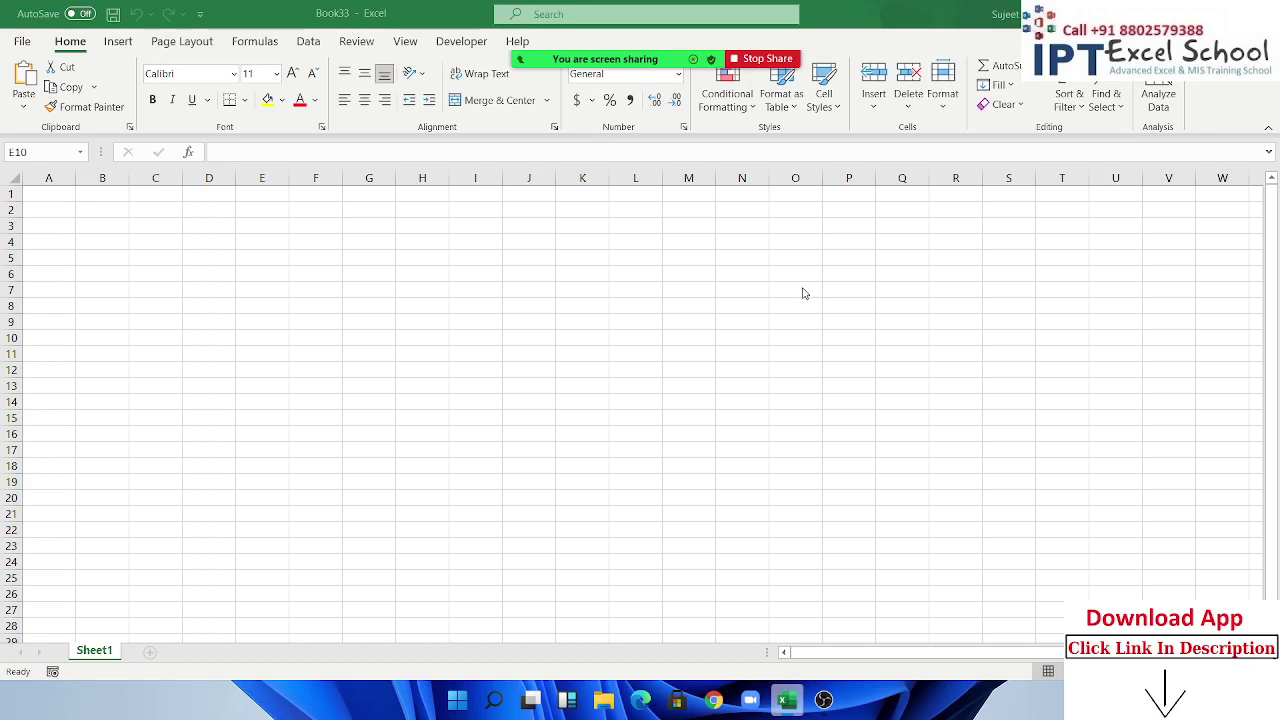
Leave Excel at cell F11 and open google.com in a new Chrome tab.
key(shift+Up)
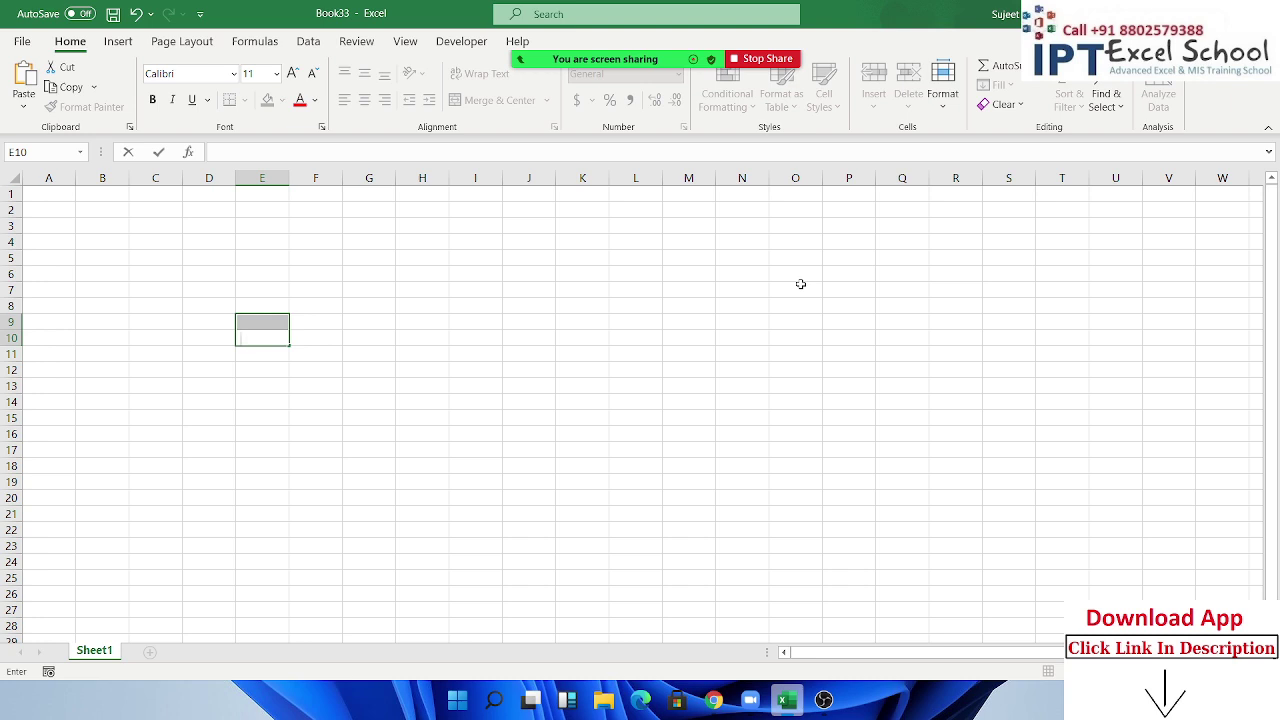
click(326, 349)
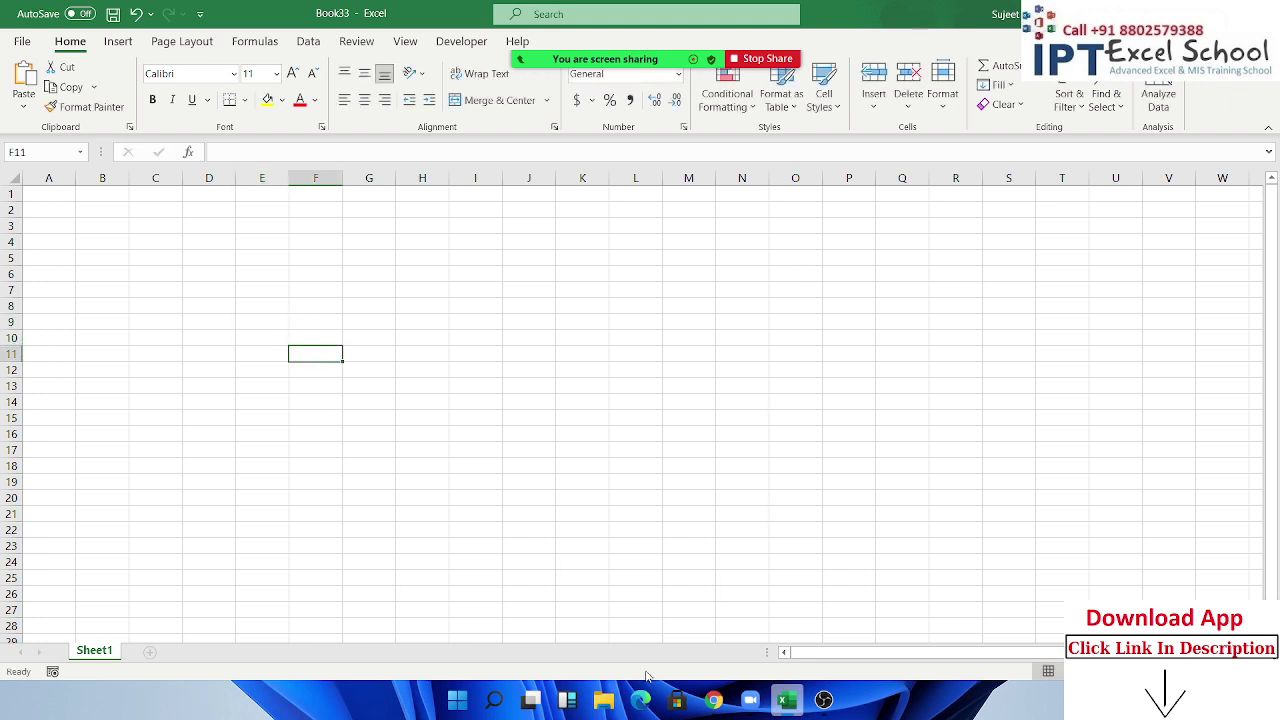
click(713, 700)
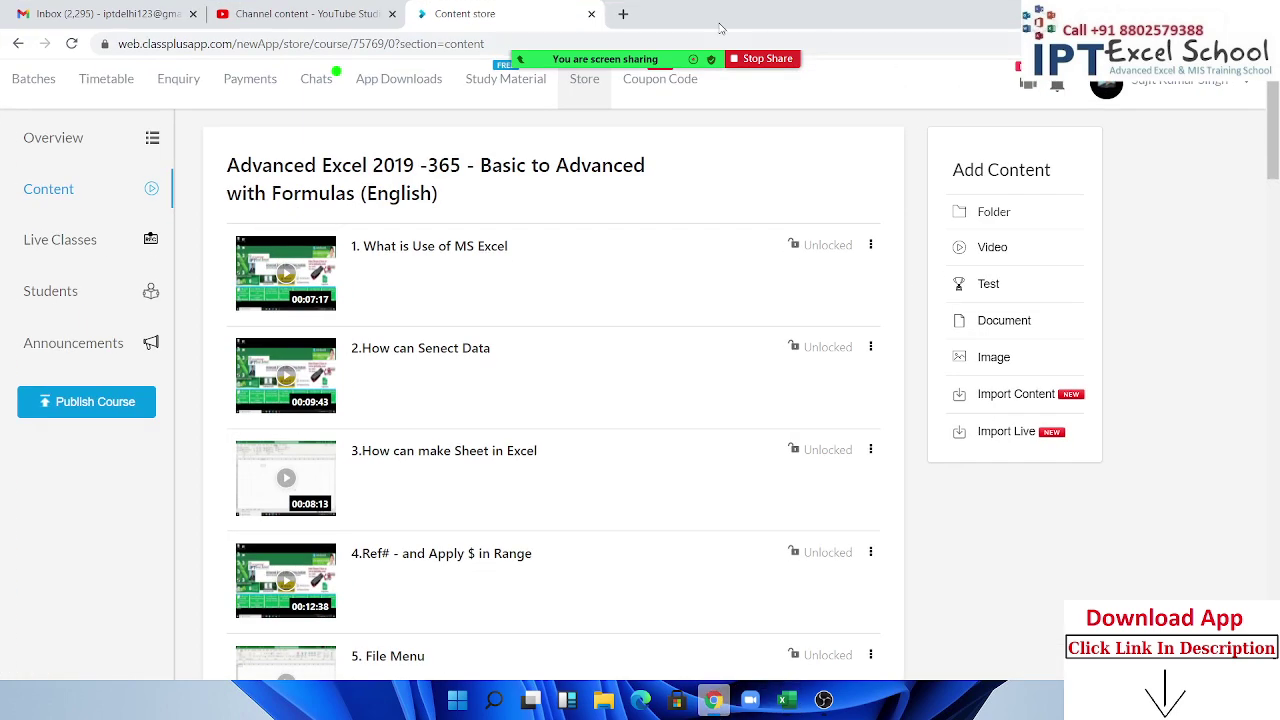
click(622, 14)
text(google.com)
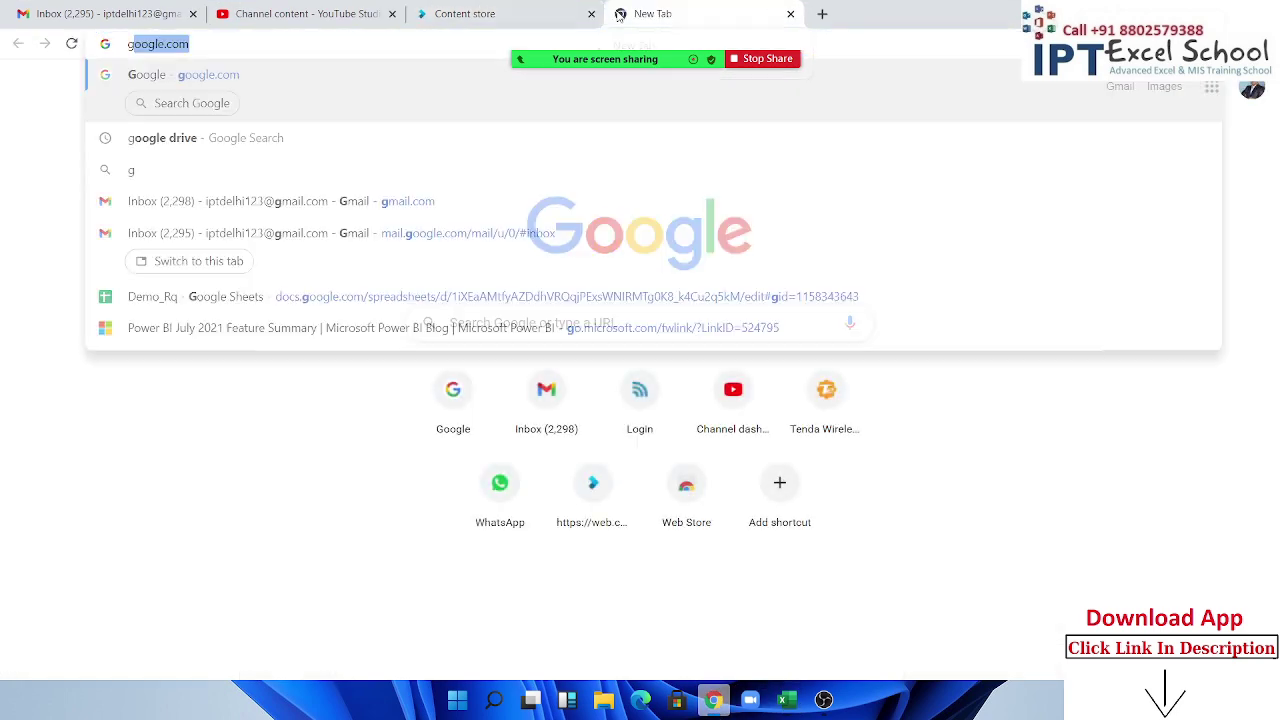
key(Return)
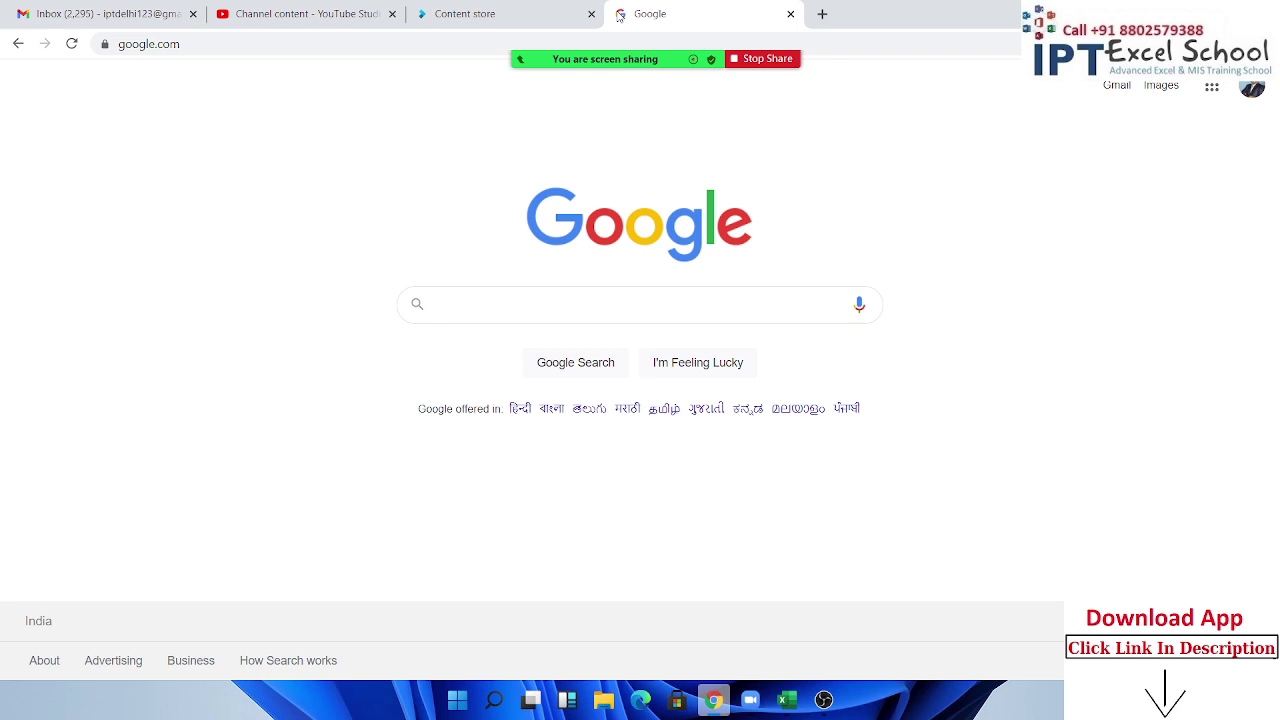
Search Google for 'dashboard' and show the Images results.
text(dhas)
key(BackSpace)
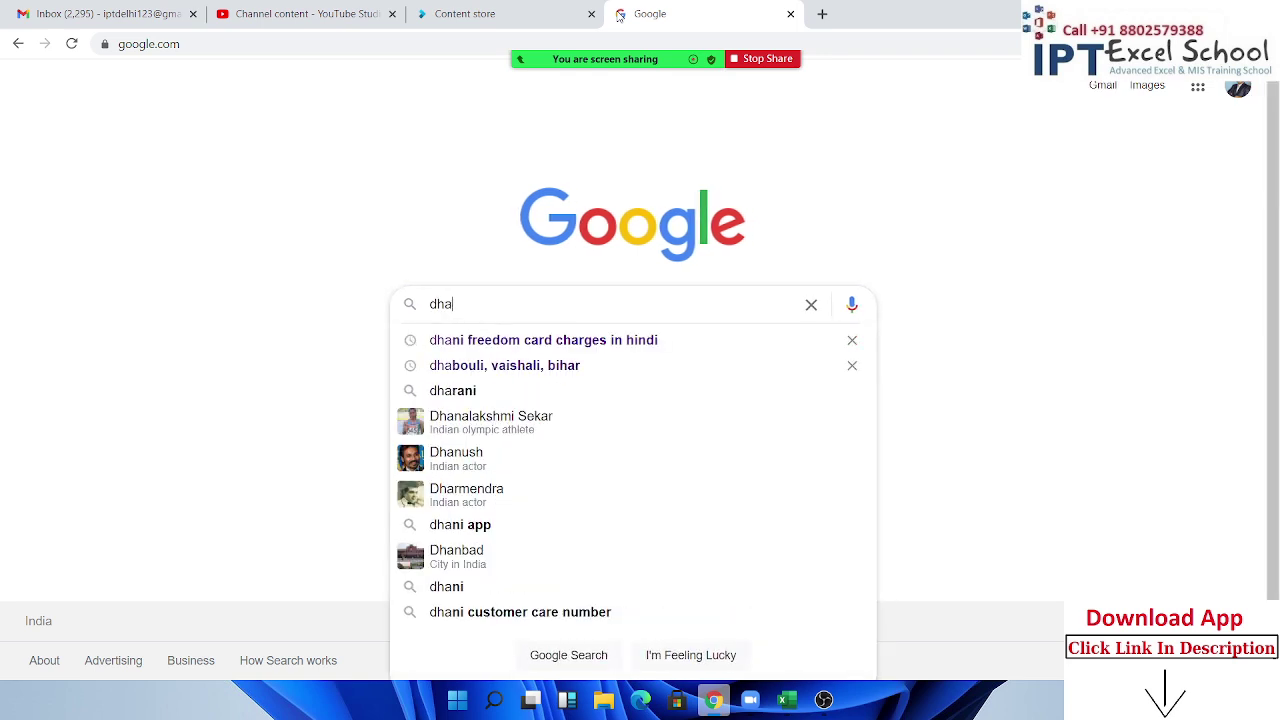
key(BackSpace)
key(BackSpace)
text(ash)
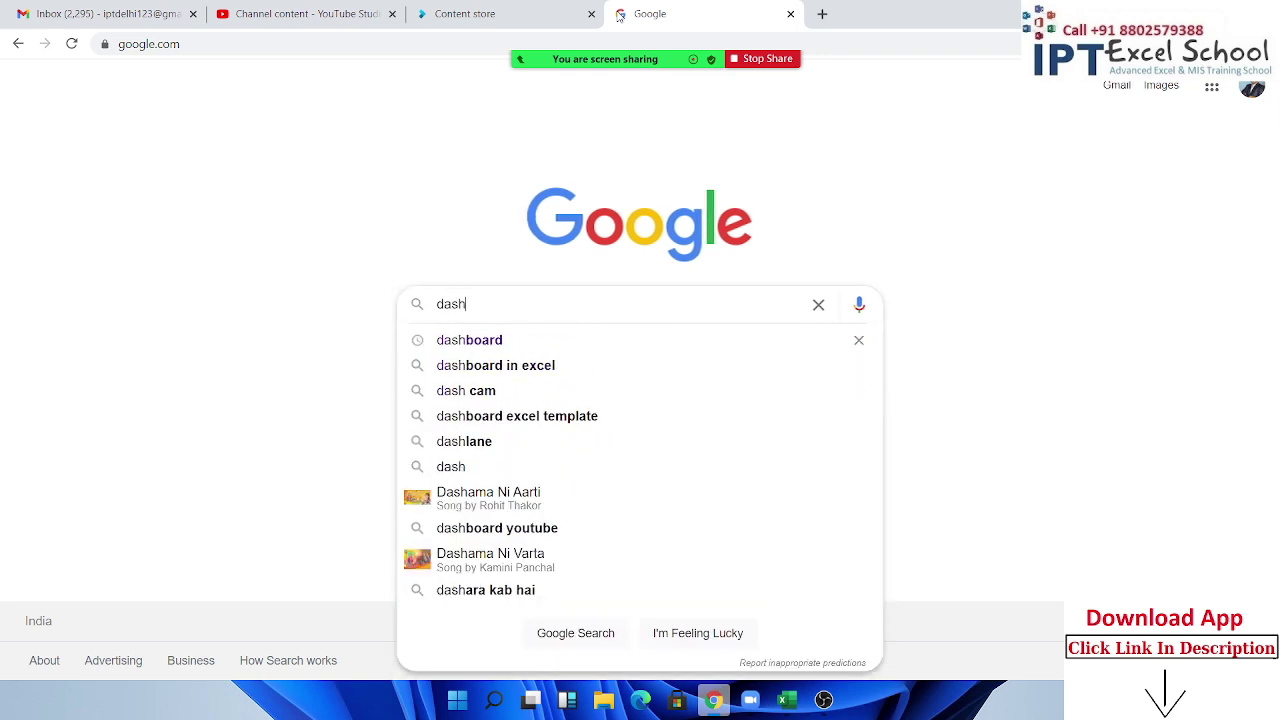
key(Down)
key(Return)
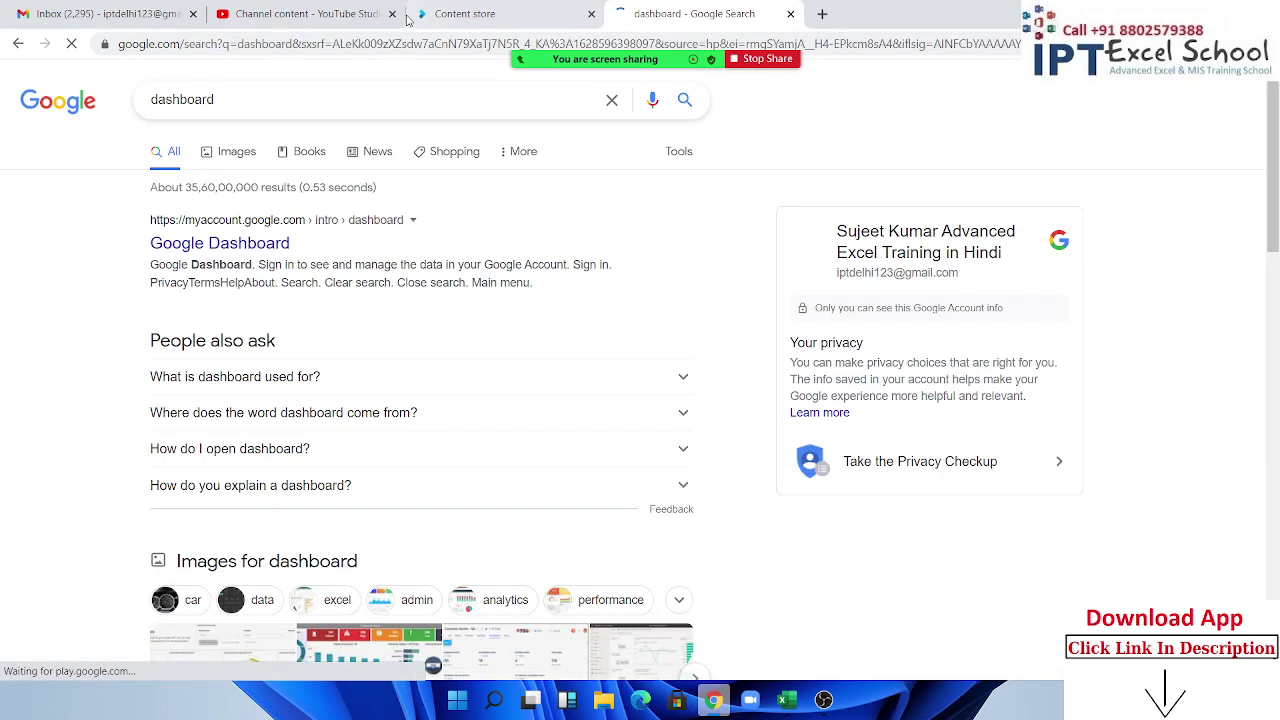
click(237, 155)
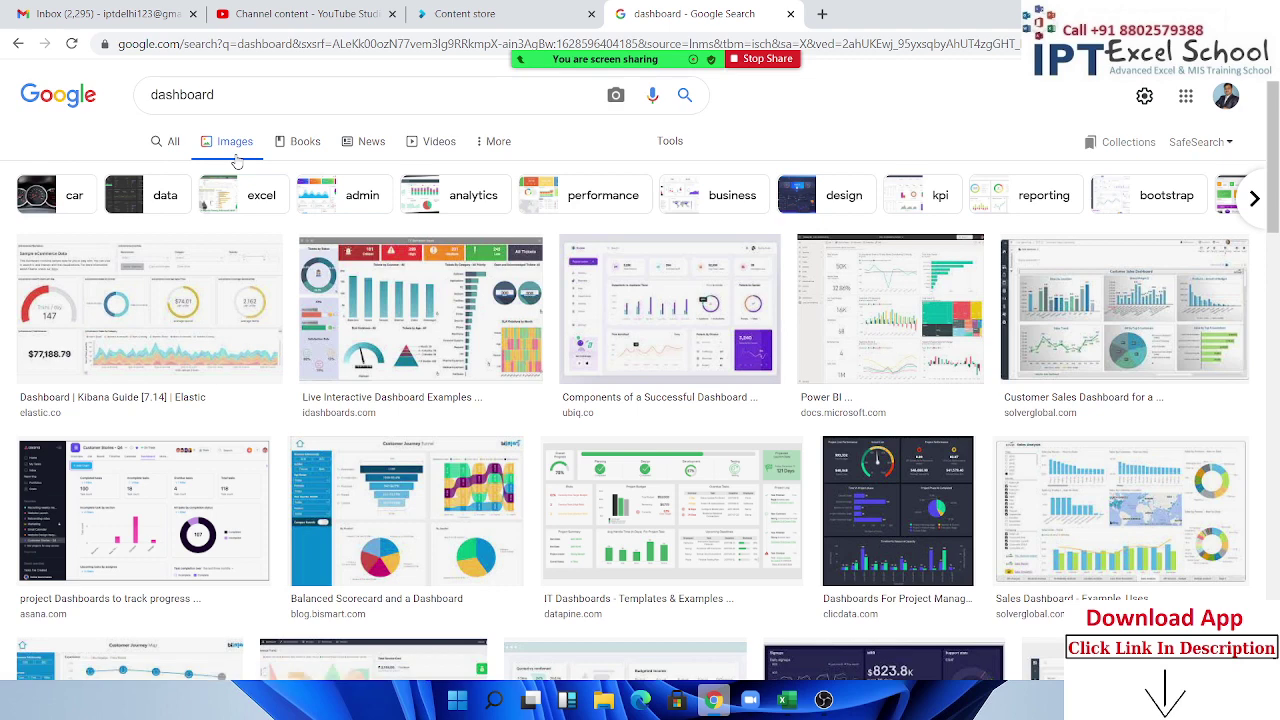
Open the 'Live Interactive Dashboard Examples' image in the preview panel.
click(395, 301)
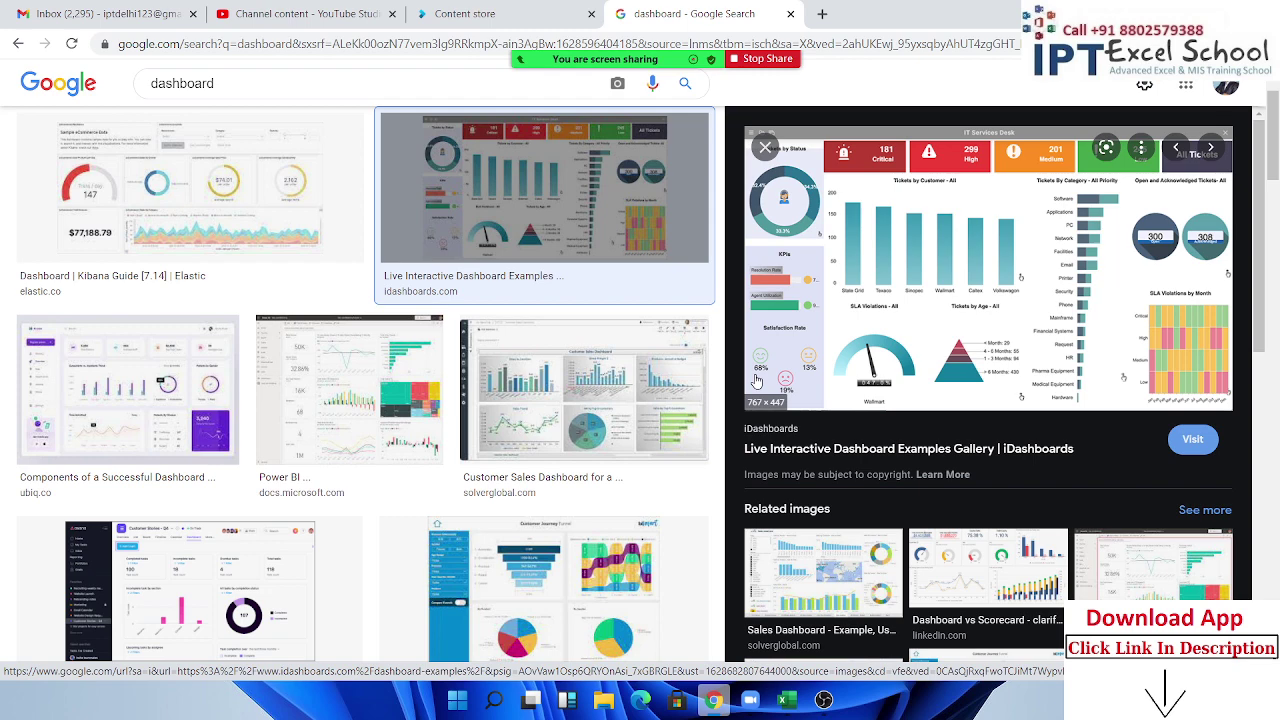
Close the image preview with Esc to see the full dashboard image grid.
key(Escape)
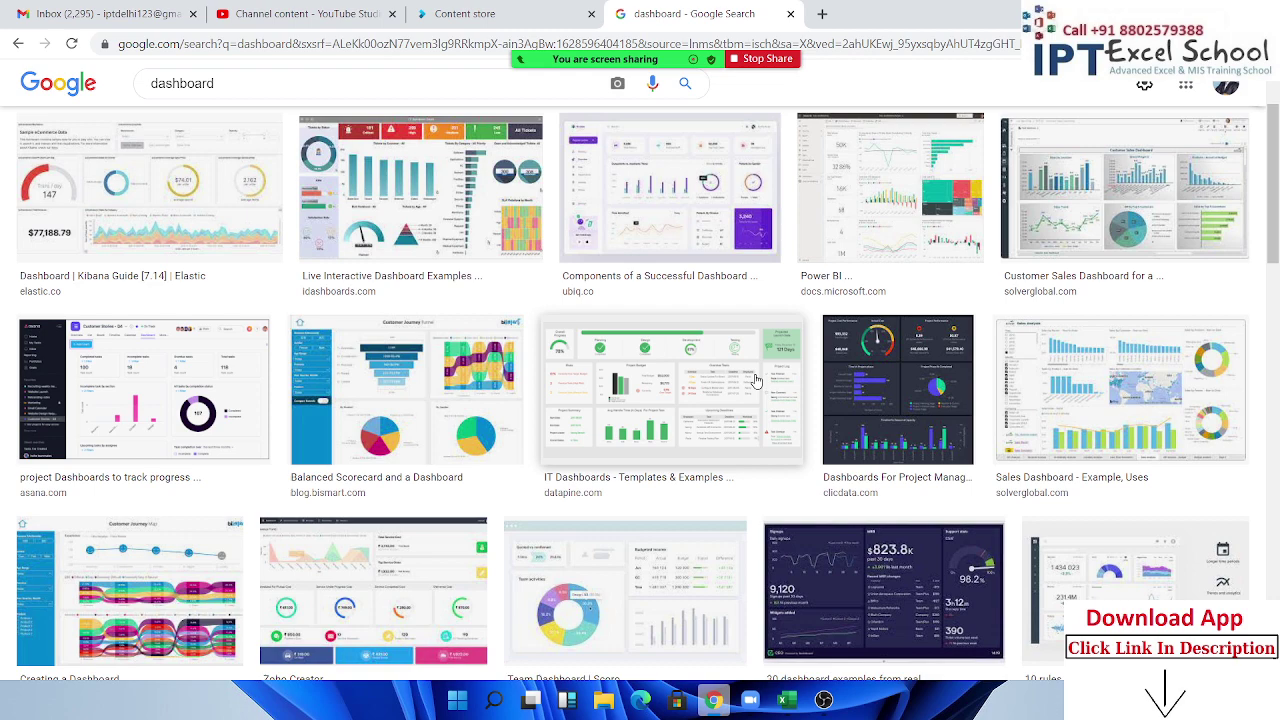
Preview the dashboard image again, dismiss it, and close the 'dashboard - Google Search' tab.
click(427, 255)
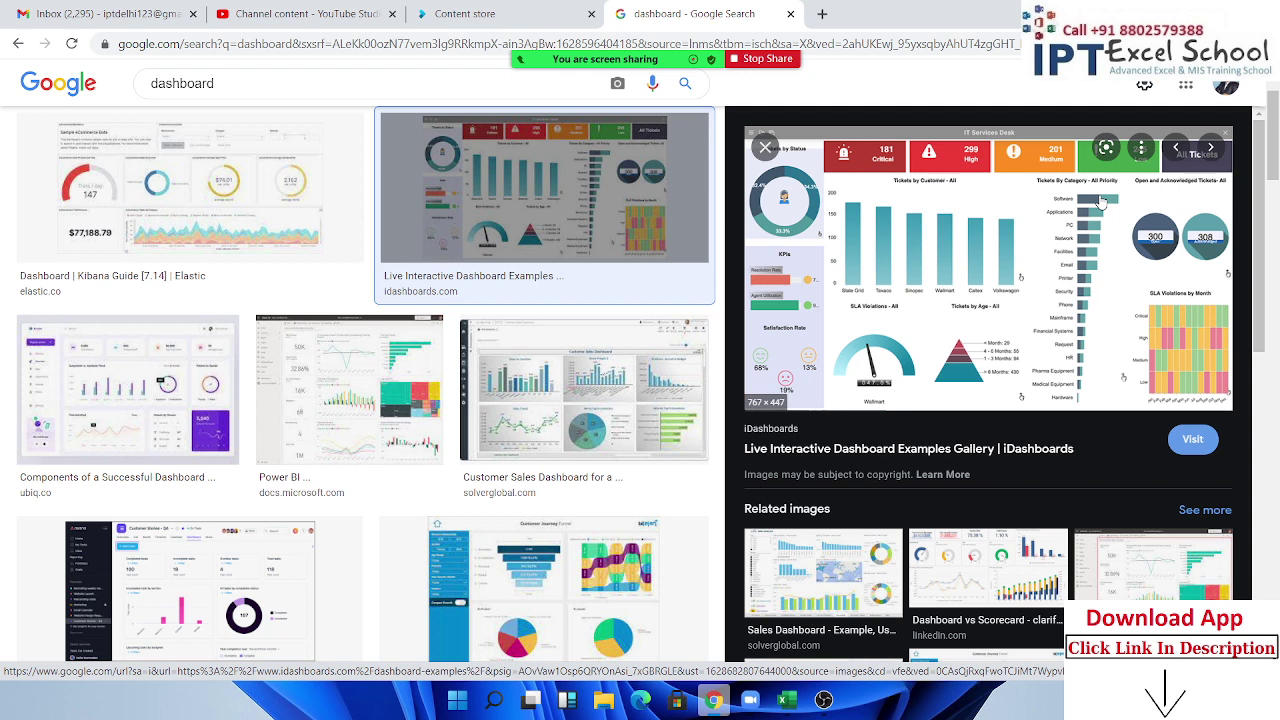
key(Escape)
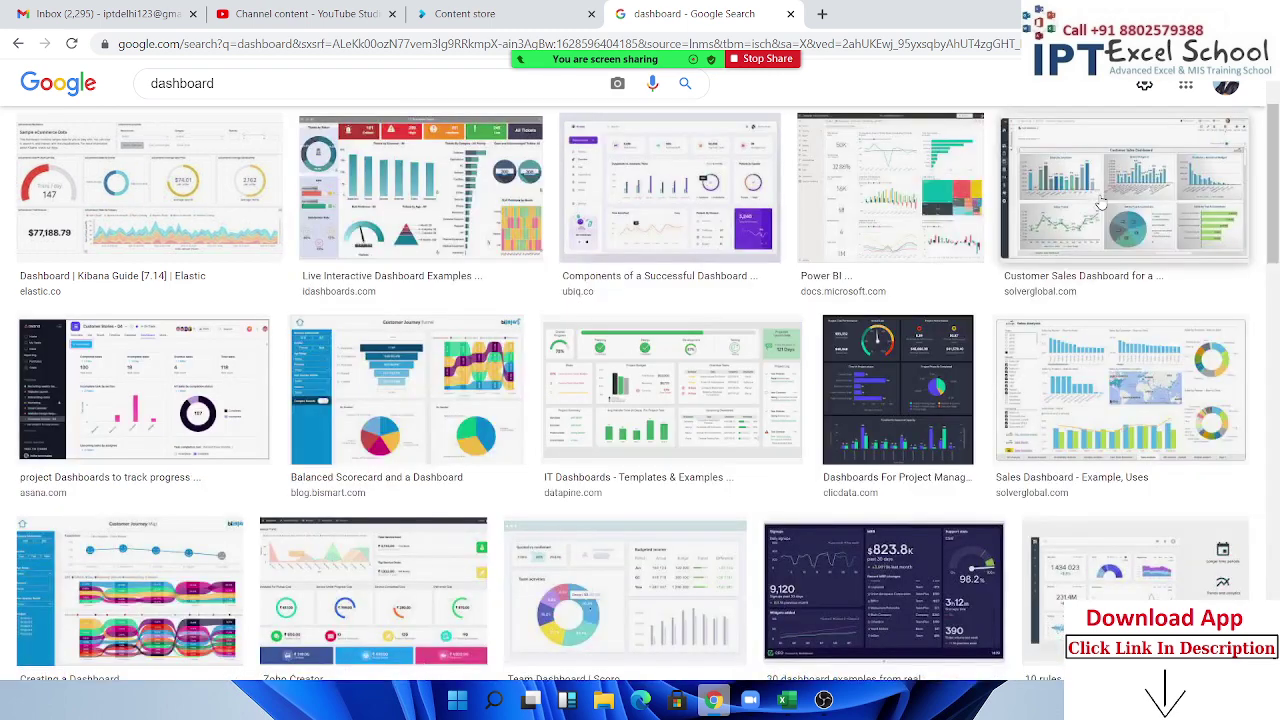
click(790, 14)
Return to the Book33 workbook and enter 'Excel' in cell B2.
key(super+d)
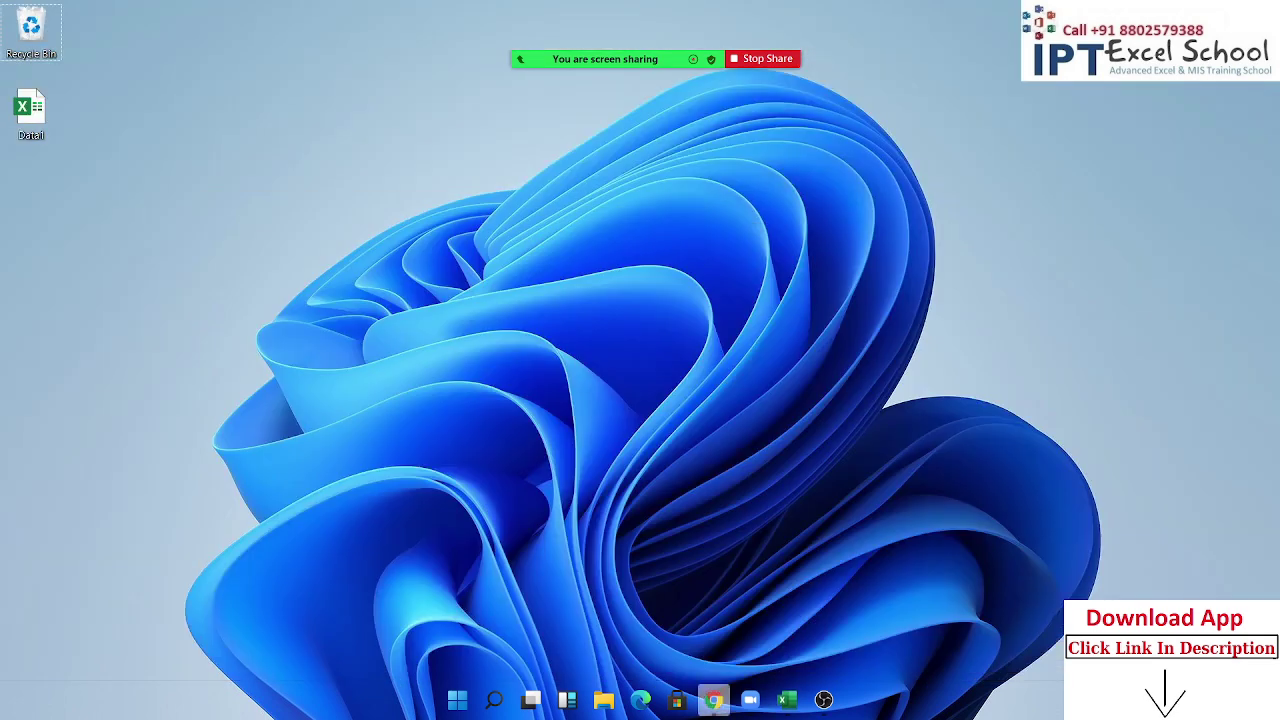
click(787, 699)
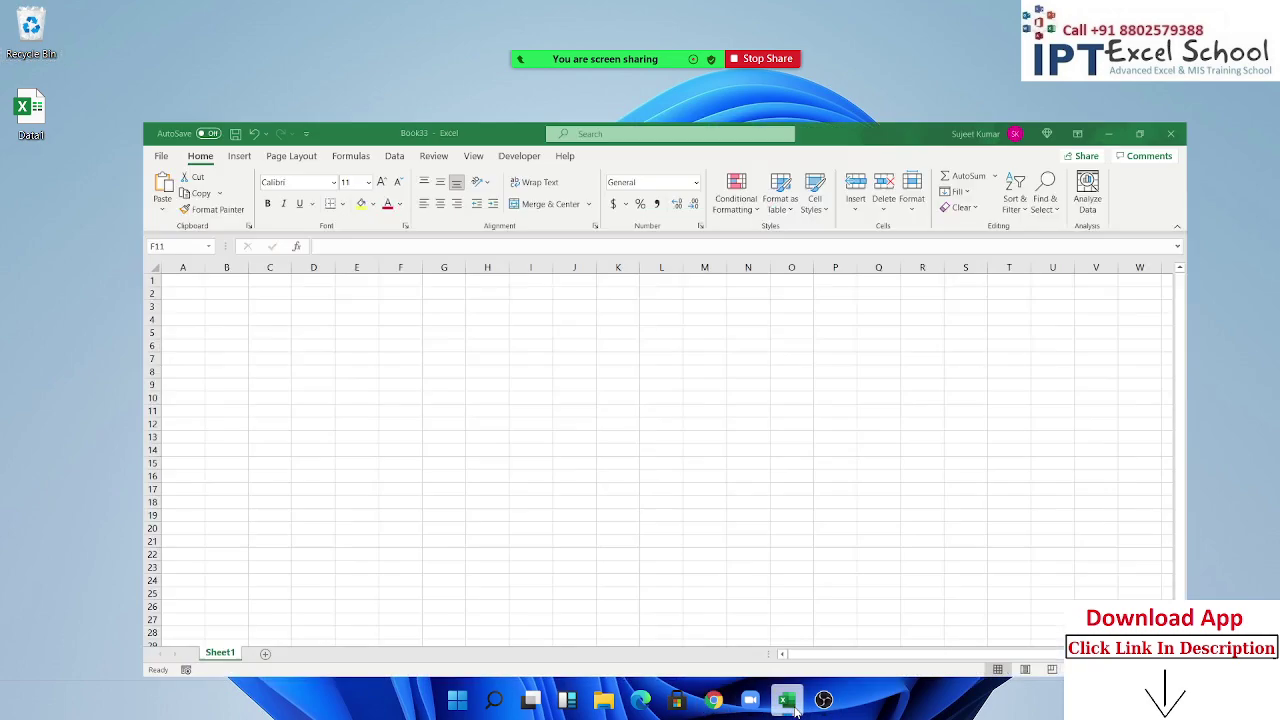
scroll(397, 414, up, 5)
scroll(397, 414, up, 5)
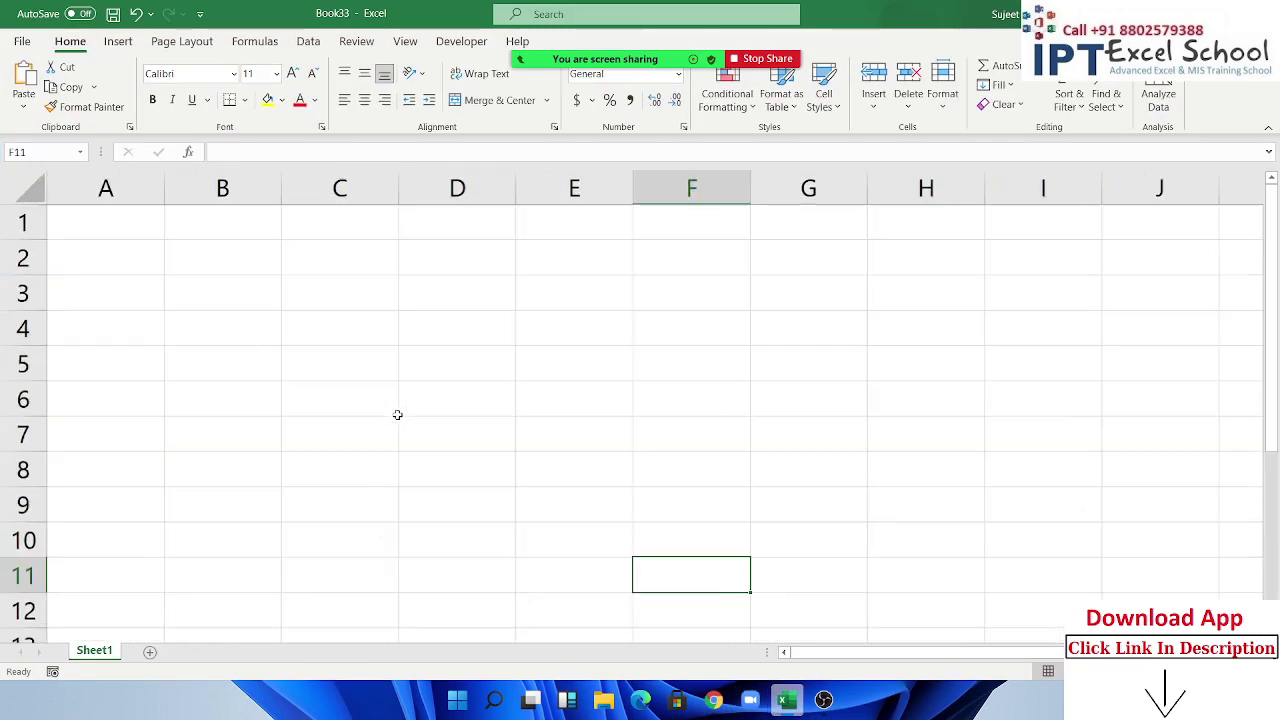
ctrl+click(219, 258)
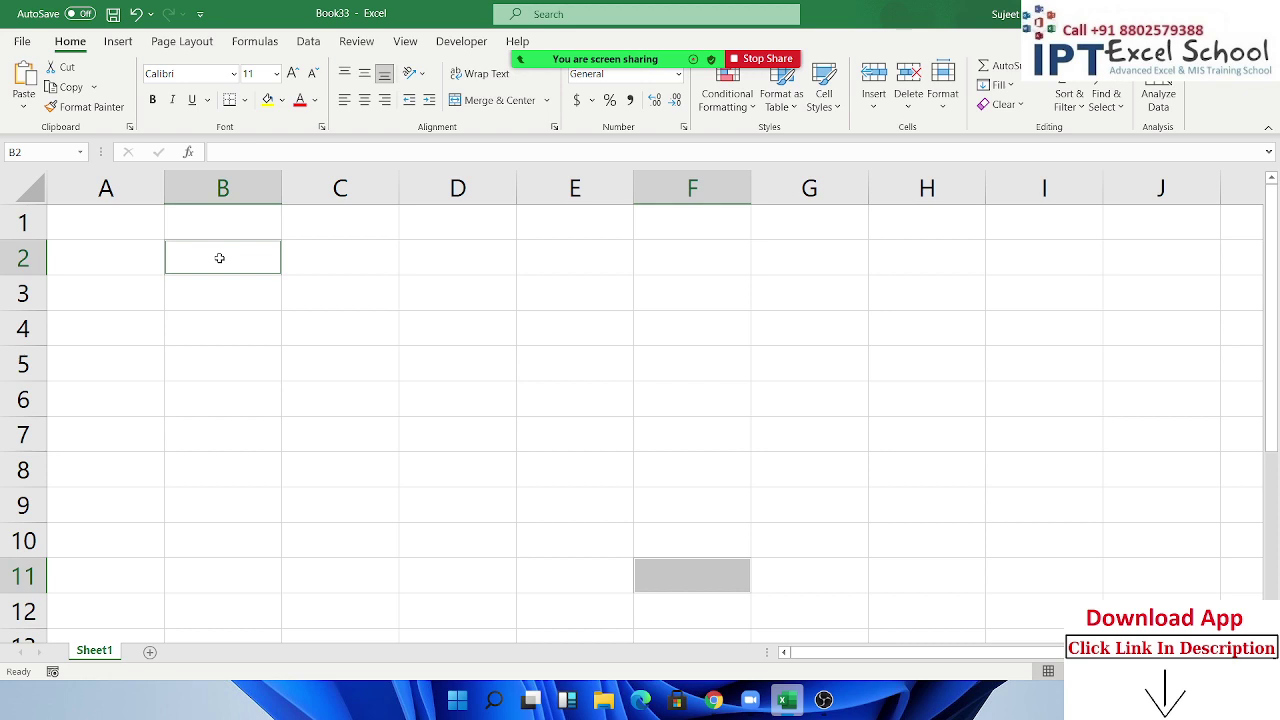
click(219, 258)
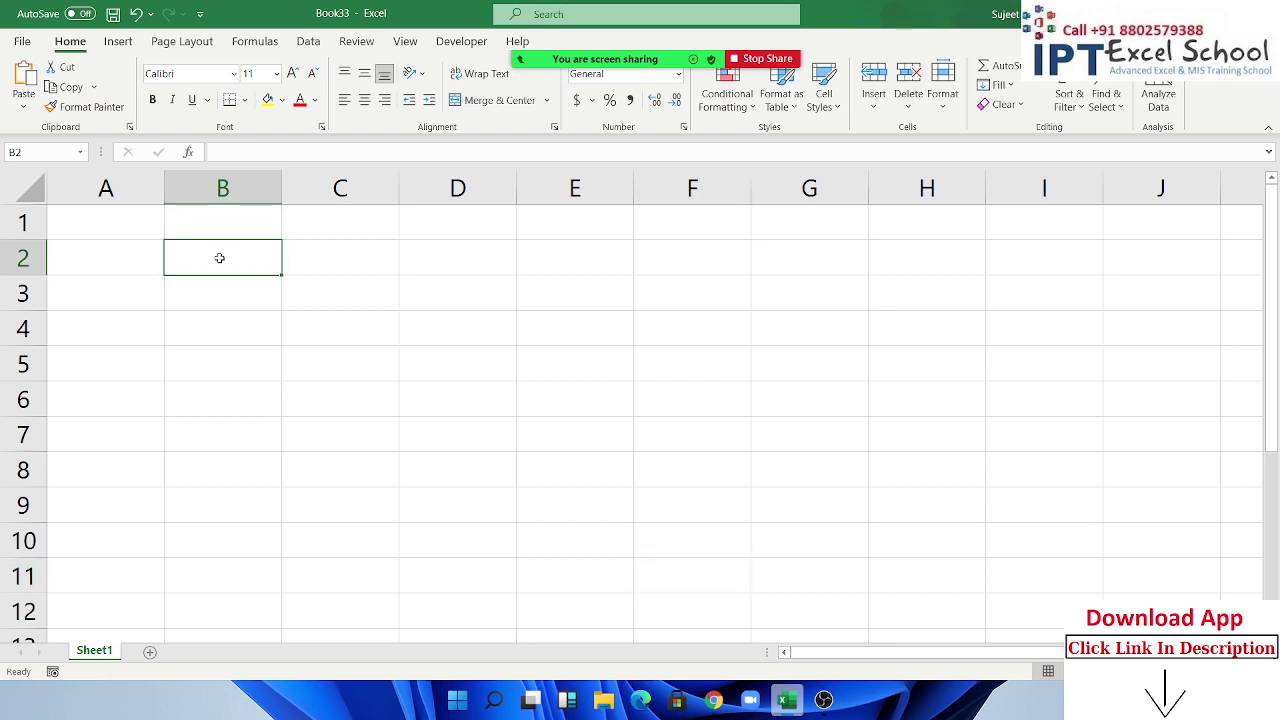
click(270, 360)
click(254, 263)
text(Excel)
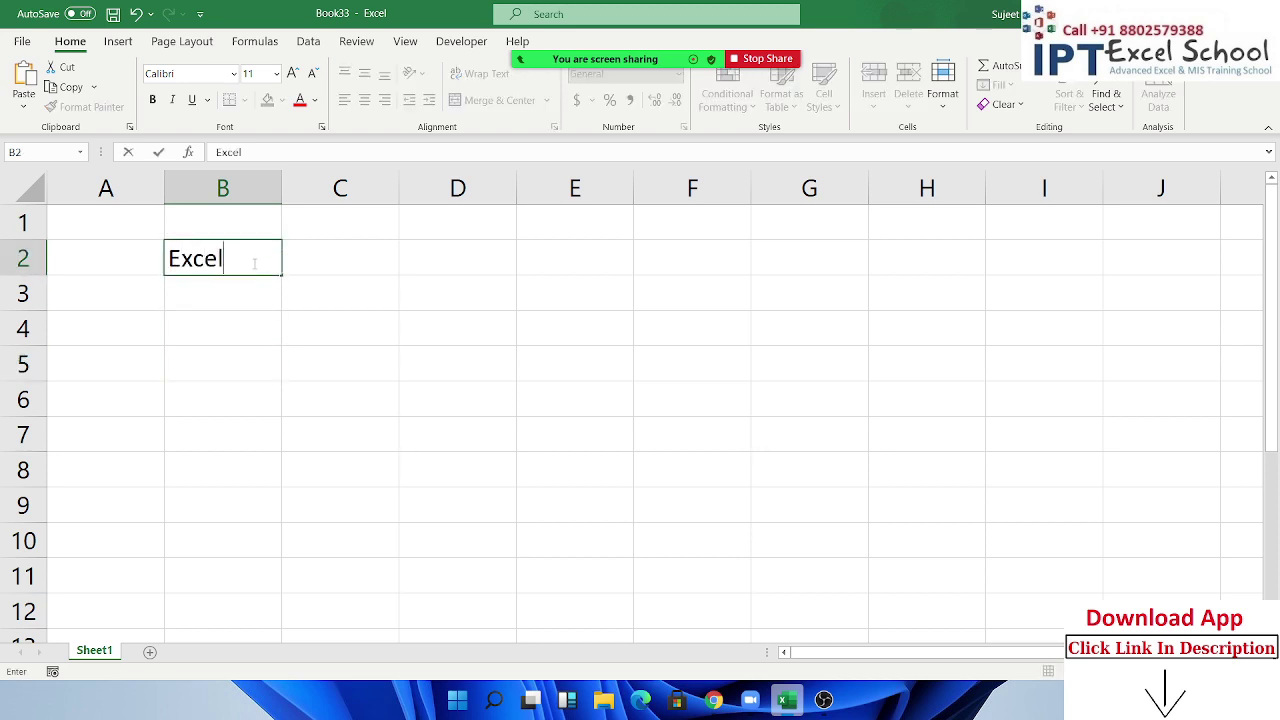
key(Return)
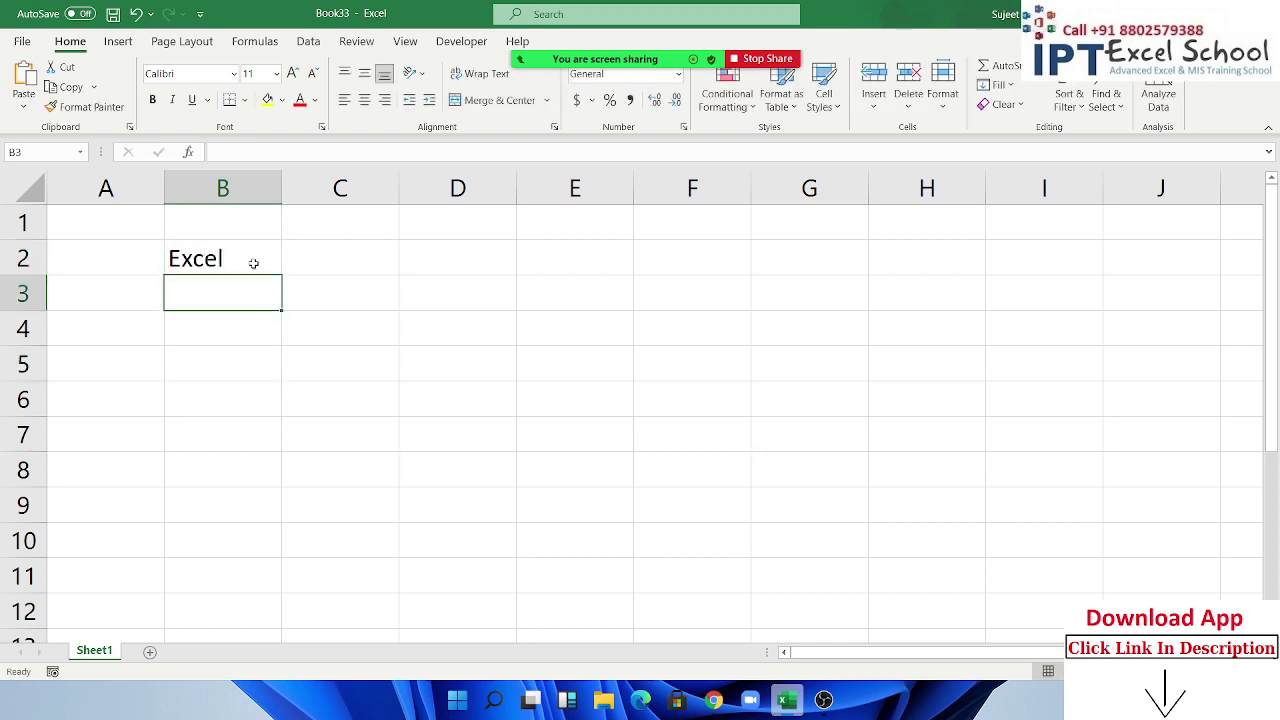
List Formulas, Charts, Array and Pivot in C3:C6.
key(Right)
text(Form)
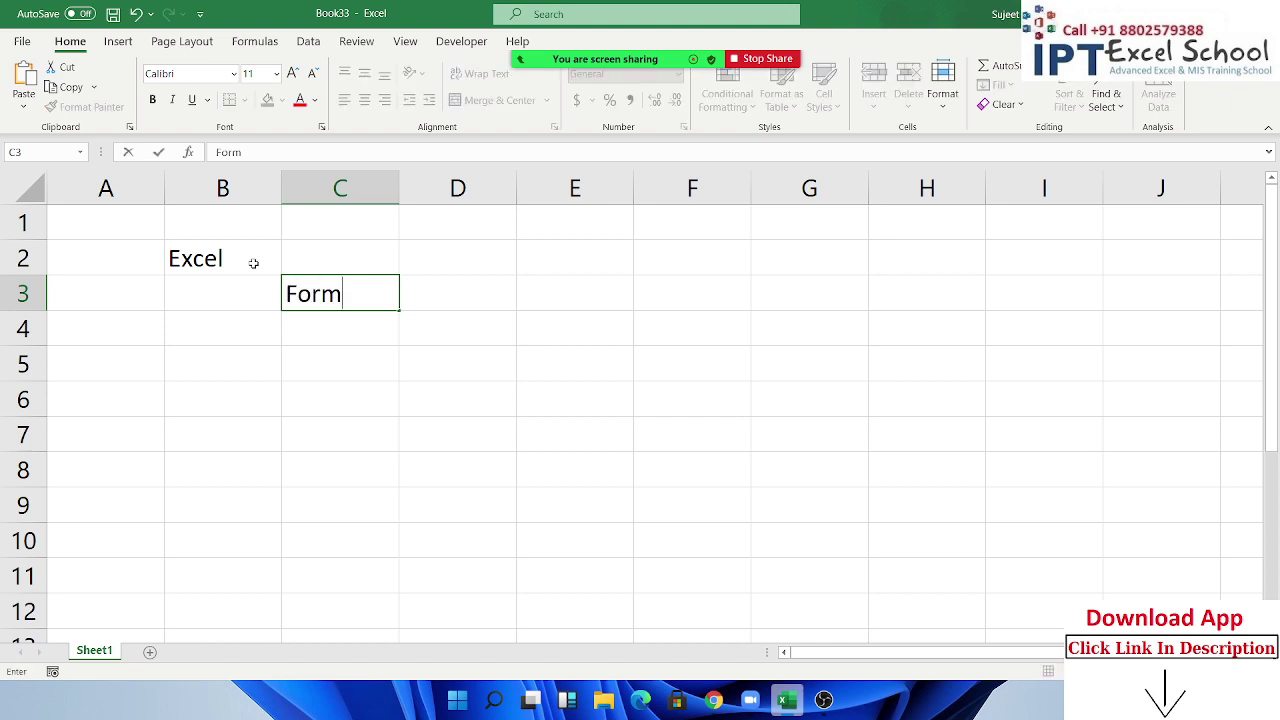
text(ulas)
key(Return)
text(Ch)
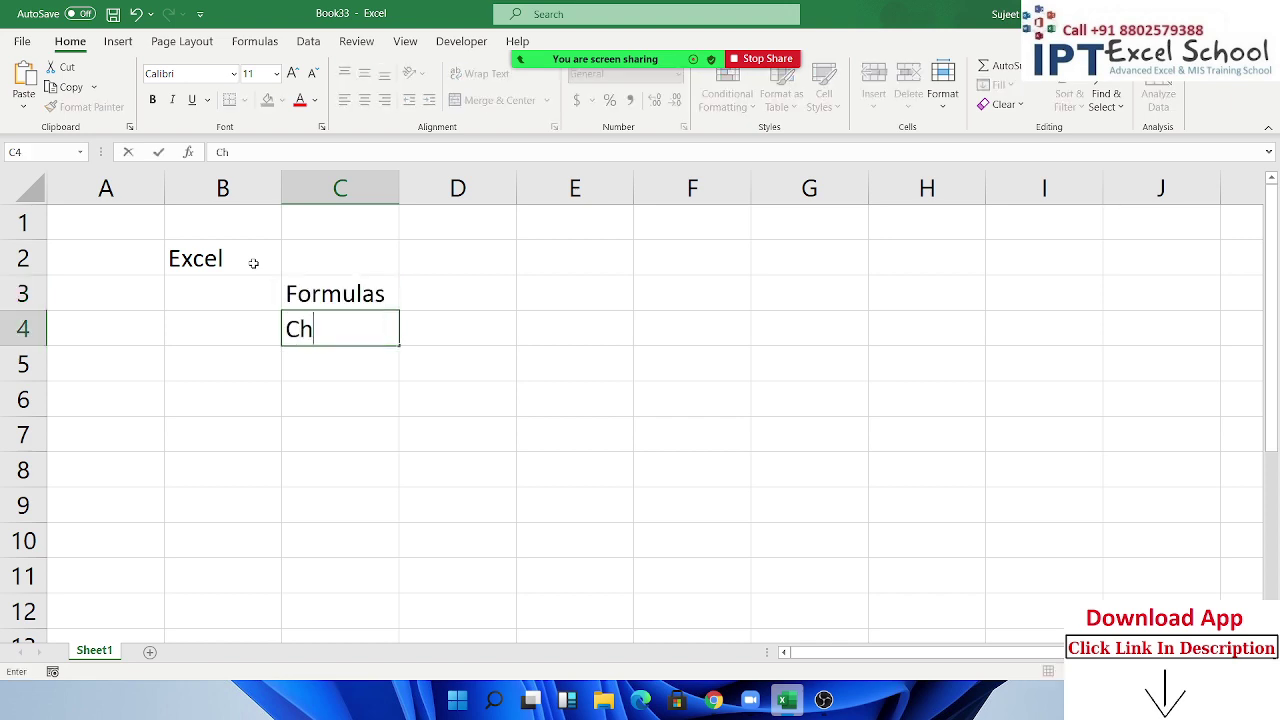
text(arts)
key(Return)
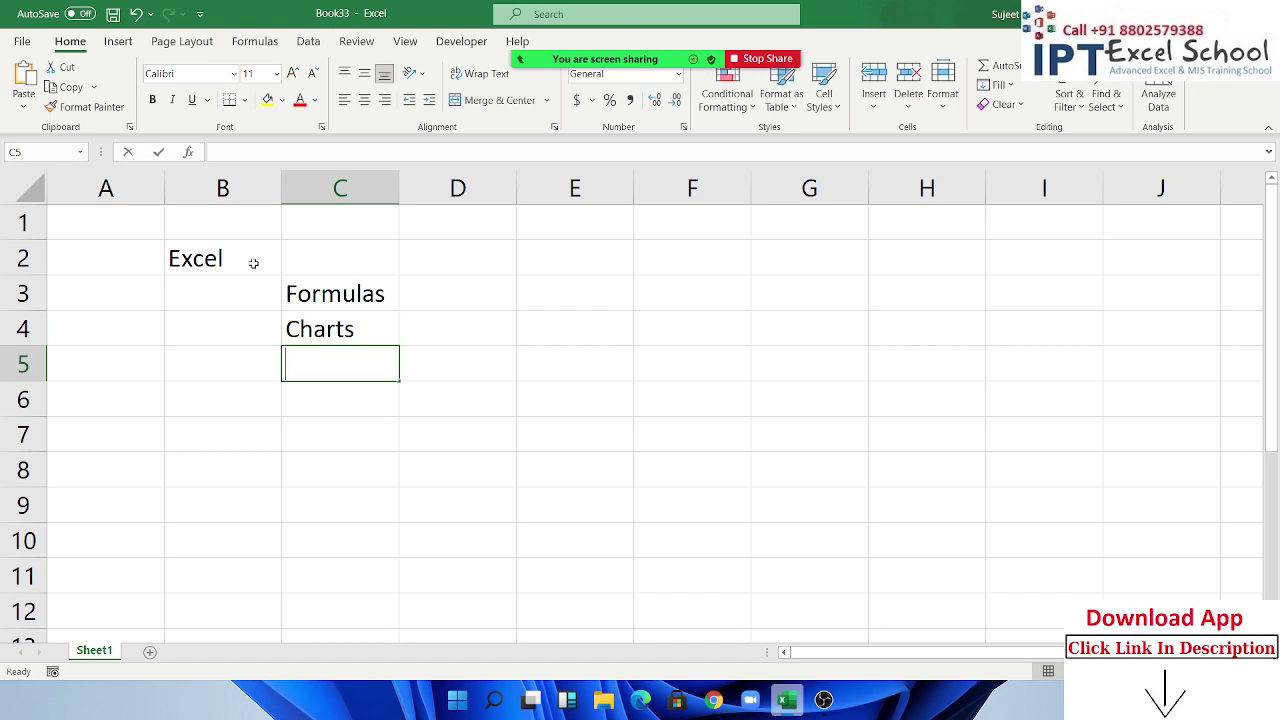
text(Array)
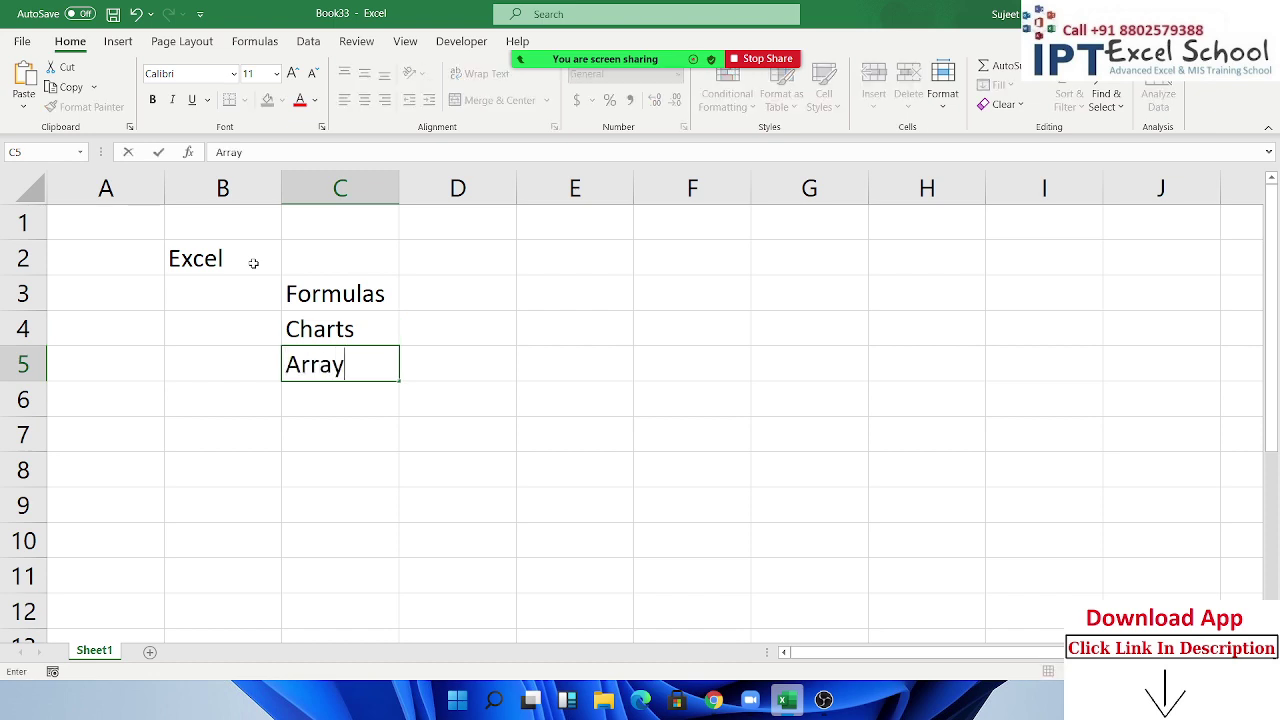
key(Return)
text(P)
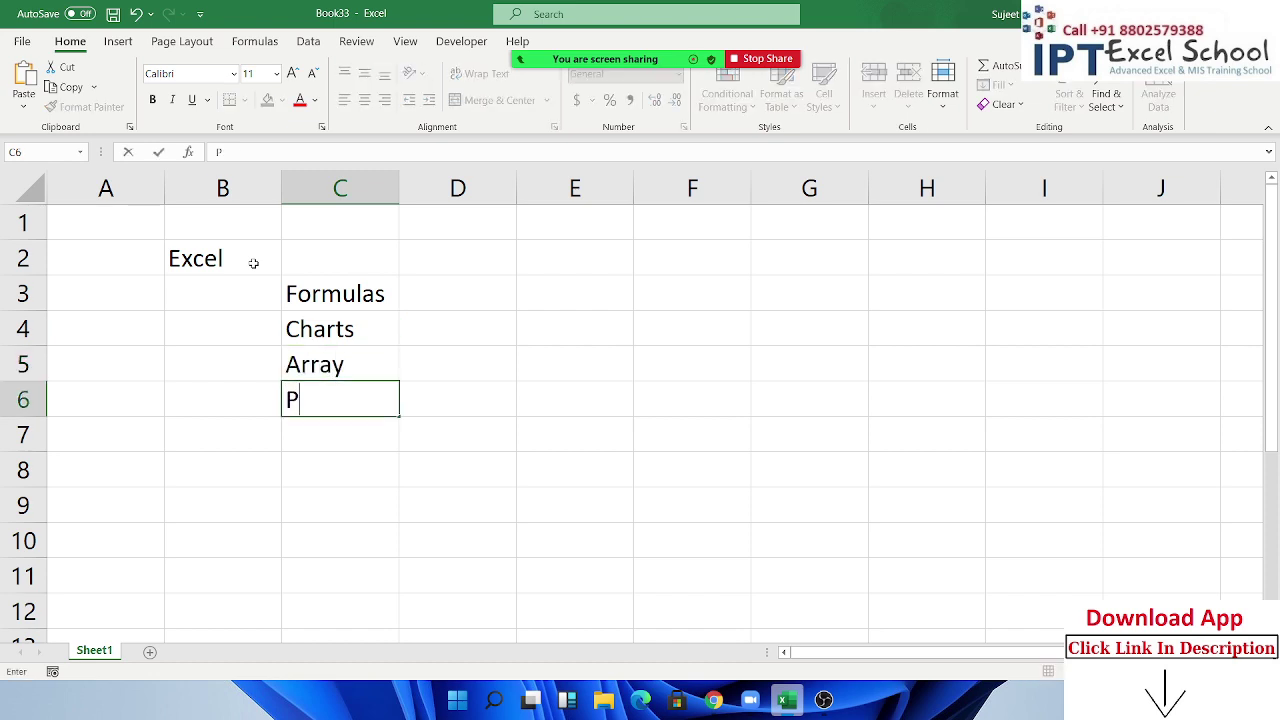
text(ivot)
key(Return)
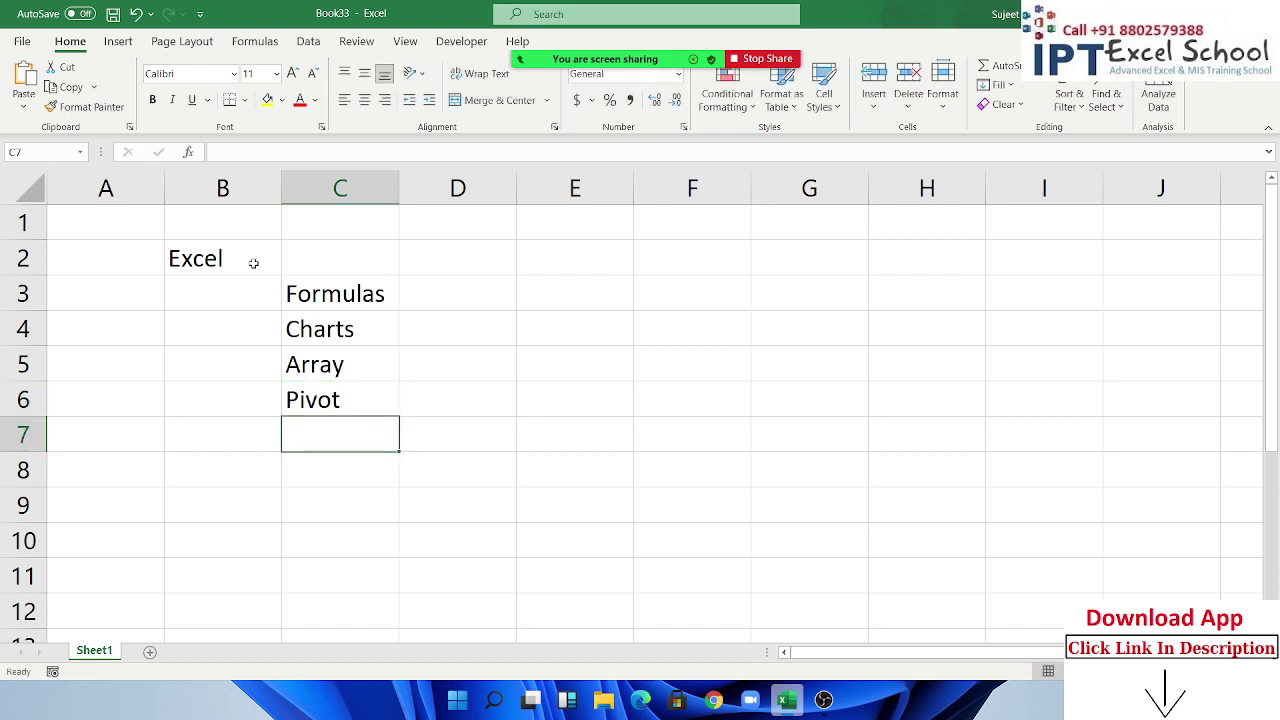
Add Slcer and Power Q in C7:C8, then select the list C3:C8.
text(Slocer)
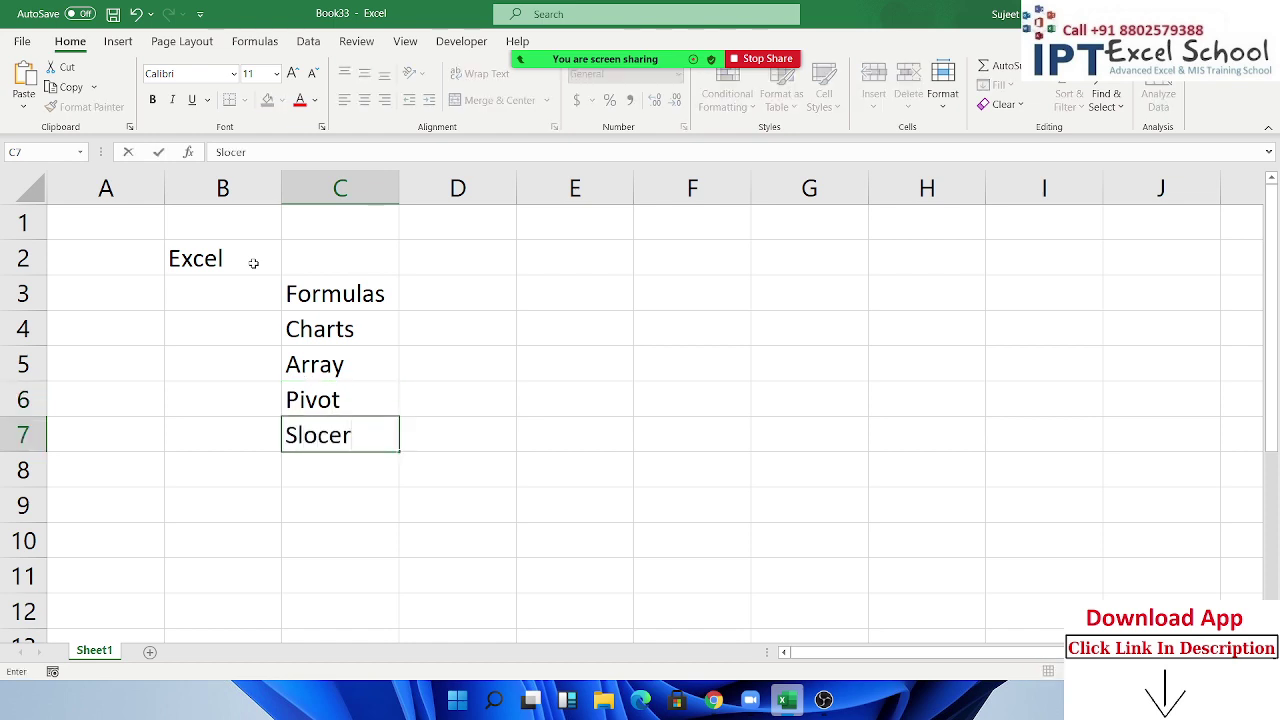
key(BackSpace)
key(BackSpace)
key(BackSpace)
key(BackSpace)
text(cer)
key(Return)
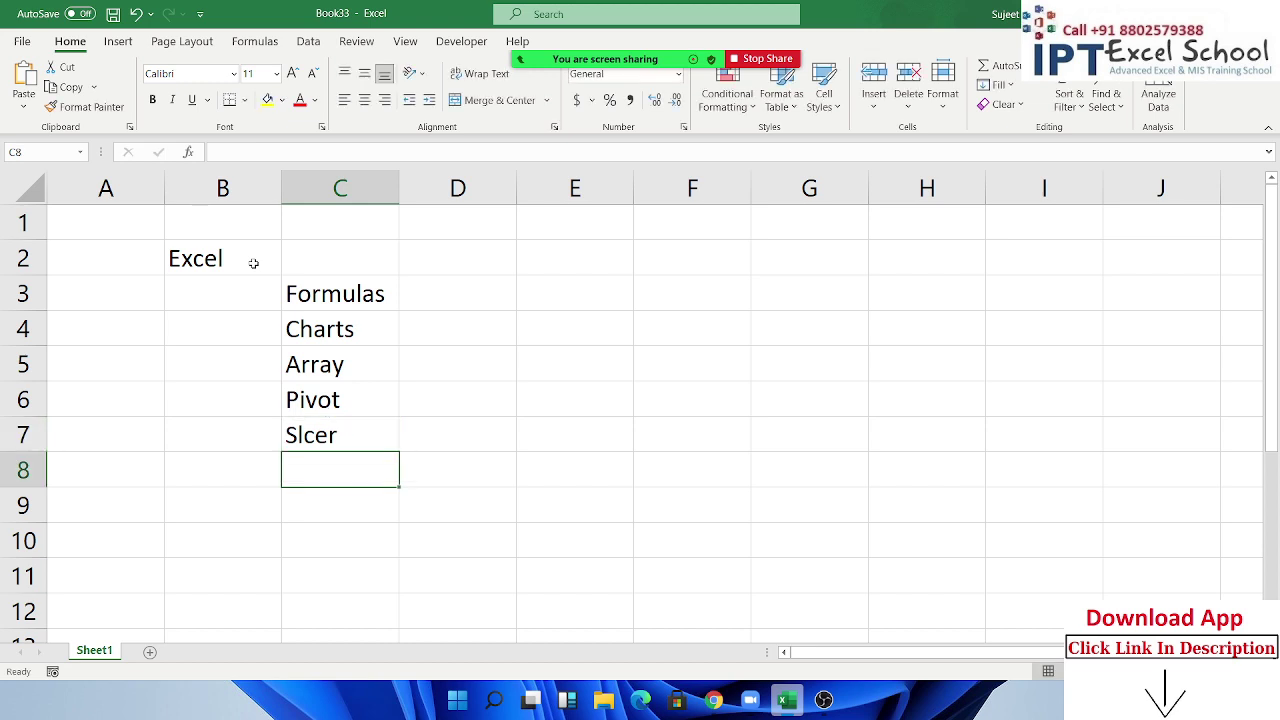
text(Power)
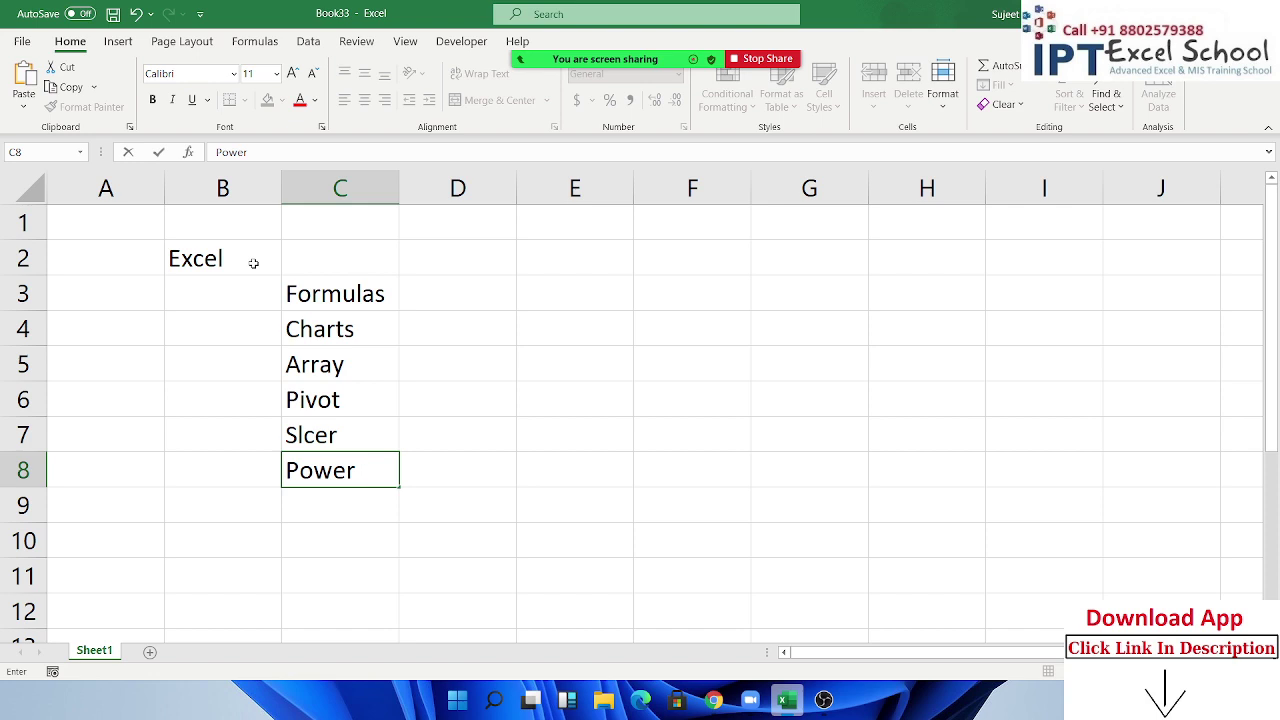
text( Q)
key(Return)
key(Up)
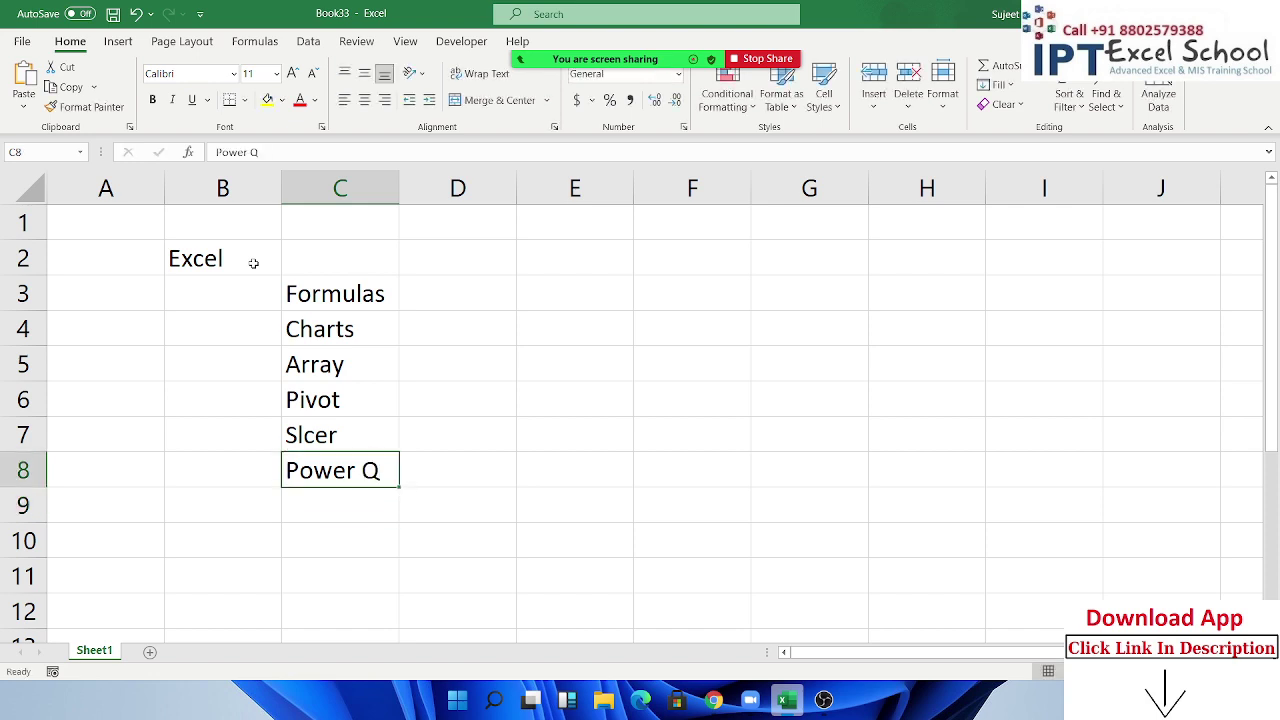
key(ctrl+shift+Up)
key(Down)
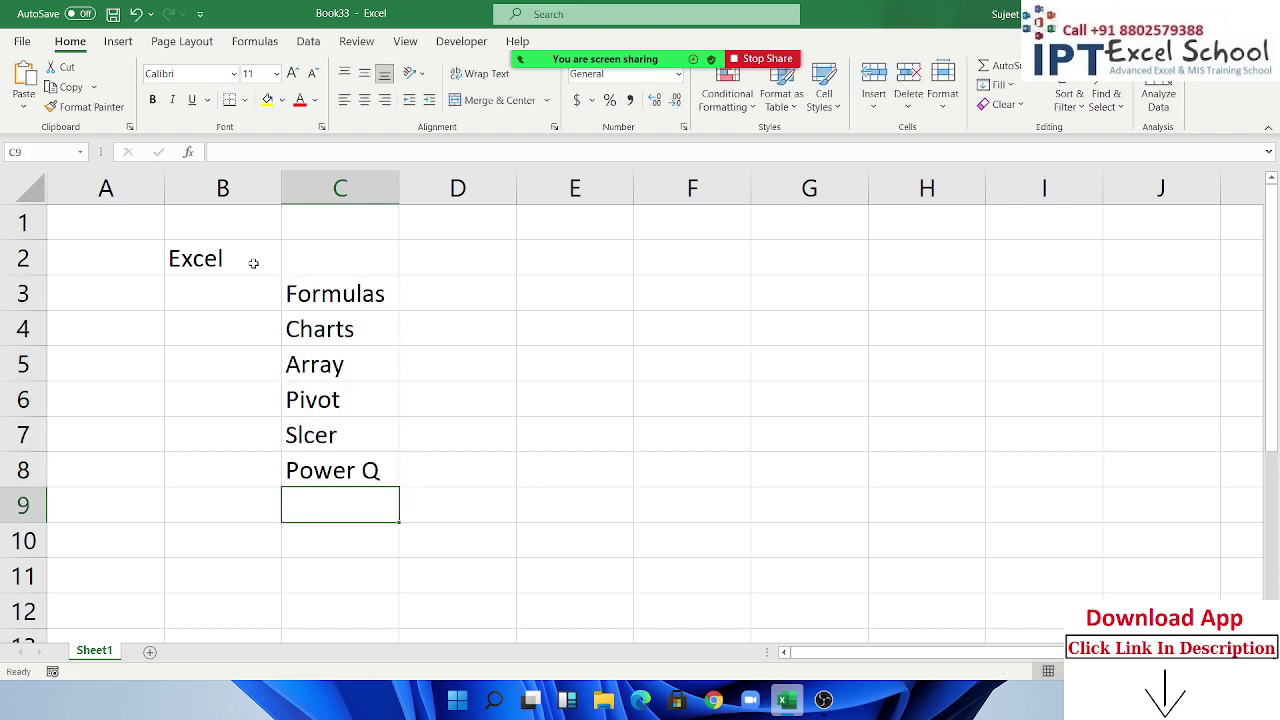
key(Up)
key(ctrl+shift+Up)
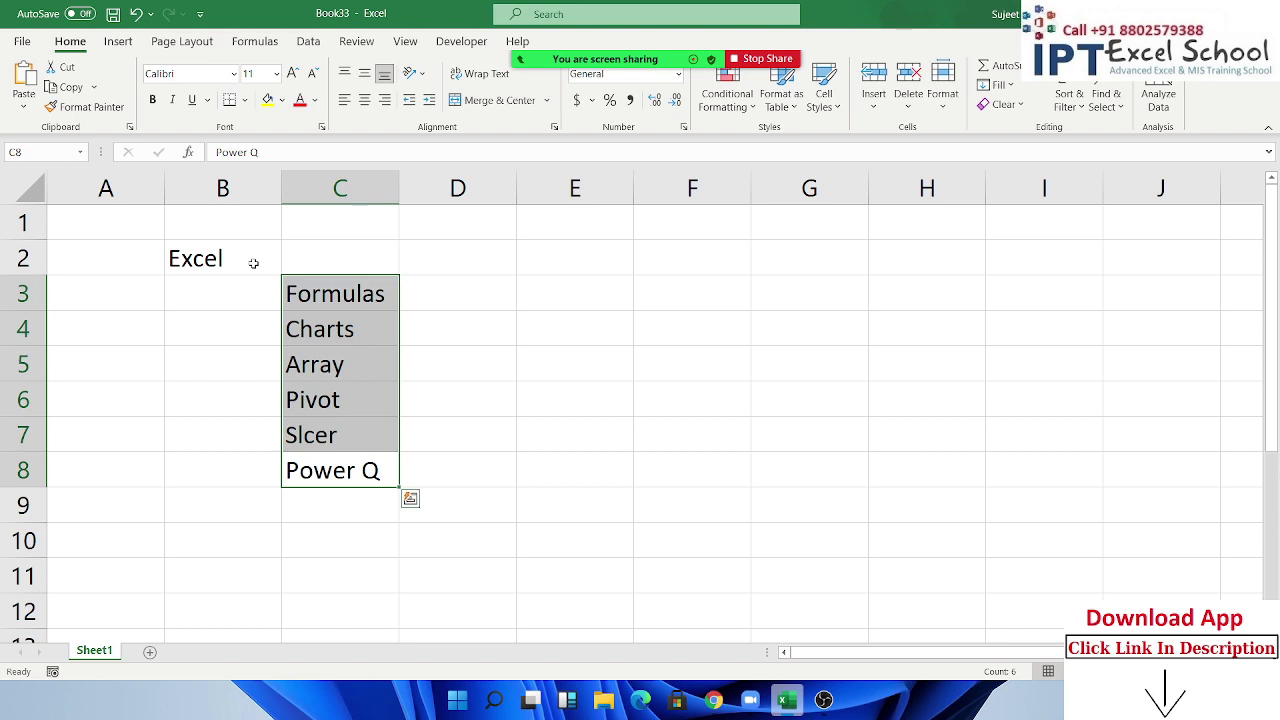
key(Down)
key(Up)
key(ctrl+Up)
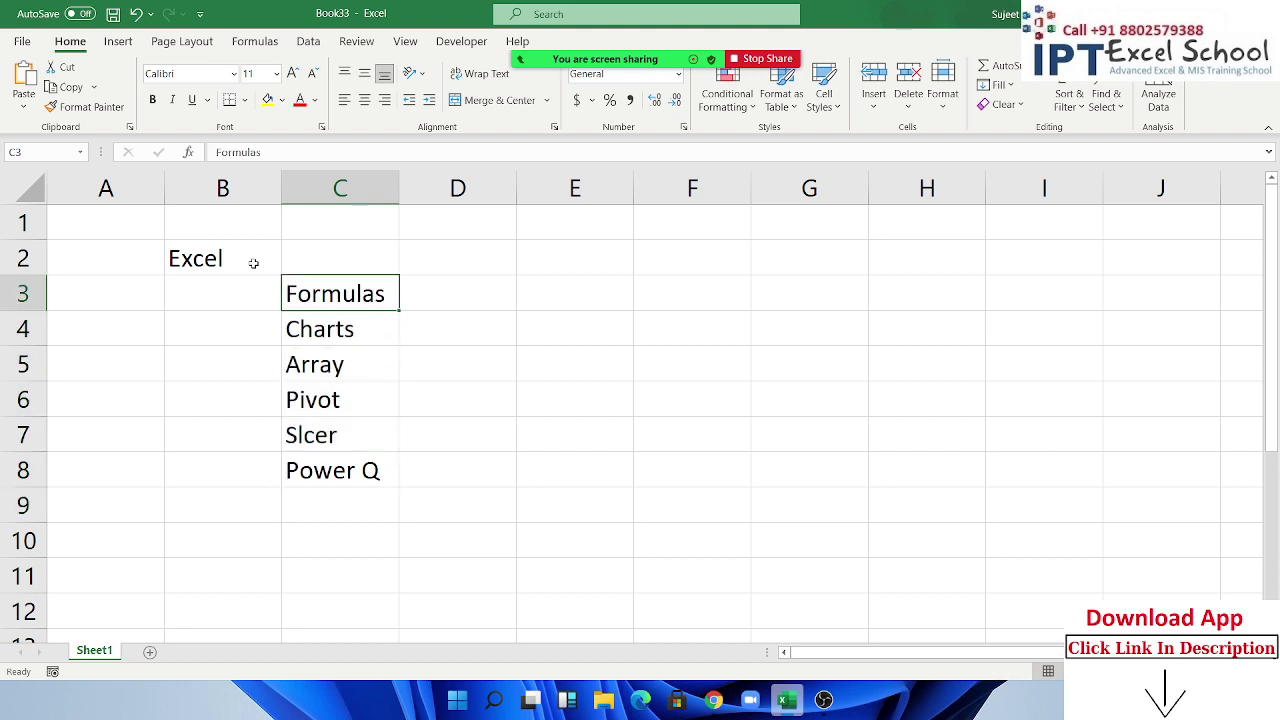
key(Right)
key(Left)
key(Down)
key(shift+Right)
Cut Charts aside into D5 and move Array up into C4.
key(Down)
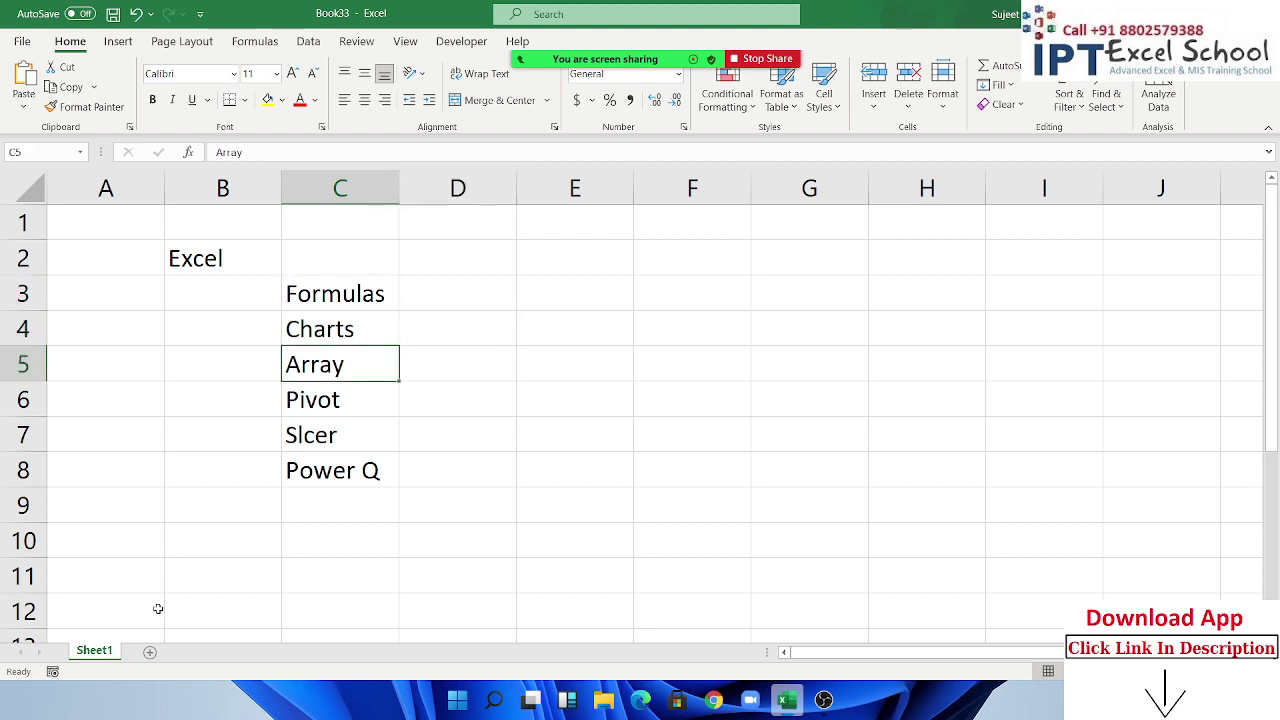
key(Up)
key(ctrl+x)
key(Down)
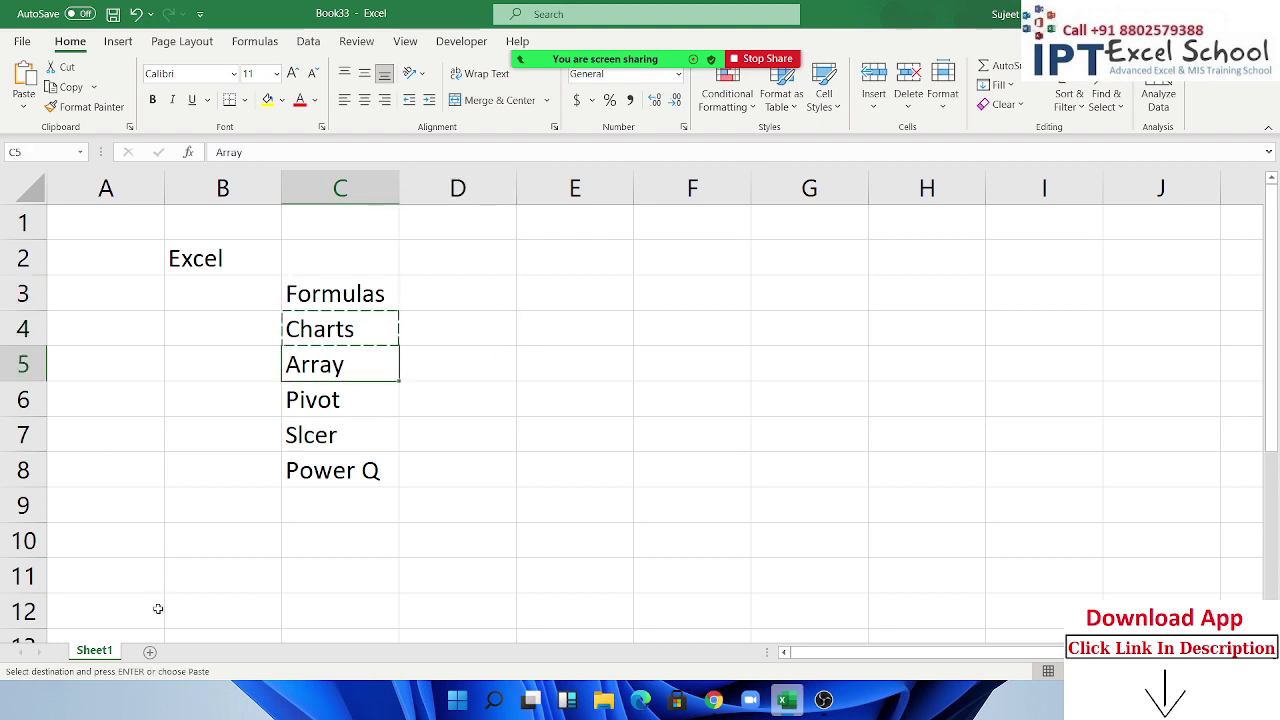
key(Right)
key(ctrl+v)
key(Left)
key(ctrl+x)
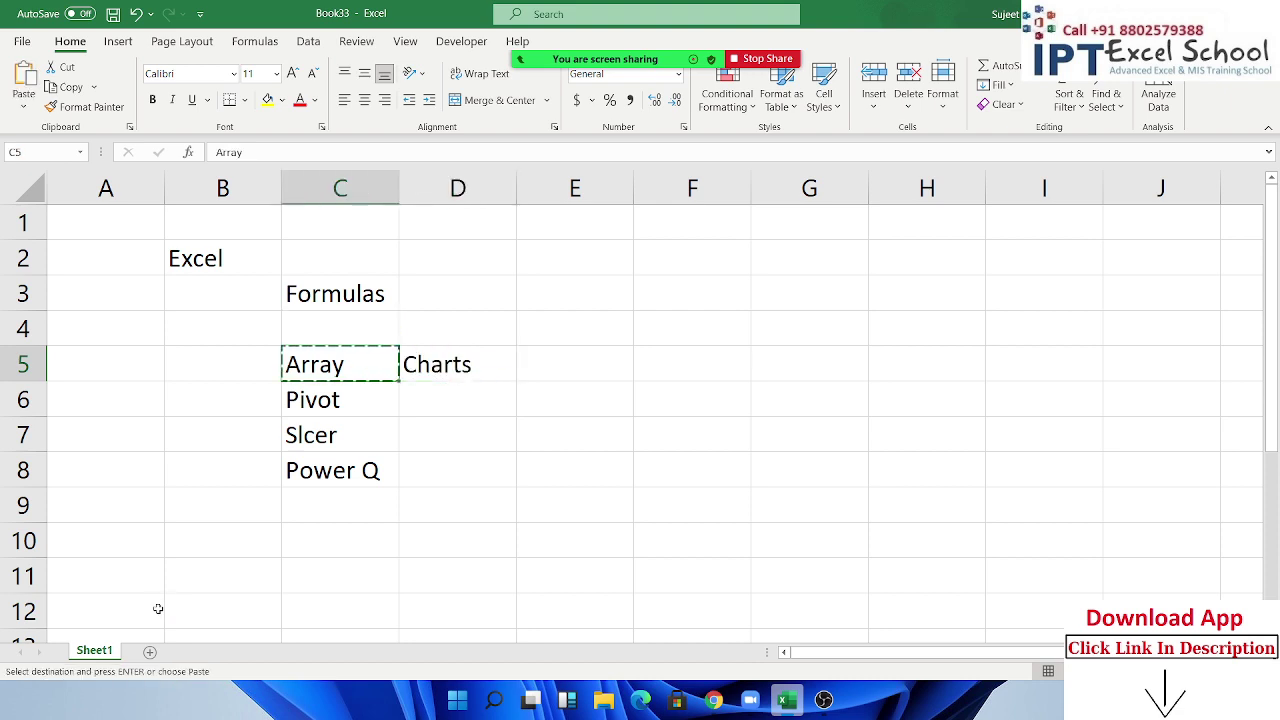
key(Up)
key(ctrl+v)
key(Right)
Move Charts into C5 below Array and select the reordered list C3:C8.
key(Down)
key(ctrl+x)
key(Left)
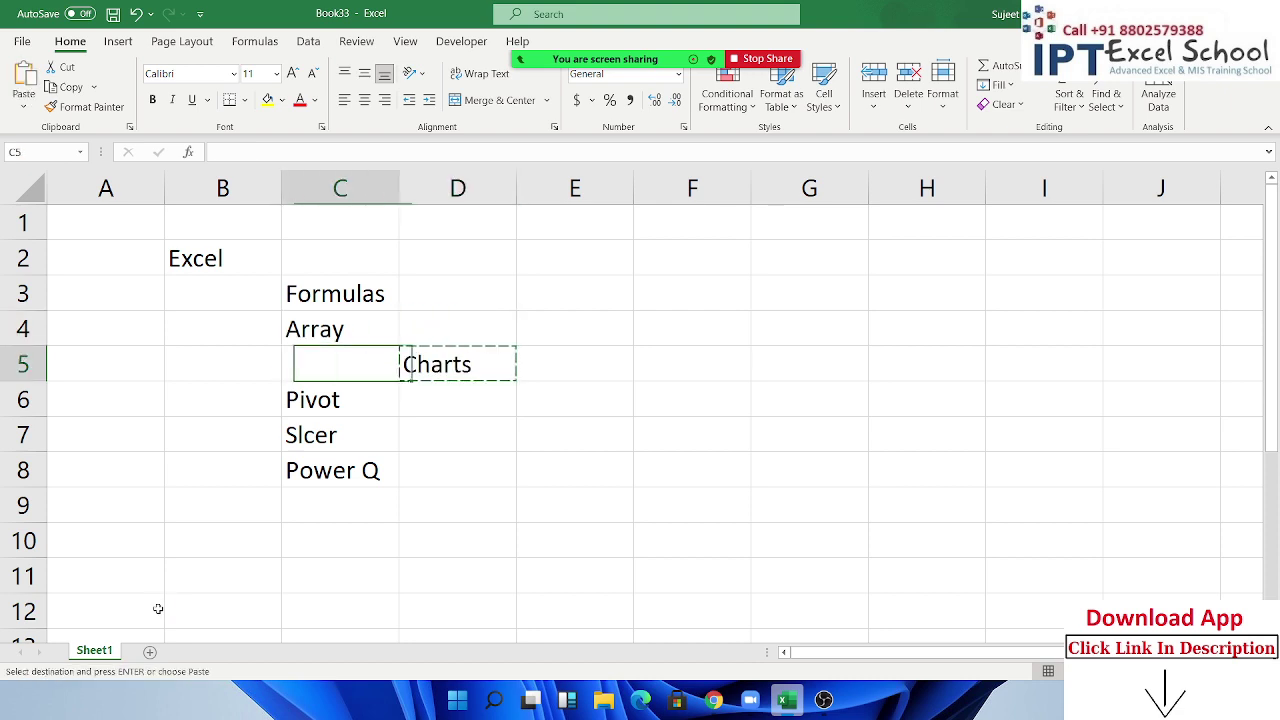
key(ctrl+v)
key(Up)
key(shift+Up)
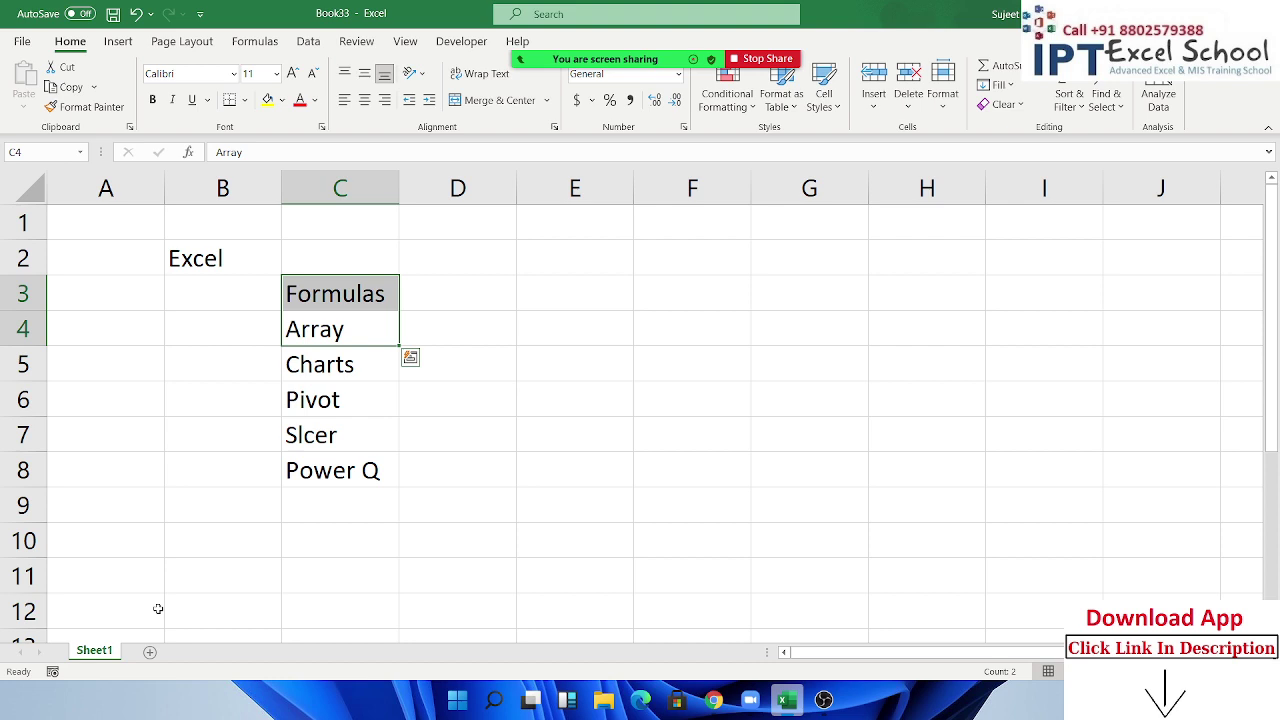
key(Down)
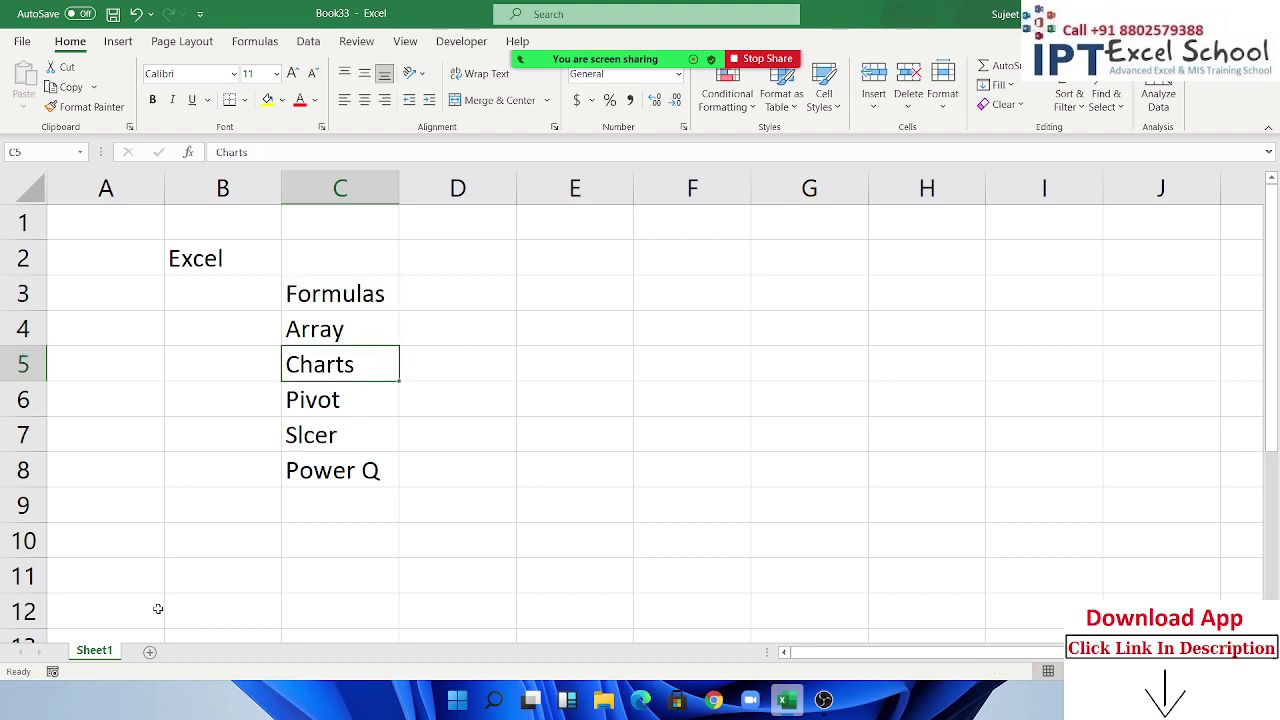
key(shift+Right)
key(Down)
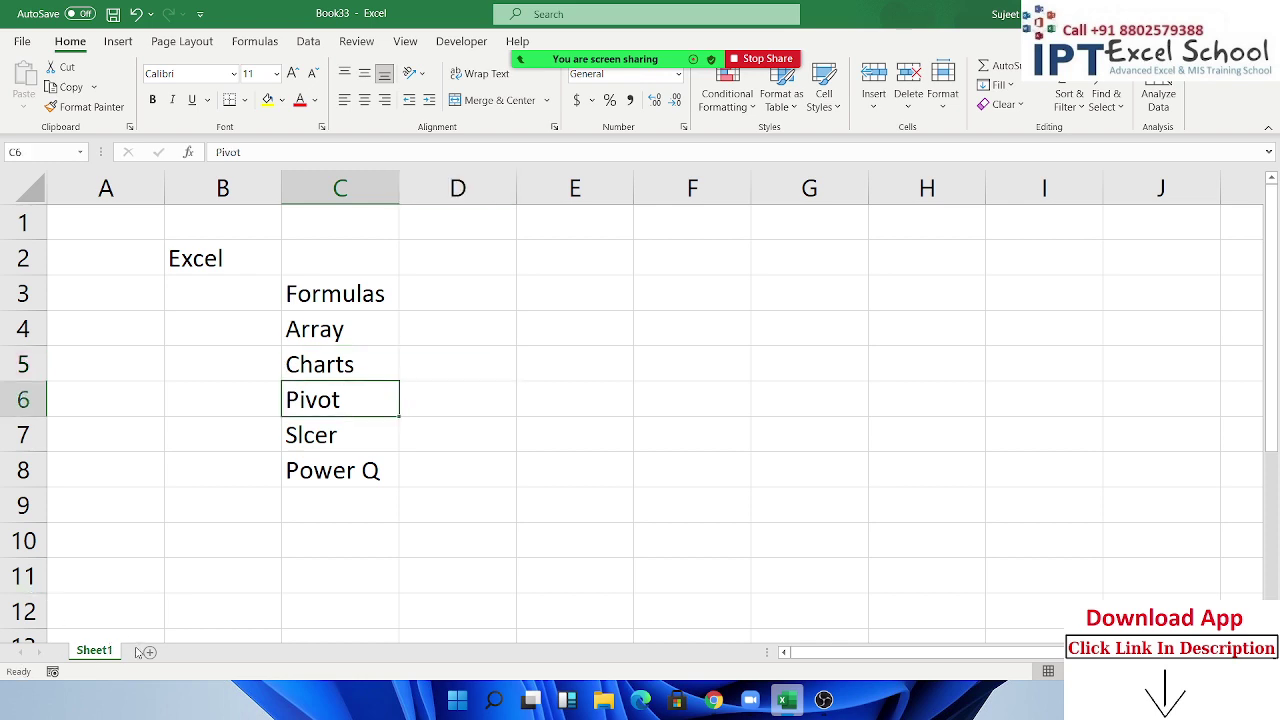
drag(337, 478, 333, 298)
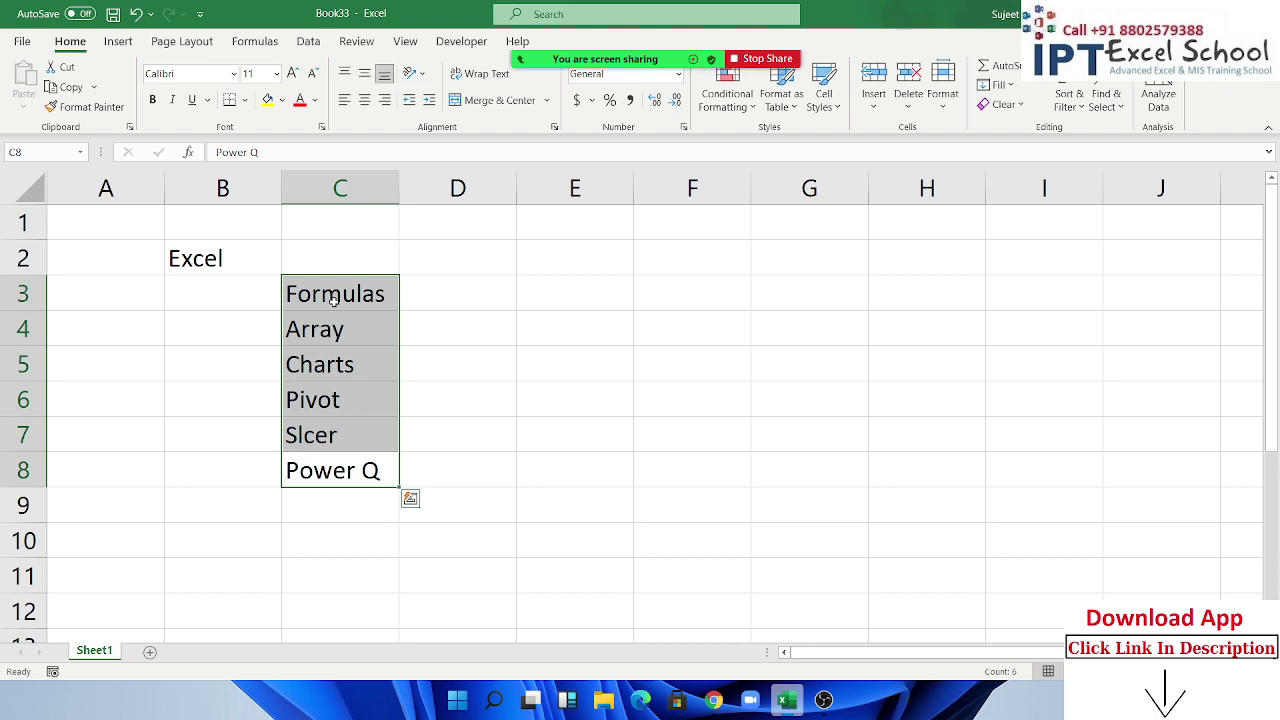
Add a new blank worksheet and enter 'IF' in cell C2.
click(150, 651)
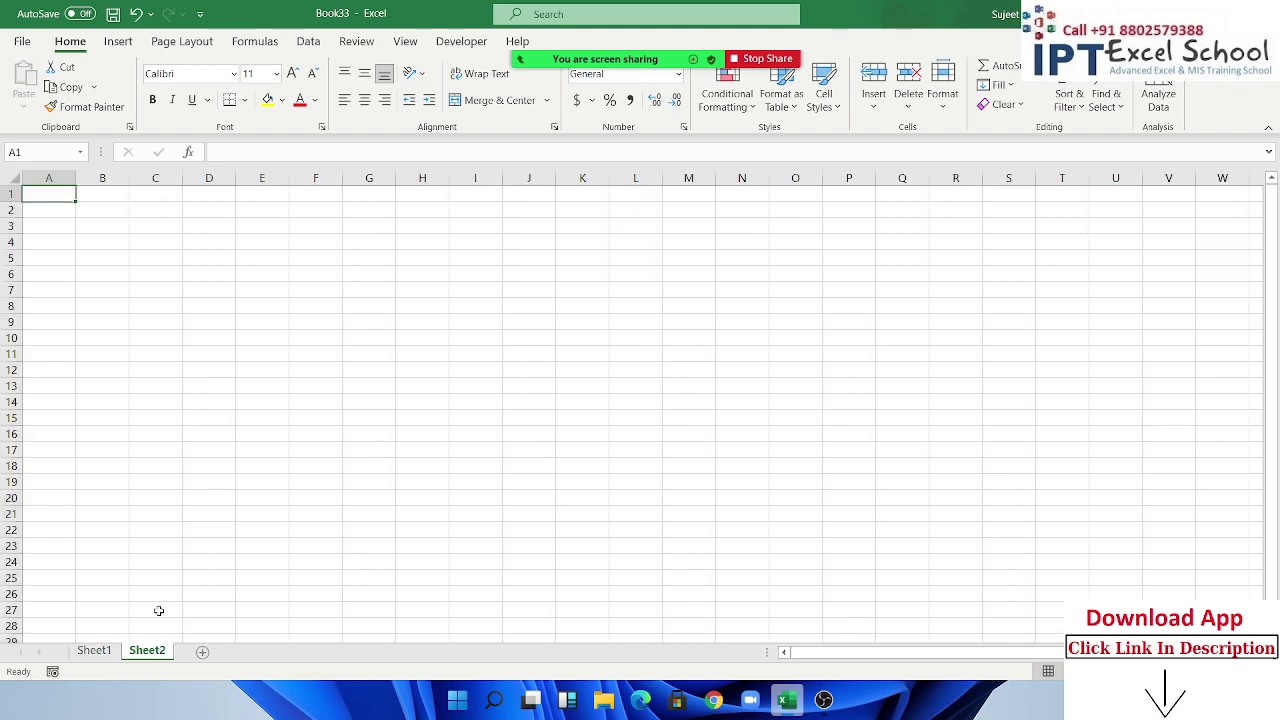
ctrl+scroll(158, 610, up, 5)
ctrl+scroll(166, 489, up, 1)
ctrl+scroll(271, 260, up, 1)
click(286, 253)
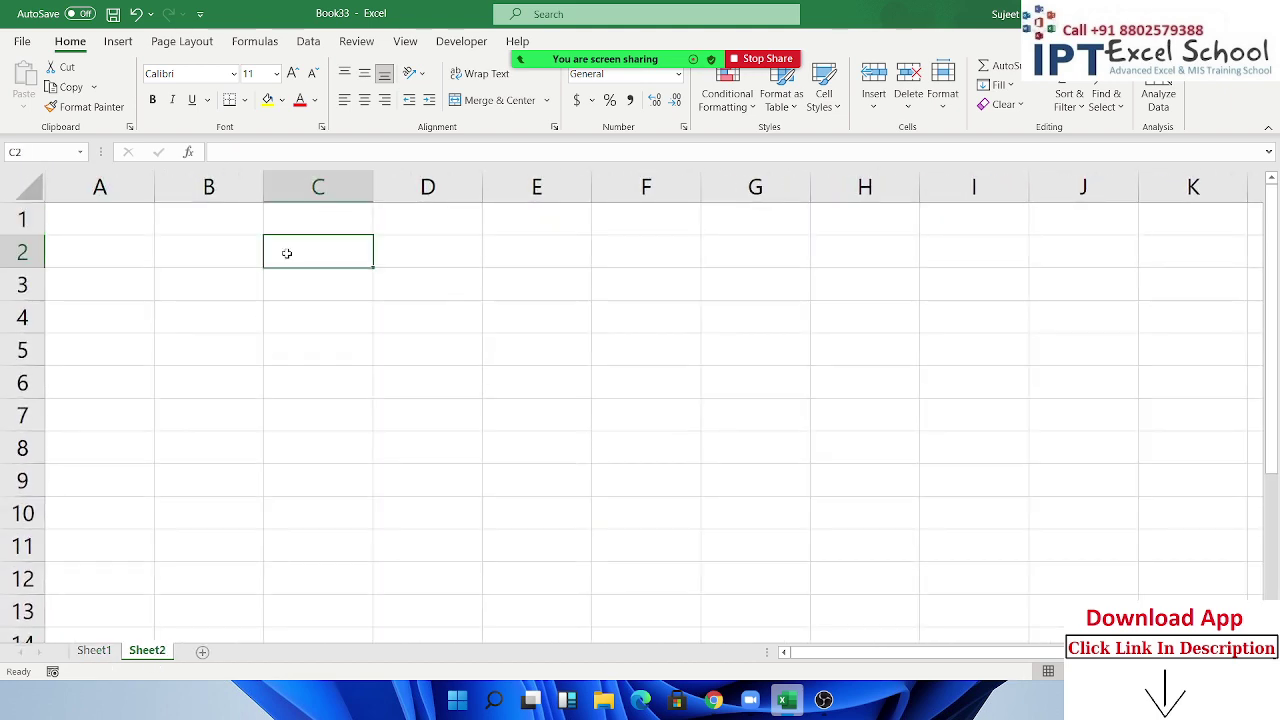
text(IF)
key(Return)
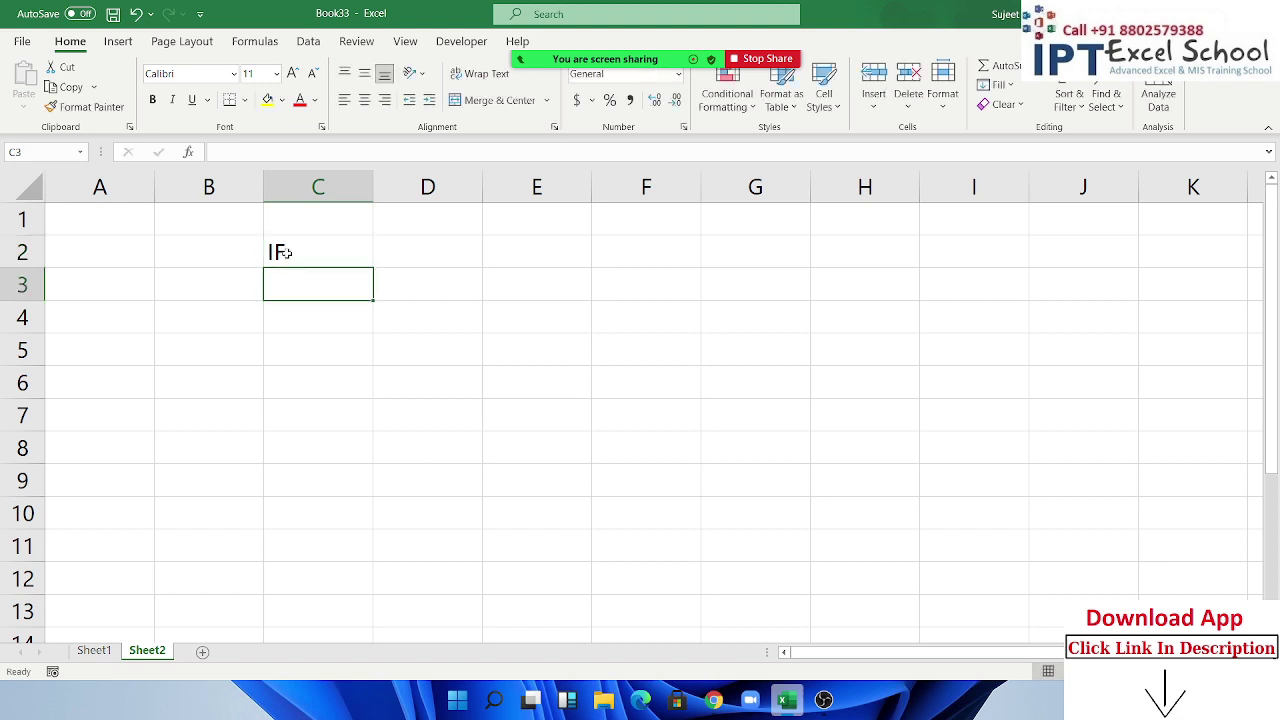
Enter the 'Sales' heading in A1 with figures 85 and 36 below it.
key(Up)
key(Left)
key(Up)
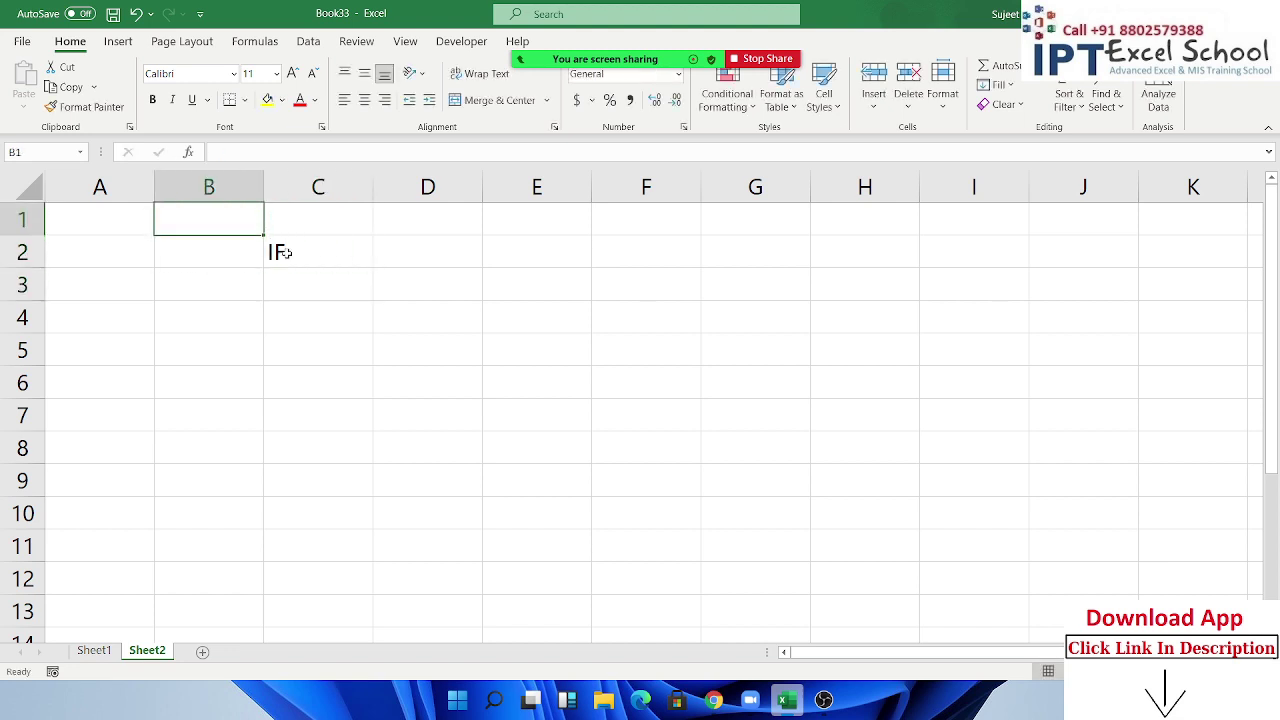
key(Left)
text(SAle)
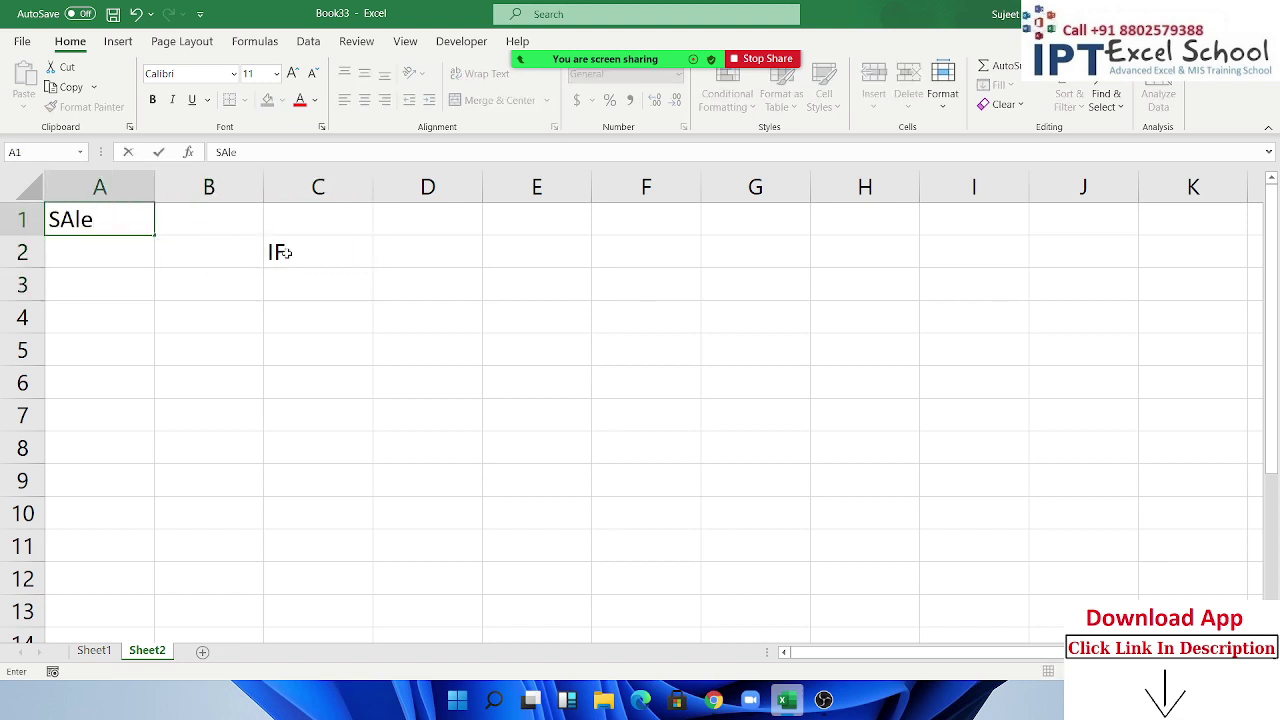
text(s)
key(Return)
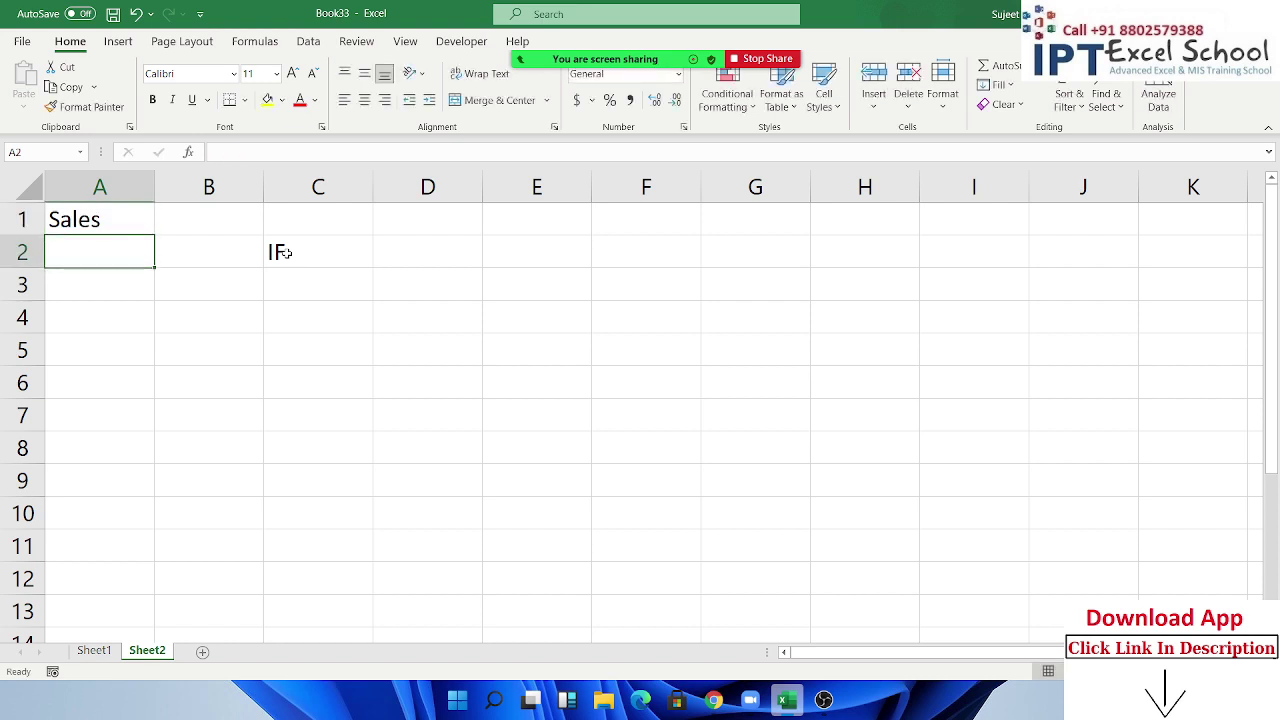
text(85)
key(Return)
text(36)
key(Return)
Continue the Sales column with 85, 36, 63, 36, 32 and 63 down to A9.
text(85)
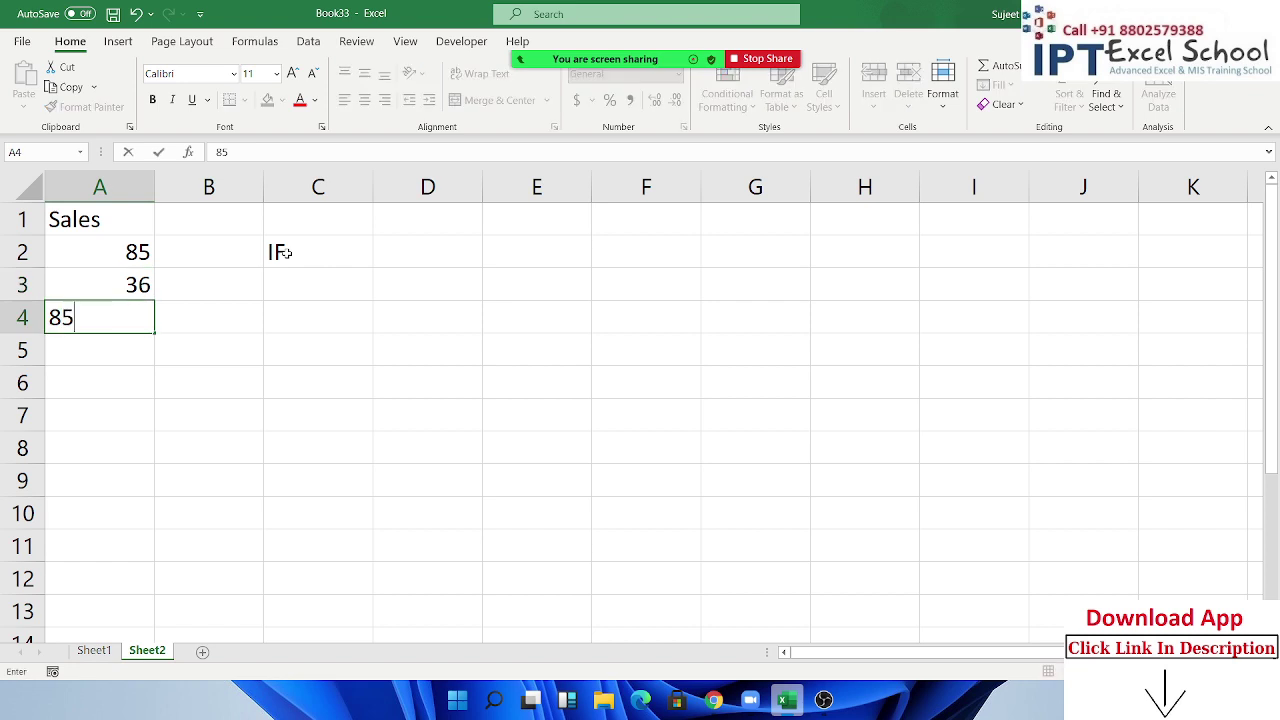
key(Return)
text(36 63 36)
key(Return)
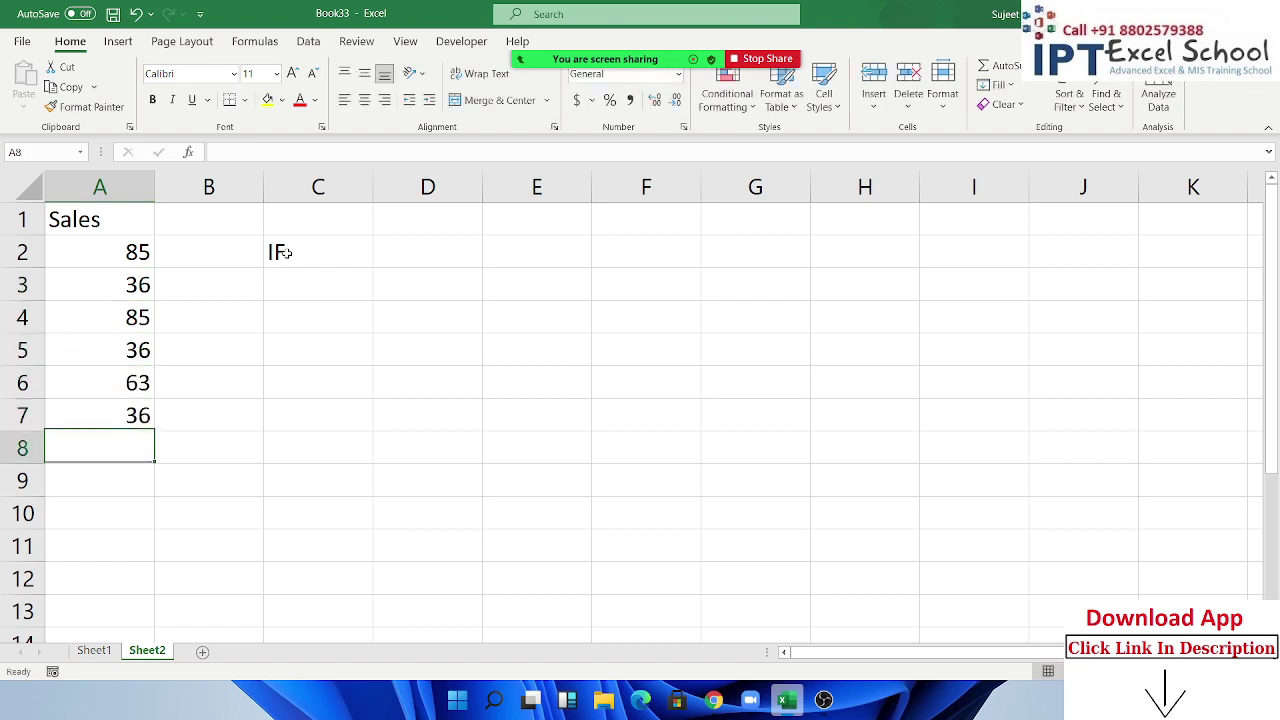
text(32)
key(Return)
text(6)
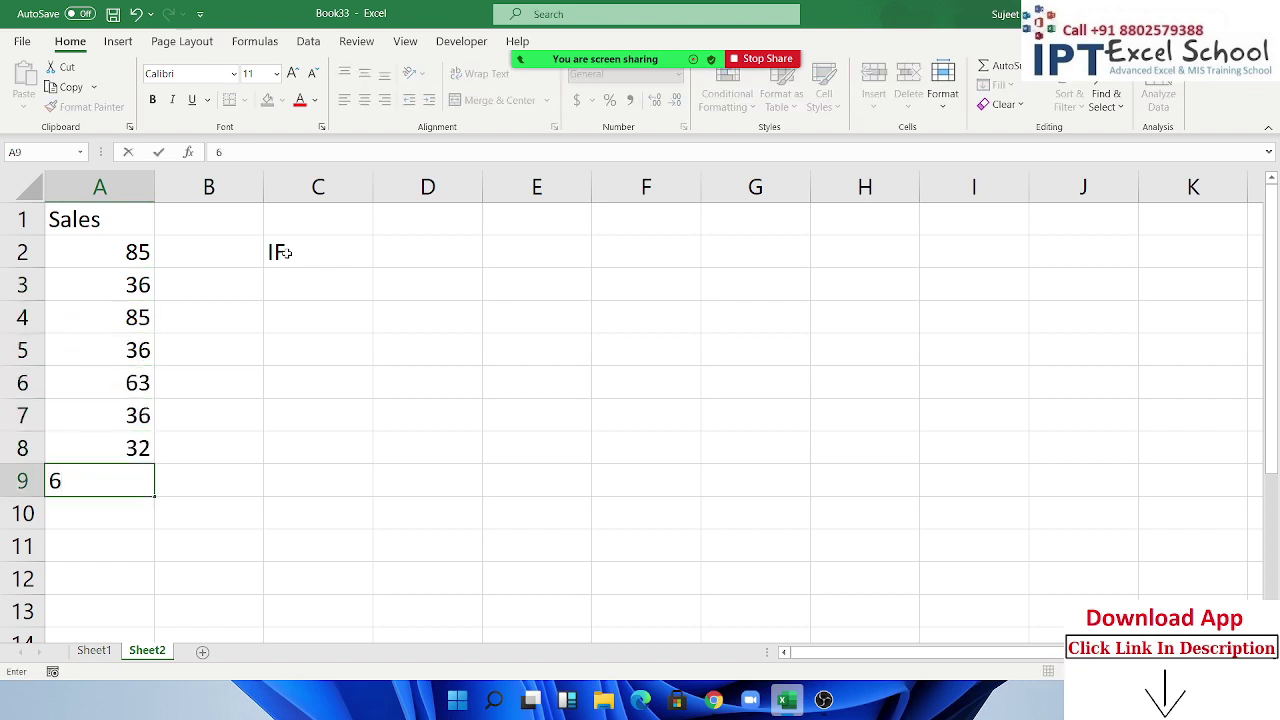
text(3)
key(Return)
Start an operator list in E1 with >, > and a third entry.
key(Up)
key(ctrl+Up)
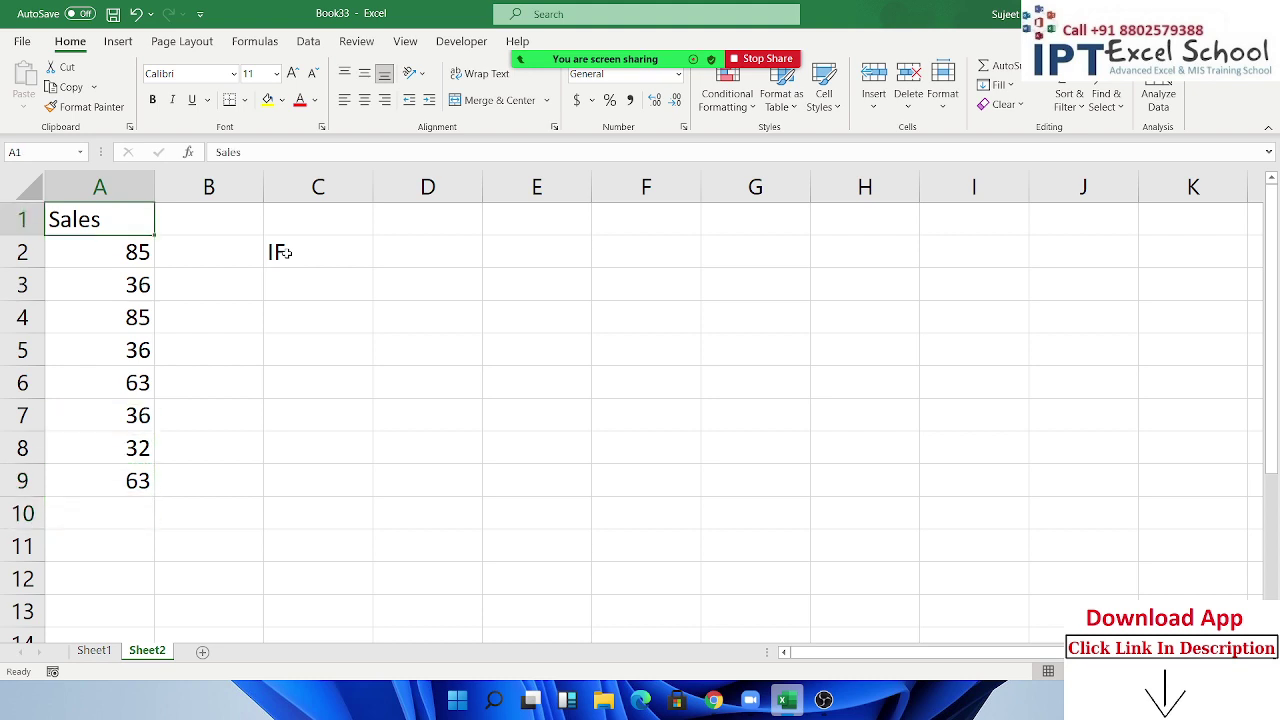
key(Right)
key(Right)
key(Right)
key(Right)
key(Down)
key(Up)
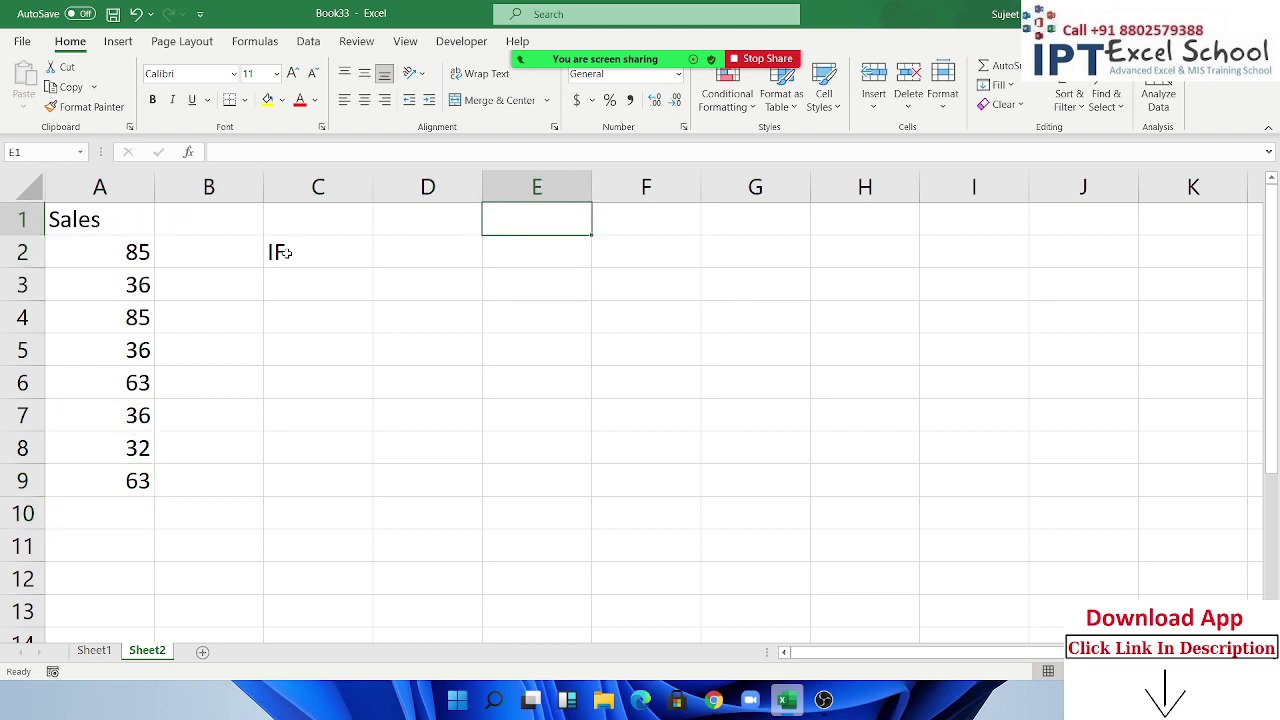
text(>)
key(Return)
text(>)
key(Return)
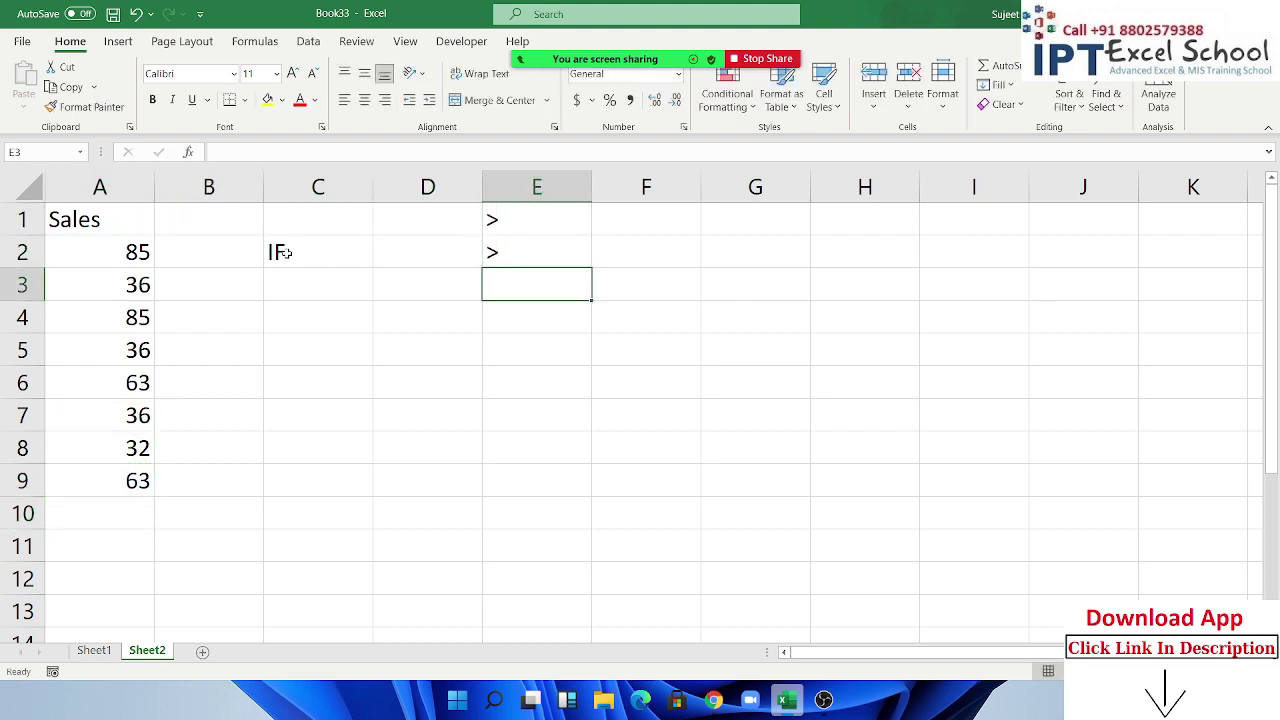
text(?=)
key(Return)
Correct E3 to >= and add <= and <> in E4:E5.
key(Up)
key(F2)
key(BackSpace)
key(BackSpace)
text(>=)
key(Return)
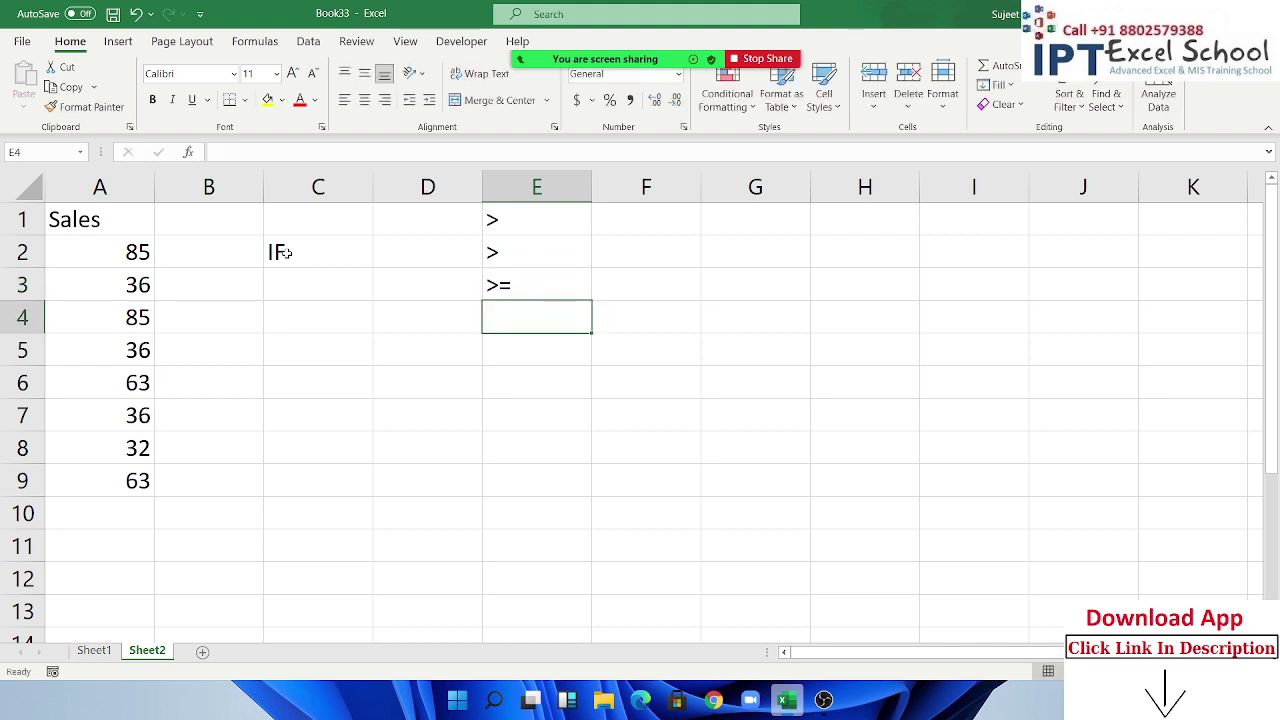
text(>)
key(BackSpace)
text(<=)
key(Return)
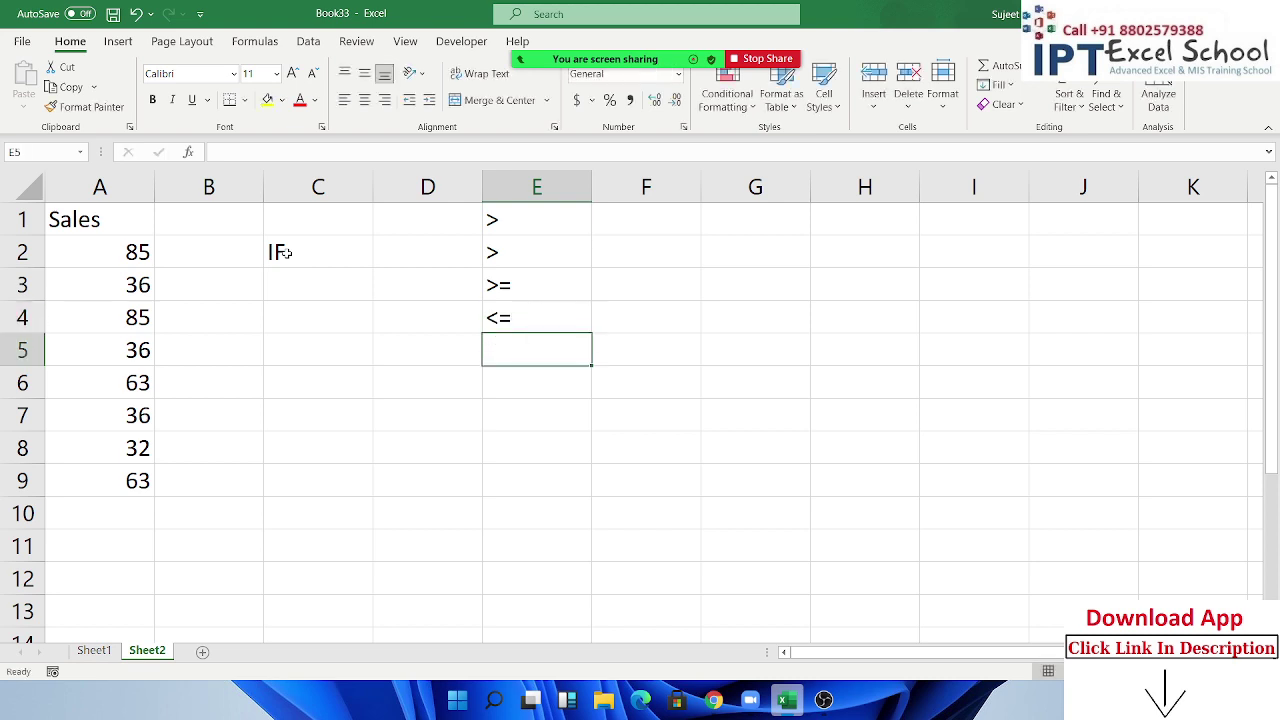
text(<>)
key(Return)
Select the operator list E1:E5, then return to the first Sales figure in A2.
key(Up)
key(ctrl+shift+Up)
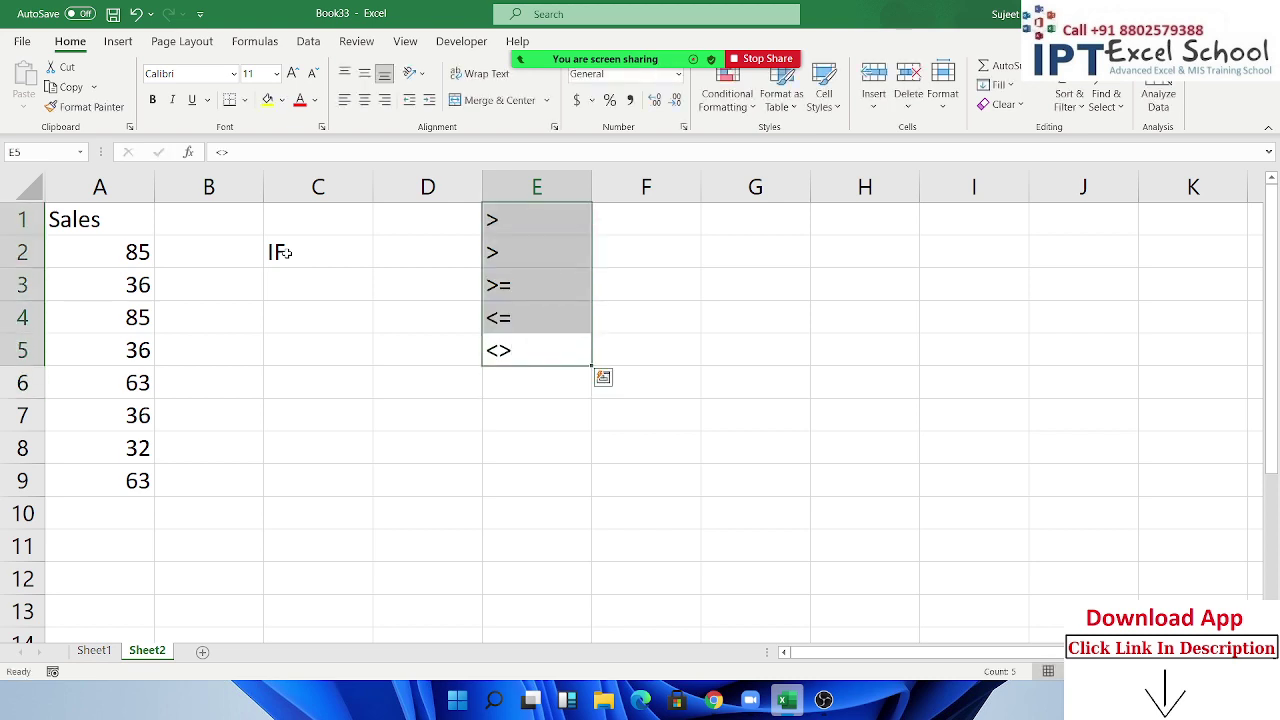
key(Home)
key(Up)
key(Up)
key(Up)
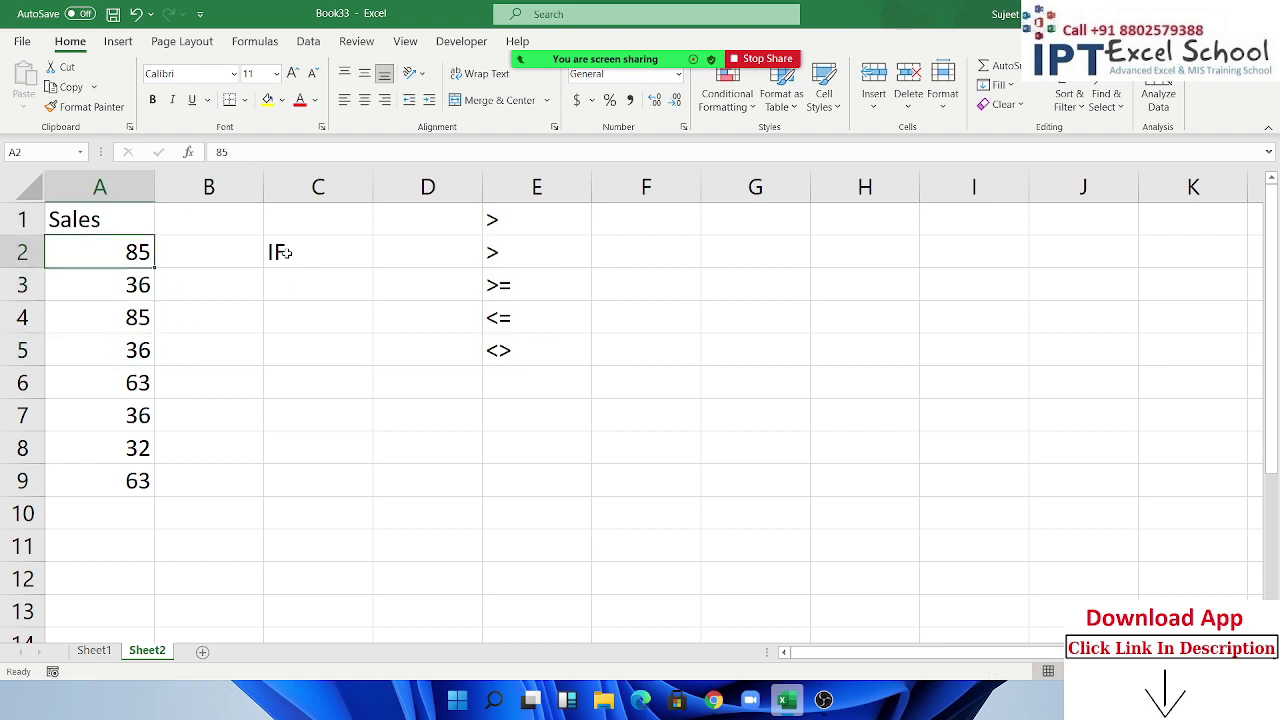
Enter =A2>50 in B2 and fill the TRUE/FALSE comparison down to B9.
key(Right)
text(=)
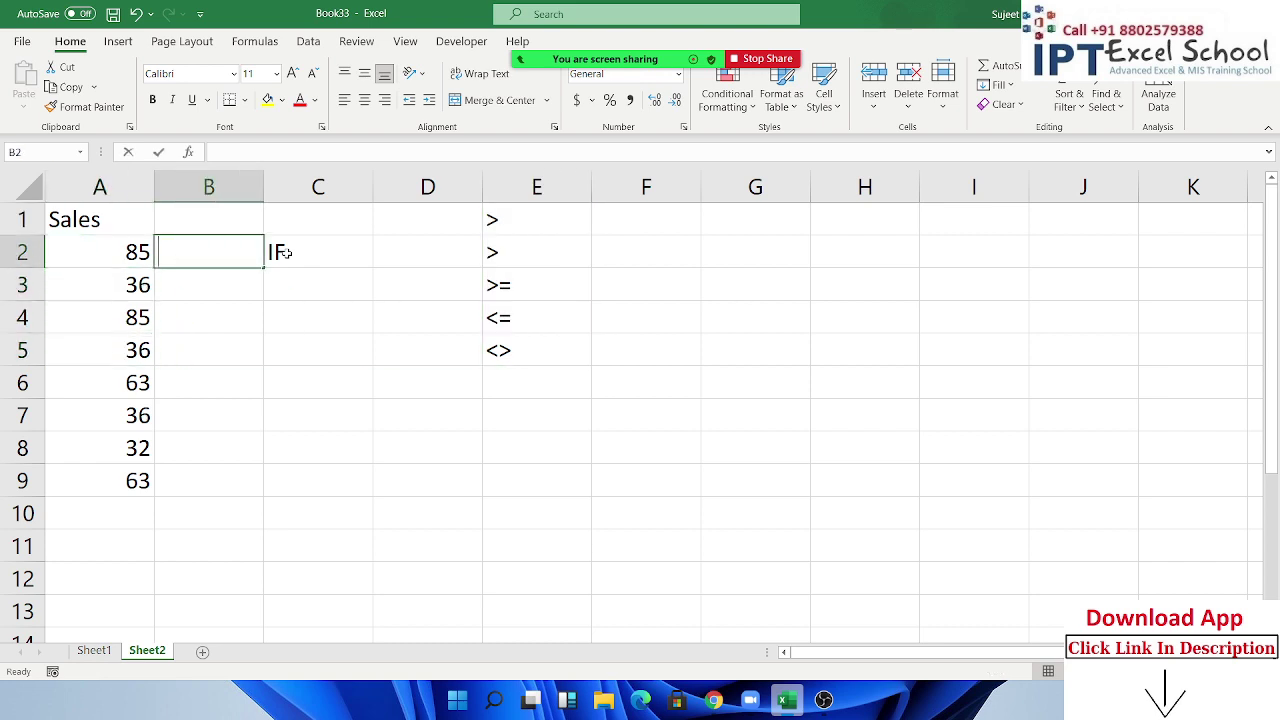
key(Left)
text(>50)
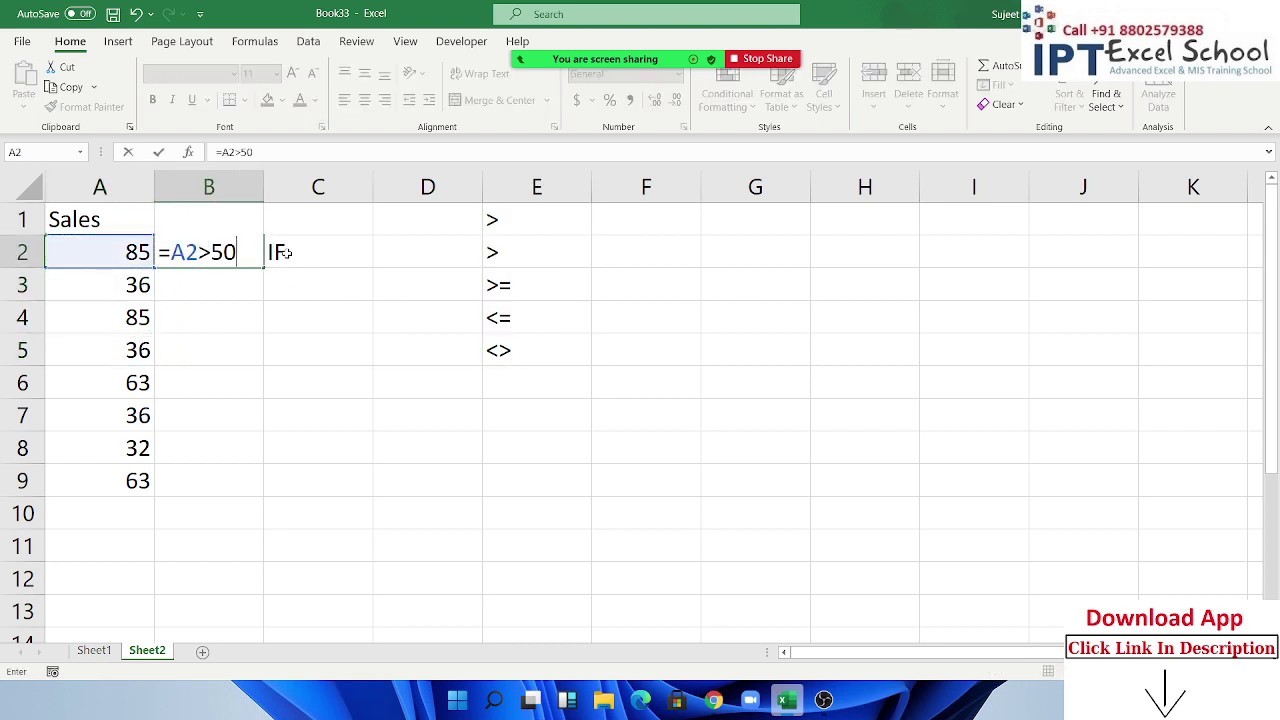
key(Return)
key(Up)
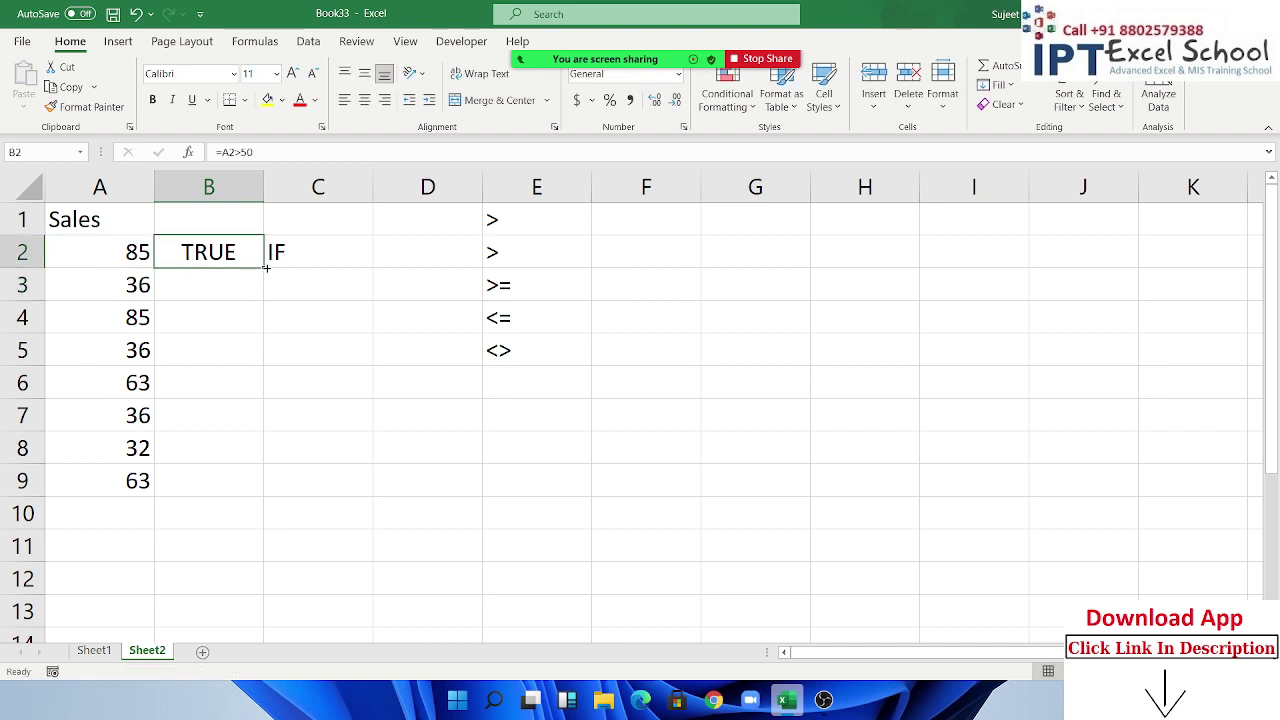
double_click(266, 268)
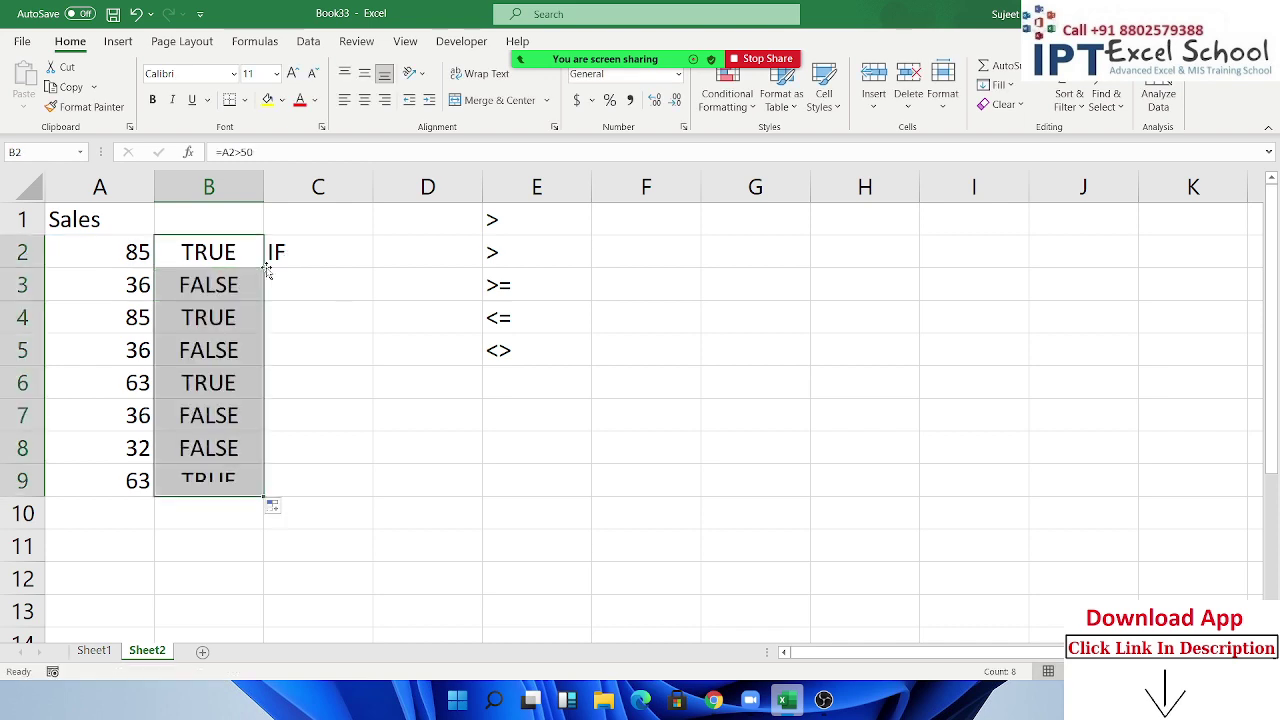
double_click(215, 253)
double_click(223, 252)
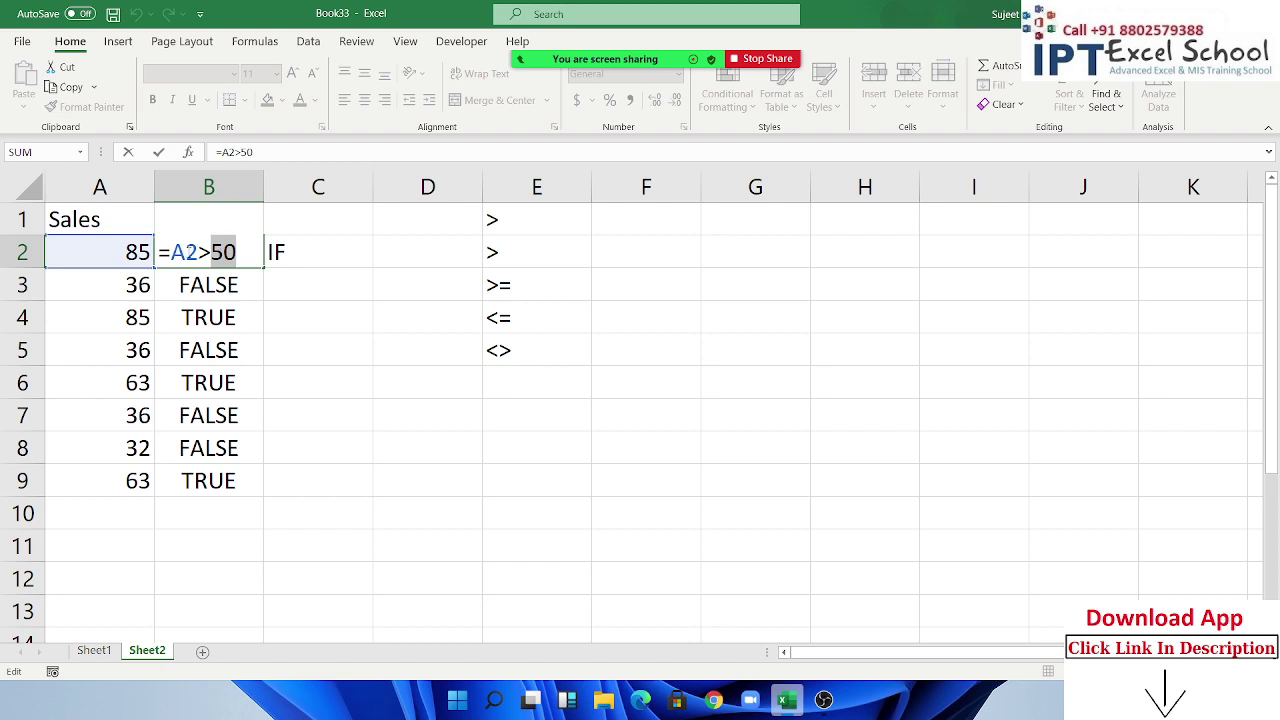
click(292, 250)
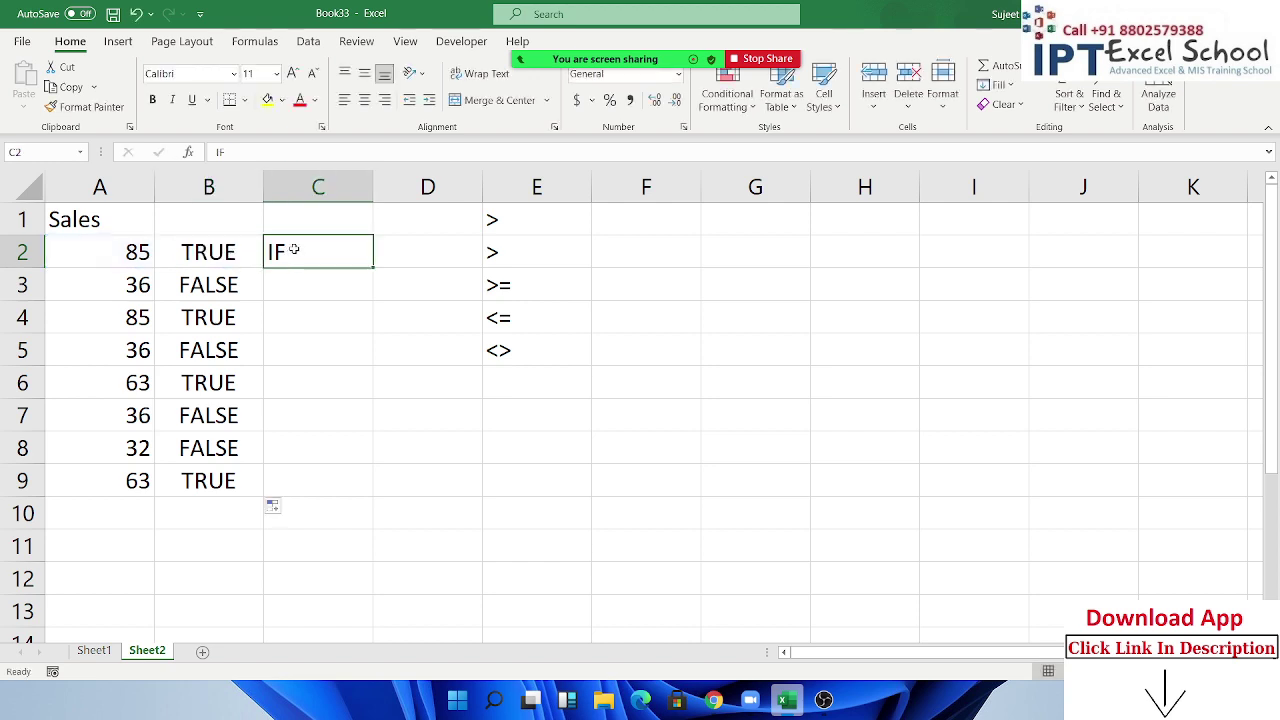
Try a trial formula =IF(B3,50,60) in C3 and inspect its logical test.
click(331, 282)
text(=if)
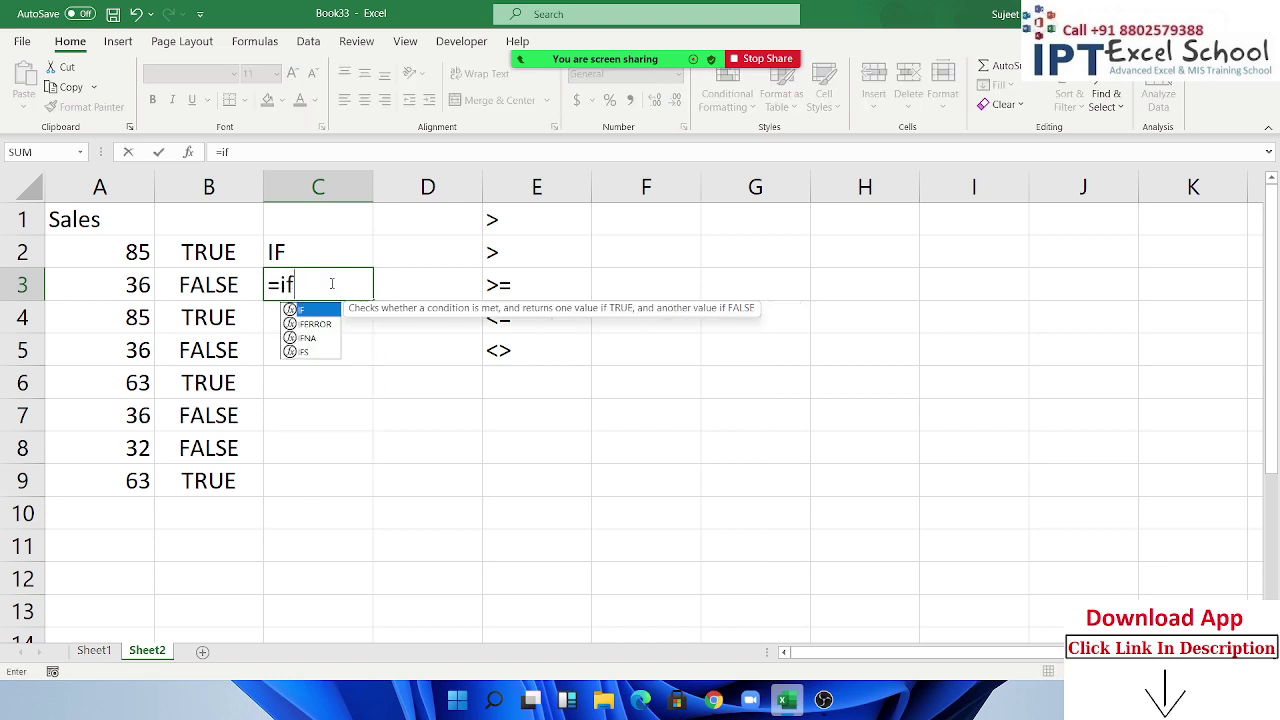
key(Tab)
key(Left)
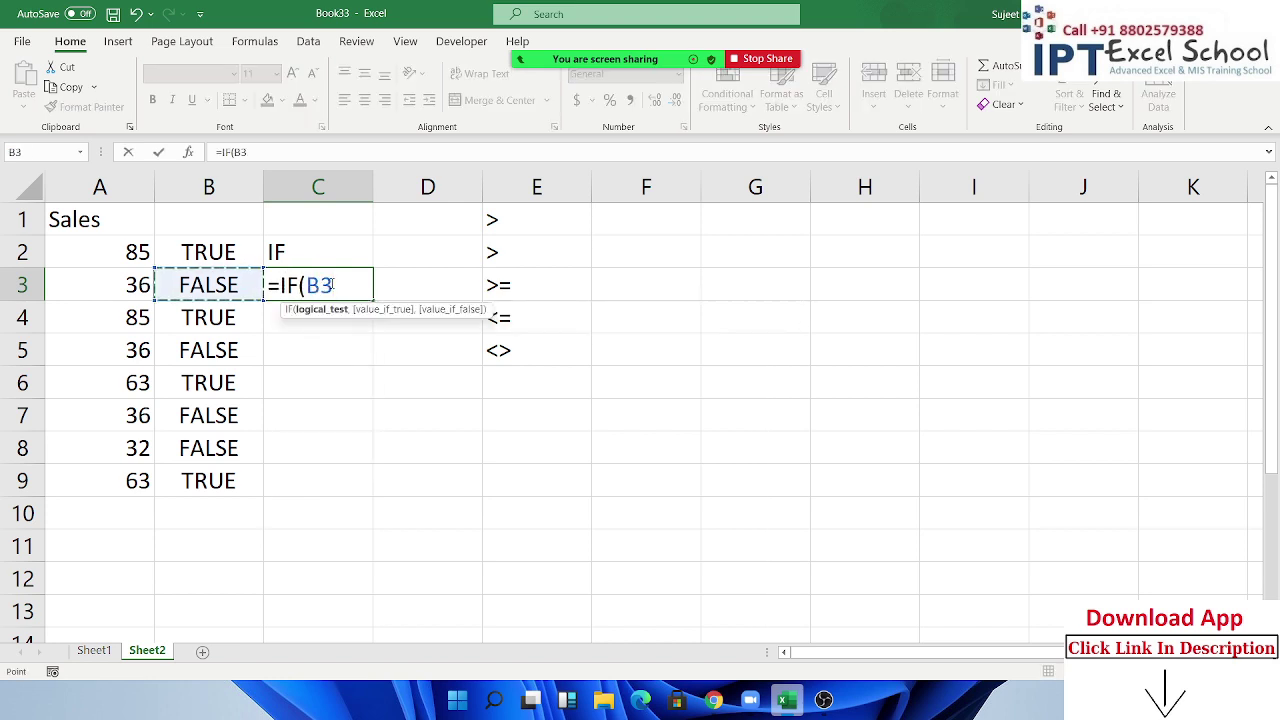
text(,5)
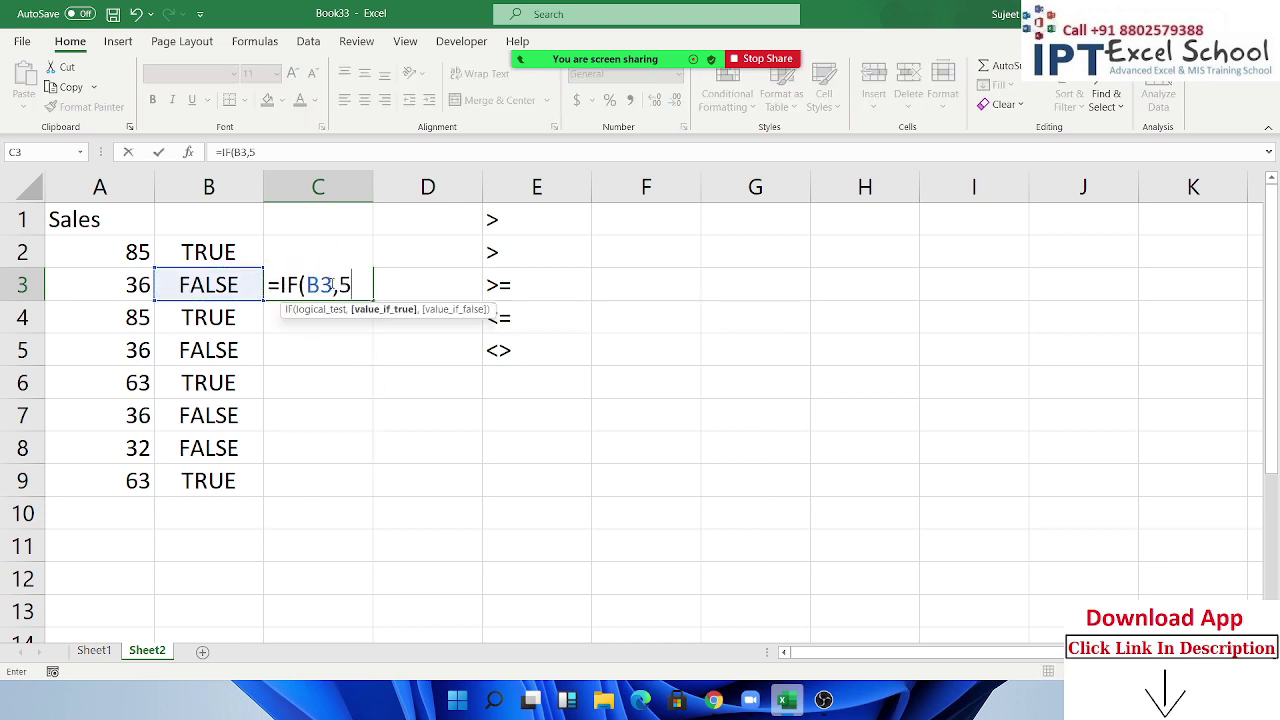
text(0,)
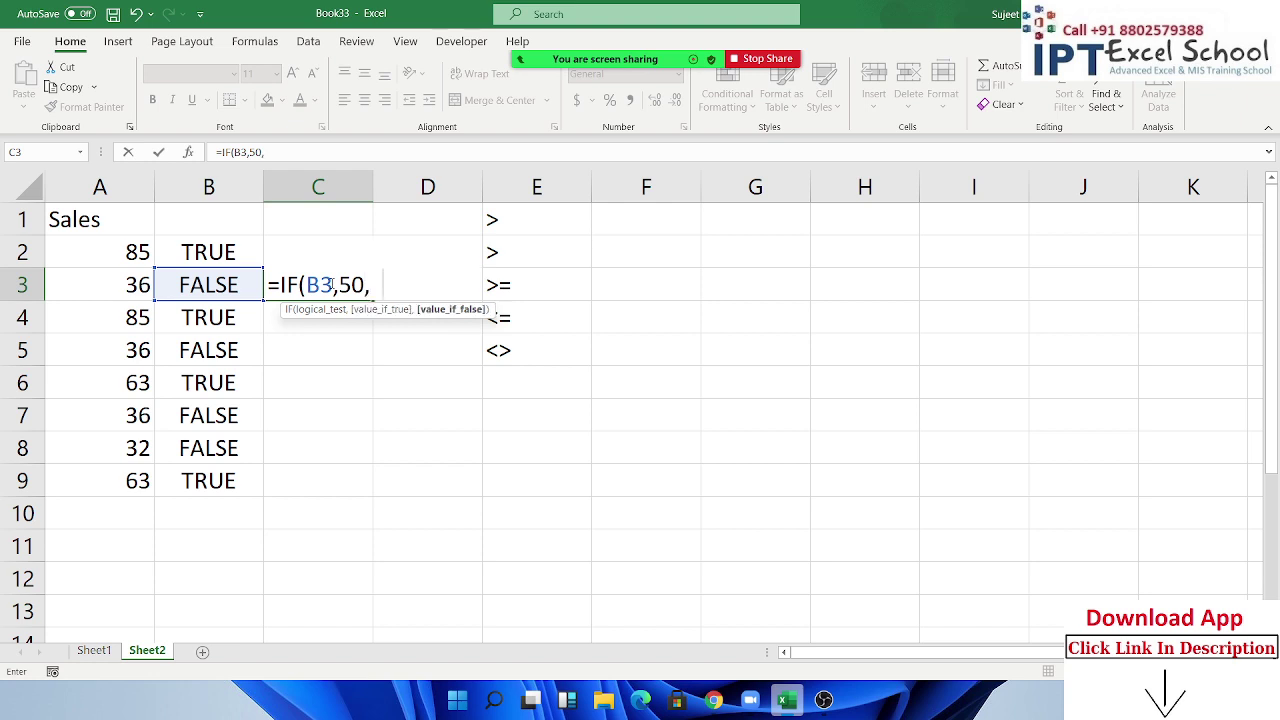
text(60)
key(Return)
click(330, 284)
key(F2)
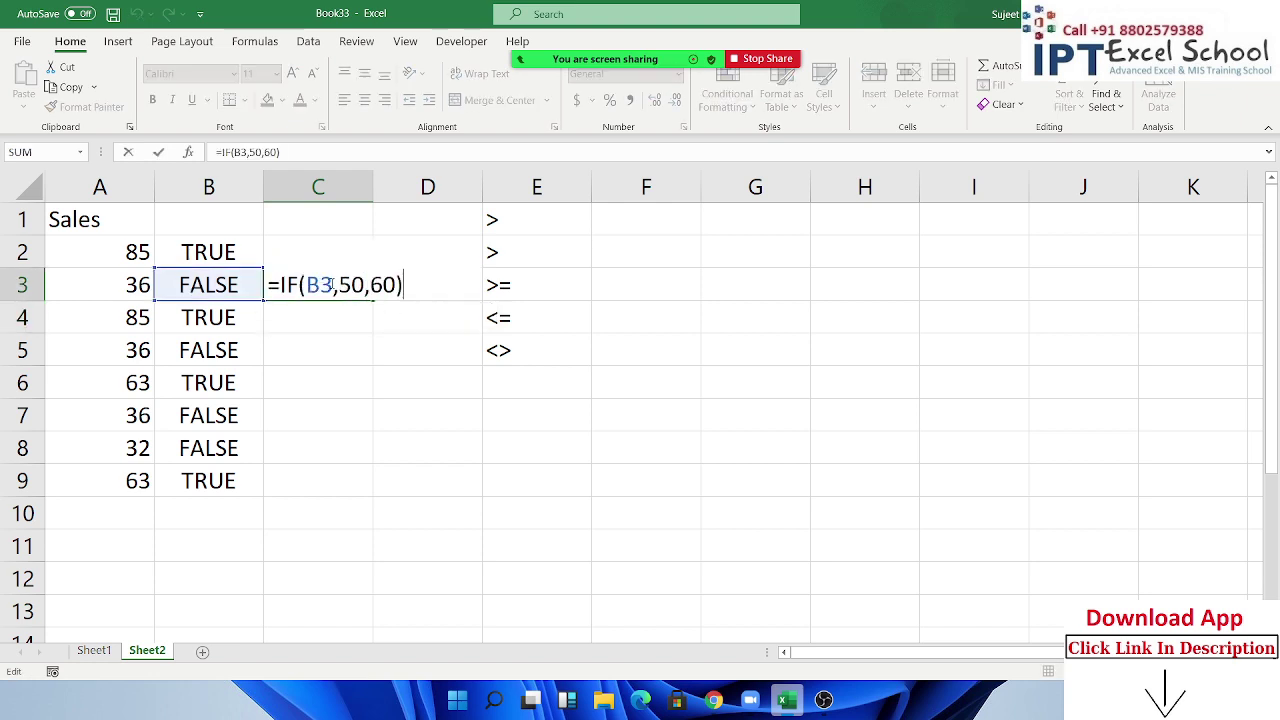
click(330, 285)
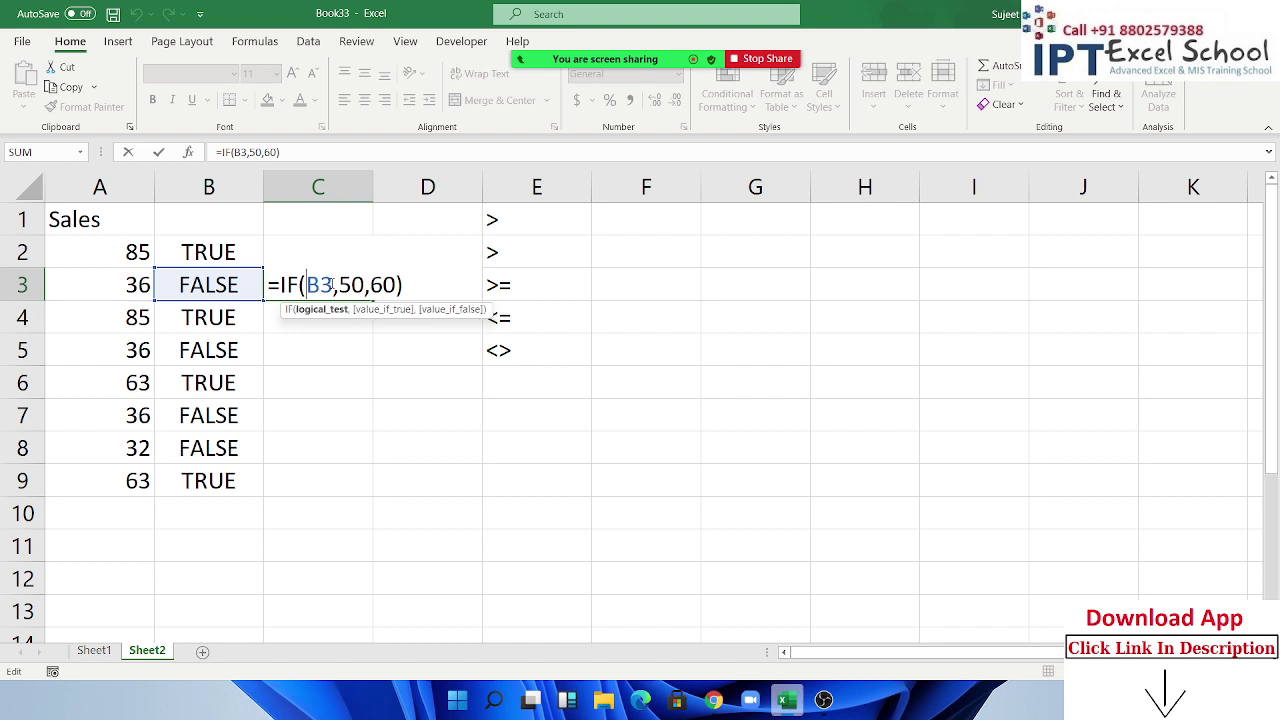
key(Escape)
Undo the trials and enter =IF(A2>50,500,100) in B2.
key(ctrl+z)
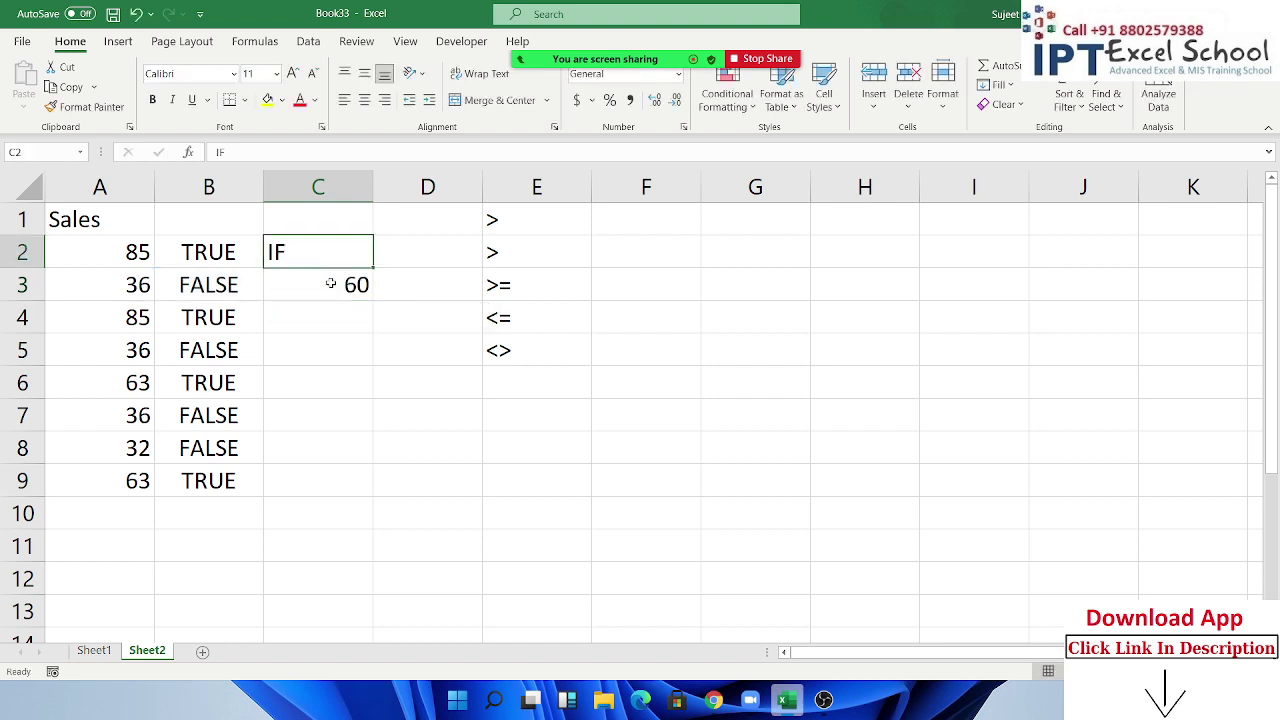
key(ctrl+z)
key(ctrl+z)
key(ctrl+z)
key(ctrl+z)
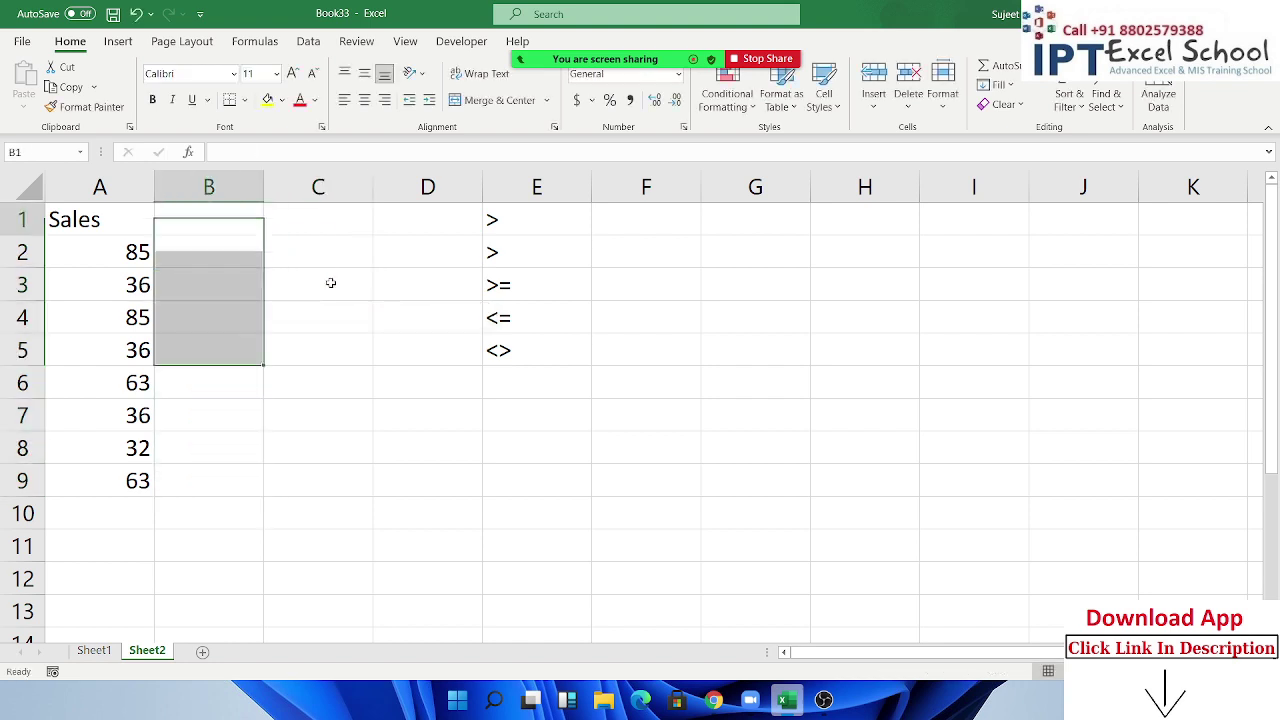
key(ctrl+z)
text(=i)
key(Tab)
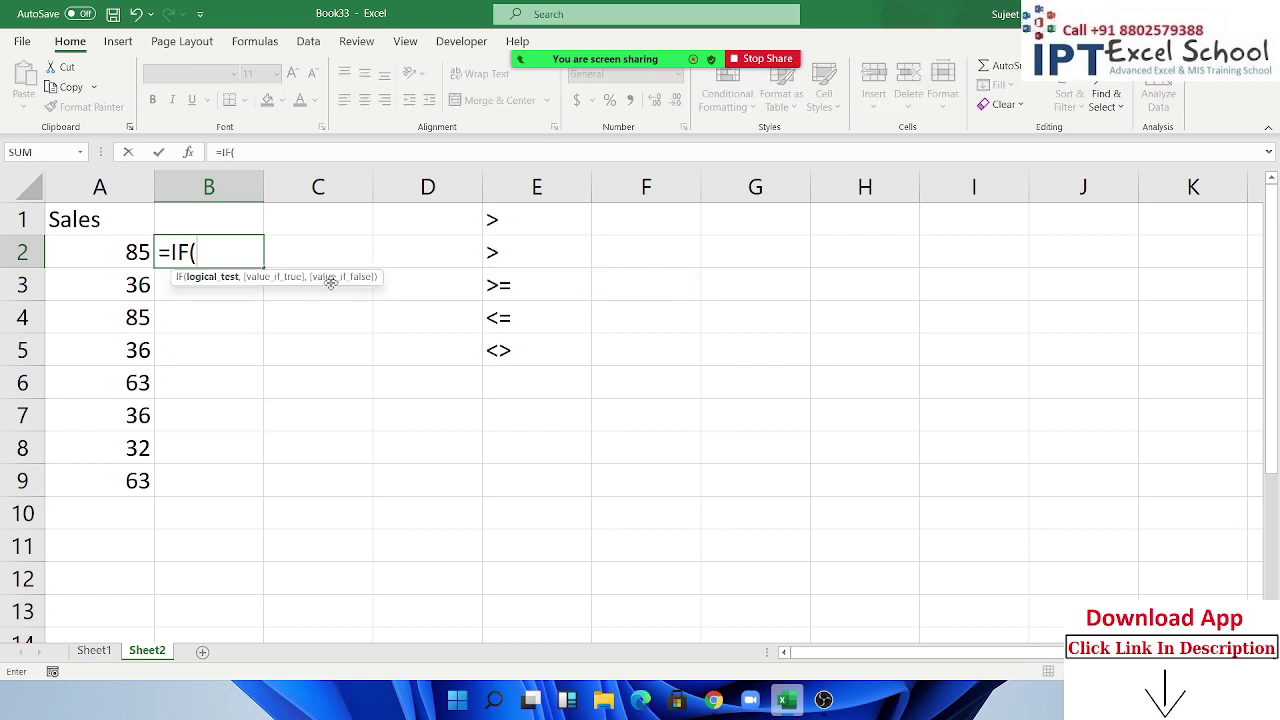
key(Left)
text(>5)
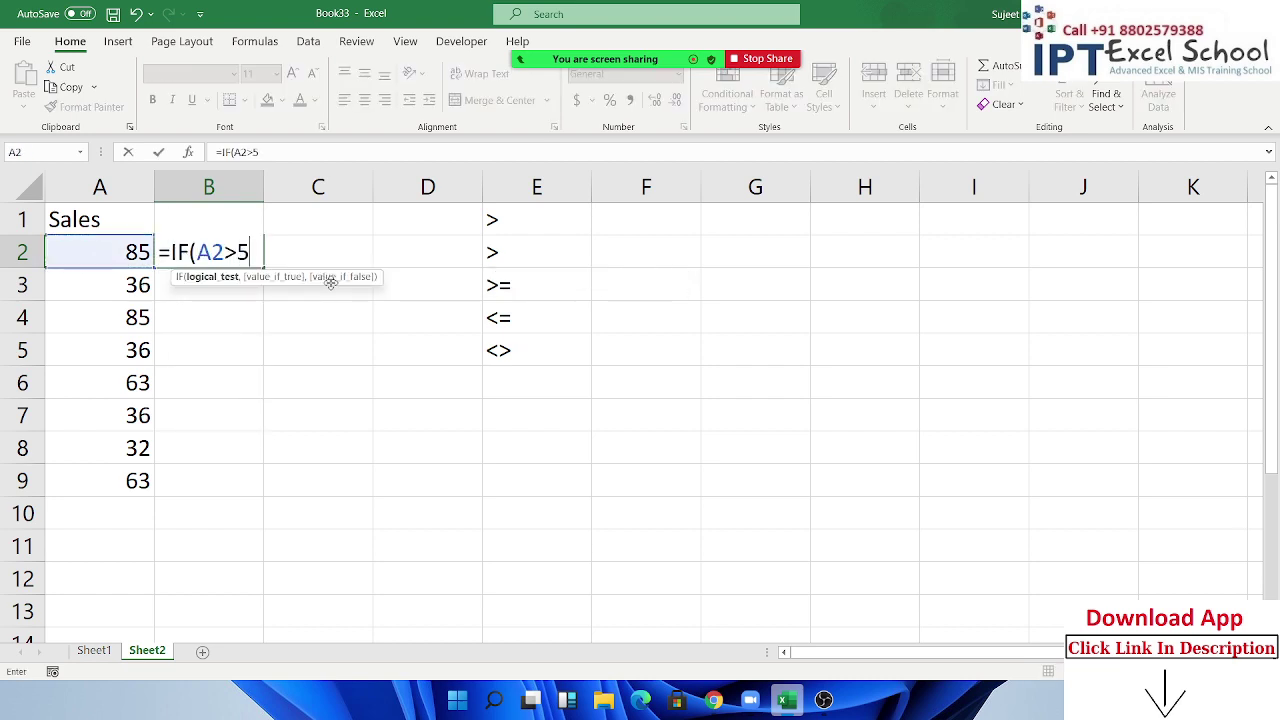
text(0,)
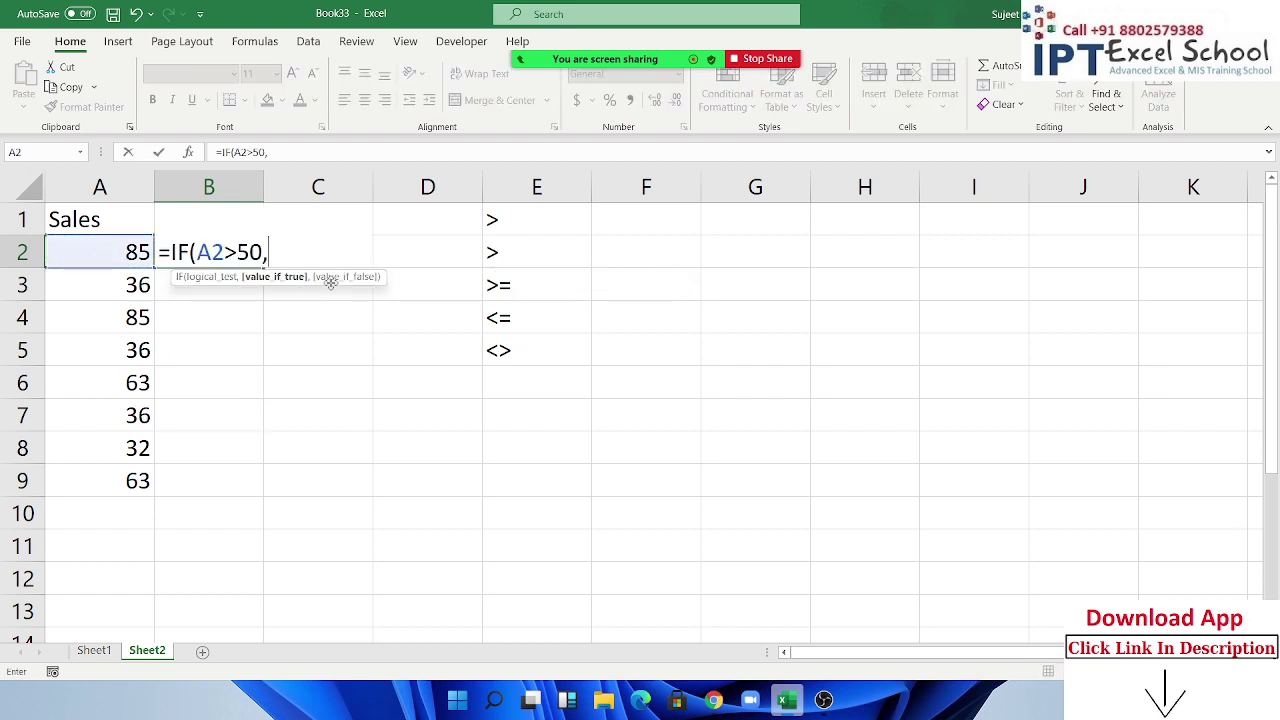
text(500,)
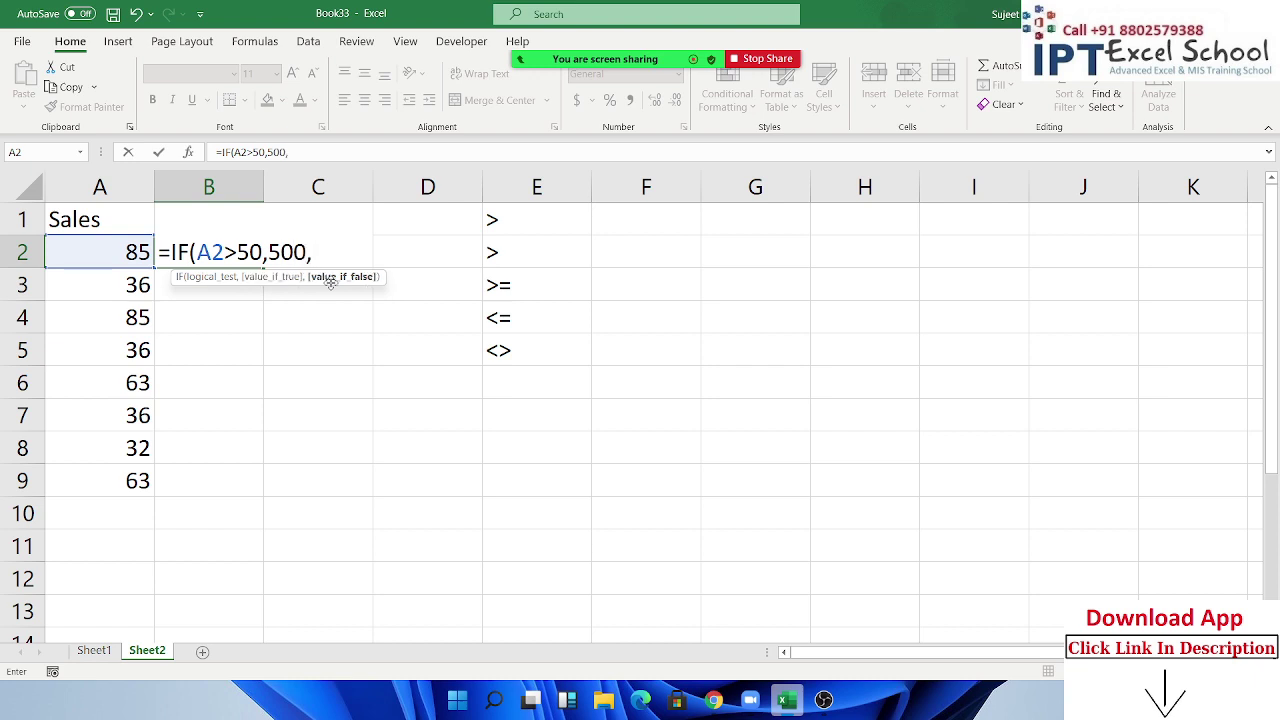
text(100)
key(Return)
key(Up)
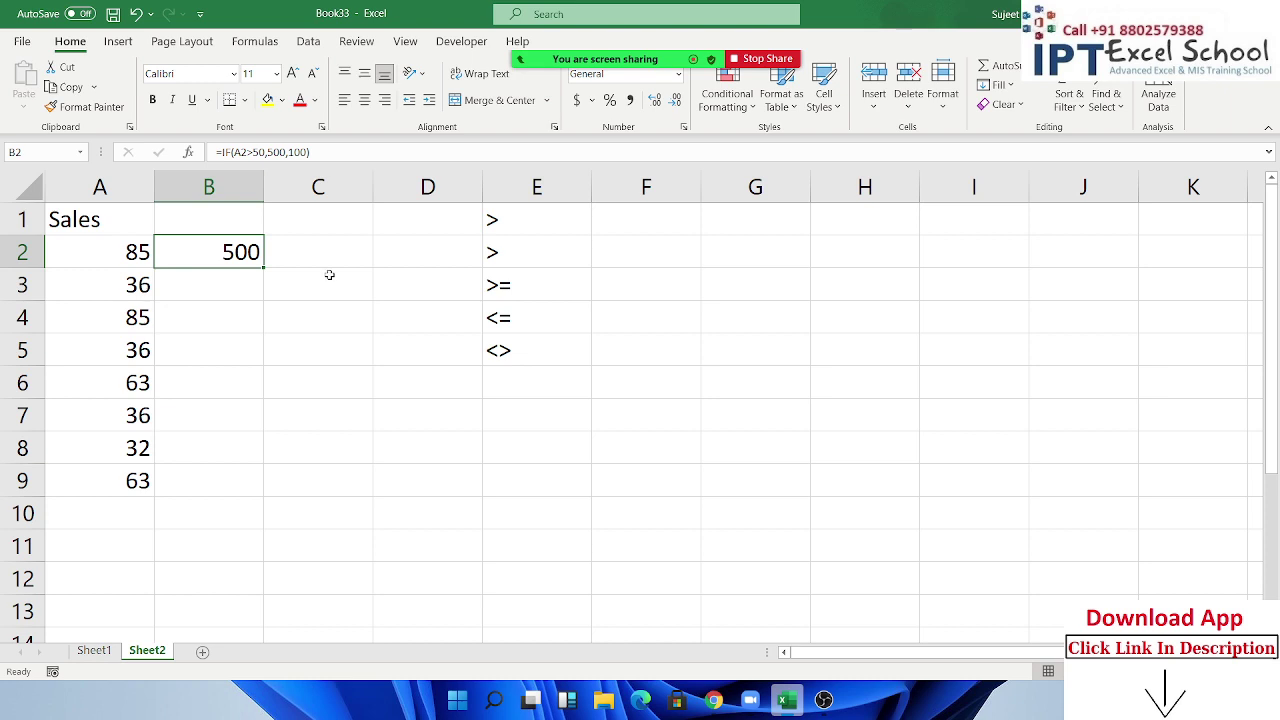
click(266, 266)
Change B2's formula to =IF(A2>50,A2*20,A2*5).
click(261, 265)
double_click(264, 267)
double_click(250, 252)
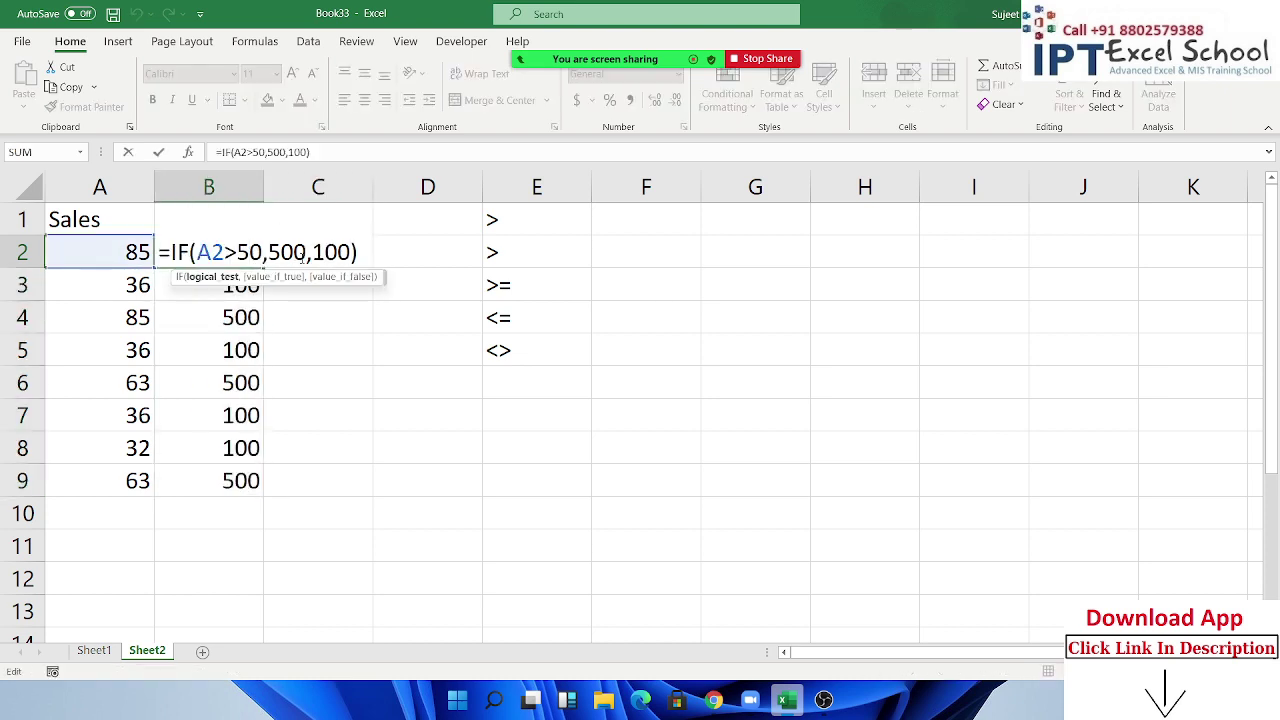
double_click(287, 252)
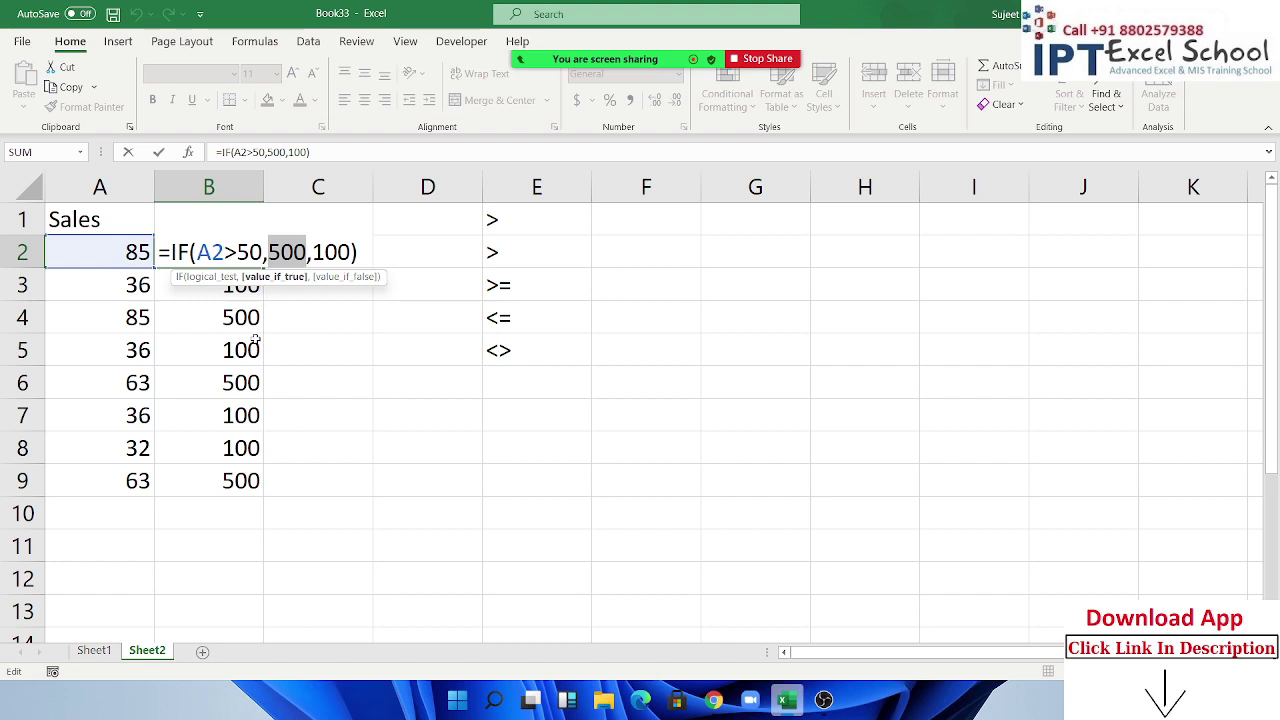
key(BackSpace)
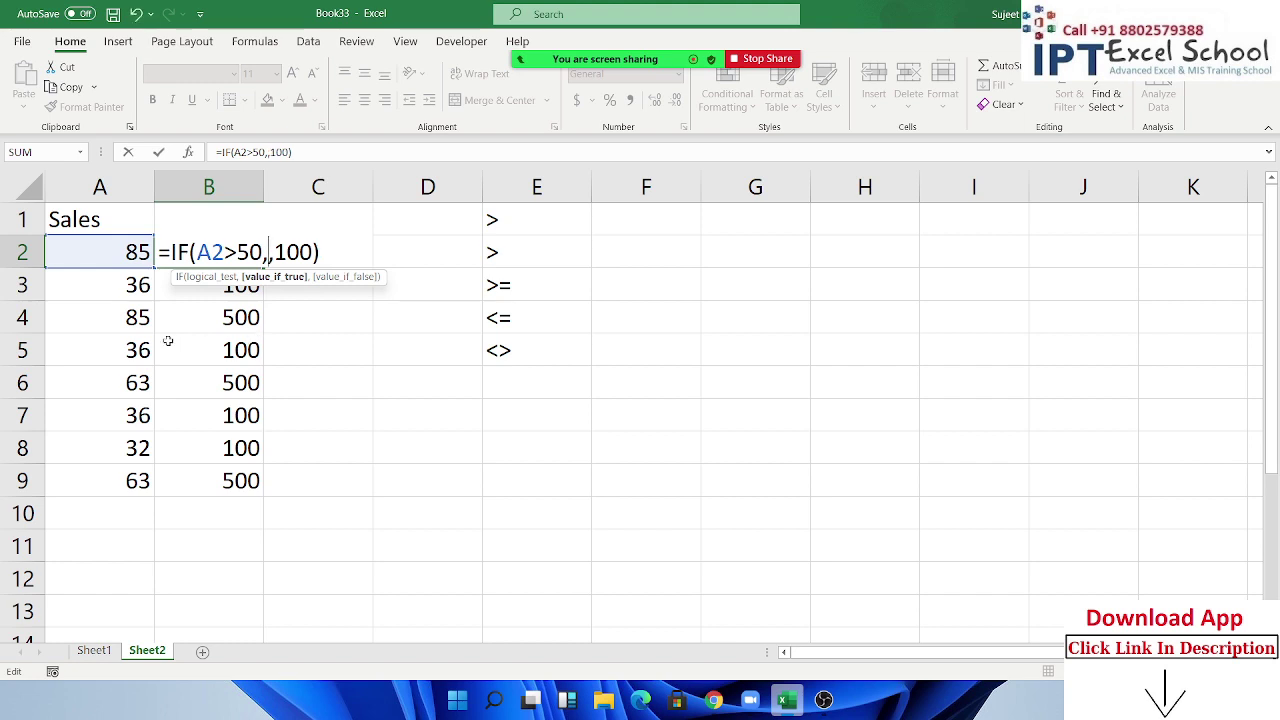
click(115, 252)
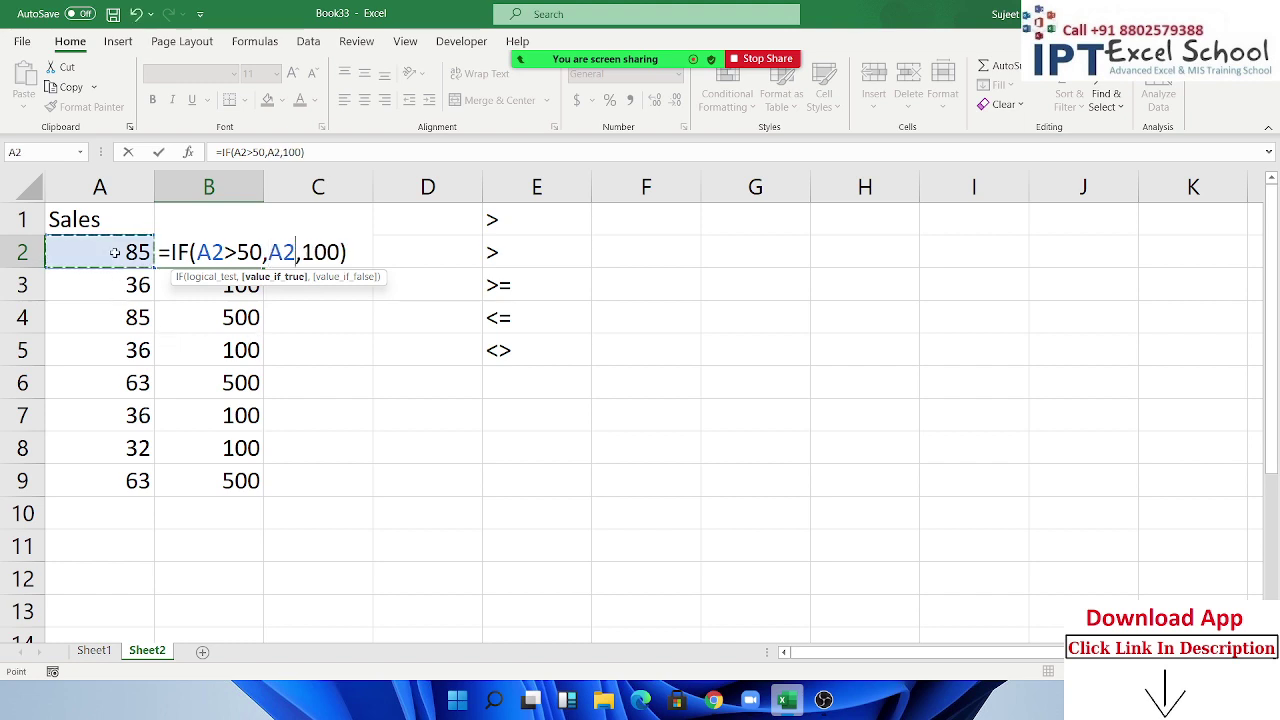
text(*20)
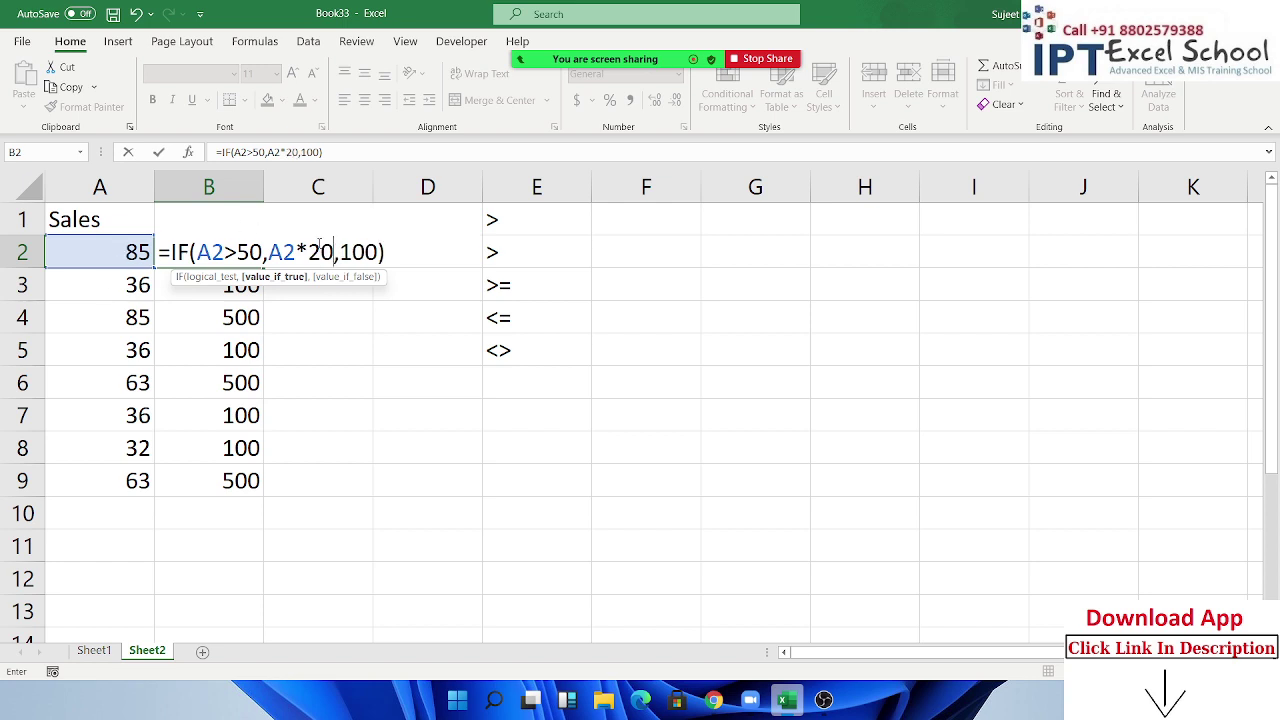
double_click(344, 252)
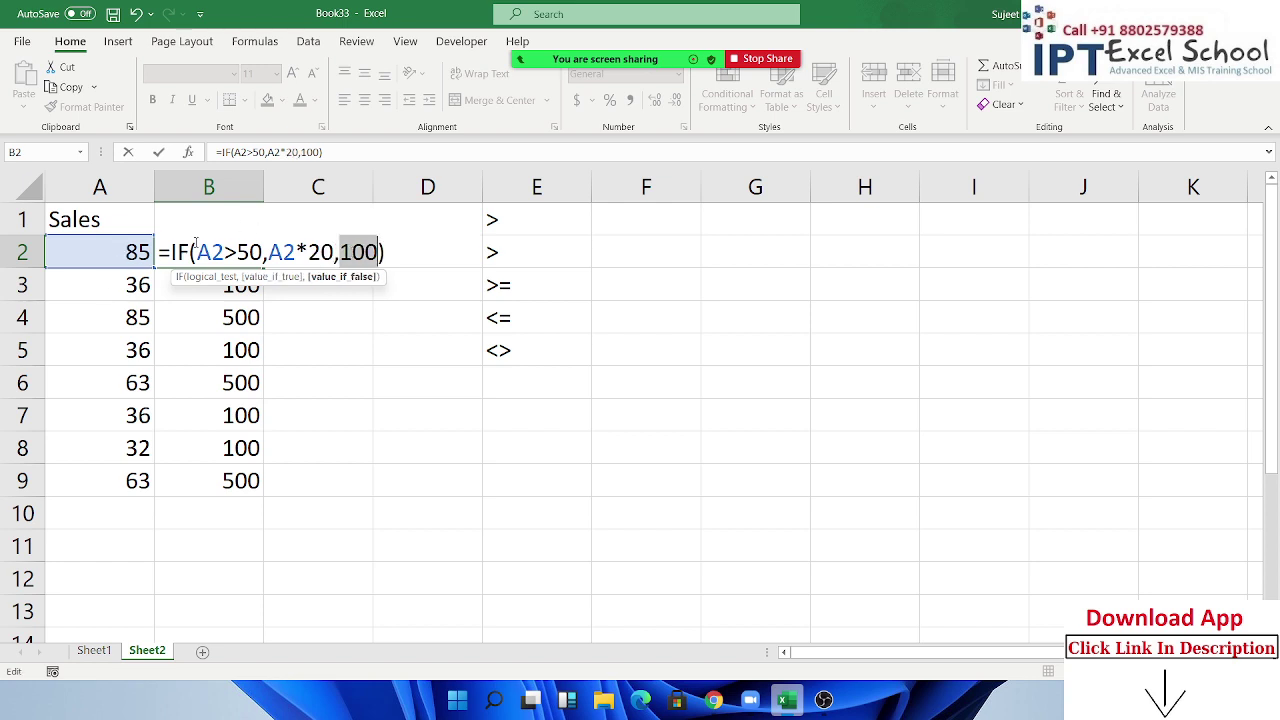
click(140, 251)
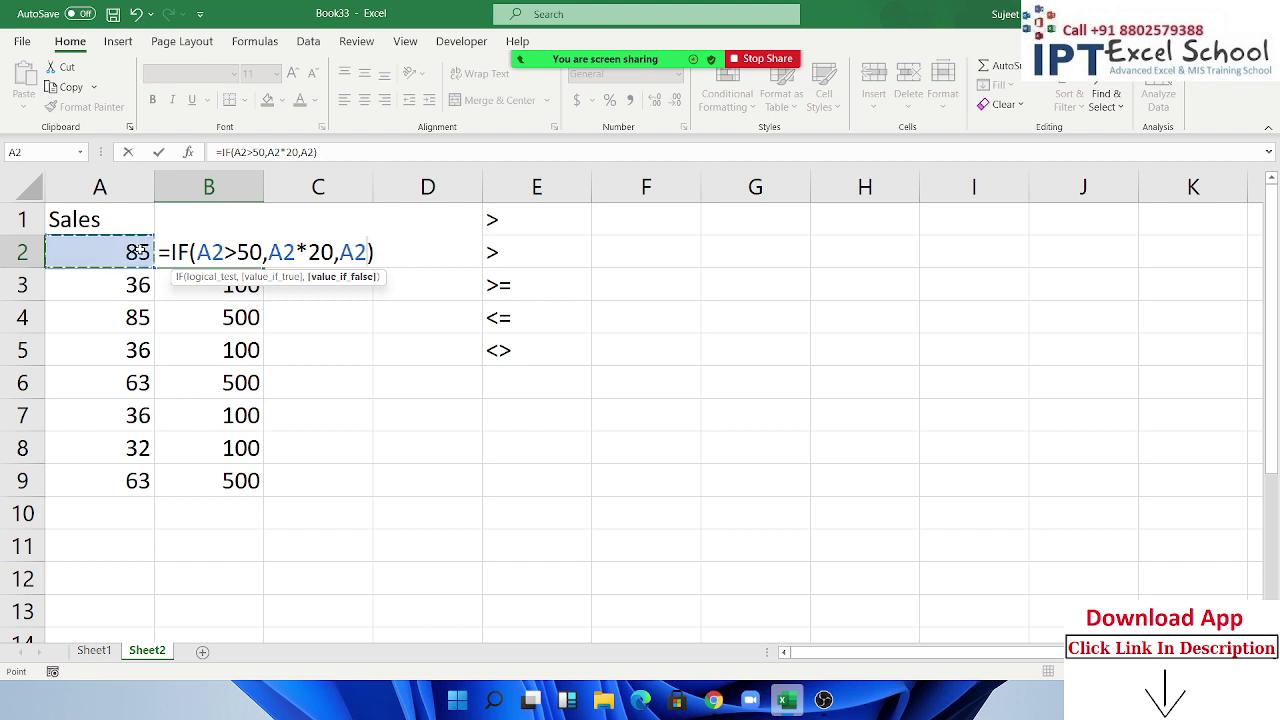
text(*5)
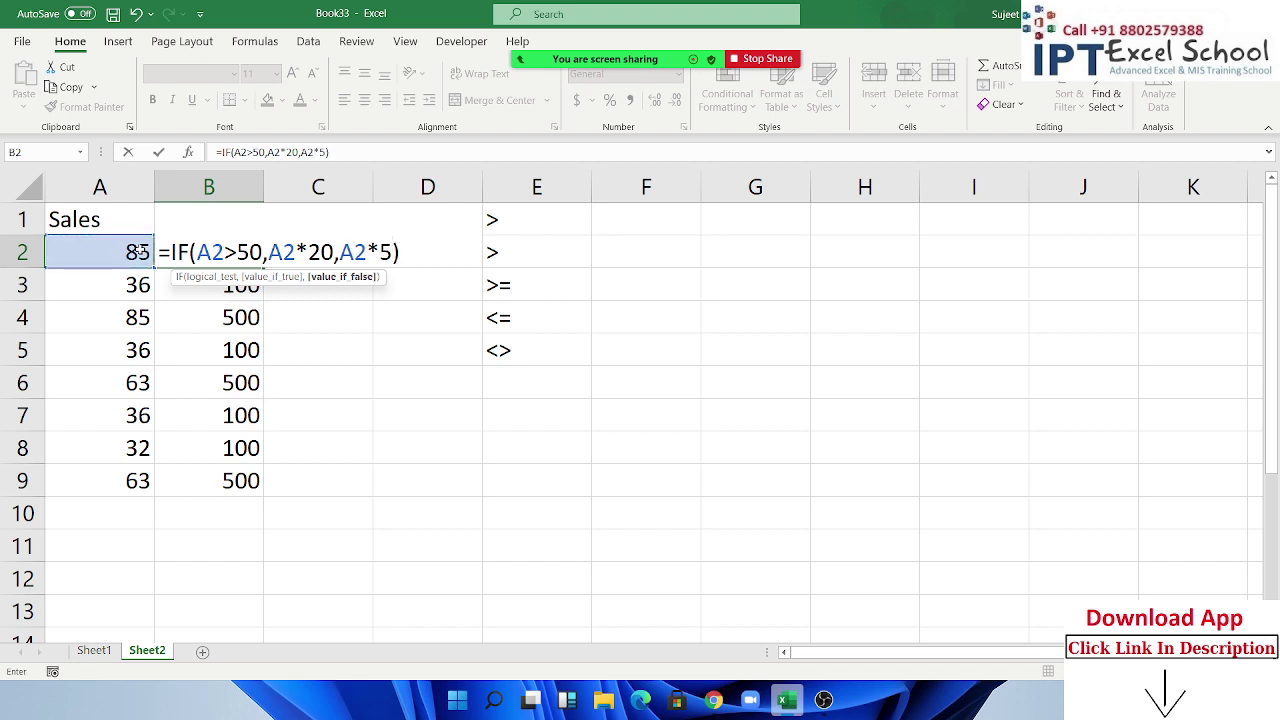
key(ctrl+Return)
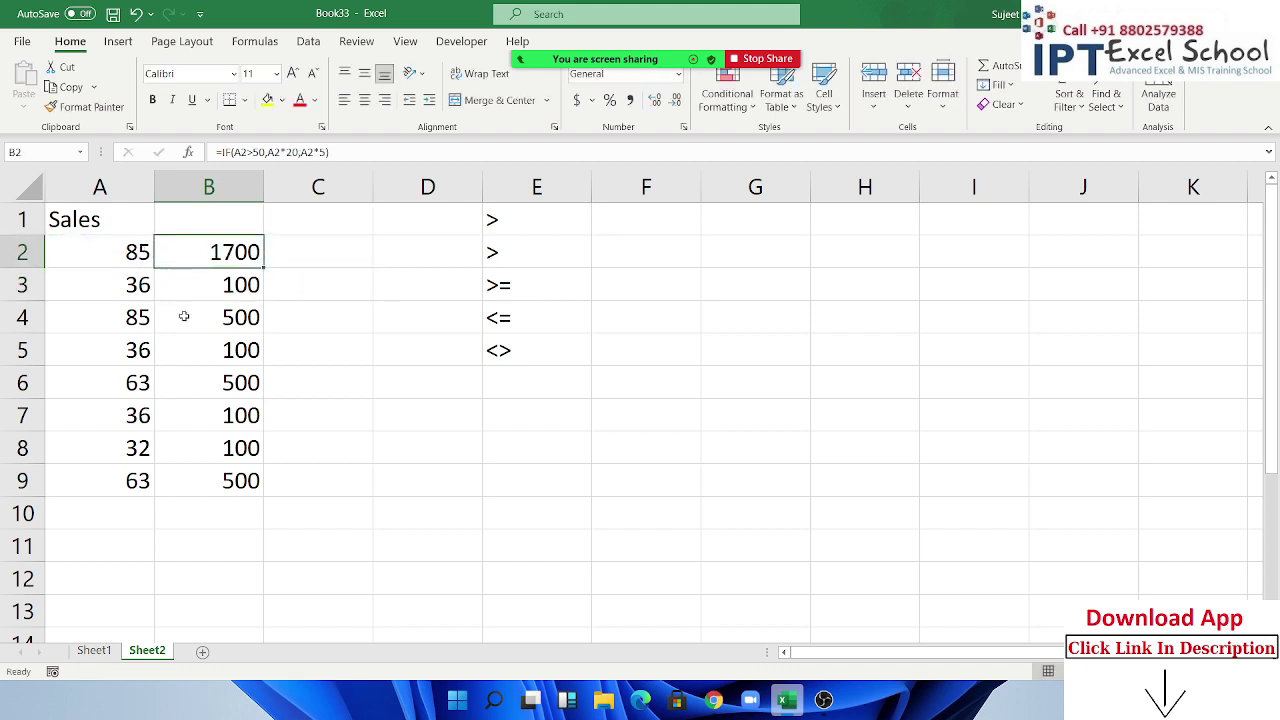
Fill the formula down to B9, review the results, then clear B2:B9.
double_click(263, 268)
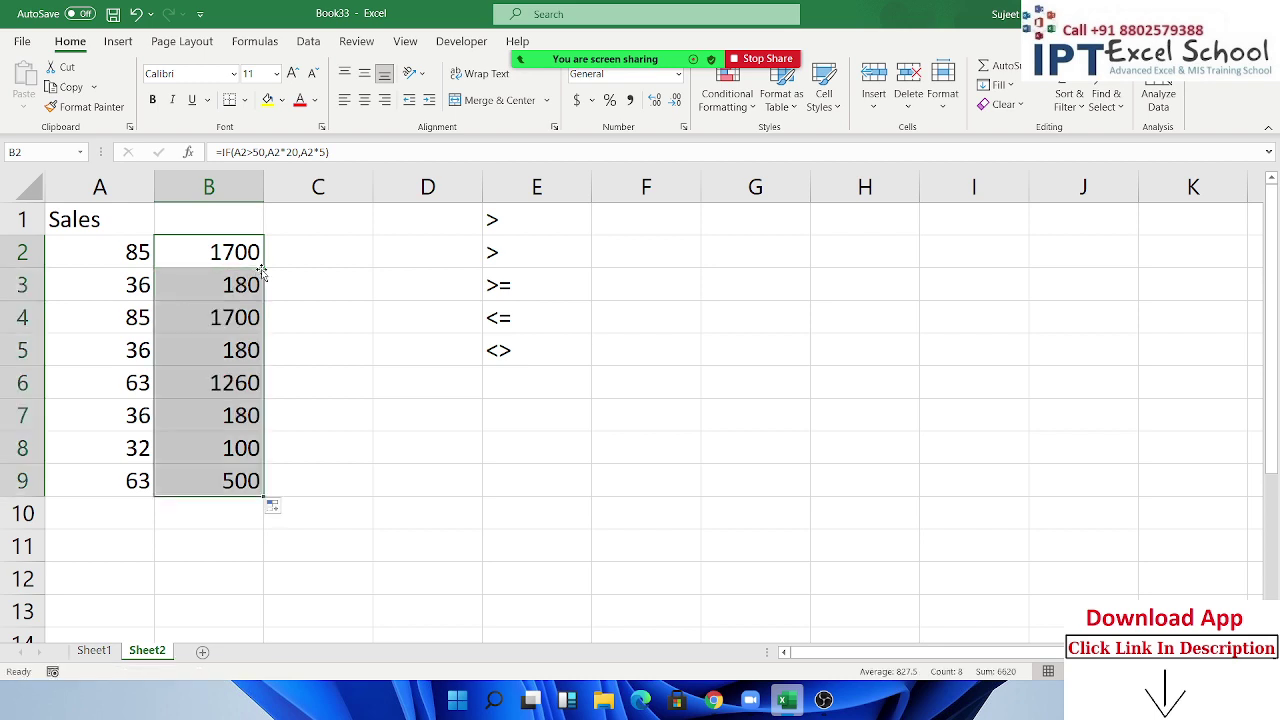
click(262, 270)
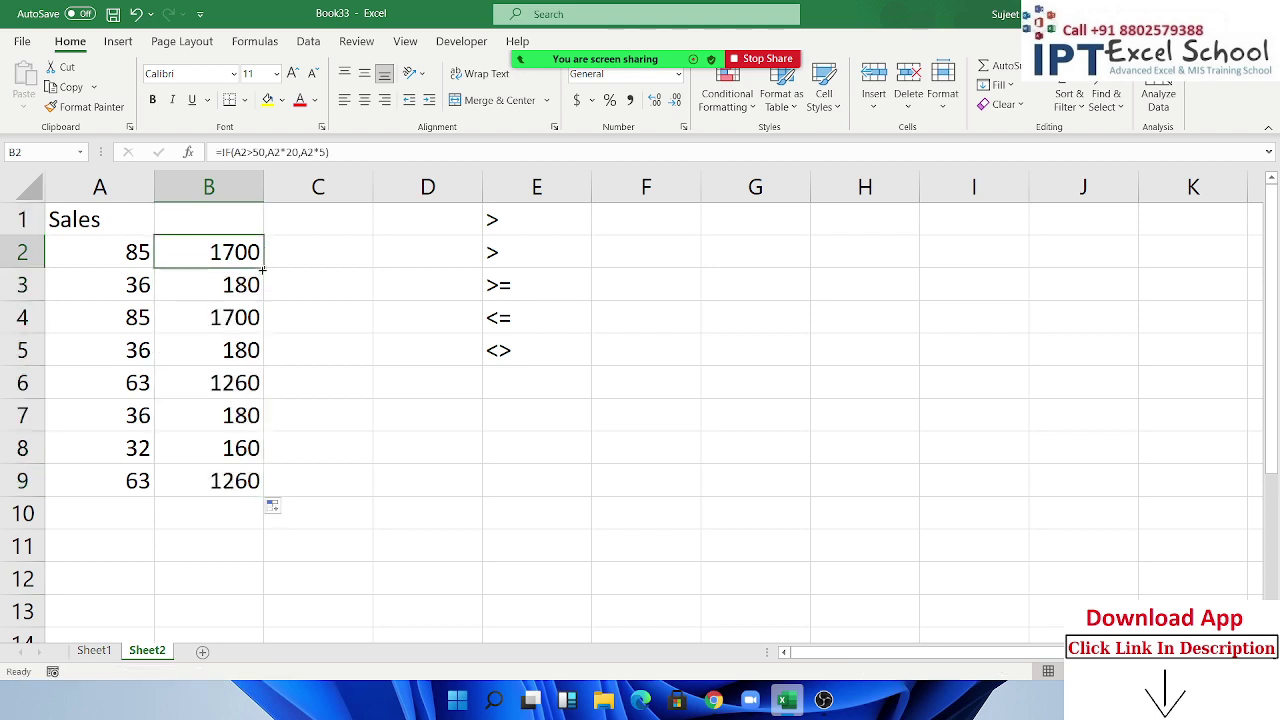
key(ctrl+Down)
key(ctrl+Up)
key(ctrl+Down)
key(Up)
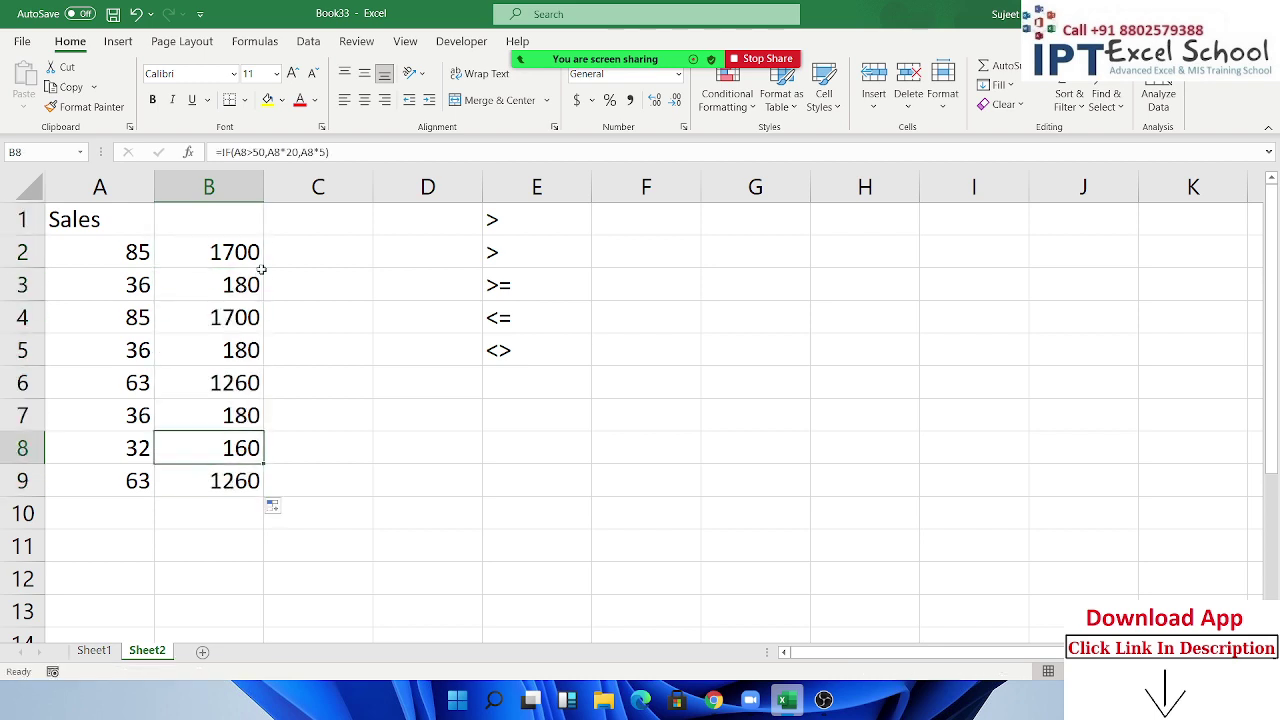
key(ctrl+Up)
key(ctrl+shift+Down)
key(Delete)
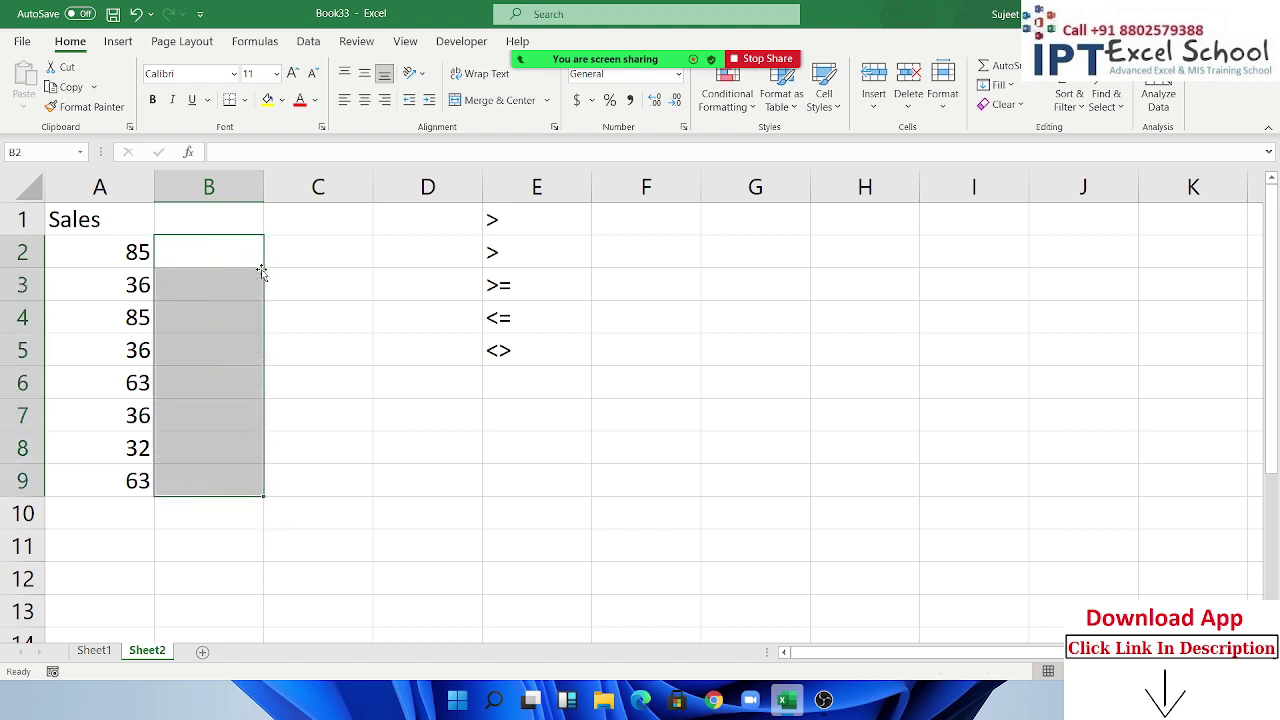
Type the range label 50-80 into cell C3.
key(Right)
key(Down)
key(Right)
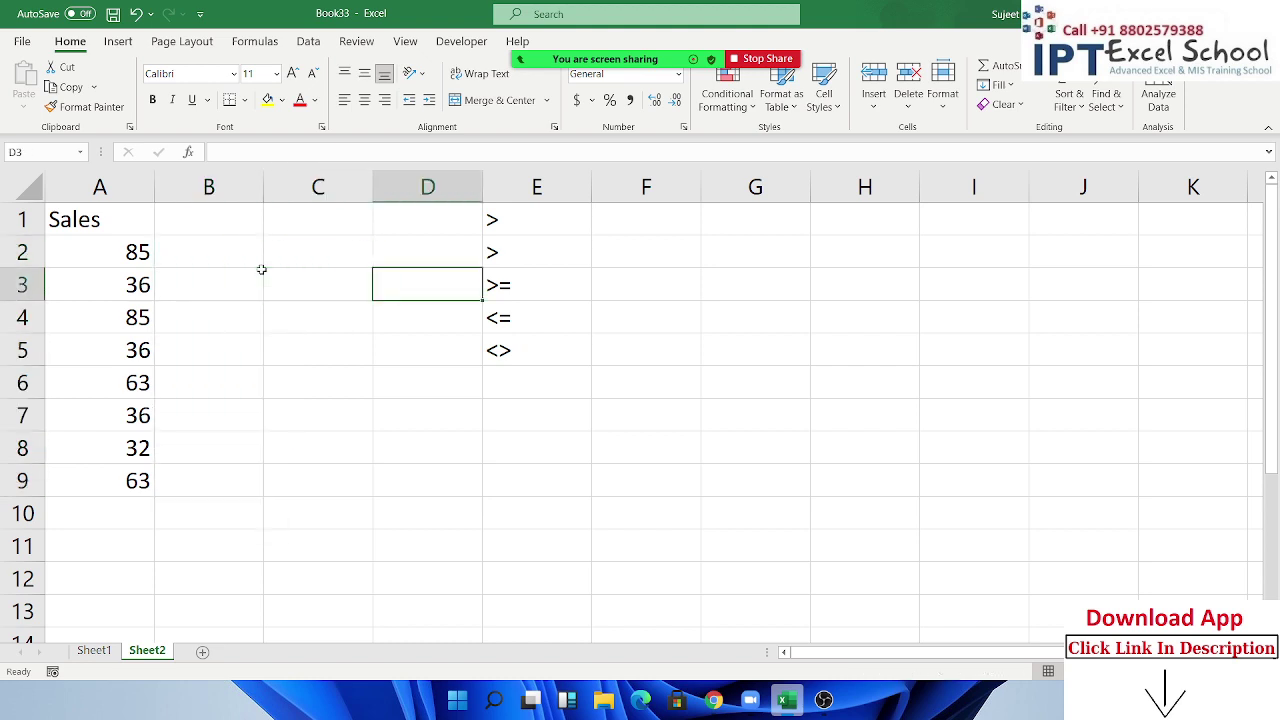
key(Left)
text(85)
key(Escape)
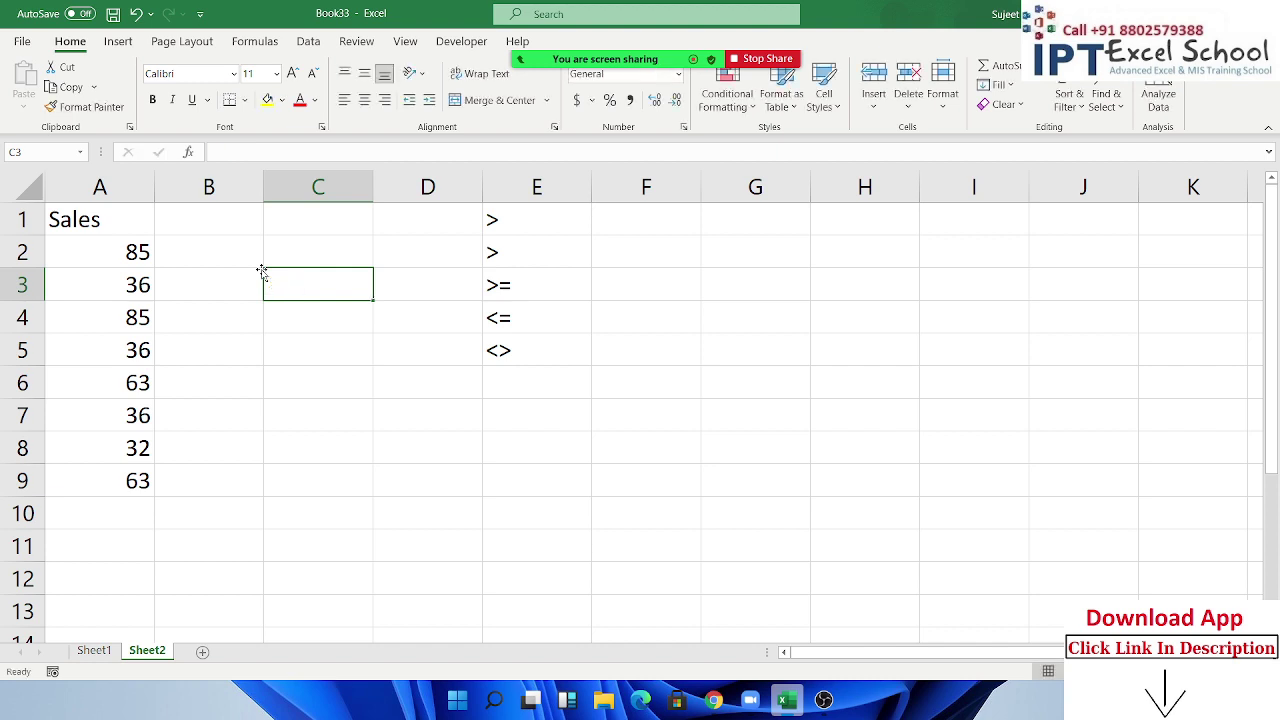
text(50-80)
key(Return)
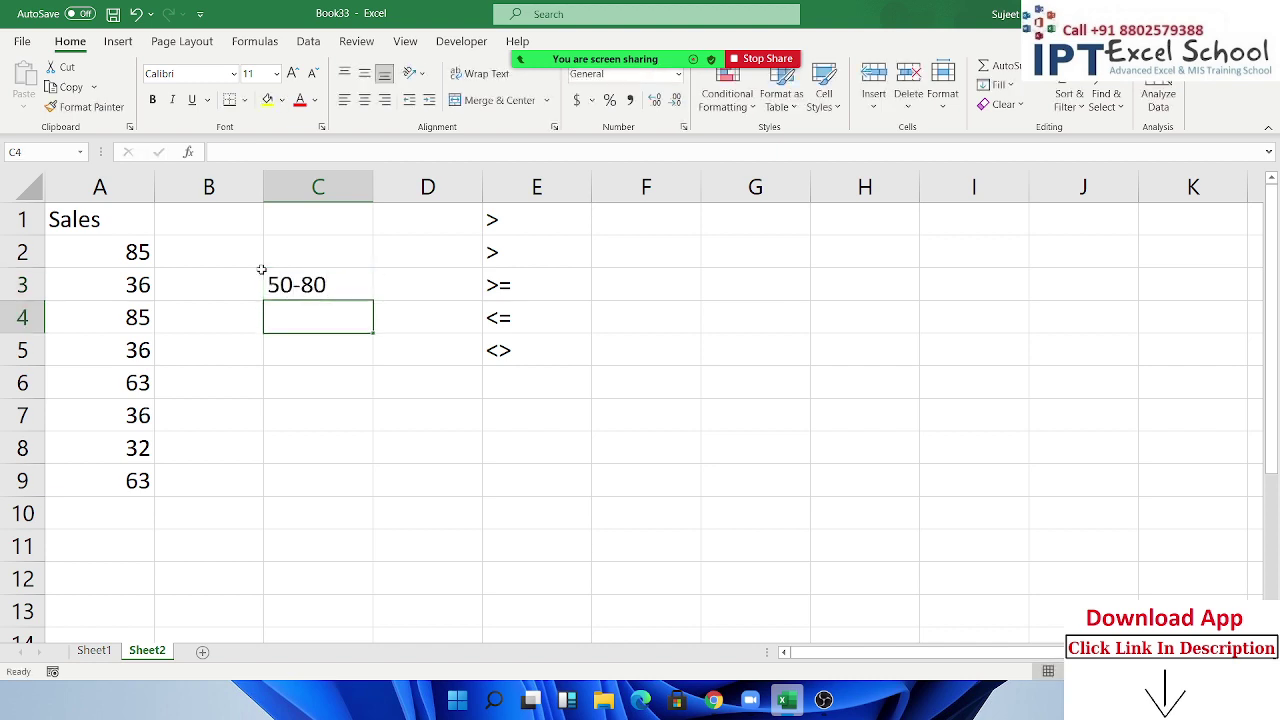
Enter the amount 800 in D3 and return to cell B2.
key(Up)
key(Right)
text(80)
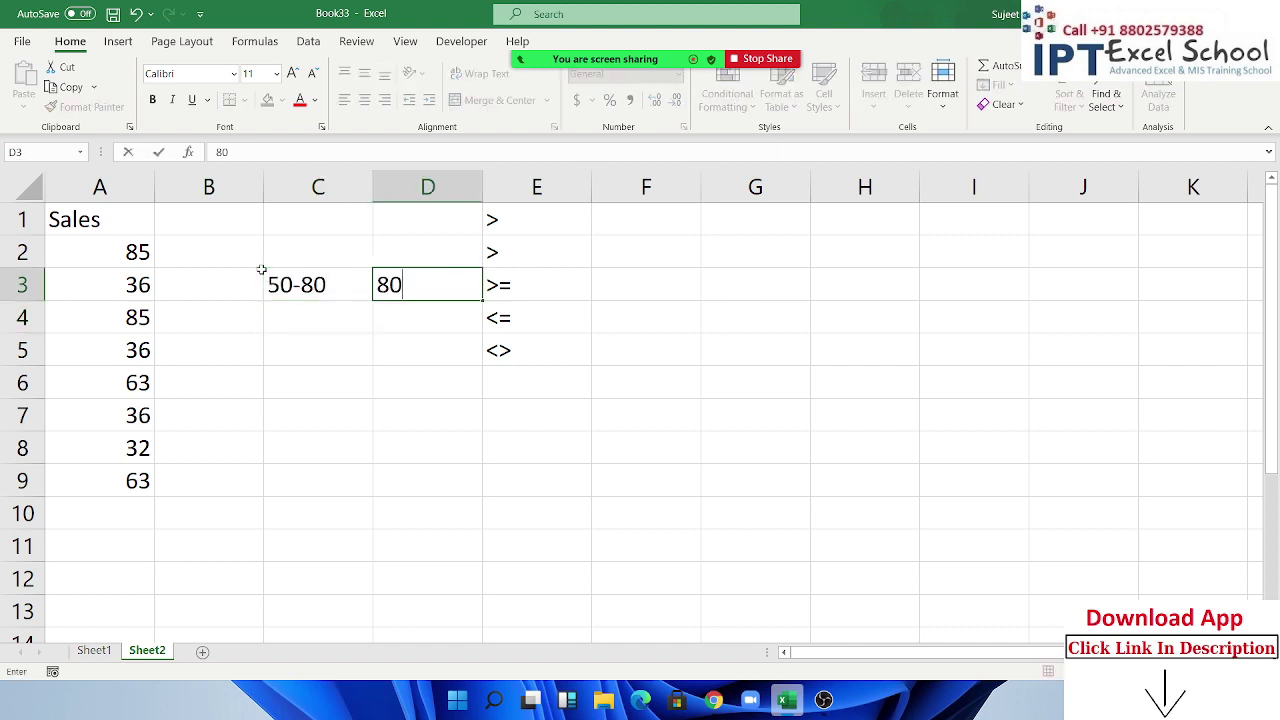
text(0)
key(Return)
key(Left)
key(Left)
key(Up)
key(Up)
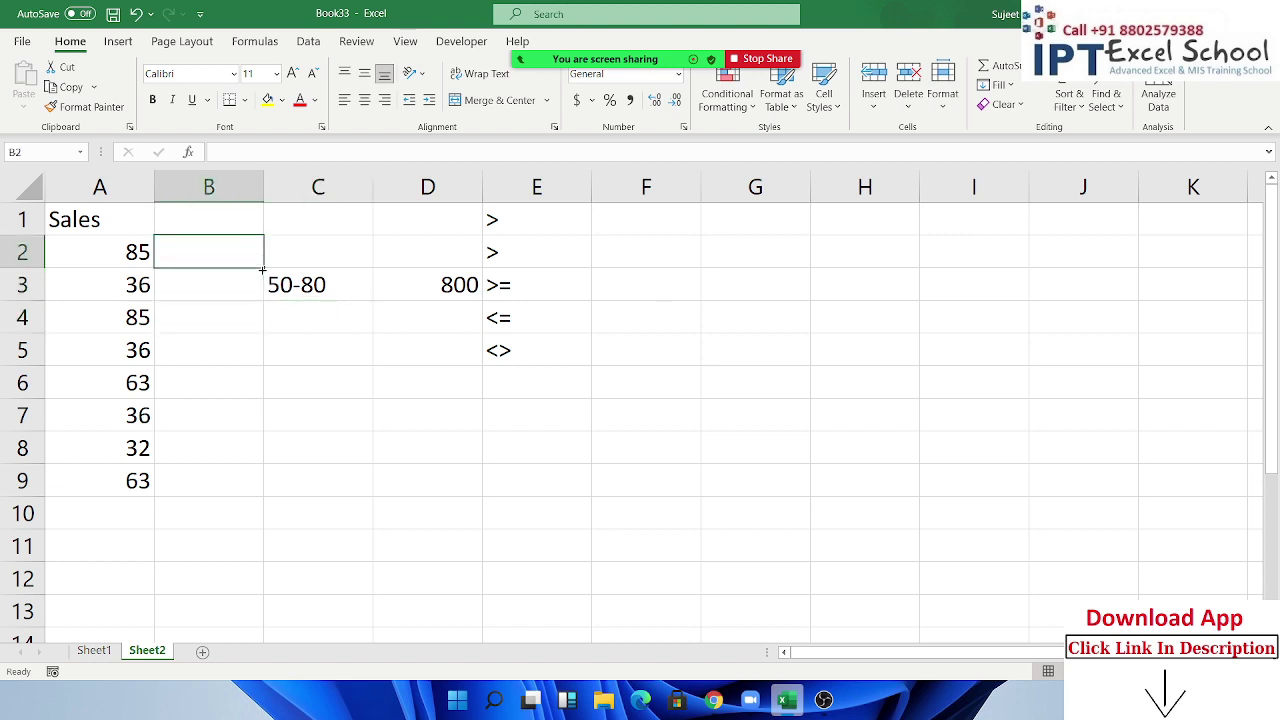
Enter =AND(A2>=50,A2<=80) in B2 and fill it down to B9.
text(=-)
key(BackSpace)
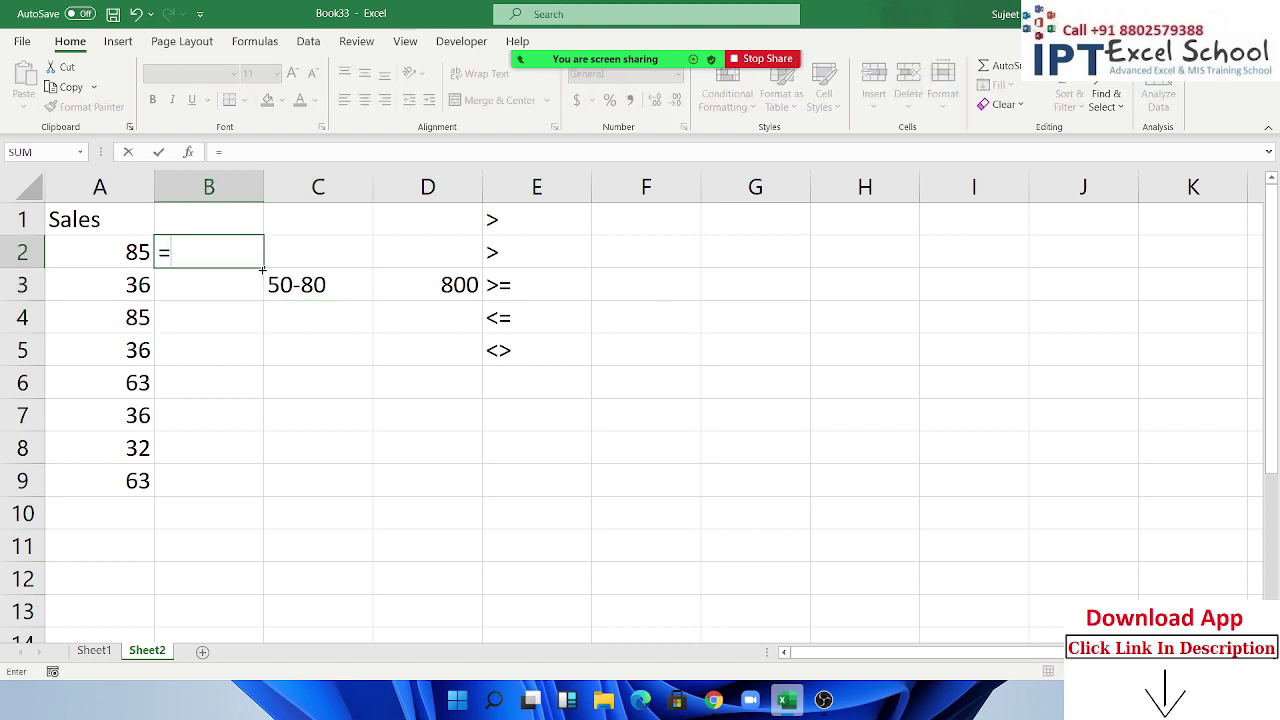
text(and)
key(Tab)
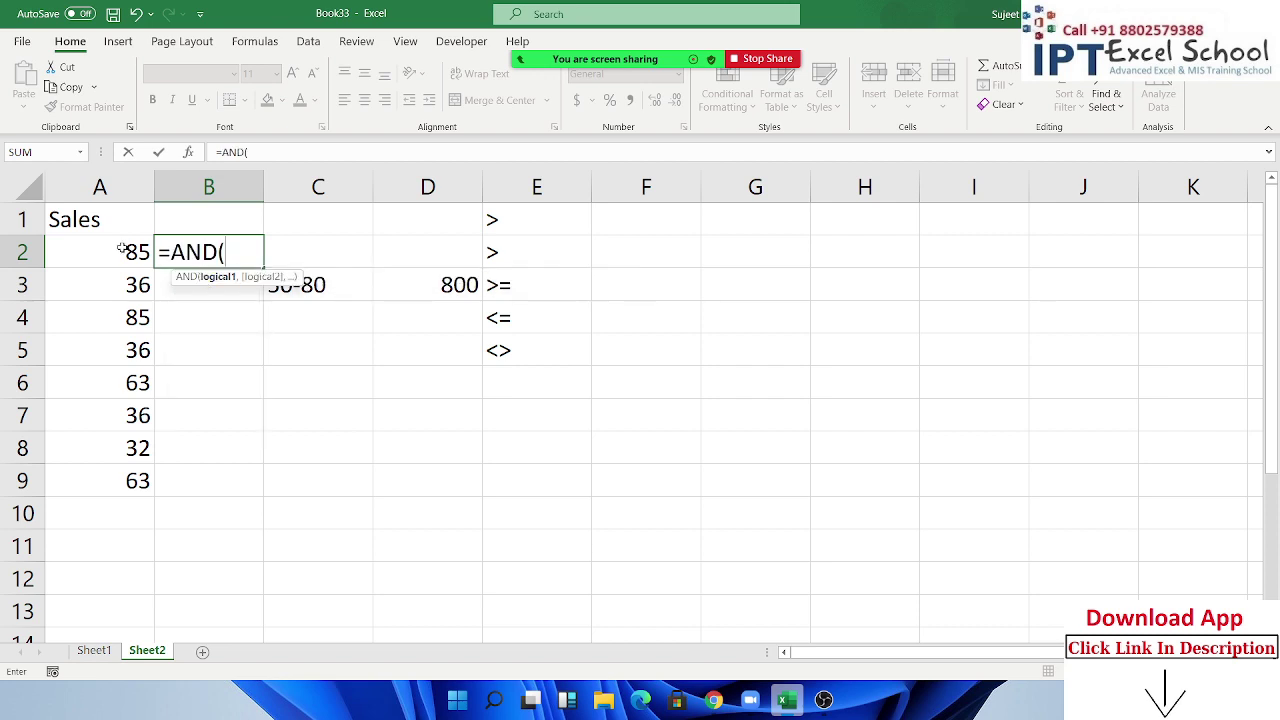
click(120, 248)
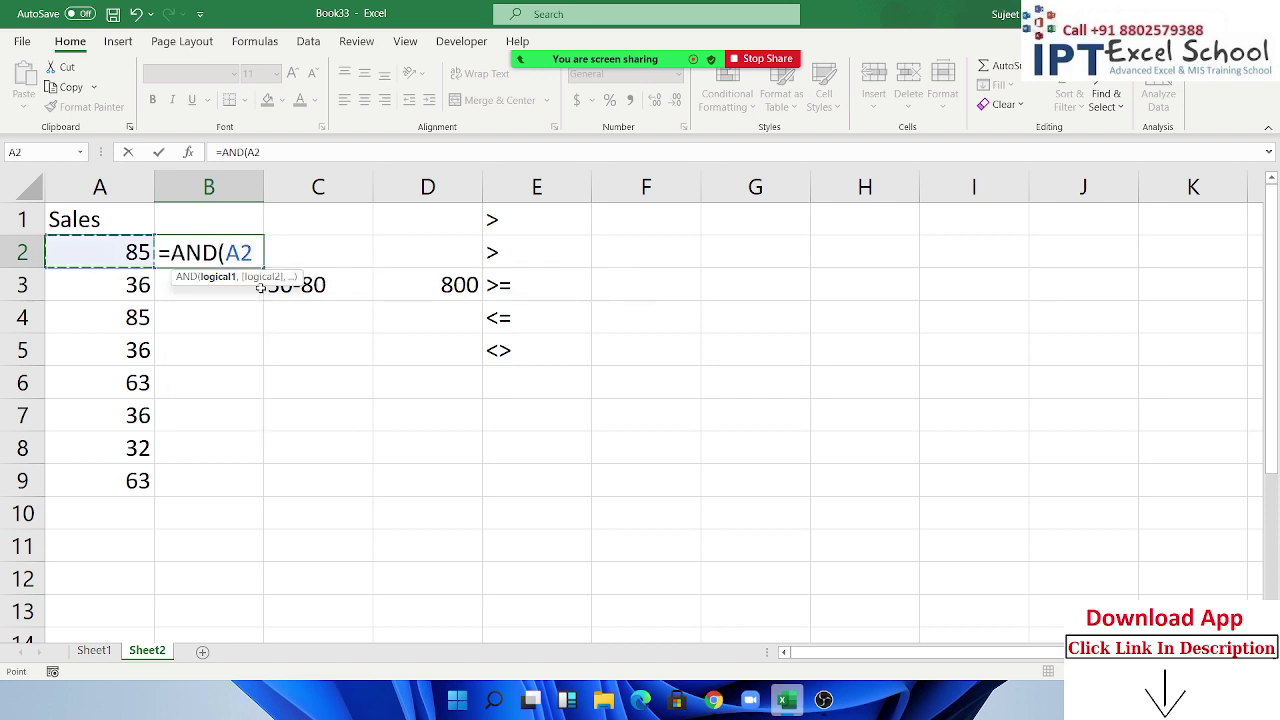
text(>=50)
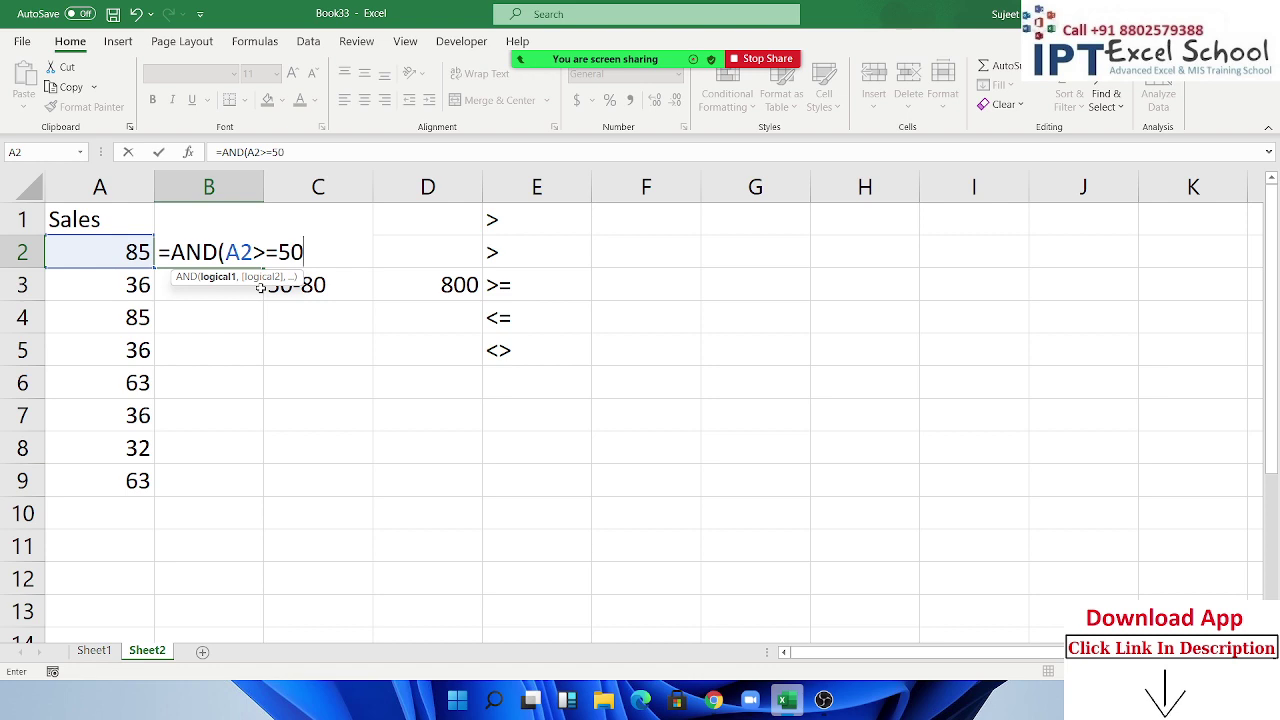
text(,)
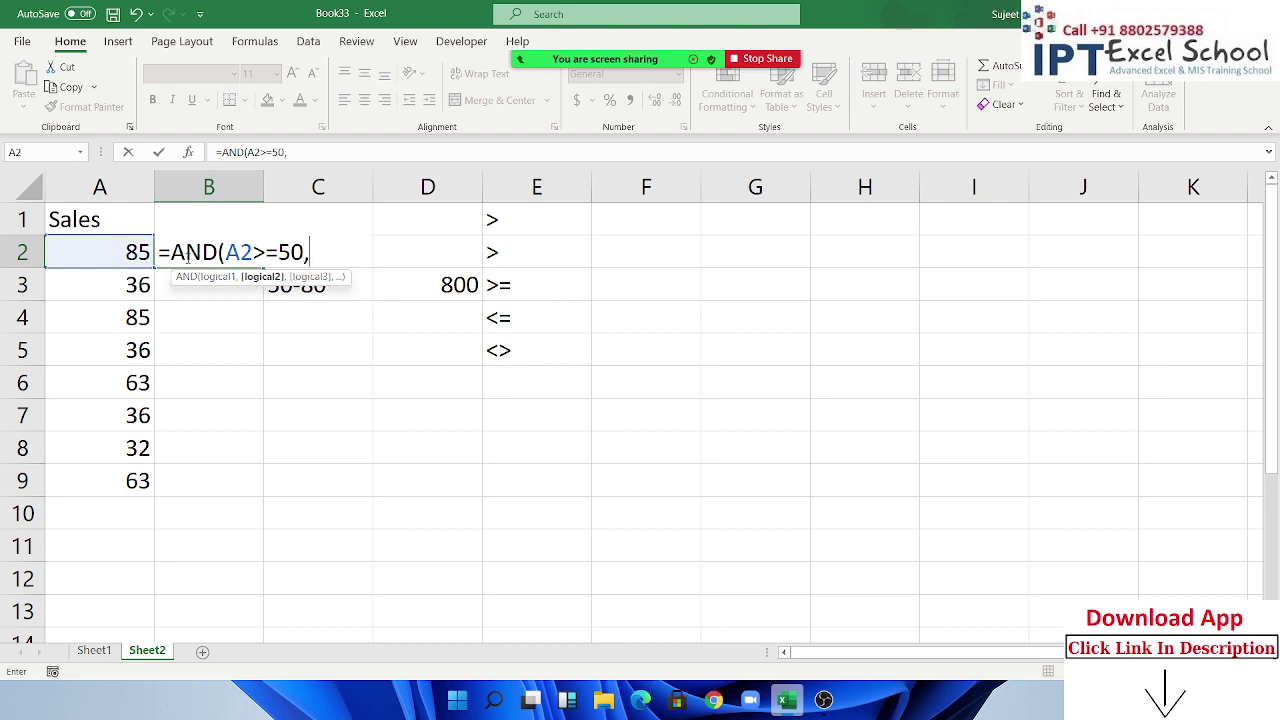
click(130, 252)
text(<=)
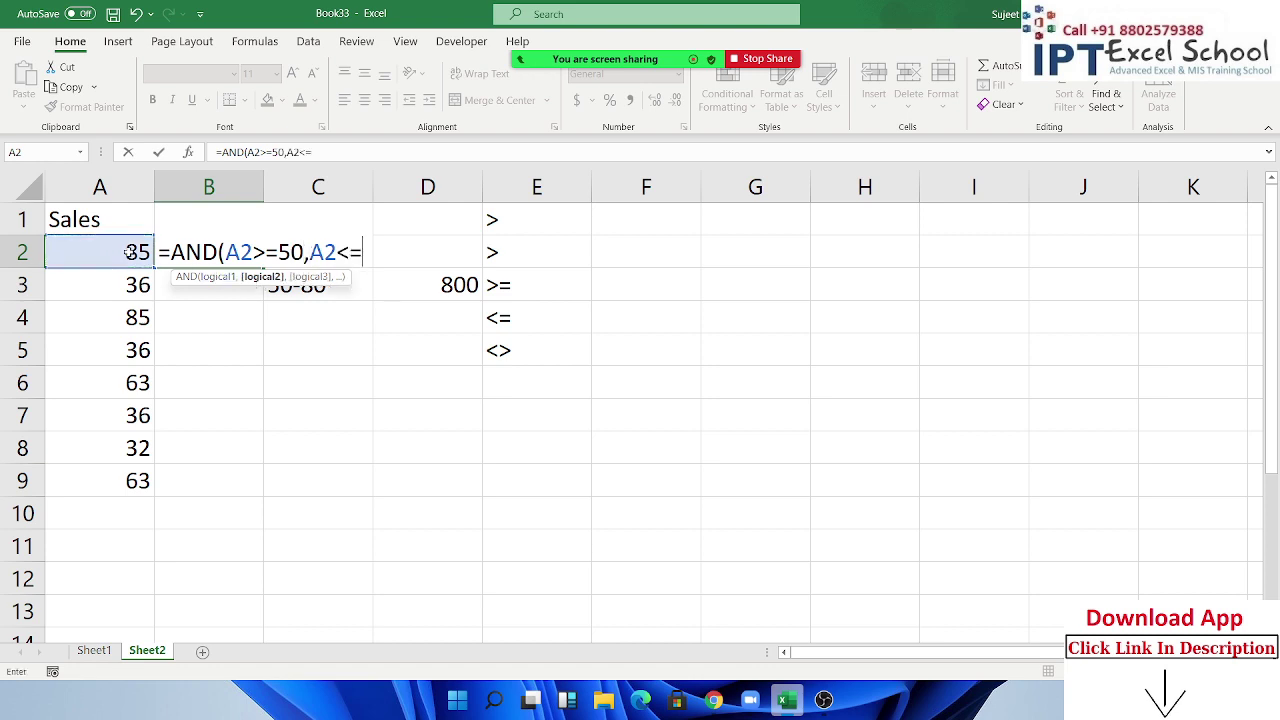
text(80)
key(Return)
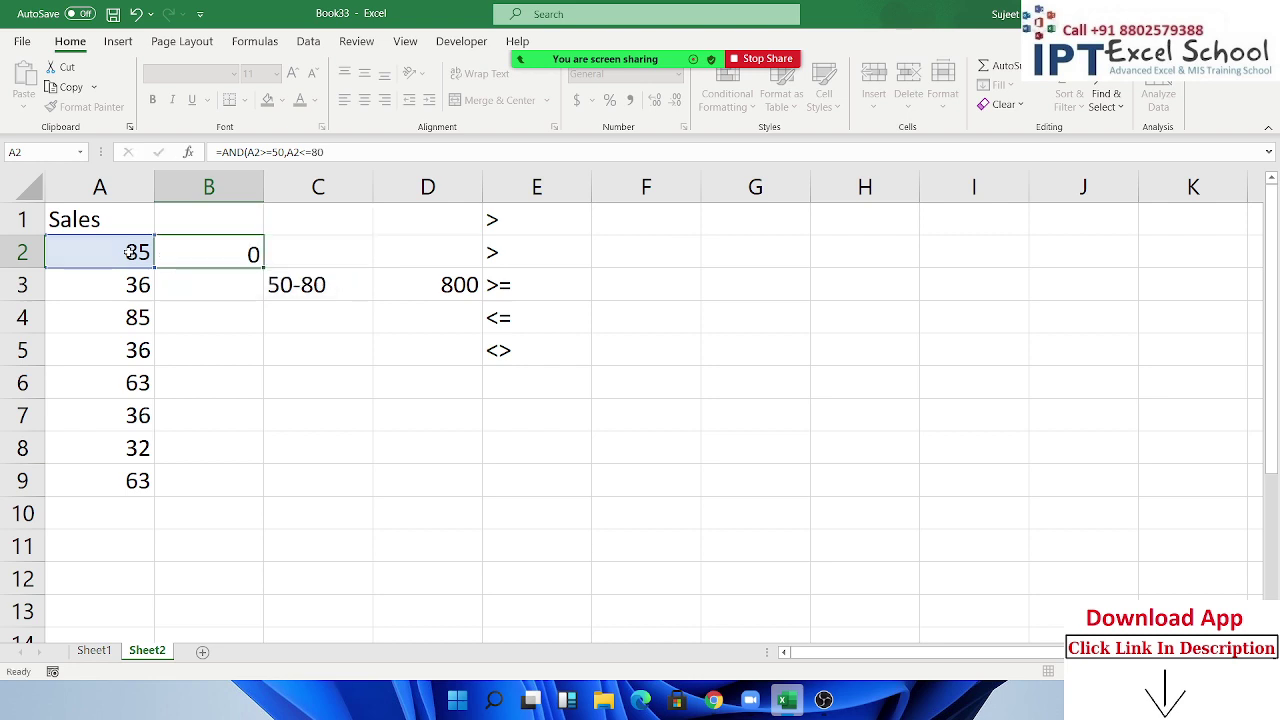
key(Up)
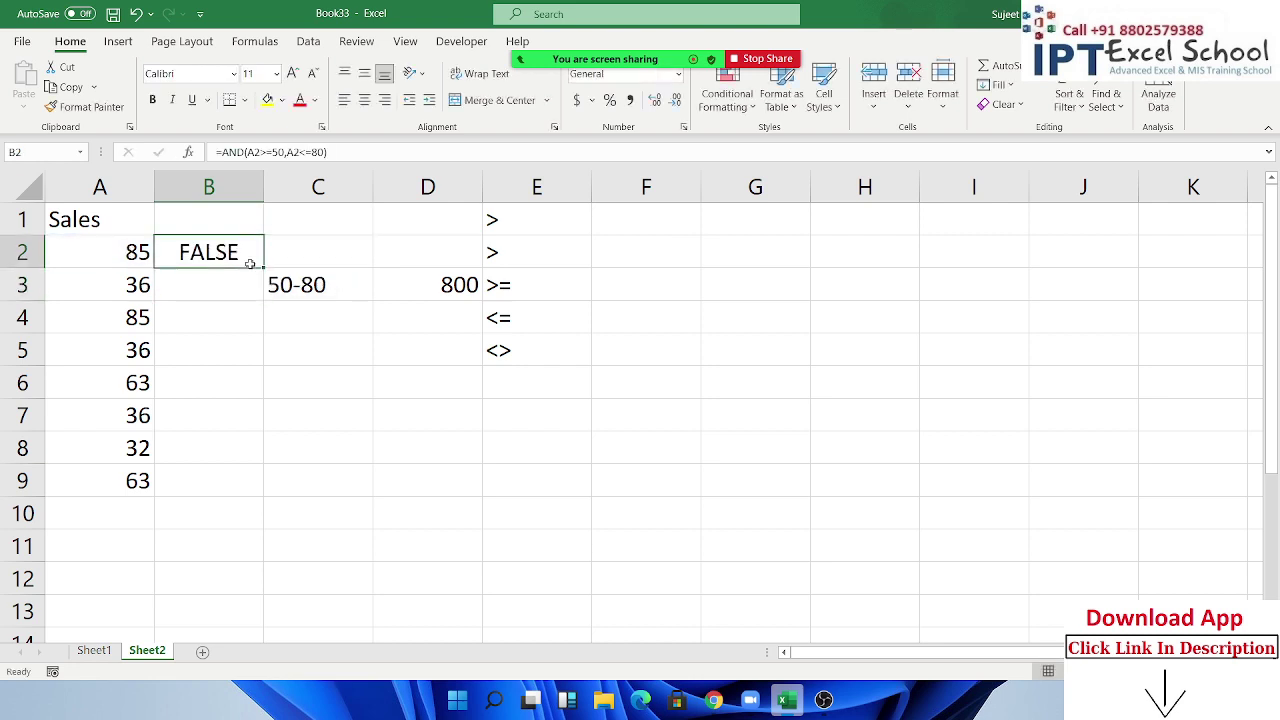
drag(258, 267, 265, 500)
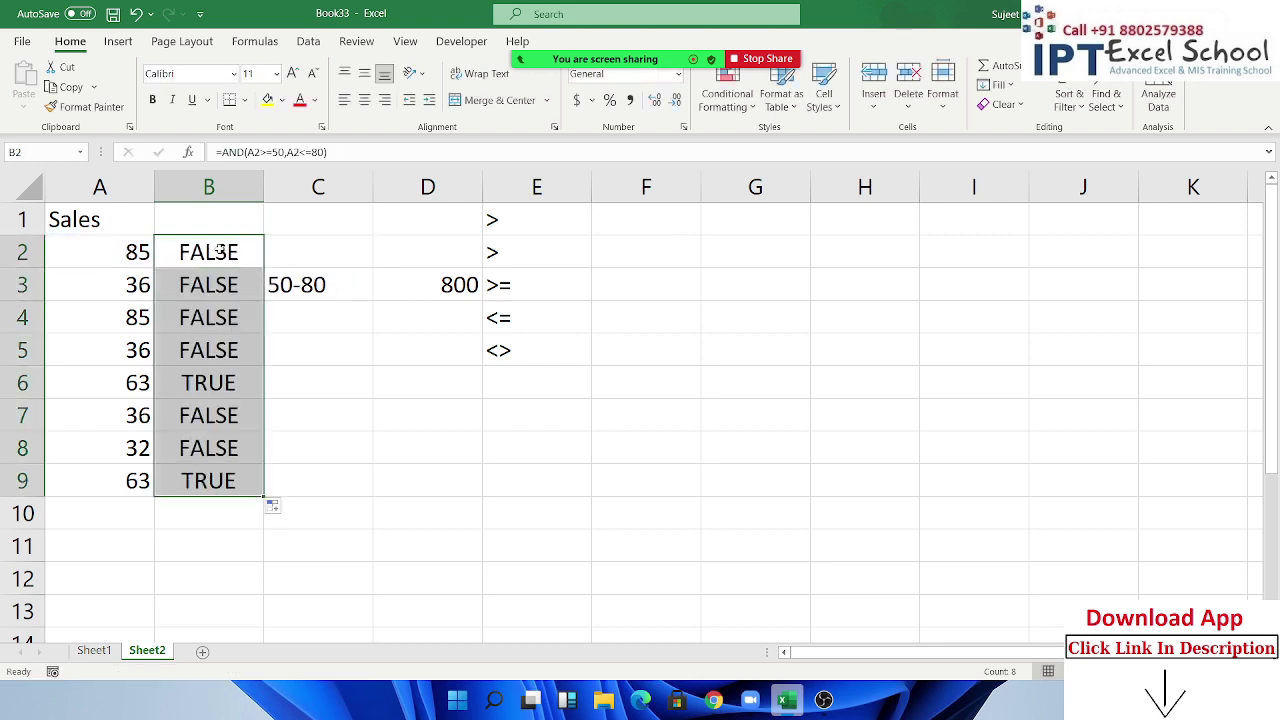
double_click(220, 252)
key(Left)
key(Left)
key(Left)
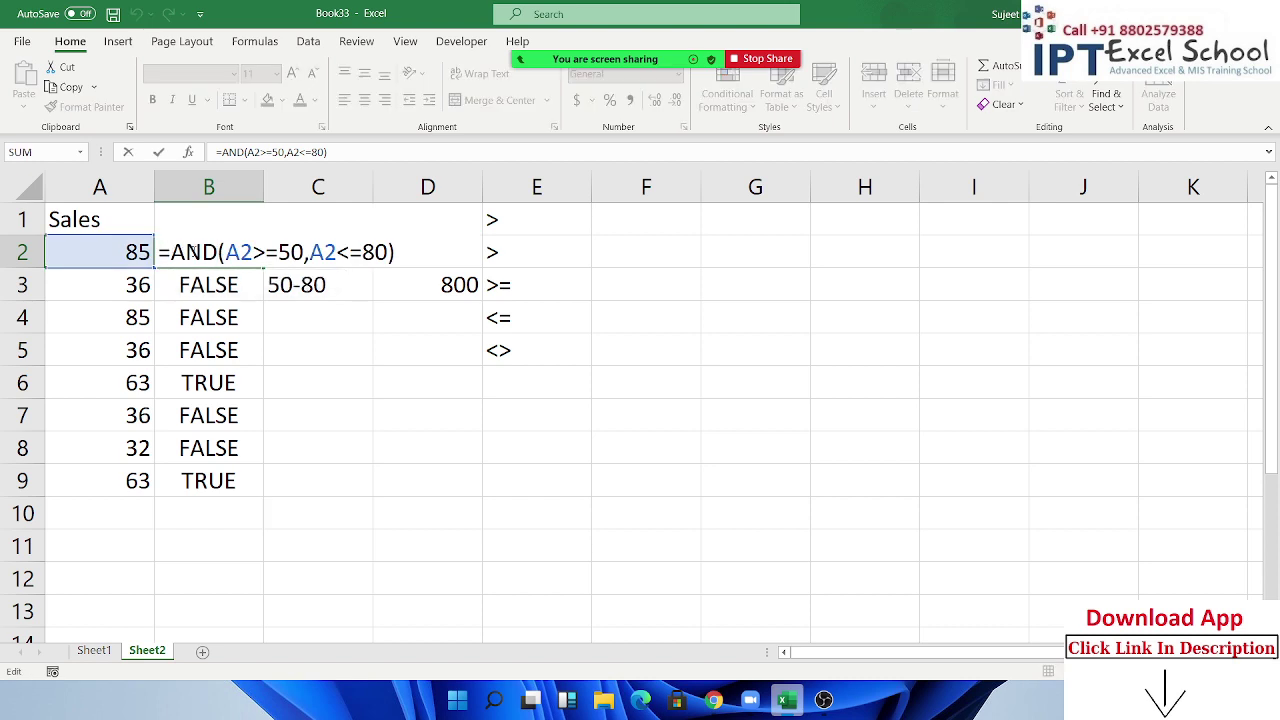
Wrap B2 as =IF(AND(A2>=50,A2<=80),800,0) and fill it down to B9.
text(if)
key(Tab)
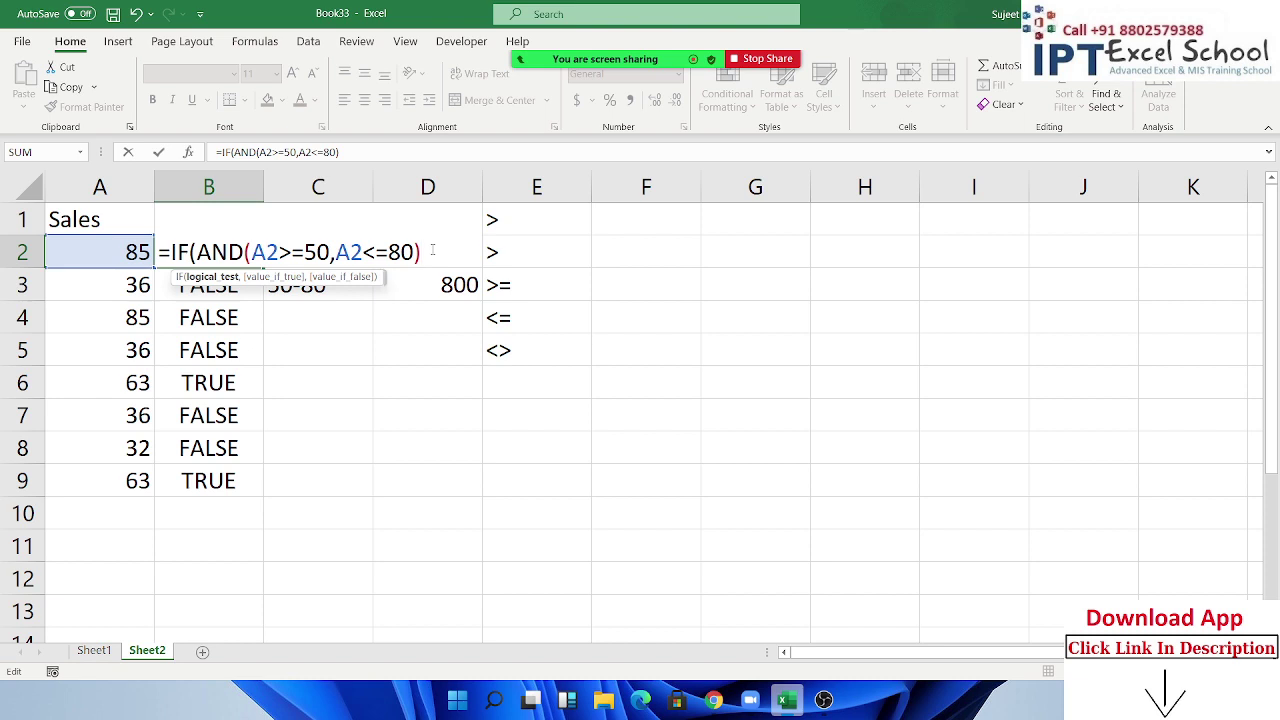
text(,50)
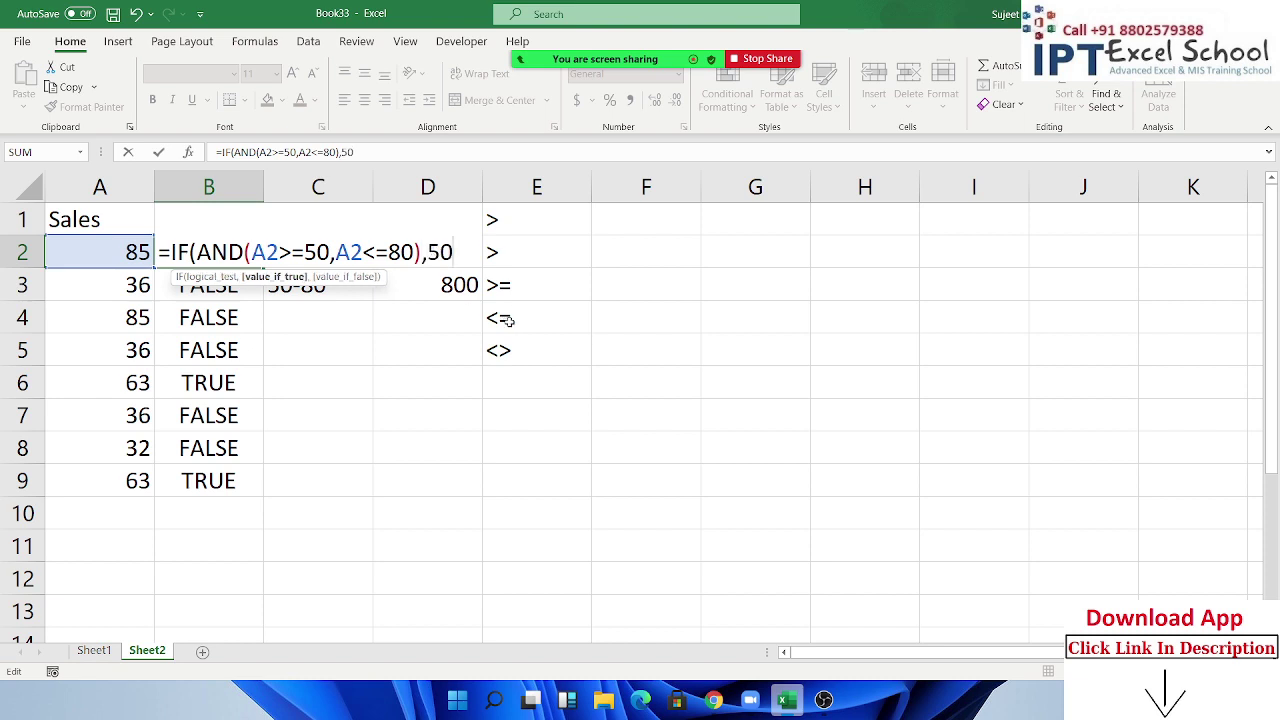
key(BackSpace)
key(BackSpace)
text(800)
text(,0)
key(Return)
key(Return)
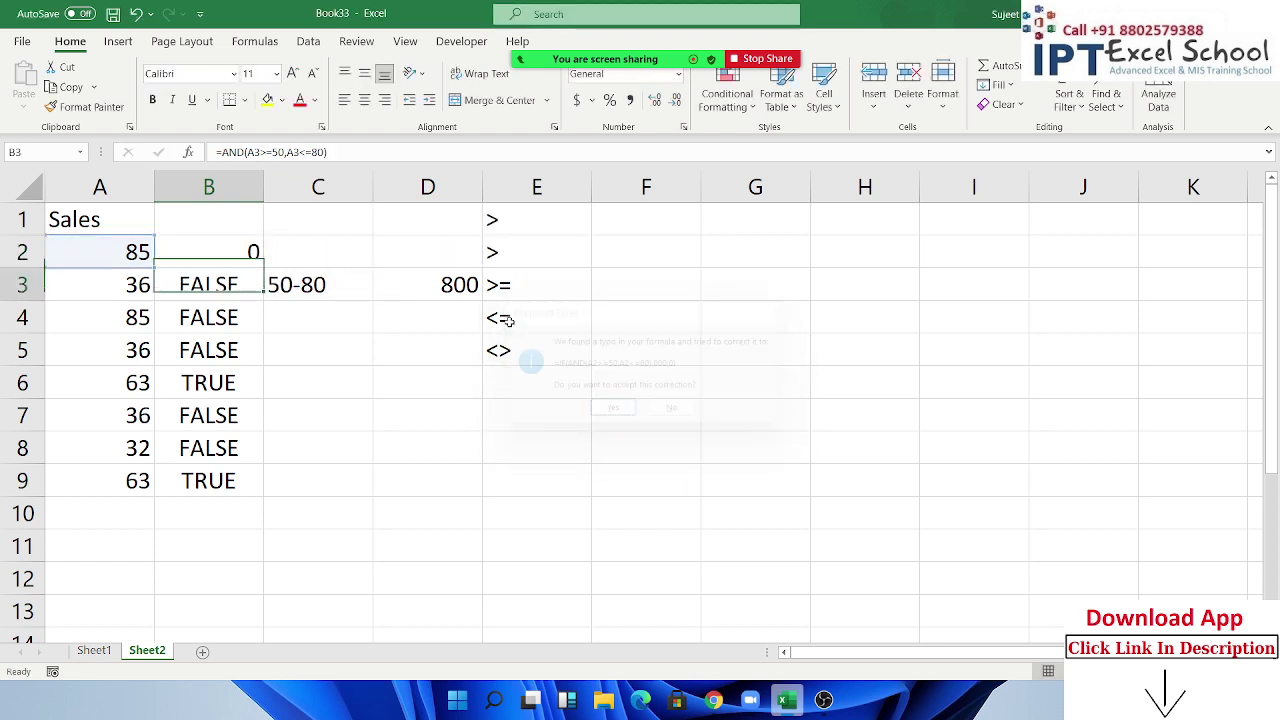
double_click(263, 269)
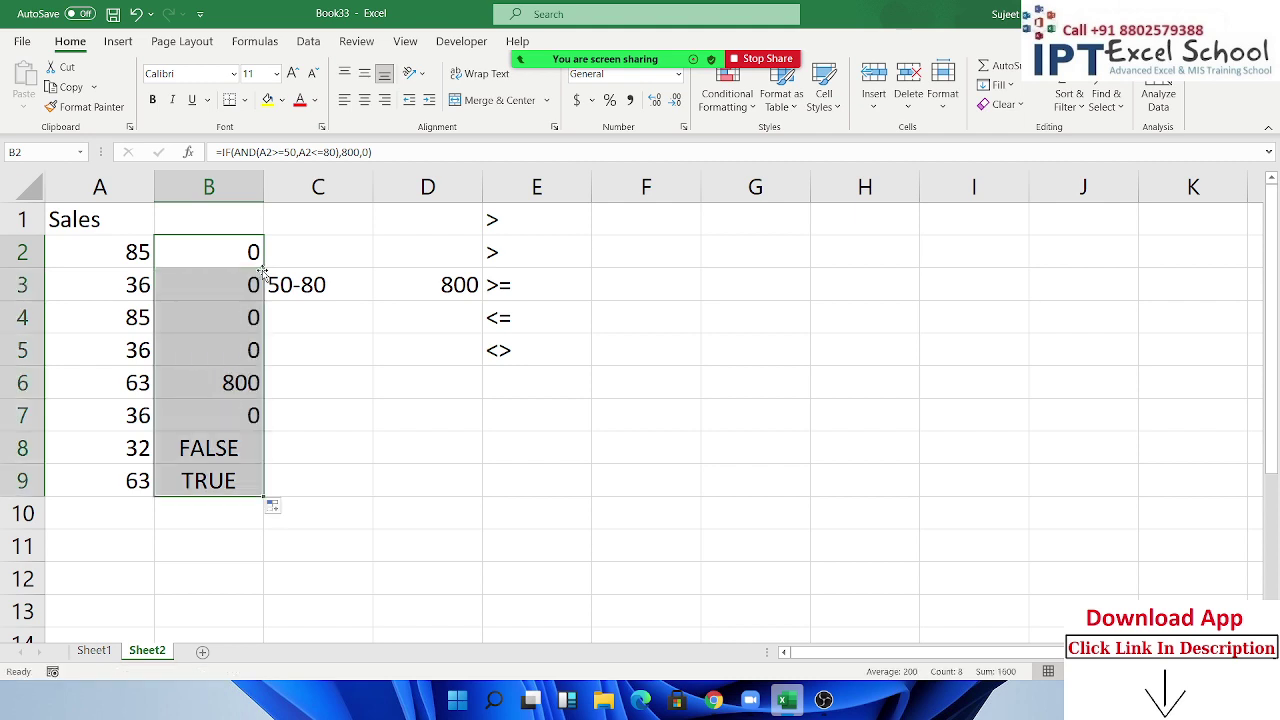
click(222, 486)
click(232, 437)
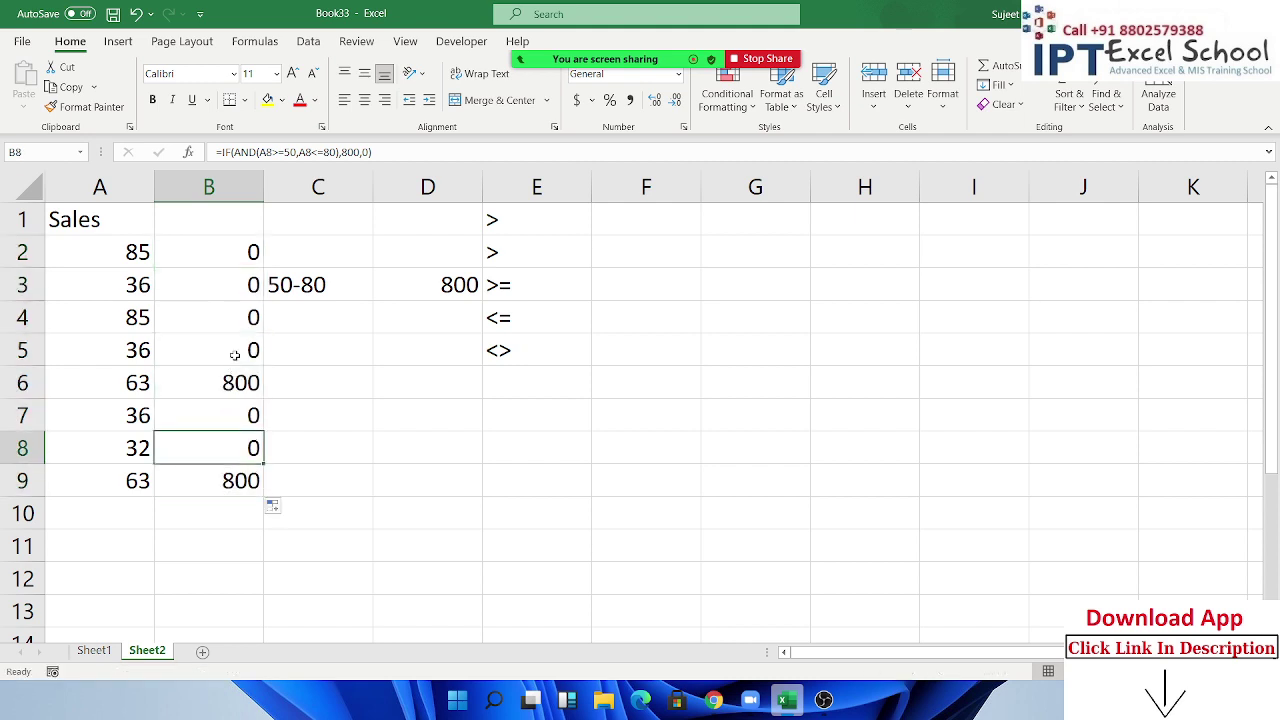
click(233, 256)
Enter Sat in cell G2.
click(739, 238)
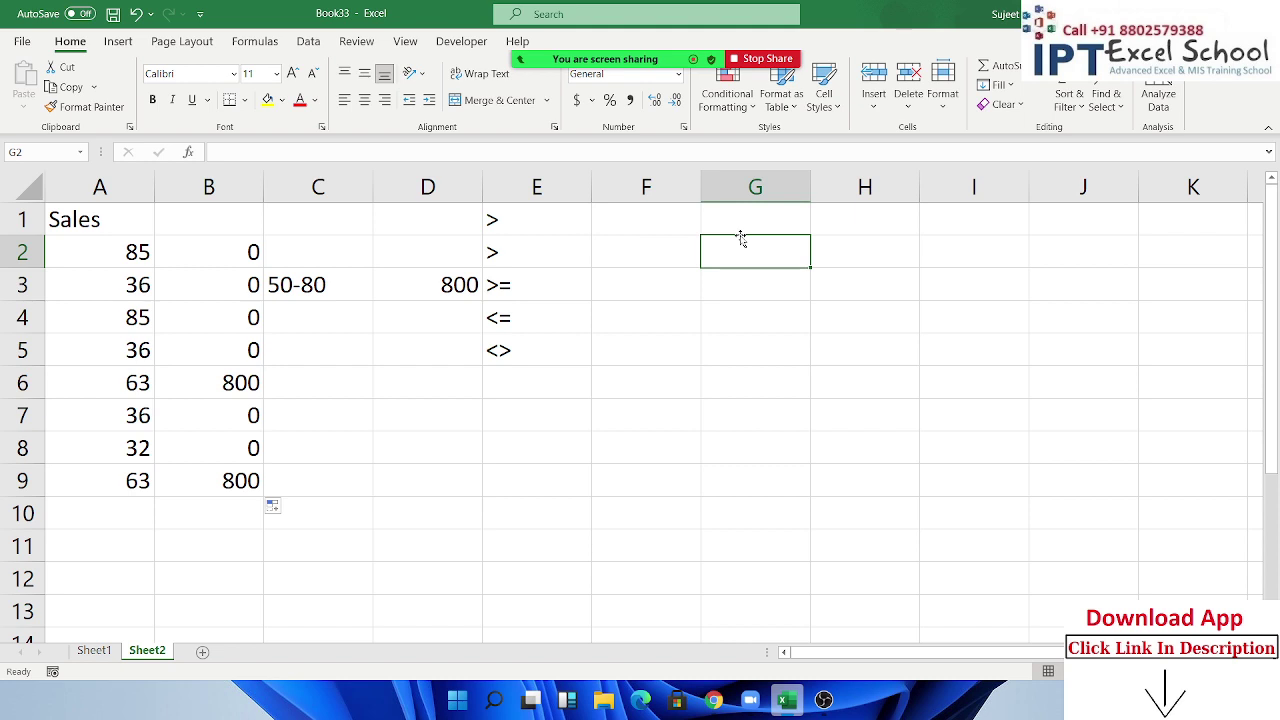
text(Sat)
key(Return)
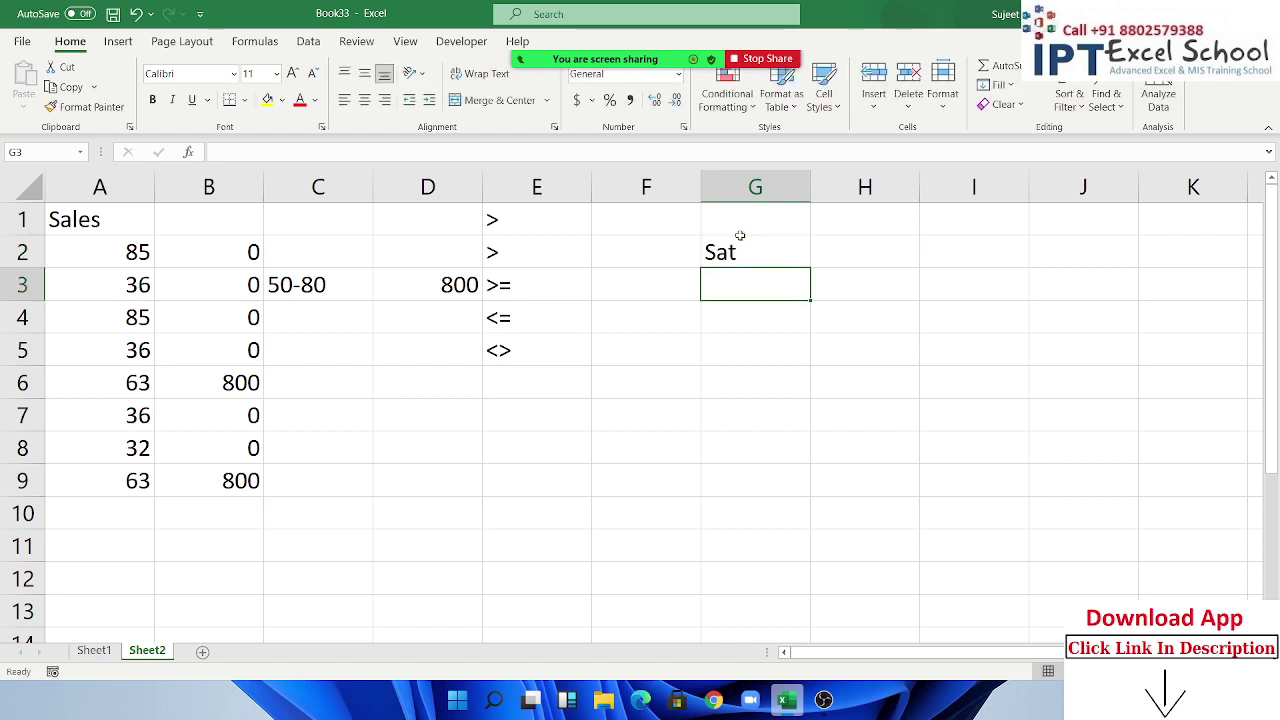
Drag Sat from G2 down to G11 to create the Sat-to-Mon day series.
click(764, 250)
drag(811, 268, 816, 550)
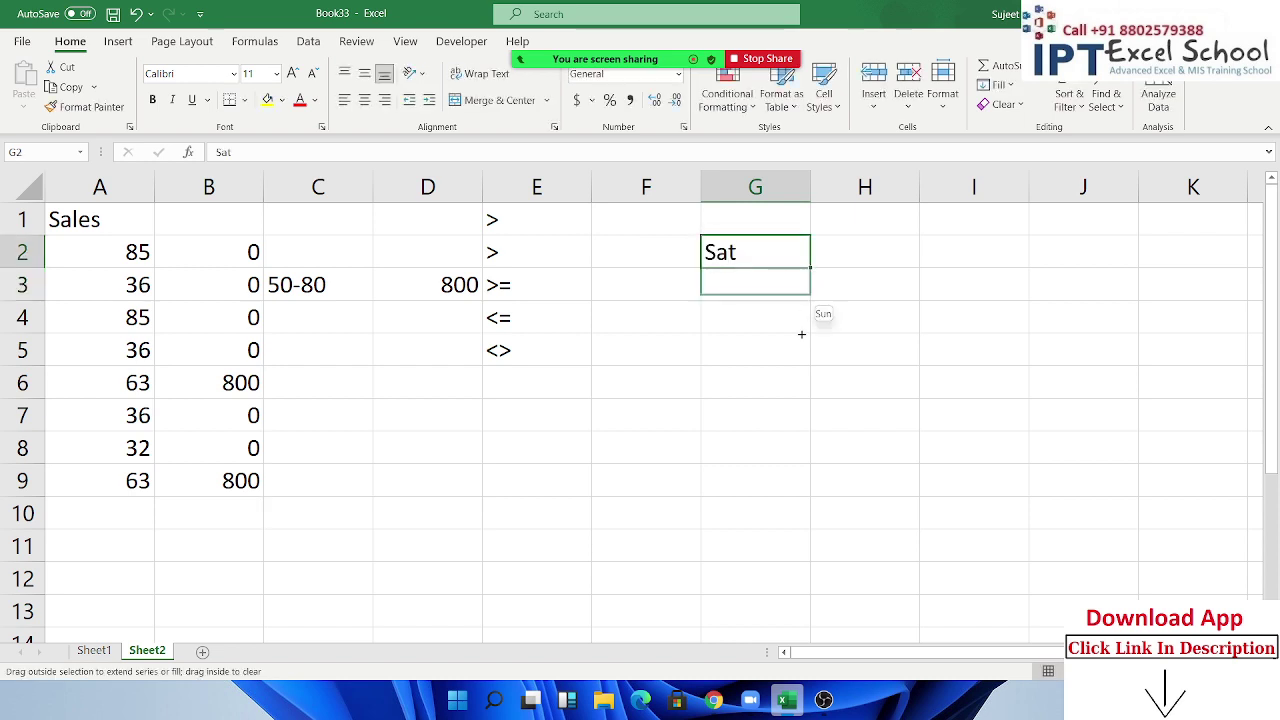
click(870, 262)
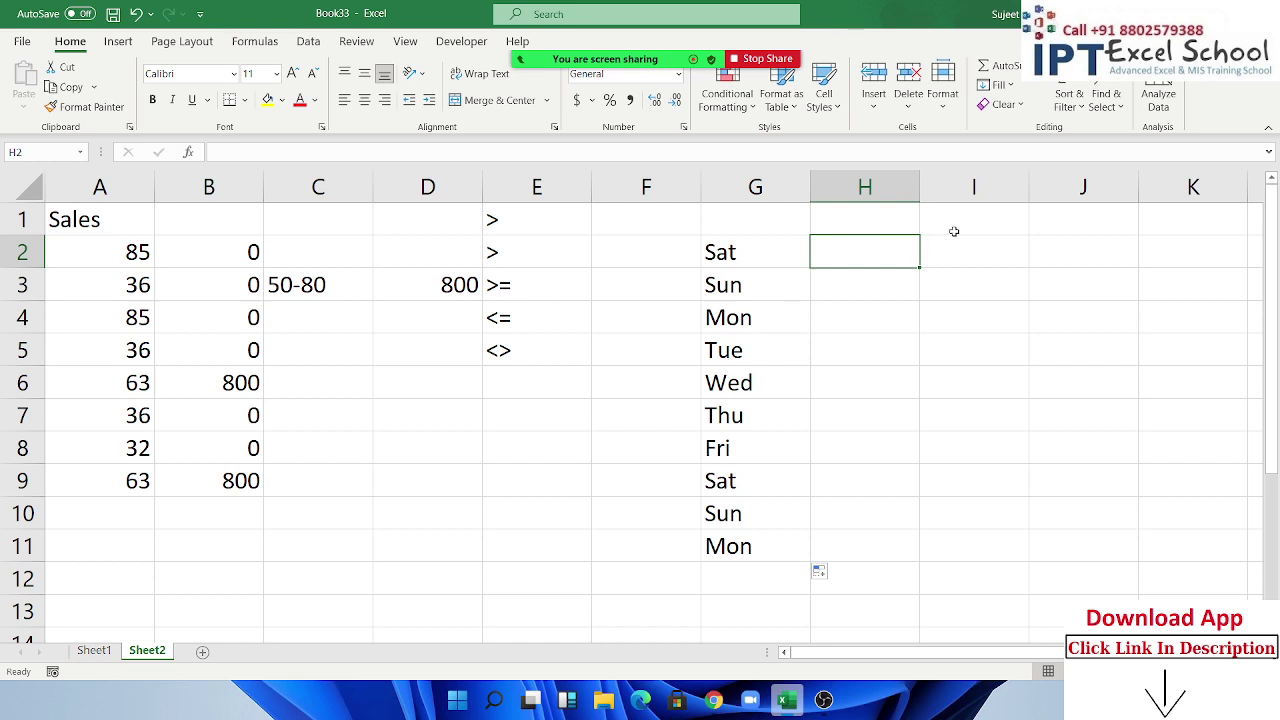
Enter =OR(G2="Sat",G2="sun") in H2 and copy it down to H11.
text(=an)
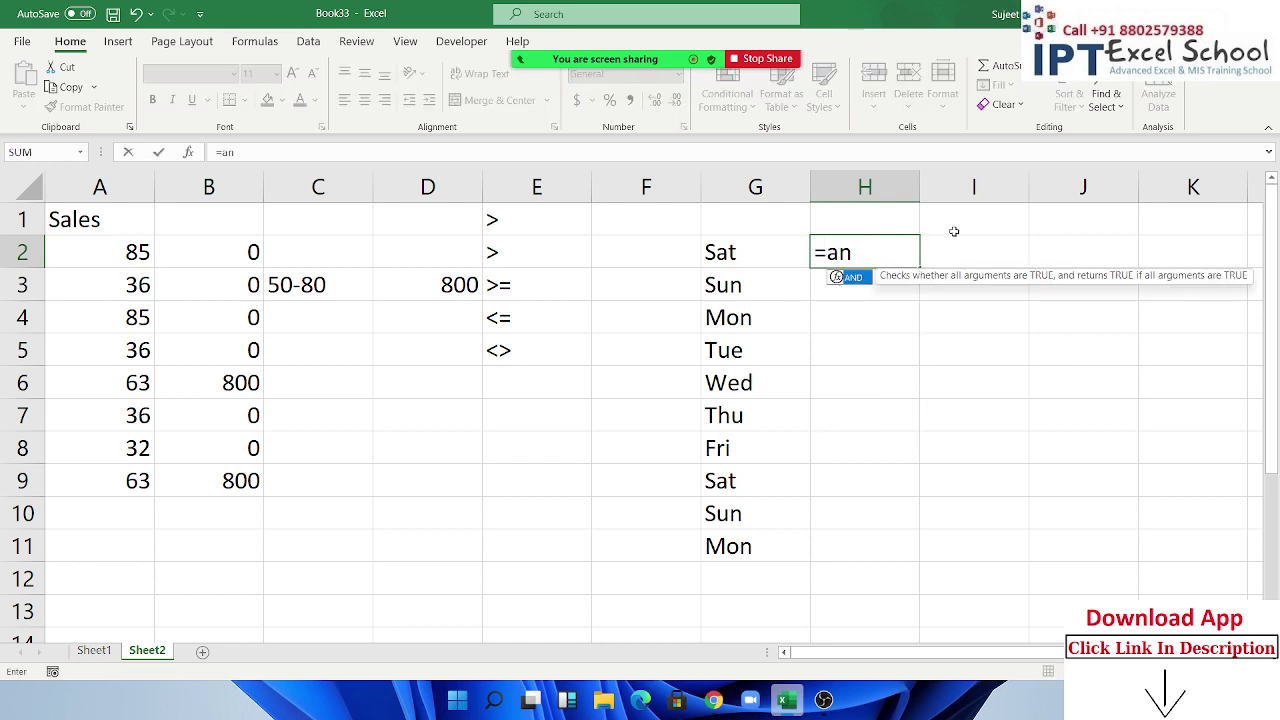
key(BackSpace)
key(BackSpace)
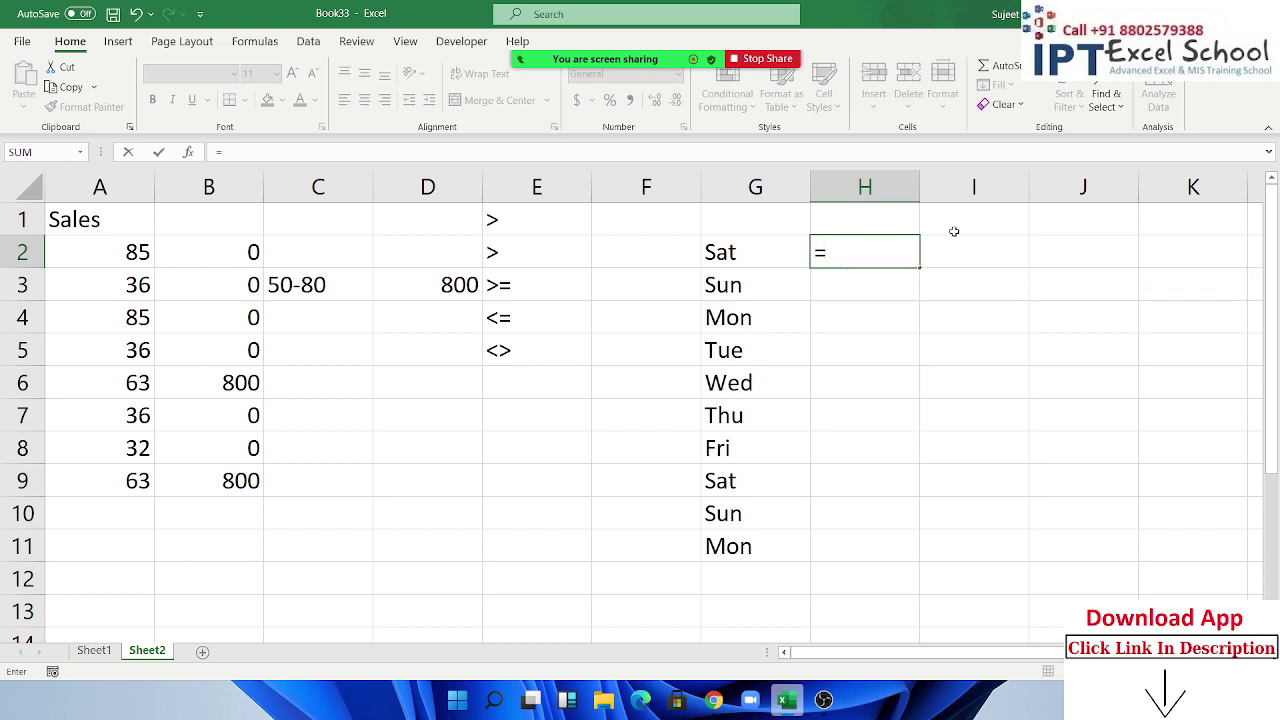
text(or)
key(Tab)
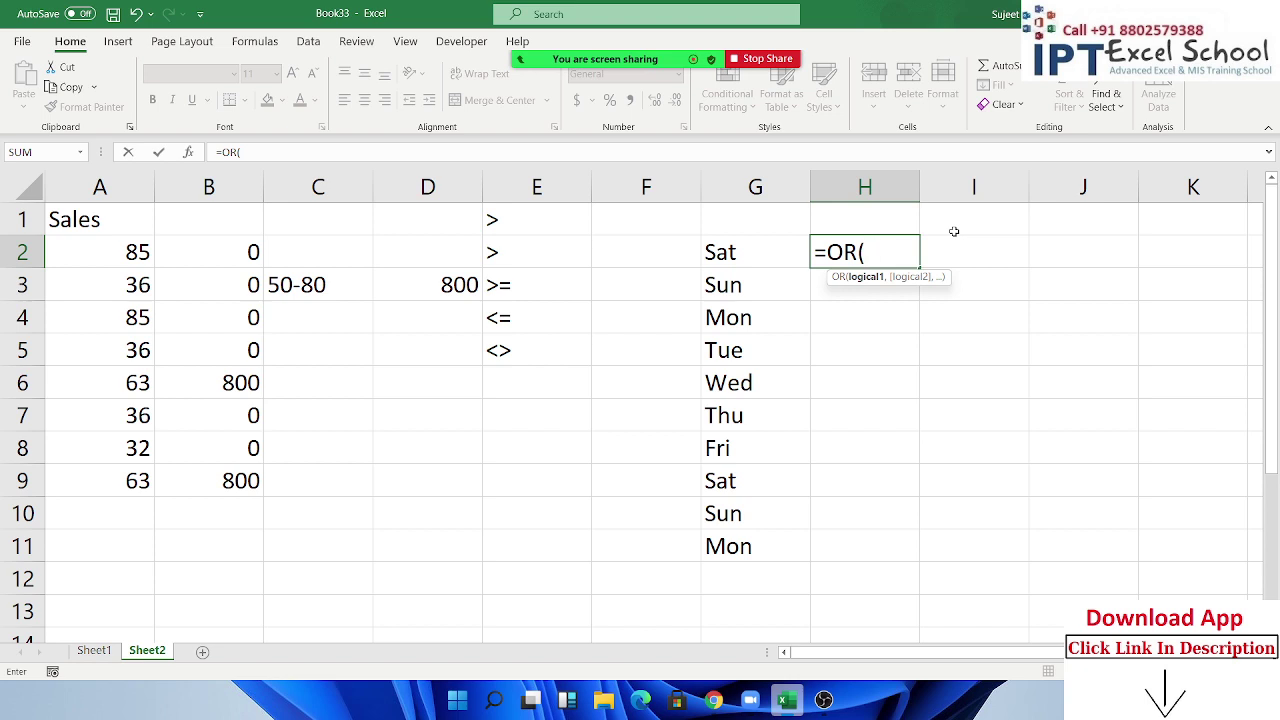
click(732, 258)
text(=)
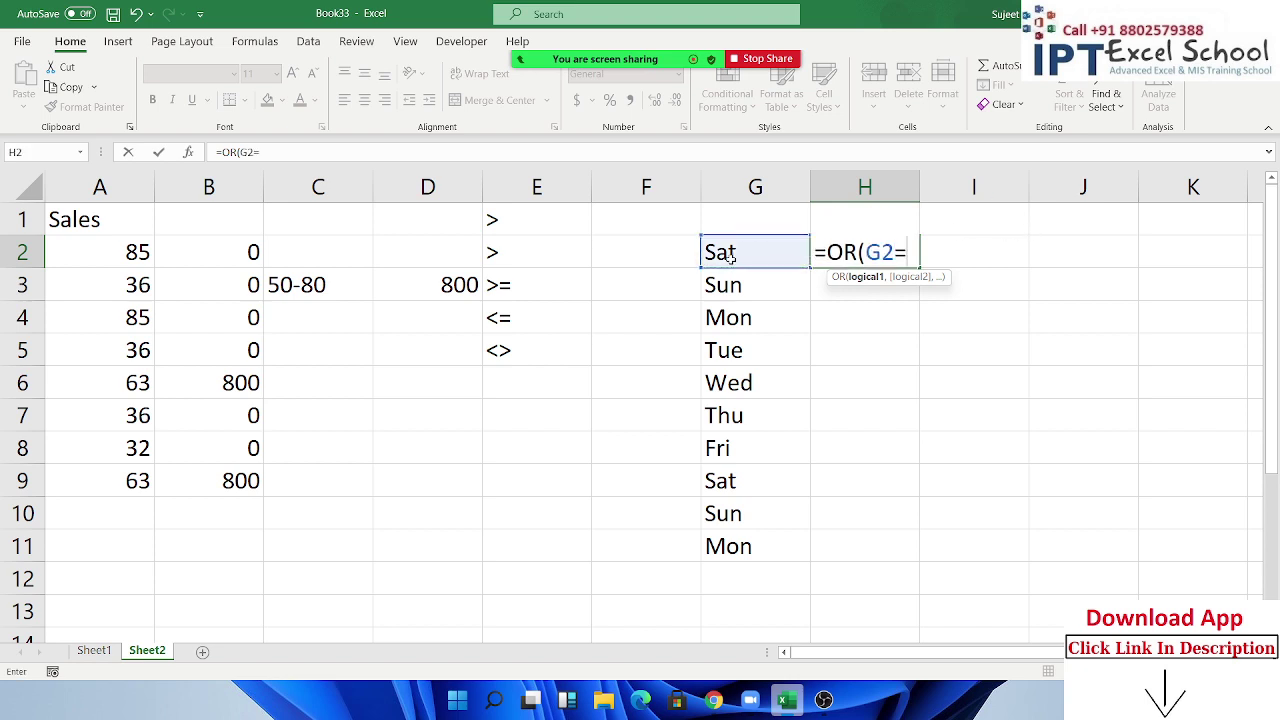
text("Sat")
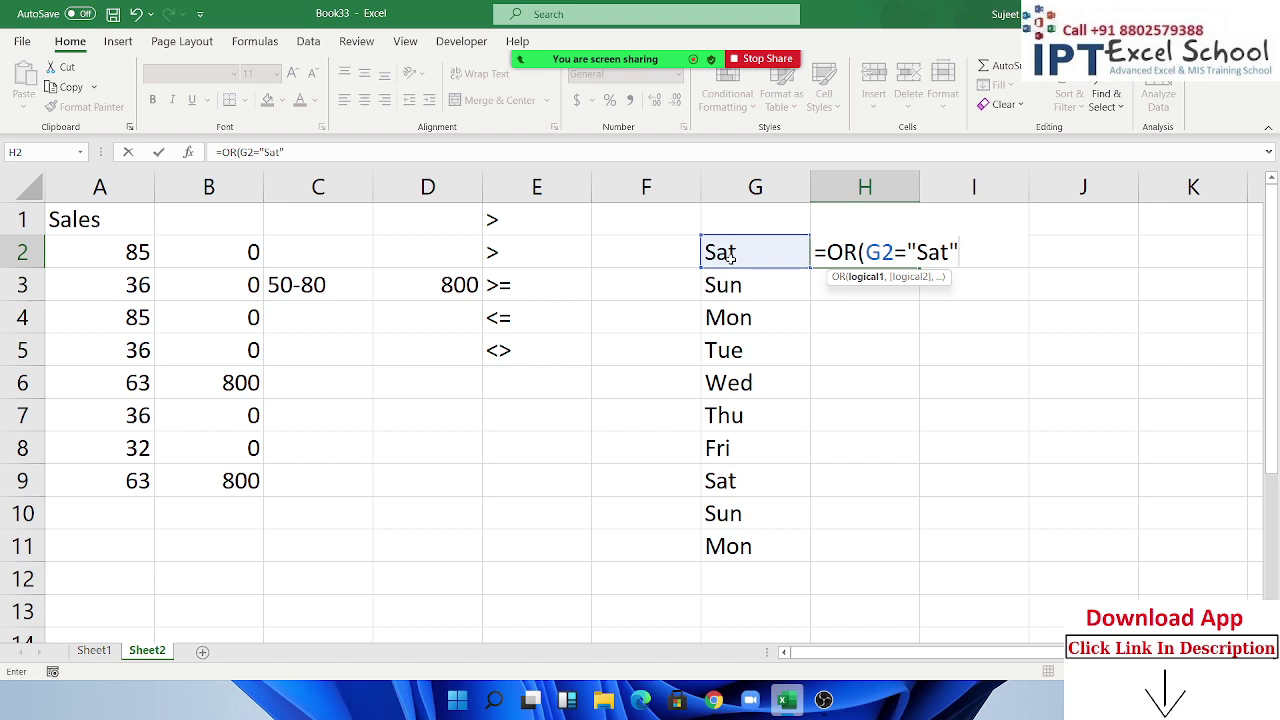
text(,)
click(731, 257)
text(=)
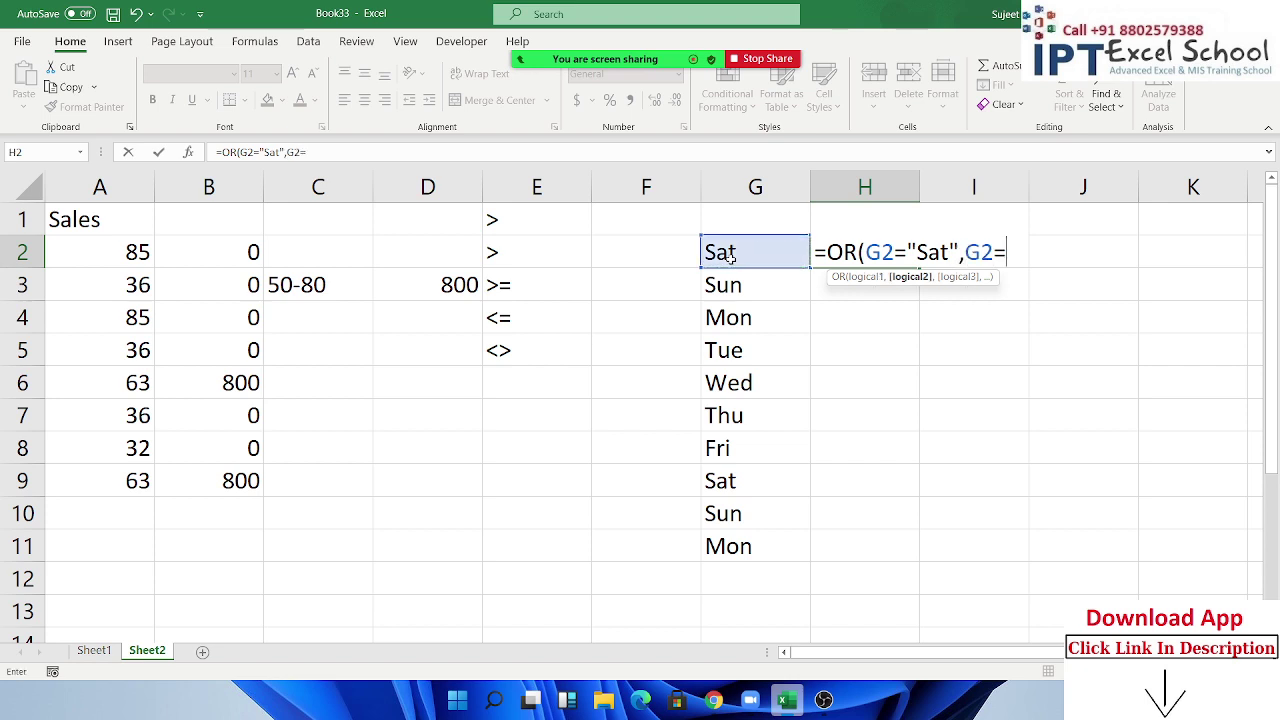
text("sun")
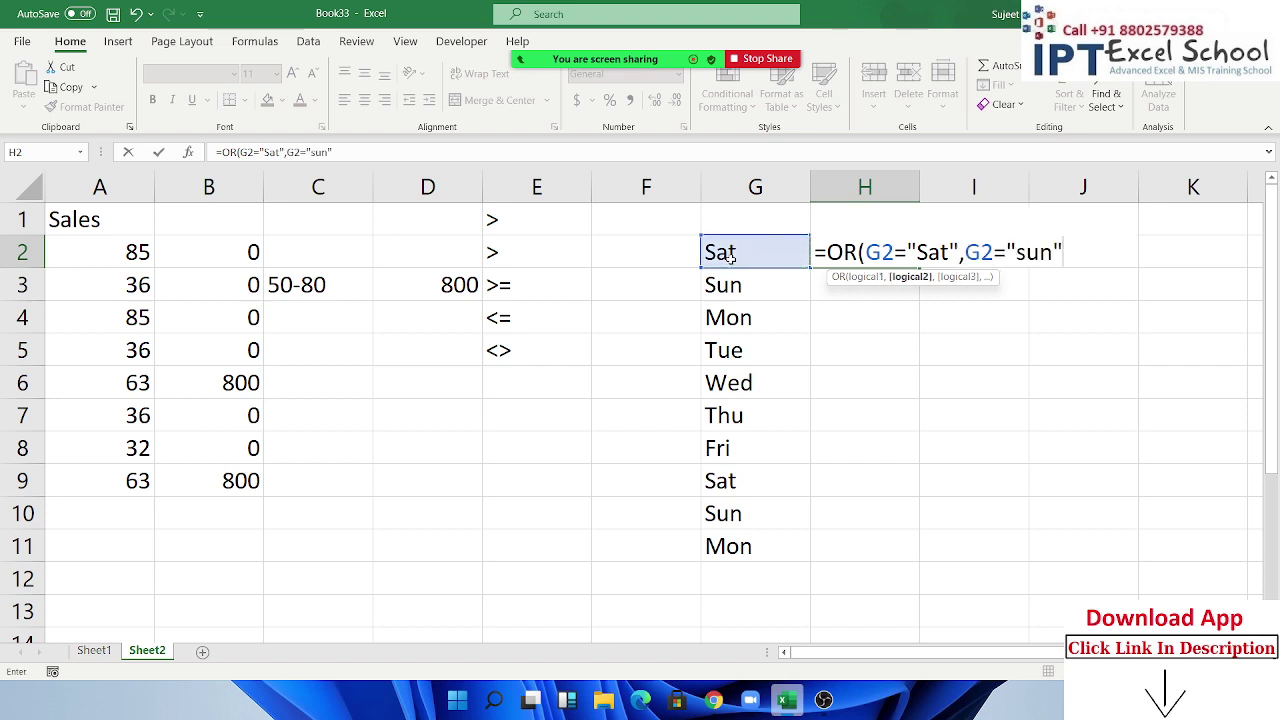
text())
key(ctrl+Return)
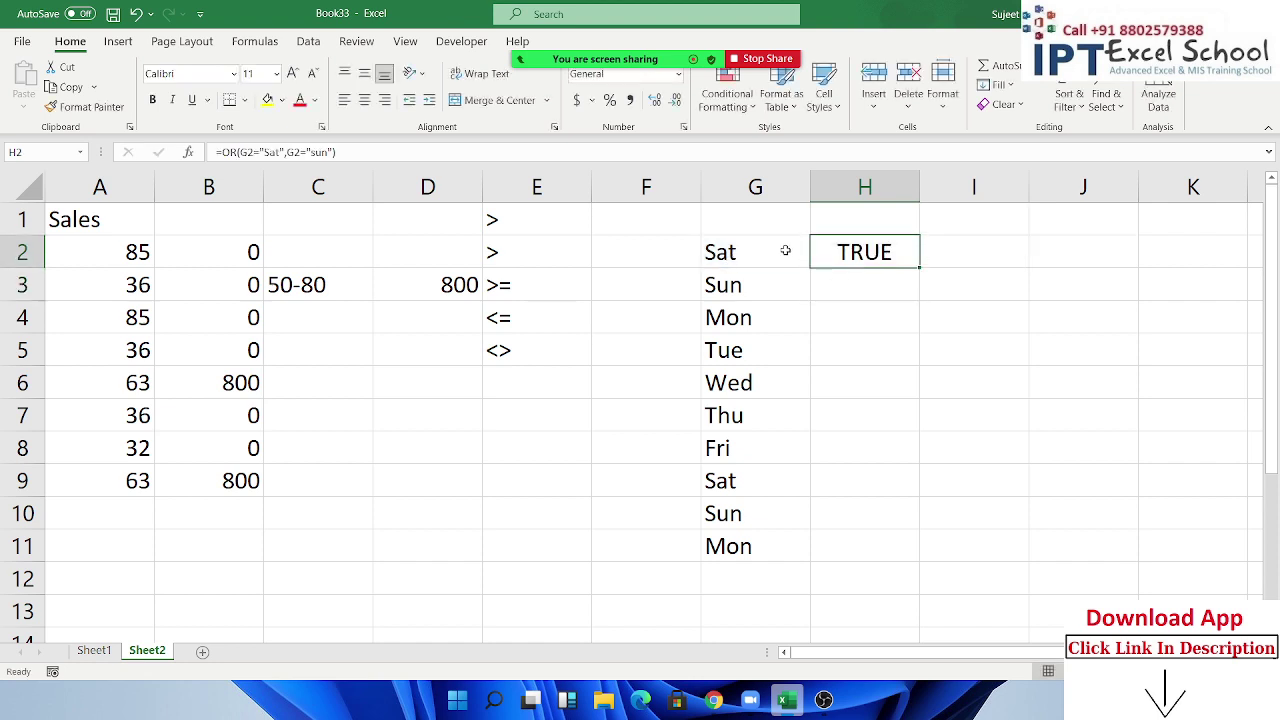
double_click(918, 266)
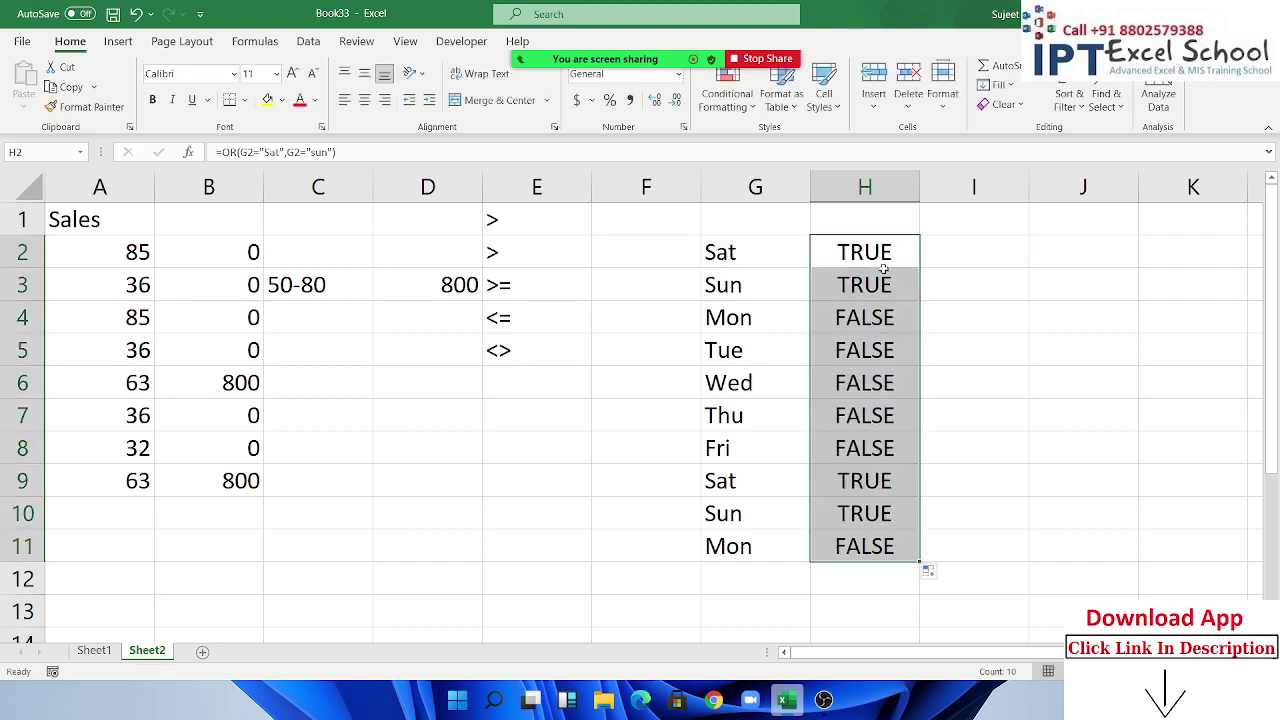
double_click(884, 265)
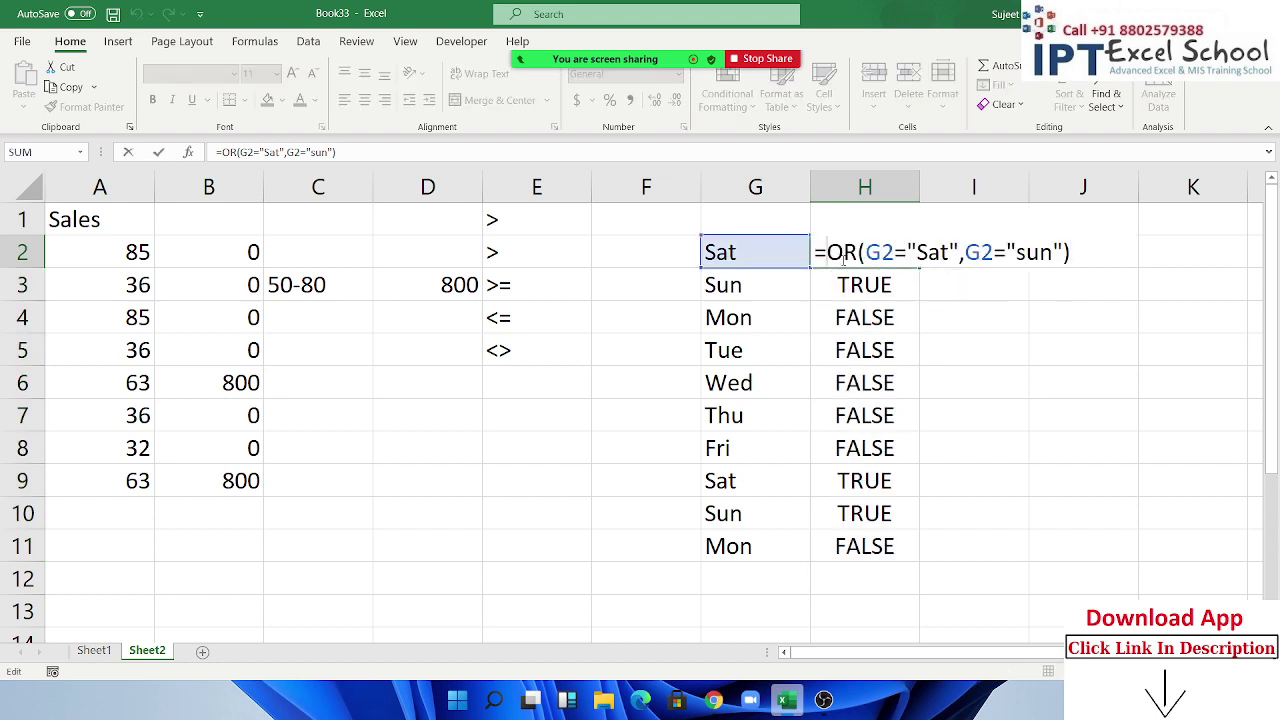
Wrap H2 as =IF(OR(G2="Sat",G2="sun"),"Open","Close") and fill it down to H11.
text(if)
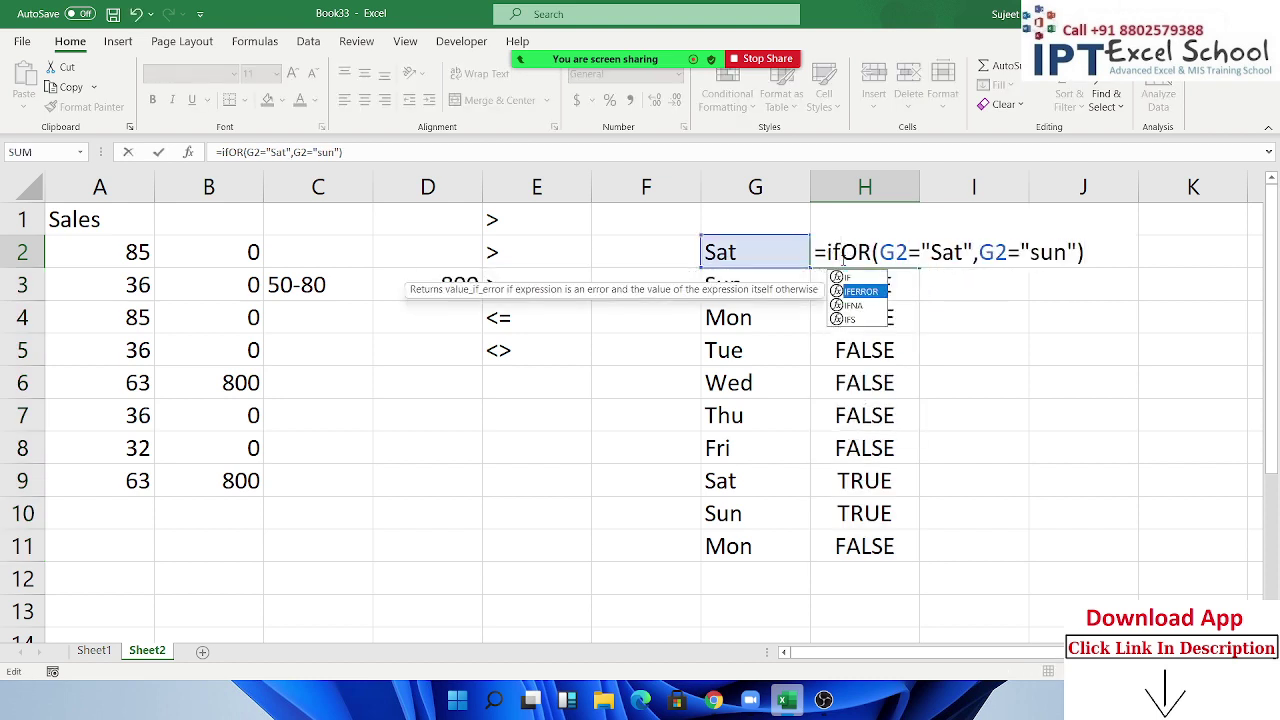
key(Up)
key(Tab)
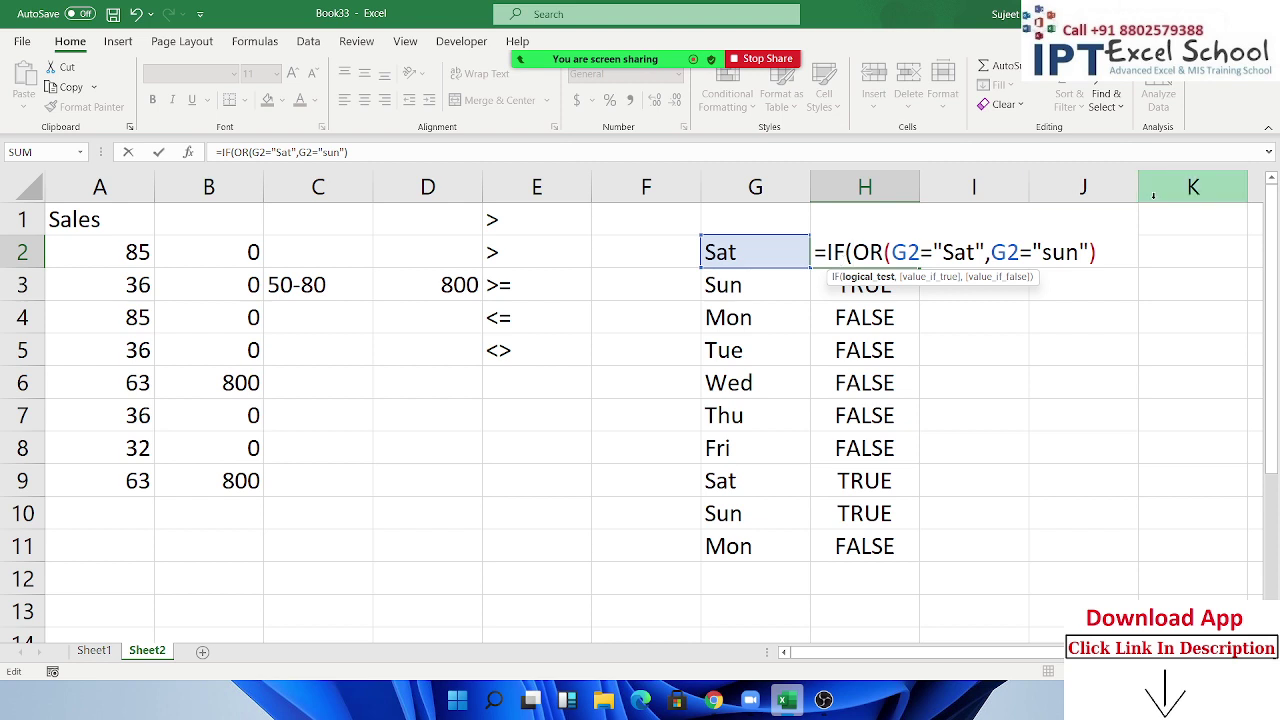
click(1107, 253)
text(,")
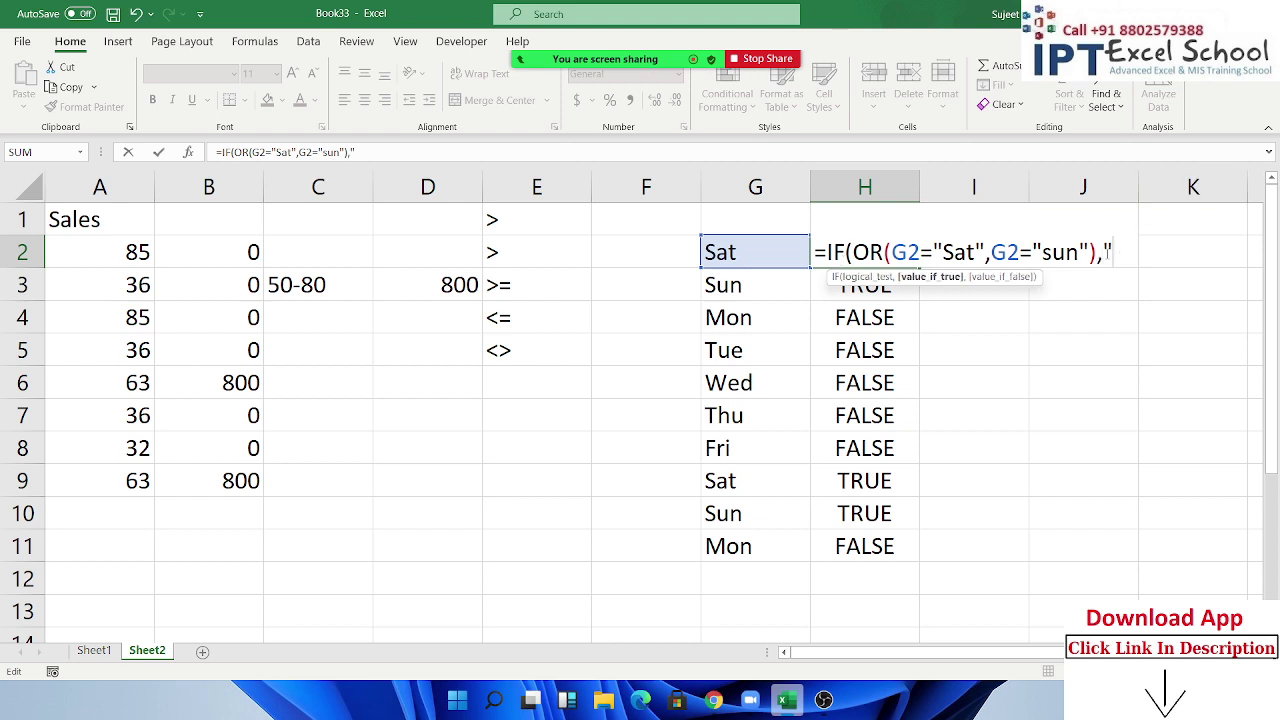
text(Opem)
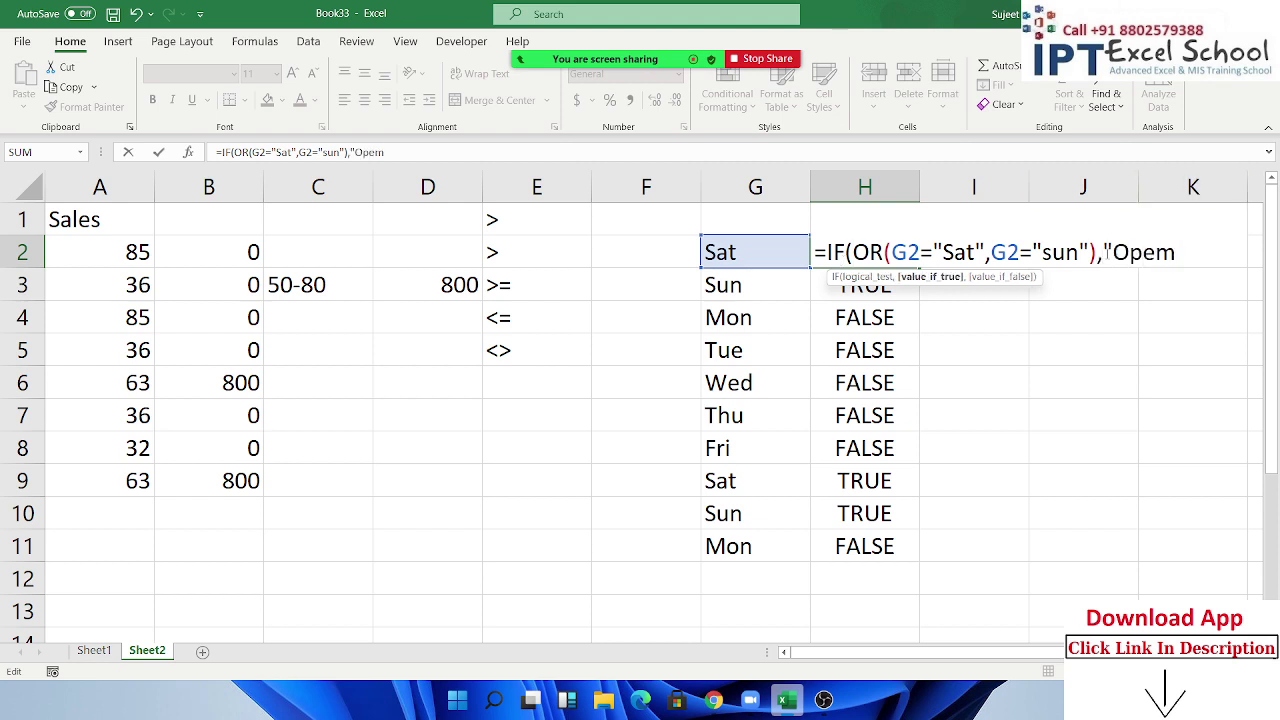
key(BackSpace)
text(n")
text(,Closdw)
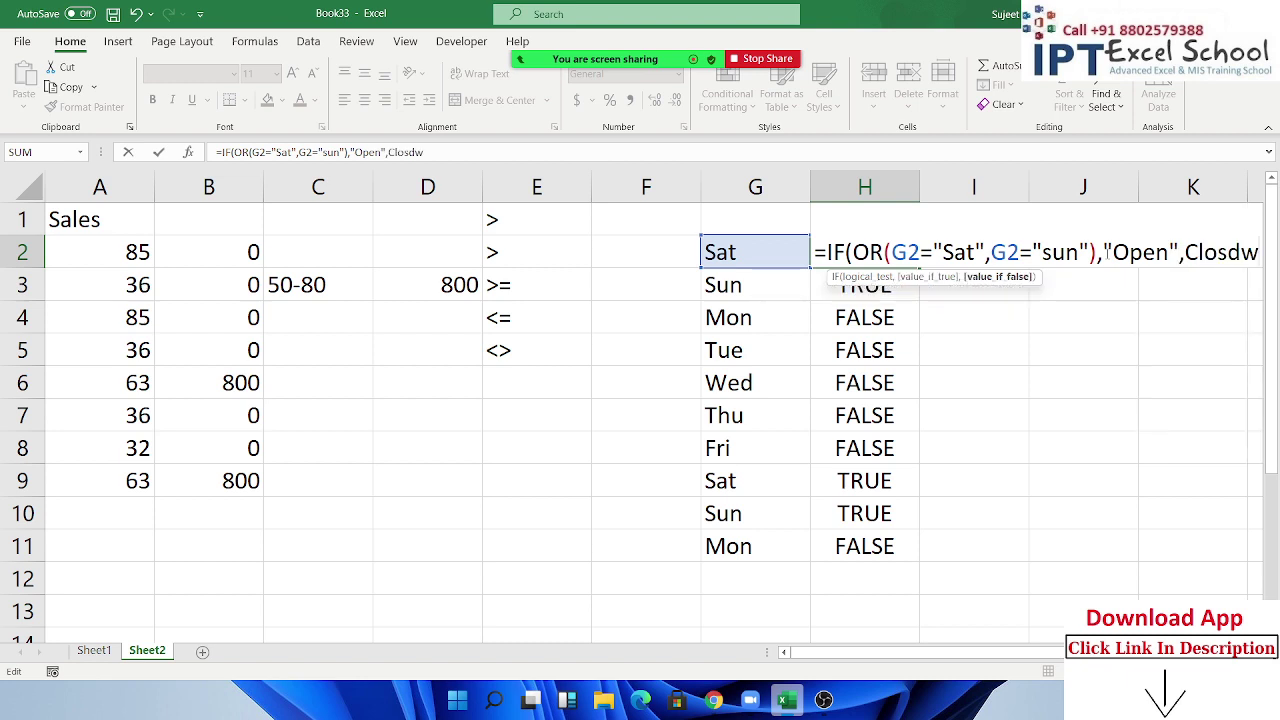
key(BackSpace)
key(BackSpace)
key(BackSpace)
text(se")
key(Return)
key(Return)
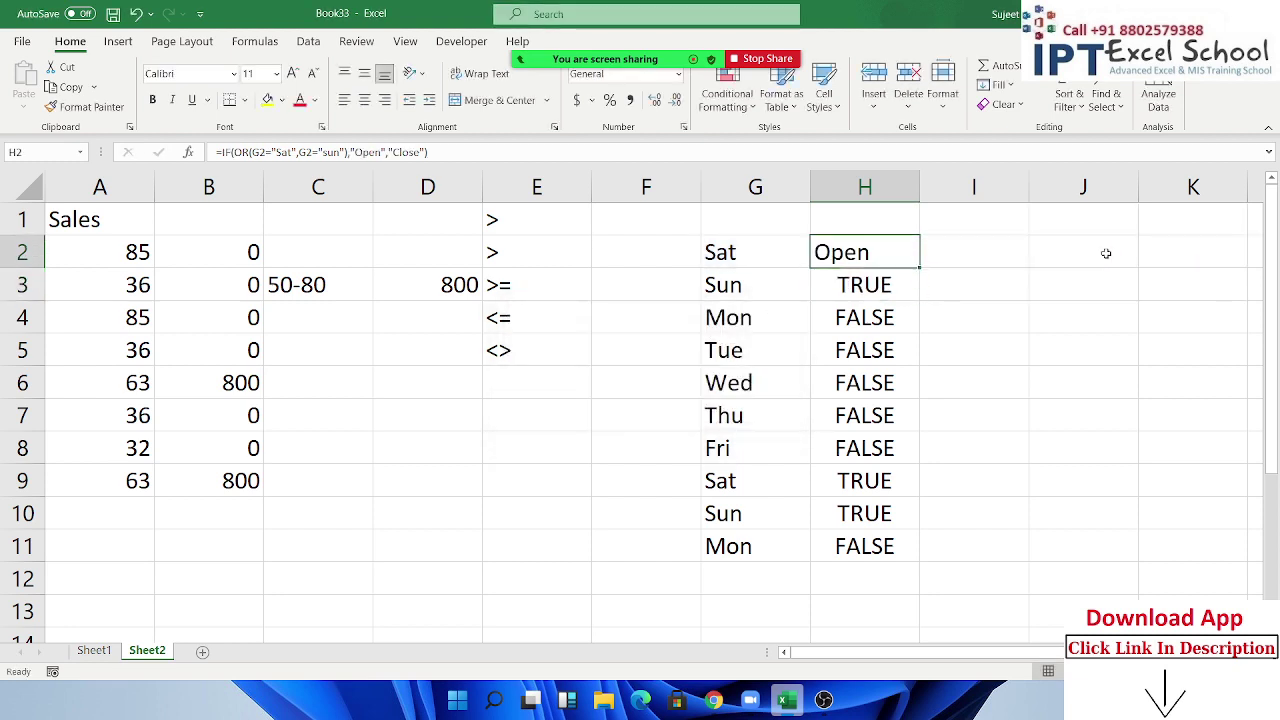
double_click(916, 267)
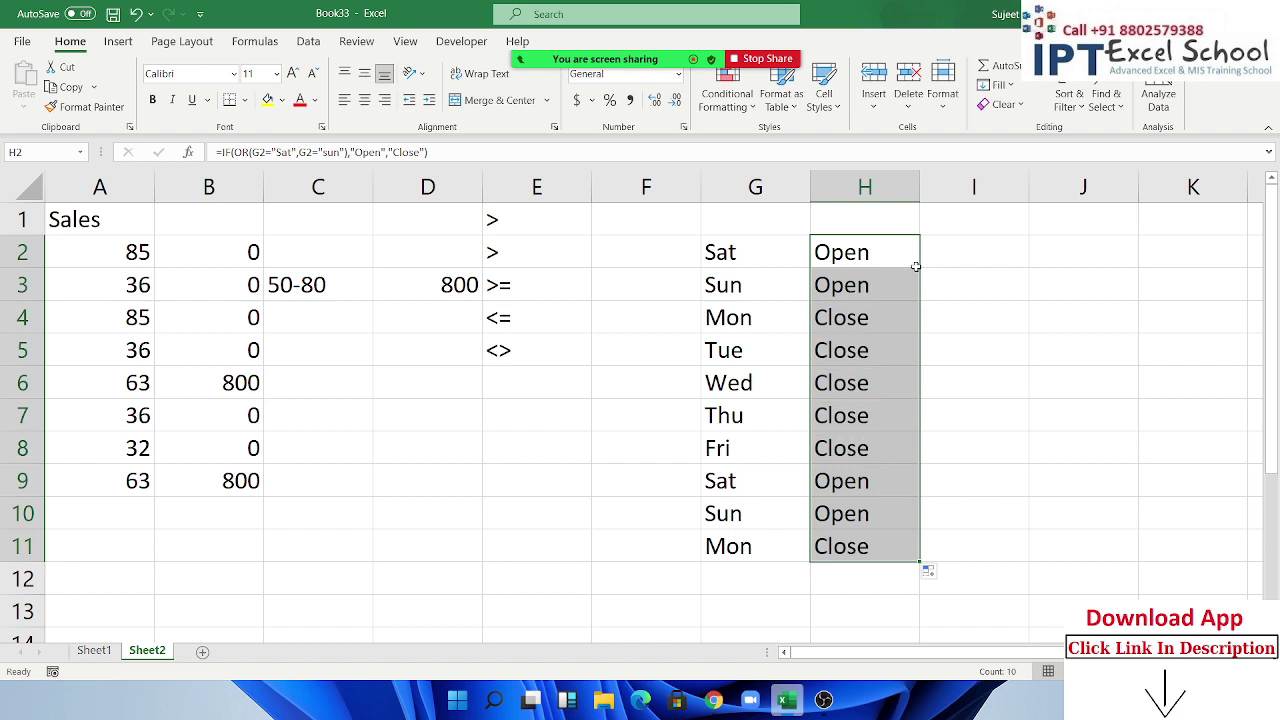
click(258, 345)
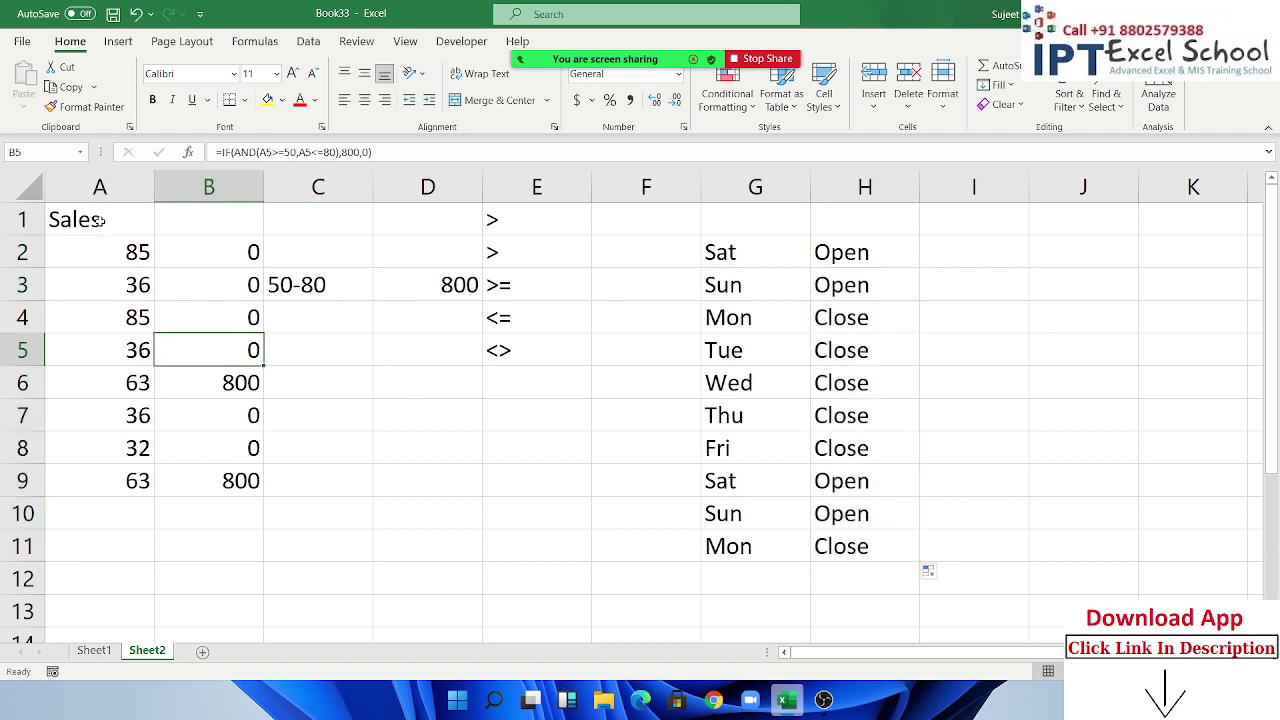
Copy Sales A1:A9 from Sheet2 and paste it into a newly added Sheet3.
drag(103, 216, 100, 486)
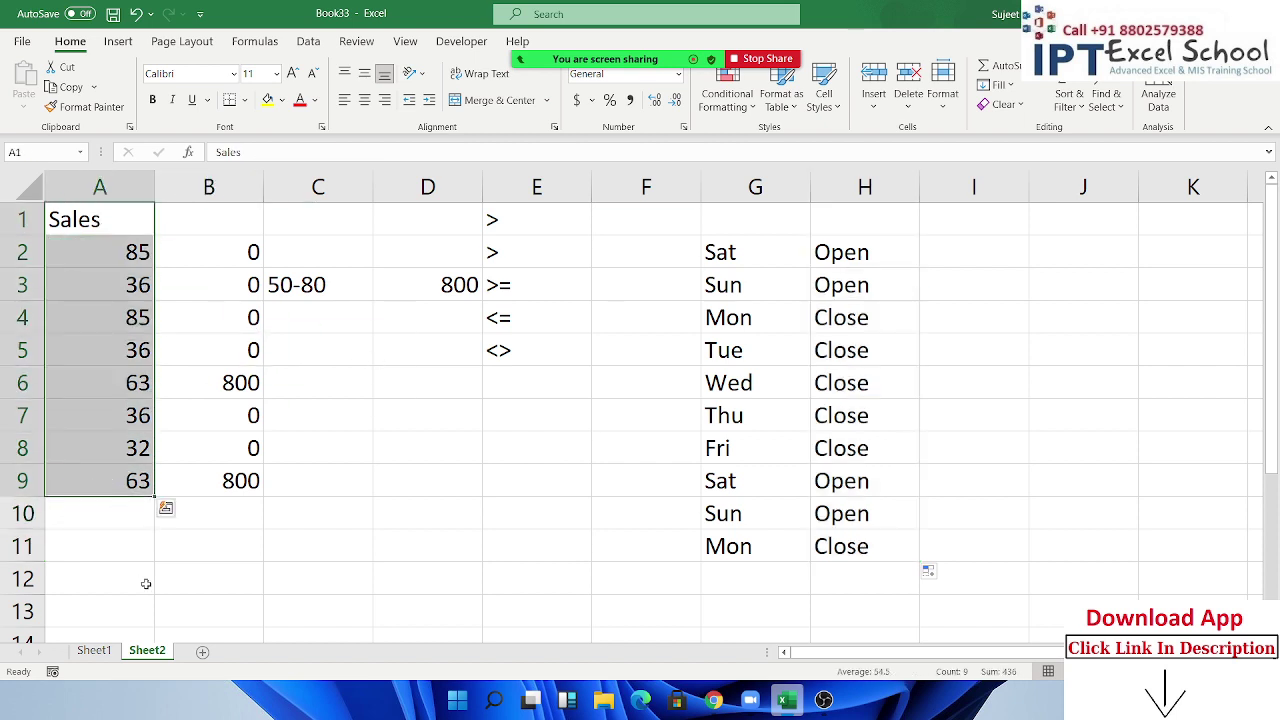
key(ctrl+c)
click(203, 652)
key(ctrl+v)
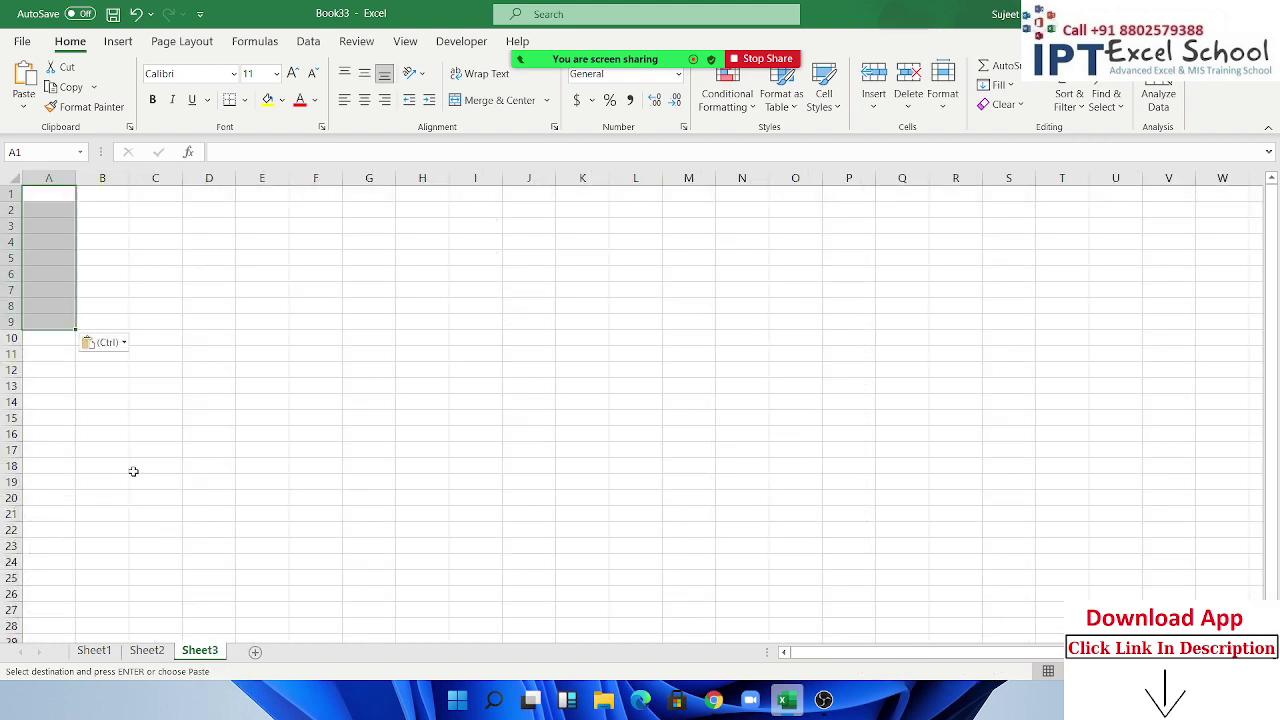
ctrl+scroll(148, 377, up, 5)
click(194, 246)
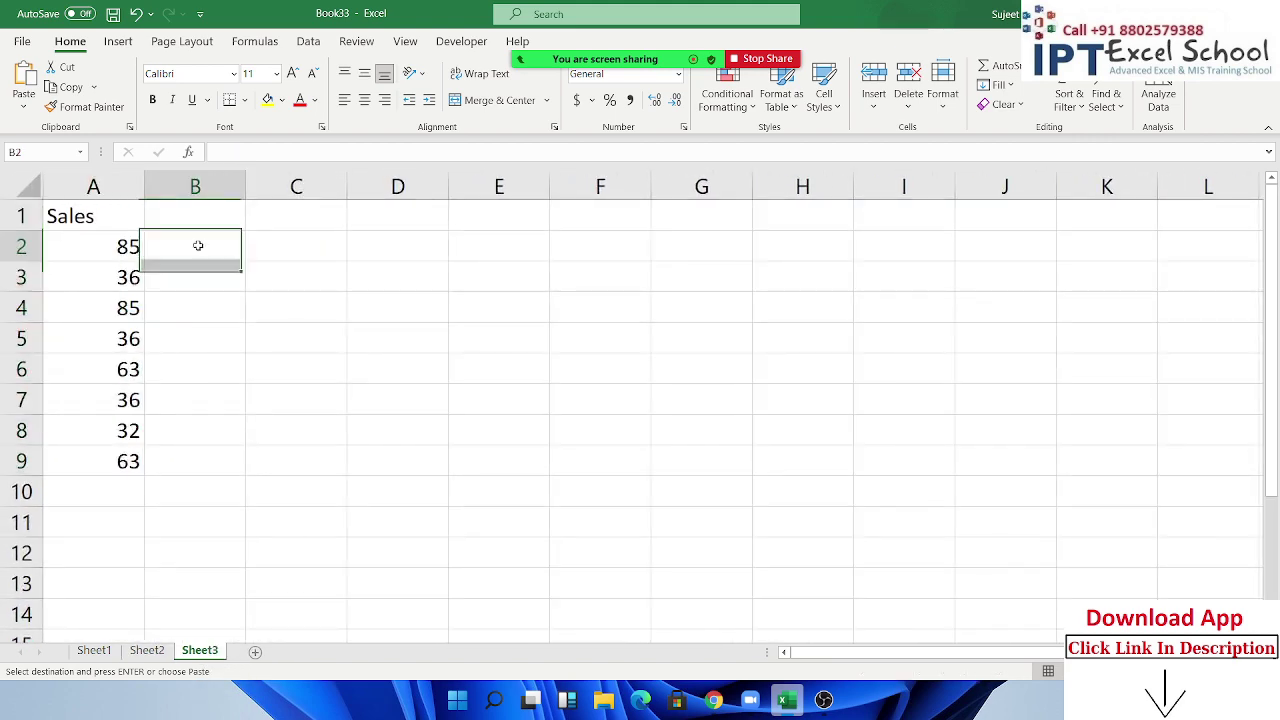
click(405, 246)
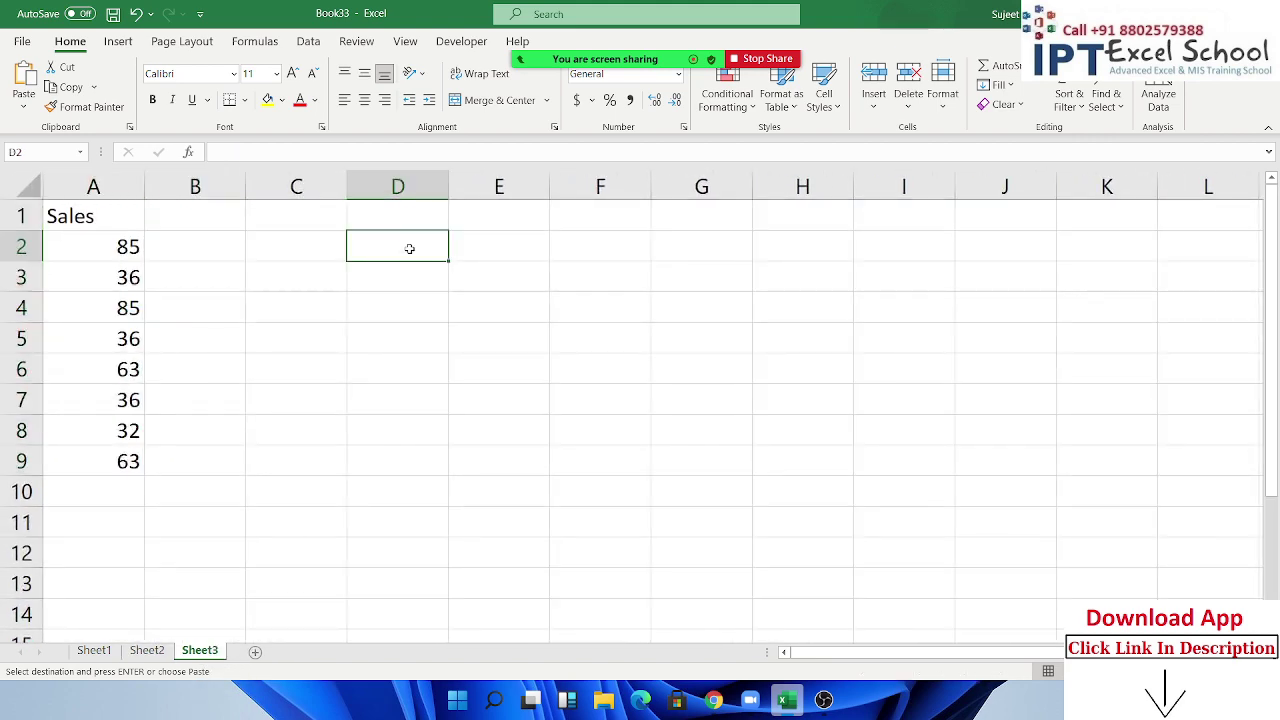
Enter the first two slabs in D2:E3: 0-40 → 500 and 41-80 → 1000.
double_click(410, 249)
text(0-40)
key(Tab)
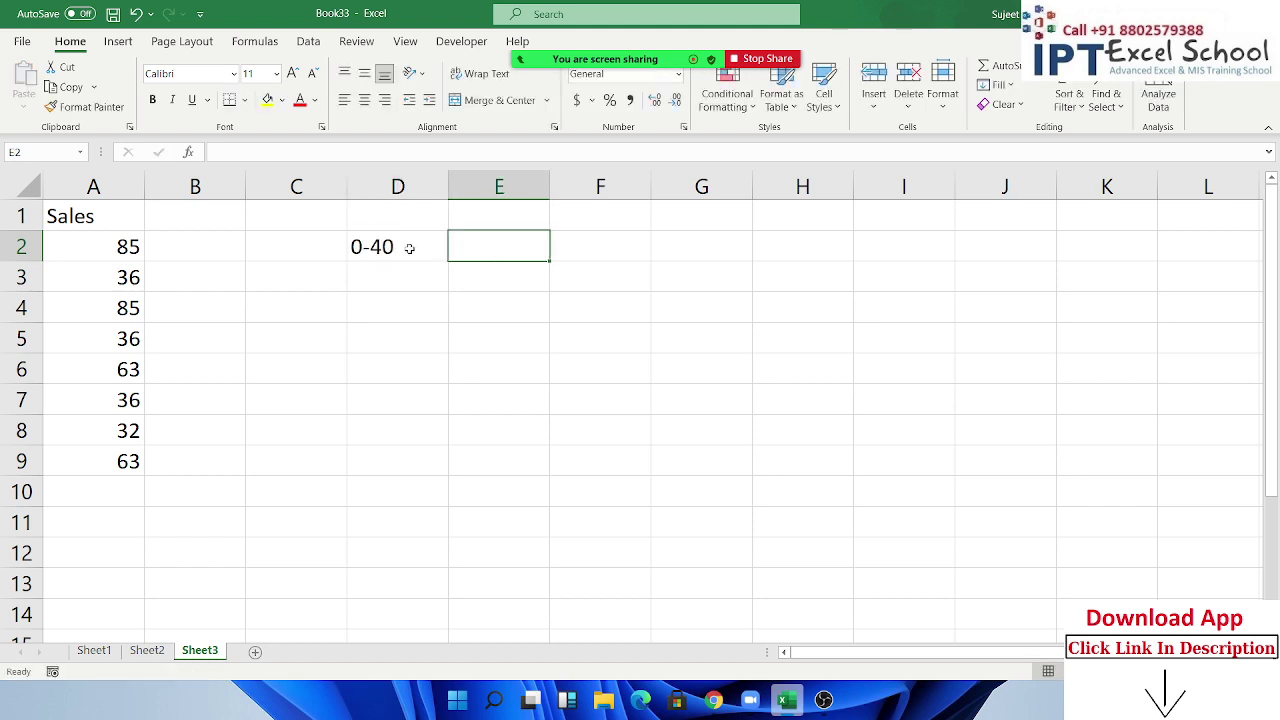
text(500)
key(Return)
text(4)
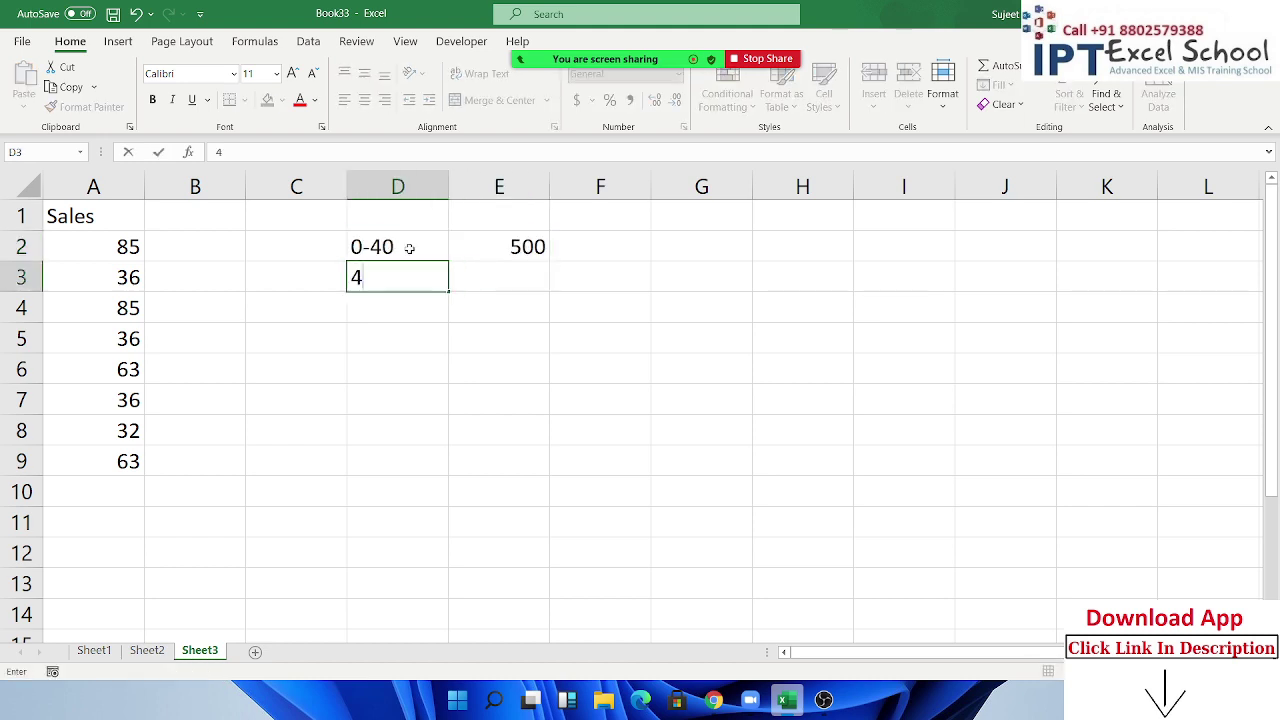
text(1-80)
key(Tab)
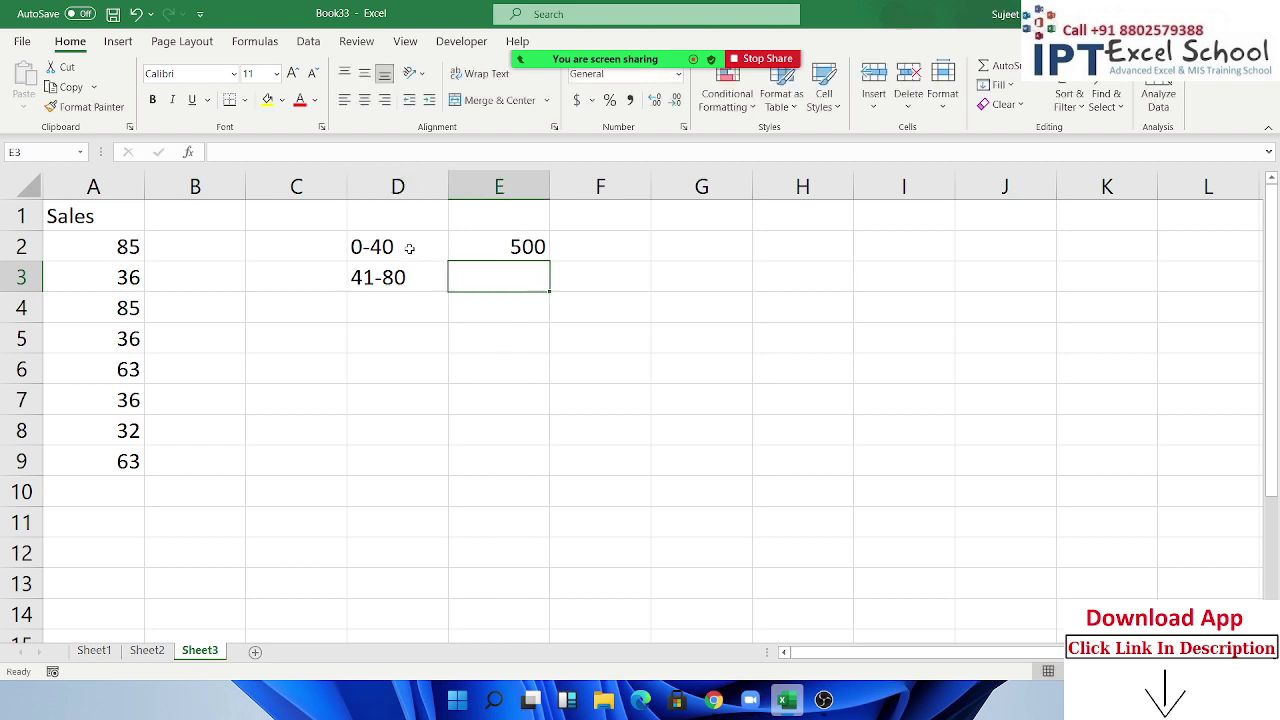
text(1000)
key(Return)
Add the slabs 81-100 → 1500 and >100 → 5000 in D4:E5.
key(Left)
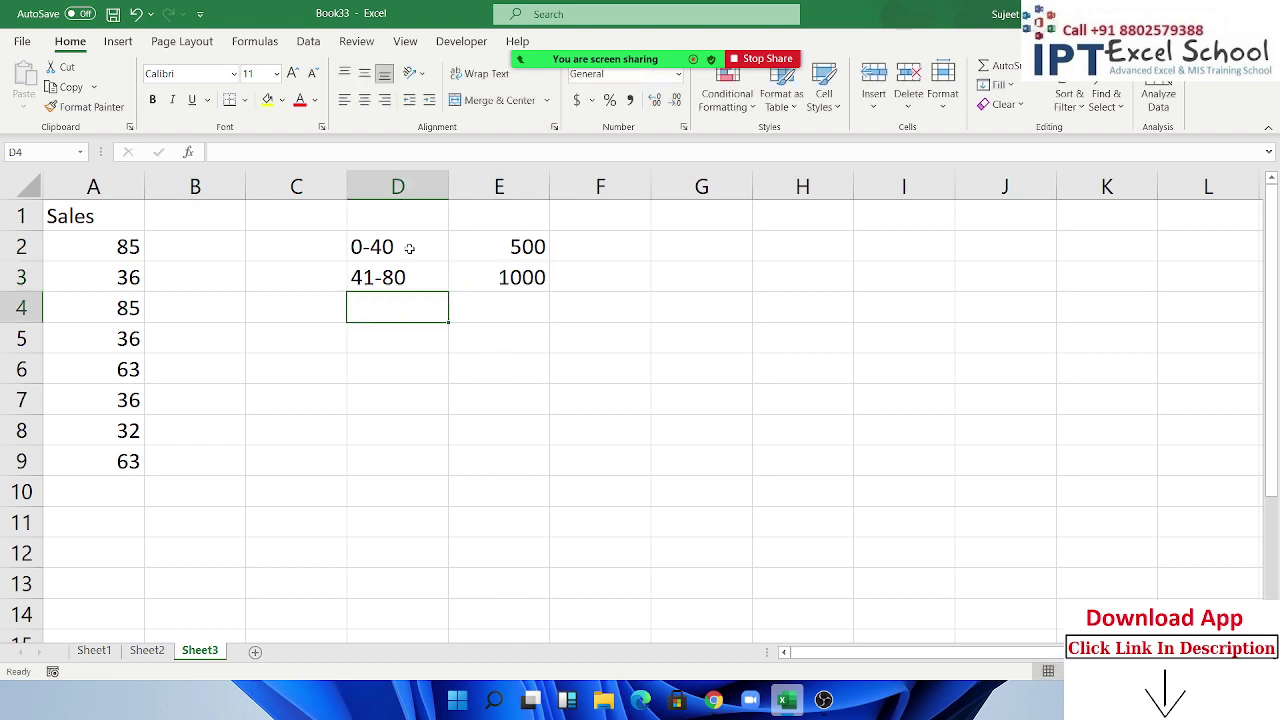
text(81-)
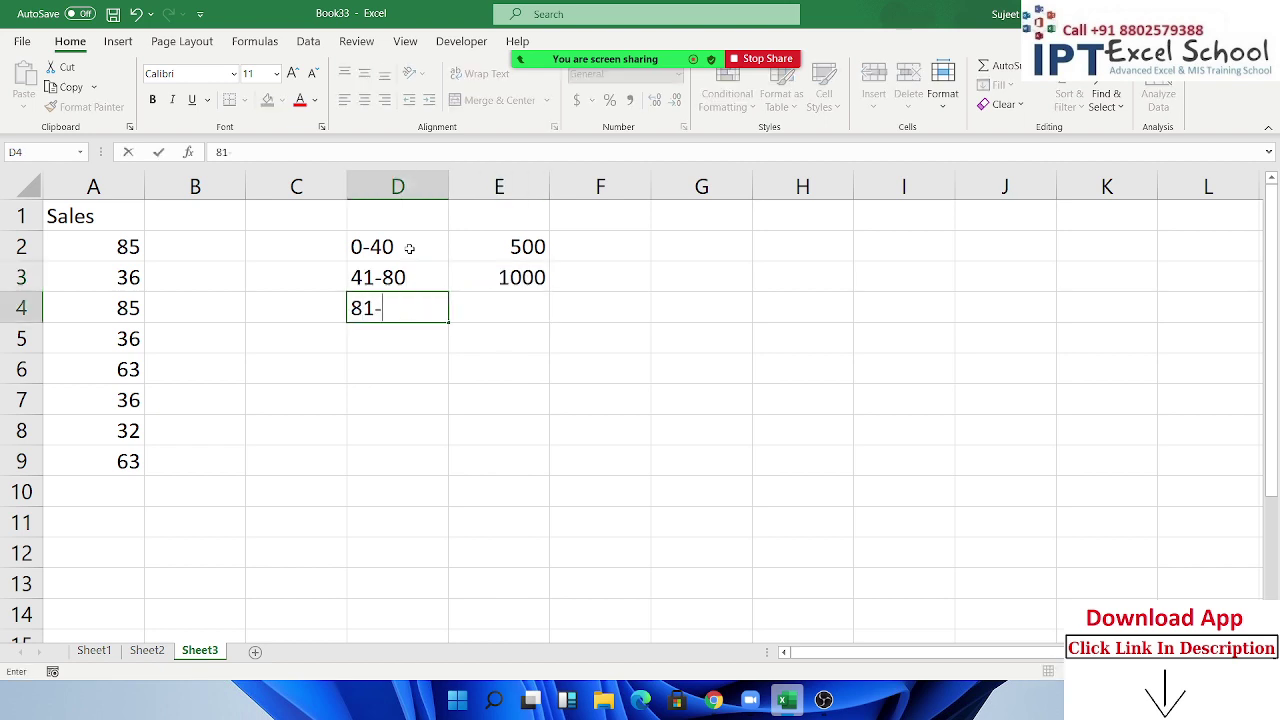
text(10)
text(0)
key(Tab)
text(1500)
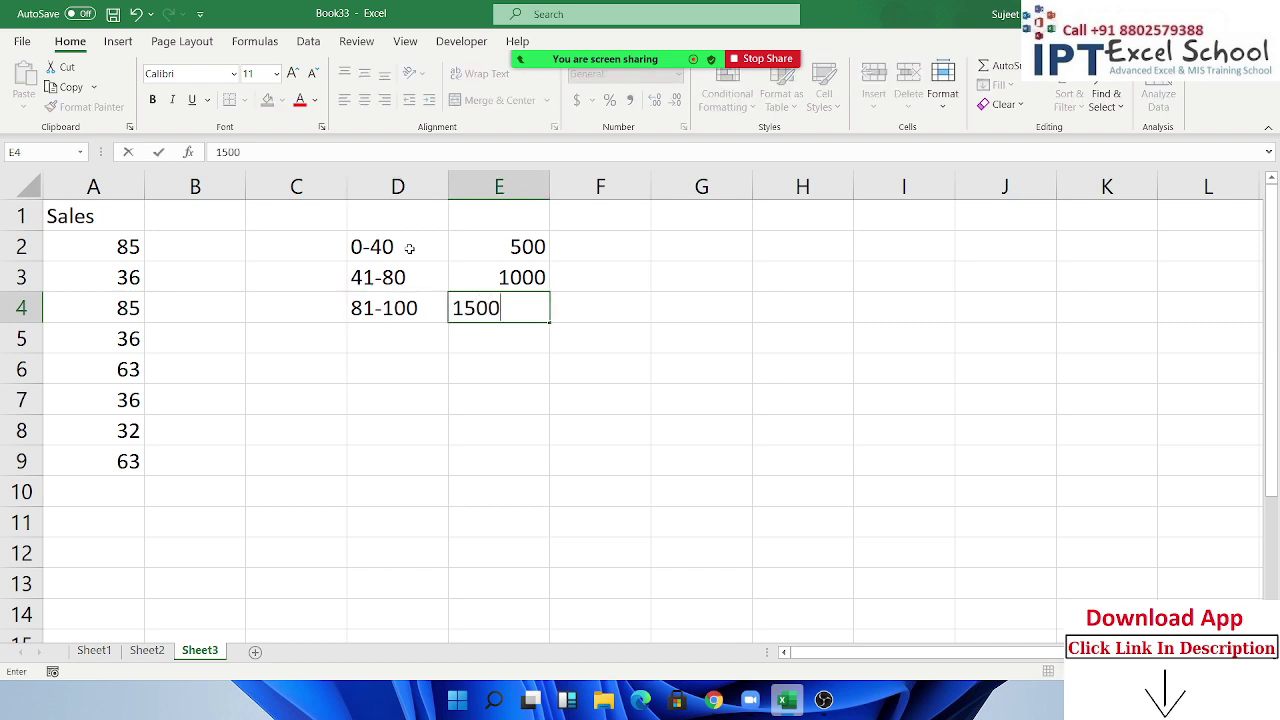
text(0)
key(BackSpace)
key(Return)
key(Left)
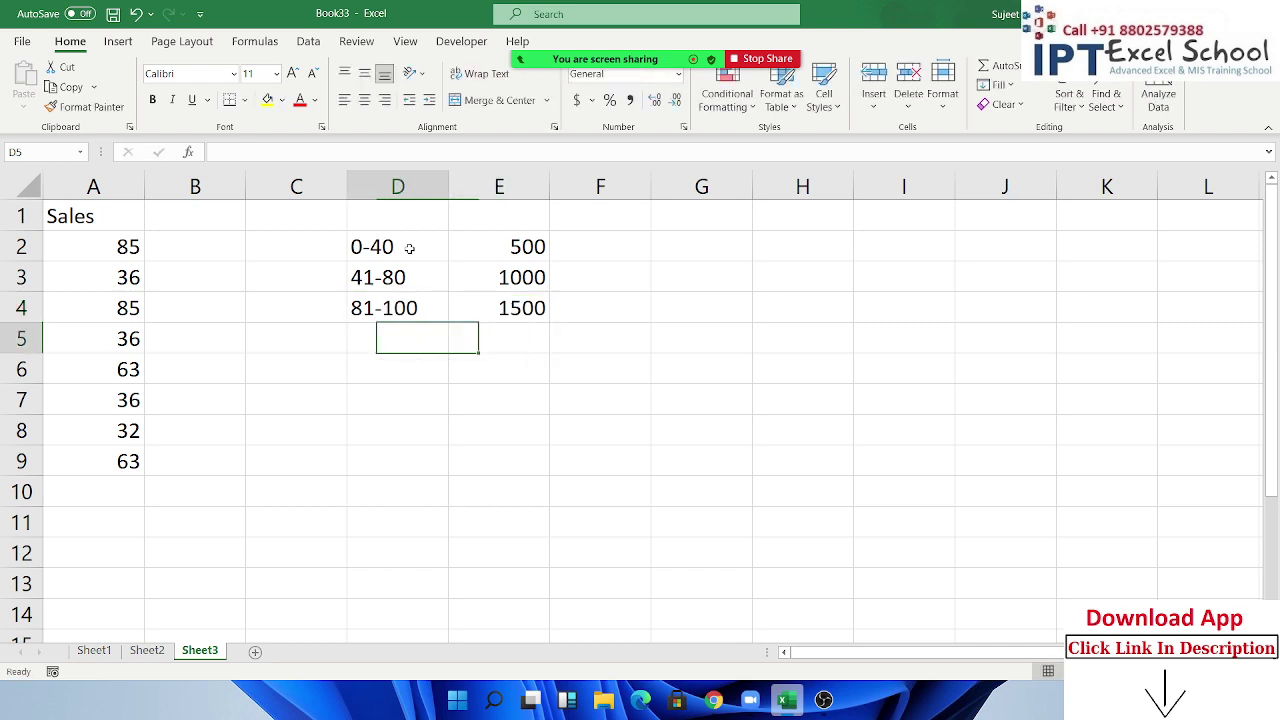
text(>100)
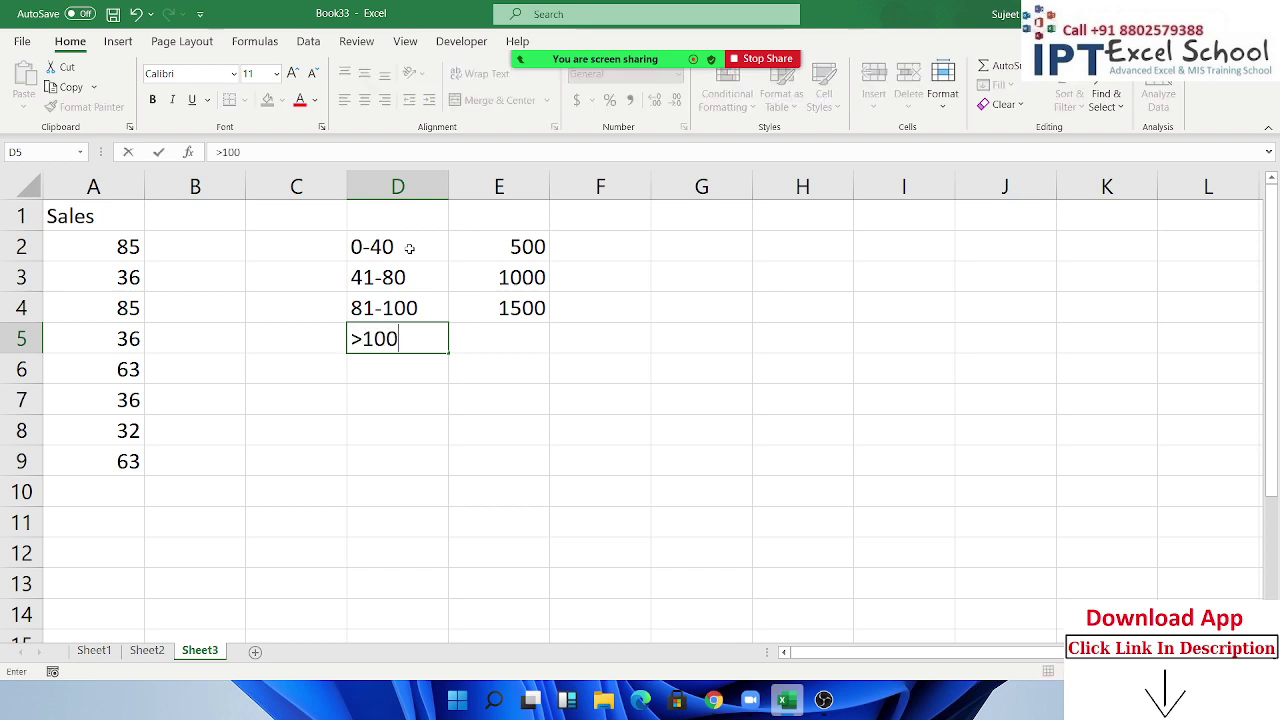
key(Tab)
text(5000)
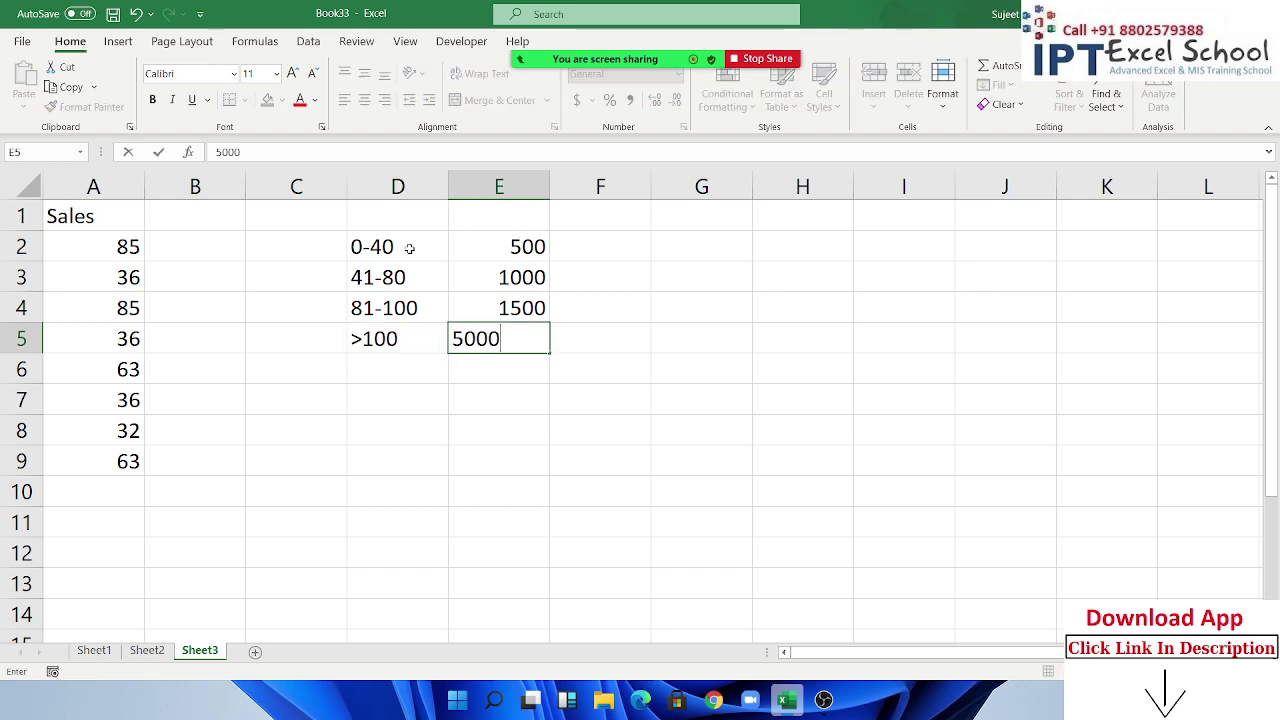
key(Return)
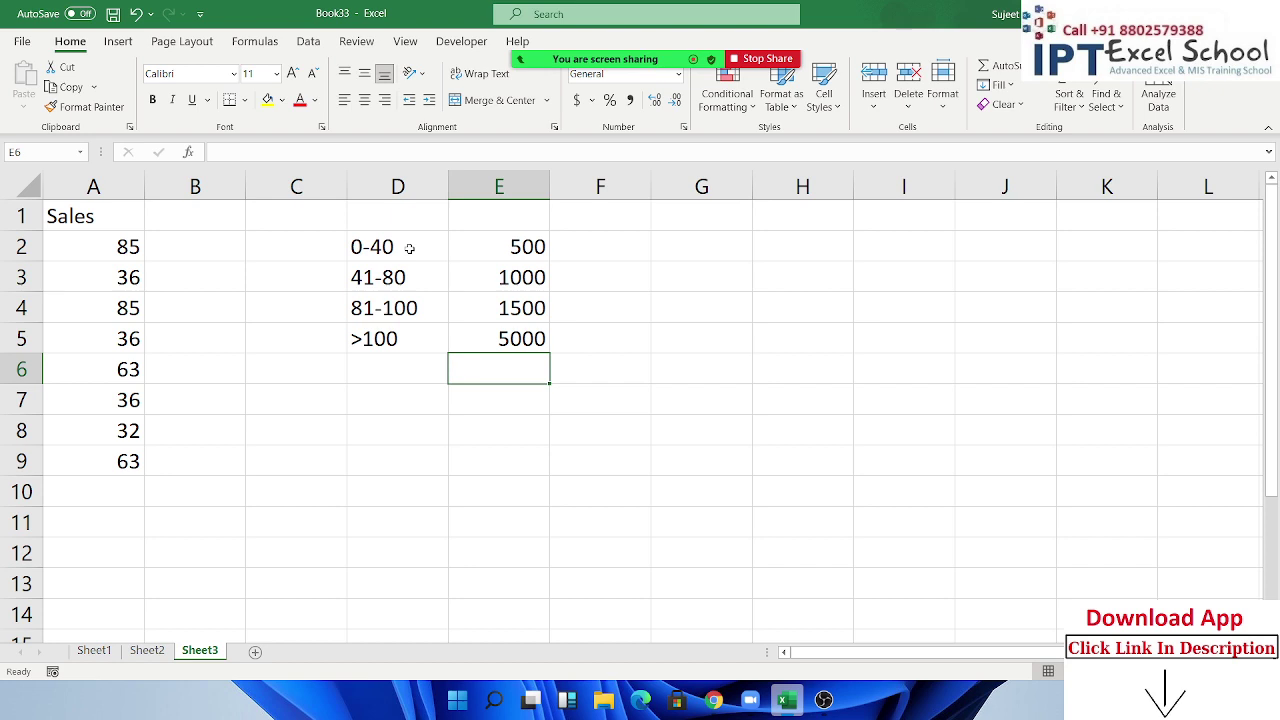
key(Left)
key(Left)
key(Left)
key(ctrl+Home)
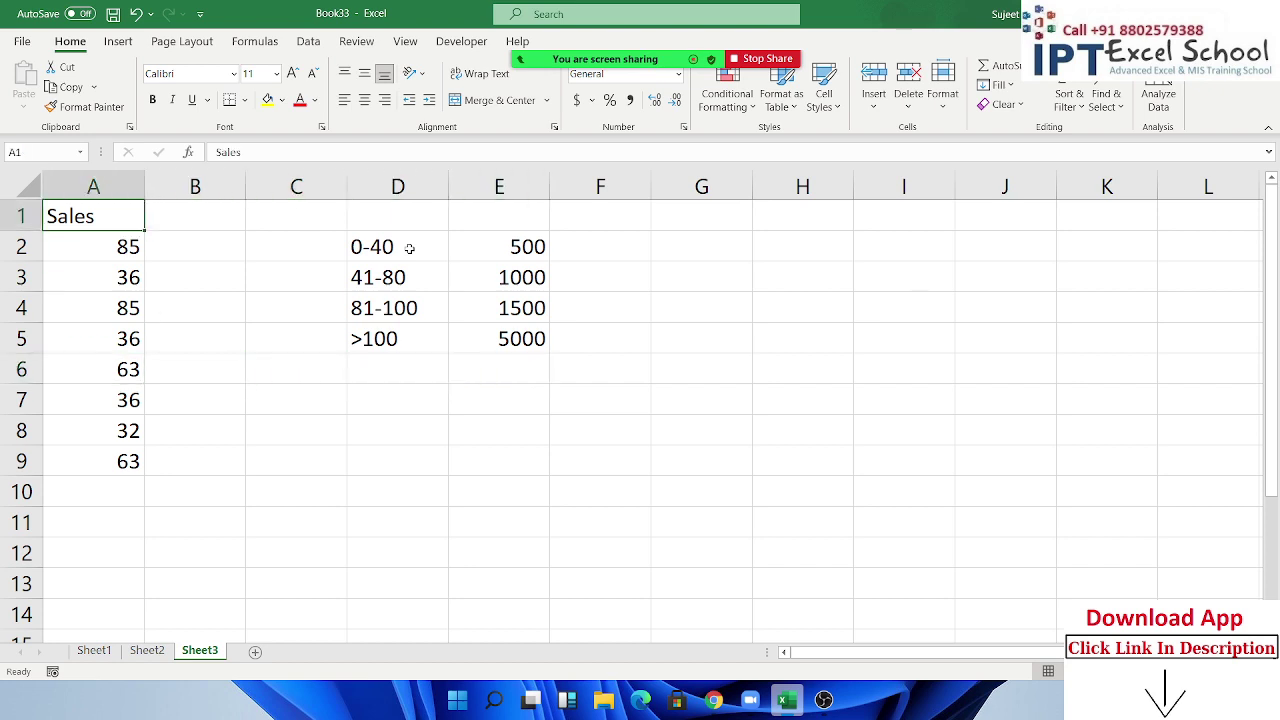
key(Right)
Type a nested IF in B2: 500 up to 40, 1000 up to 80, 1500 up to 100, else 5000.
key(Down)
text(=if)
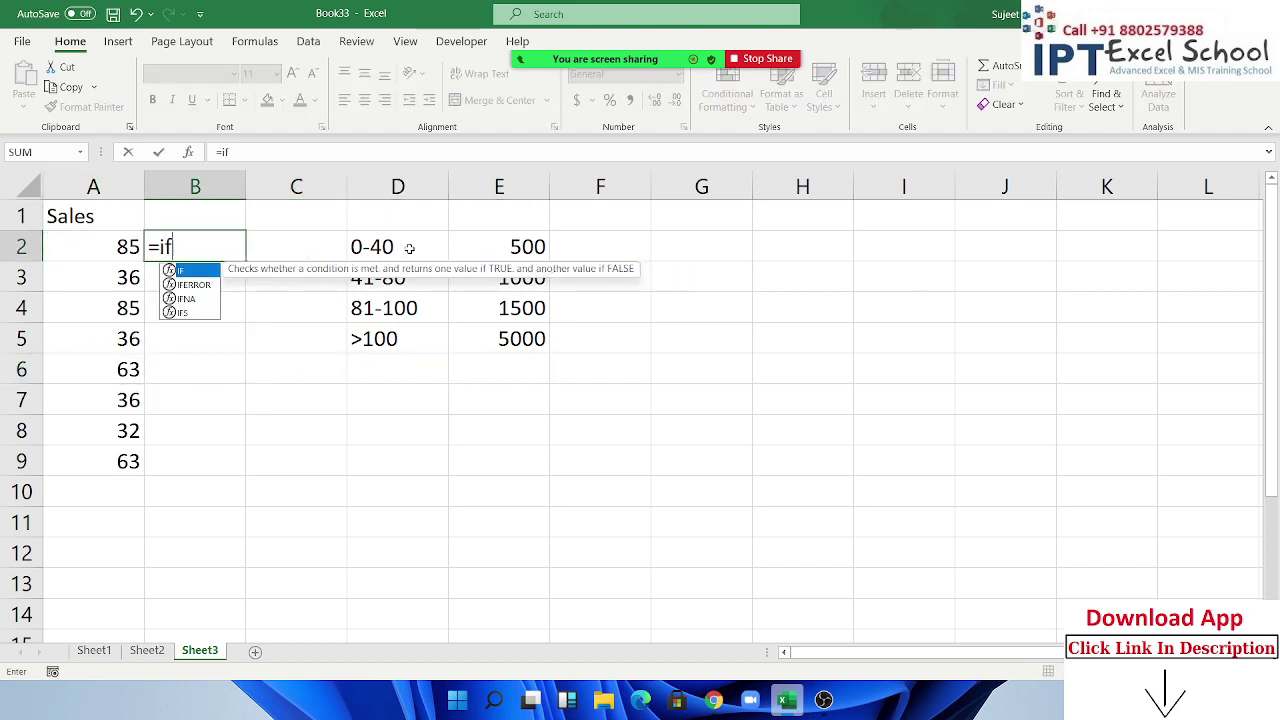
key(Tab)
key(Left)
text(>=)
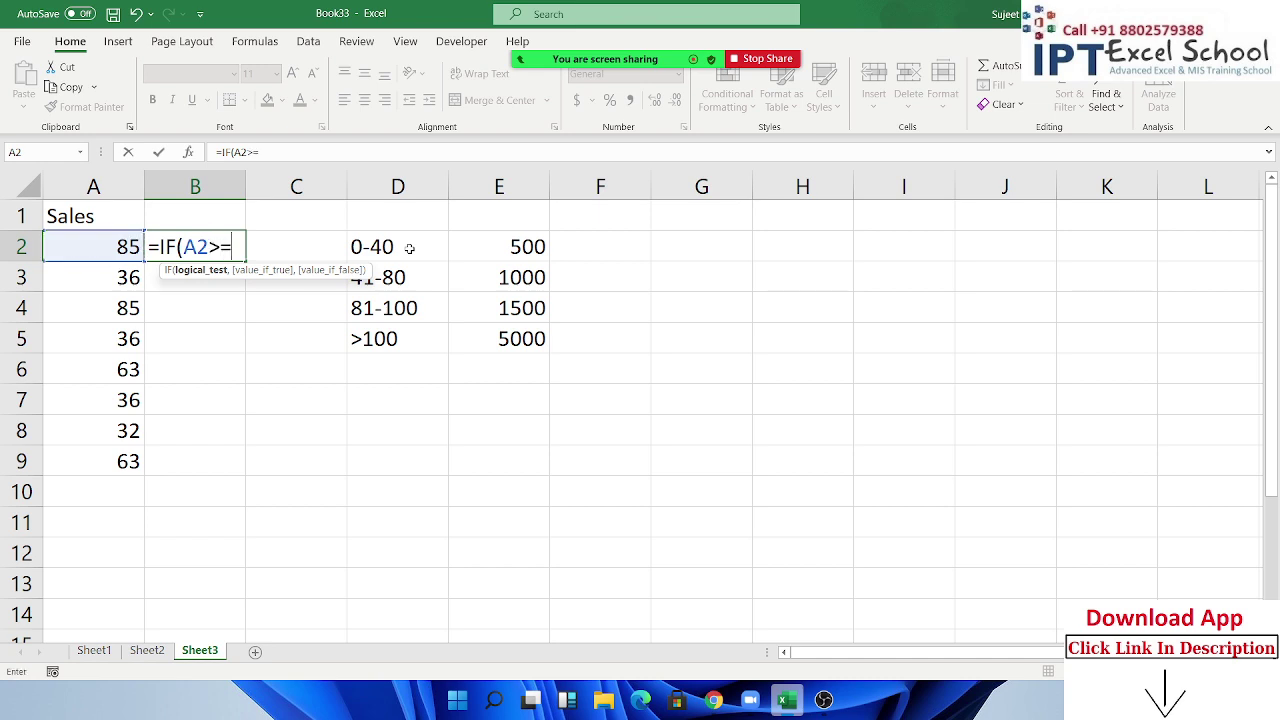
key(BackSpace)
key(BackSpace)
text(<)
text(=40)
text(,500)
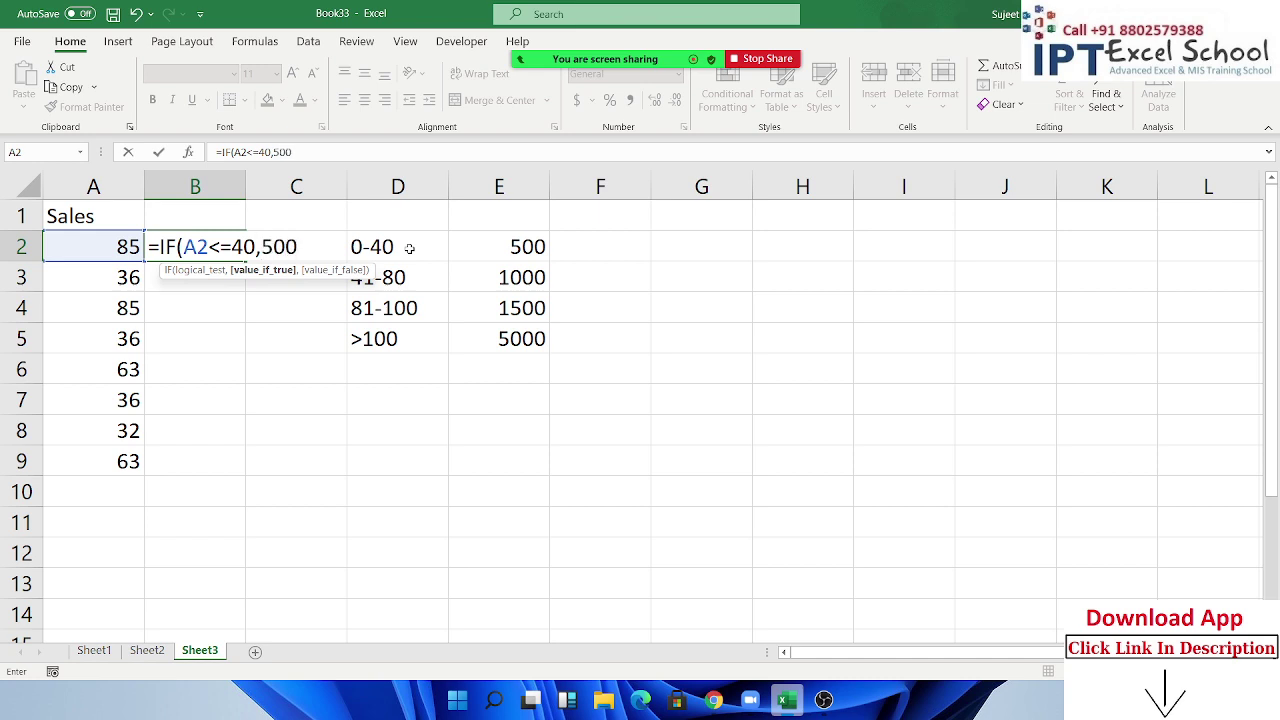
text(,if)
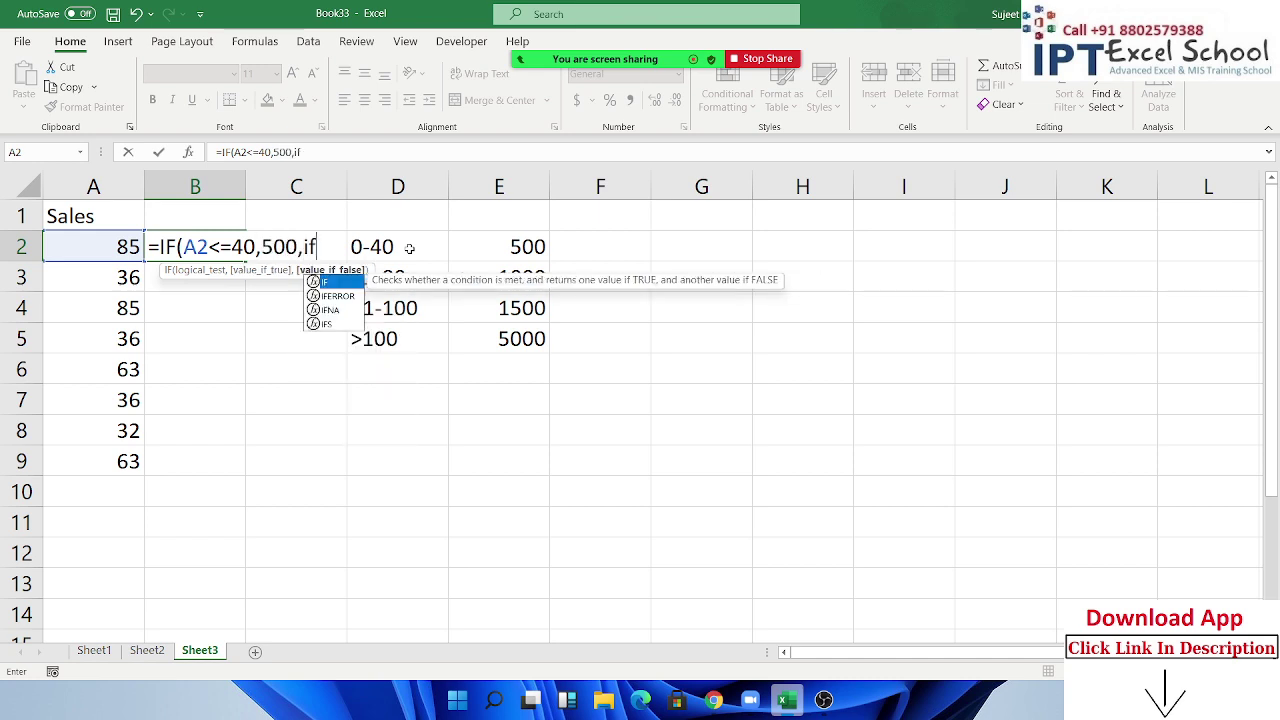
text(()
key(Left)
text(<)
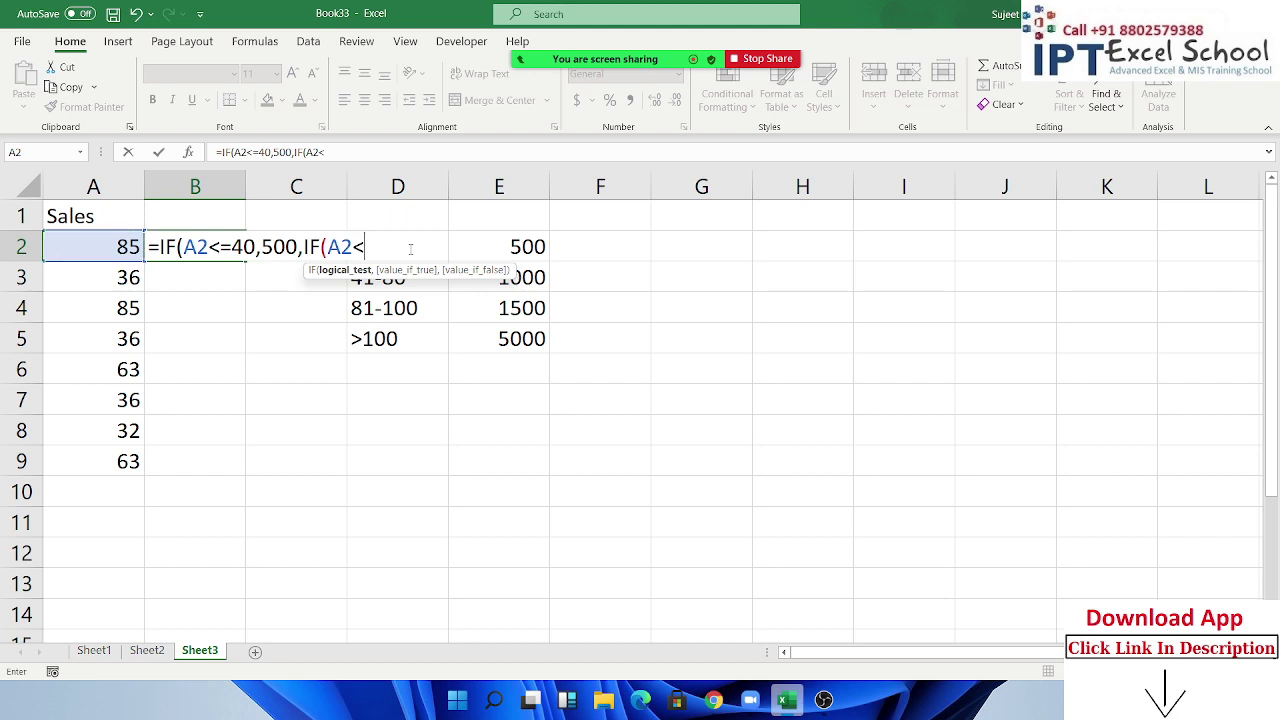
text(=8)
text(0,)
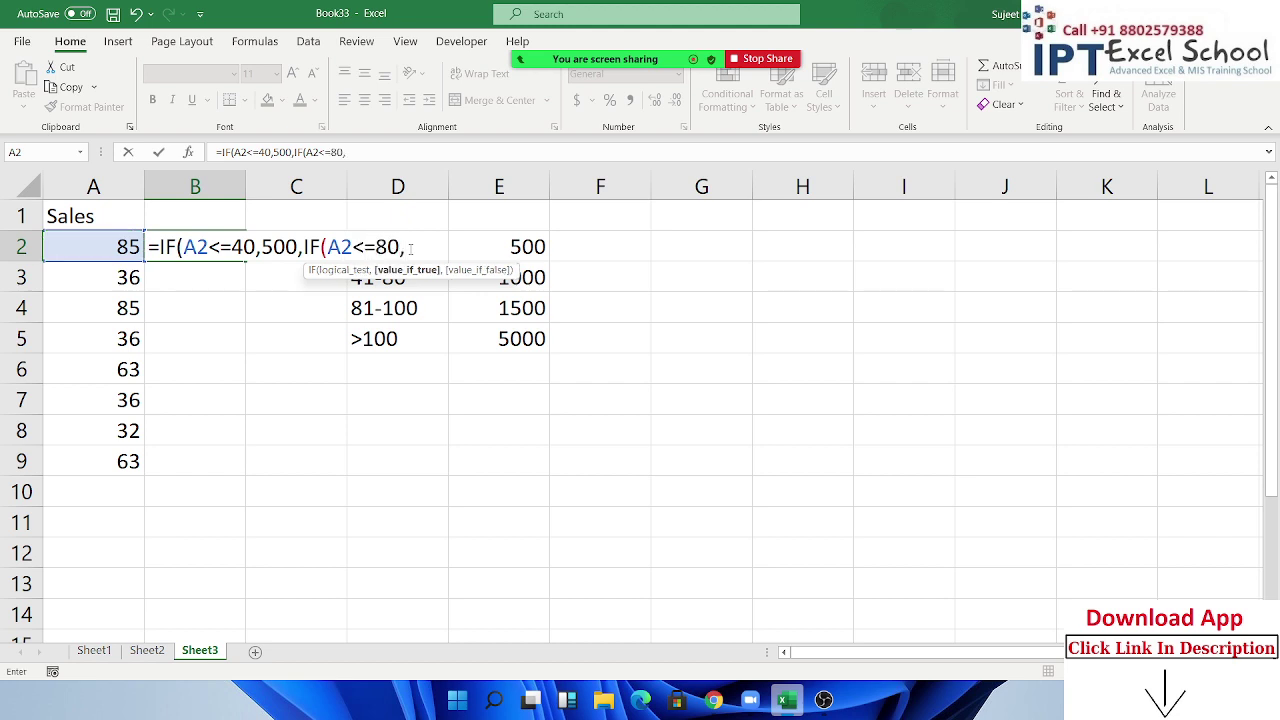
text(1000)
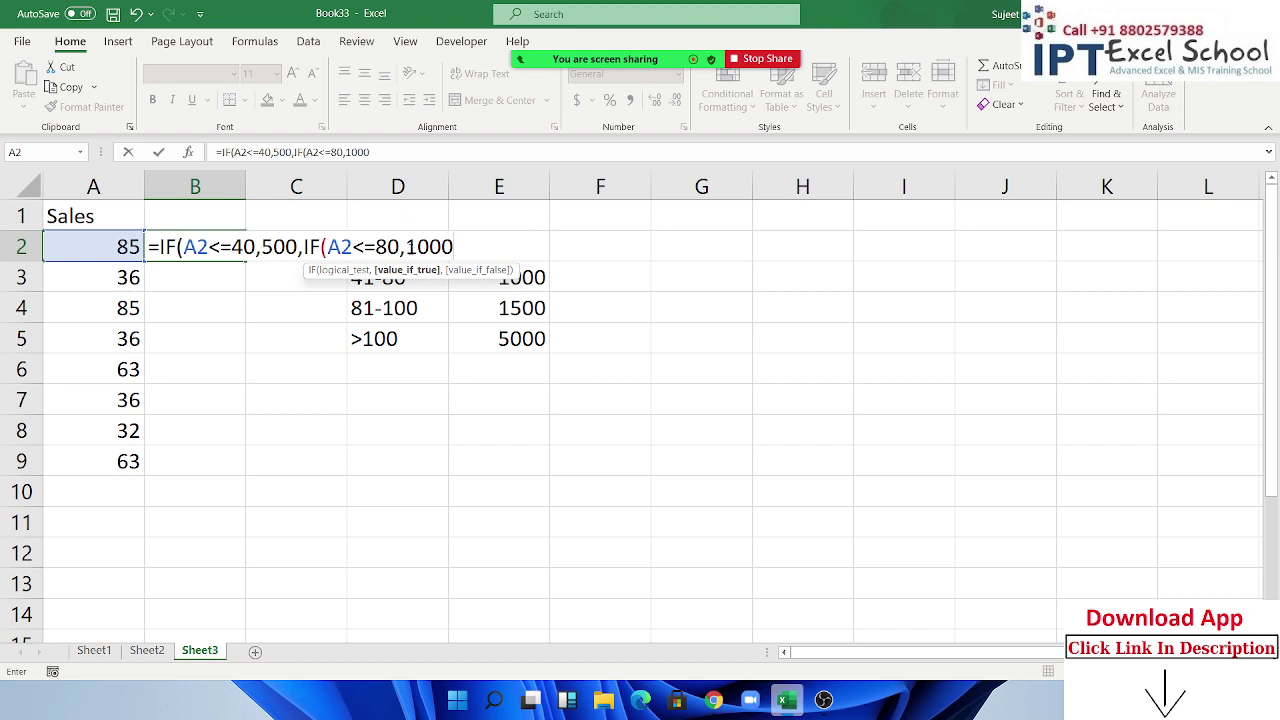
text(,IF()
click(93, 246)
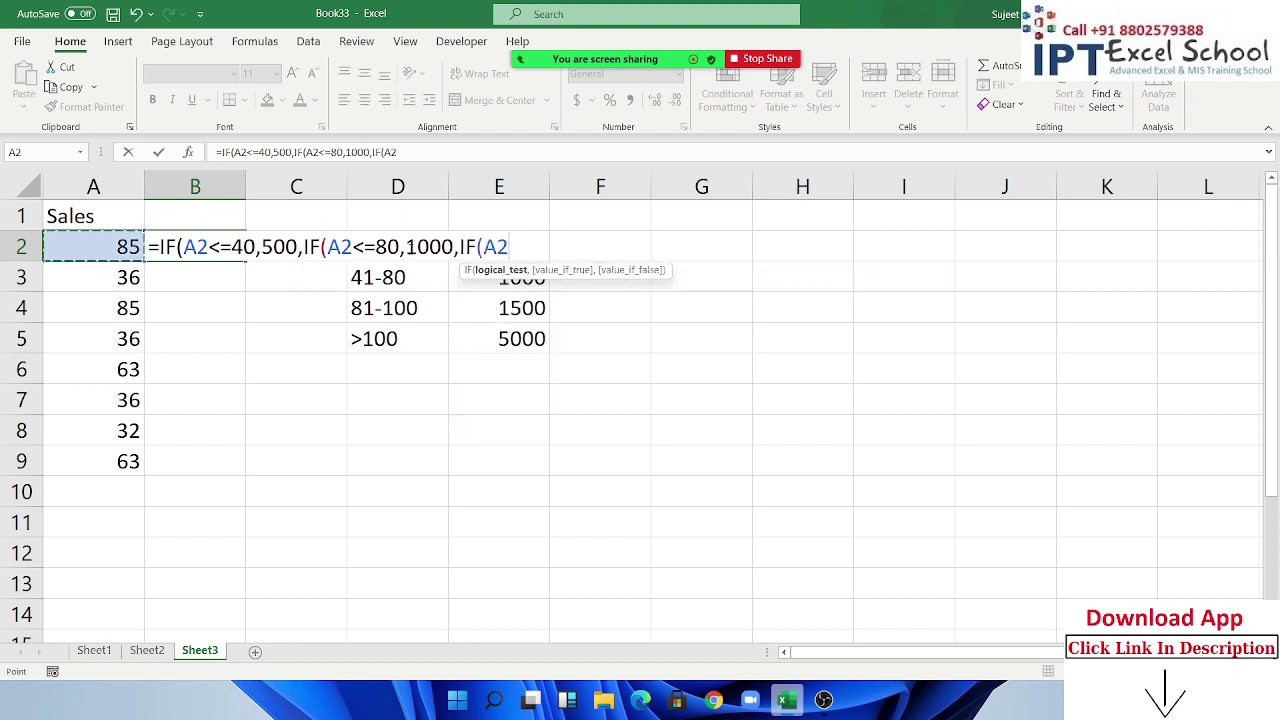
text(<=0)
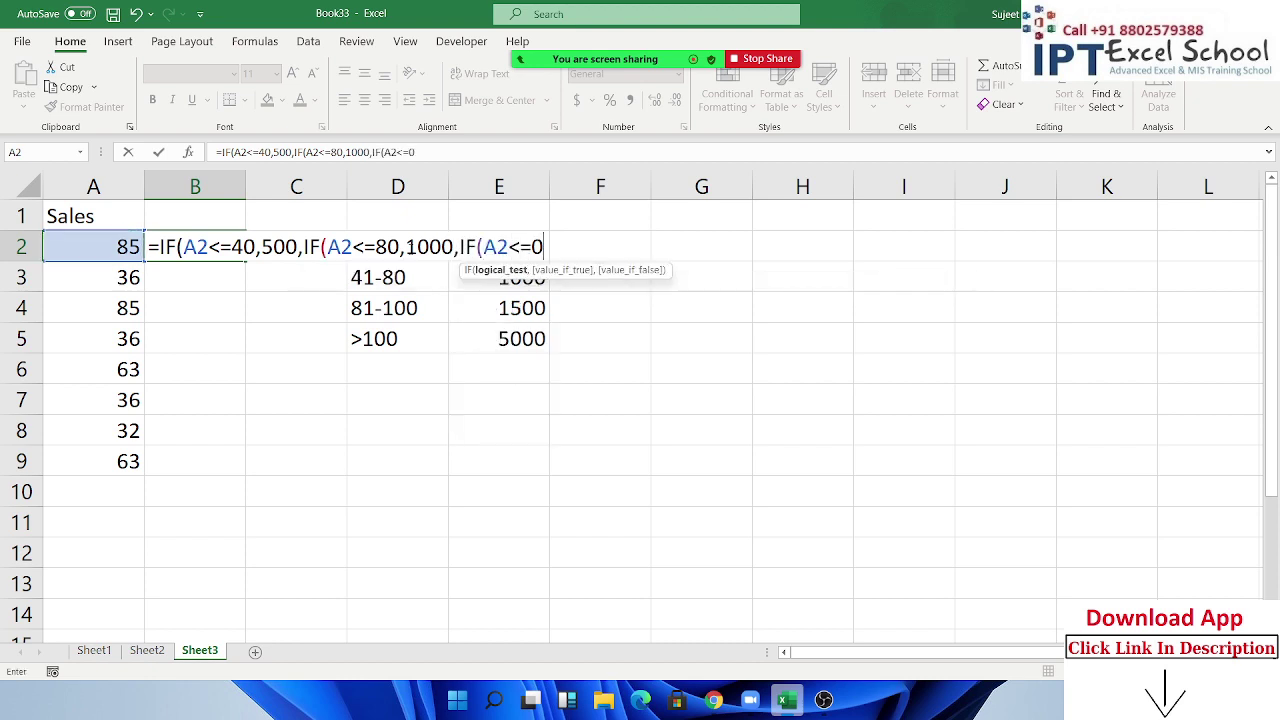
key(BackSpace)
text(100)
text(,)
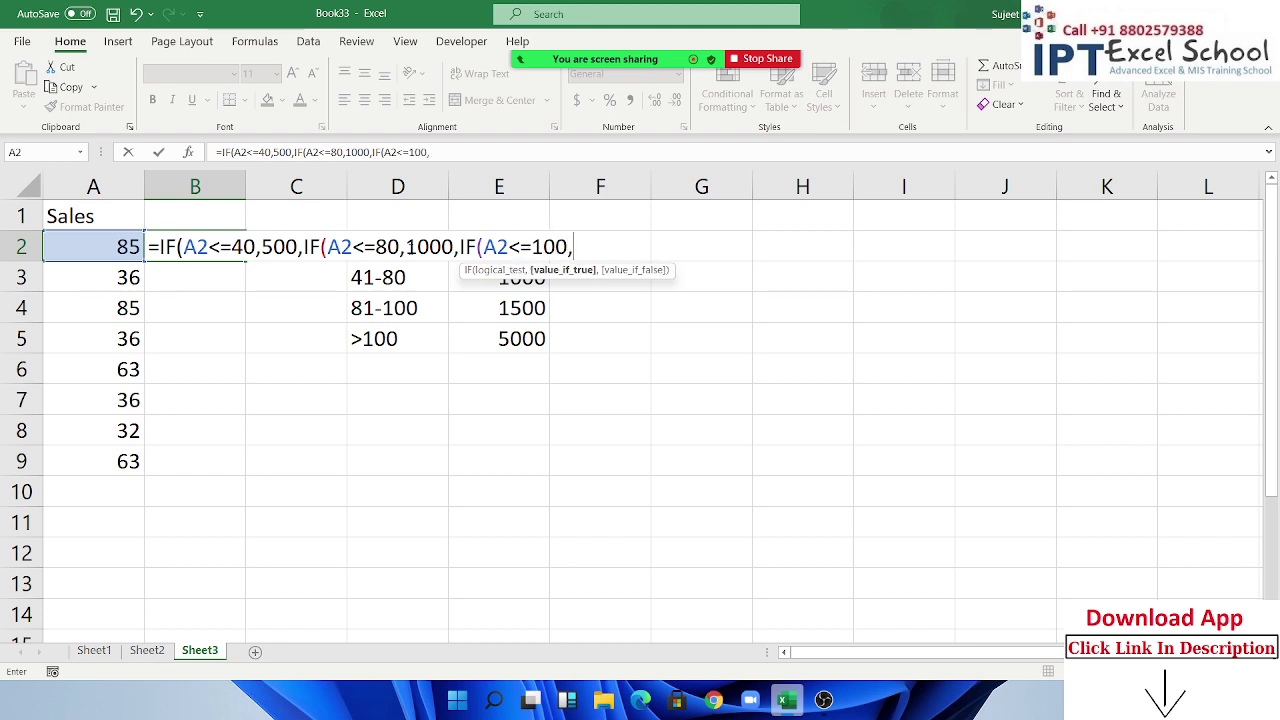
text(1500,)
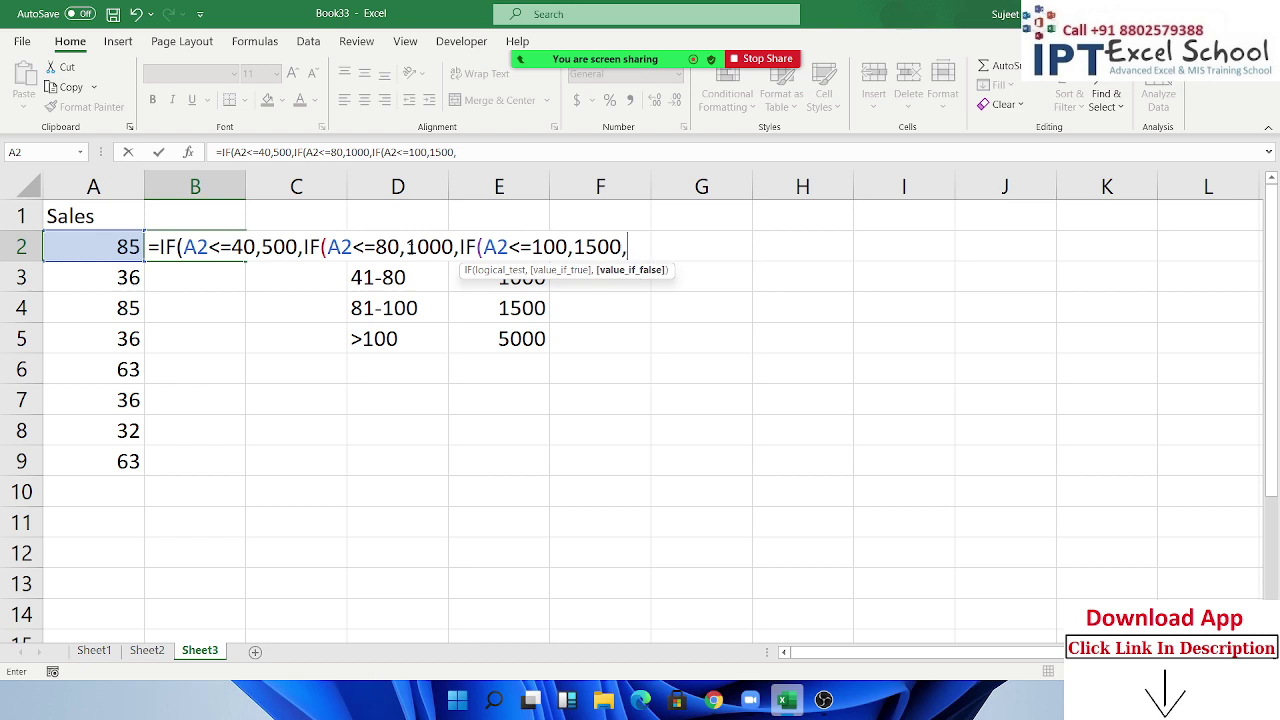
text(5000)
key(Return)
key(Return)
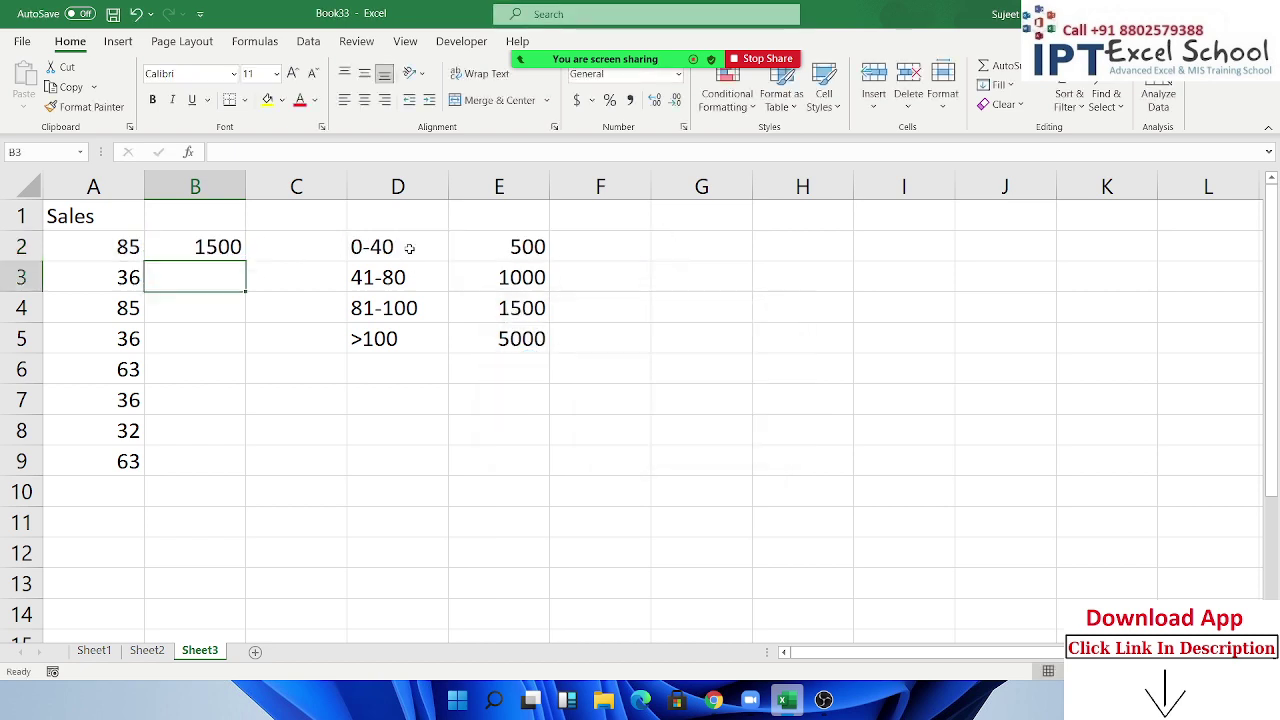
Accept Excel's closing-bracket correction and check the completed formula in B2.
key(Up)
key(F2)
key(shift+Left)
key(shift+Left)
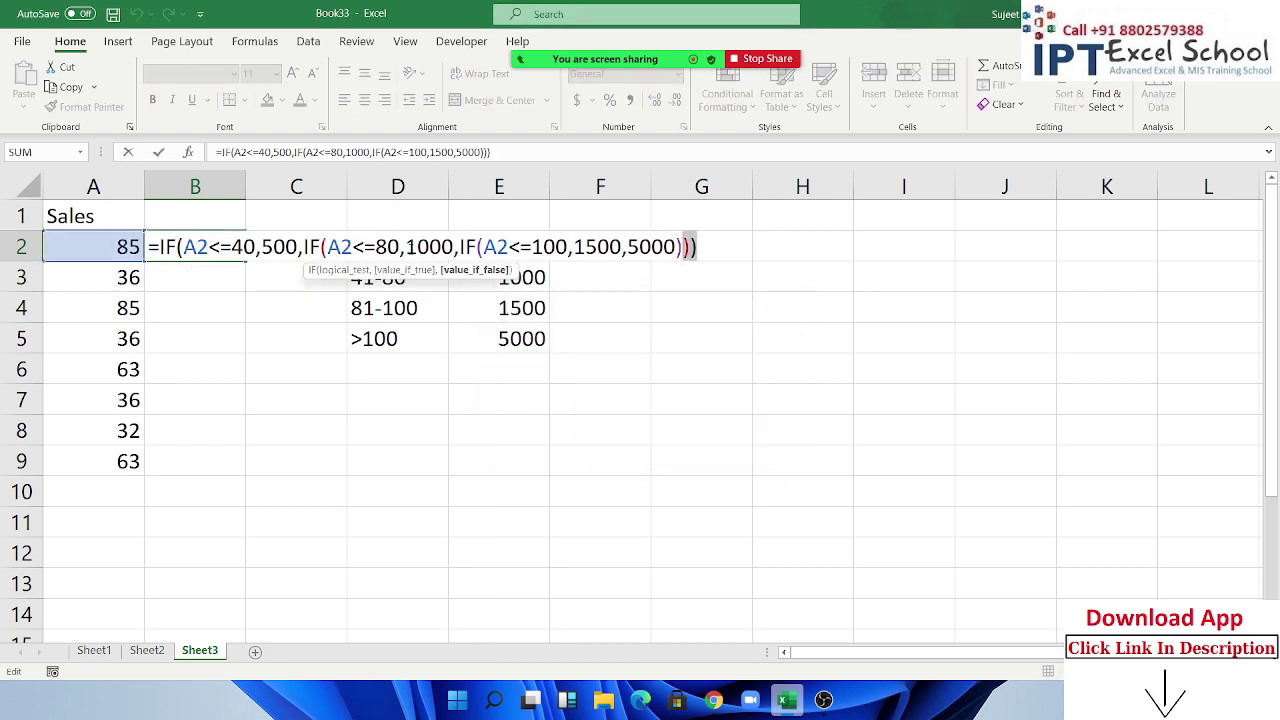
key(shift+Left)
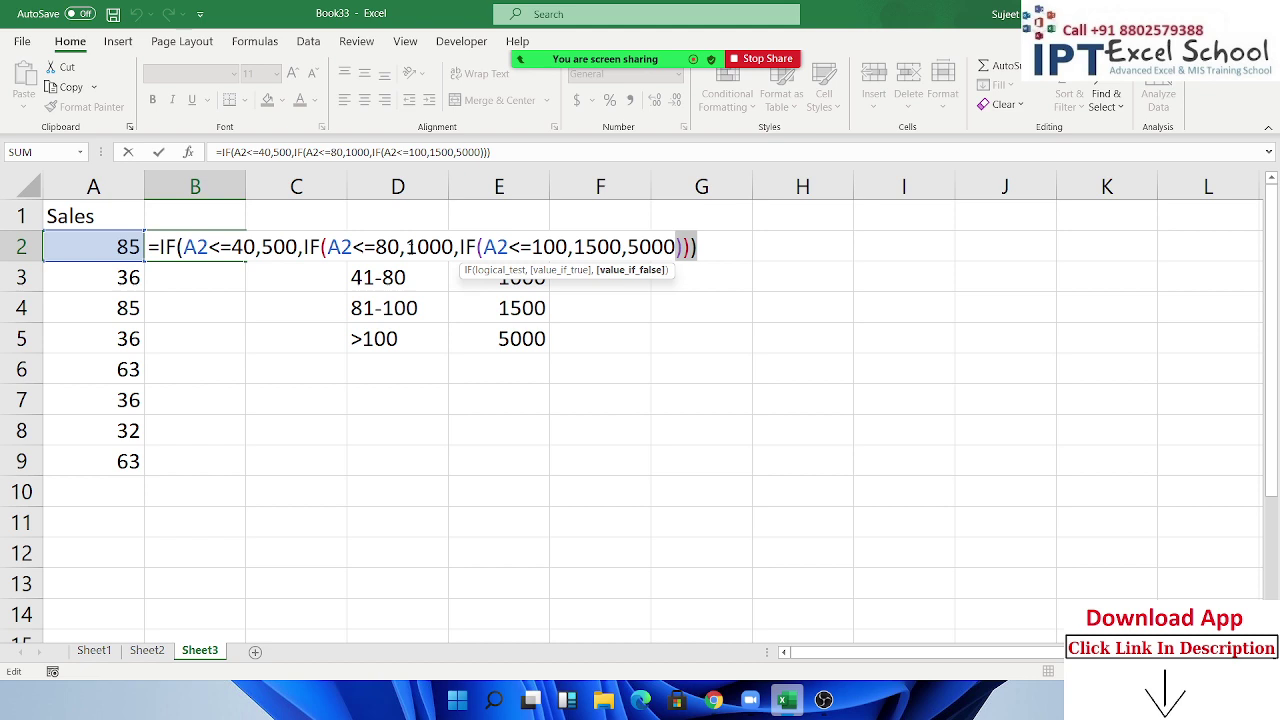
key(Escape)
key(Down)
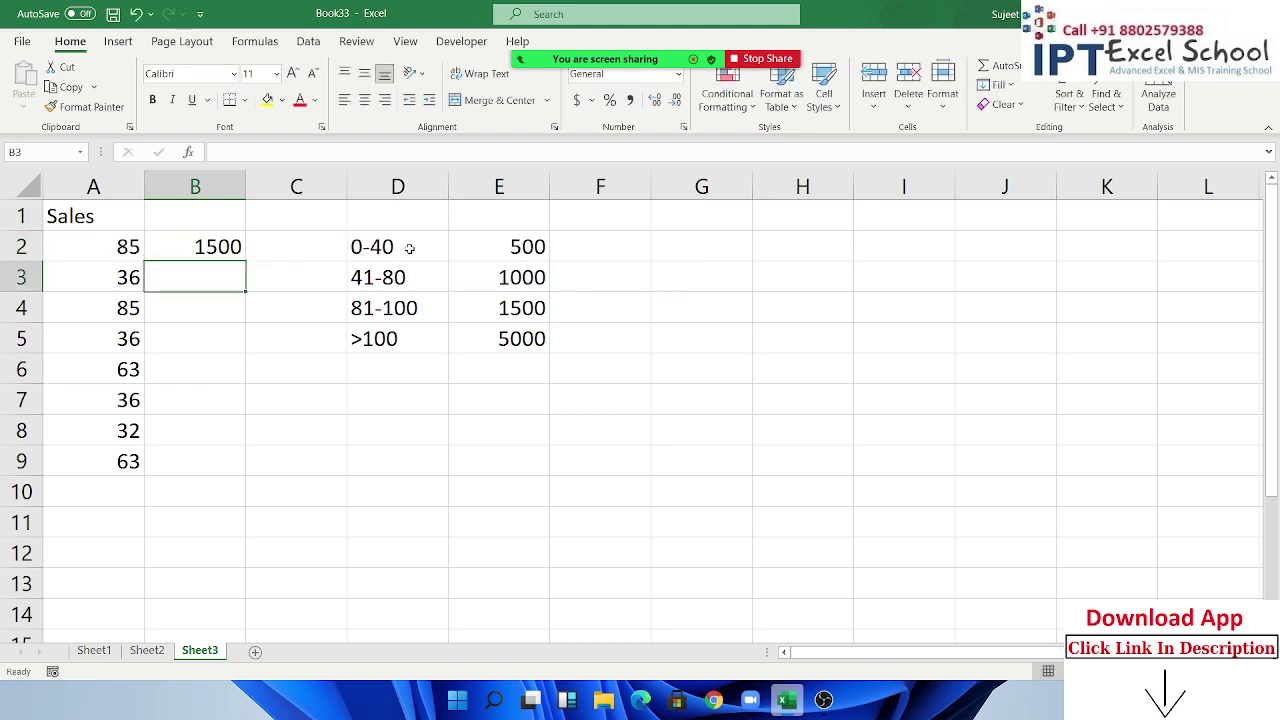
Start =IFS in B3 with the conditions A3<=40 → 500 and A3<=80 → 1000.
text(=)
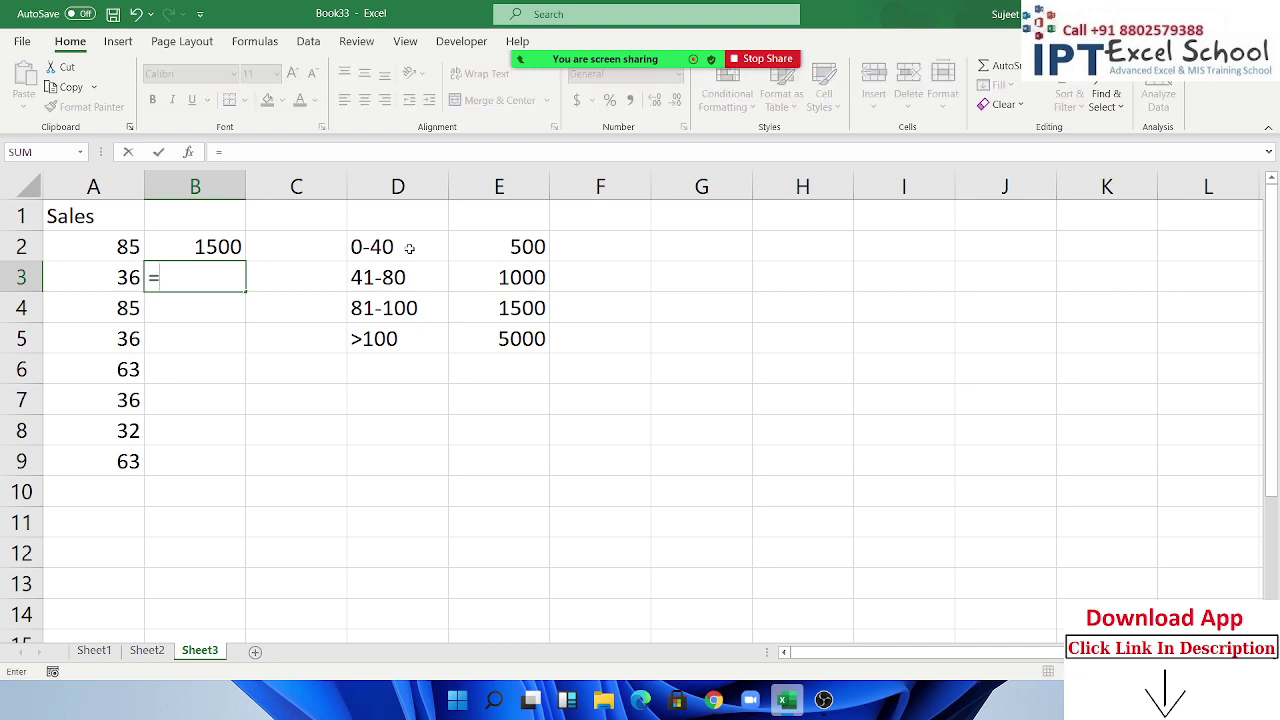
text(if)
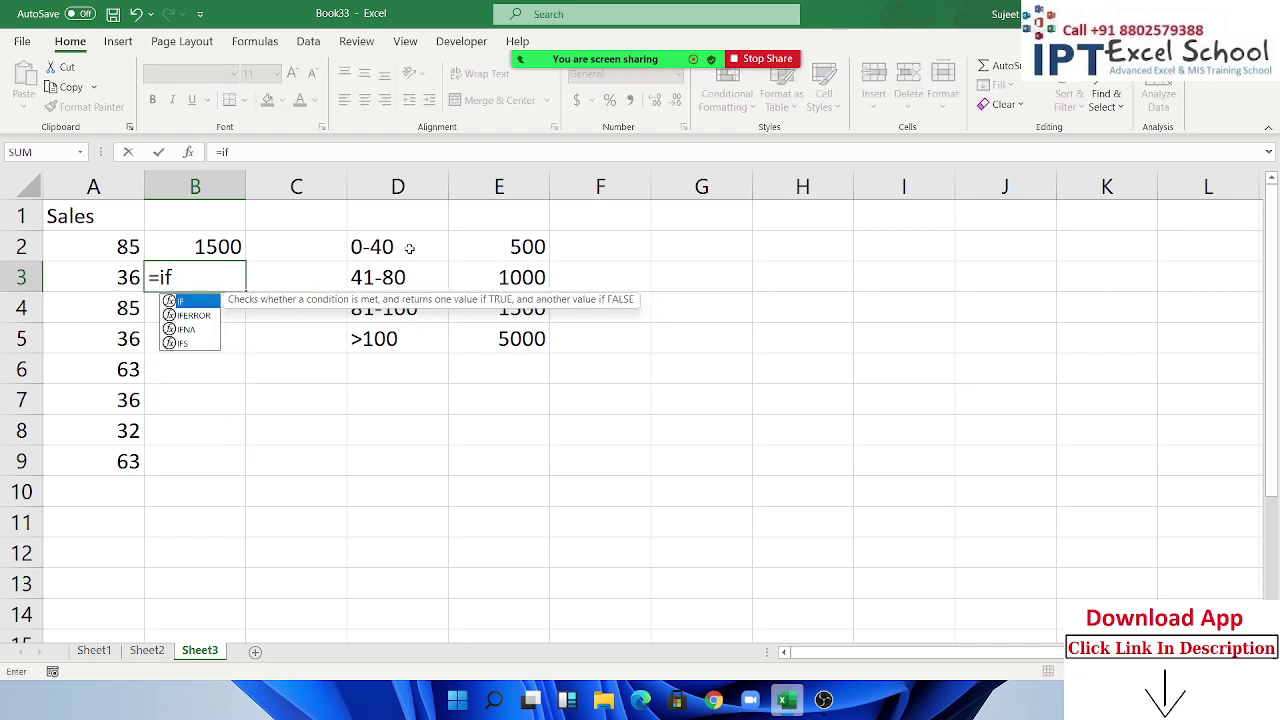
text(s)
key(Tab)
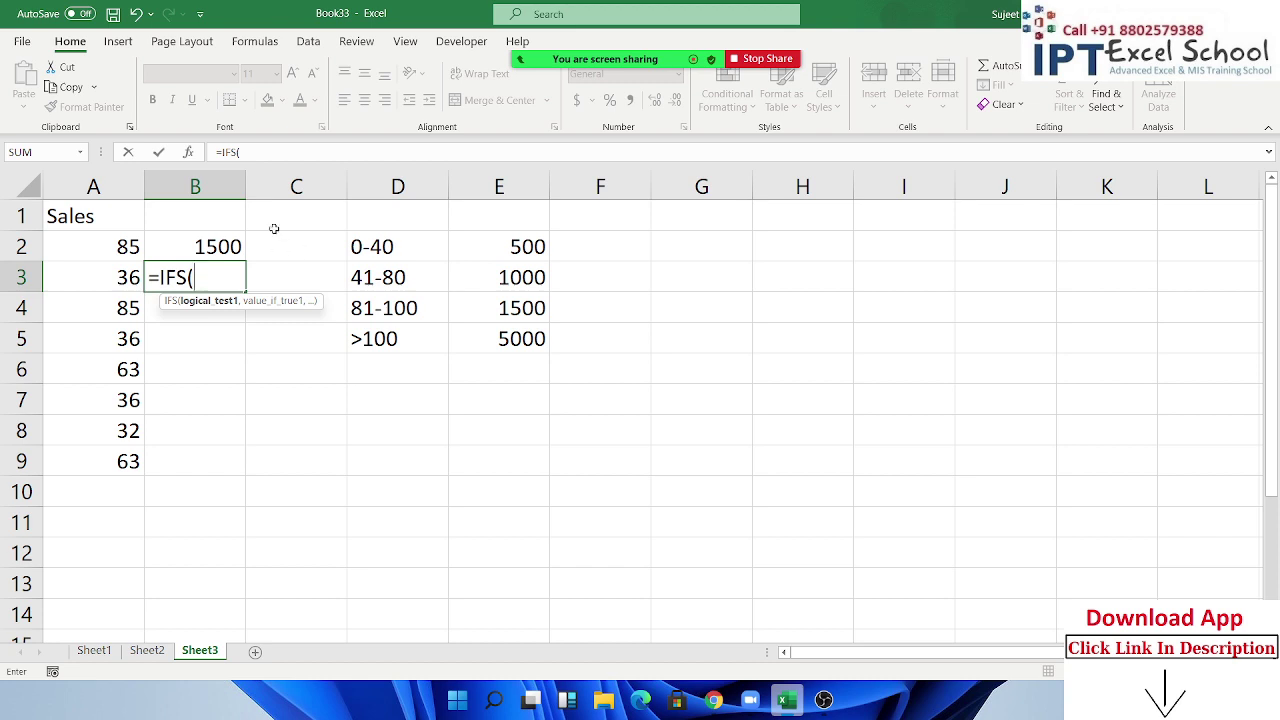
click(101, 272)
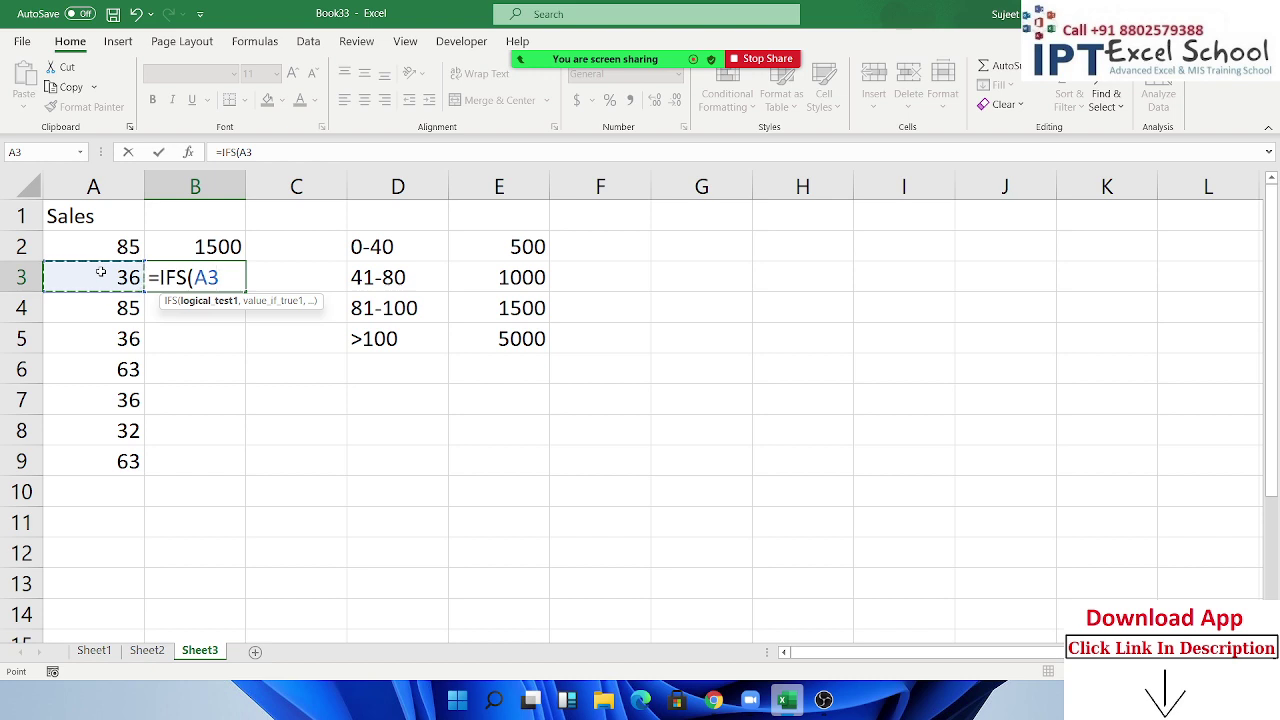
text(<)
key(BackSpace)
text(<=40)
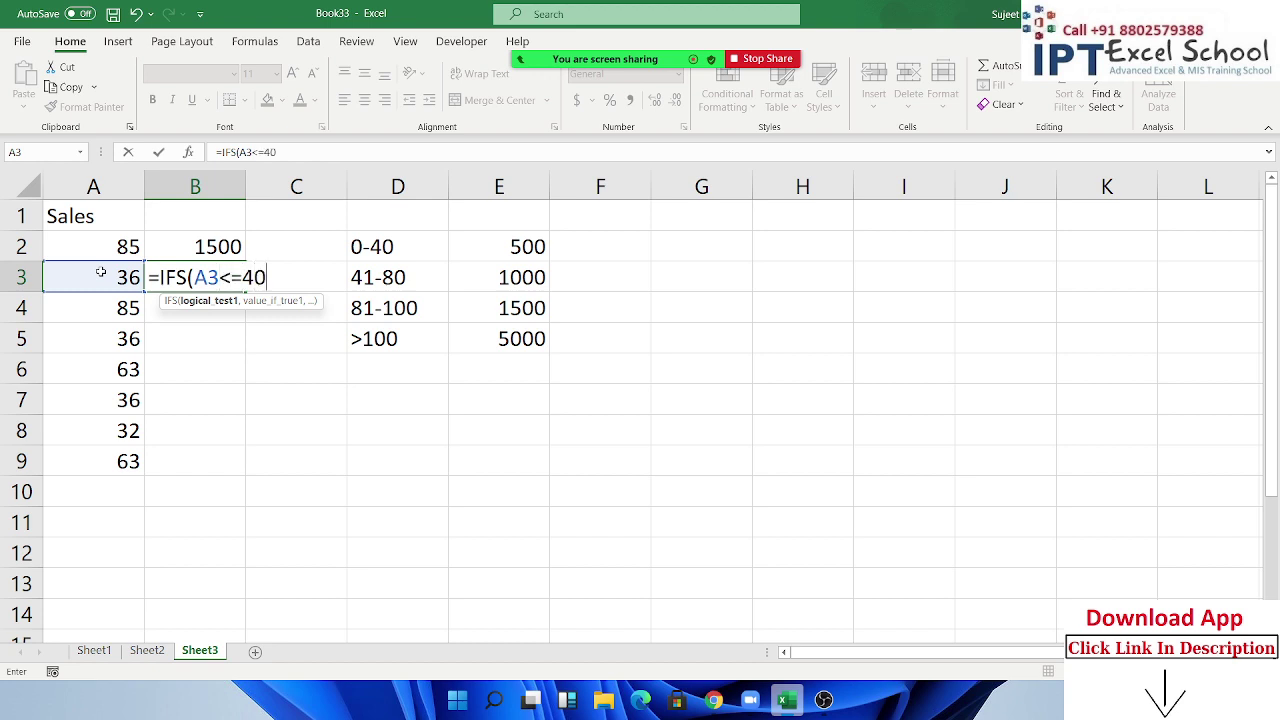
text(,500)
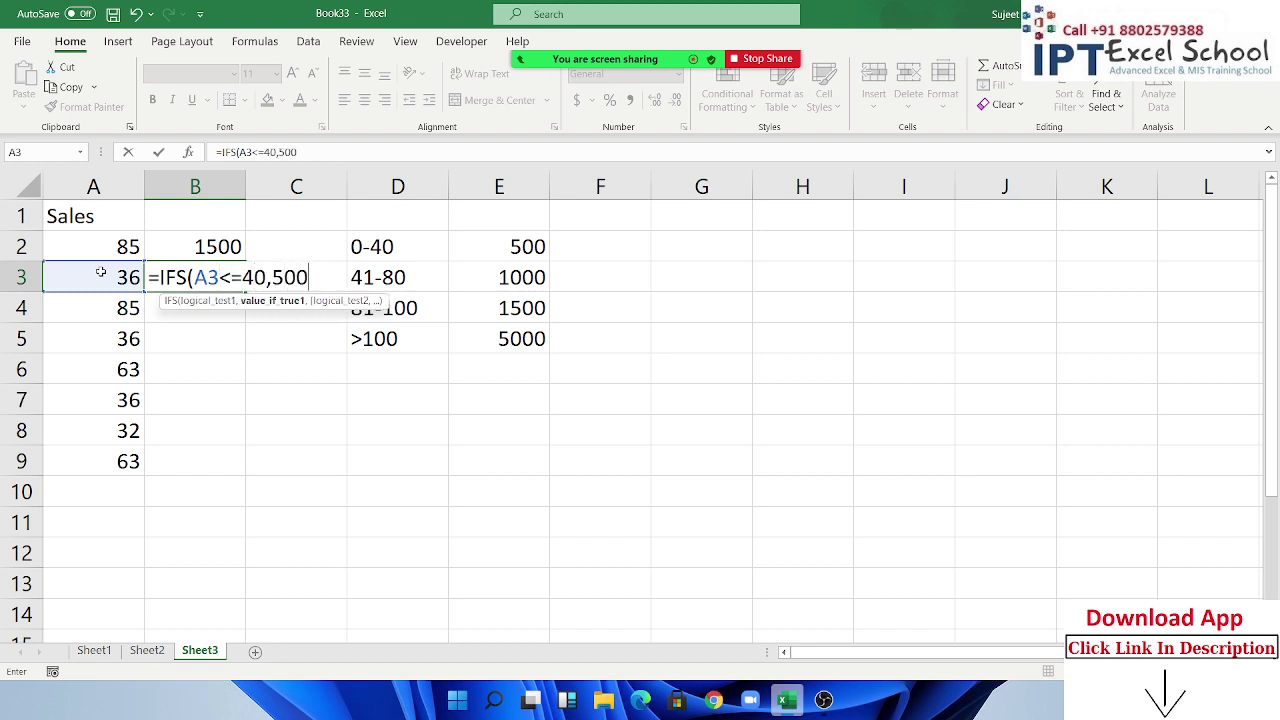
text(,)
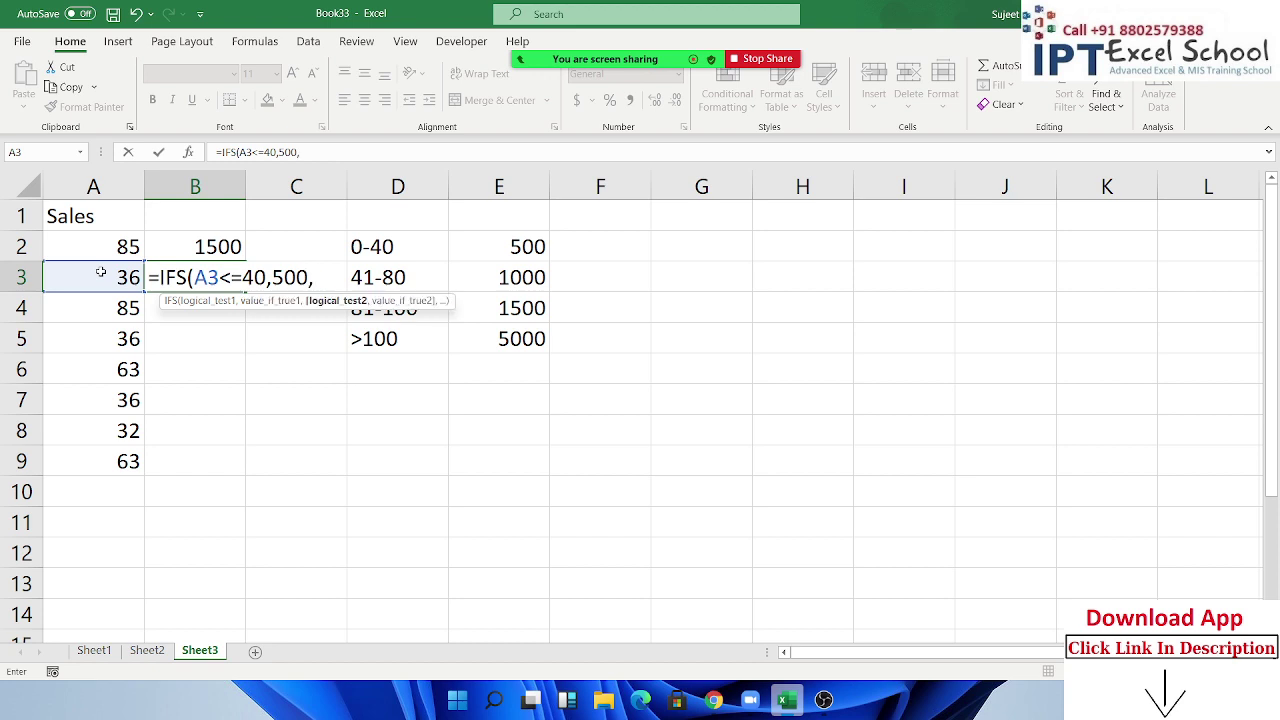
click(101, 272)
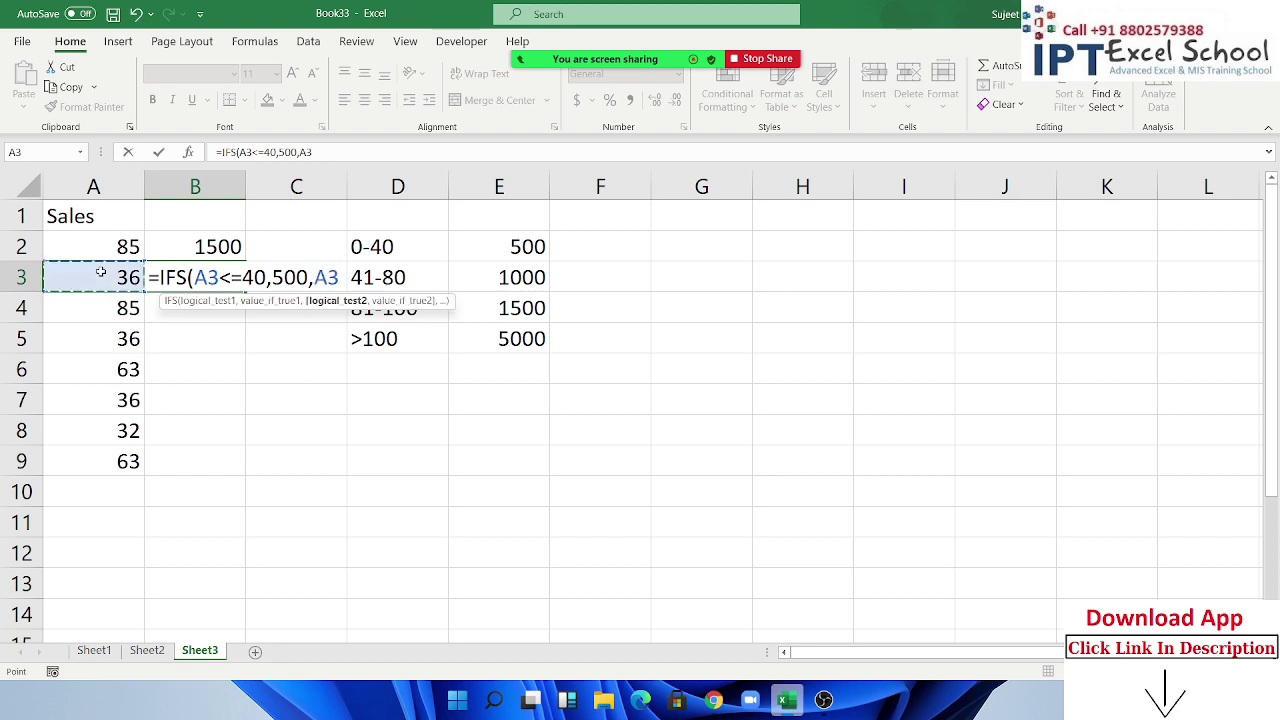
text(<=)
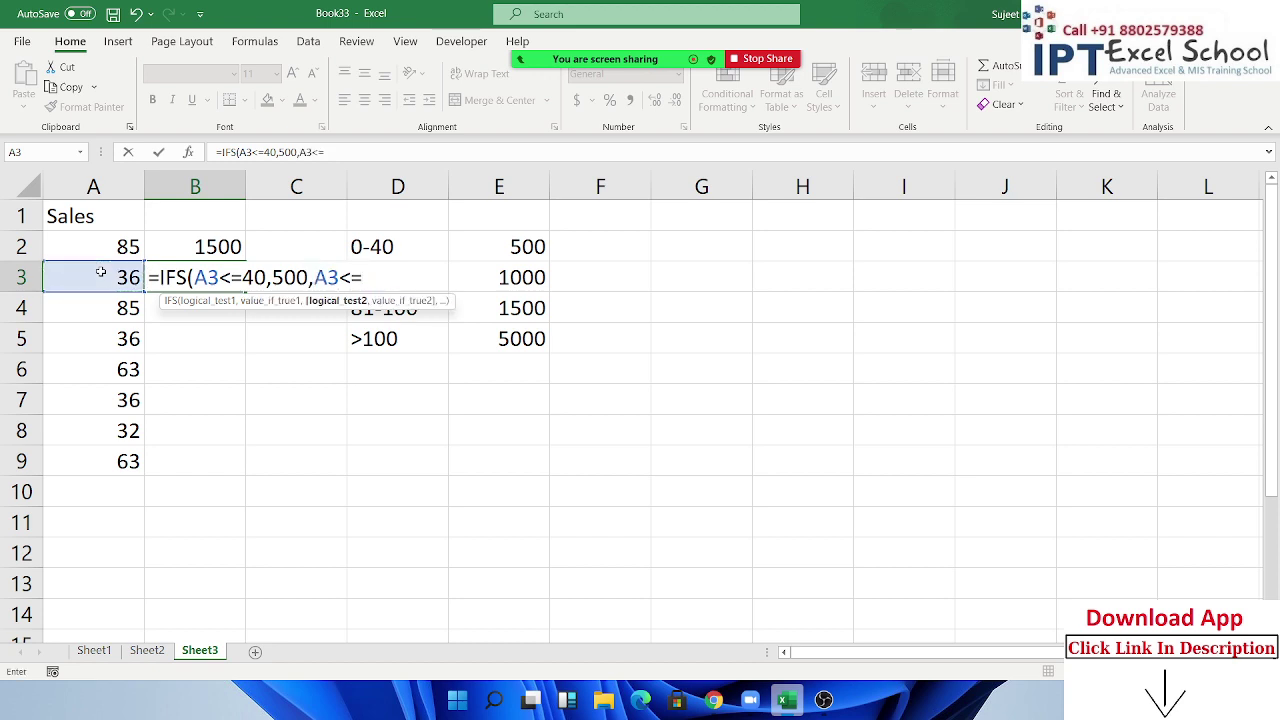
text(80)
text(,1000)
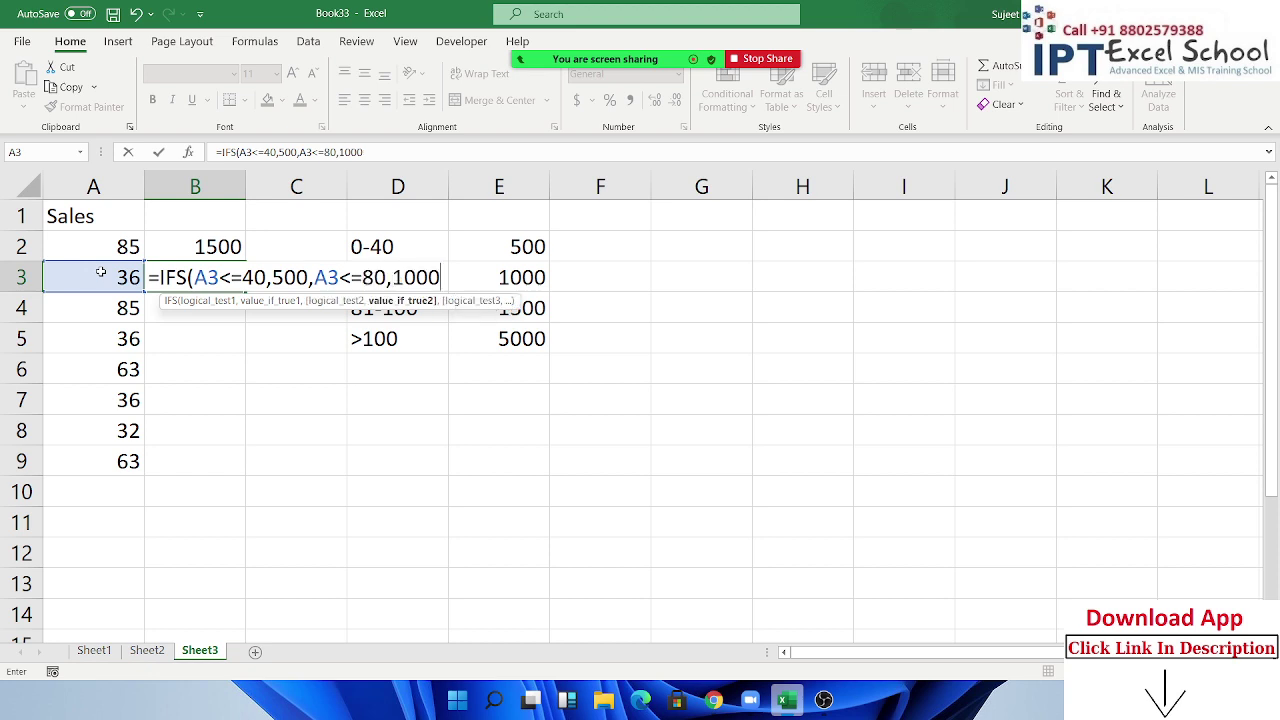
text(.,)
key(BackSpace)
key(BackSpace)
text(,)
Add A3<=100 → 1500 and A3>100 → 500 to the IFS, then commit it.
click(101, 271)
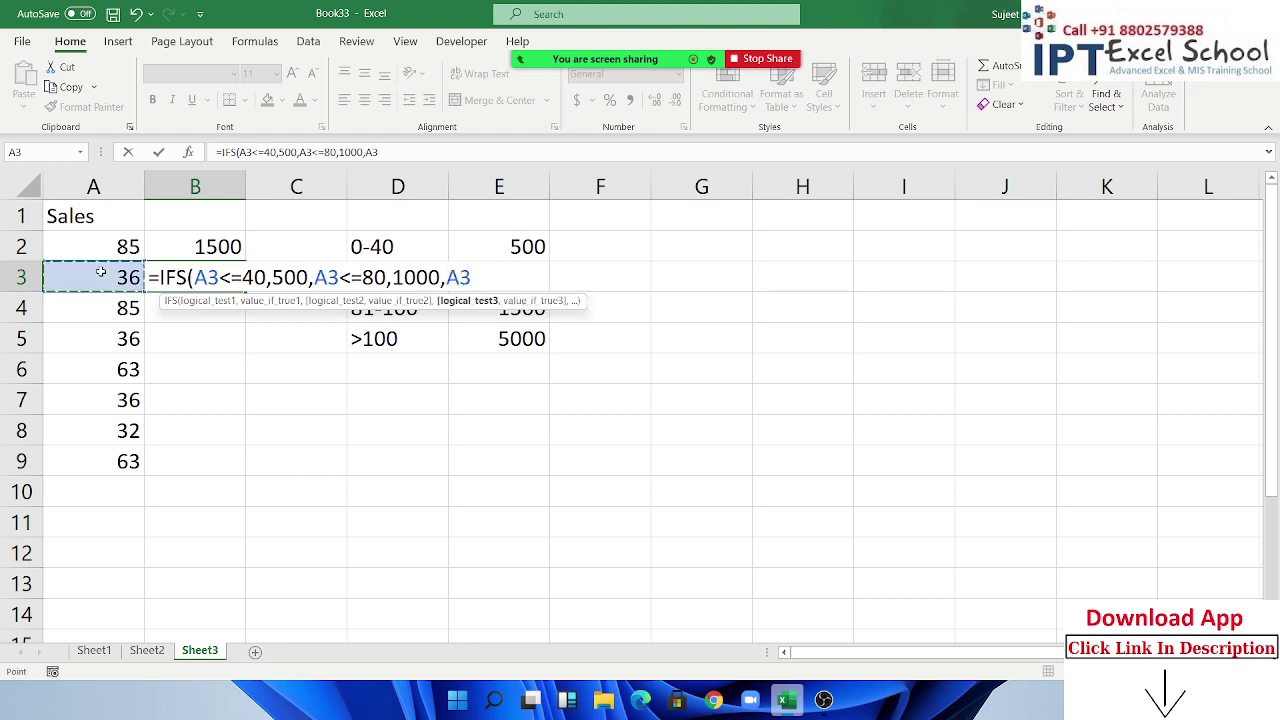
text(<=)
text(100)
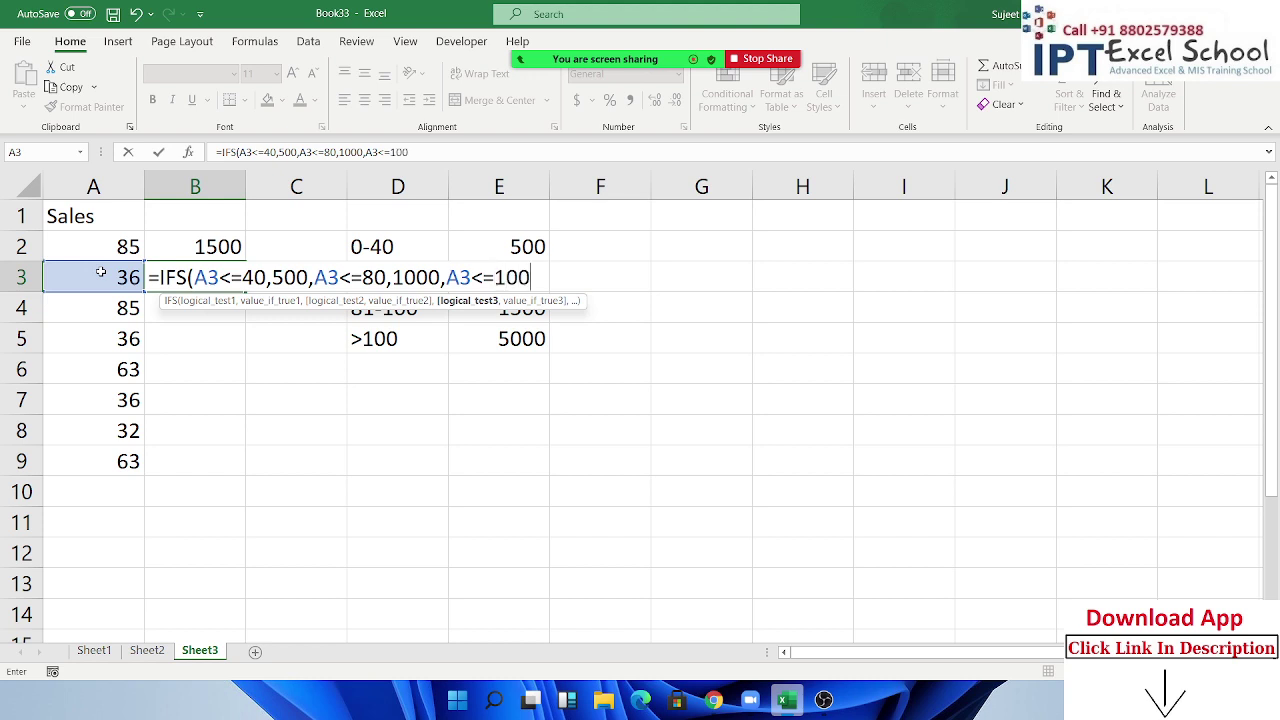
text(,1)
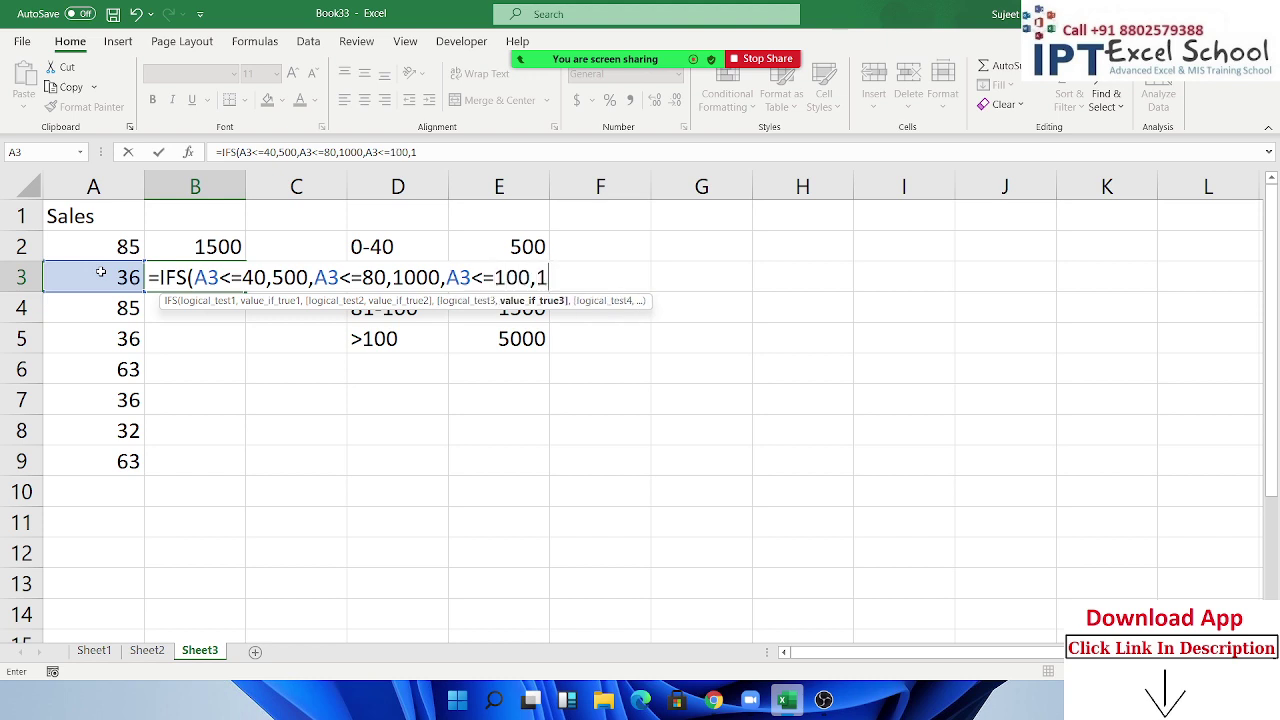
text(500,)
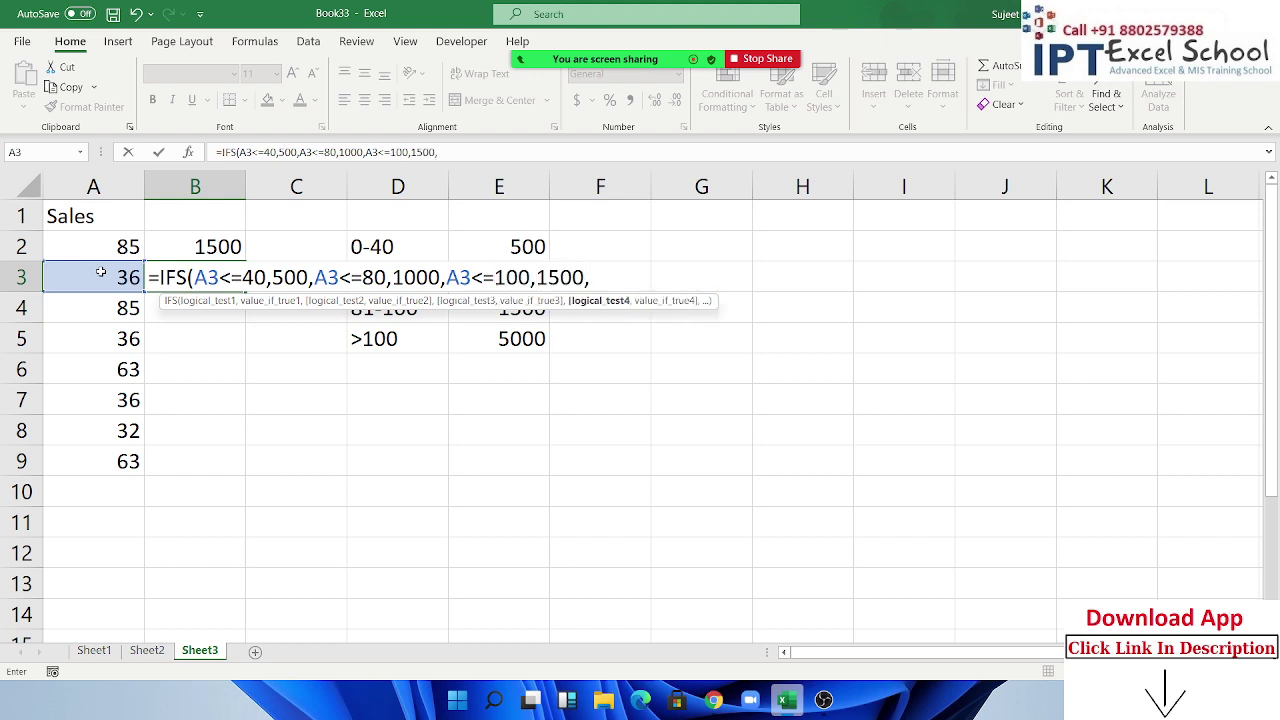
text(5)
text(0)
key(BackSpace)
key(BackSpace)
click(101, 272)
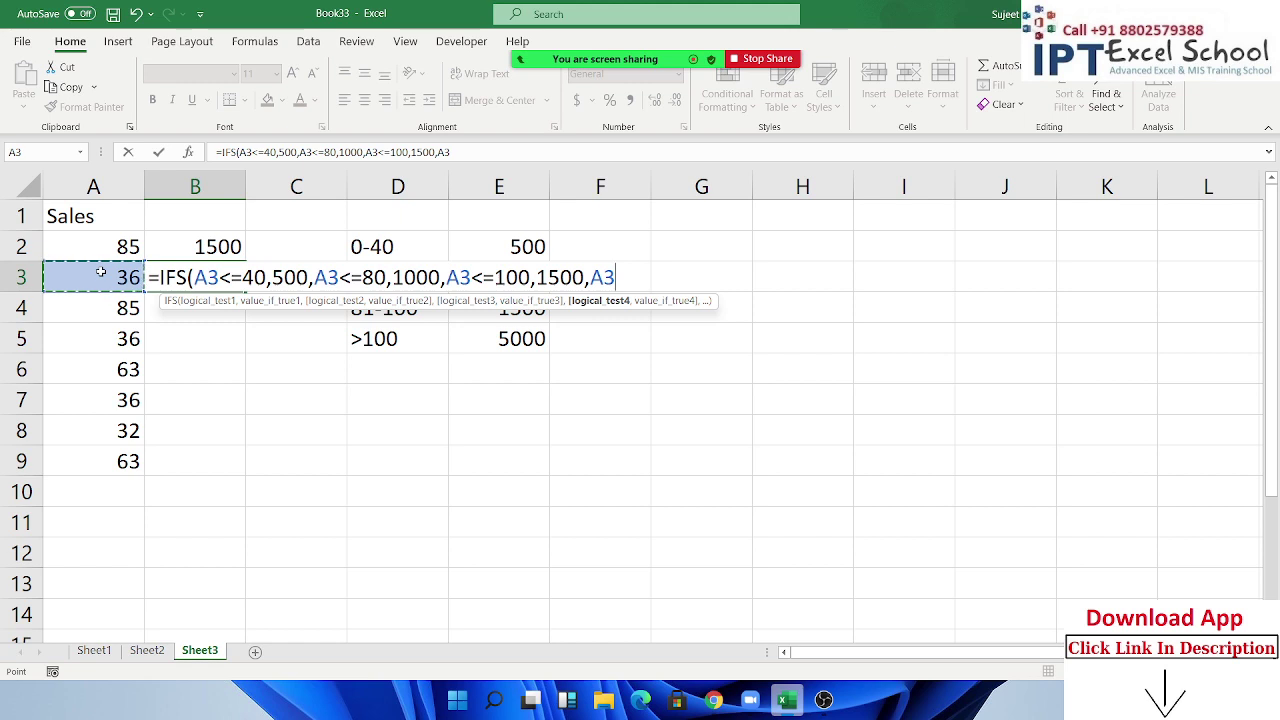
text(>10)
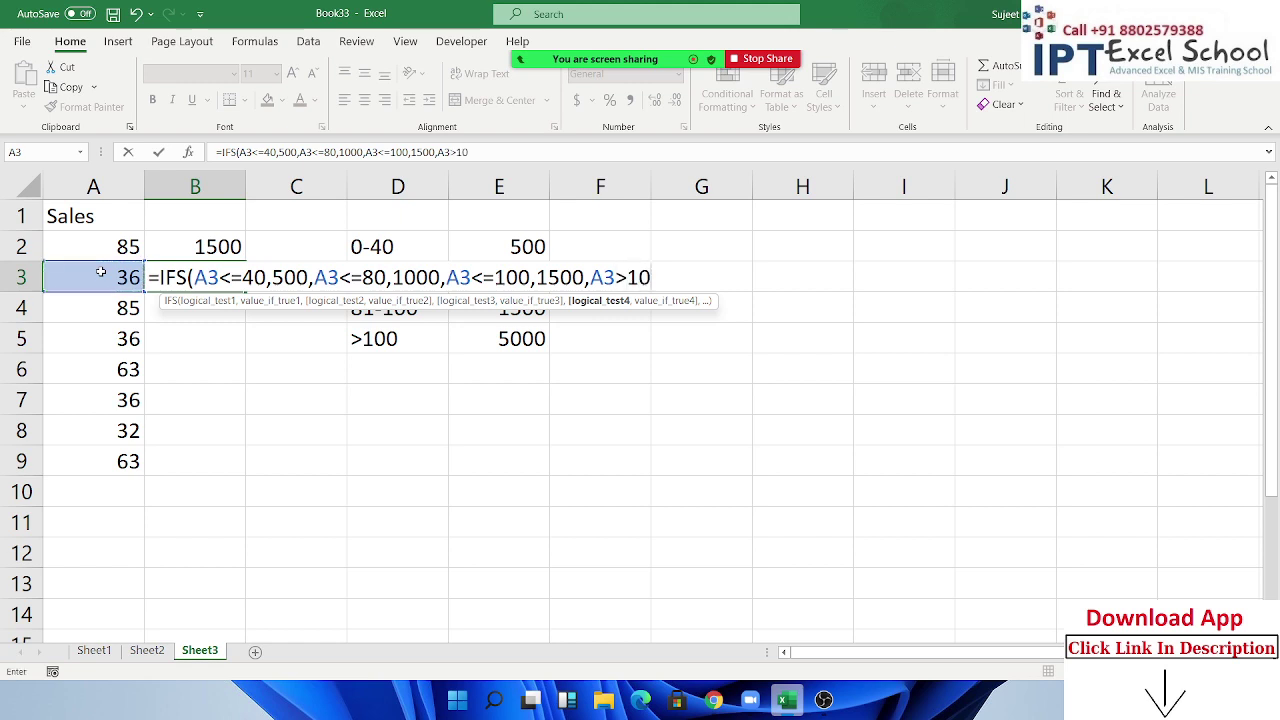
text(0,50)
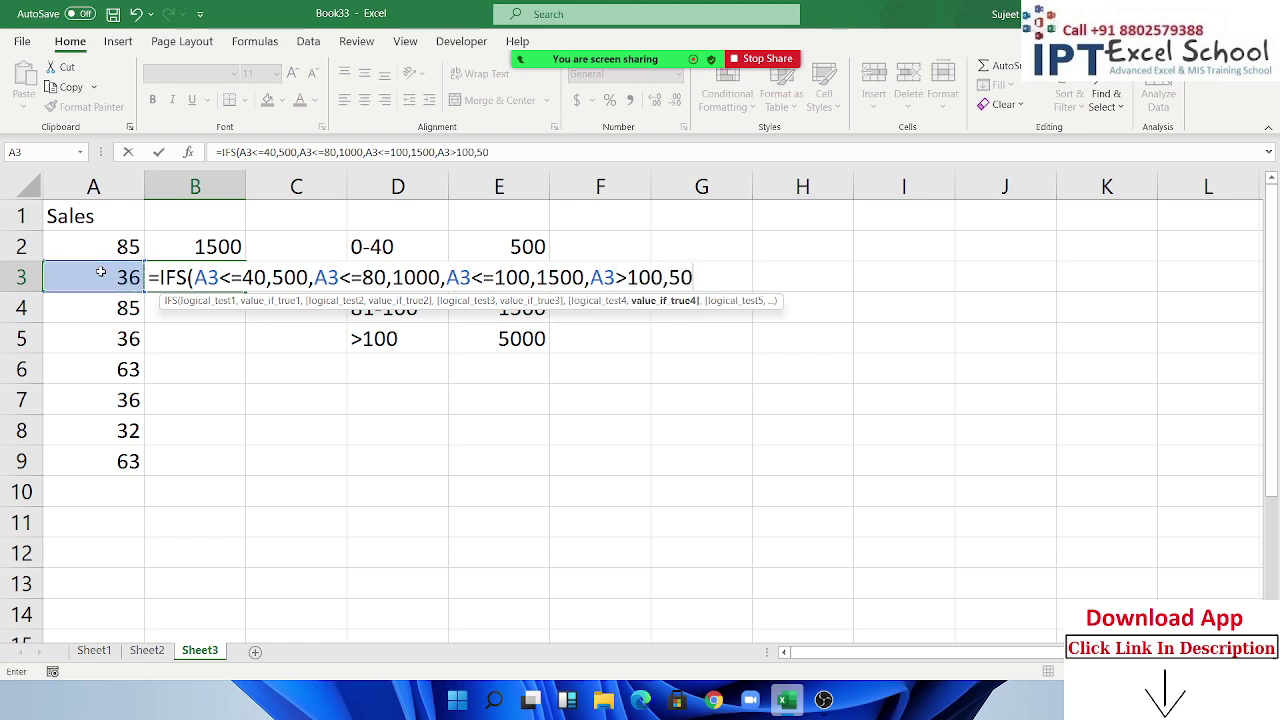
text(0)
key(Return)
key(Up)
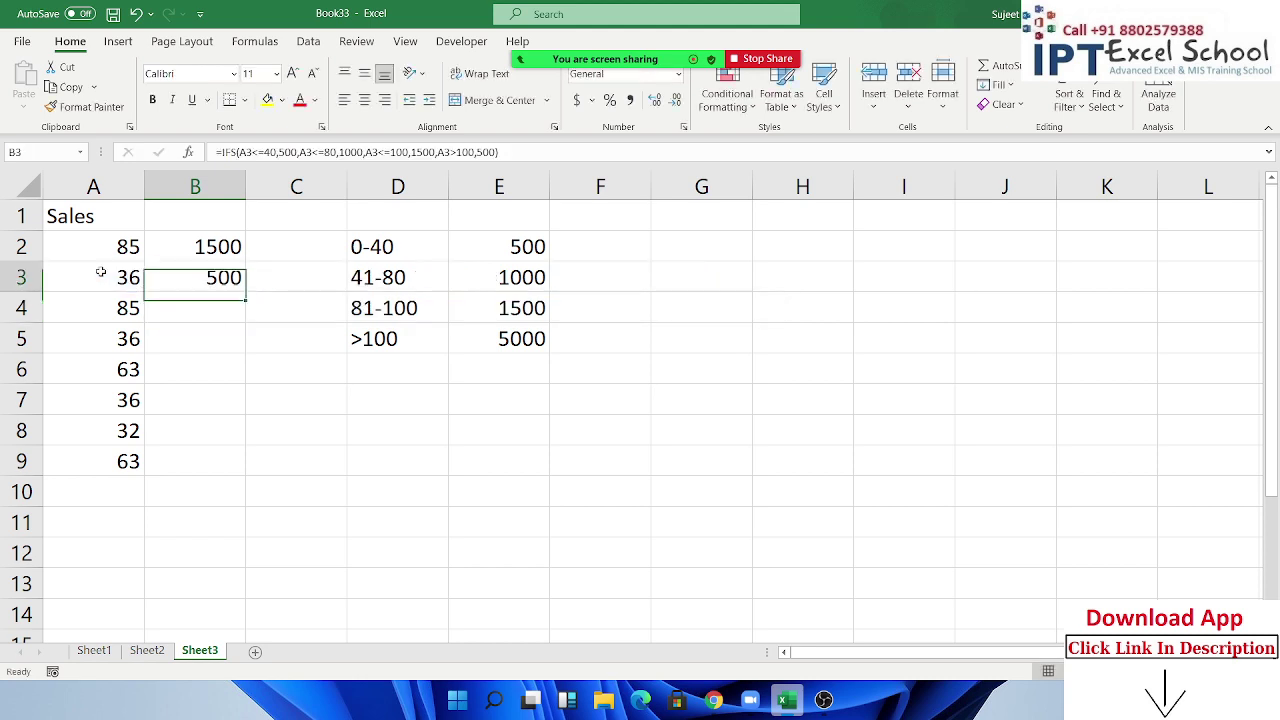
Copy B3's IFS formula down column B to row 9.
double_click(235, 285)
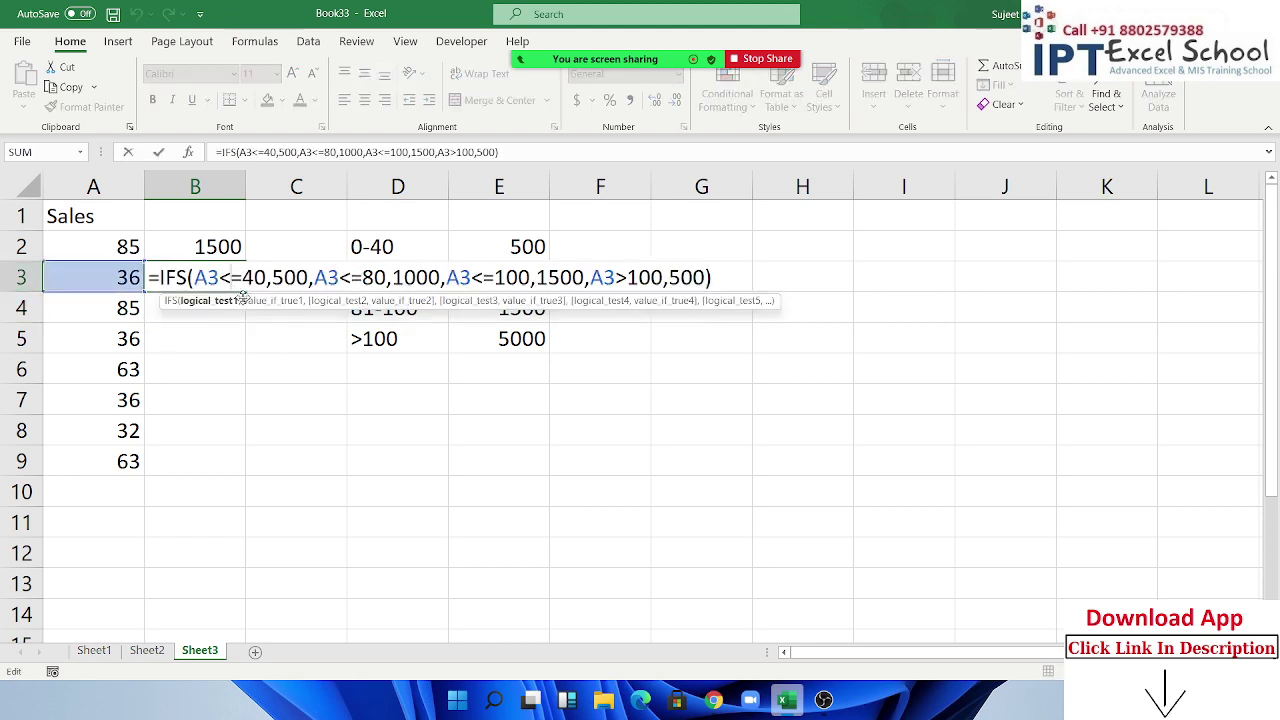
key(Escape)
double_click(244, 292)
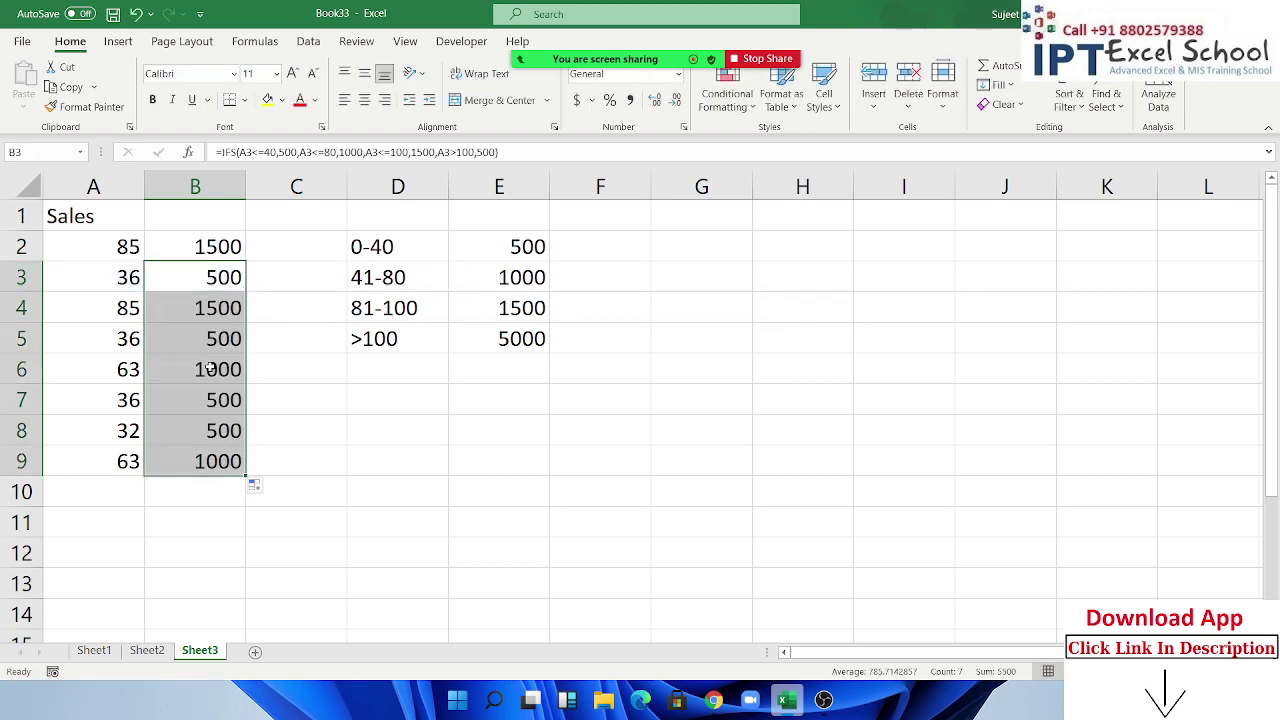
click(688, 237)
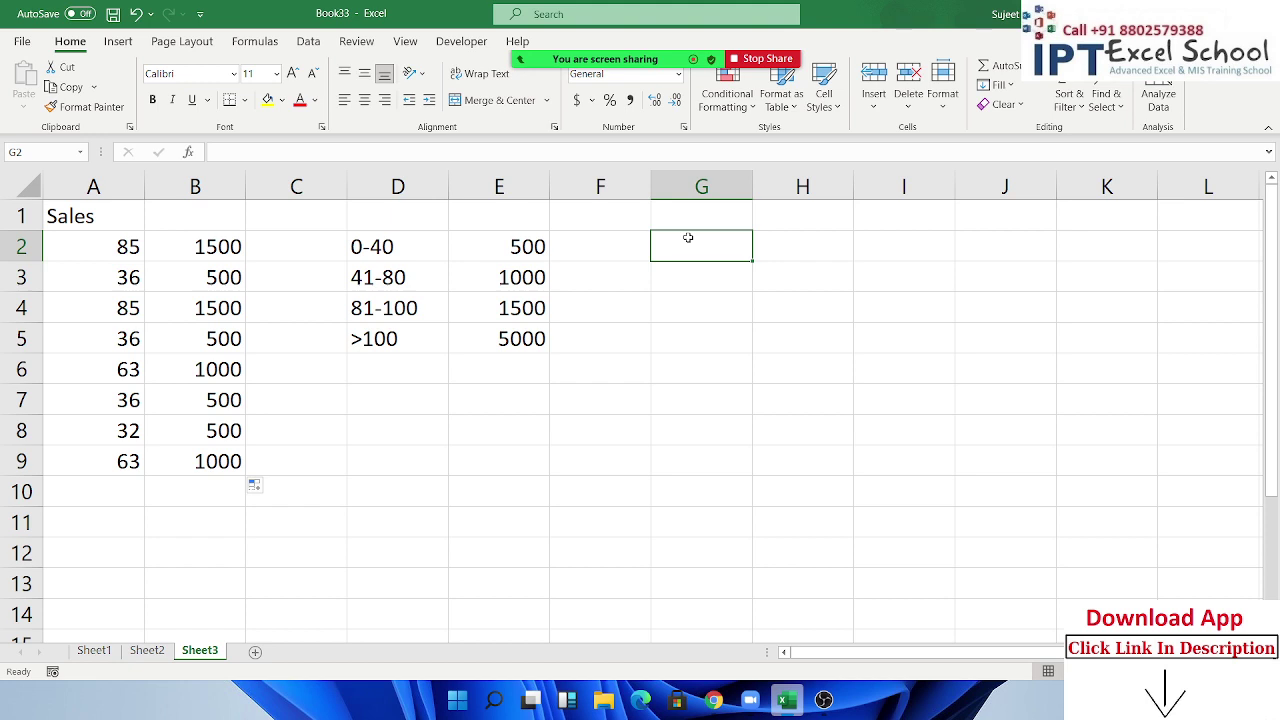
Look at Sheet2's IF(OR) example, then add the heading 'Name' in G1 of Sheet3.
click(168, 655)
click(814, 252)
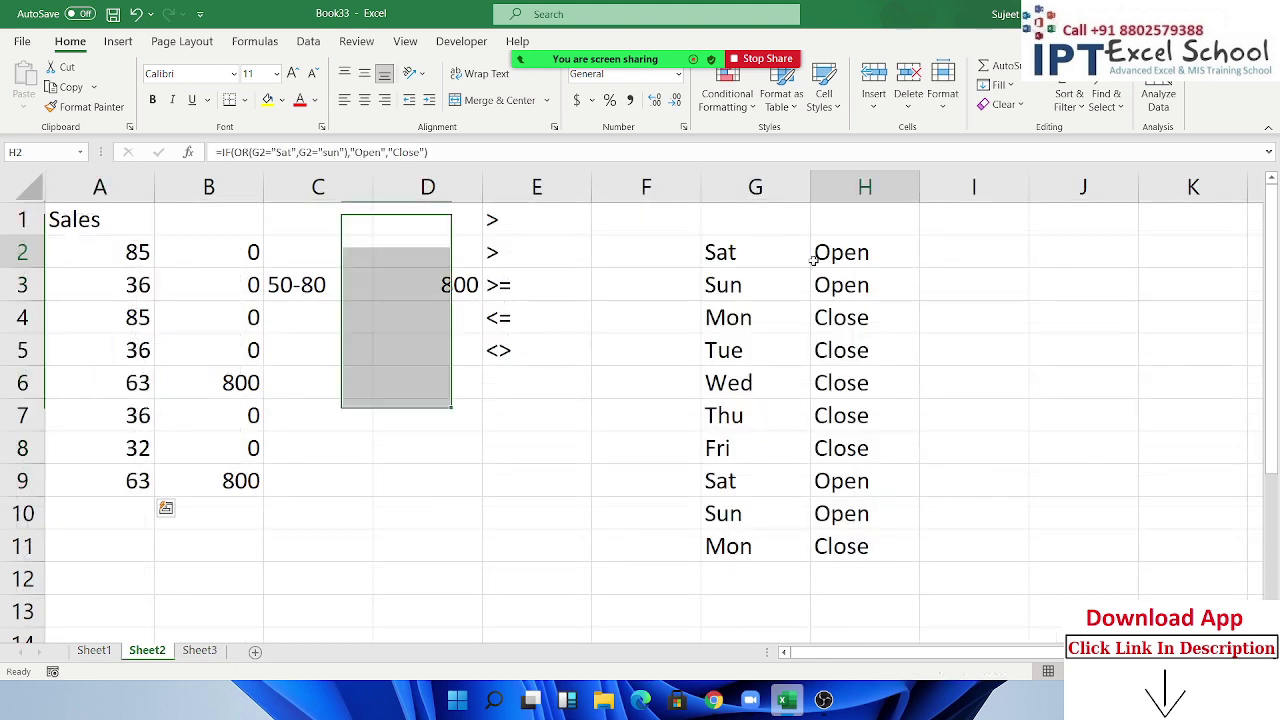
click(199, 651)
key(Up)
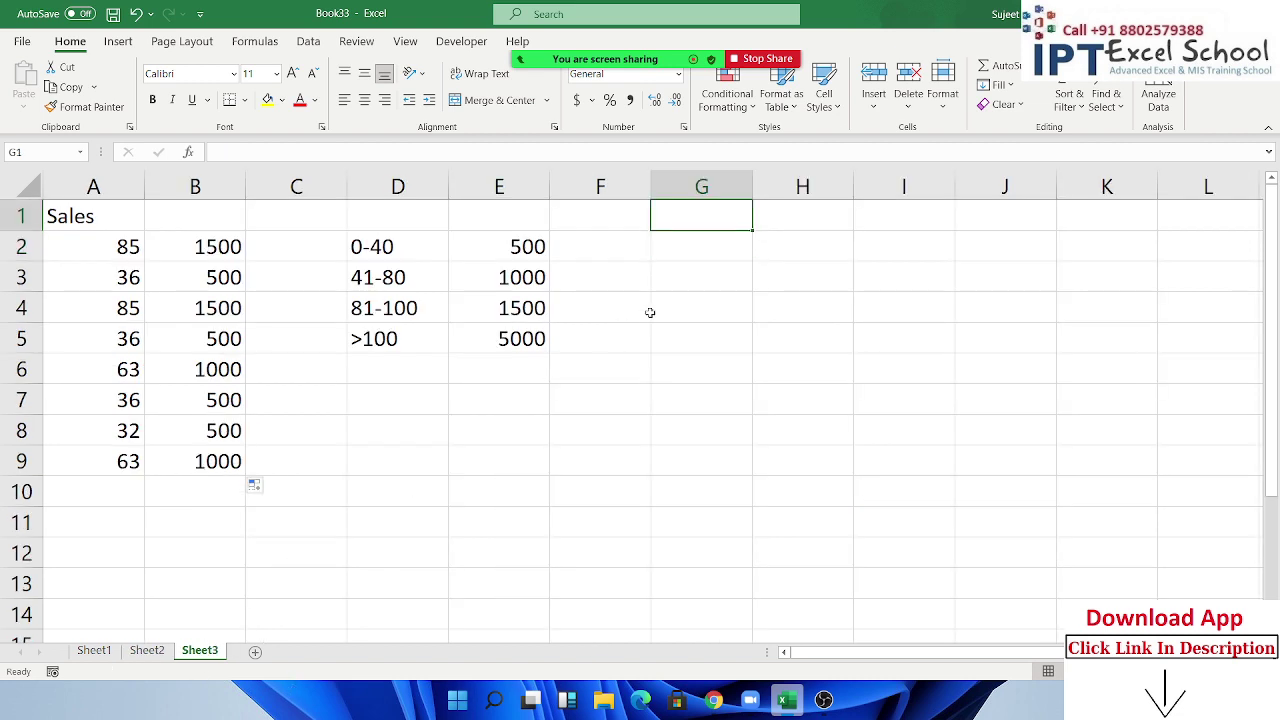
text(Name)
key(Return)
Type the first name in G2 and drag-fill the name list down to G12.
text(P)
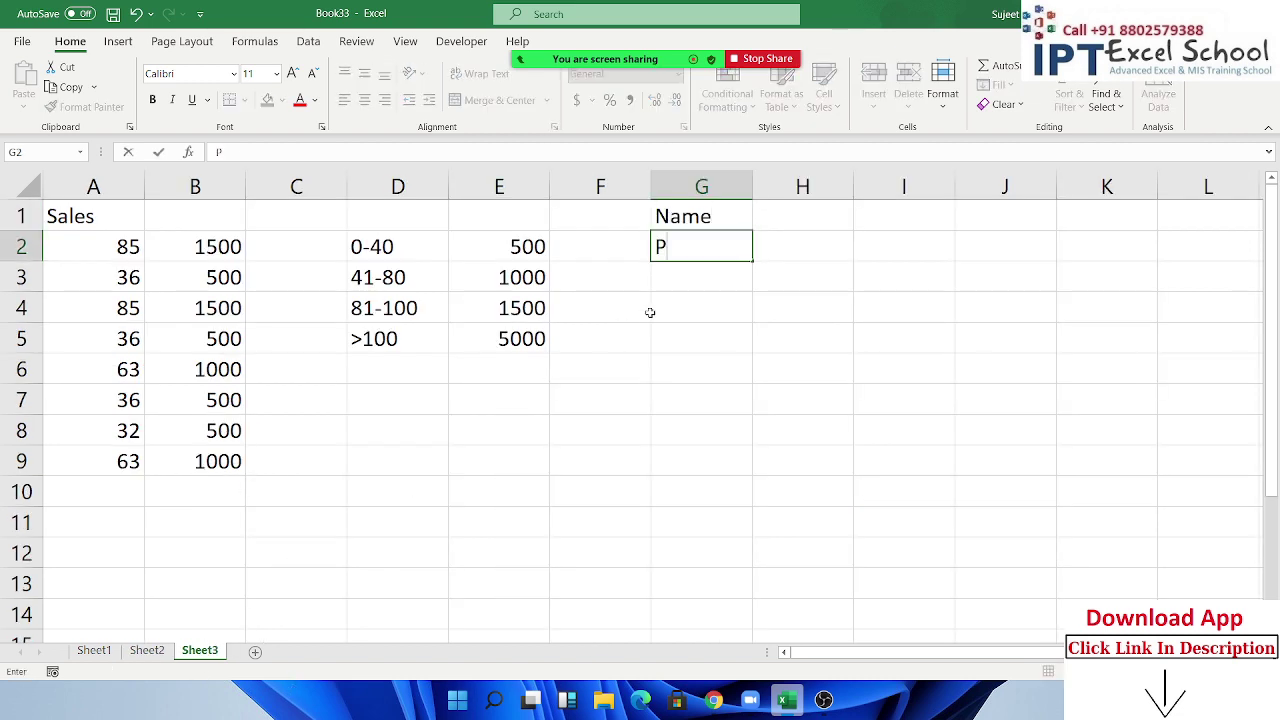
text(uja)
key(Return)
click(710, 250)
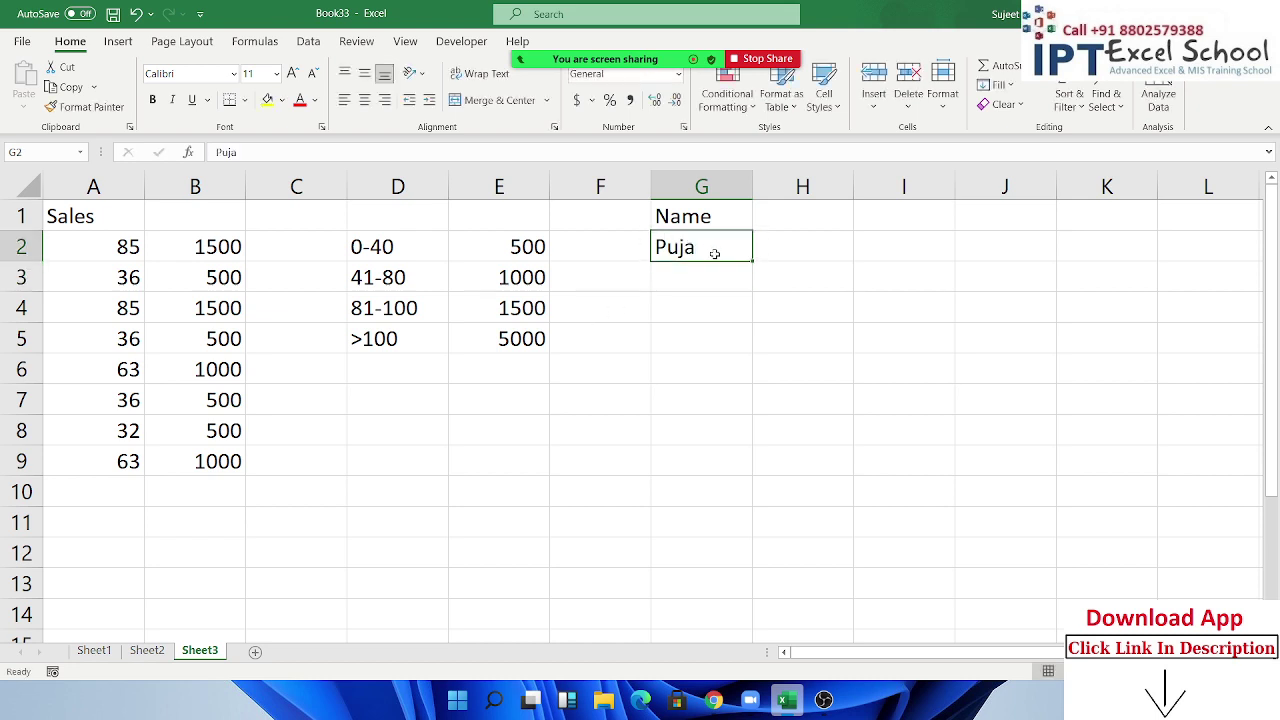
drag(752, 261, 752, 568)
click(784, 250)
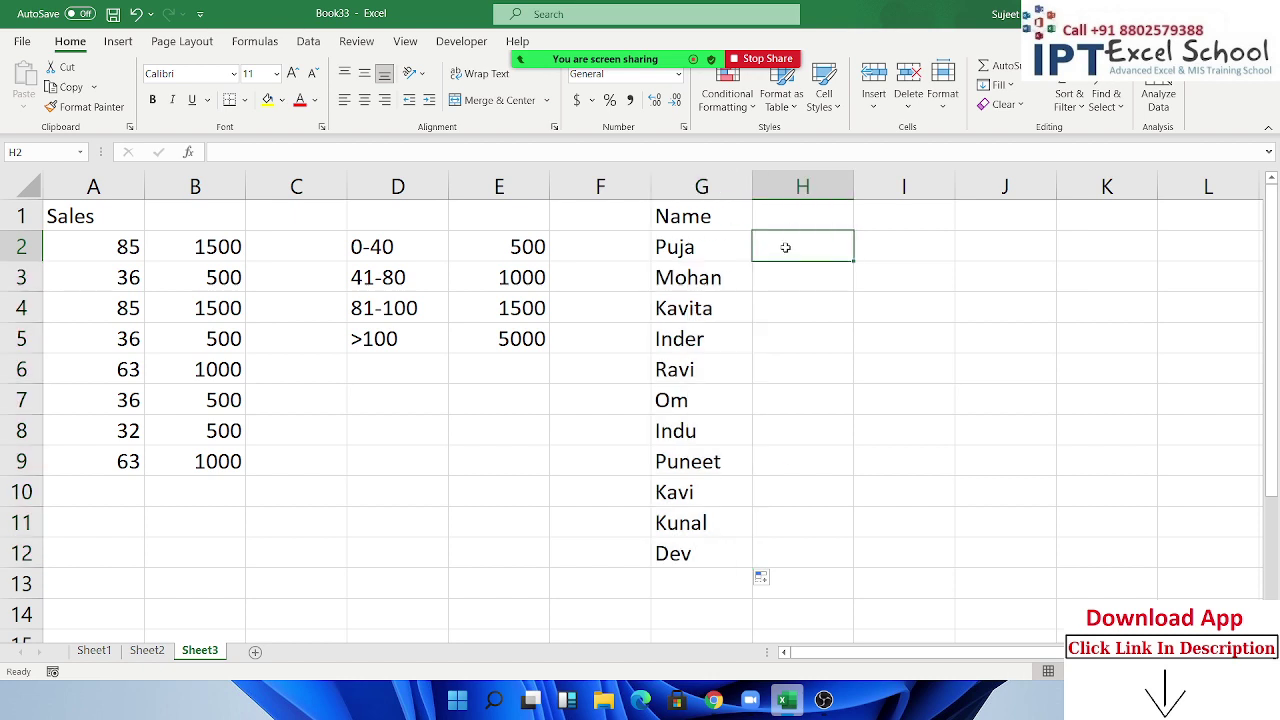
Start =SWITCH on G2, mapping the first name to "IN-House".
text(=)
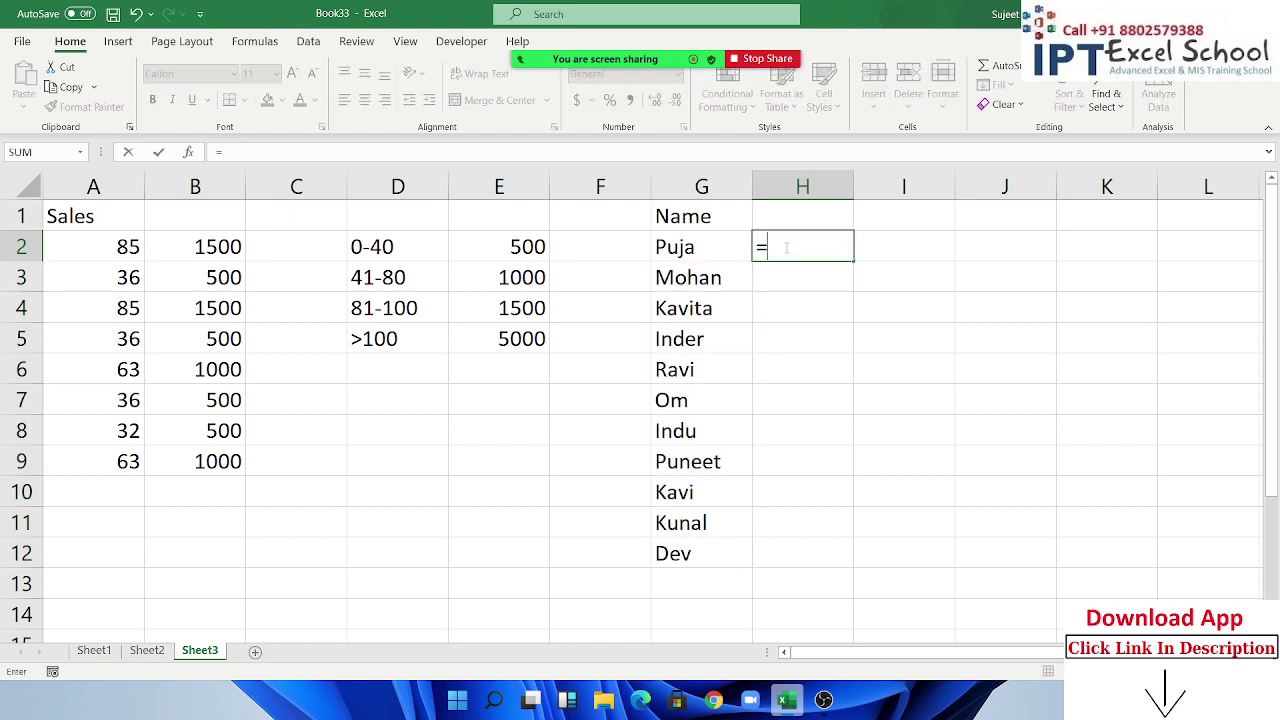
text(sw)
key(Tab)
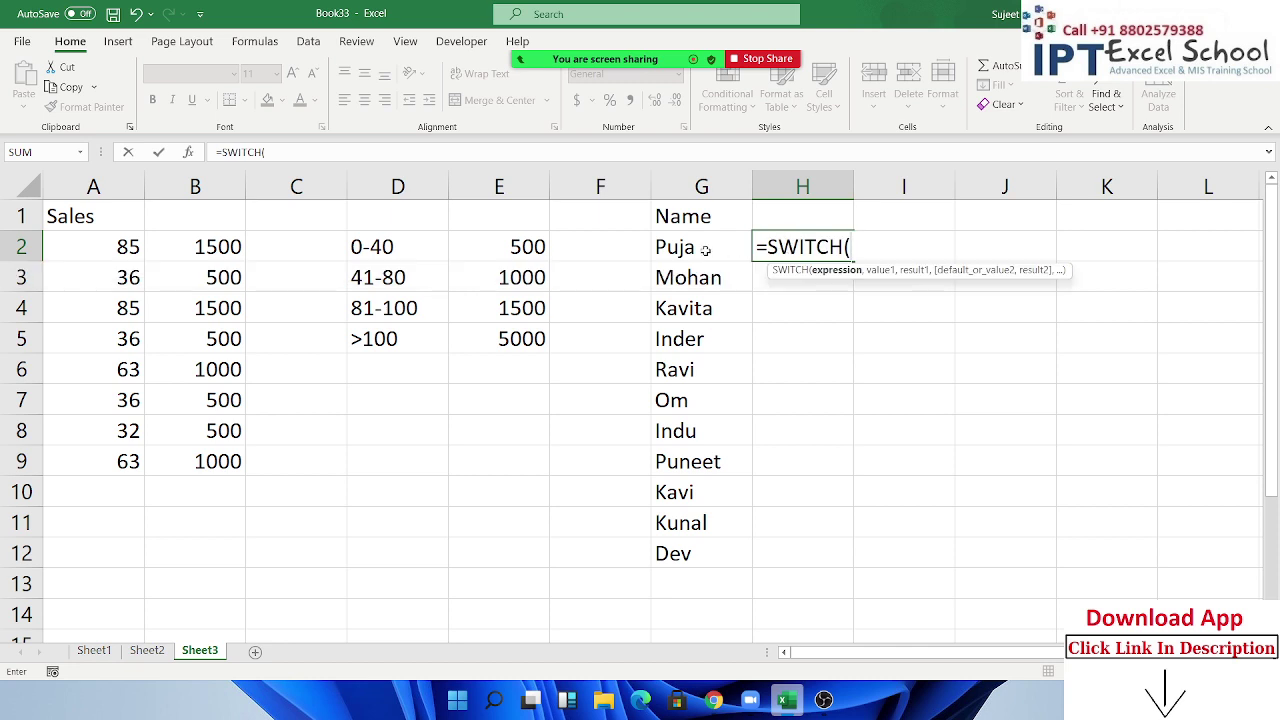
click(705, 250)
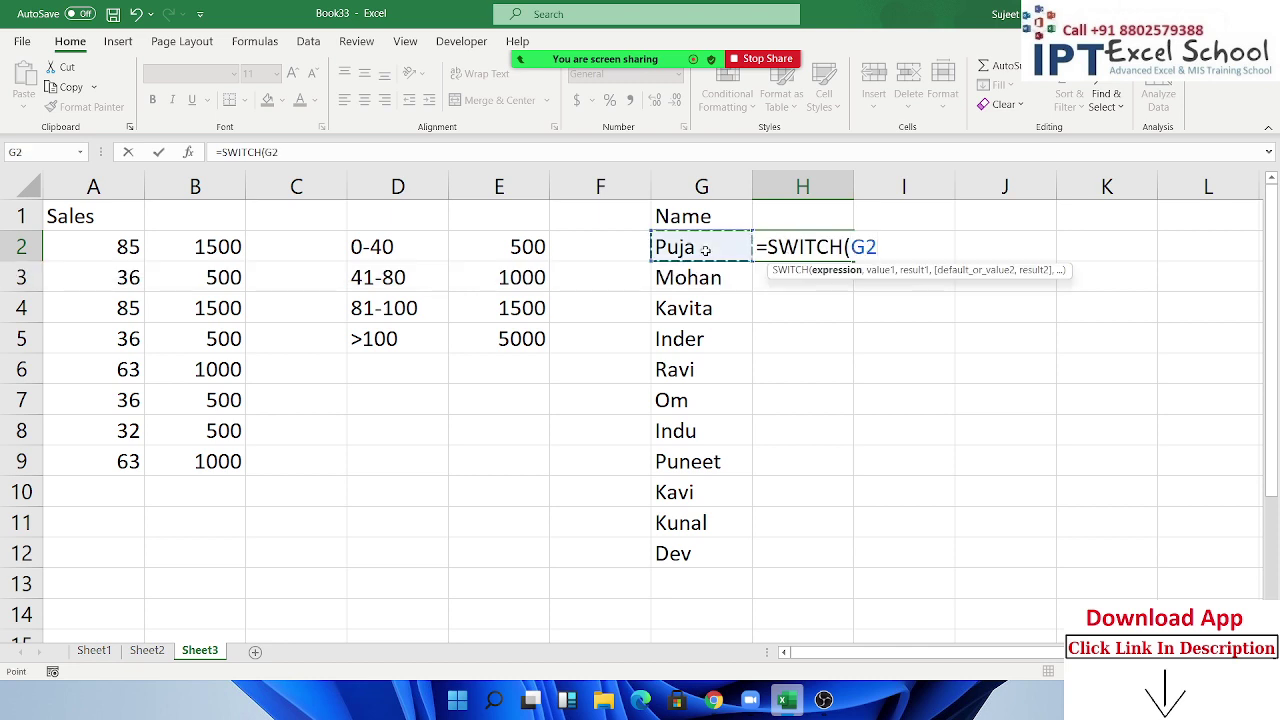
text(,"P)
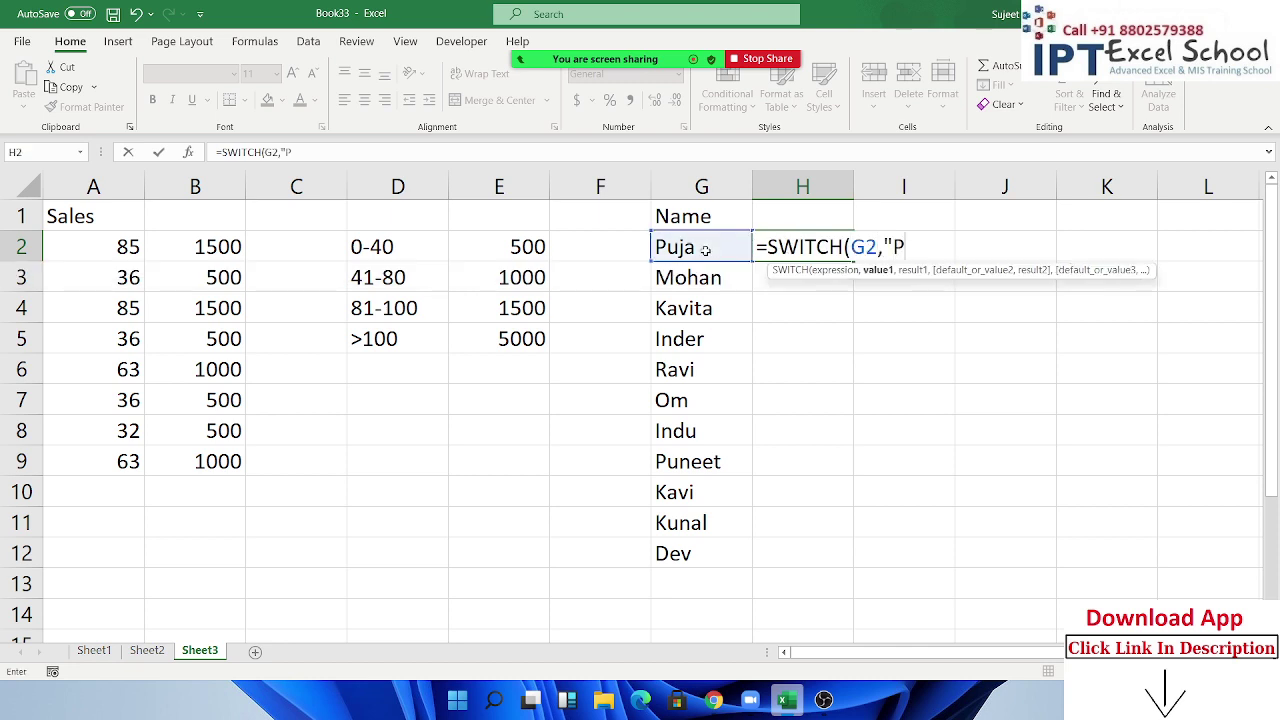
text(uja")
text(,)
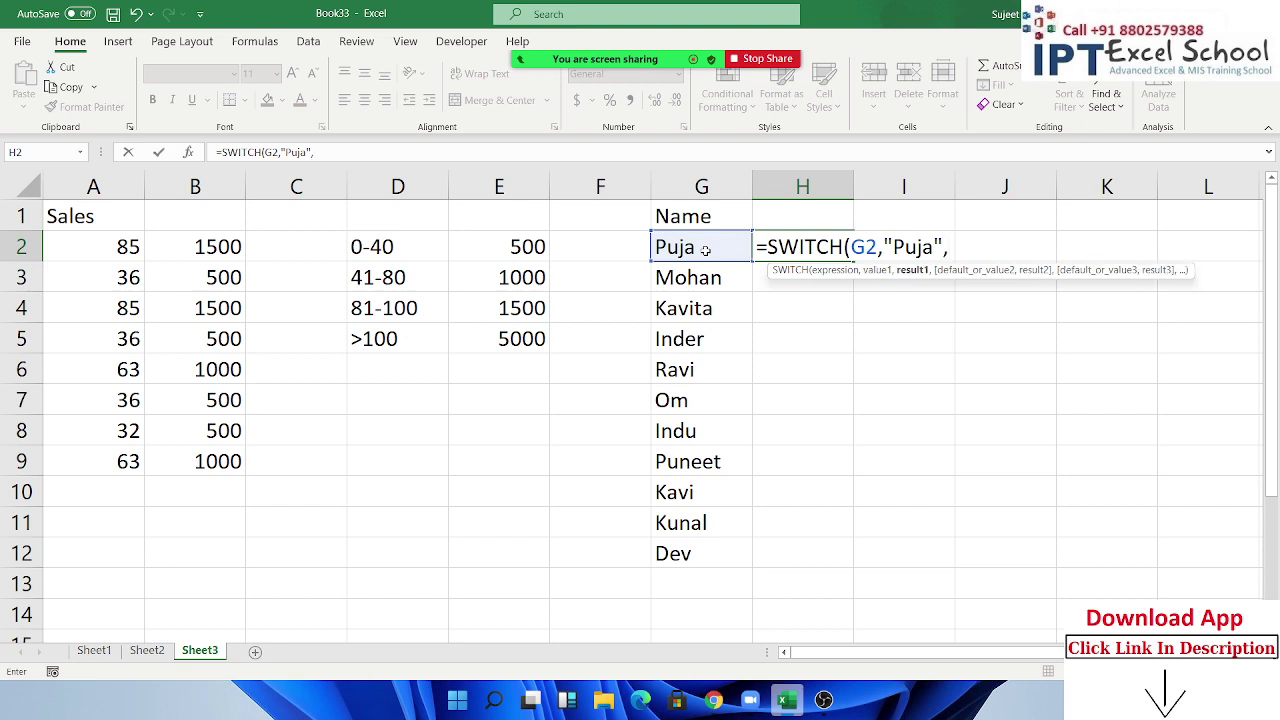
text("IN)
text(-)
text(Hours)
key(BackSpace)
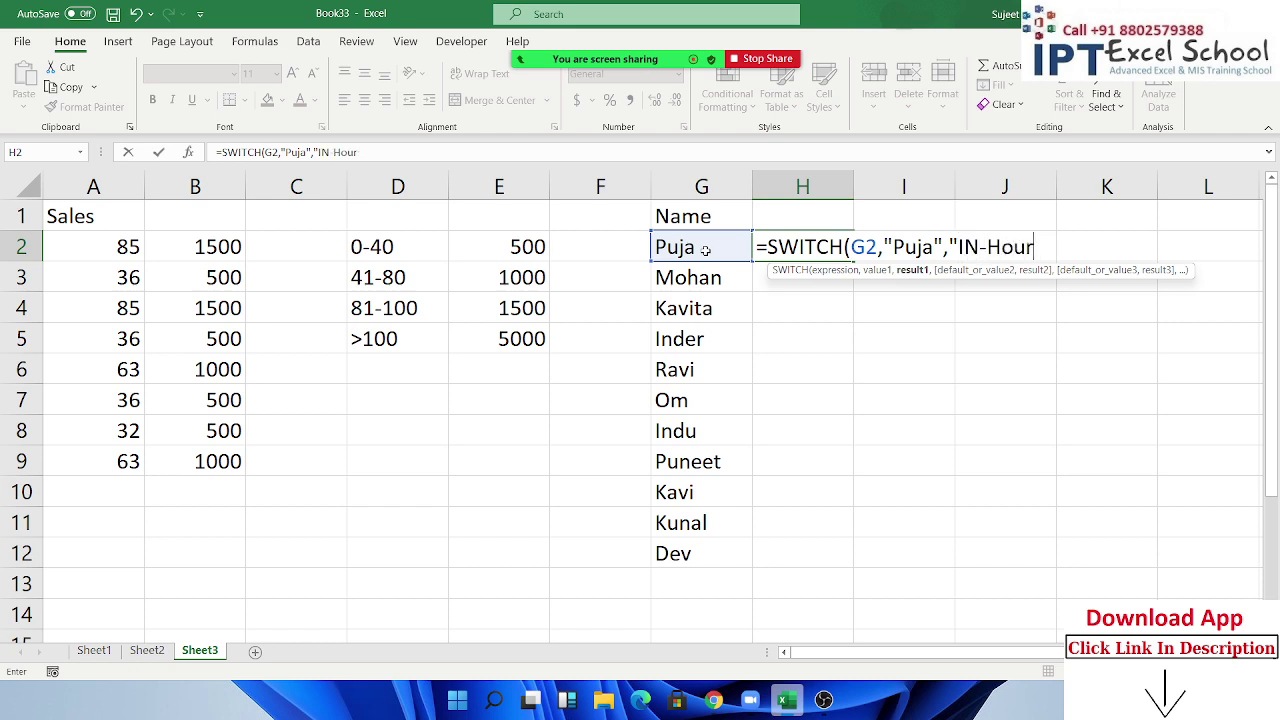
key(BackSpace)
text(se)
text(")
text(,)
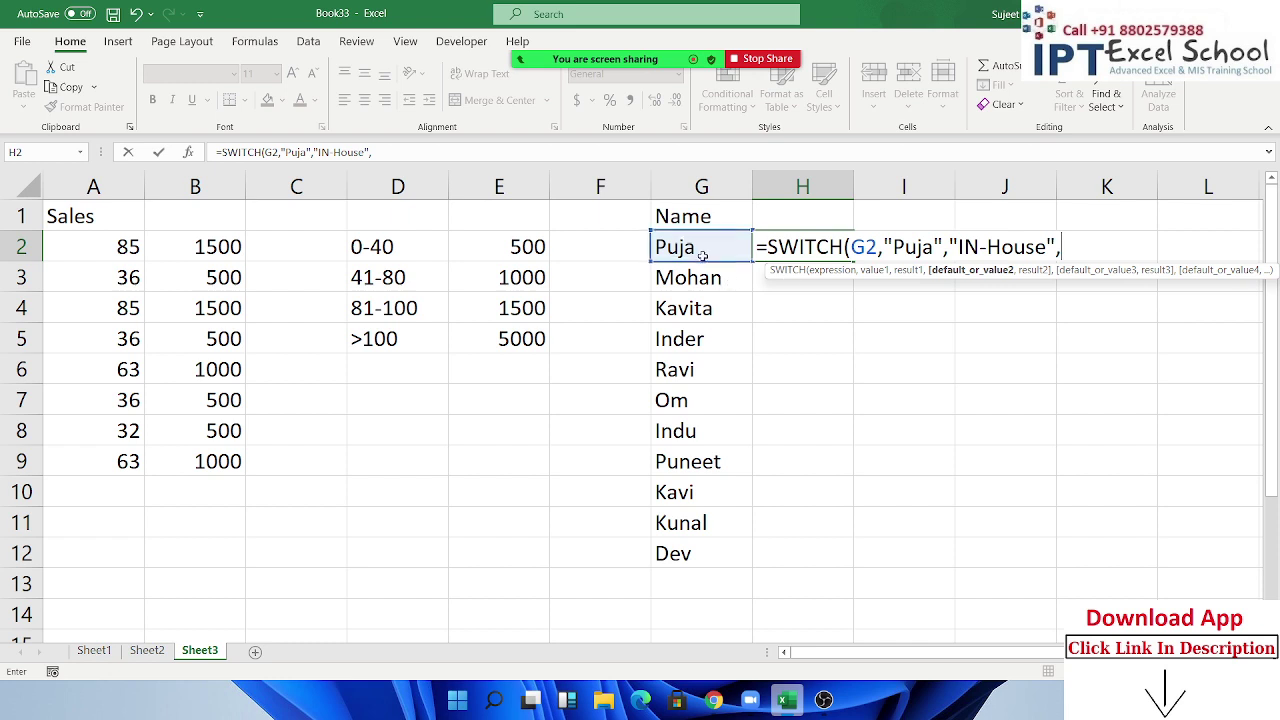
Add G2="name" cases for the second and third names, each returning "In-House".
click(703, 250)
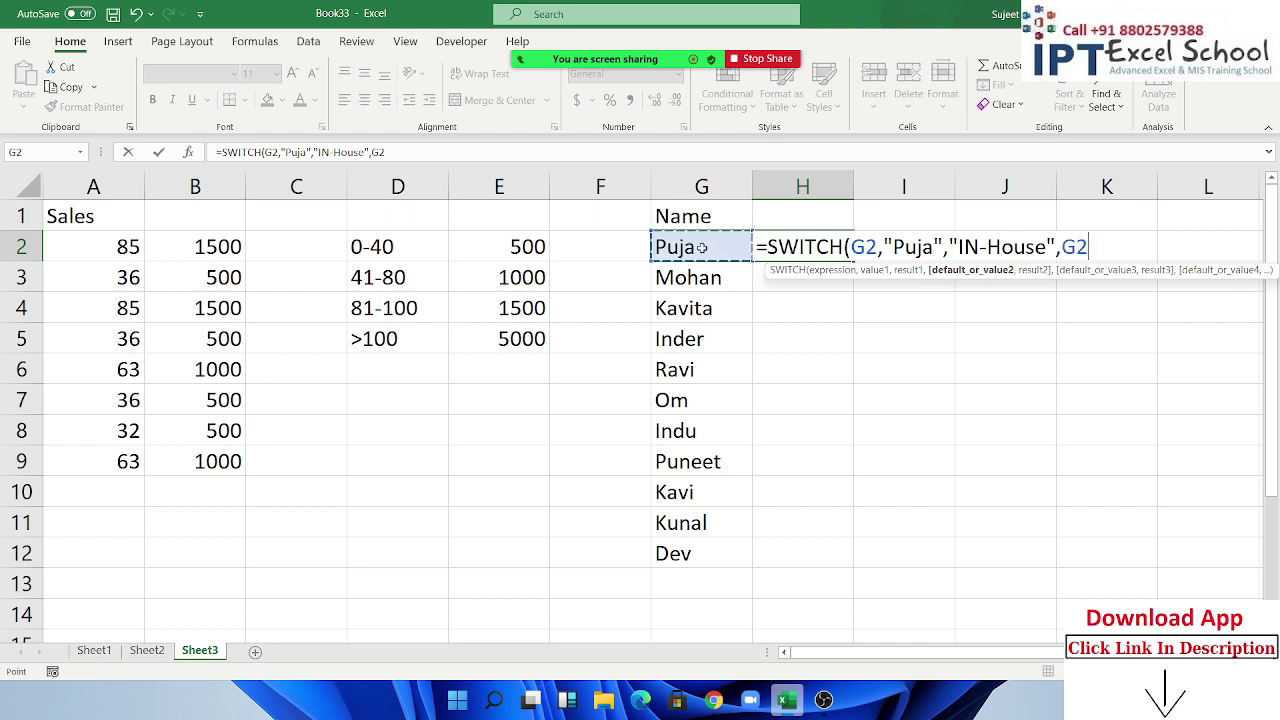
text(=")
text(Ra)
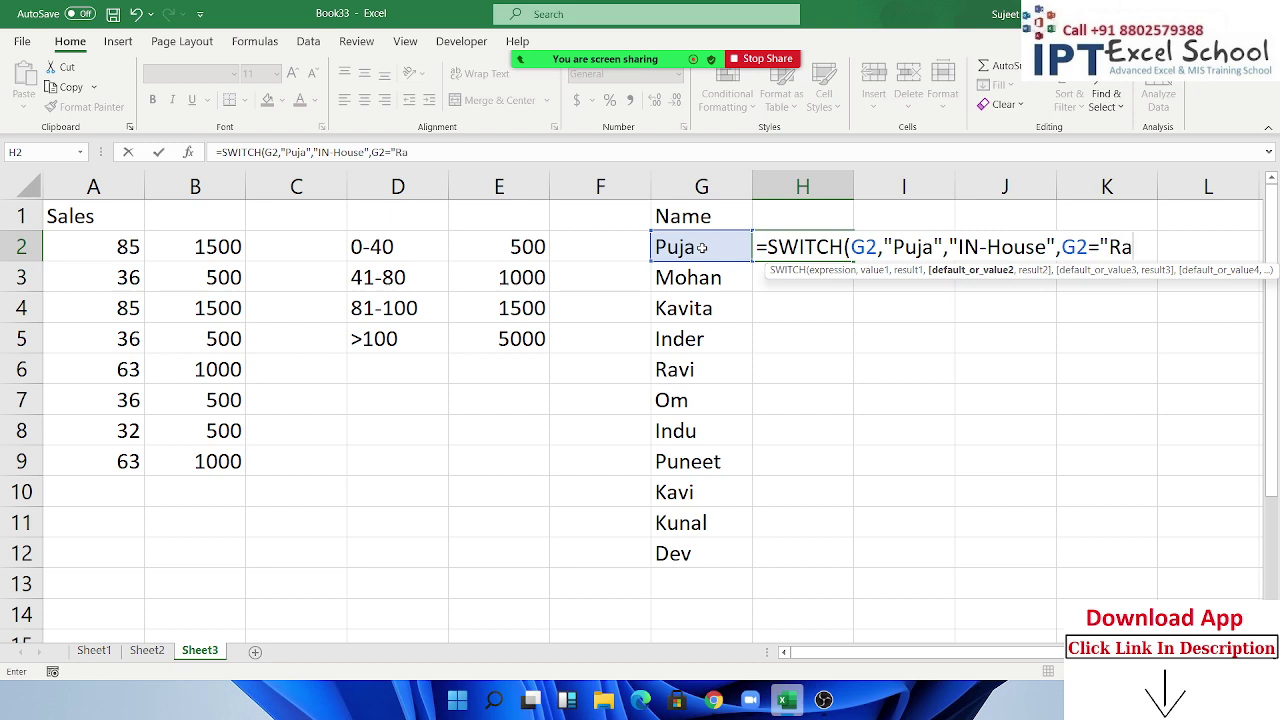
text(vi",)
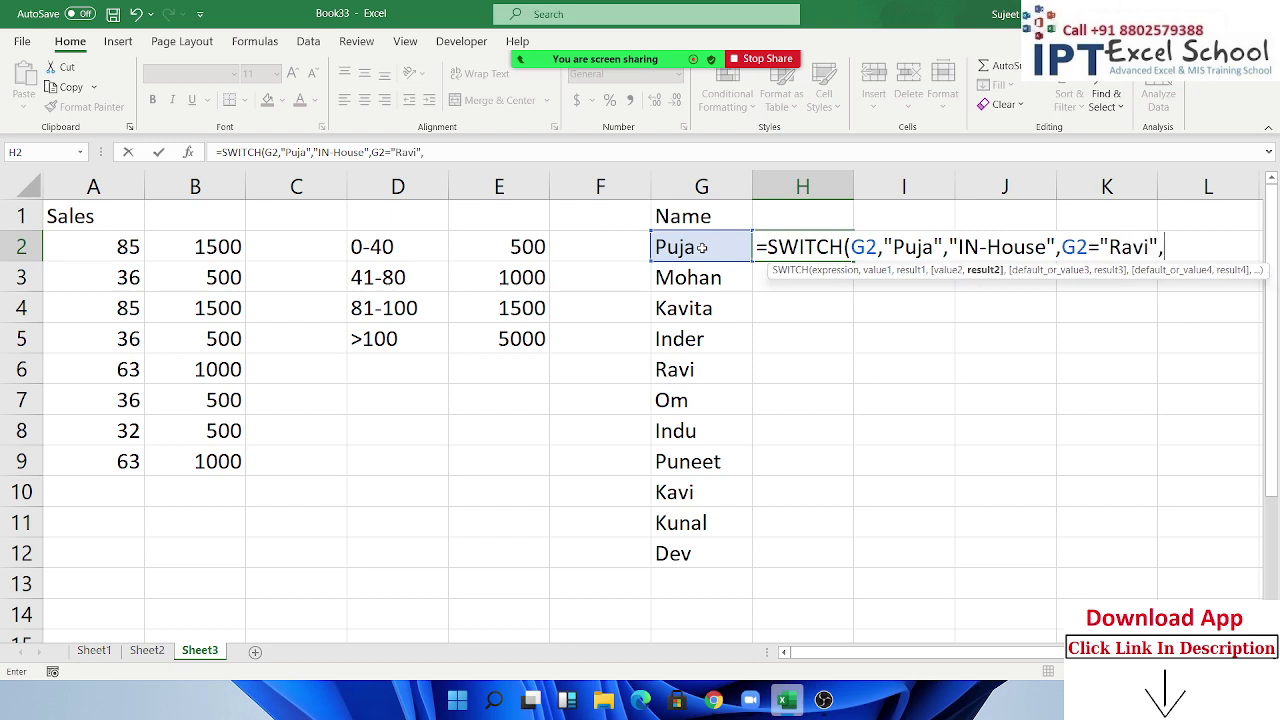
text(")
text(In)
text(hopu)
key(BackSpace)
key(BackSpace)
key(BackSpace)
key(BackSpace)
text(-)
text(Hou)
text(se)
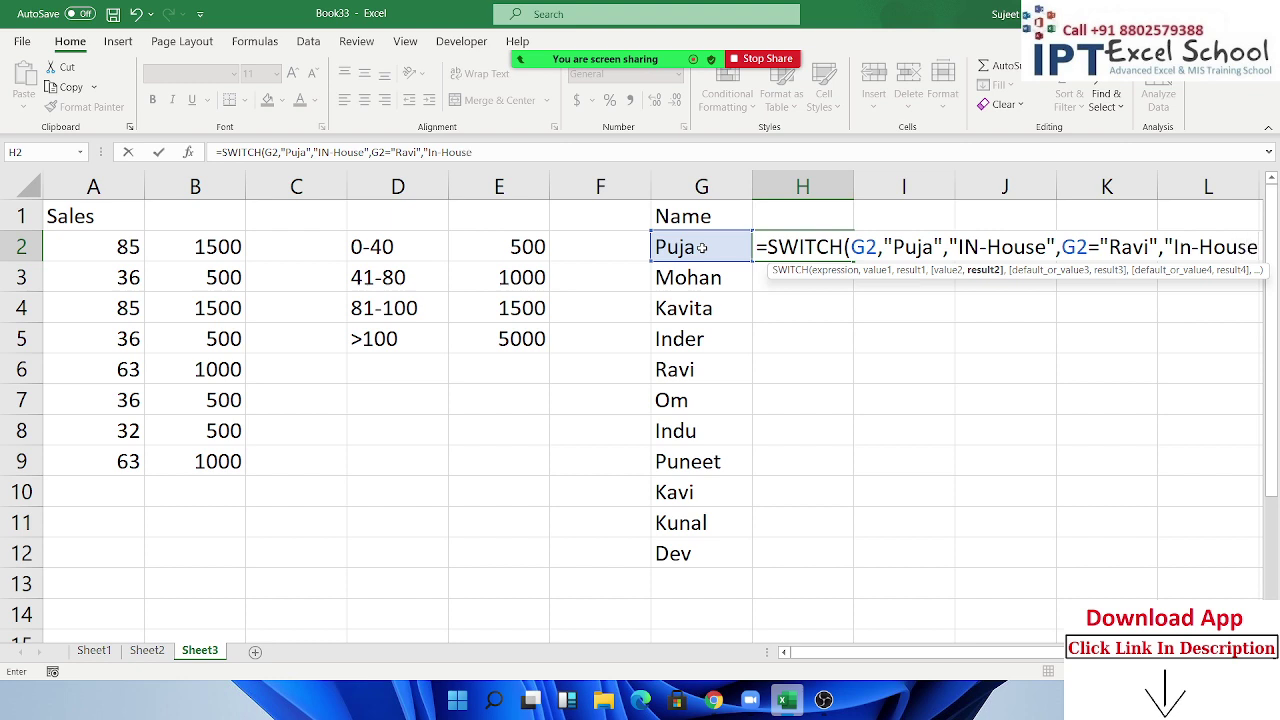
text(",)
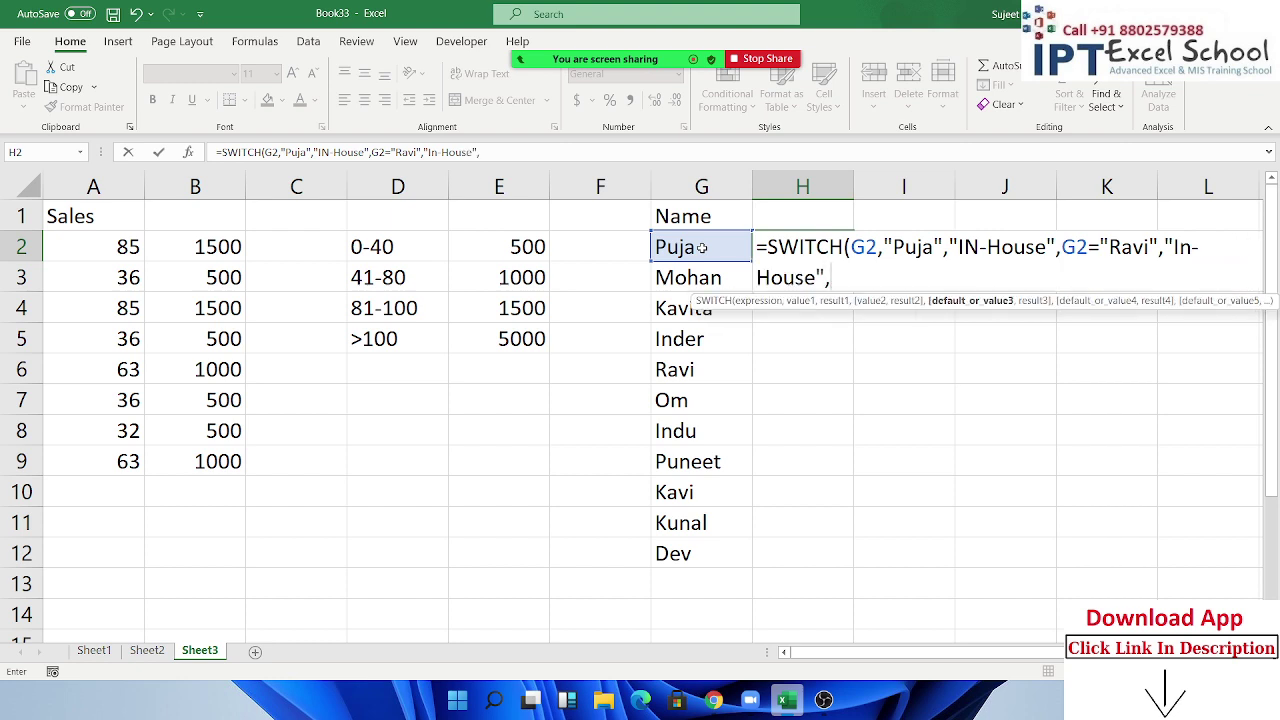
click(703, 247)
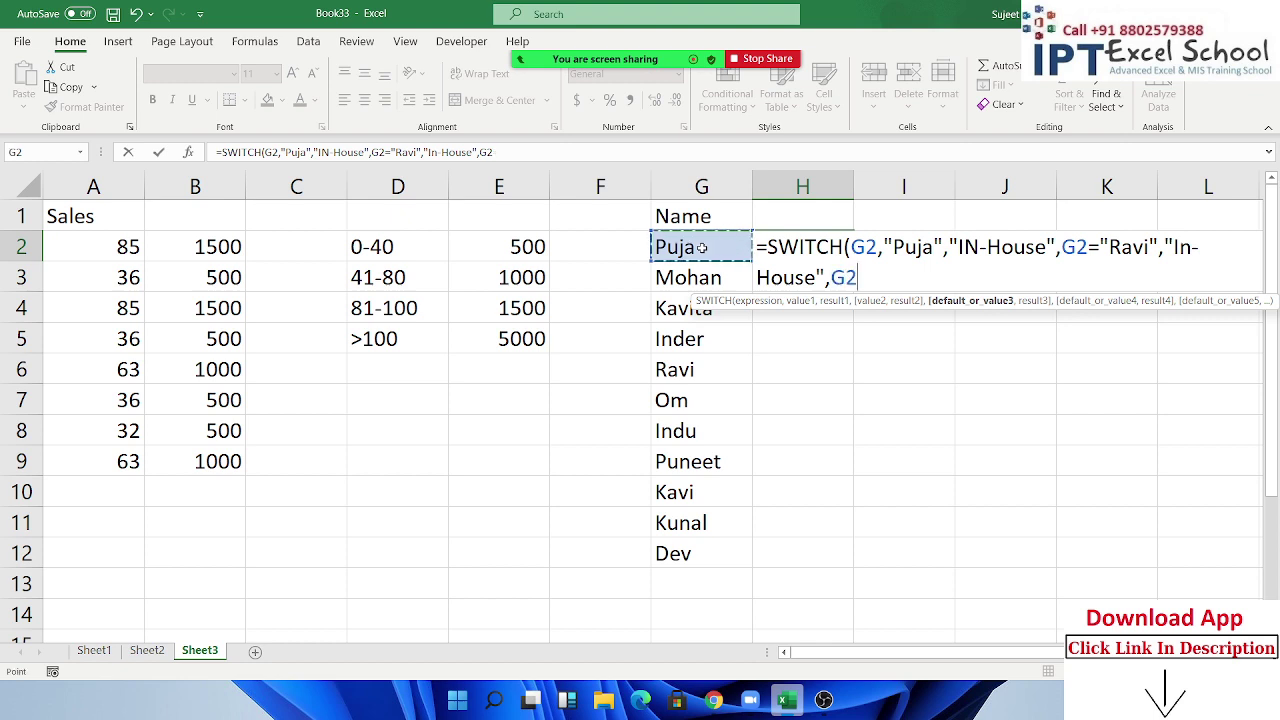
text(=")
text(Om")
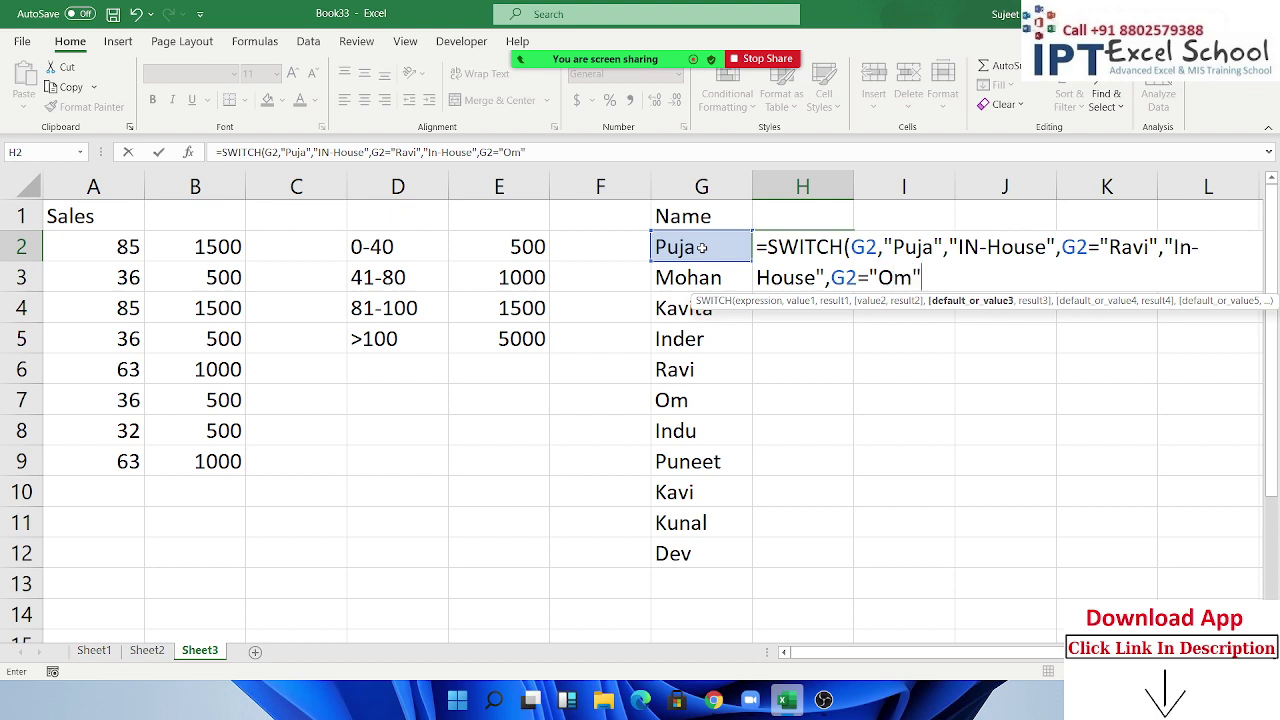
text(,)
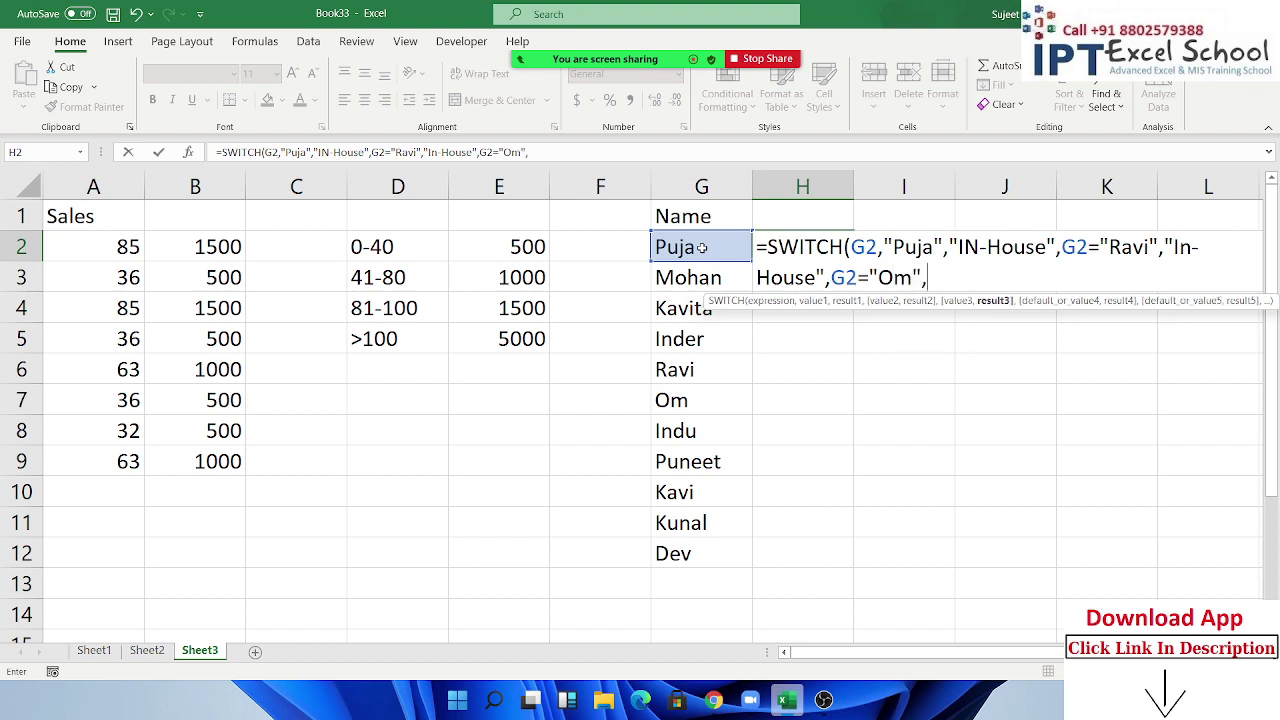
text(")
text(In-)
text(House)
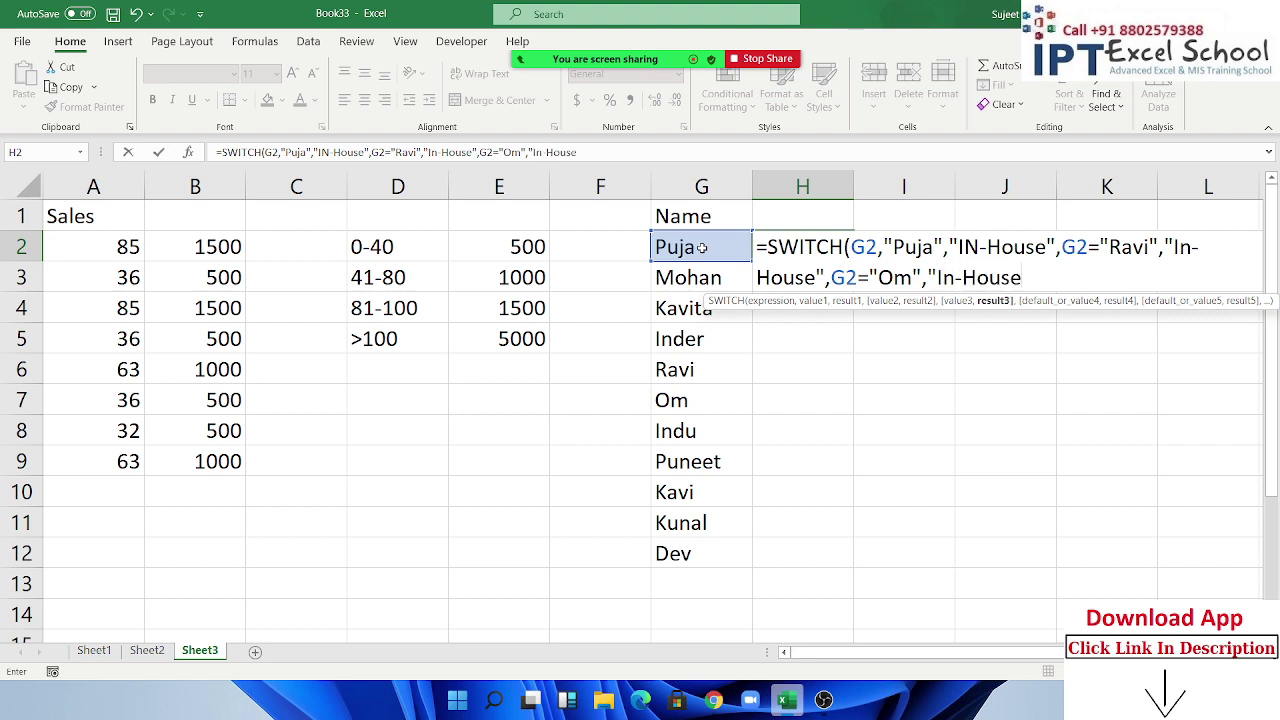
text(")
Remove the G2= prefixes so the second and third names become plain match values.
double_click(897, 247)
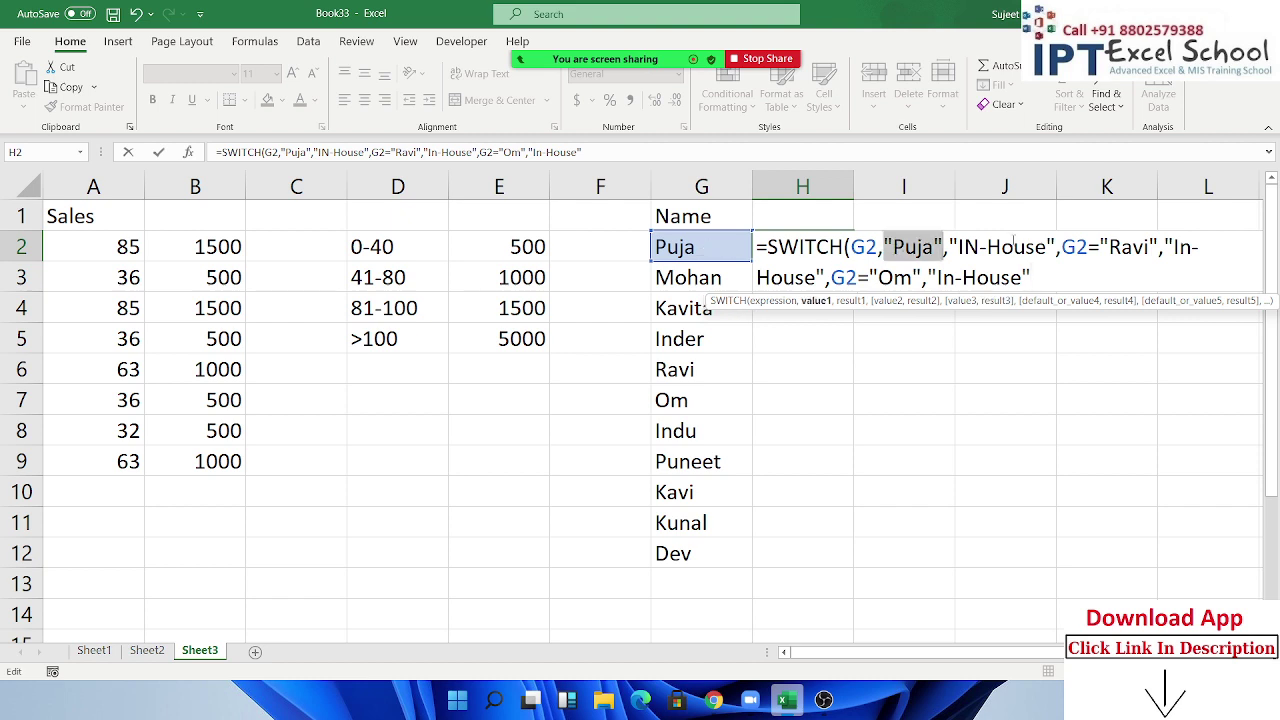
double_click(1038, 246)
double_click(1130, 247)
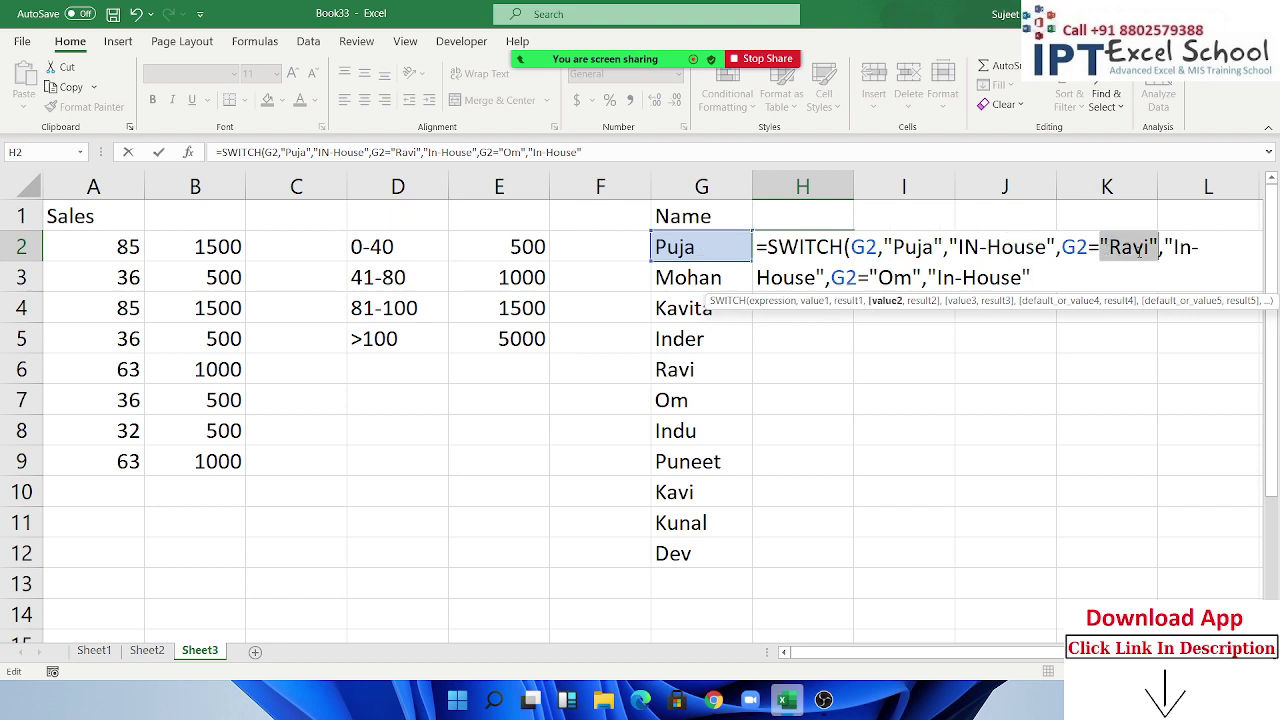
double_click(789, 279)
click(843, 277)
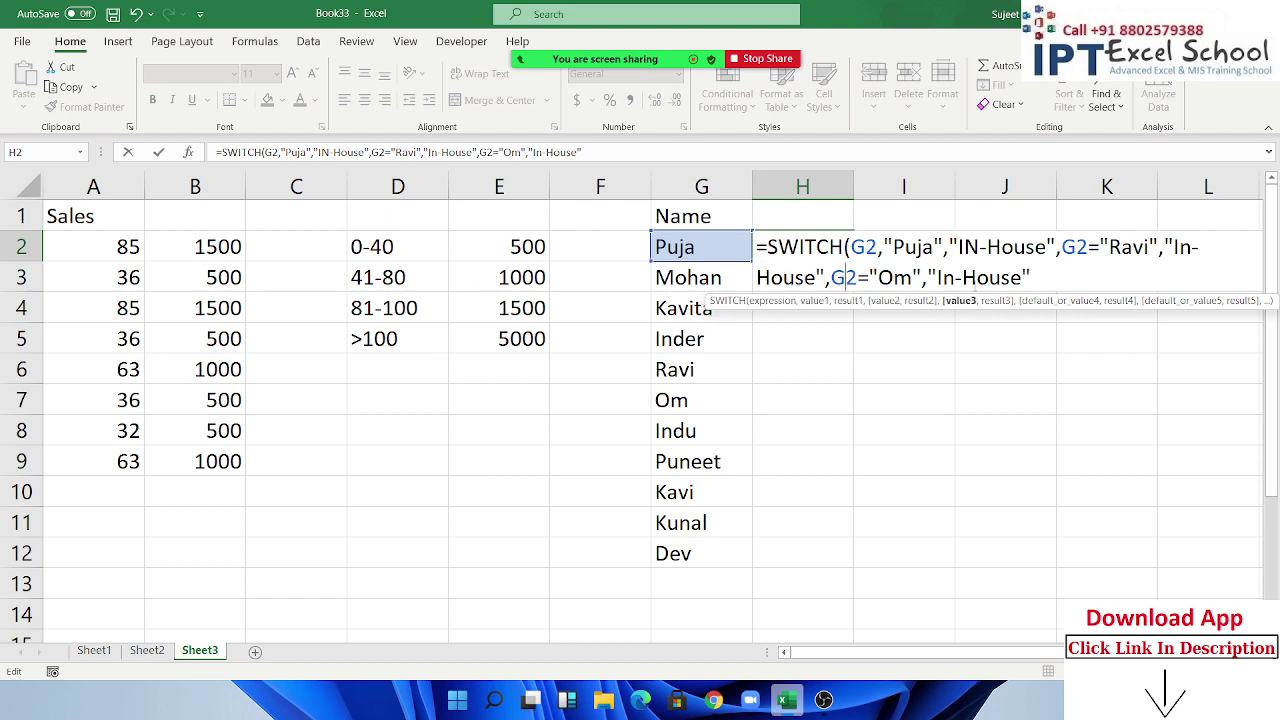
click(1002, 278)
text(,)
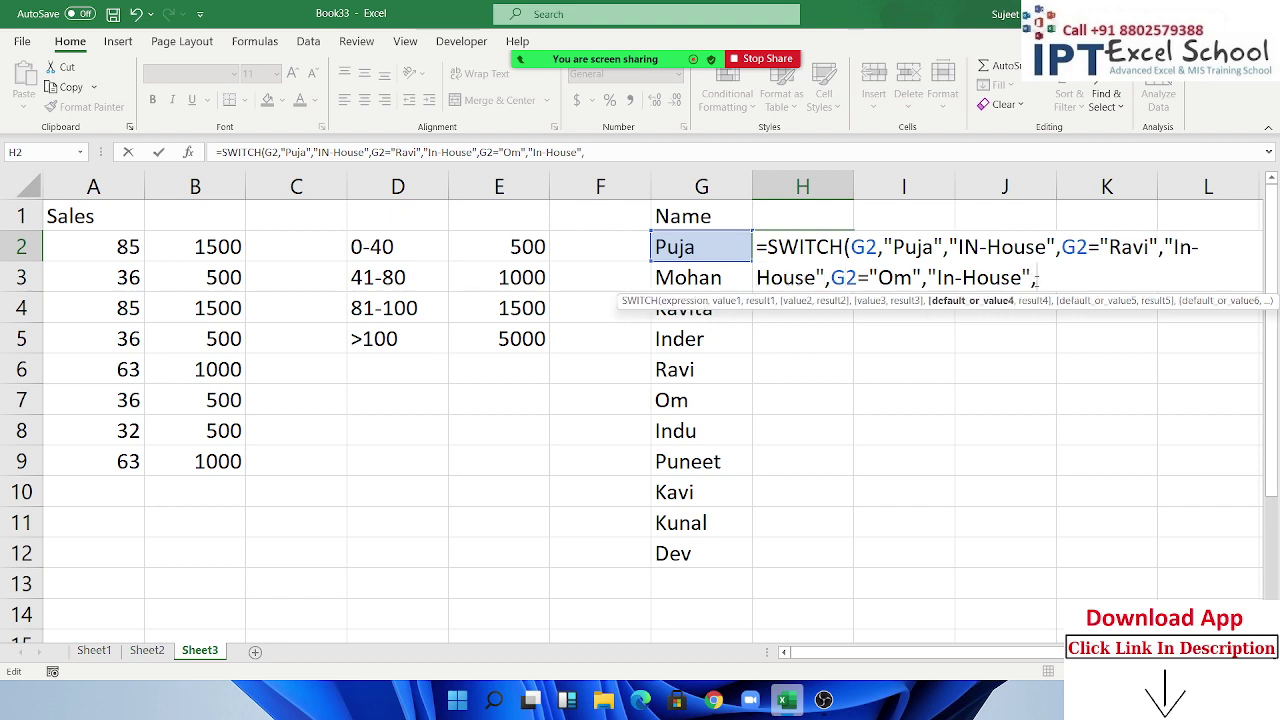
text(")
click(858, 278)
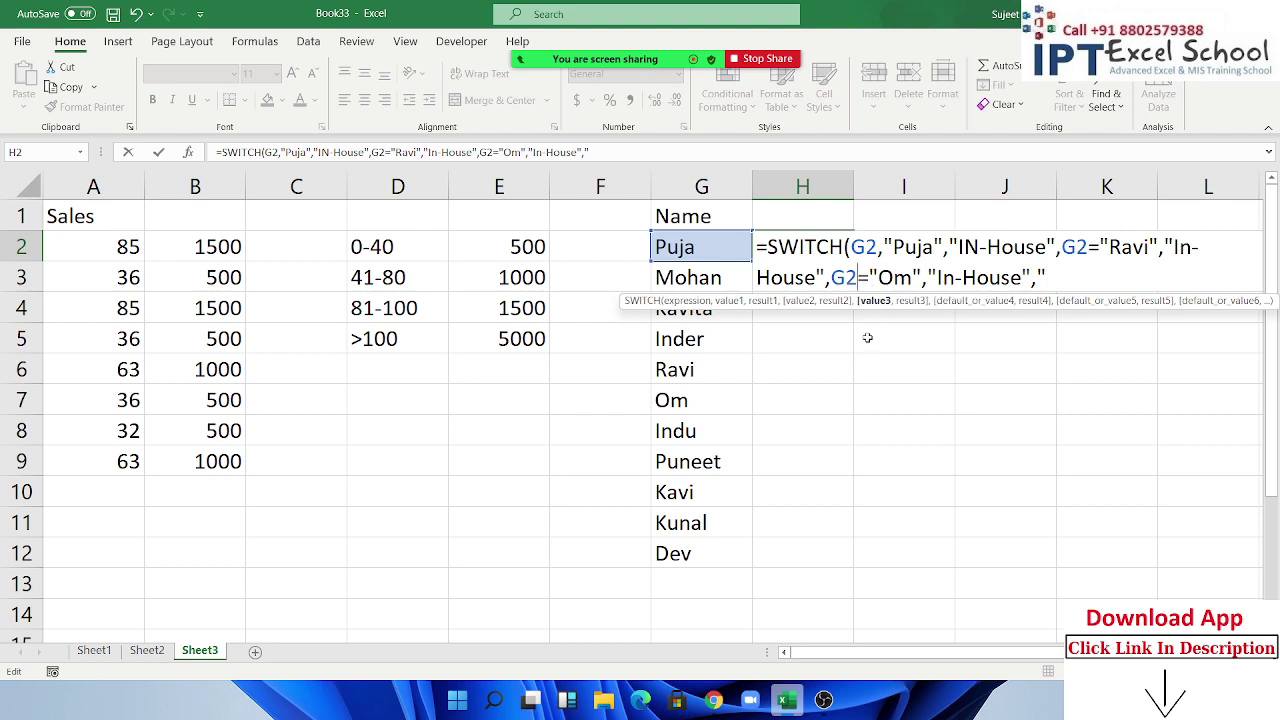
key(BackSpace)
key(BackSpace)
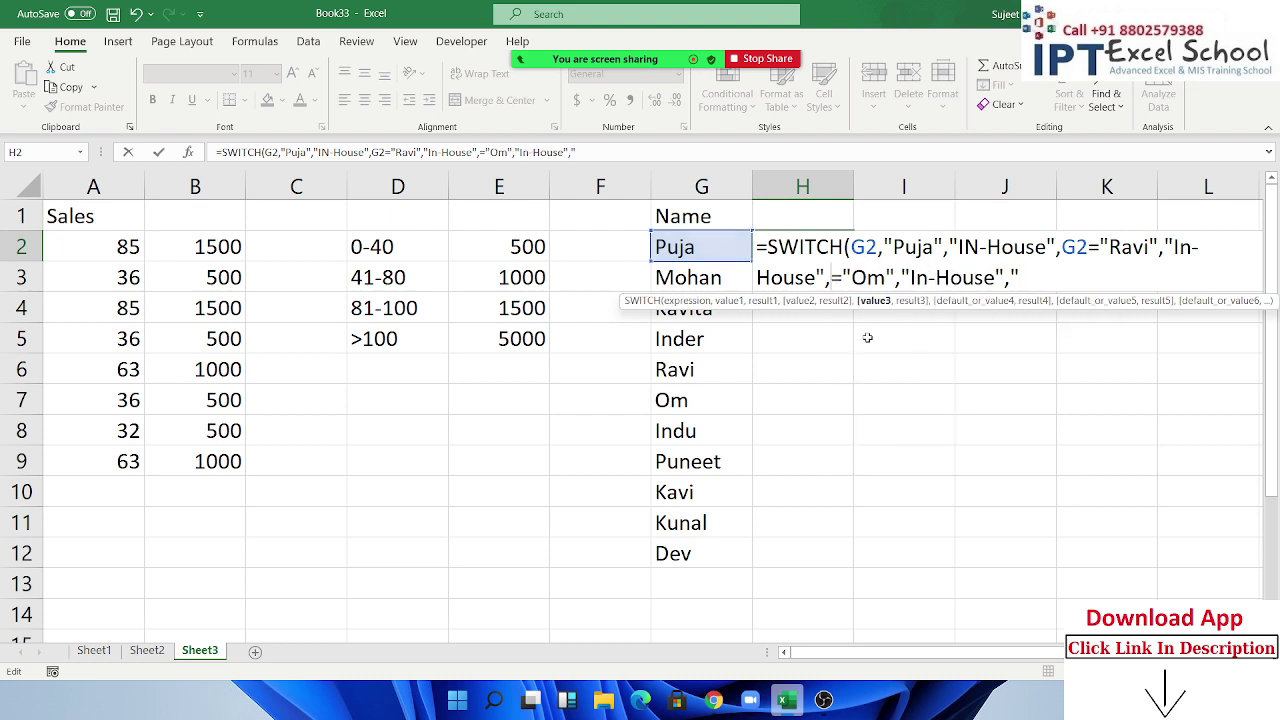
key(BackSpace)
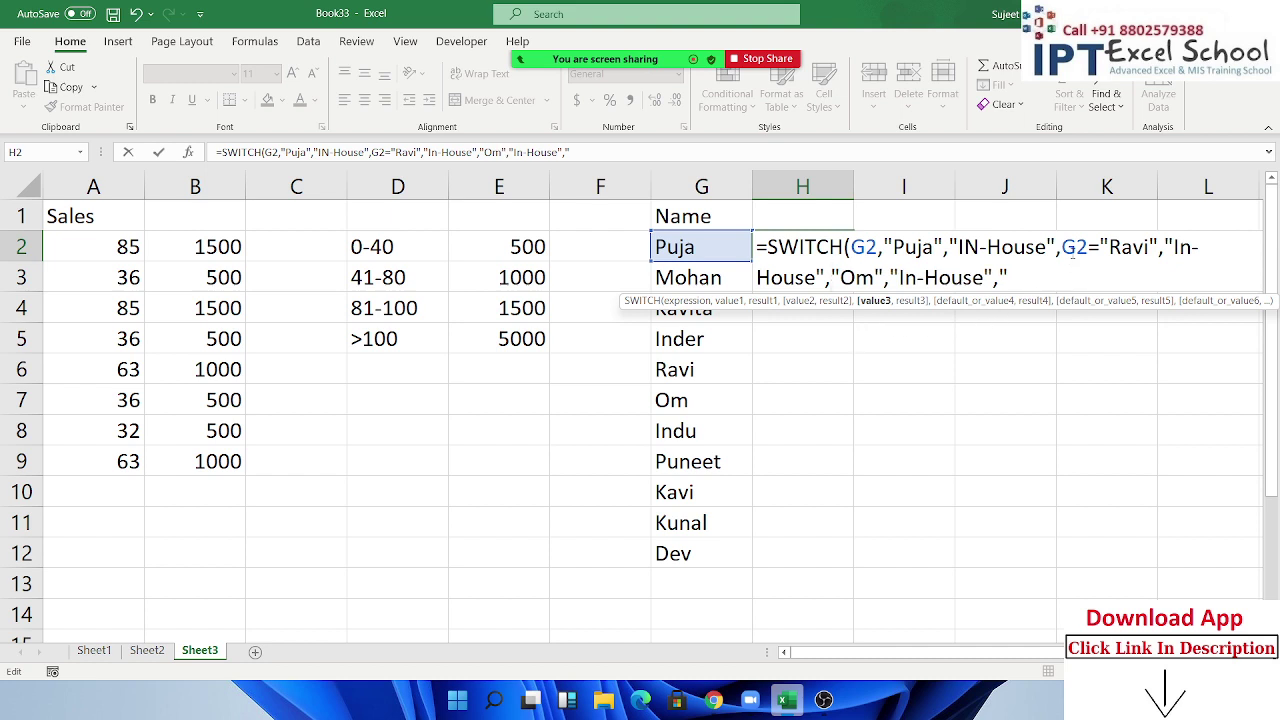
key(Delete)
key(Delete)
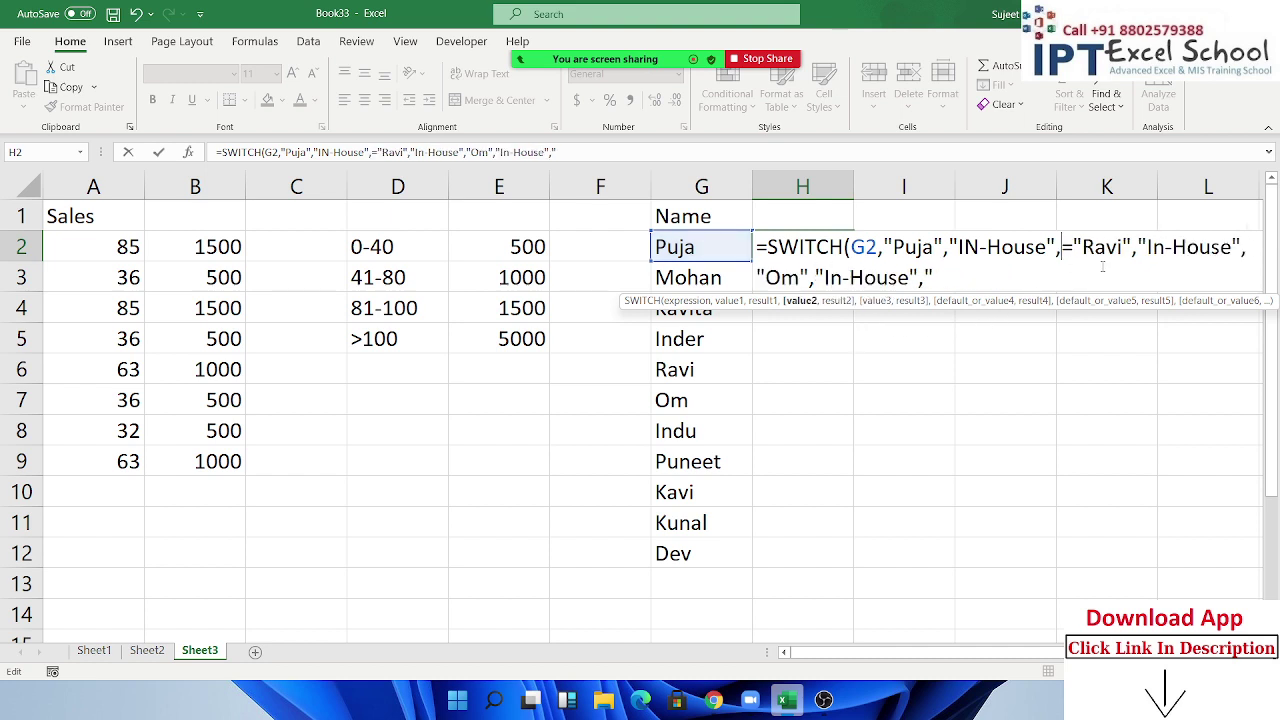
key(Delete)
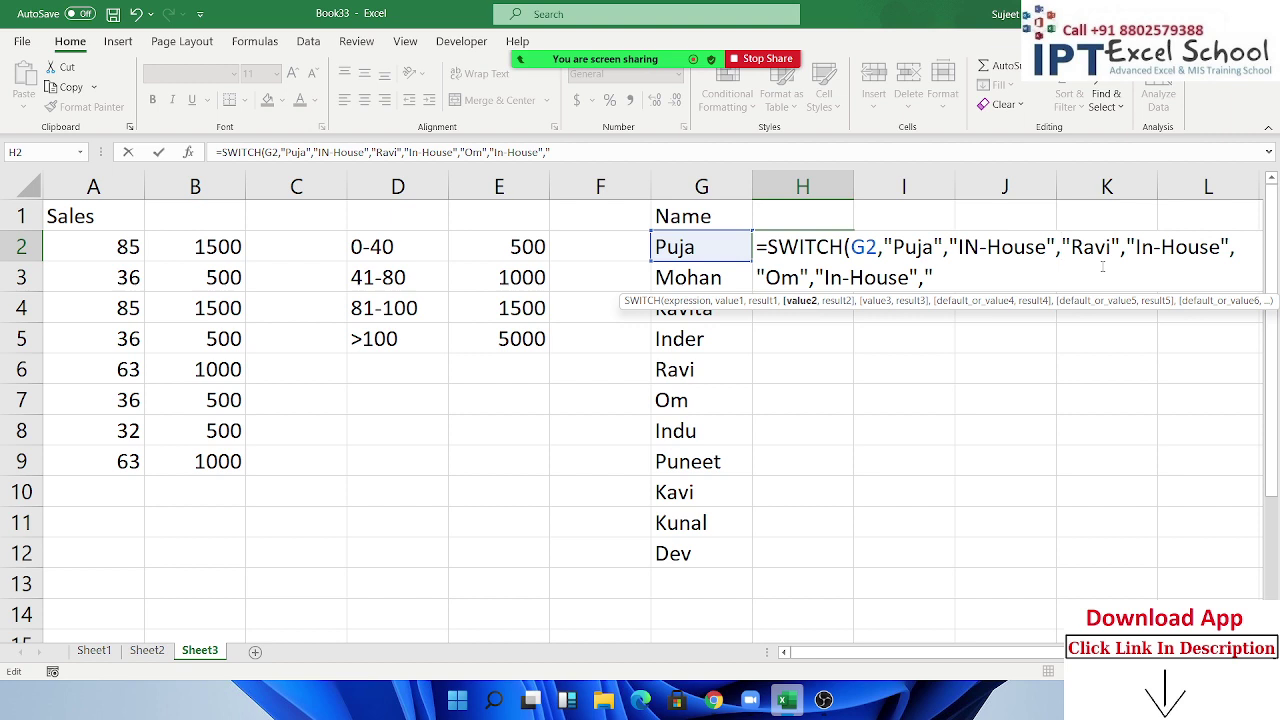
Clean up the trailing commas and add "Vender" as the SWITCH default result.
click(1033, 281)
key(BackSpace)
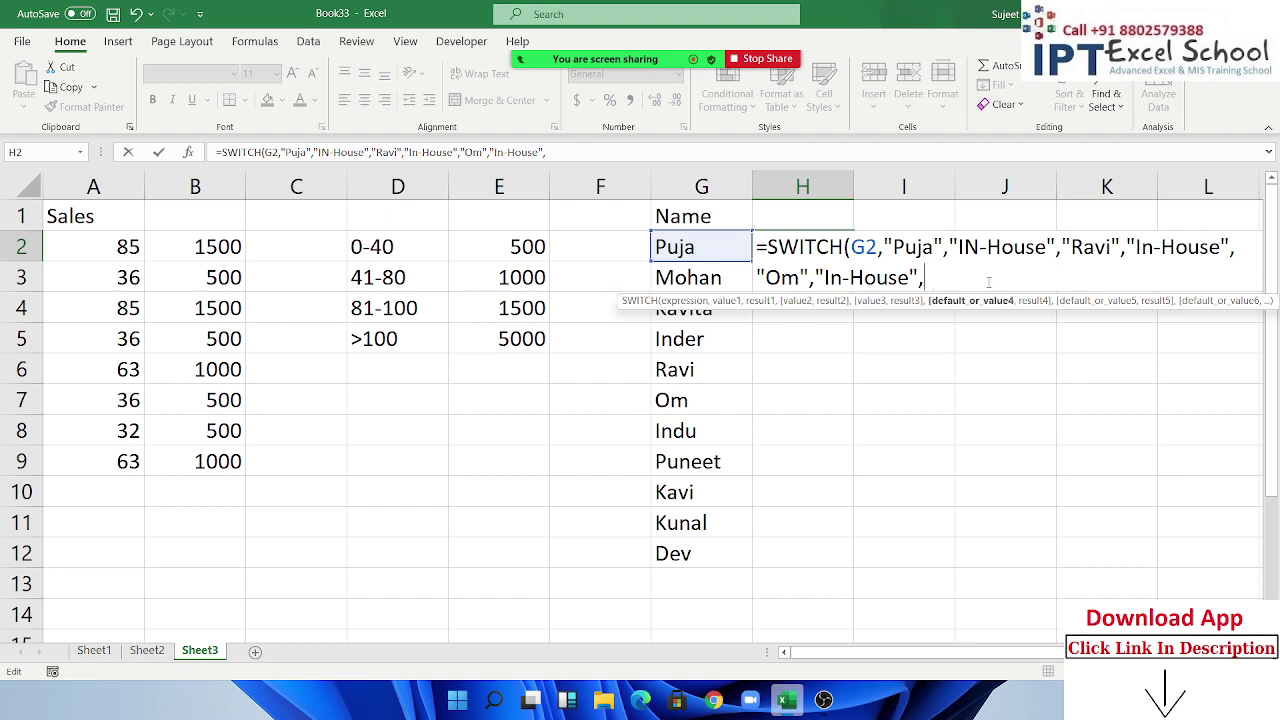
text(,,)
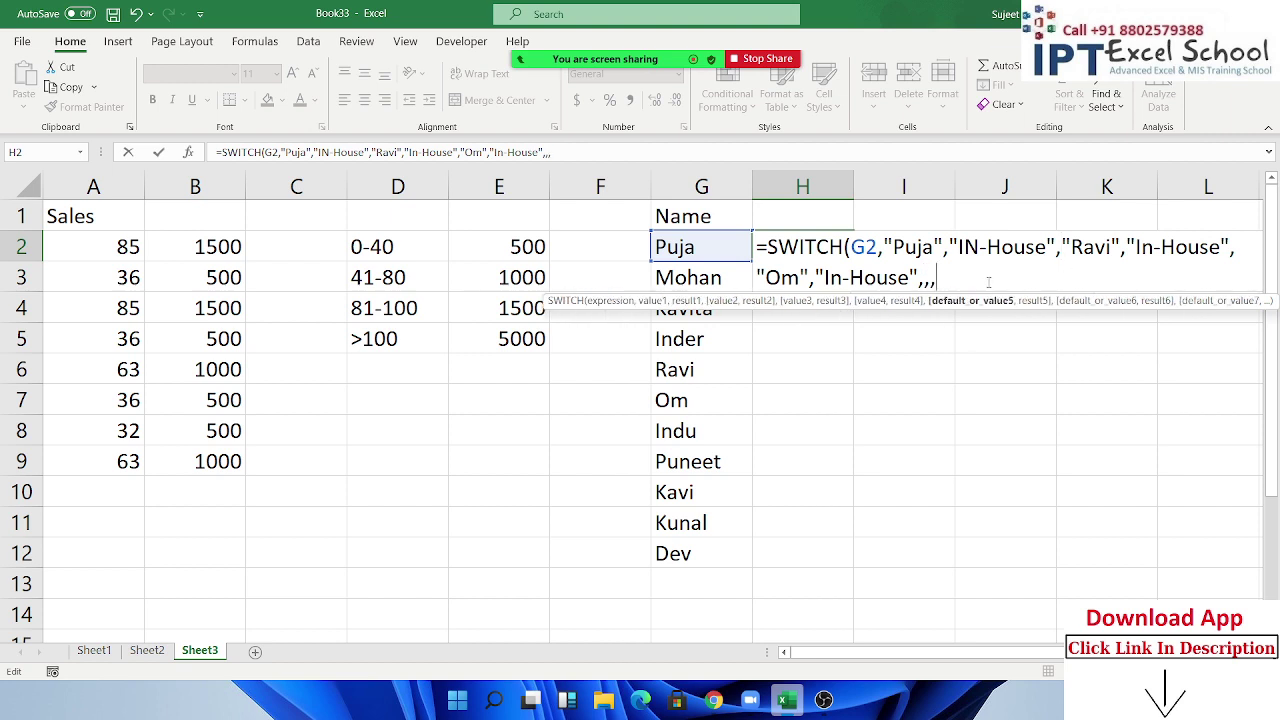
key(BackSpace)
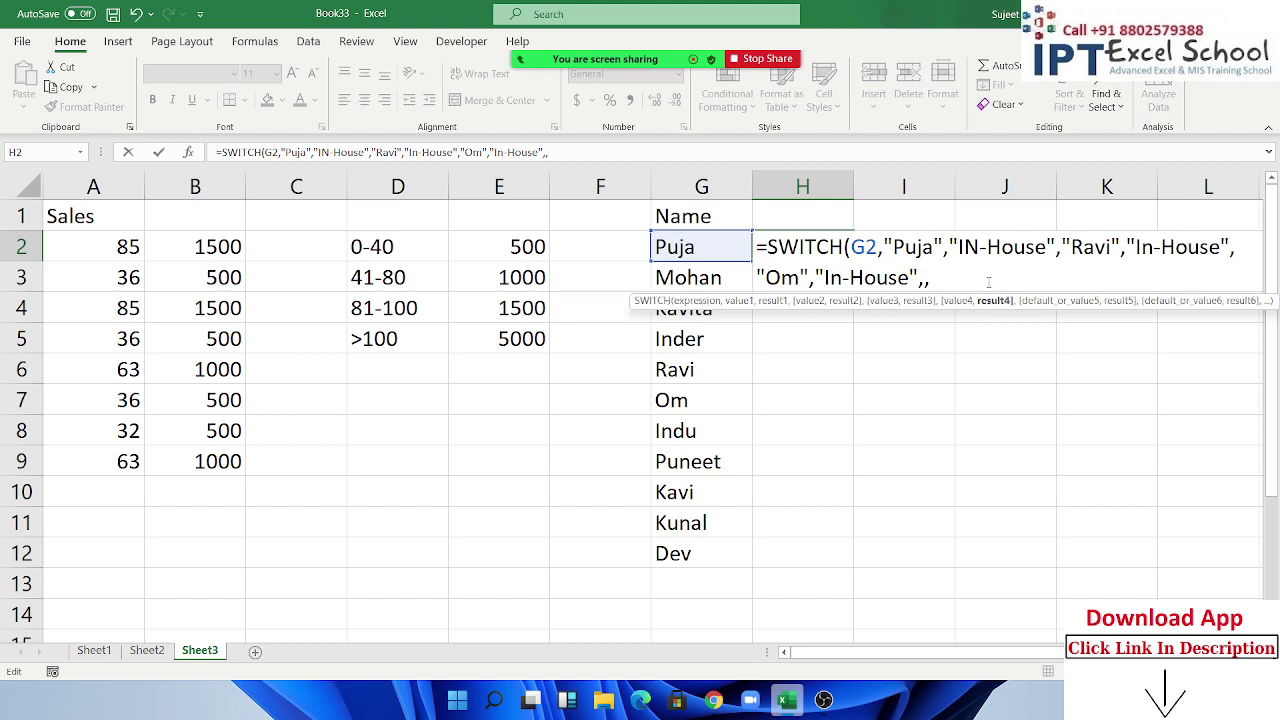
key(BackSpace)
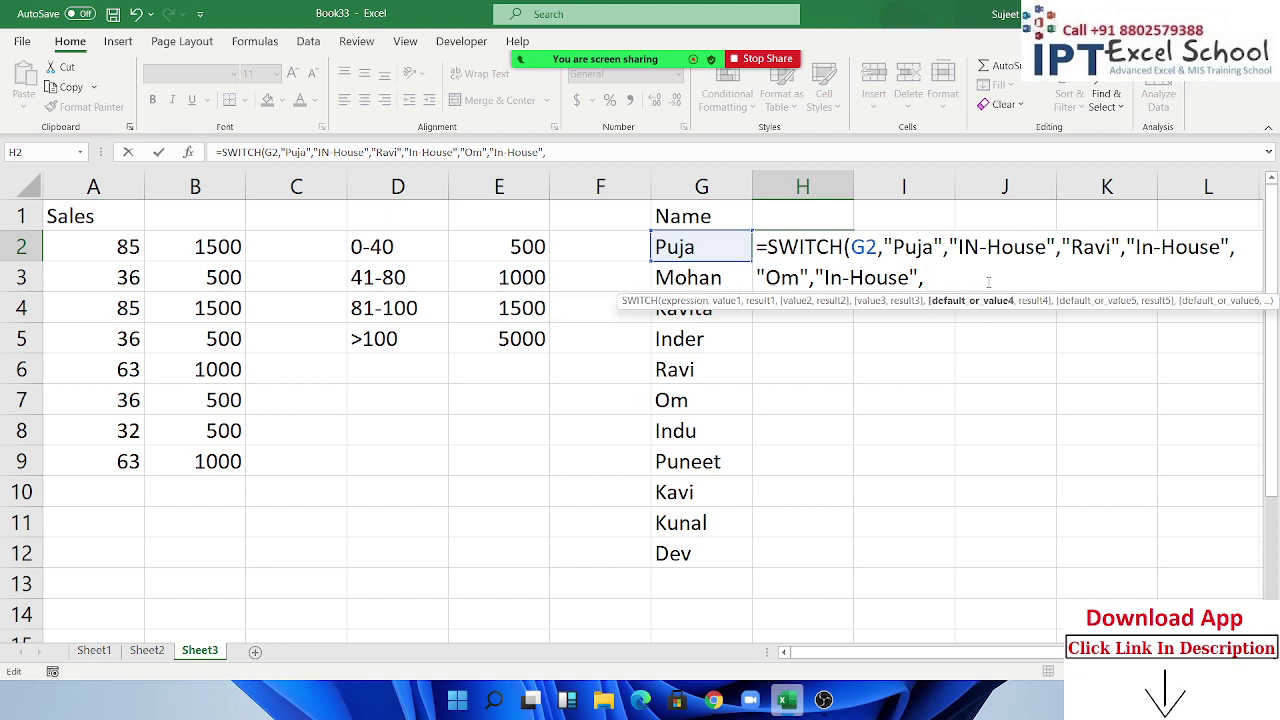
key(BackSpace)
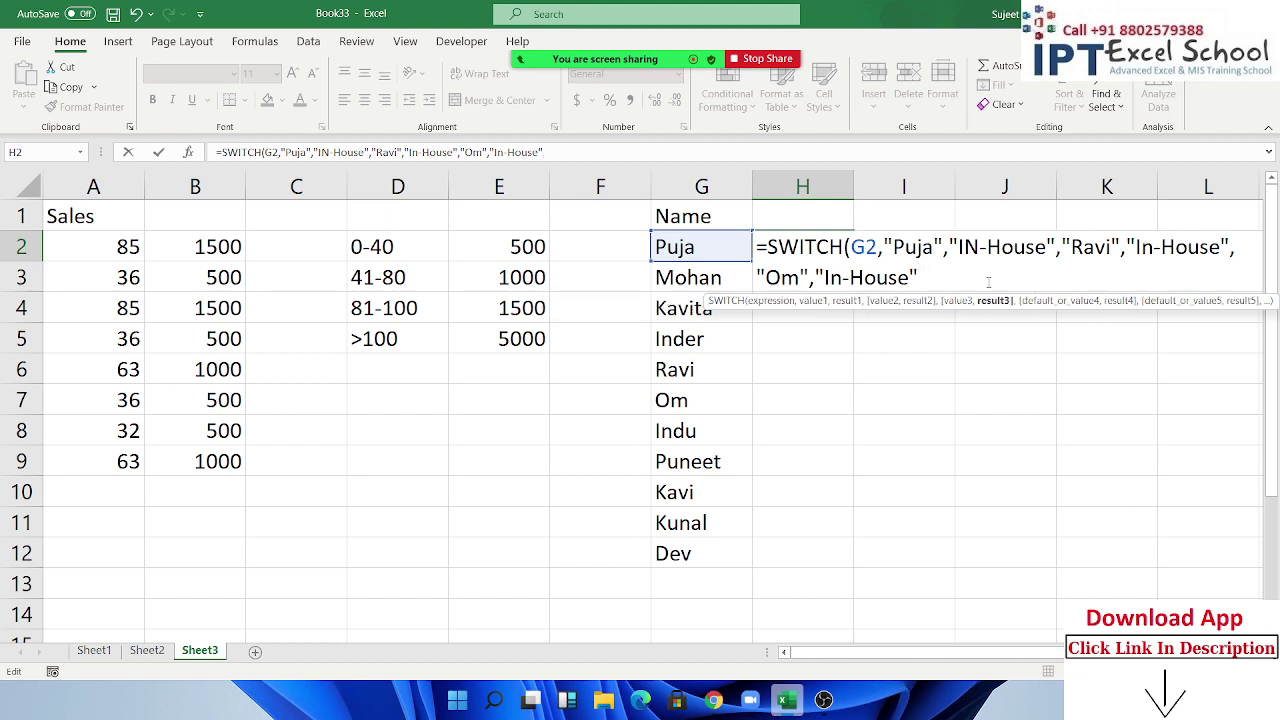
text(,)
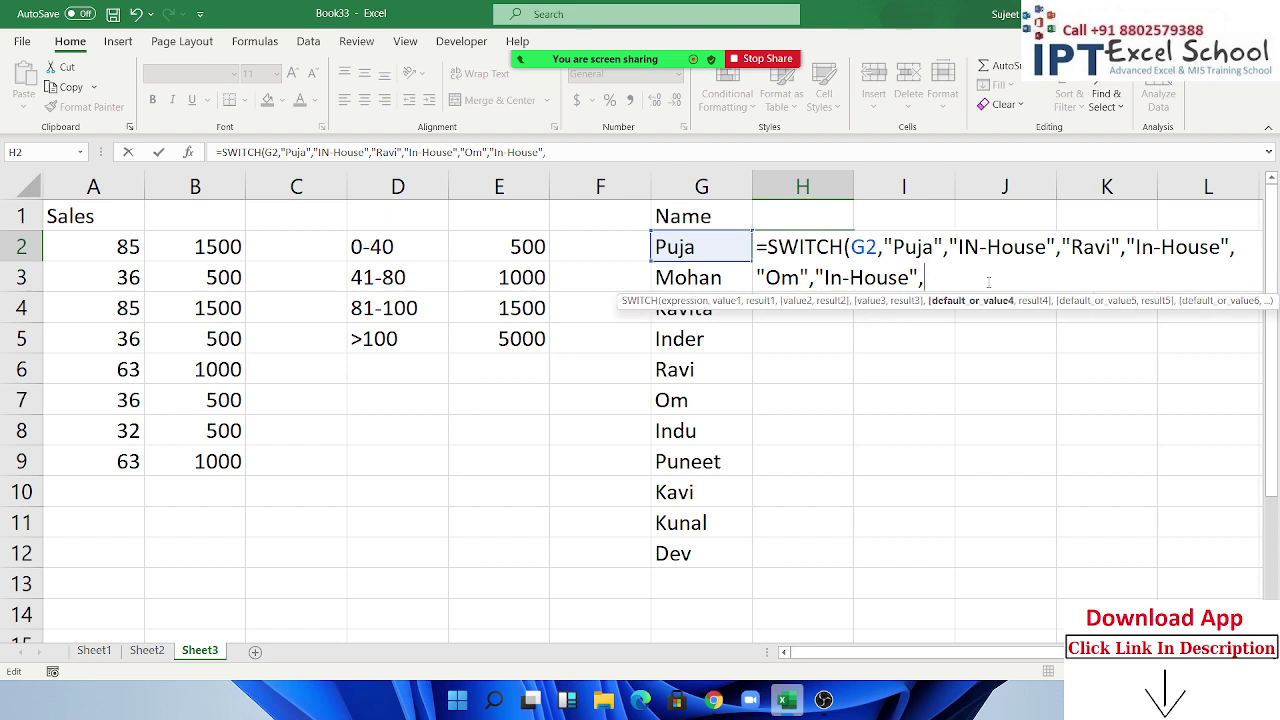
text("Ven)
text(der")
Commit H2's SWITCH formula and fill it down through H12.
key(Return)
key(Up)
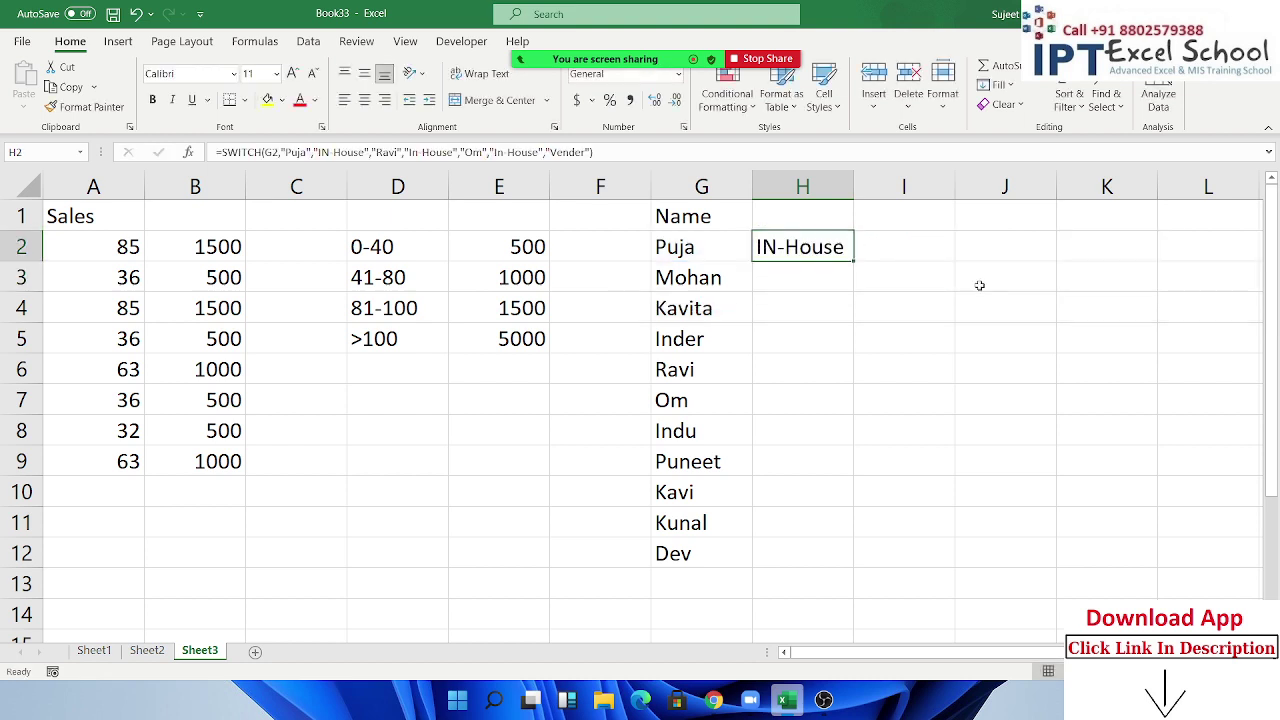
double_click(853, 261)
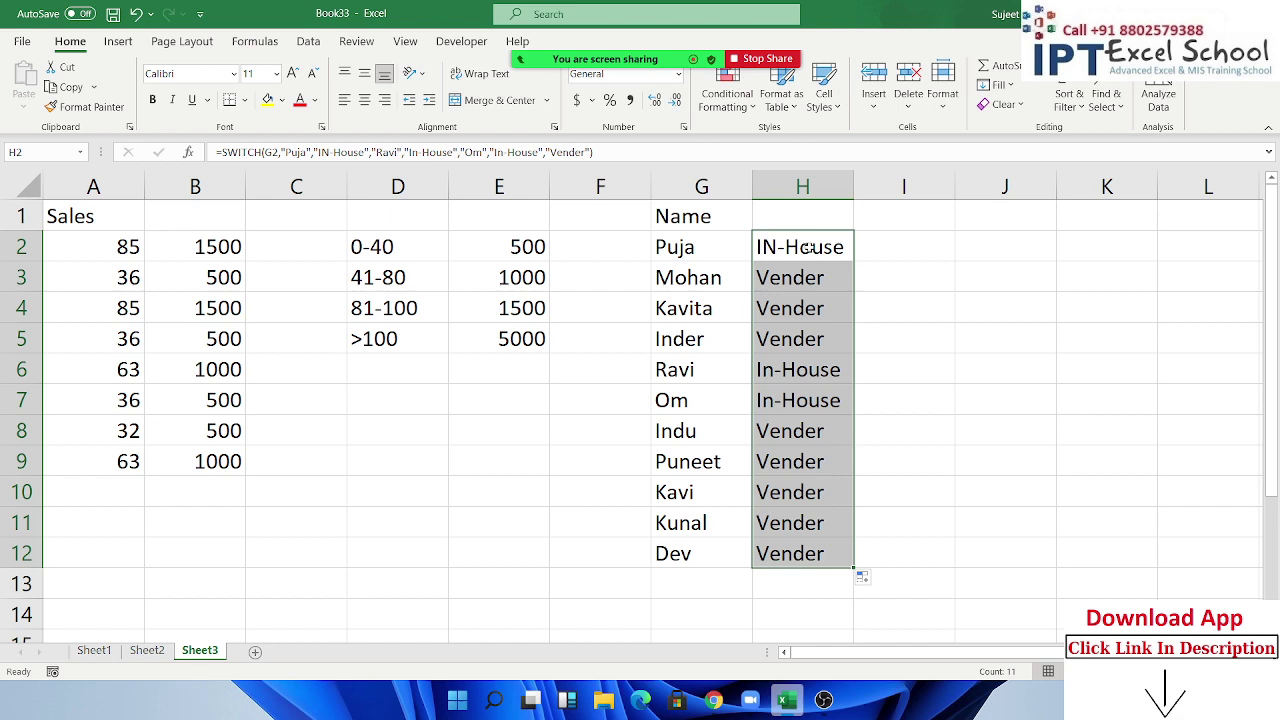
Start a column in J headed Sr with the numbers 1, 2 and 3.
key(Up)
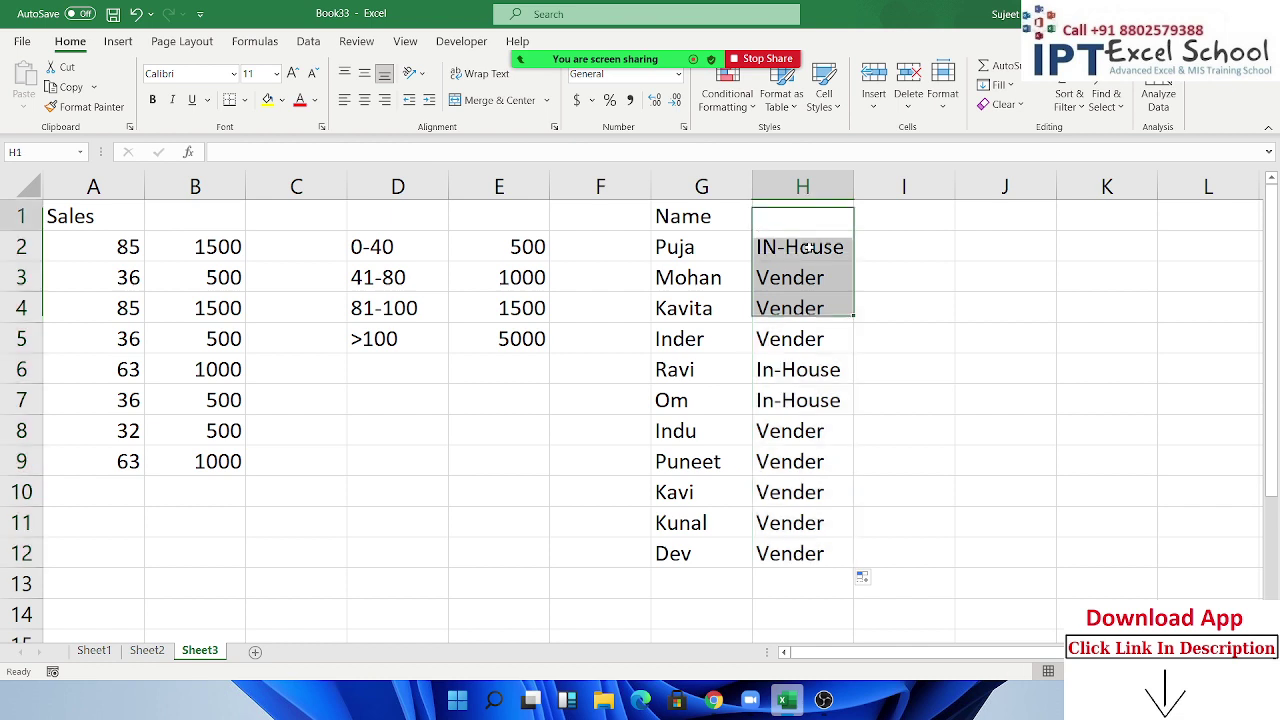
key(Right)
key(Right)
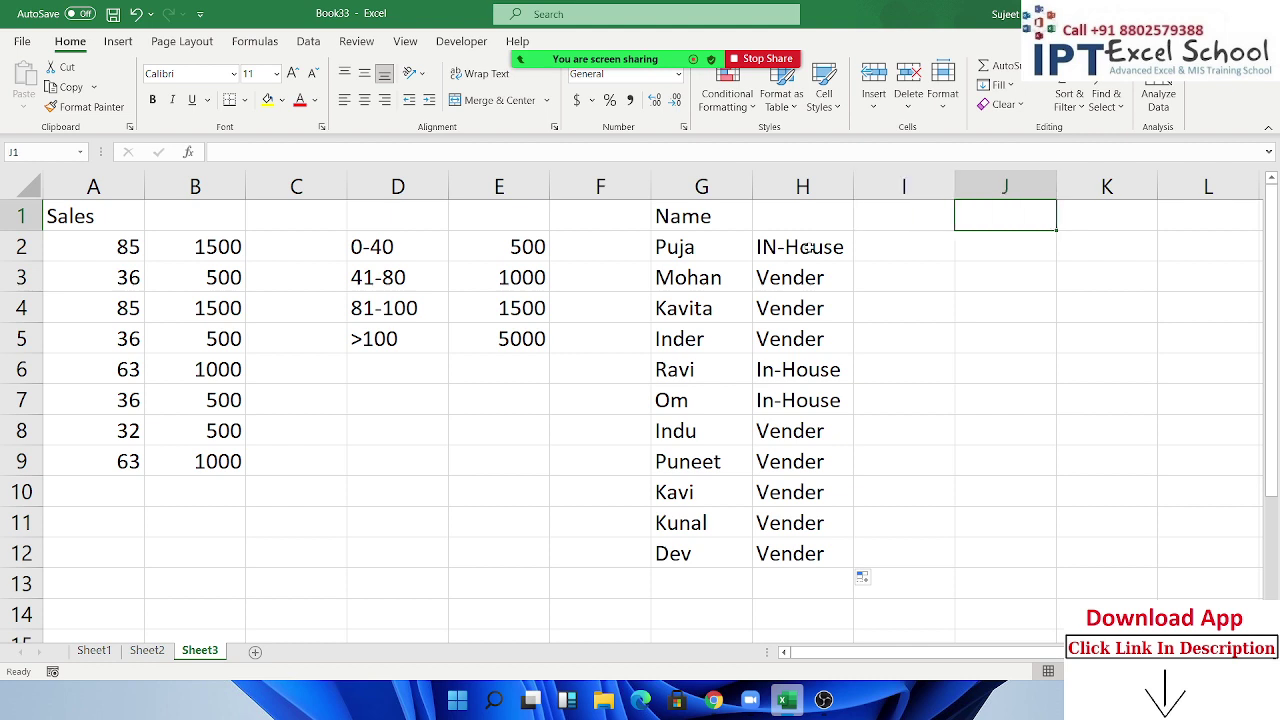
text(Sr)
key(Return)
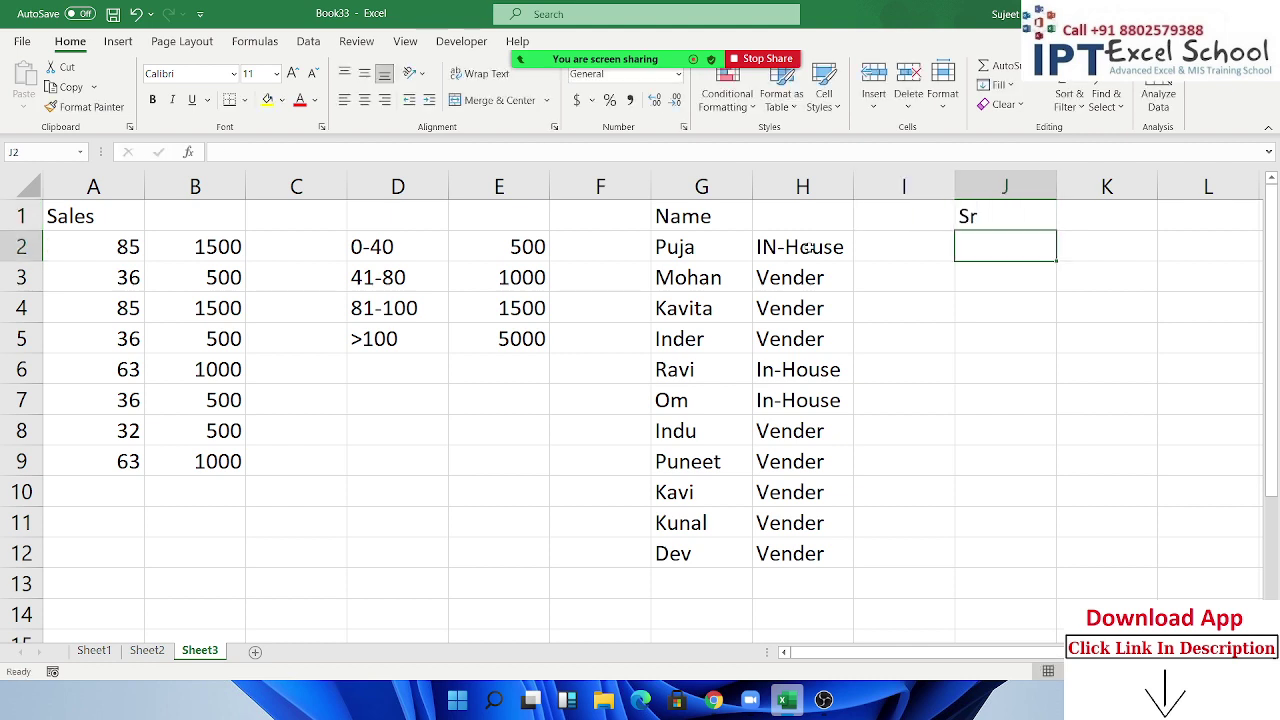
text(1)
key(Return)
text(2)
key(Return)
text(3)
key(Return)
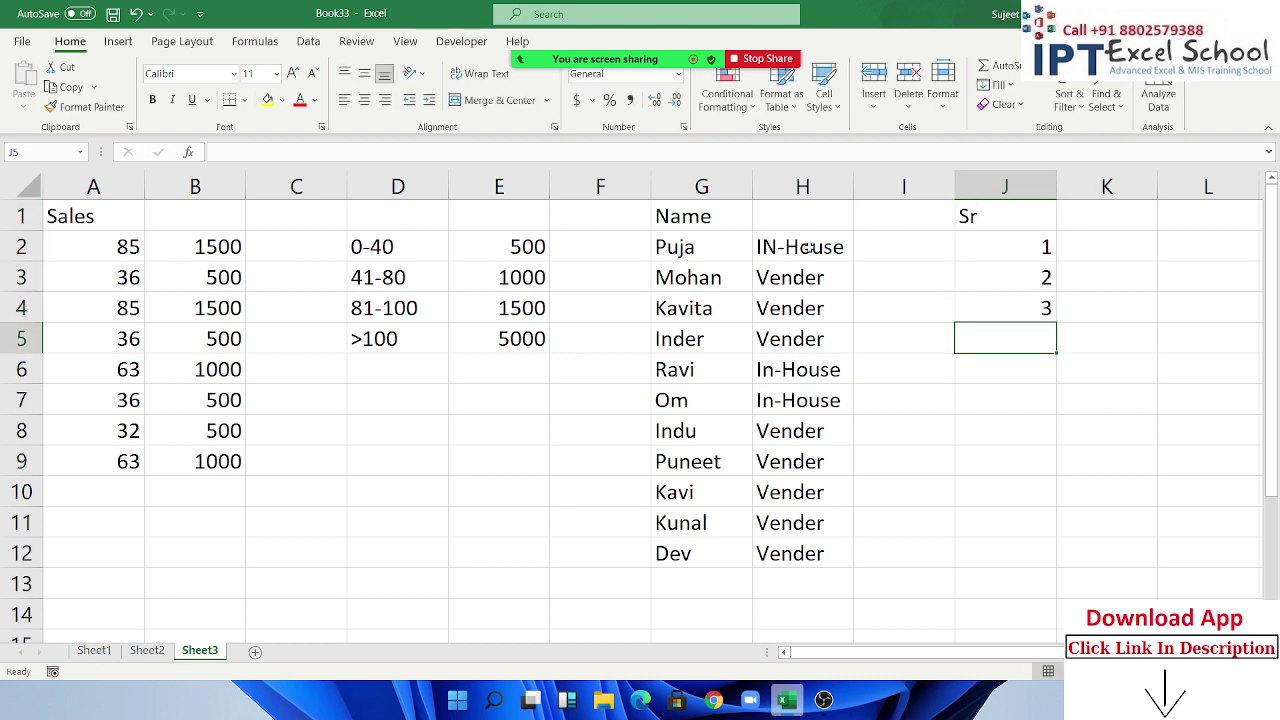
Rename the J1 heading to Q and add 4 as the last quarter number.
key(Up)
key(Up)
key(Up)
key(Up)
key(F2)
key(BackSpace)
key(BackSpace)
text(Q)
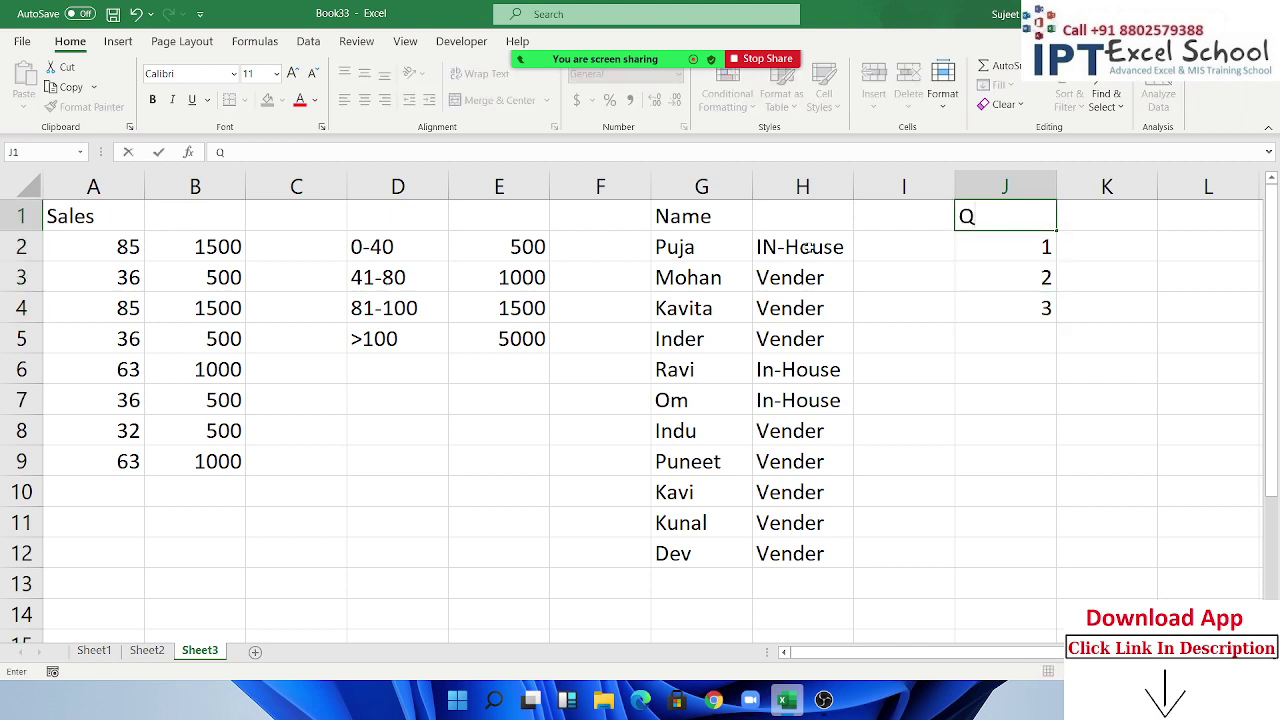
key(Return)
key(Down)
key(Down)
key(Down)
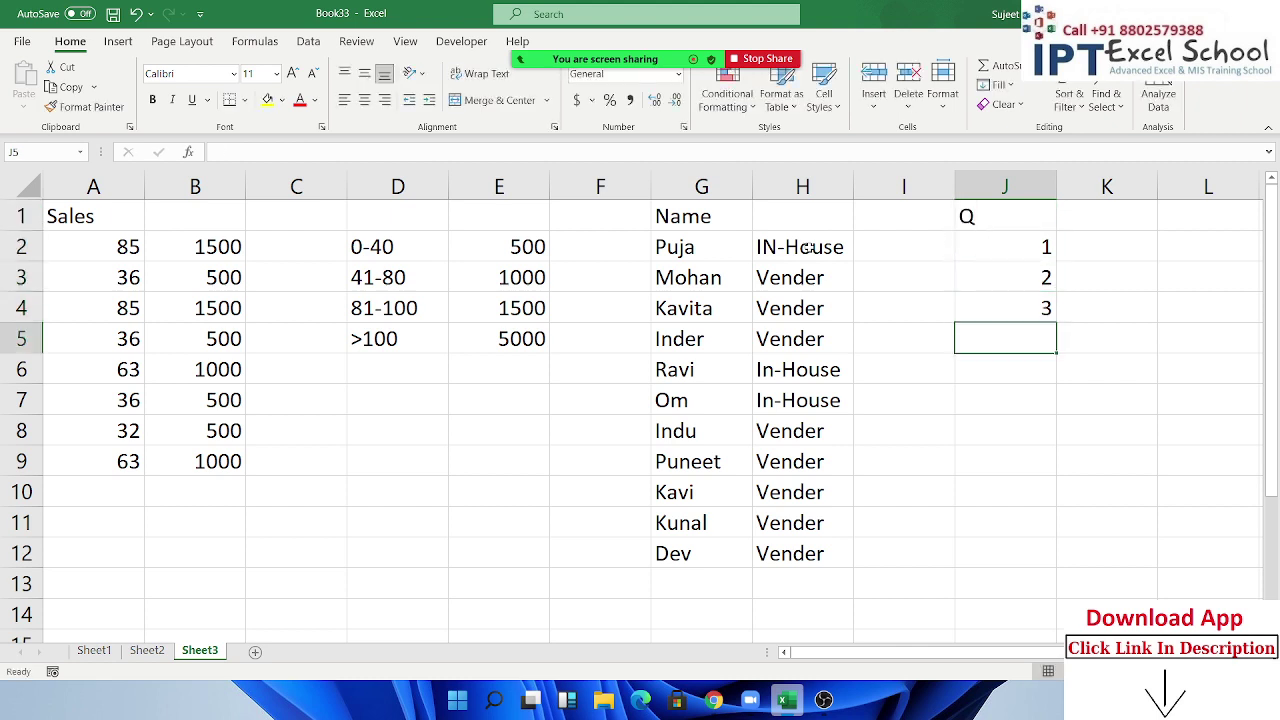
text(4)
key(Tab)
Enter test months JAN and May in column K, checking the system calendar.
key(Up)
key(Up)
key(Up)
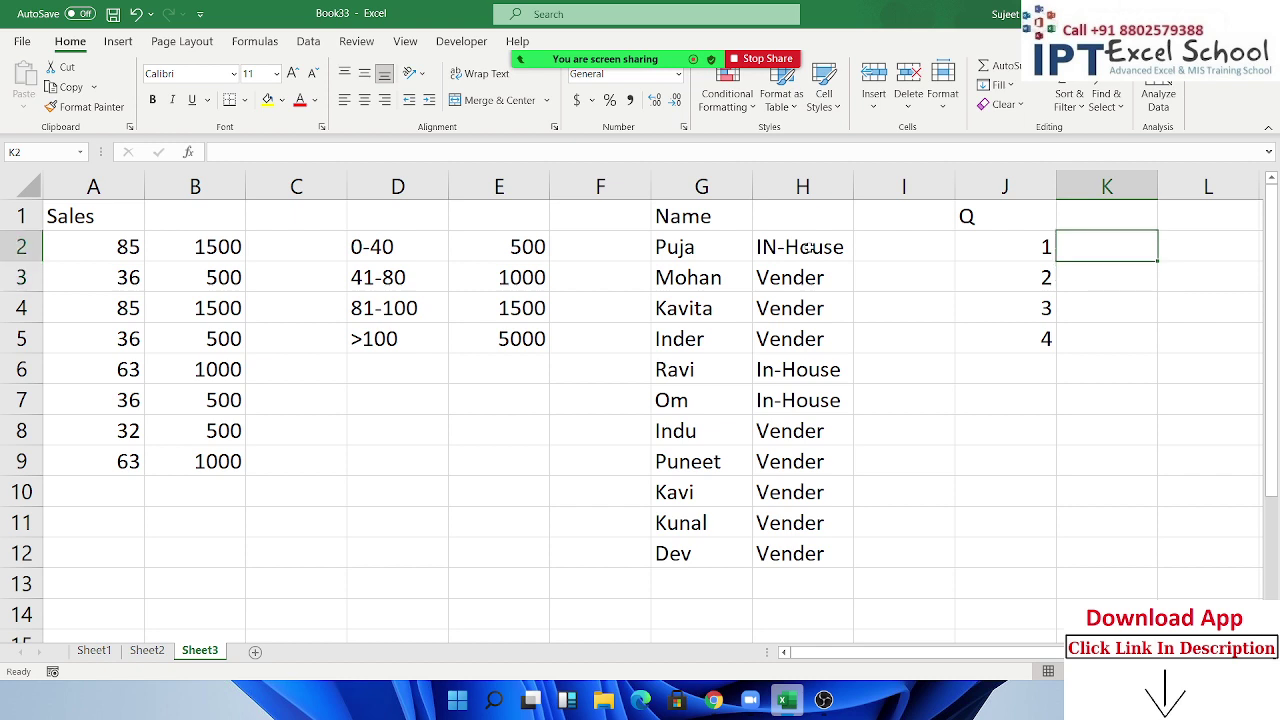
text(JAN)
key(Return)
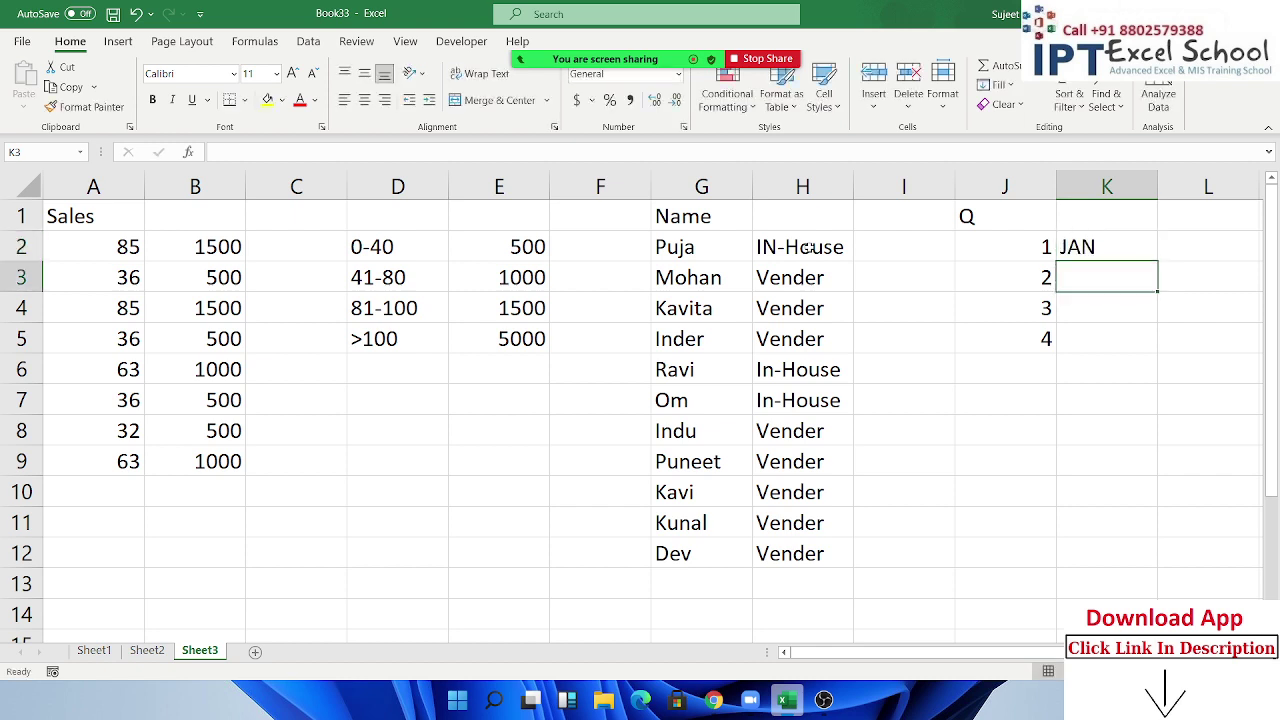
text(May)
key(Return)
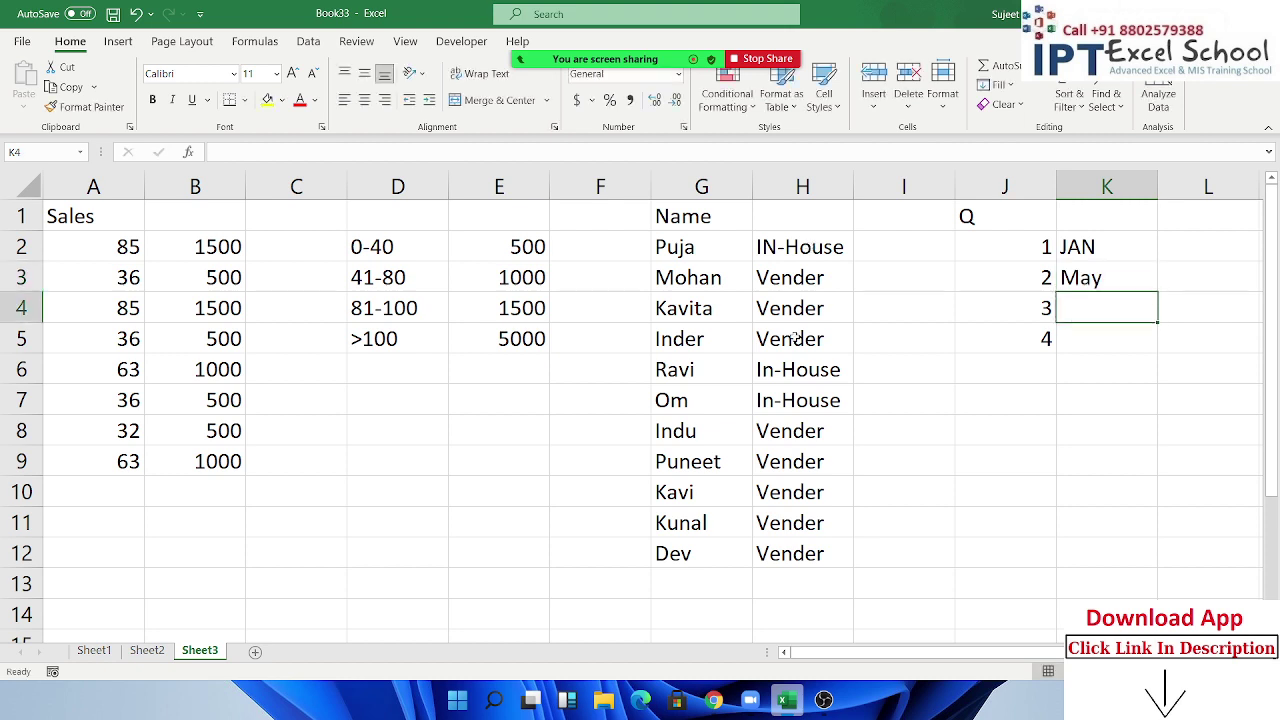
click(1230, 700)
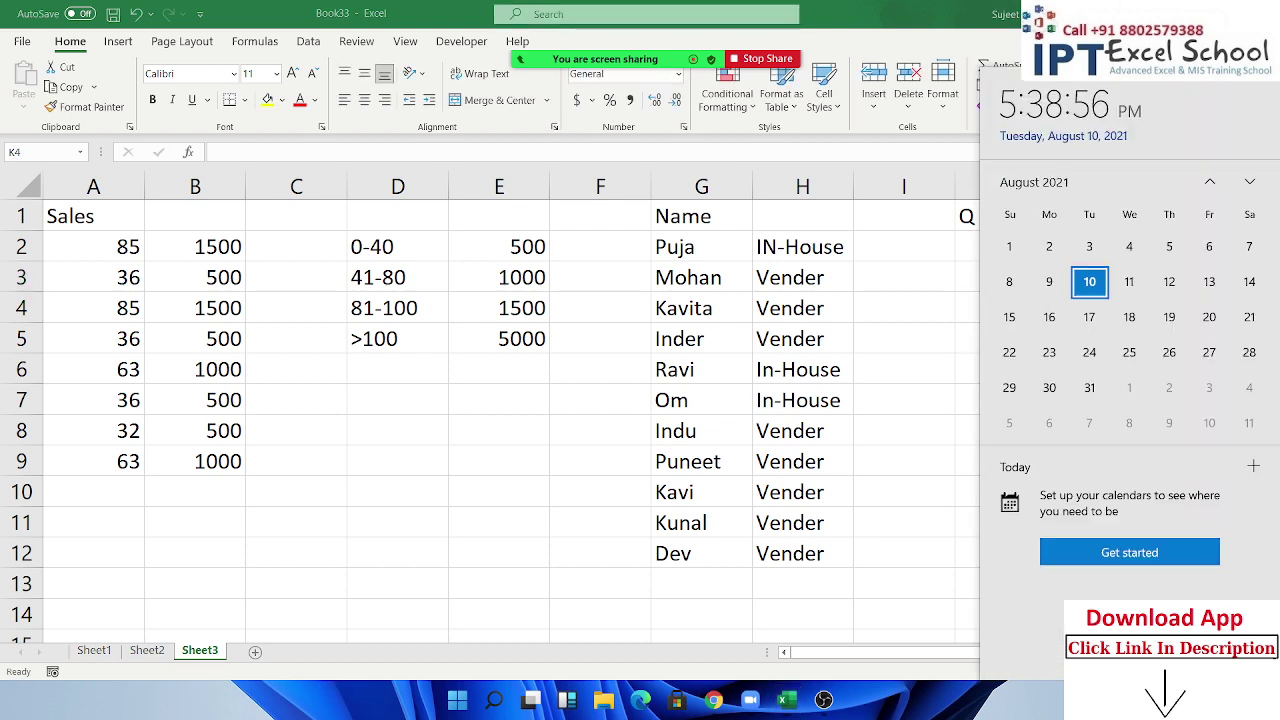
click(934, 362)
click(1092, 250)
Clear the test month entries and start a CHOOSE formula in K2.
key(Delete)
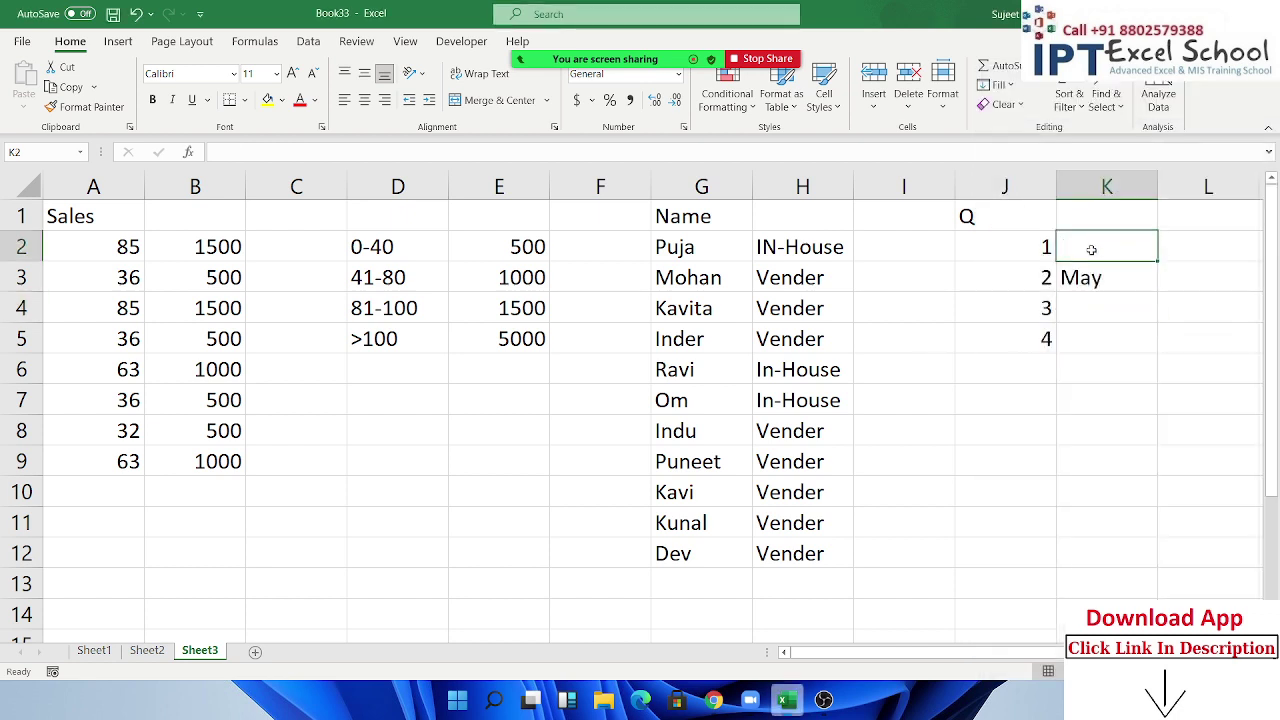
key(Down)
key(Delete)
click(1092, 250)
text(=)
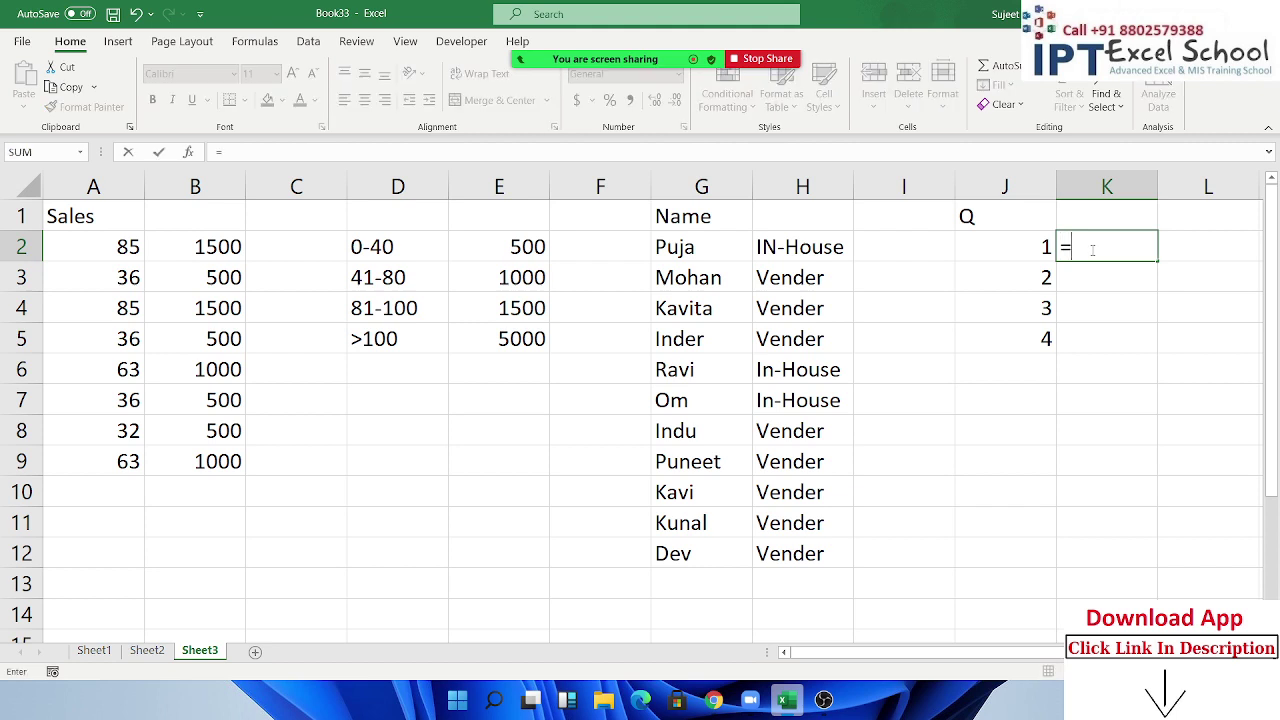
text(chp)
key(BackSpace)
text(o)
key(Tab)
Complete and enter =CHOOSE(J2,"JAN","Apr","Jul","Oct") in K2.
click(960, 242)
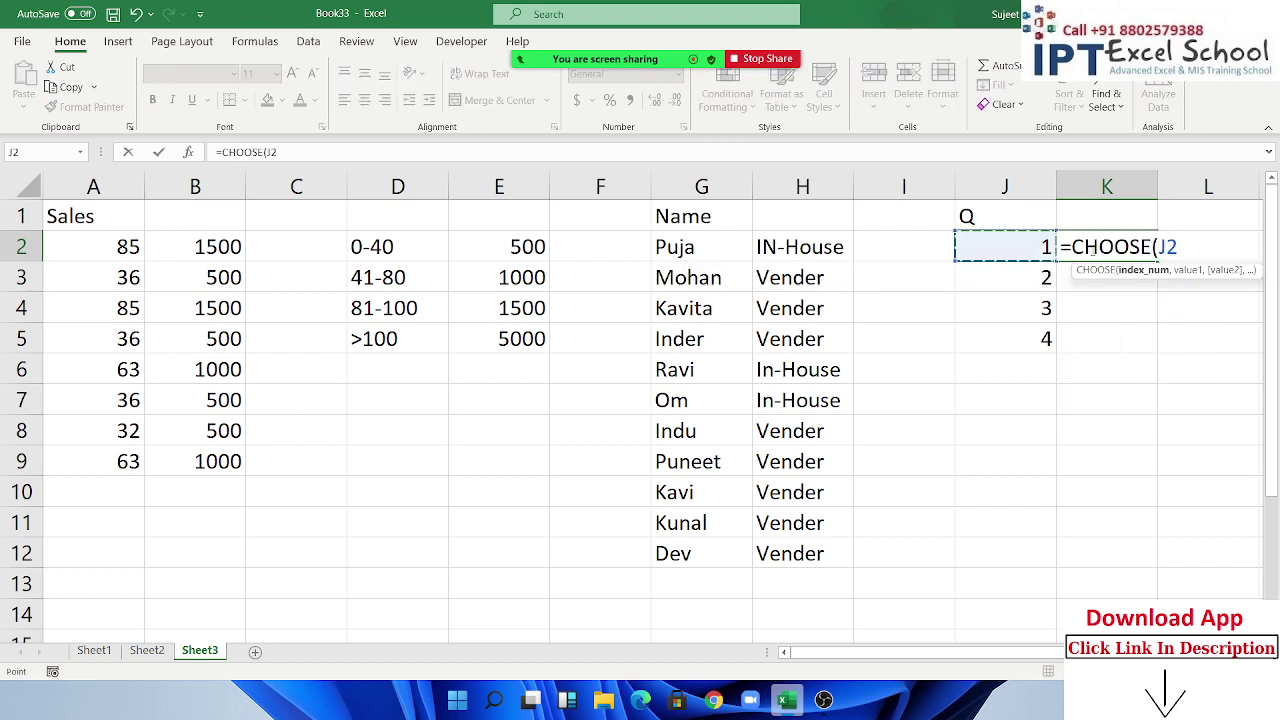
text(,)
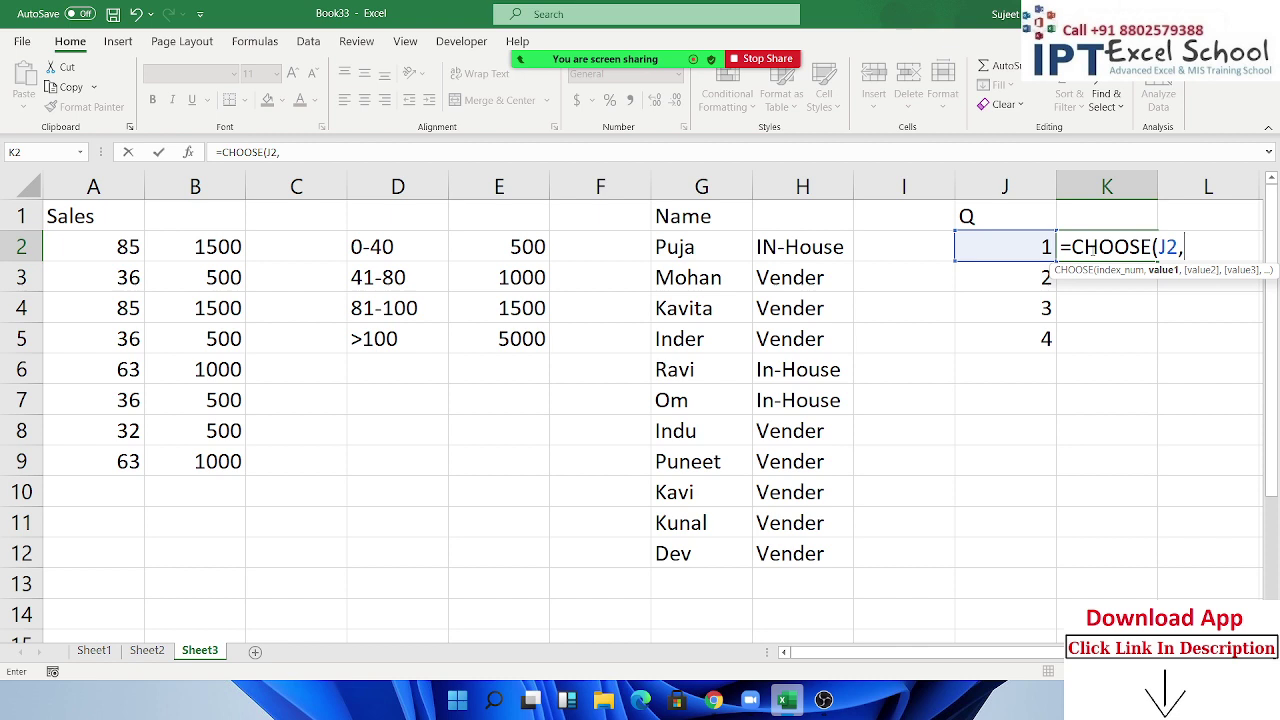
text("J)
text(A",)
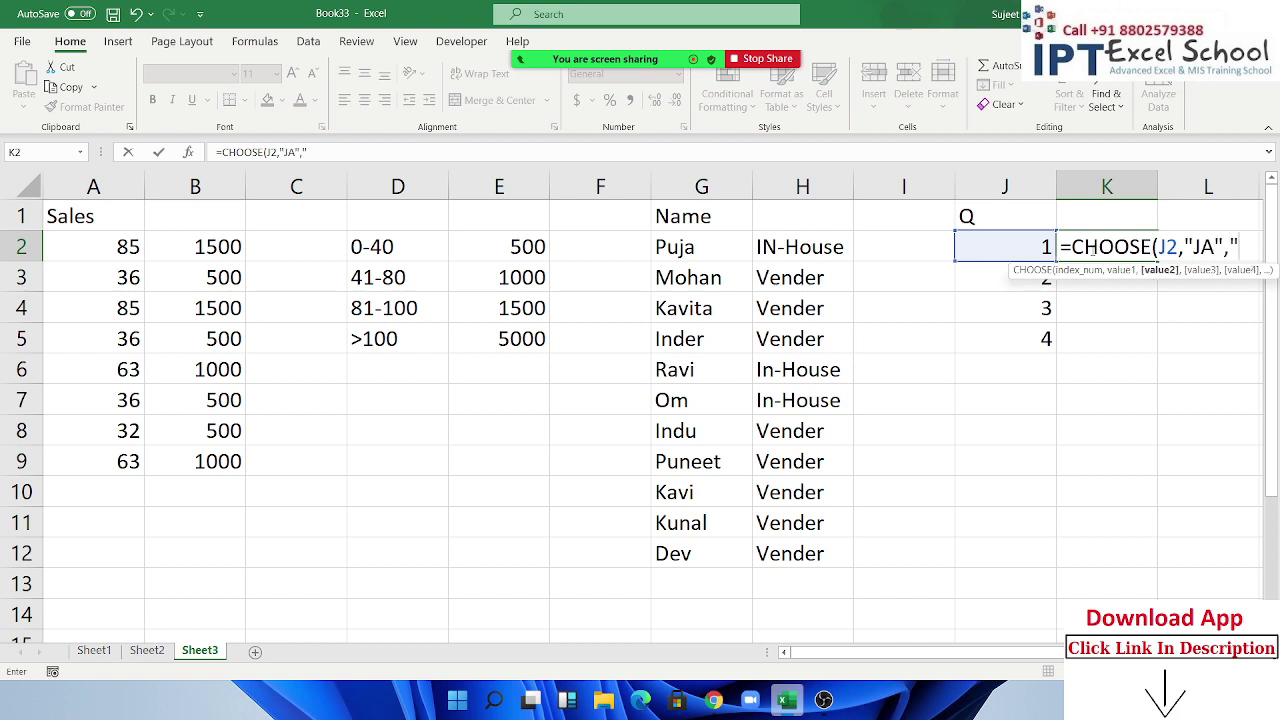
key(BackSpace)
key(BackSpace)
text(N)
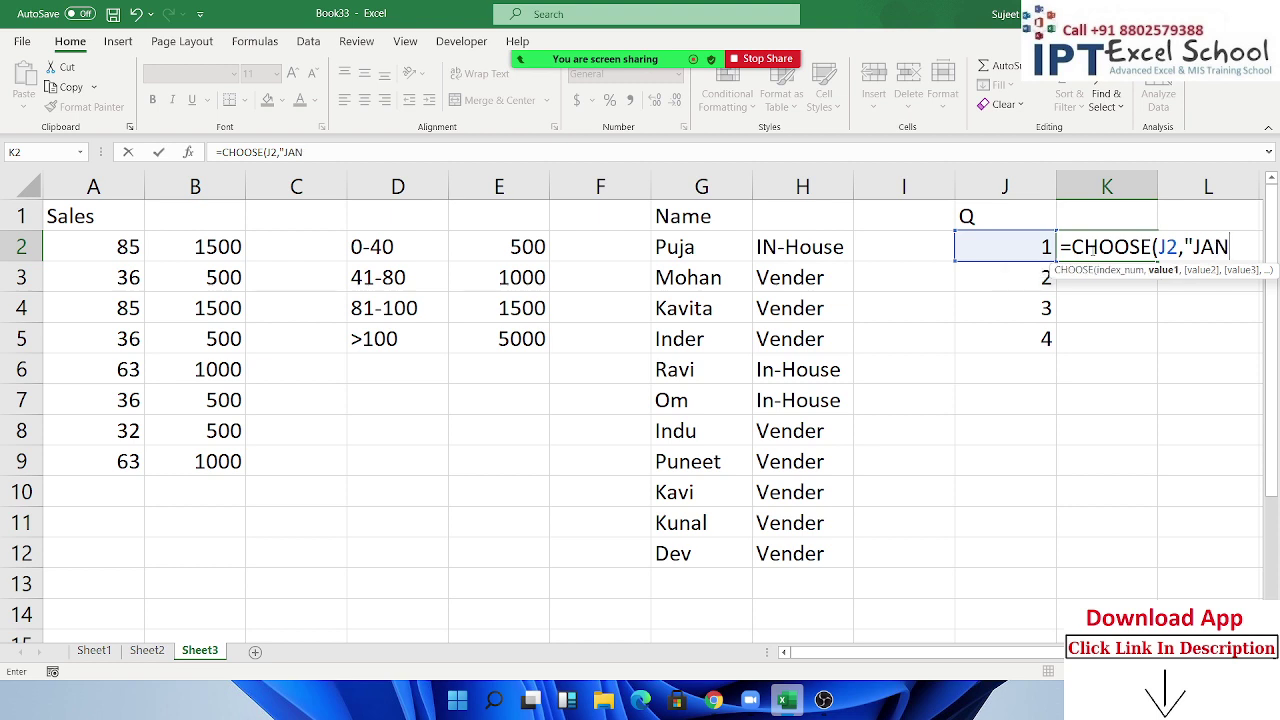
text(","A)
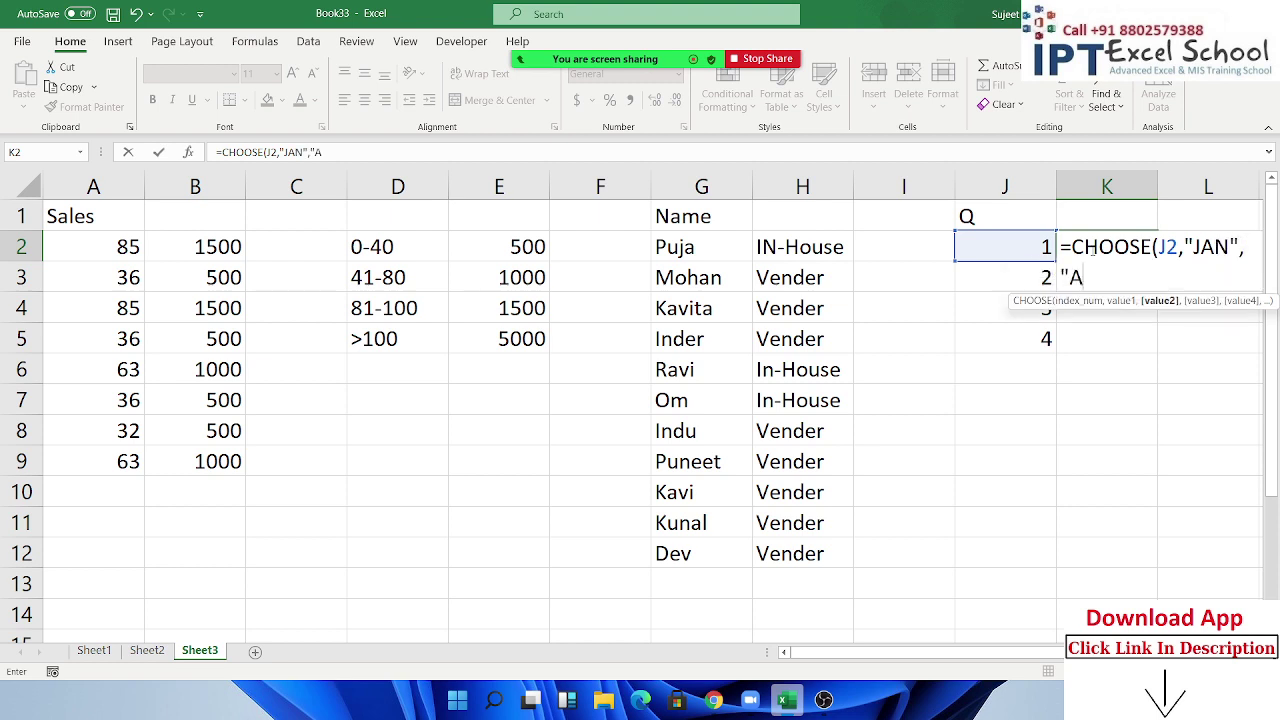
text(pr")
text(,")
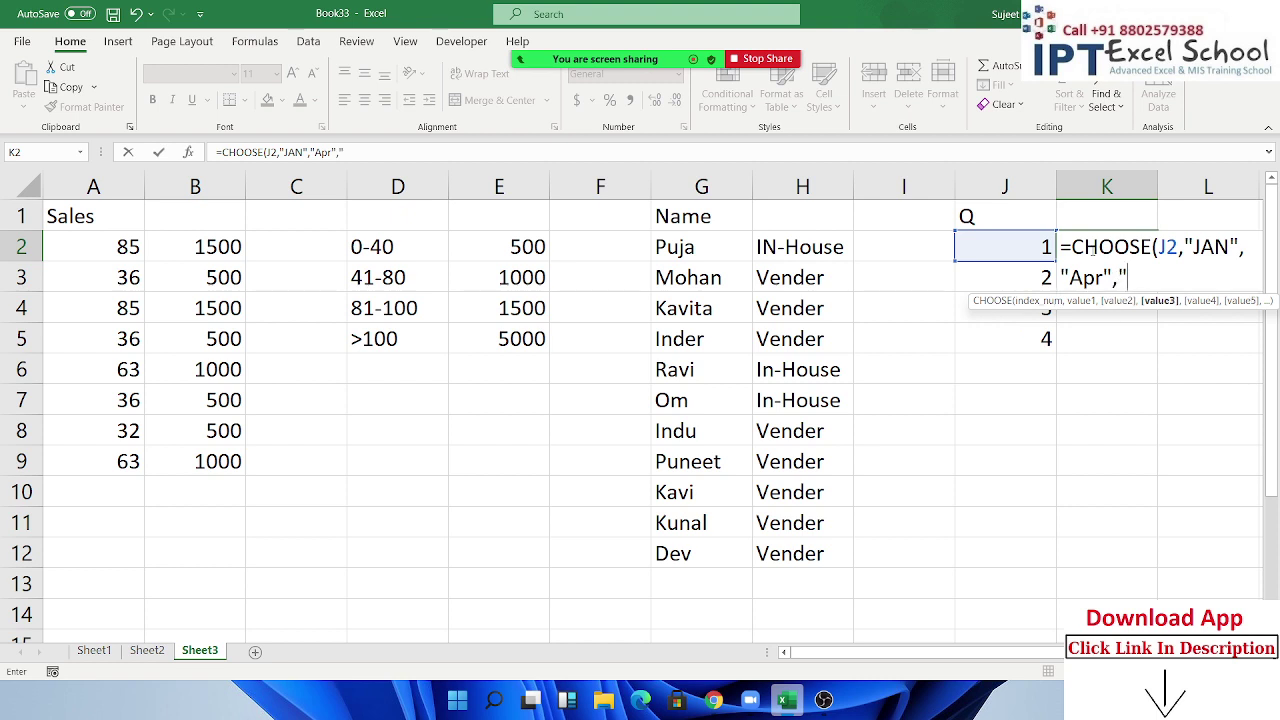
text(Jul)
text(",)
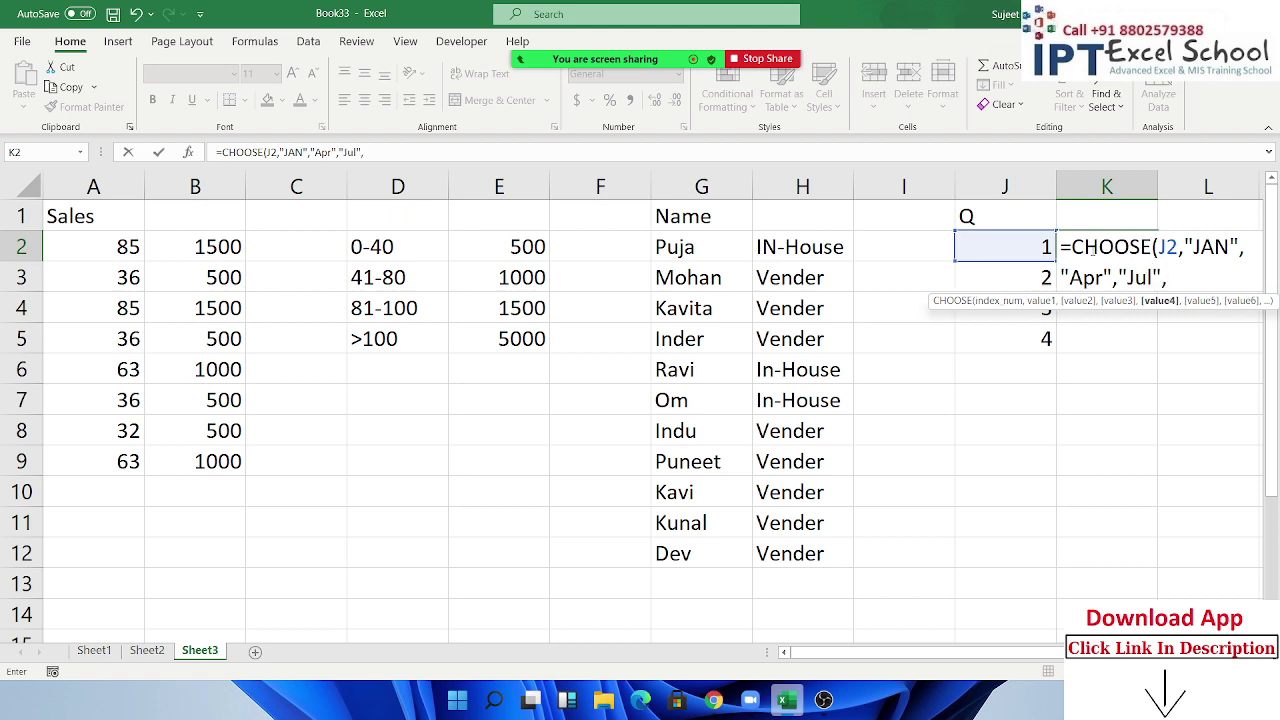
text("O)
text(ct")
key(Return)
click(1090, 247)
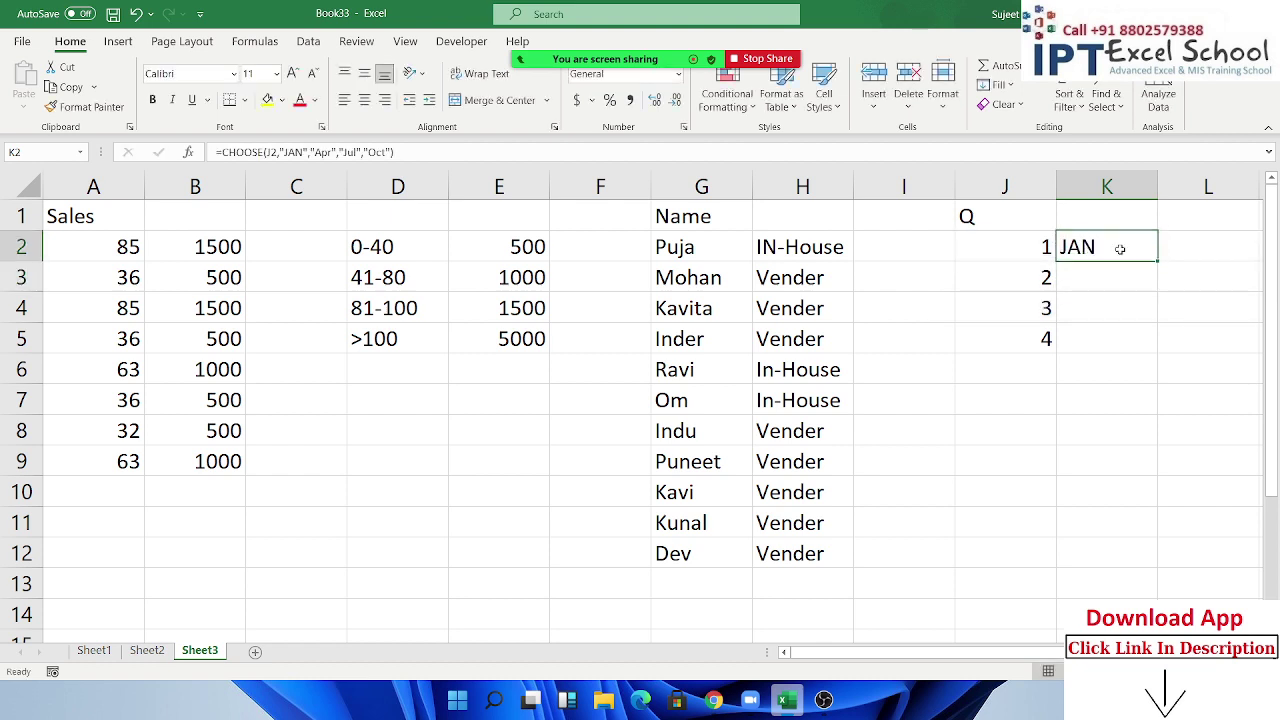
Fill the CHOOSE formula down to K5 and review its JAN, Apr, Jul and Oct arguments.
double_click(1156, 260)
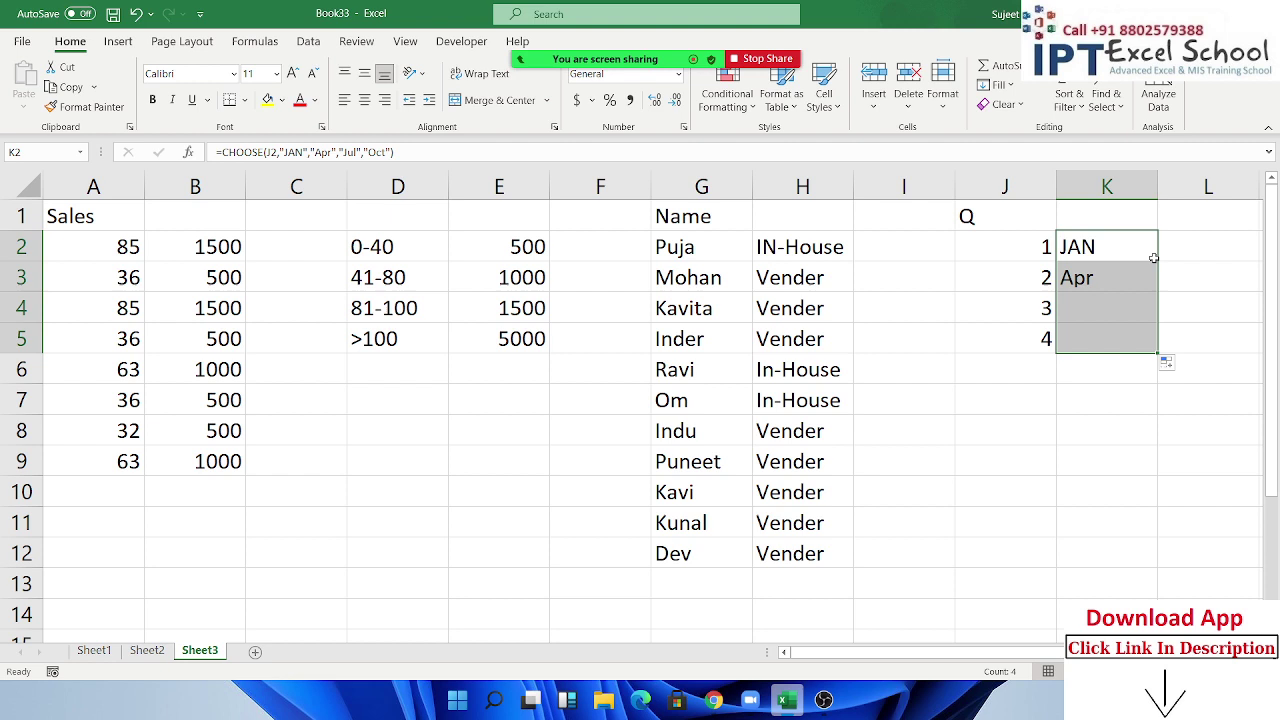
double_click(1104, 251)
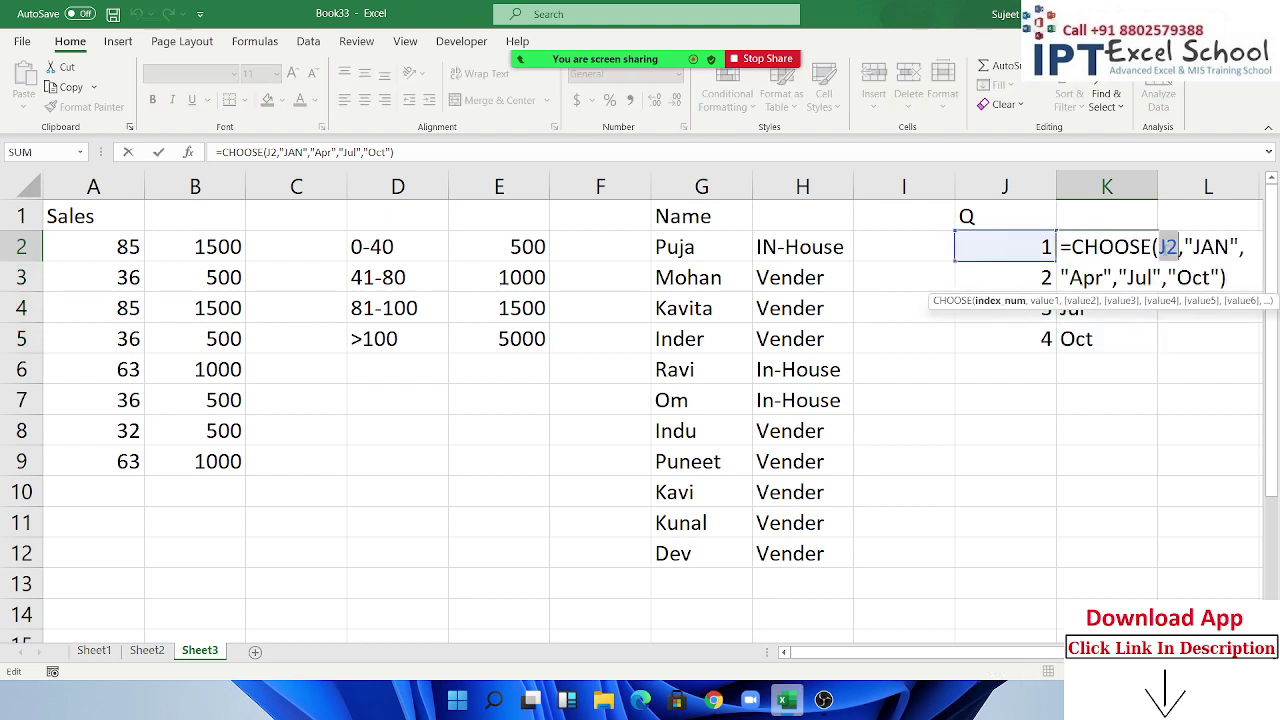
click(1222, 247)
double_click(1168, 247)
double_click(1086, 278)
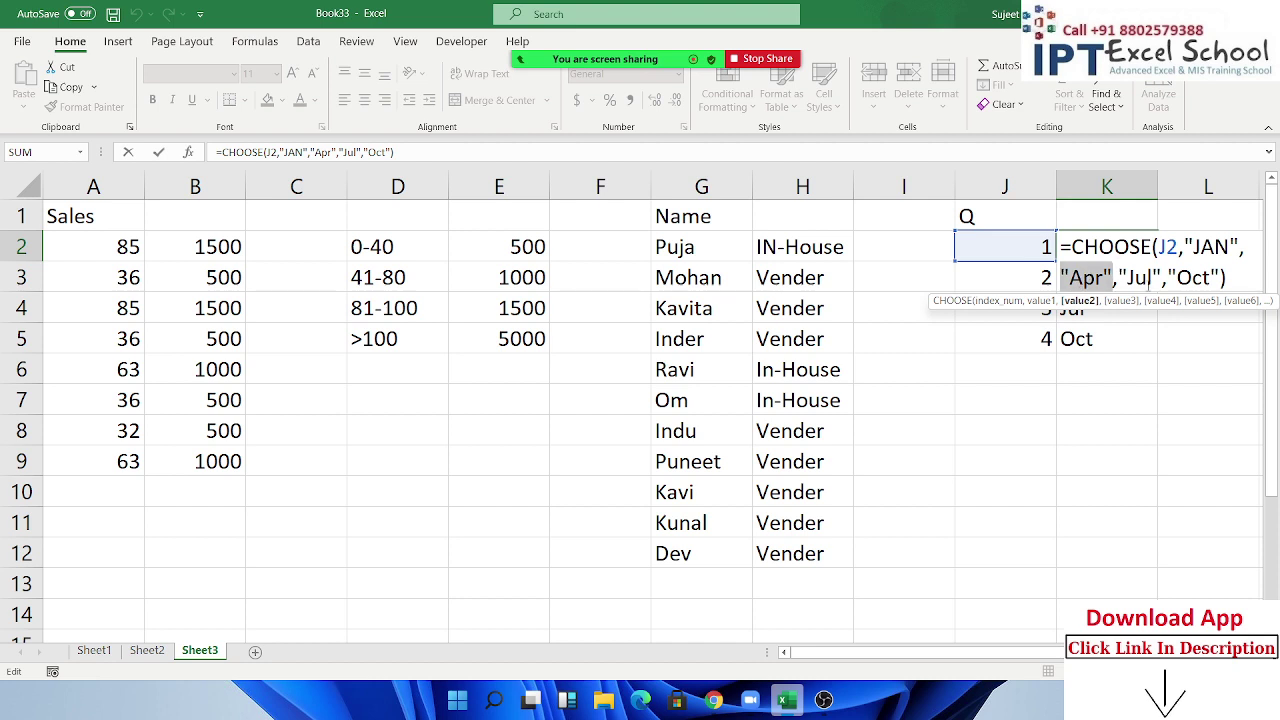
double_click(1140, 278)
double_click(1185, 278)
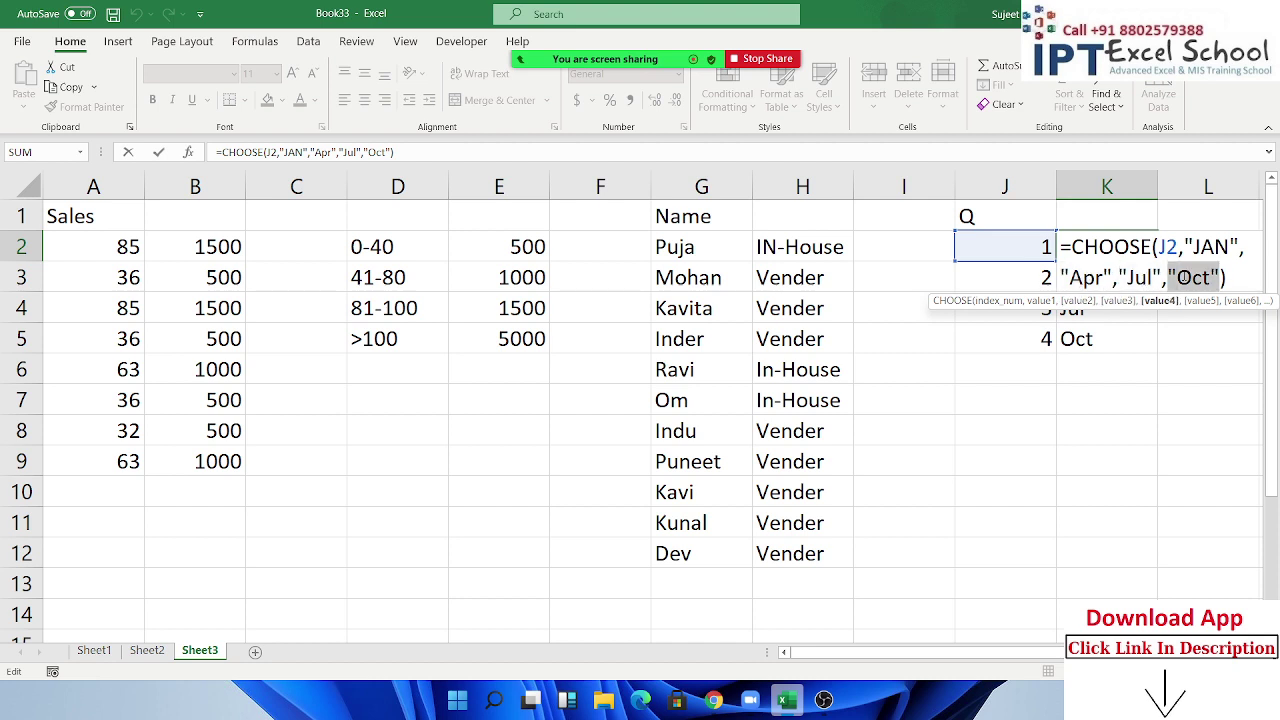
key(ctrl+Return)
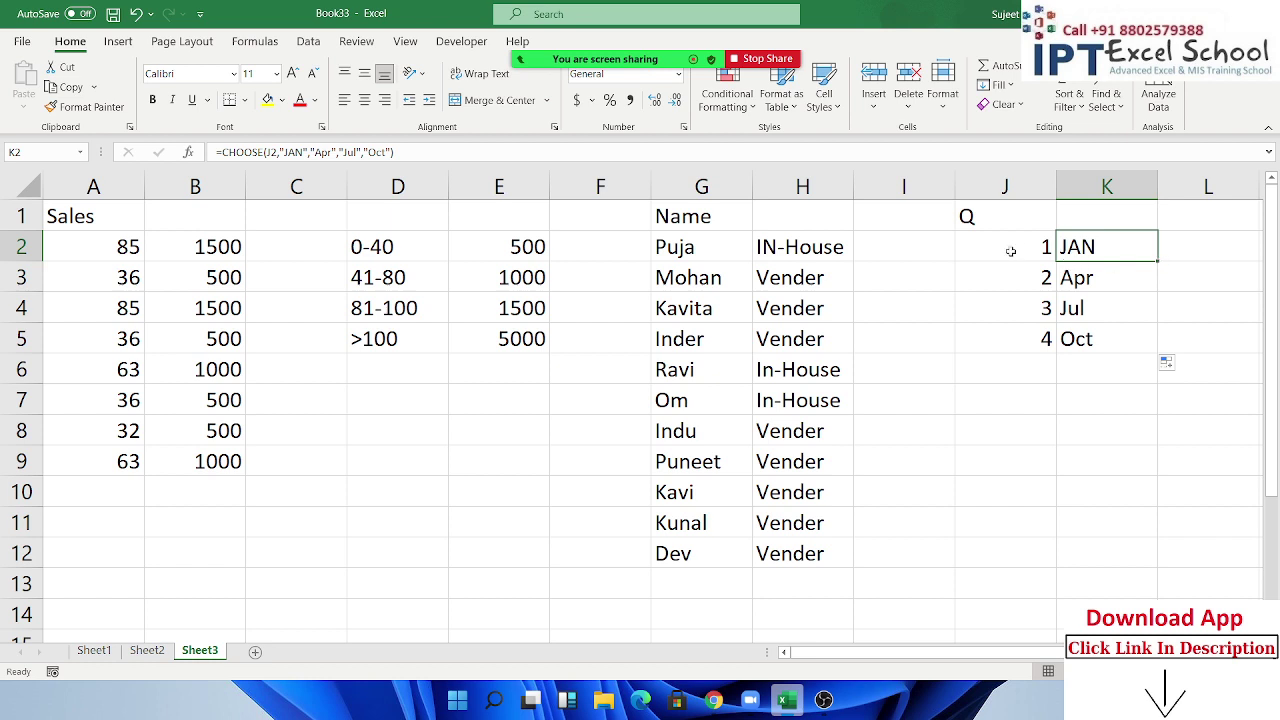
double_click(1085, 247)
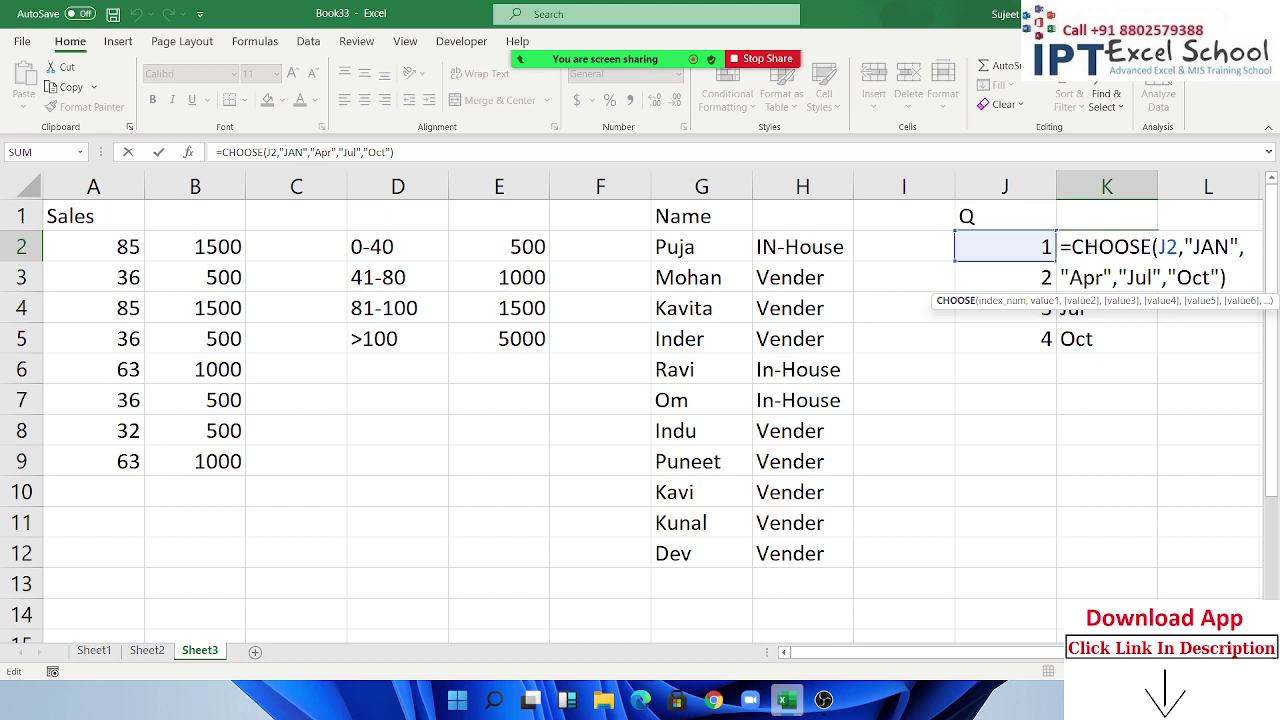
key(Return)
key(Up)
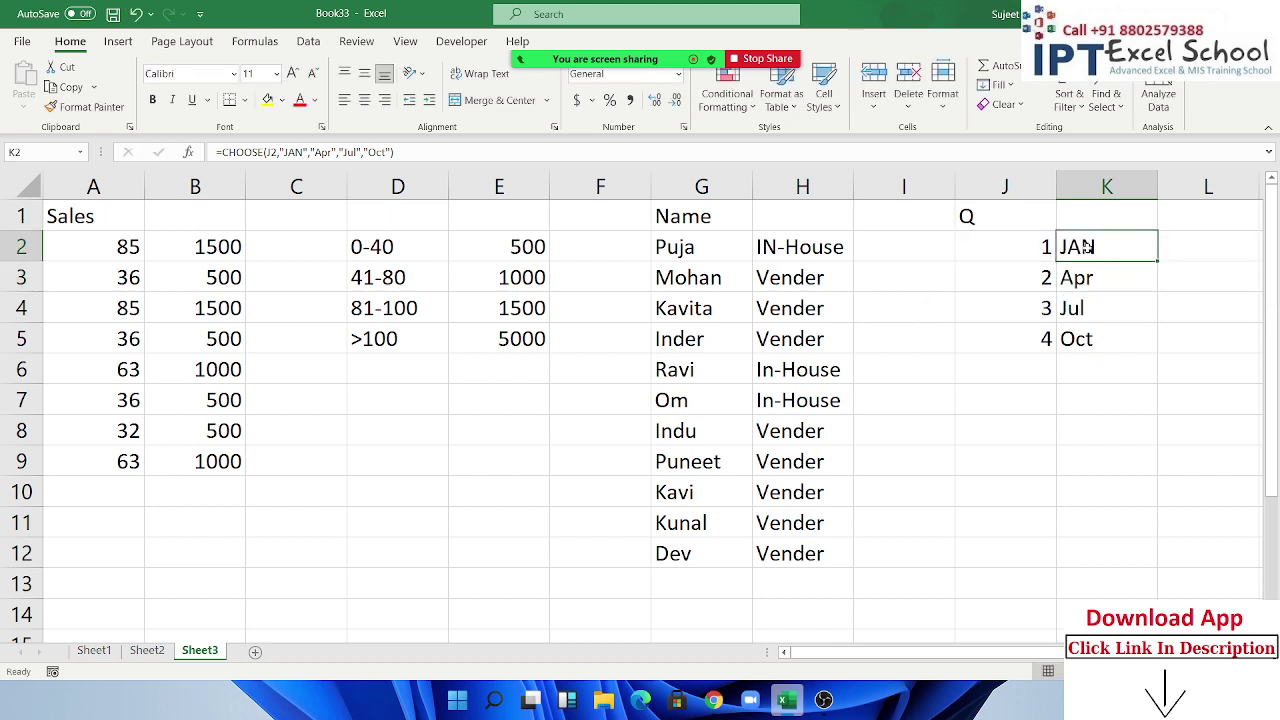
key(Left)
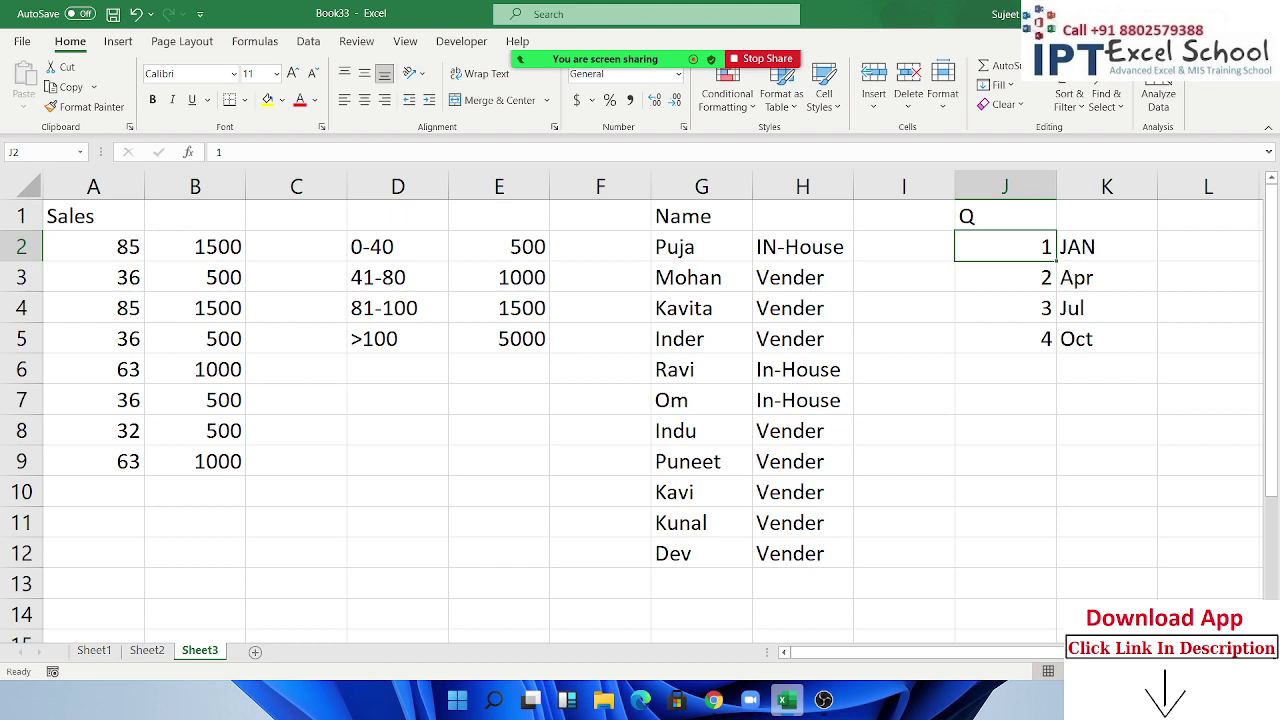
Walk through K2's CHOOSE arguments (J2 index, JAN, Apr) and recommit the formula.
scroll(890, 298, right, 1)
scroll(890, 298, right, 1)
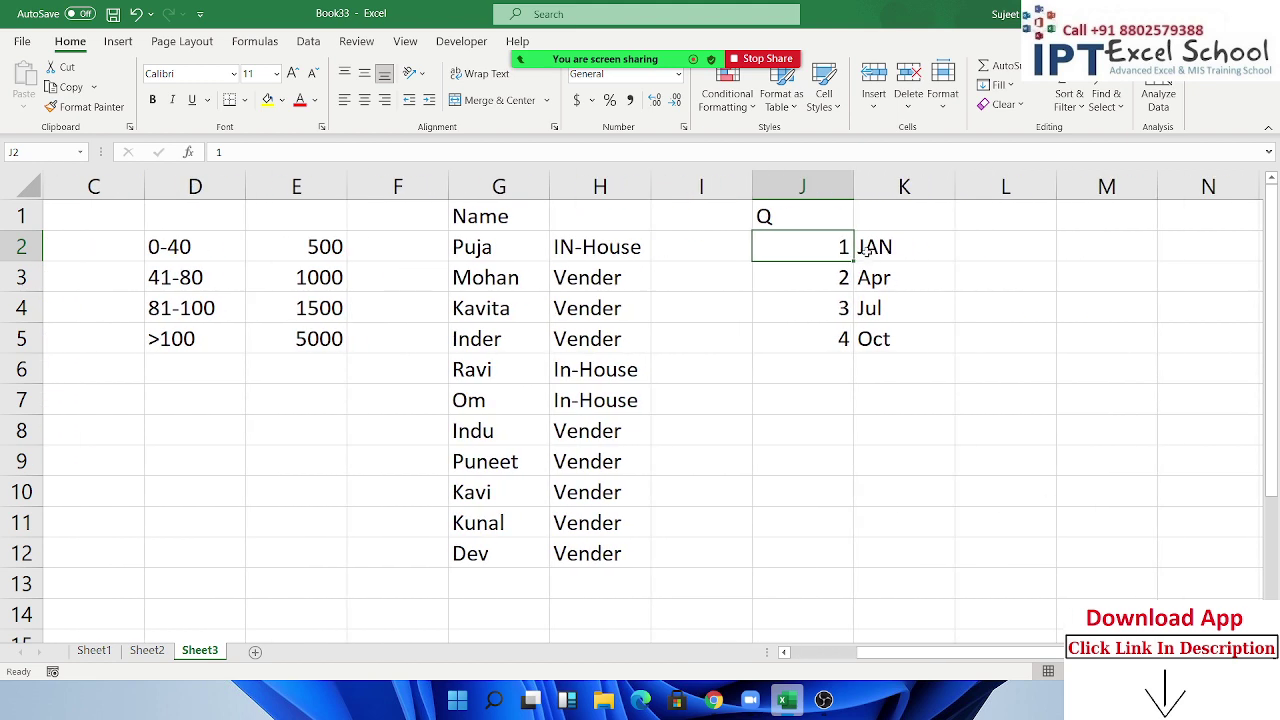
click(920, 247)
double_click(920, 247)
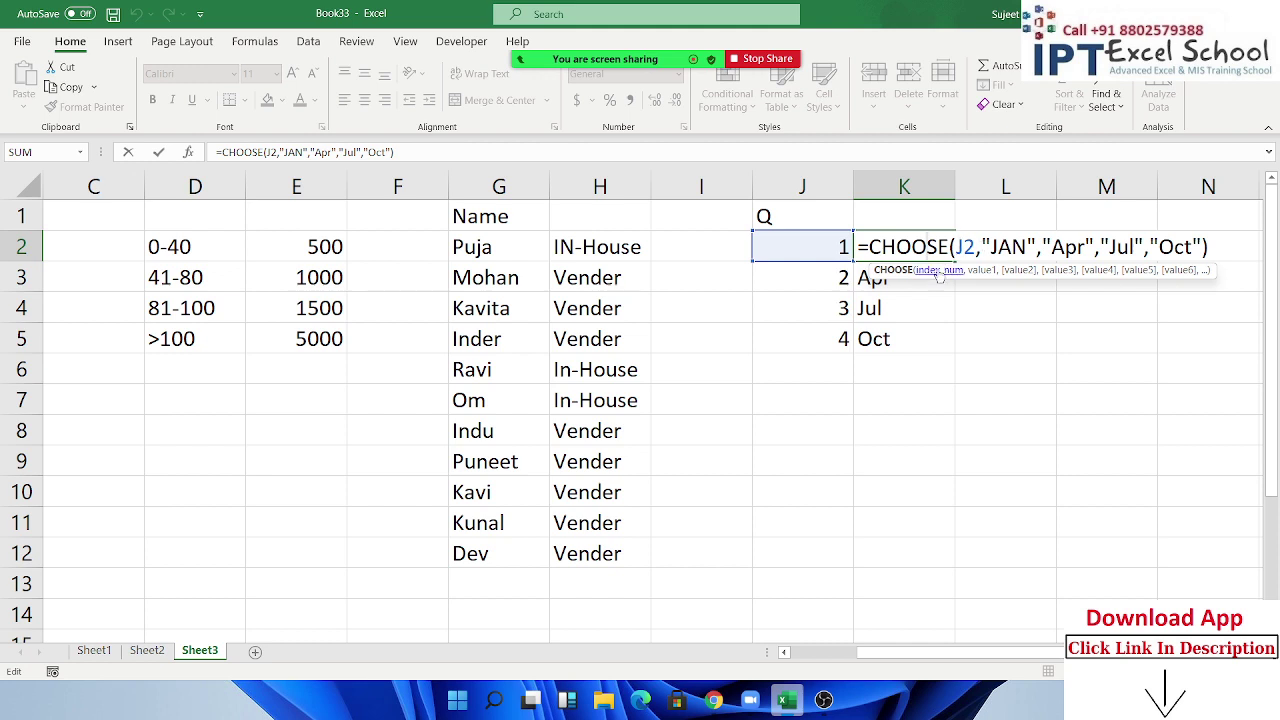
double_click(963, 247)
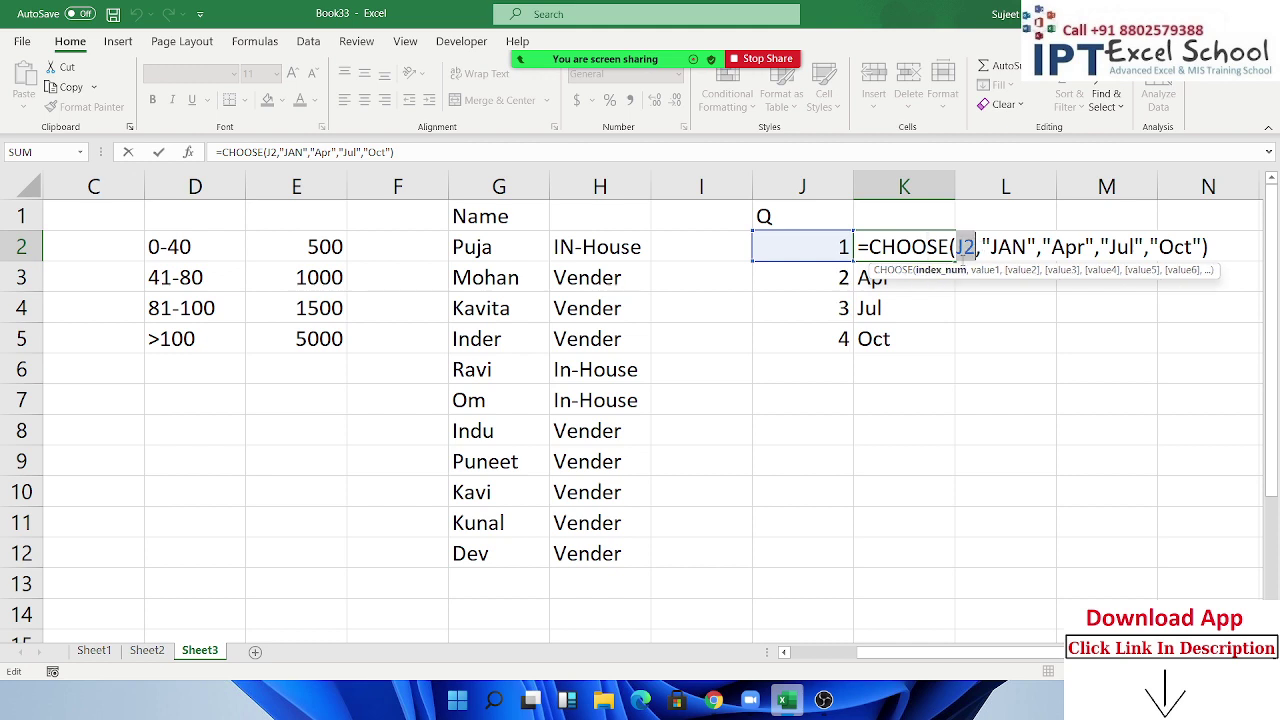
click(983, 270)
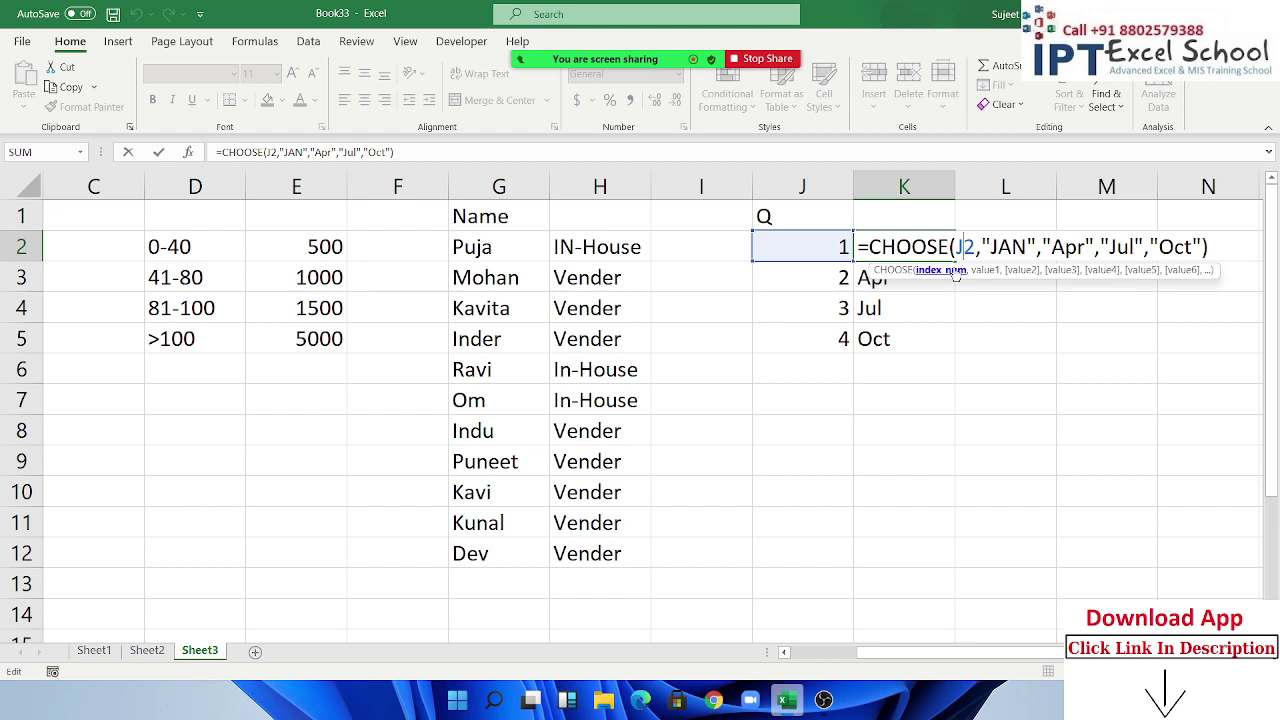
click(1069, 247)
click(994, 247)
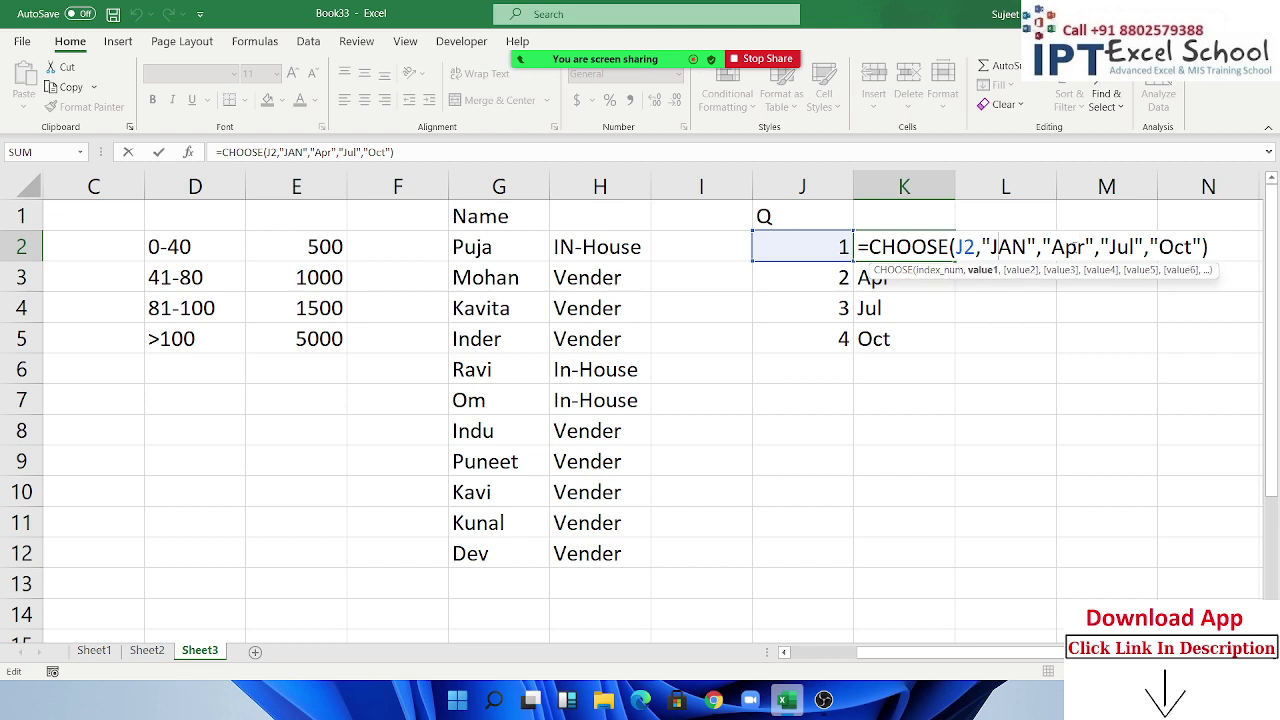
click(1072, 247)
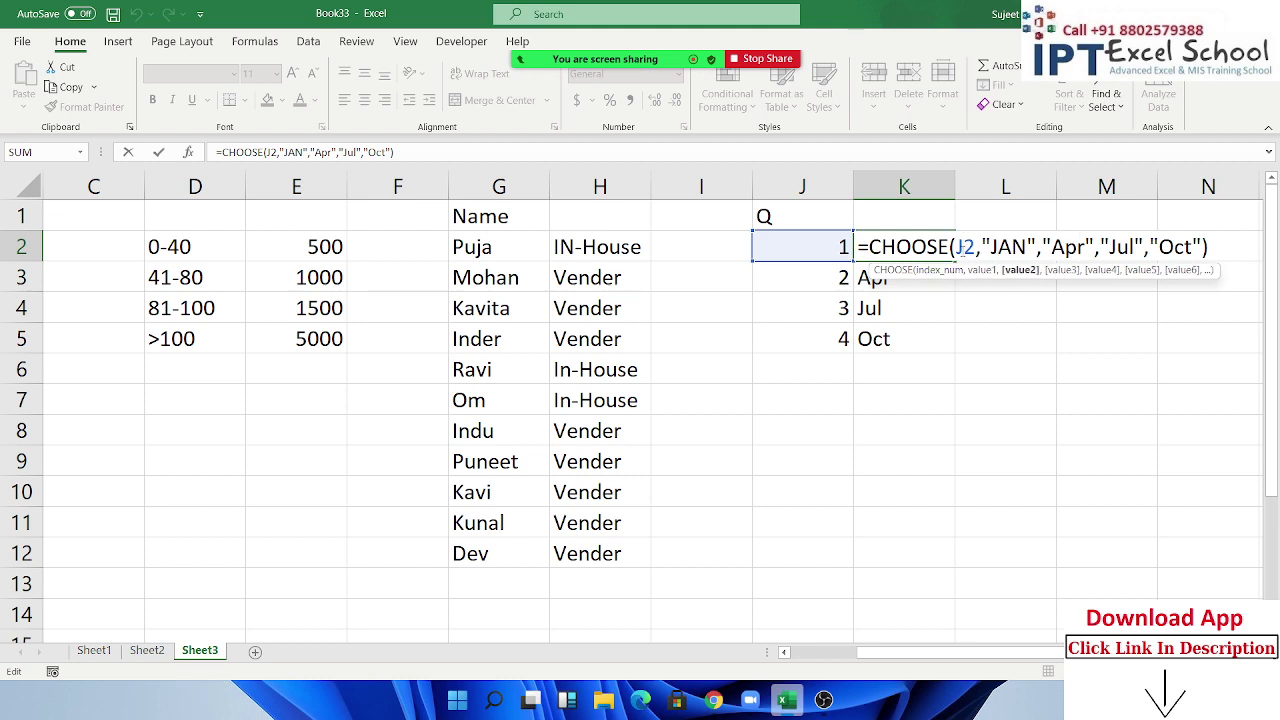
click(962, 247)
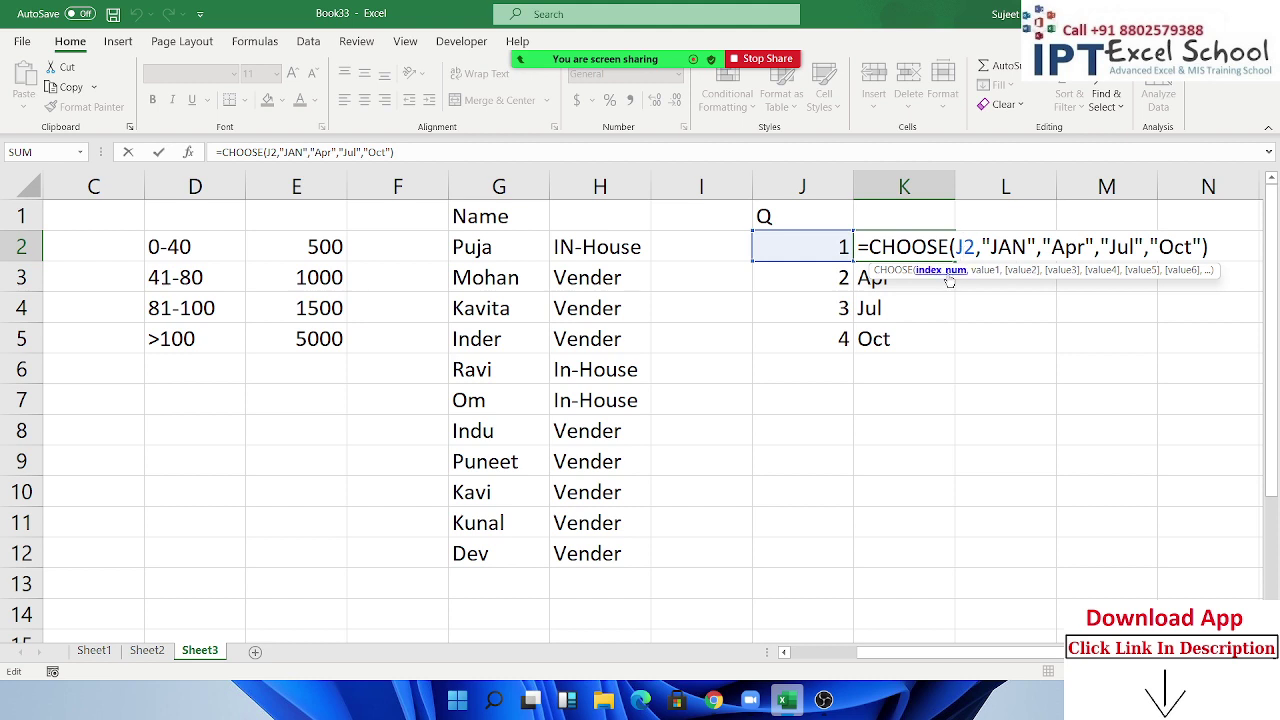
click(1013, 248)
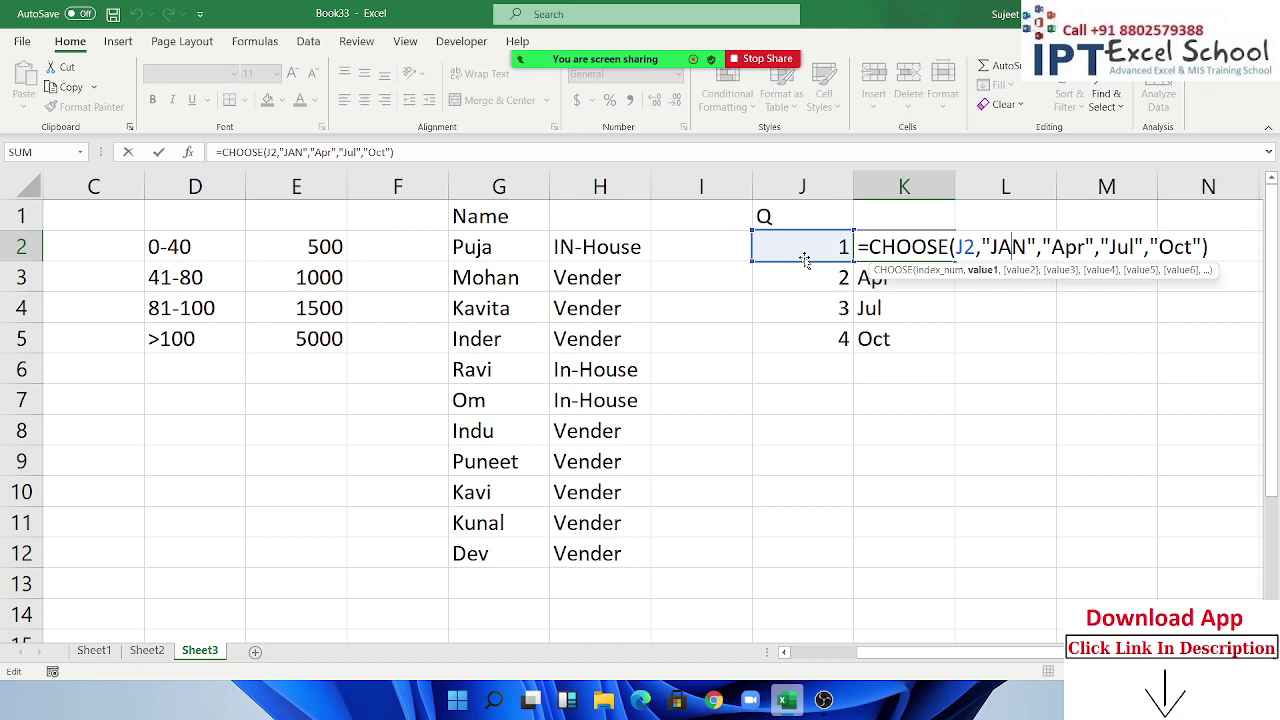
key(Return)
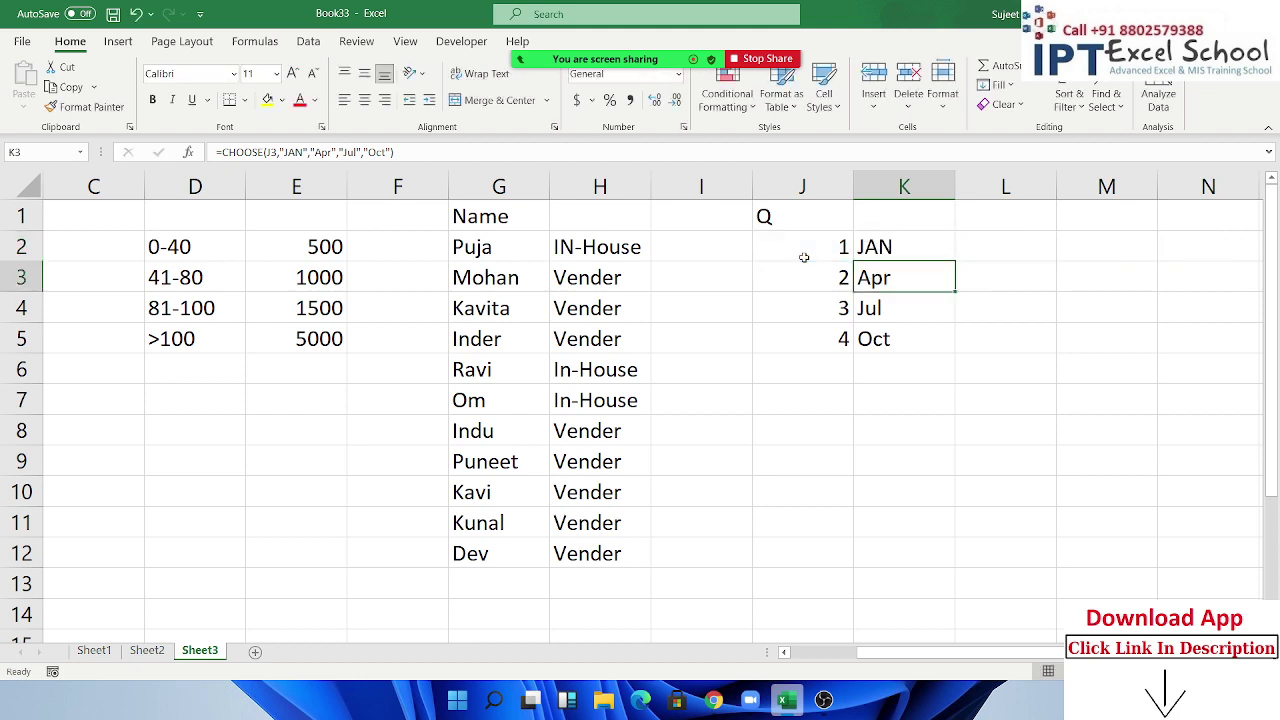
key(Up)
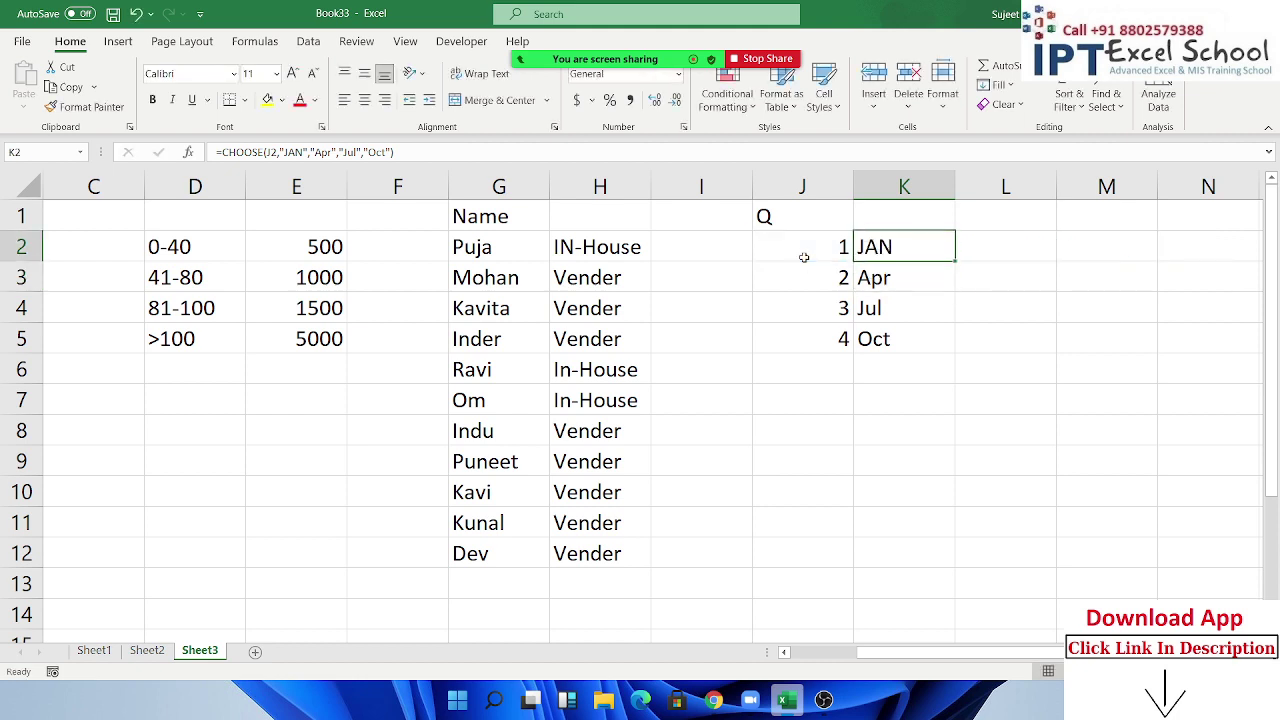
key(Right)
key(Right)
key(Right)
key(Right)
key(Right)
key(Right)
key(Right)
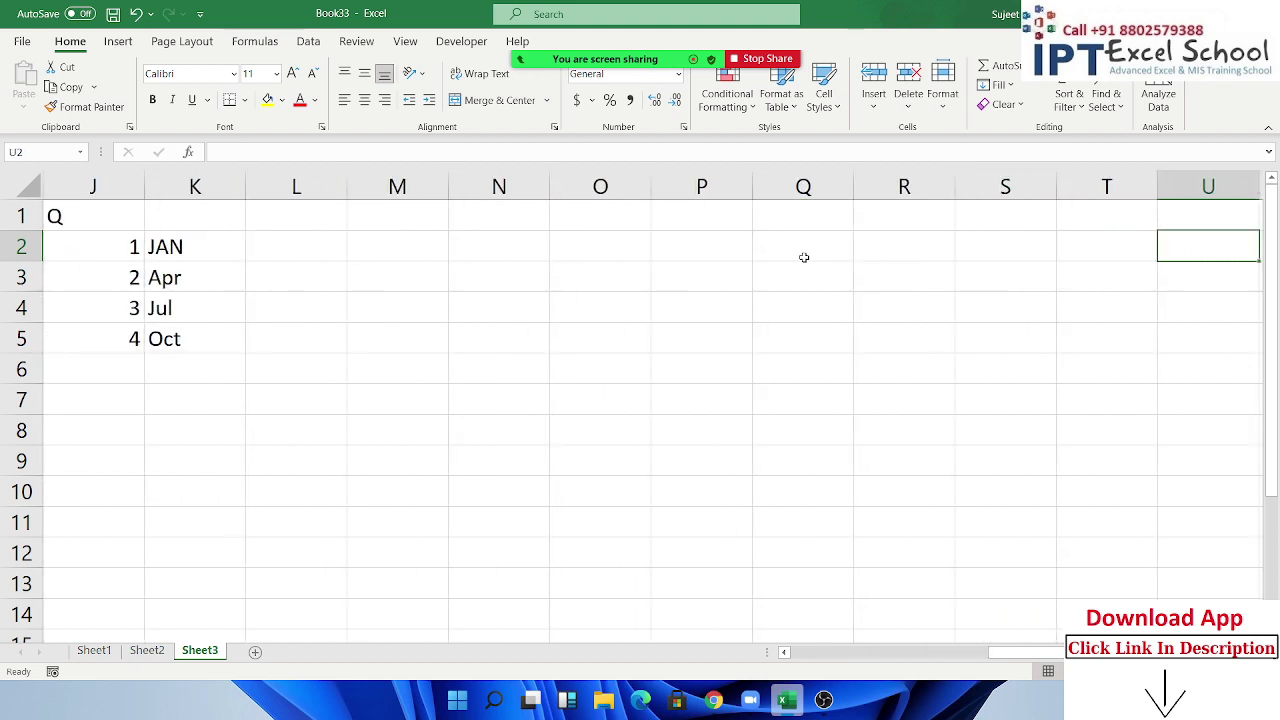
Type the header Sr in M1, to the right of the quarter list.
key(ctrl+Up)
key(ctrl+Left)
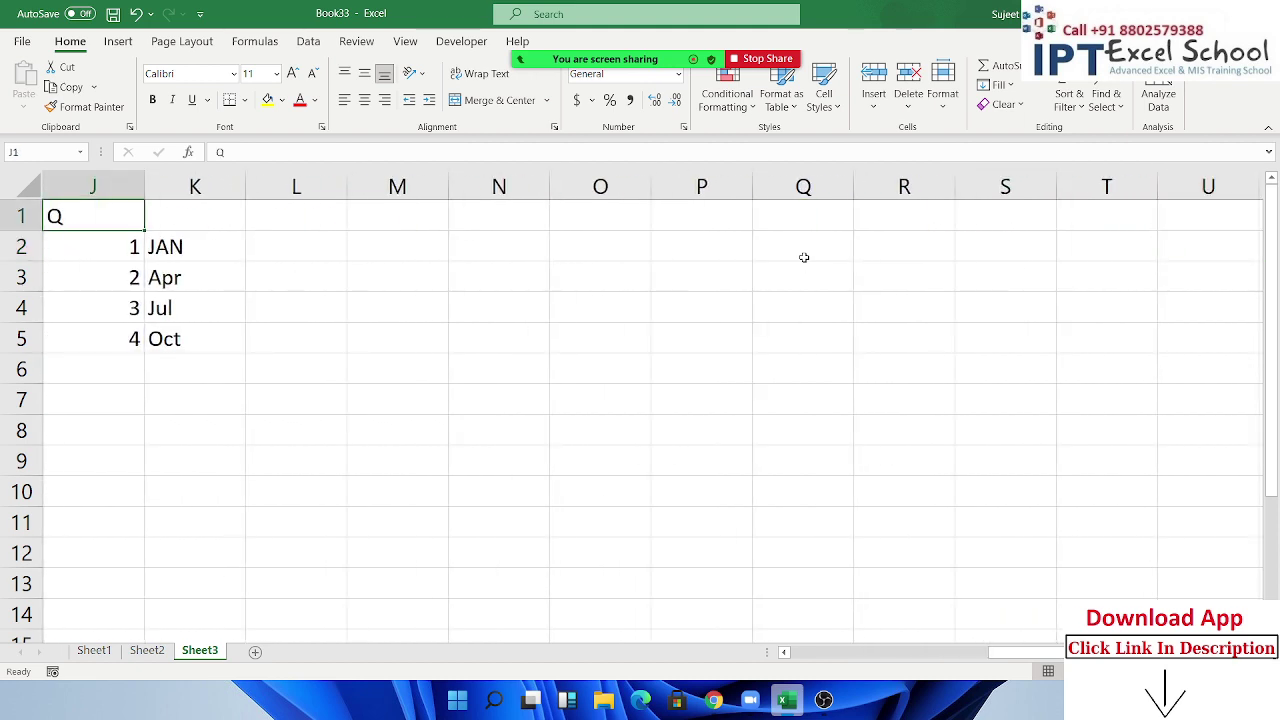
key(Right)
key(Right)
key(Right)
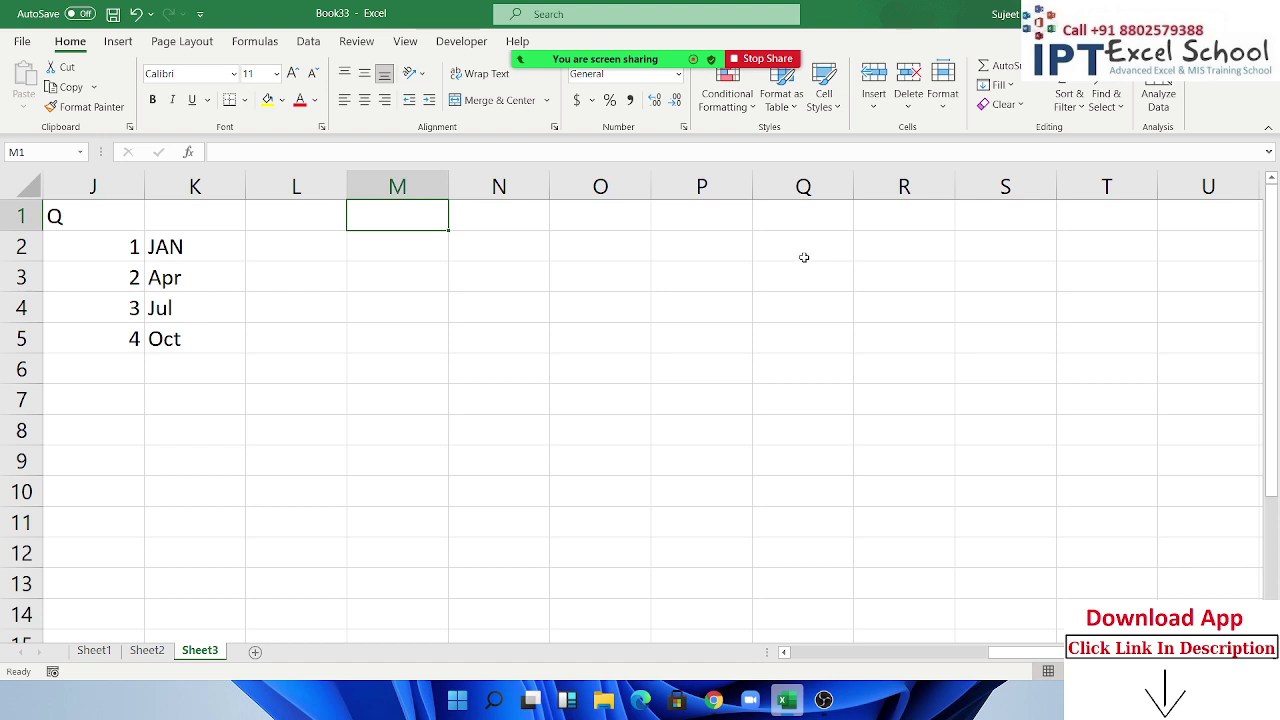
text(Sr)
key(Tab)
Add the Name header in N1 and a first row with serial 1 and a name in N2.
text(Nam)
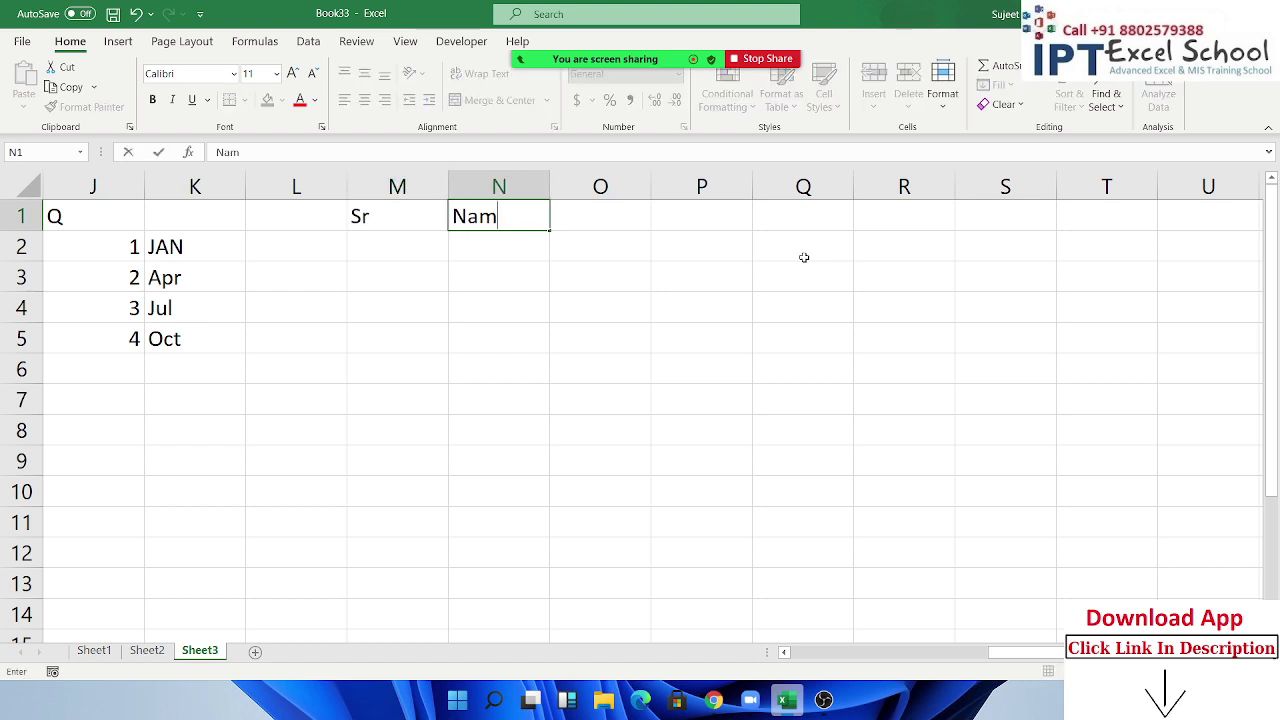
text(e)
key(Return)
text(1)
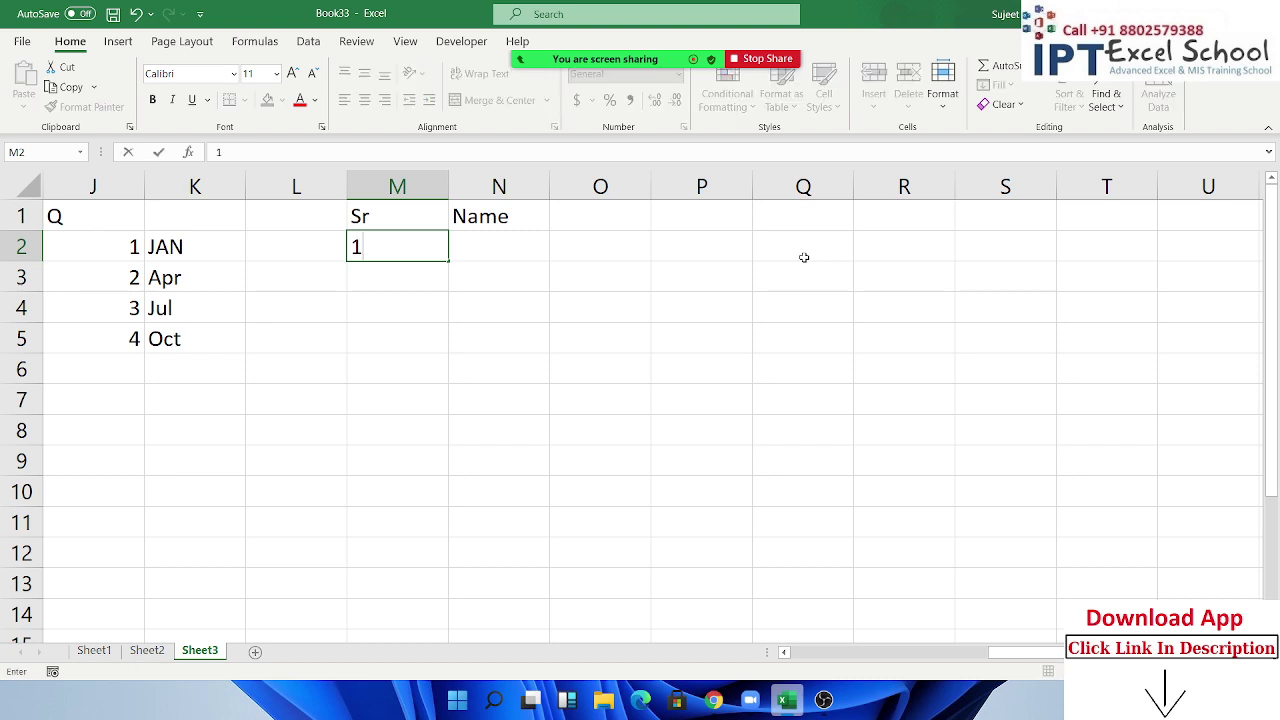
key(Tab)
text(Puja)
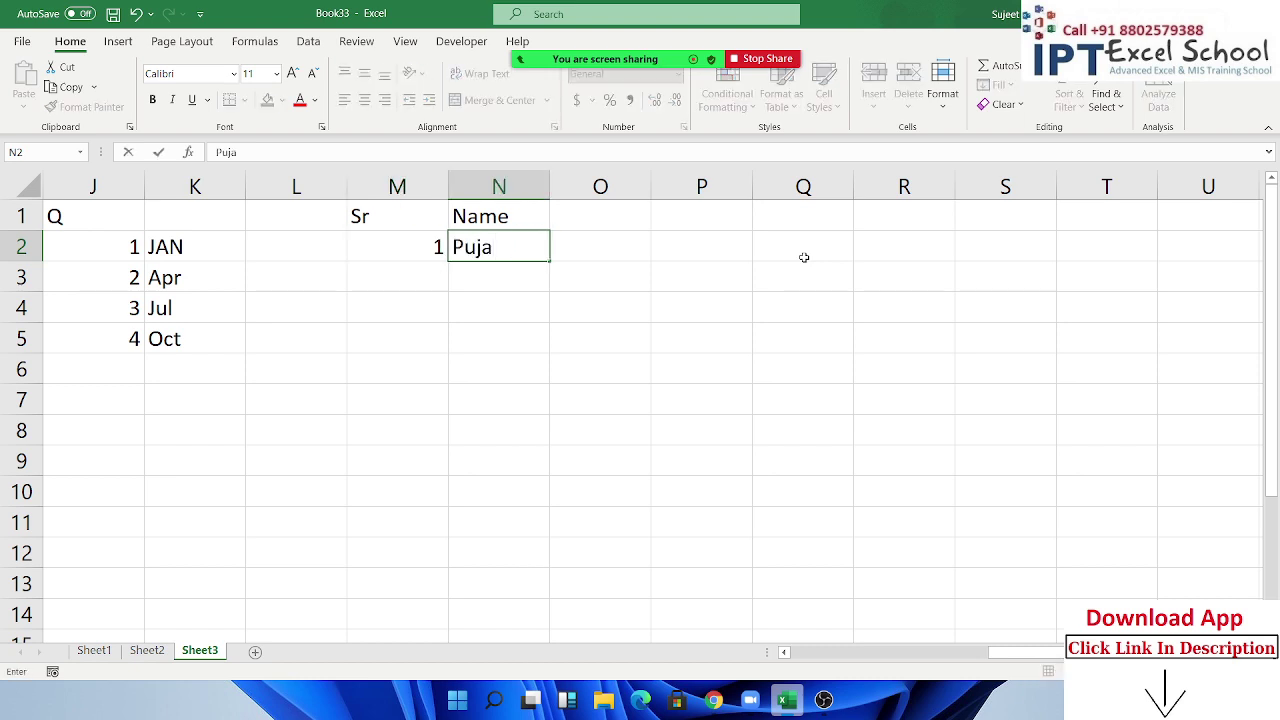
key(Return)
Enter a test name in N3, then clear row 3 and return to M3.
text(Om)
key(Return)
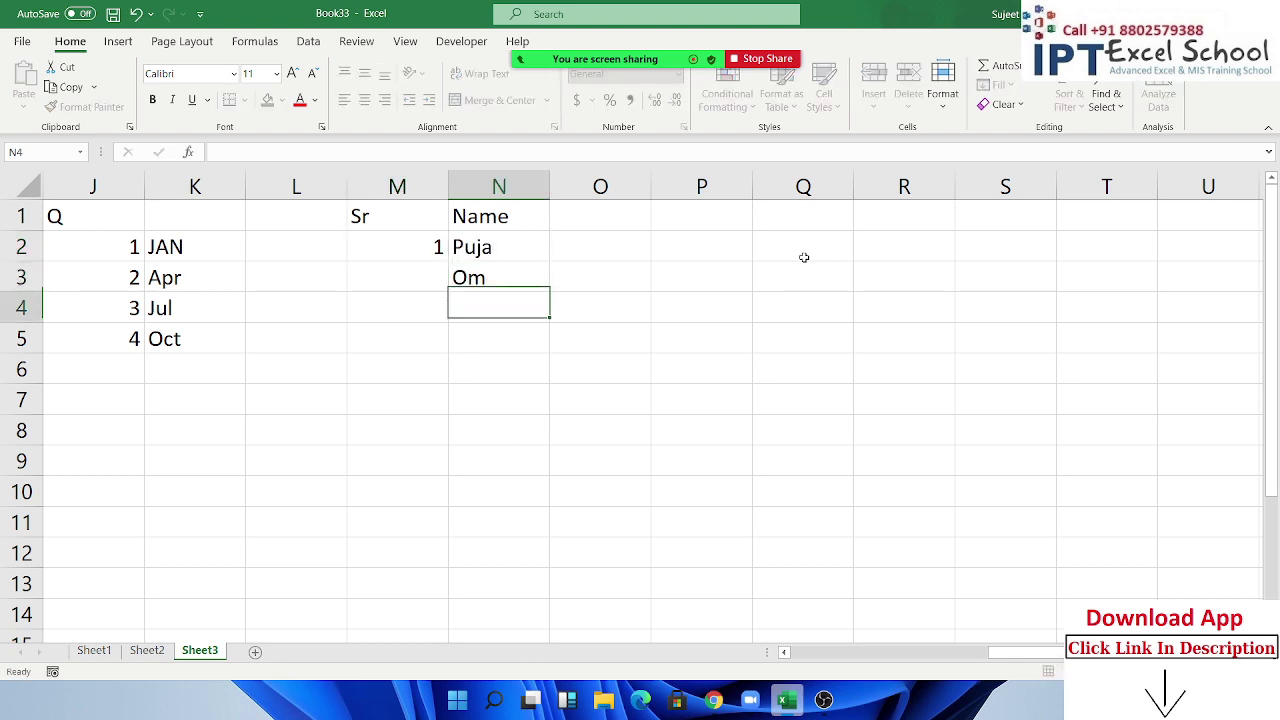
key(Up)
key(Left)
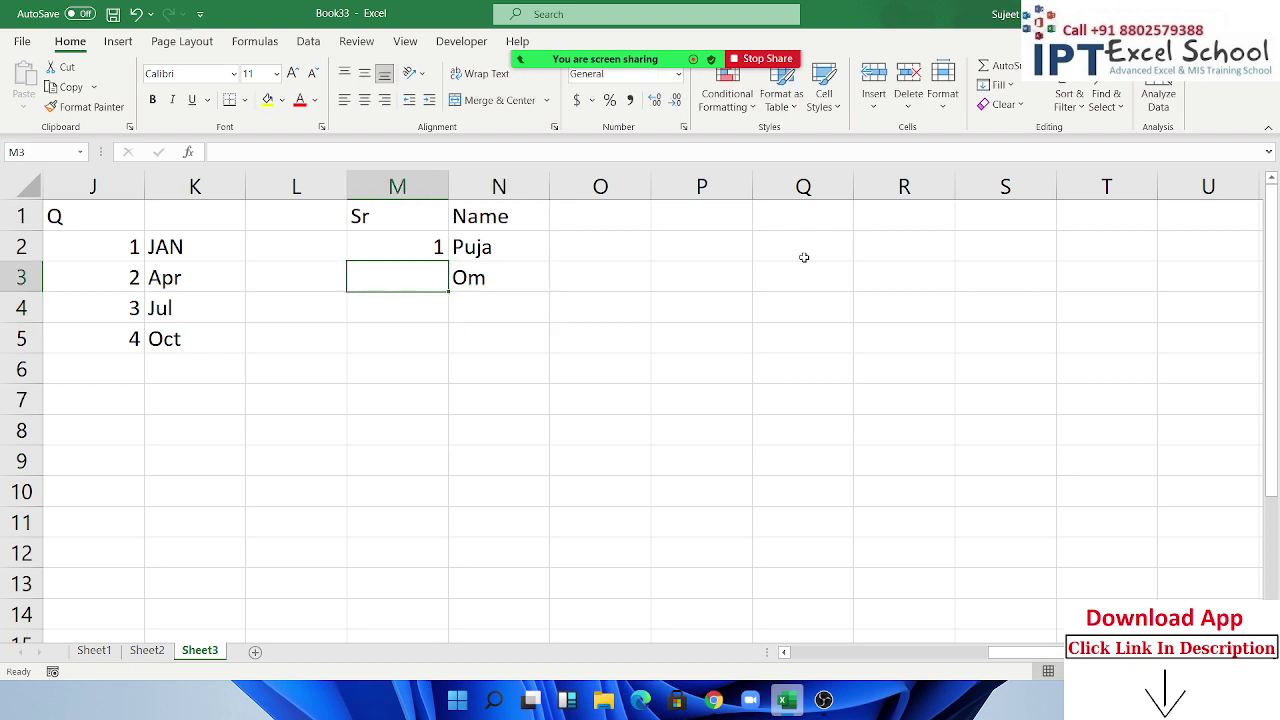
key(shift+Right)
key(Delete)
key(Up)
key(Down)
Enter =IF(N3>0,M2+1,"") in M3 and fill it down to M10.
text(=i)
key(Tab)
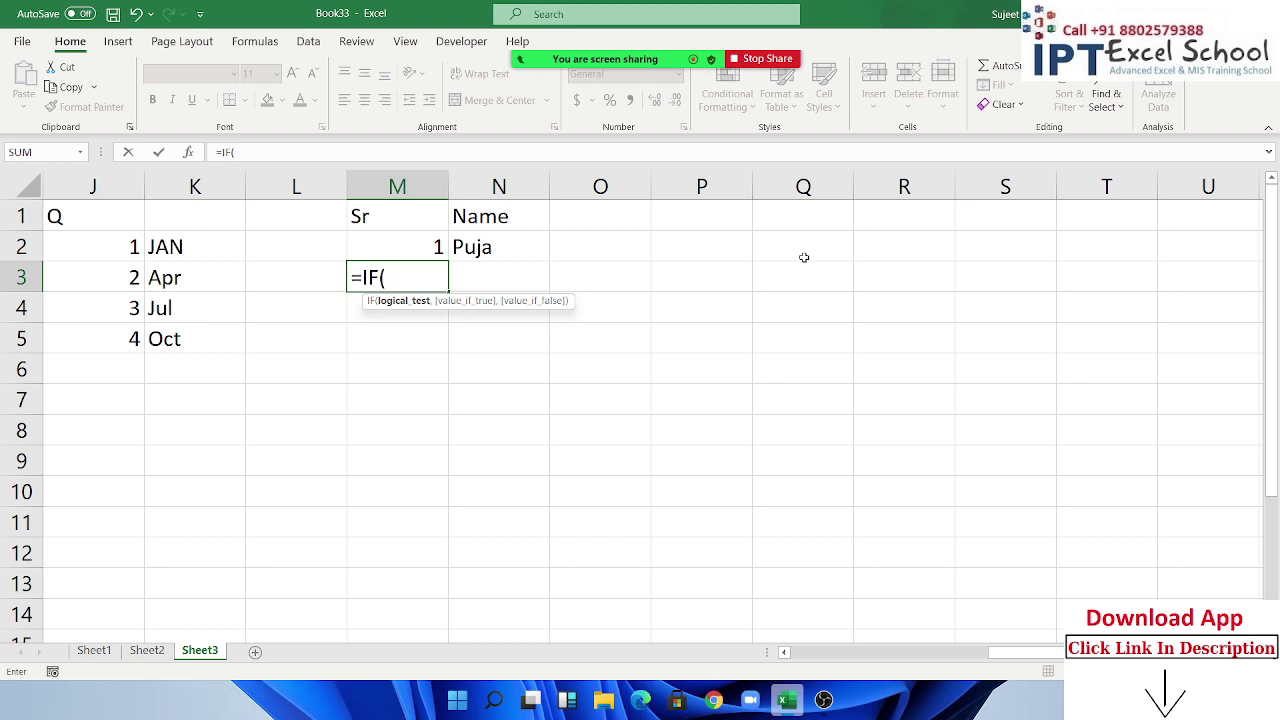
key(Right)
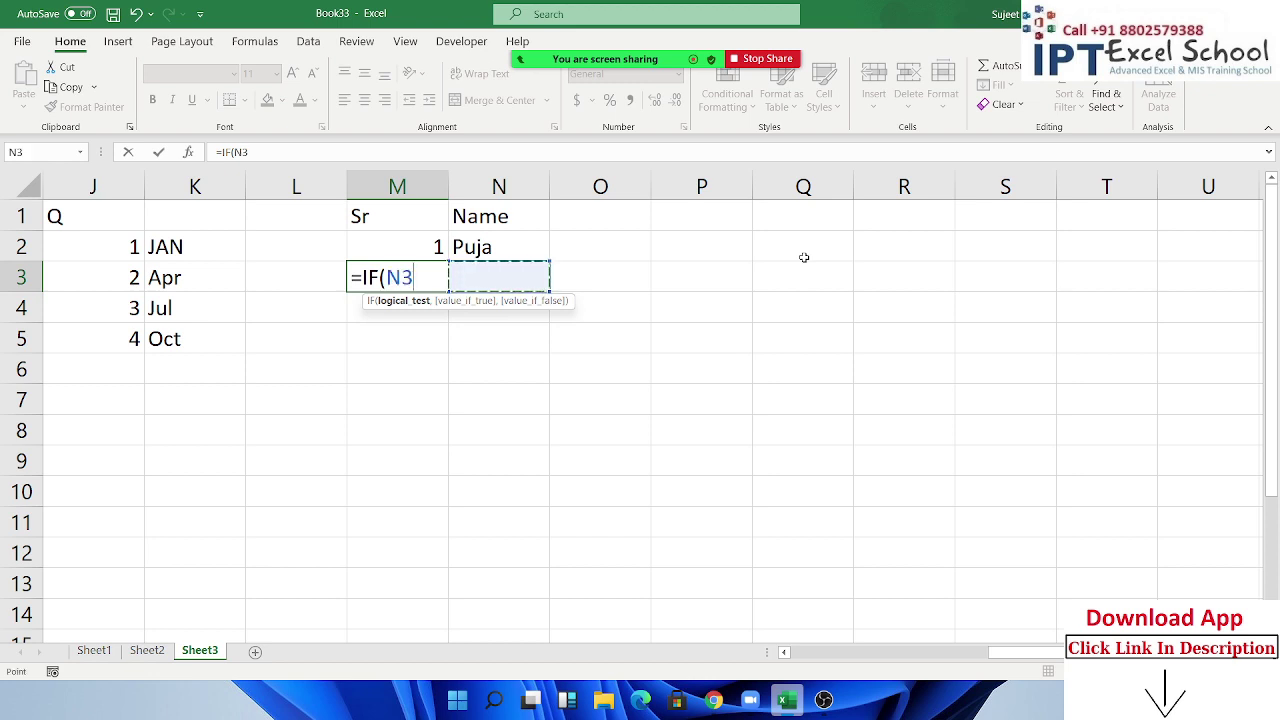
text(>0)
text(,")
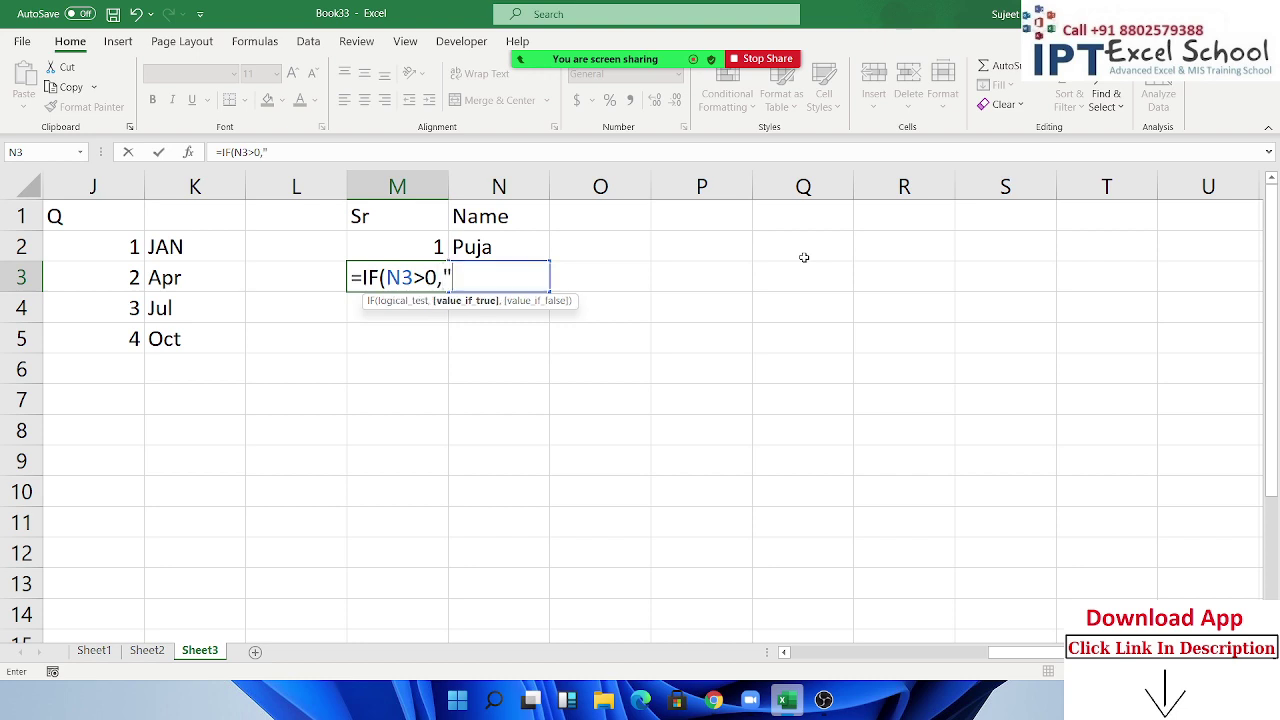
key(BackSpace)
key(Up)
text(+)
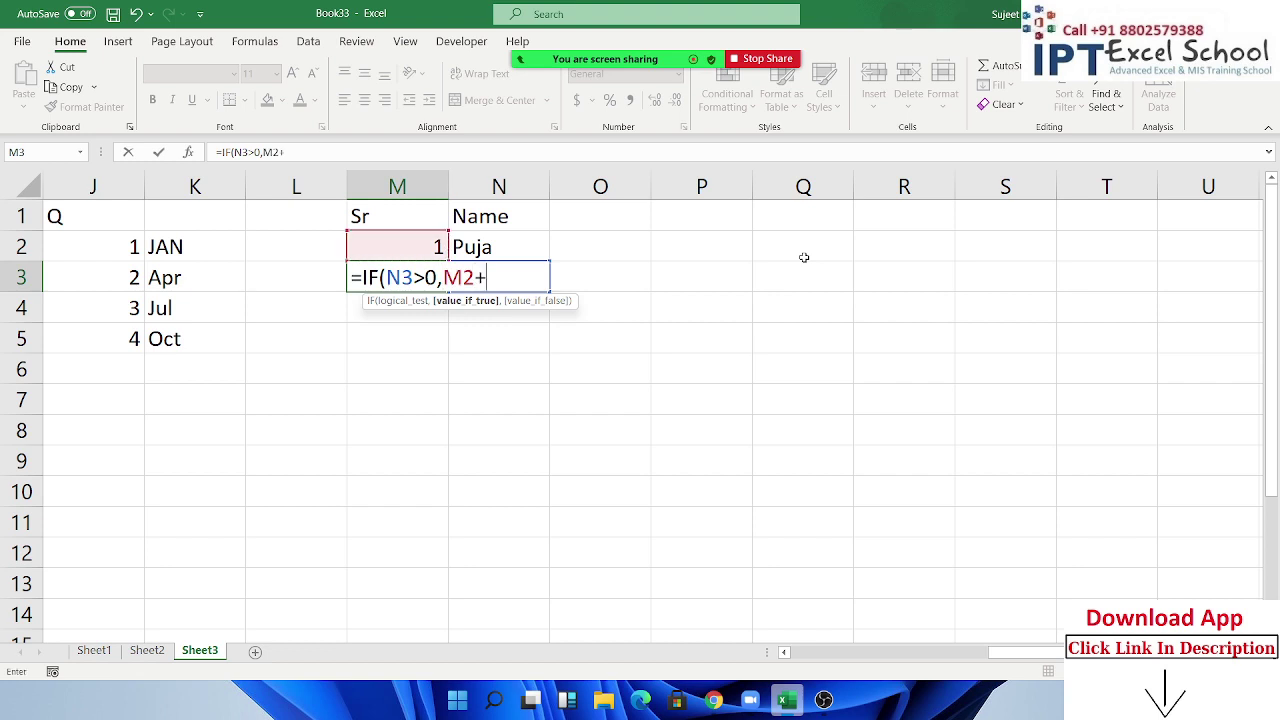
text(1,"")
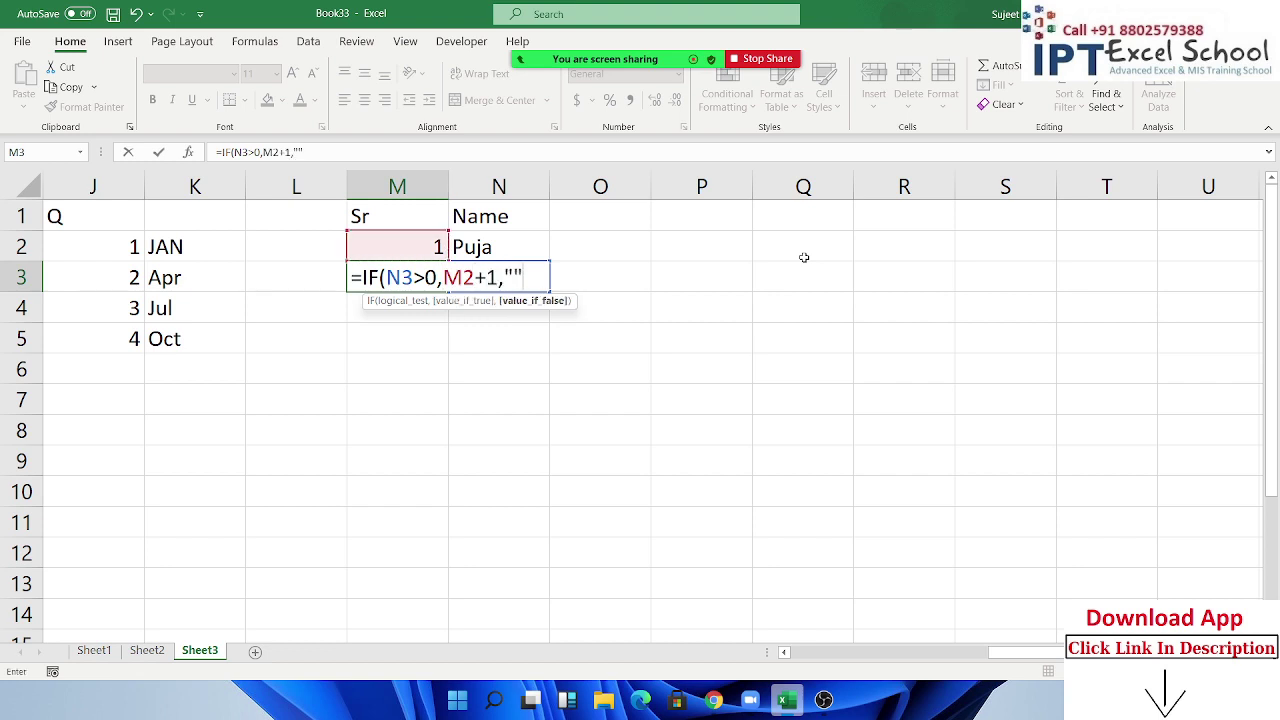
key(ctrl+Return)
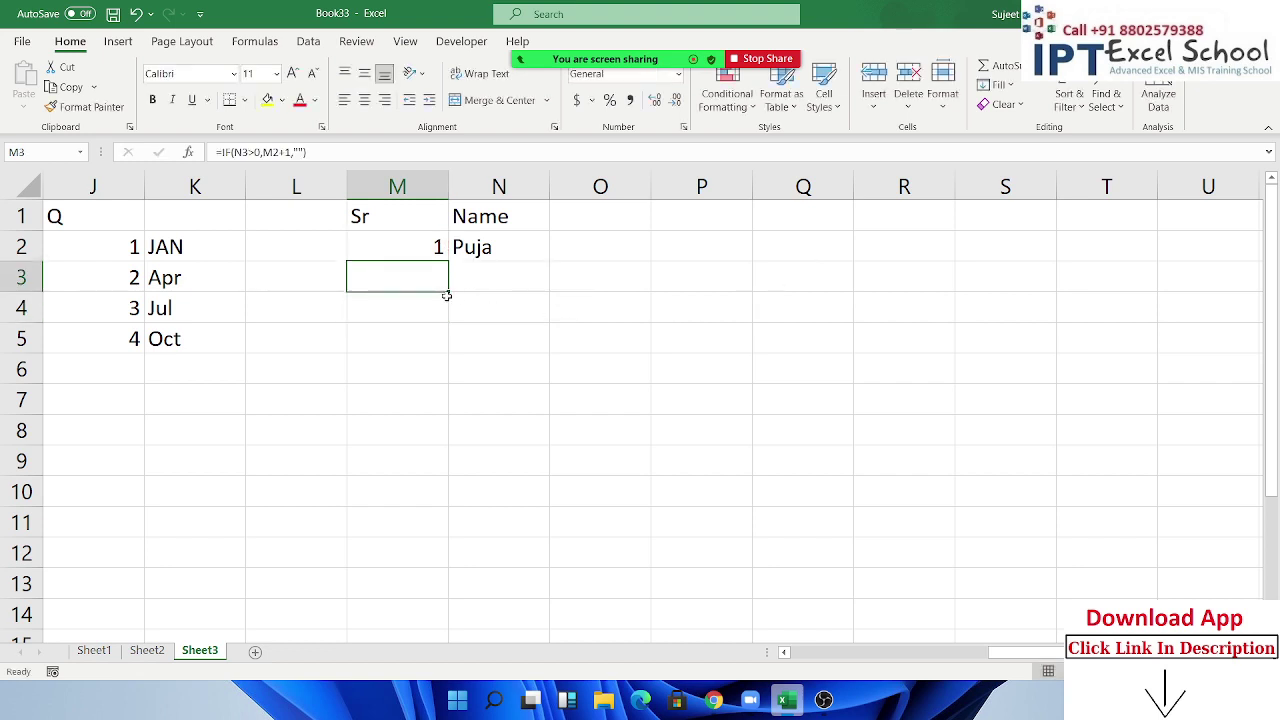
drag(449, 291, 406, 515)
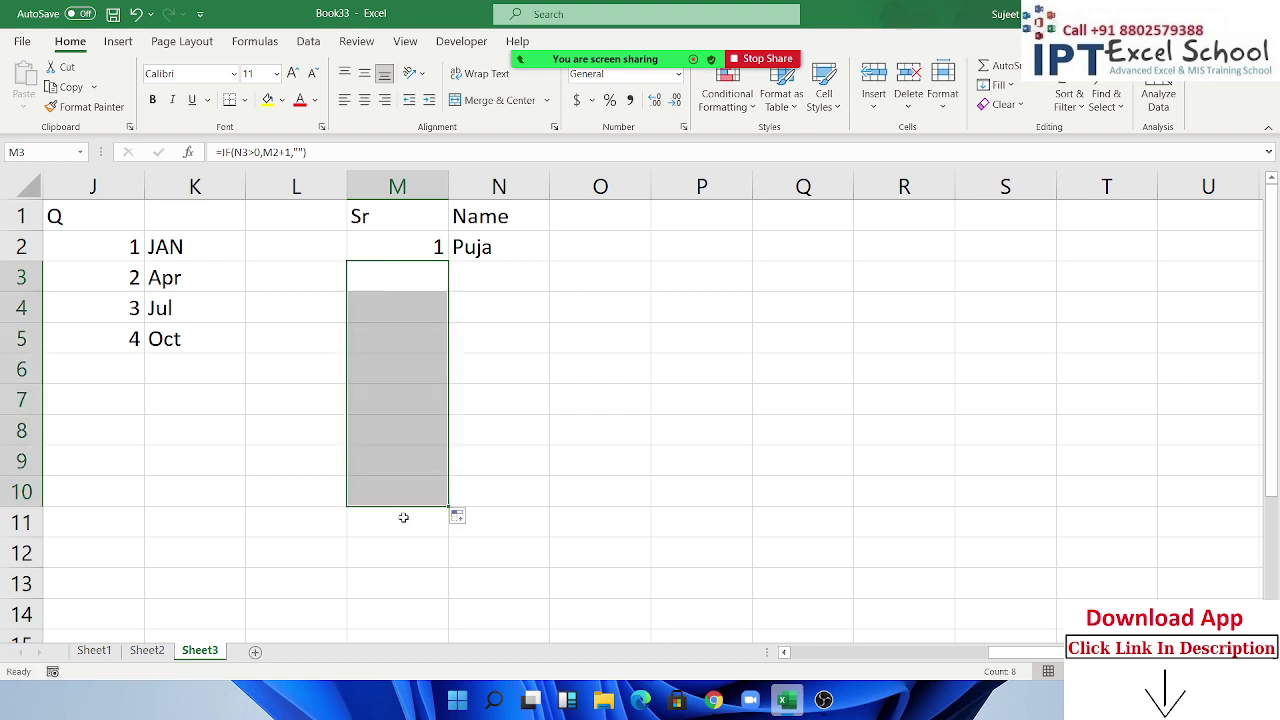
Add two more names in N3 and N5, leaving N4 empty.
click(471, 286)
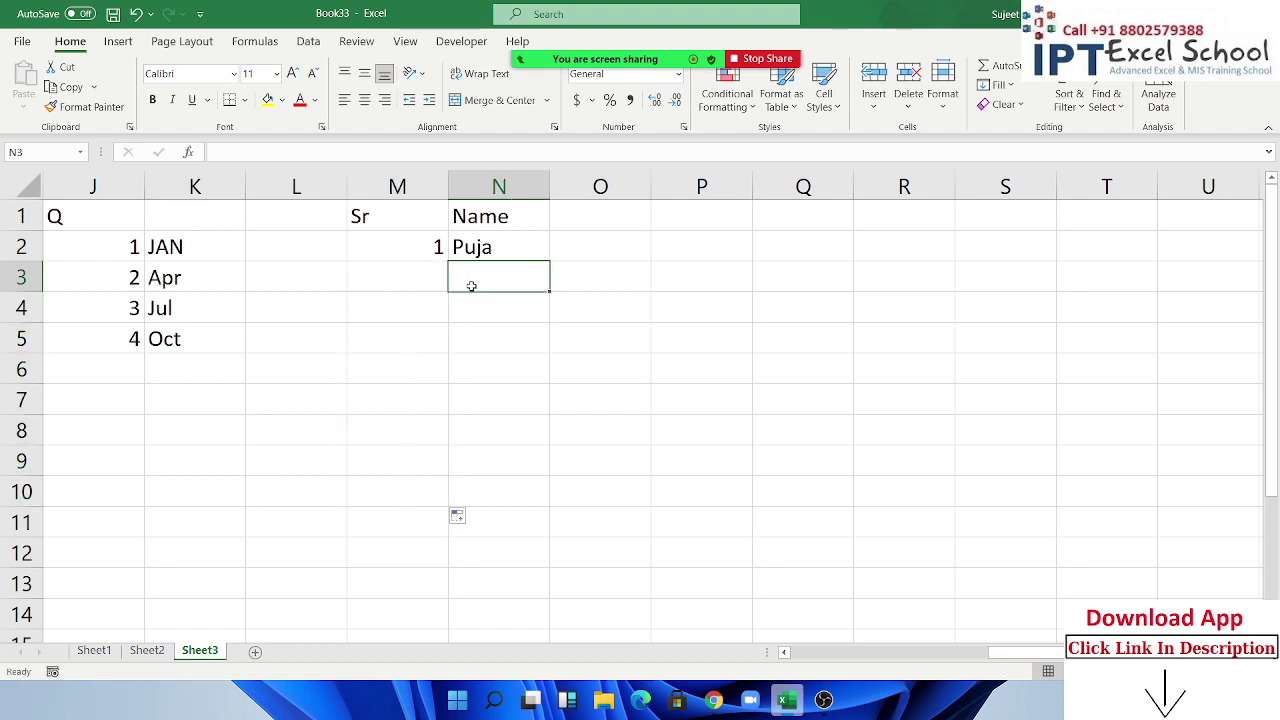
text(Om)
key(Return)
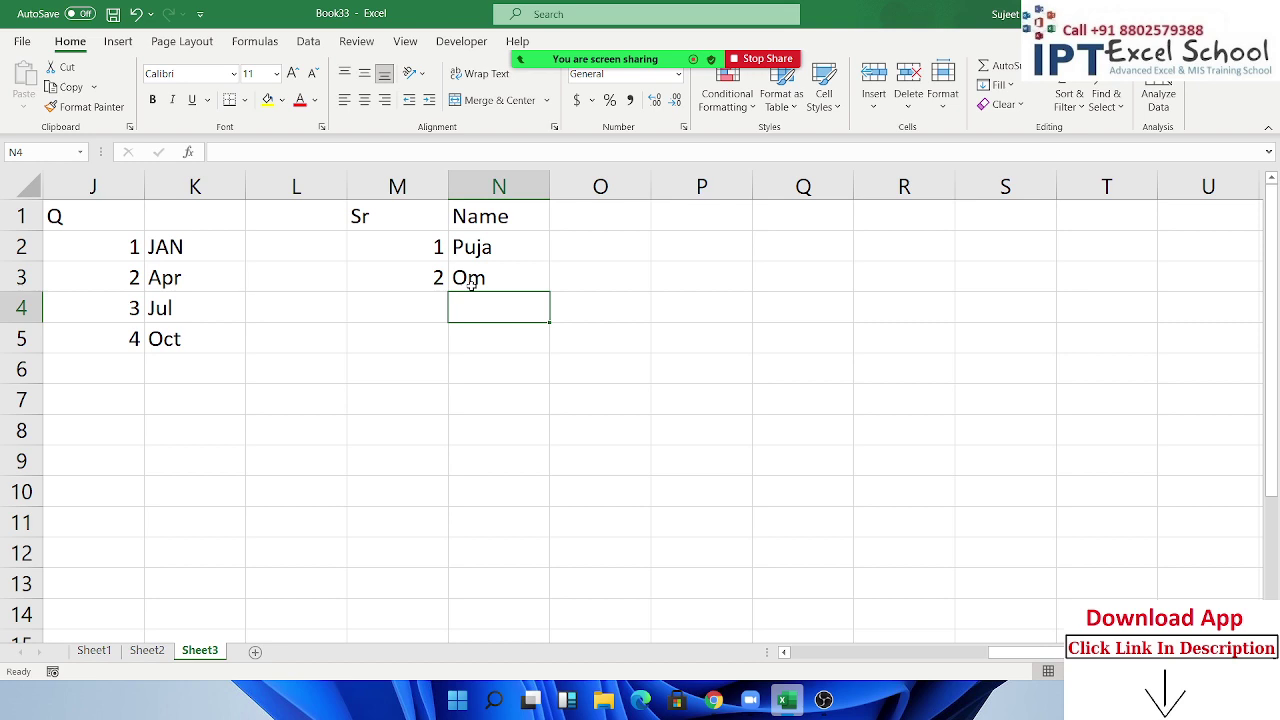
key(Return)
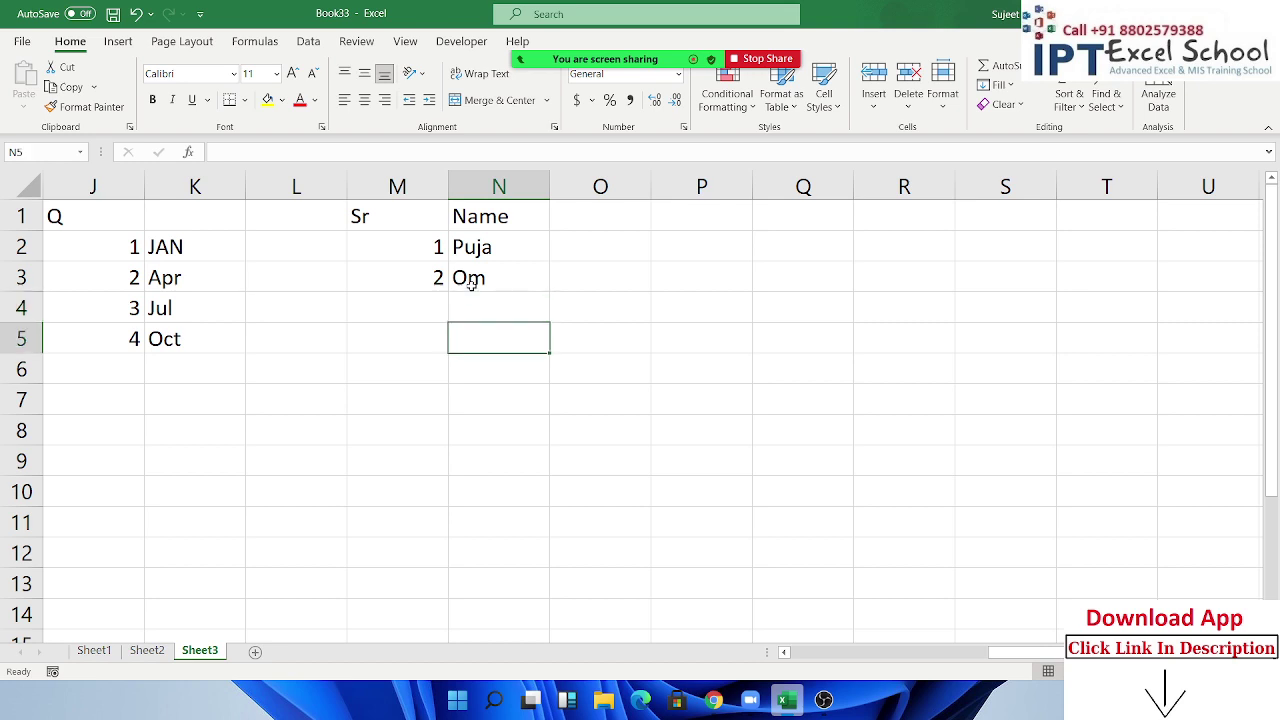
text(Ind)
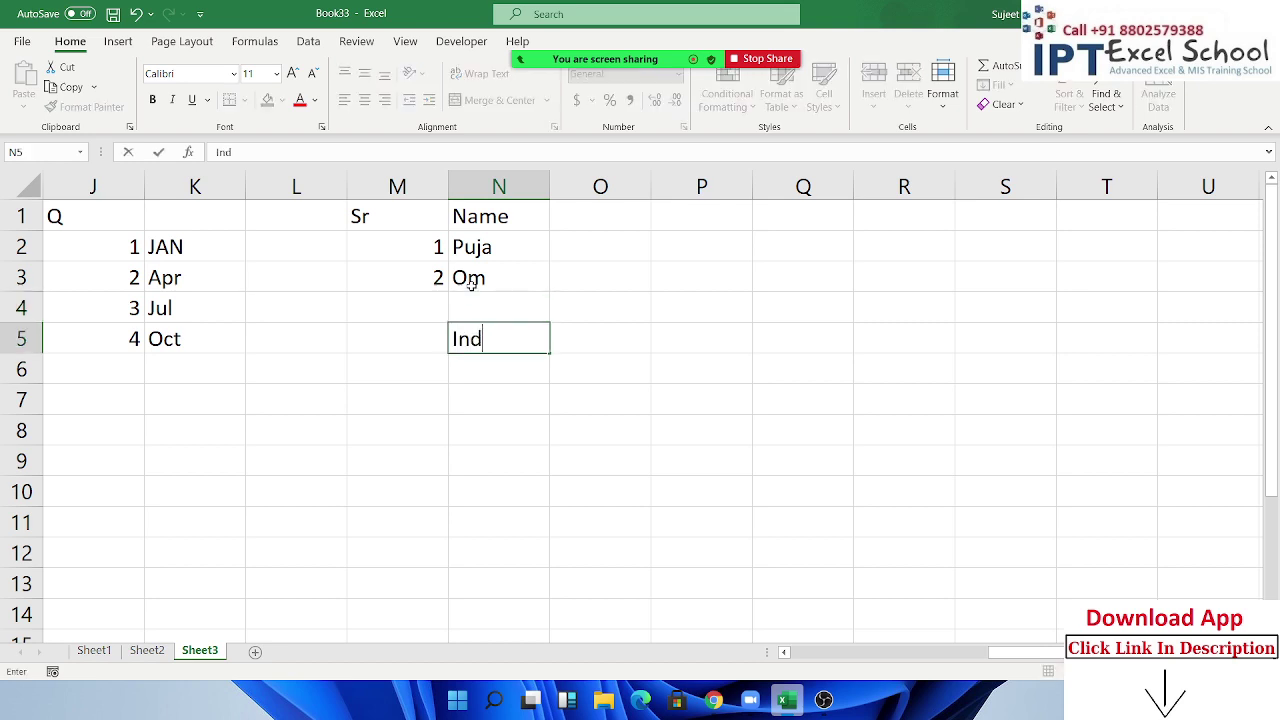
text(er)
key(Return)
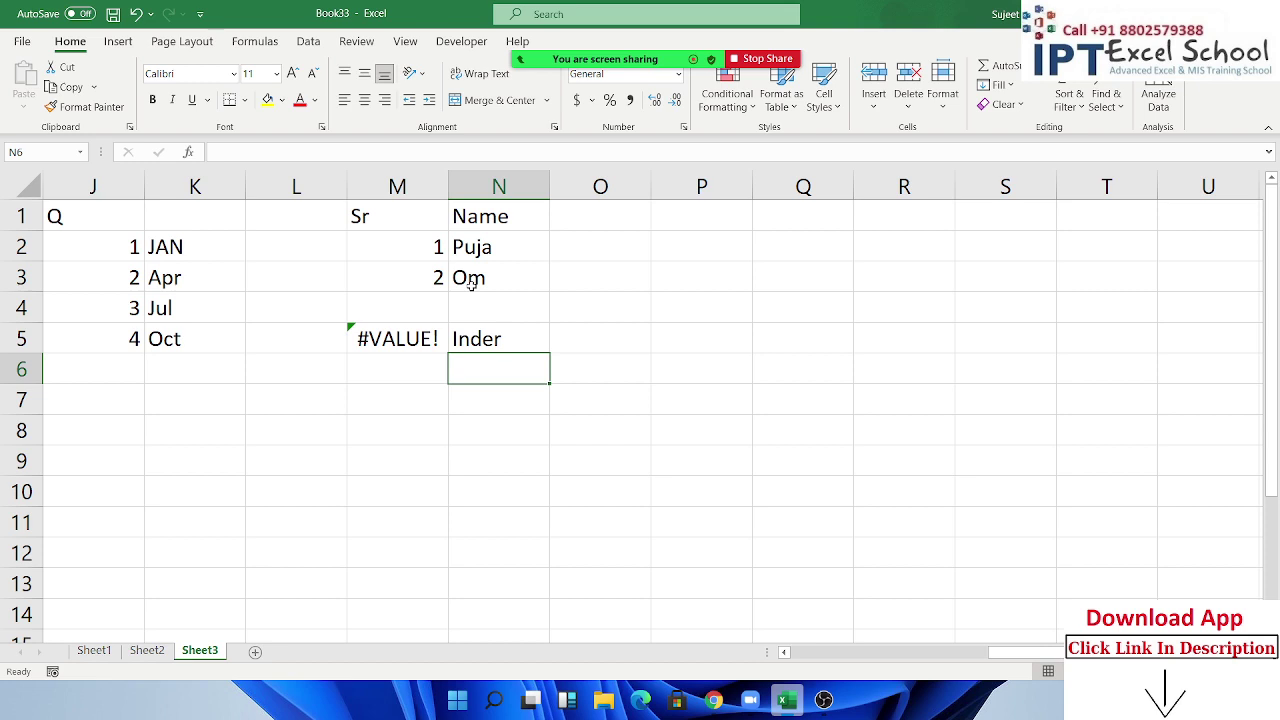
Inspect M5's IF formula behind its #VALUE! error, then open M3's formula.
key(Up)
key(Left)
key(F2)
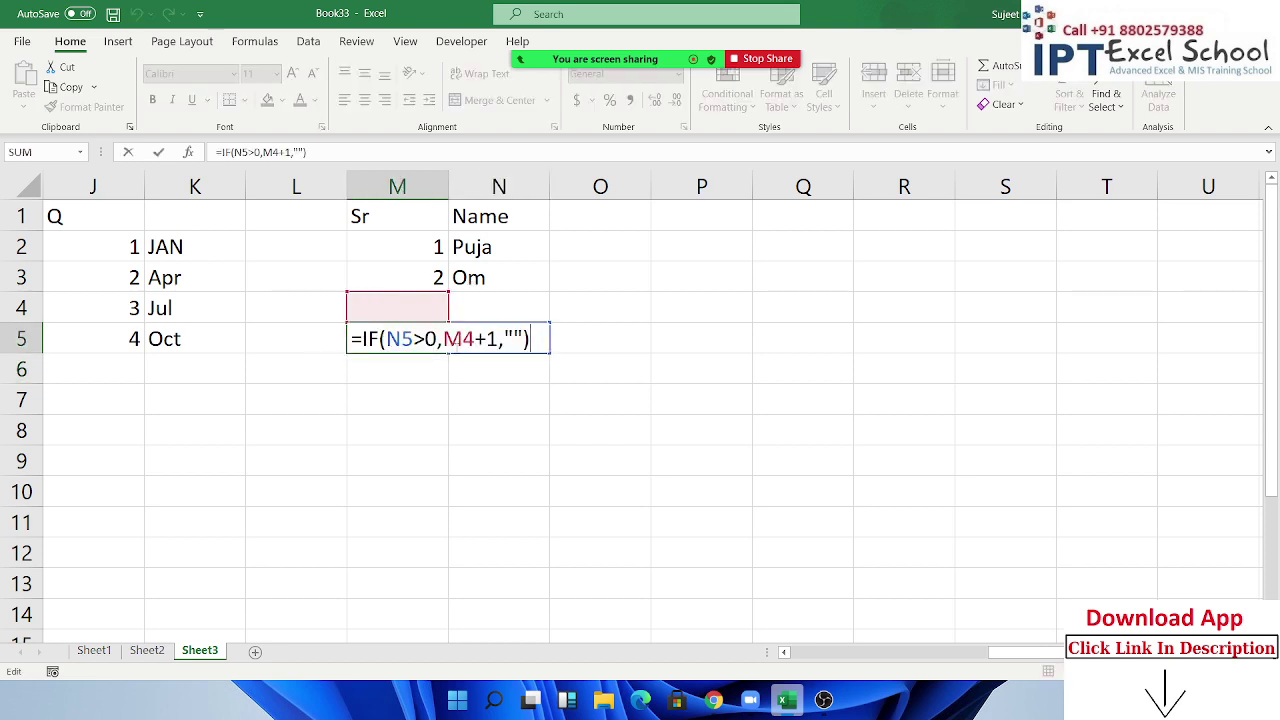
click(474, 340)
double_click(510, 338)
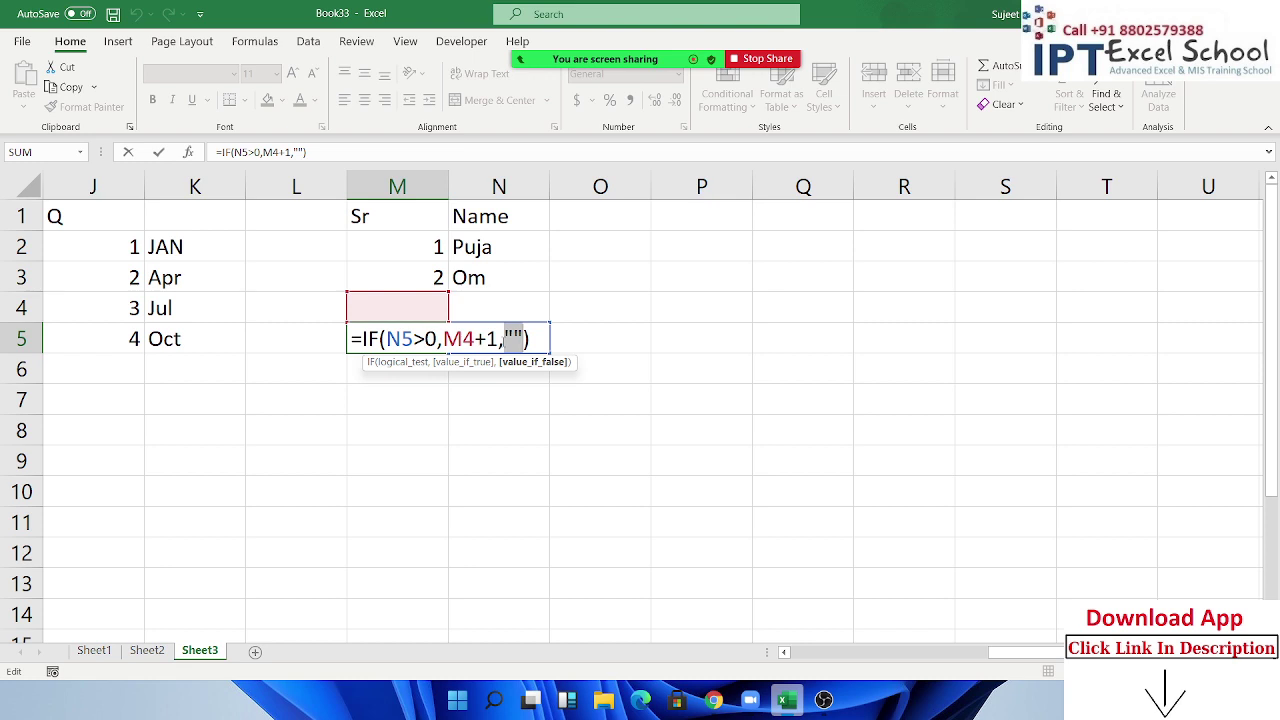
key(ctrl+Return)
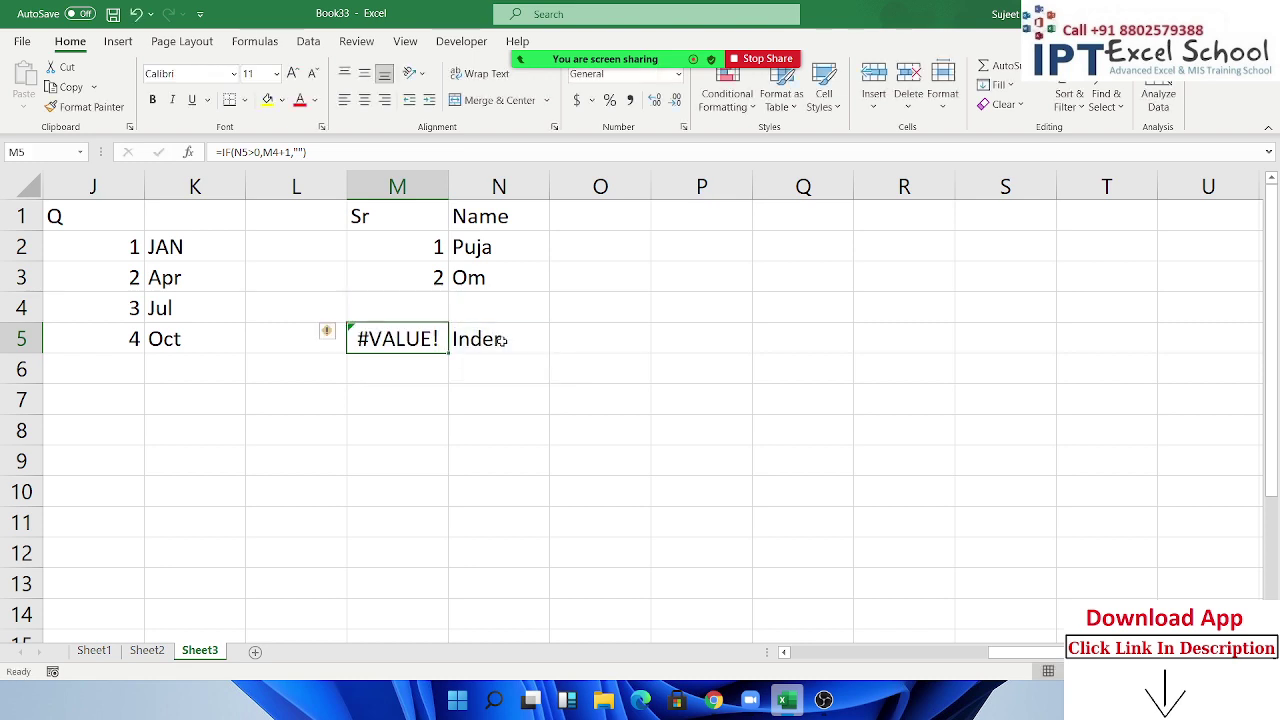
key(Up)
key(Up)
key(F2)
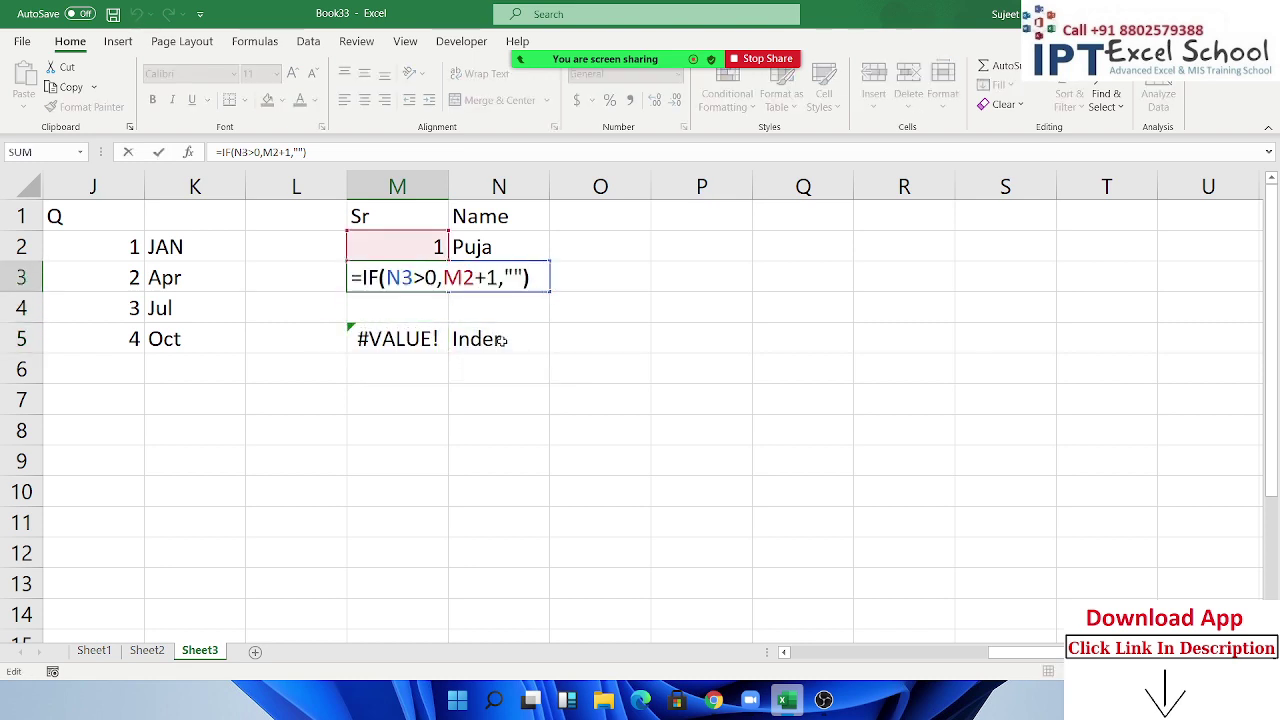
Replace M2+1 in M3's formula with MAX($M$2:M2), using an absolute first reference.
key(Left)
key(Left)
key(Left)
key(shift+Left)
key(shift+Left)
key(shift+Left)
key(shift+Left)
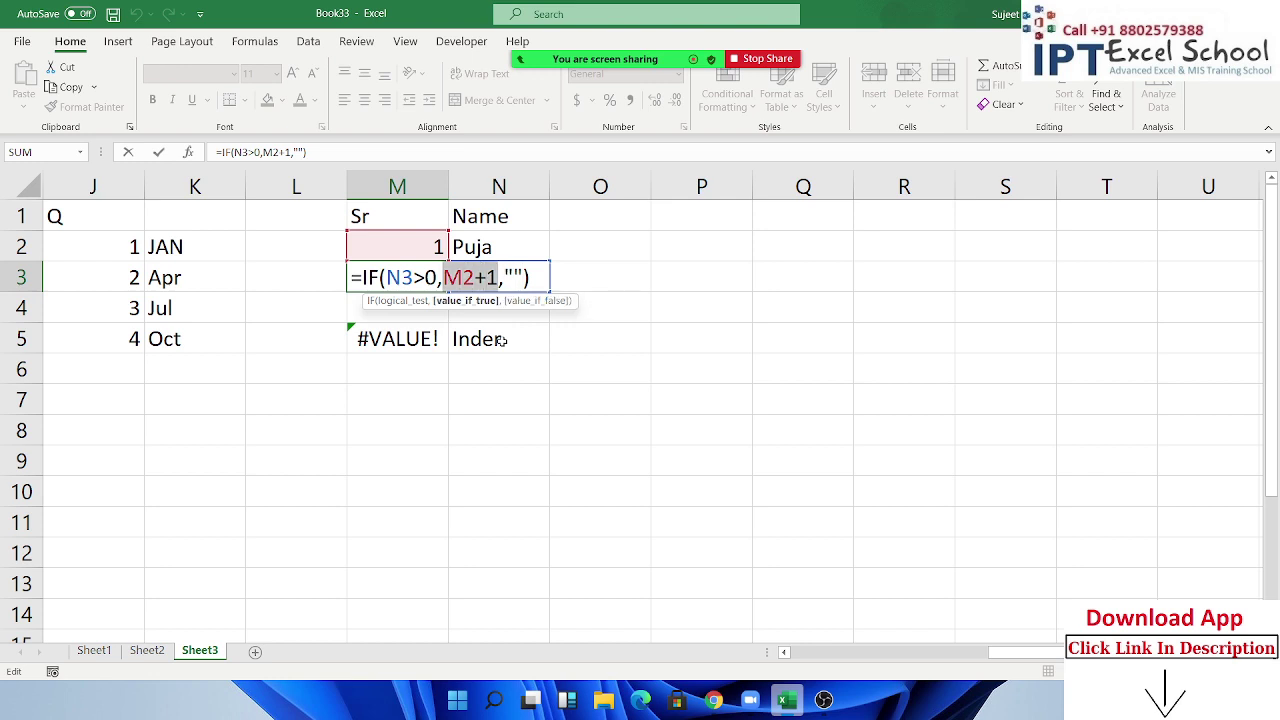
text(max)
key(Tab)
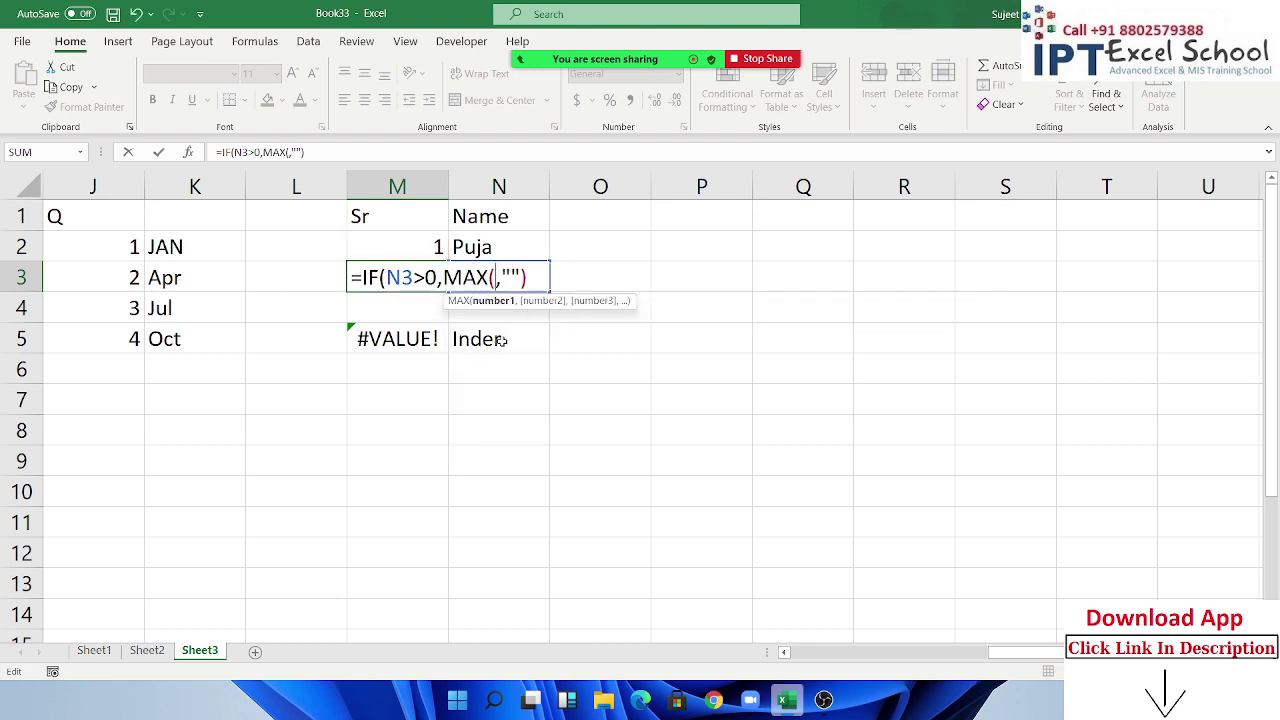
text(m)
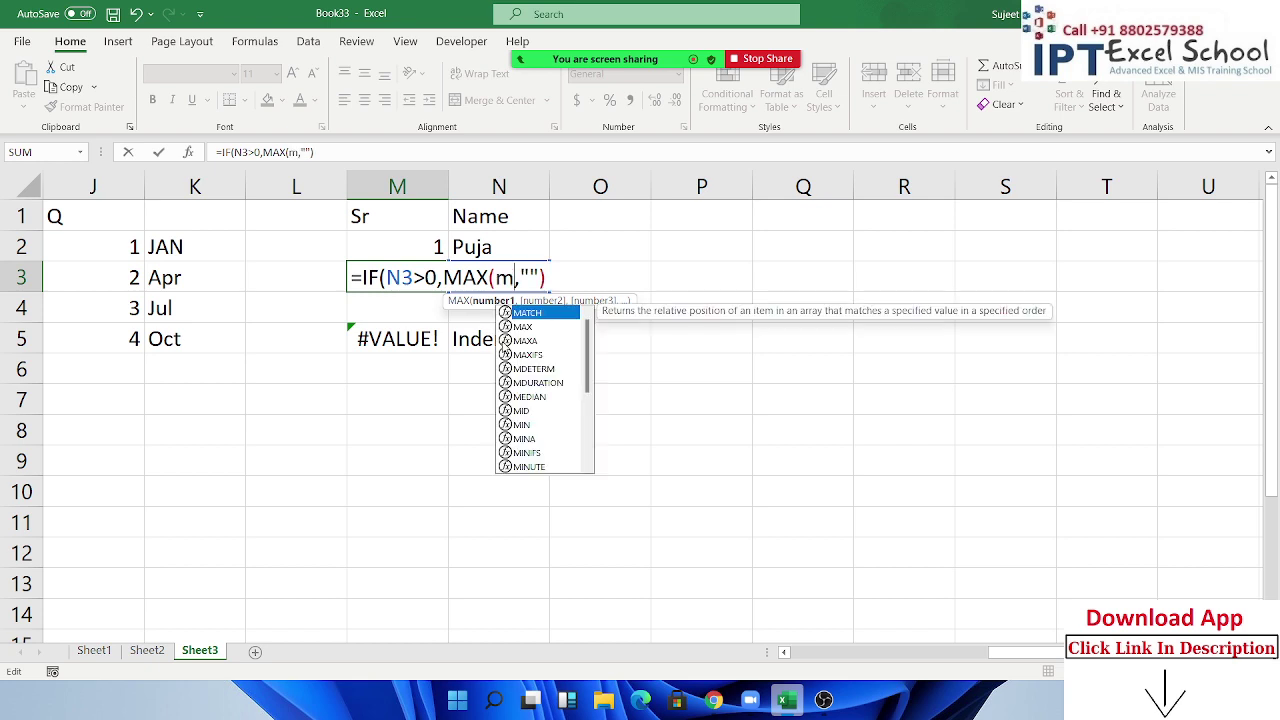
text(:m2)
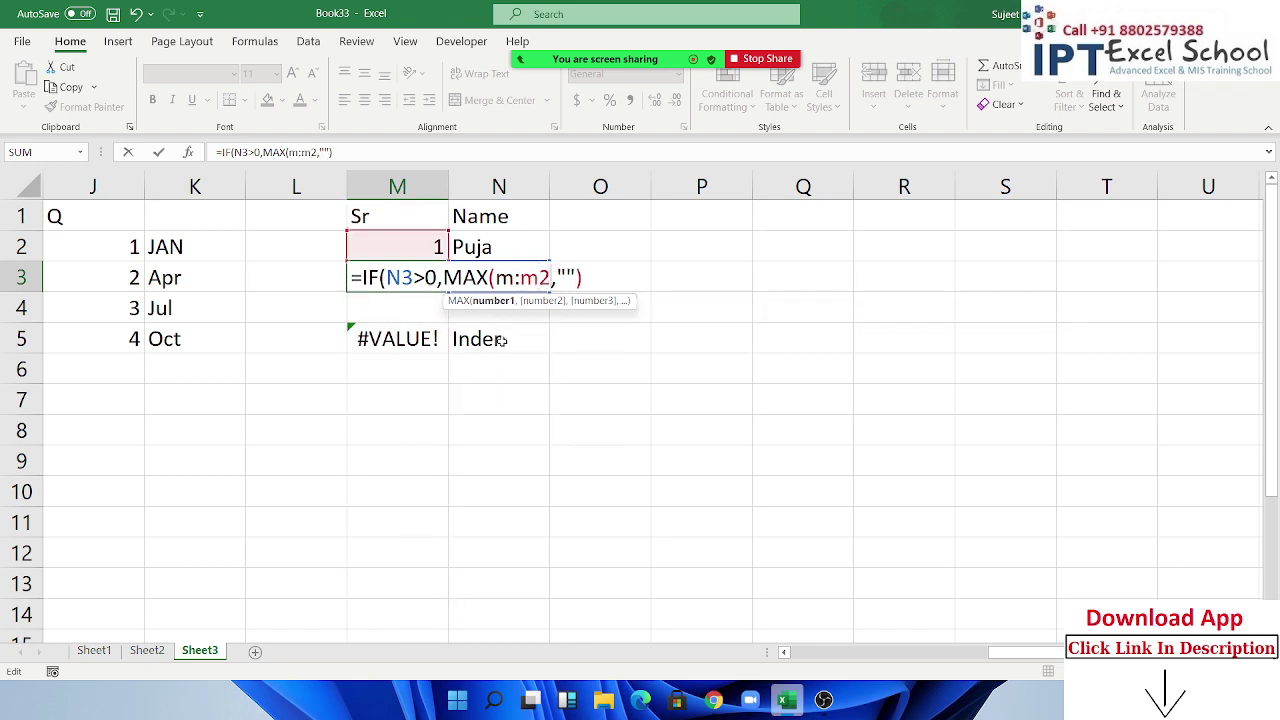
text())
click(510, 278)
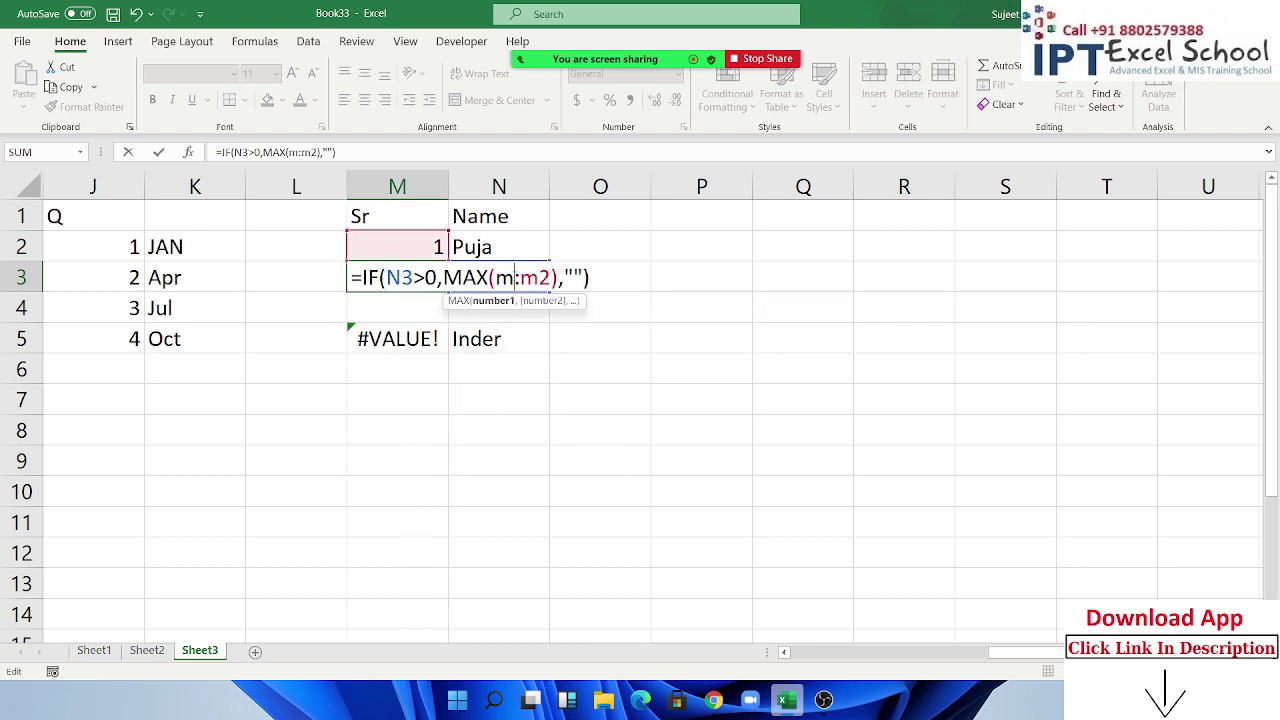
text(2)
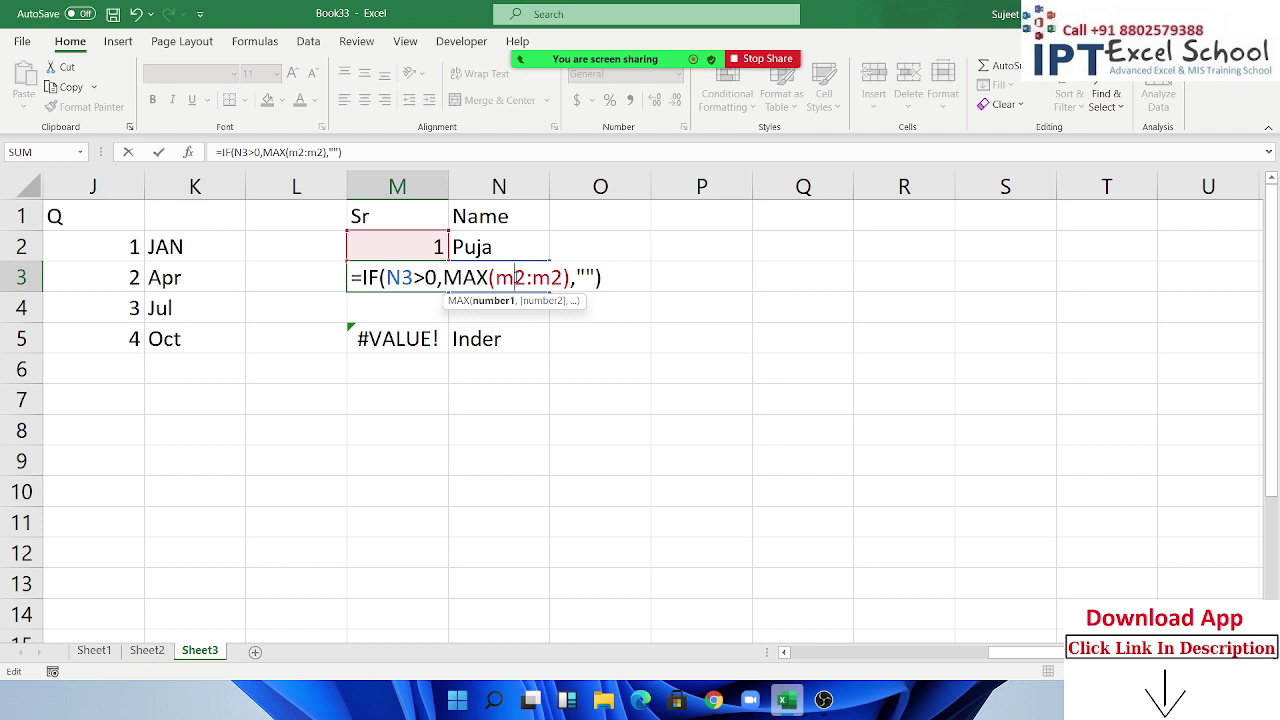
key(F4)
key(Return)
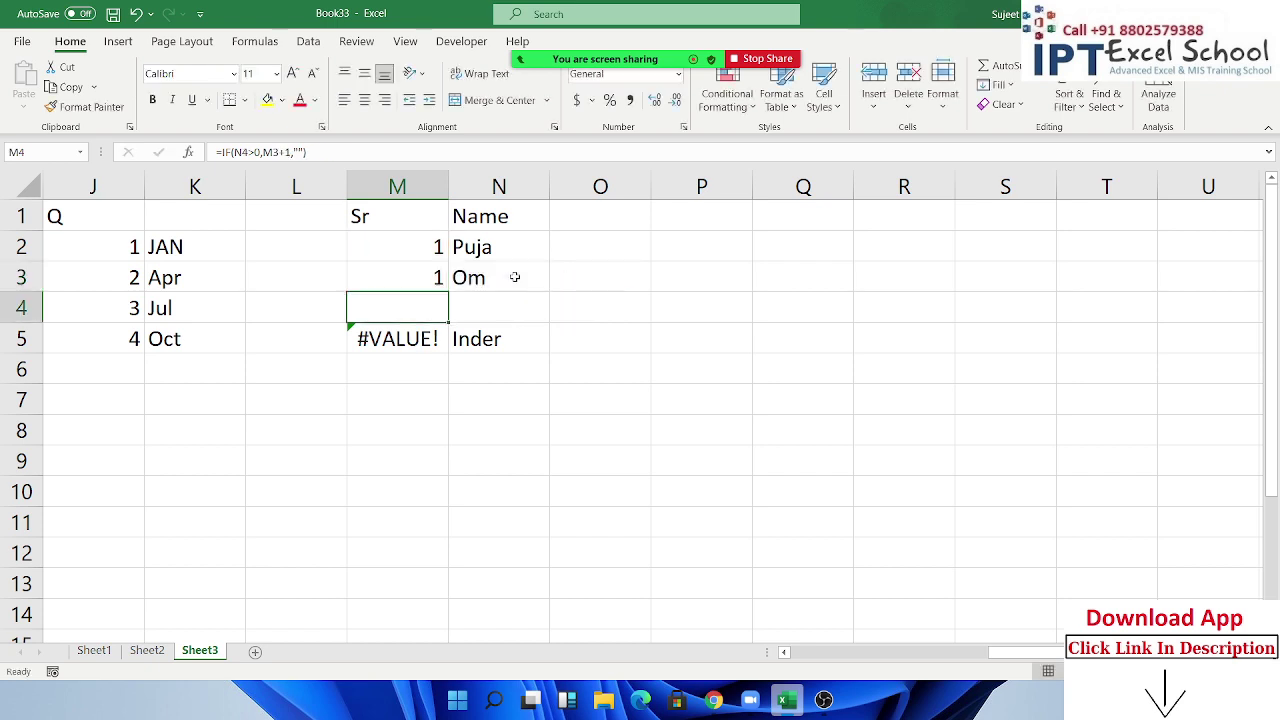
Add +1 so M3 reads =IF(N3>0,MAX($M$2:M2)+1,"").
key(Up)
key(F2)
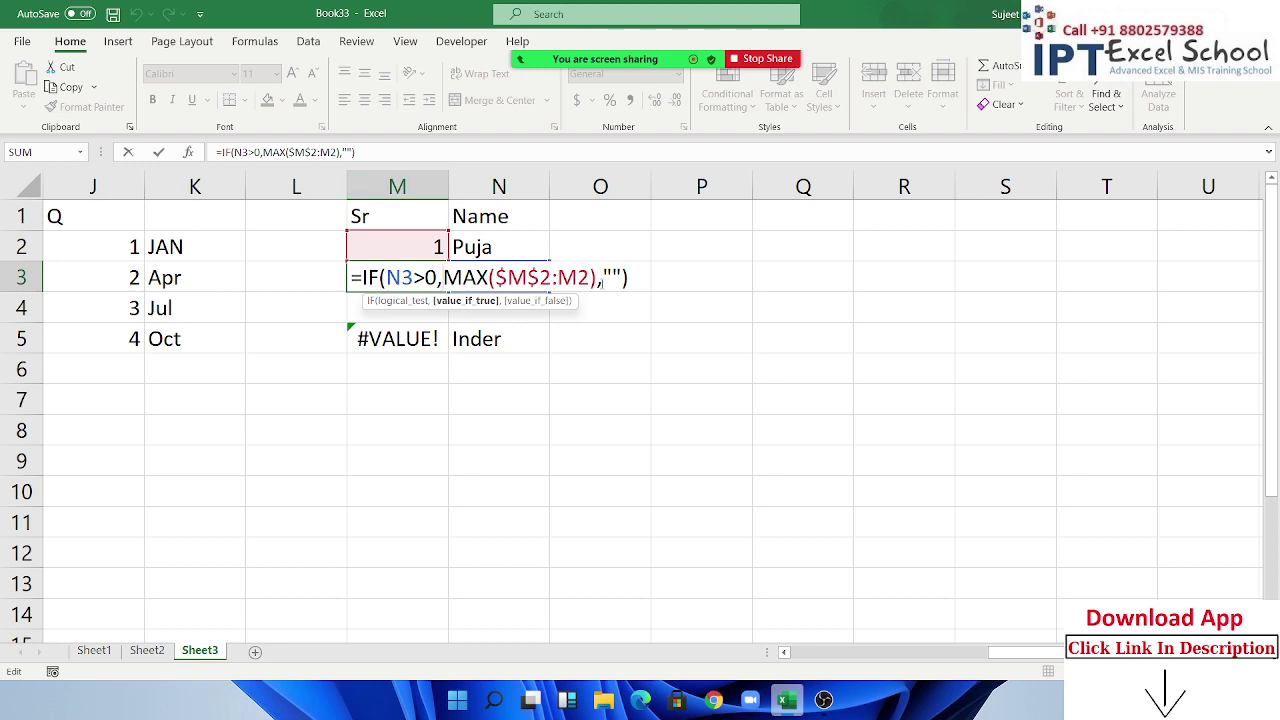
text(+1)
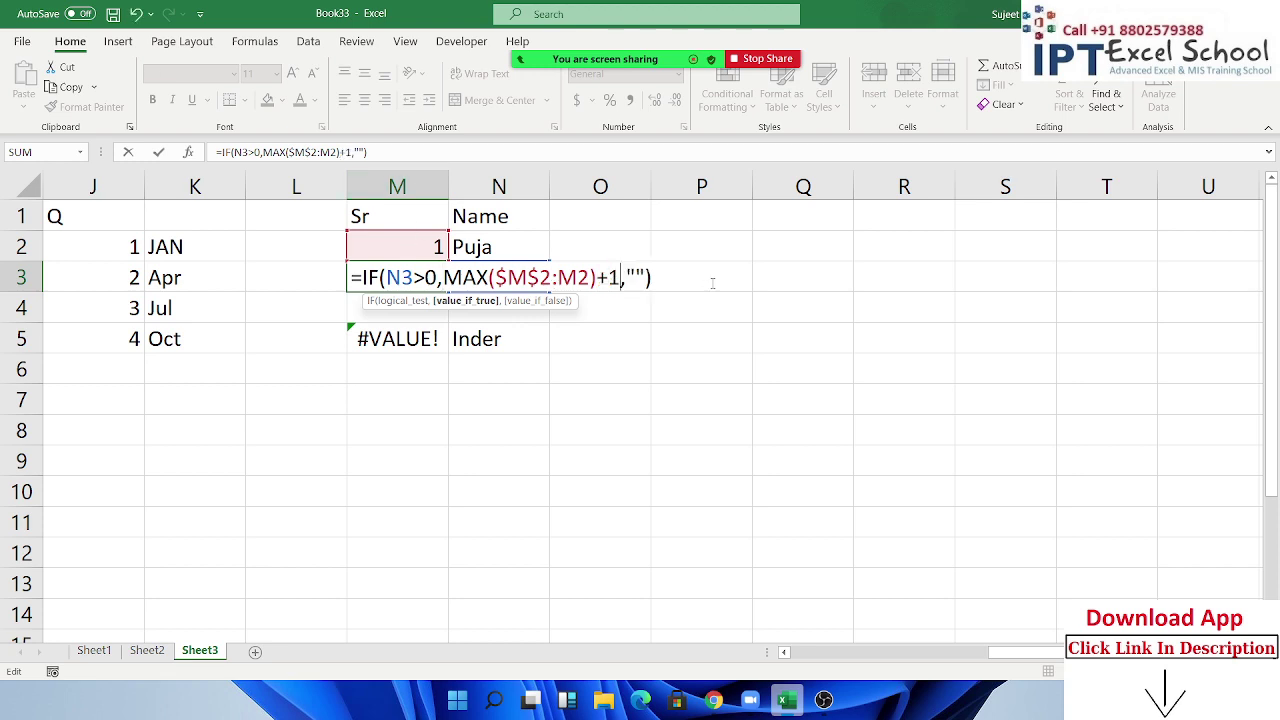
key(Return)
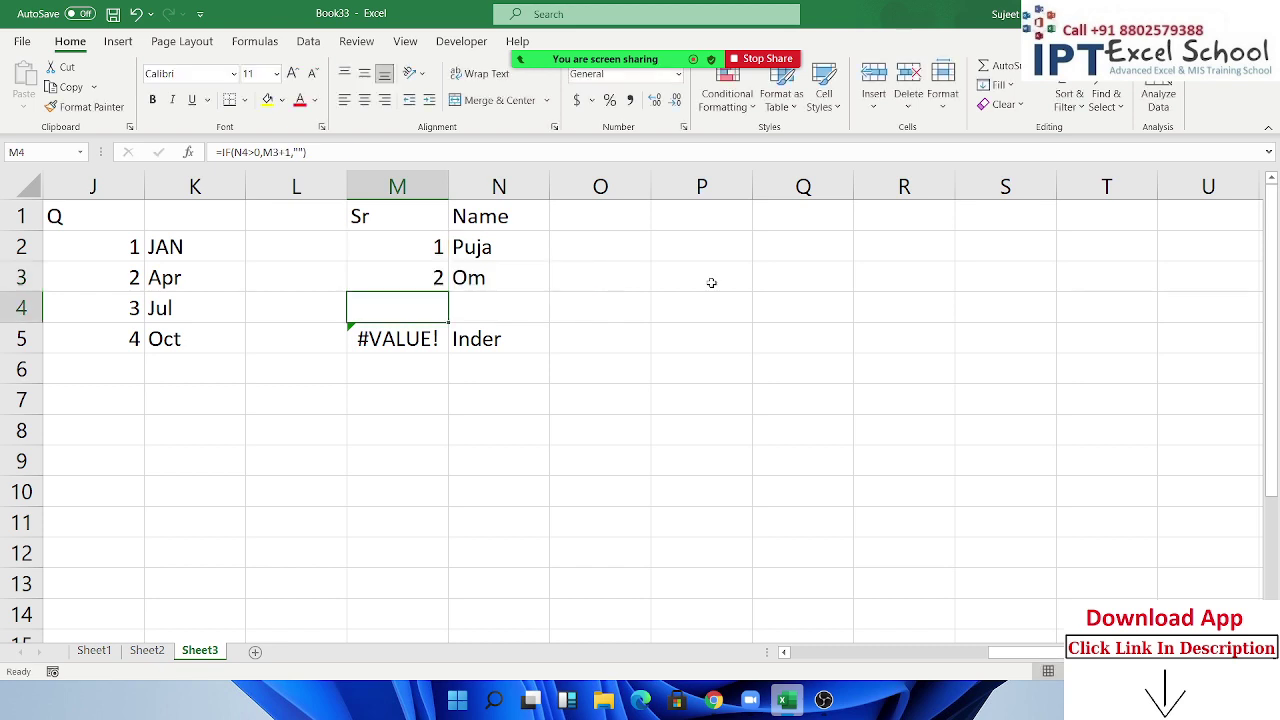
key(Up)
Copy M3's formula down column M and inspect the formulas in M3 and M4.
double_click(449, 292)
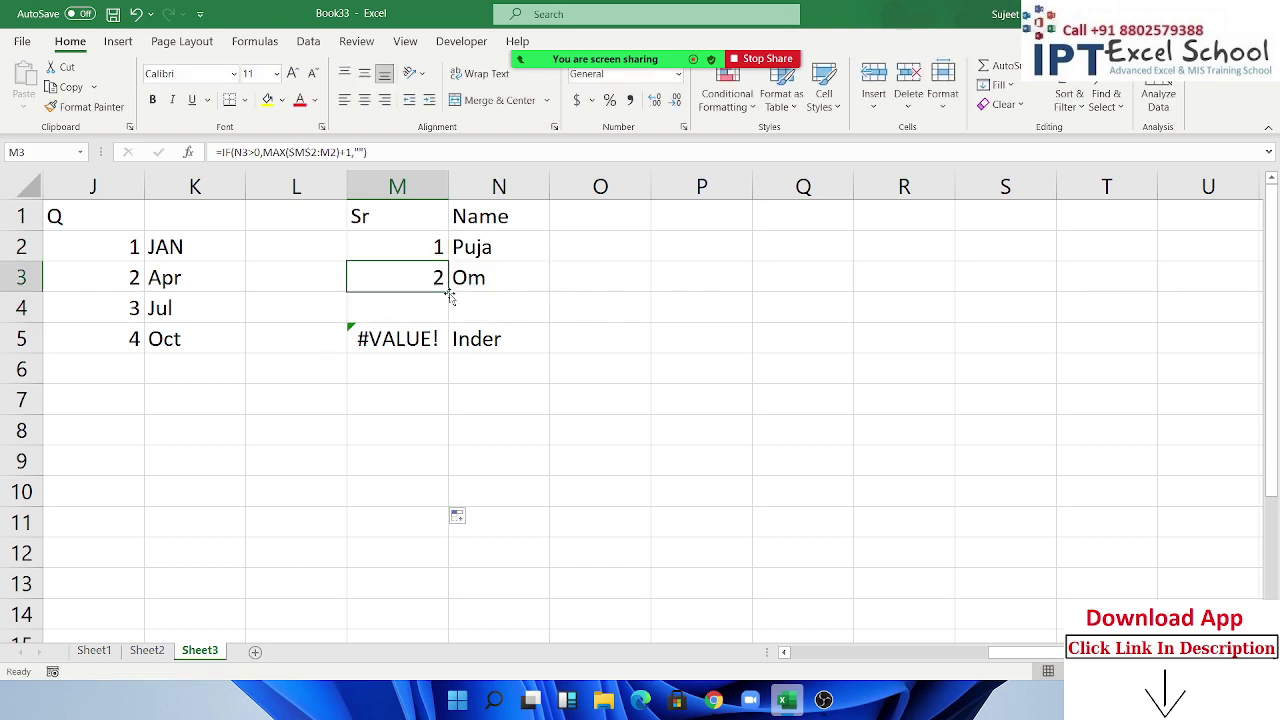
click(420, 339)
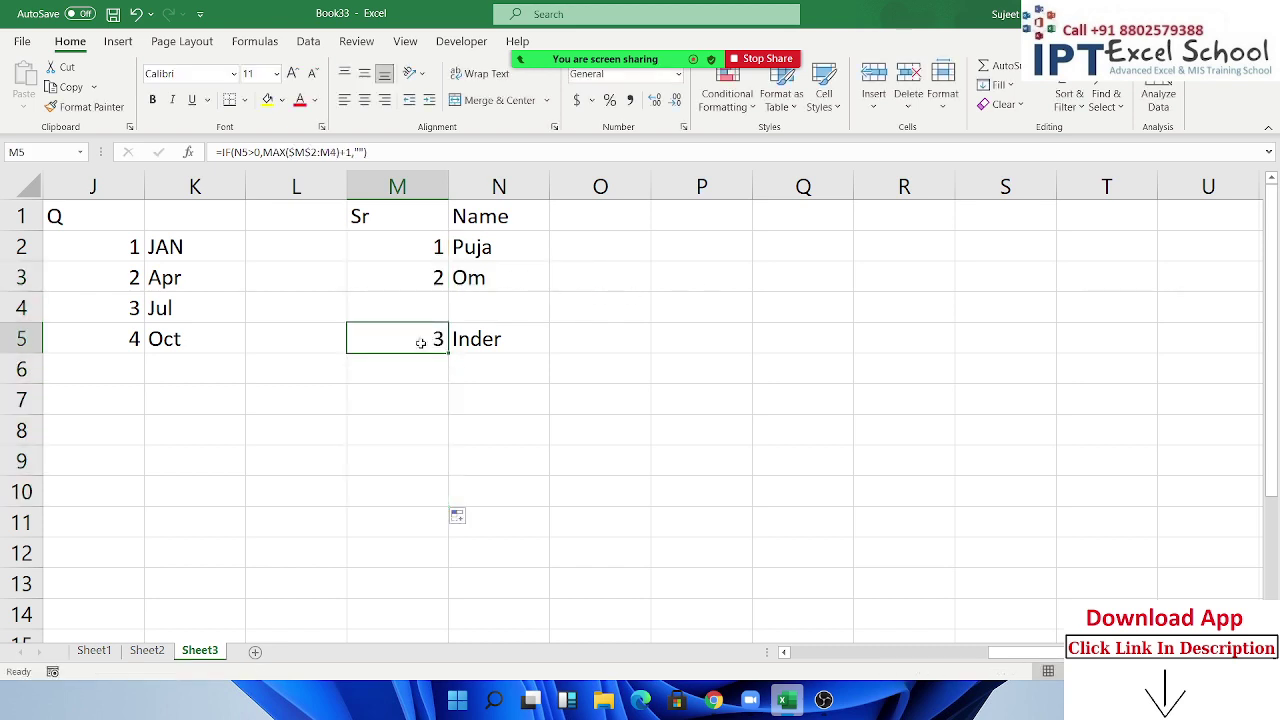
double_click(420, 277)
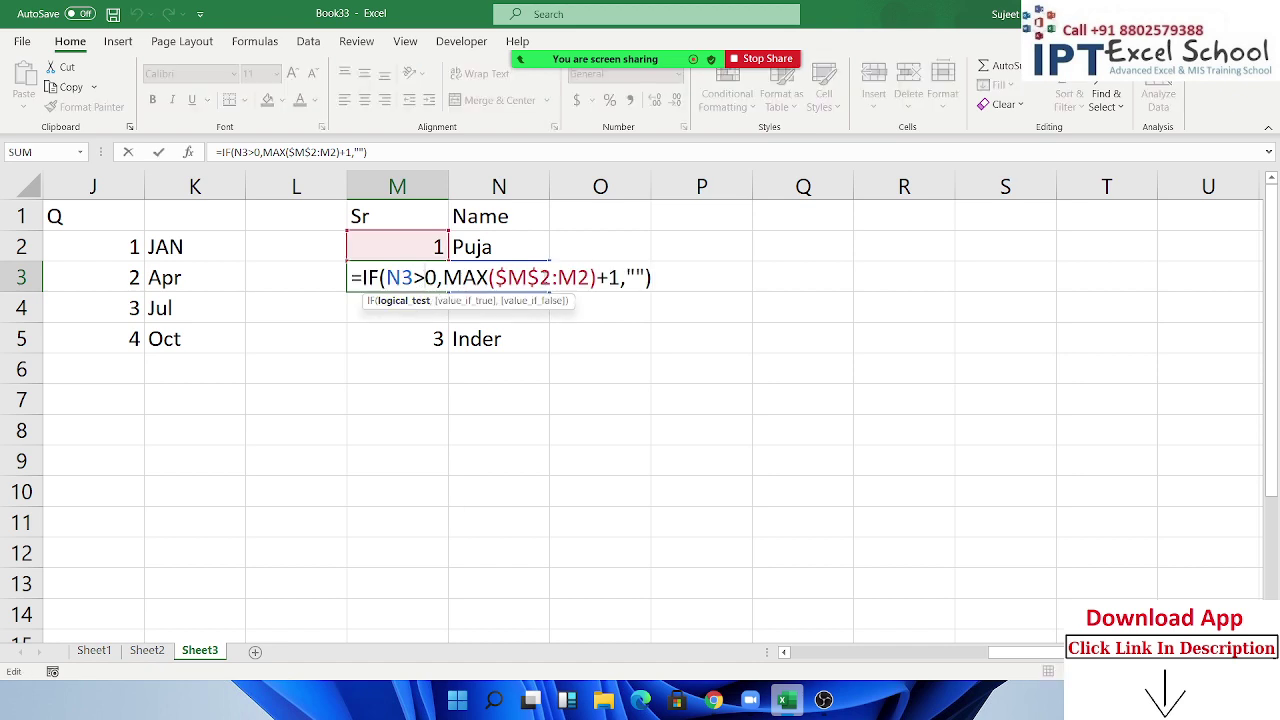
key(ctrl+Return)
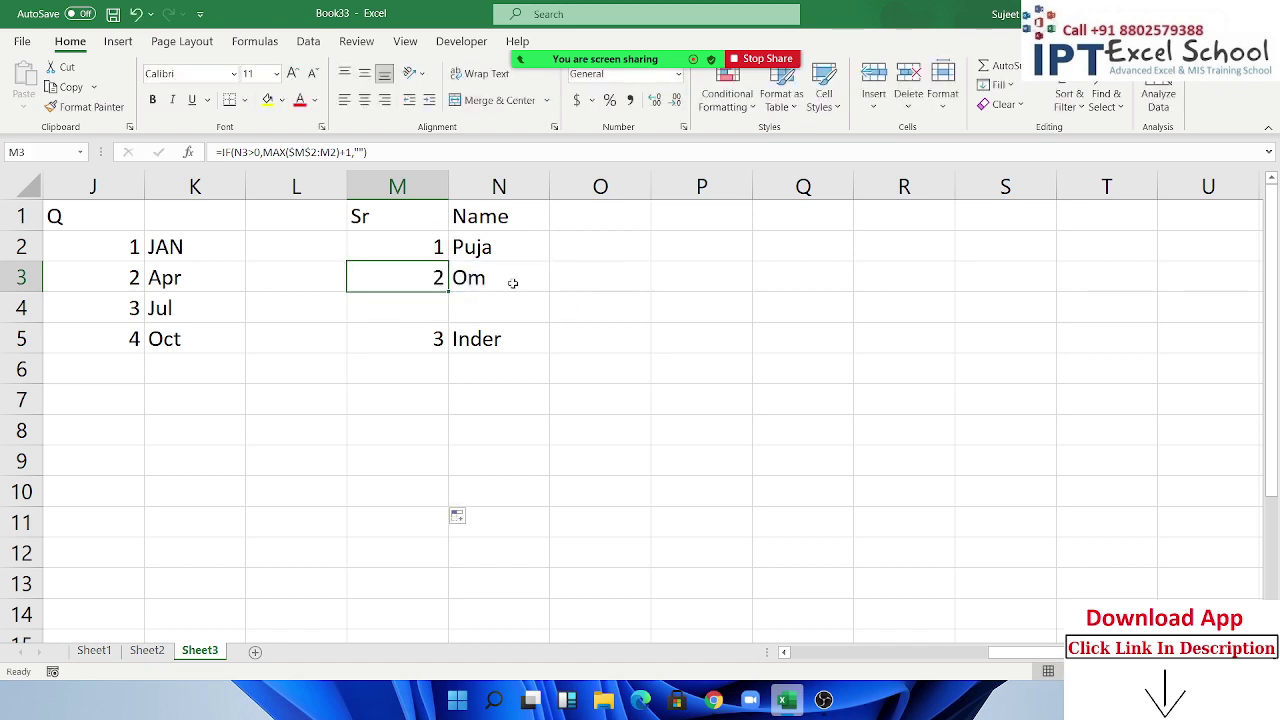
key(shift+Right)
double_click(437, 283)
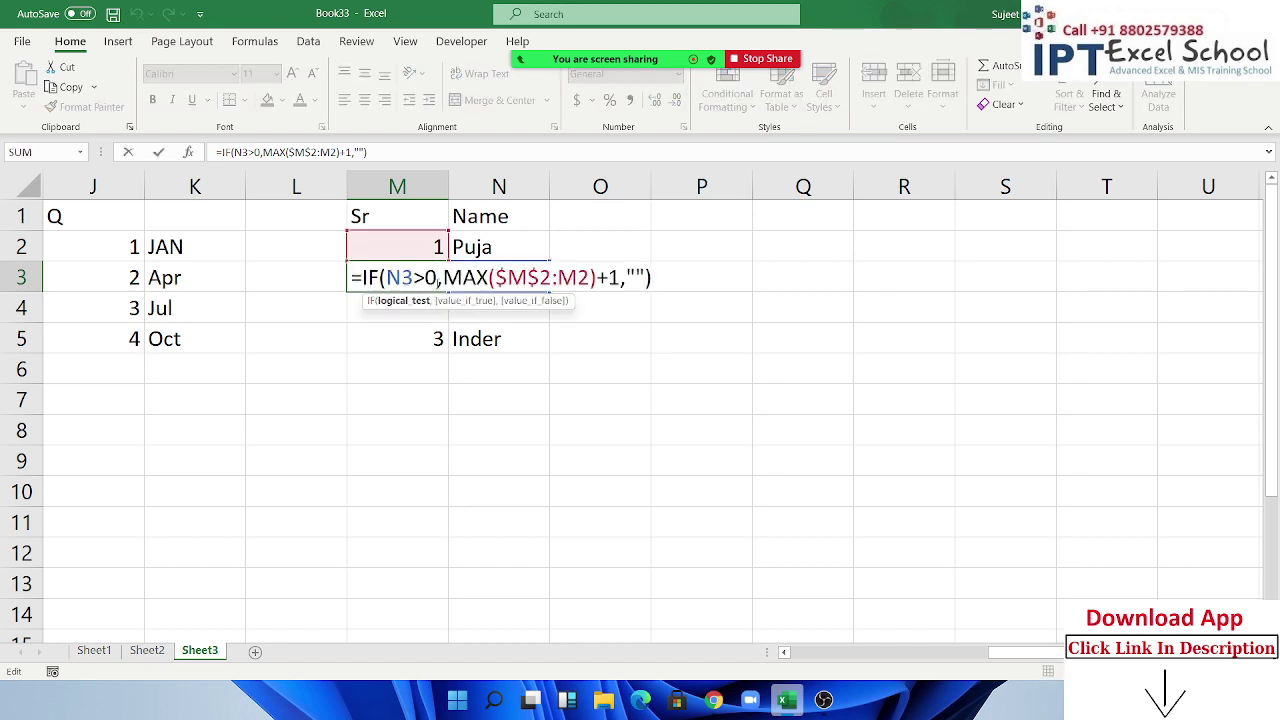
key(Escape)
double_click(414, 308)
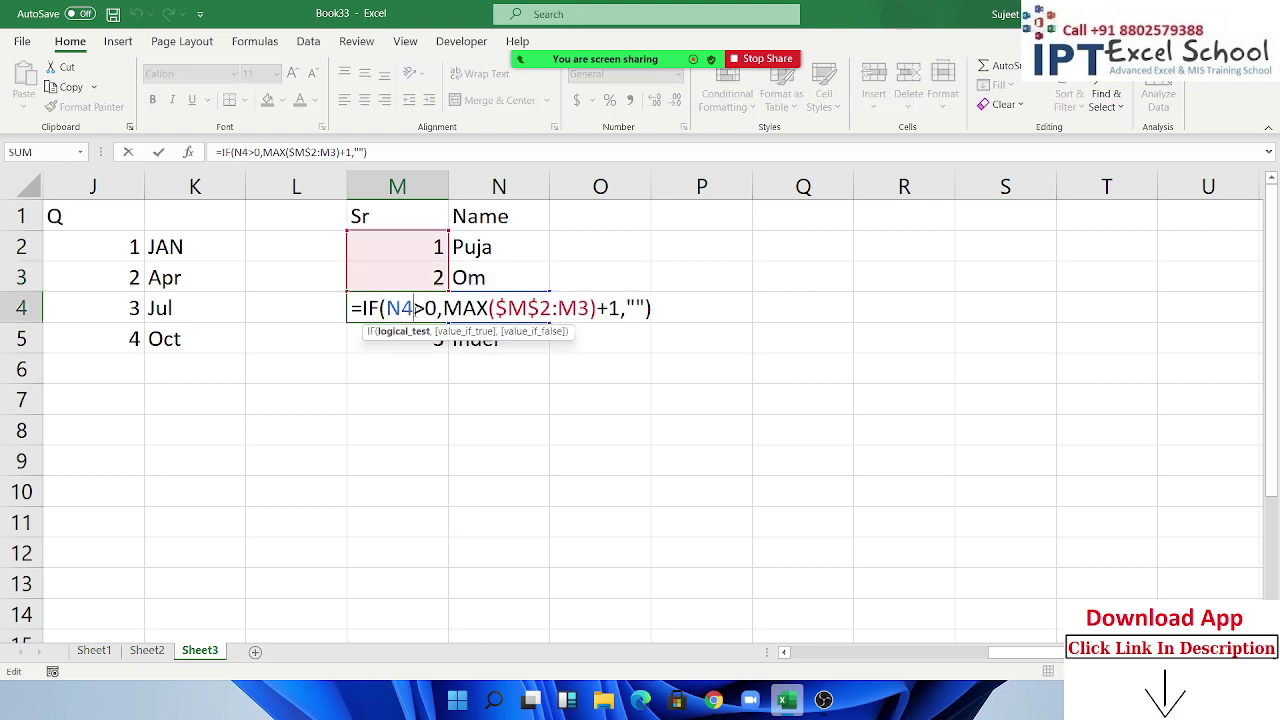
key(Escape)
Highlight MAX($M$2:M4) in M5's formula and dismiss the spell-check message.
click(418, 340)
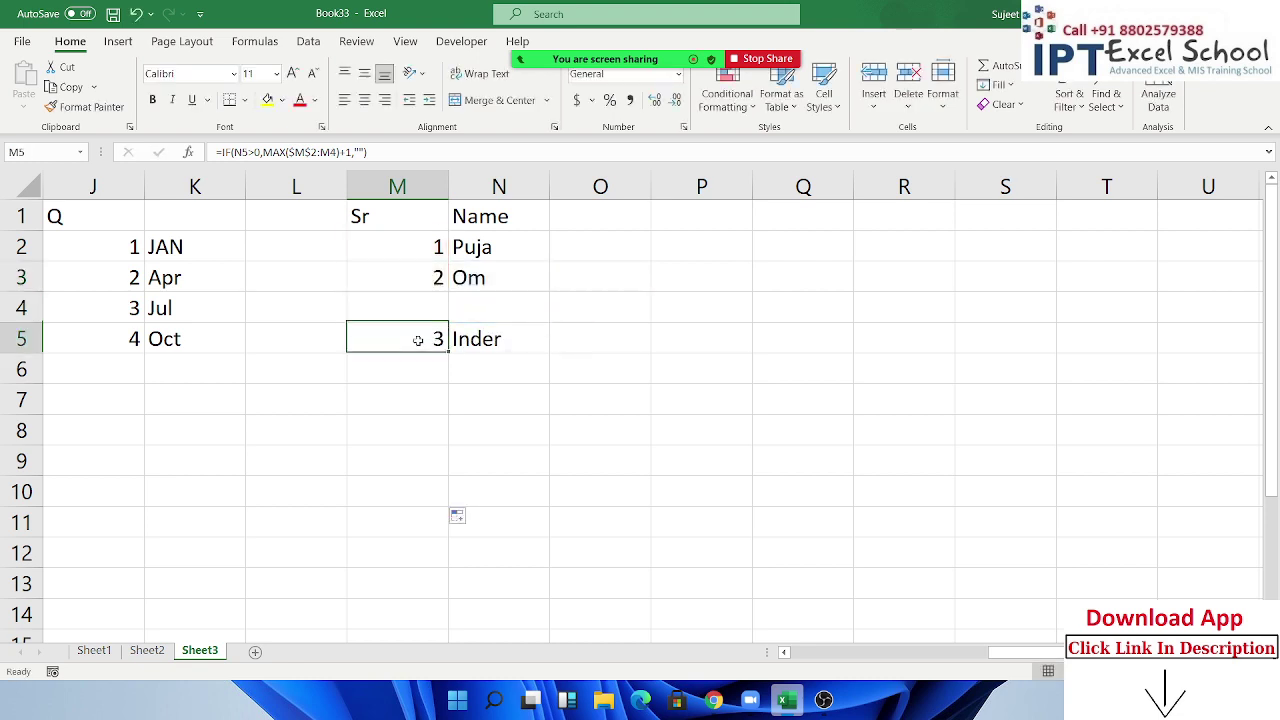
double_click(418, 340)
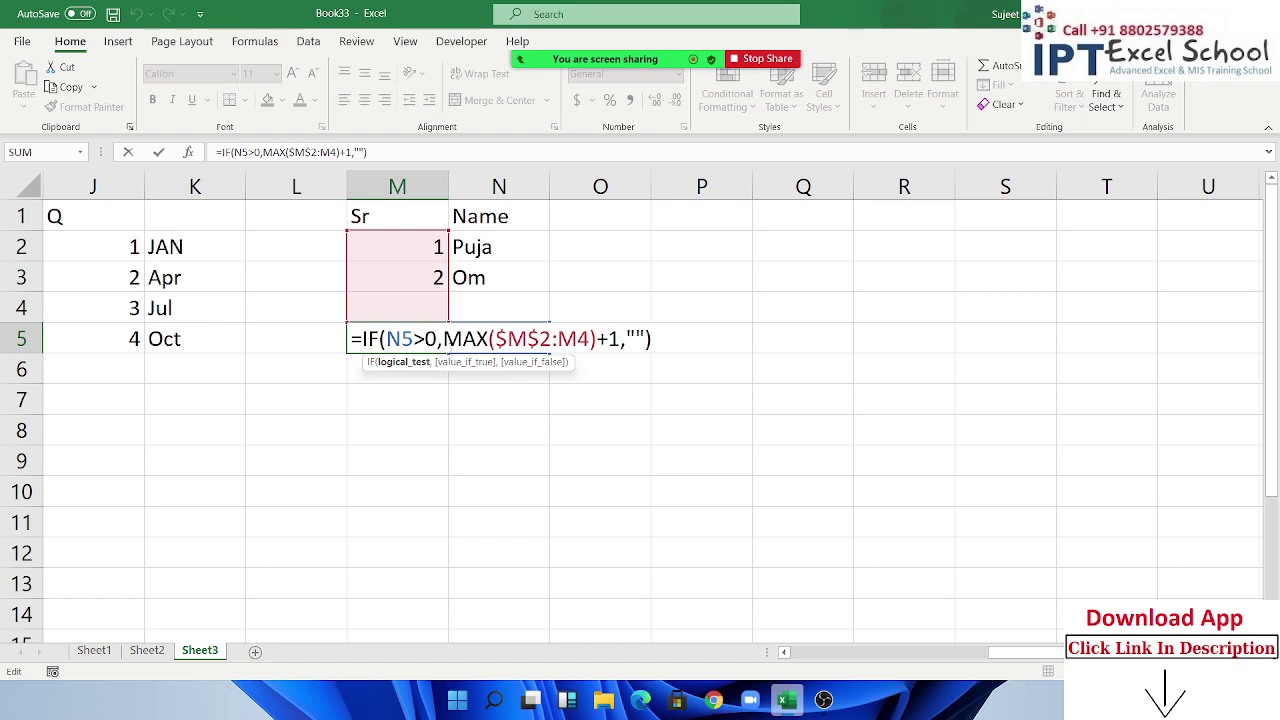
drag(444, 338, 620, 342)
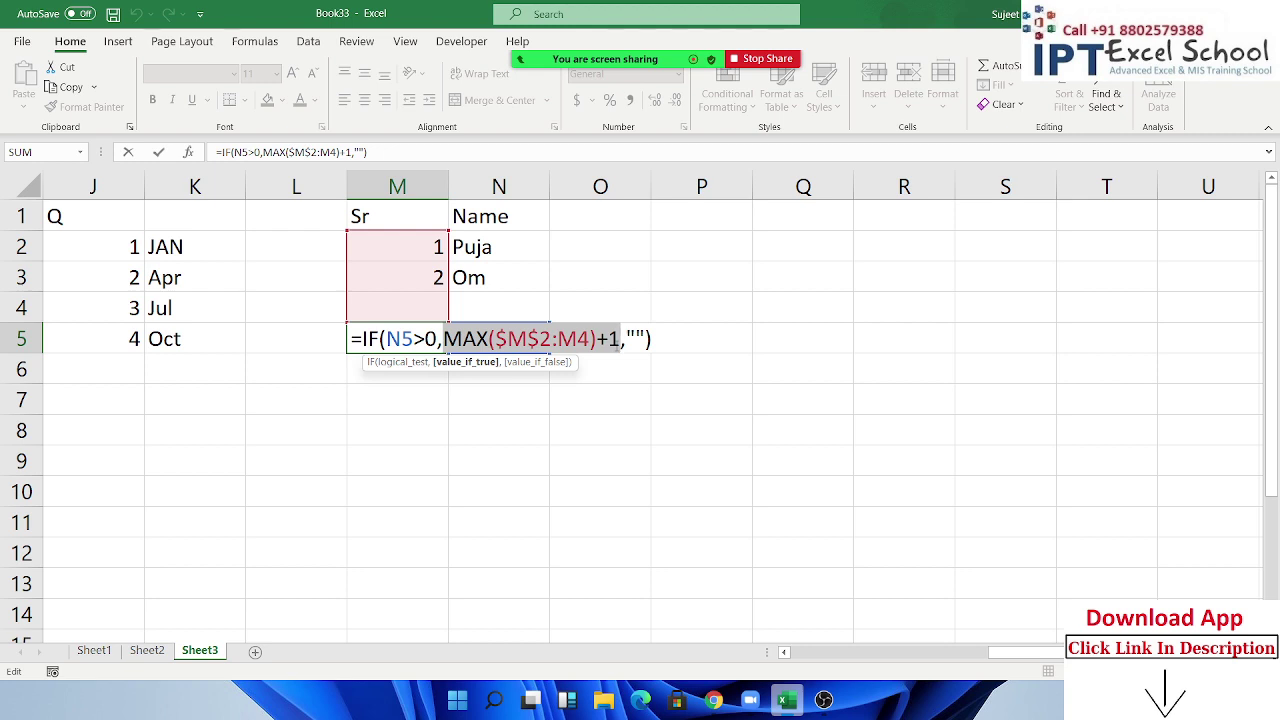
key(F7)
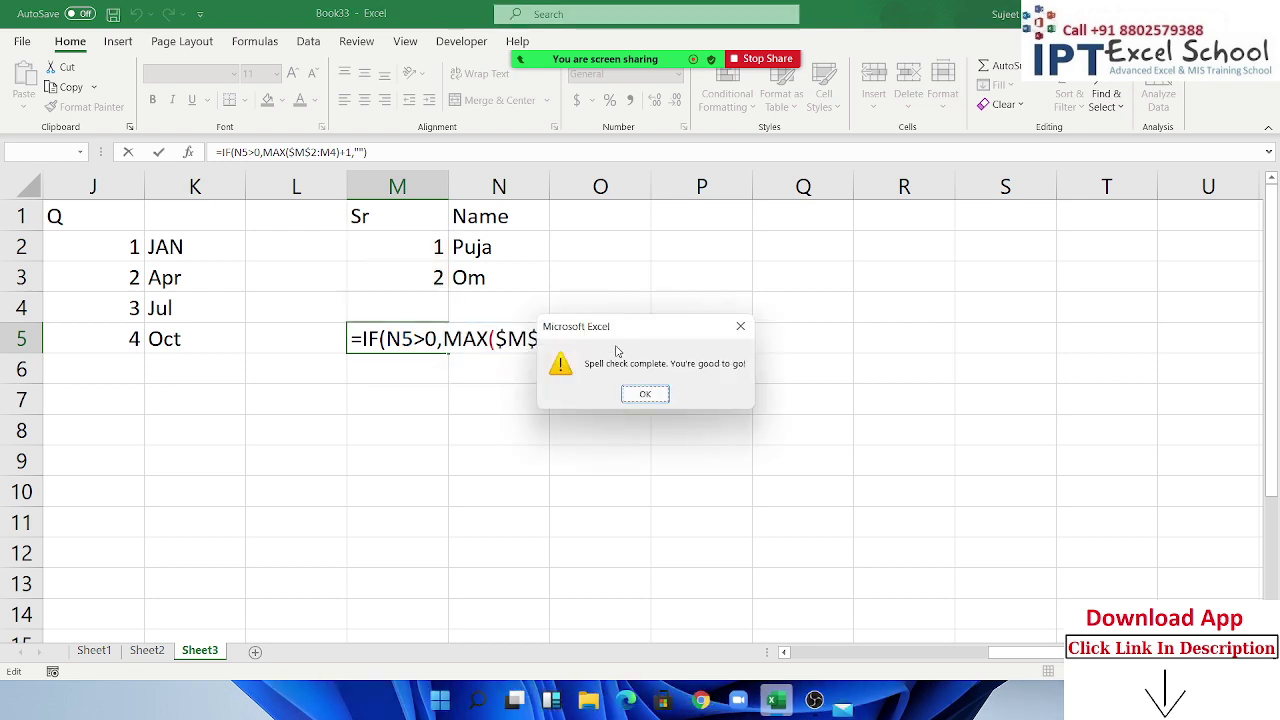
click(750, 330)
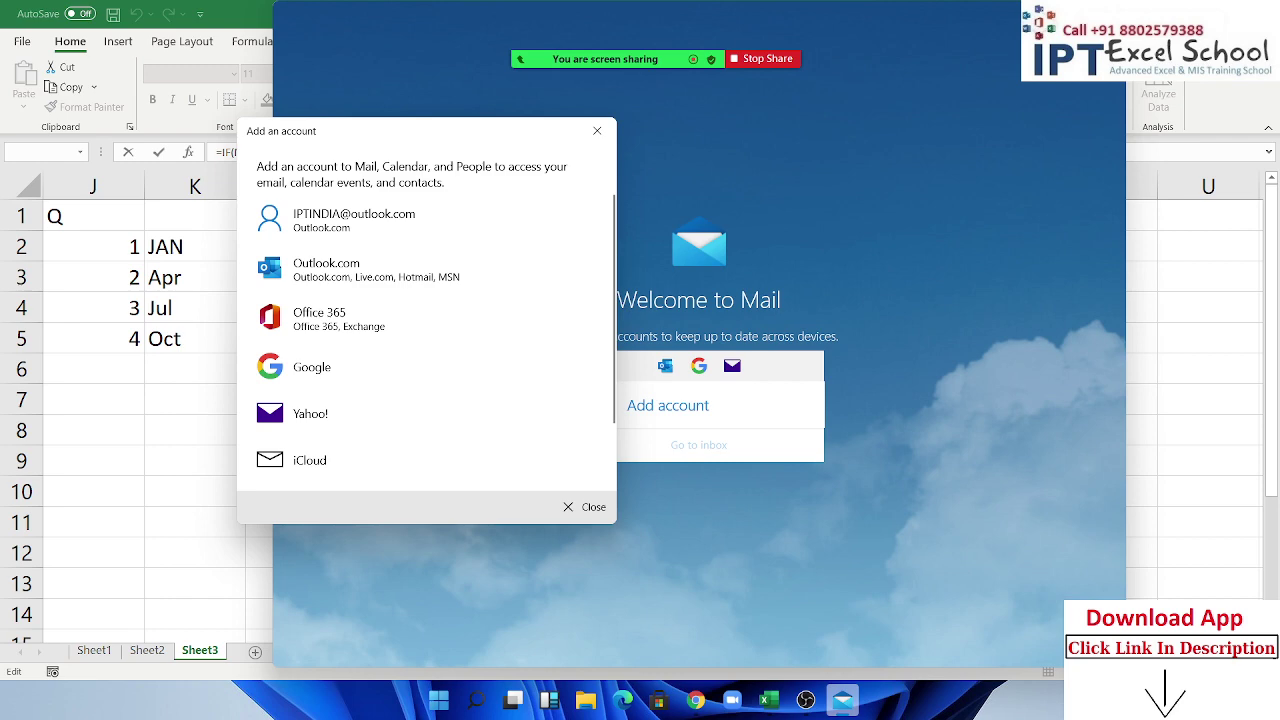
Dismiss the Mail add-account prompt and close the Mail app with Alt+F4.
click(597, 131)
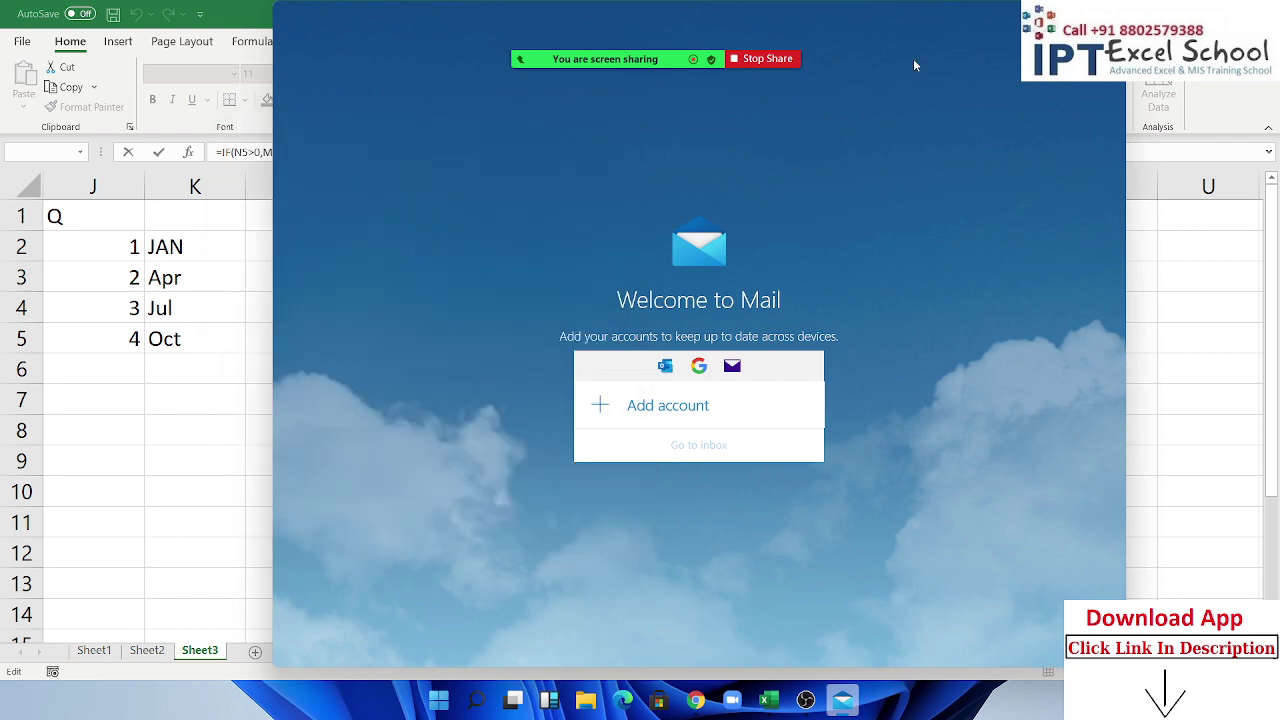
key(alt+F4)
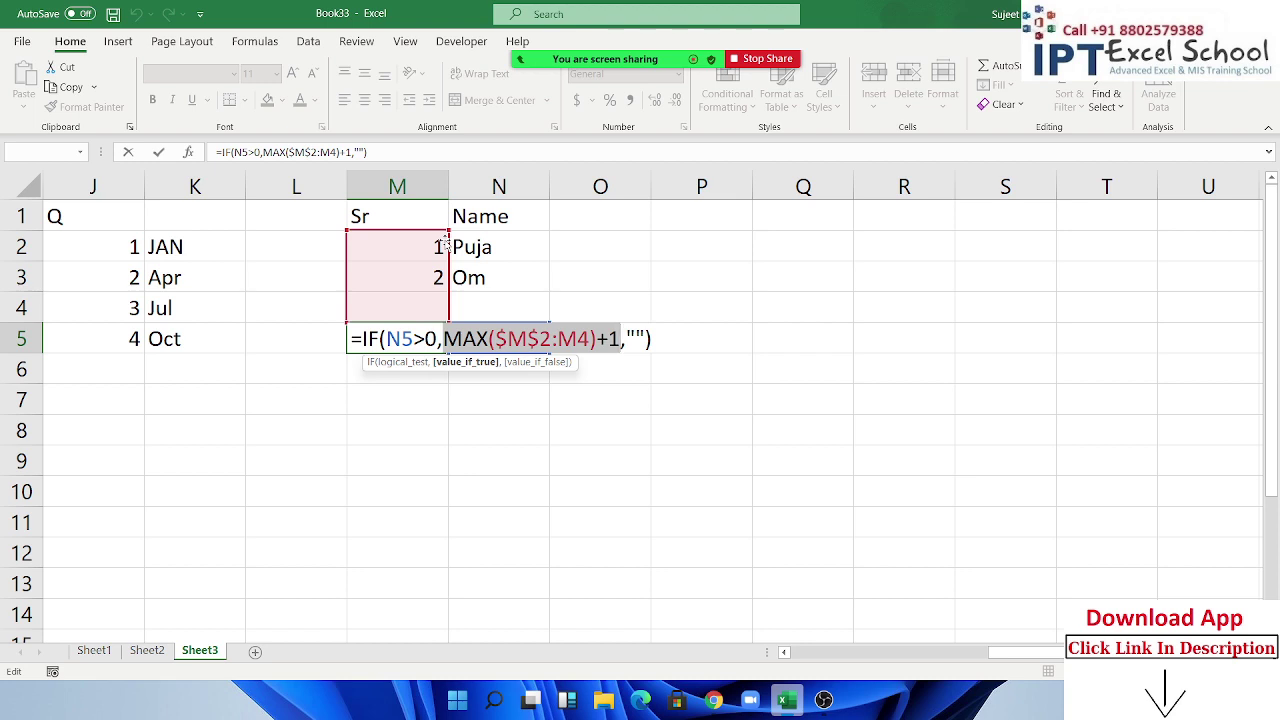
Keep M5's formula, then add an Sr header in P3, 1 in P4, and limit 10 in Q2.
key(Return)
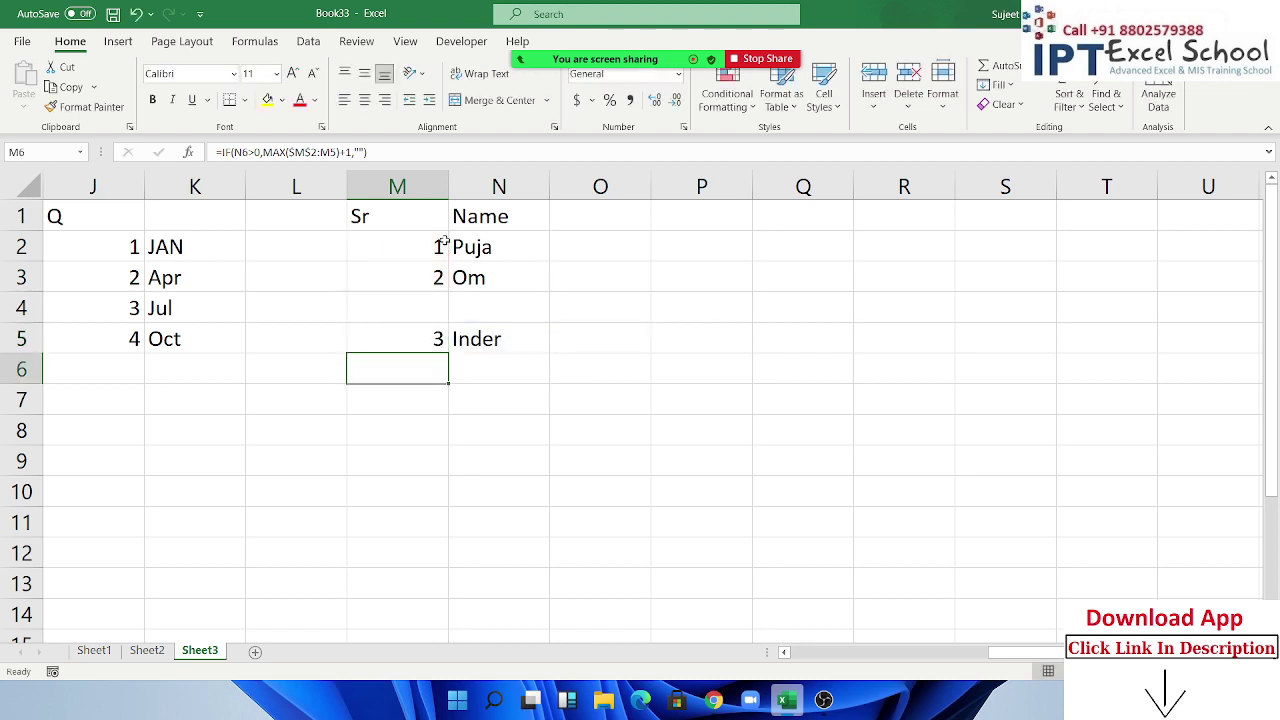
click(438, 268)
click(700, 209)
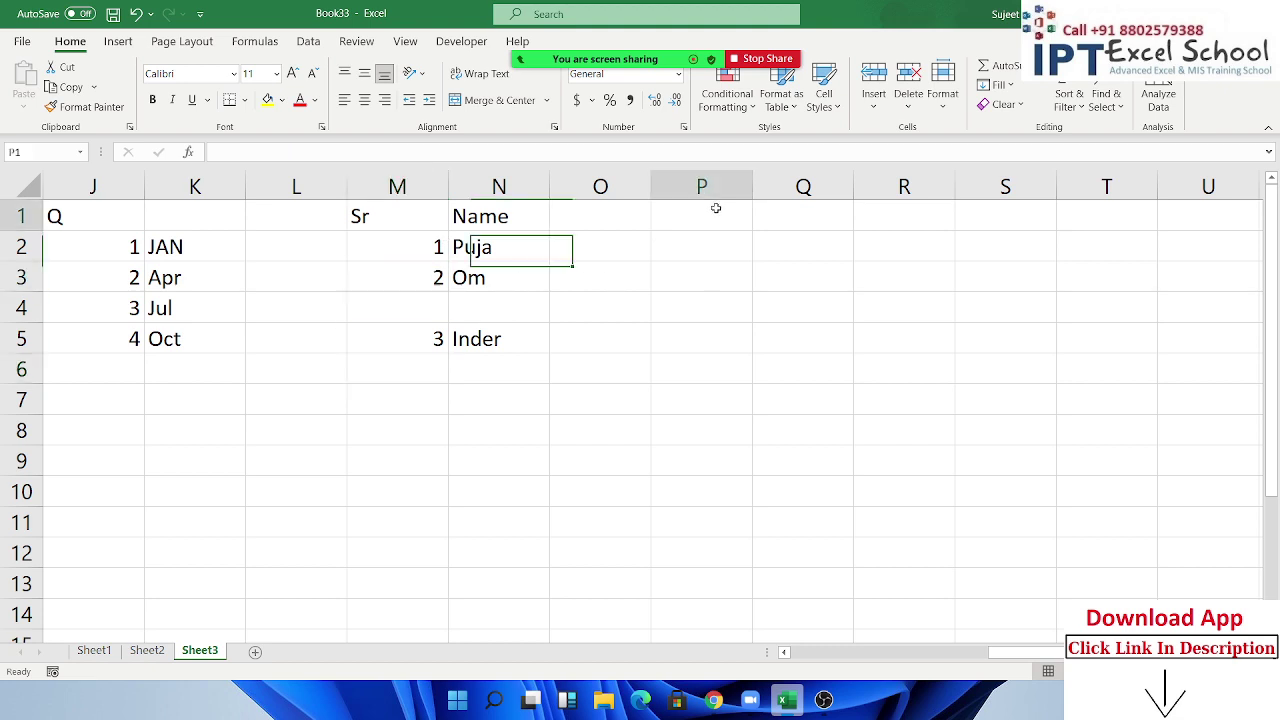
key(Down)
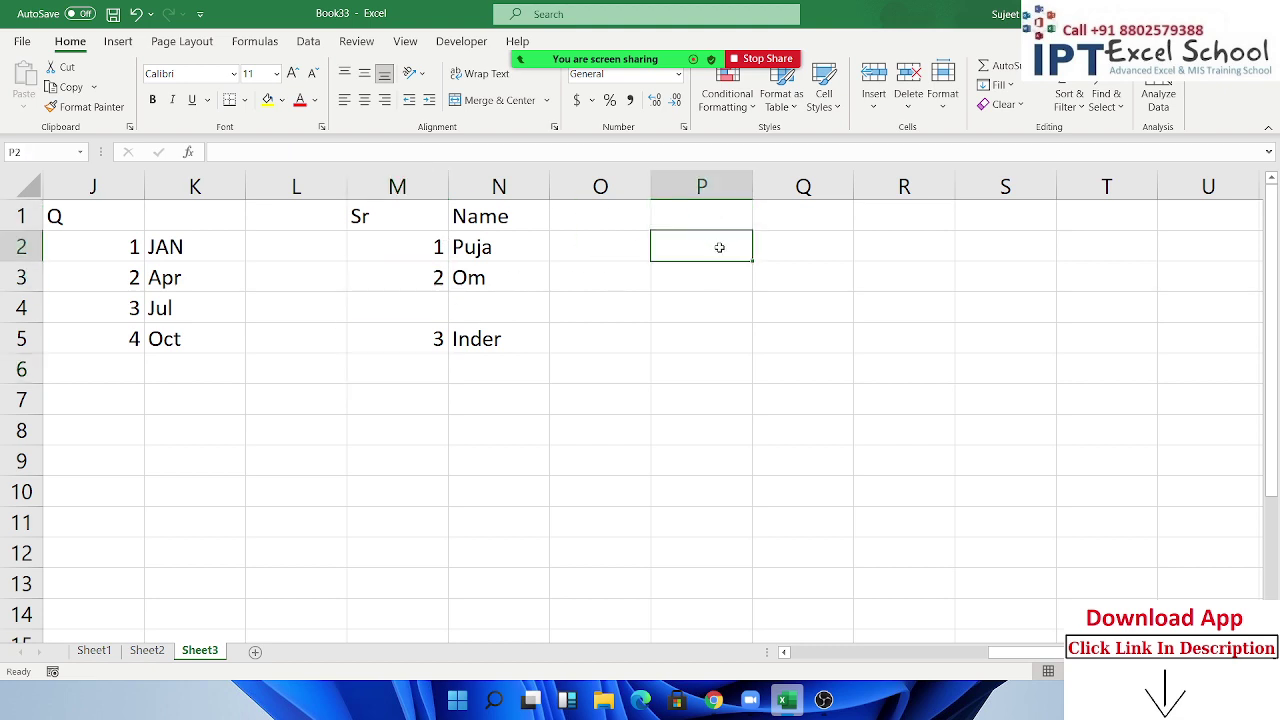
key(Down)
text(sR)
key(Return)
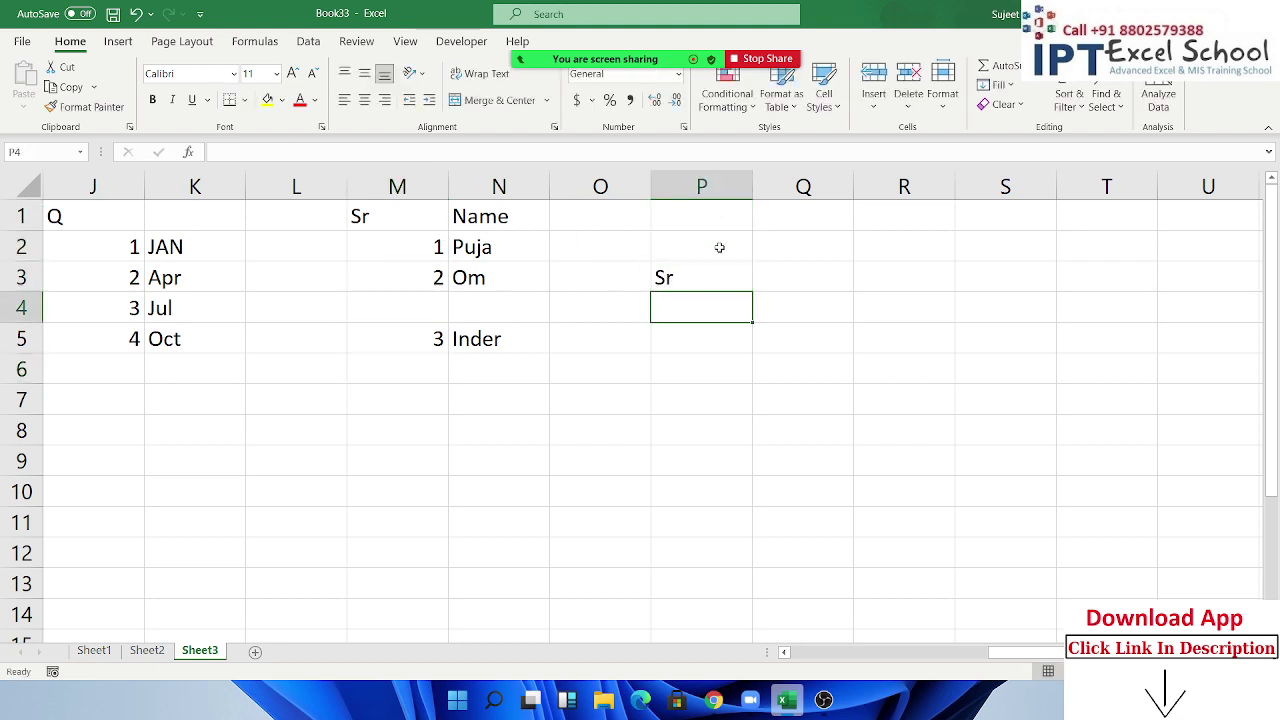
text(1)
key(Right)
key(Up)
key(Up)
text(10)
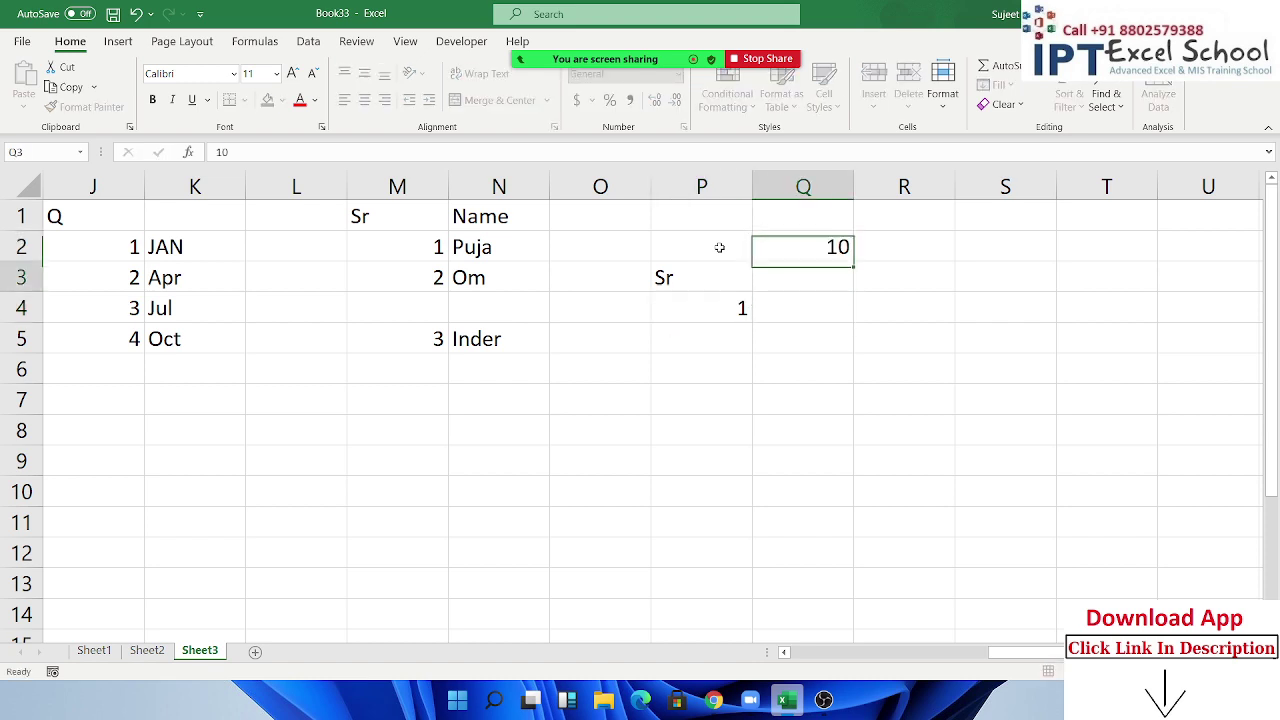
key(Return)
key(Down)
key(Down)
key(Left)
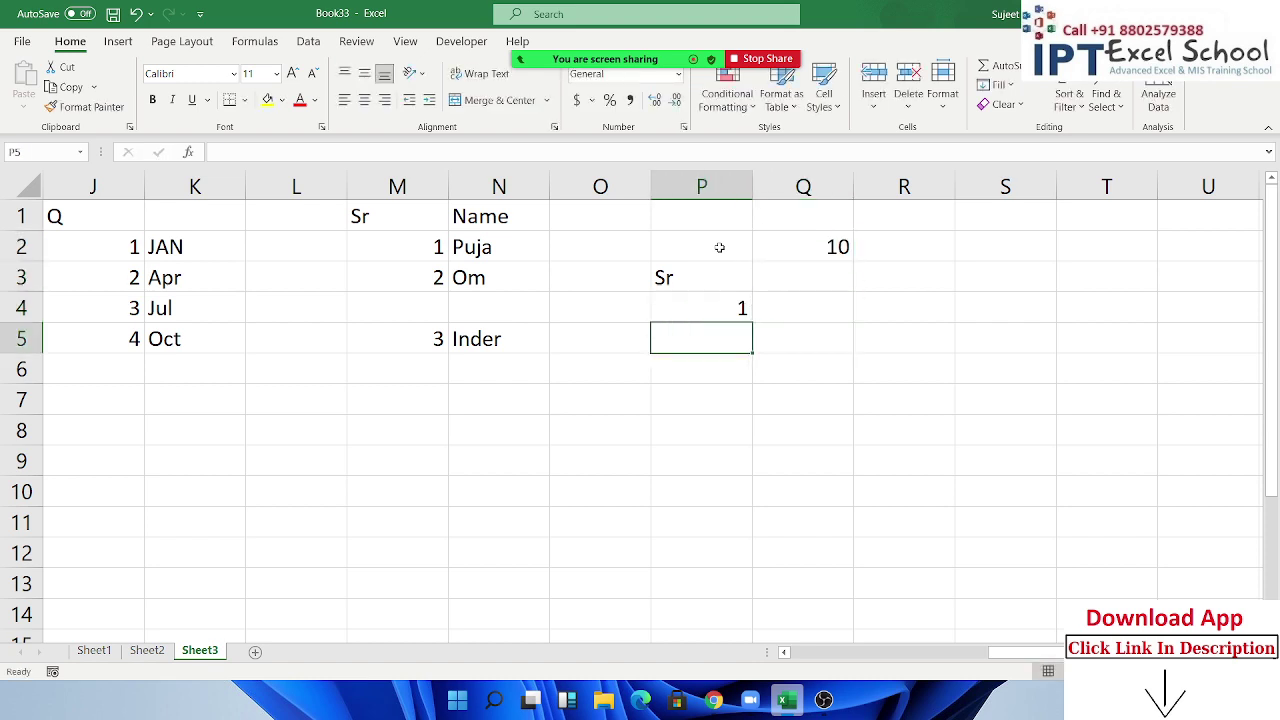
Enter =IF(P4+1>$Q$2,"",P4+1) in P5 so it shows the next serial number, 2.
text(=i)
key(Tab)
key(Up)
text(+)
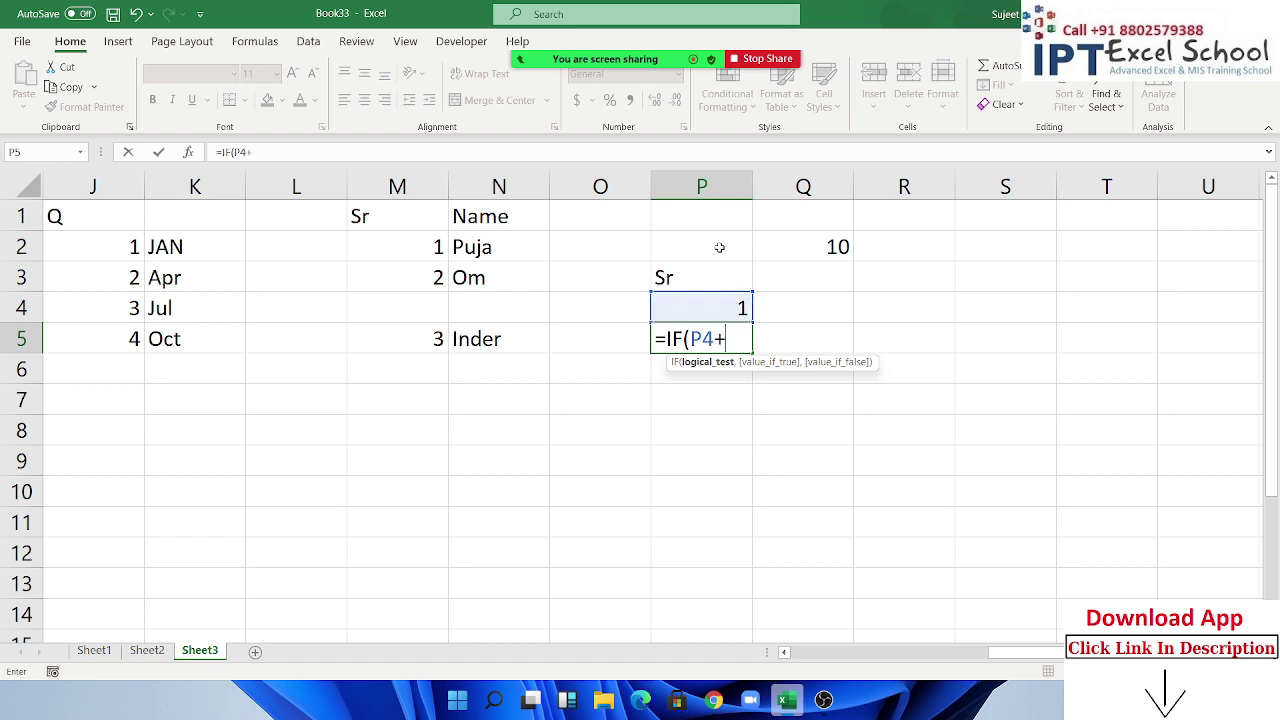
text(0)
key(BackSpace)
text(1)
text(>)
click(841, 247)
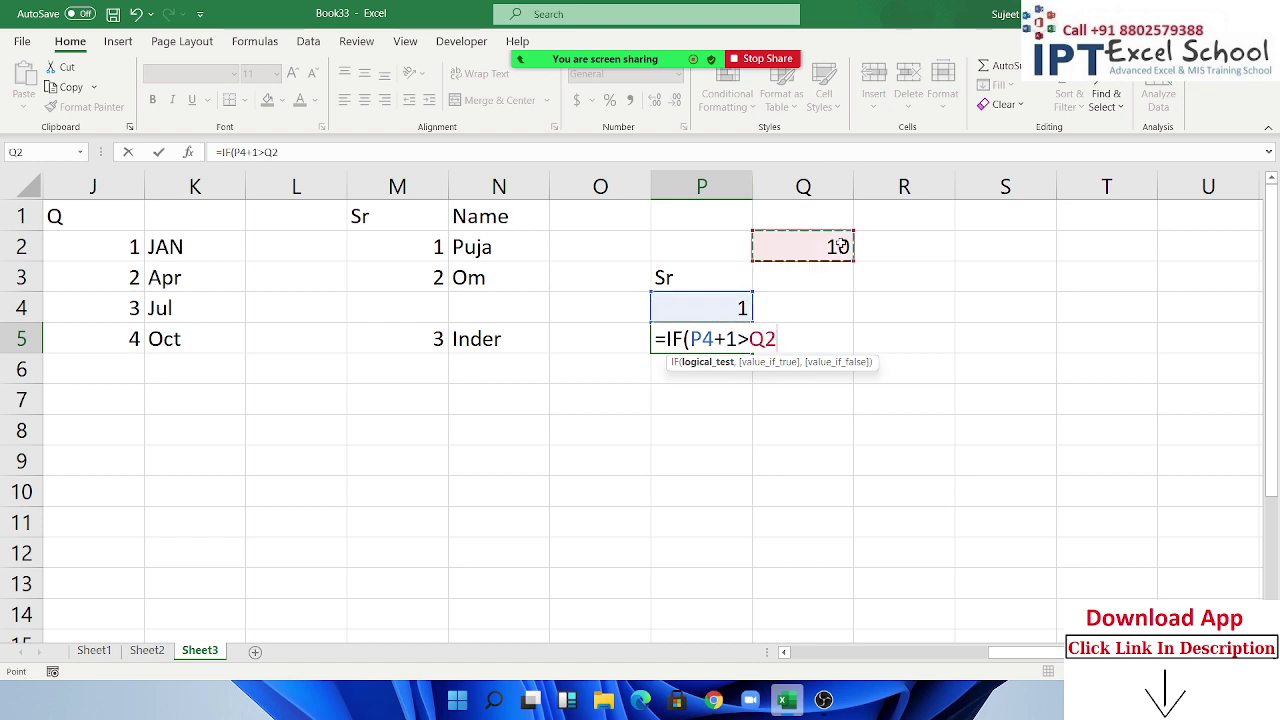
text(,"")
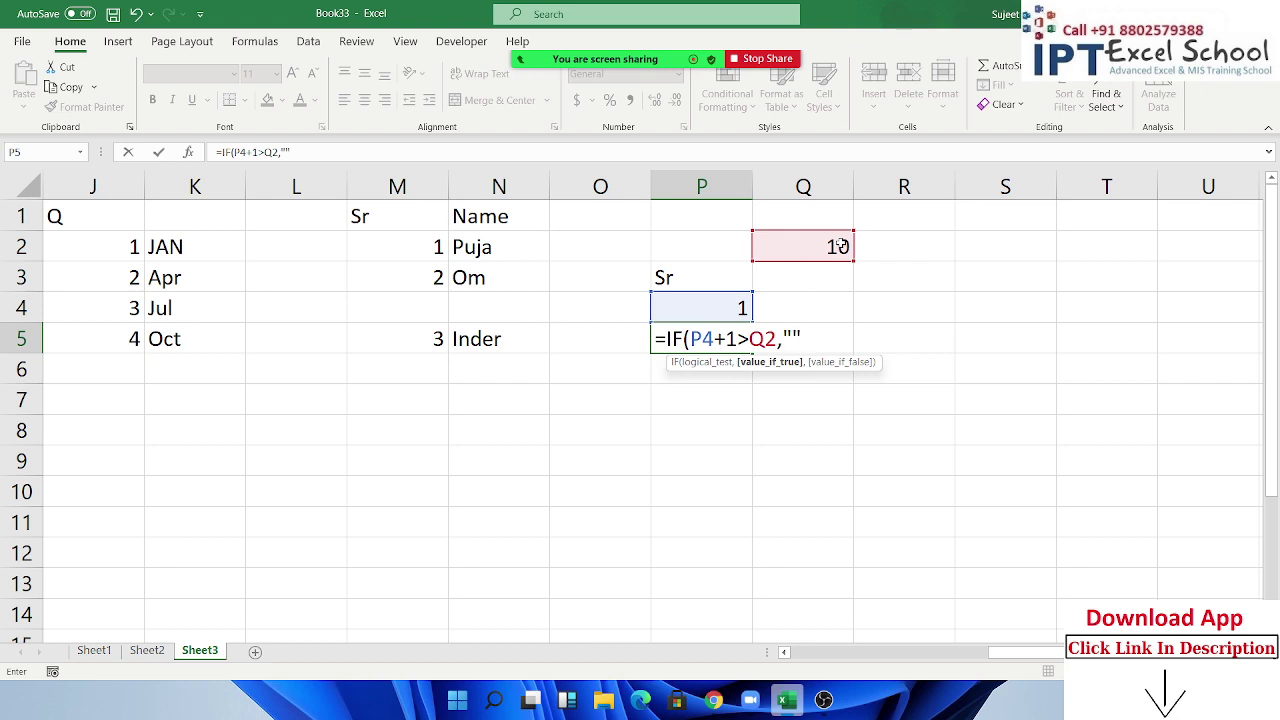
text(,P4+1)
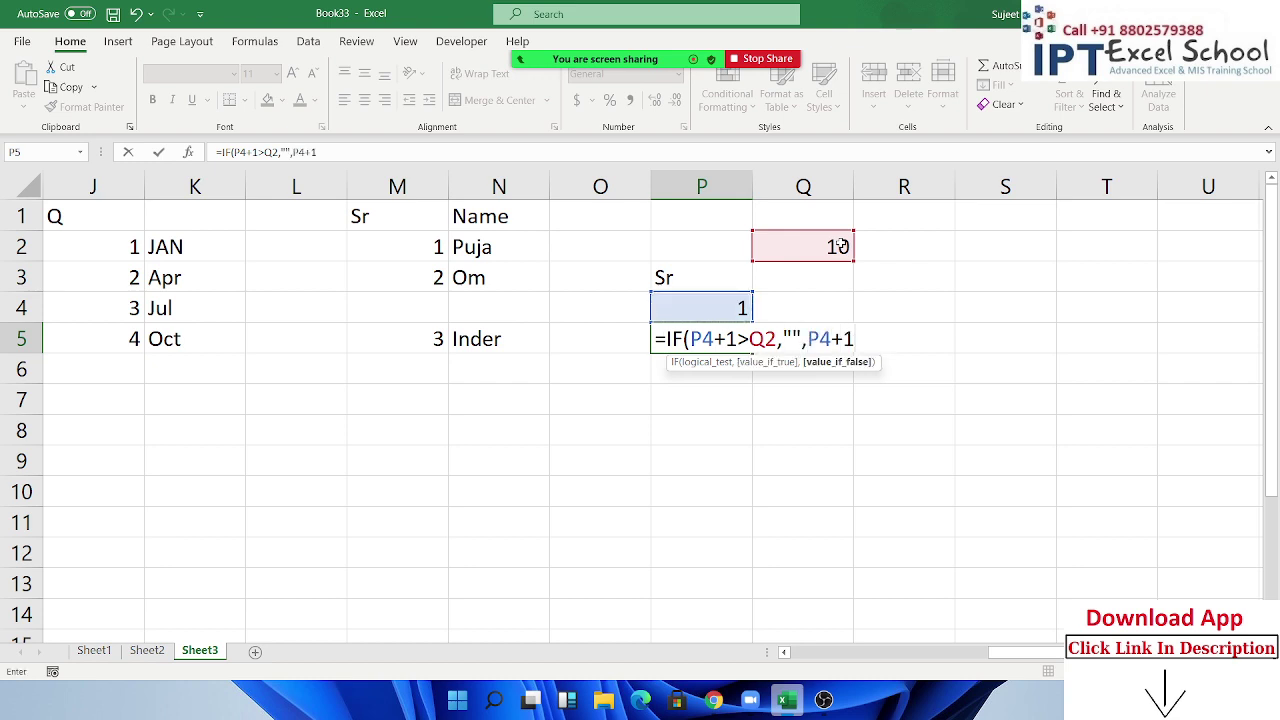
text())
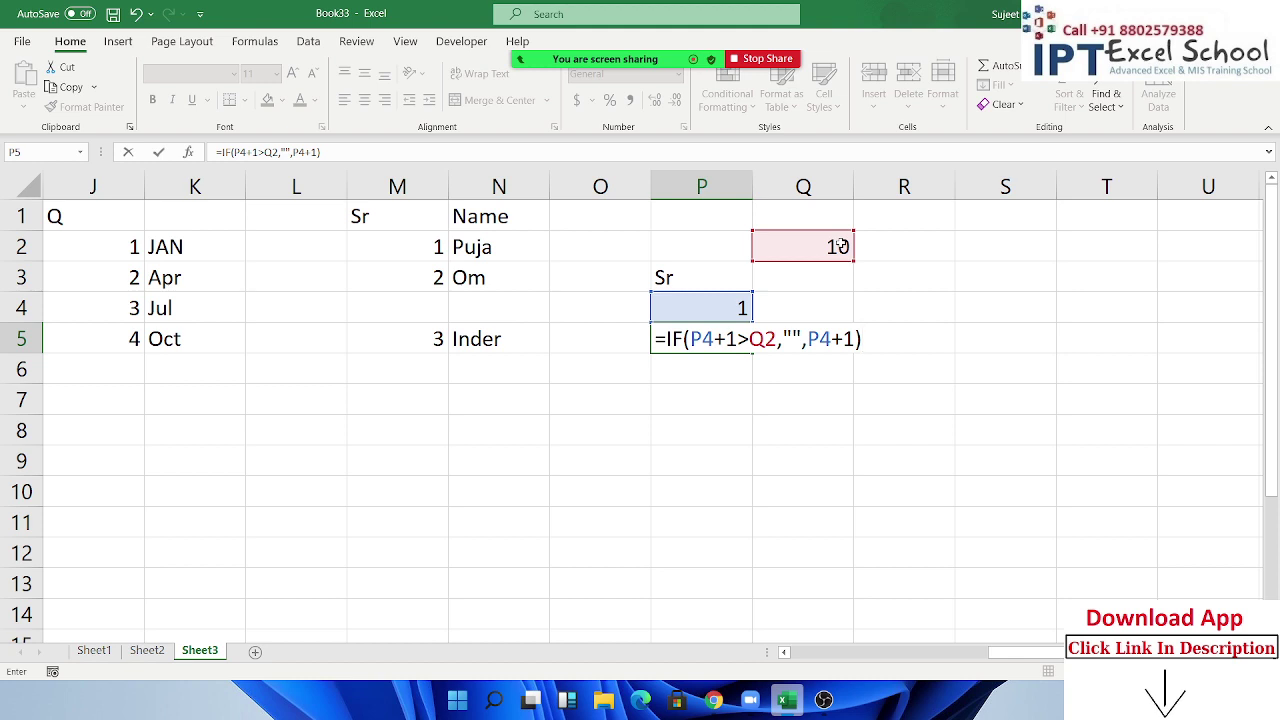
click(755, 340)
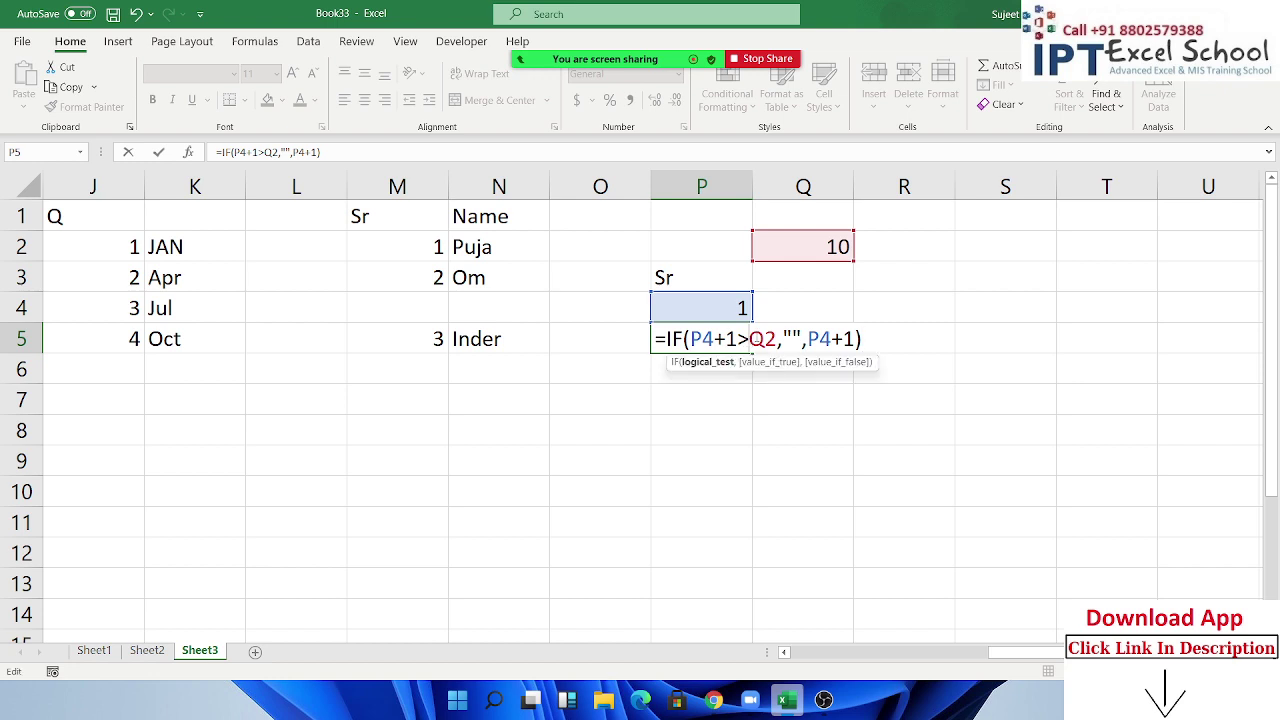
key(F4)
key(Return)
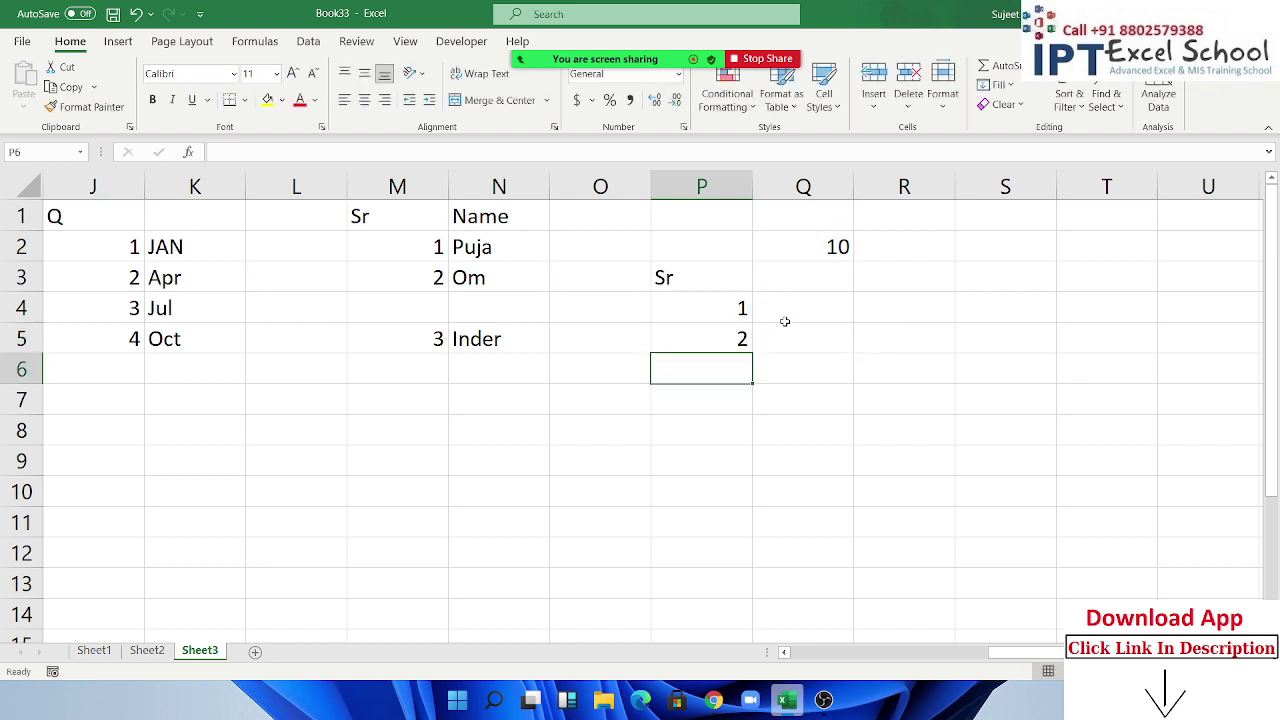
Fill the P5 formula down column P to about P14.
click(697, 341)
click(487, 335)
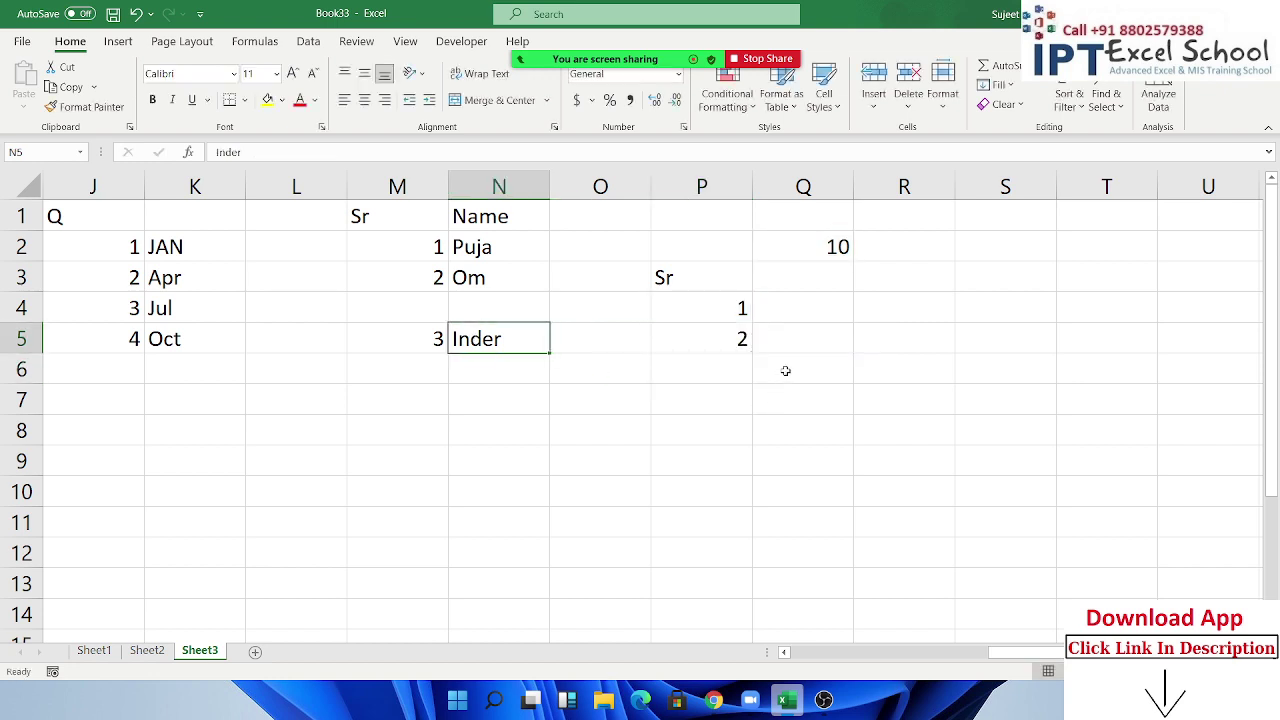
click(742, 346)
drag(749, 355, 755, 612)
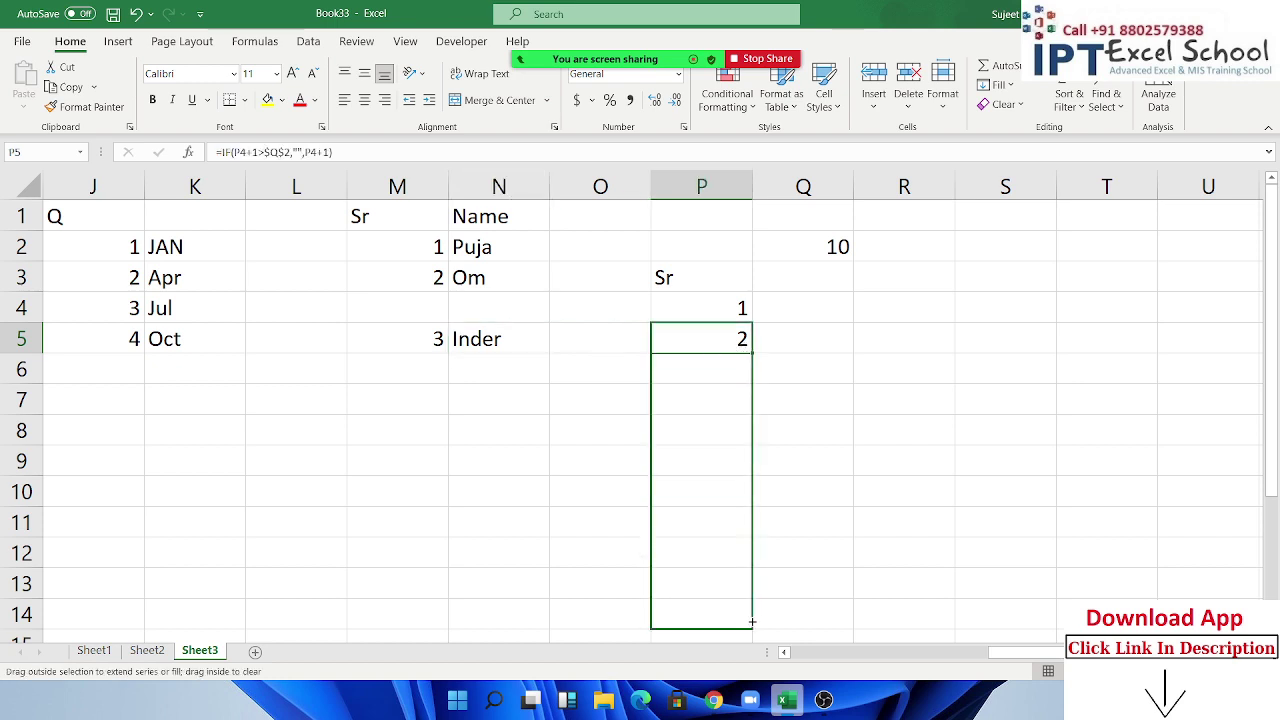
scroll(762, 598, down, 2)
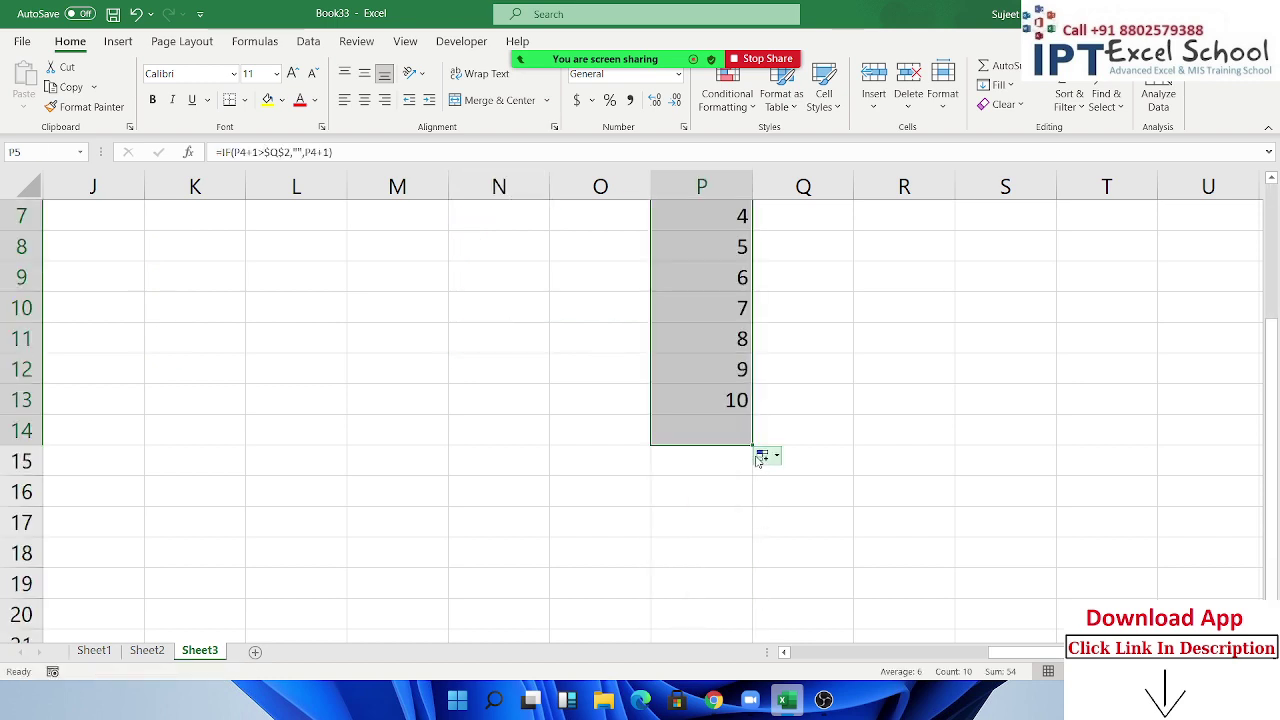
drag(752, 446, 744, 478)
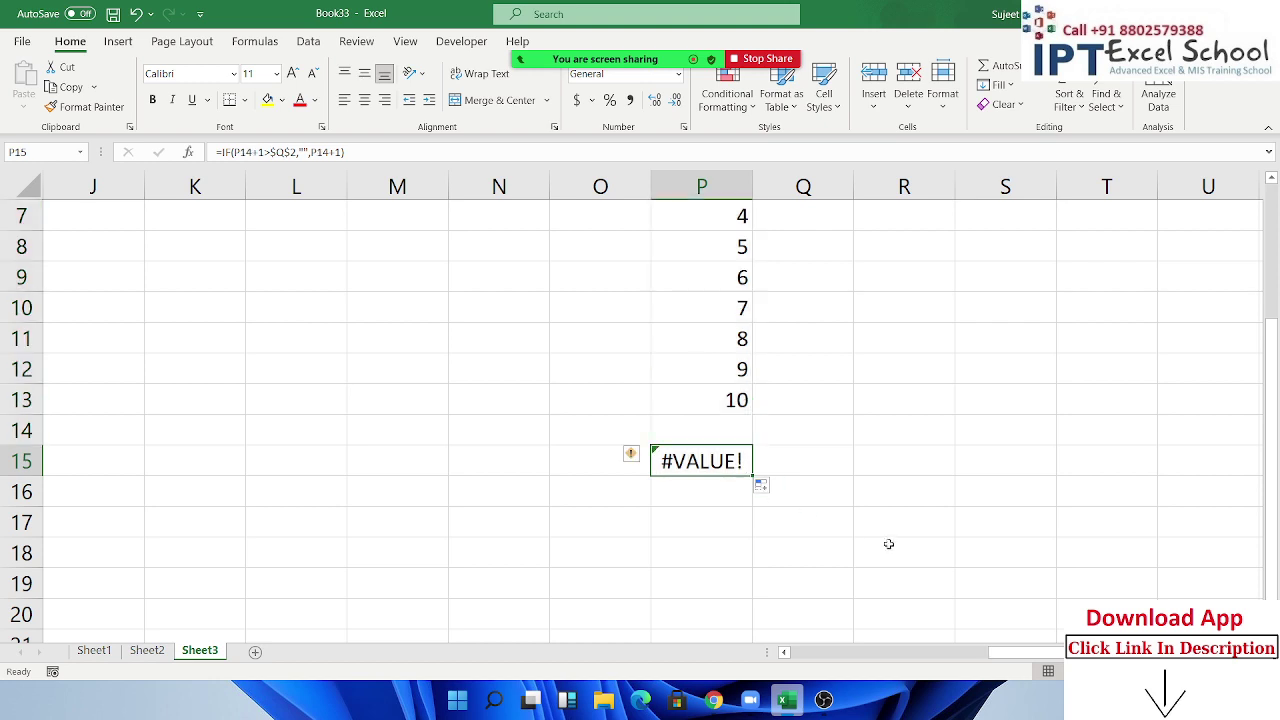
scroll(897, 545, up, 2)
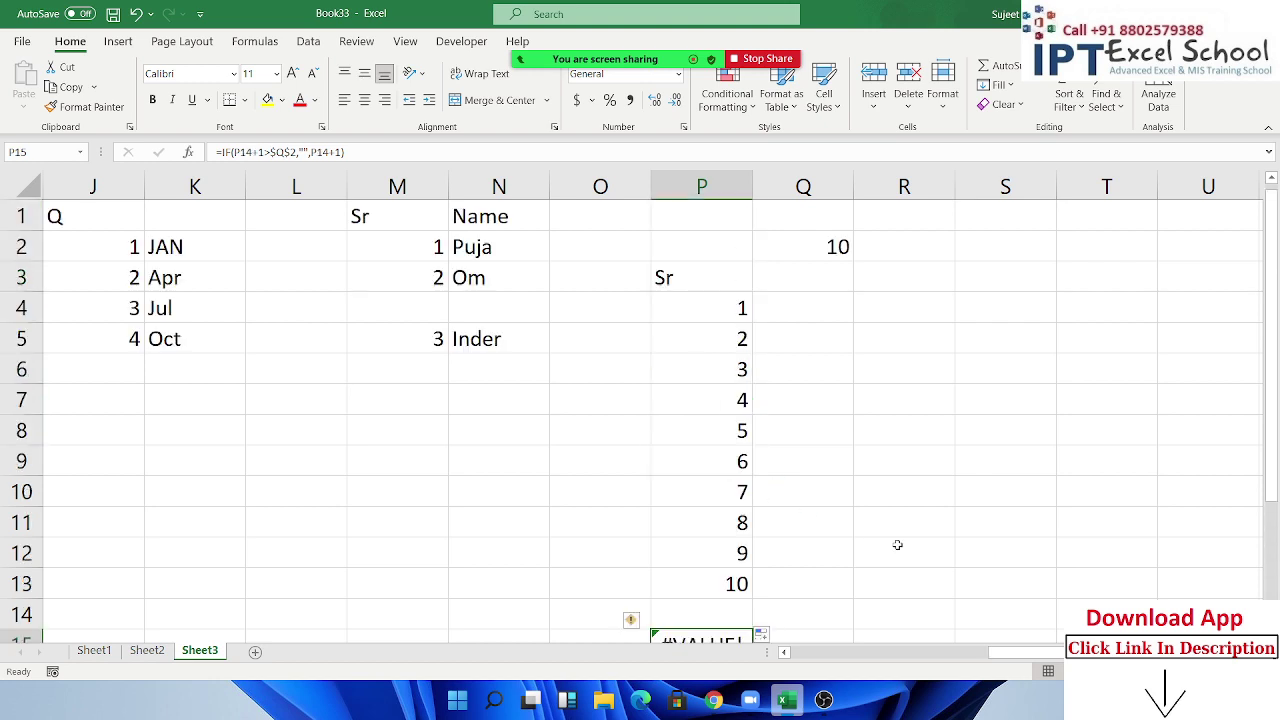
Wrap P5's formula in IFERROR(...,"") to hide #VALUE! errors.
double_click(713, 339)
key(Left)
key(Left)
key(Left)
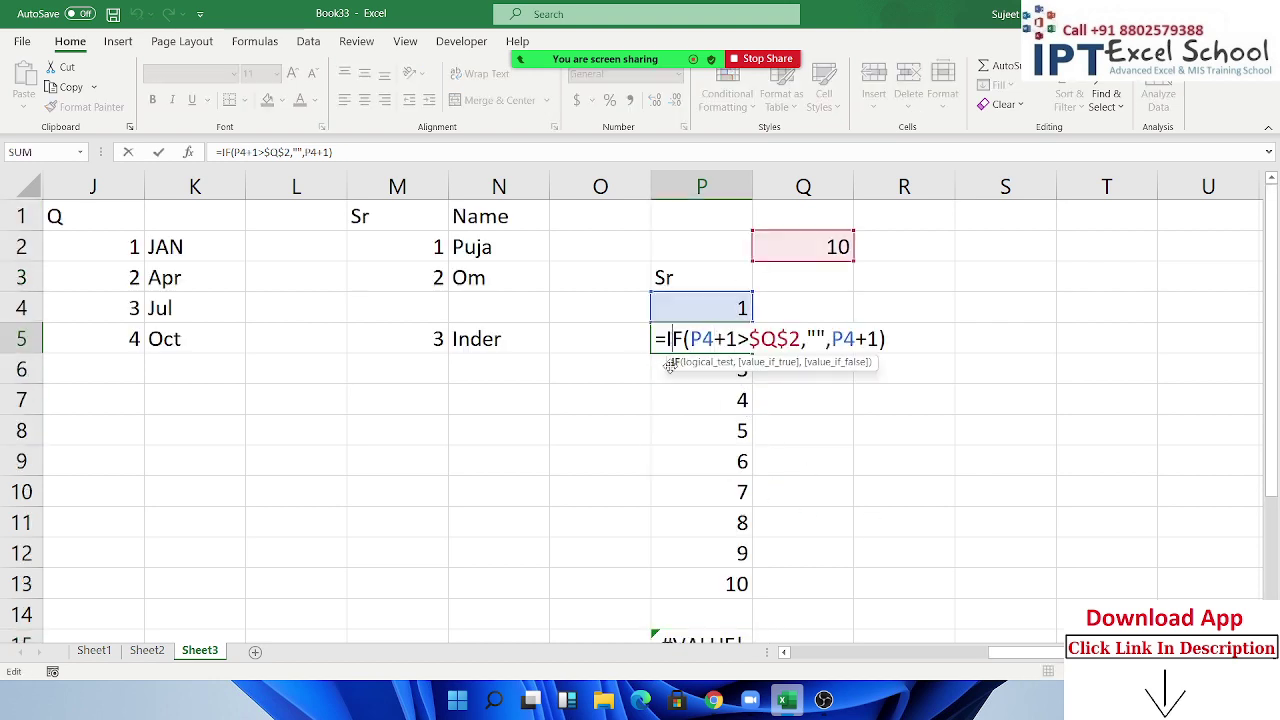
key(Left)
text(if)
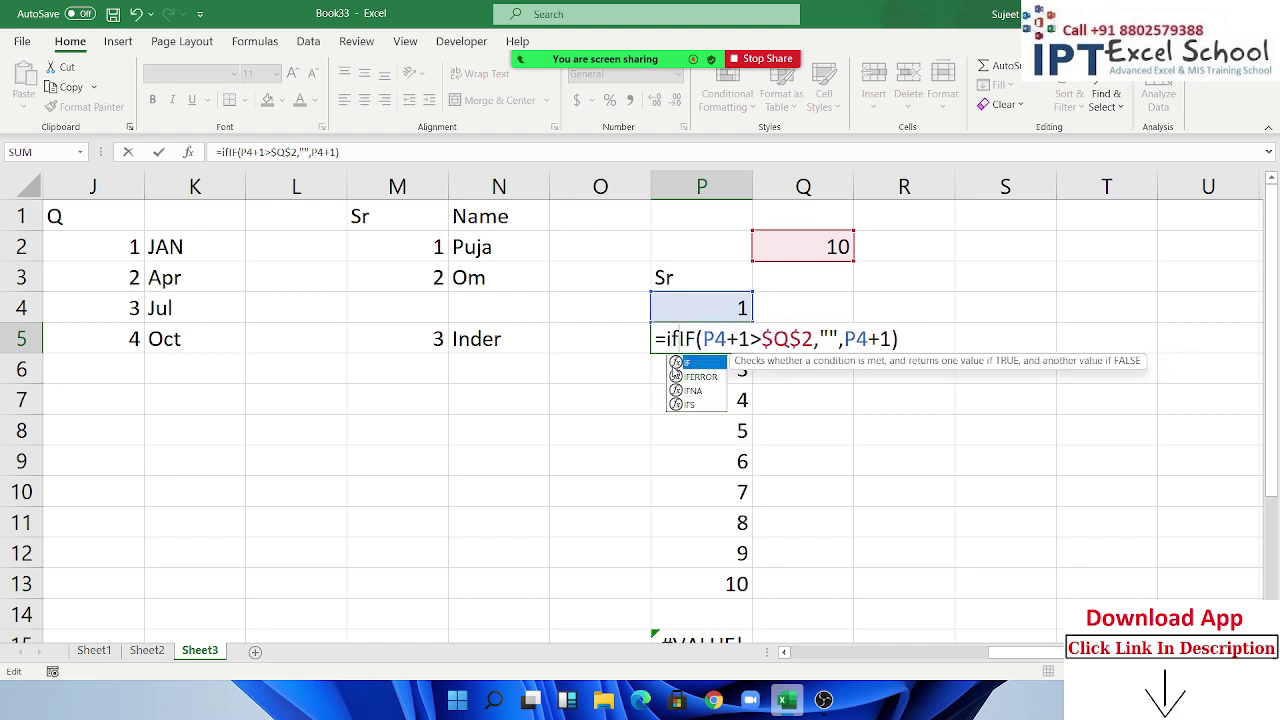
key(Down)
key(Tab)
click(990, 338)
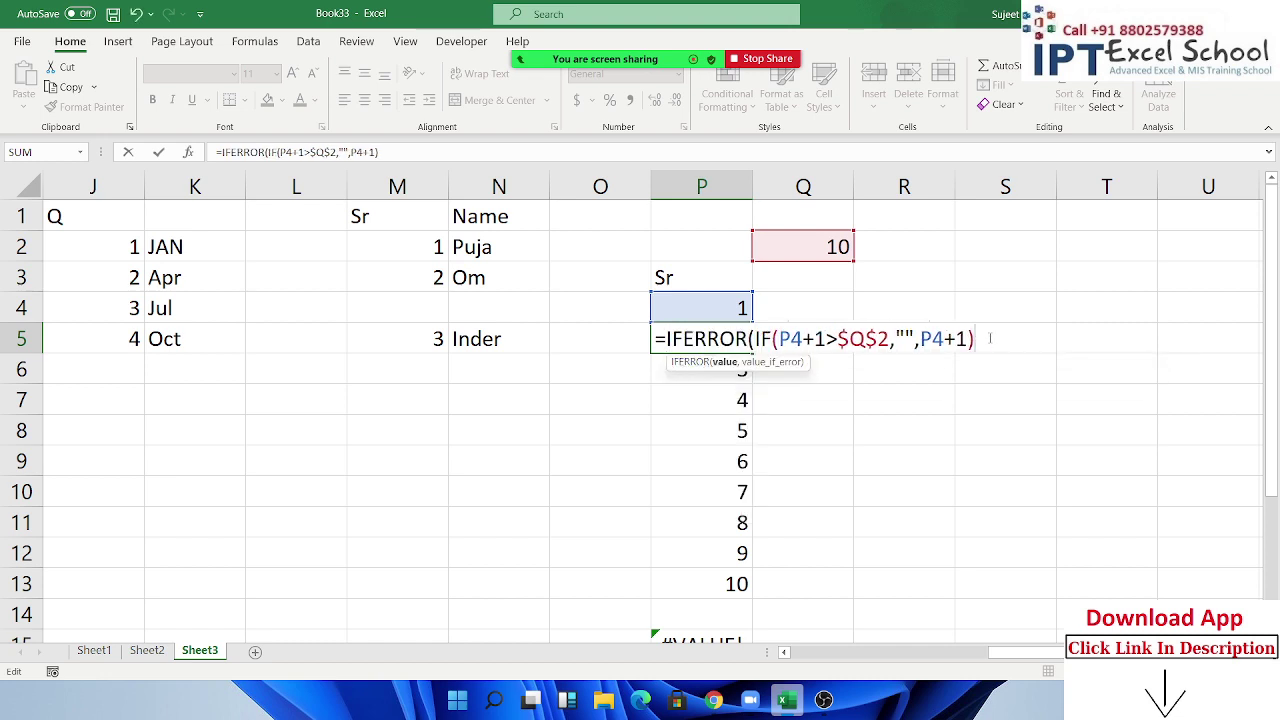
text(,""))
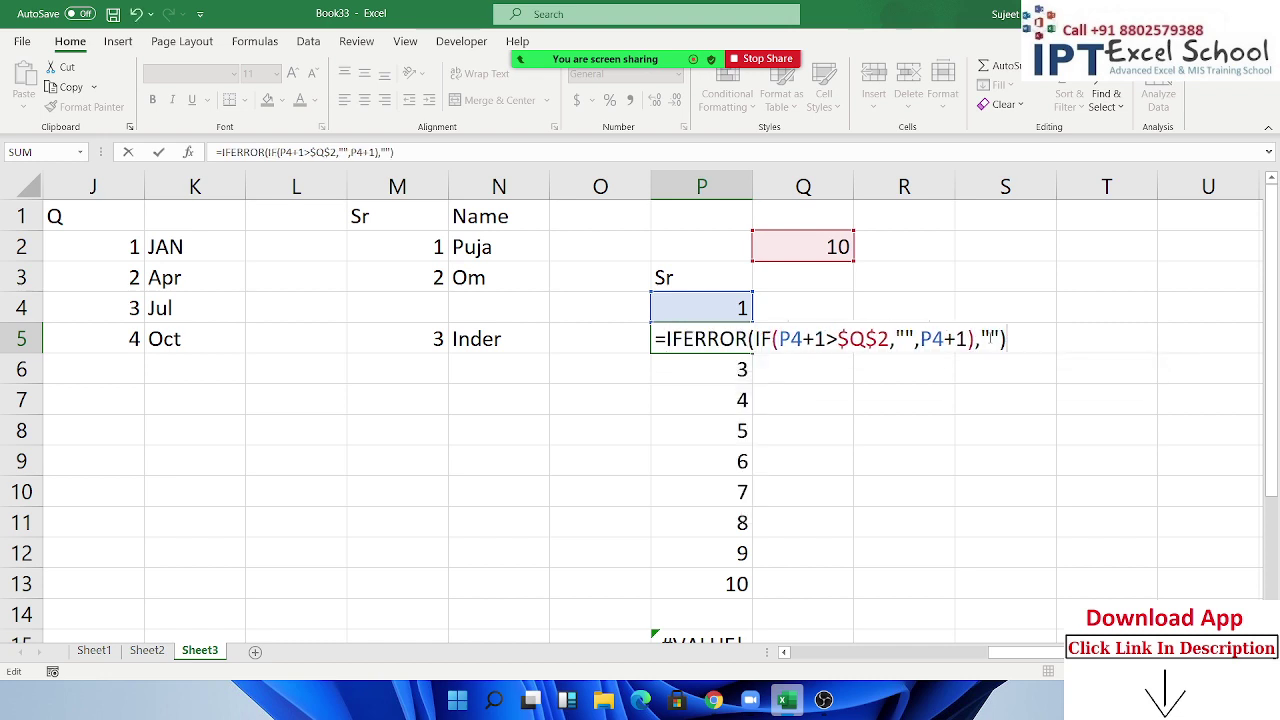
key(Return)
Fill the IFERROR formula from P5 down to P23.
key(Up)
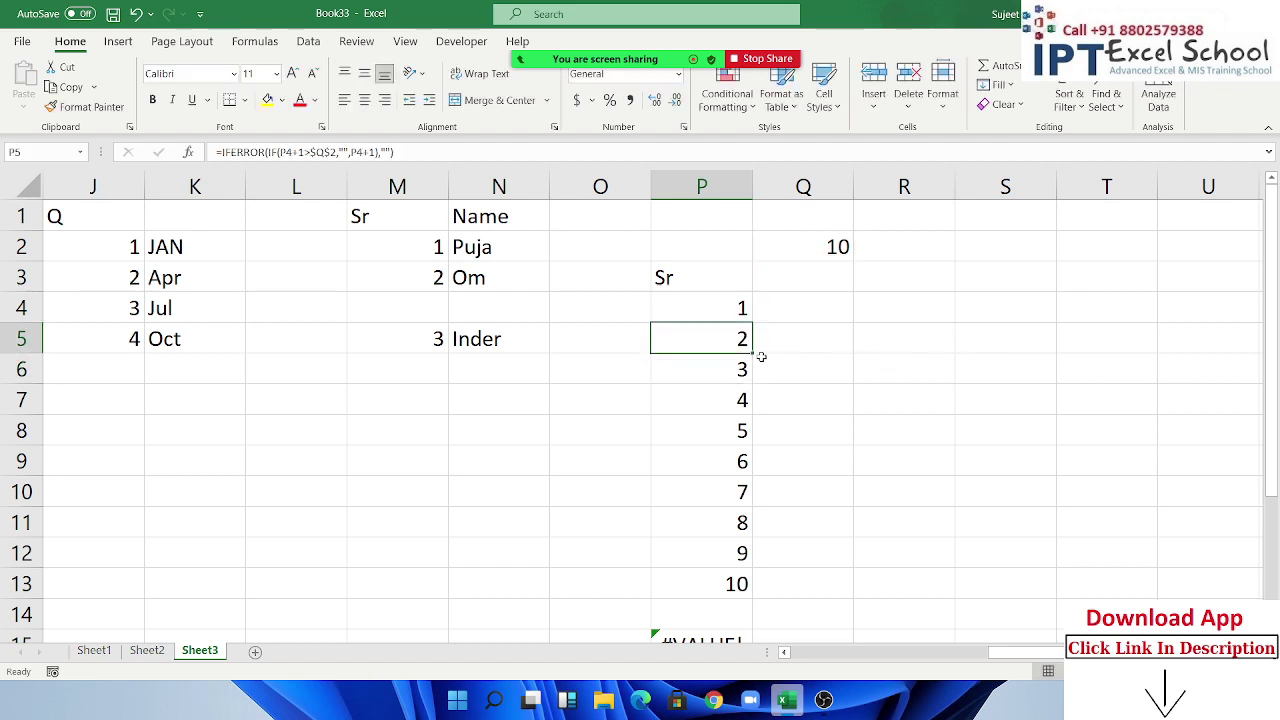
drag(755, 354, 757, 638)
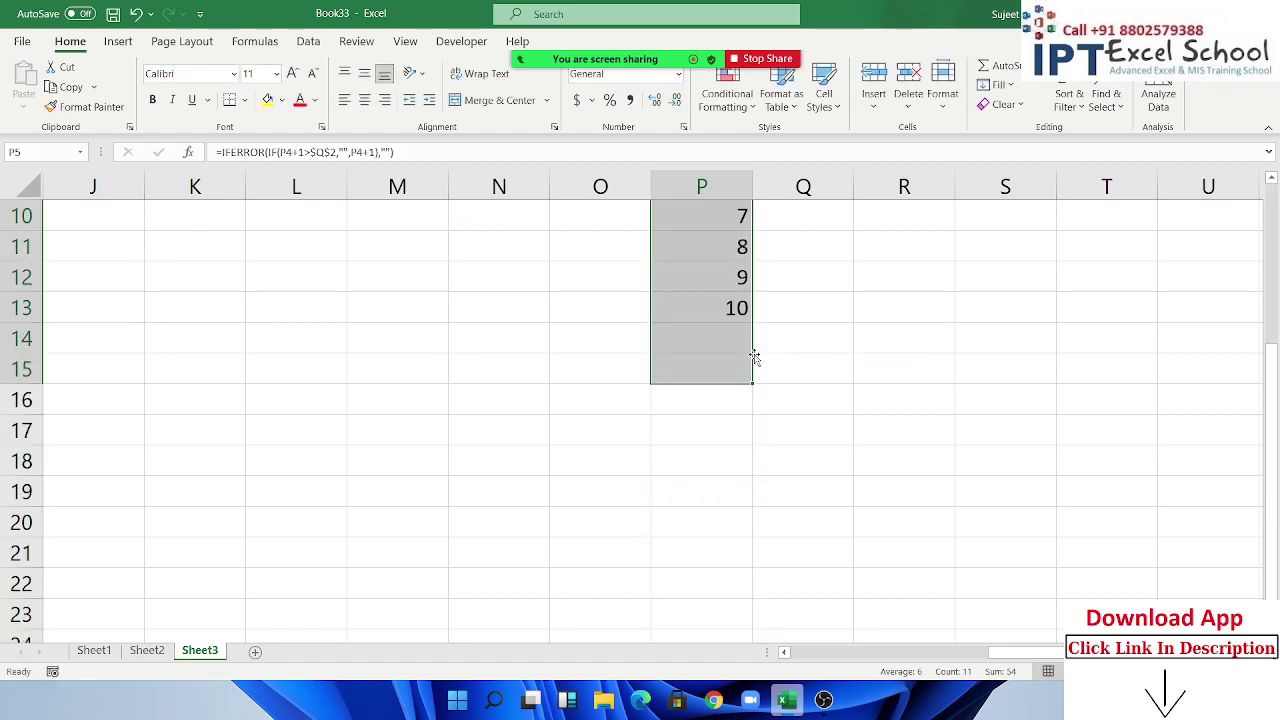
scroll(757, 638, down, 3)
drag(752, 383, 716, 634)
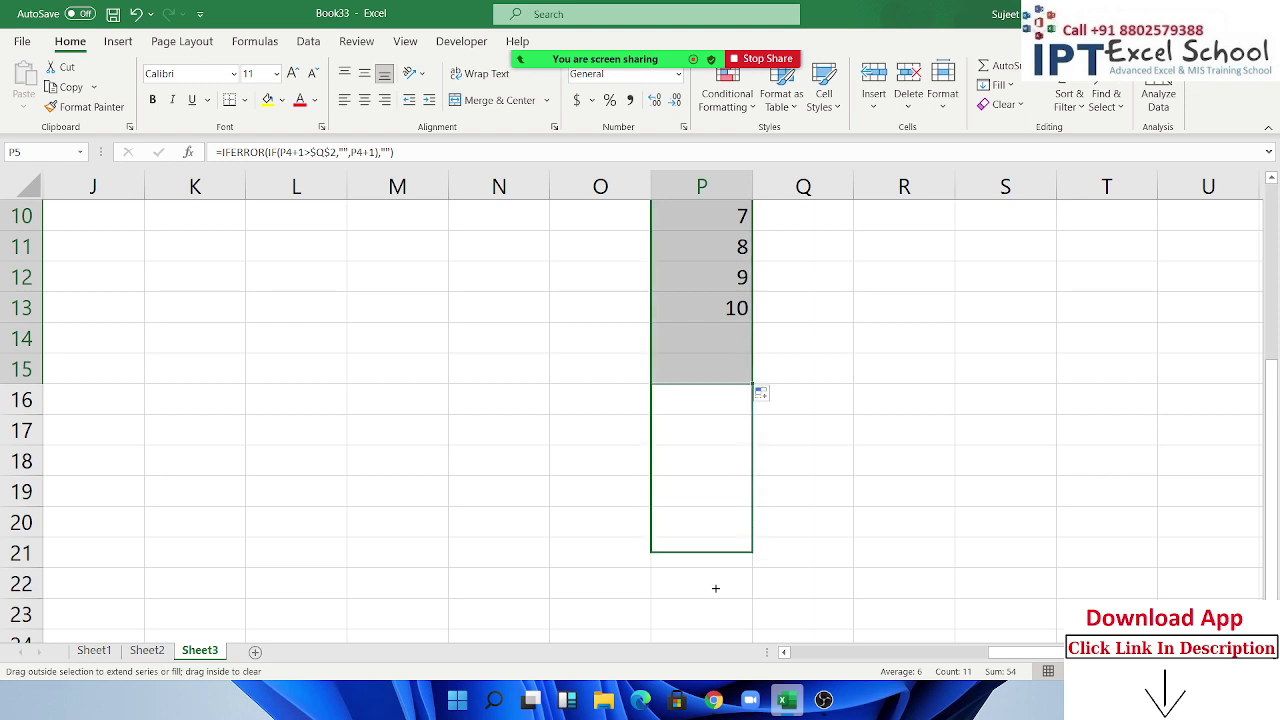
scroll(770, 600, up, 3)
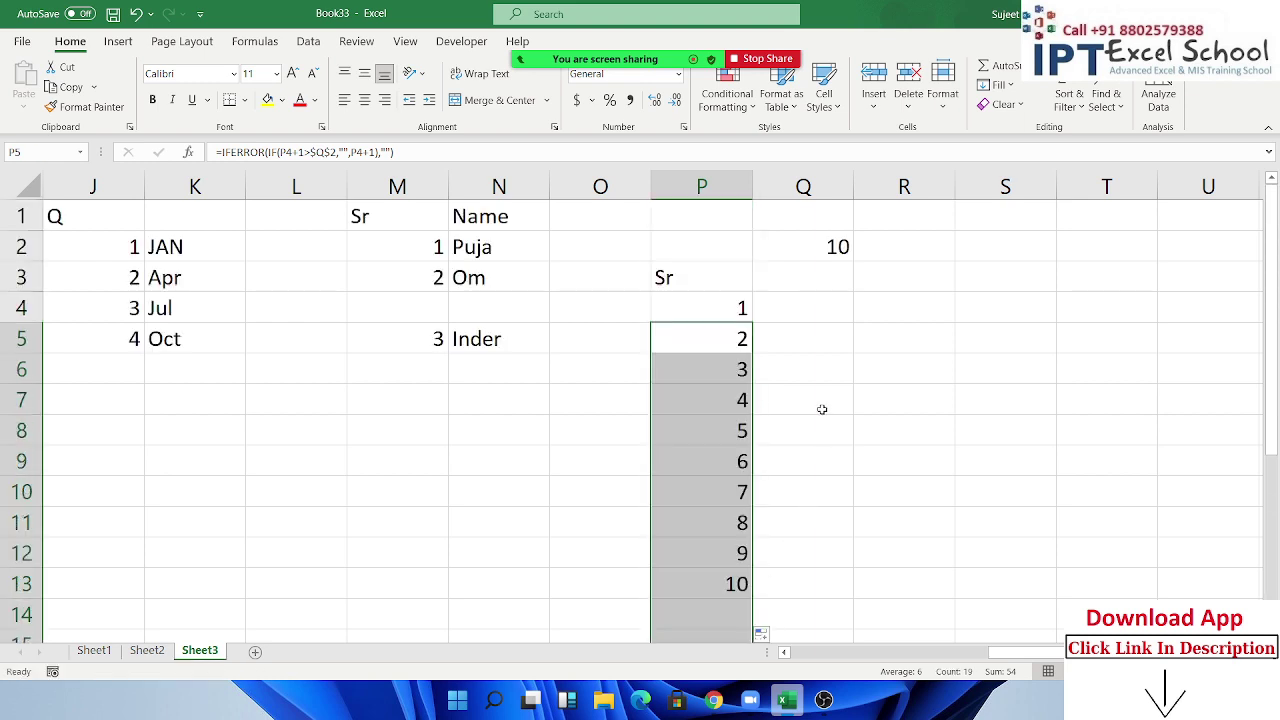
Test the series by changing the Q2 limit to 15, then 20, then 5.
click(836, 246)
text(15)
key(Return)
scroll(831, 254, down, 3)
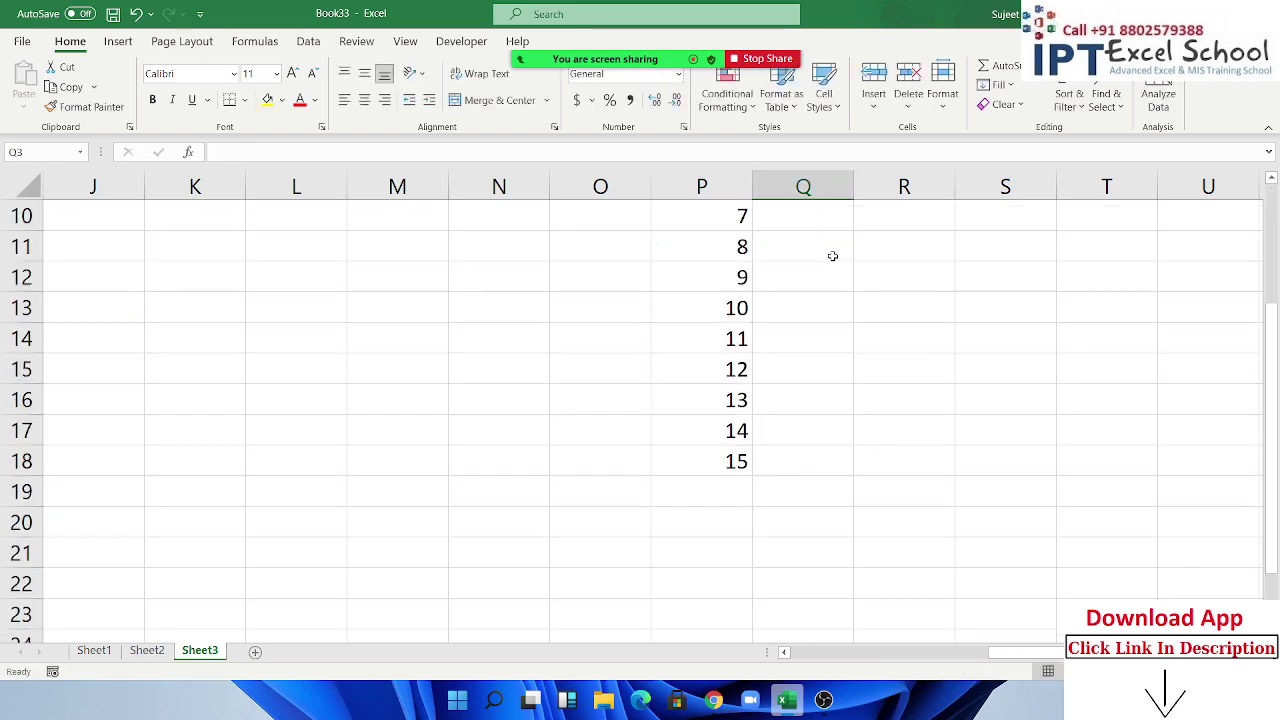
scroll(832, 256, up, 2)
scroll(832, 256, up, 1)
click(832, 250)
text(20)
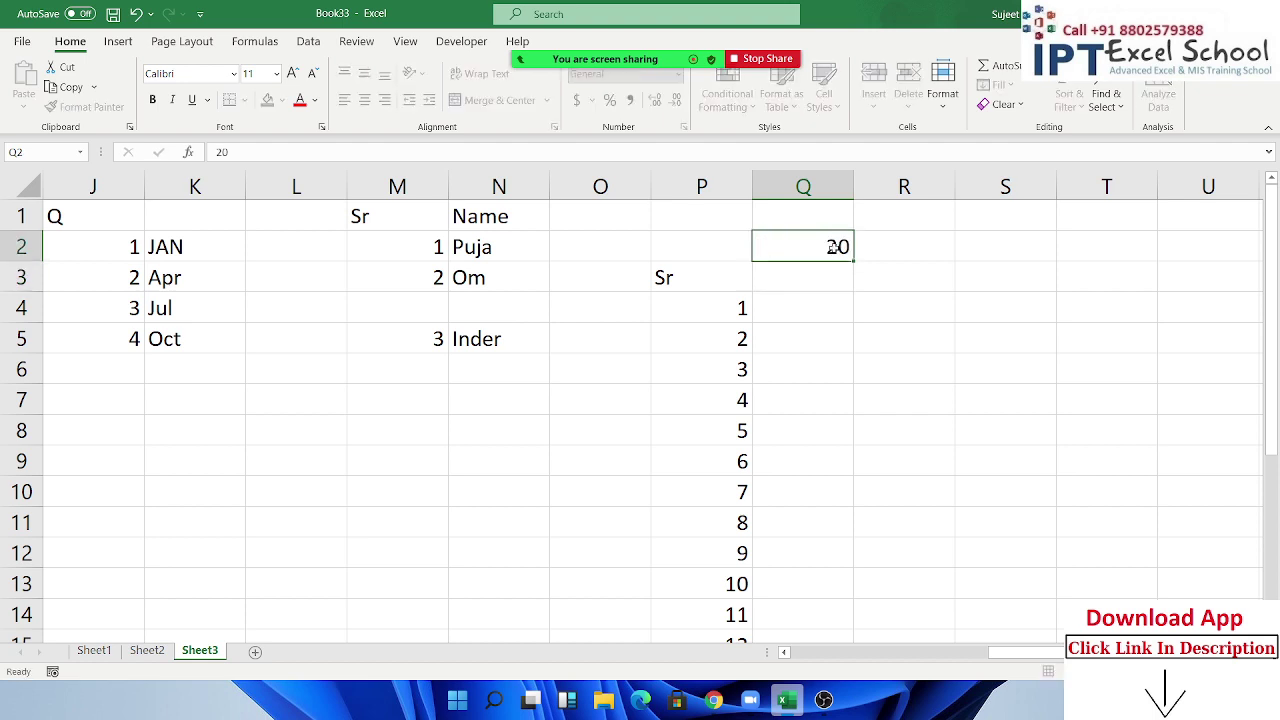
key(Return)
click(832, 247)
text(5)
key(Return)
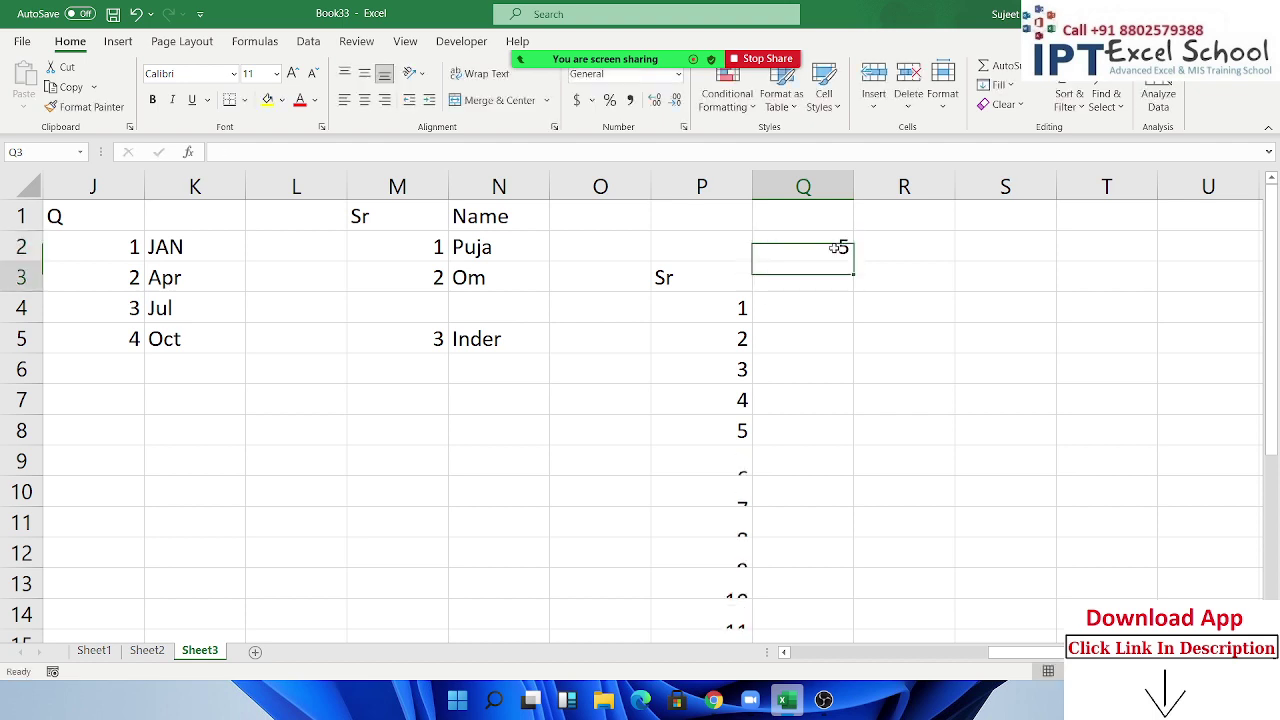
Enter start value 5 in P2 and limit 10 in Q2.
click(732, 247)
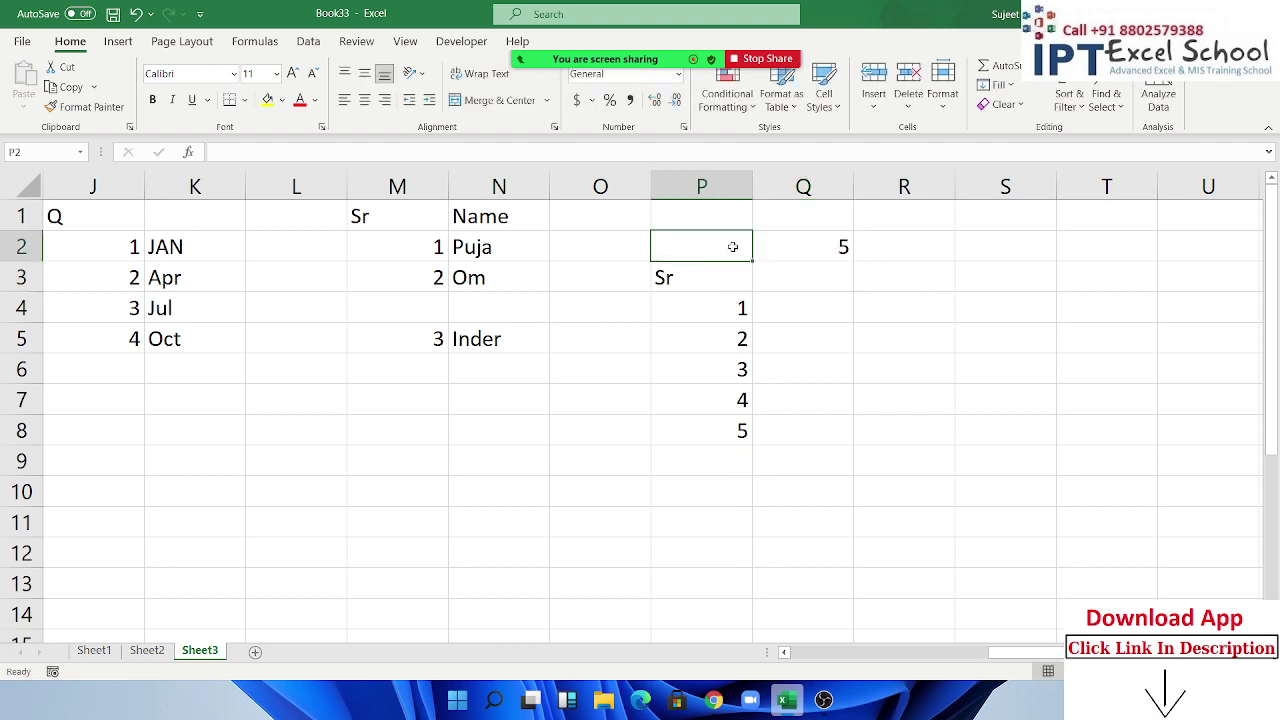
text(5)
key(Tab)
text(10)
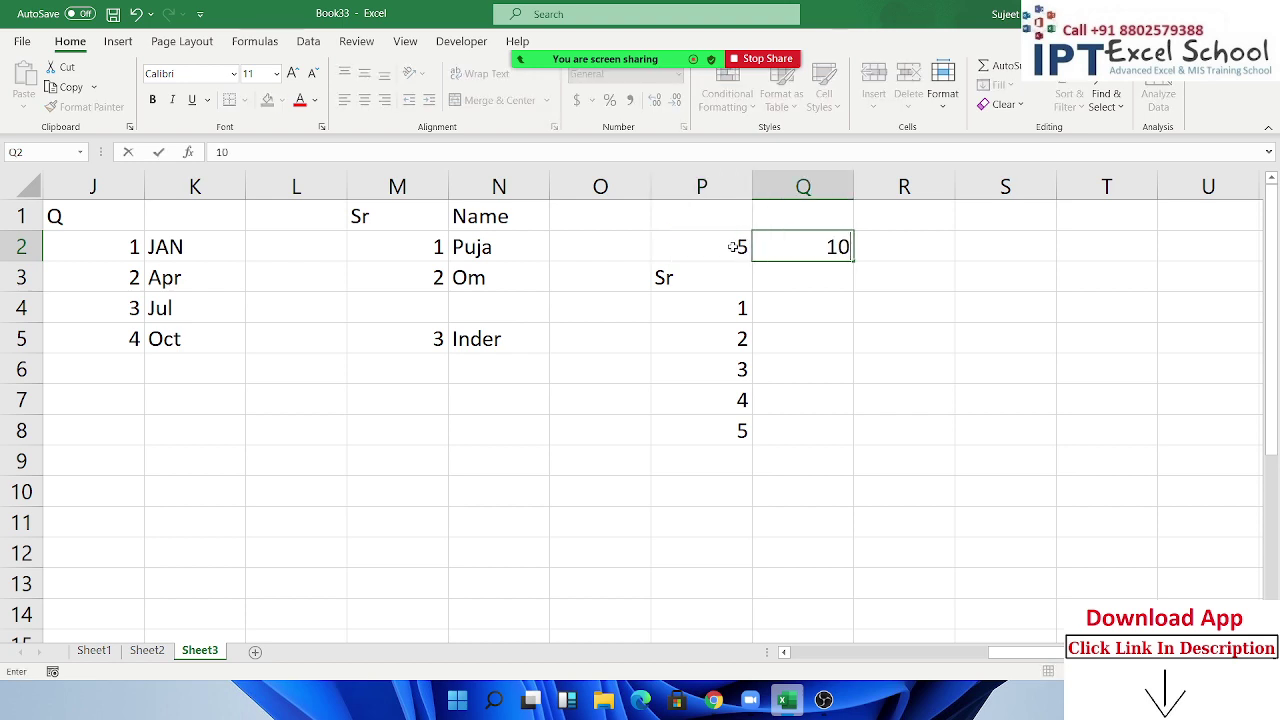
key(Return)
Set P4 to =P2 so the series runs 5 to 10, then check the results.
click(740, 313)
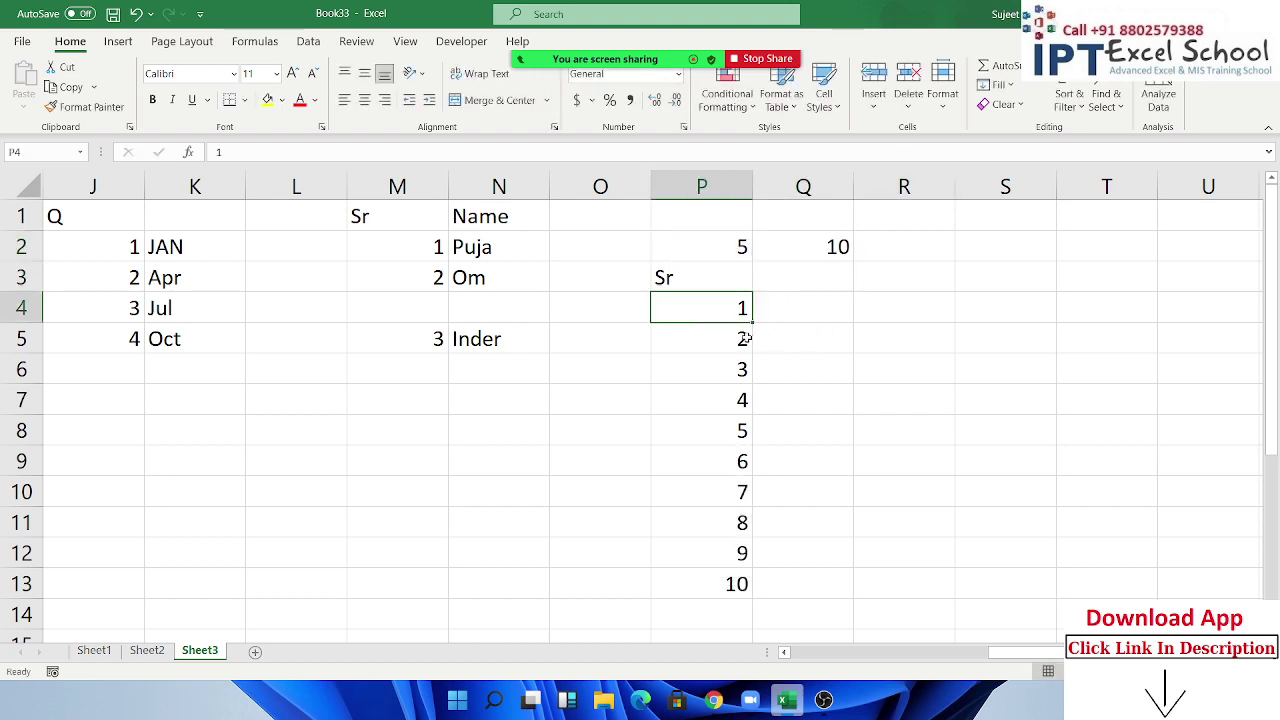
text(=)
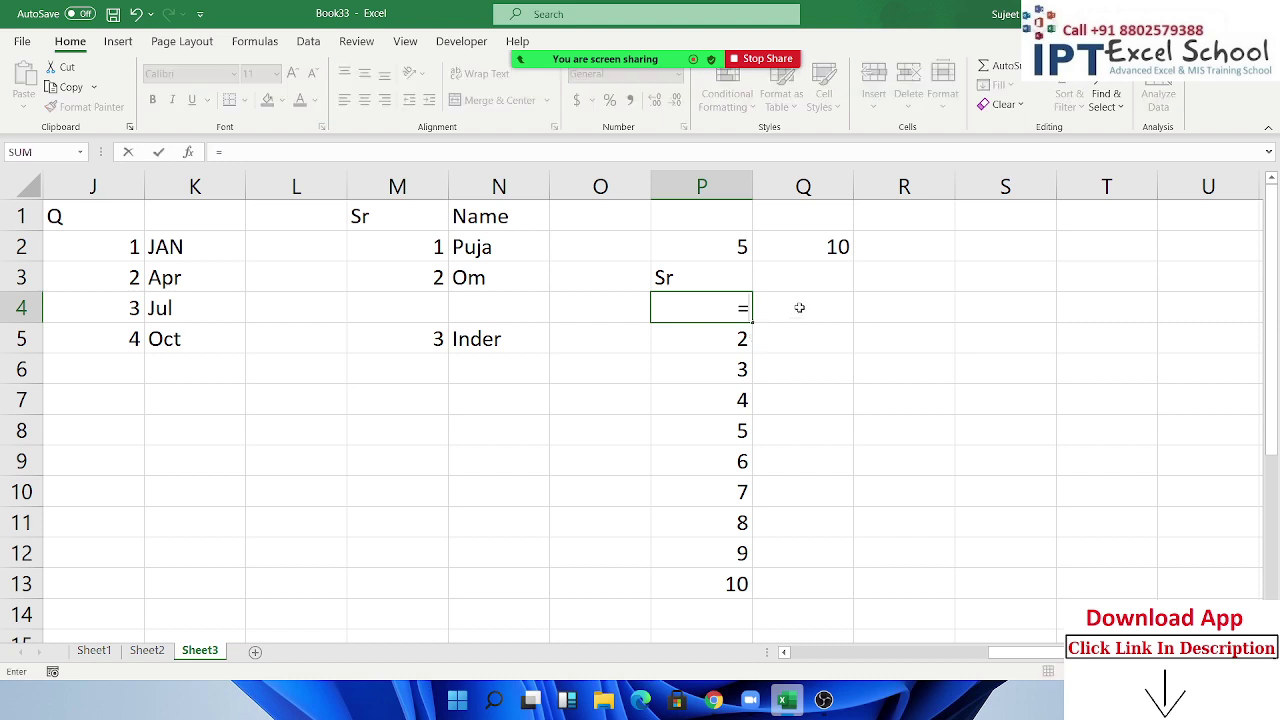
click(733, 245)
key(Return)
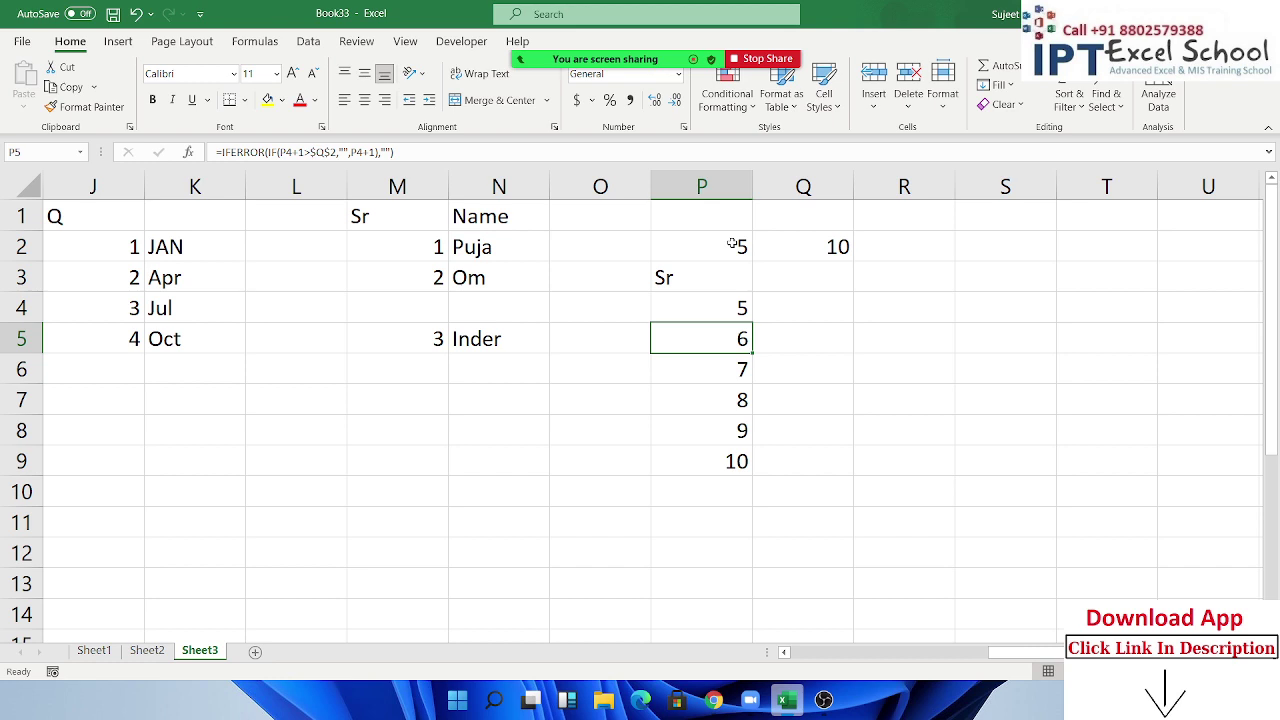
drag(686, 314, 686, 462)
drag(803, 308, 1101, 463)
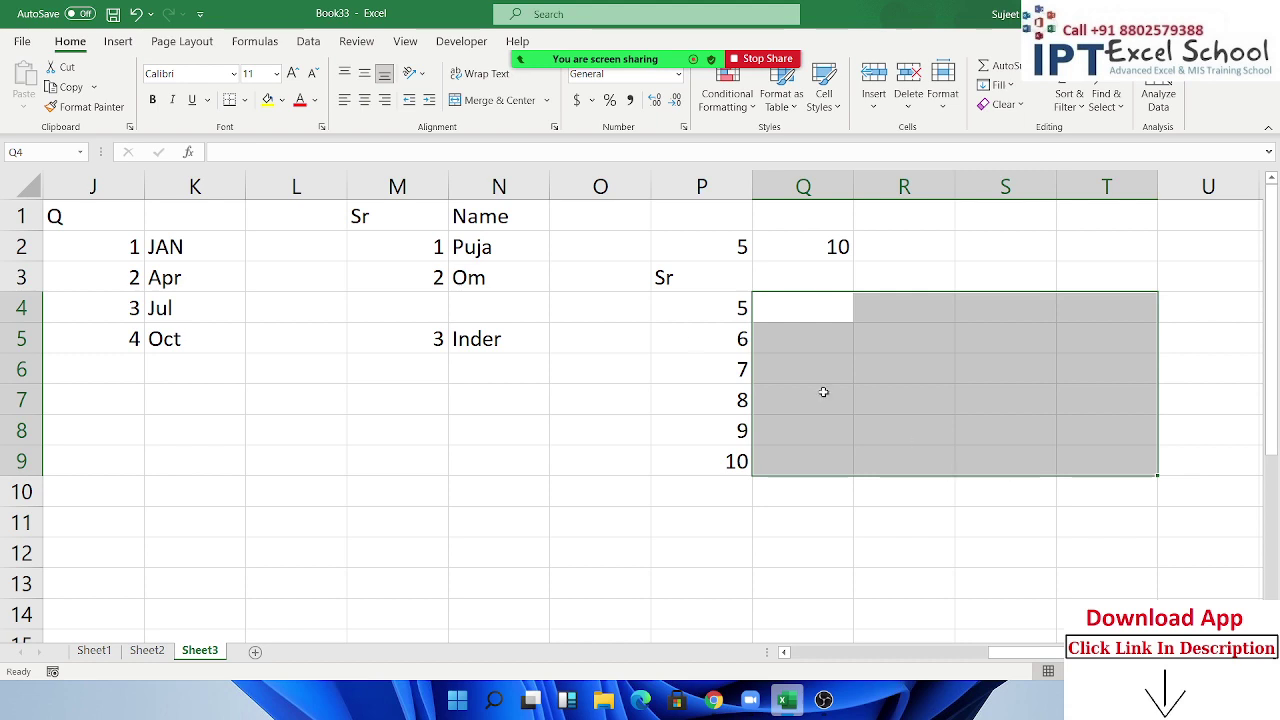
click(665, 338)
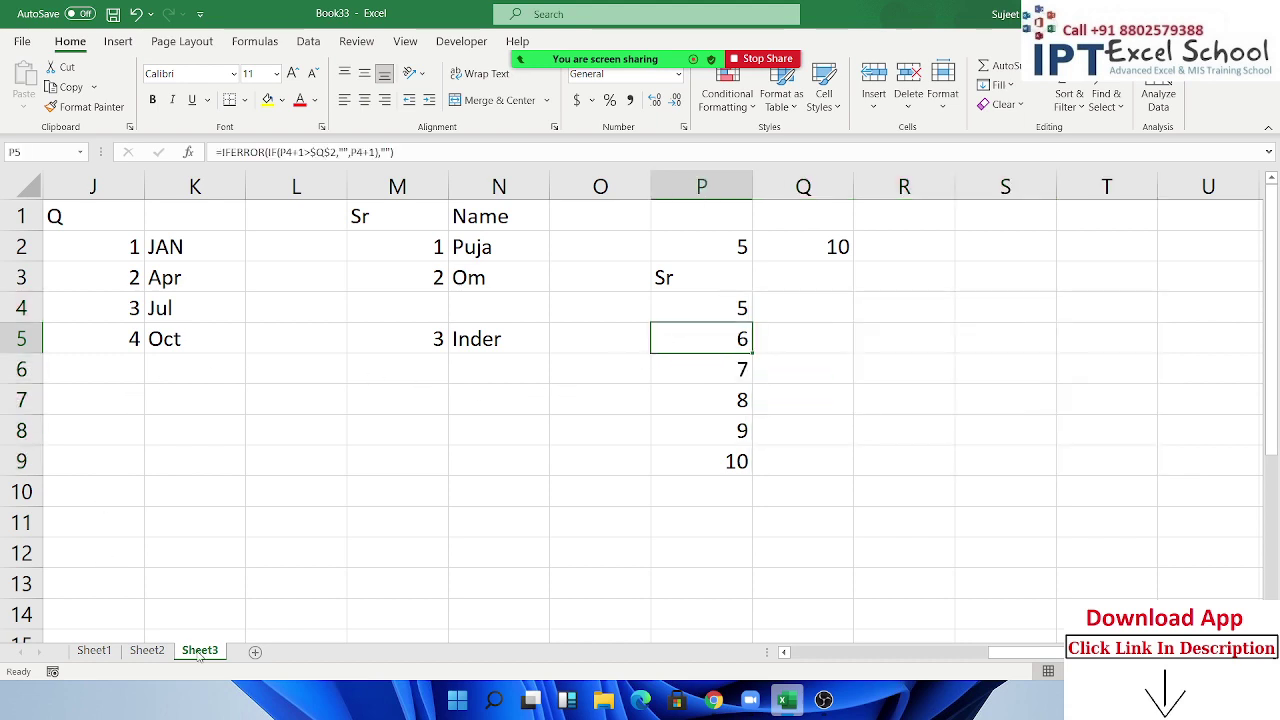
Add a new sheet and enter a 10-digit phone number in B2.
click(255, 653)
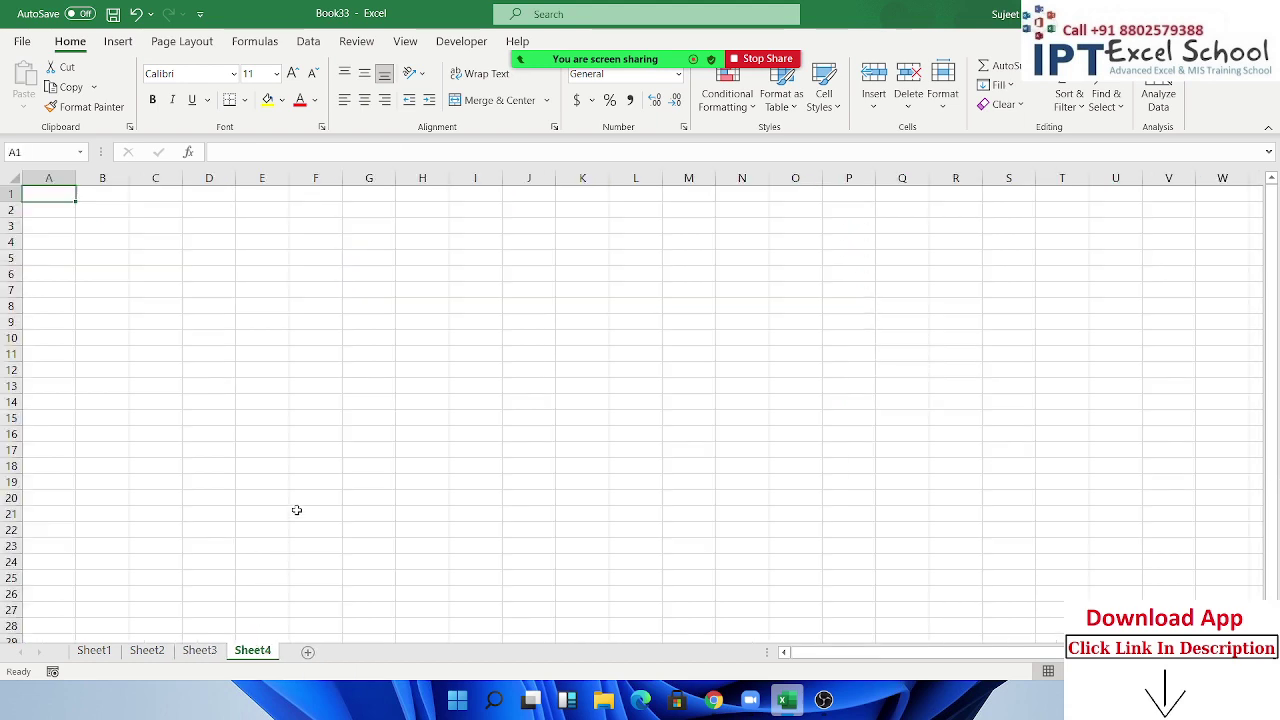
ctrl+scroll(297, 511, up, 2)
ctrl+scroll(303, 486, up, 2)
ctrl+scroll(298, 422, up, 1)
ctrl+scroll(298, 422, up, 1)
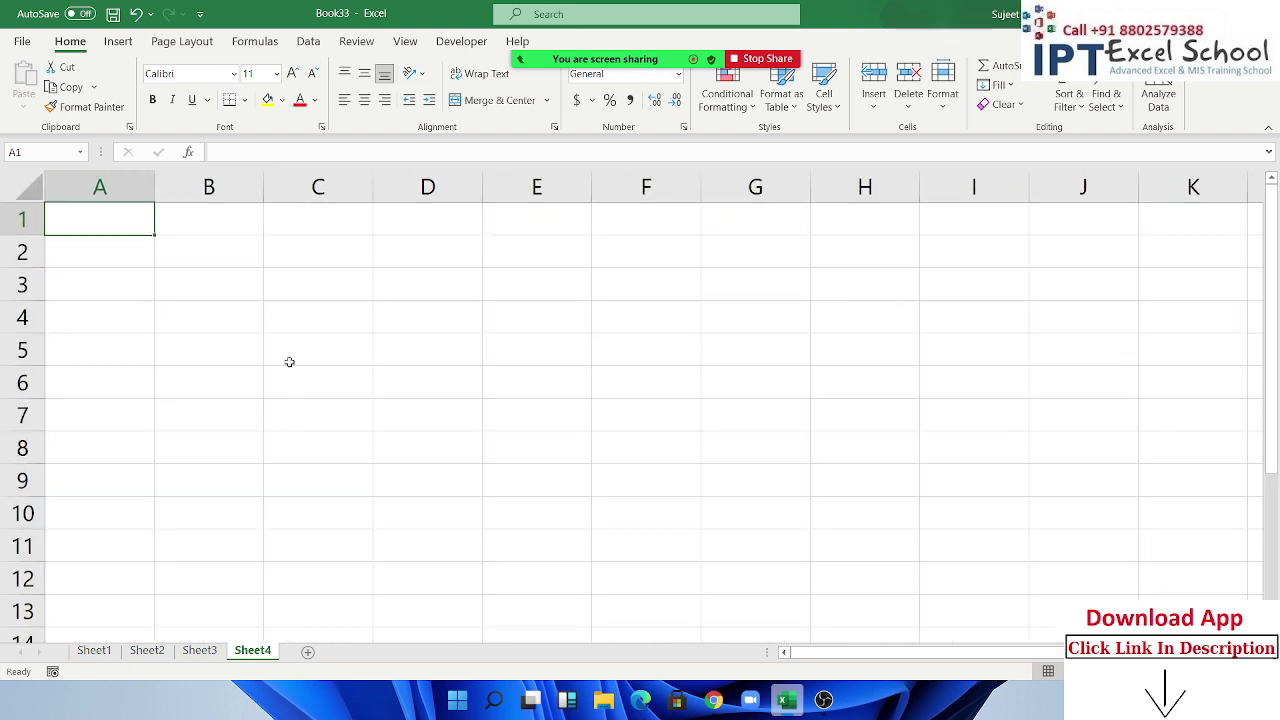
click(192, 263)
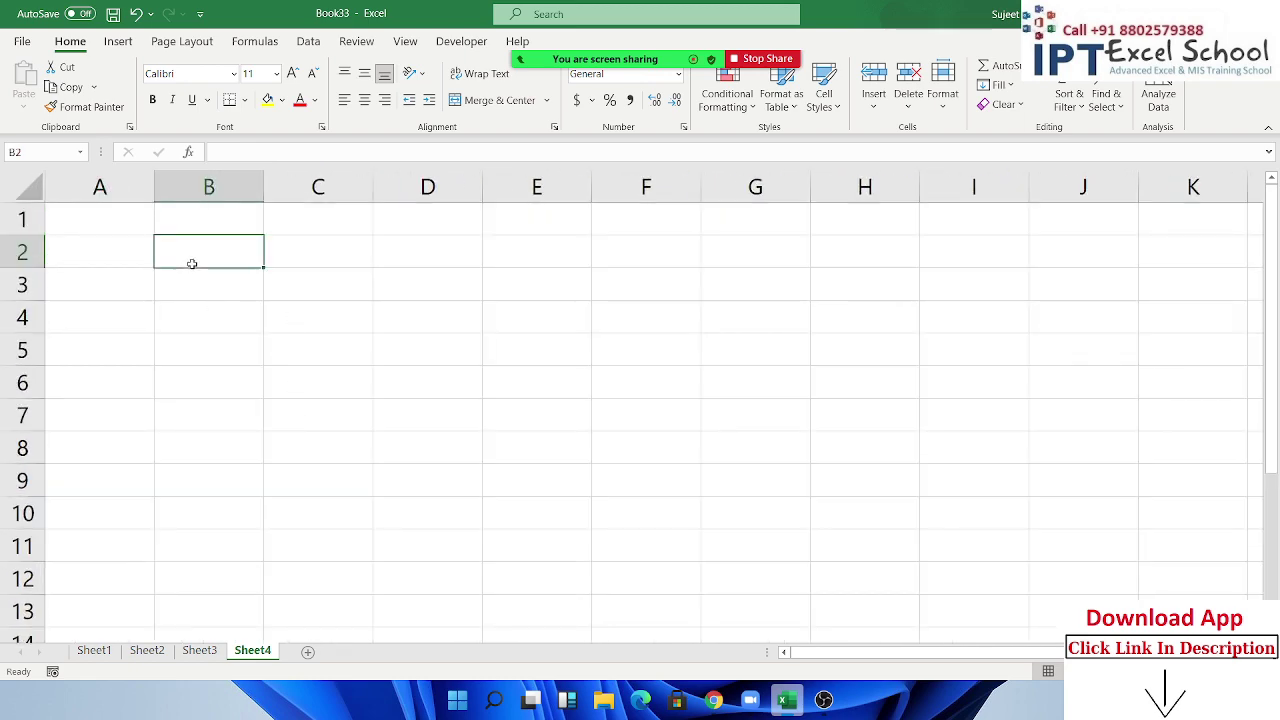
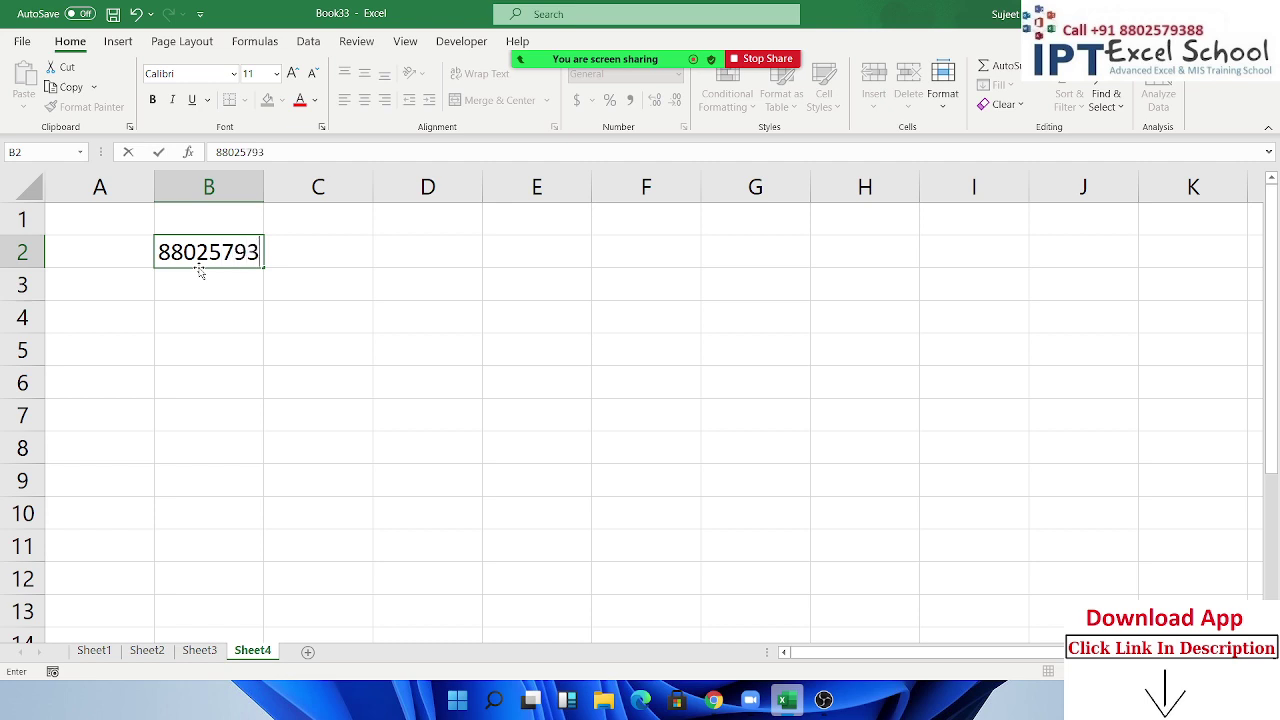
key(Tab)
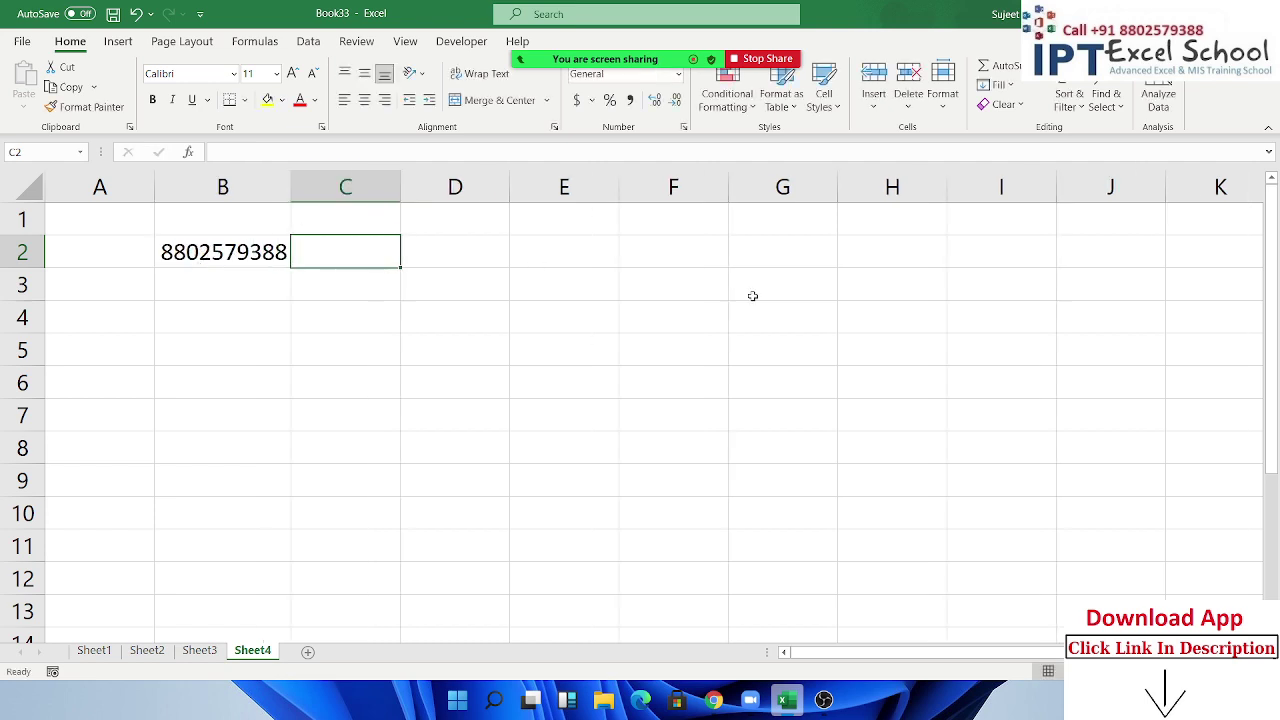
Enter =LEN(B2) in C2 showing 10, then select B2:C2.
text(=le)
key(Down)
key(Tab)
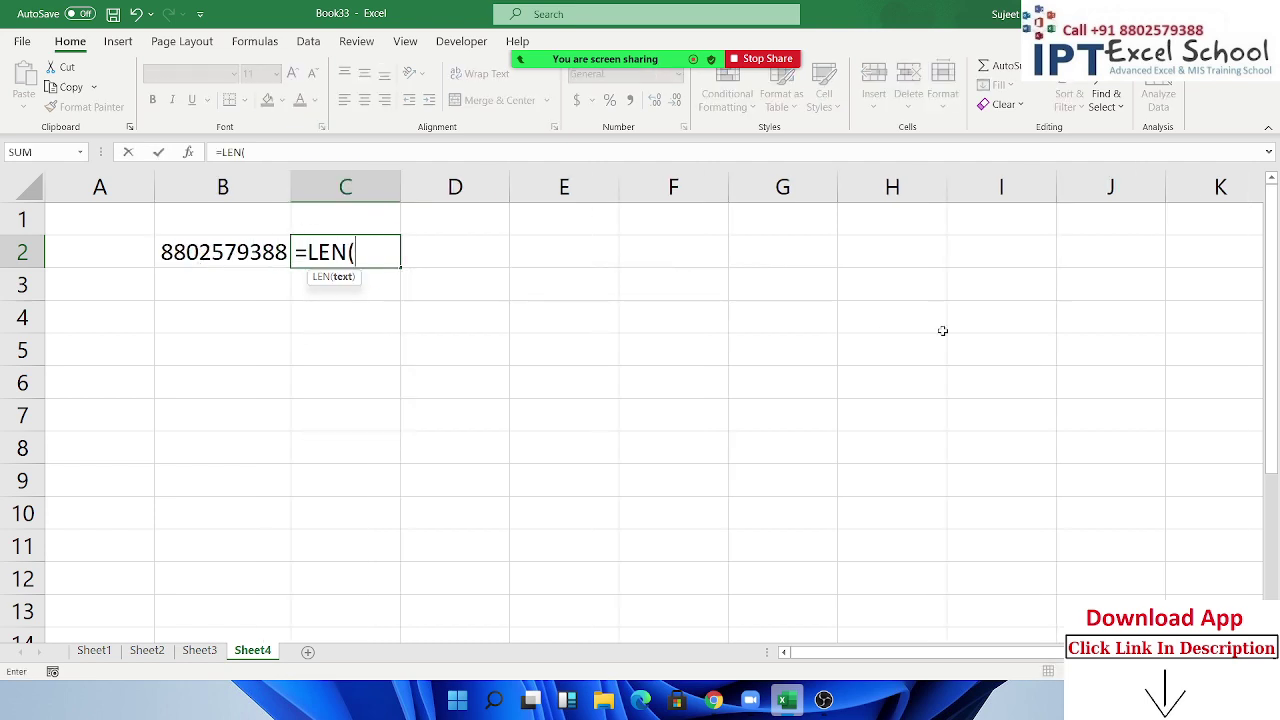
text(B2))
key(ctrl+Return)
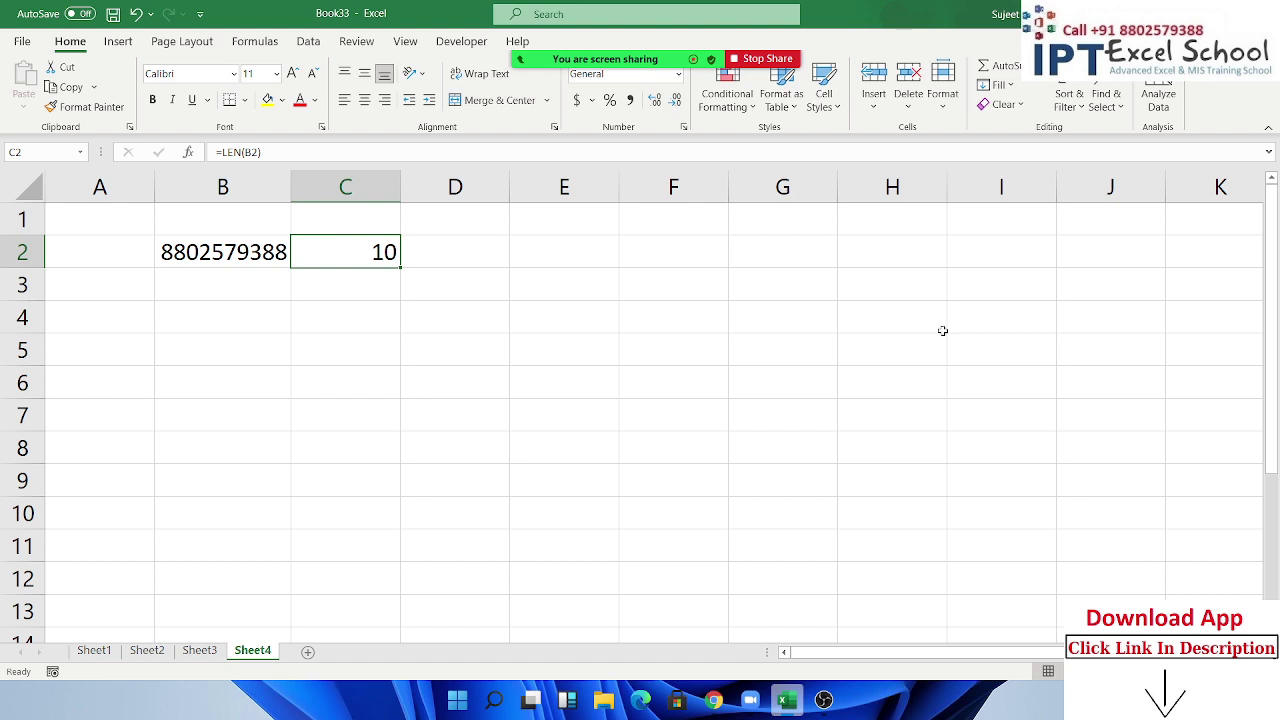
key(Left)
key(shift+Right)
Clear B2:C2, type a person's full name in B2, and autofit column B.
key(Delete)
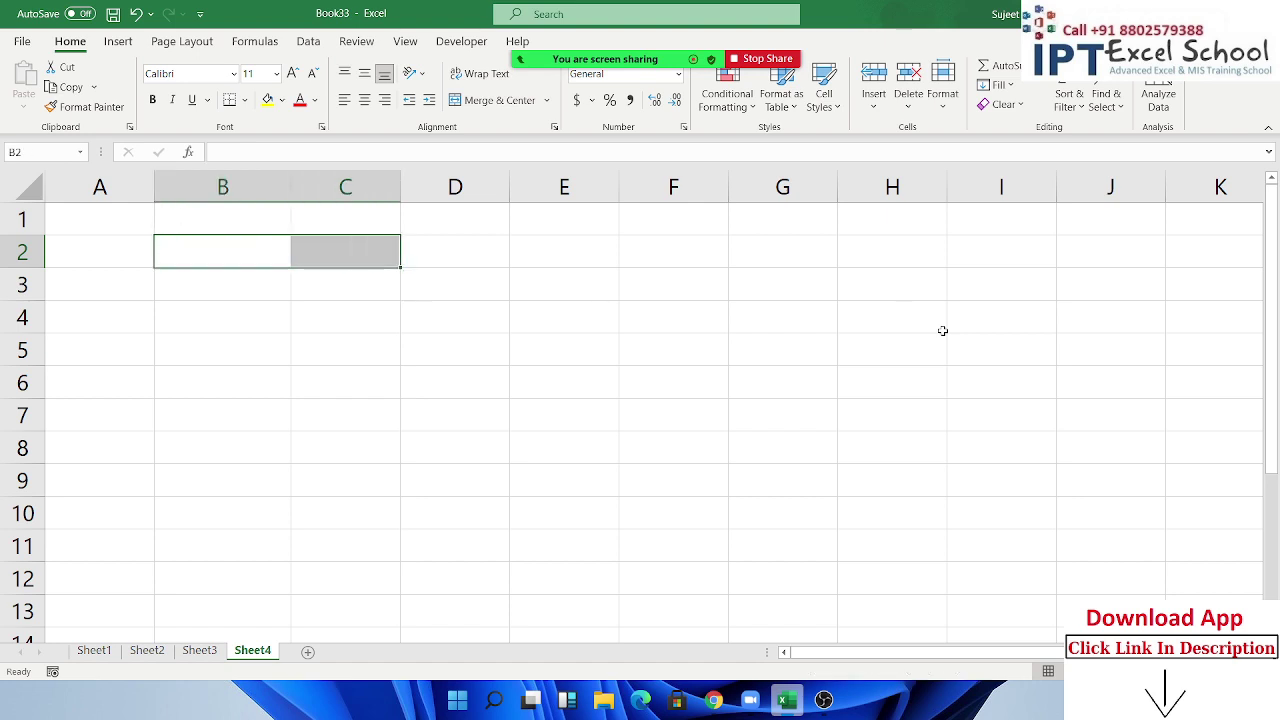
key(Left)
key(Right)
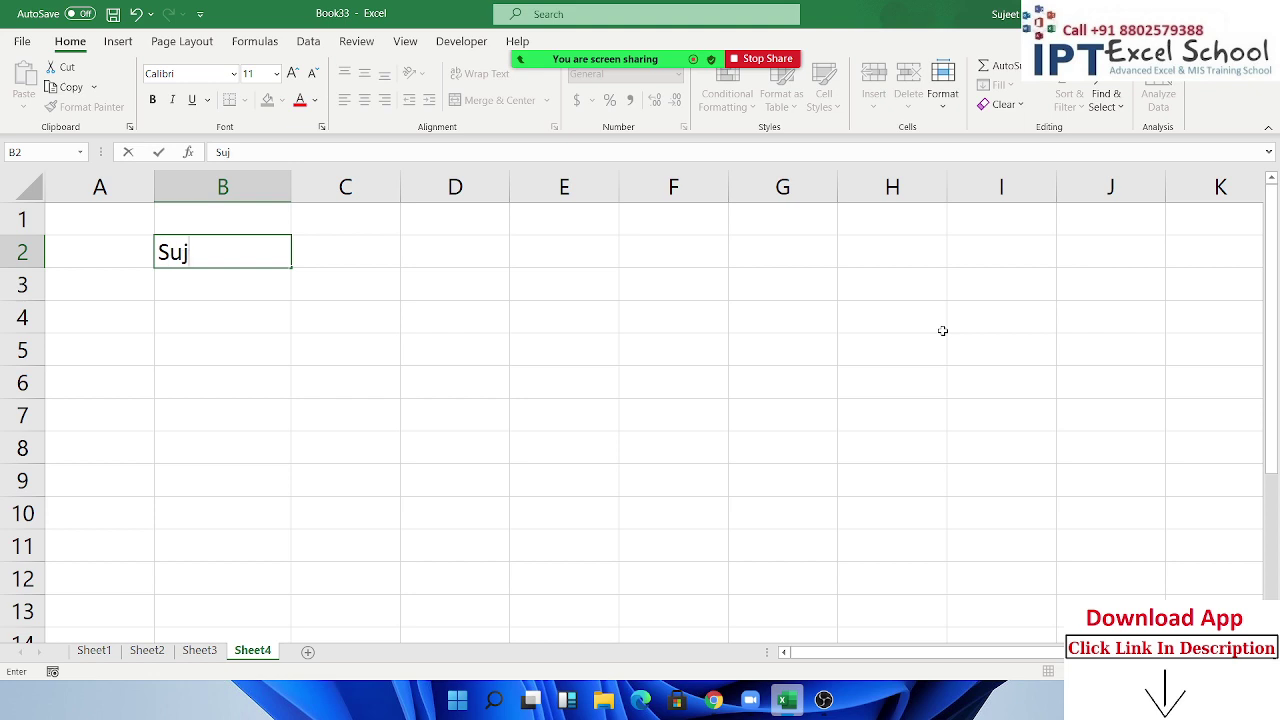
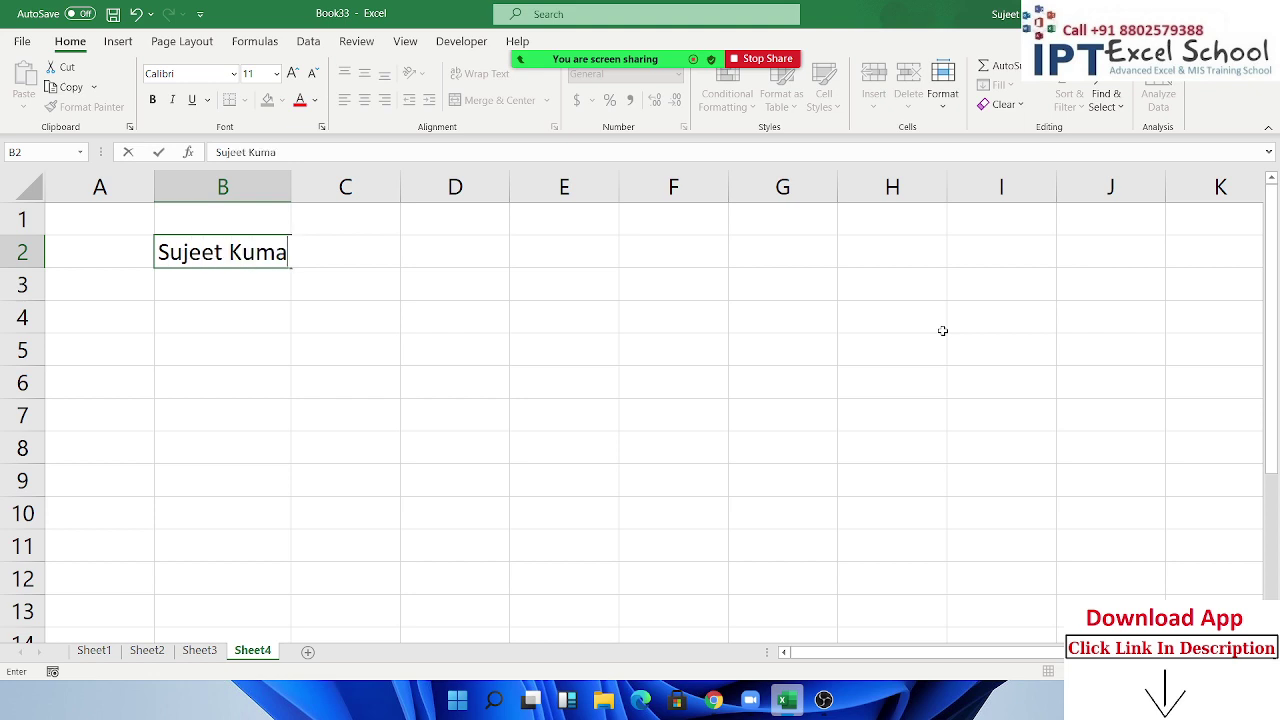
key(Return)
text(\)
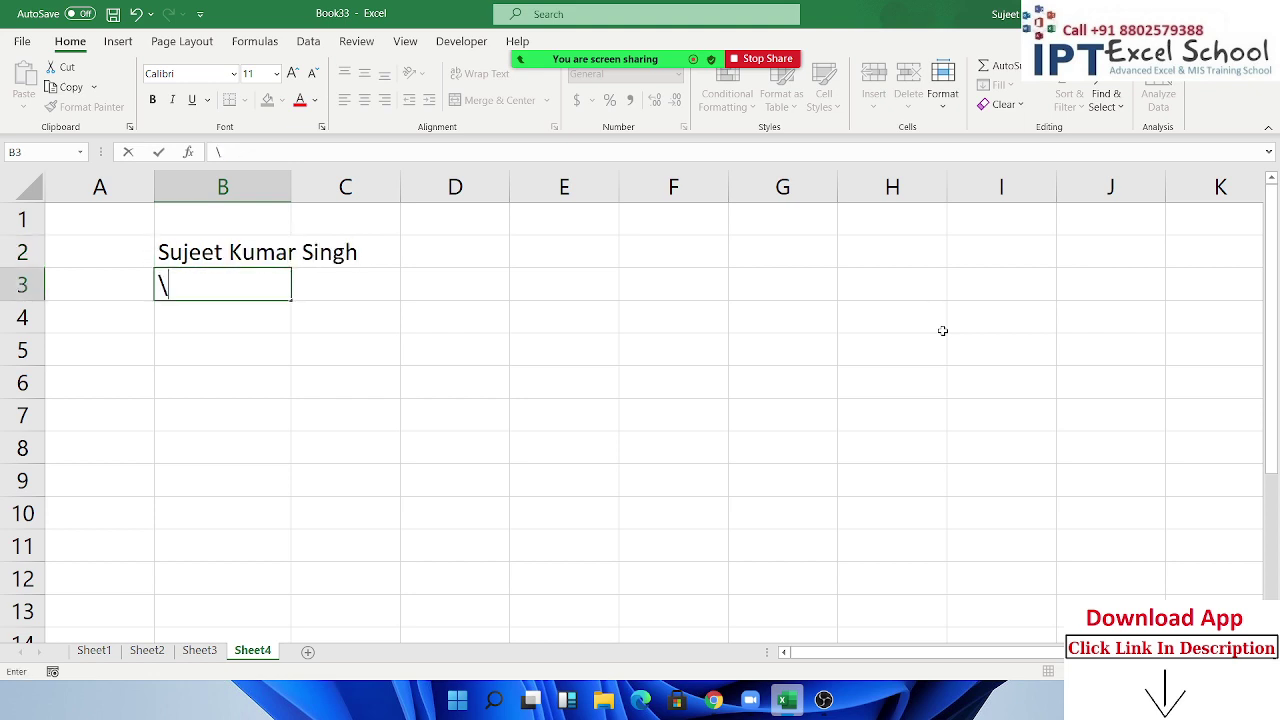
key(Escape)
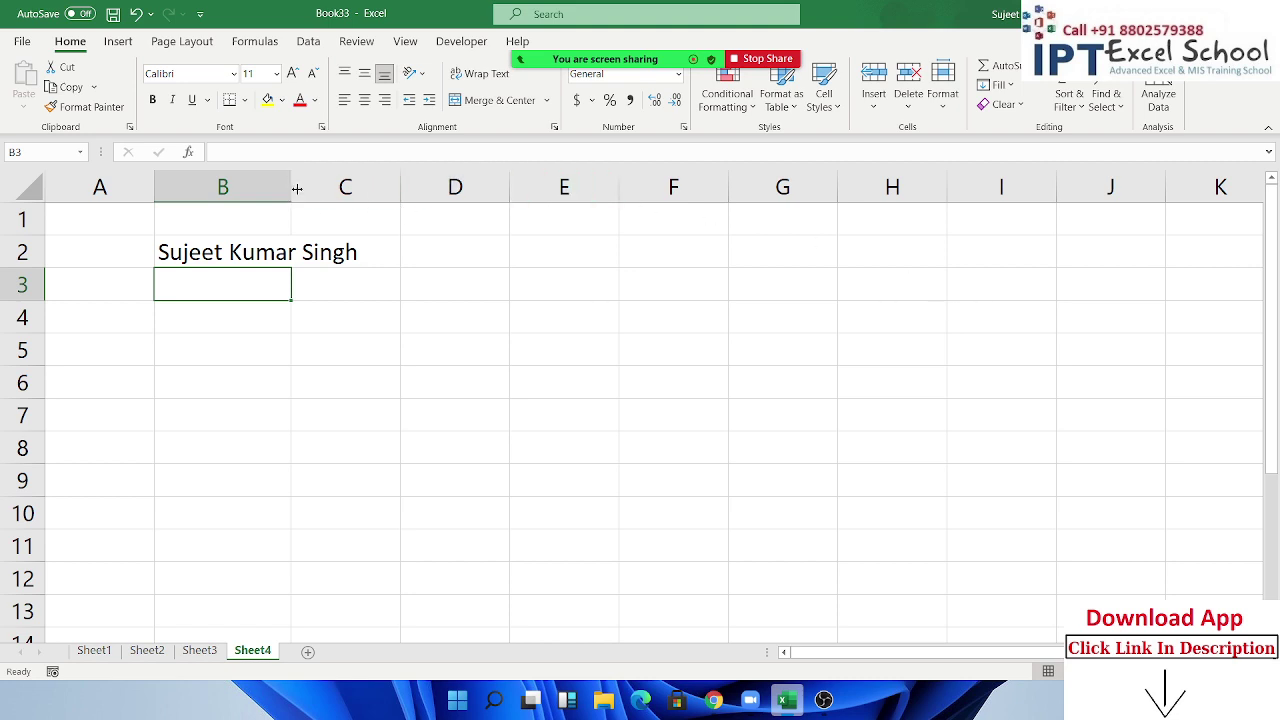
double_click(291, 187)
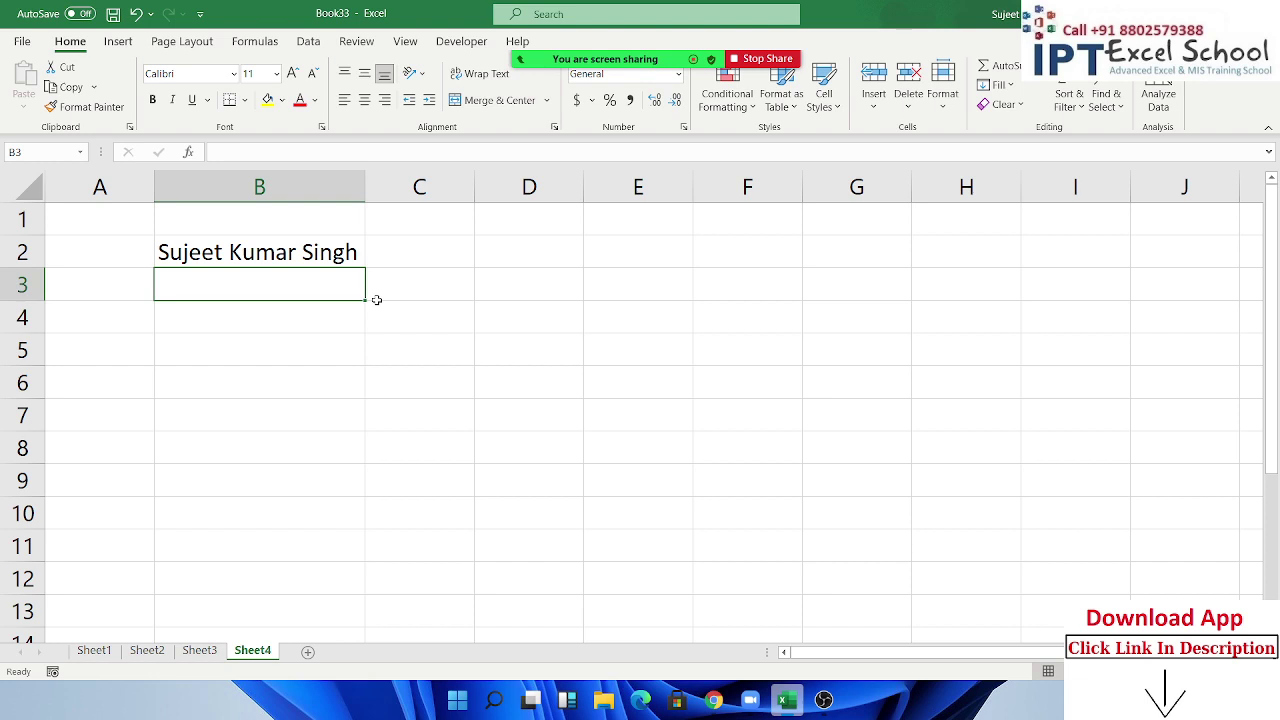
key(Up)
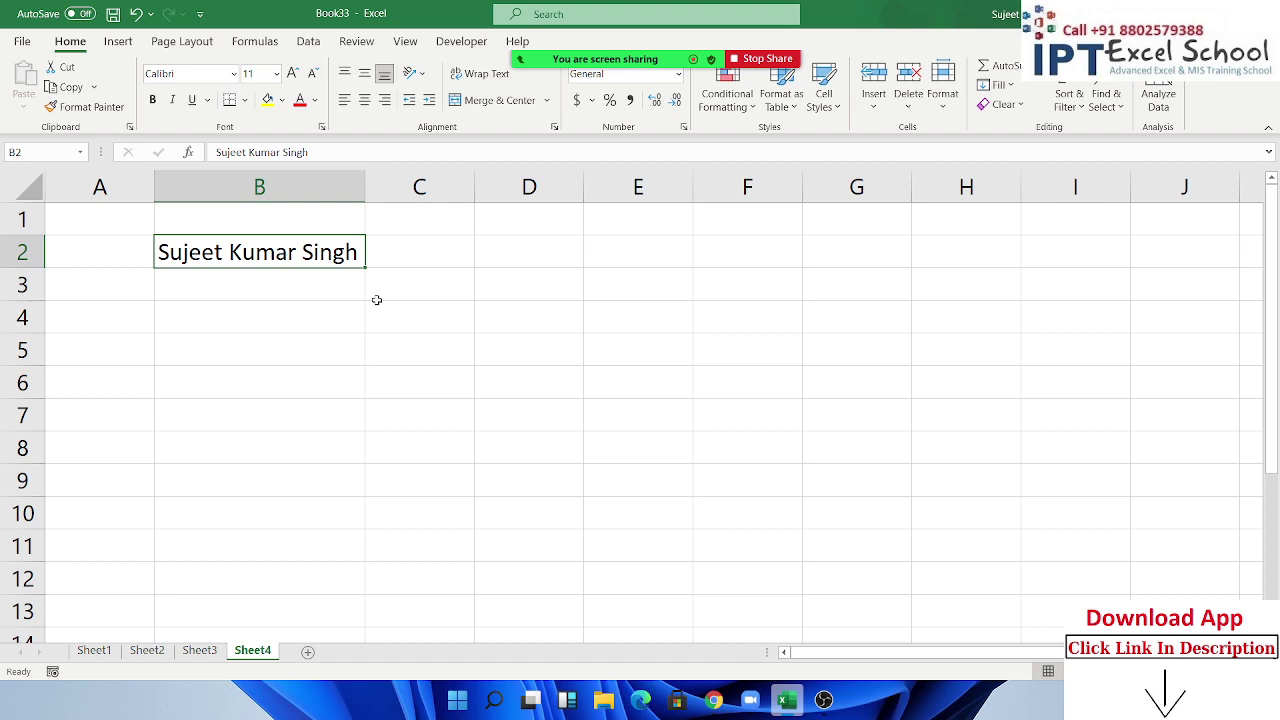
key(Down)
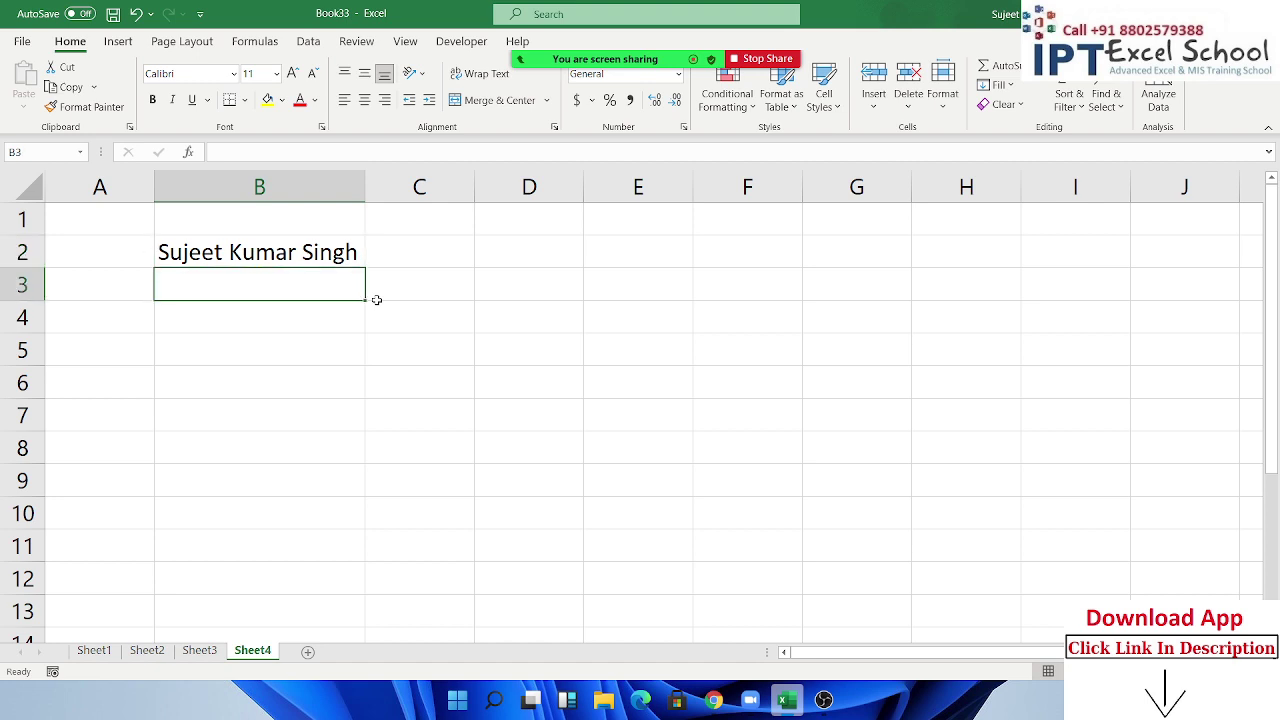
Enter the text AA,RR,CC,RR,OO in B3.
text(AA,)
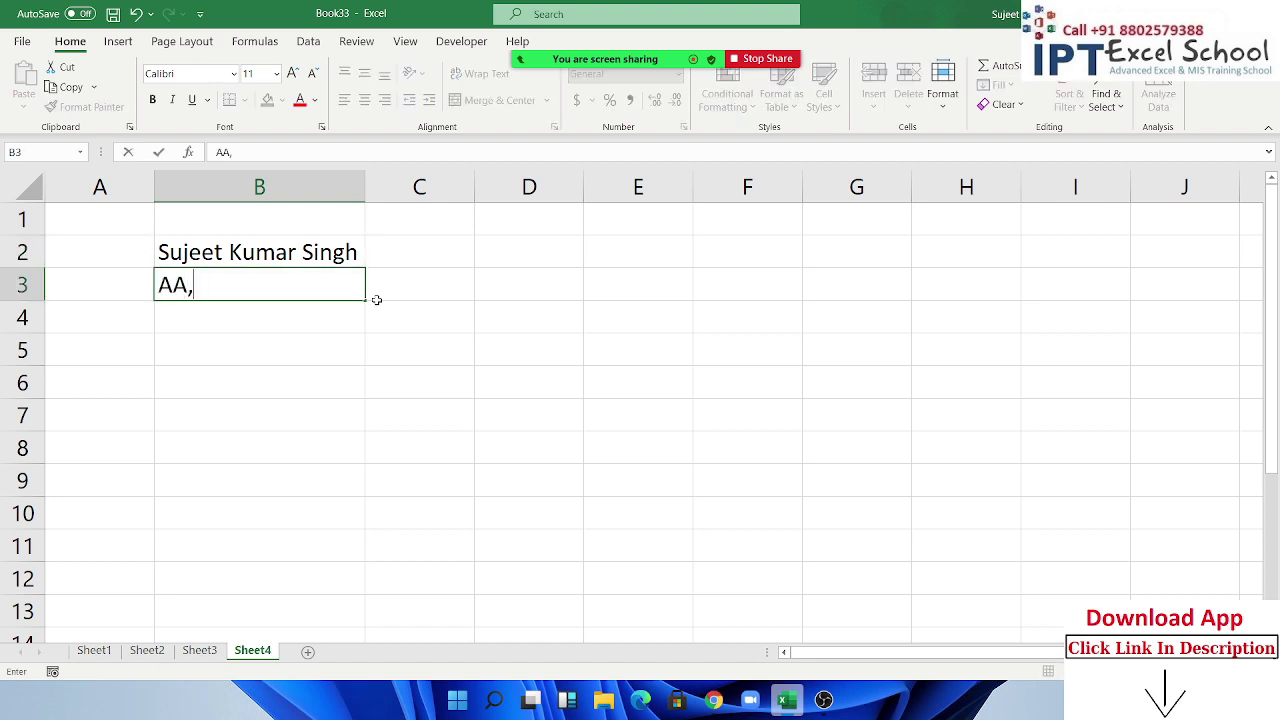
text(RR,CC)
text(m)
key(BackSpace)
text(,RR)
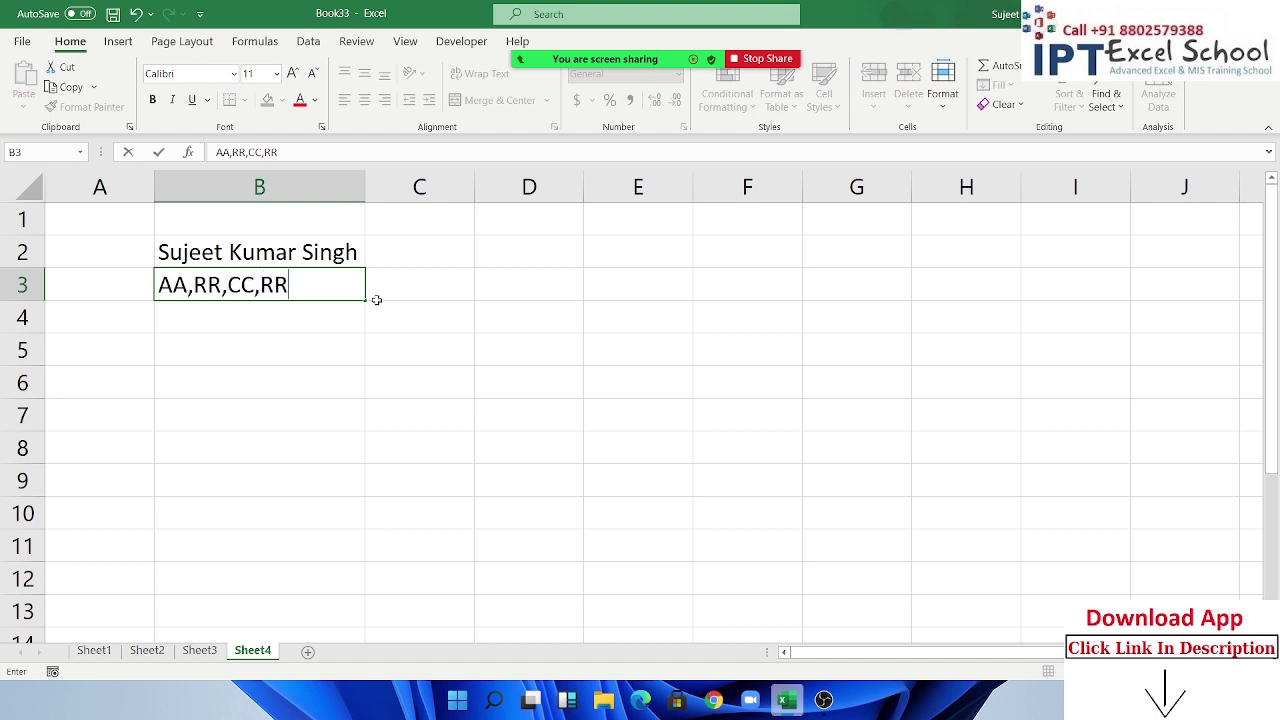
text(ml)
key(BackSpace)
key(BackSpace)
text(,)
text(OO)
key(Return)
key(Up)
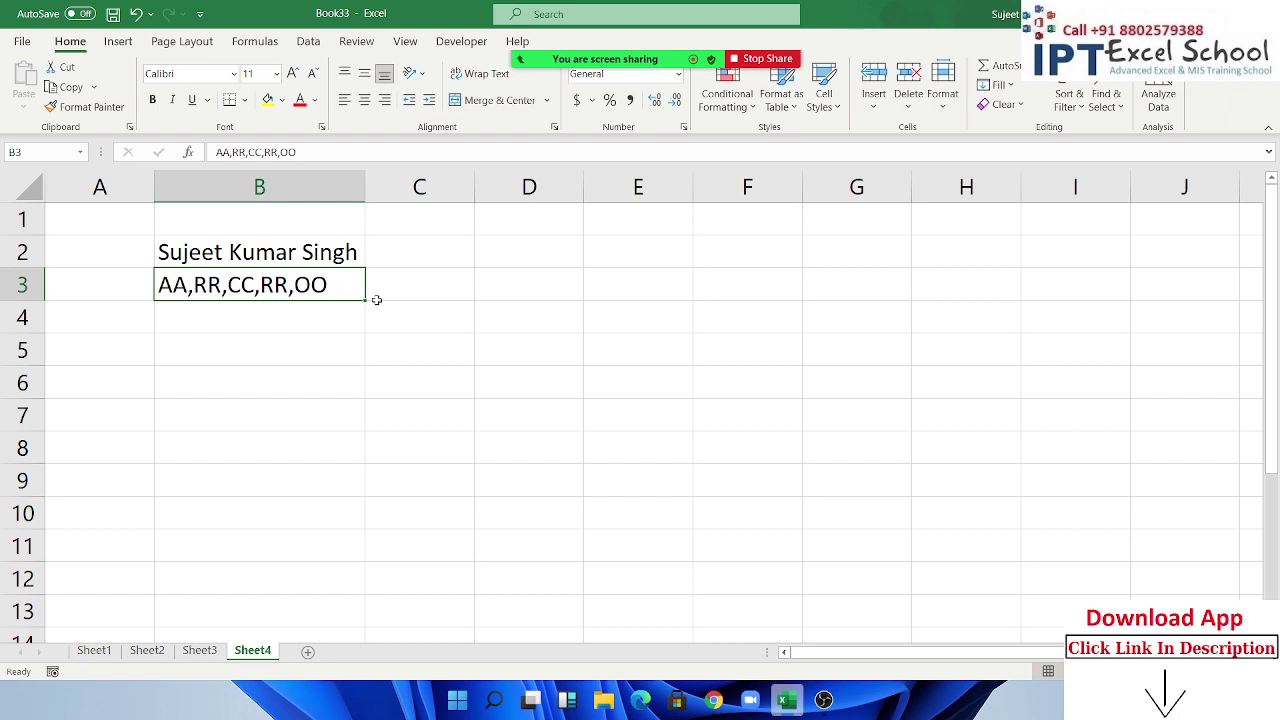
key(Up)
Enter a first SUBSTITUTE formula in C2 with the arguments in the wrong order.
key(Right)
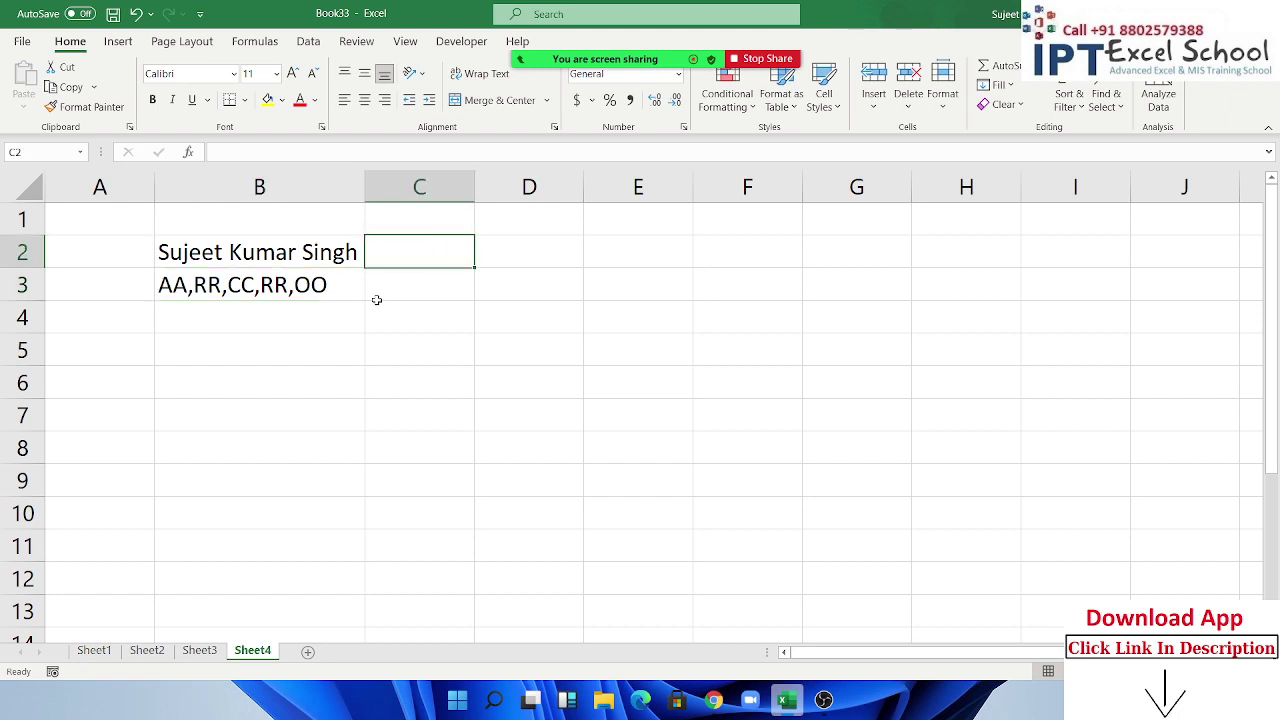
text(=su)
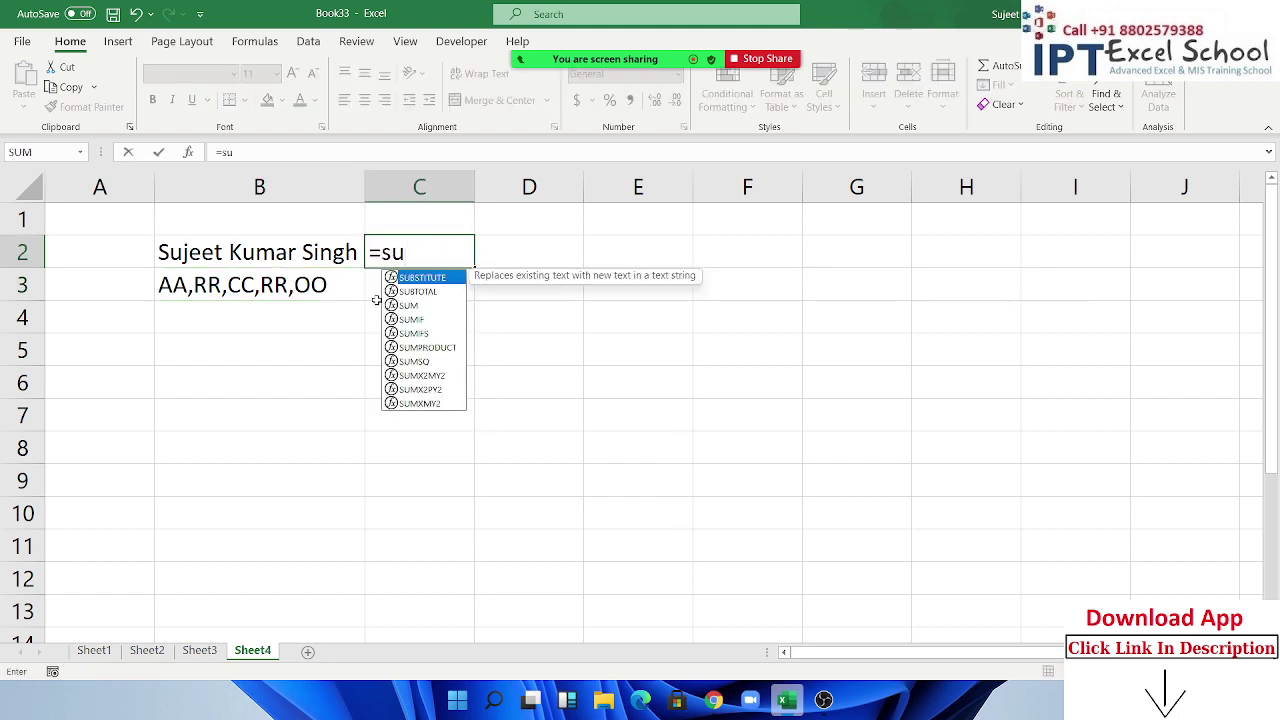
text(b)
key(Tab)
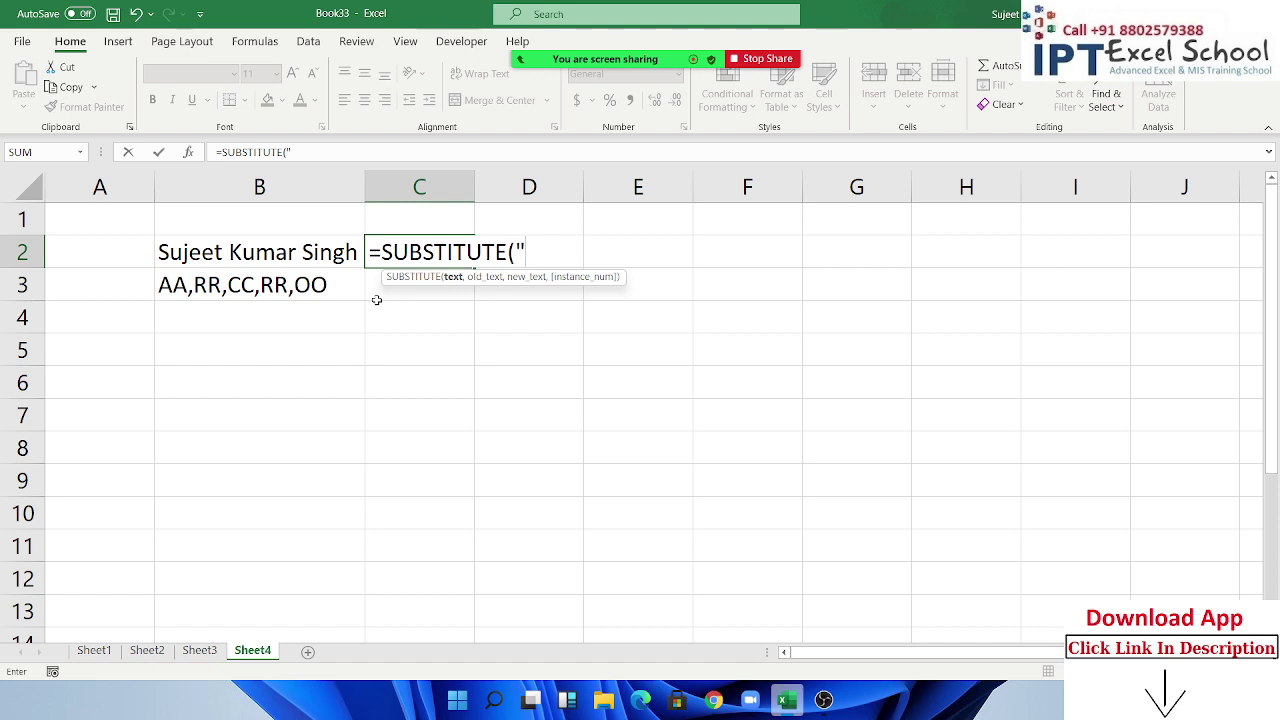
text(",)
click(283, 254)
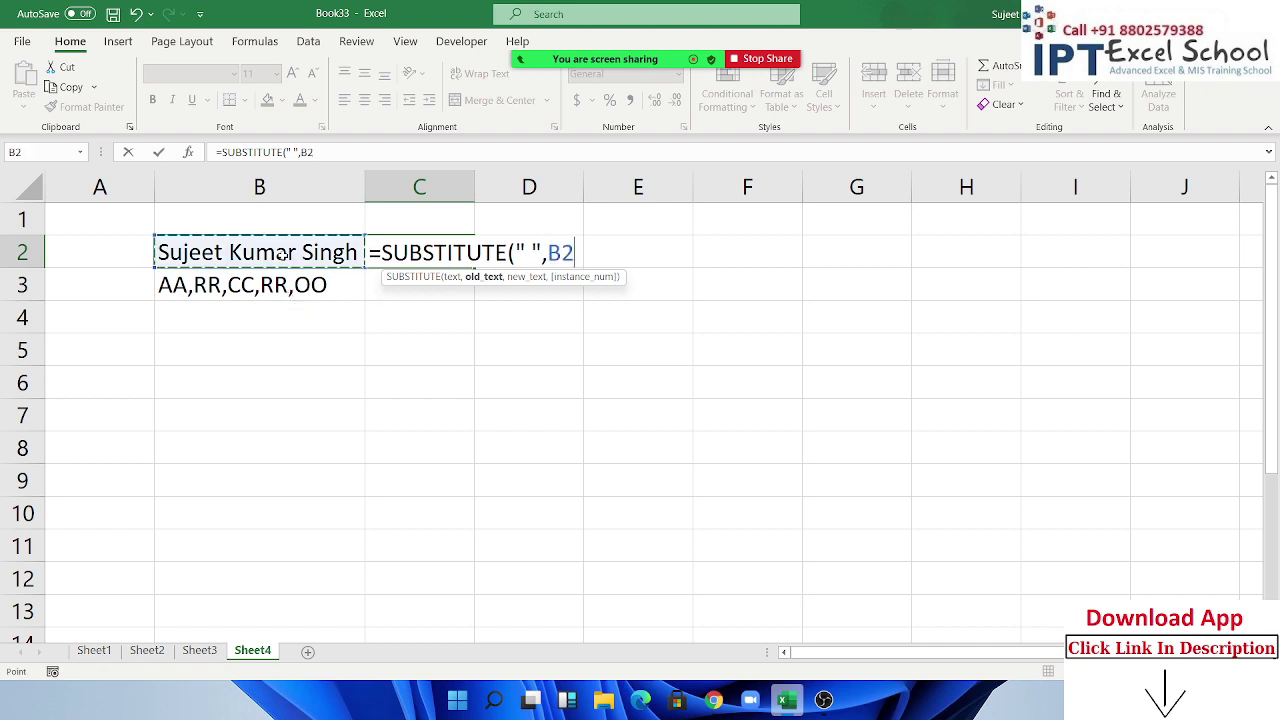
text(,""))
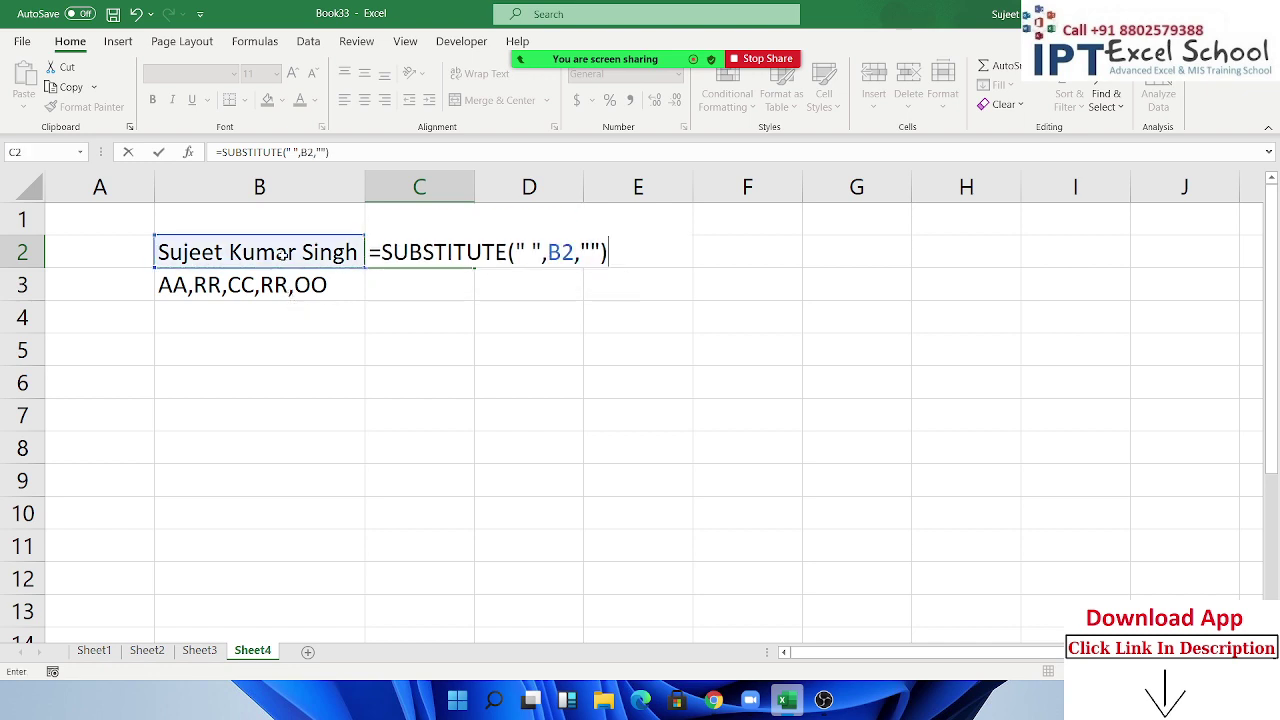
key(Return)
key(Up)
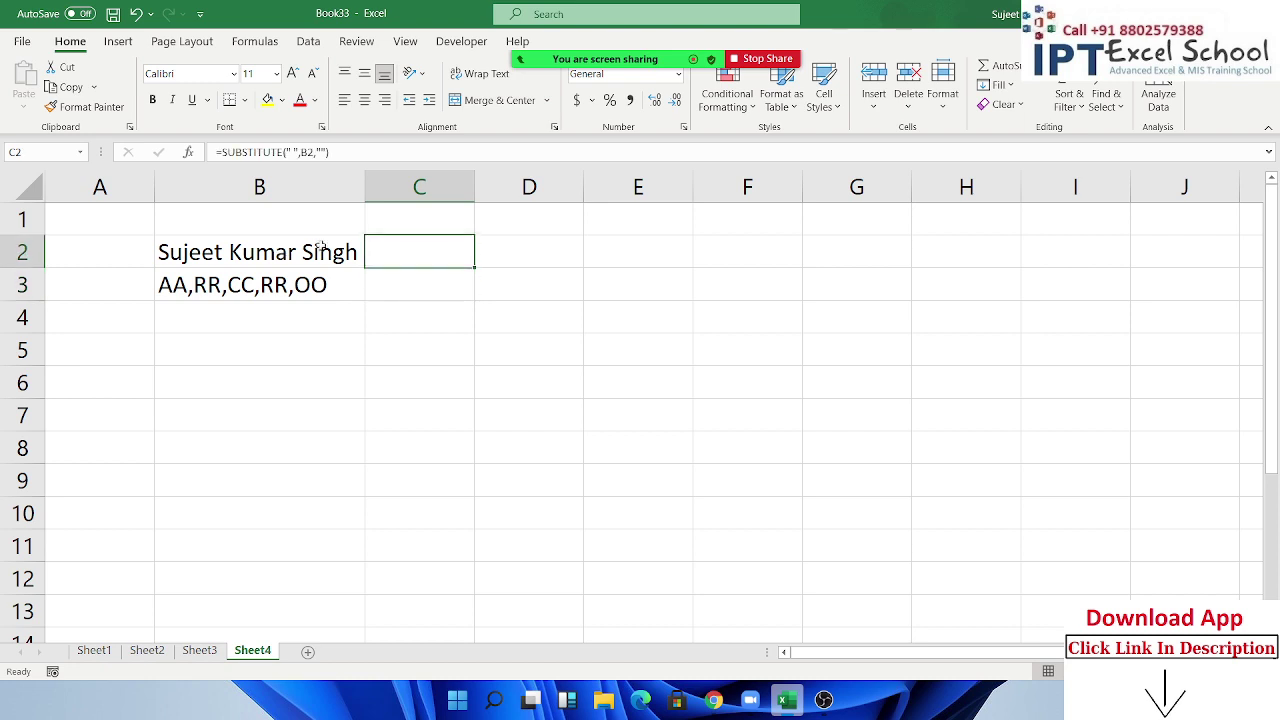
Correct C2 to =SUBSTITUTE(B2," ","") and autofit column C to the joined name.
double_click(380, 248)
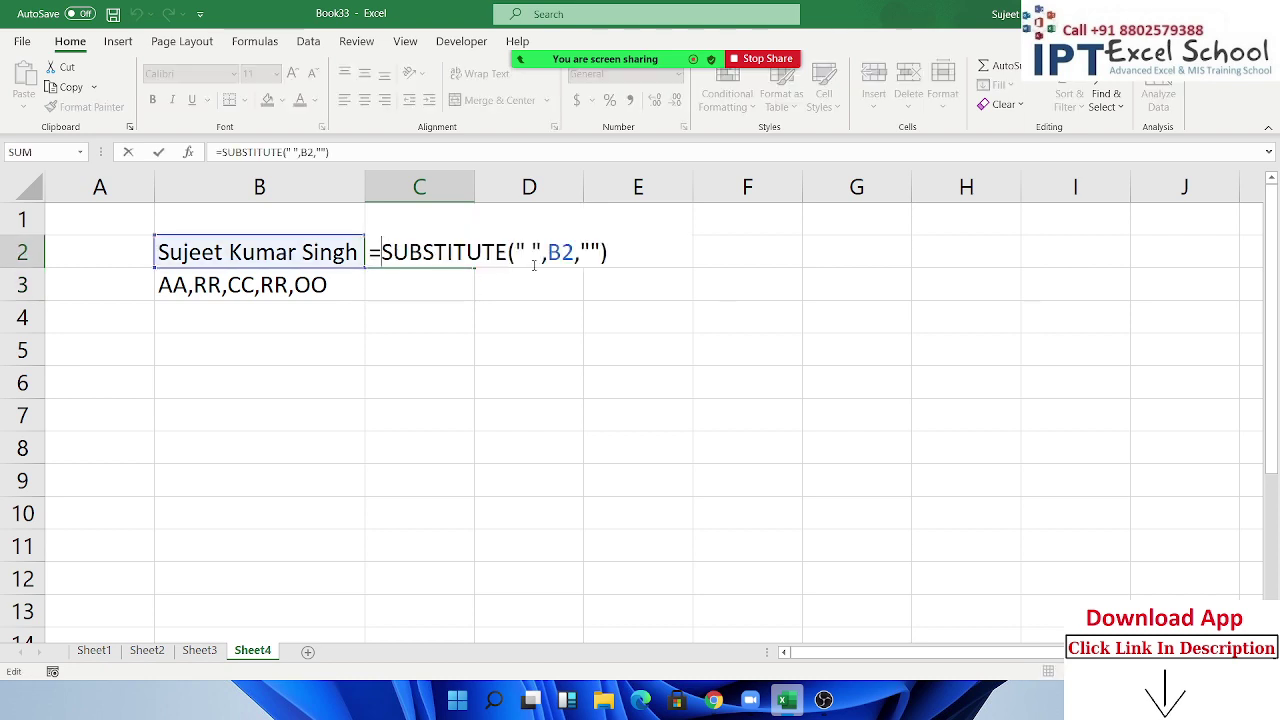
click(600, 253)
key(BackSpace)
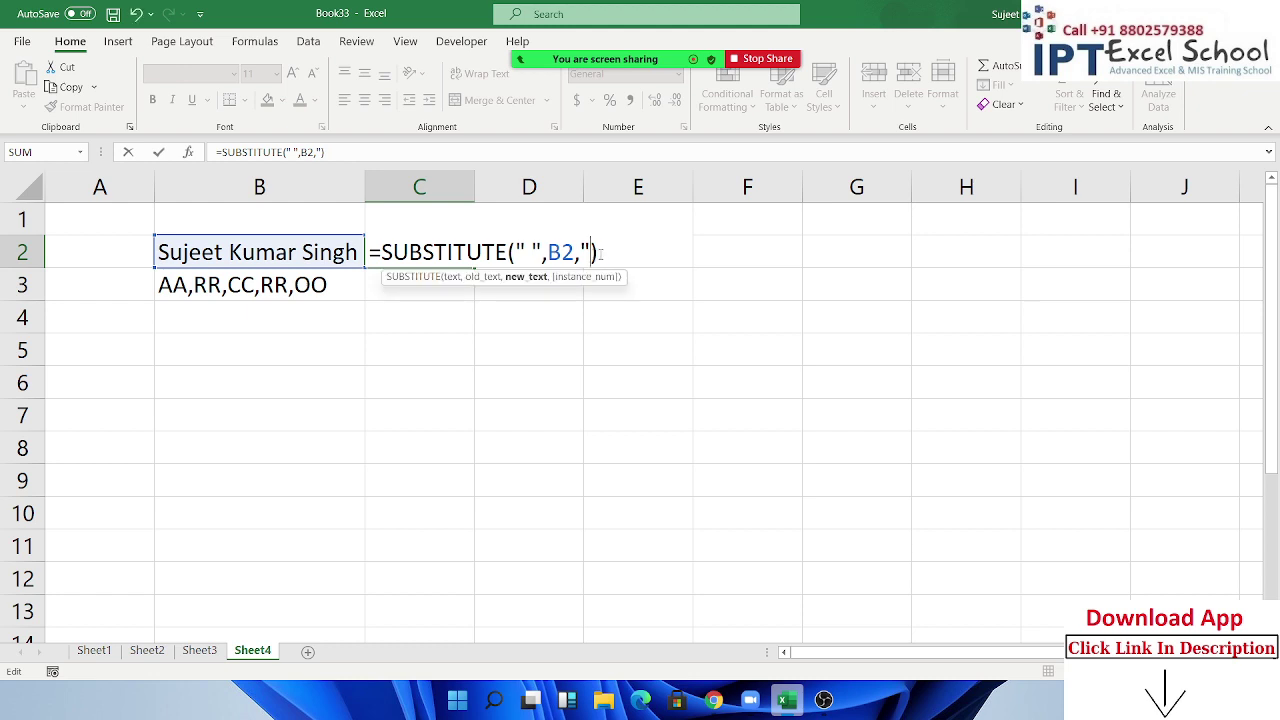
key(BackSpace)
key(BackSpace)
key(BackSpace)
key(BackSpace)
key(BackSpace)
key(BackSpace)
key(BackSpace)
key(BackSpace)
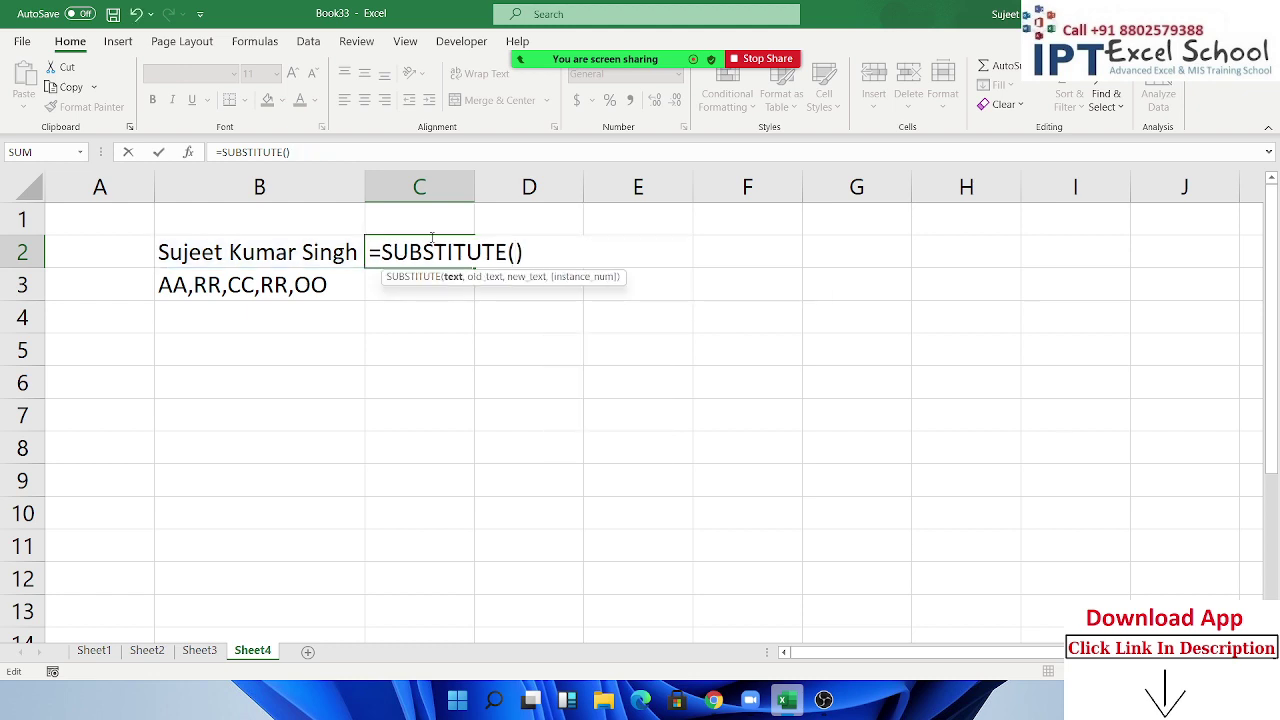
click(316, 256)
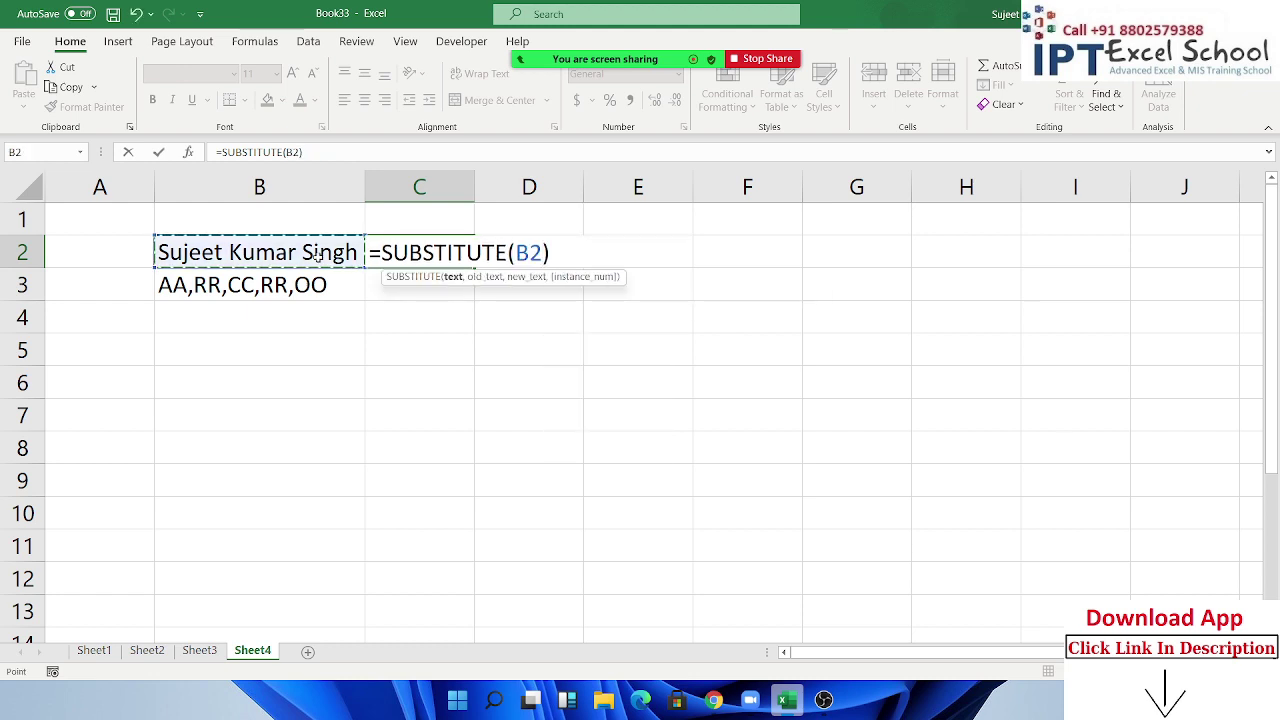
text(," ",)
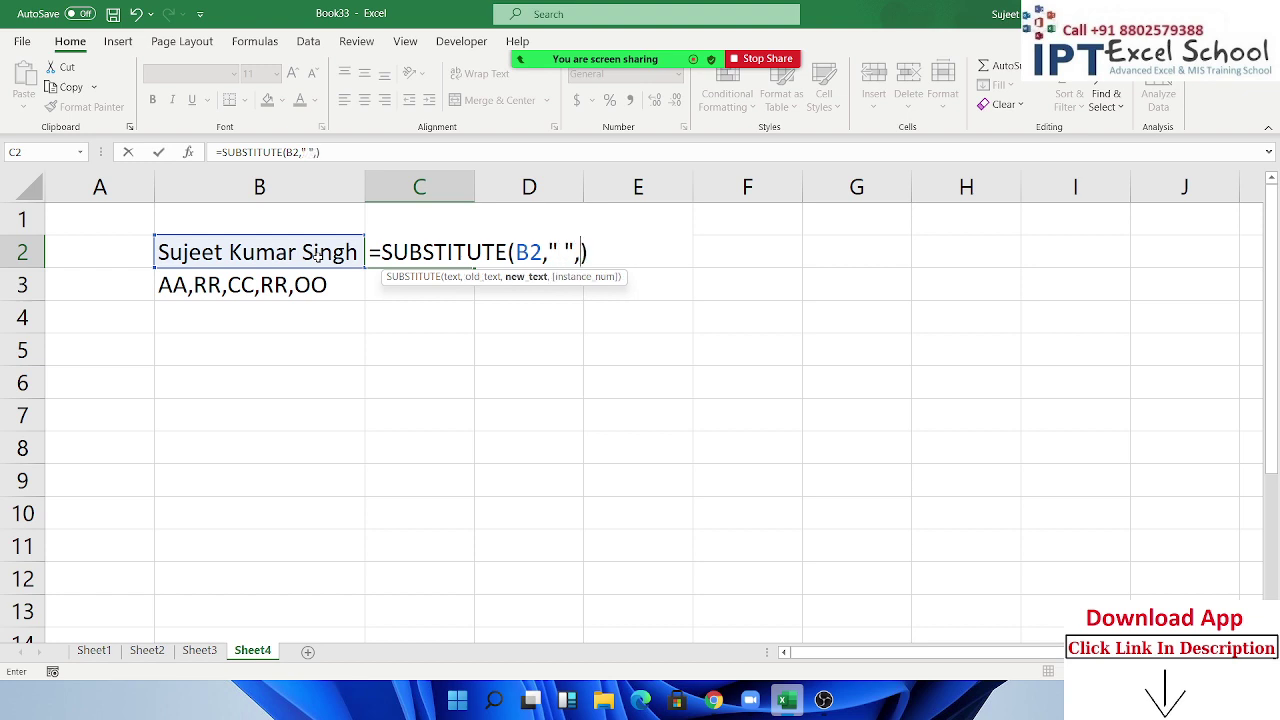
text("")
key(Return)
key(Up)
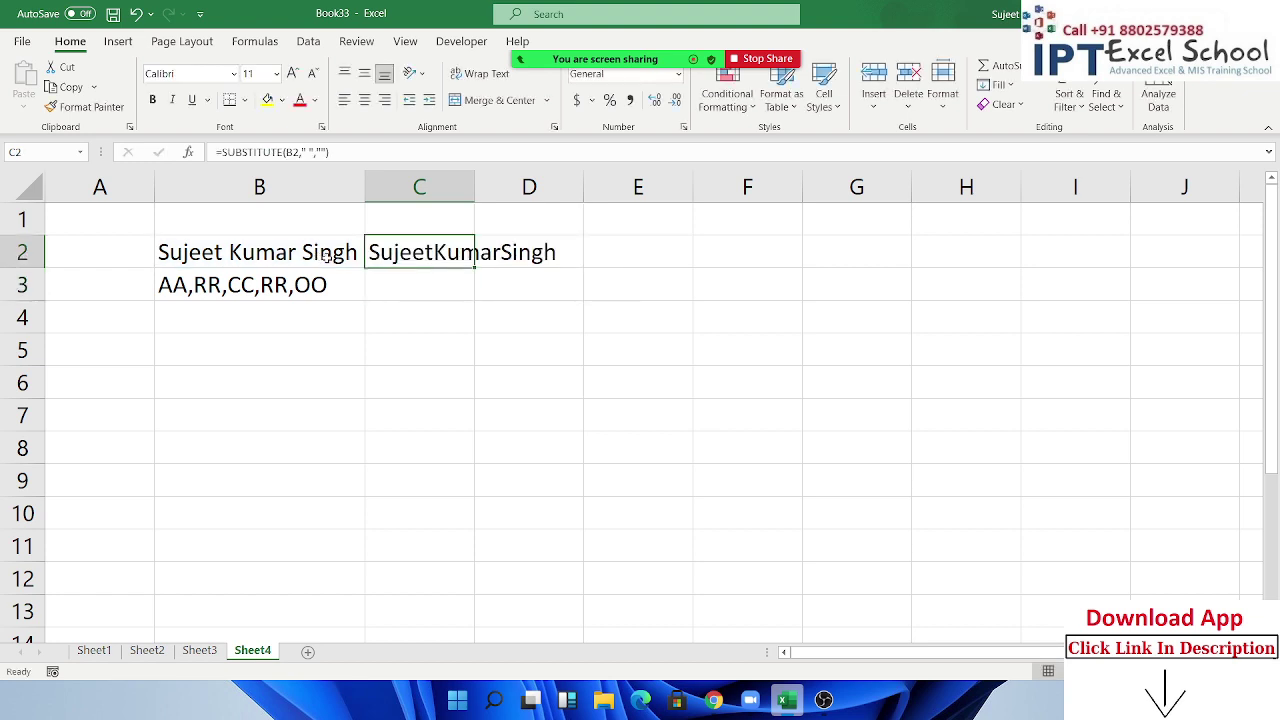
double_click(472, 189)
click(414, 286)
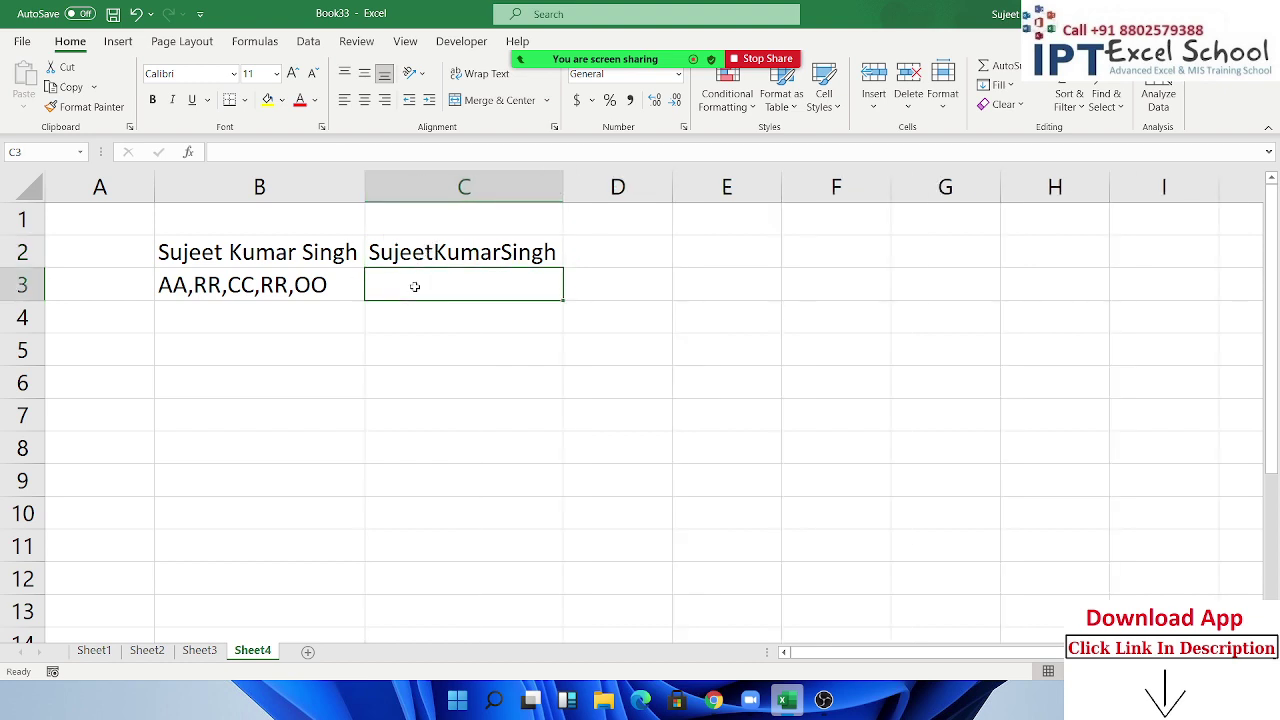
Enter =SUBSTITUTE(B3,",","") in C3 to turn AA,RR,CC,RR,OO into AARRCCRROO.
text(=)
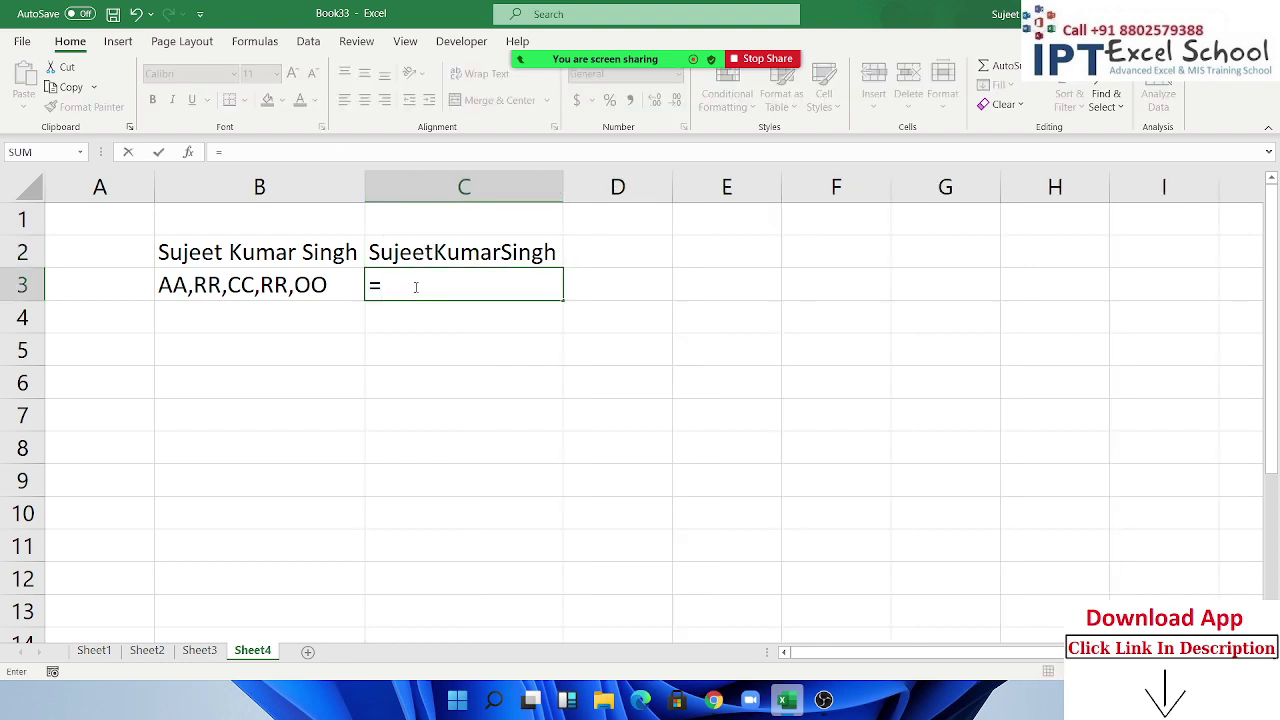
text(sub)
key(Tab)
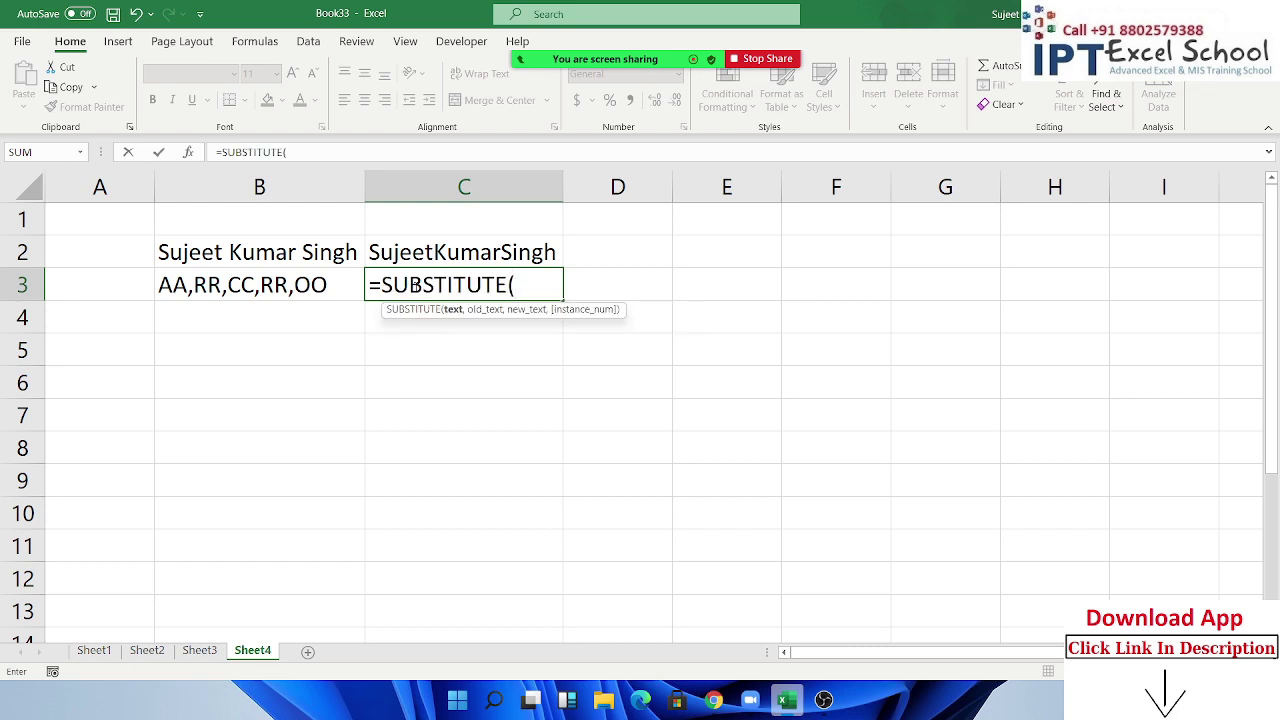
text(",",)
text("")
key(BackSpace)
key(BackSpace)
key(BackSpace)
key(BackSpace)
key(BackSpace)
key(BackSpace)
click(300, 283)
text(,)
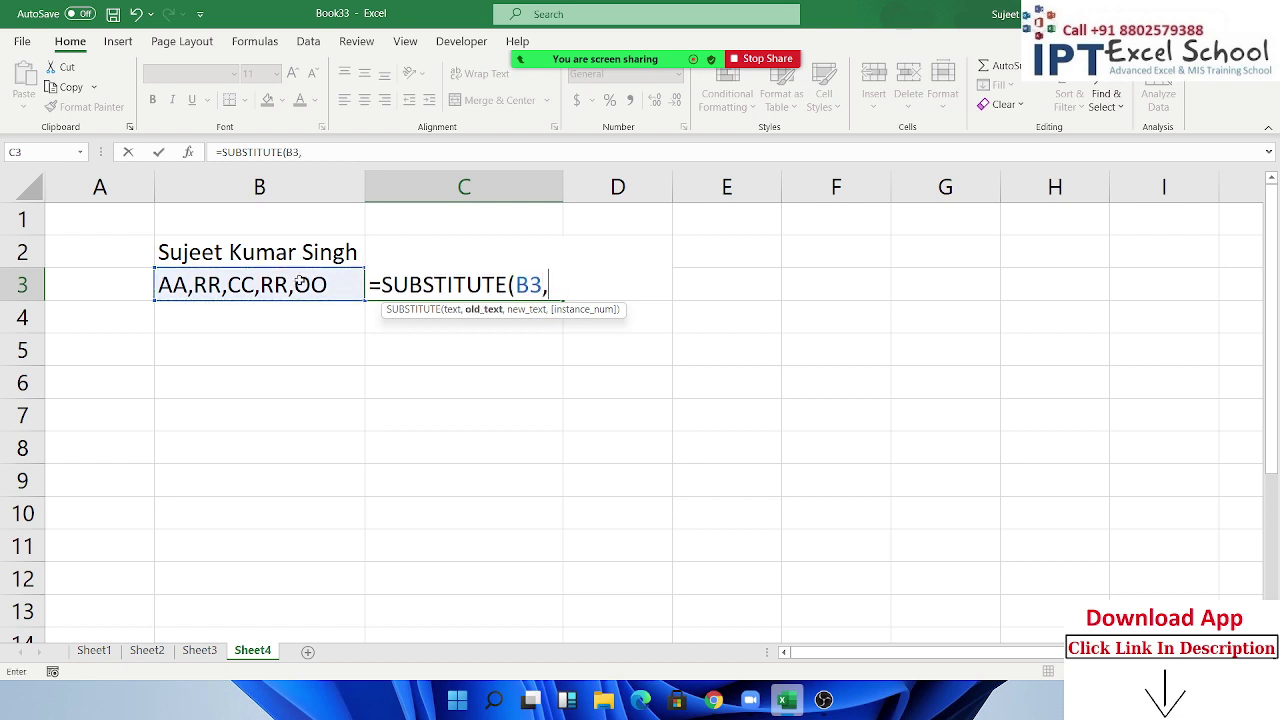
text(",")
text(,"")
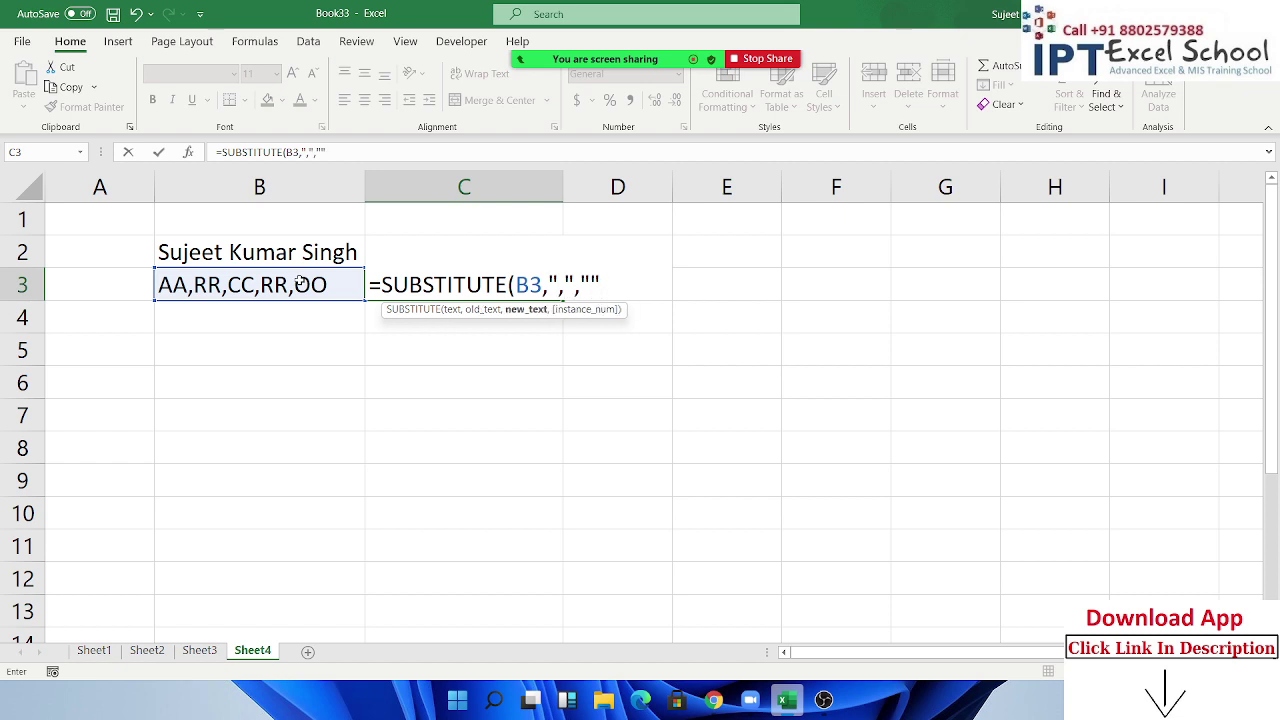
key(Return)
key(Up)
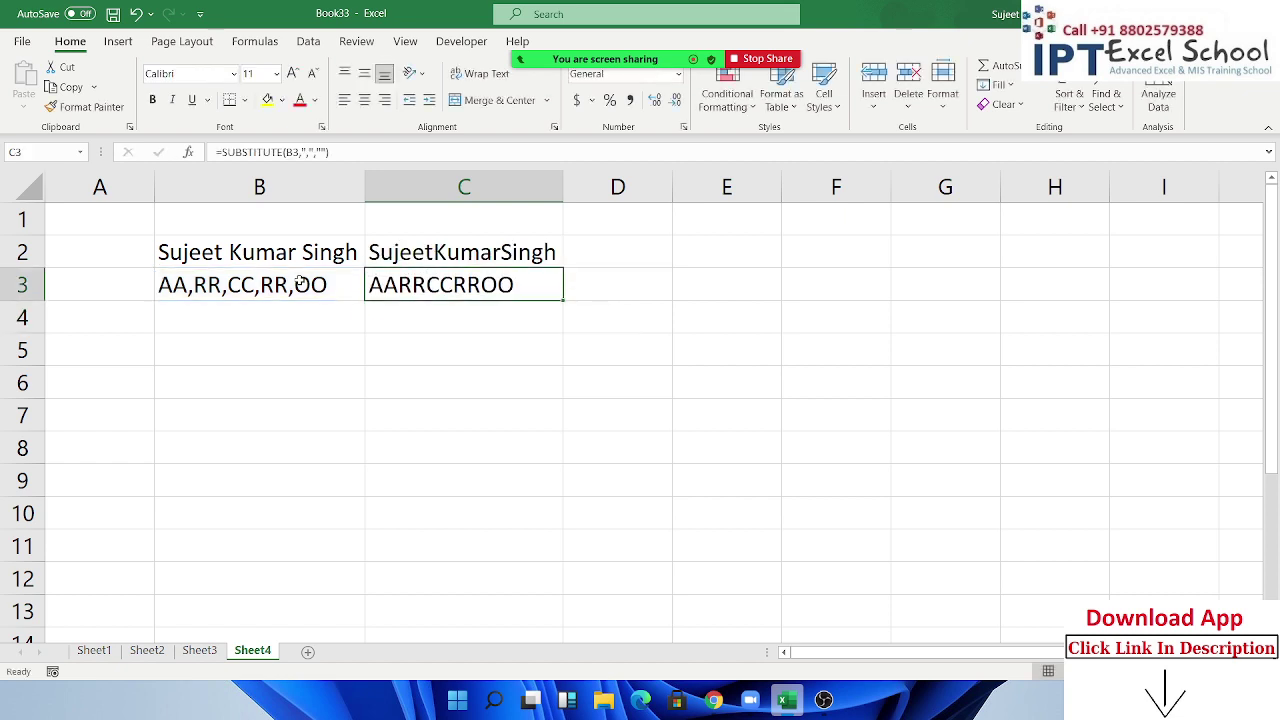
key(Right)
key(Up)
Enter =LEN(B2) in D2 to count the original text's characters (18).
text(=)
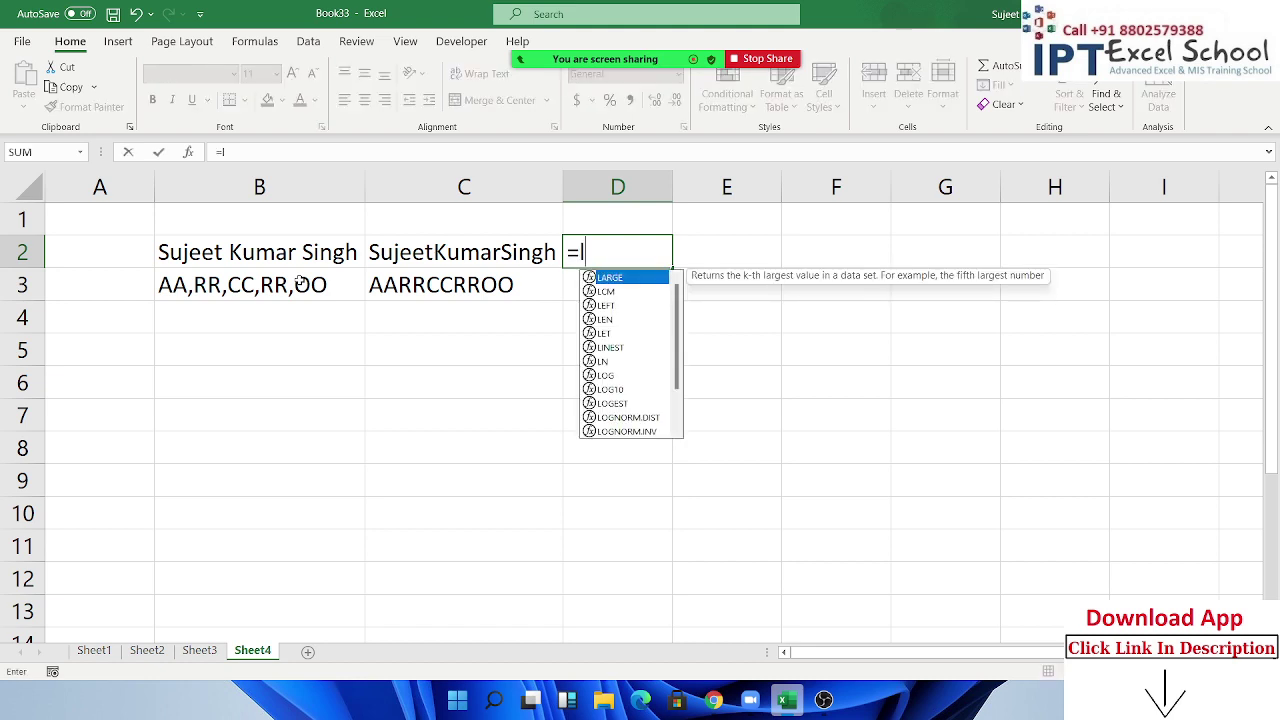
text(len)
key(Tab)
key(Left)
key(Left)
key(Left)
key(Right)
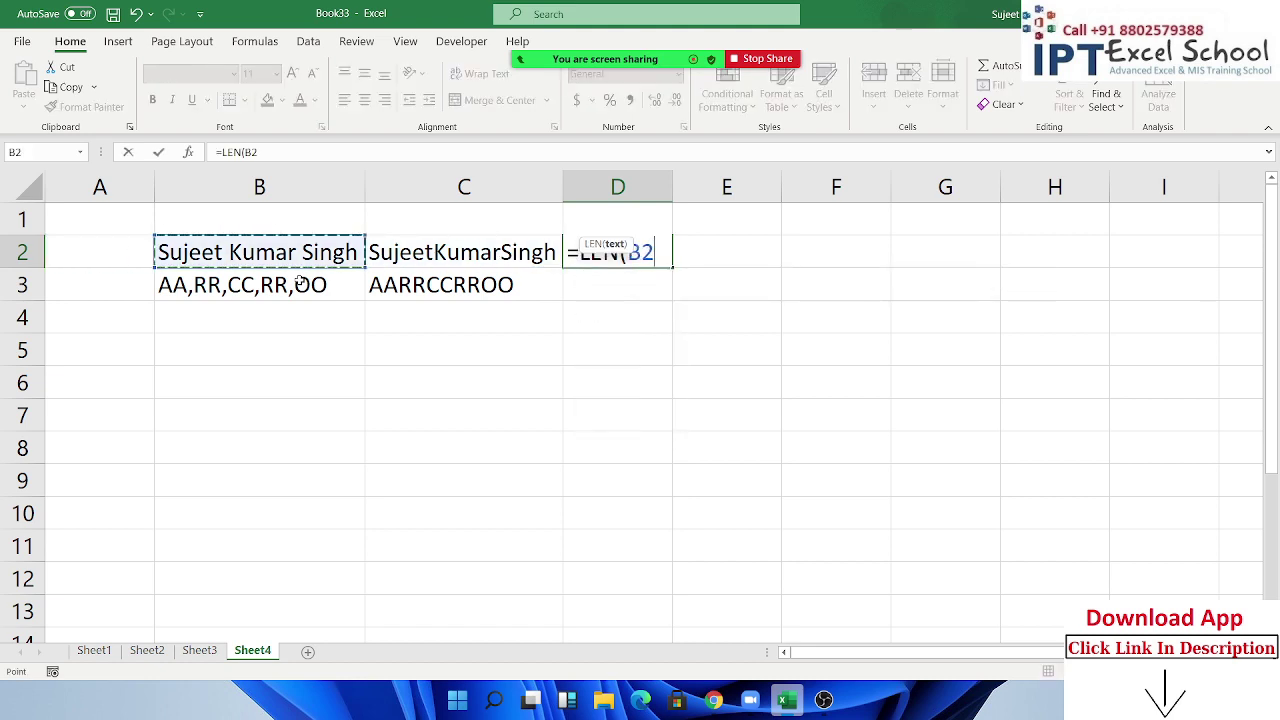
key(Return)
text(\)
key(Escape)
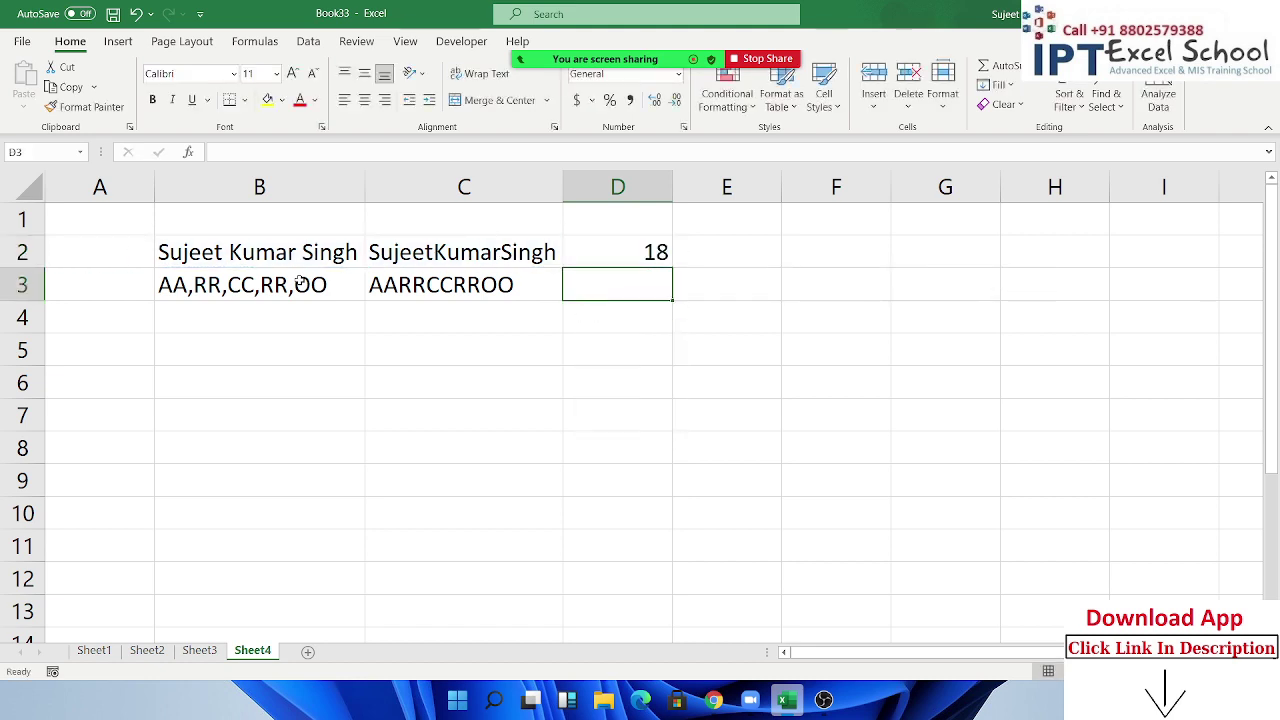
key(Up)
Enter =LEN(C2) in E2 and fill D2:E2 down to row 3.
key(Right)
text(=le)
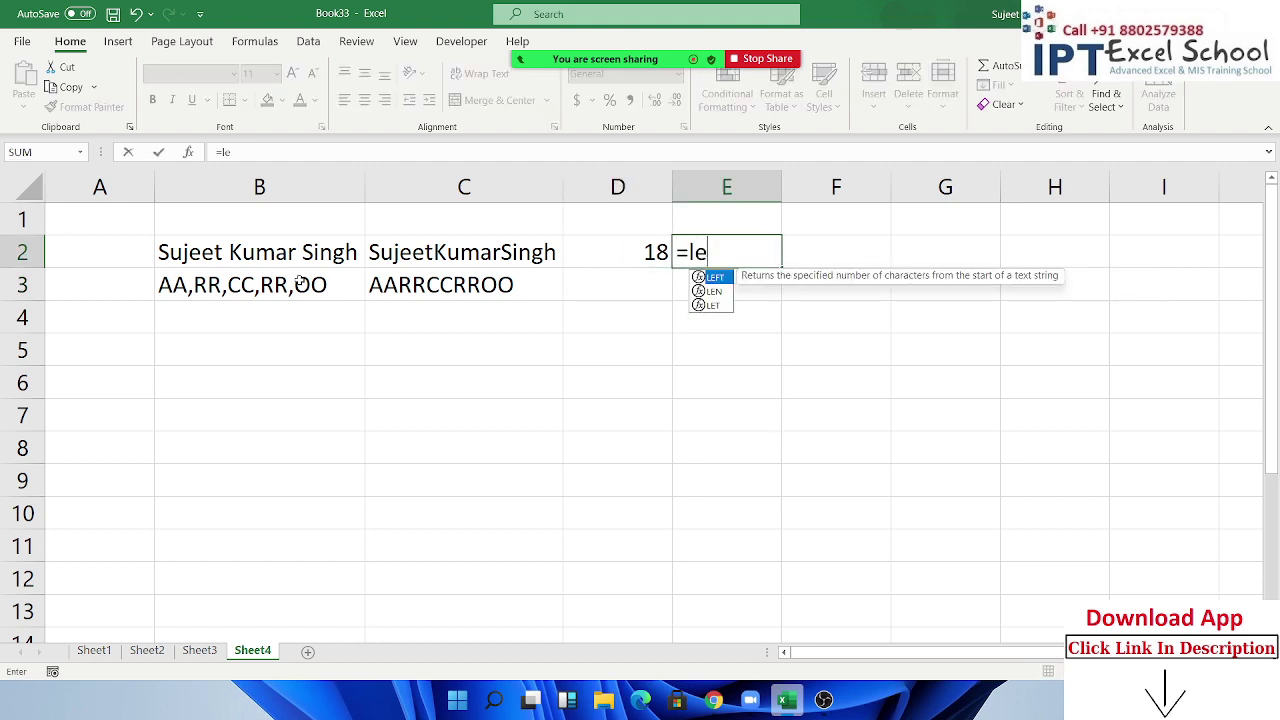
text(n)
key(Tab)
key(Left)
key(Left)
key(Return)
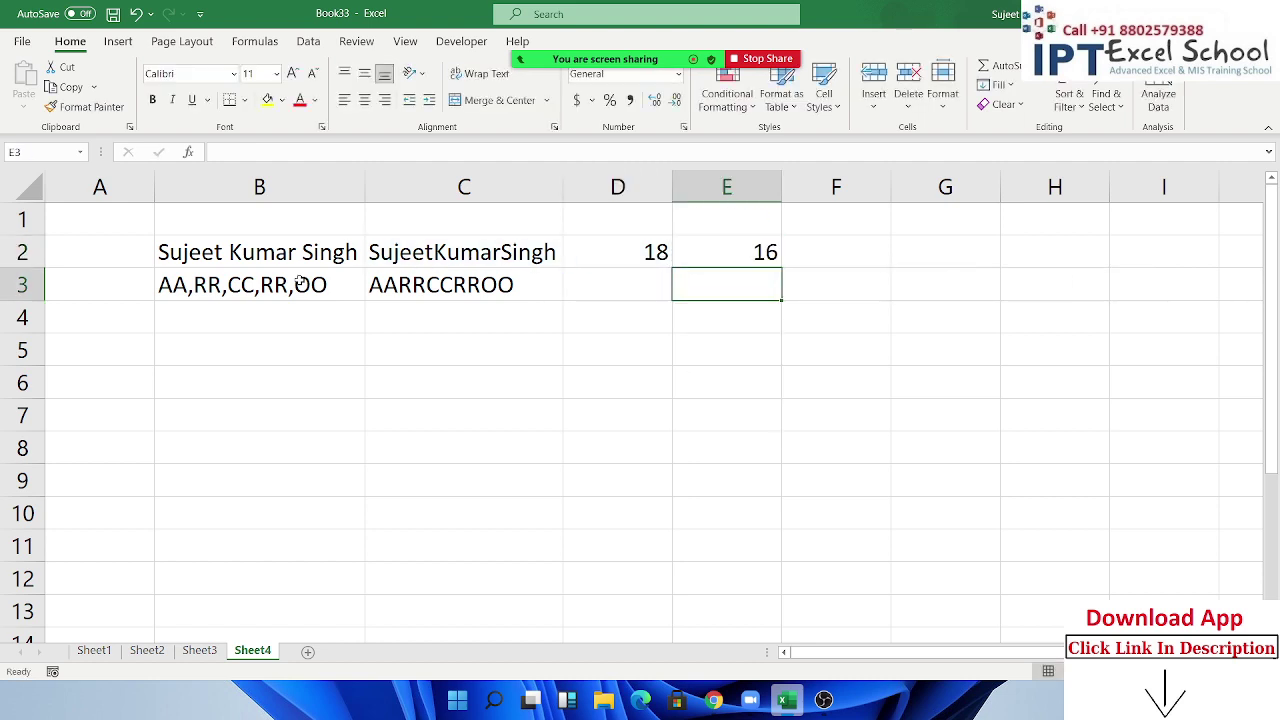
key(Up)
key(Left)
key(shift+Right)
key(shift+Down)
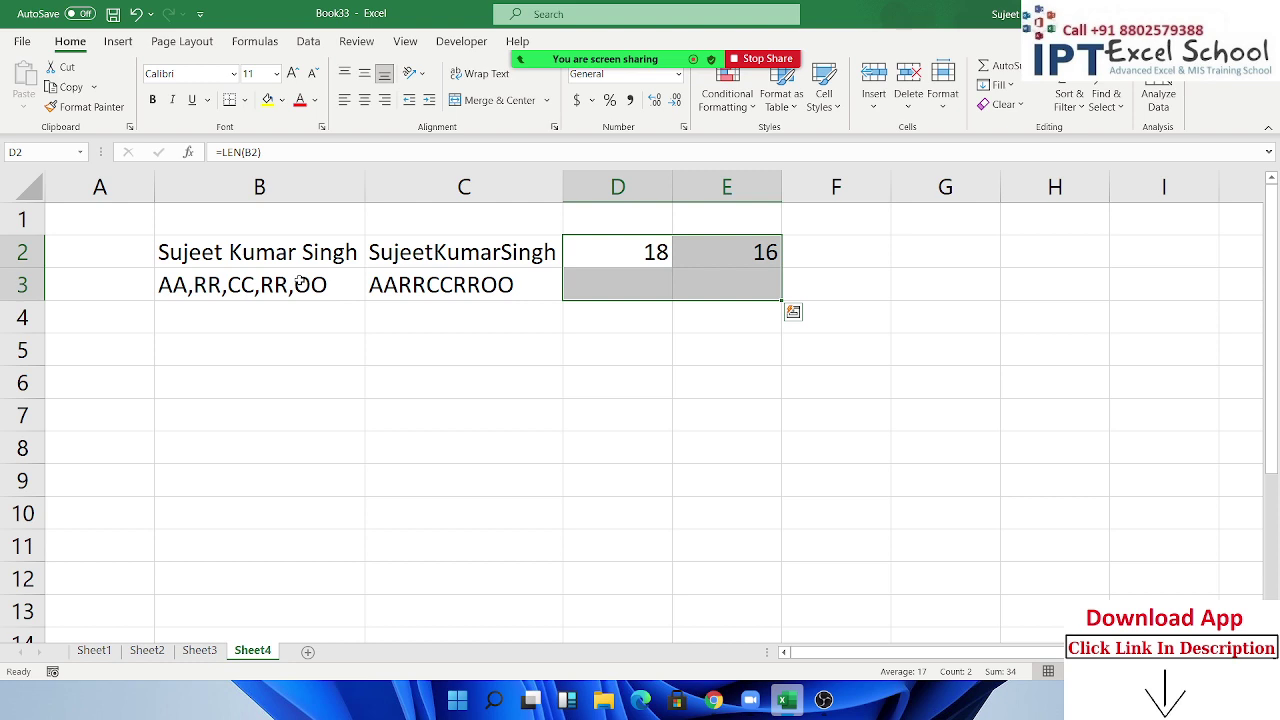
key(ctrl+d)
Begin the difference formula =D2-E2 in F2.
key(Right)
key(Right)
text(=)
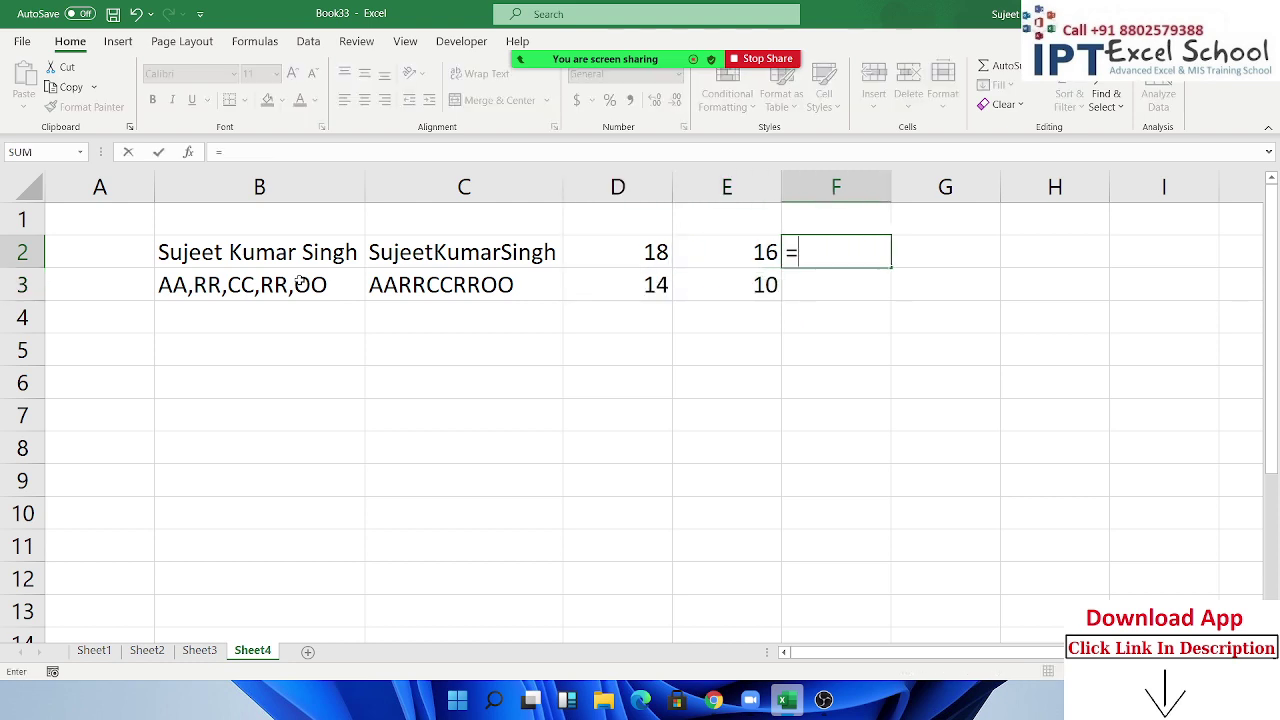
key(Left)
key(Left)
text(-)
key(Left)
Commit =D2-E2 in F2 and copy it down to F3.
key(Return)
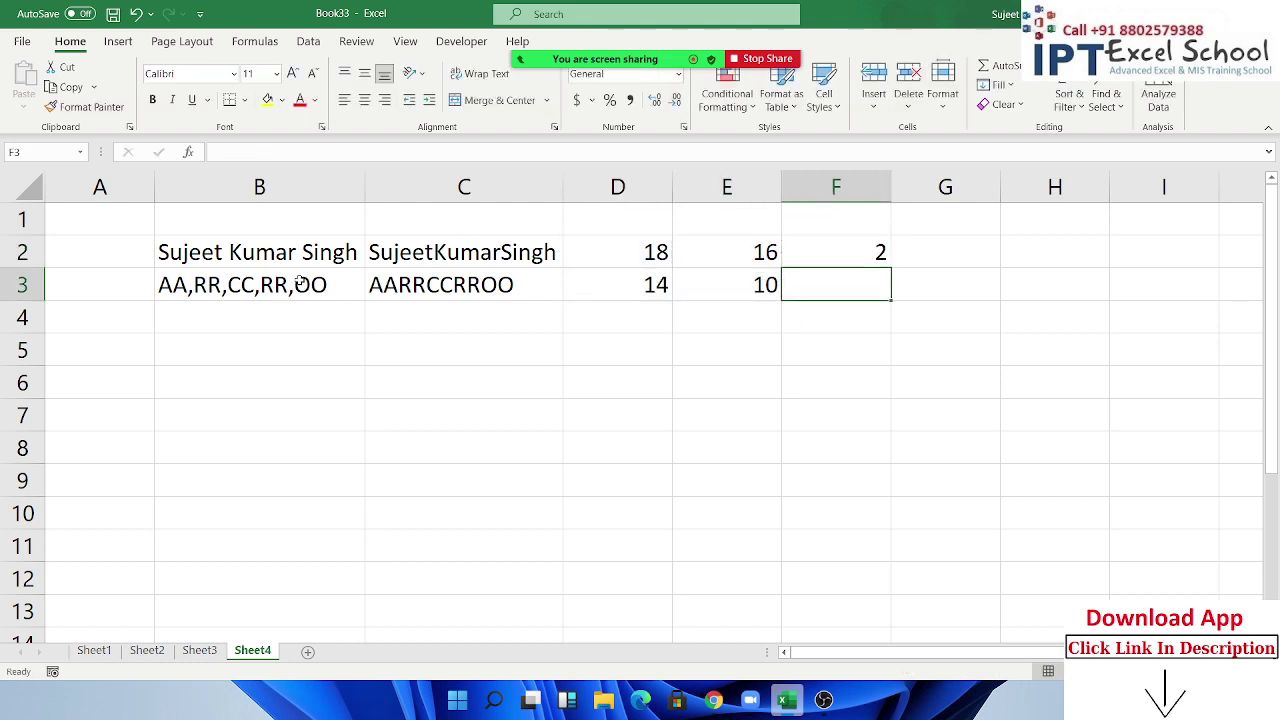
key(Up)
key(shift+Down)
key(ctrl+d)
key(Up)
key(Down)
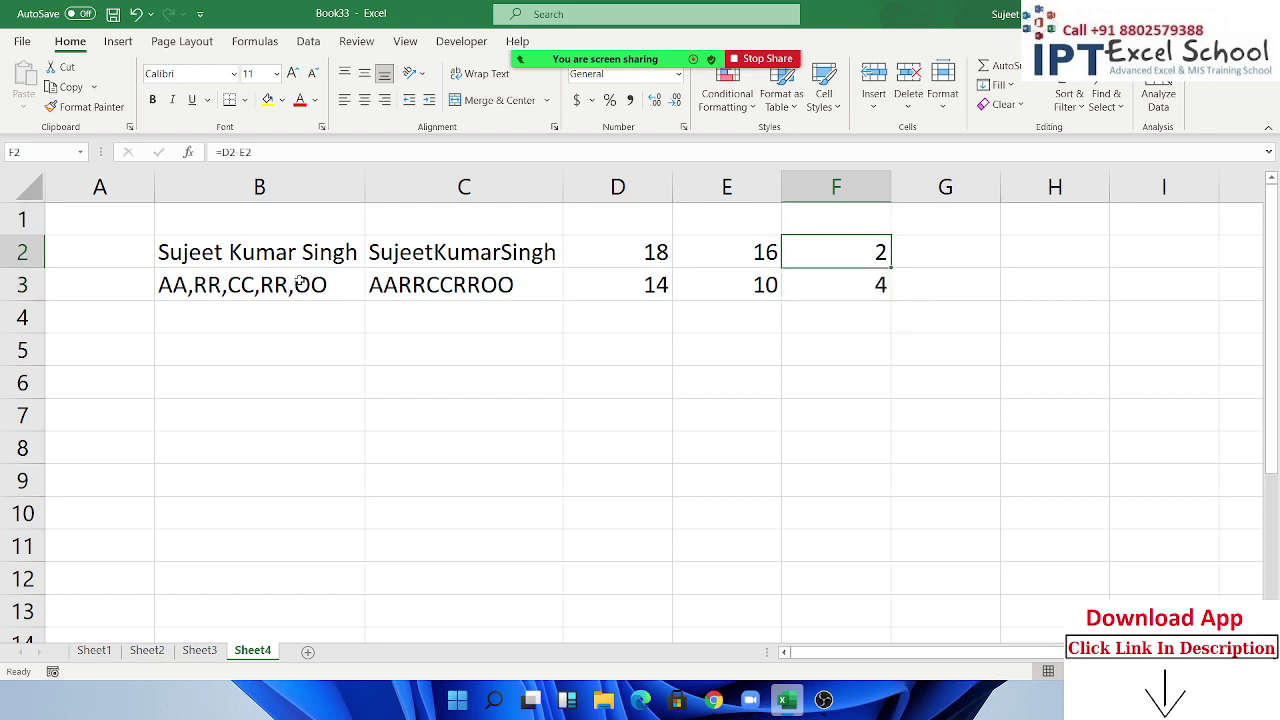
Append +1 to F2's formula and fill it to F3, giving word counts 3 and 5.
key(F2)
text(+)
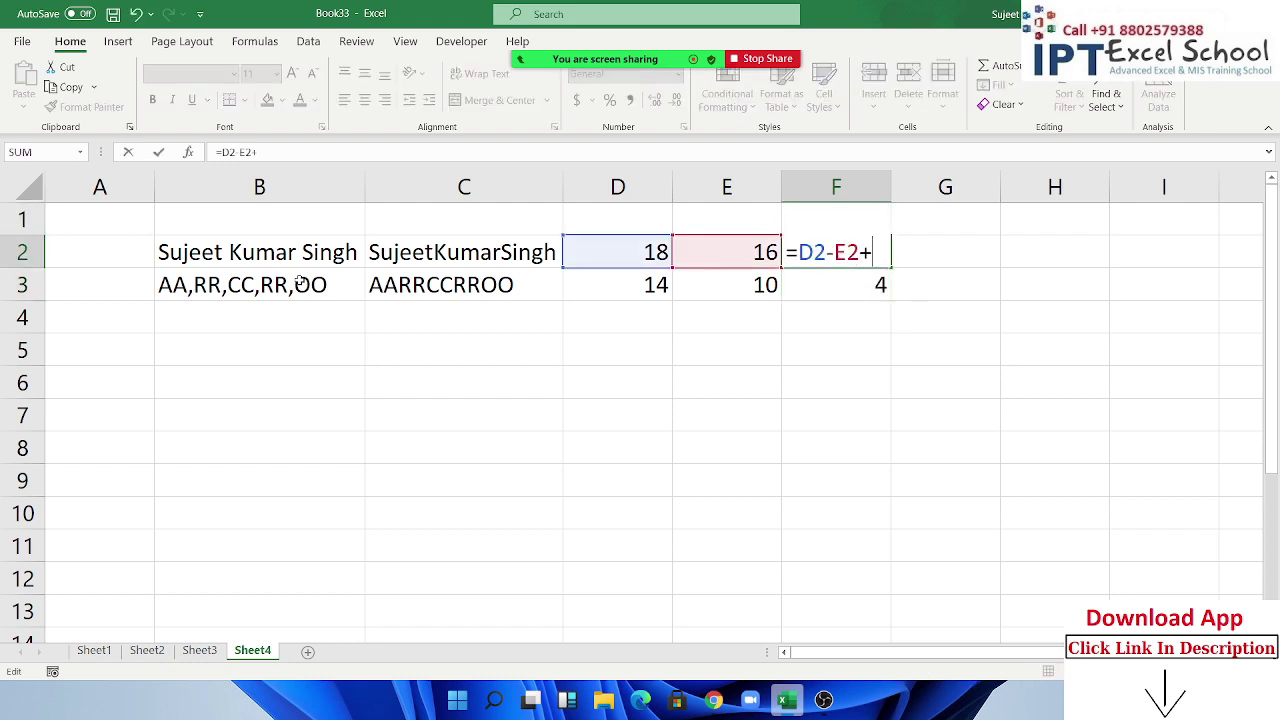
text(1)
key(Return)
key(Up)
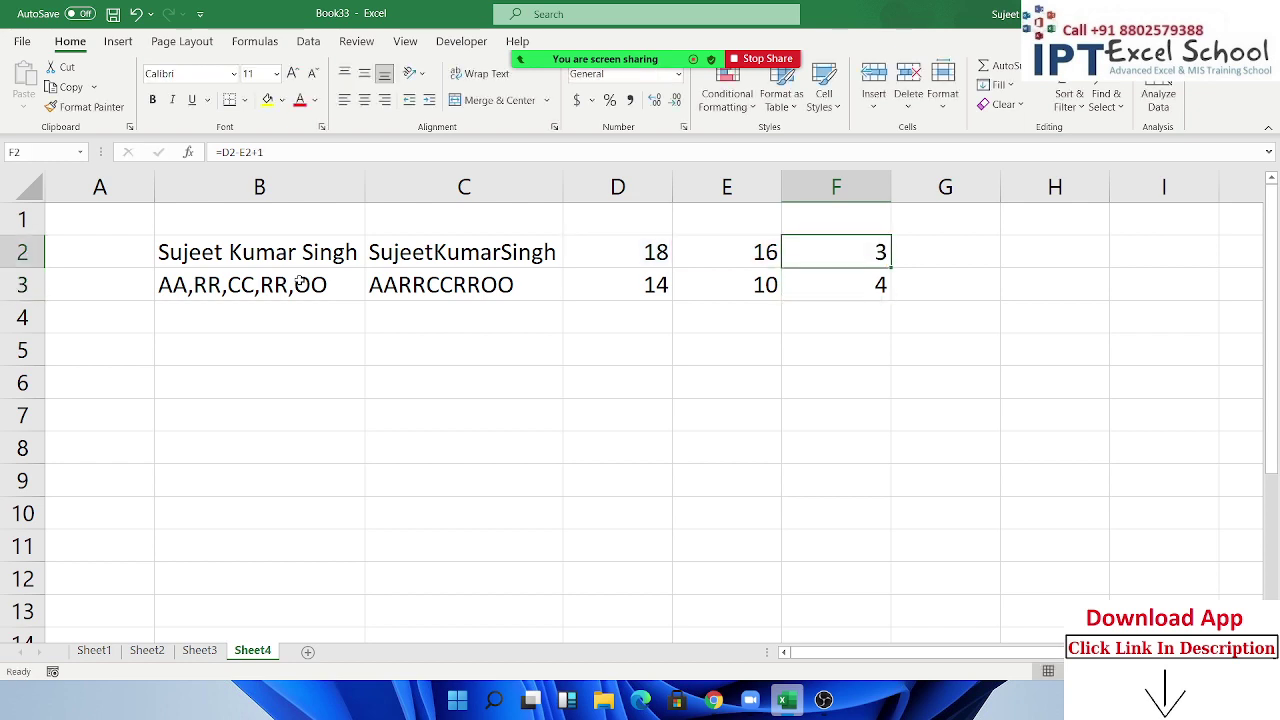
key(shift+Down)
key(ctrl+d)
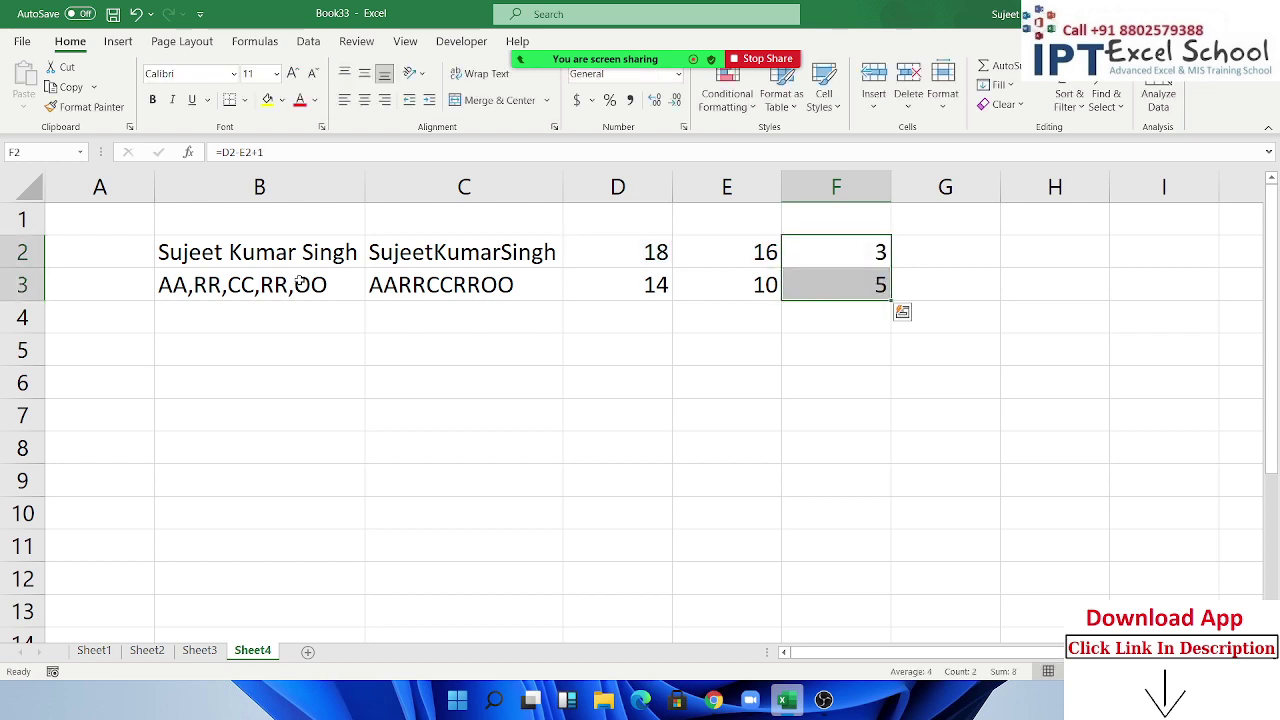
key(Up)
key(Down)
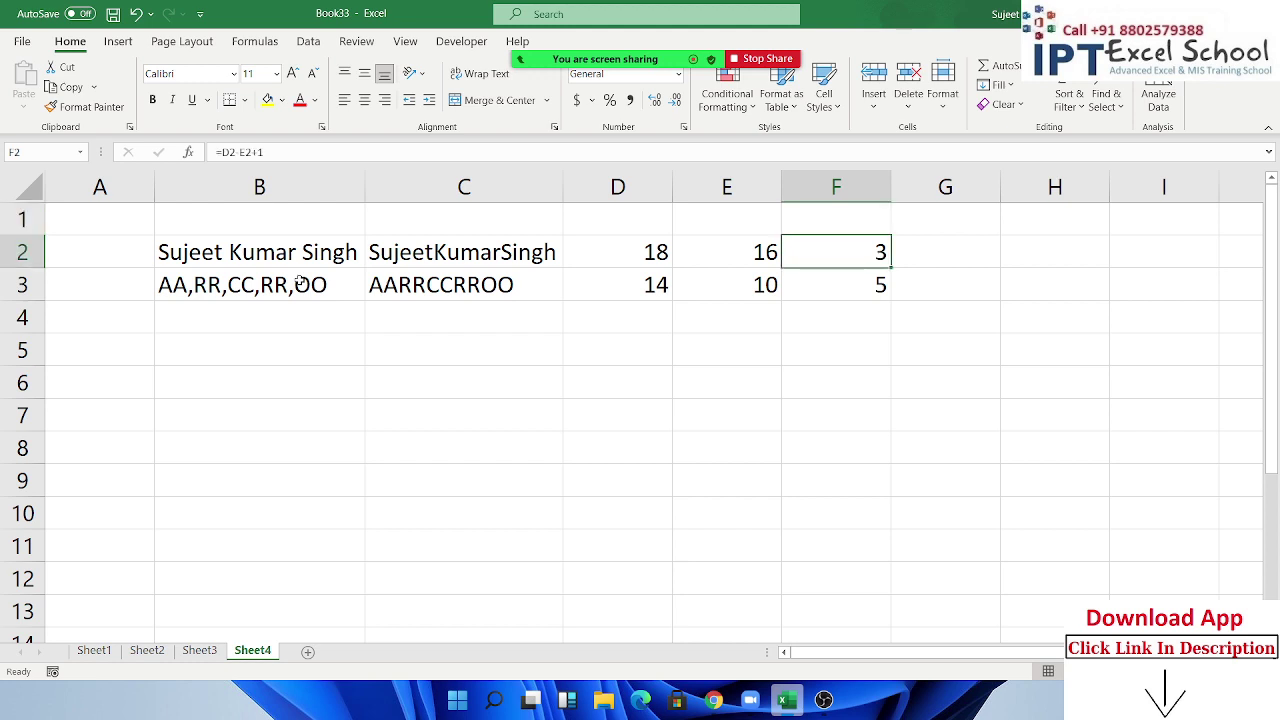
key(Left)
key(Left)
key(Left)
key(Left)
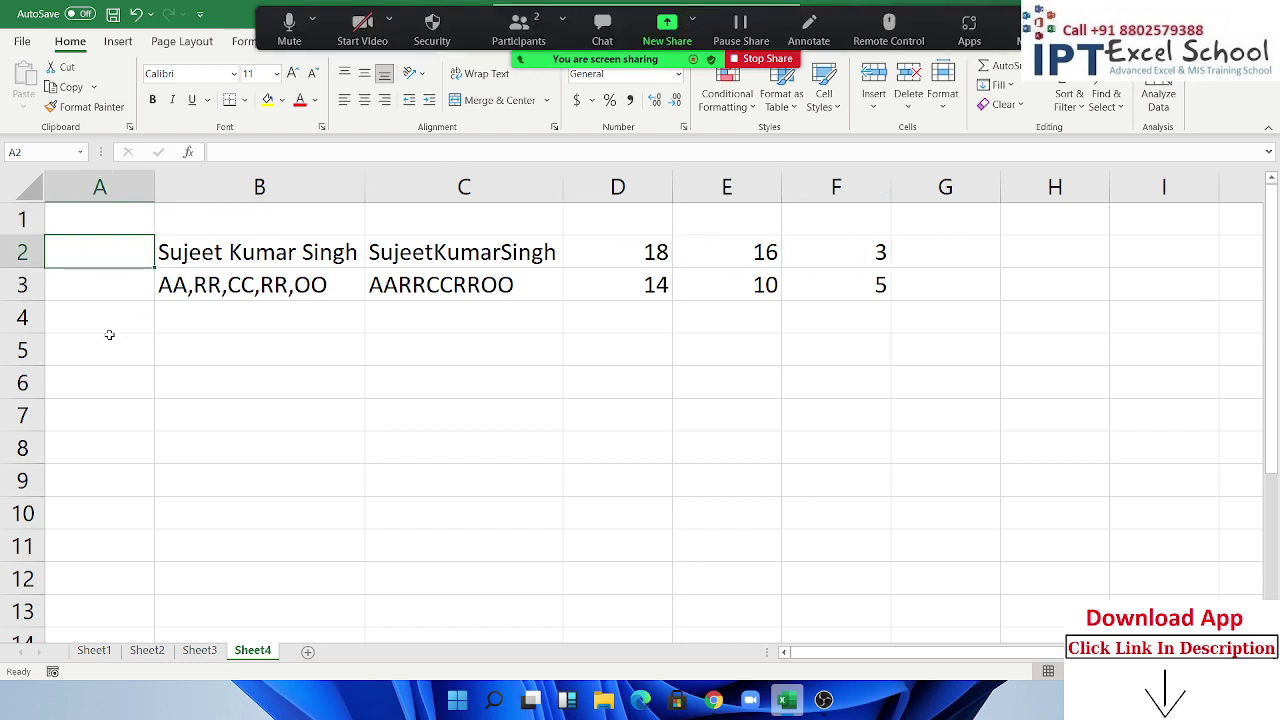
double_click(230, 252)
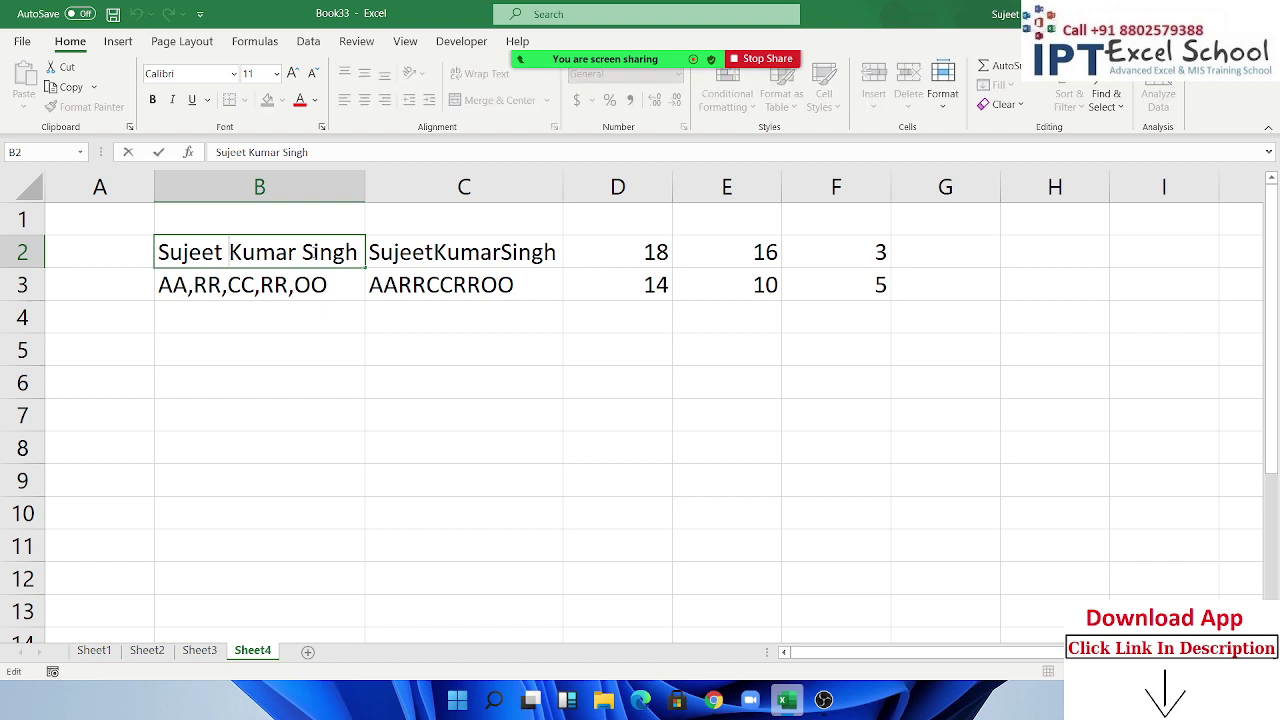
shift+click(300, 252)
click(300, 252)
double_click(303, 252)
click(303, 252)
drag(303, 252, 359, 252)
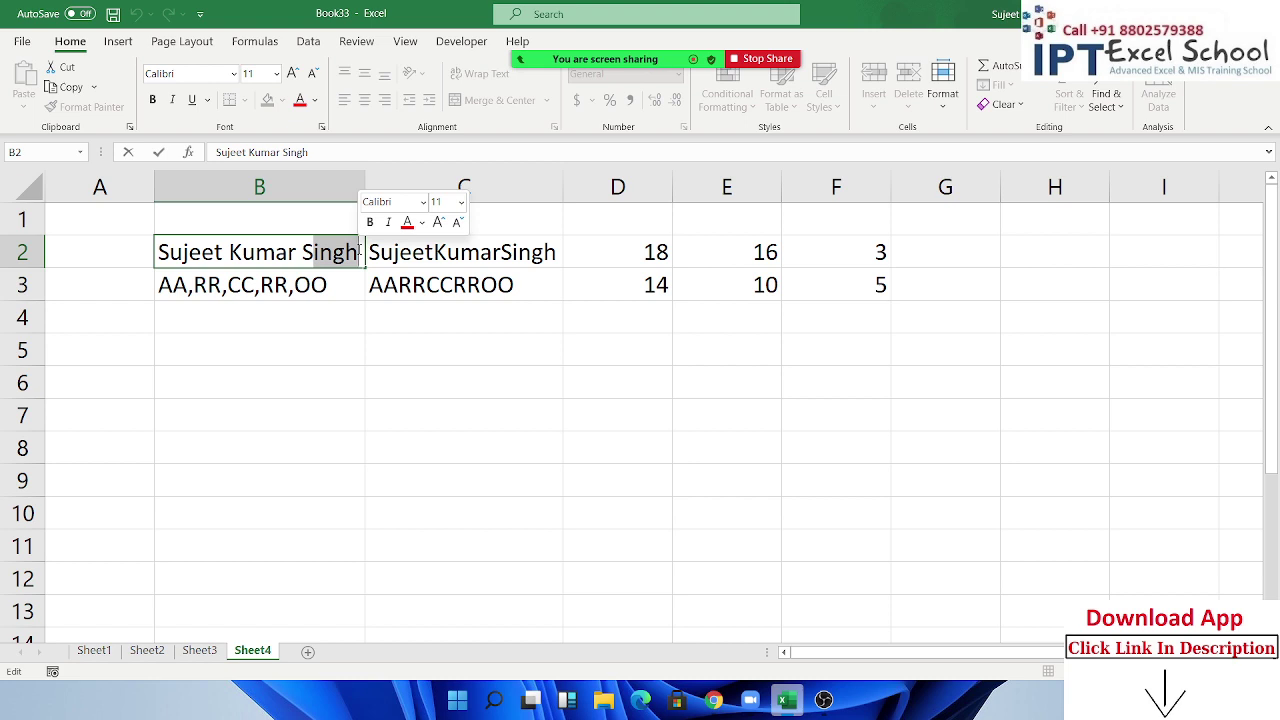
click(464, 187)
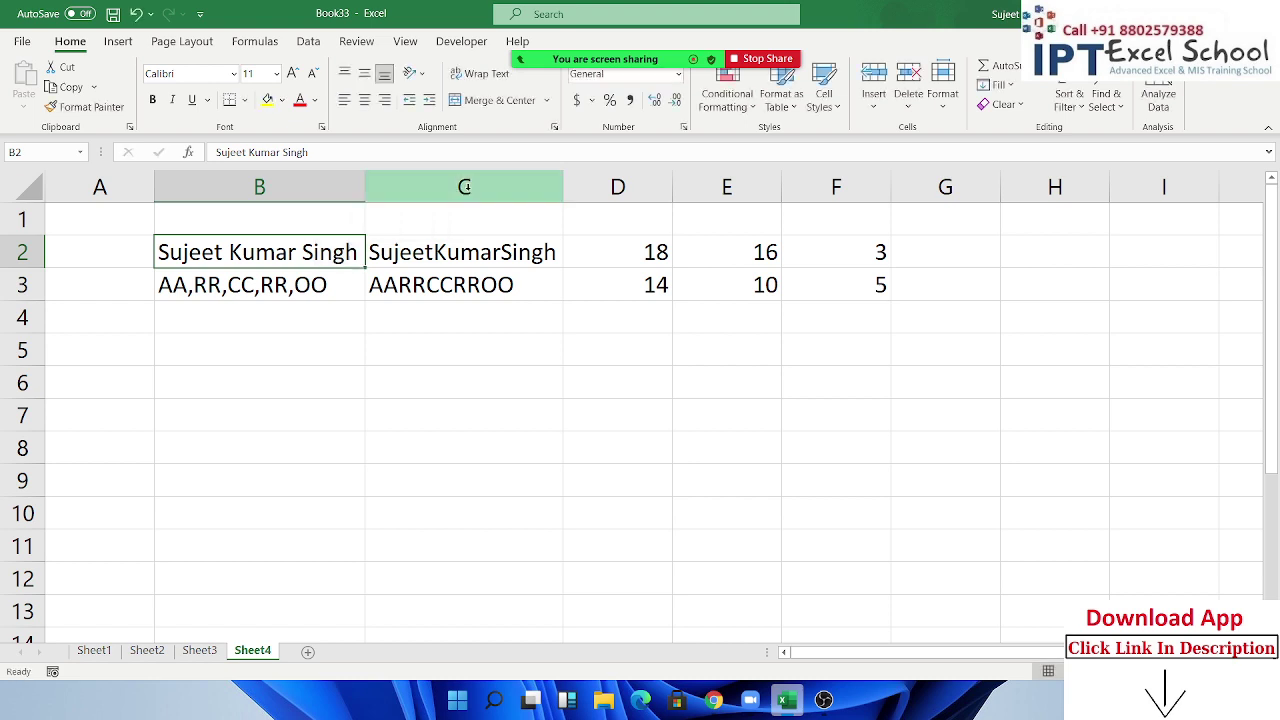
click(500, 300)
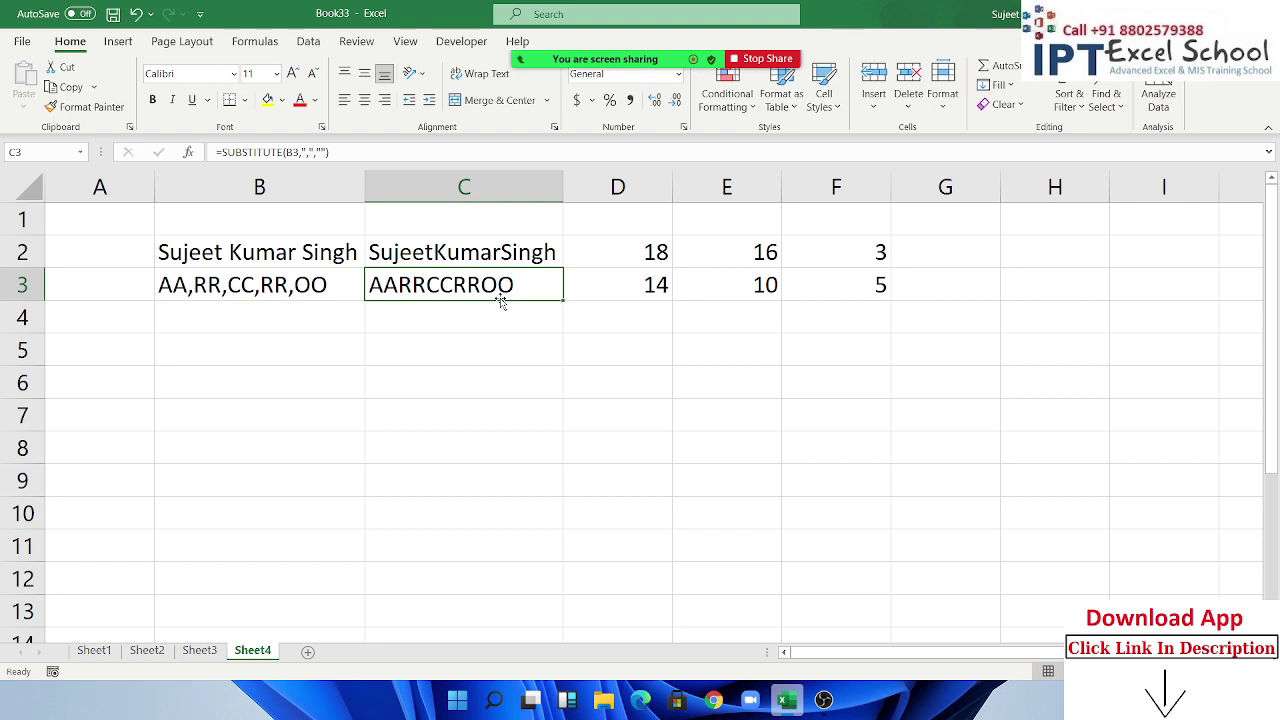
double_click(436, 288)
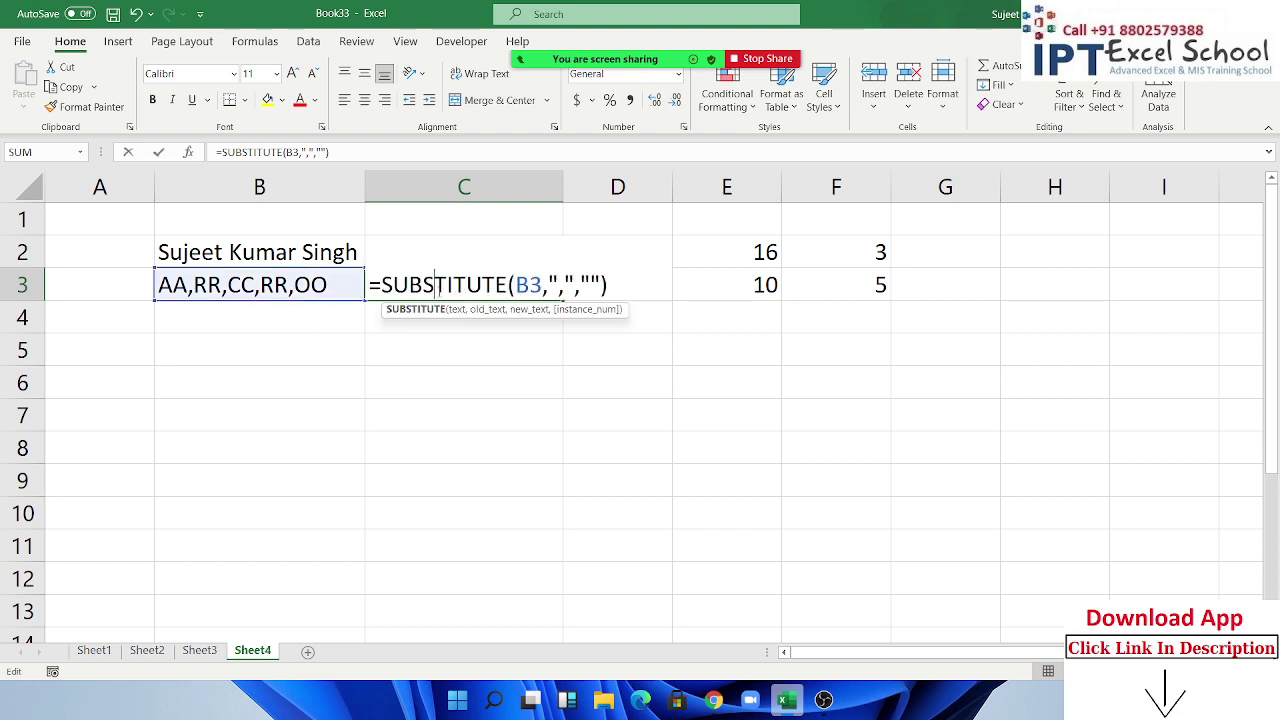
click(566, 288)
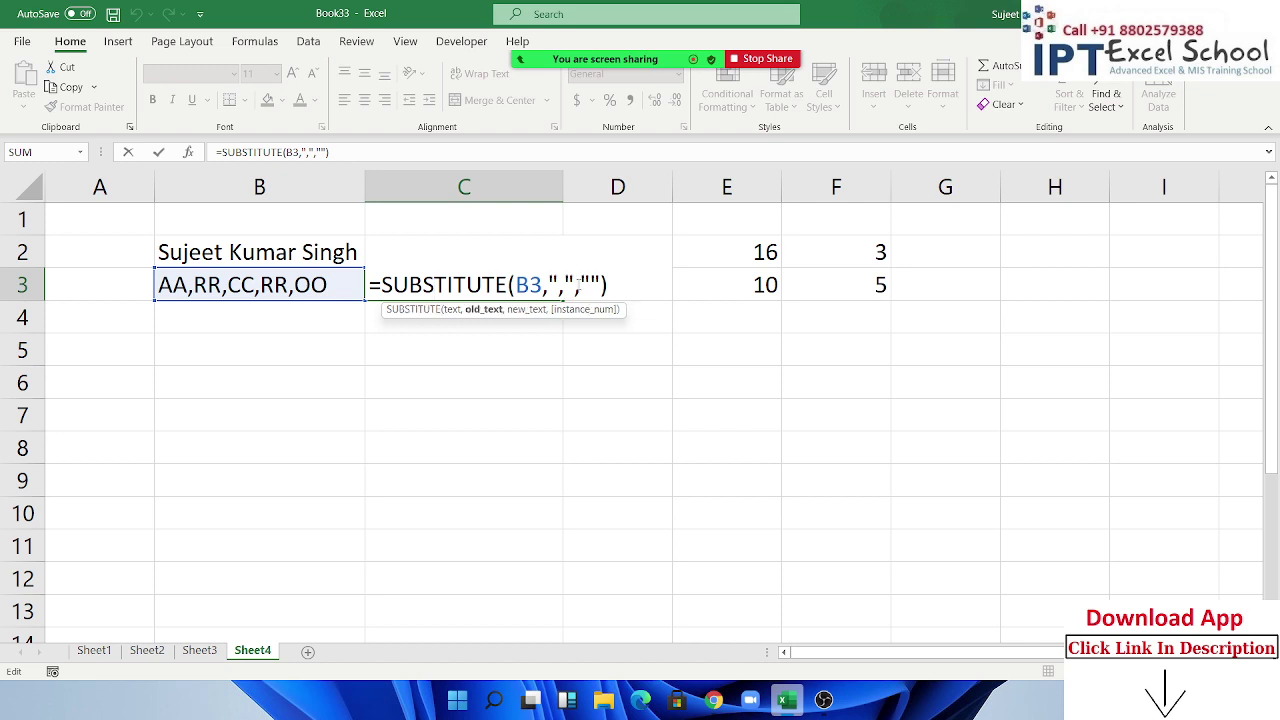
click(586, 285)
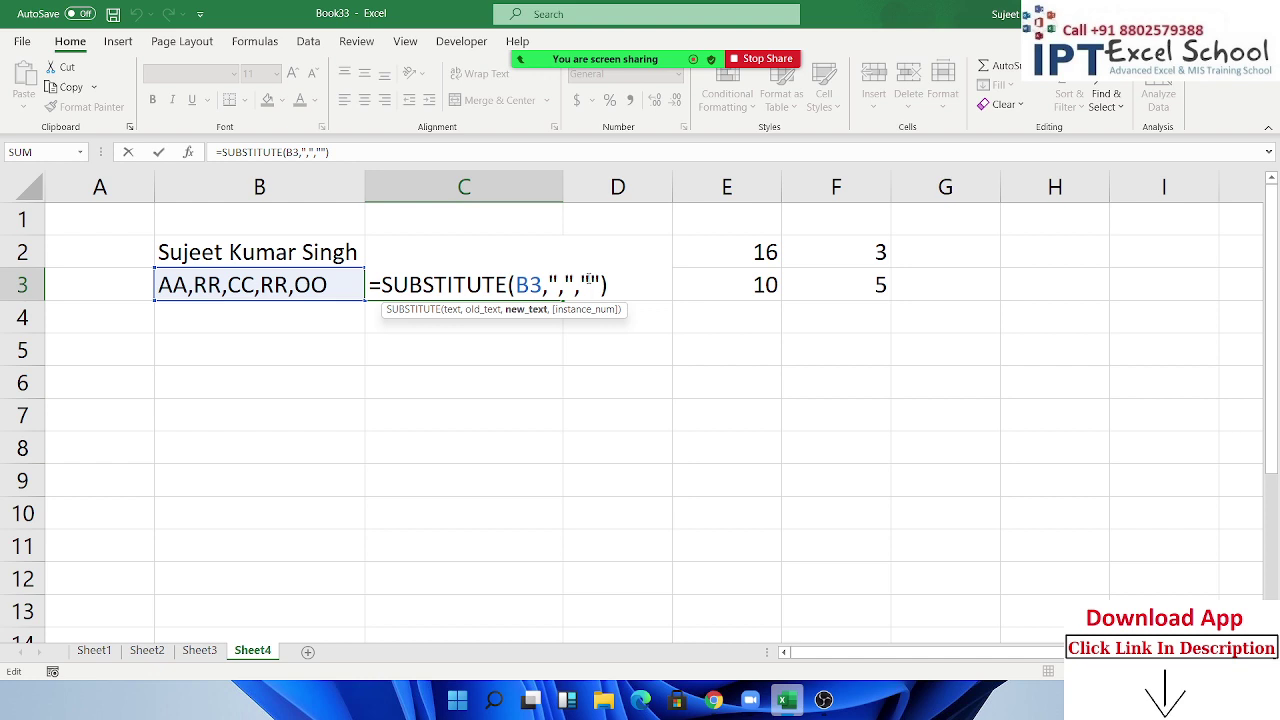
text(-)
key(BackSpace)
key(ctrl+Return)
Enter a sample e-mail address in B7 and widen column B to fit it.
click(311, 411)
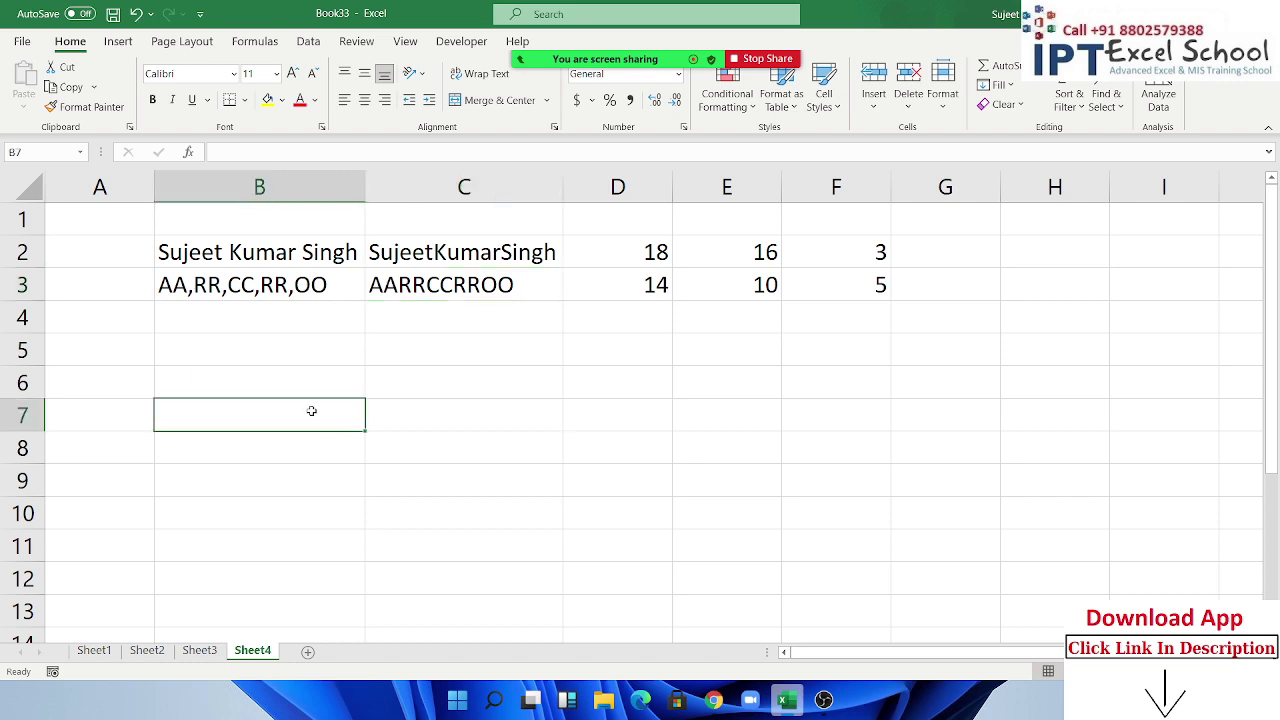
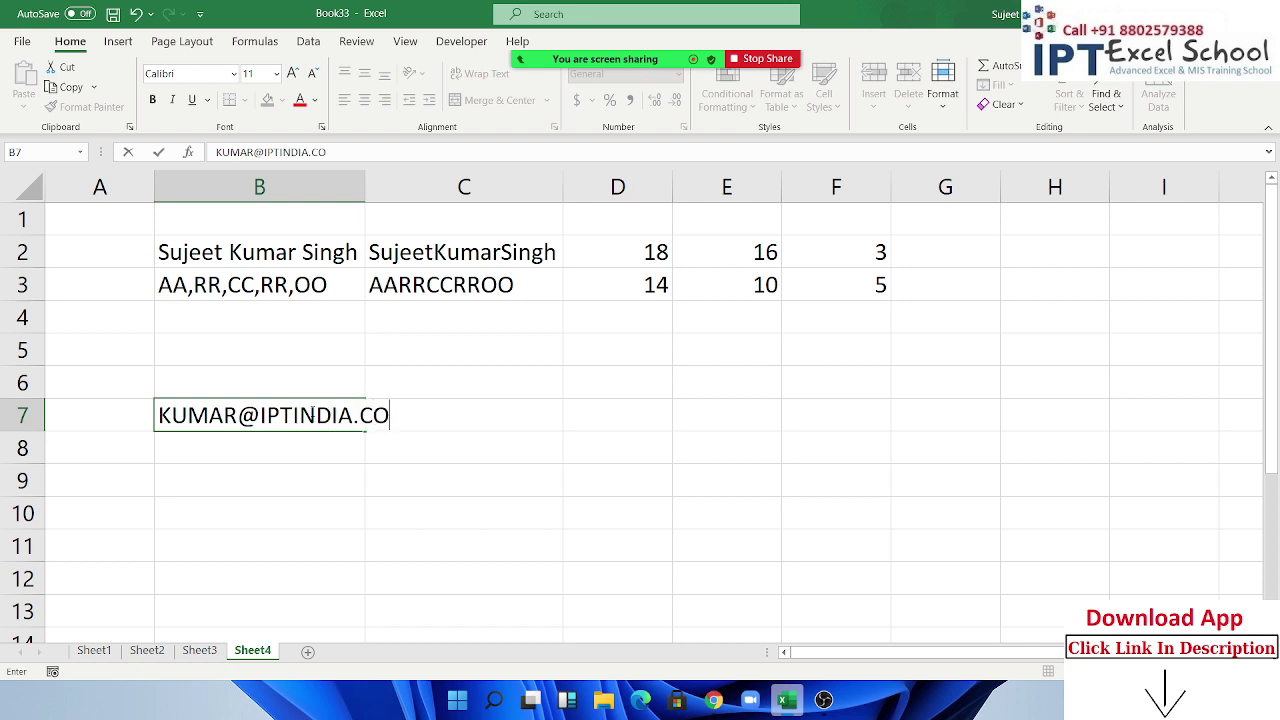
key(Tab)
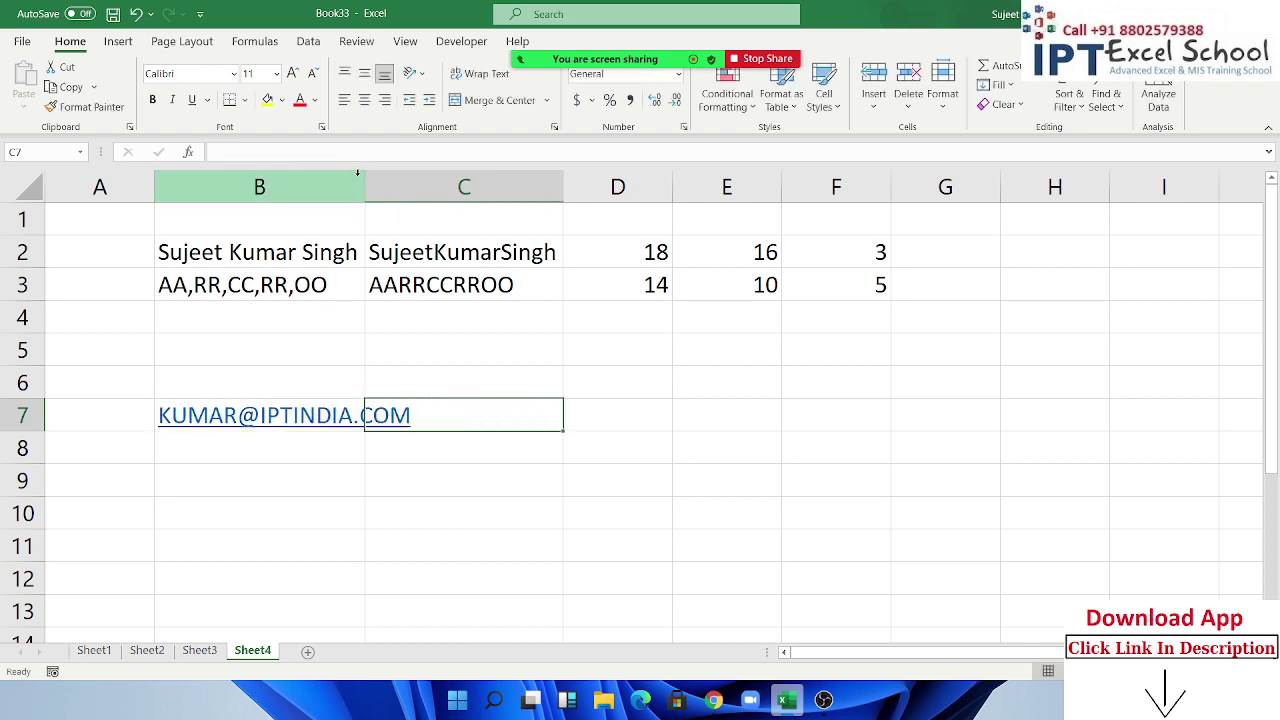
double_click(364, 187)
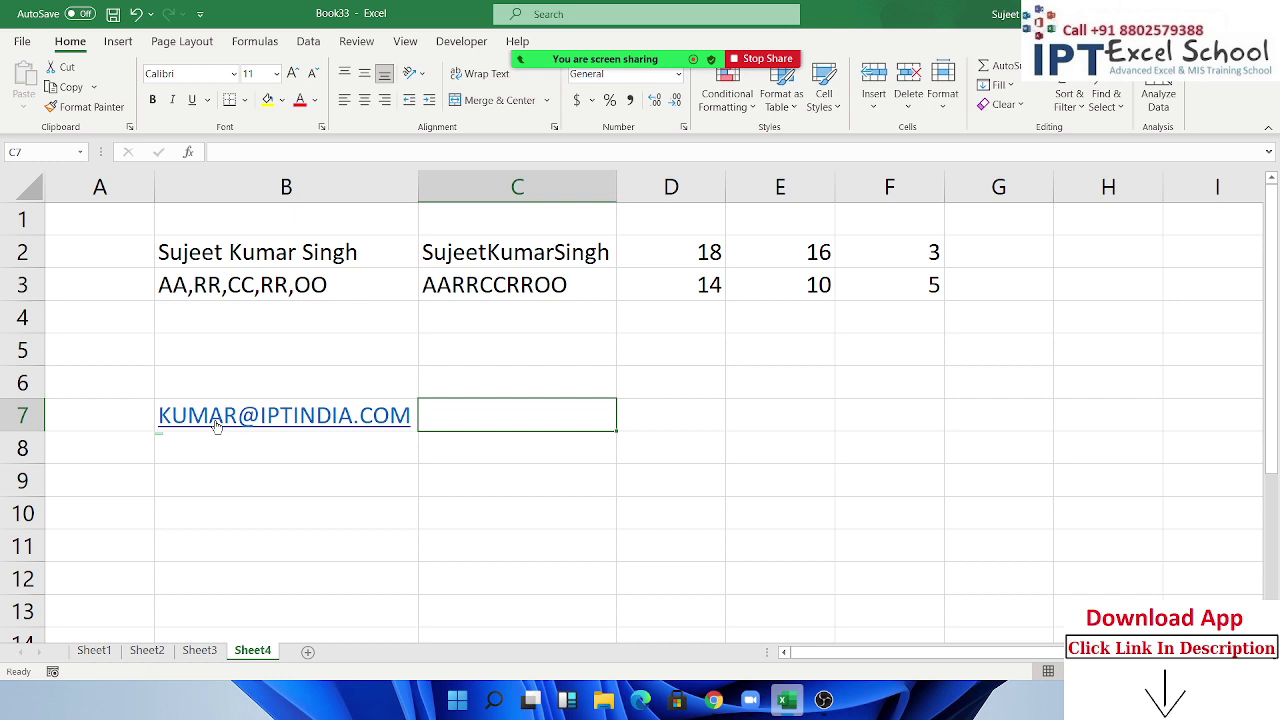
Enter =FIND("@",B7,1) in C8, returning 6 as the @ position.
click(433, 456)
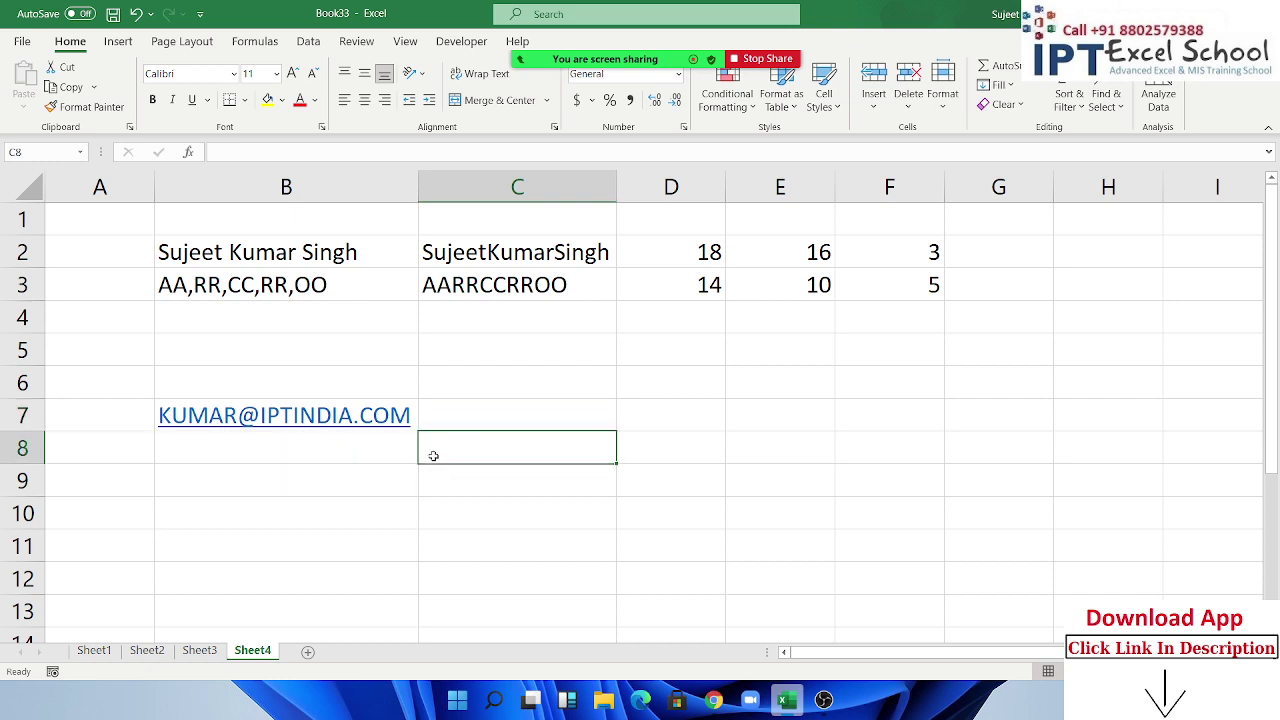
text(=FIND)
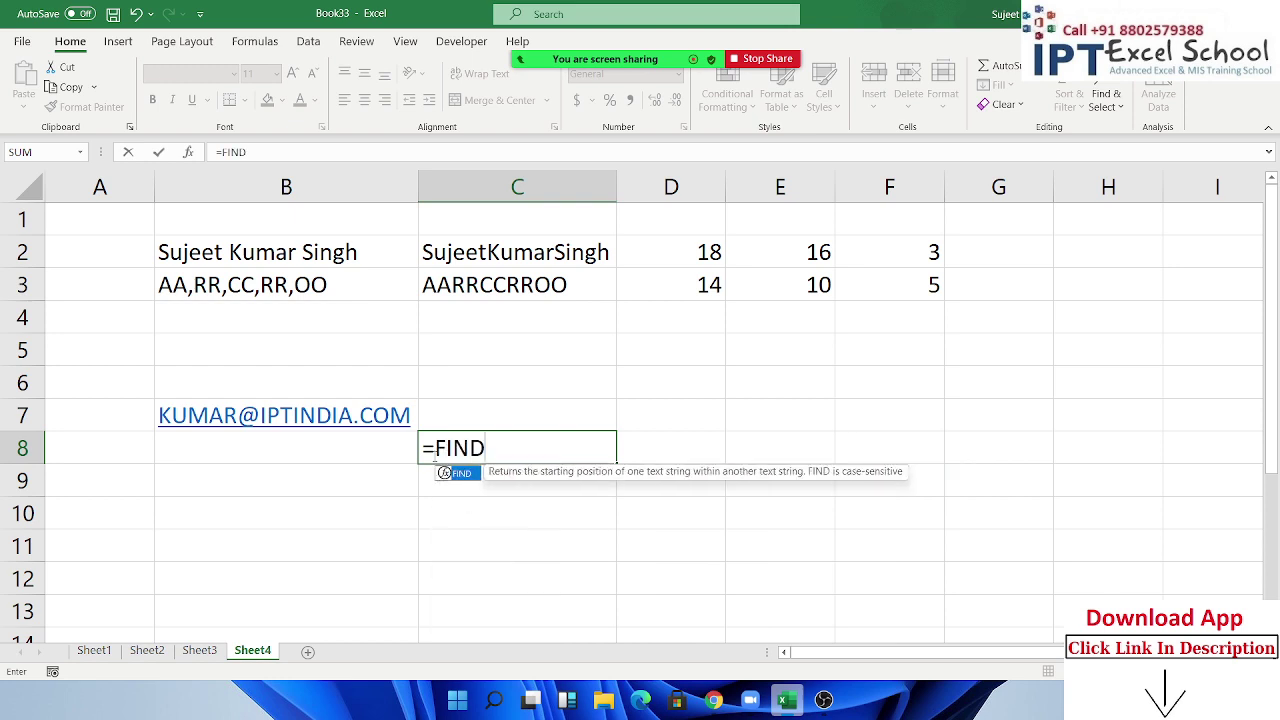
text((")
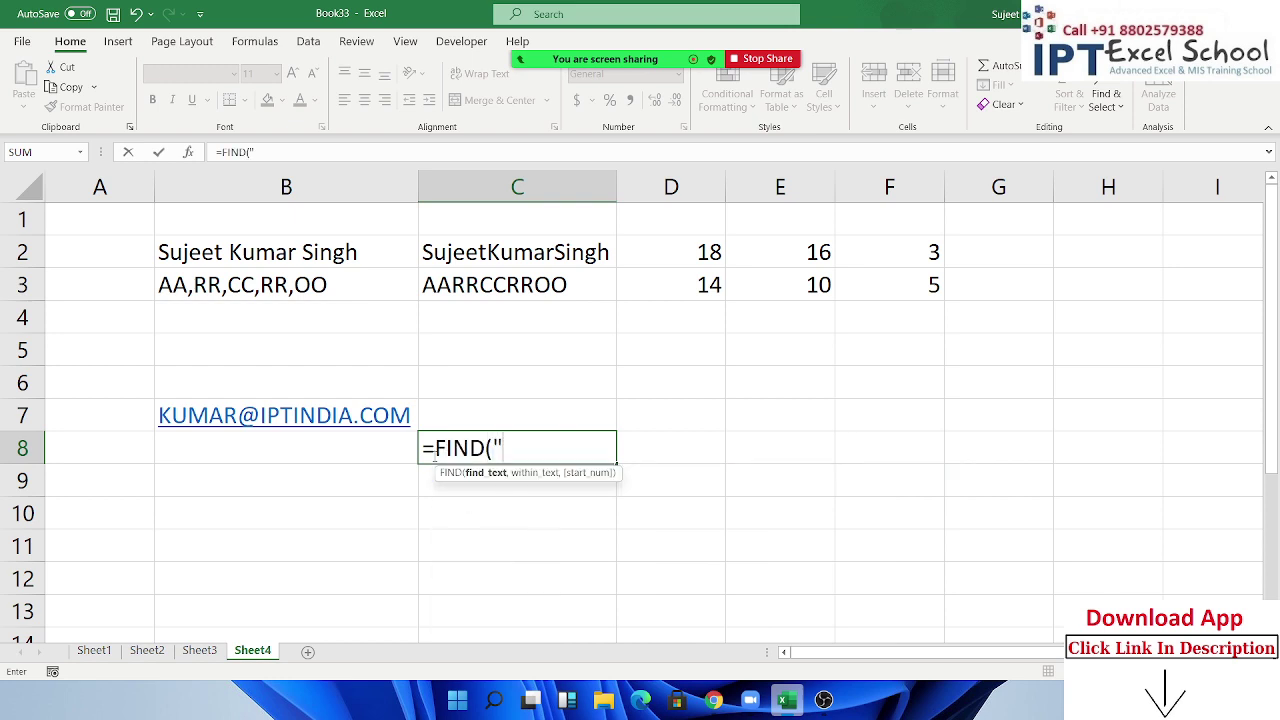
text(@",)
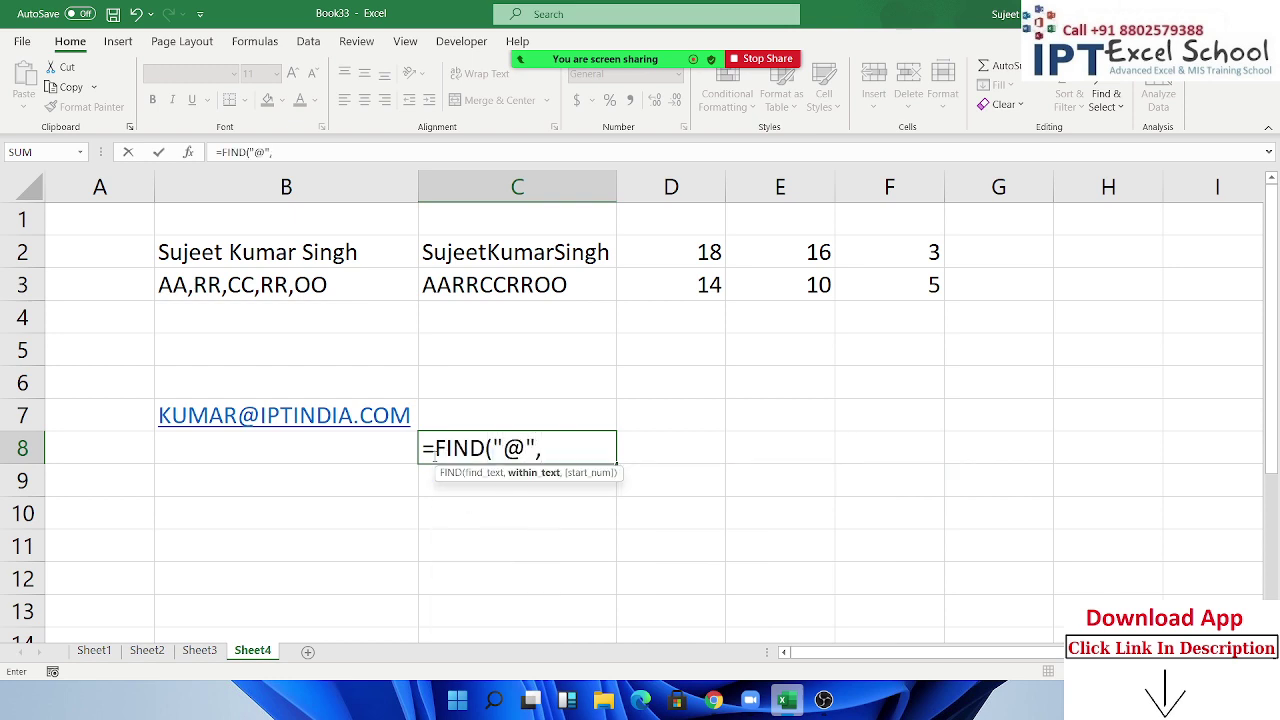
click(188, 404)
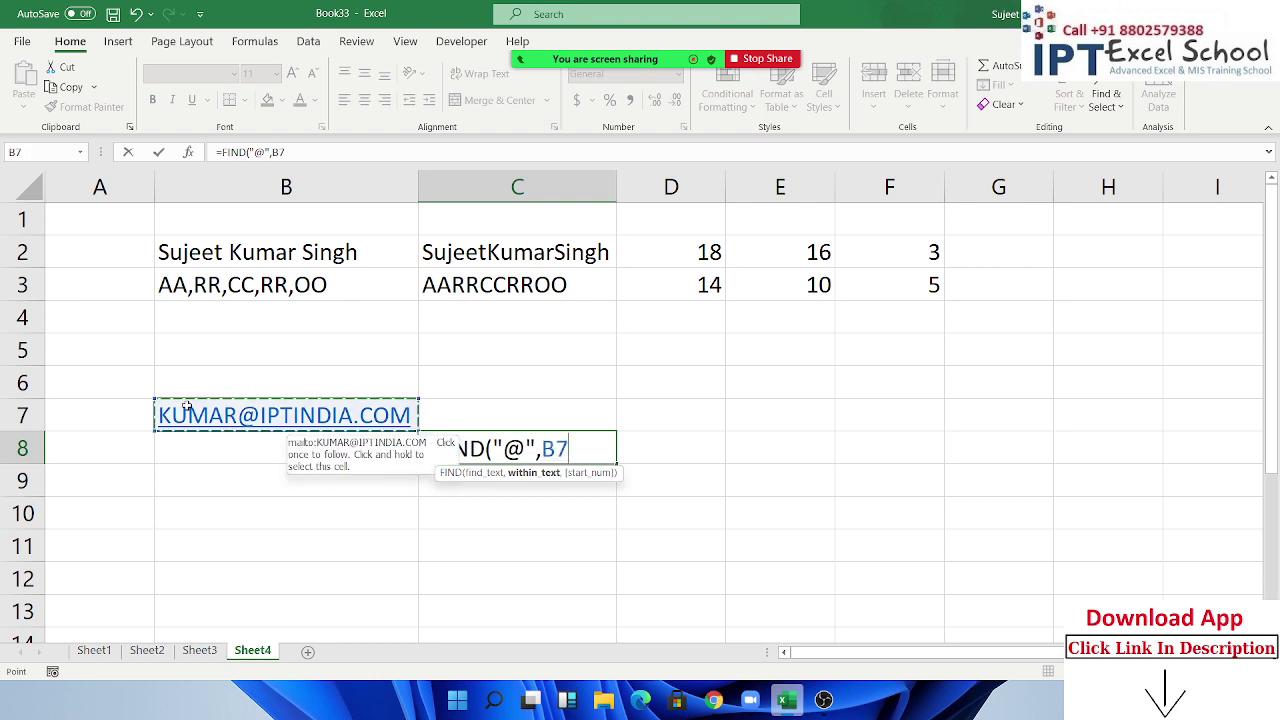
text(,1)
key(Return)
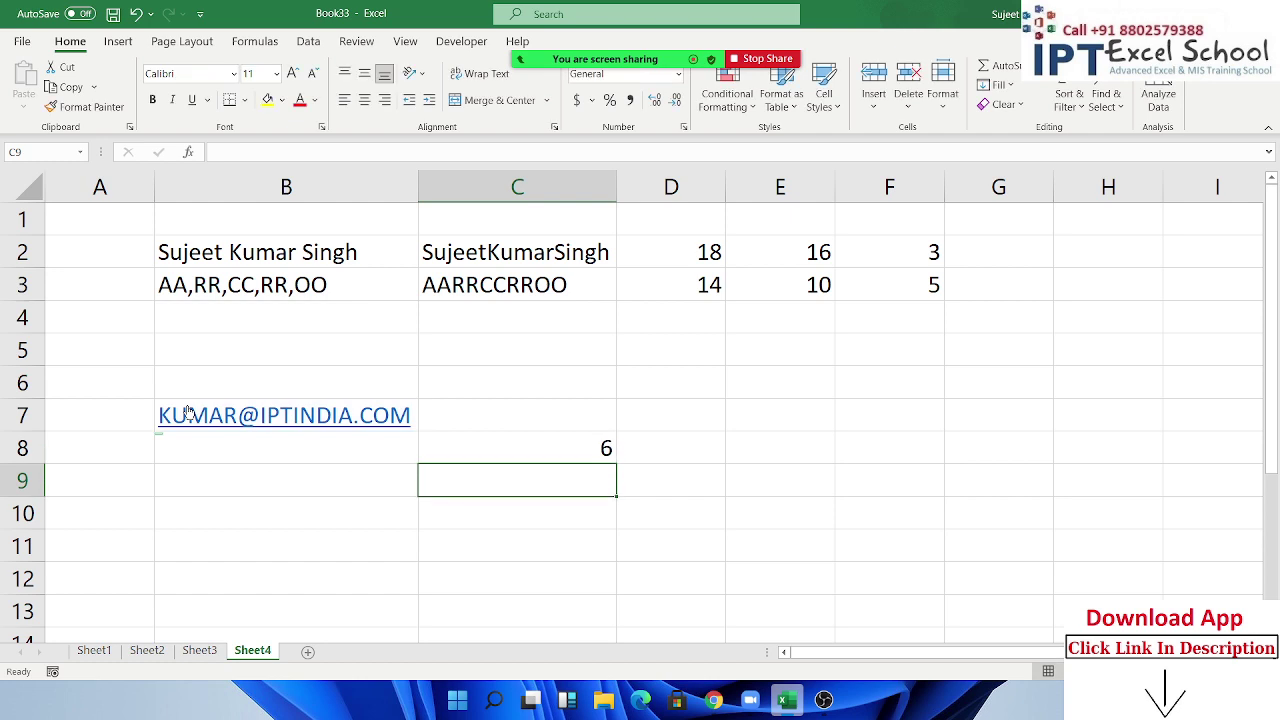
key(Up)
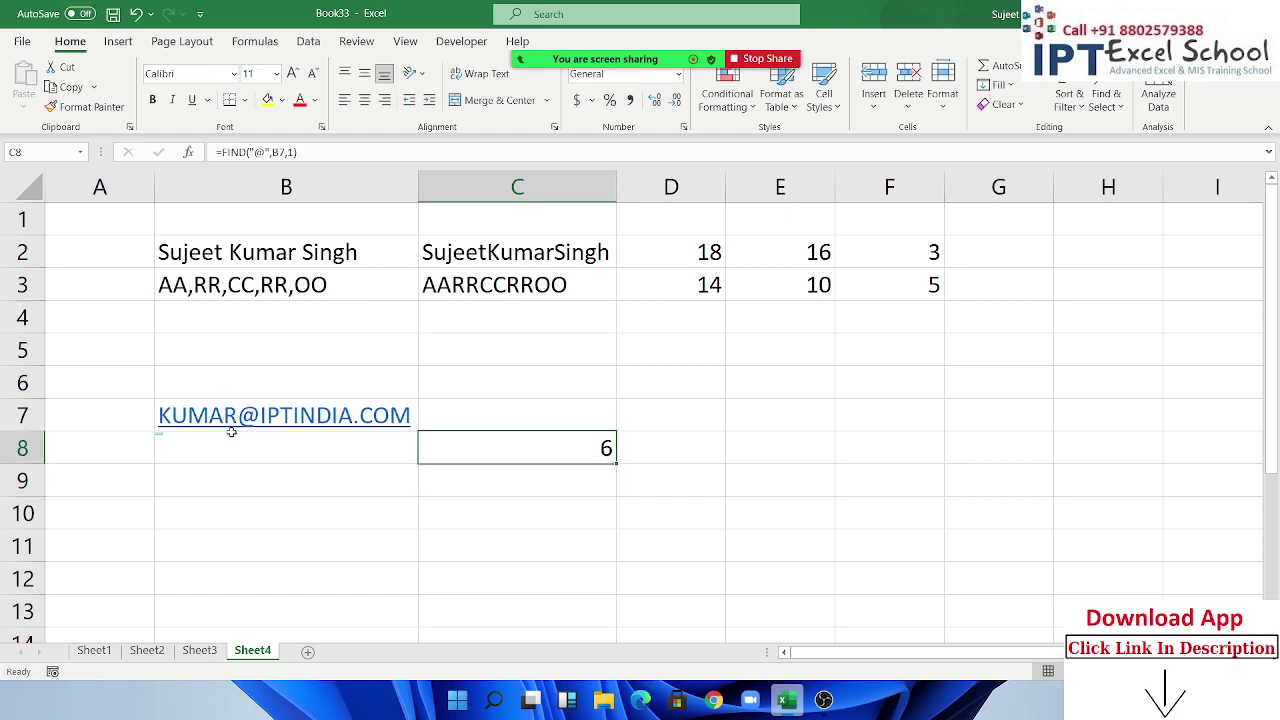
click(492, 412)
Enter =LEFT(B7,C8-1) in C7 to extract the name before the @.
text(=L)
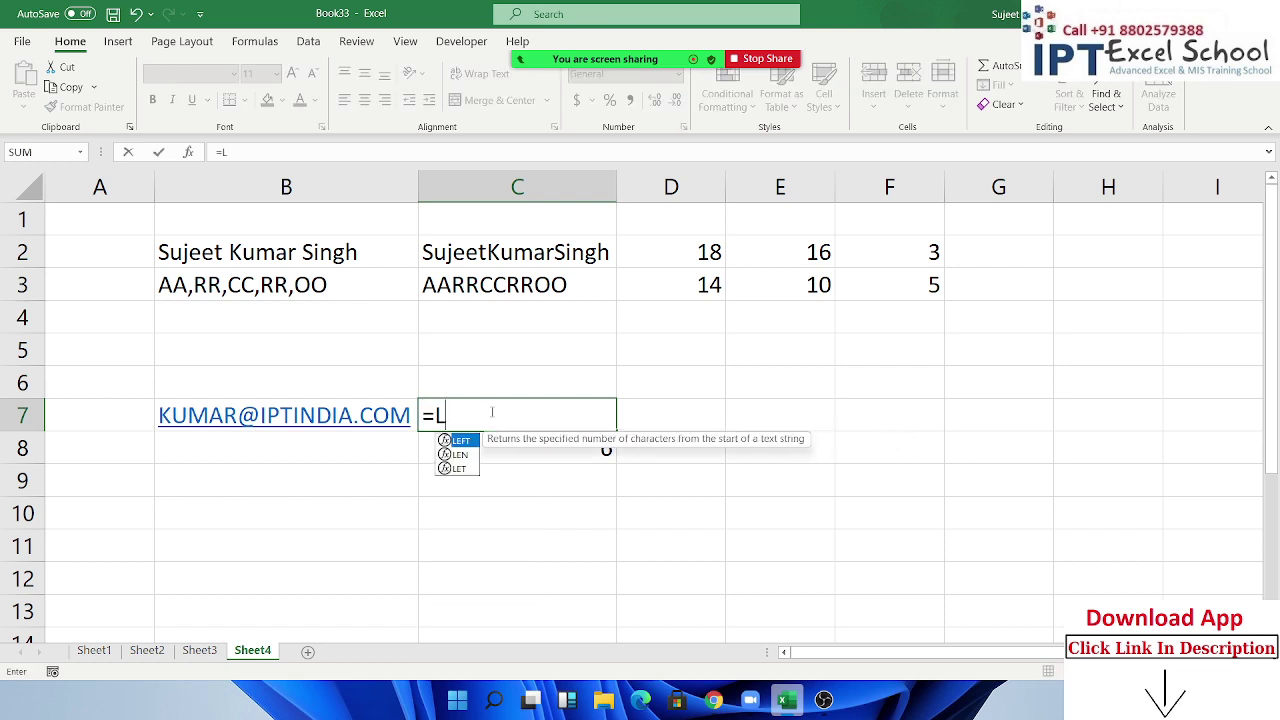
text(EFT()
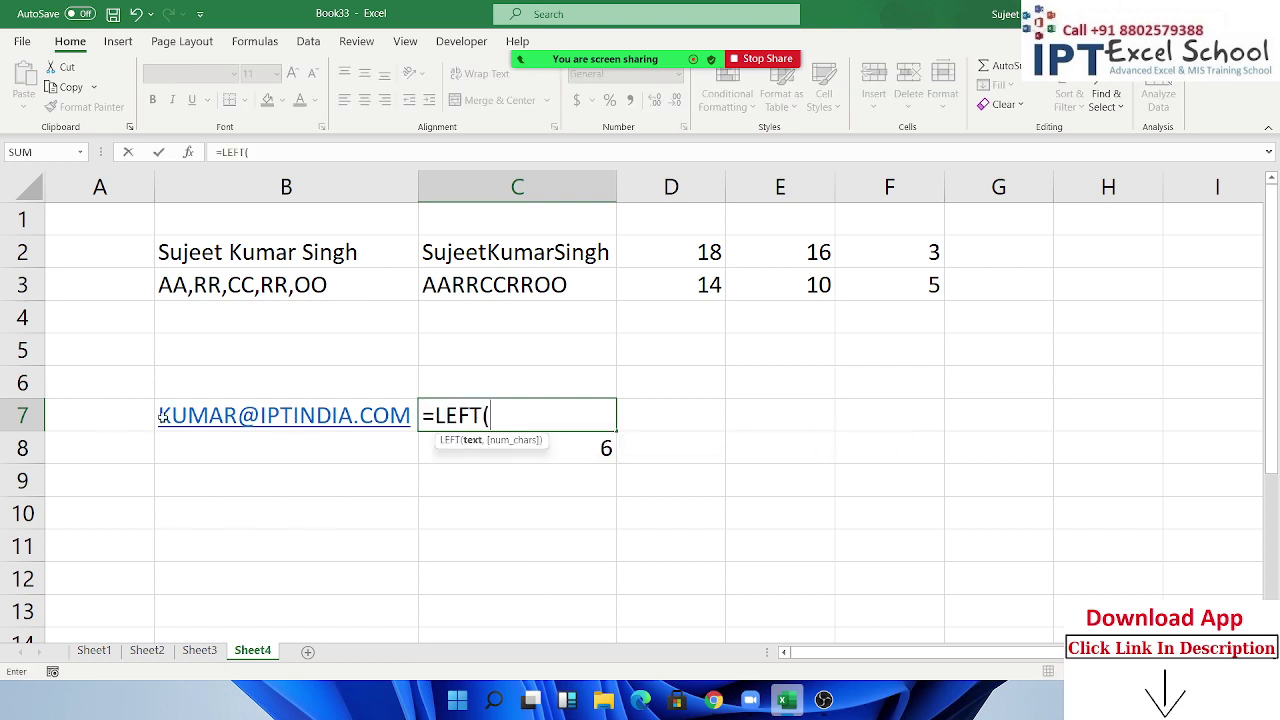
click(163, 418)
text(,)
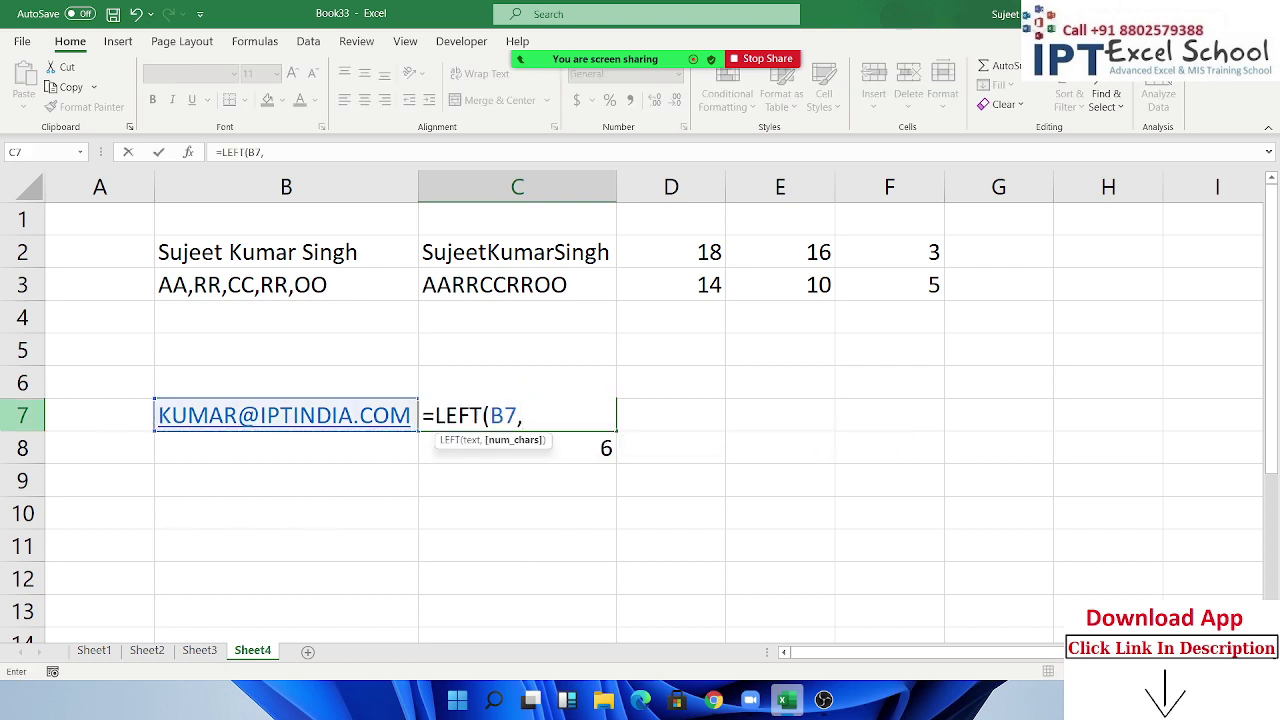
click(517, 448)
text(-1)
key(Return)
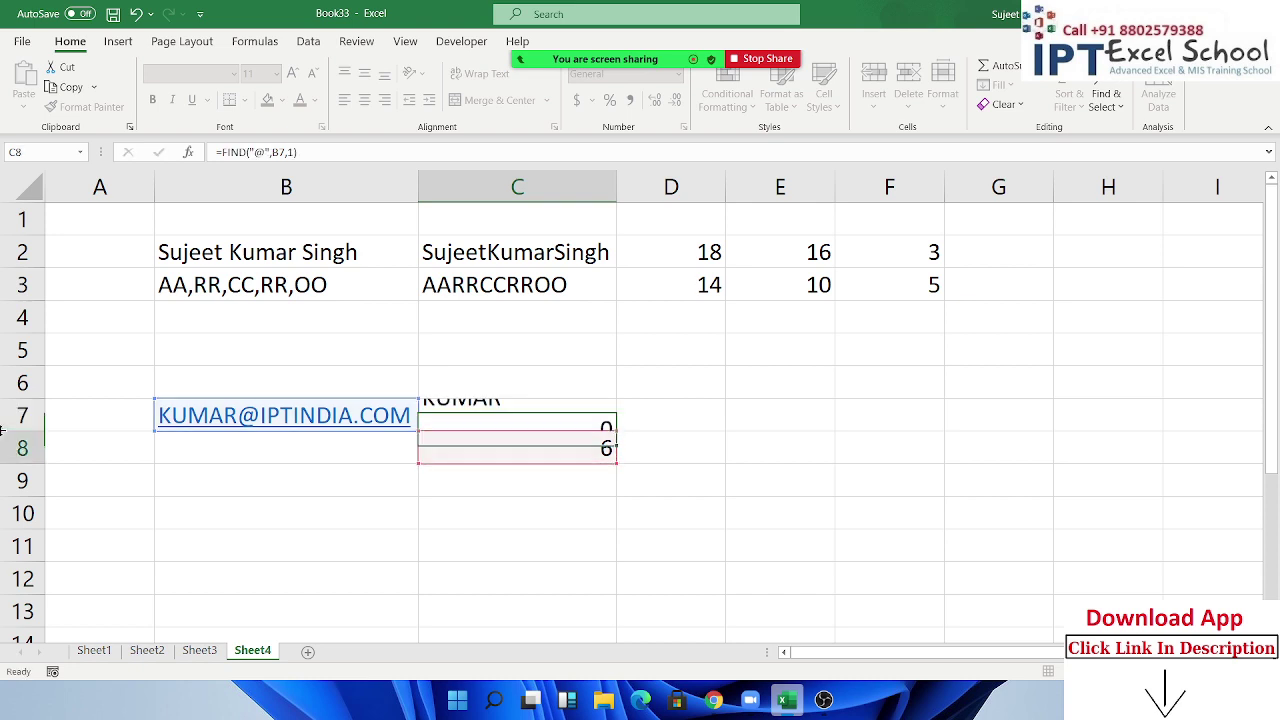
Review C7's LEFT formula, leaving it unchanged, and discard a stray entry in D7.
key(Up)
key(Right)
text(=)
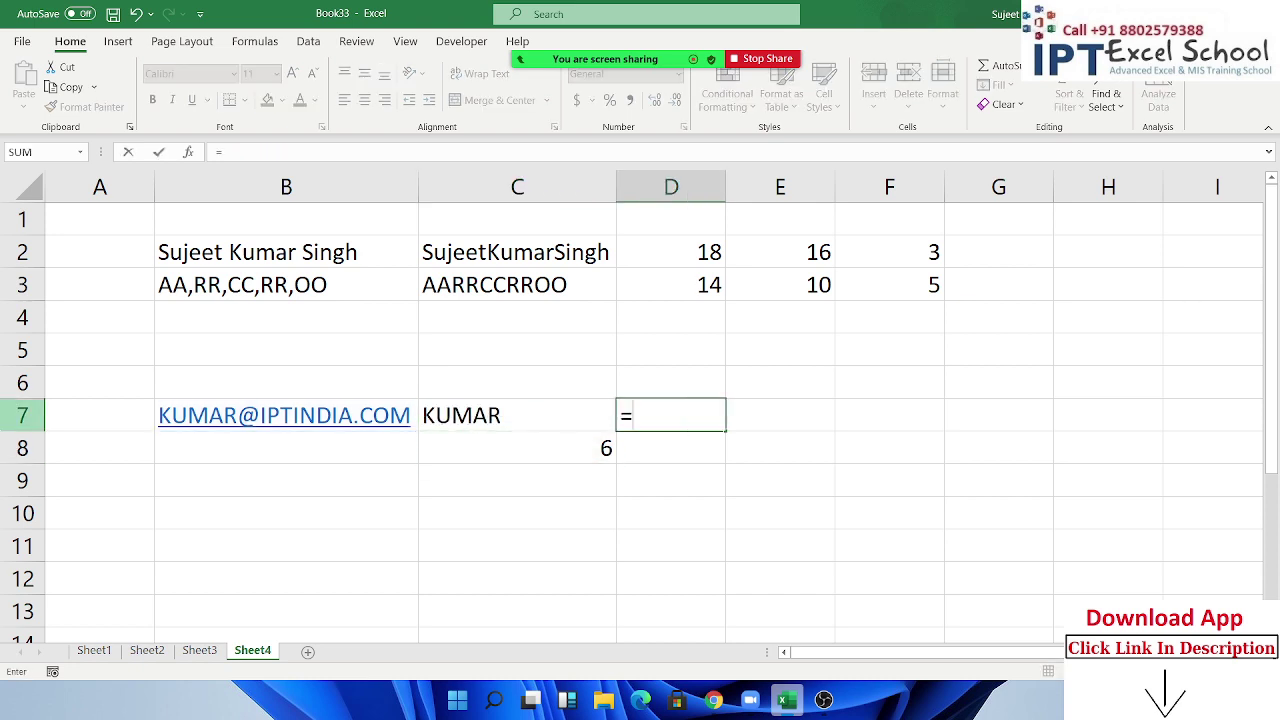
key(Escape)
key(Left)
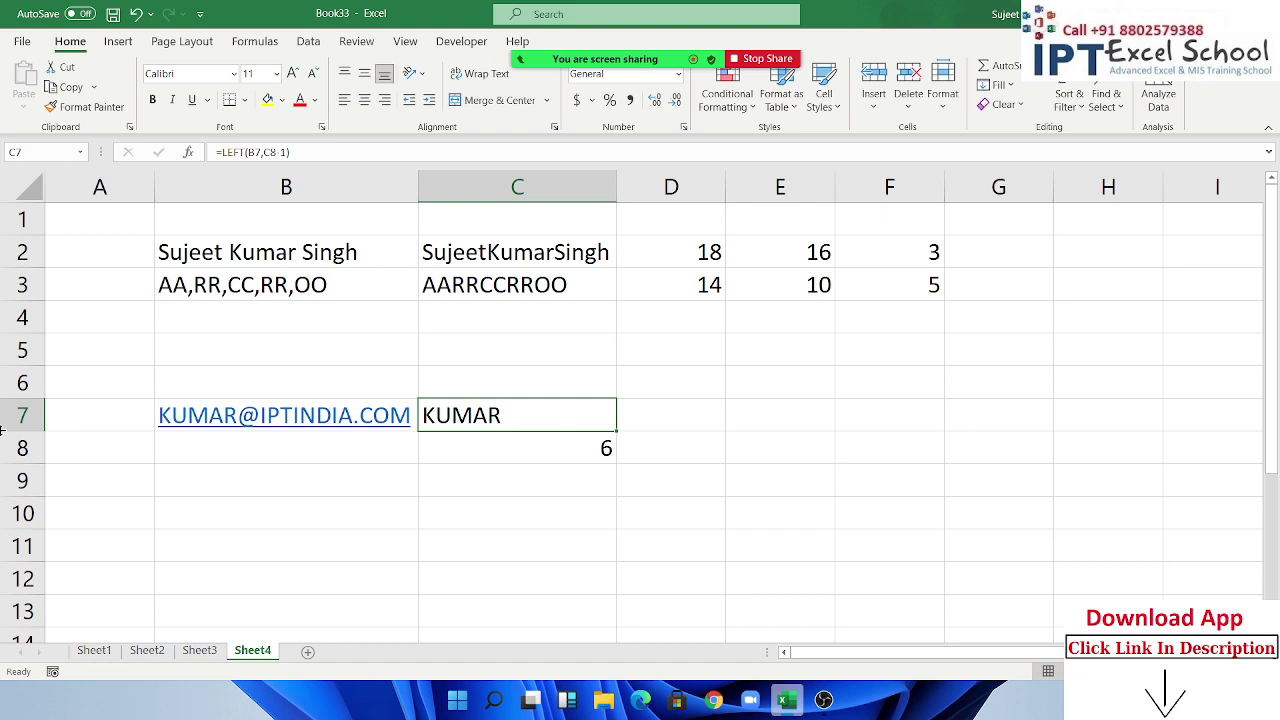
key(F2)
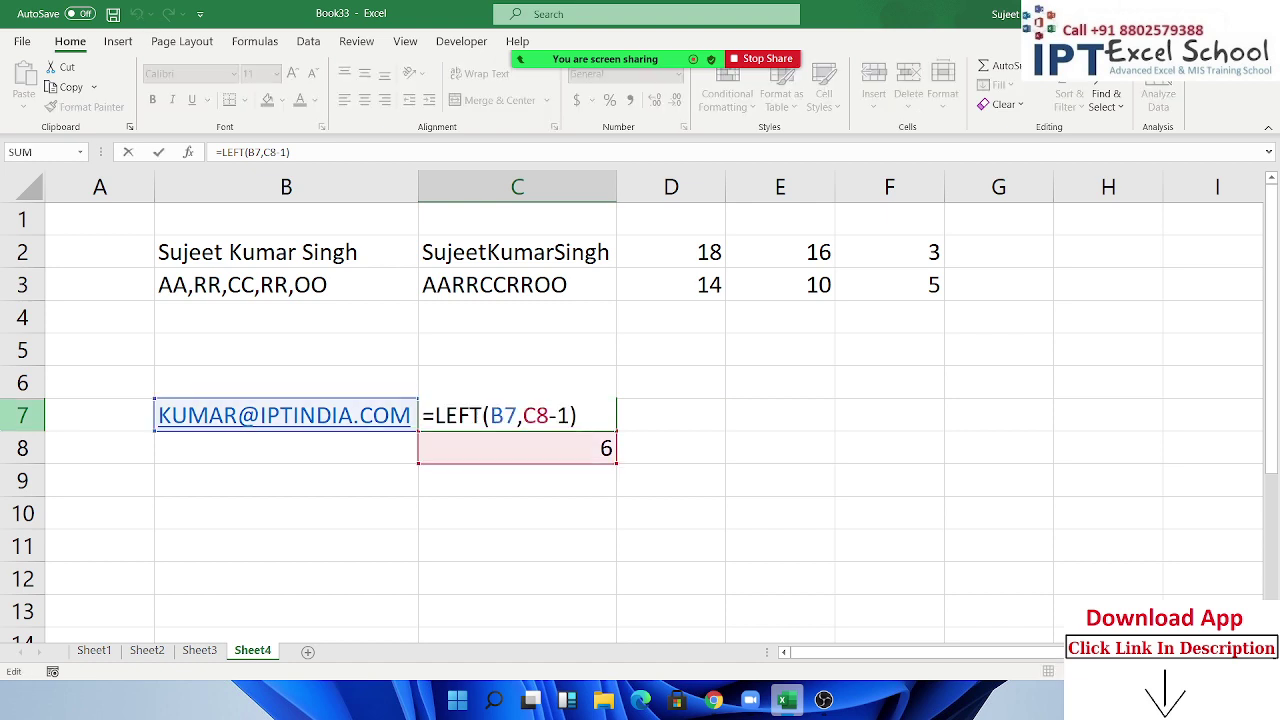
key(Return)
key(Up)
key(Right)
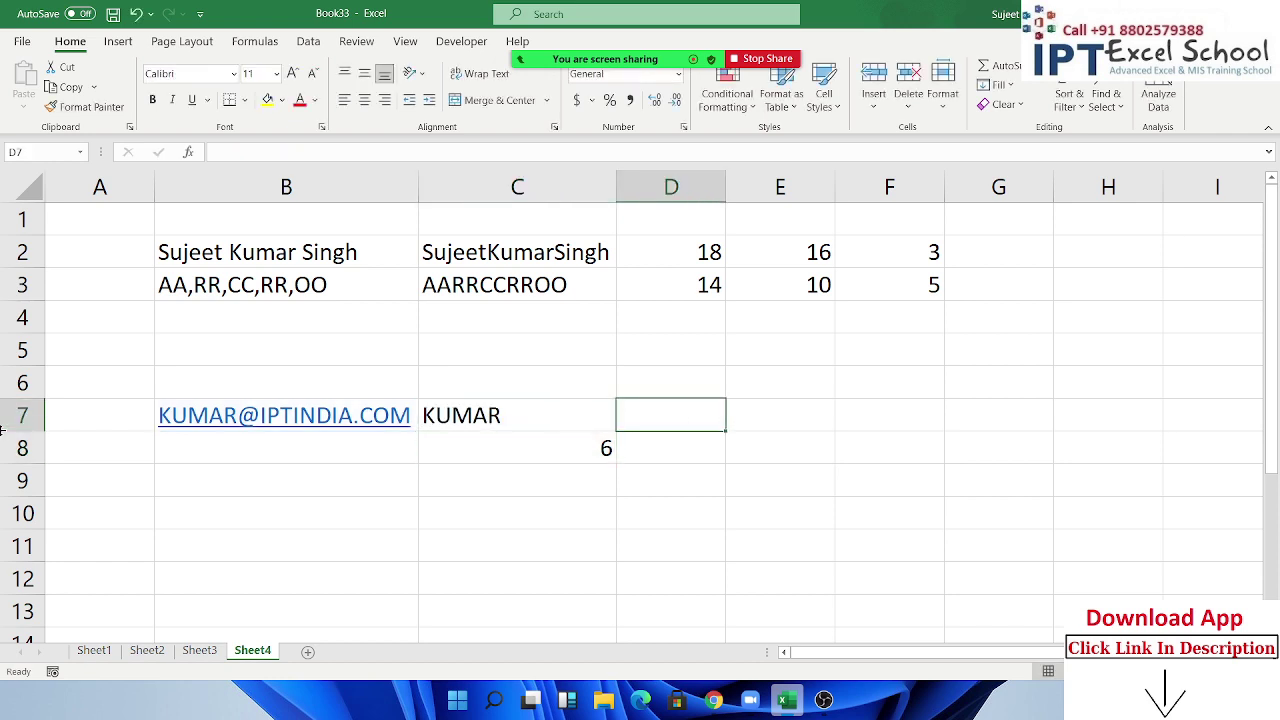
Enter =RIGHT(B7,LEN(B7)-C8) in D7 to return the domain after the @.
text(=)
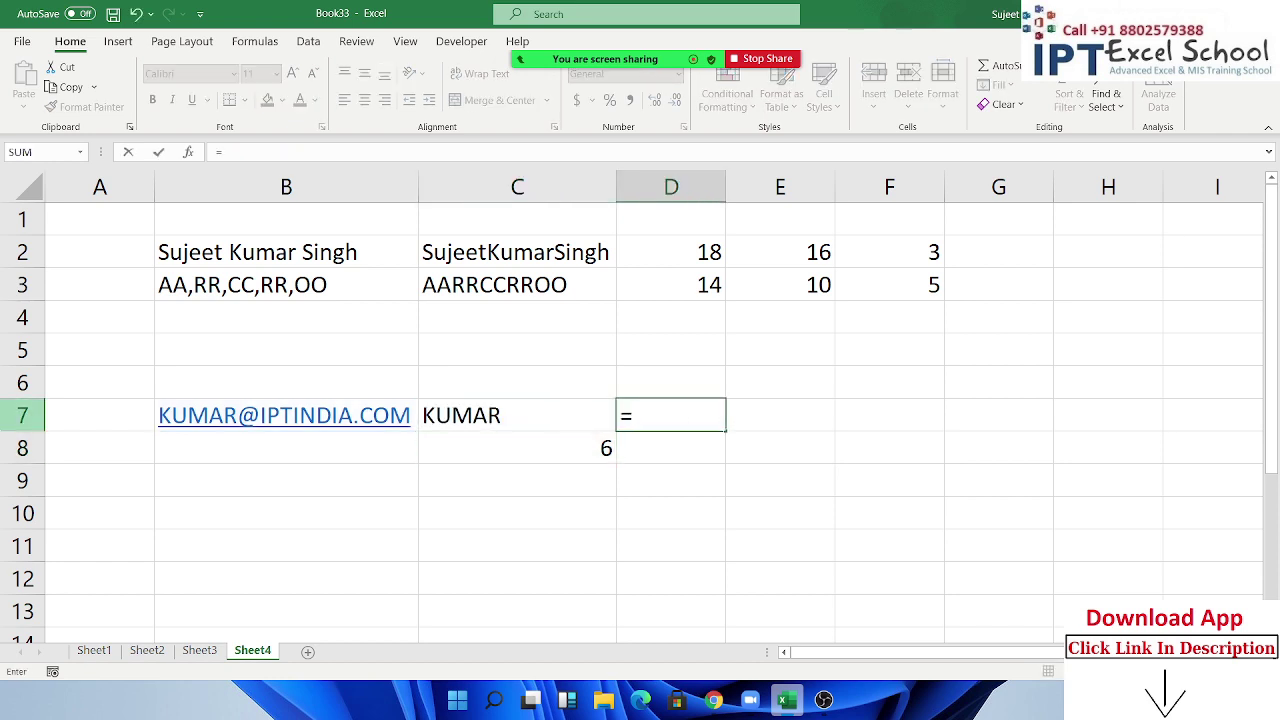
text(RI)
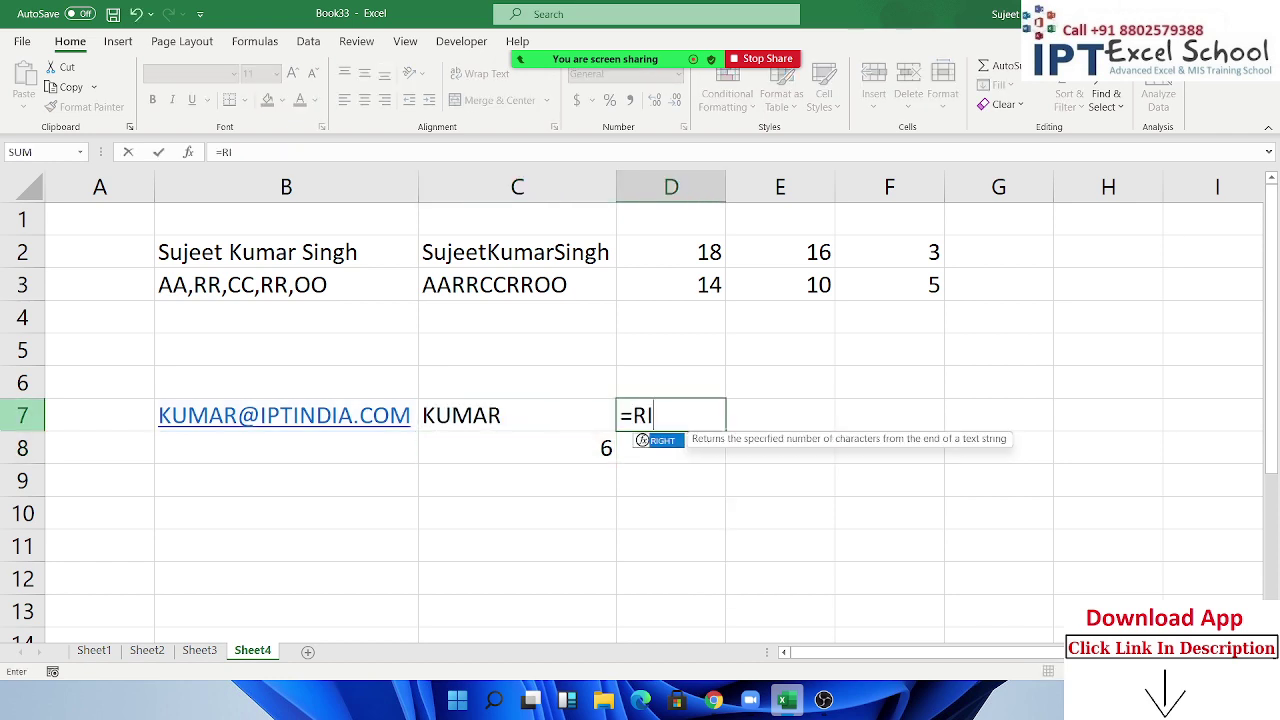
key(Tab)
key(Left)
key(Left)
key(Left)
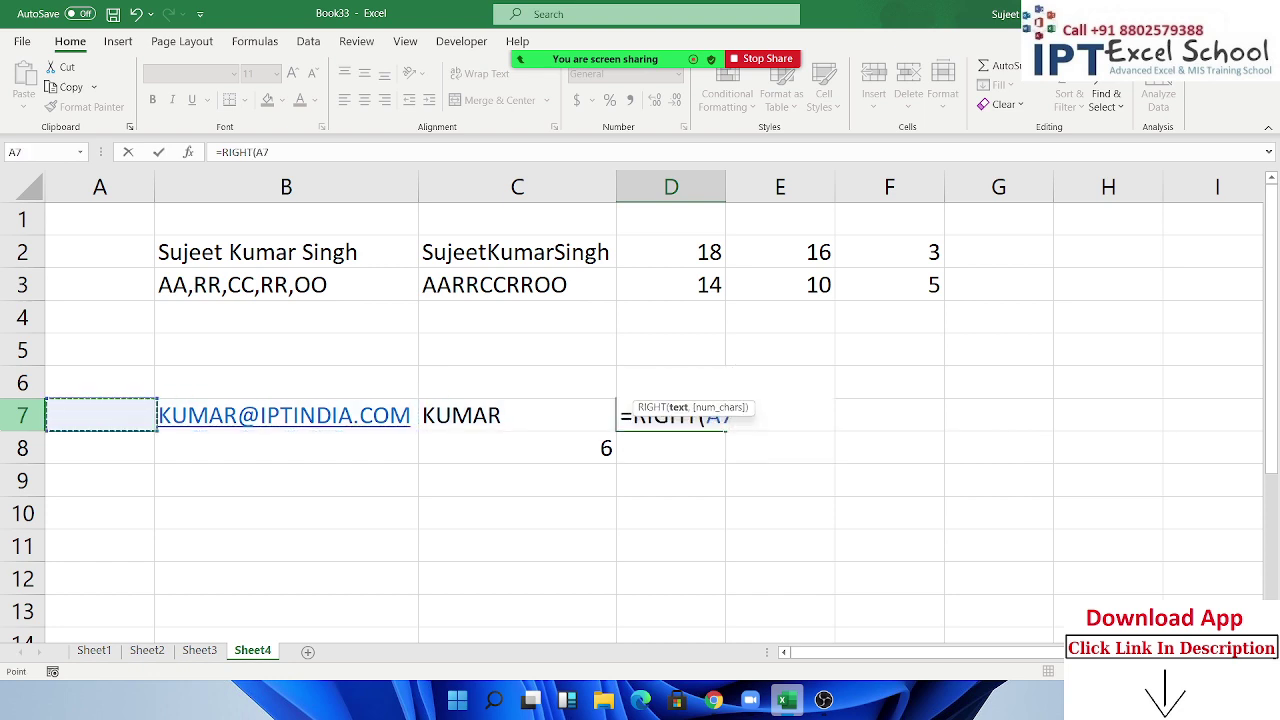
key(Right)
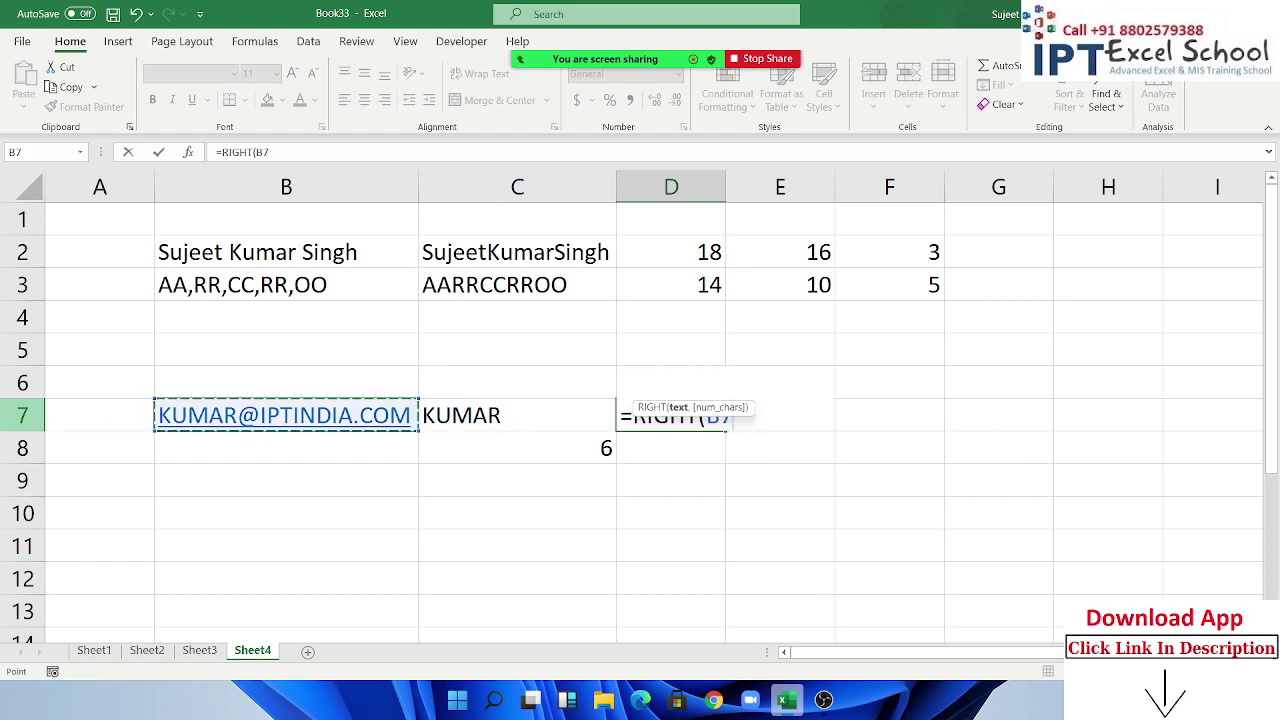
text(,)
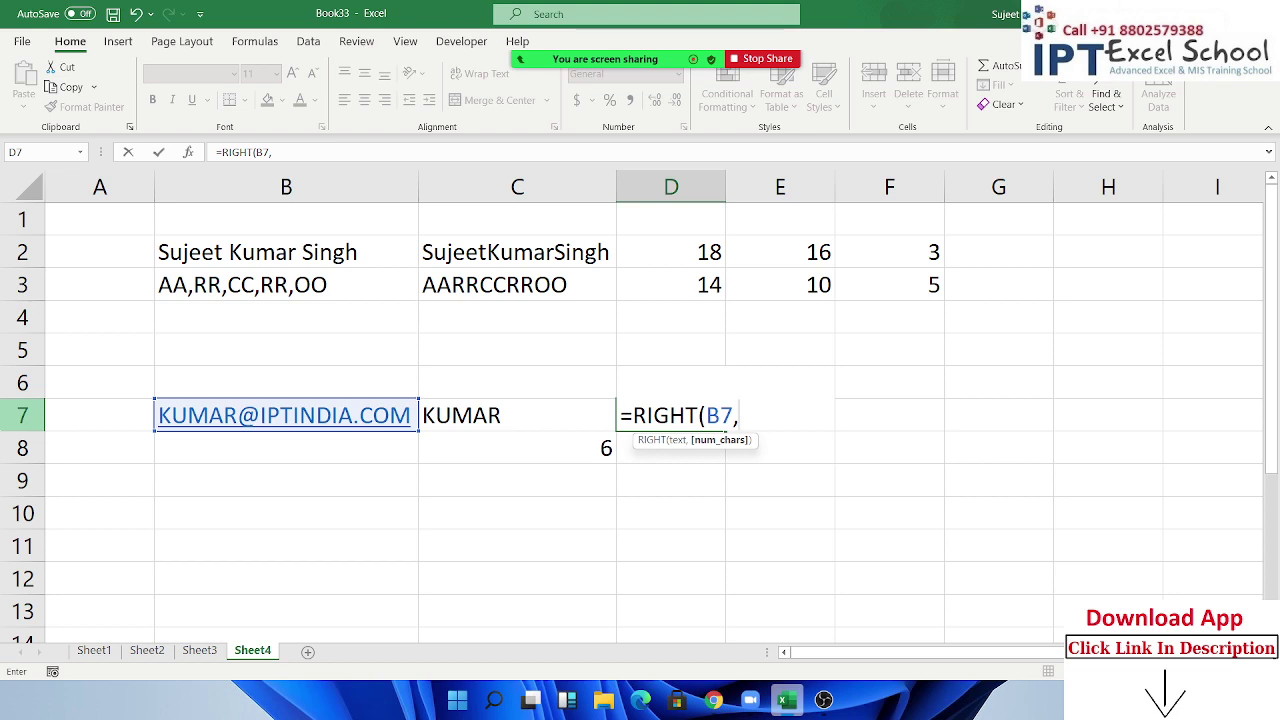
text(L)
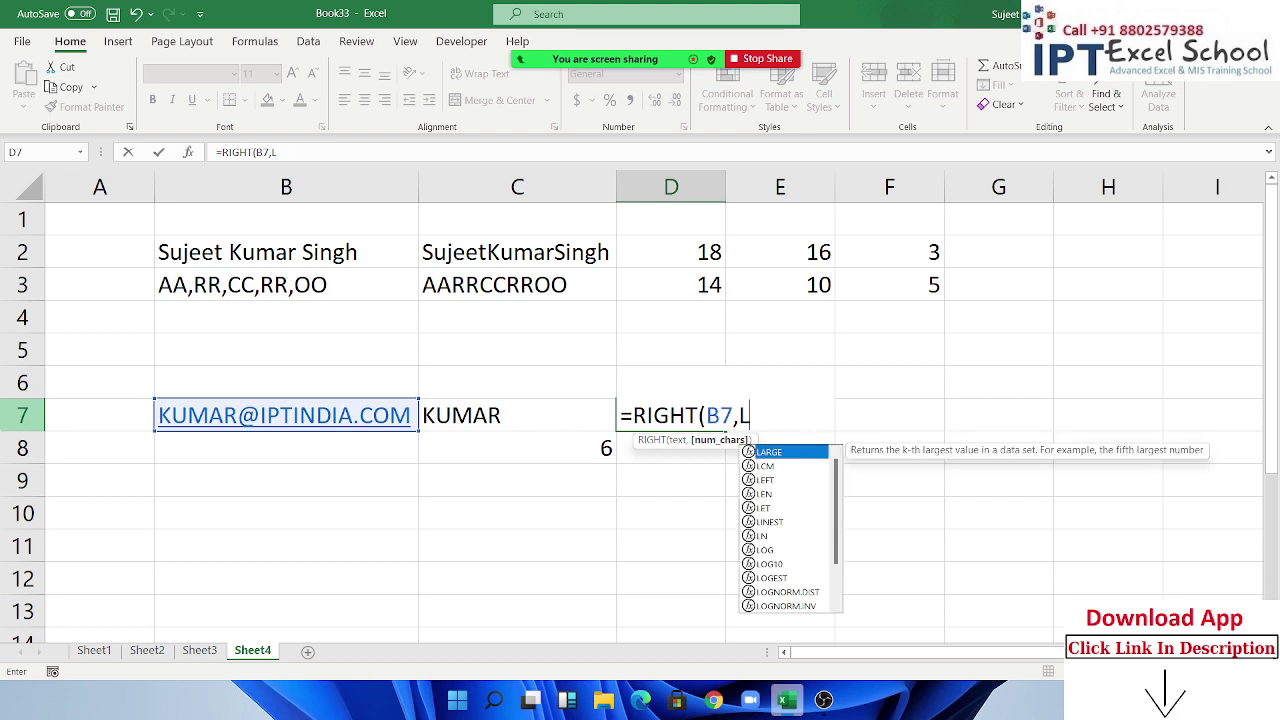
text(E)
key(Down)
key(Down)
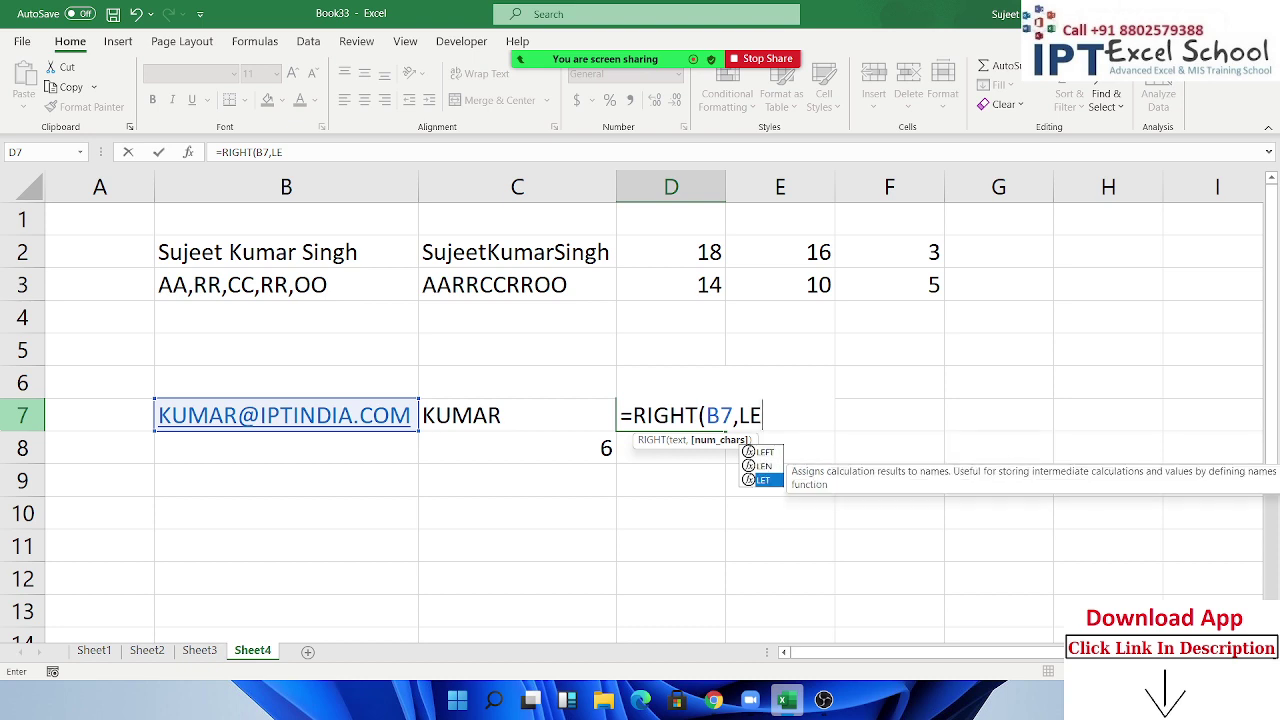
key(Up)
key(Tab)
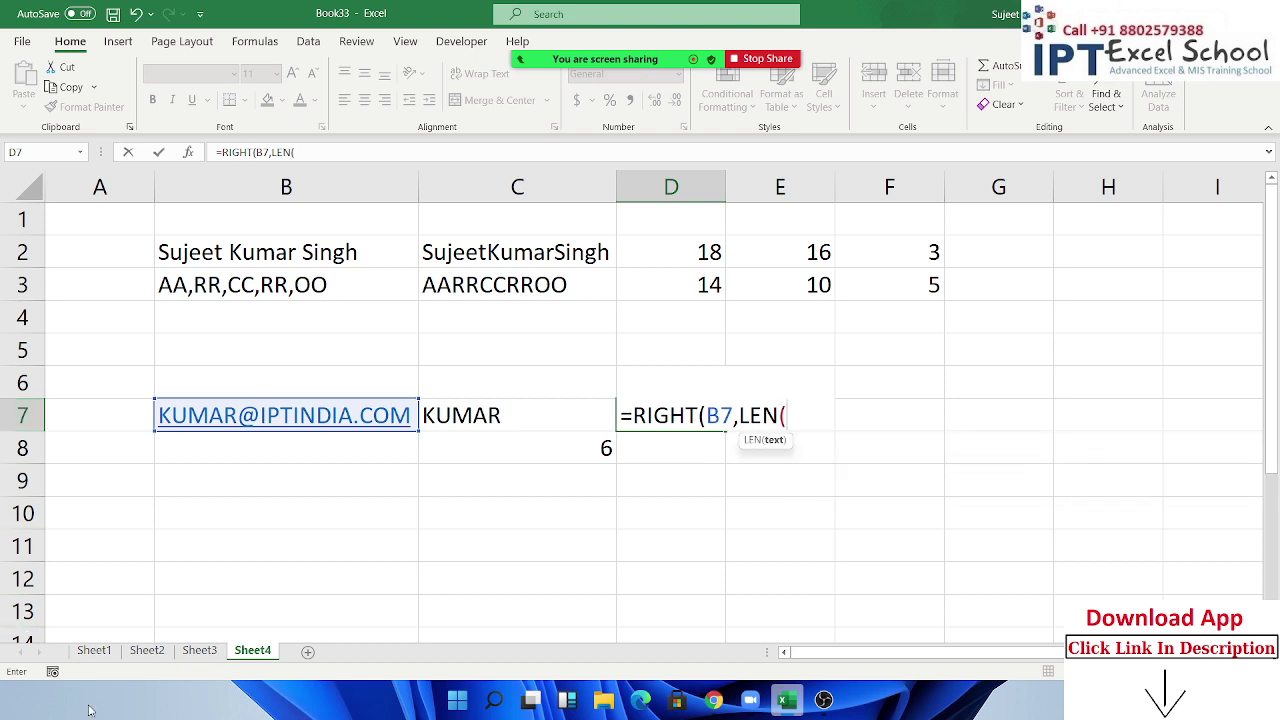
click(197, 415)
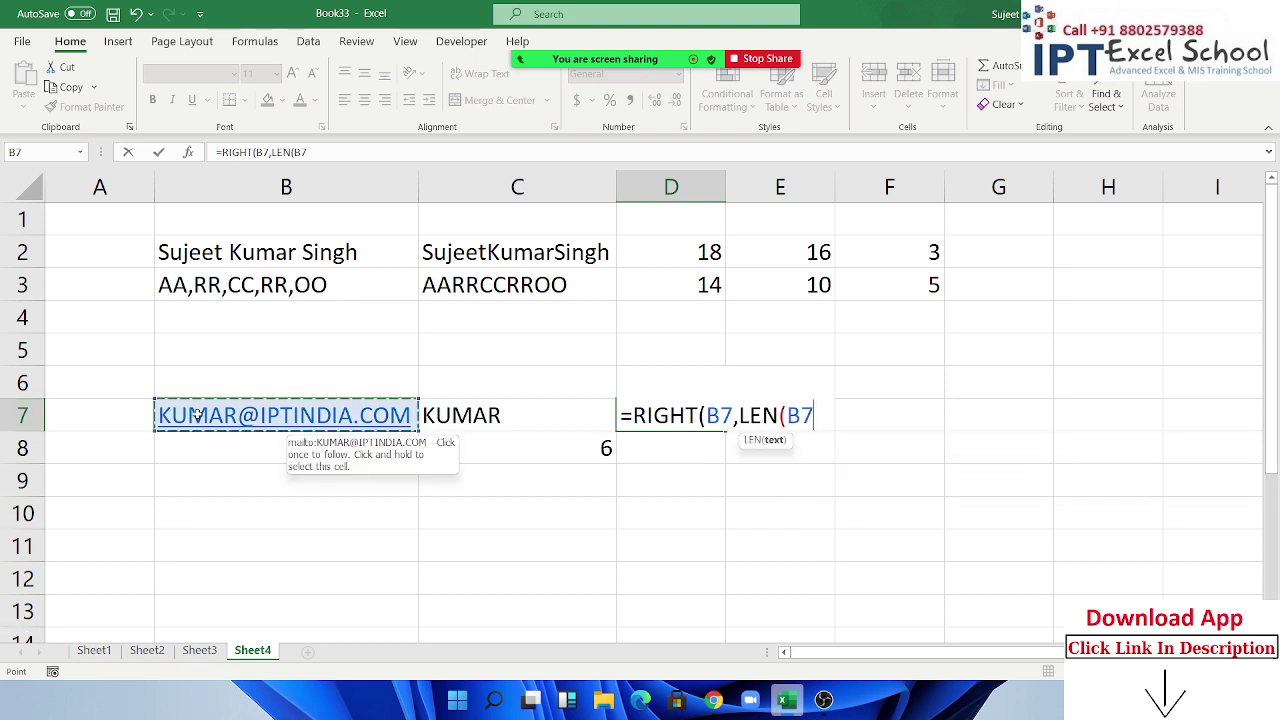
text()-)
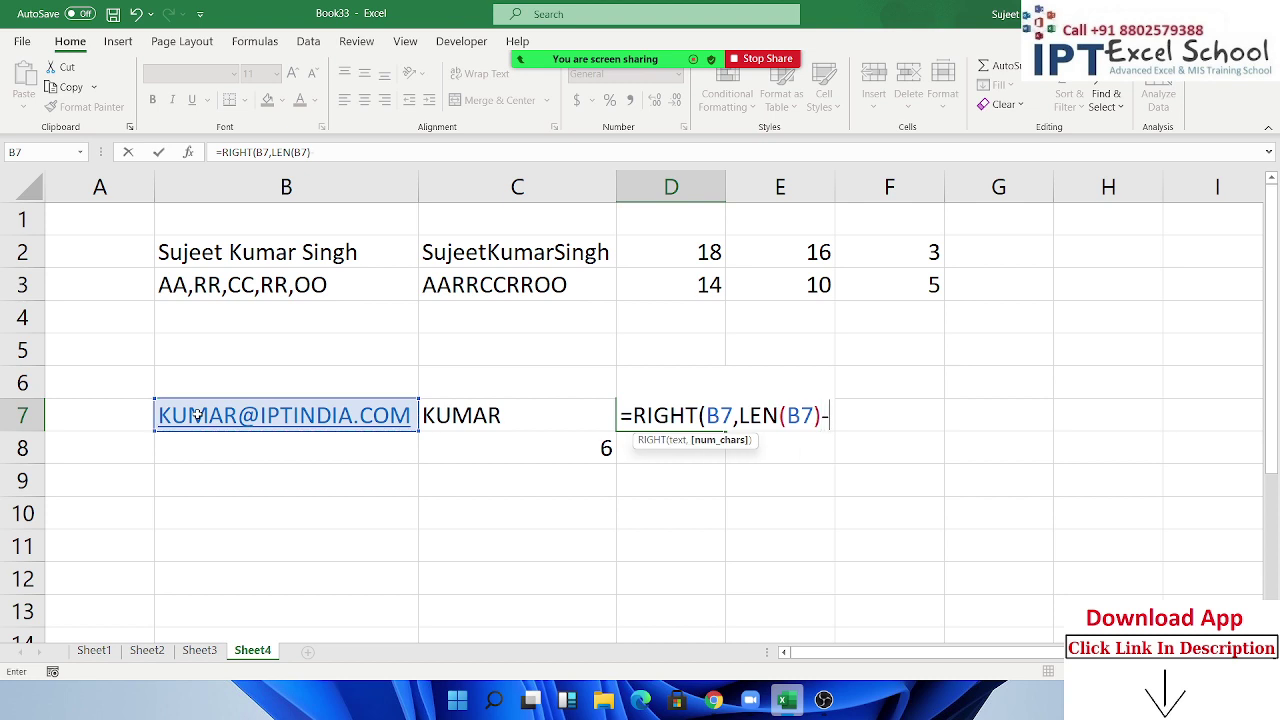
click(449, 459)
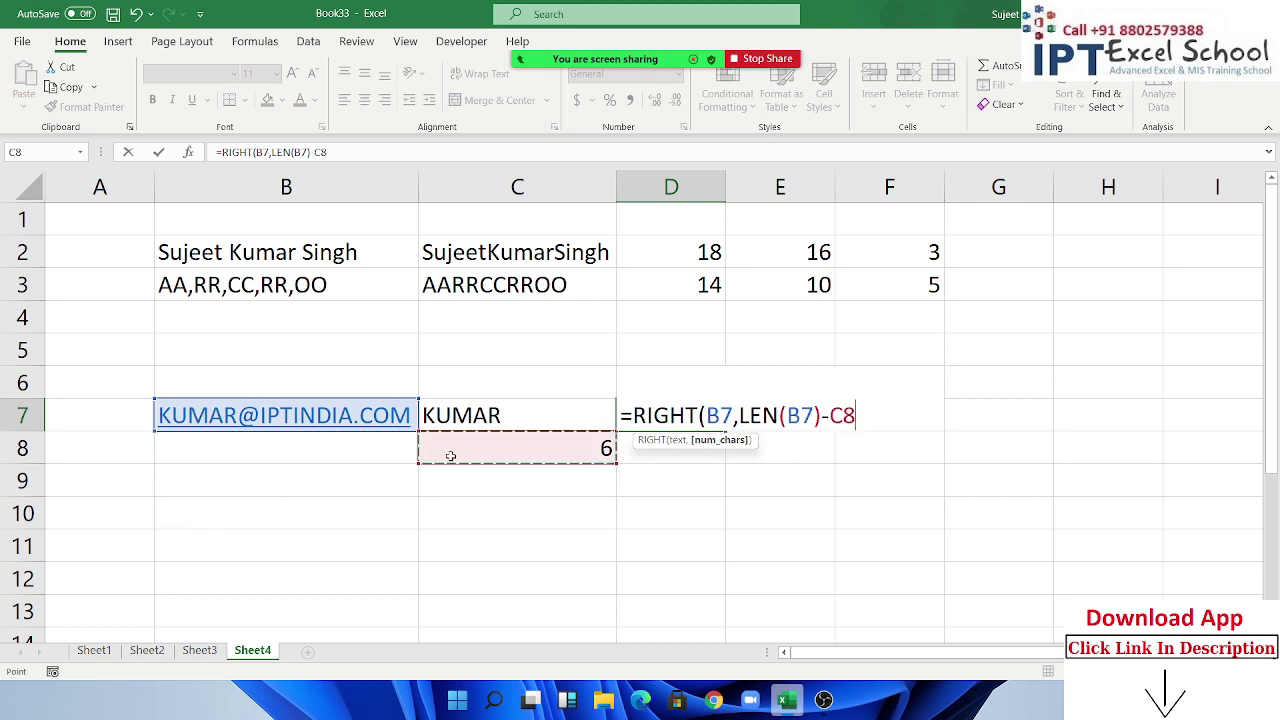
key(Return)
key(Return)
key(Up)
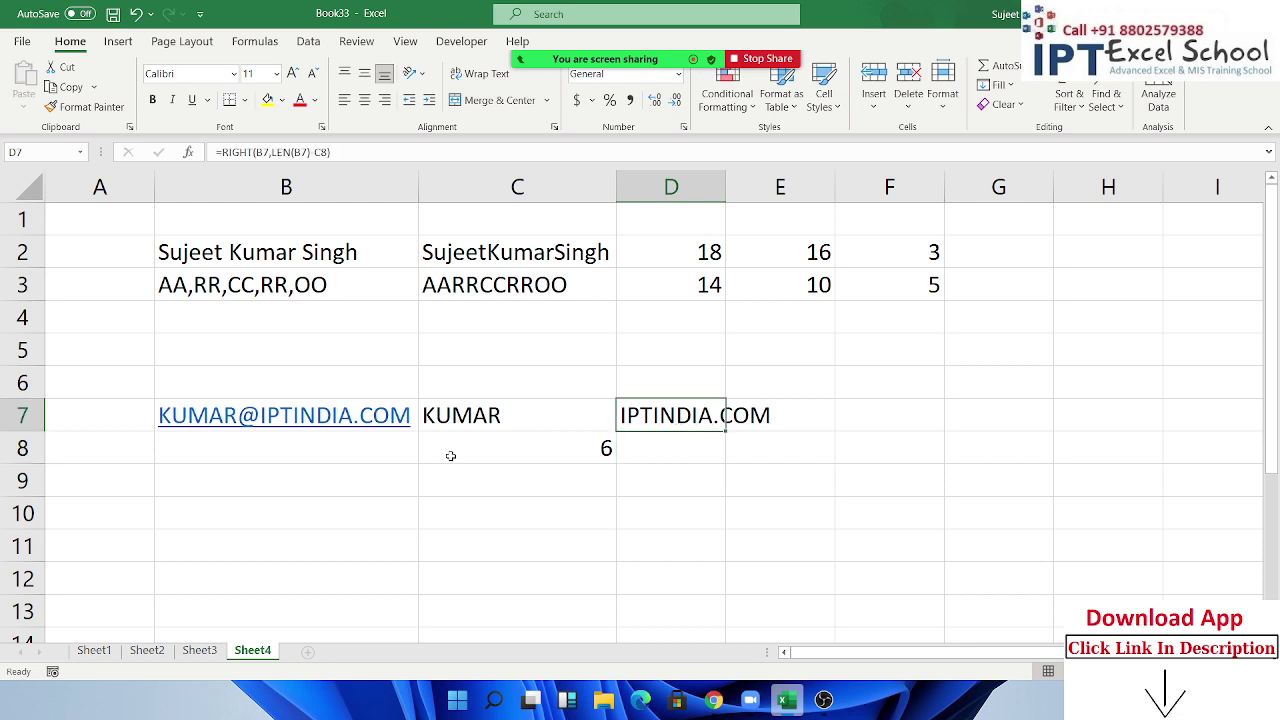
double_click(537, 434)
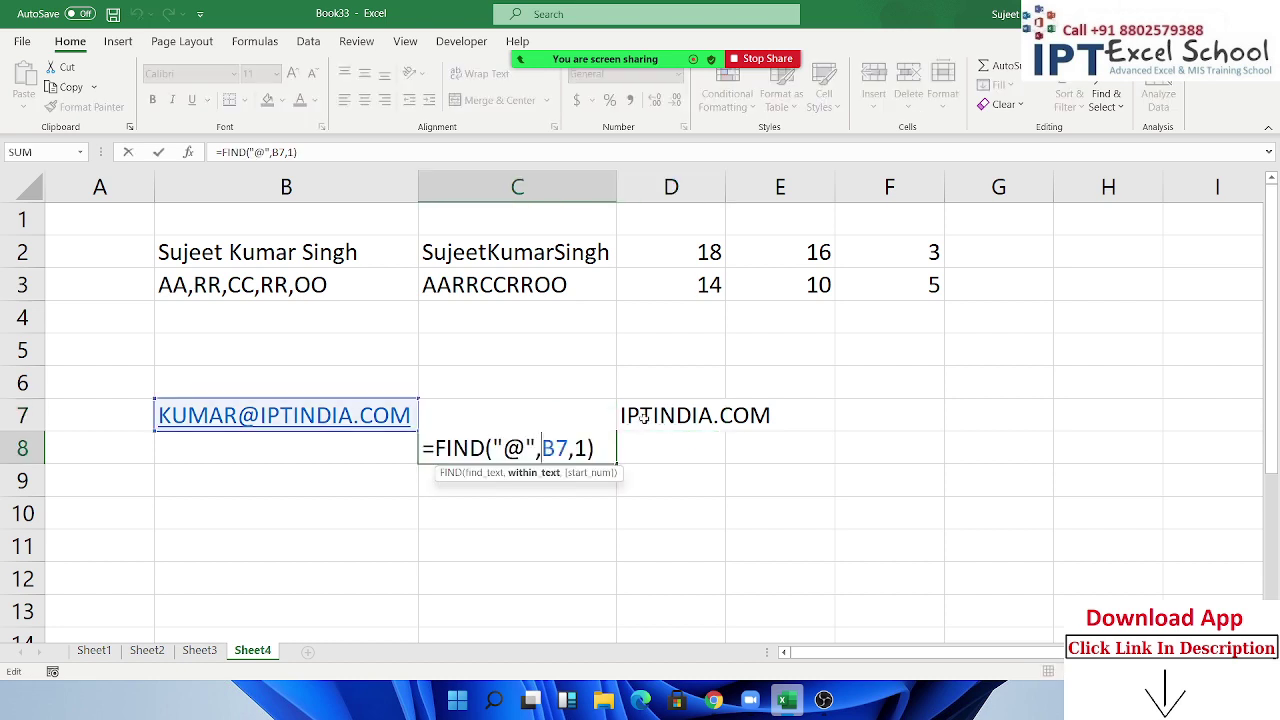
Inspect D7's RIGHT formula and its C8 reference, leaving it unchanged.
key(Return)
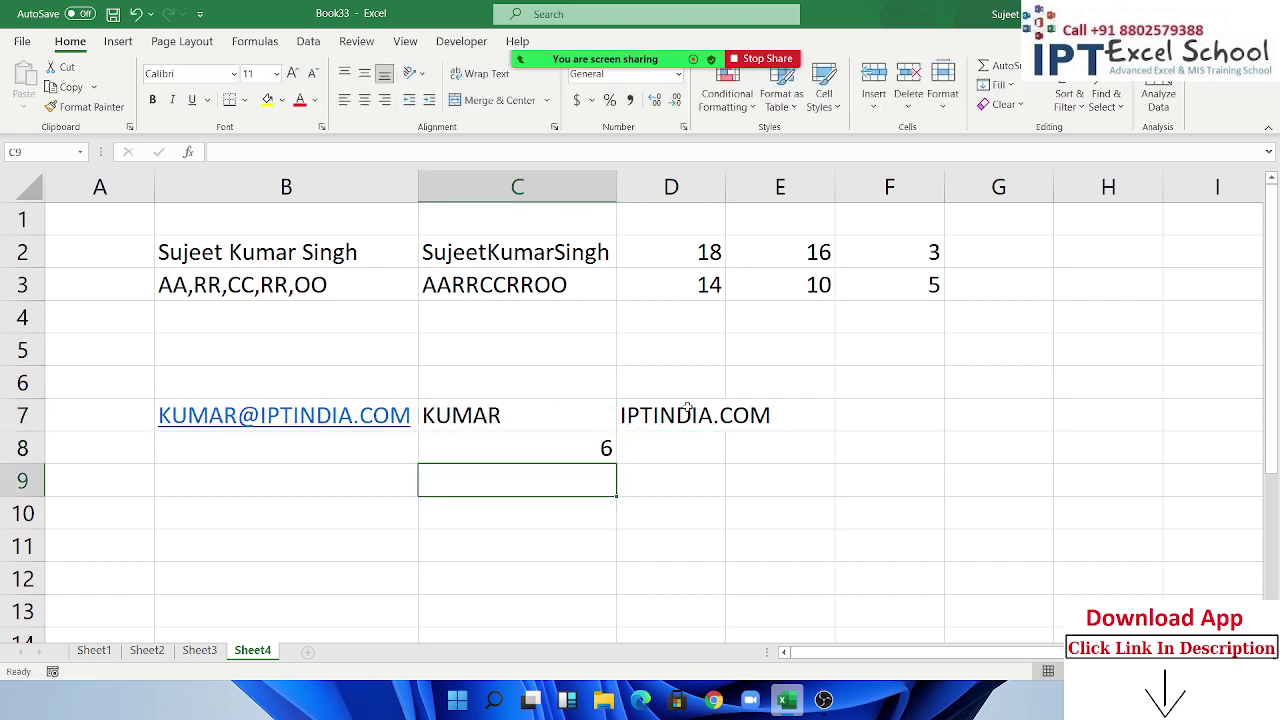
click(686, 390)
double_click(686, 414)
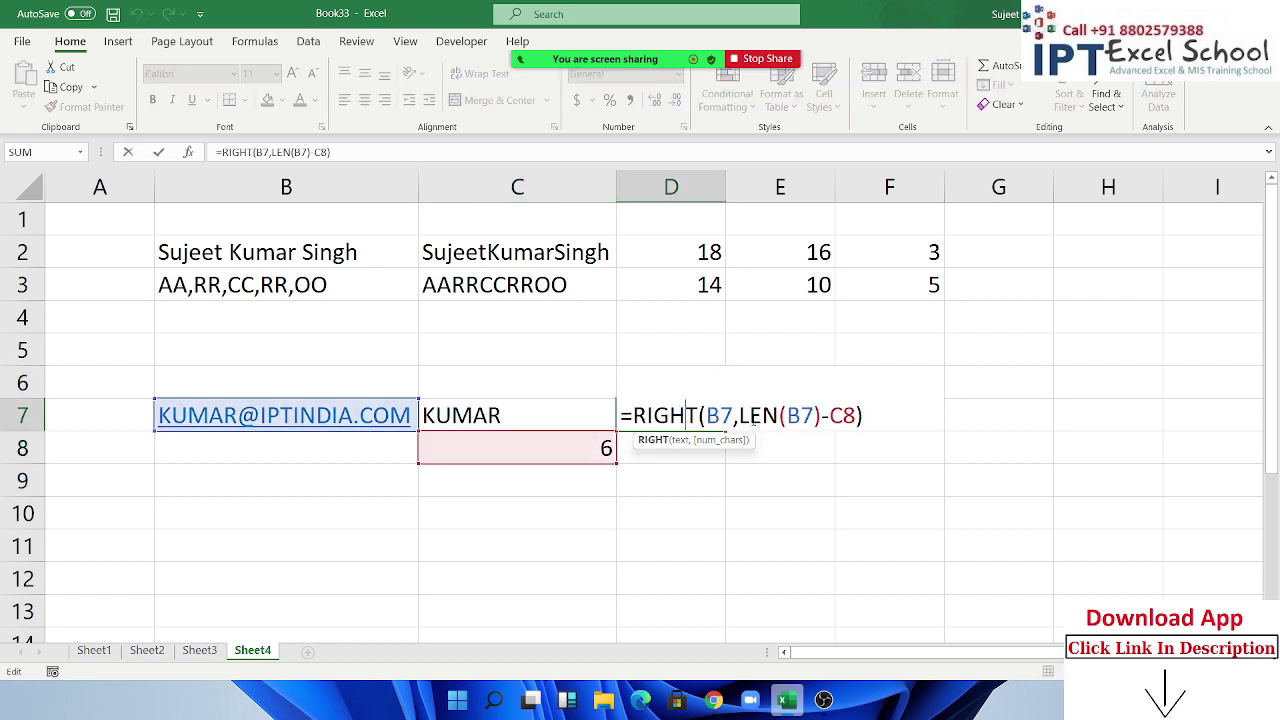
double_click(842, 415)
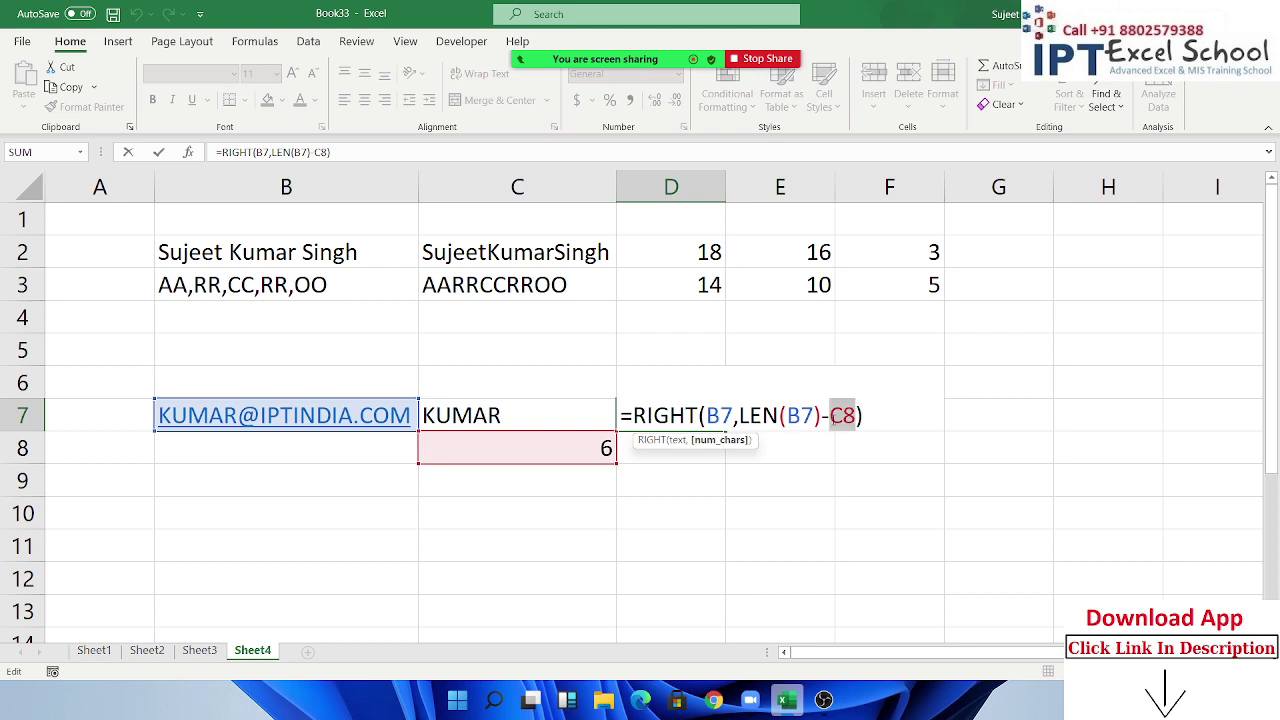
key(ctrl+Return)
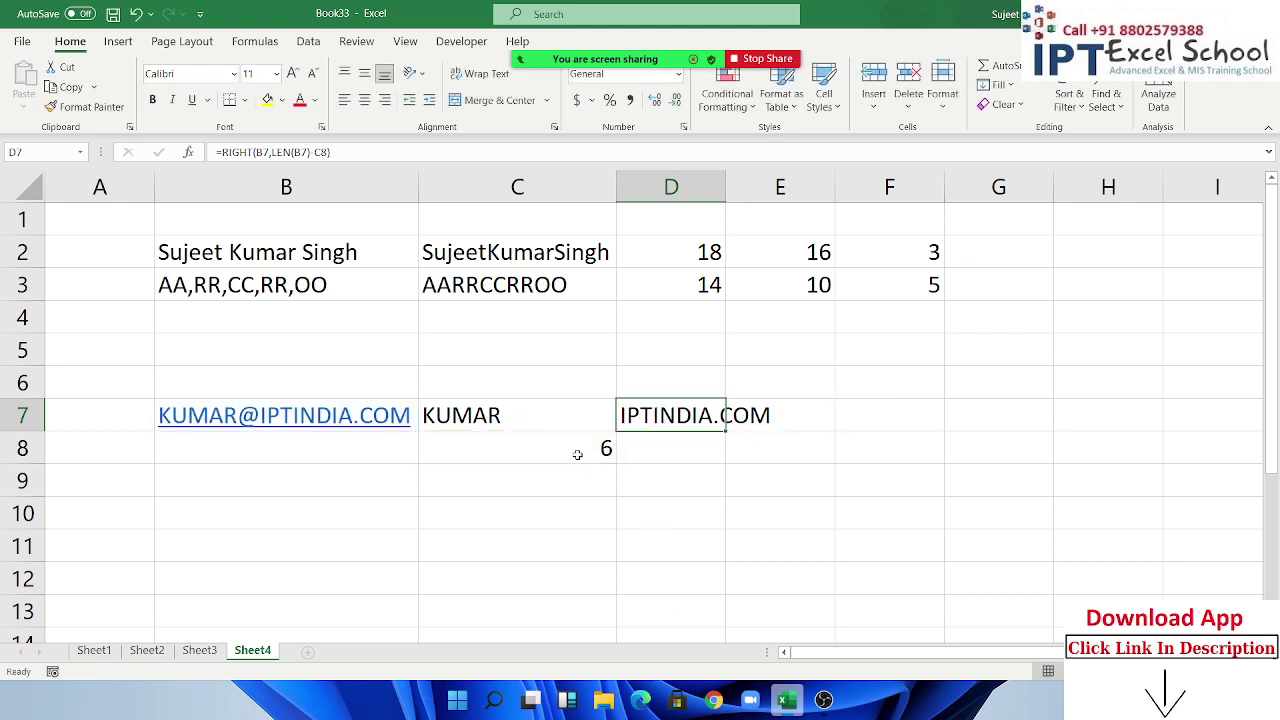
Replace C8 in D7 with FIND("@",B7,1), giving =RIGHT(B7,LEN(B7)-FIND("@",B7,1)).
double_click(577, 454)
drag(424, 448, 560, 449)
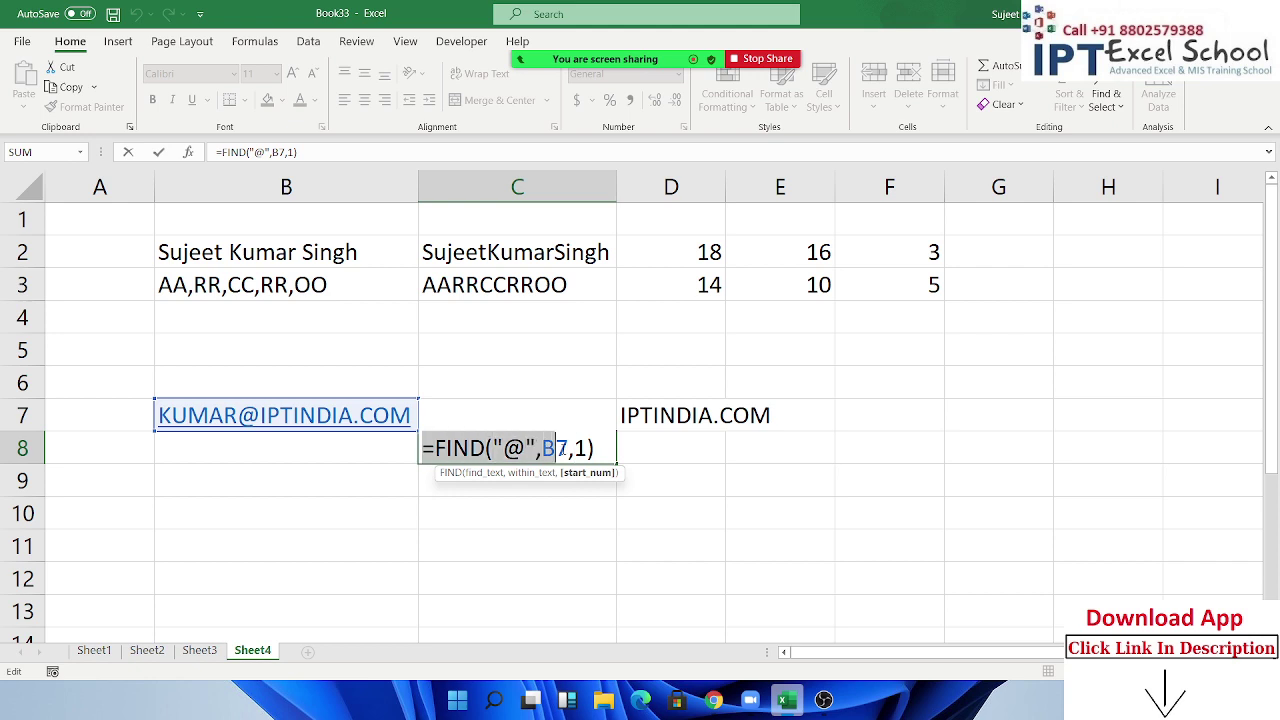
click(427, 450)
drag(430, 450, 596, 450)
key(ctrl+c)
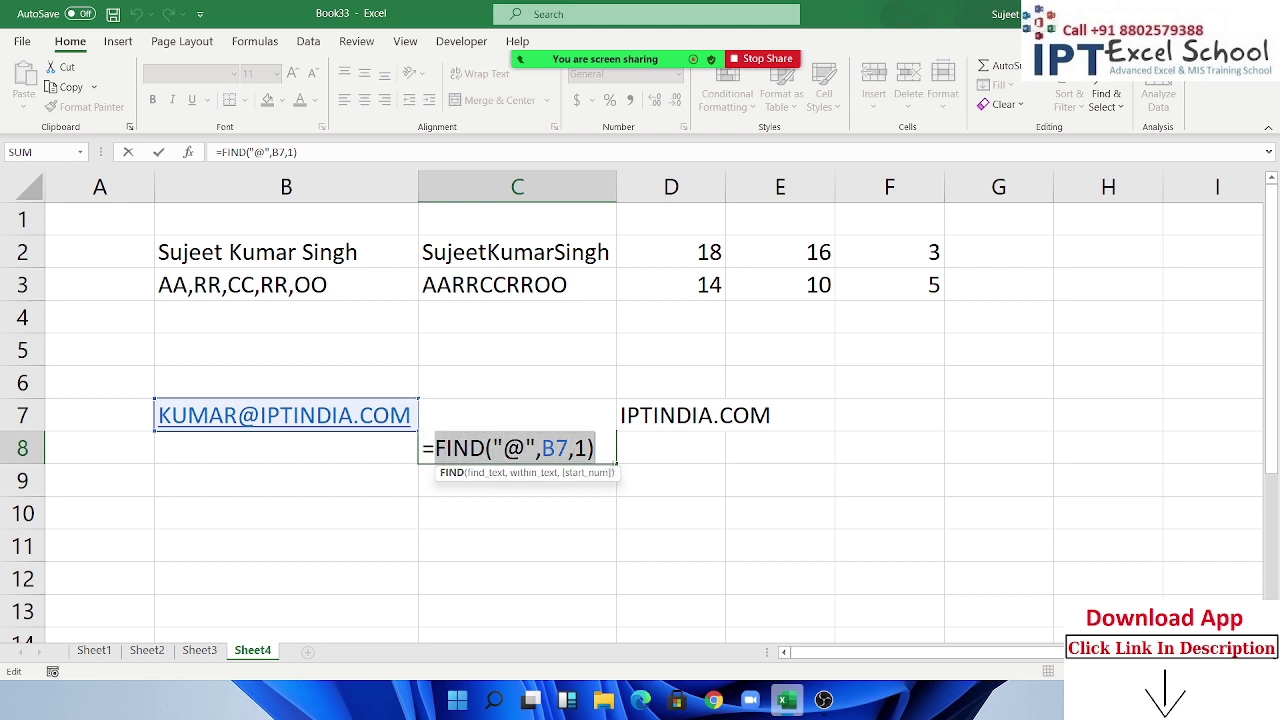
click(704, 421)
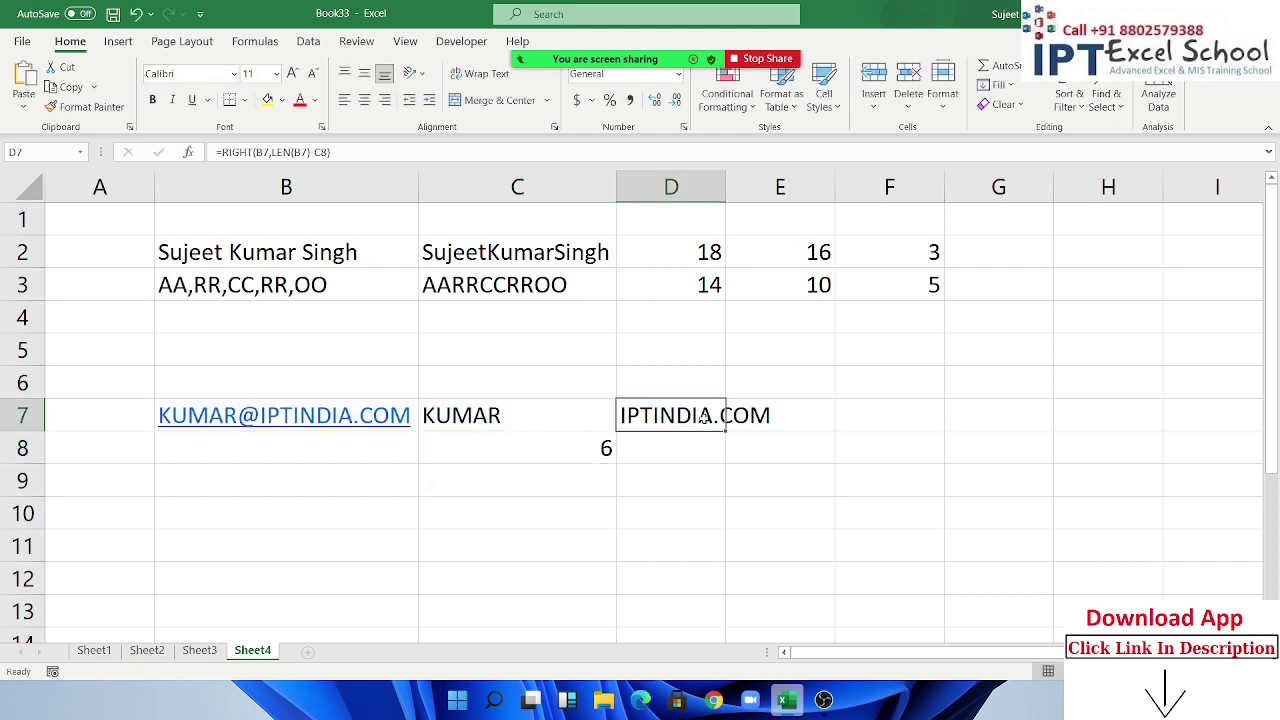
double_click(704, 421)
key(ctrl+v)
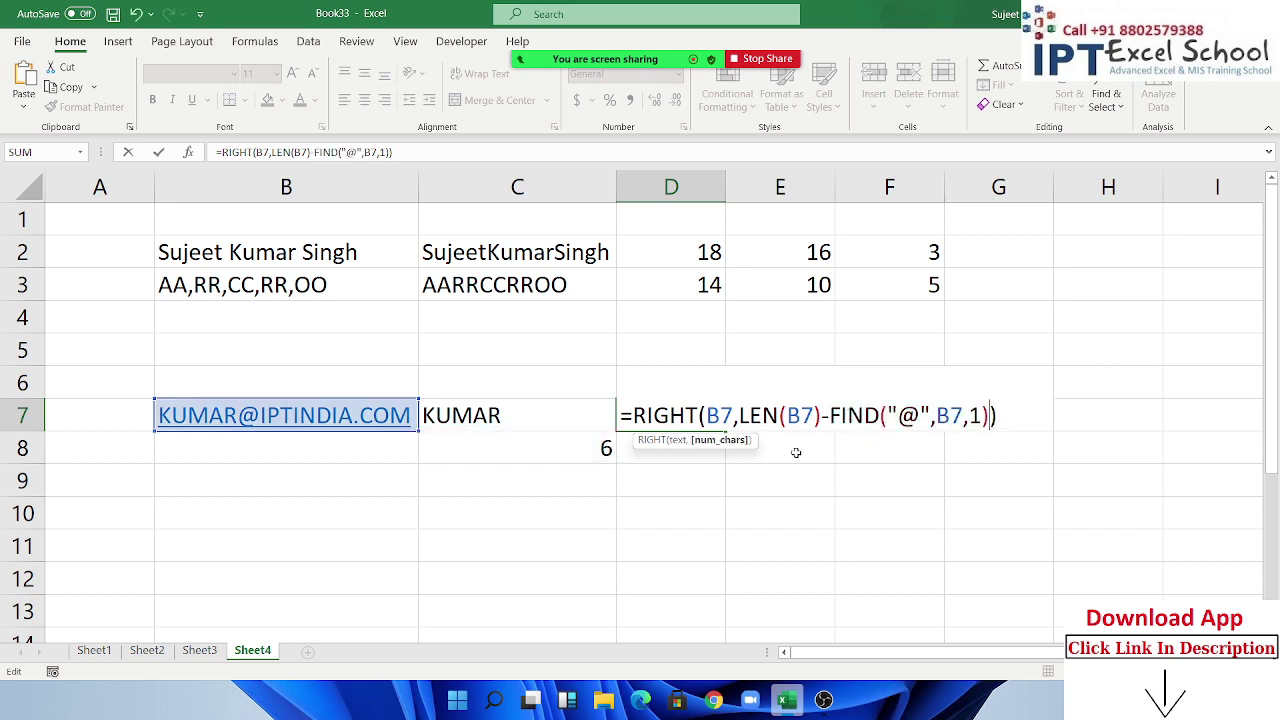
key(Return)
key(Up)
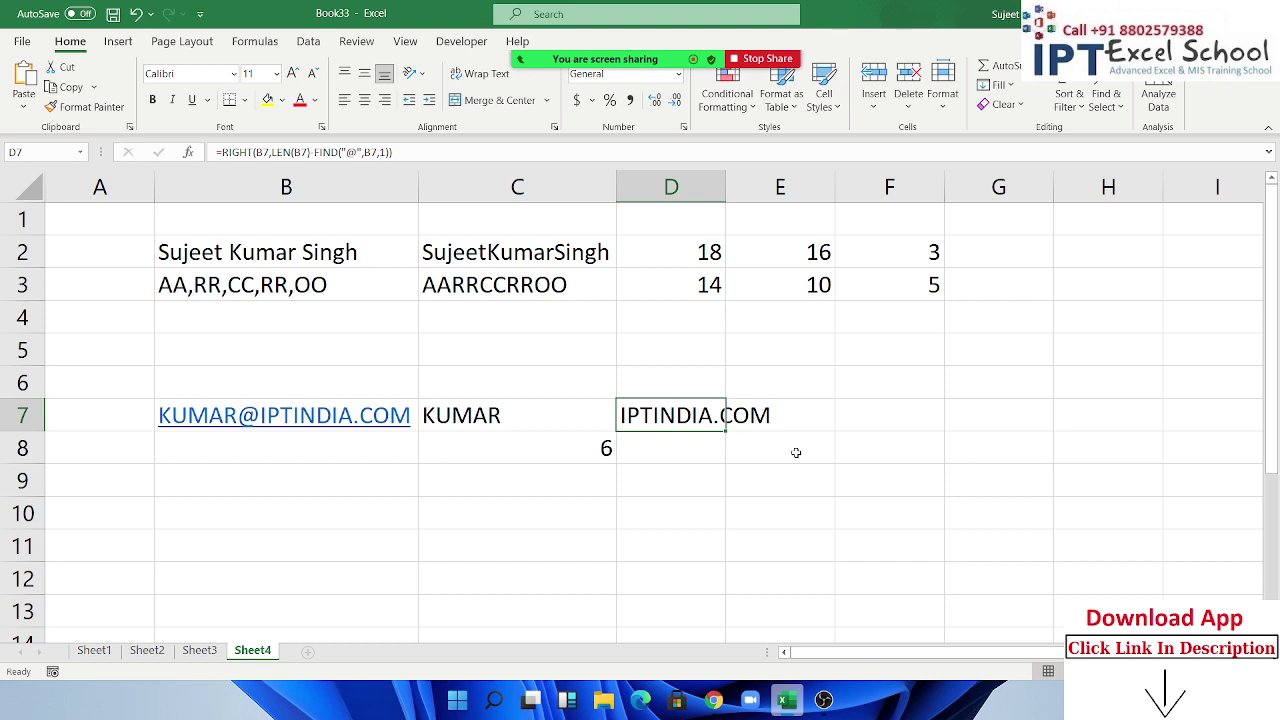
click(363, 480)
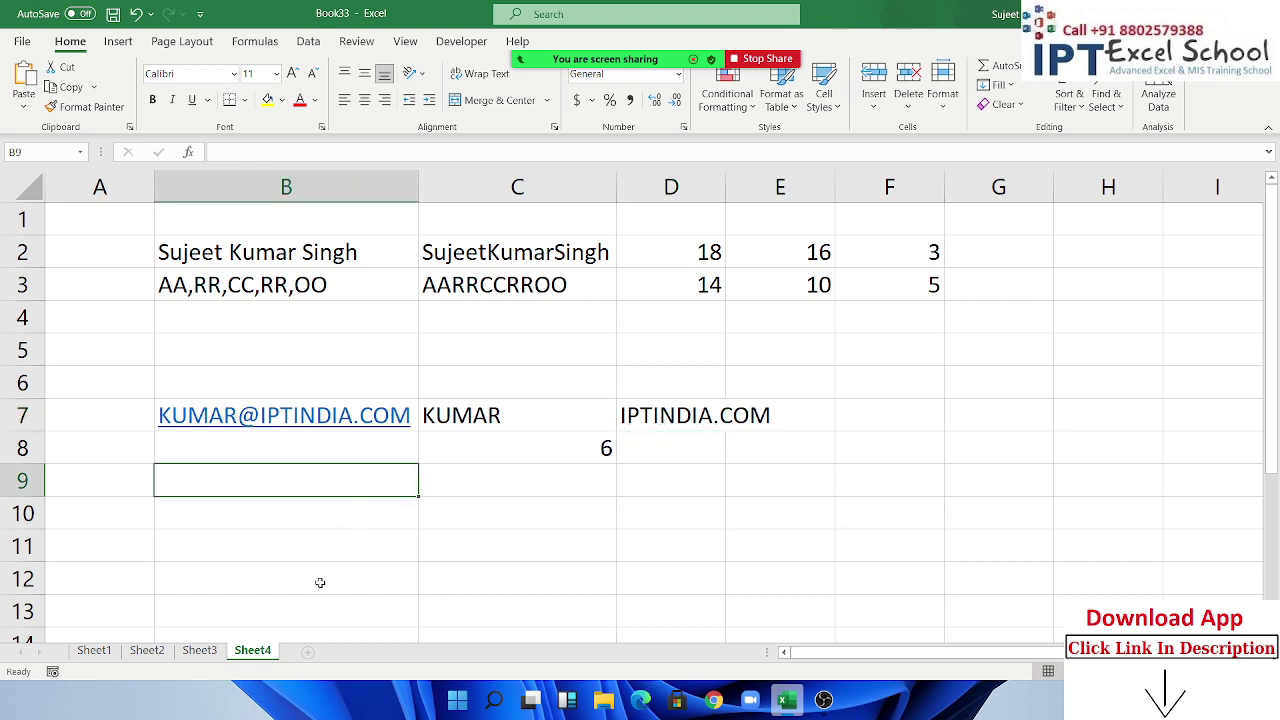
scroll(320, 570, down, 1)
scroll(471, 477, up, 1)
double_click(518, 442)
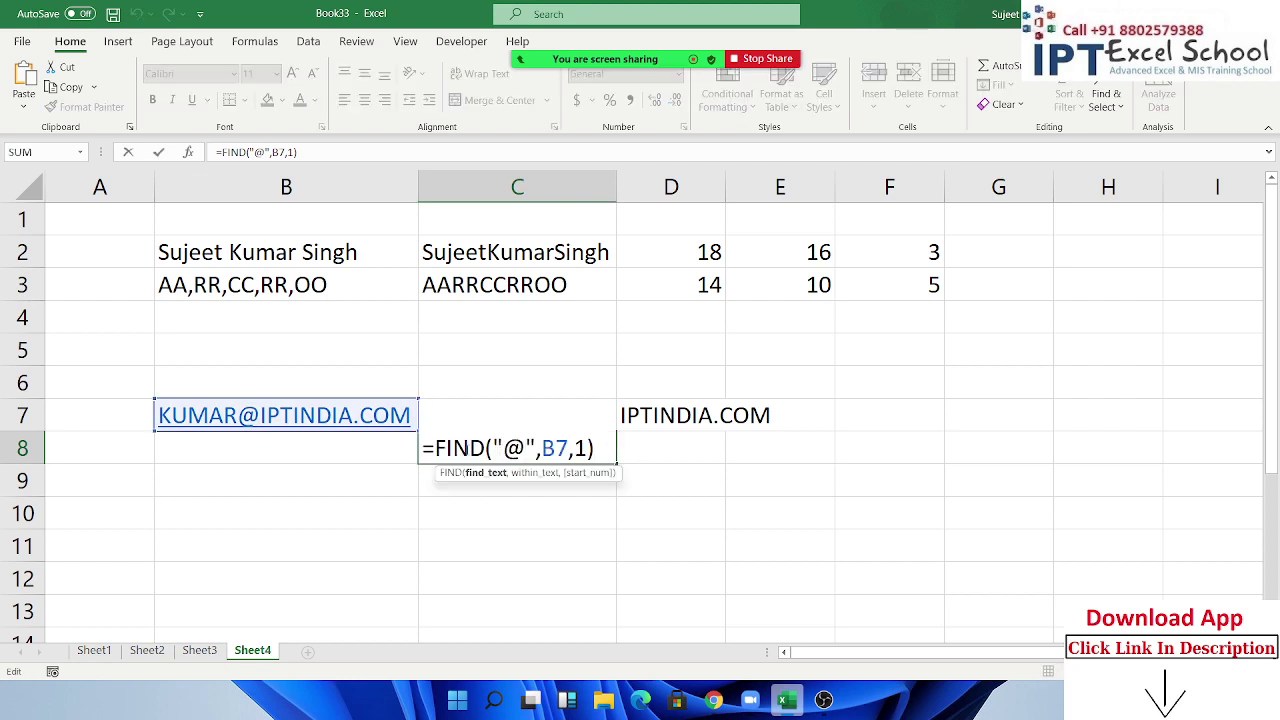
drag(452, 448, 596, 449)
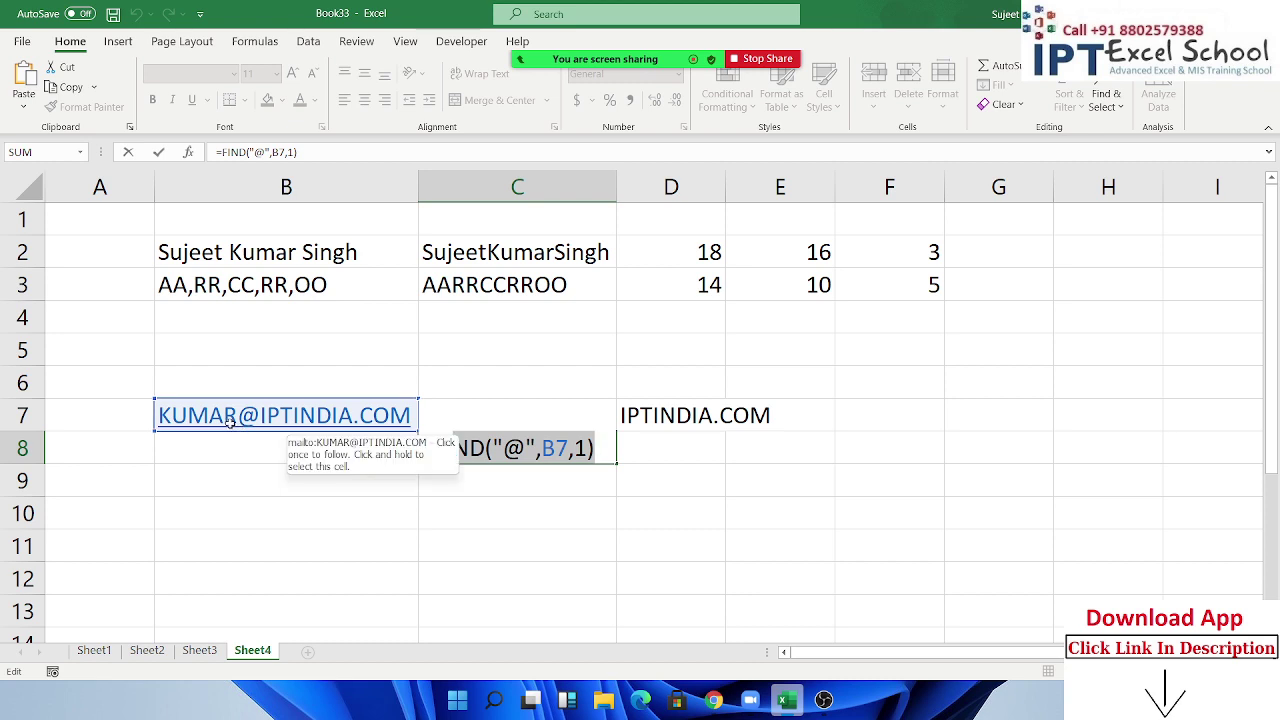
key(Return)
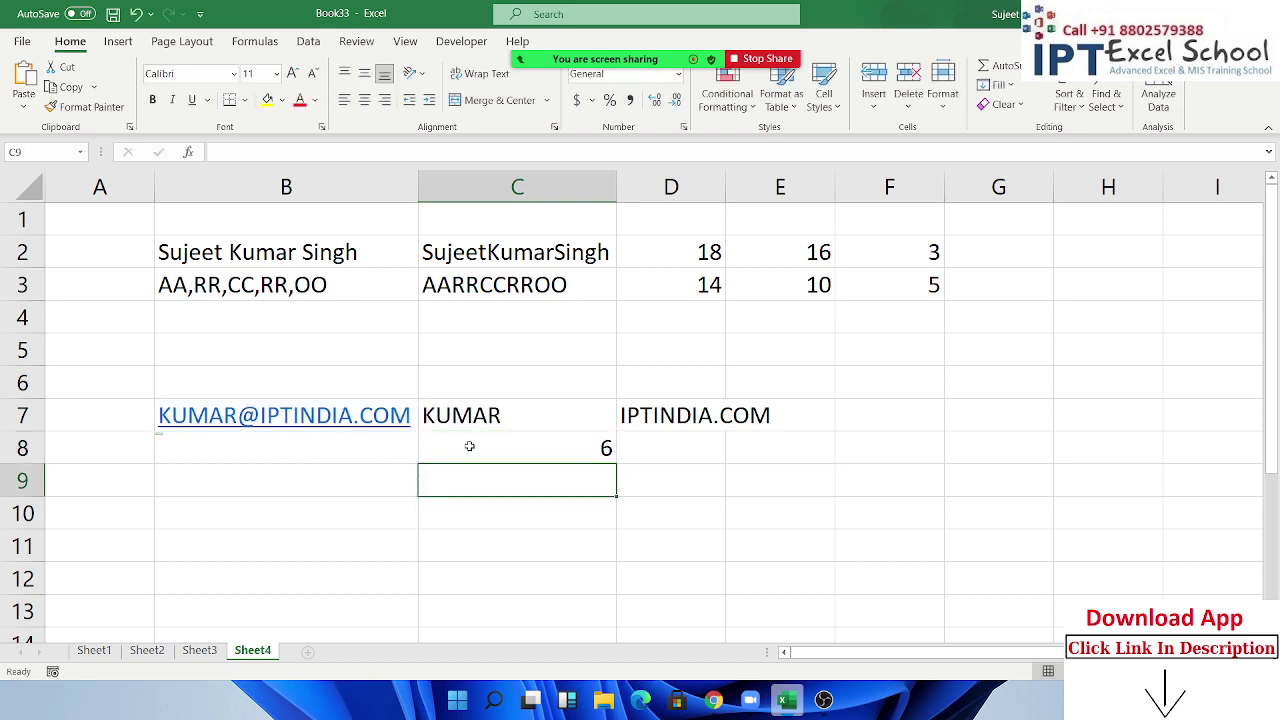
click(471, 447)
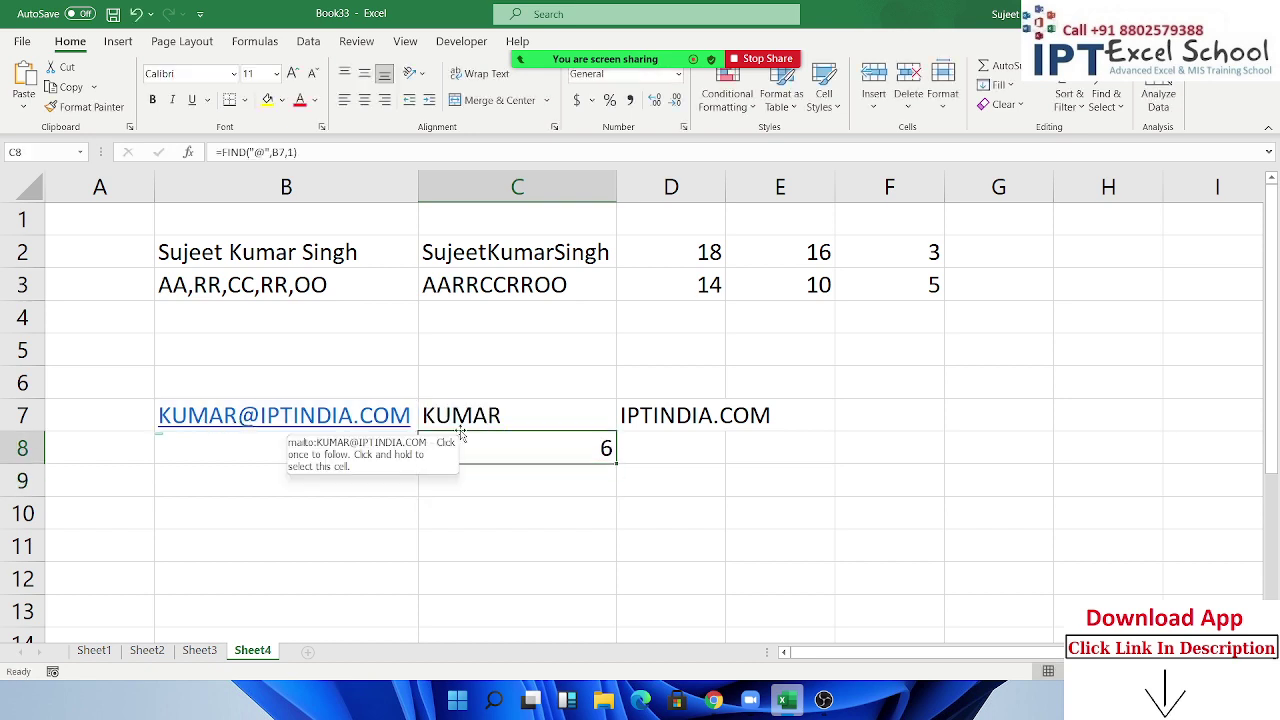
double_click(528, 414)
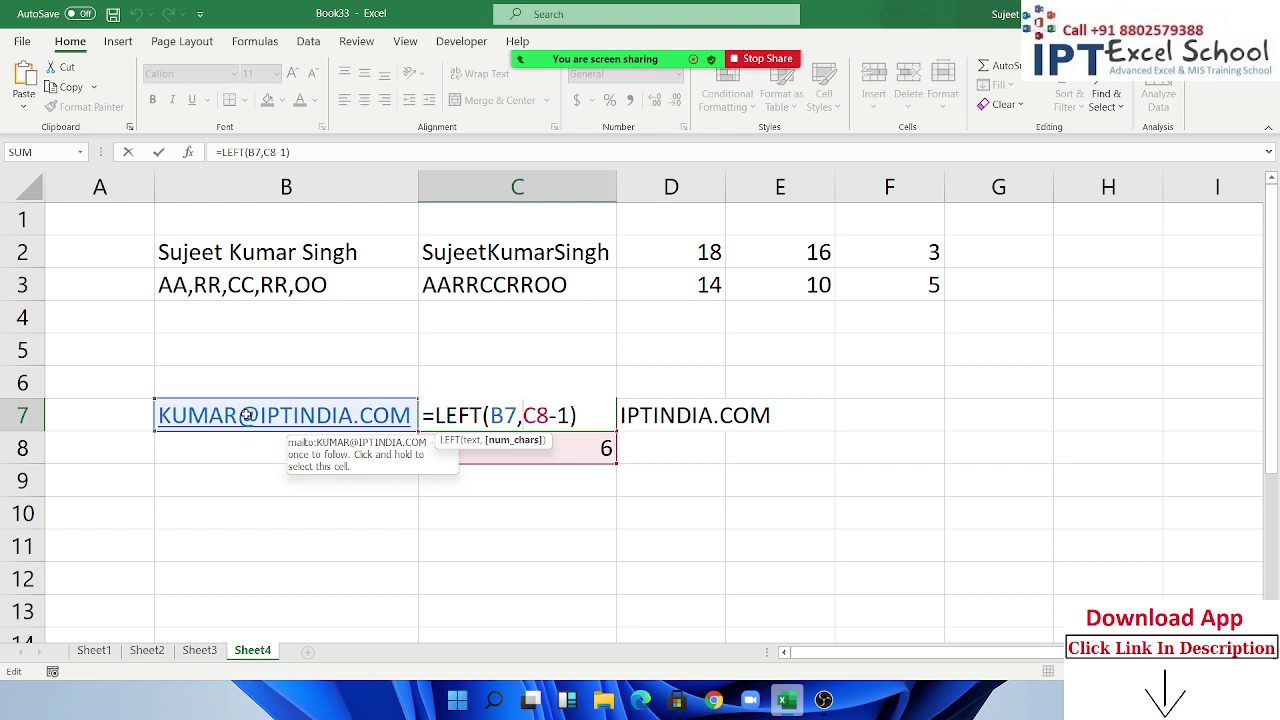
key(Return)
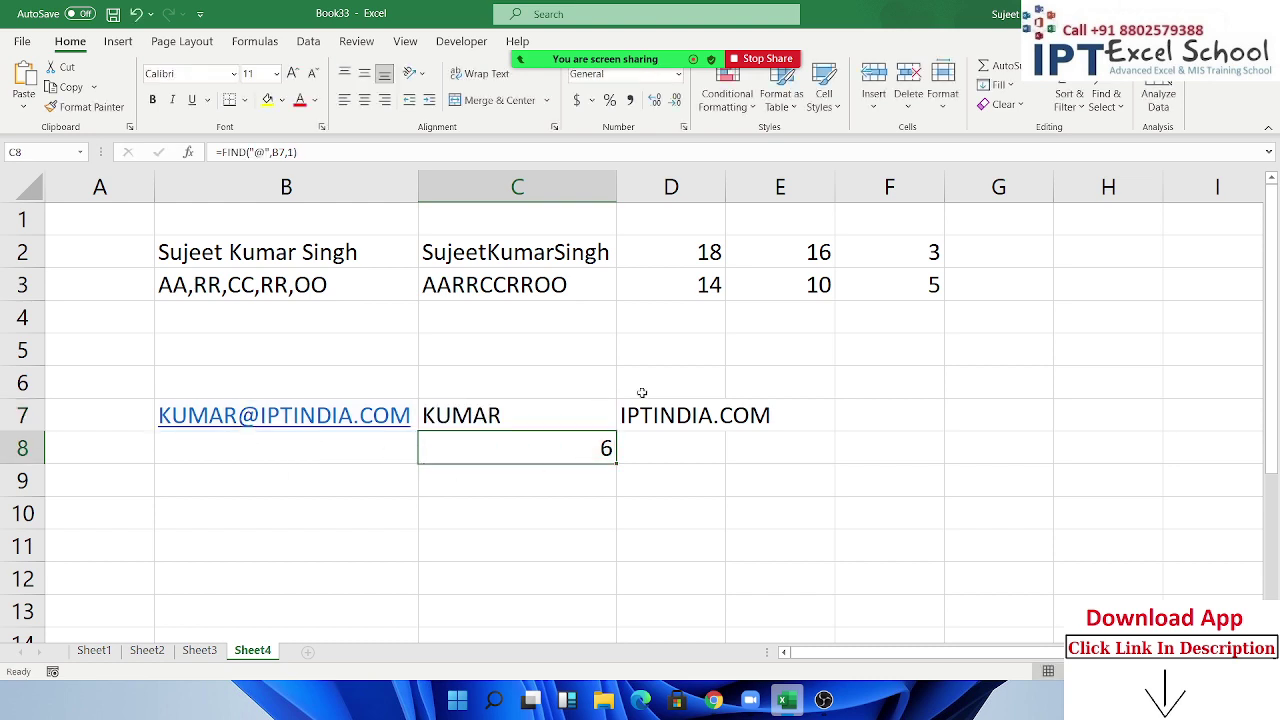
click(655, 415)
double_click(655, 415)
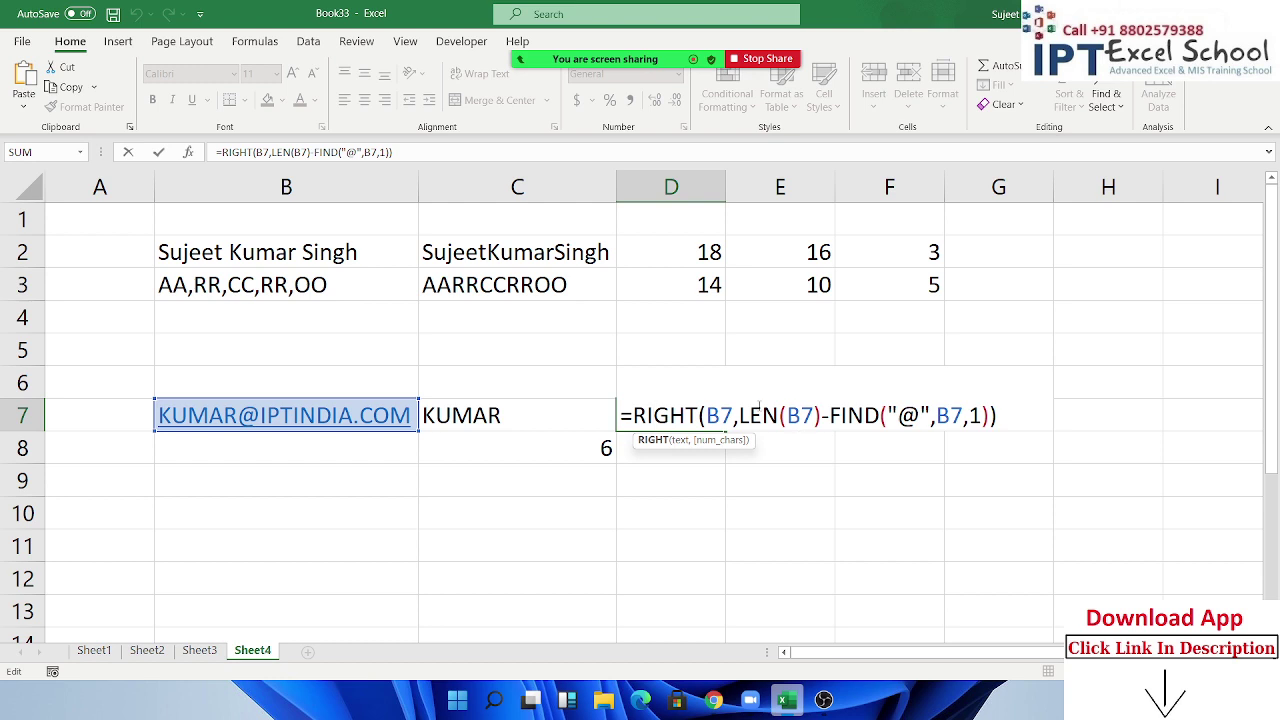
double_click(758, 415)
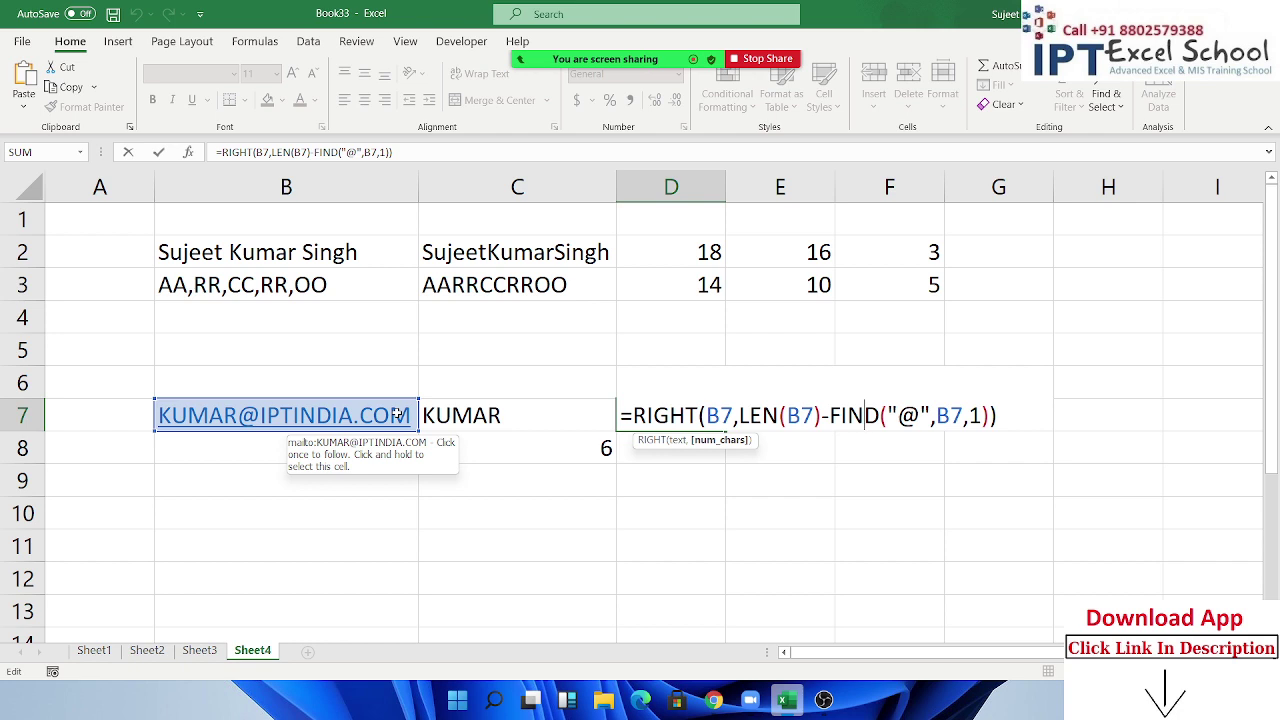
key(Return)
Insert a blank worksheet, Sheet5, with Shift+F11.
drag(309, 571, 517, 513)
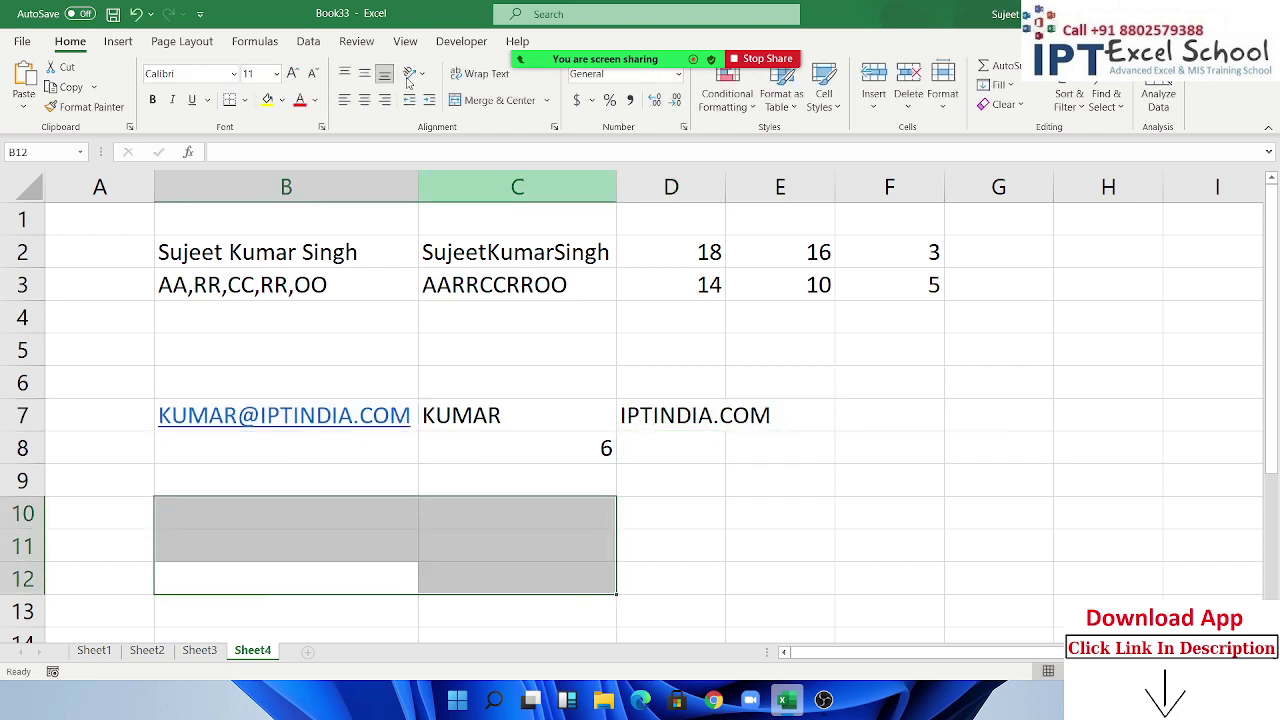
click(224, 486)
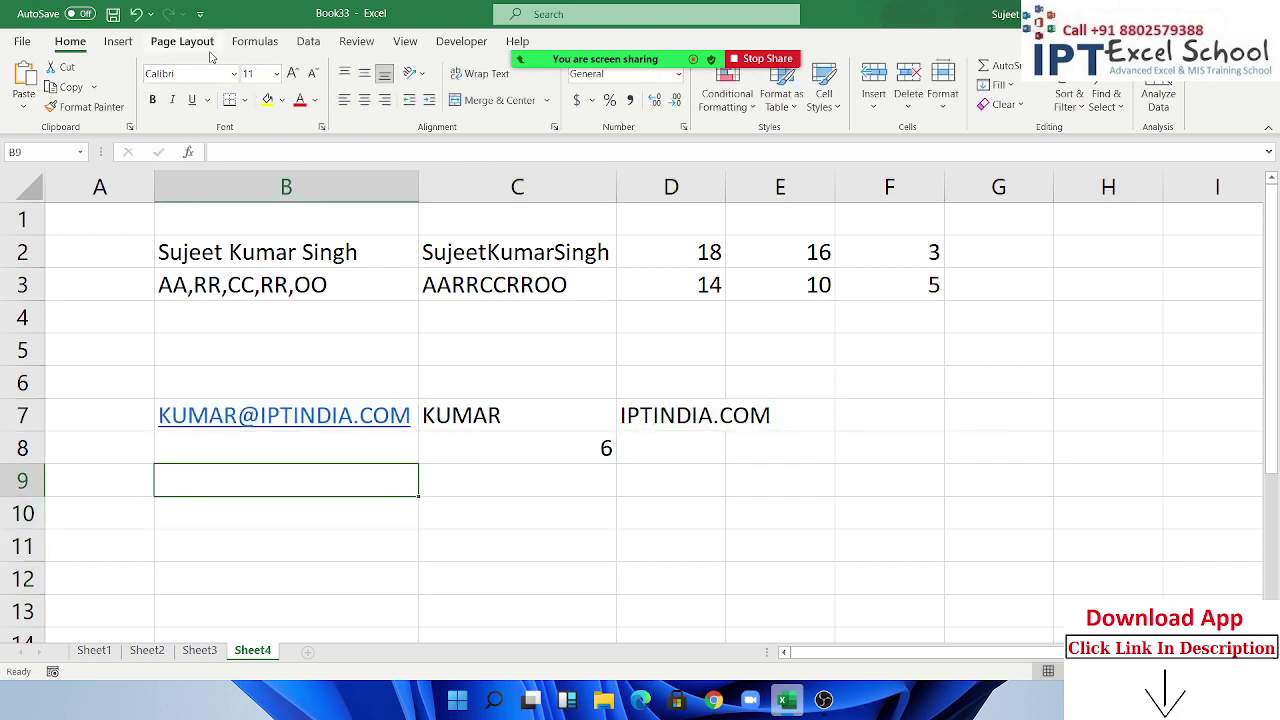
click(320, 546)
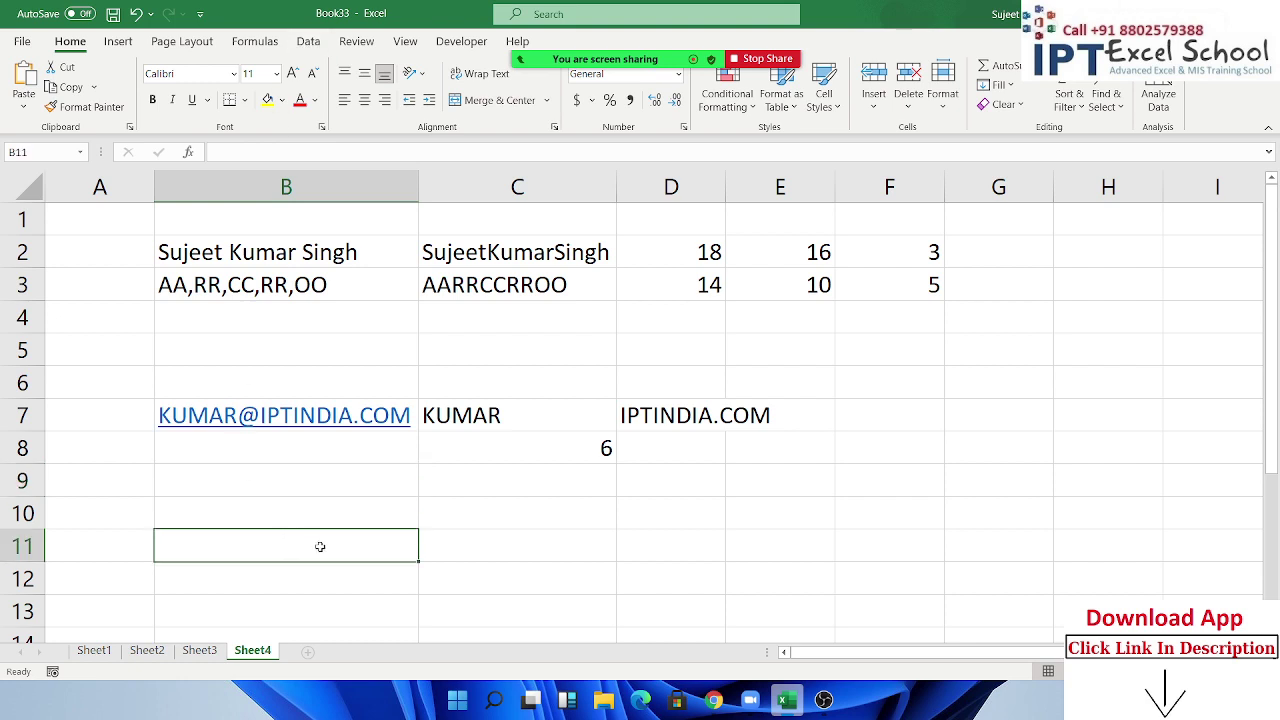
scroll(288, 546, down, 3)
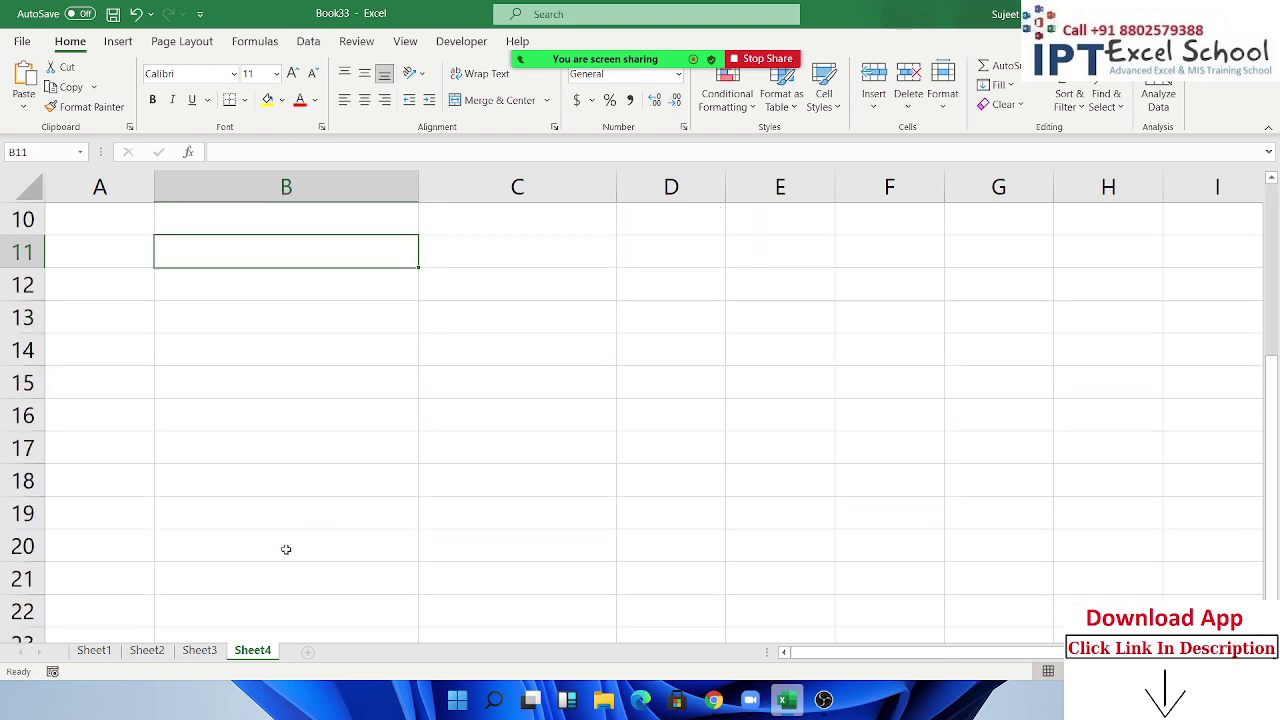
key(shift+F11)
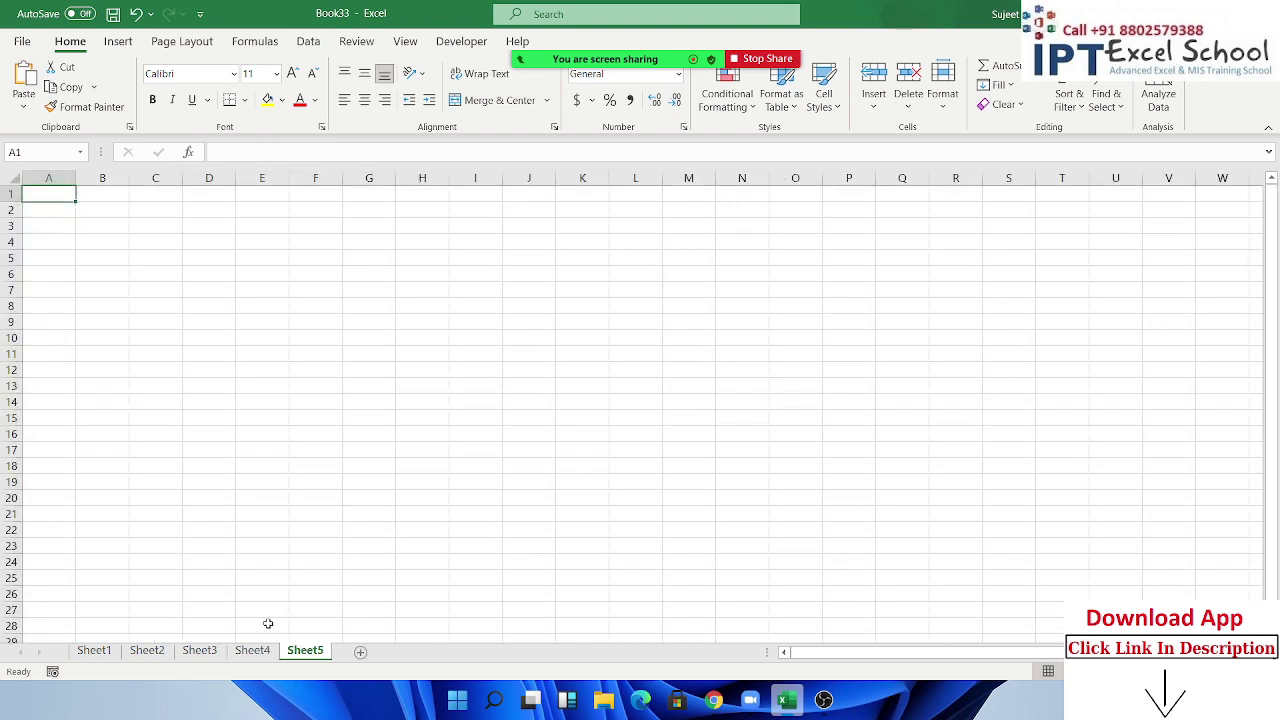
Enter 8/10 in B3 so it shows 10-Aug, discarding an unfinished 8/10/2021 in B4.
ctrl+scroll(298, 493, up, 5)
ctrl+scroll(294, 420, up, 3)
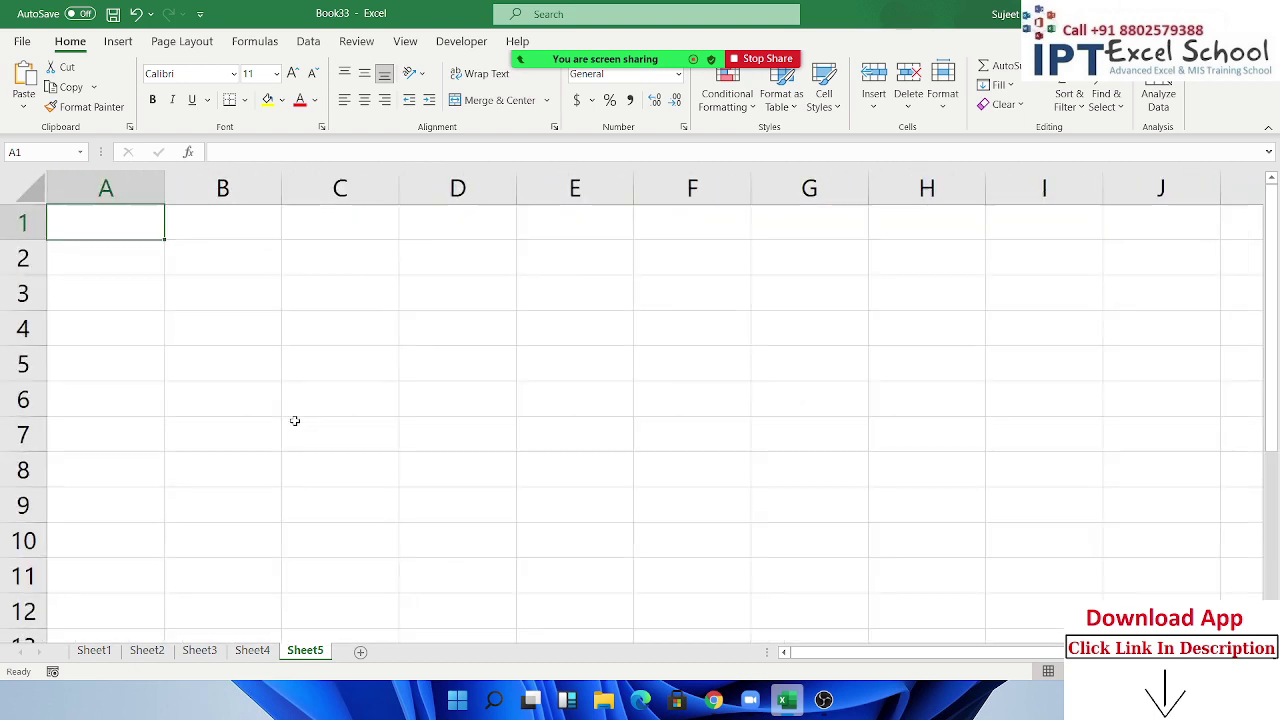
click(255, 286)
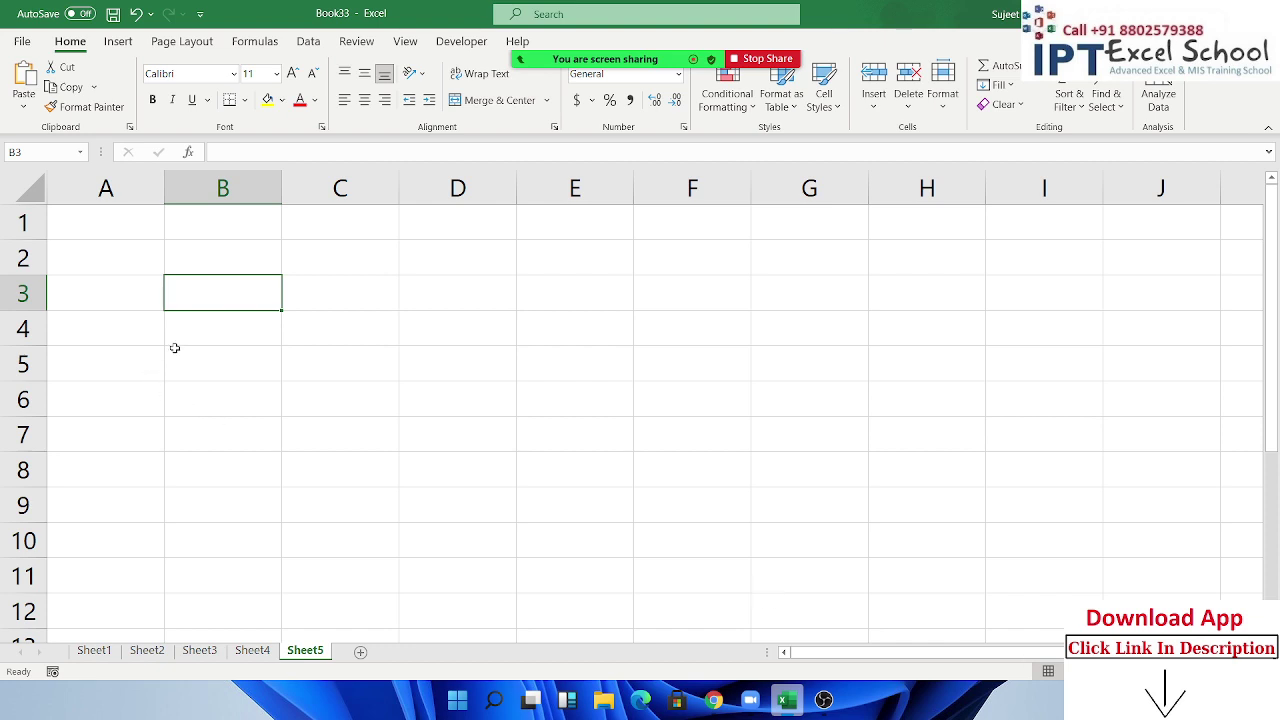
text(8/)
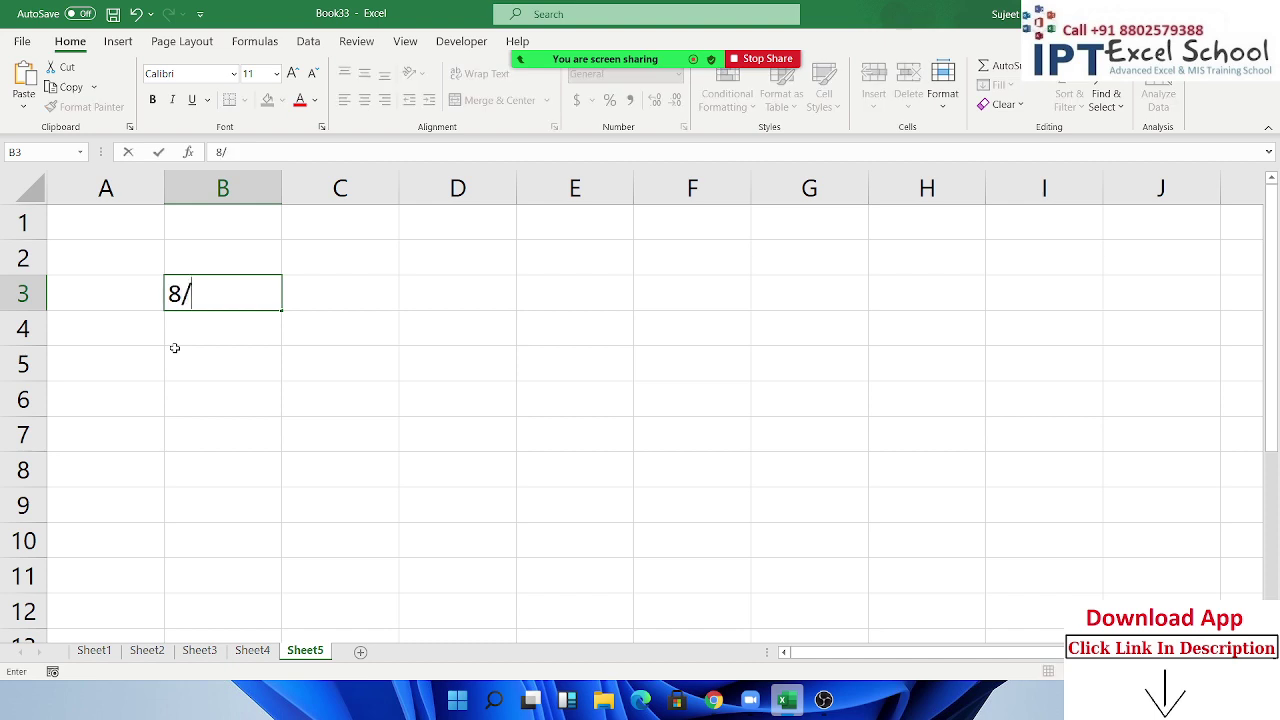
text(10)
key(Return)
key(Up)
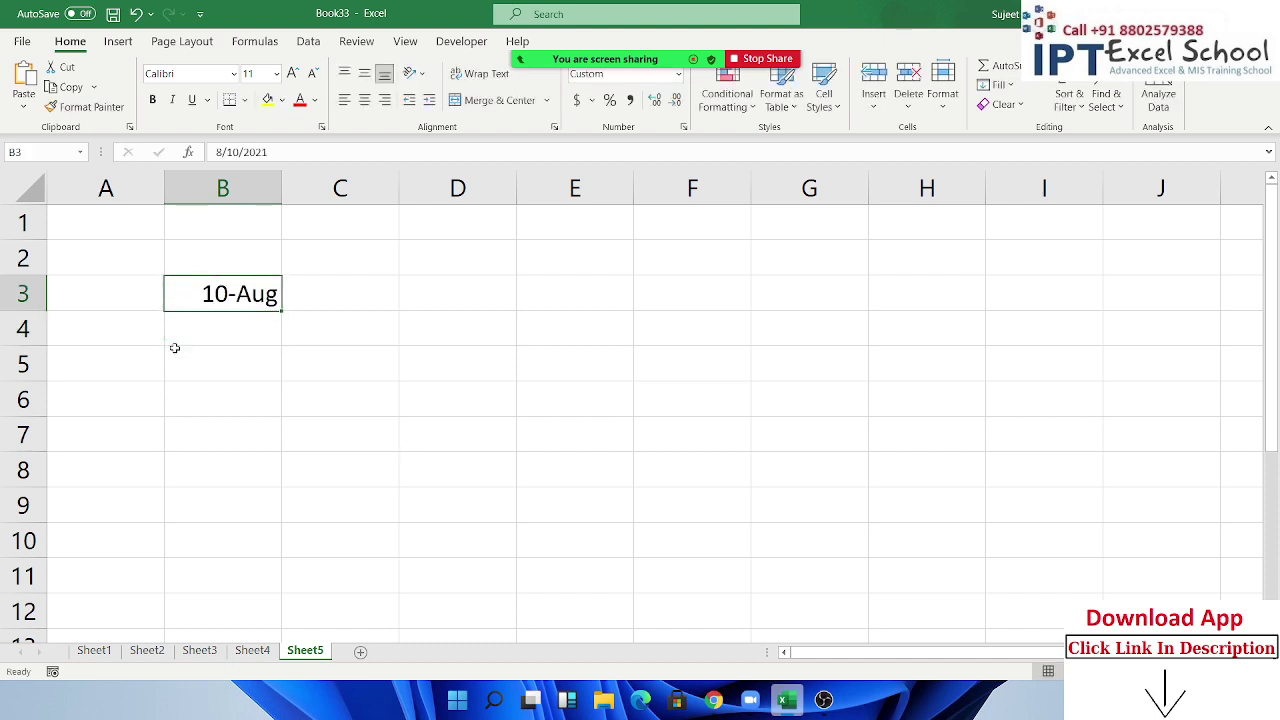
key(Down)
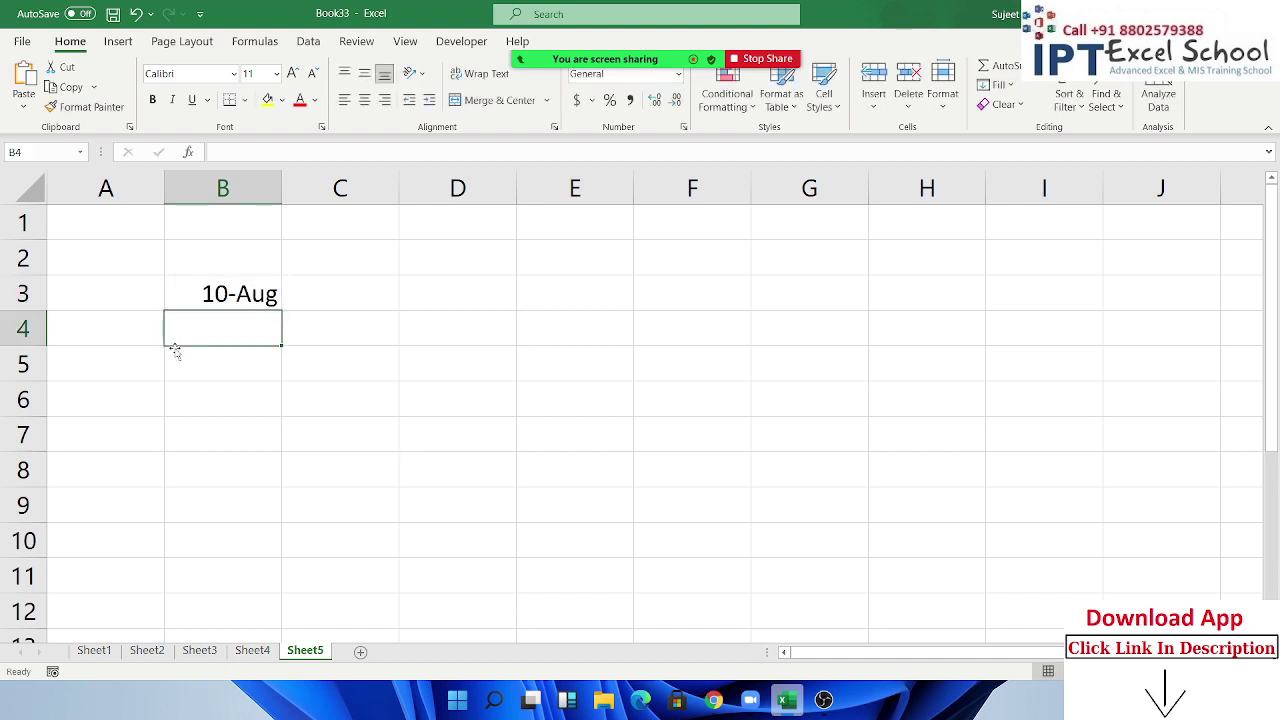
text(8/10)
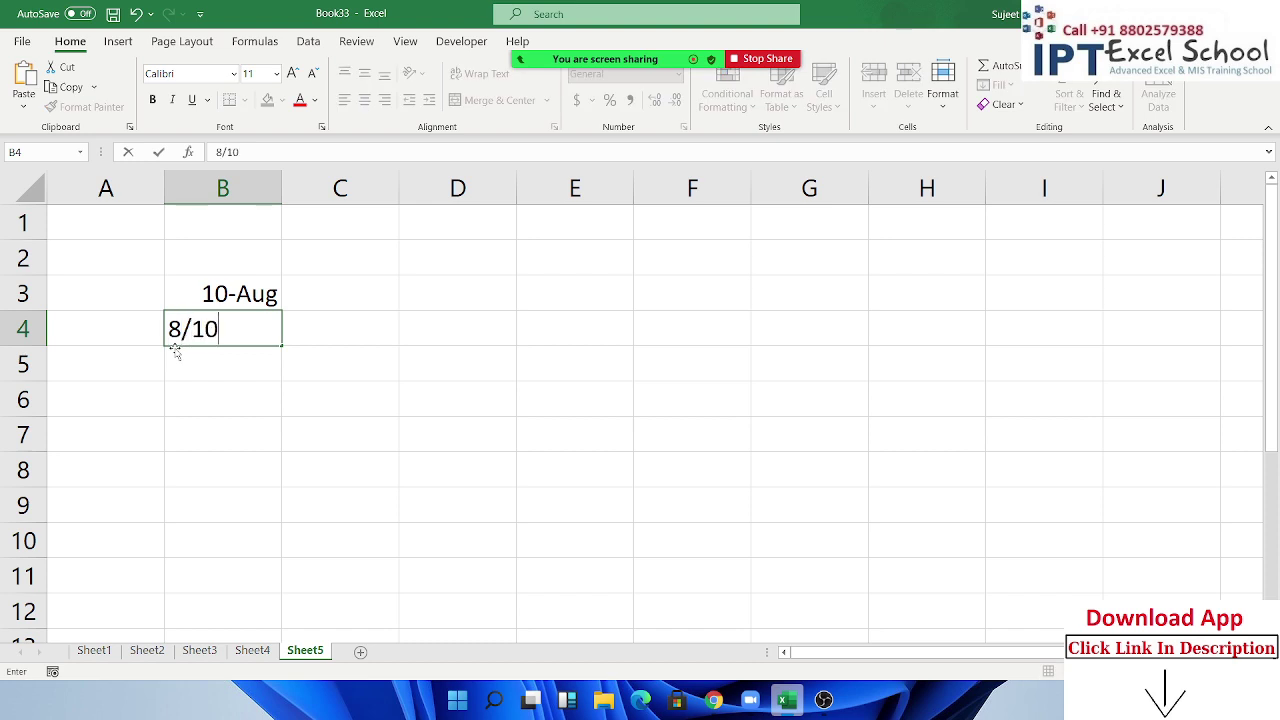
text(/)
text(202)
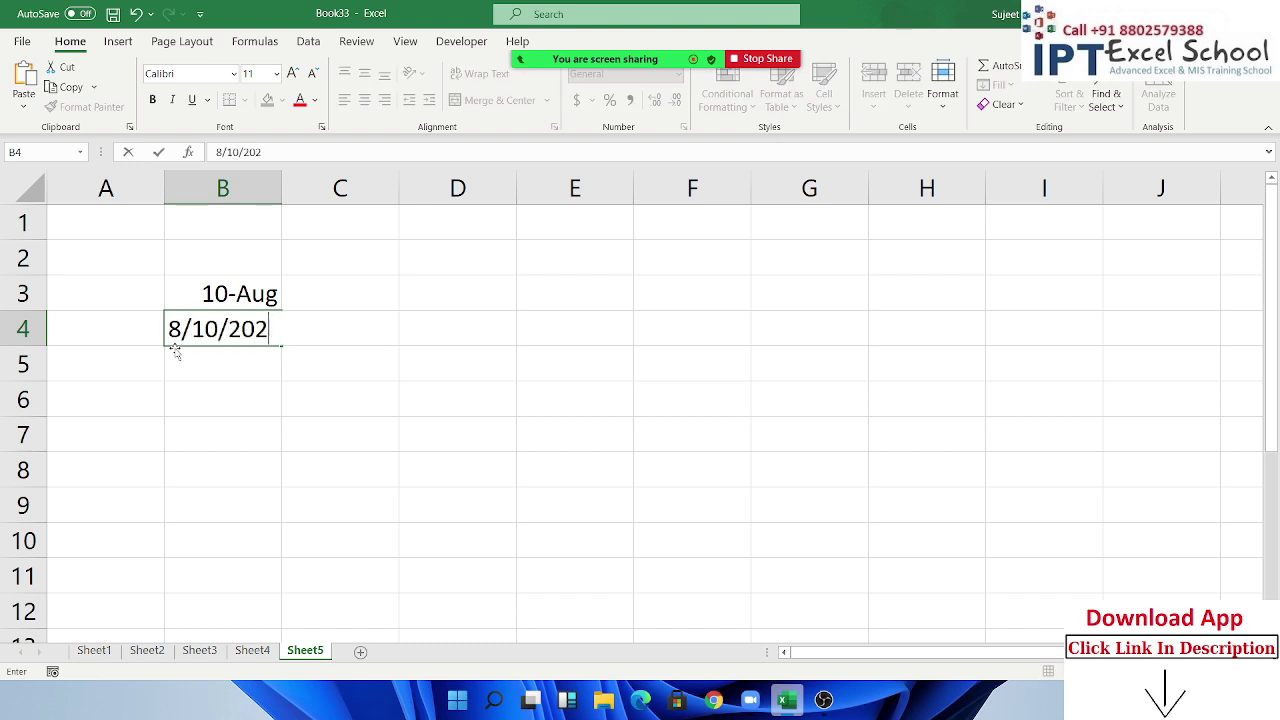
text(1)
key(Escape)
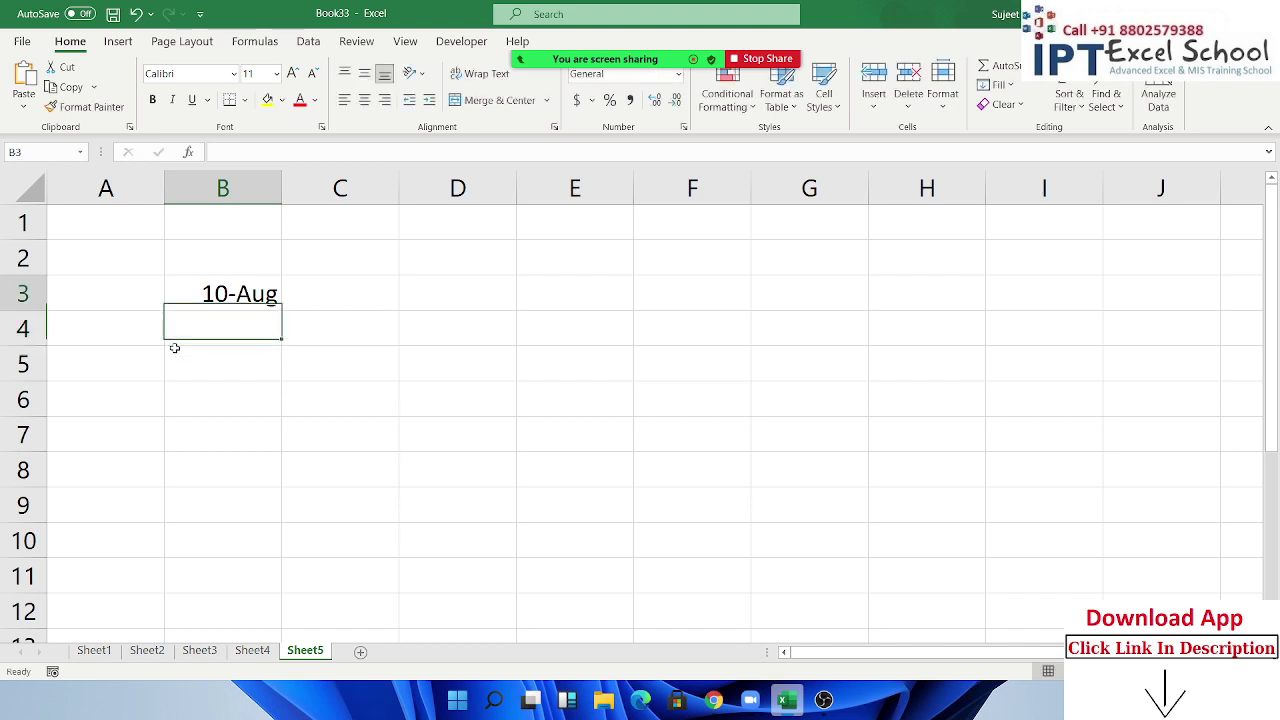
key(Up)
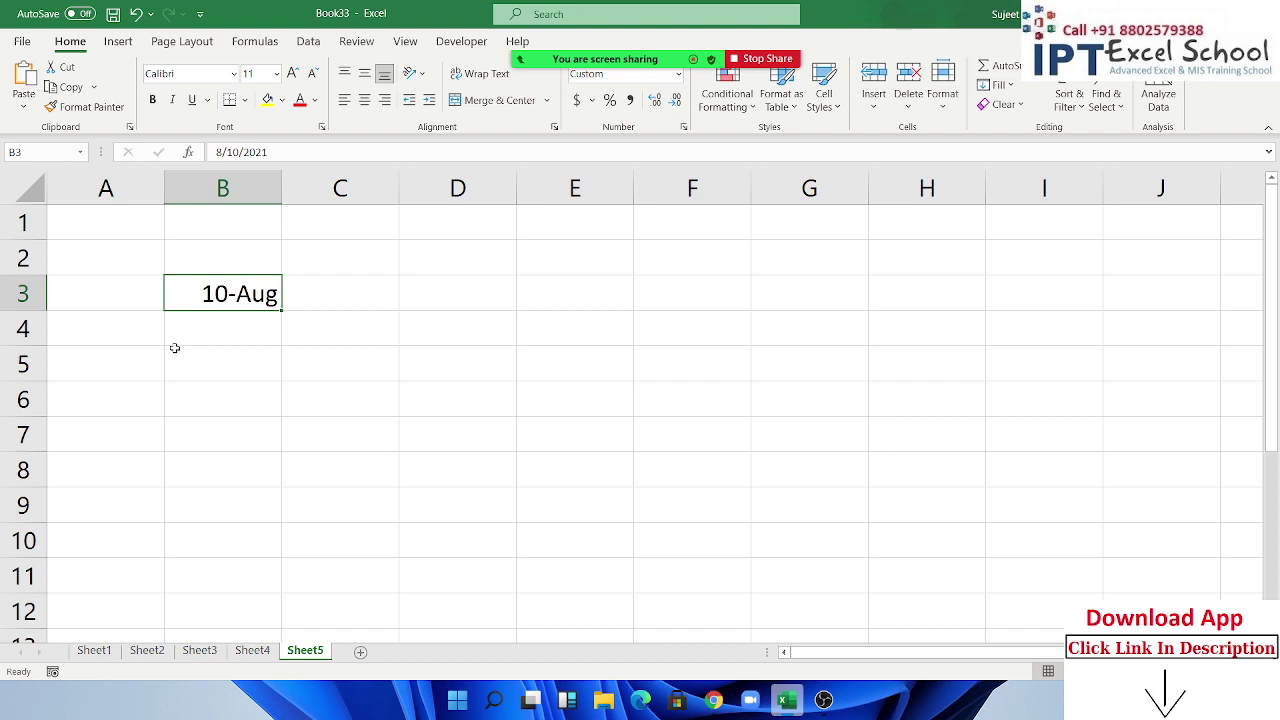
Enter =DATE(2021,8,10) in C3 so it shows 8/10/2021 beside the 10-Aug date in B3.
key(Right)
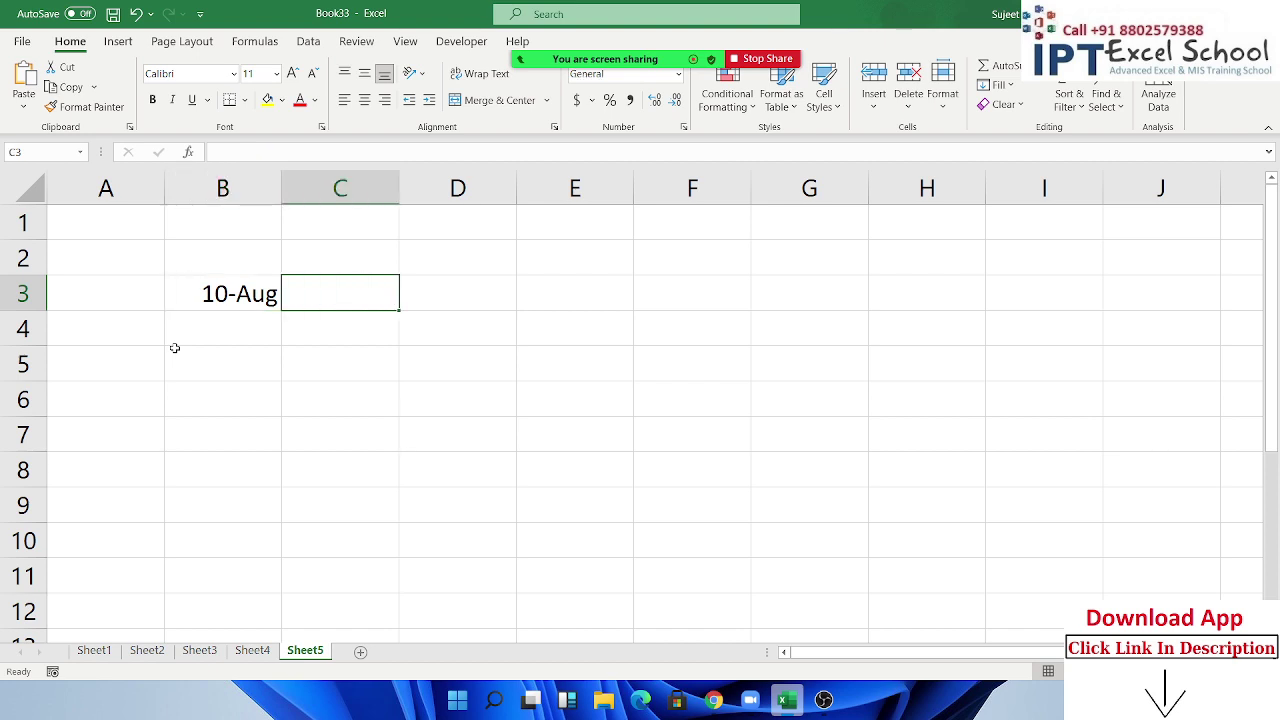
text(=)
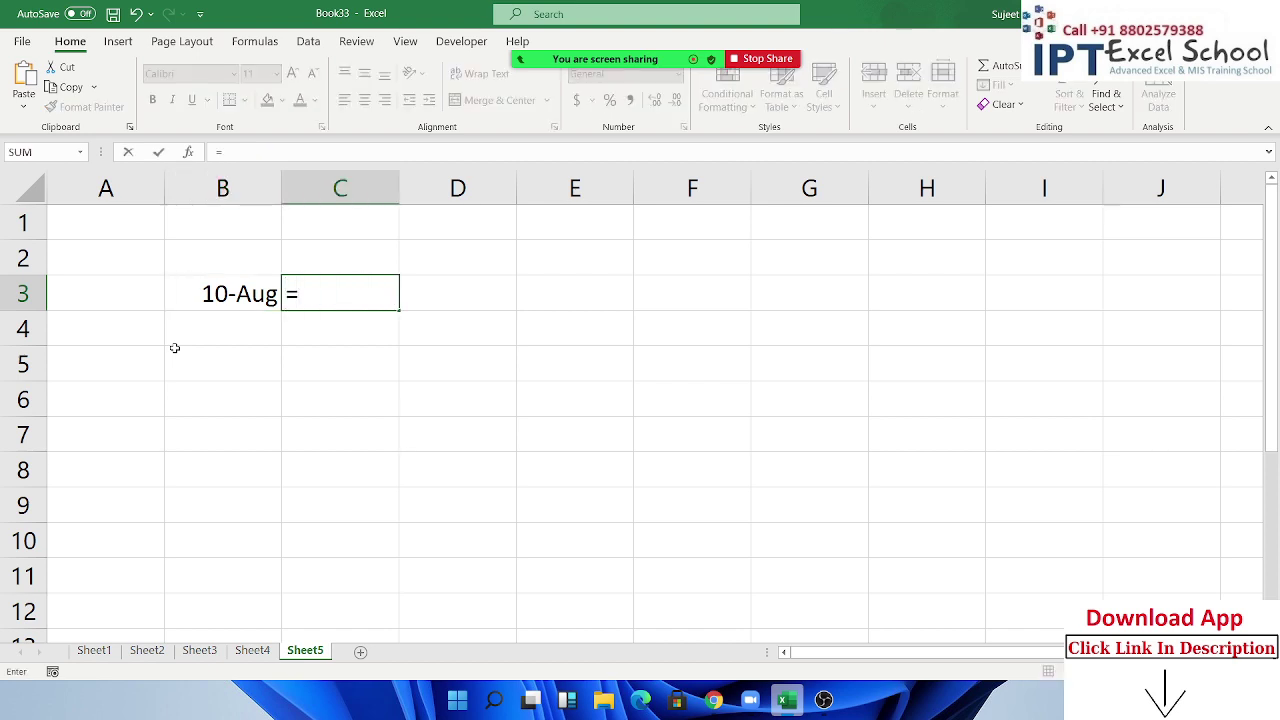
text(DATE()
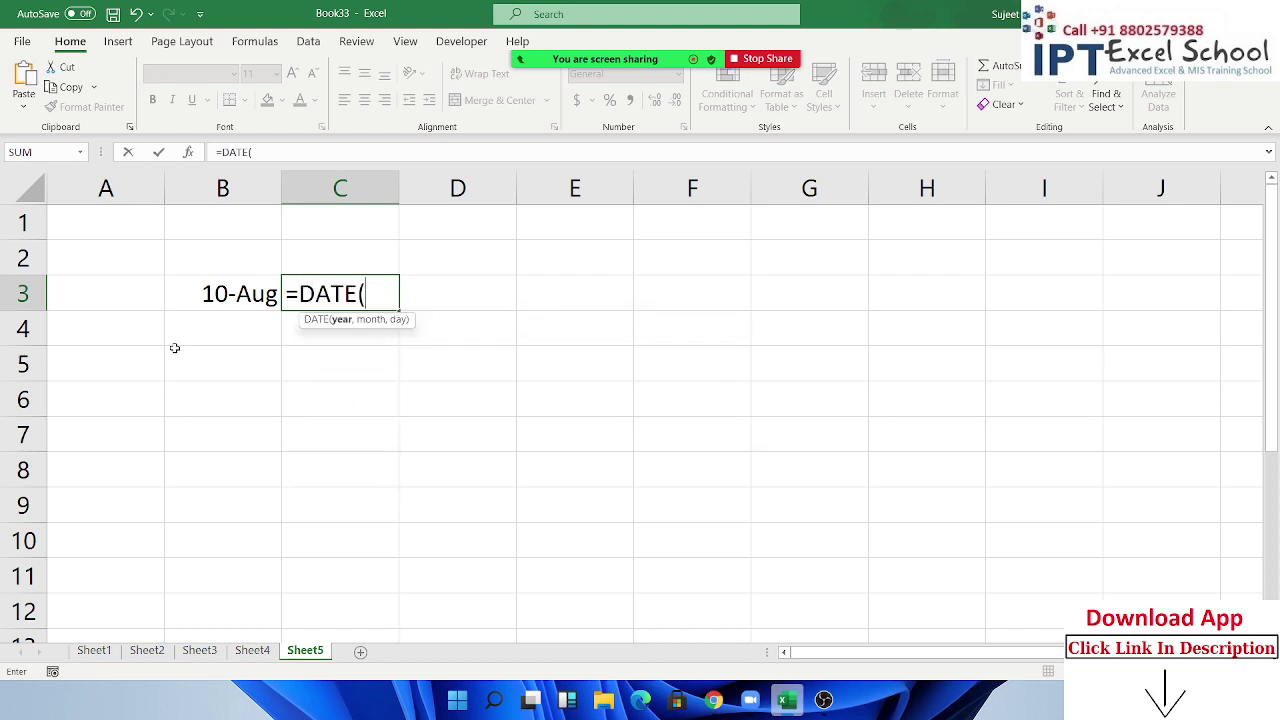
text(2)
text(021,)
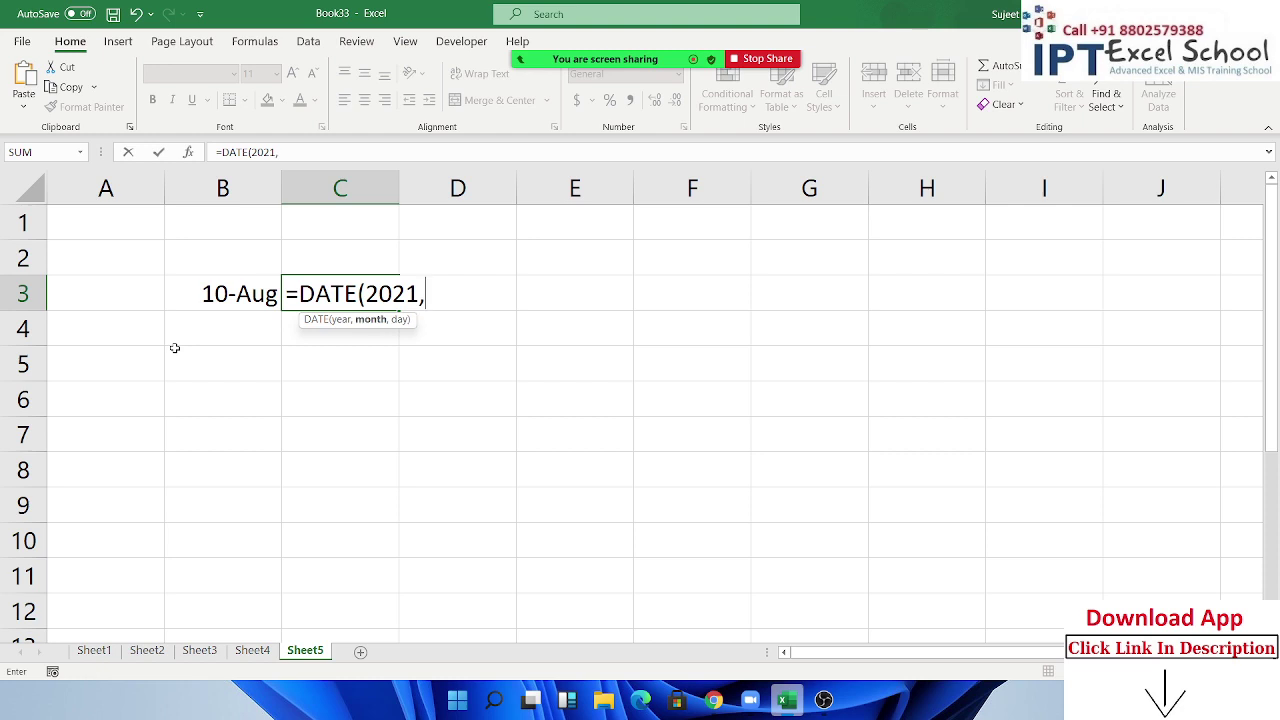
text(8,)
text(10)
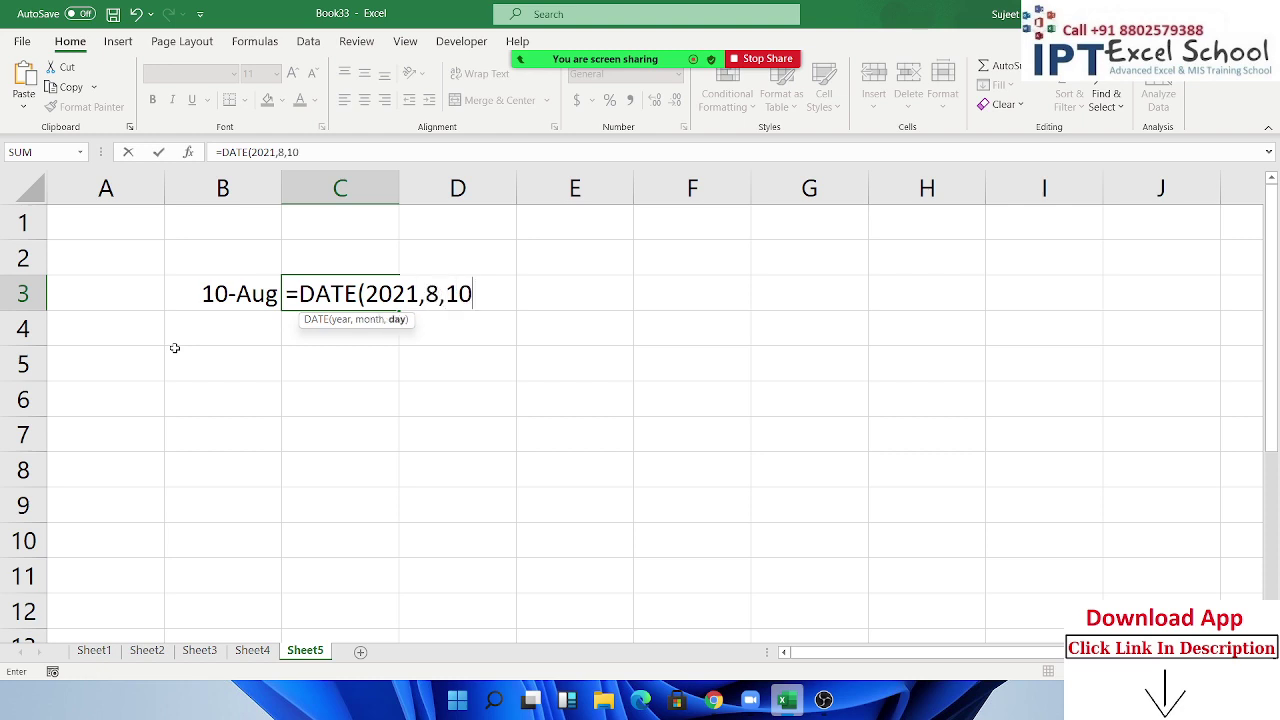
key(Return)
key(Up)
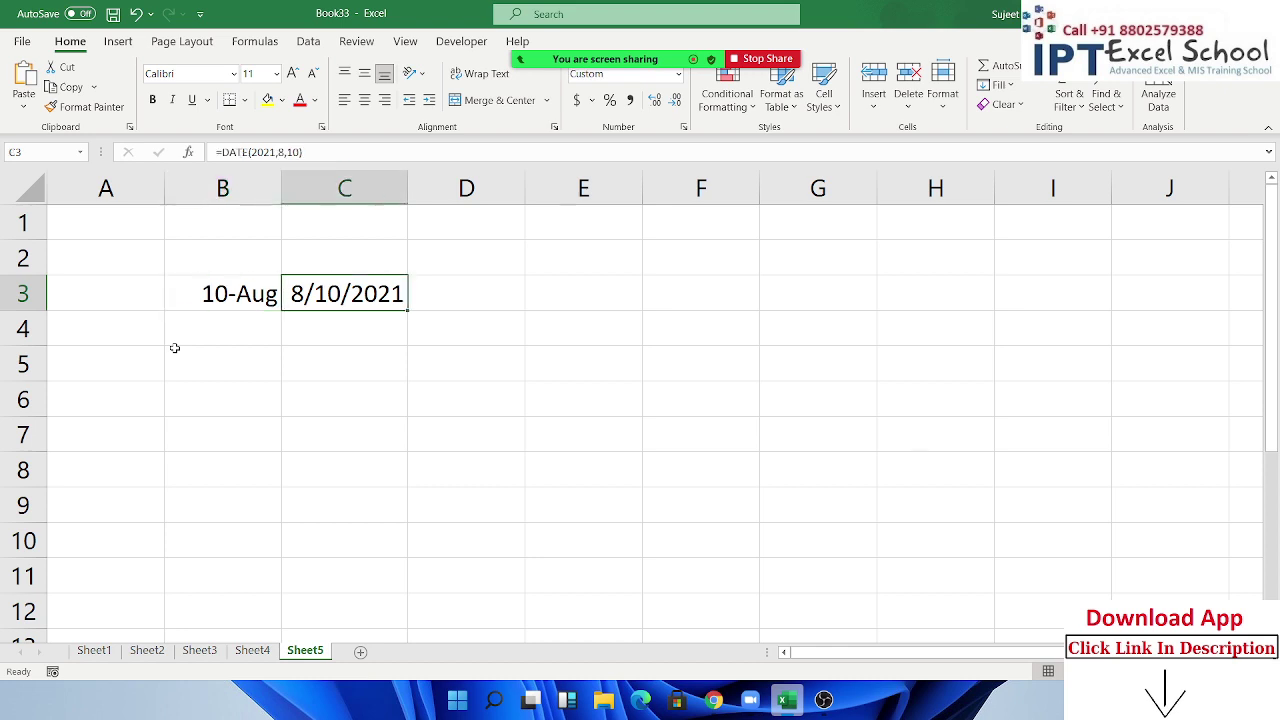
key(Right)
key(Left)
key(Left)
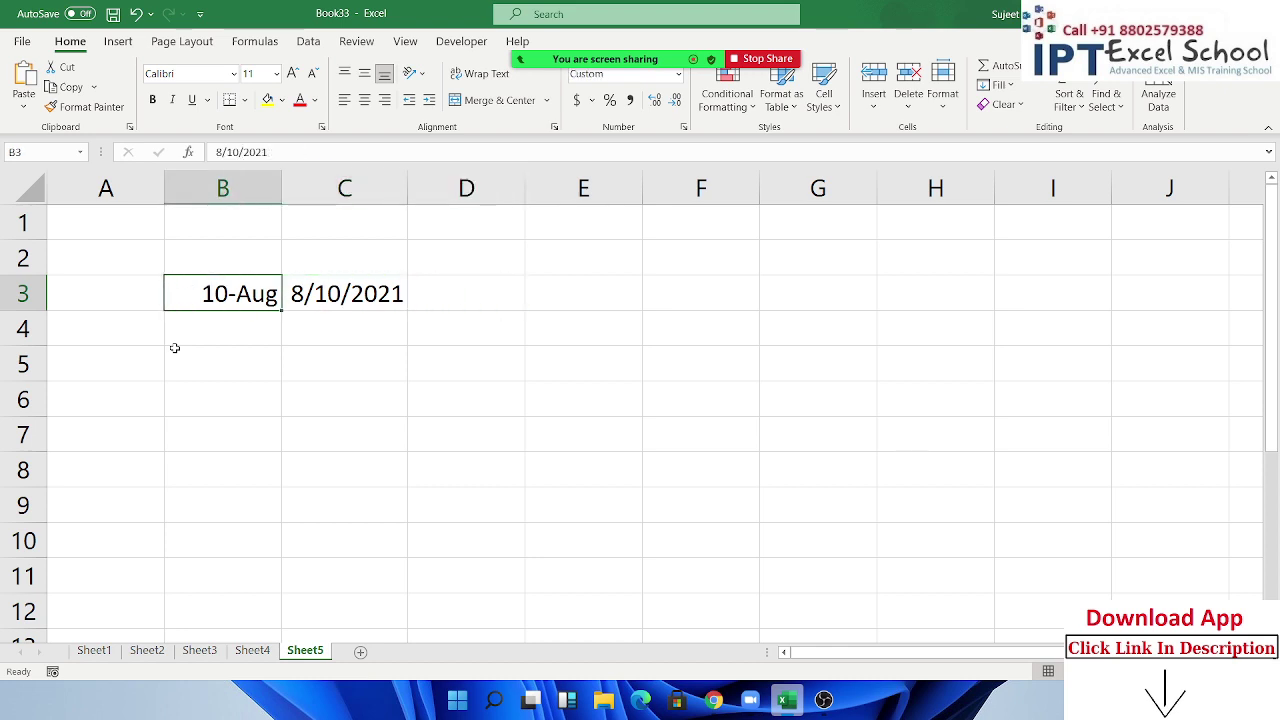
key(Right)
key(Right)
key(Left)
key(Left)
key(Right)
key(Down)
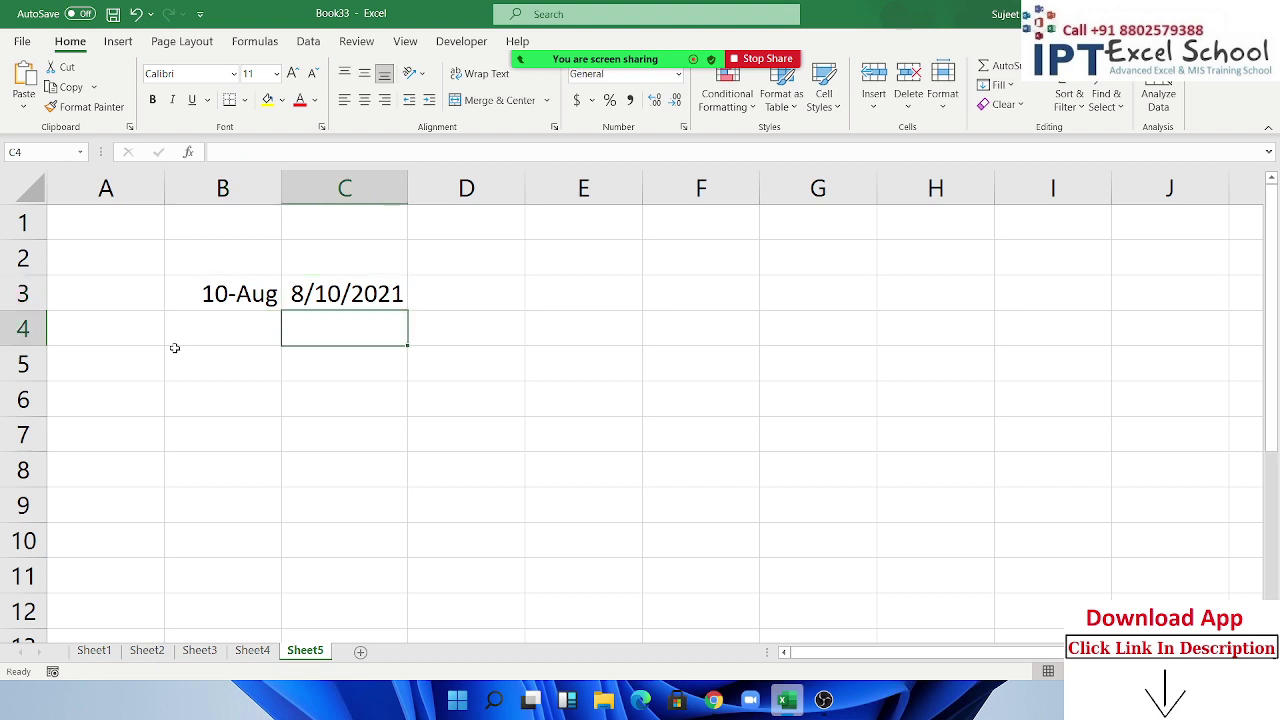
Put today's date in C5 with =TODAY().
key(Down)
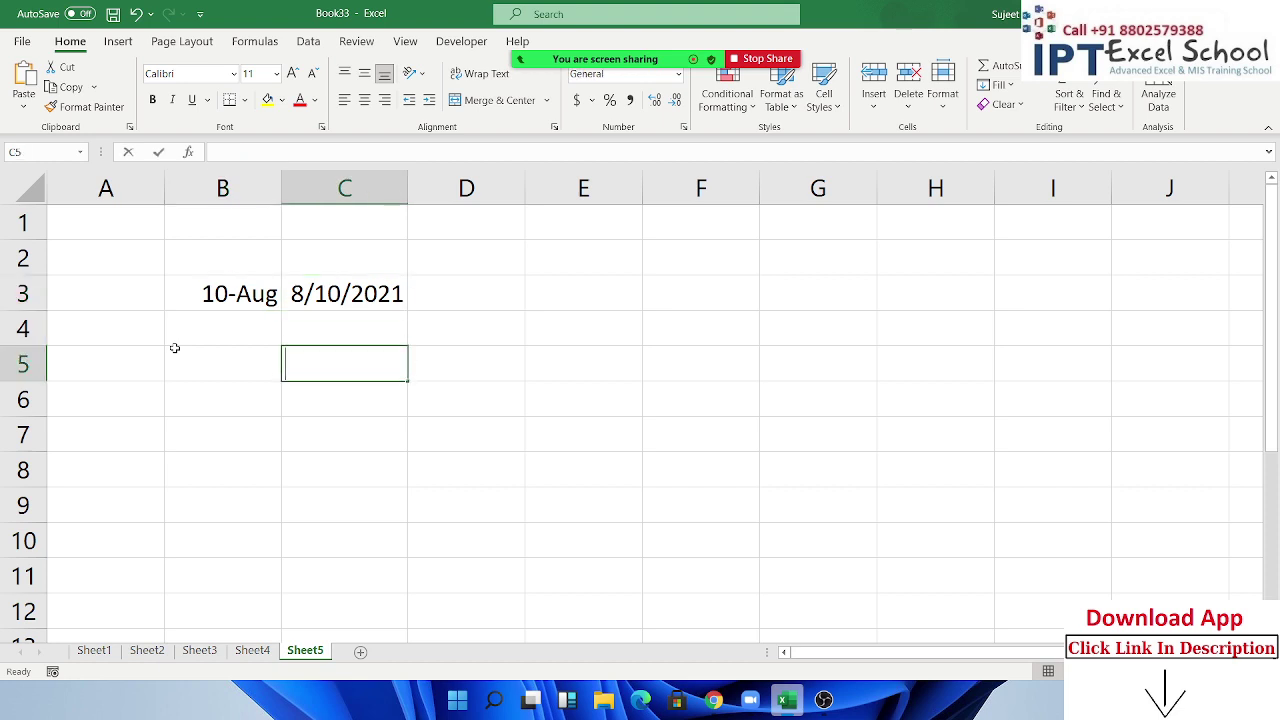
key(ctrl+semicolon)
key(Escape)
text(=T)
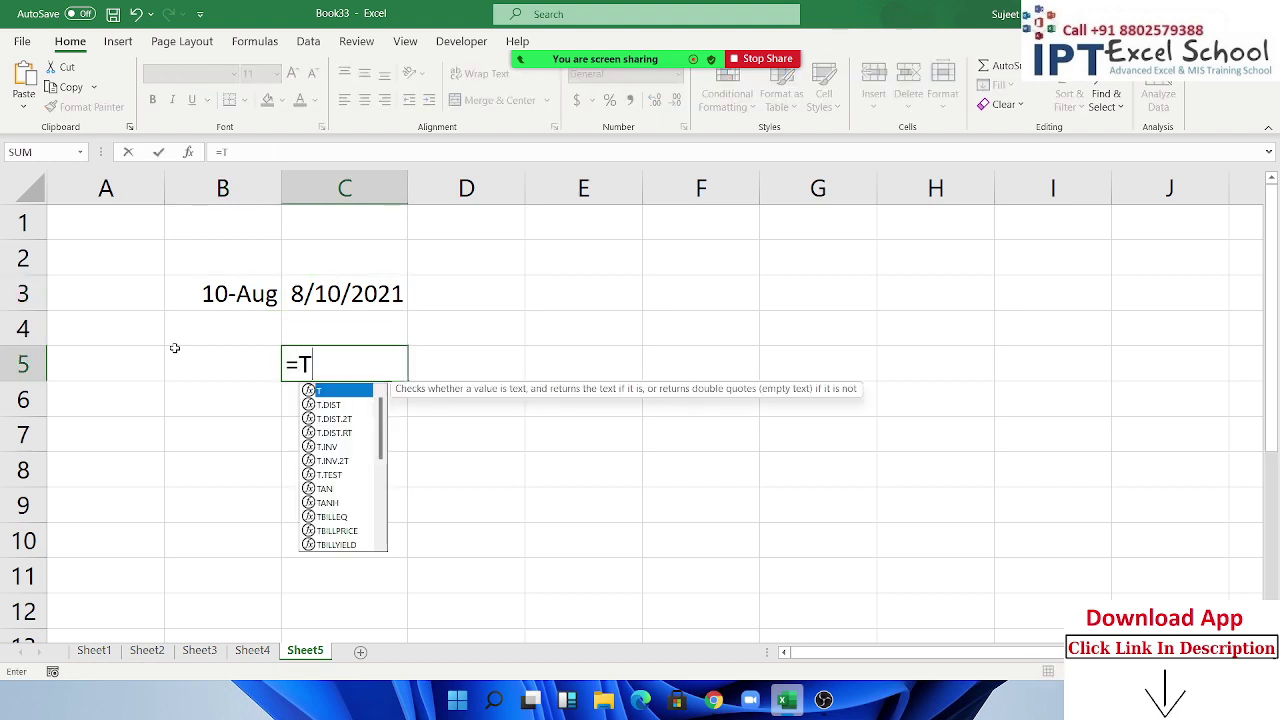
text(ODAY()
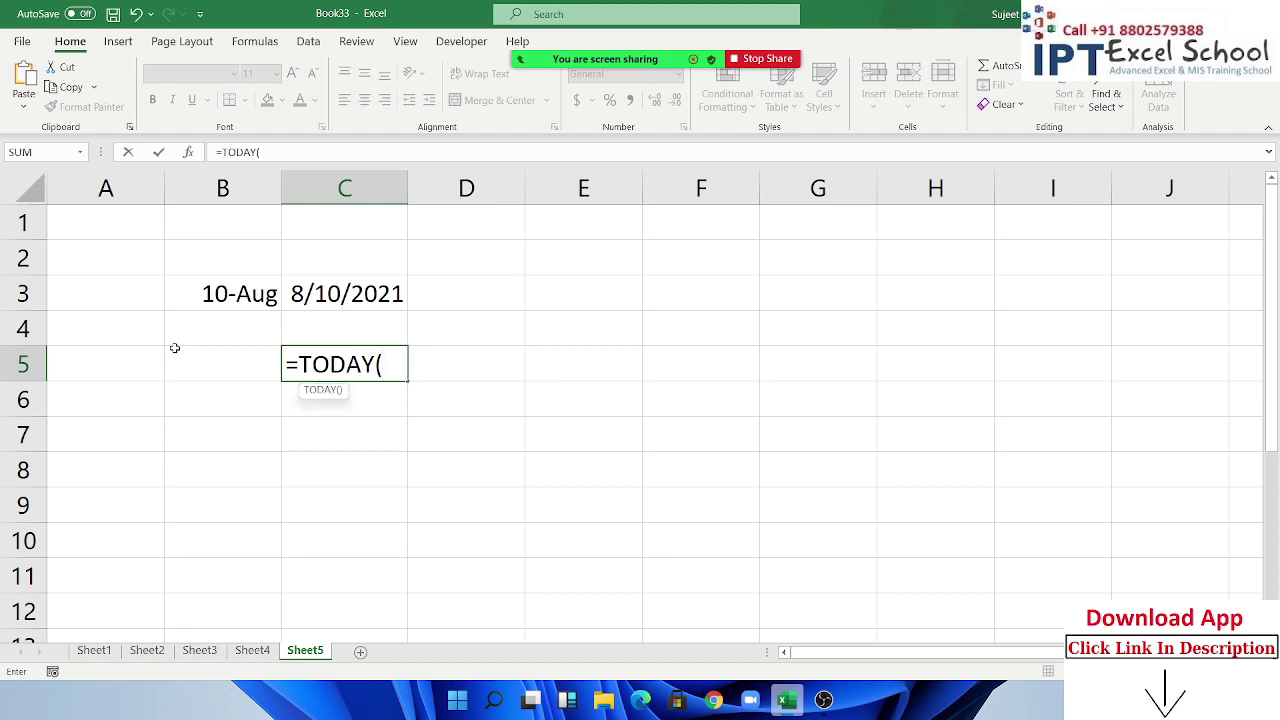
key(Return)
key(Up)
Enter 20 days in D5 and =C5+D5 in E5 to show 8/30/2021.
key(Right)
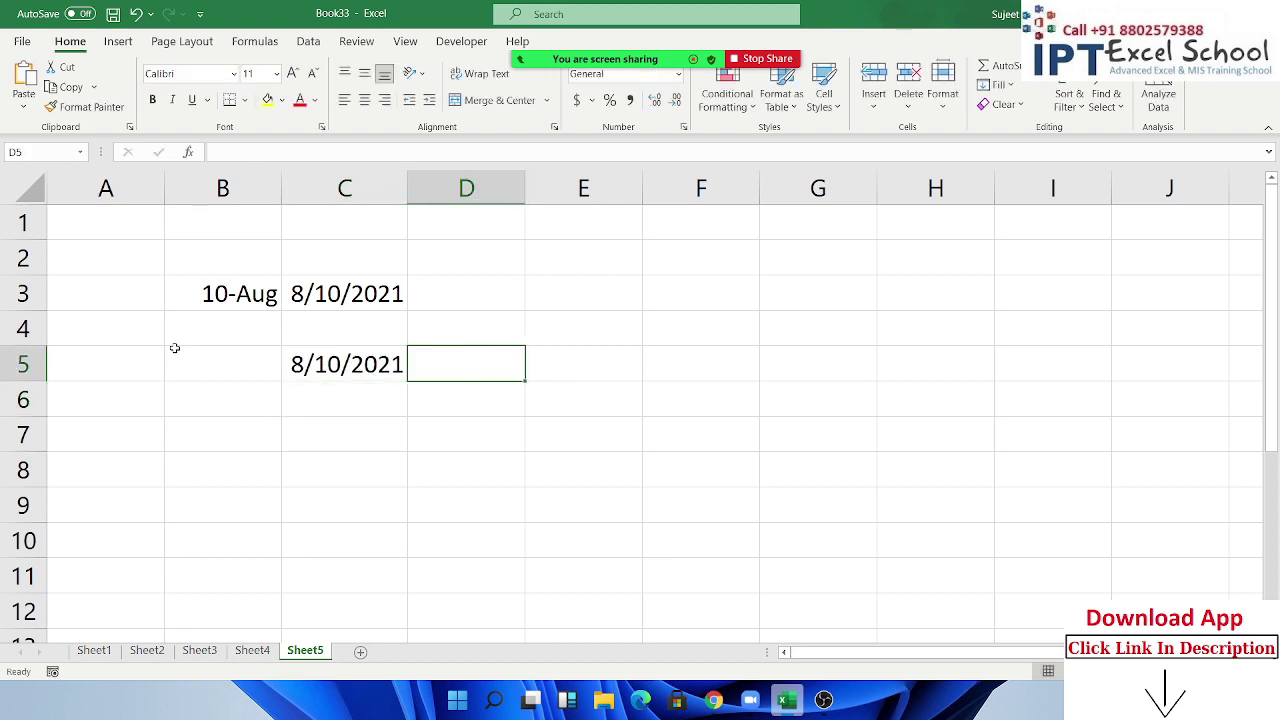
text(20)
key(Tab)
text(=)
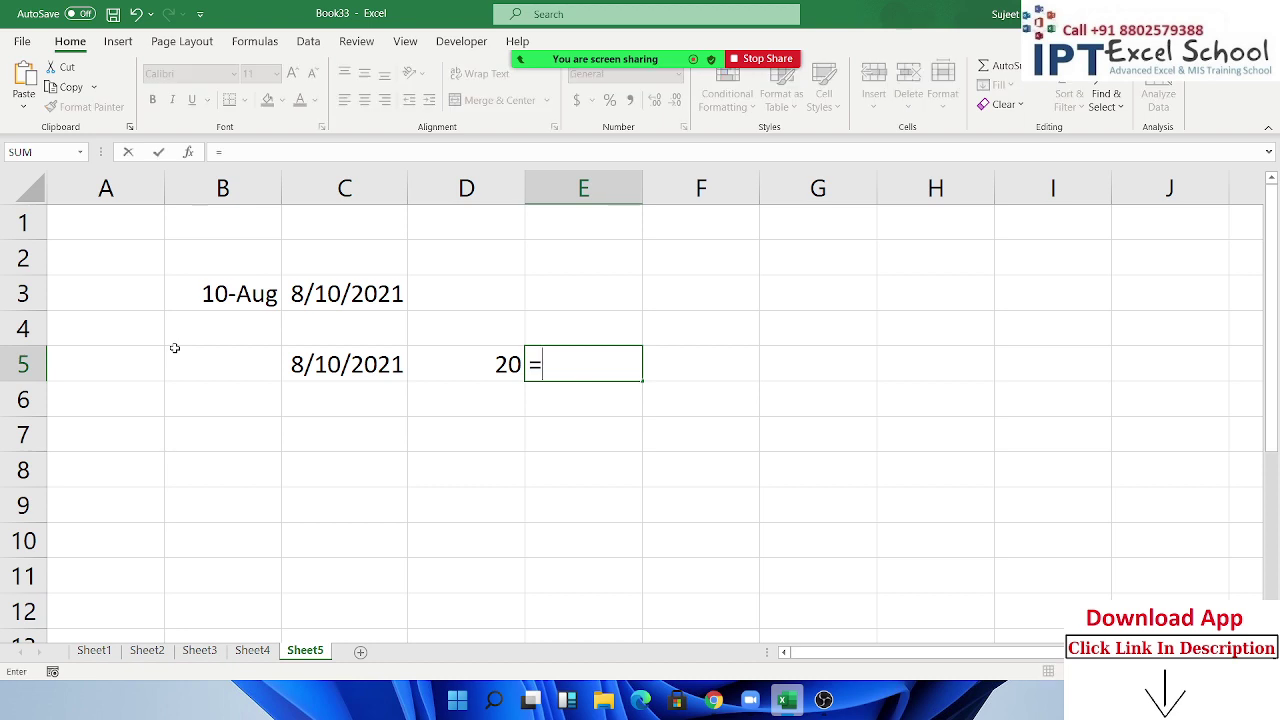
key(Left)
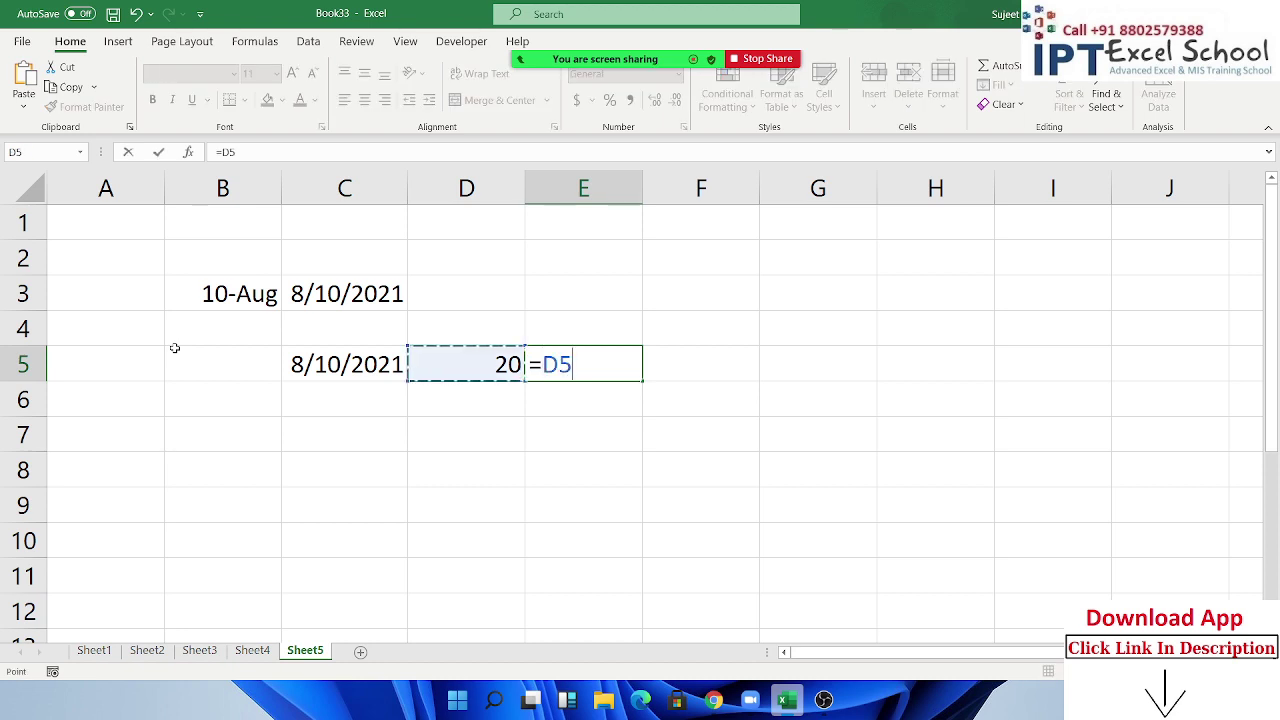
key(Left)
text(+)
key(Left)
key(Return)
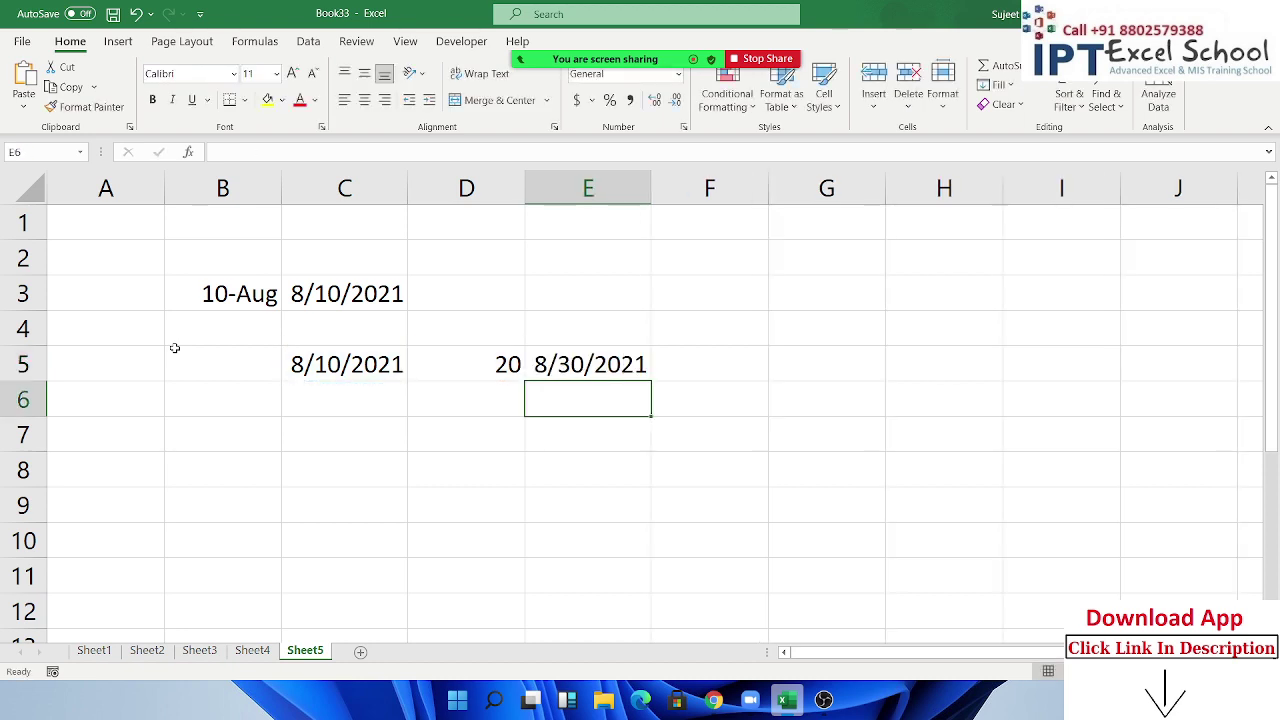
Fill the date down into C6 and enter 3 months in D6.
key(Left)
key(Left)
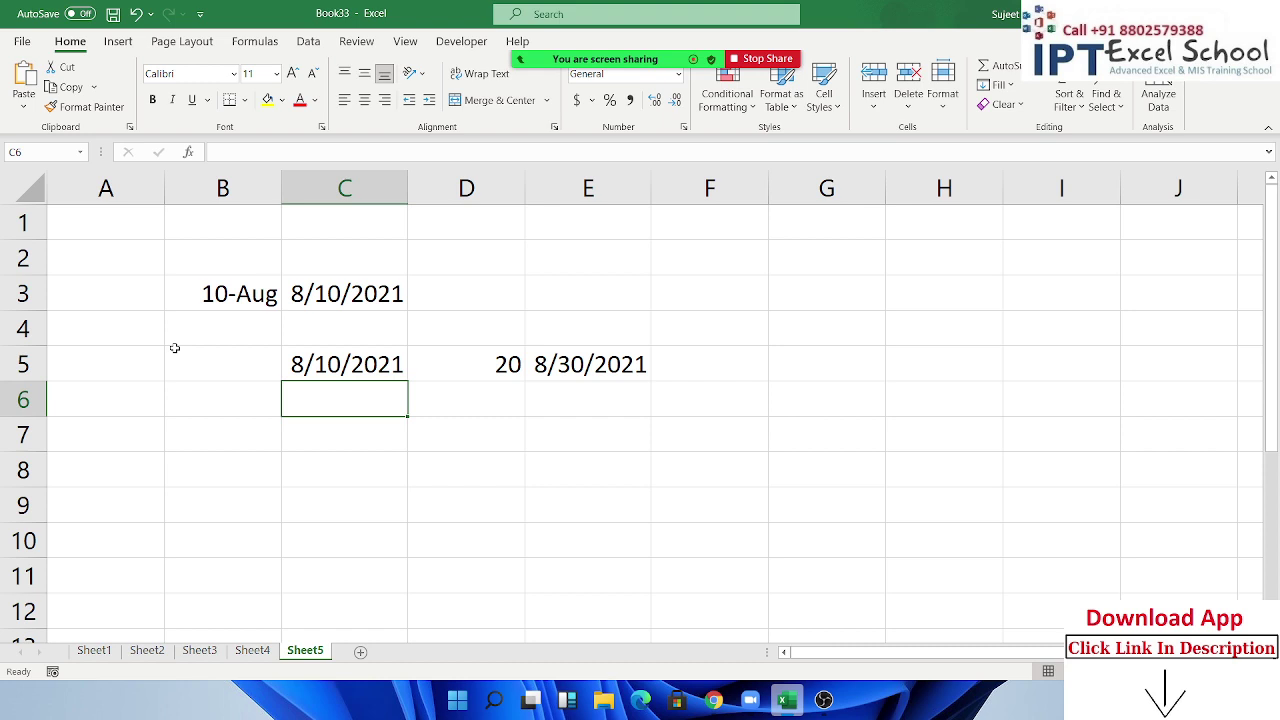
key(ctrl+d)
key(Tab)
text(3)
key(Tab)
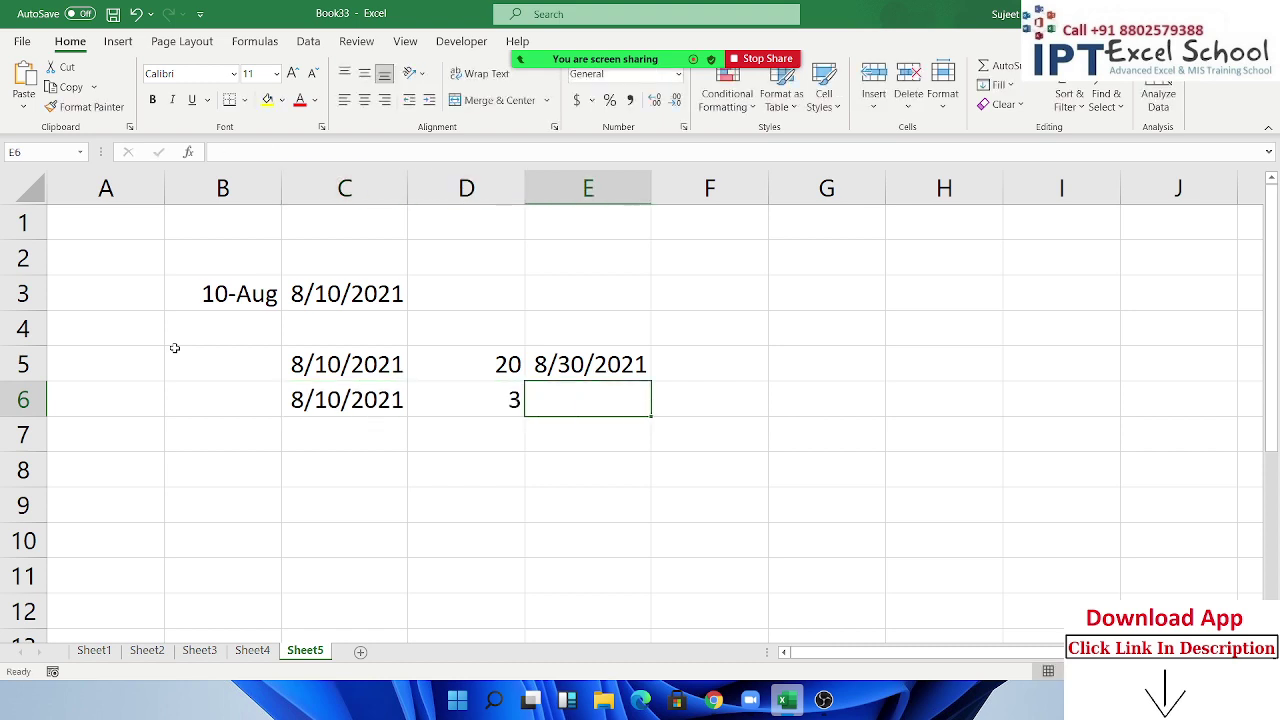
Enter =EDATE(C6,D6) in E6 and format the result as a date.
text(=)
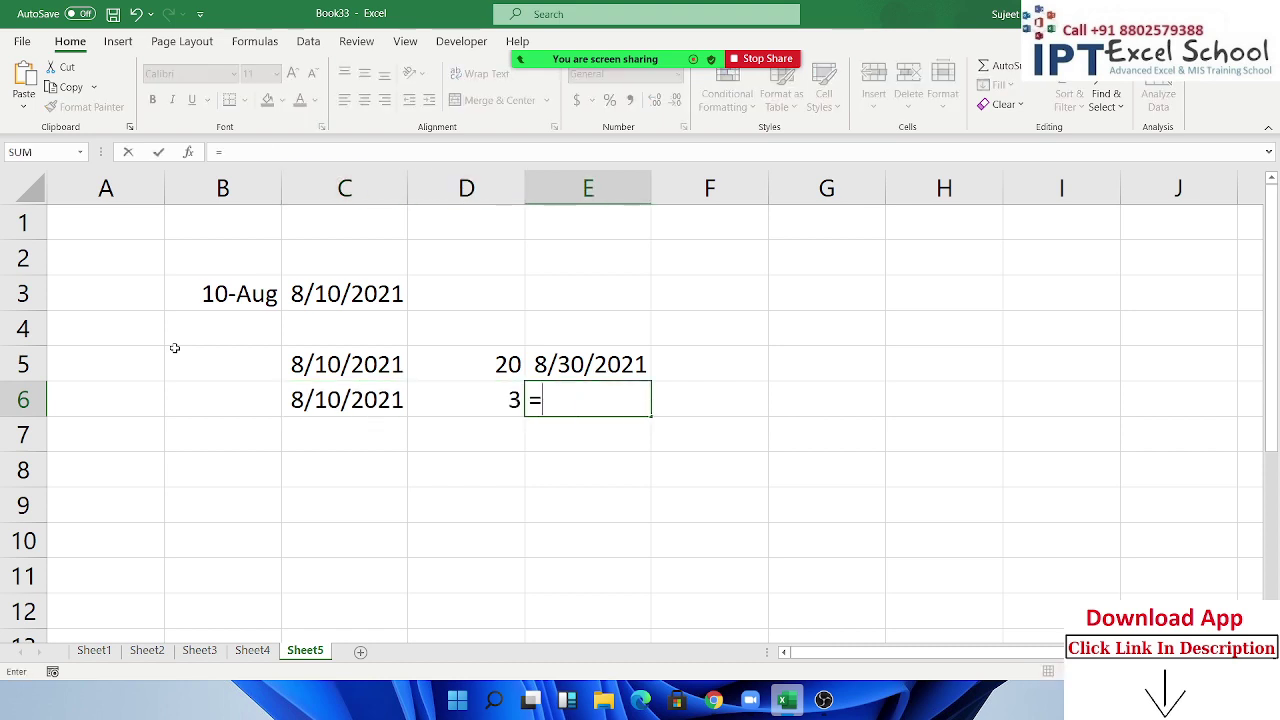
text(ED)
key(Tab)
key(Left)
key(Left)
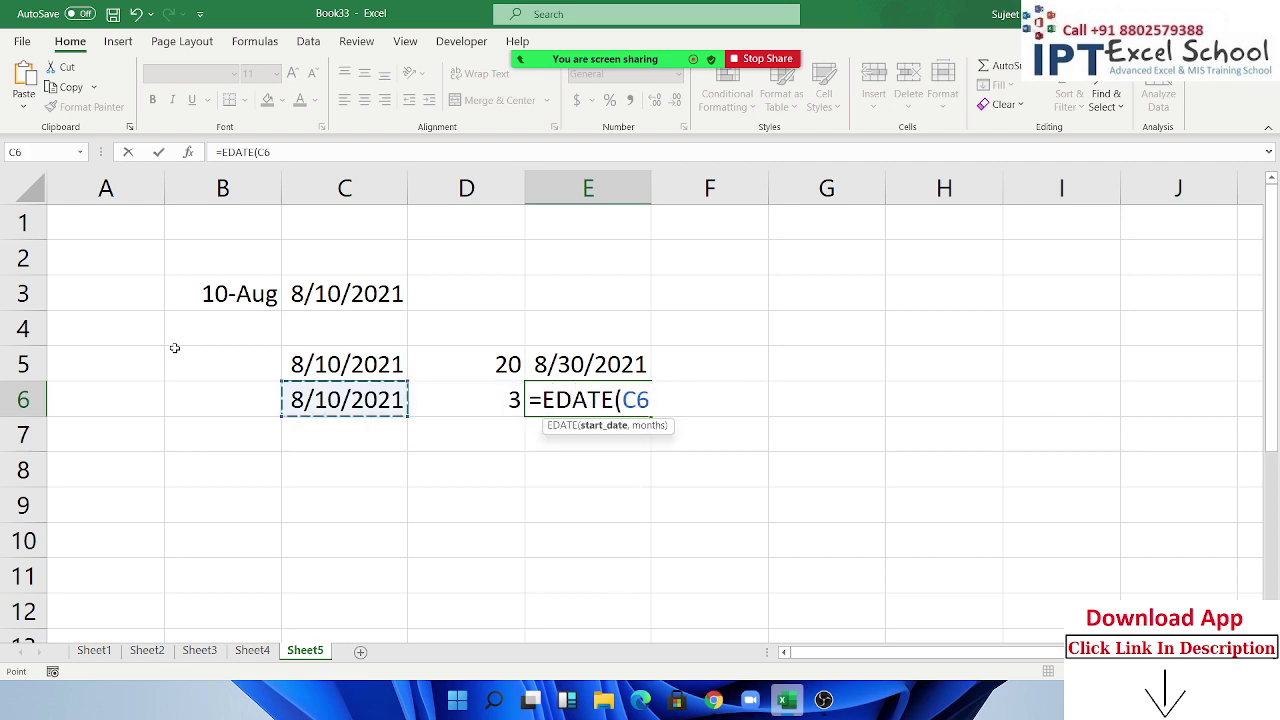
text(,)
key(Left)
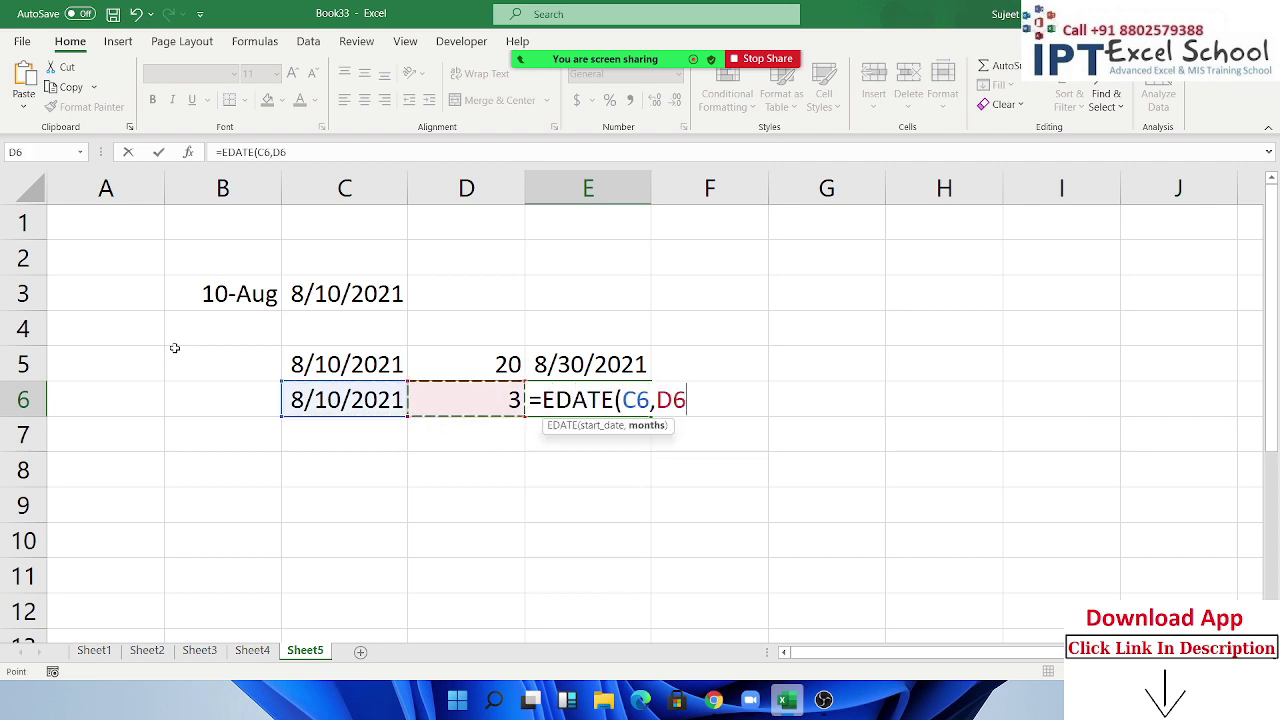
key(Return)
key(Up)
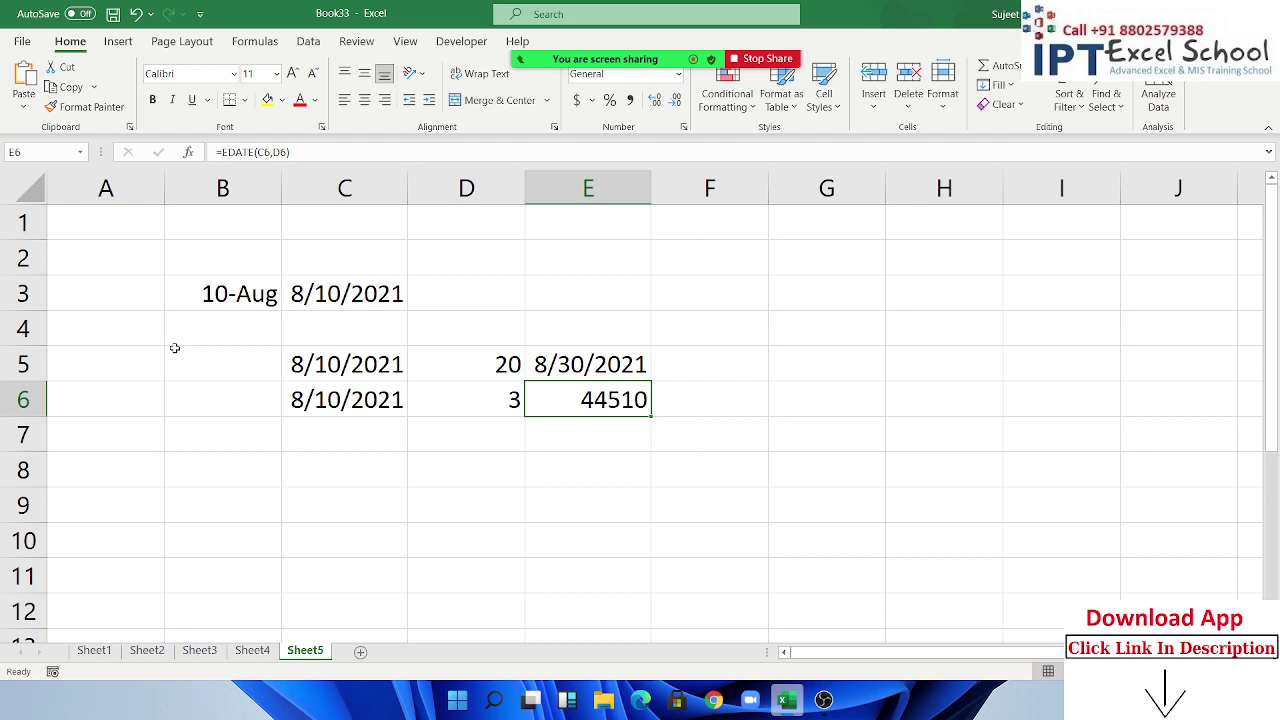
key(ctrl+shift+3)
Change D6 to -3 so E6 shows 10-May-21.
key(Left)
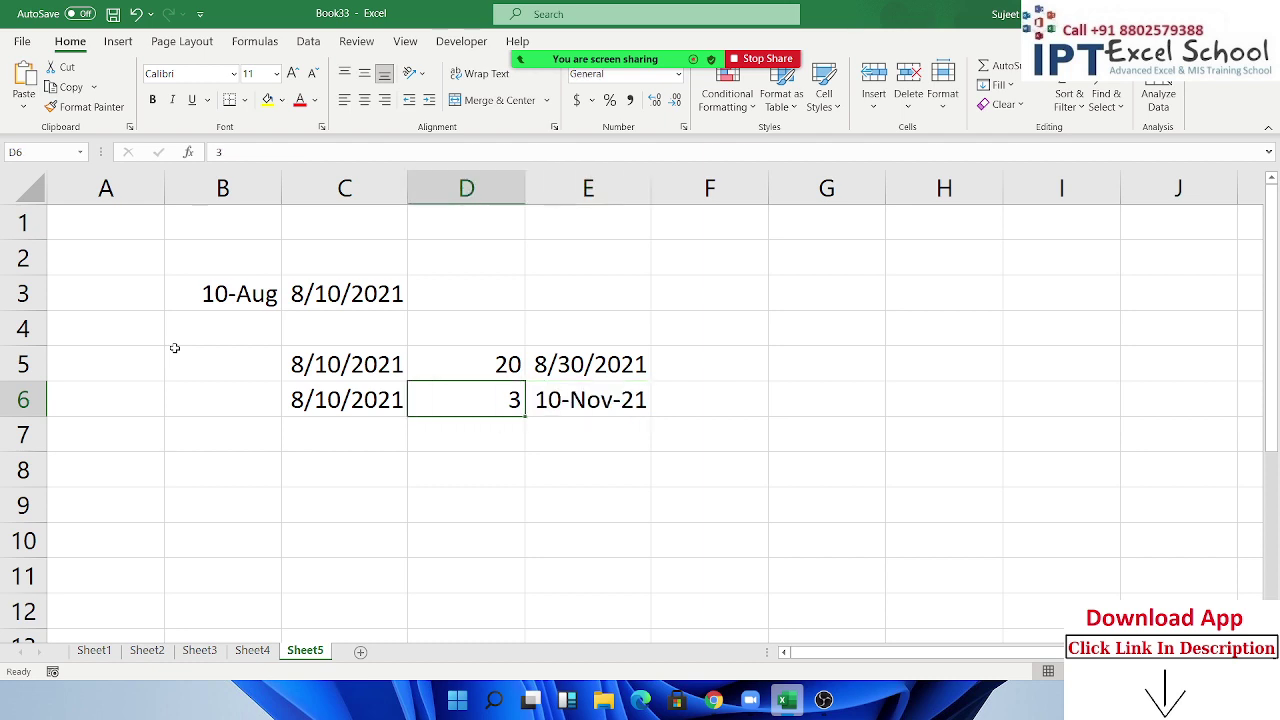
text(-3)
key(Return)
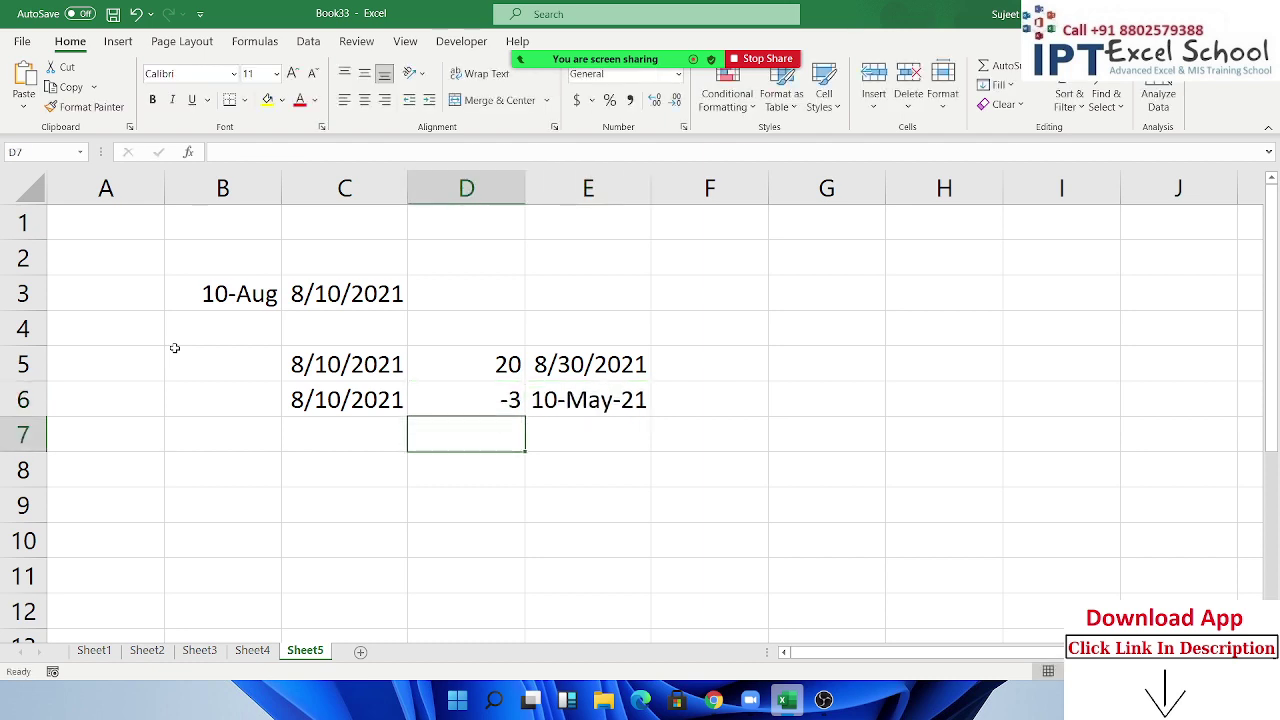
key(Left)
key(Down)
key(Up)
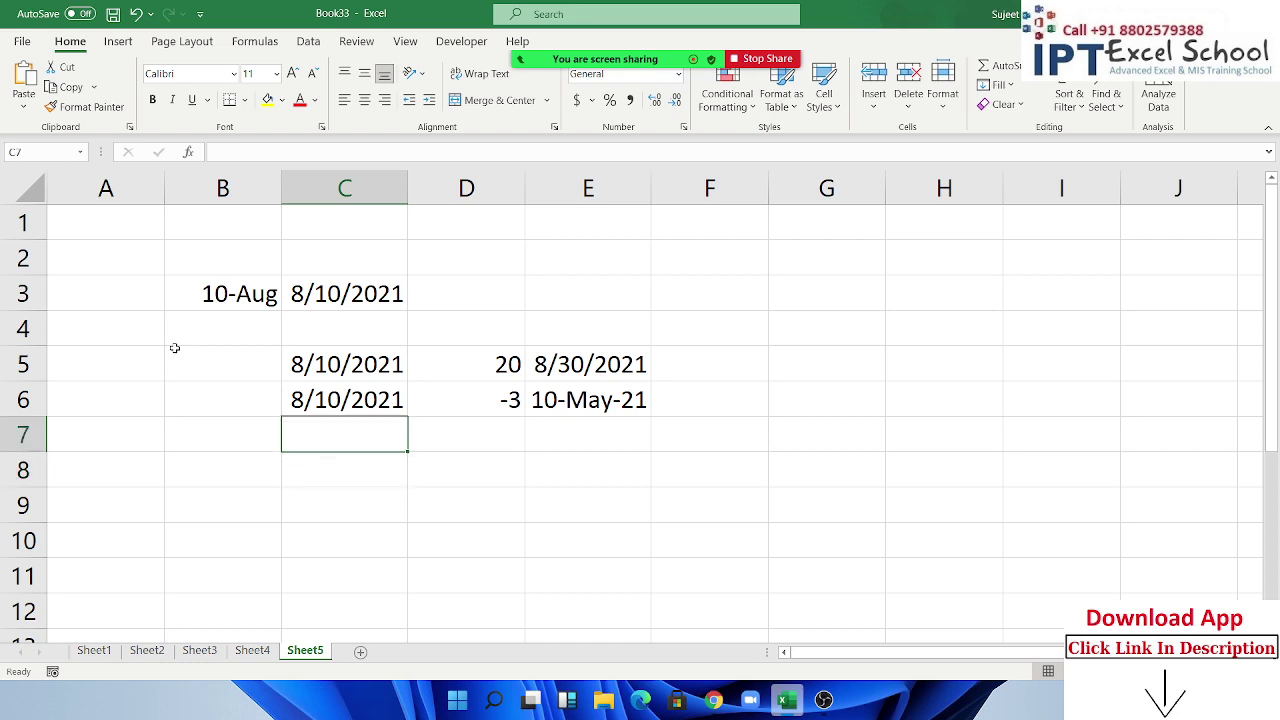
Fill the date down into C7 and enter 2, 4 and 22 in D7:F7.
key(ctrl+d)
key(Right)
text(2)
key(Right)
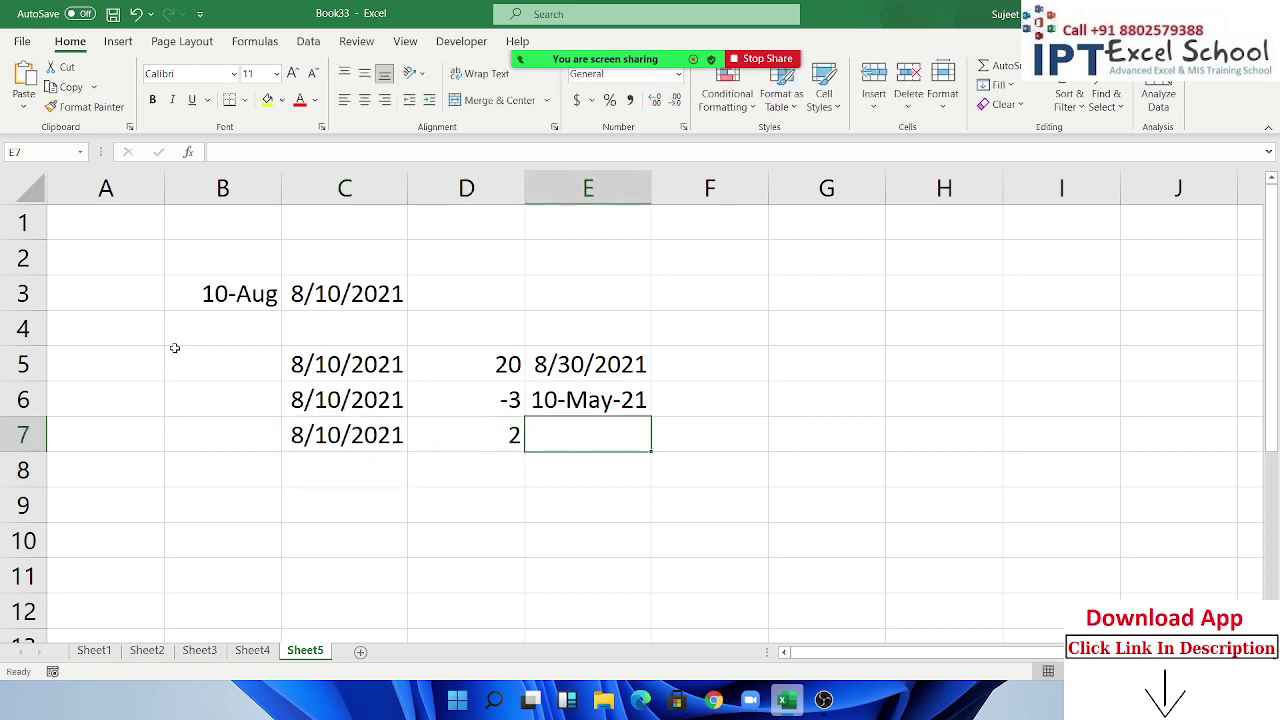
text(4)
key(Right)
text(22)
key(Return)
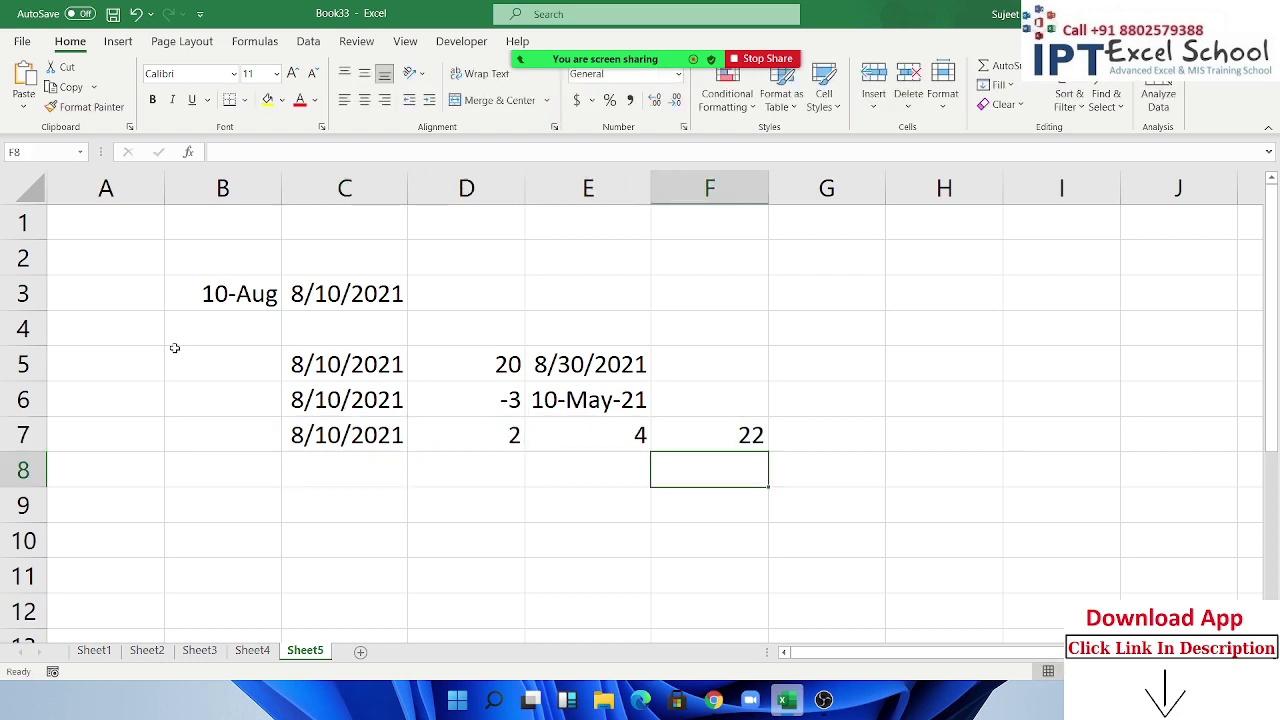
key(Left)
key(Left)
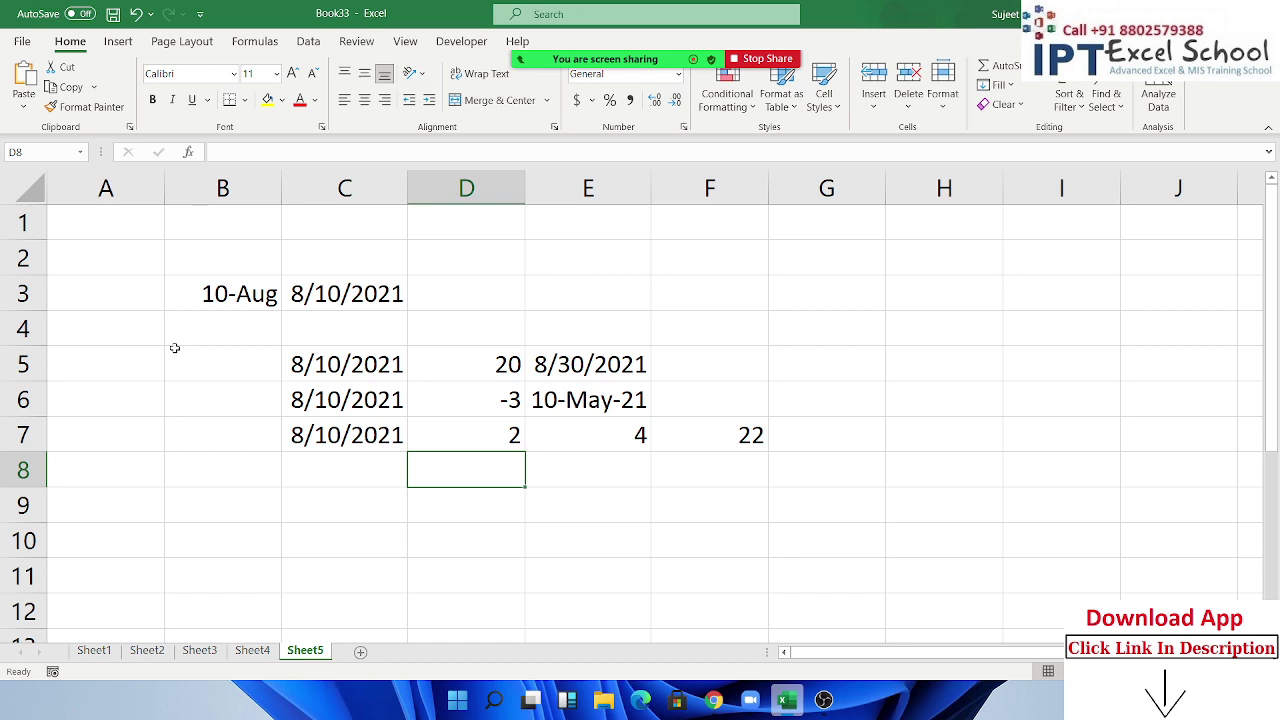
Enter =DATE(YEAR(C7)+2,MONTH(C7)+4,DAY(C7)+22) in D8, formatted as a date showing 1-Jan-24.
text(=)
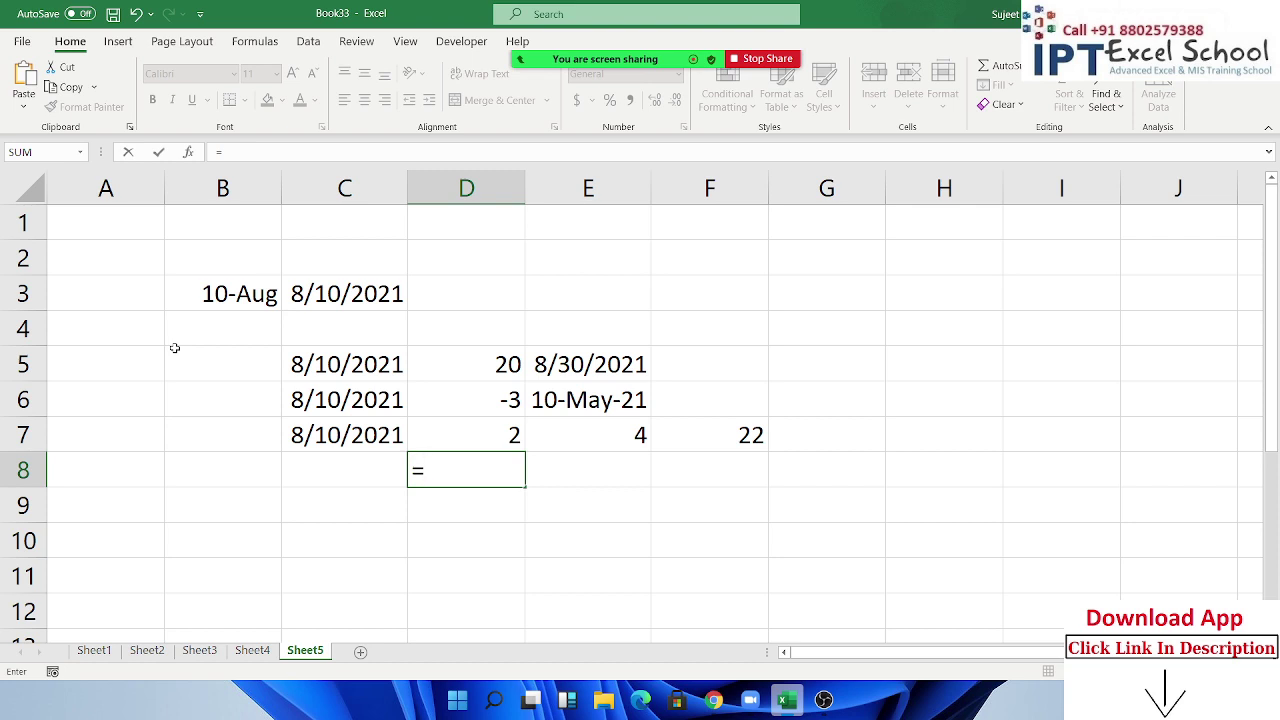
text(DT)
key(BackSpace)
text(A)
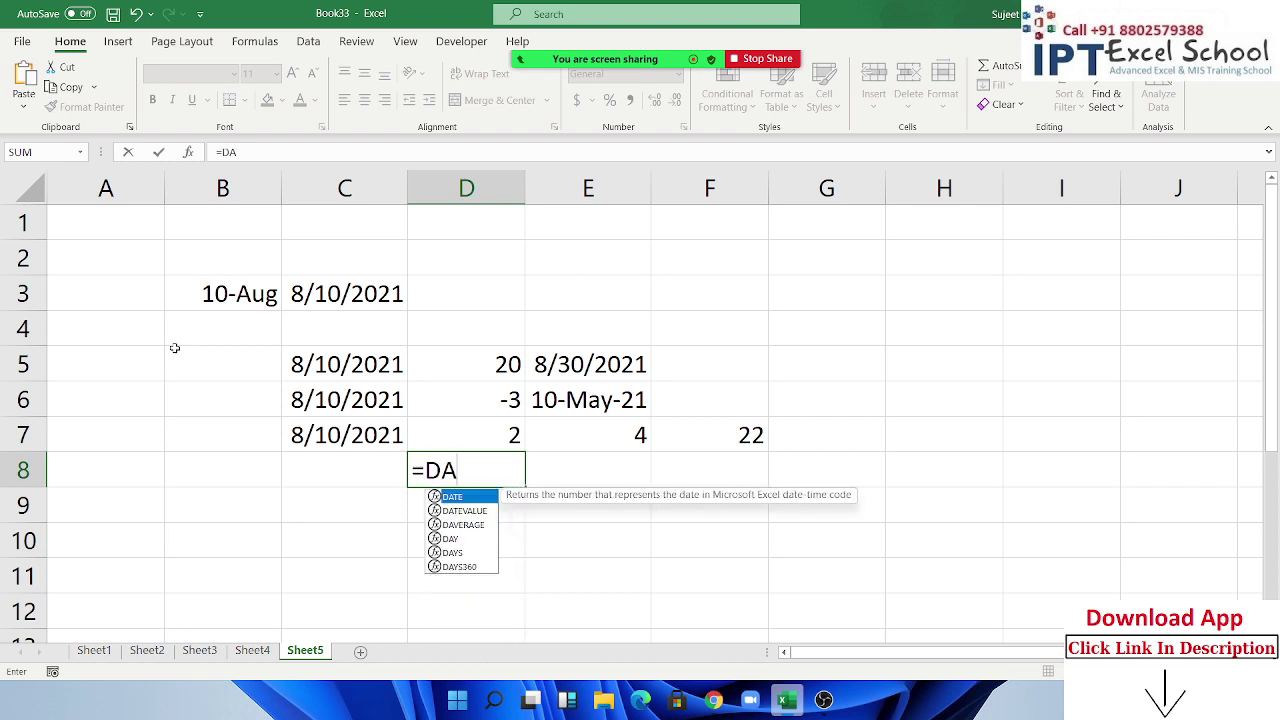
text(TE(YEA)
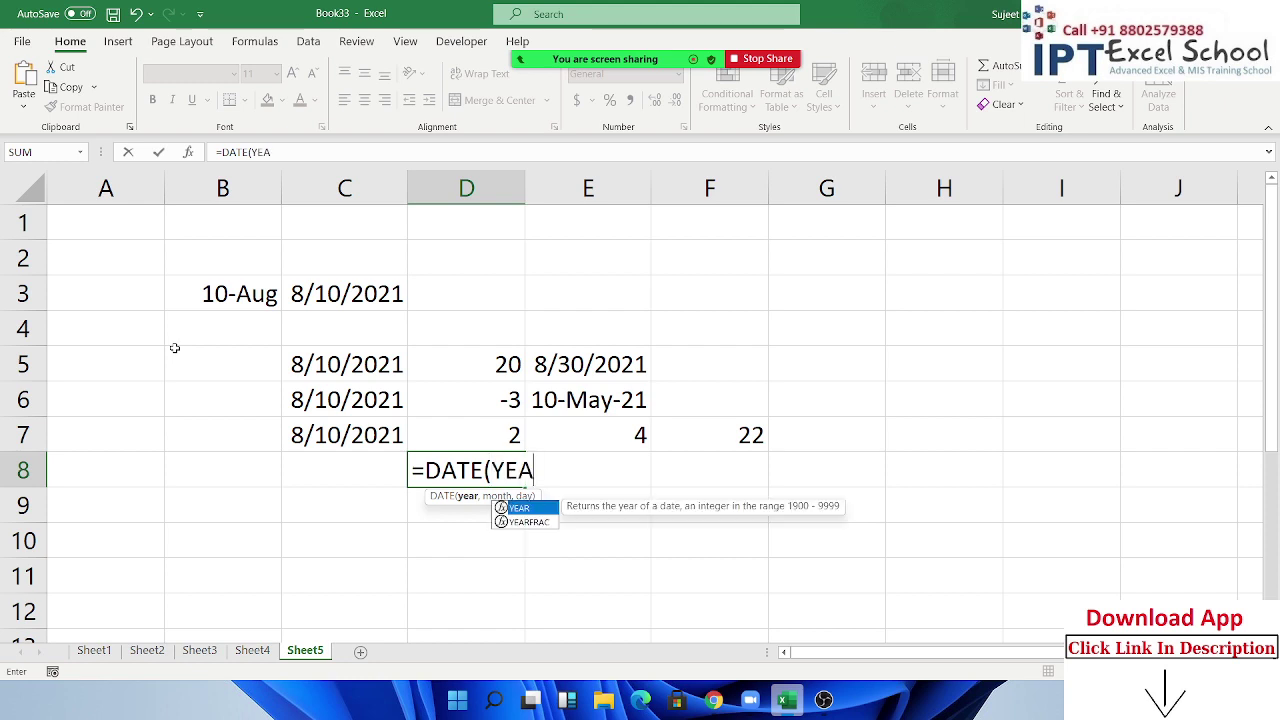
text(R()
click(300, 435)
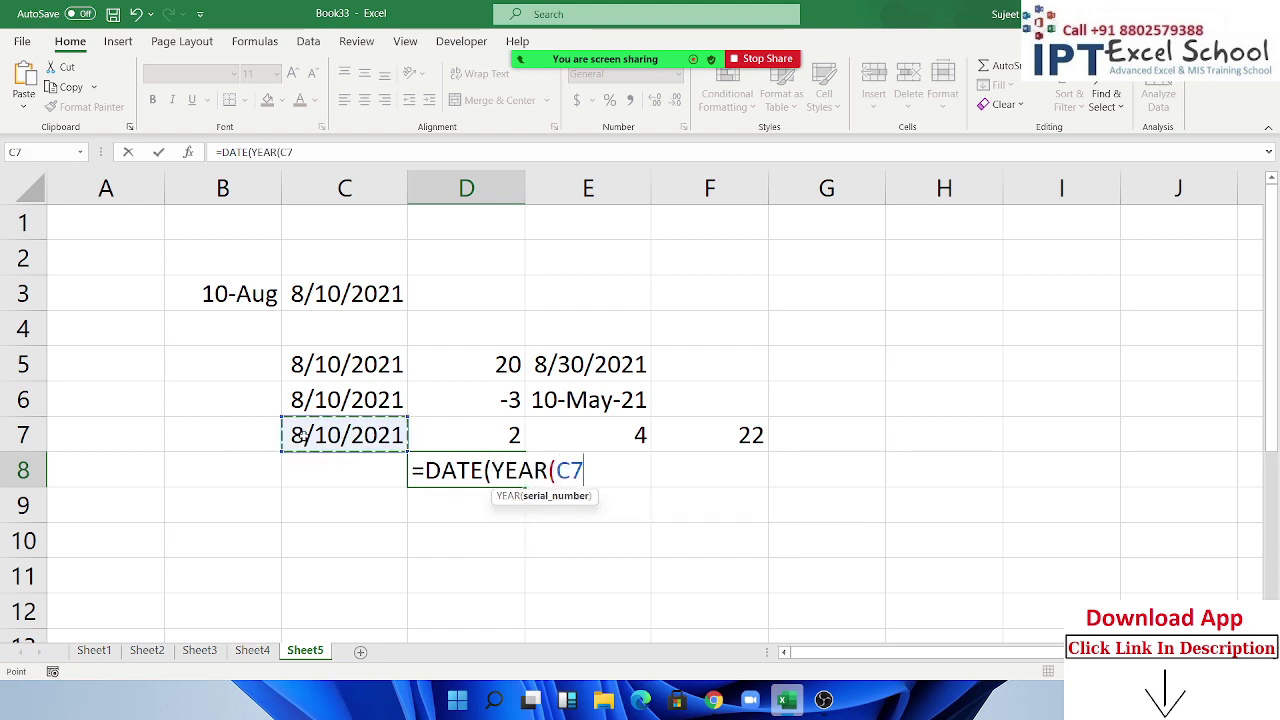
text()+2)
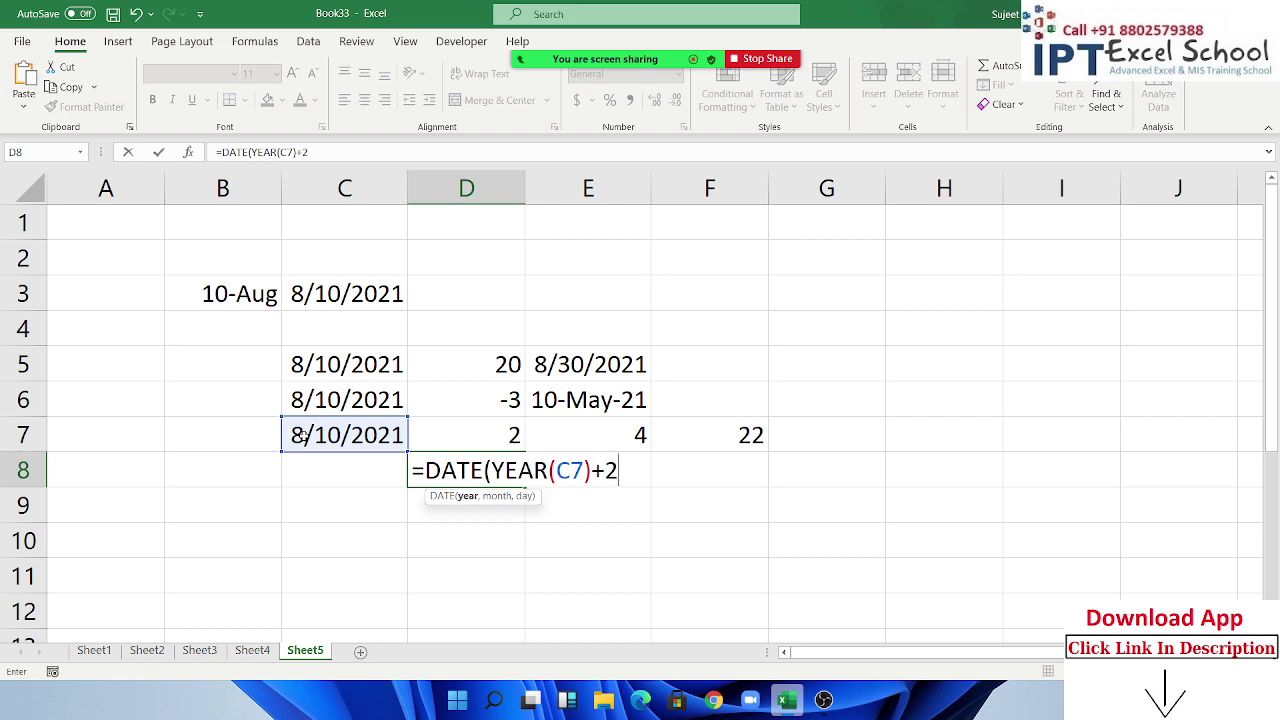
text(,MON)
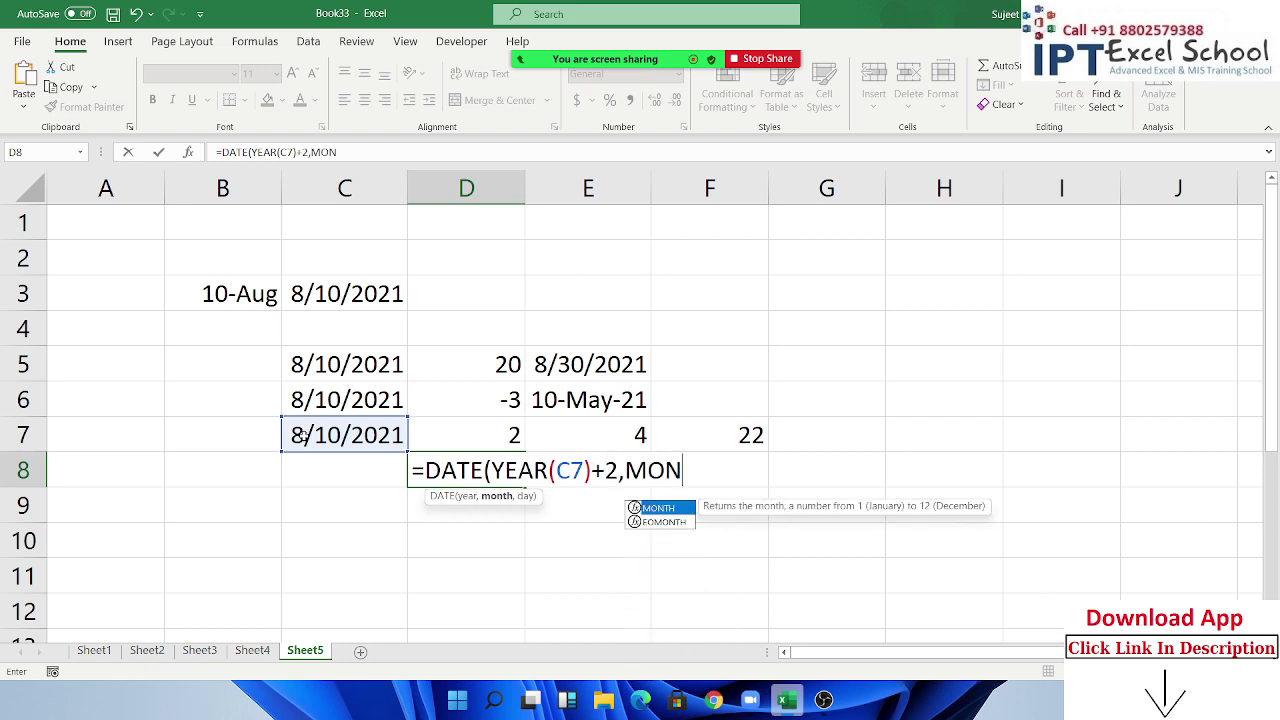
text(TH()
click(320, 444)
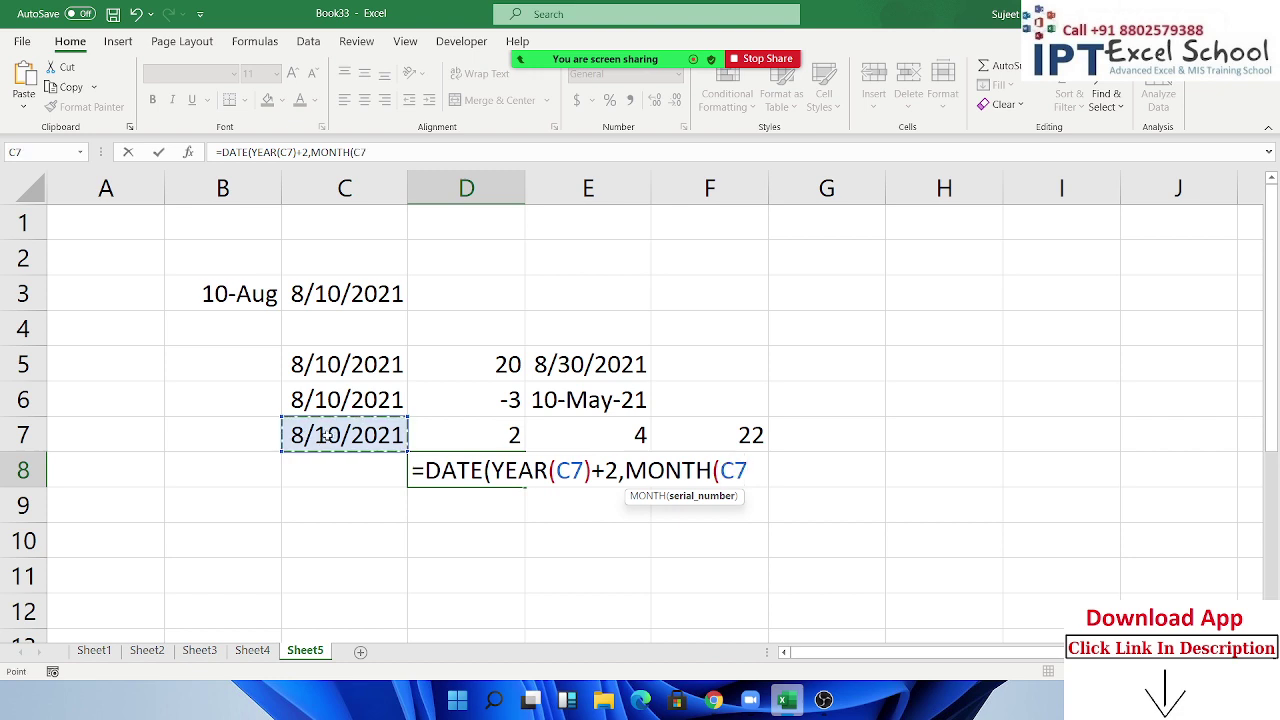
text()+4)
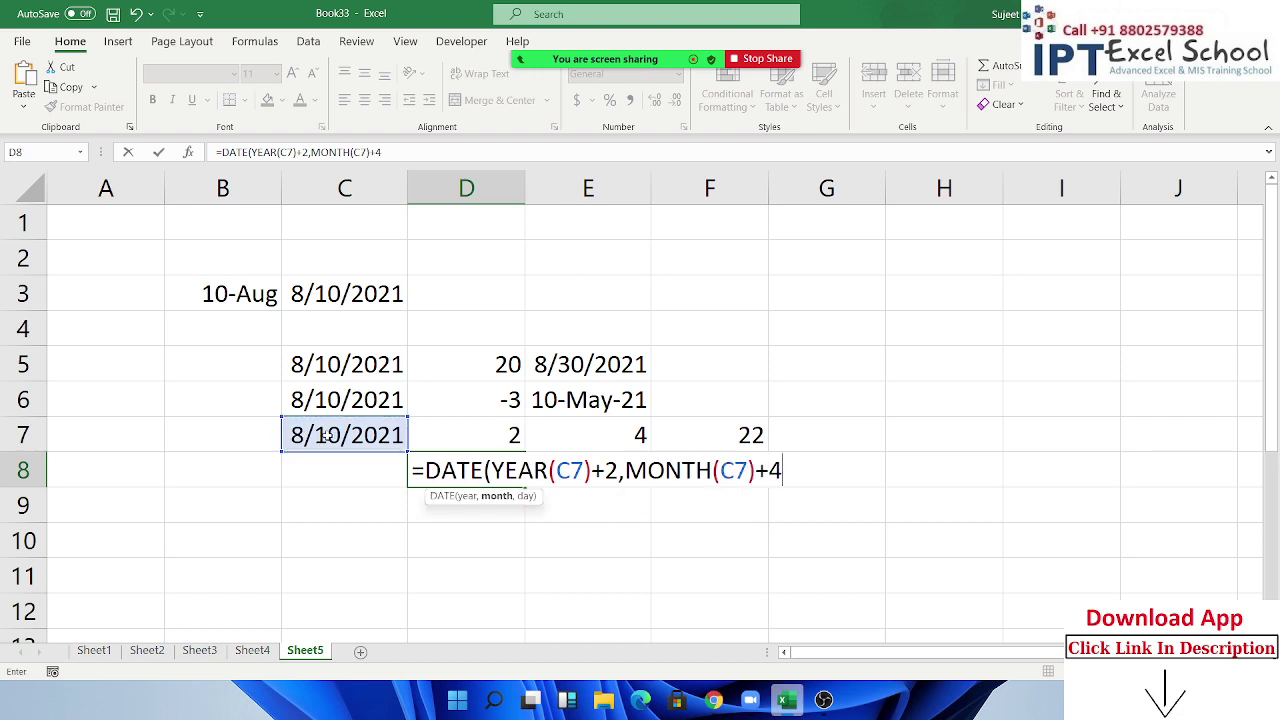
text(,)
text(da)
text(y)
key(Tab)
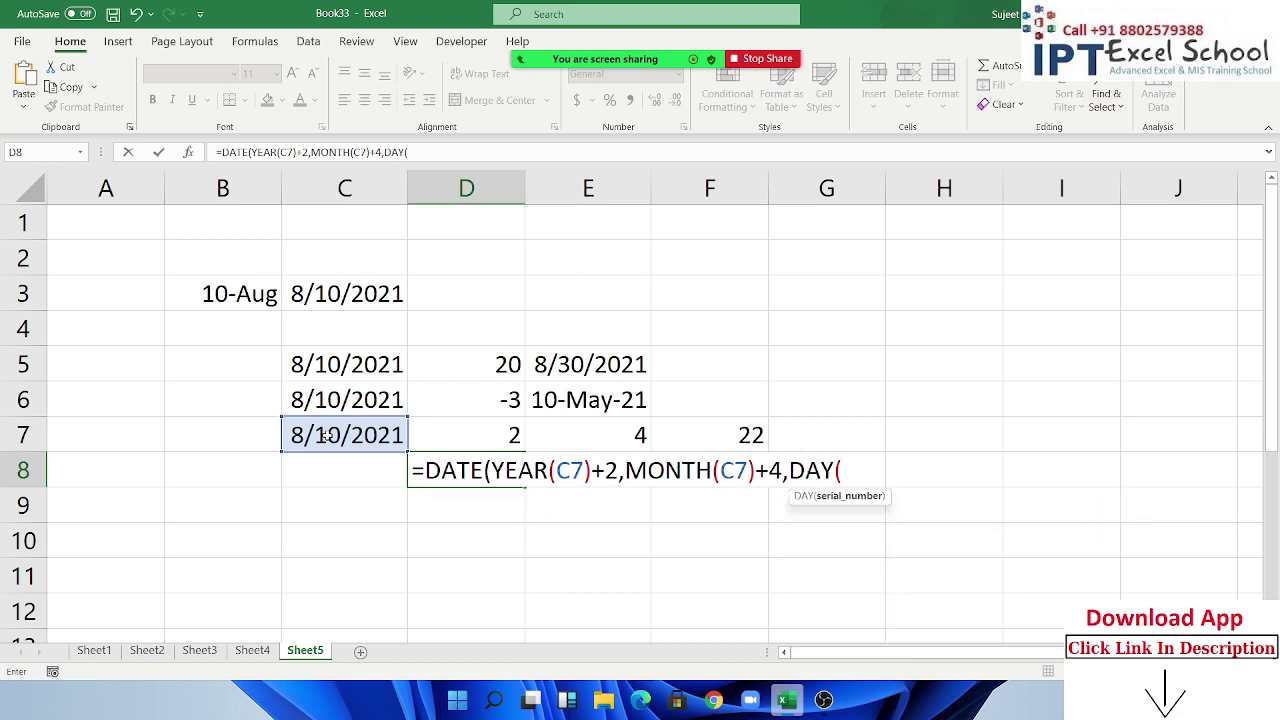
click(325, 435)
text())
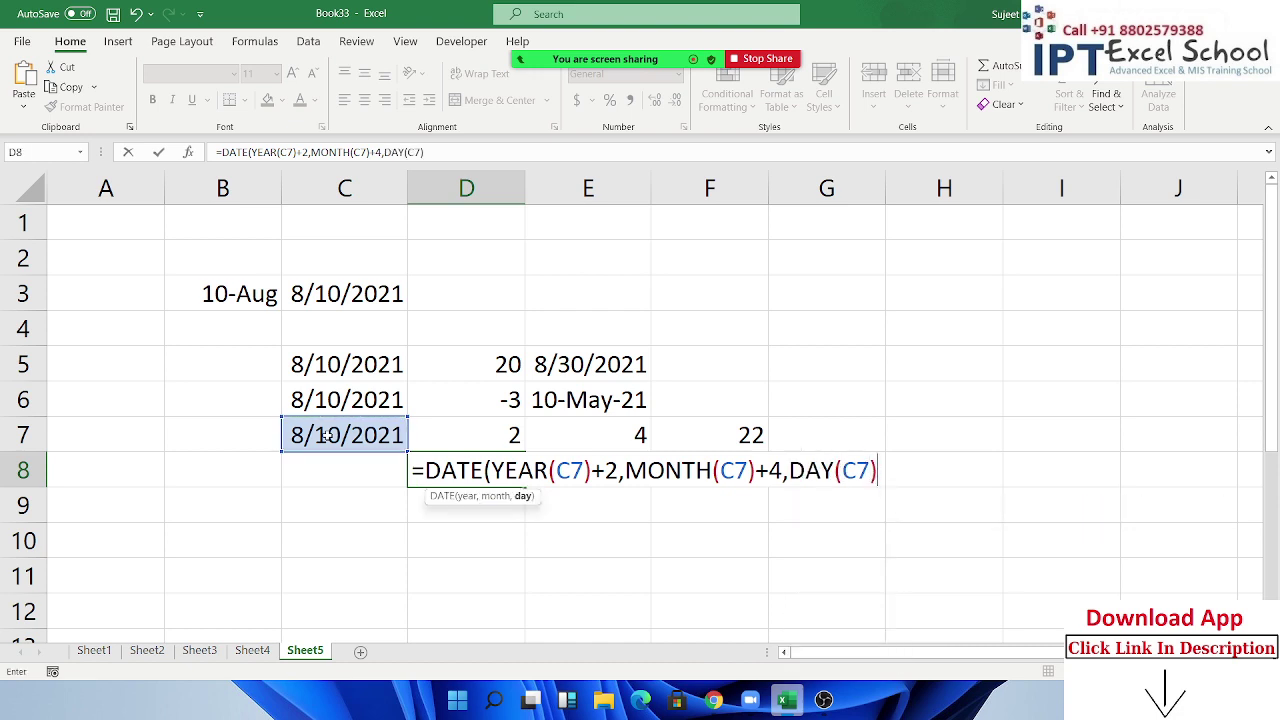
text(+22)
key(Return)
key(Return)
key(Up)
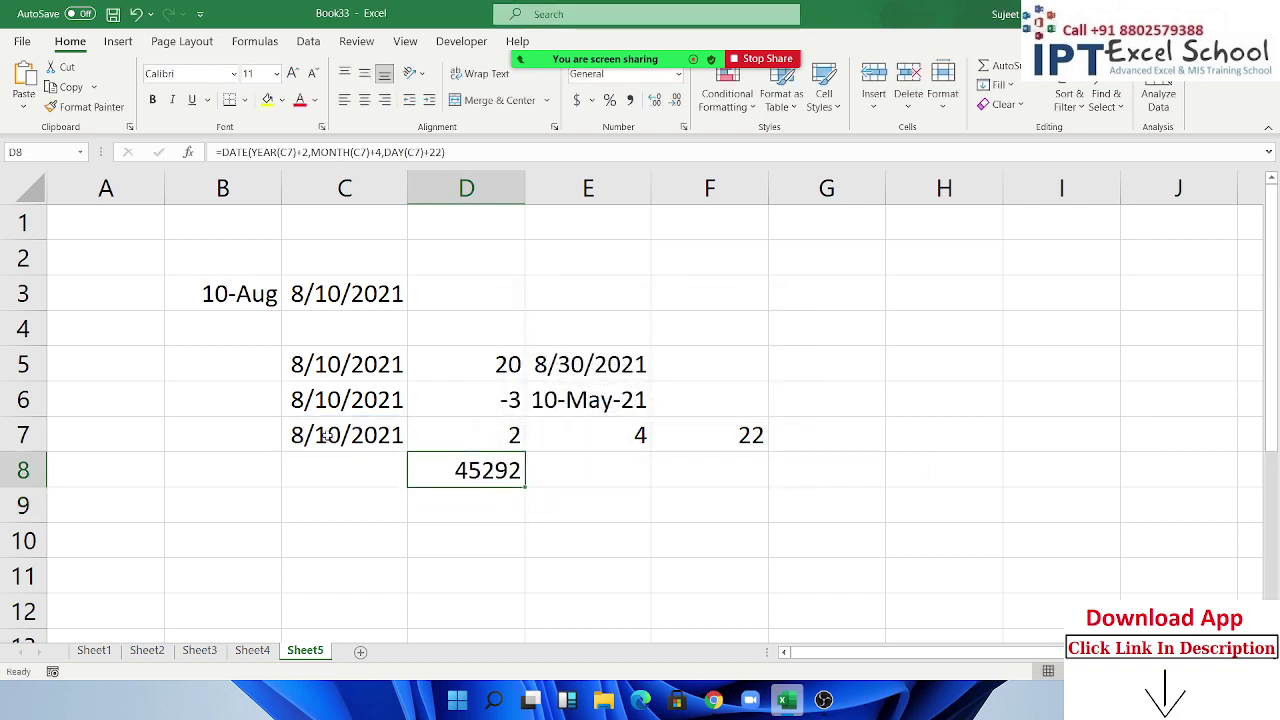
key(ctrl+shift+3)
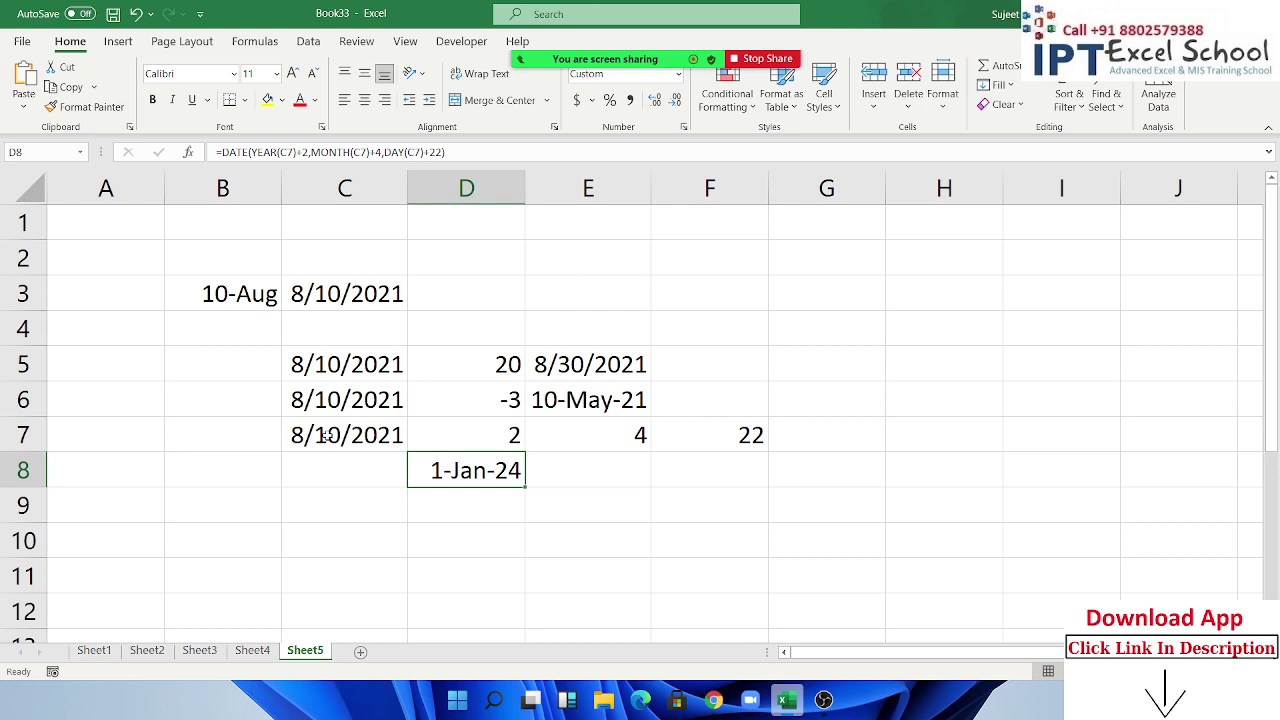
Copy C7's date into C10.
key(Down)
key(Up)
key(Left)
key(Down)
key(Up)
key(Up)
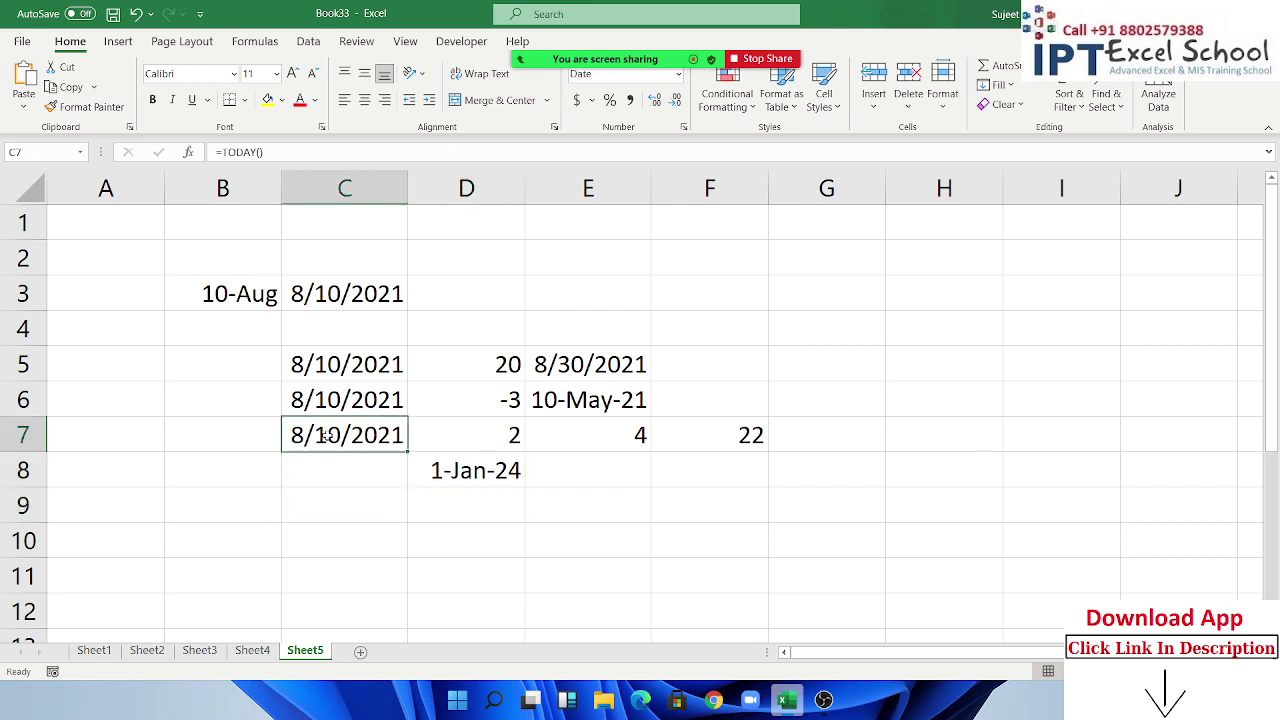
key(ctrl+c)
key(Down)
key(Down)
key(Down)
key(Return)
key(Right)
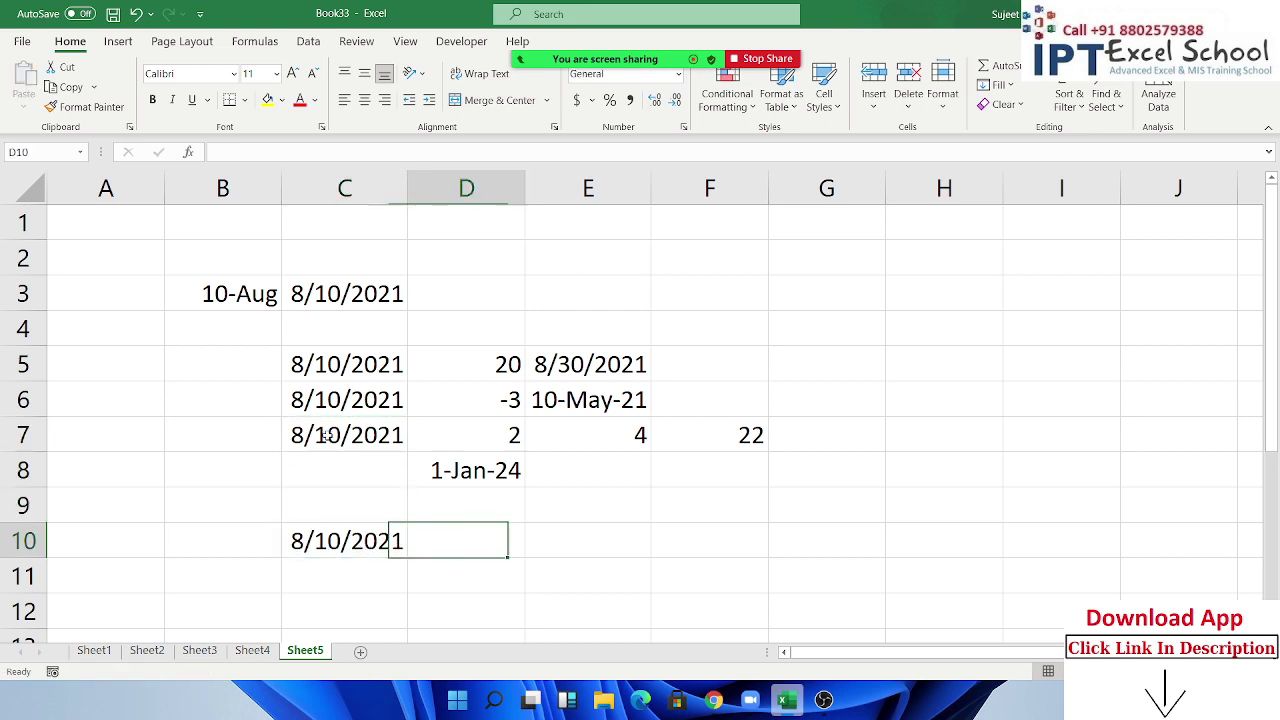
Enter =EOMONTH(C10,0) in D10 and format it as a date.
text(=EO)
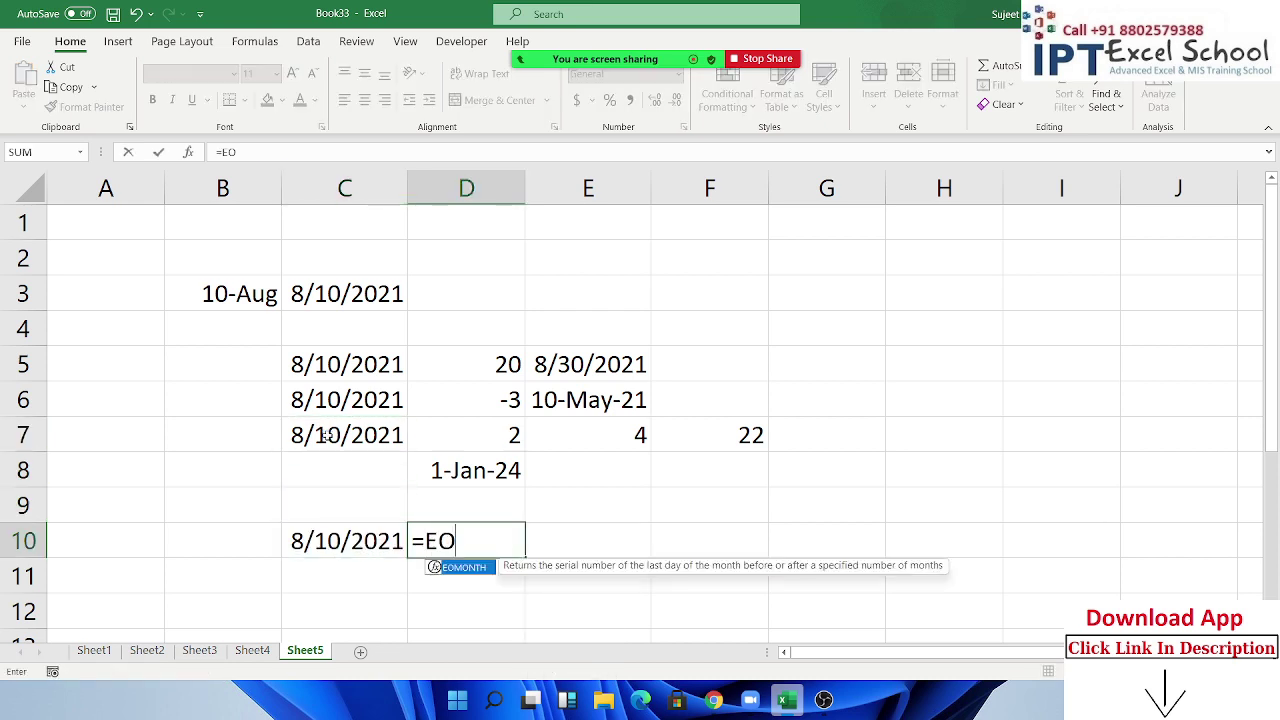
key(Tab)
key(Left)
text(,)
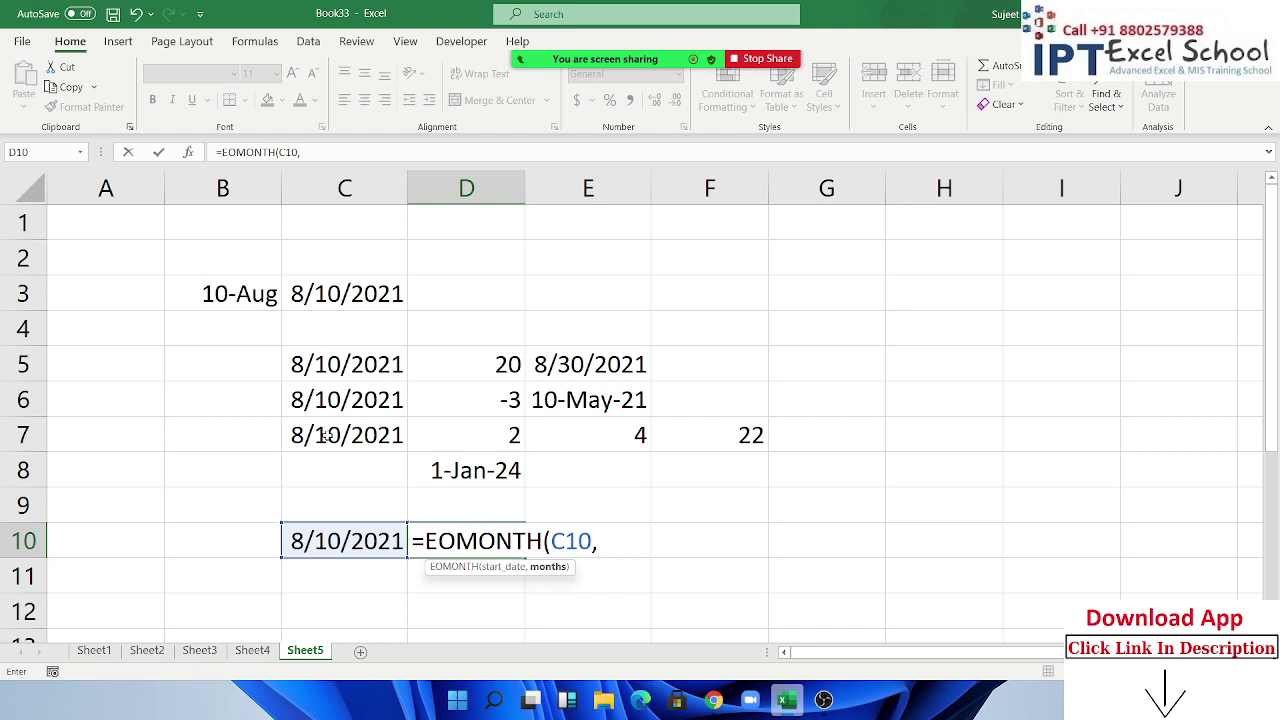
text(0)
key(Return)
key(Up)
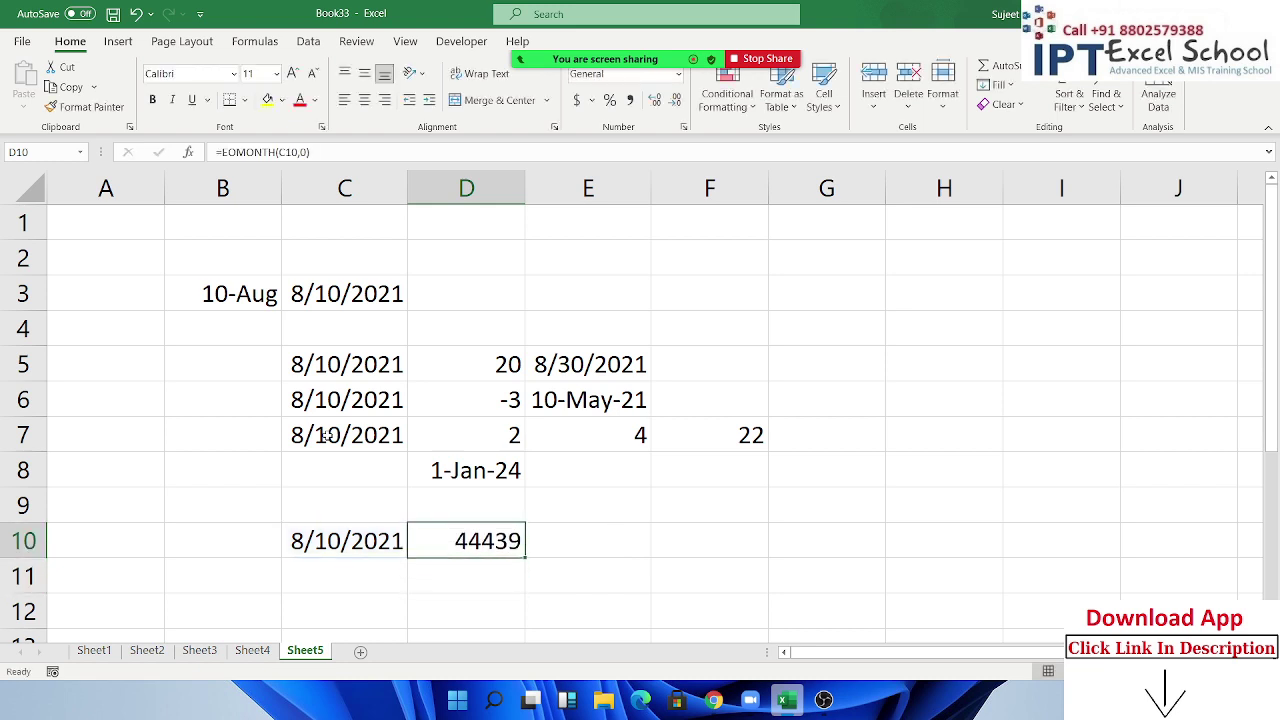
key(ctrl+shift+3)
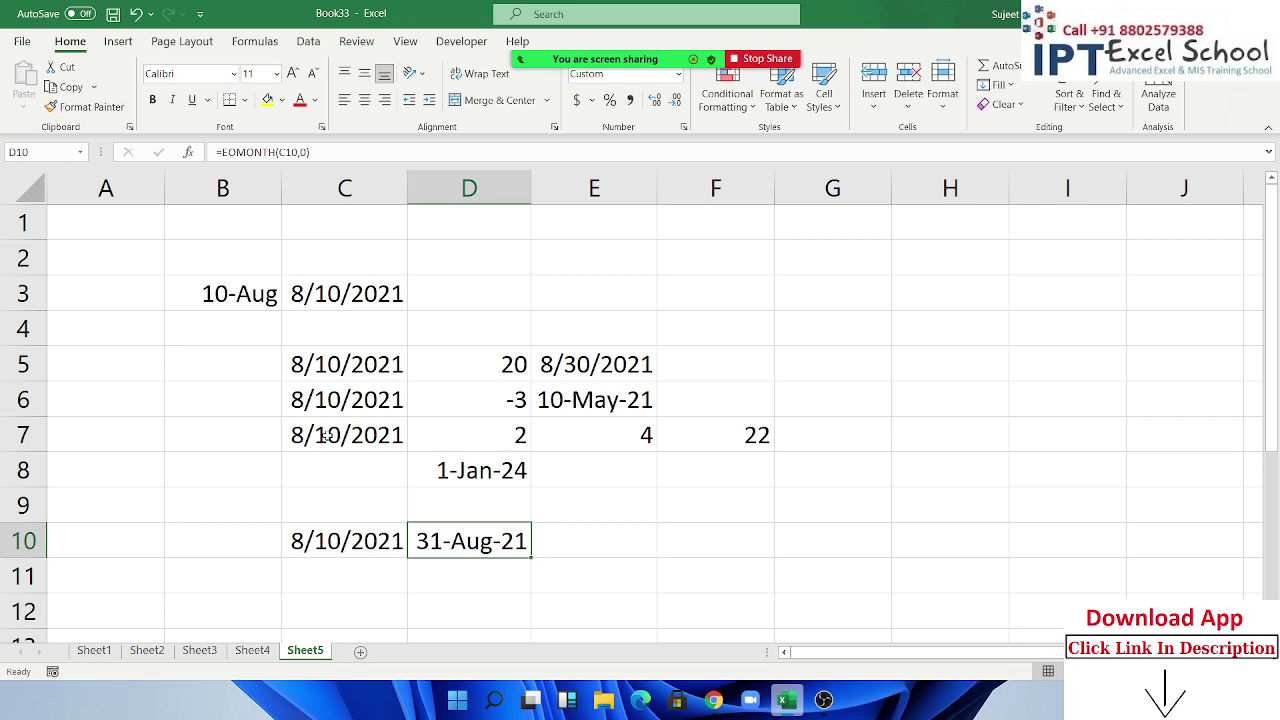
Change D10's month offset to -1, giving =EOMONTH(C10,-1).
double_click(476, 548)
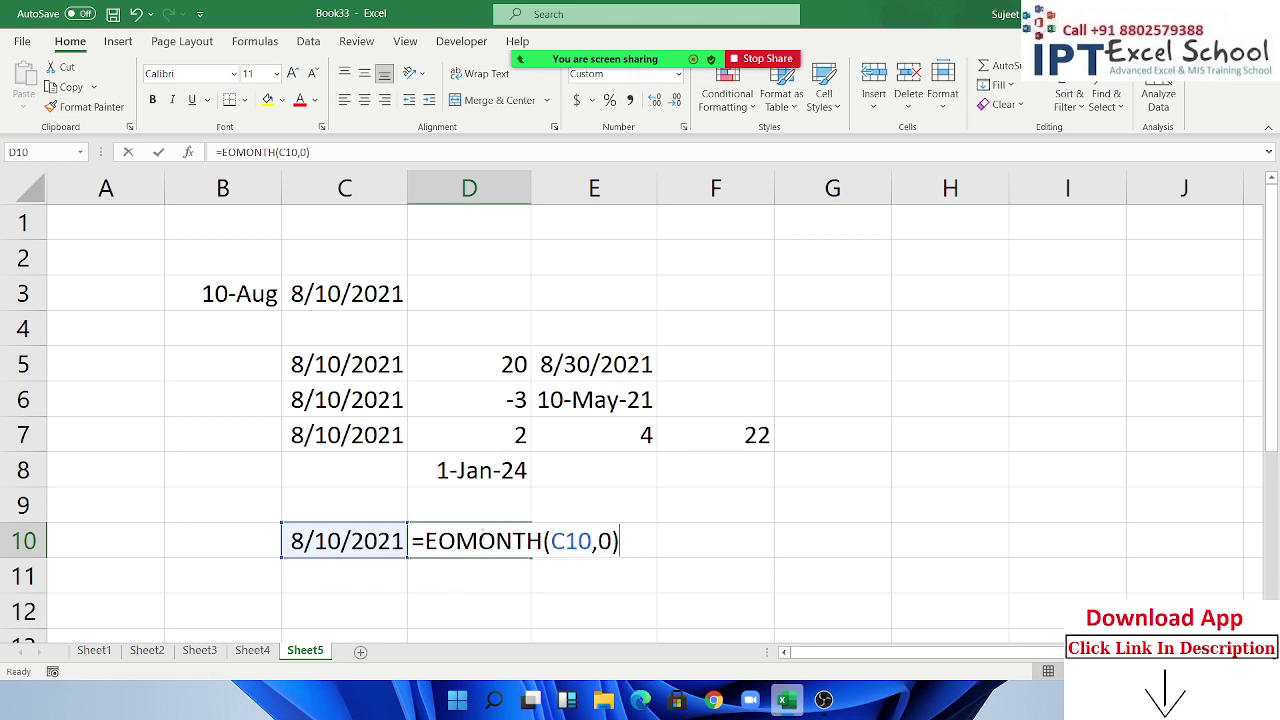
click(597, 540)
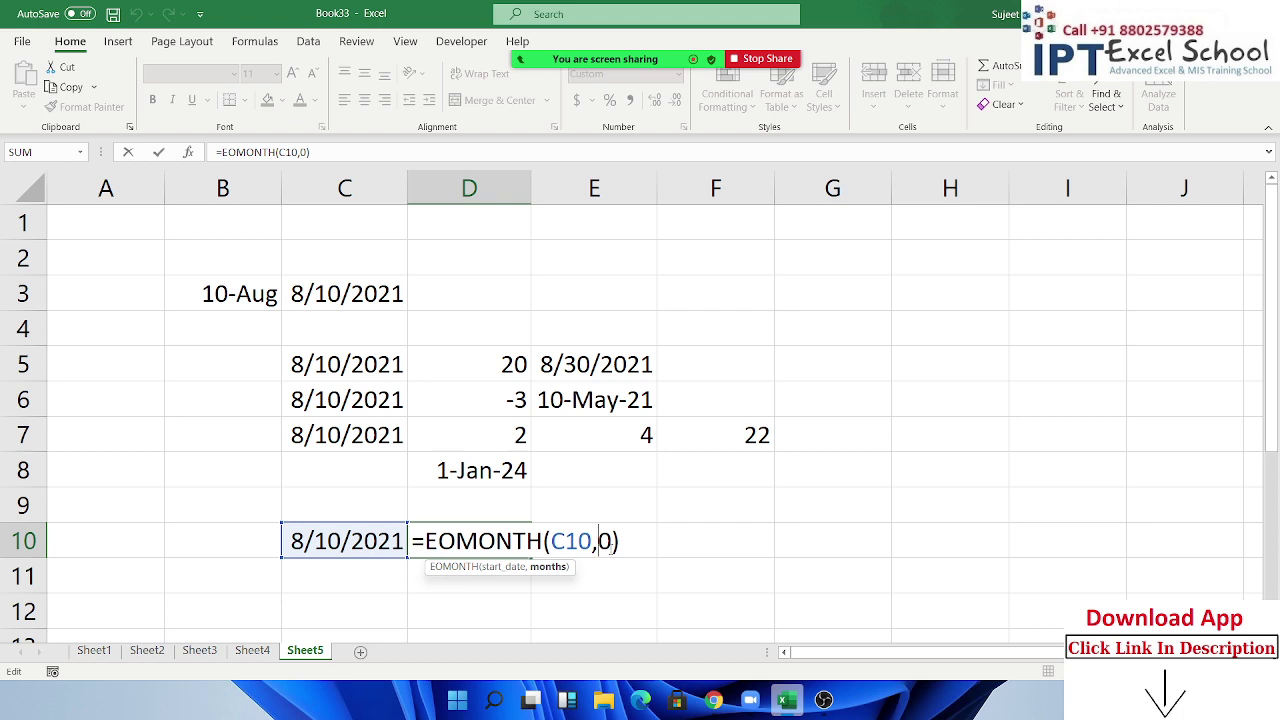
key(Delete)
text(-)
text(1)
key(Return)
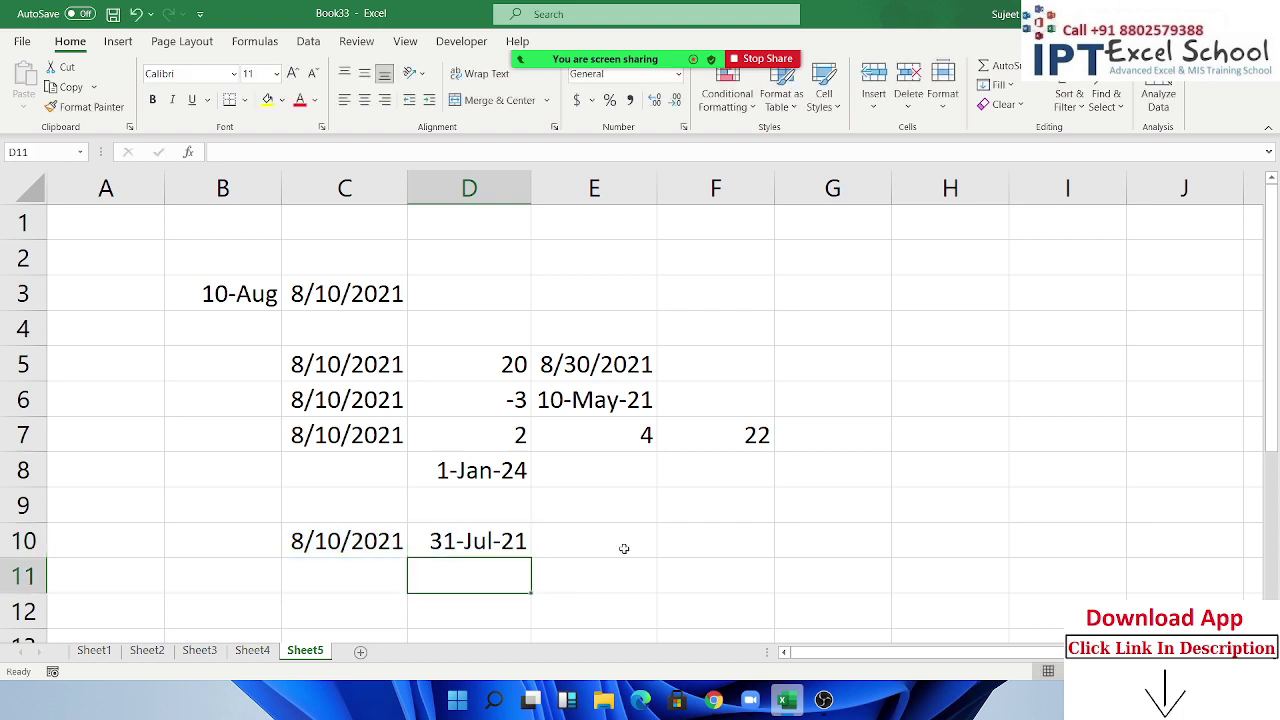
key(Up)
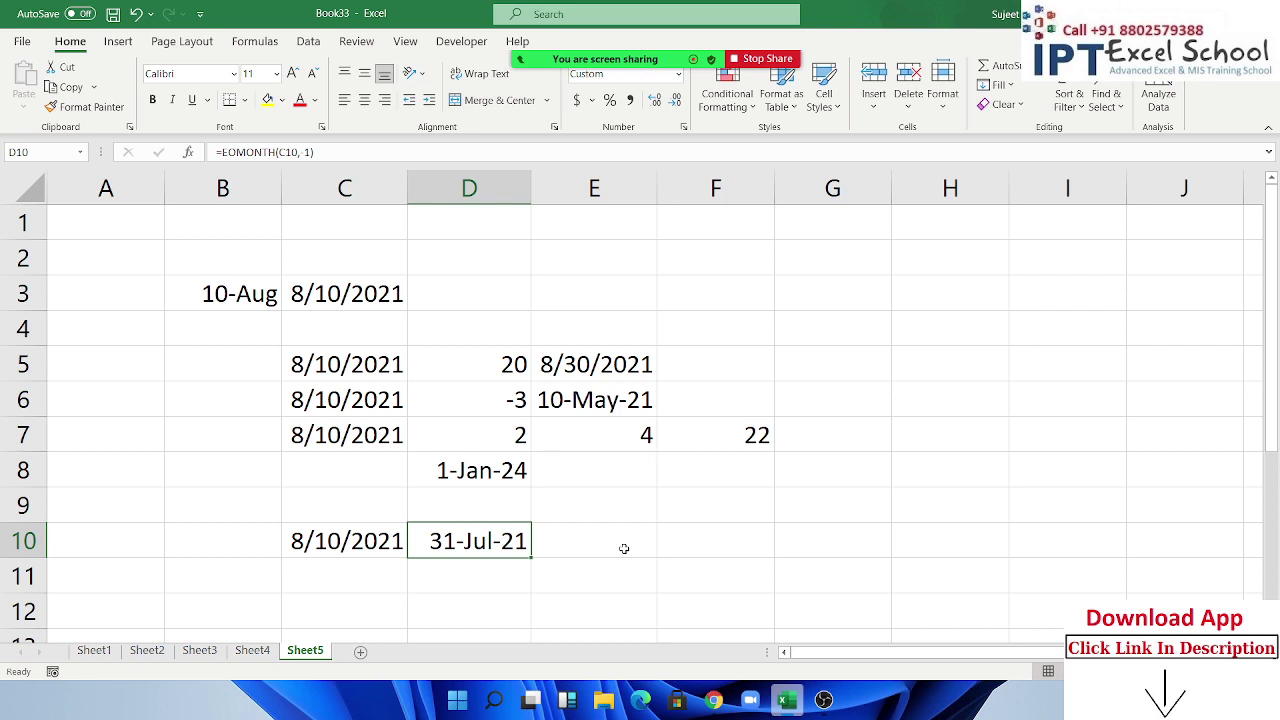
Add +1 to make D10 =EOMONTH(C10,-1)+1, showing 1-Aug-21.
key(F2)
key(Left)
key(Left)
key(Left)
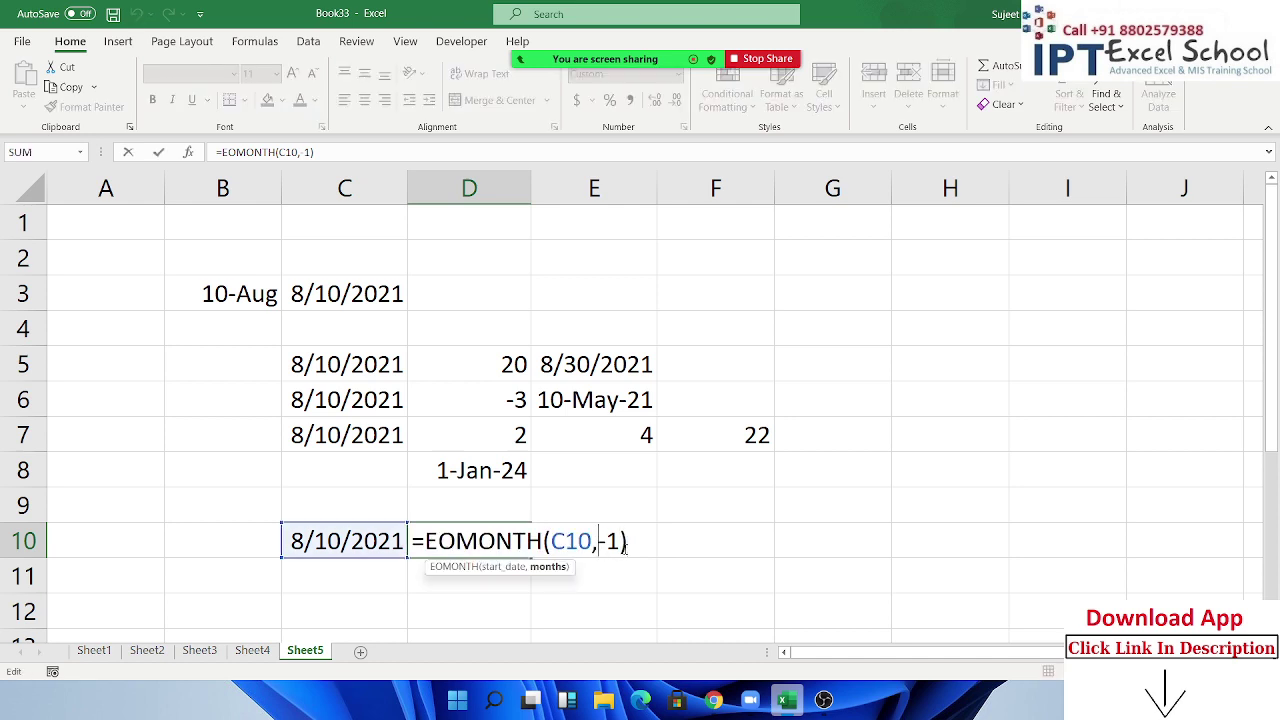
key(shift+Right)
key(shift+Right)
key(Right)
key(Right)
text(+1)
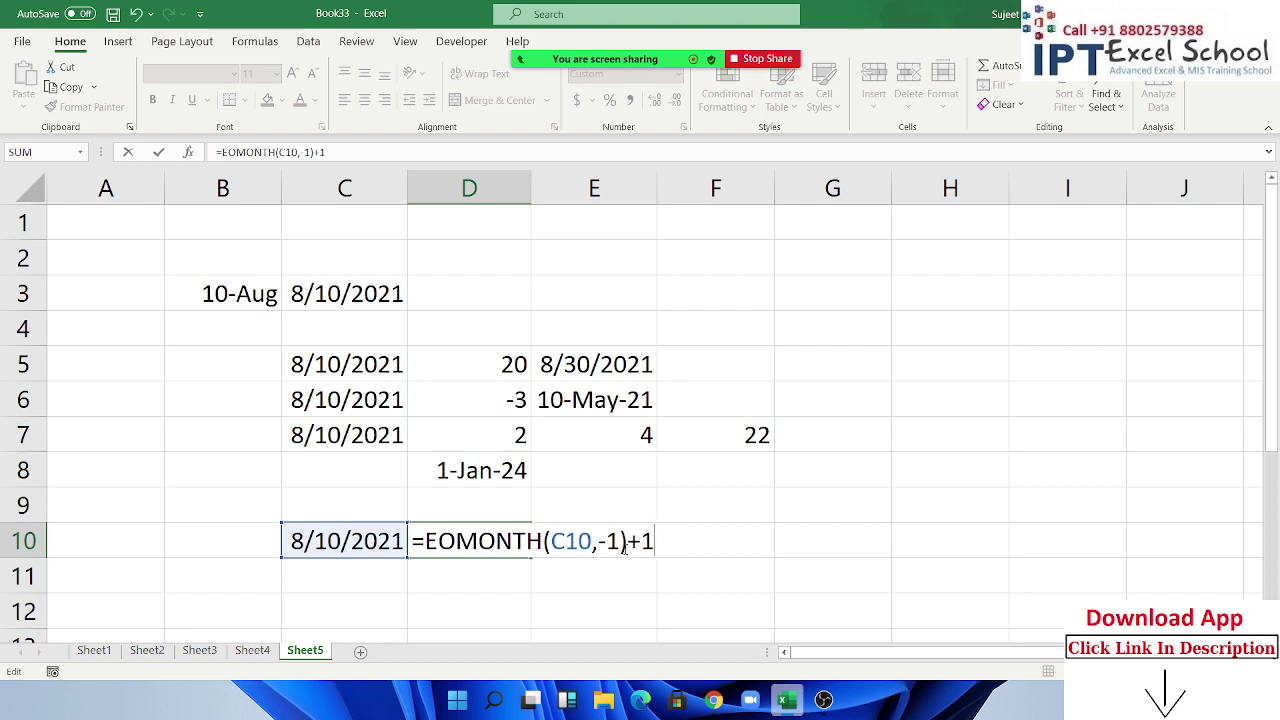
key(Return)
key(Up)
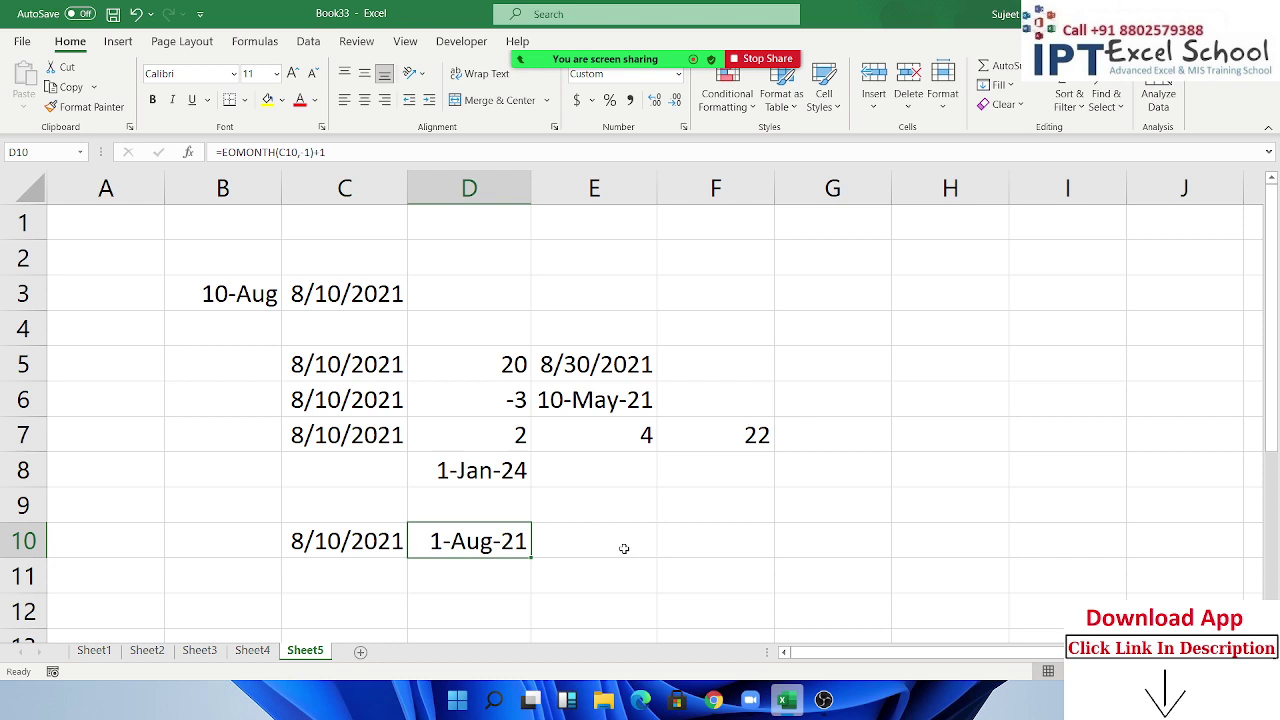
key(Down)
key(Down)
key(Down)
key(Down)
Enter the month label JAN in cell C12.
key(Up)
key(Up)
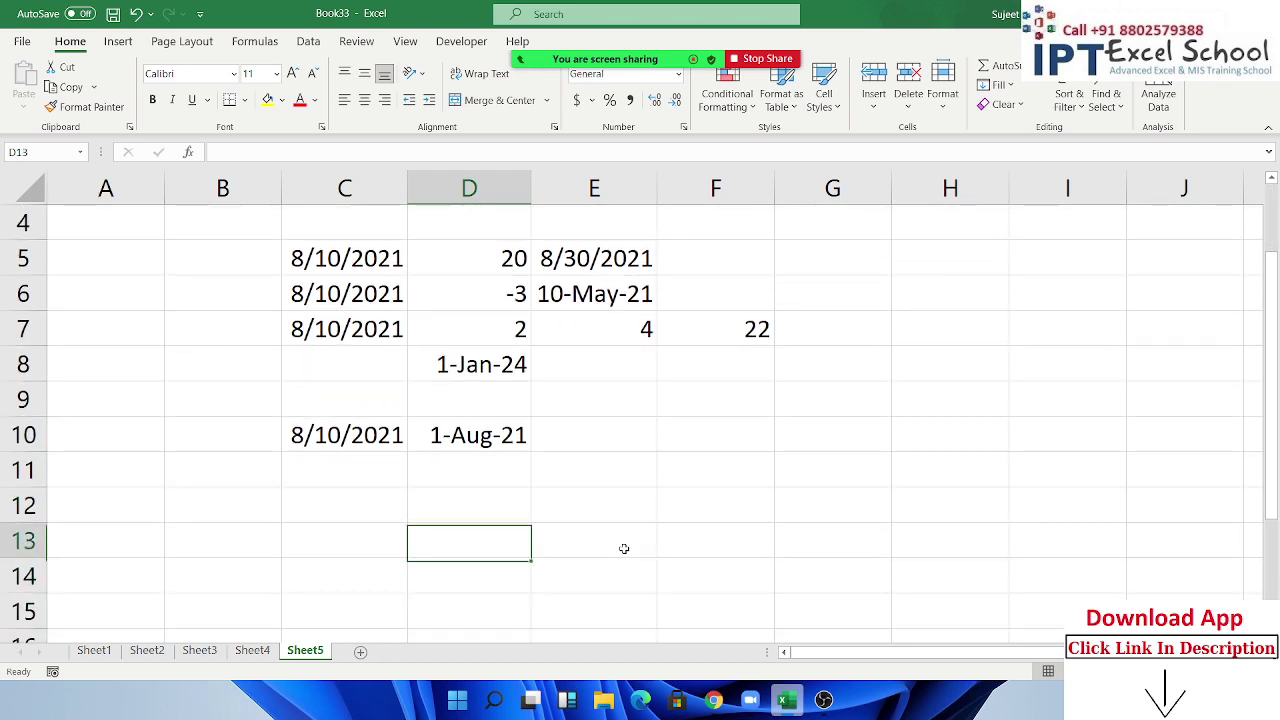
key(Up)
key(Left)
text(jan)
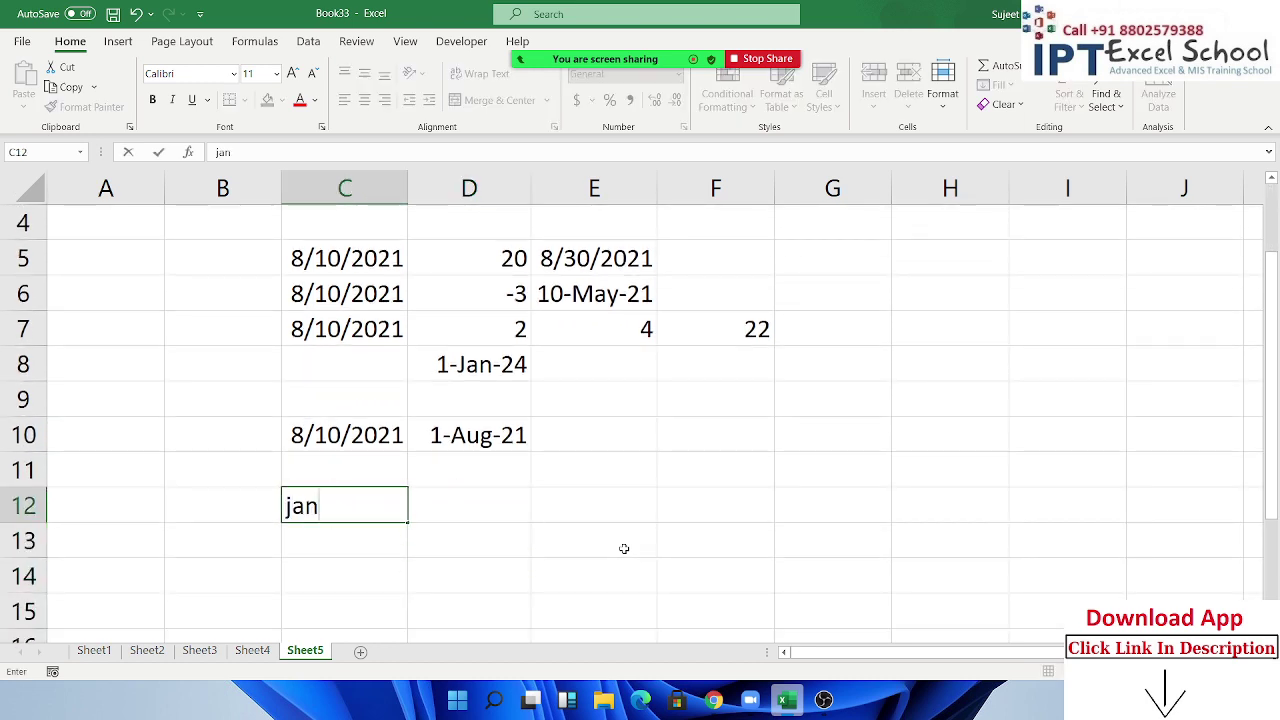
key(Escape)
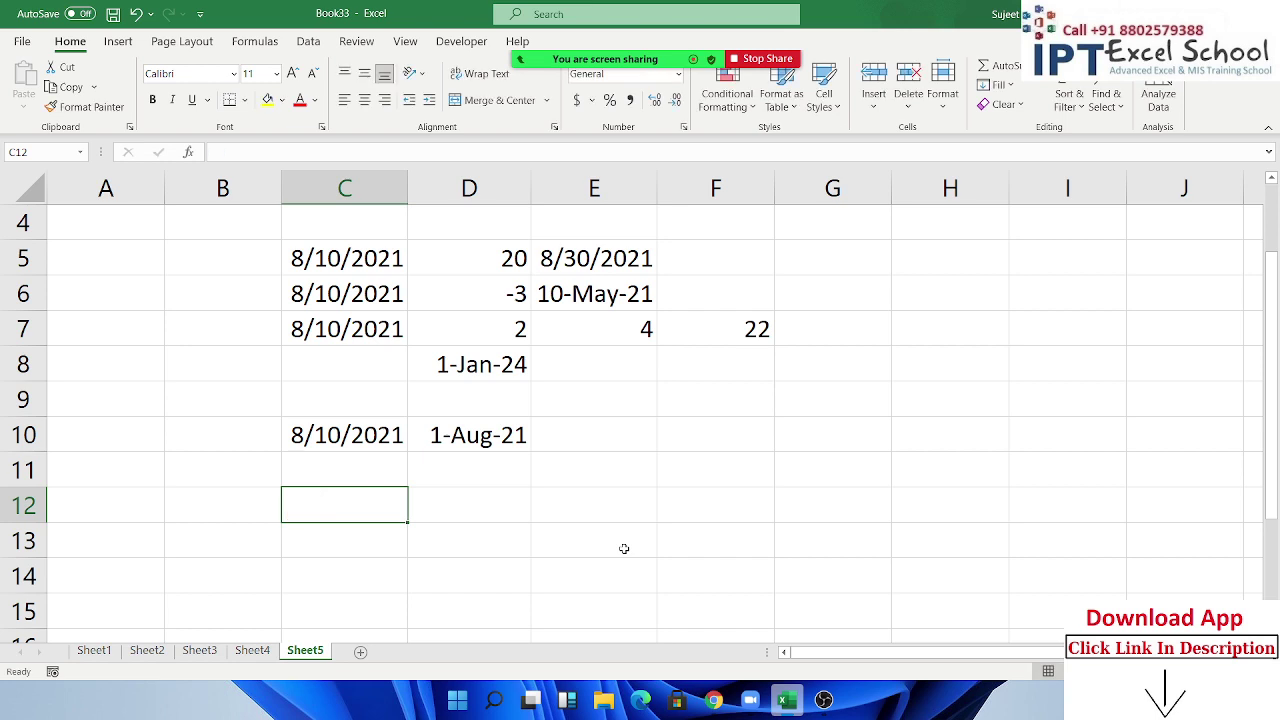
text(ja)
key(BackSpace)
key(BackSpace)
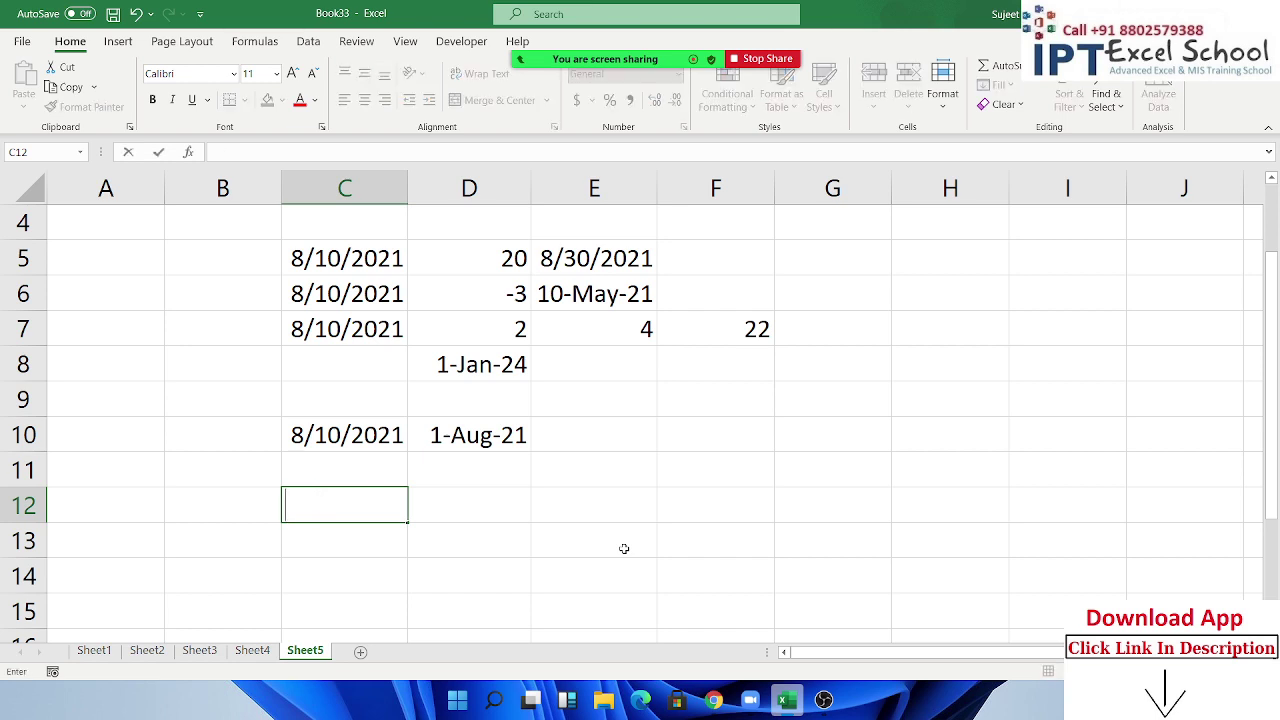
text(JAN)
key(Return)
Add the column labels F in D11 and L in E11.
key(Up)
key(Right)
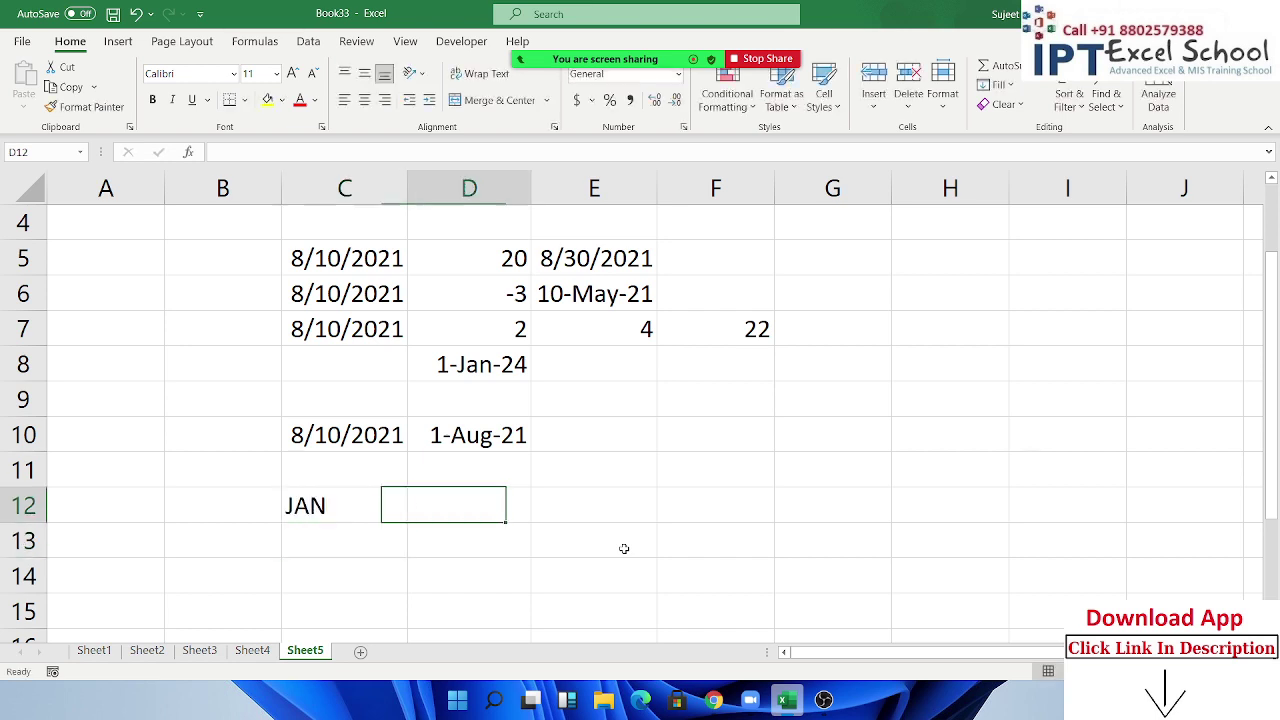
key(Up)
key(Down)
key(Down)
key(Up)
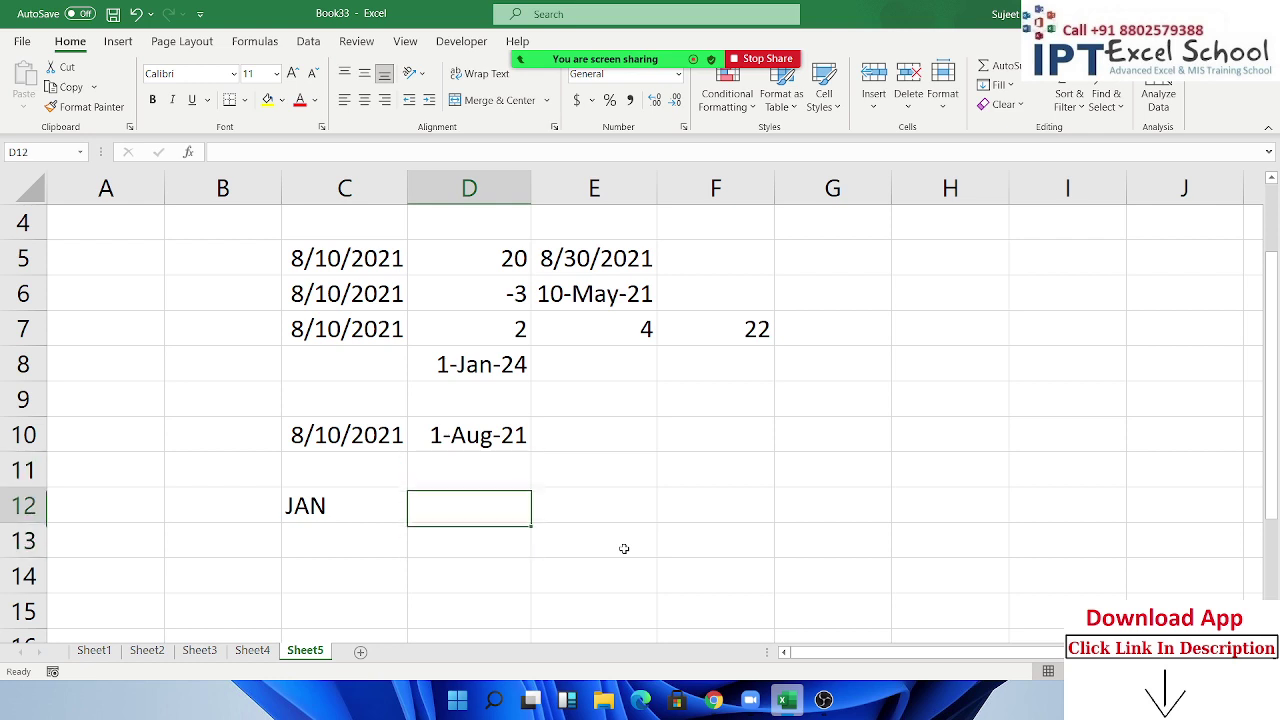
key(Up)
key(Down)
key(Up)
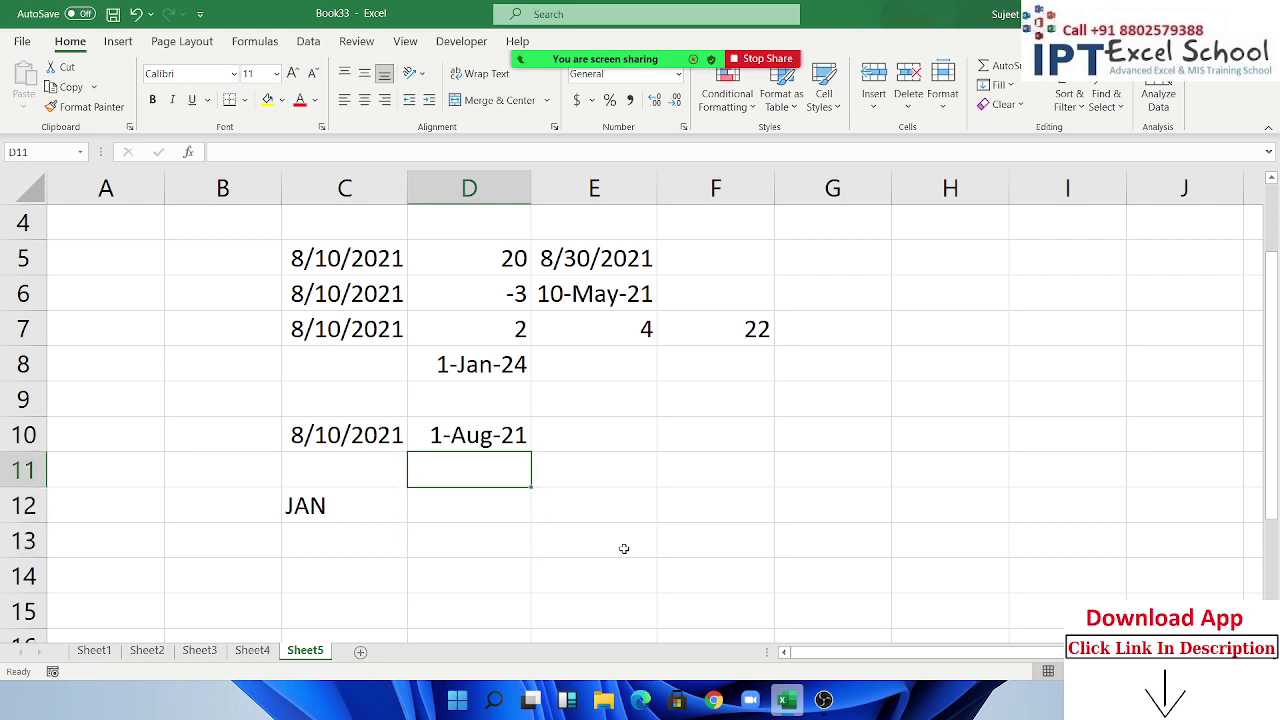
text(F)
key(Tab)
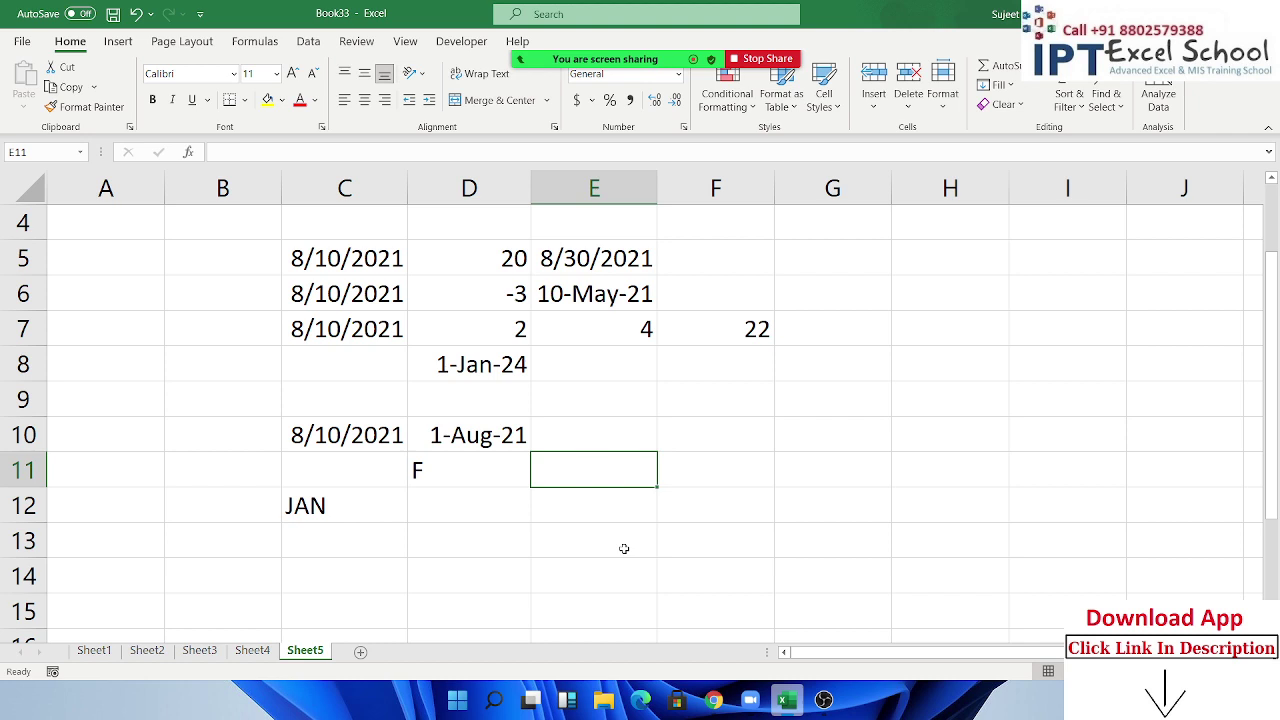
text(L)
key(Return)
key(Up)
key(Down)
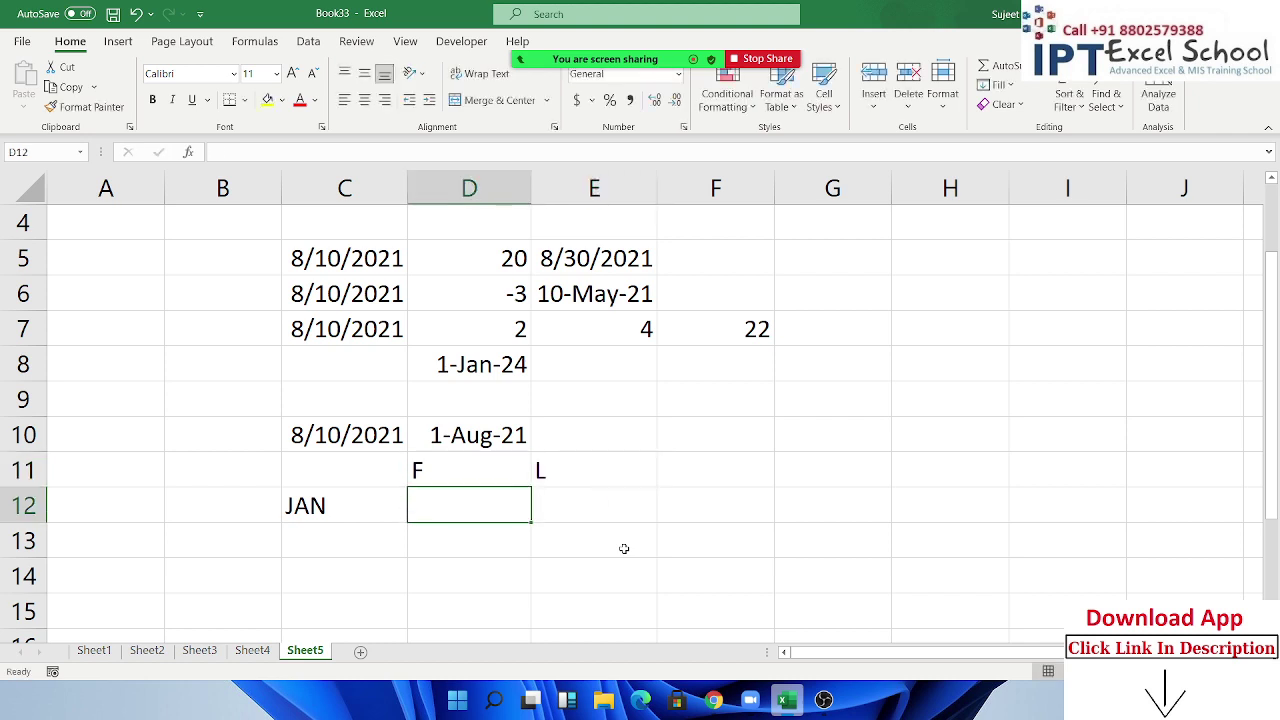
In D12, join the text into a date string with ="1-"&C12&"-2021".
text(=")
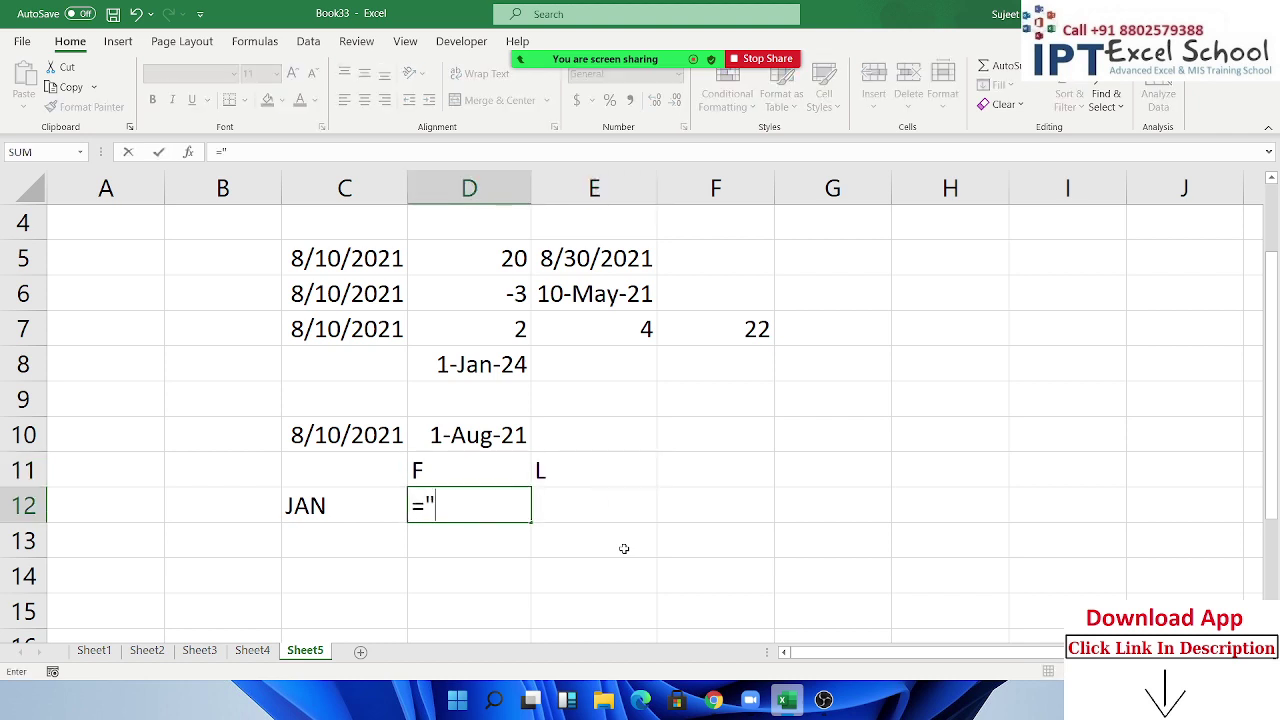
text(1-")
text(&)
key(Left)
key(Left)
key(Right)
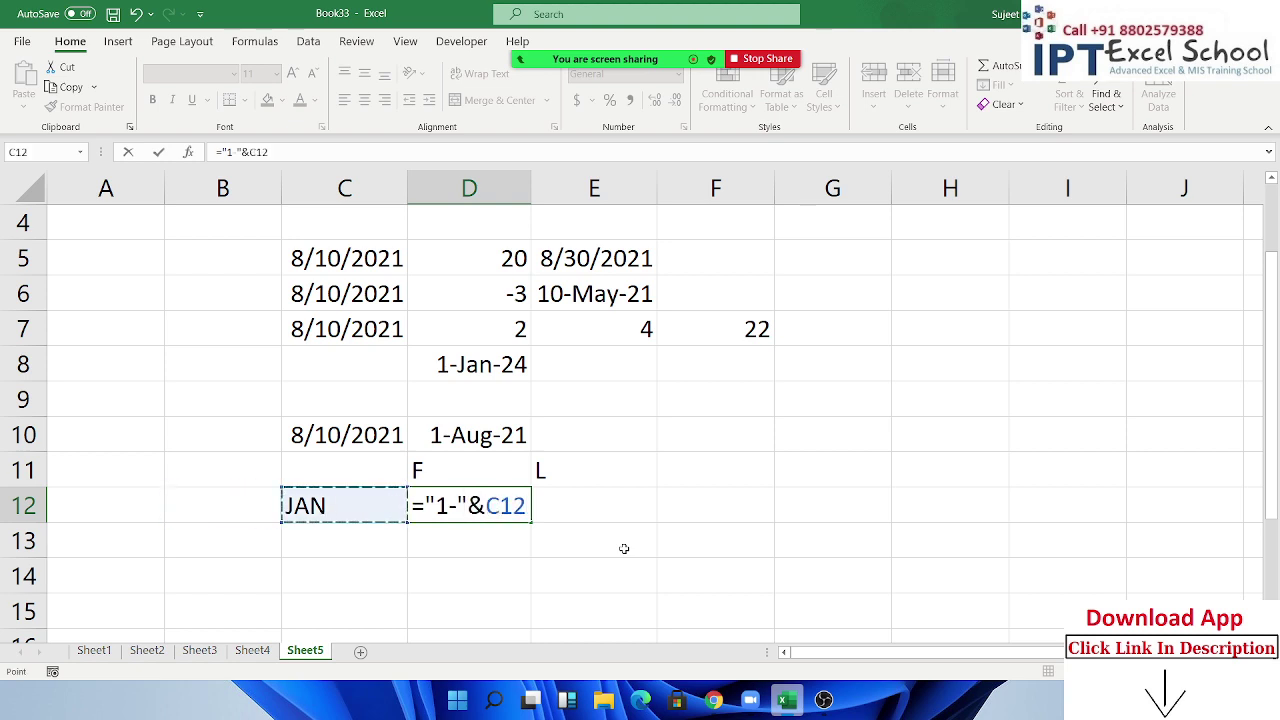
text(&")
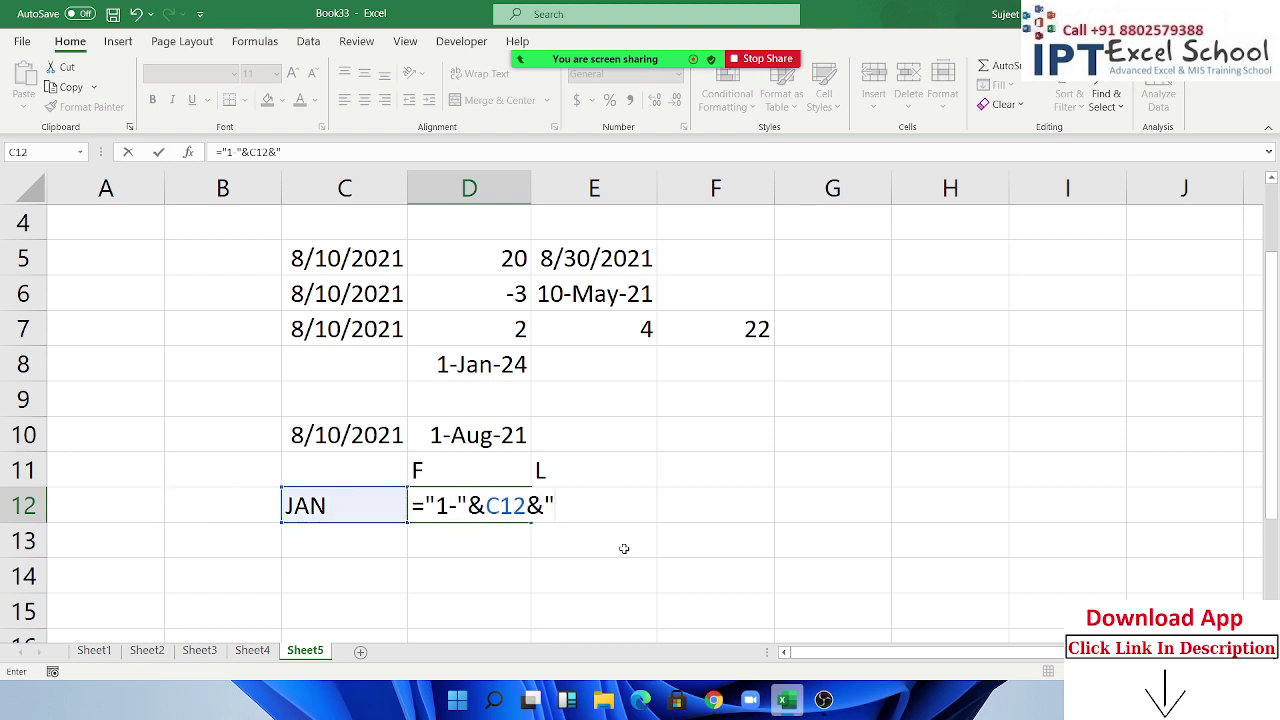
text(2021")
key(Return)
key(Up)
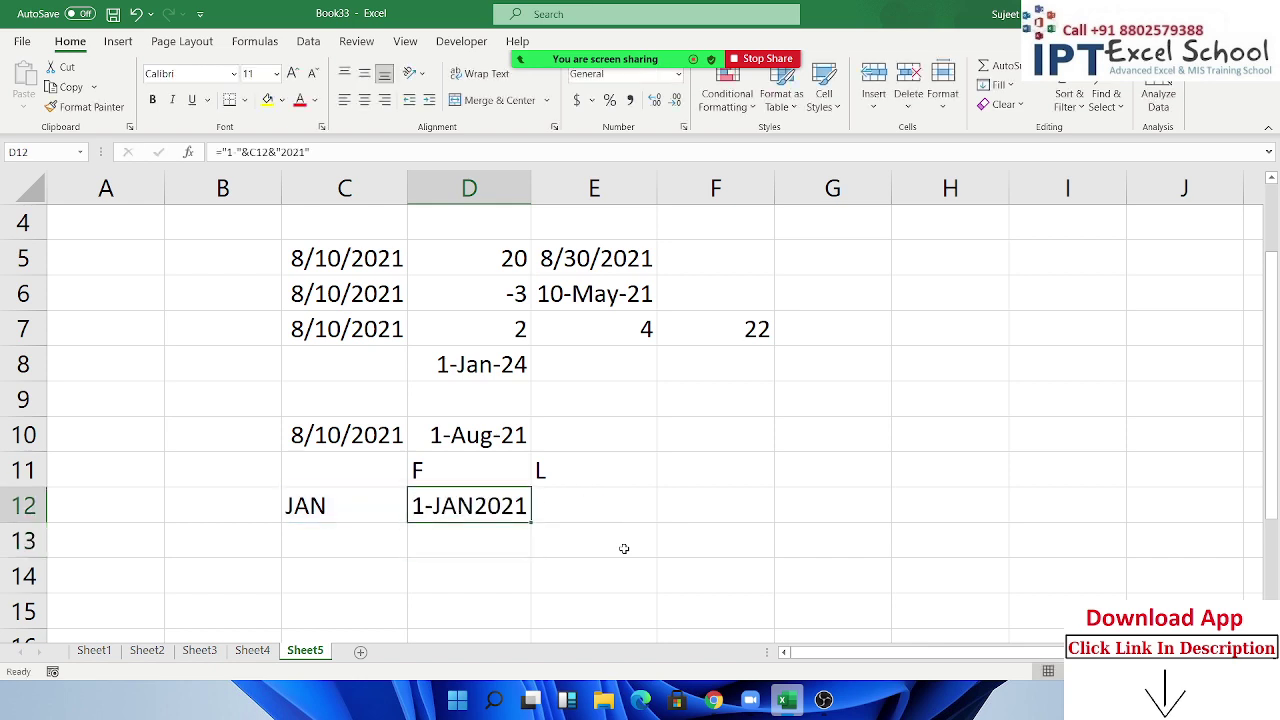
key(F2)
key(Left)
key(Left)
key(Left)
key(Left)
key(Left)
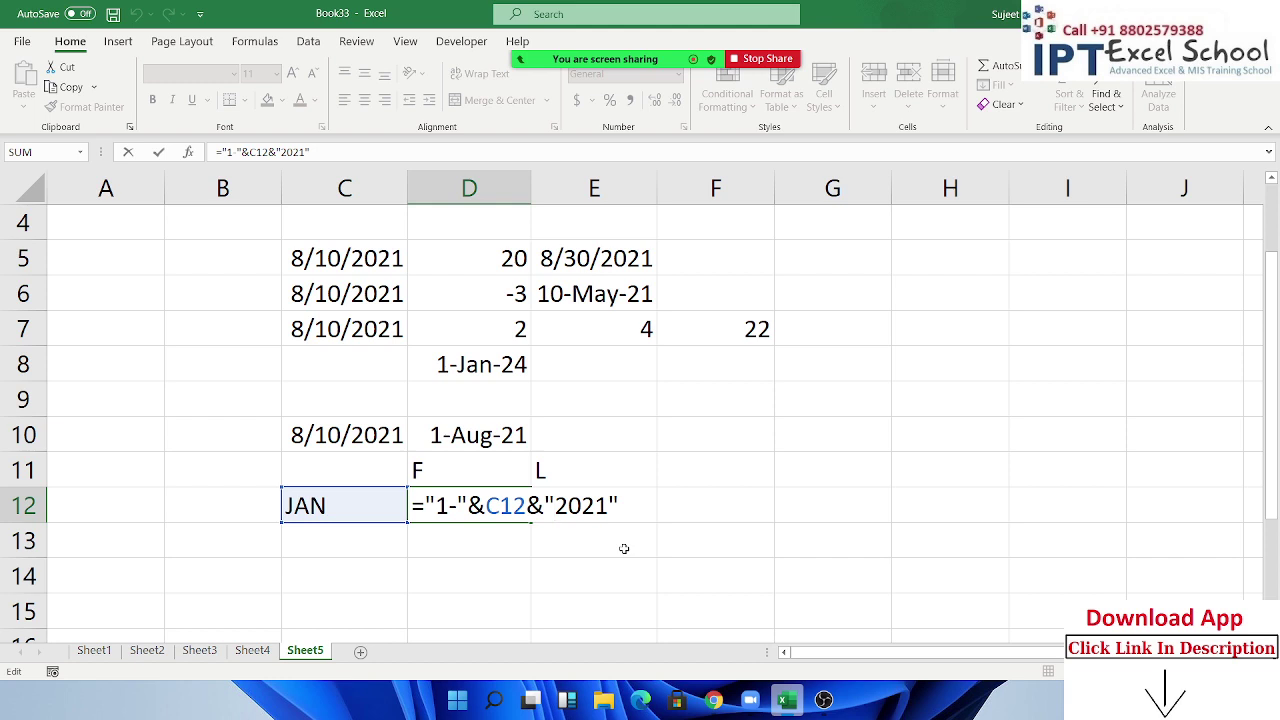
text(-)
key(Return)
Wrap D12 in DATEVALUE and format it as a date showing 1-Jan-21.
key(Up)
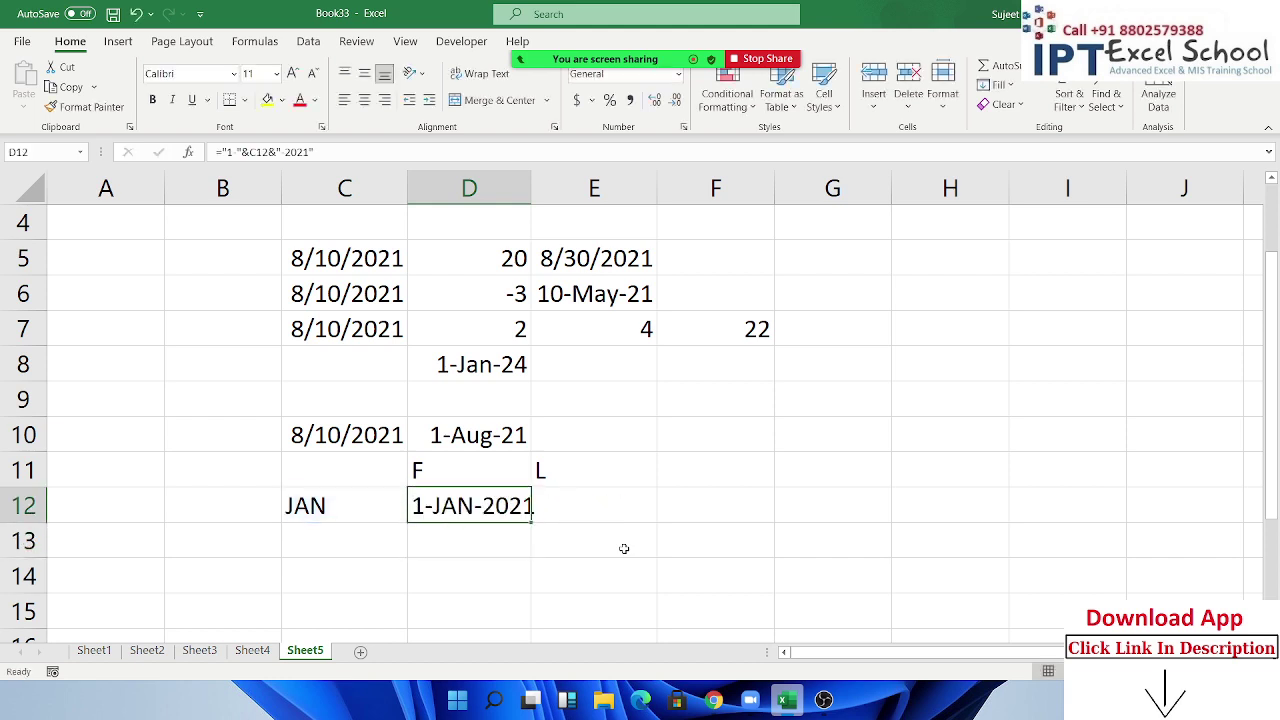
key(F2)
key(Left)
key(Left)
key(Left)
key(Left)
key(Left)
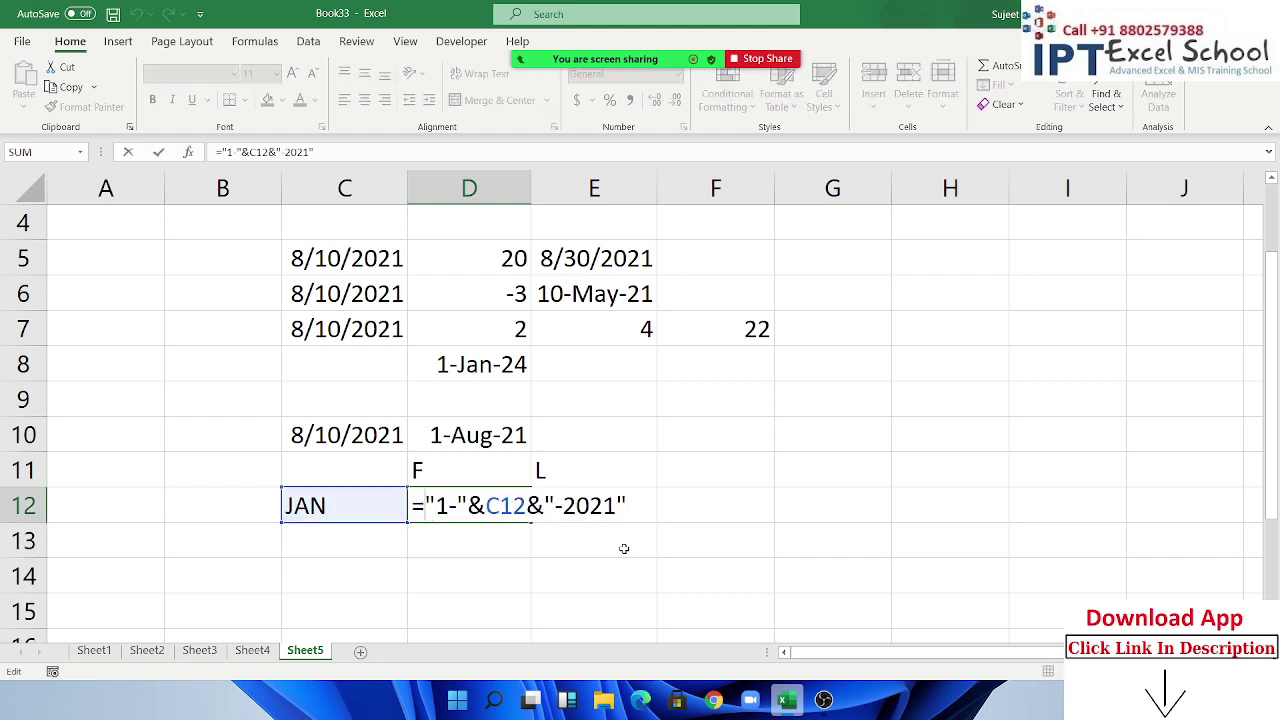
text(()
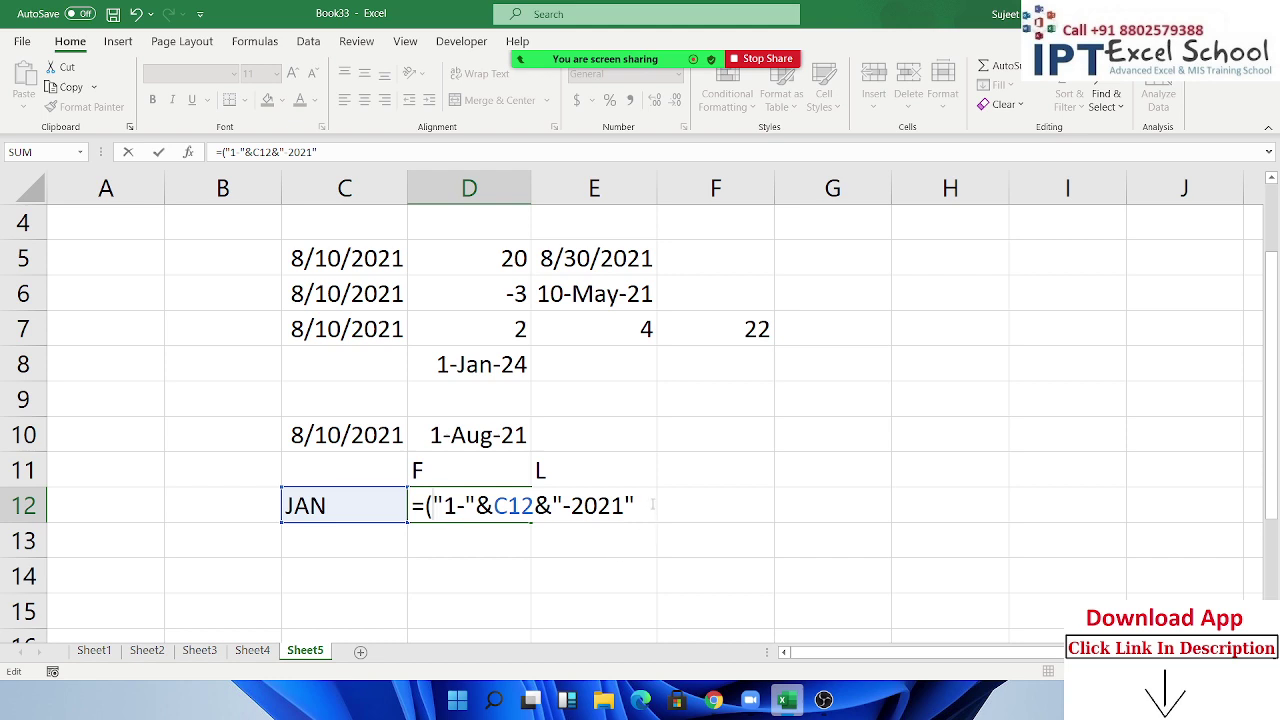
click(652, 504)
text())
click(430, 506)
text(da)
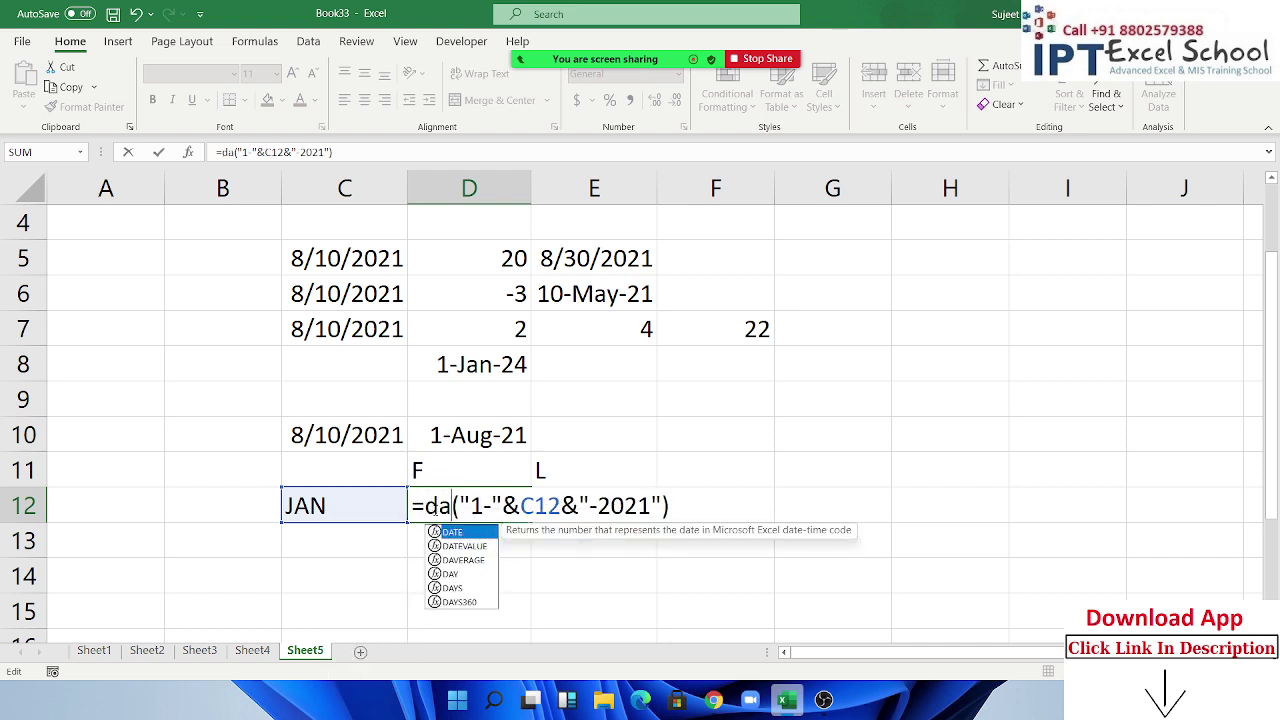
key(Down)
key(Tab)
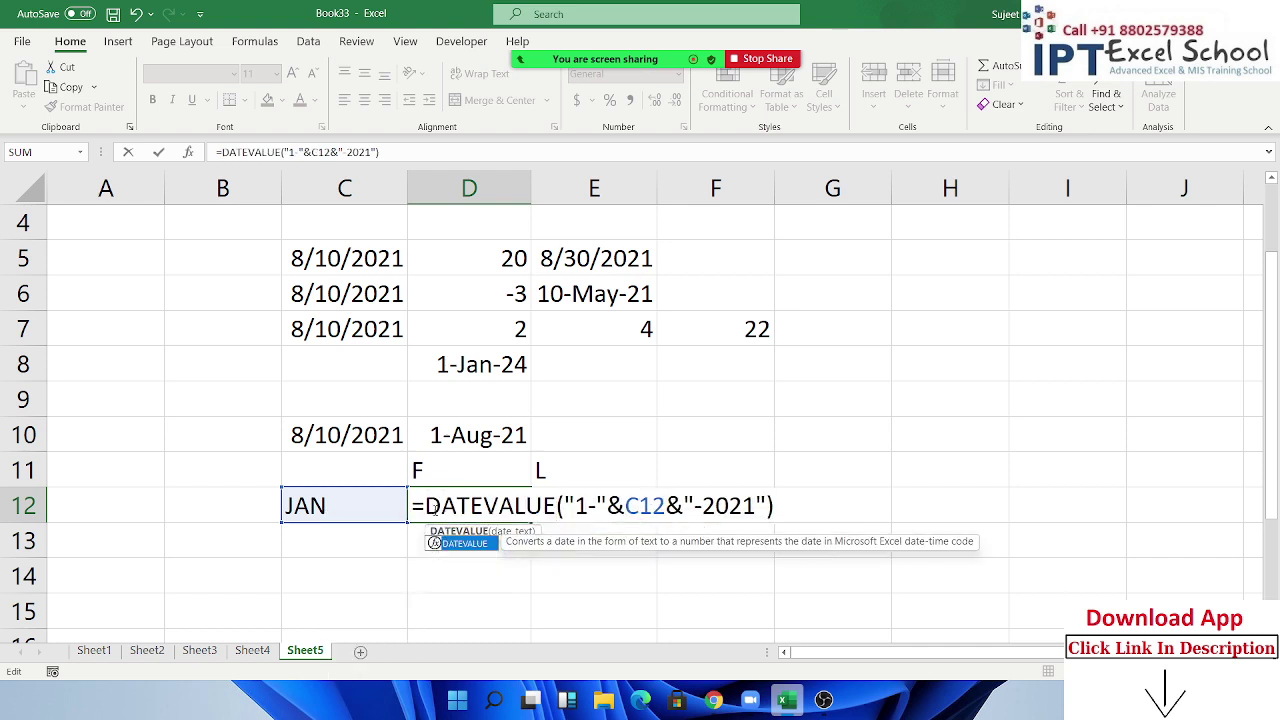
key(Return)
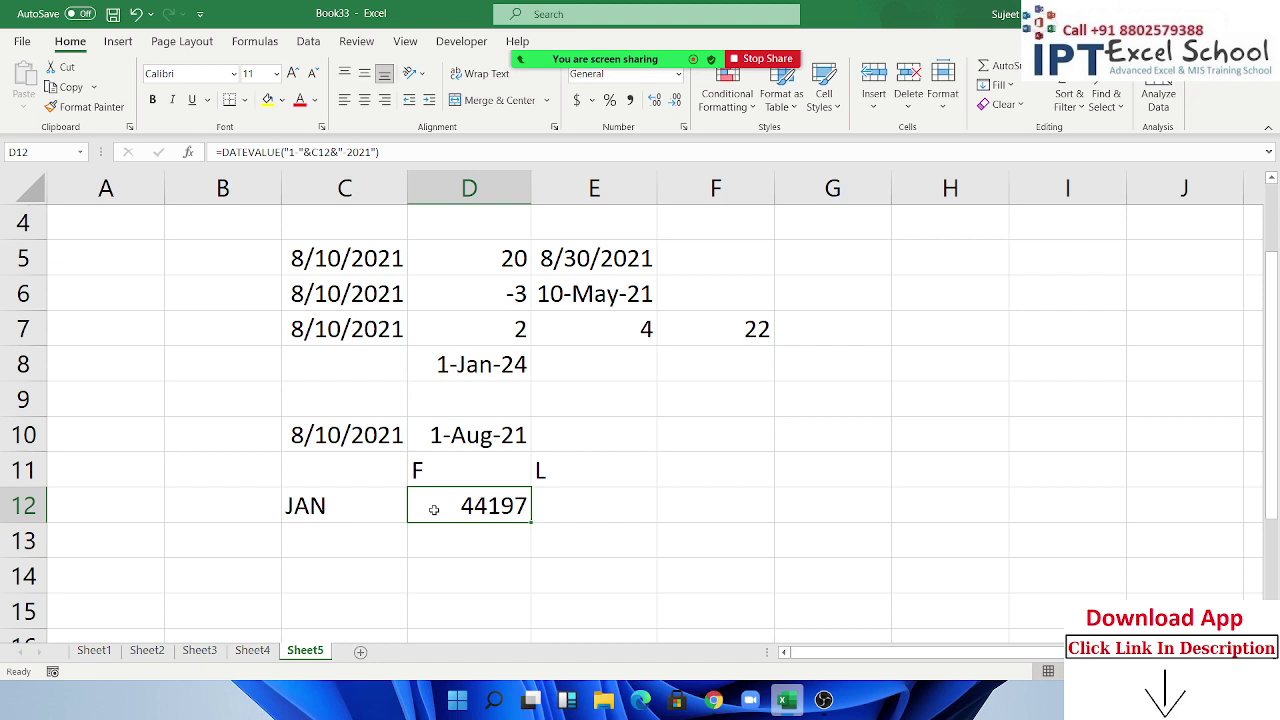
key(ctrl+shift+3)
Enter =EOMONTH(D12,0) in E12 and format it as the date 31-Jan-21.
key(Right)
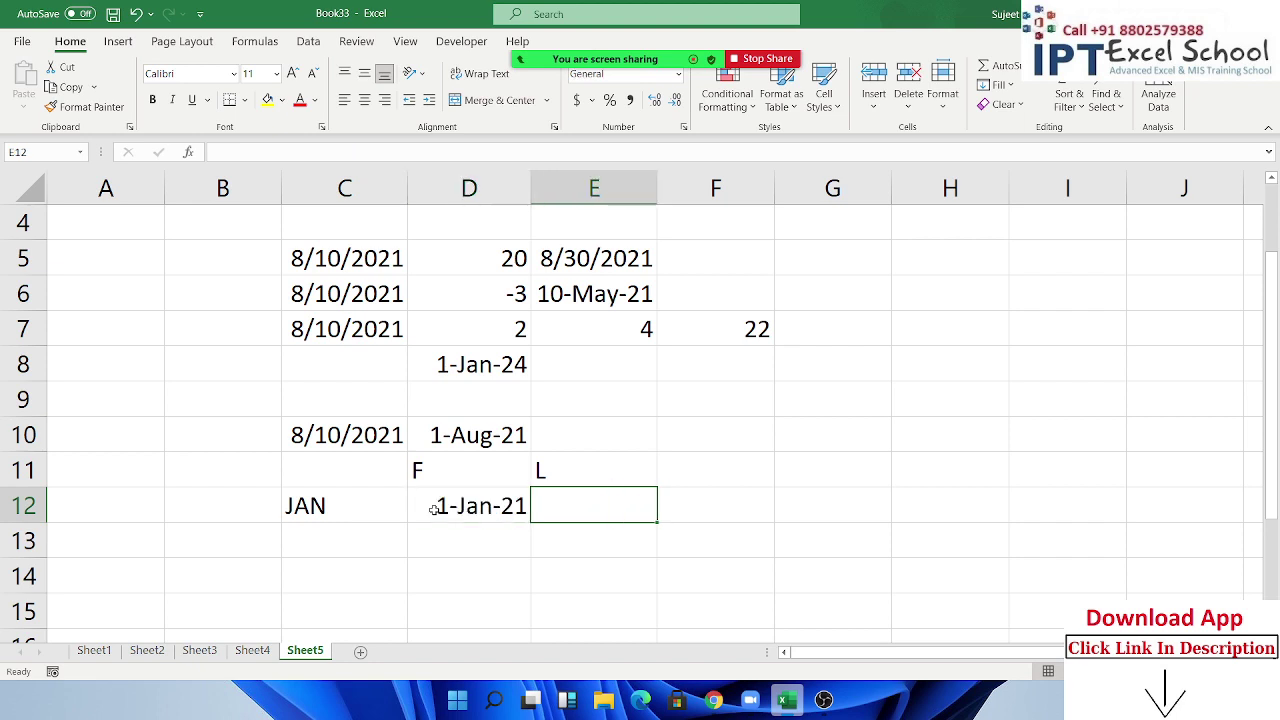
text(=eo)
key(Tab)
key(Left)
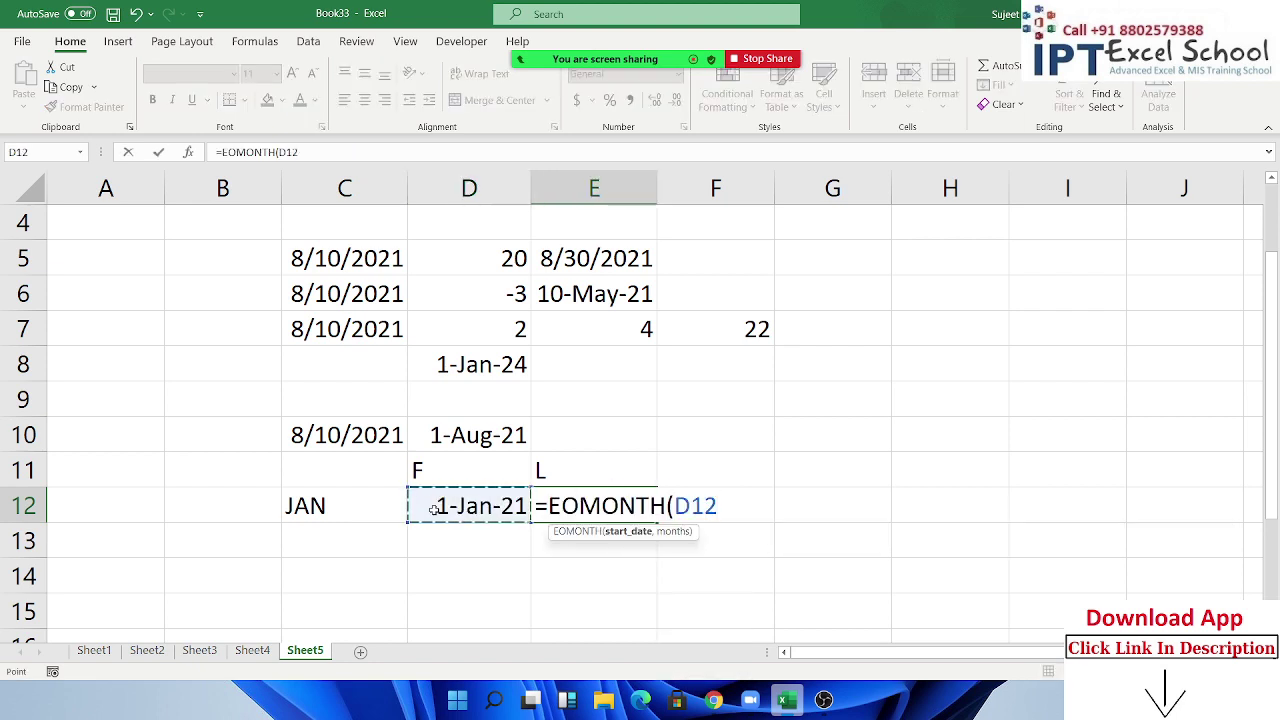
text(,0)
key(Return)
key(Up)
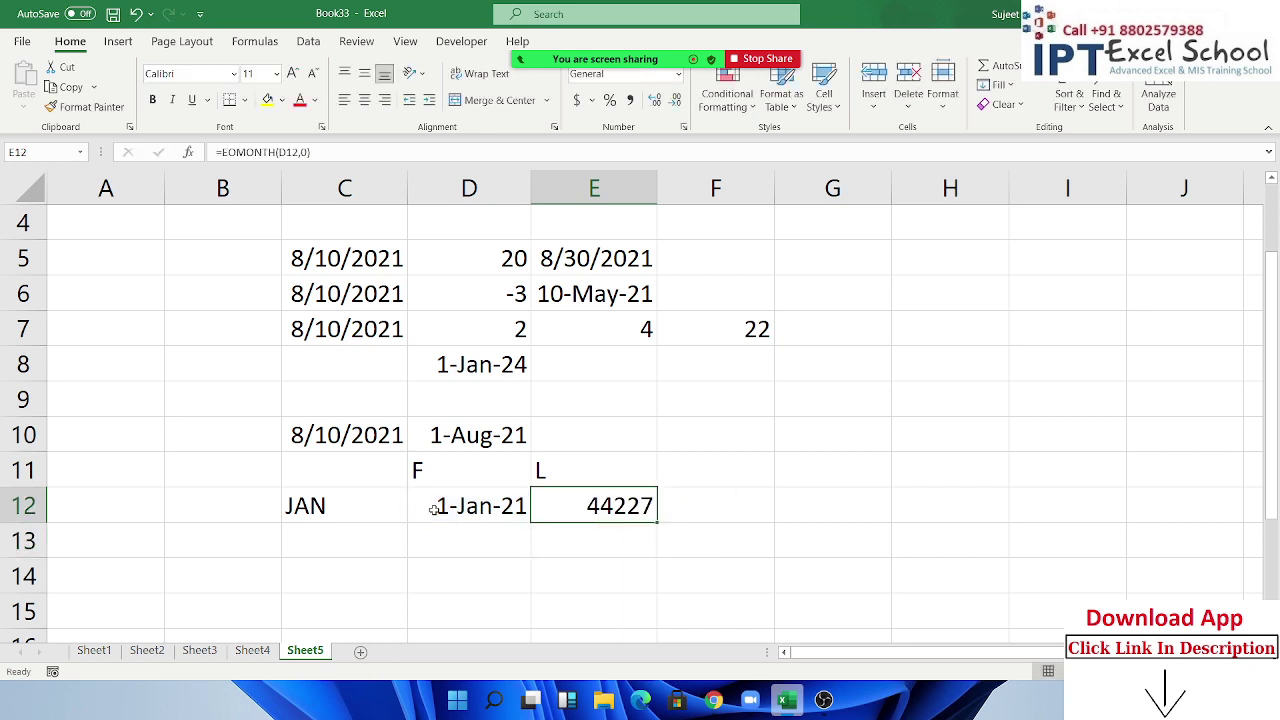
key(ctrl+shift+3)
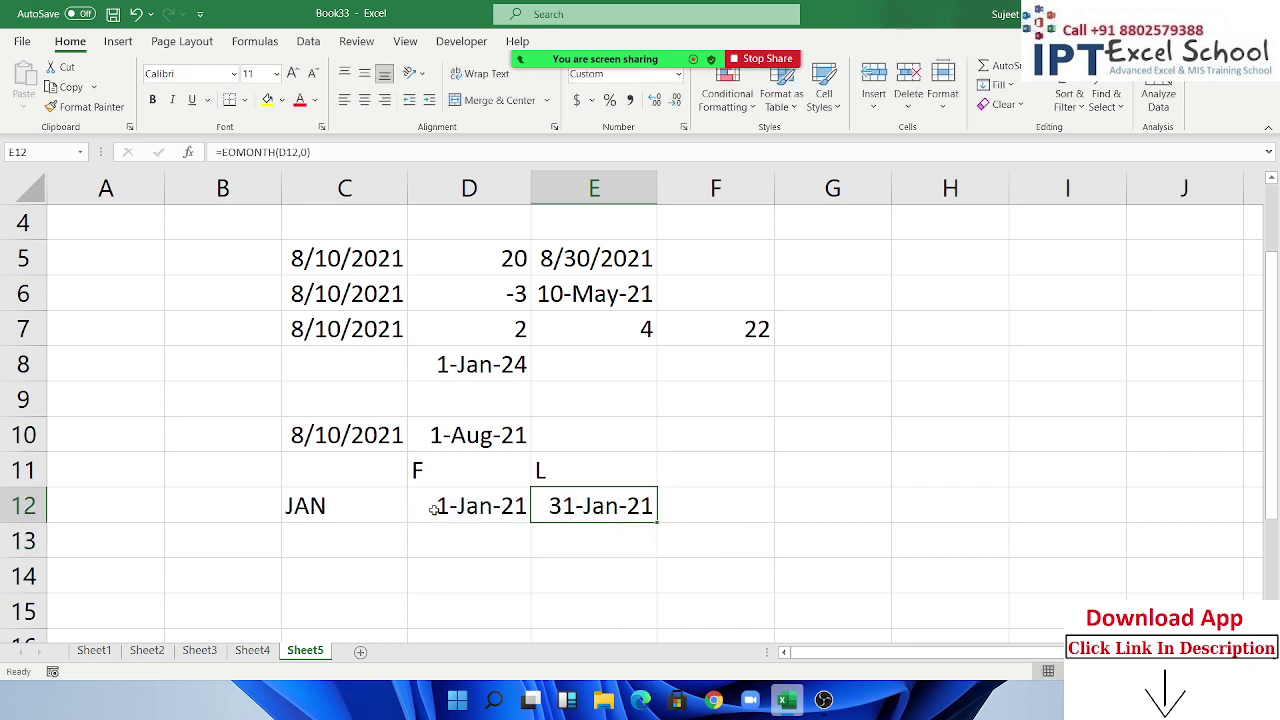
key(Left)
key(Left)
key(Left)
key(Down)
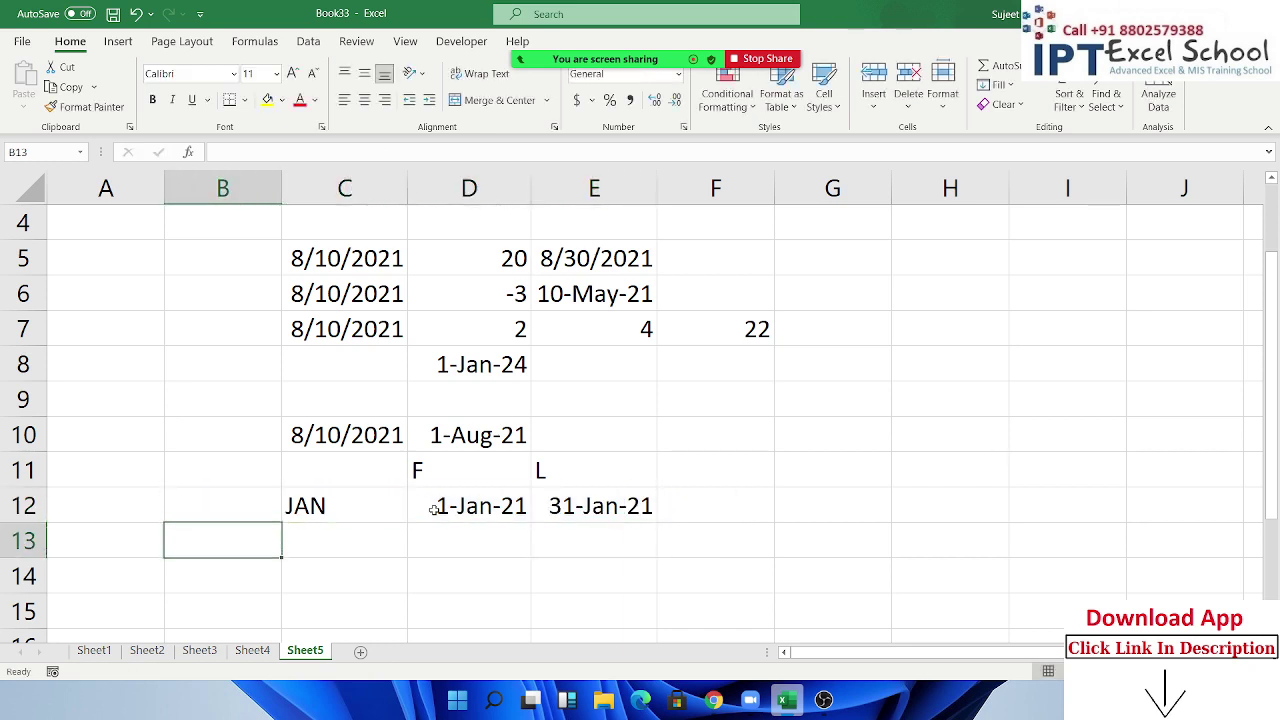
key(Down)
key(Down)
key(Down)
key(Down)
key(Down)
Enter 1/1 (1-Jan) in C14 and insert today's date, 8/10/2021, into D14 with Ctrl+;.
key(Up)
key(Up)
key(Up)
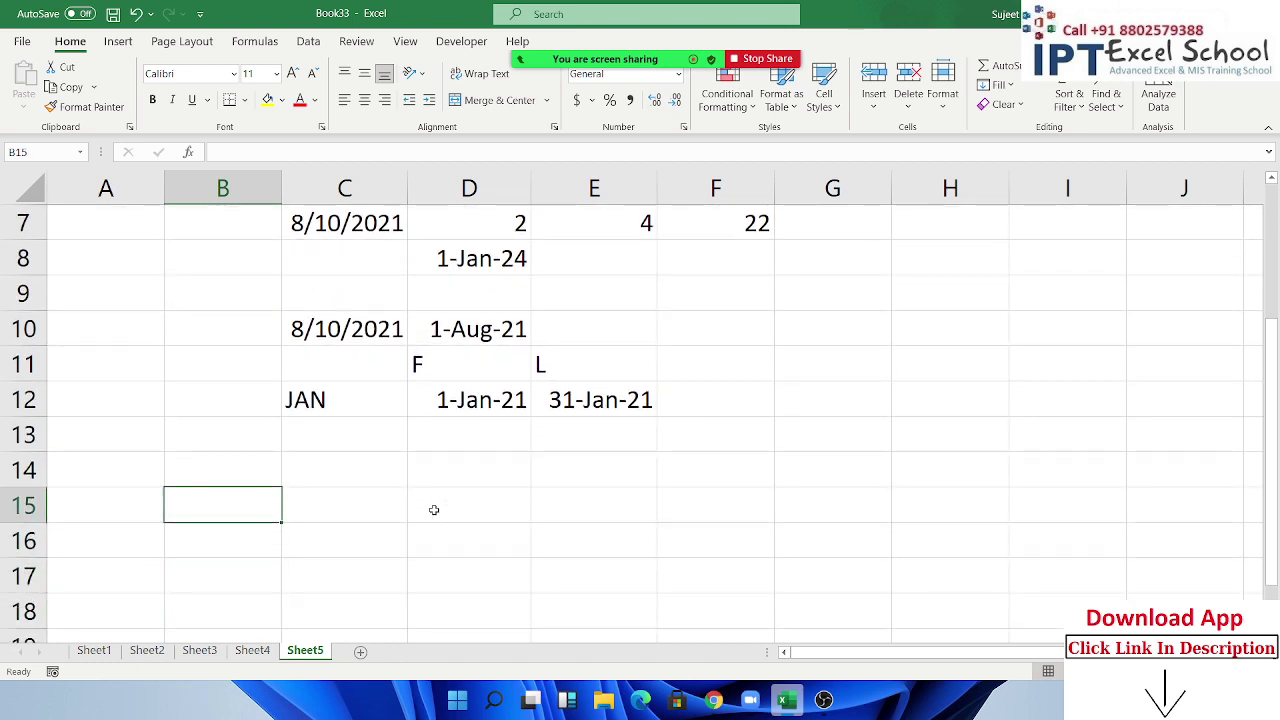
key(Up)
key(Up)
key(Up)
key(Up)
key(Right)
key(Right)
key(Down)
key(Down)
key(Down)
key(Left)
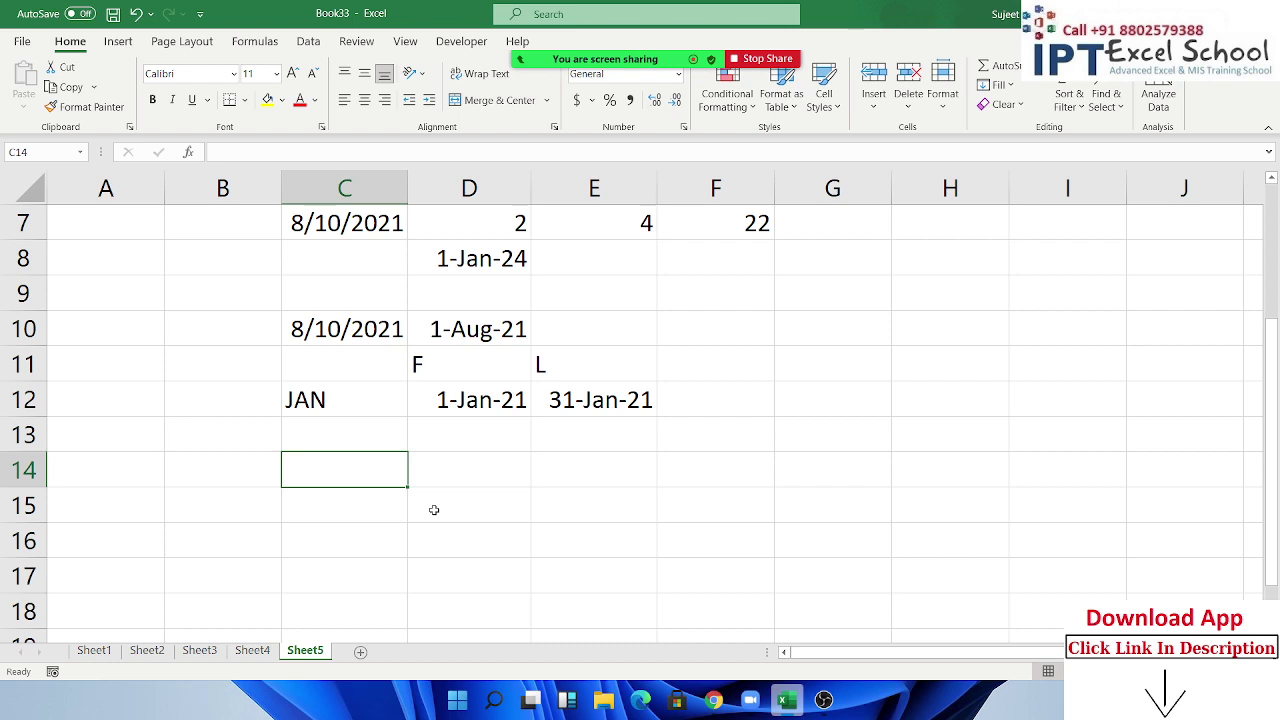
text(1/1)
key(Right)
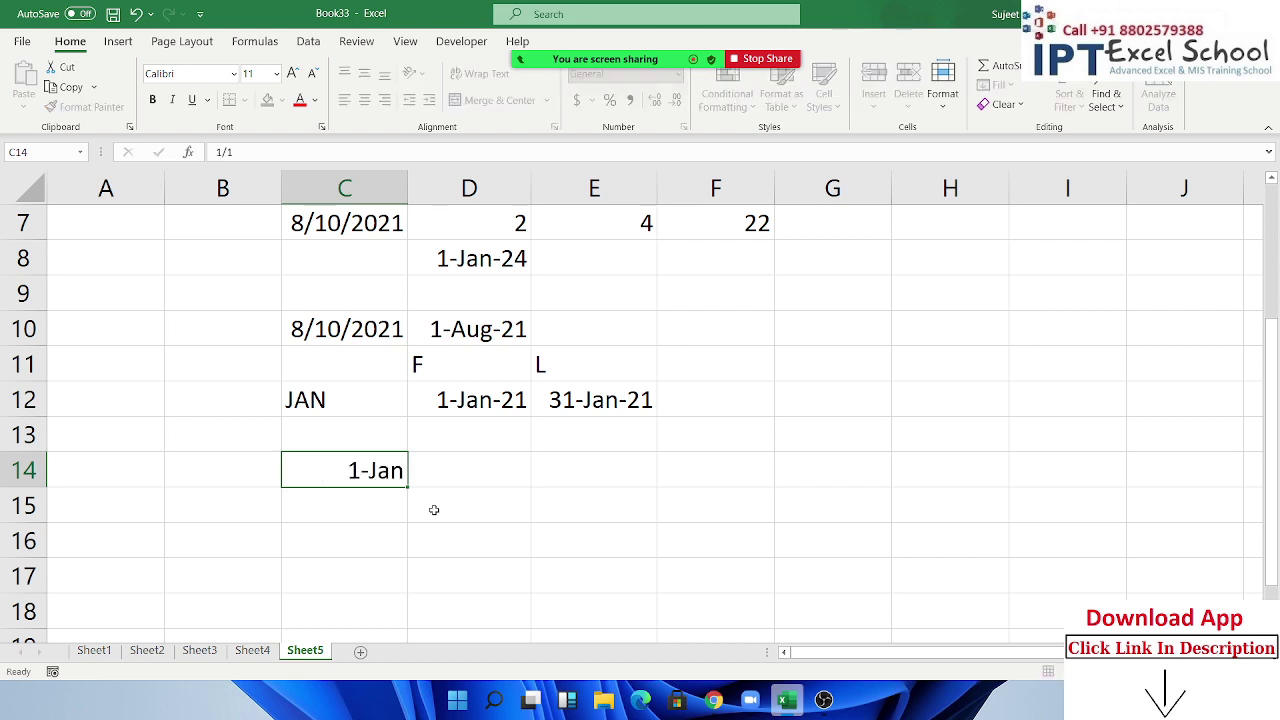
key(Left)
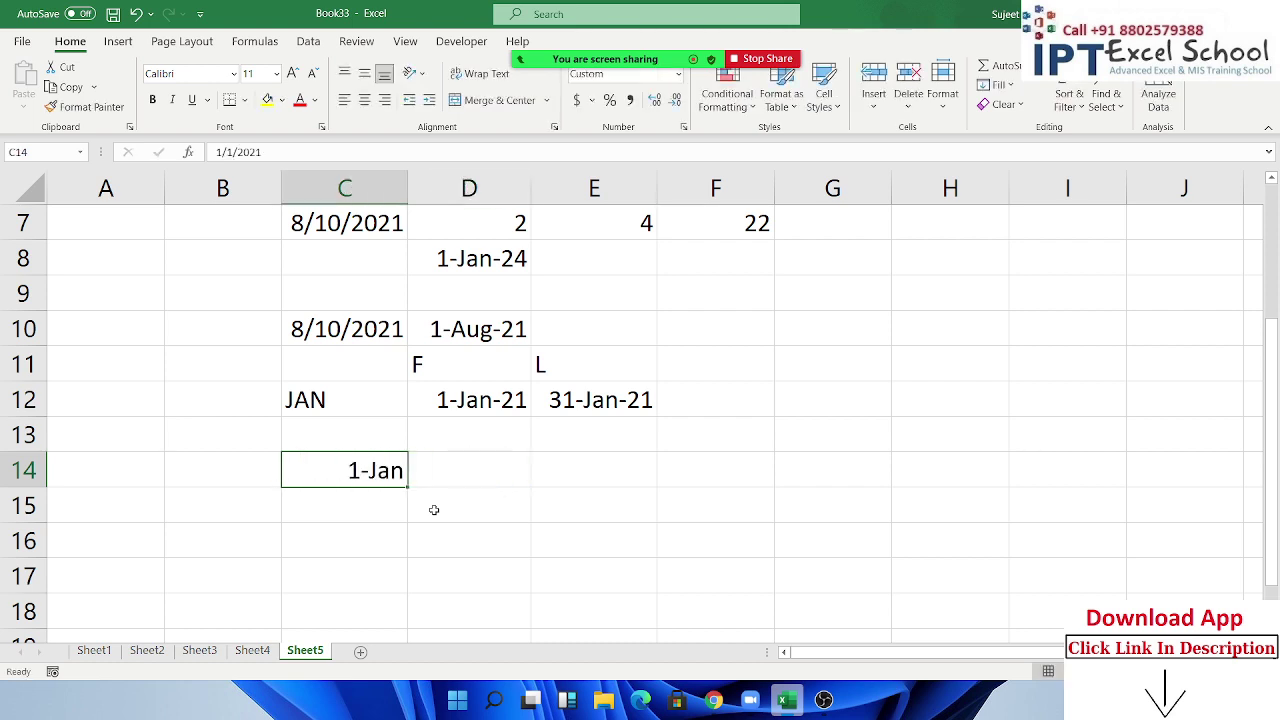
text(1)
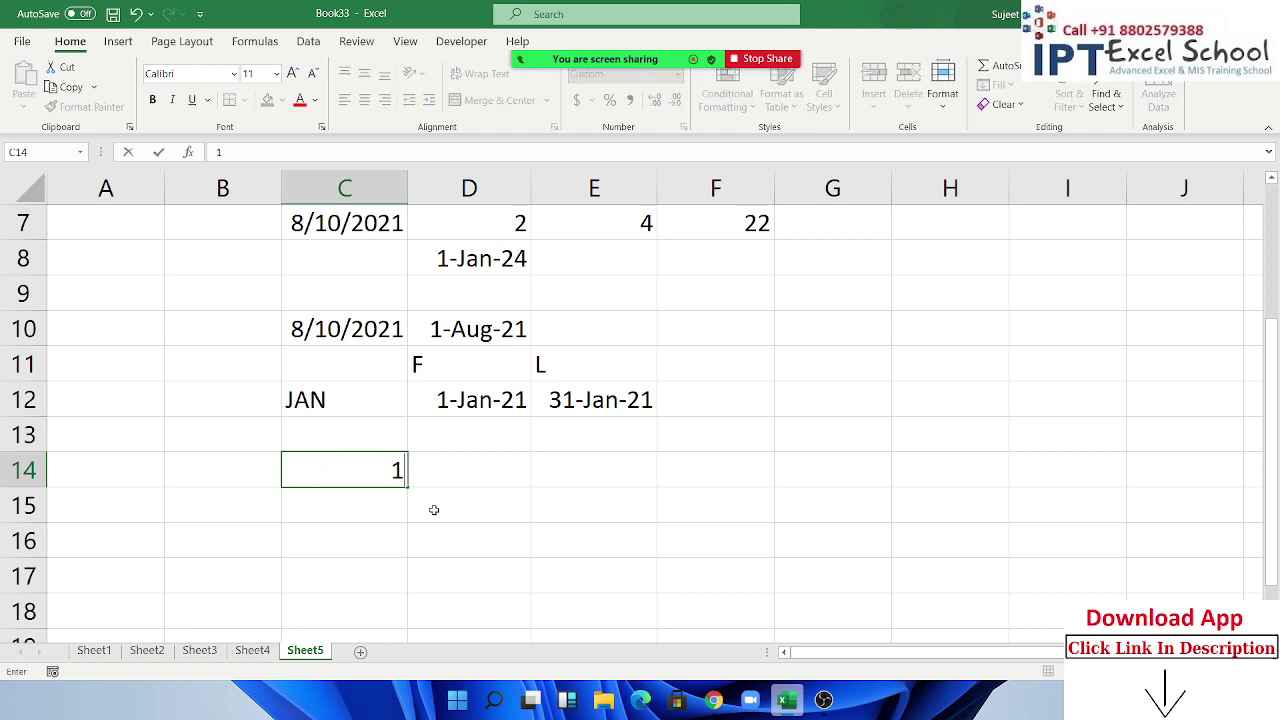
text(/1)
key(Return)
key(Up)
key(Right)
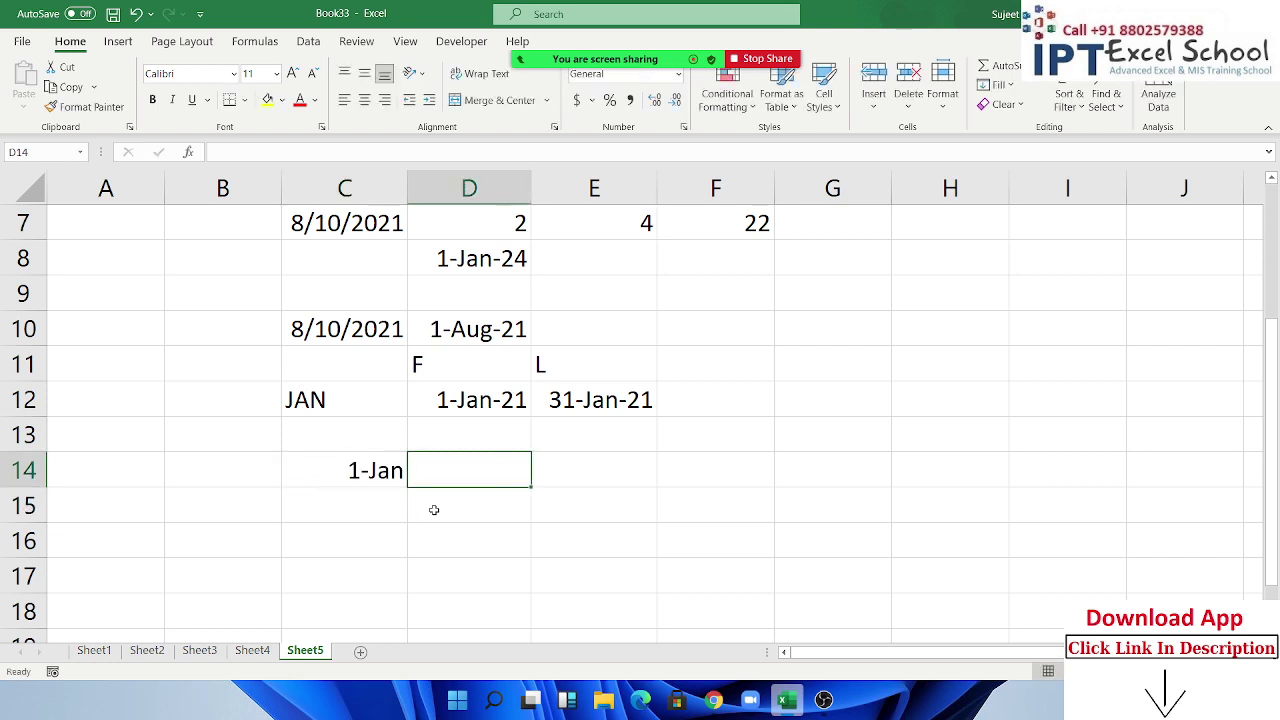
key(ctrl+semicolon)
key(Right)
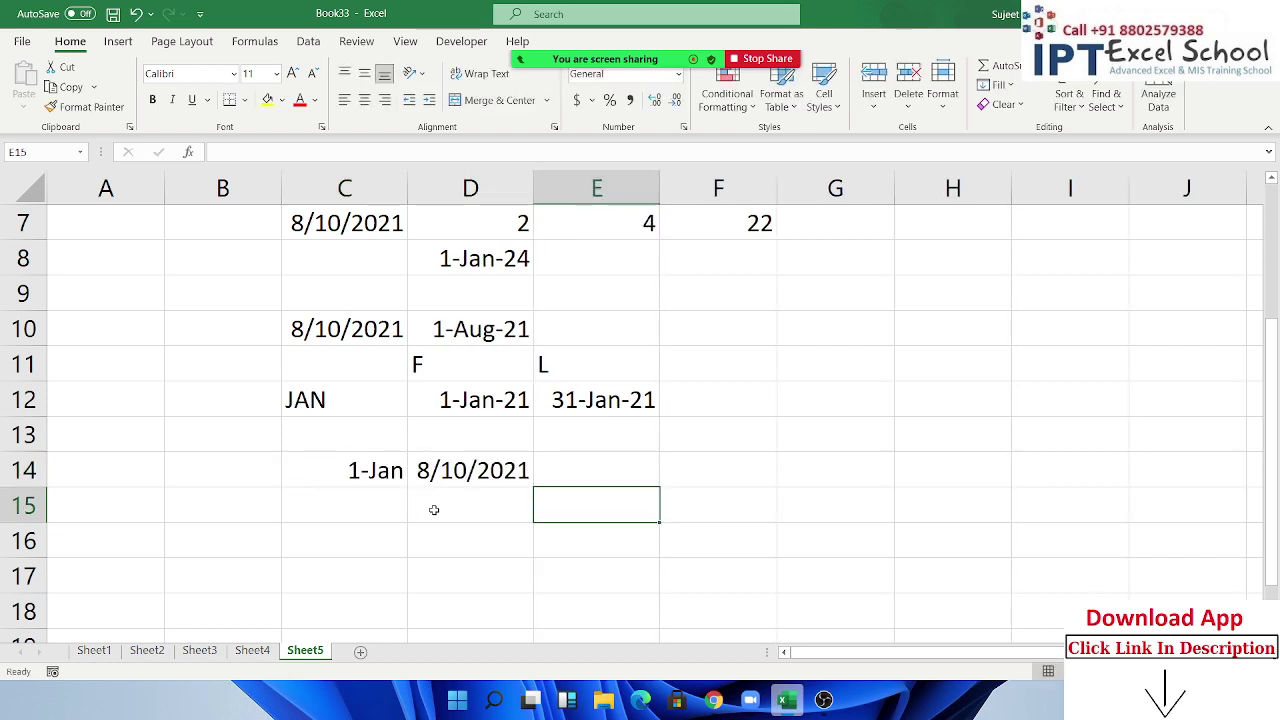
Compute the day difference =D14-C14 in E14, giving 221.
text(=)
key(Left)
text(-)
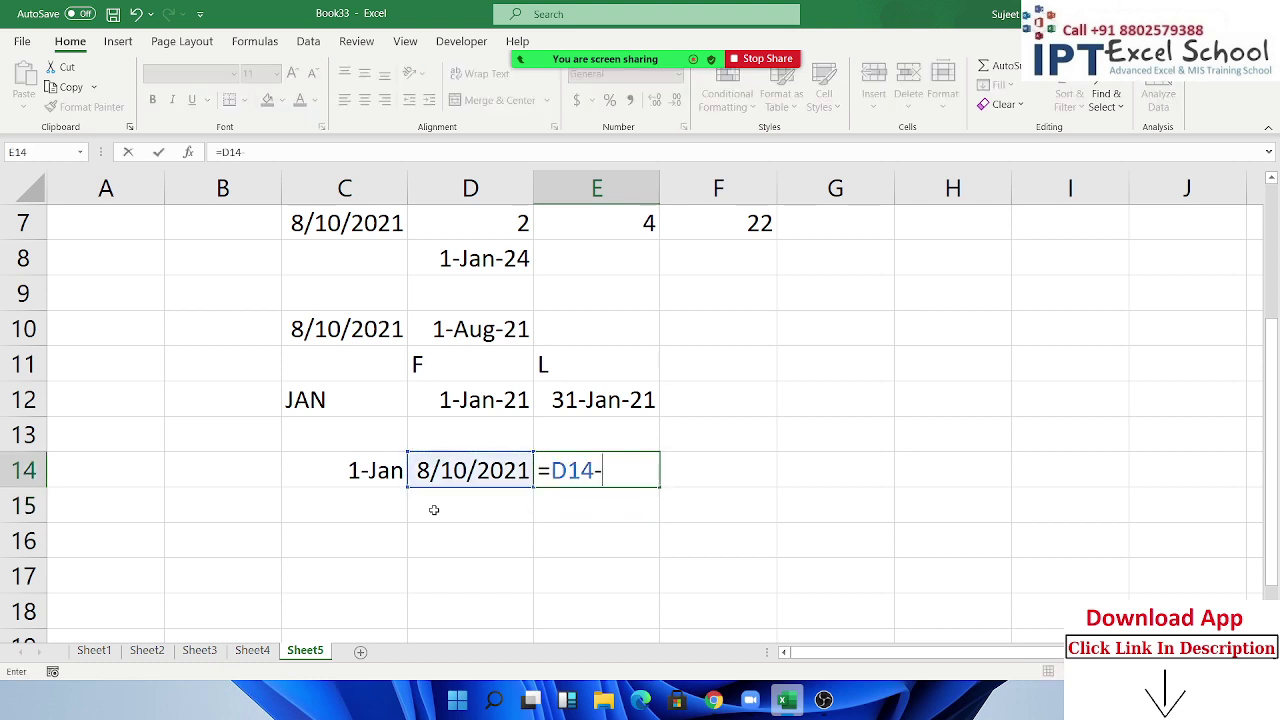
key(Left)
key(Left)
key(Return)
key(Up)
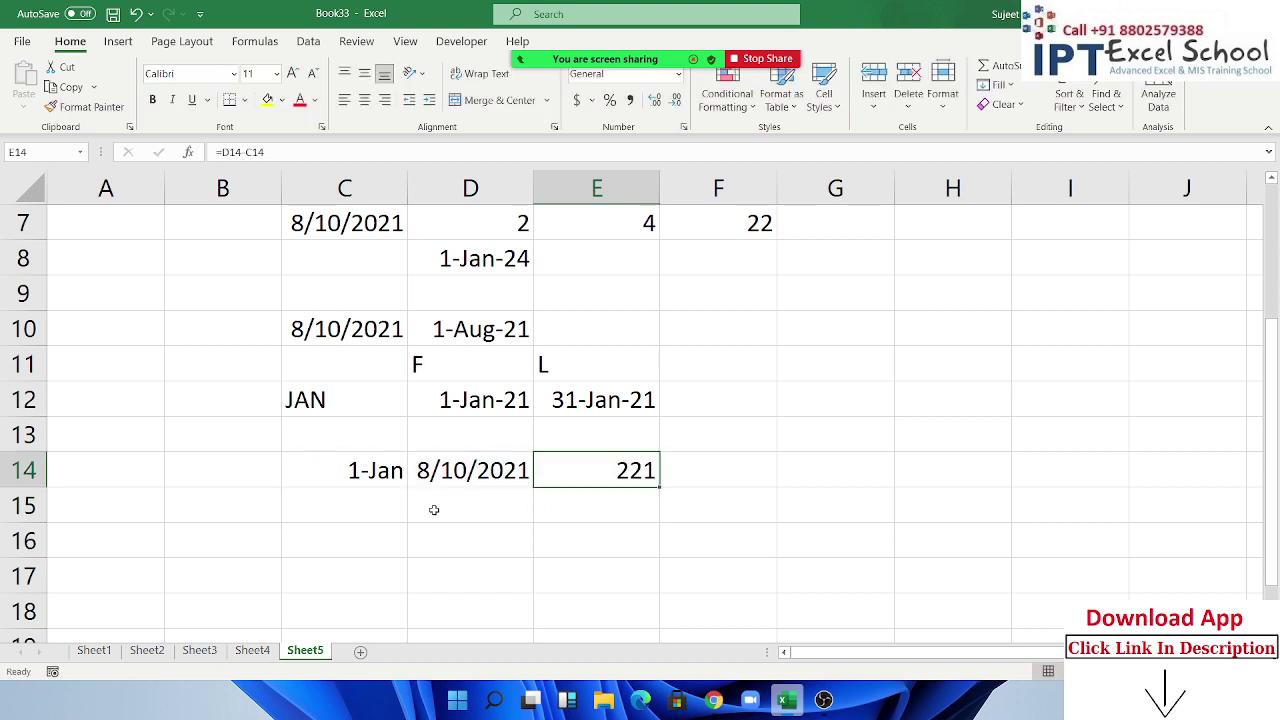
Enter =DAYS360(C14,D14) in F14 to get 219 days.
key(Right)
text(=)
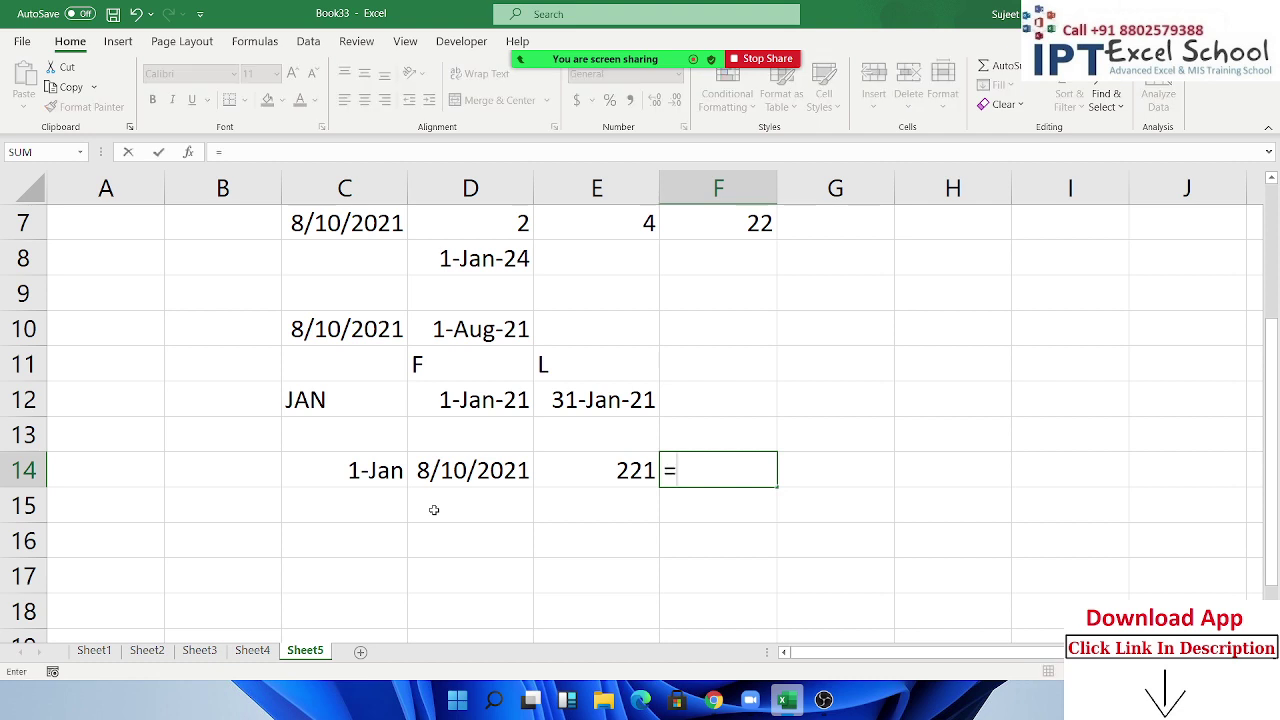
text(day)
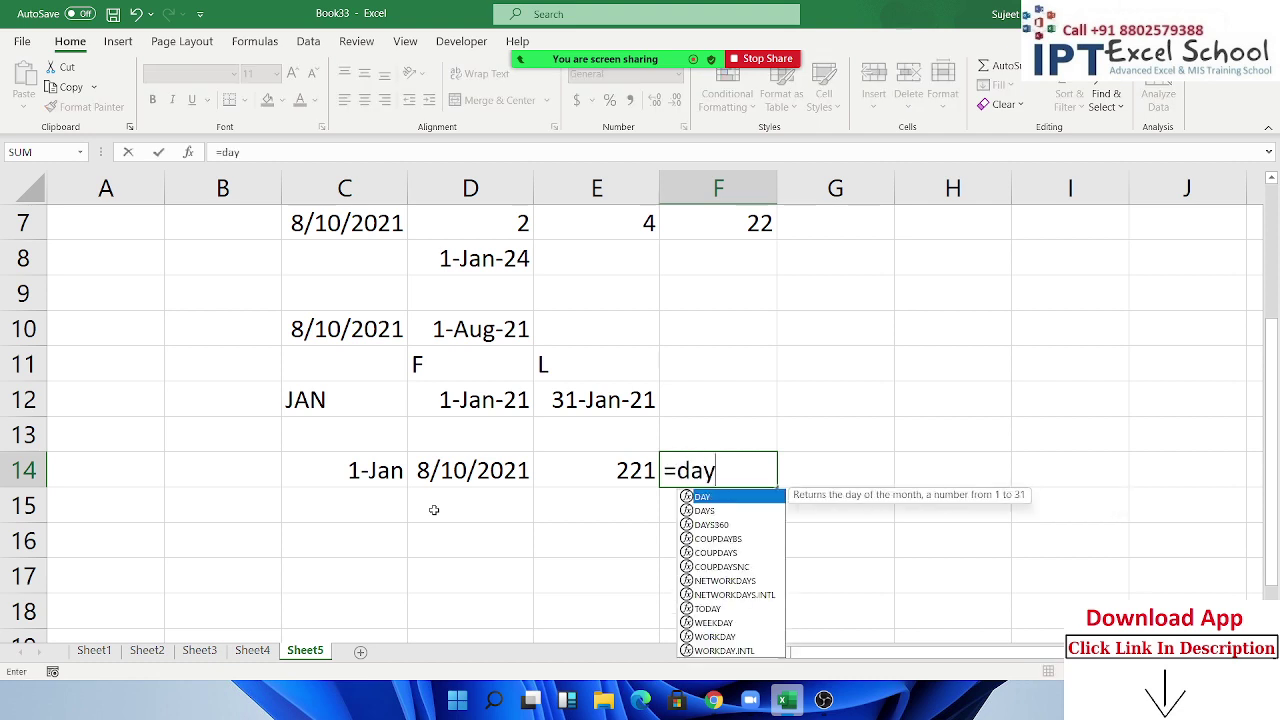
text(36)
key(BackSpace)
key(BackSpace)
key(Down)
key(Down)
key(Tab)
key(Left)
key(Left)
key(Left)
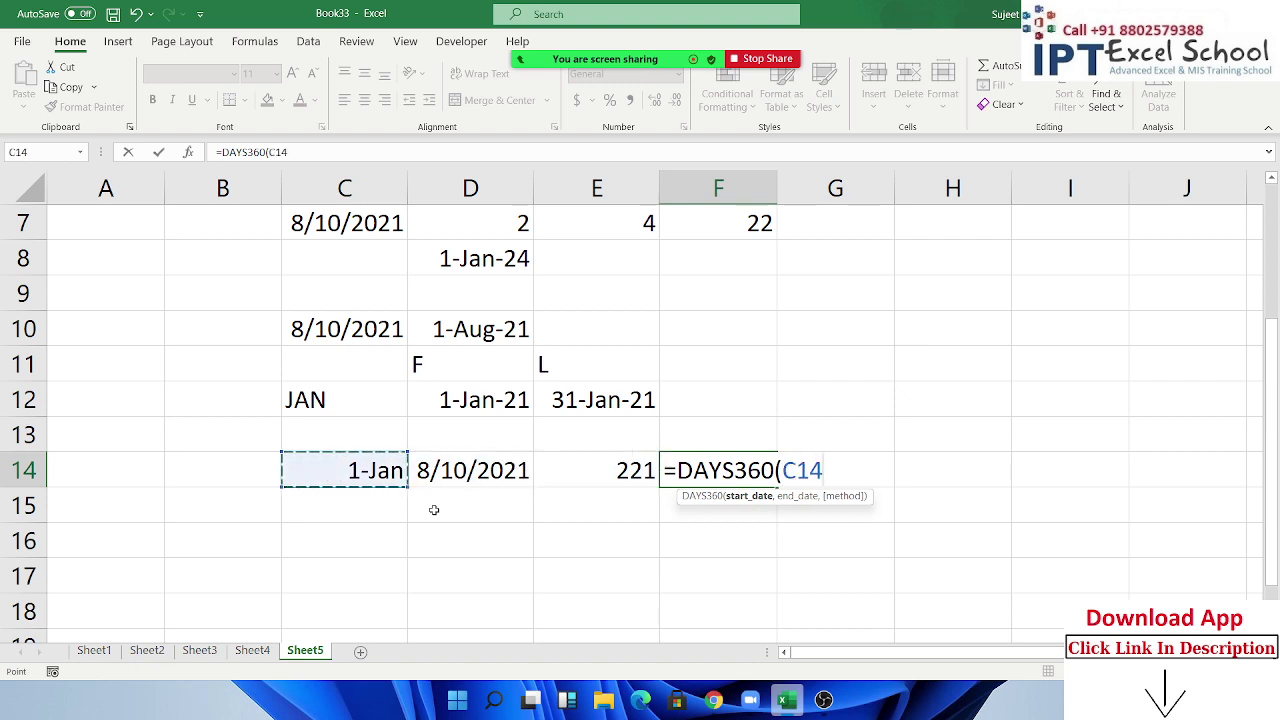
text(,)
key(Right)
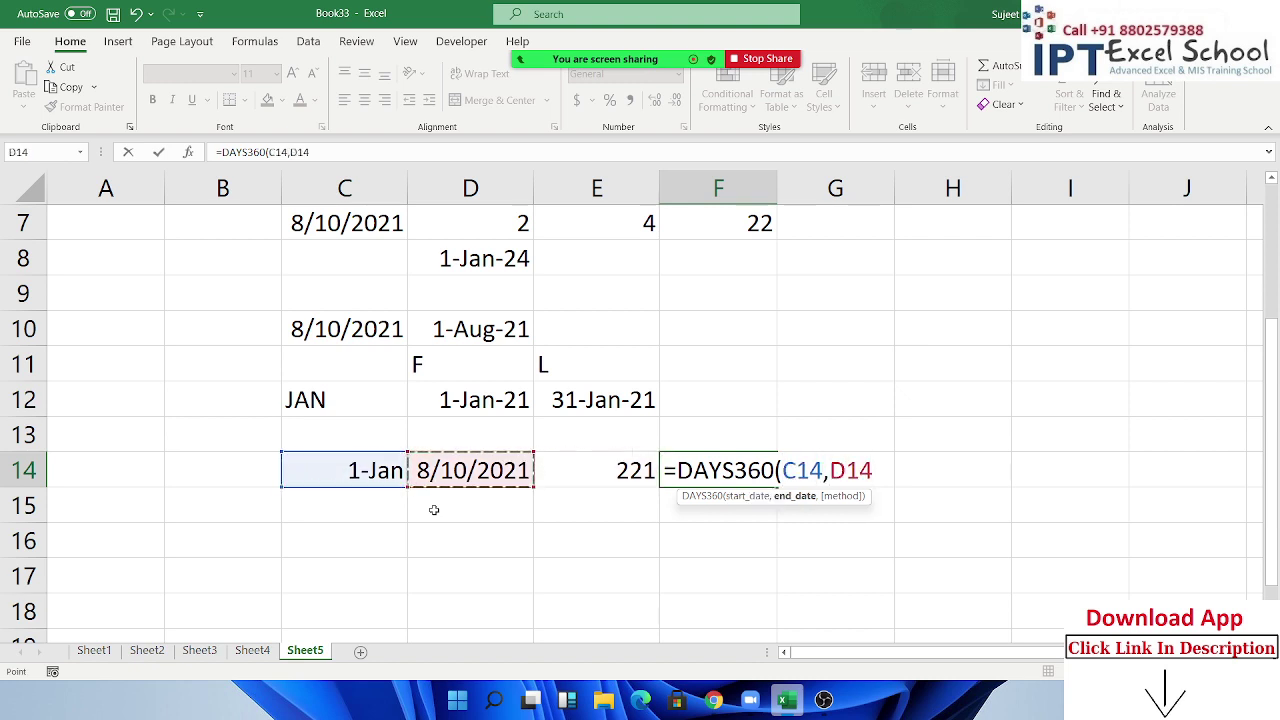
key(Return)
key(Up)
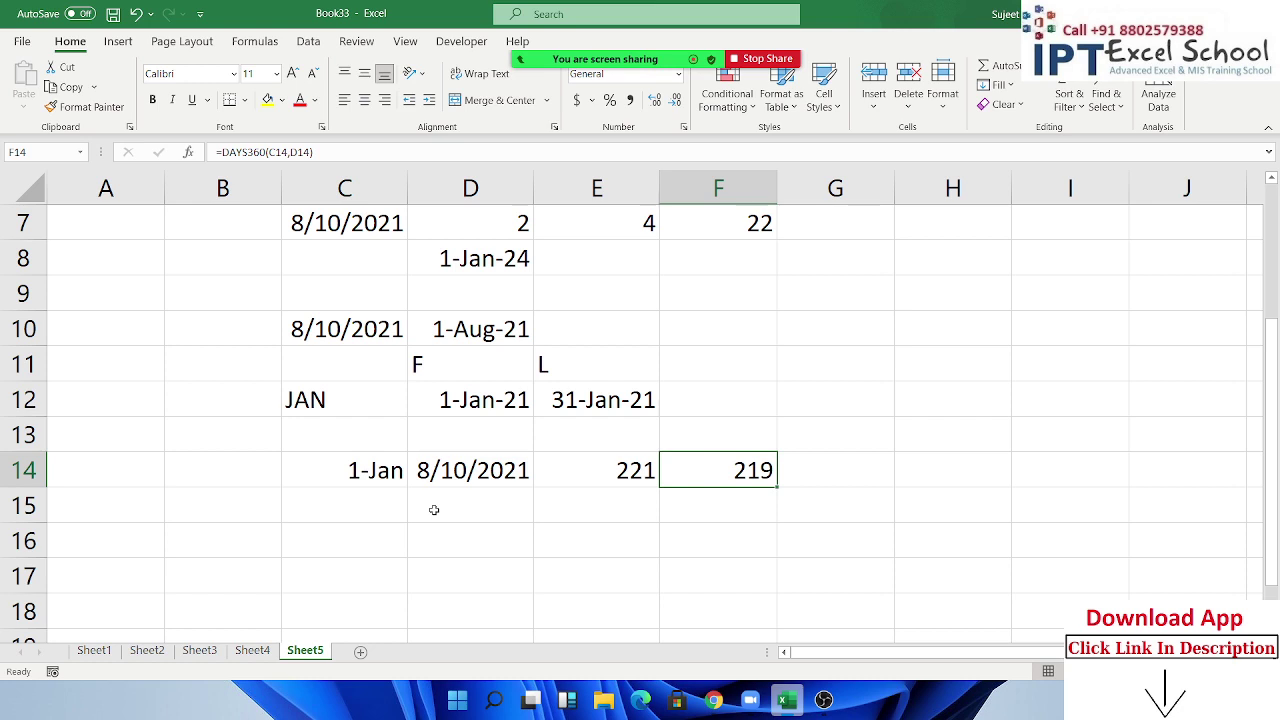
Try an approximate month count =E14/30 in E15, then clear it.
key(Left)
key(Left)
key(Left)
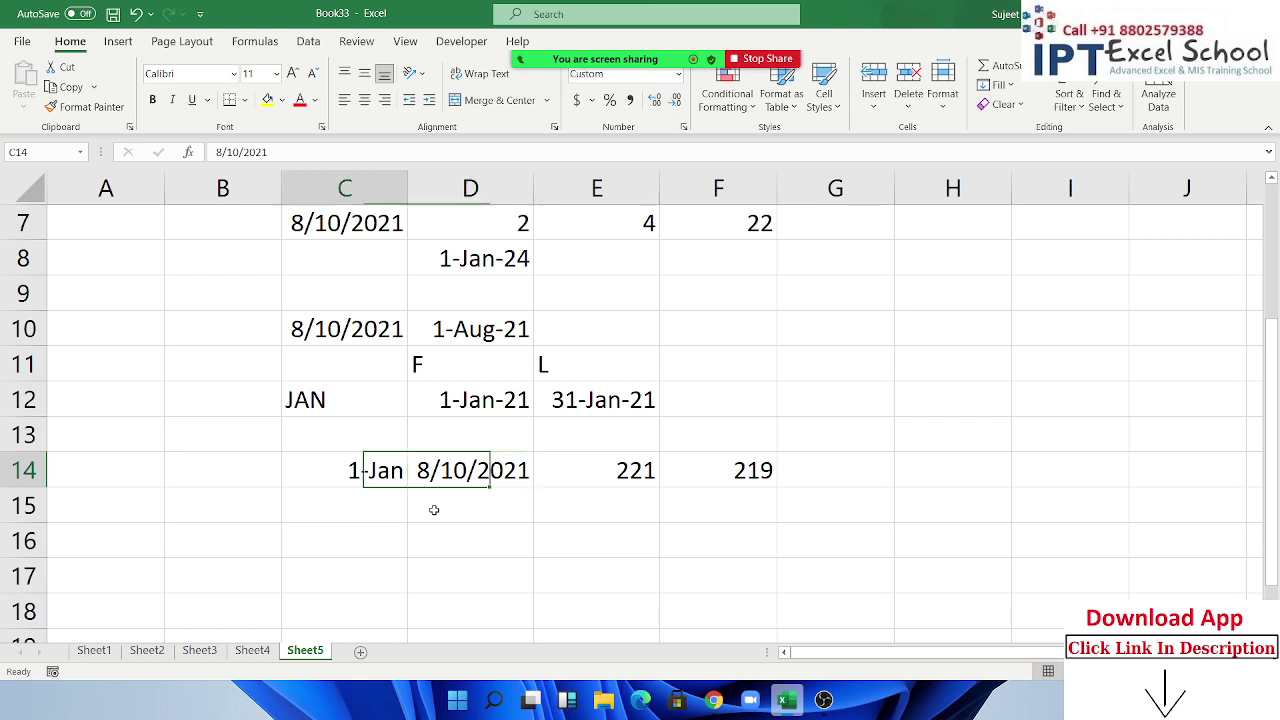
key(shift+Right)
key(Down)
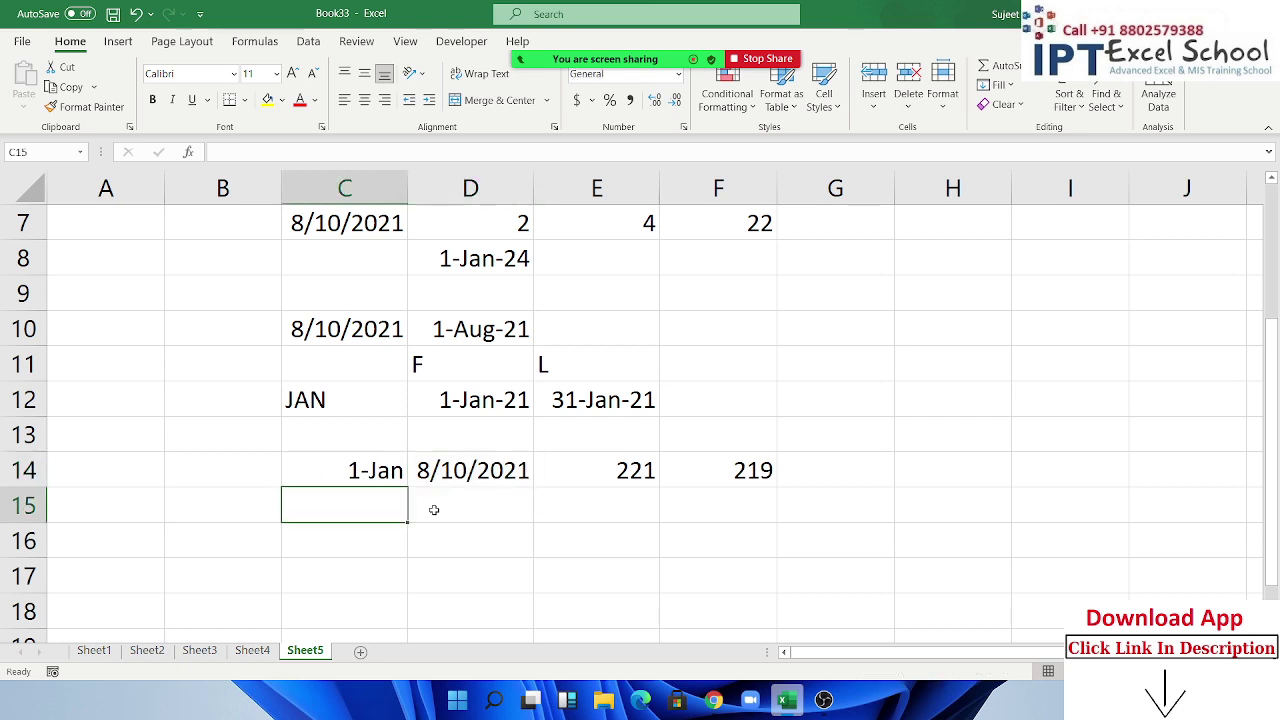
key(Up)
key(Right)
key(Right)
key(Left)
key(Left)
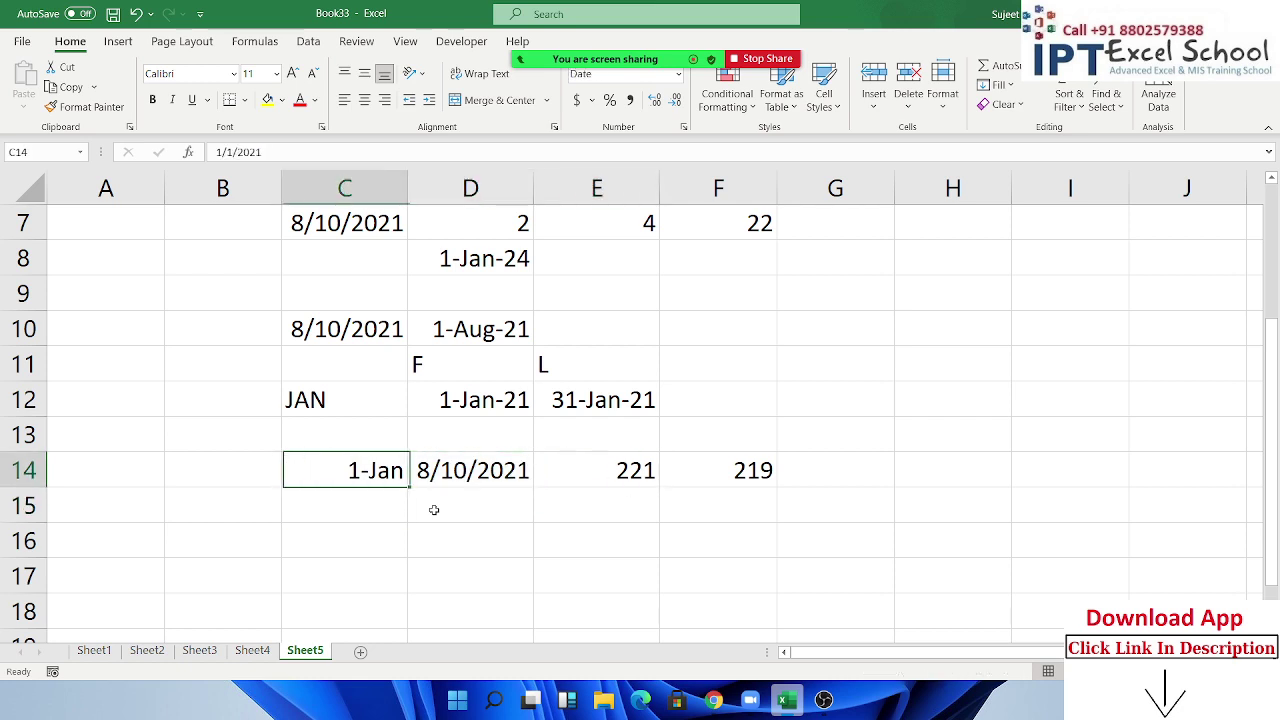
key(Down)
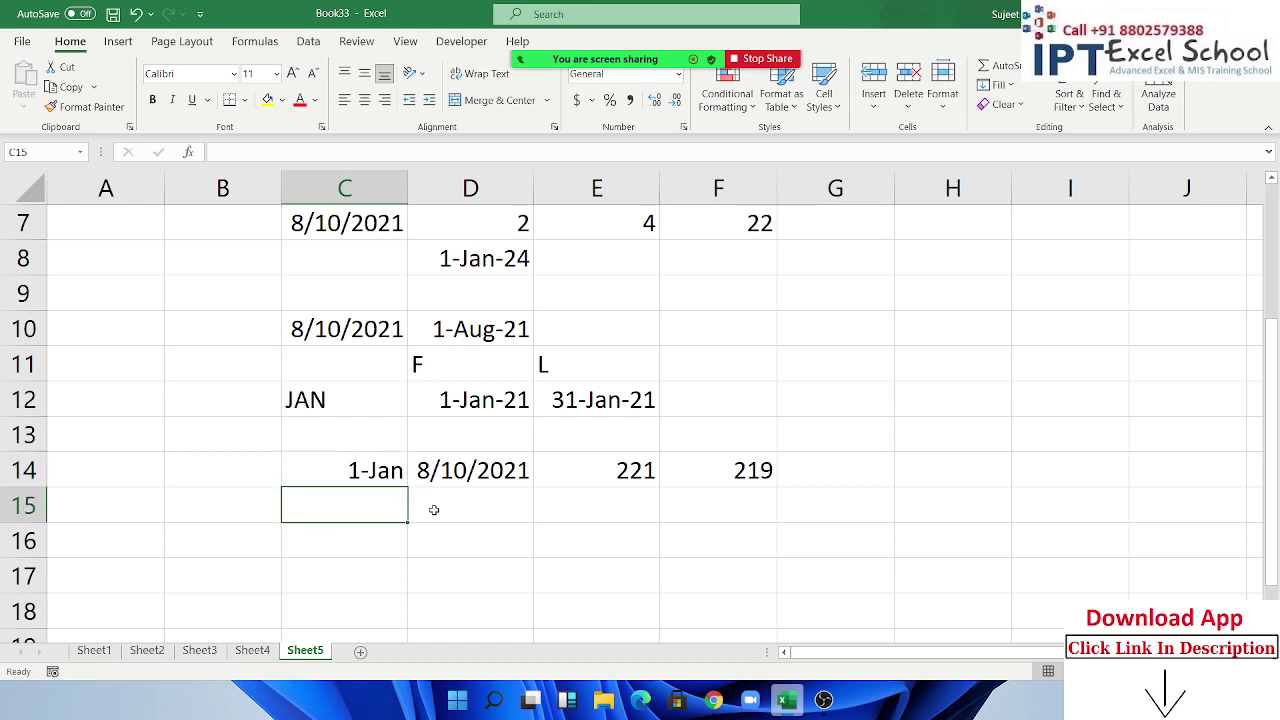
key(Right)
key(Right)
text(=)
key(Up)
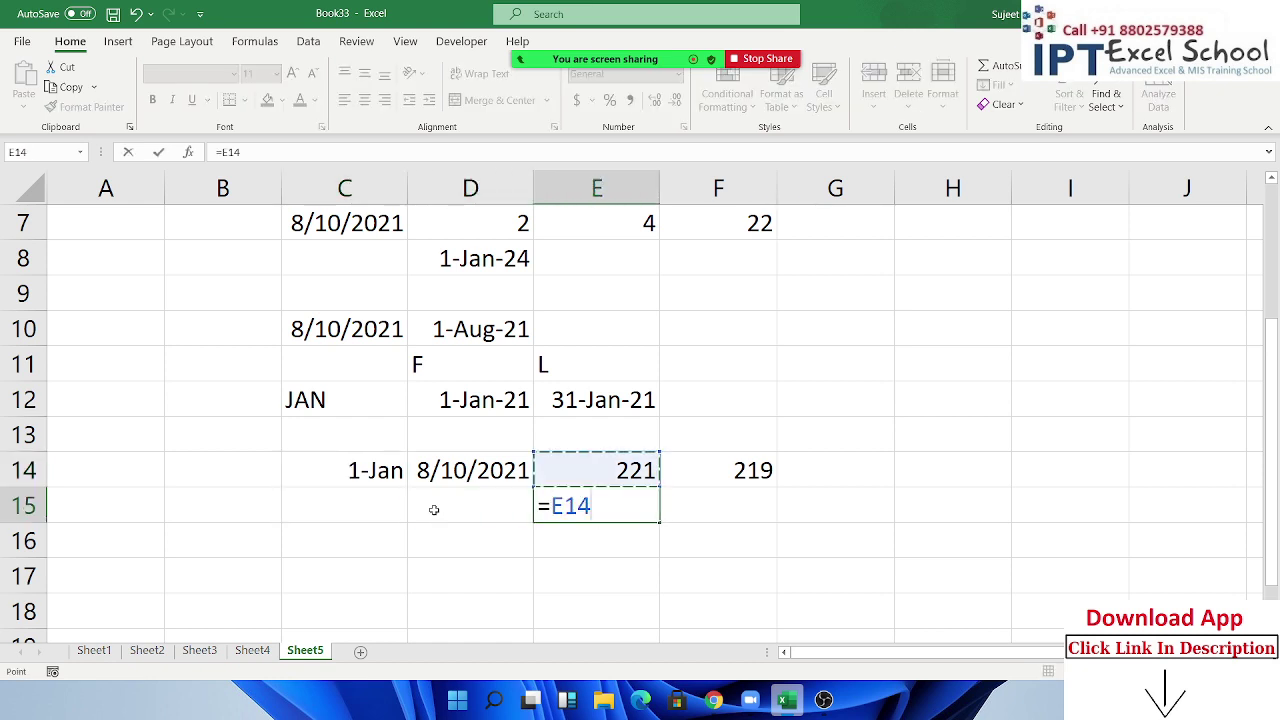
text(/30)
key(Return)
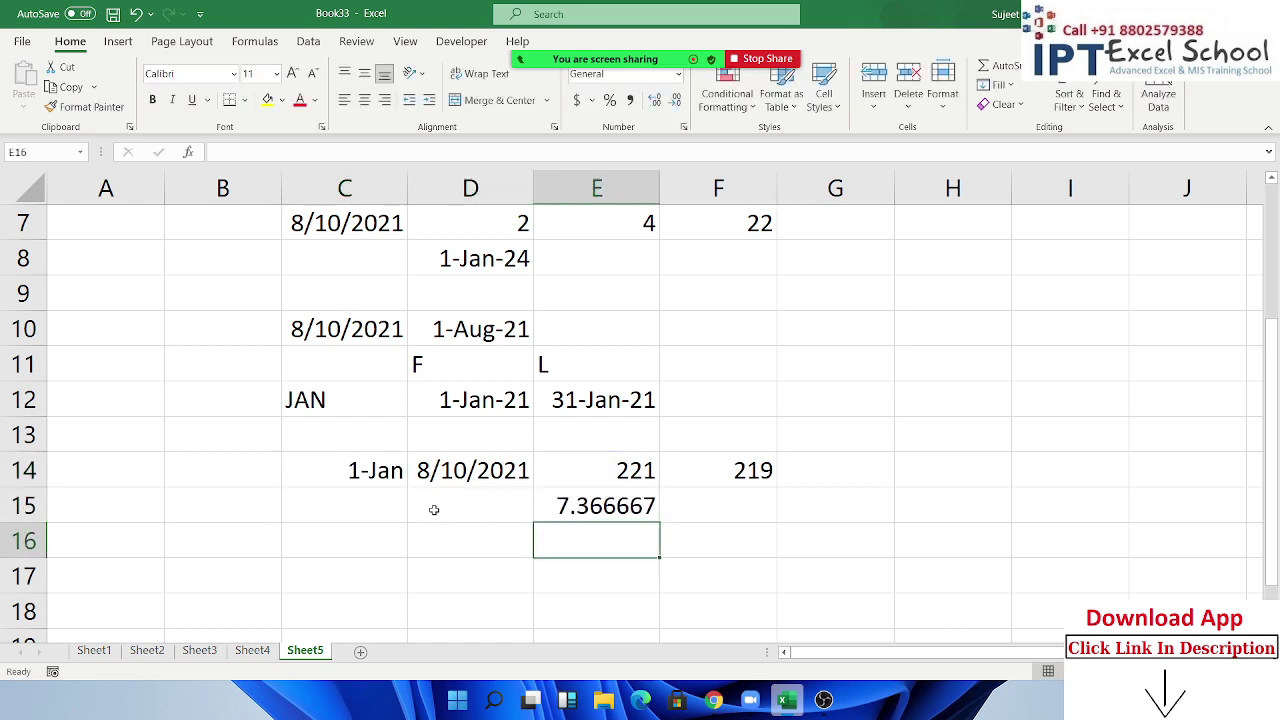
key(Up)
key(Delete)
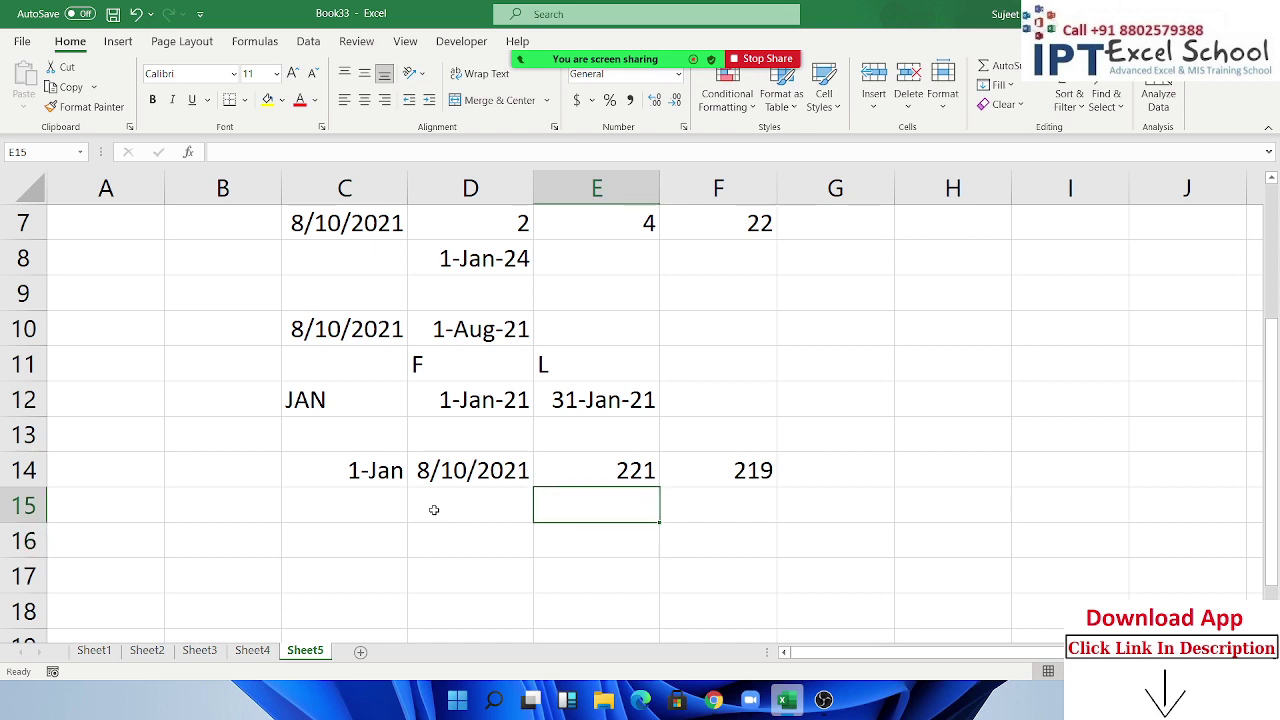
Enter =DATEDIF(C14,D14,"m") in E15, returning 7 whole months.
text(=da)
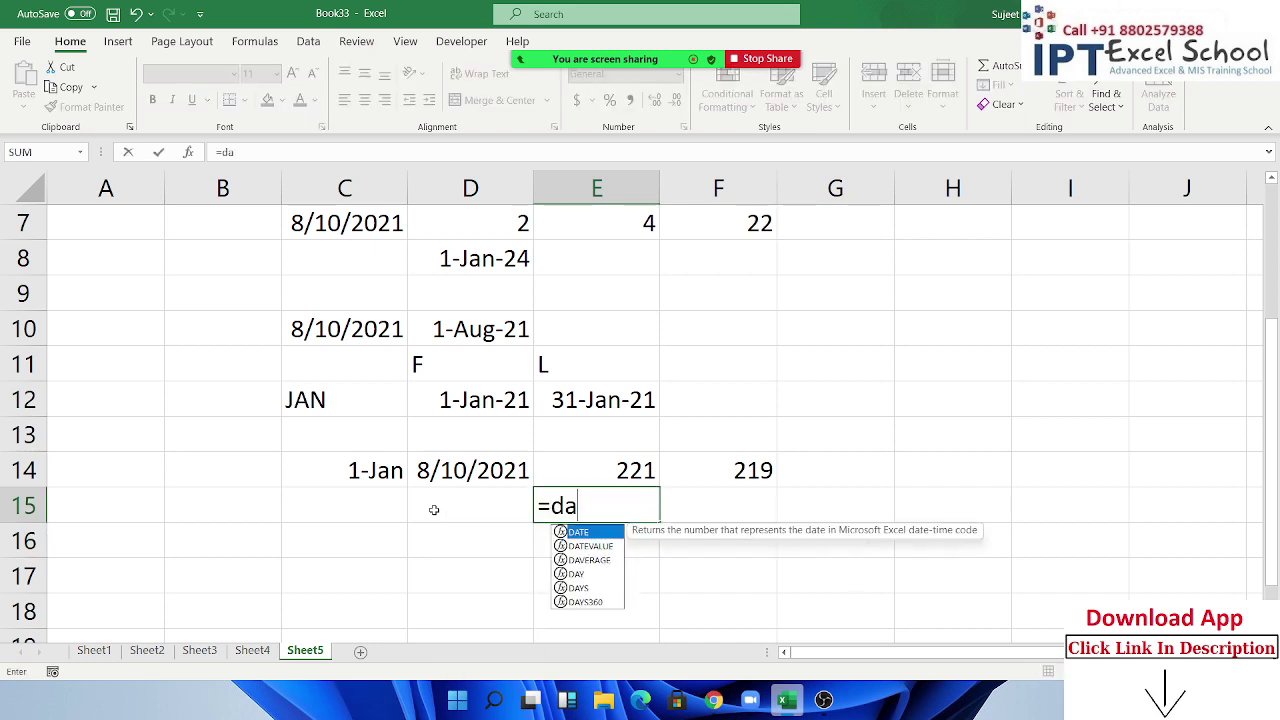
text(te)
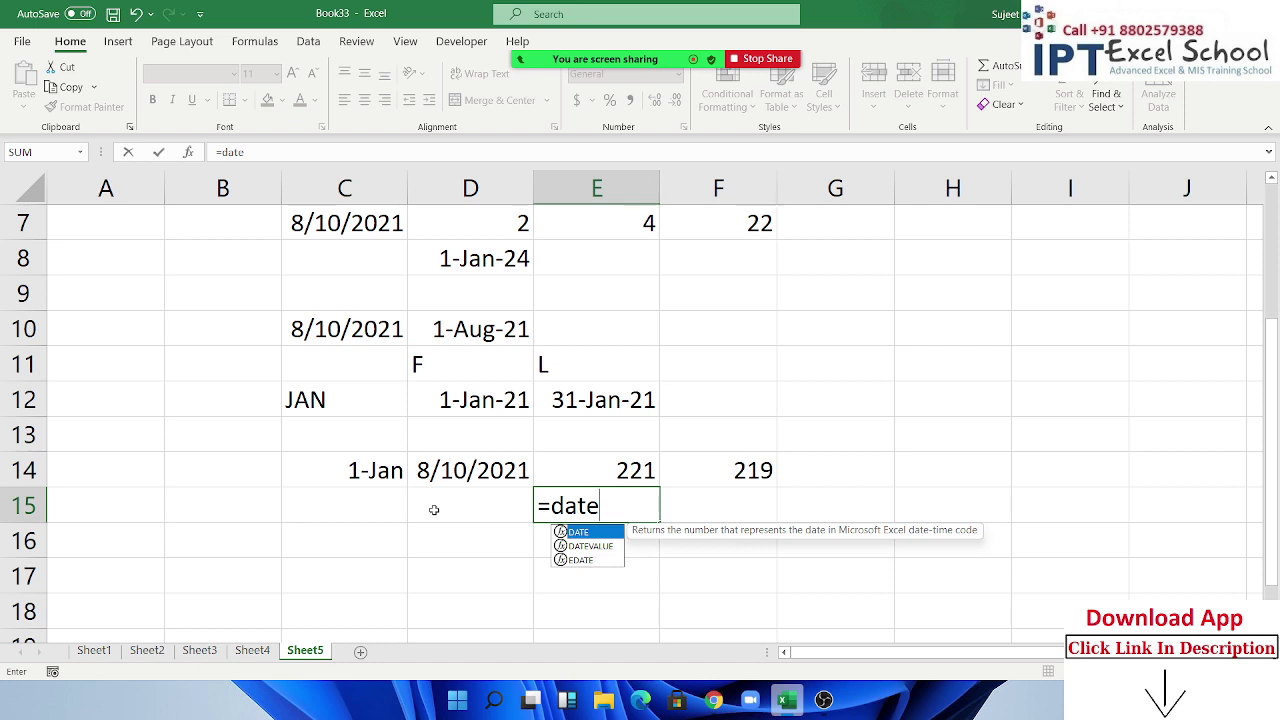
text(dif)
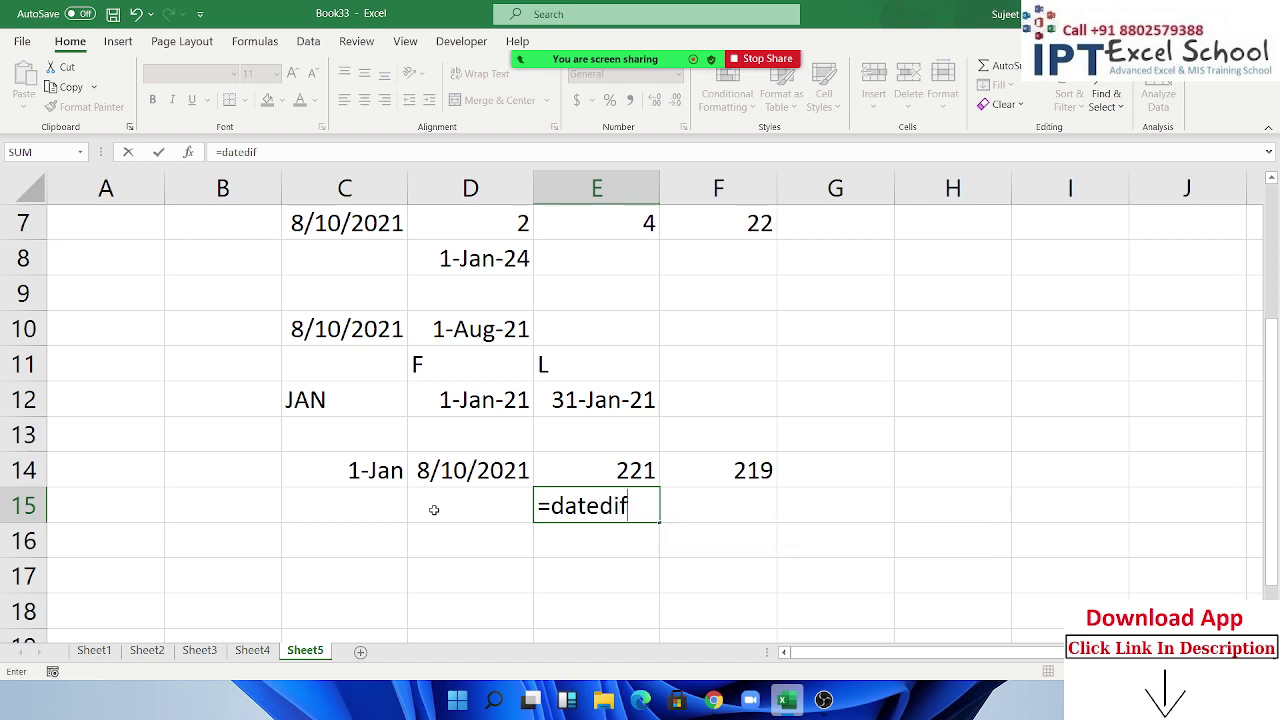
text(()
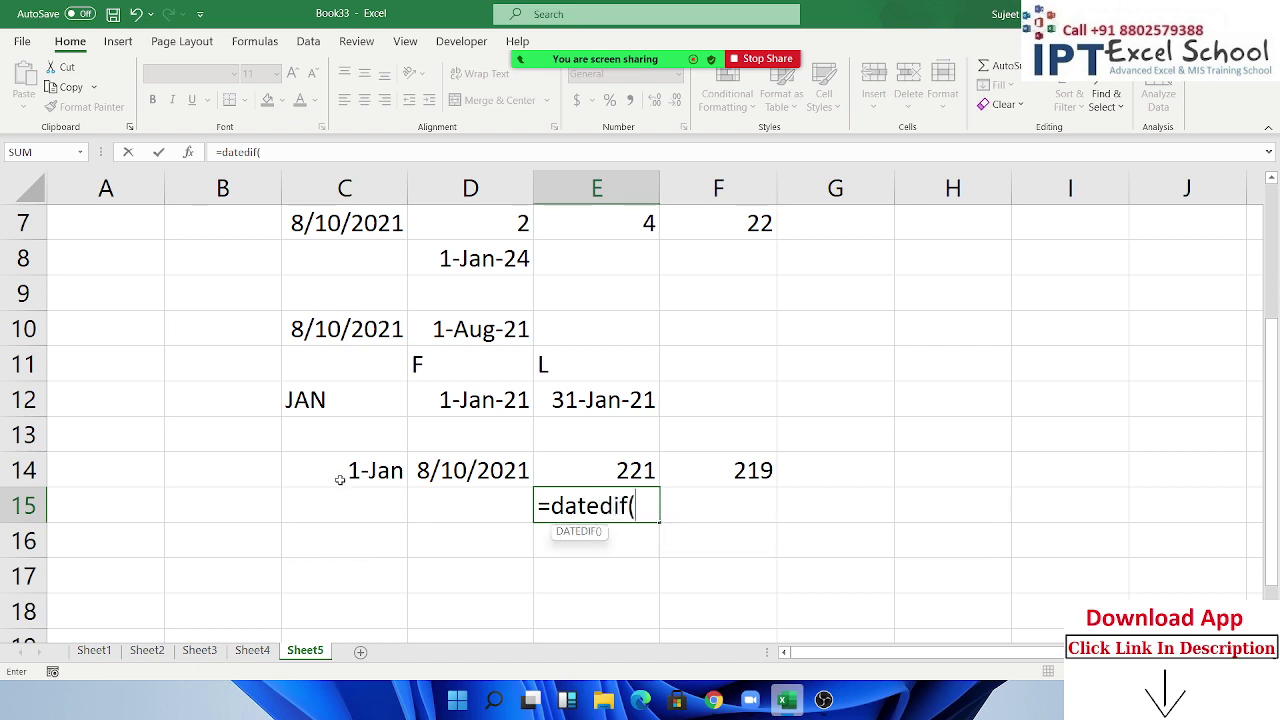
click(340, 478)
text(,)
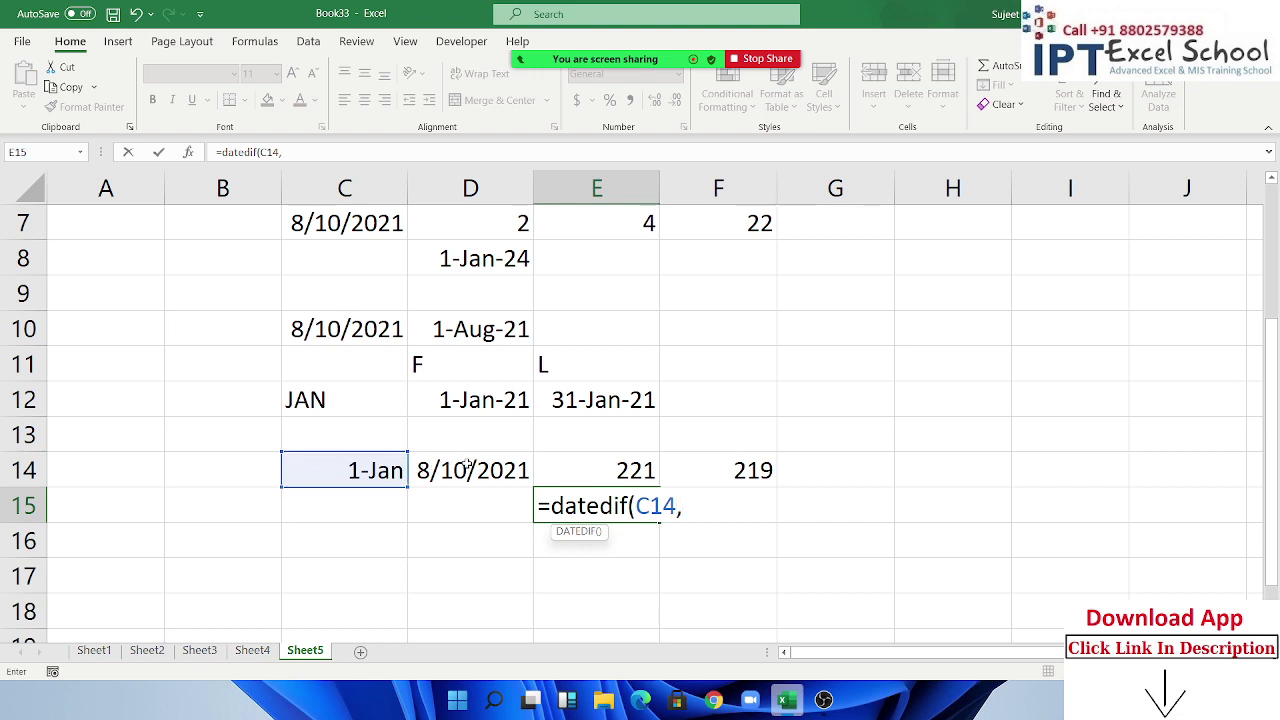
click(468, 464)
text(,"m")
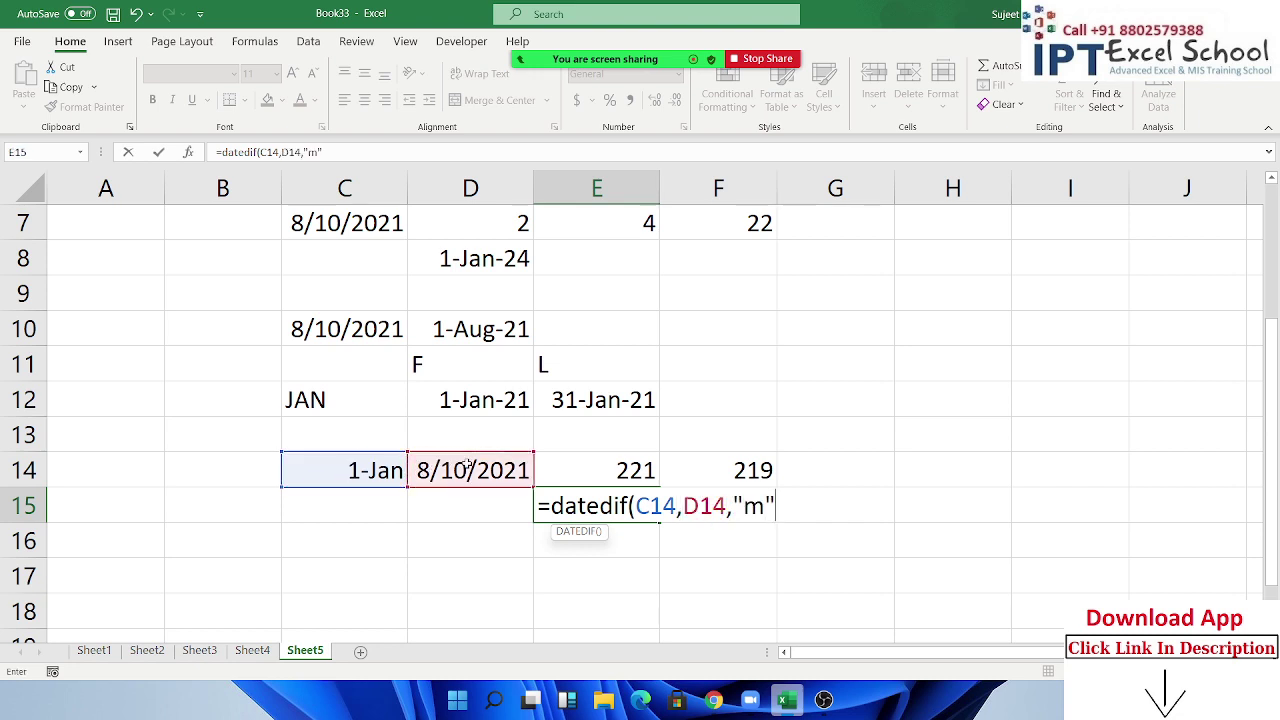
key(Return)
key(Up)
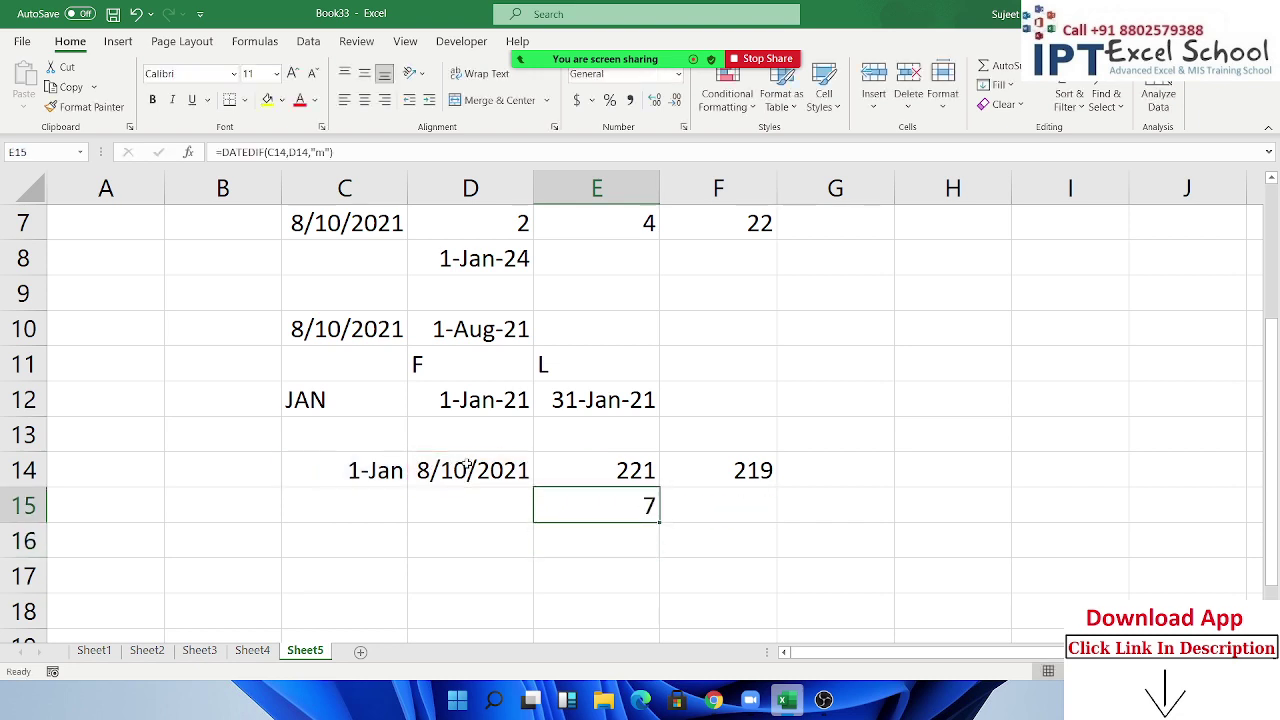
key(F2)
key(Left)
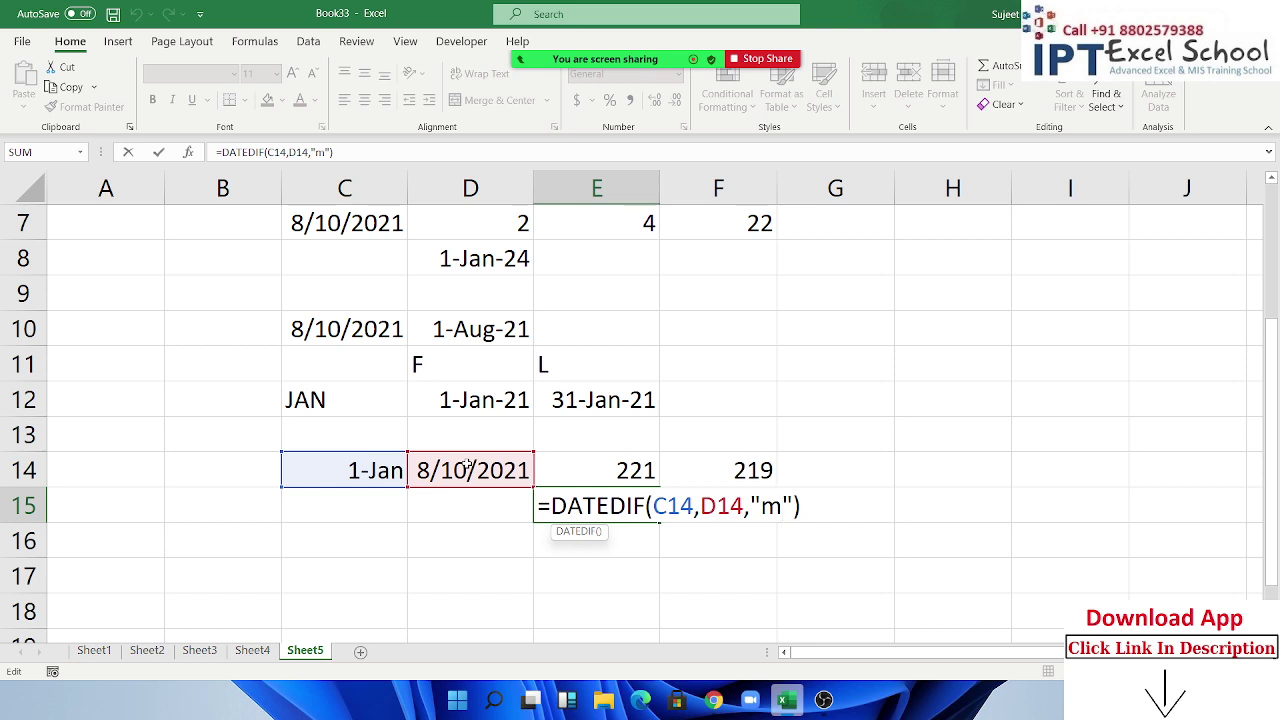
key(Return)
Paste the clipboard contents over C14:D14 and return to E15.
click(370, 468)
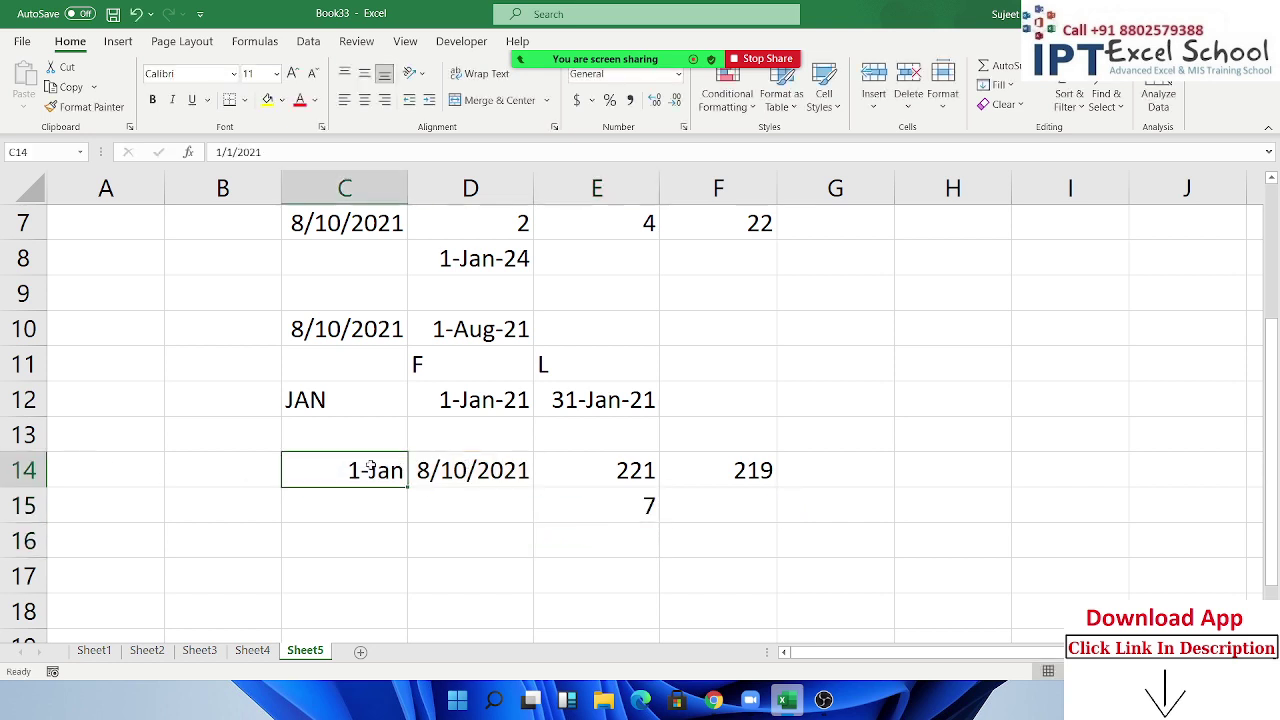
key(shift+Right)
key(ctrl+v)
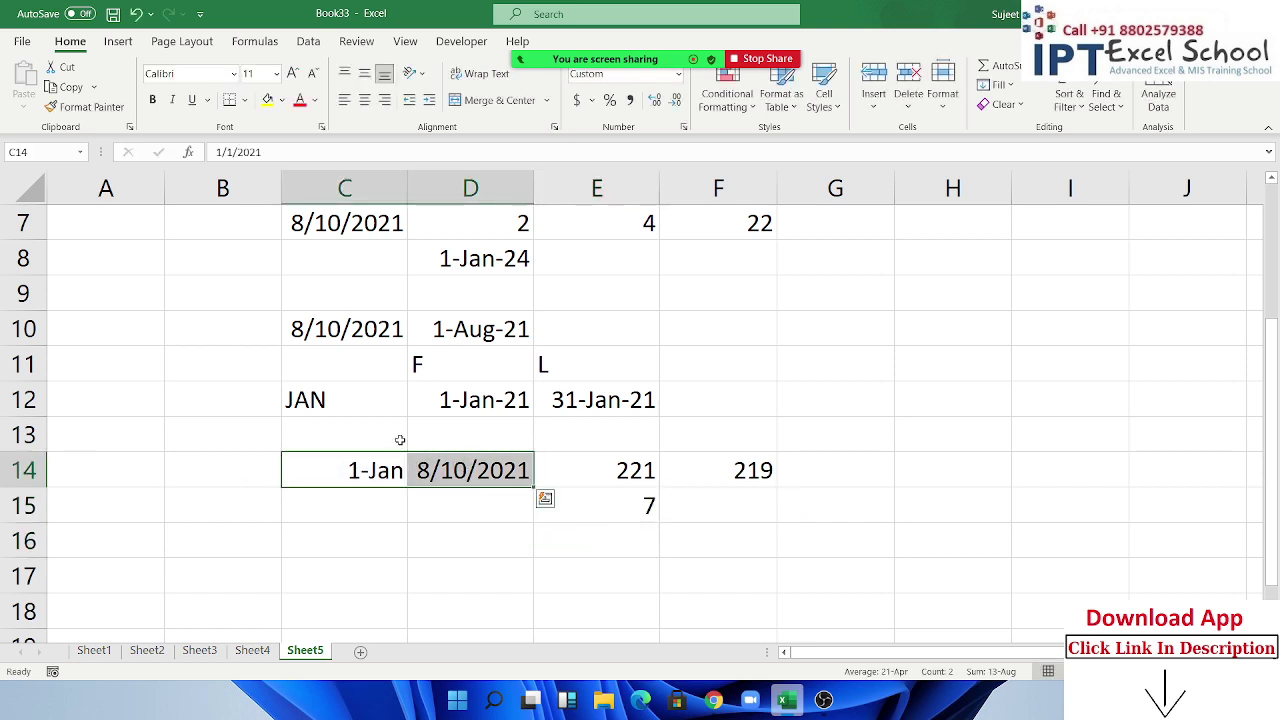
click(652, 506)
Enter 10:30:20 PM in C17 as a test, then undo it.
scroll(527, 479, up, 2)
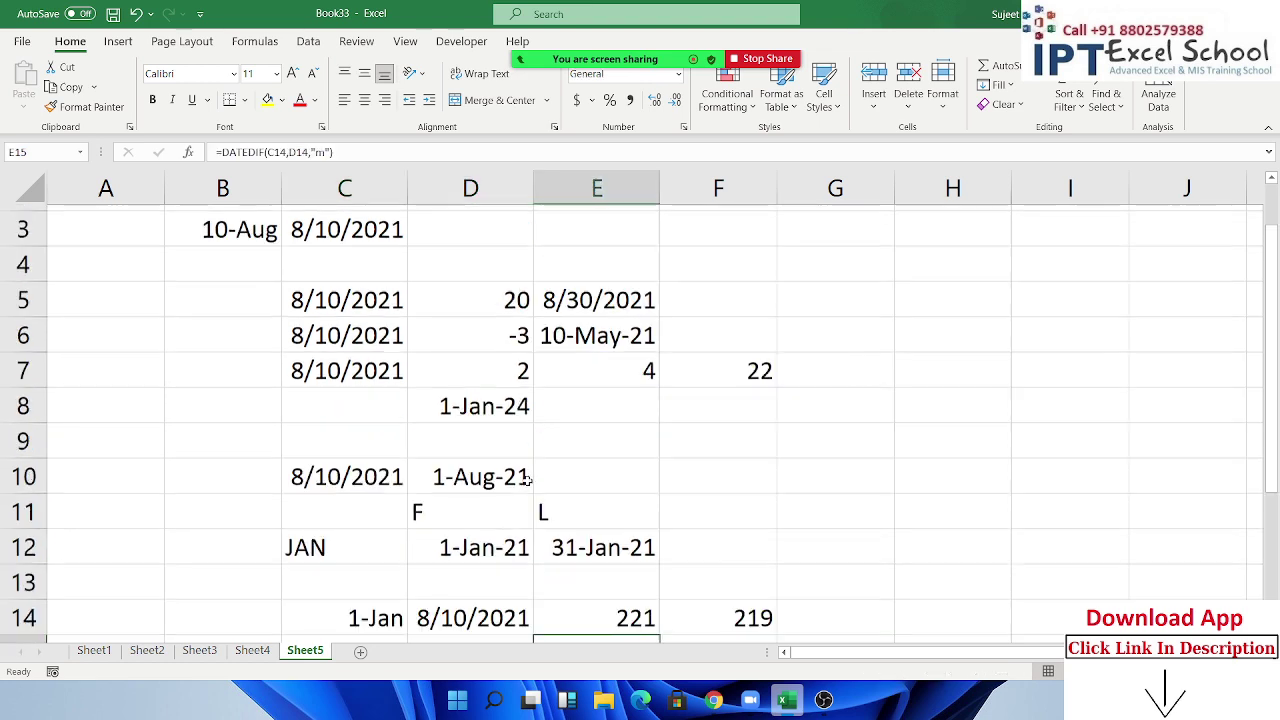
scroll(527, 450, up, 1)
scroll(420, 430, down, 4)
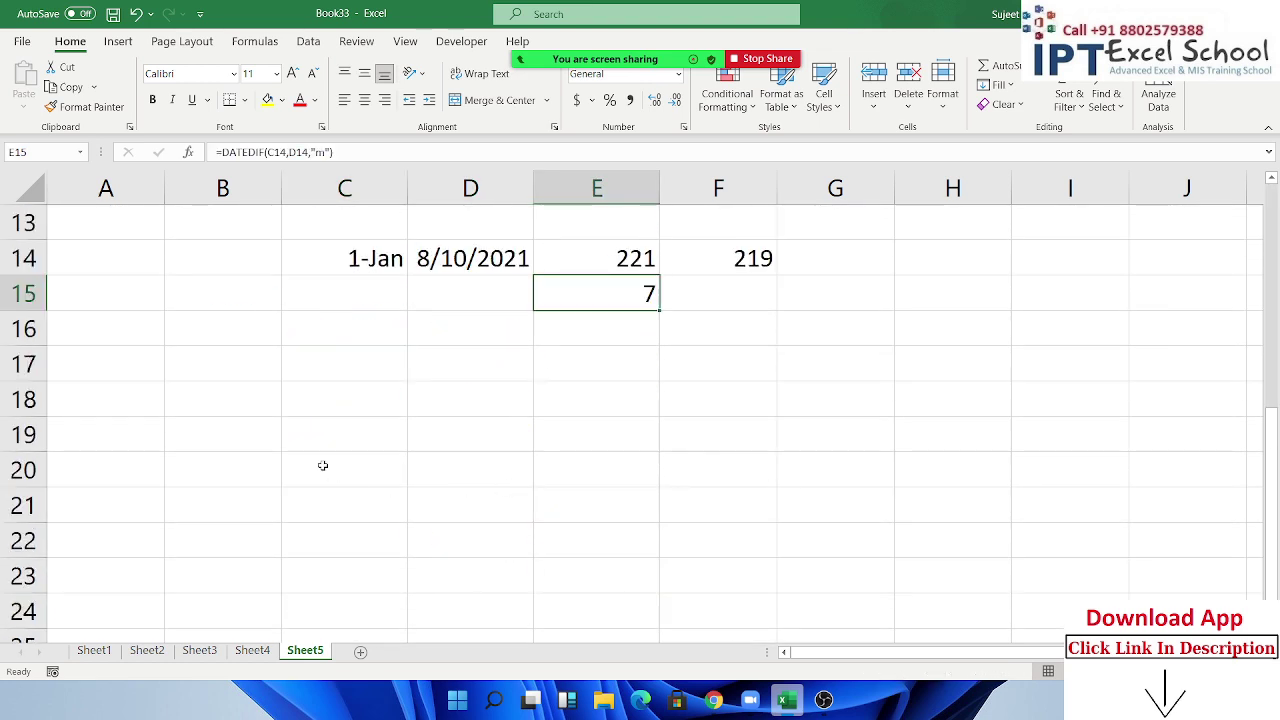
click(285, 374)
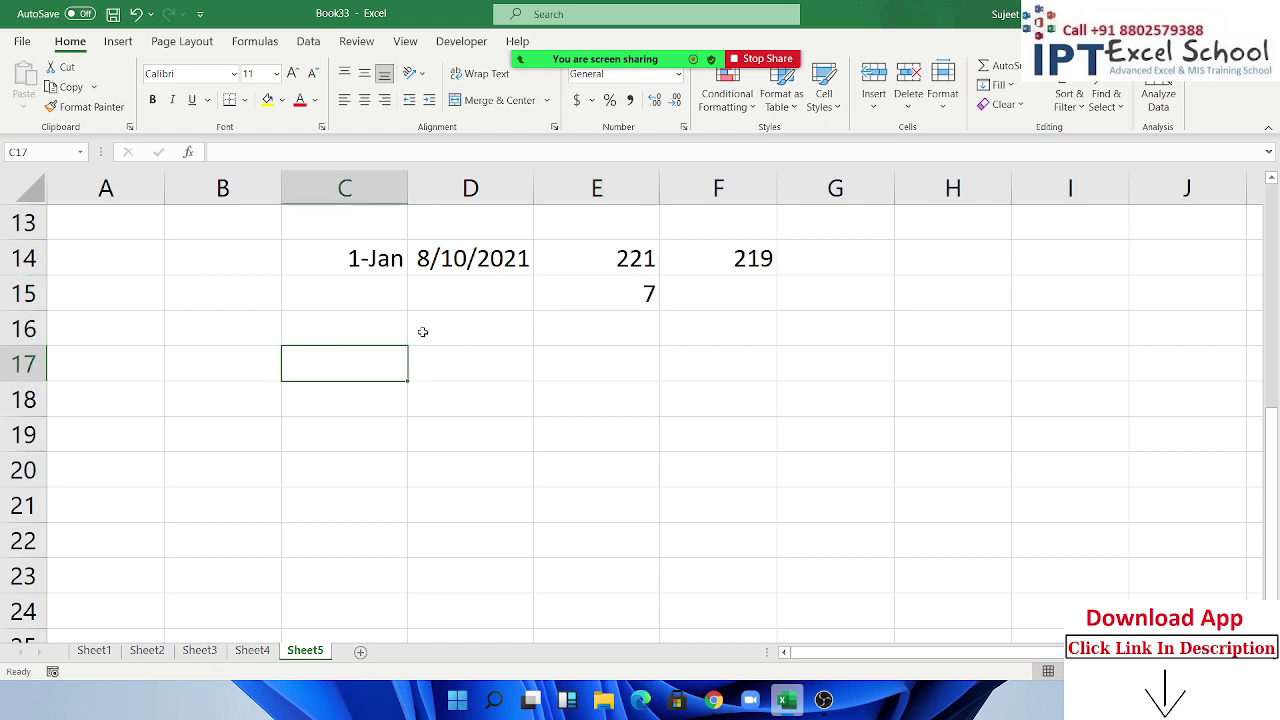
text(10:)
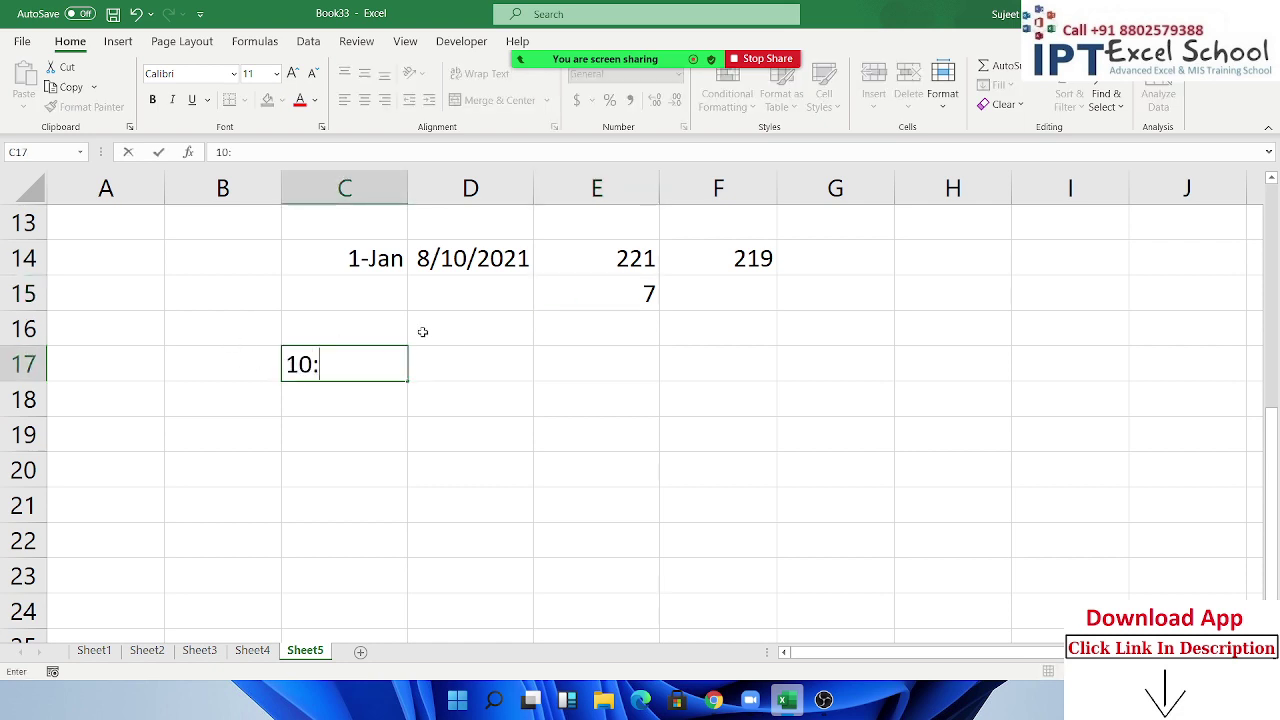
text(30.)
key(BackSpace)
text(:2)
text(0pm)
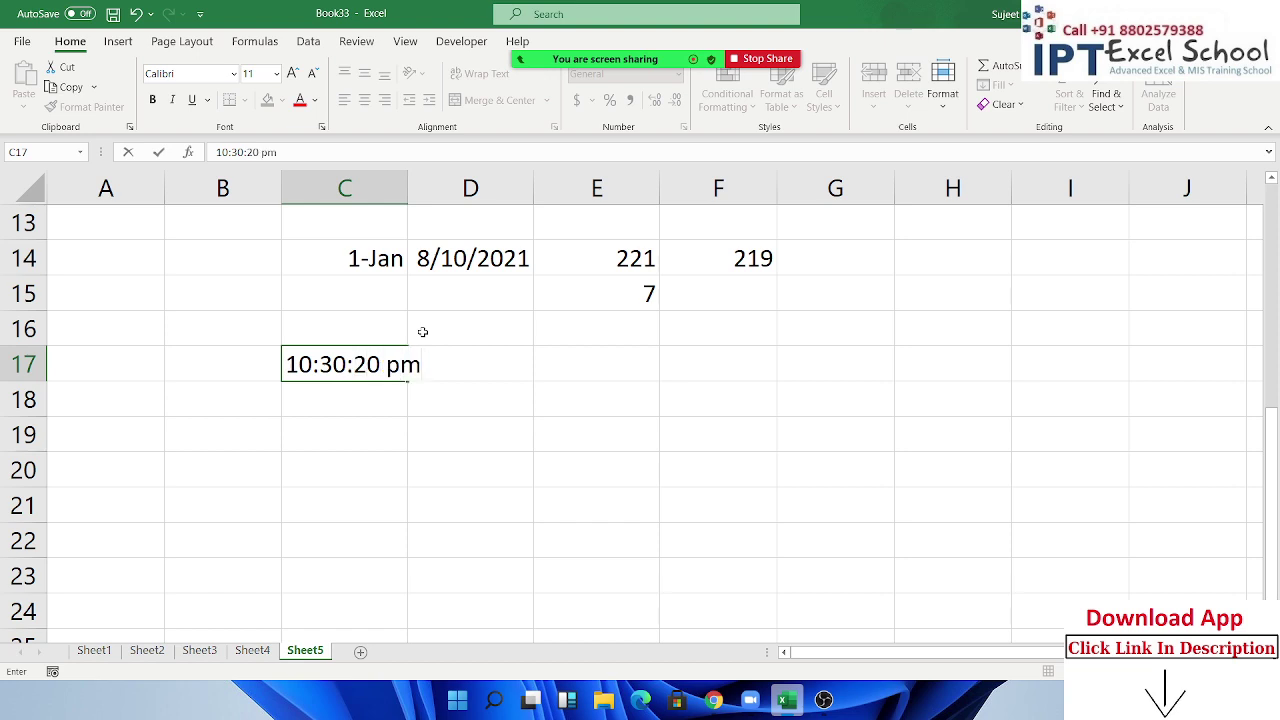
key(Return)
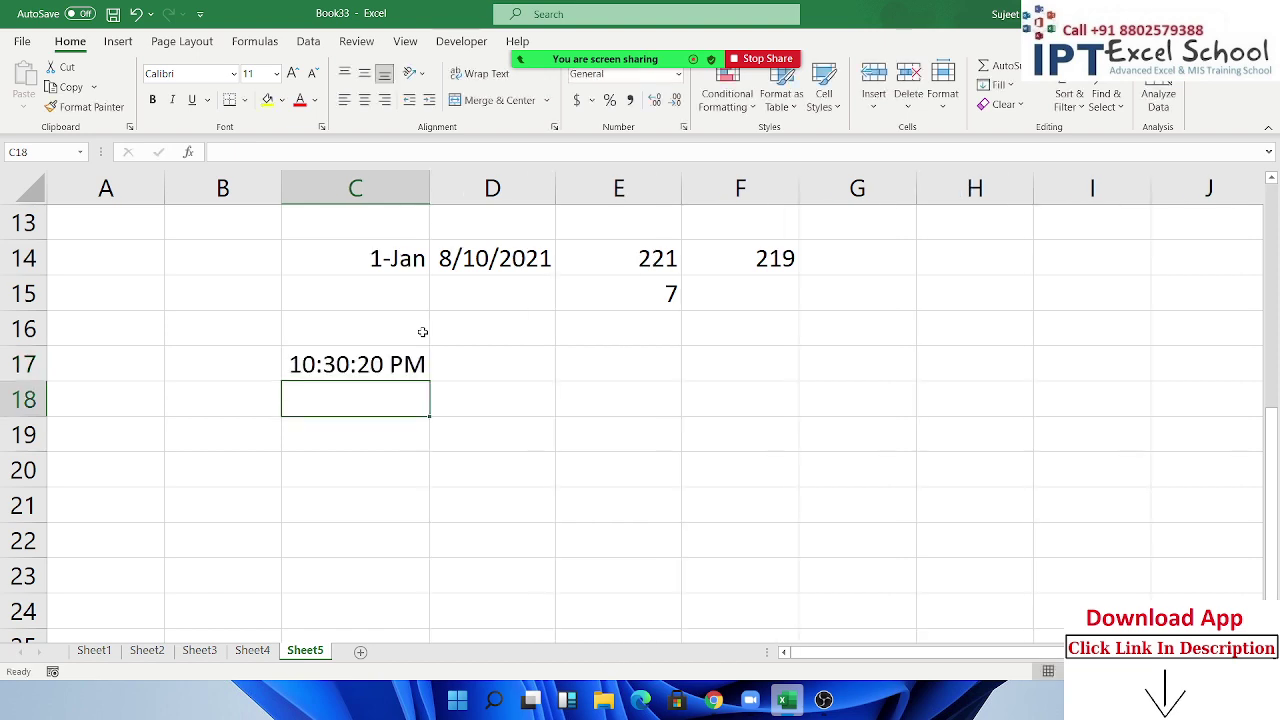
key(ctrl+z)
Try 8:00 in C17 with a long time format, then replace it with 20:00.
text(8)
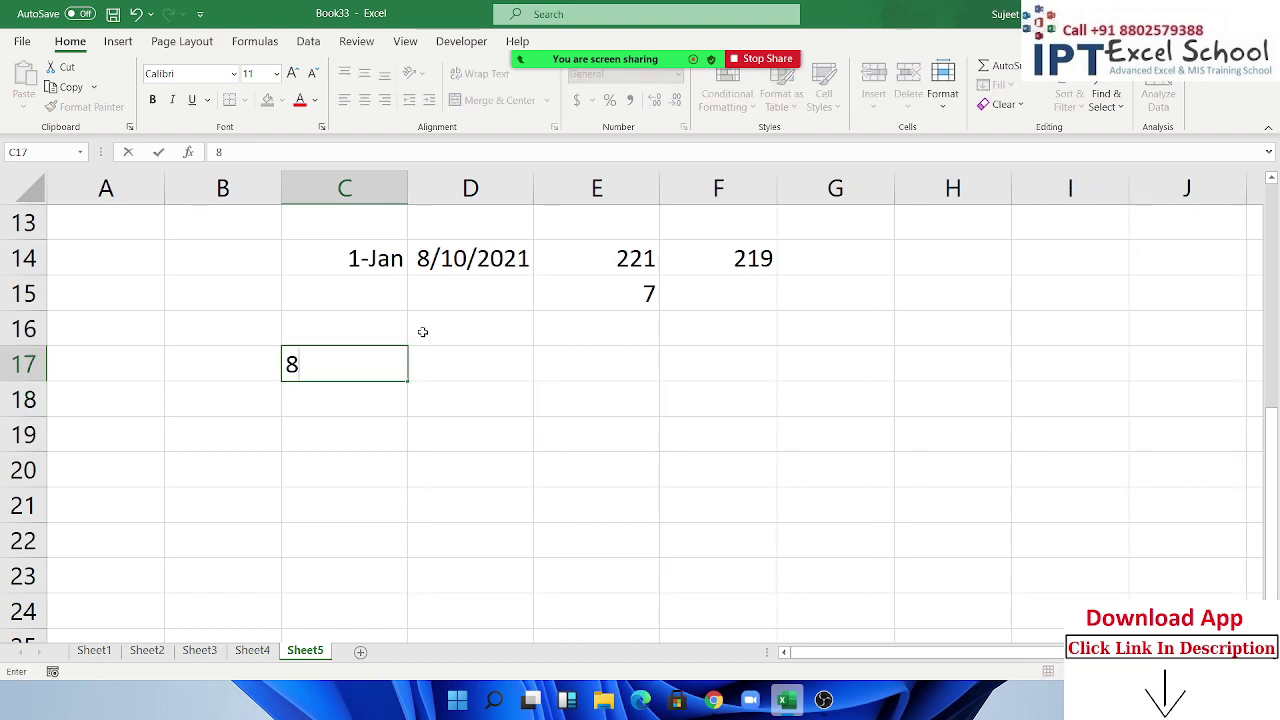
text(:00)
key(ctrl+Return)
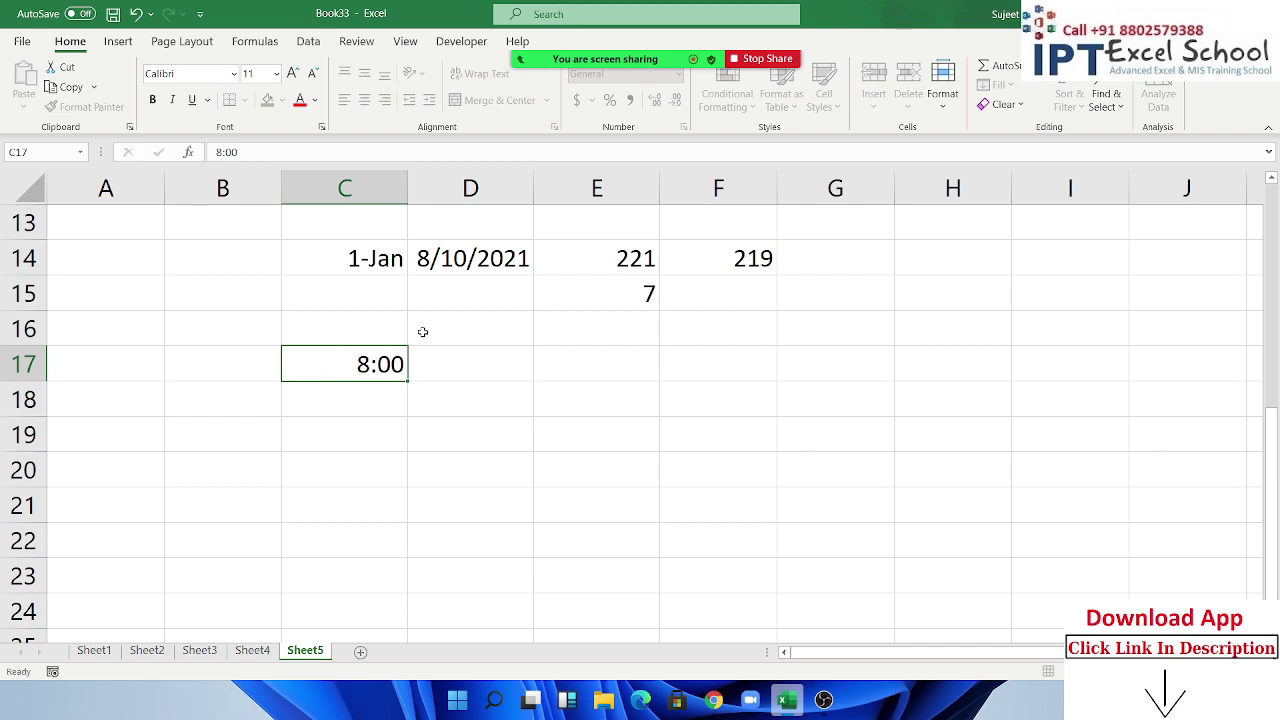
key(ctrl+shift+2)
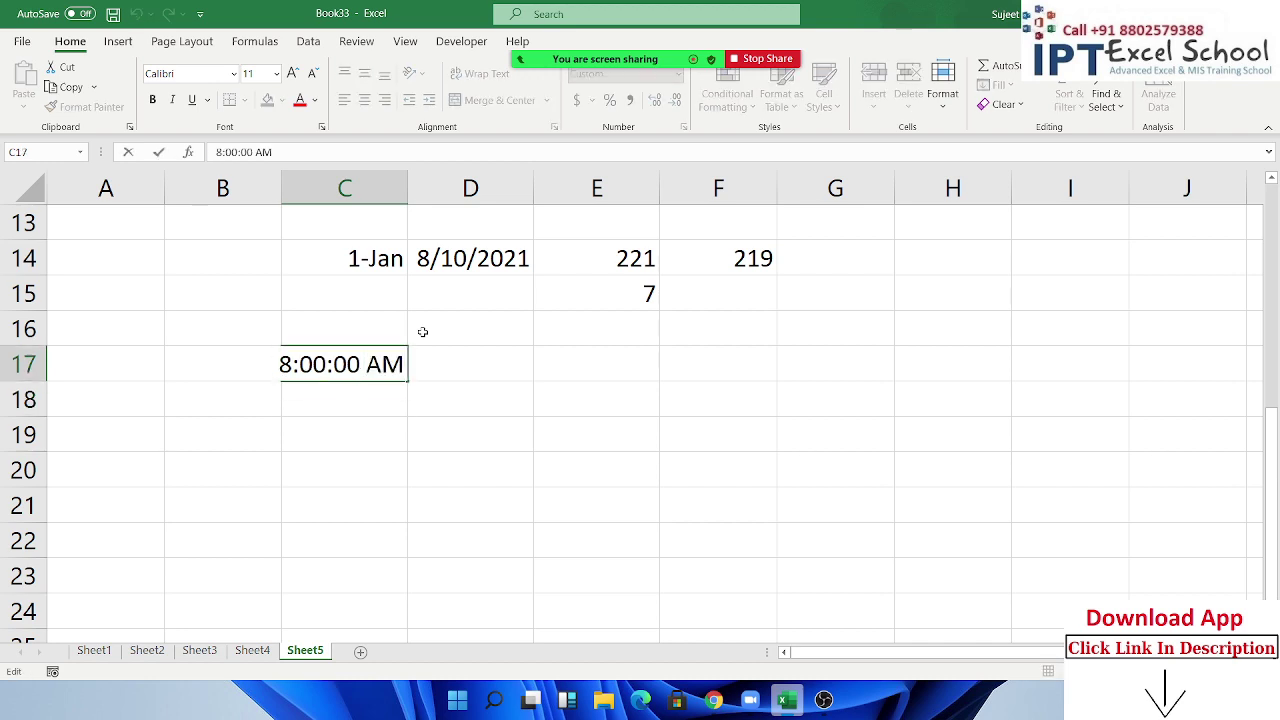
key(ctrl+z)
text(8)
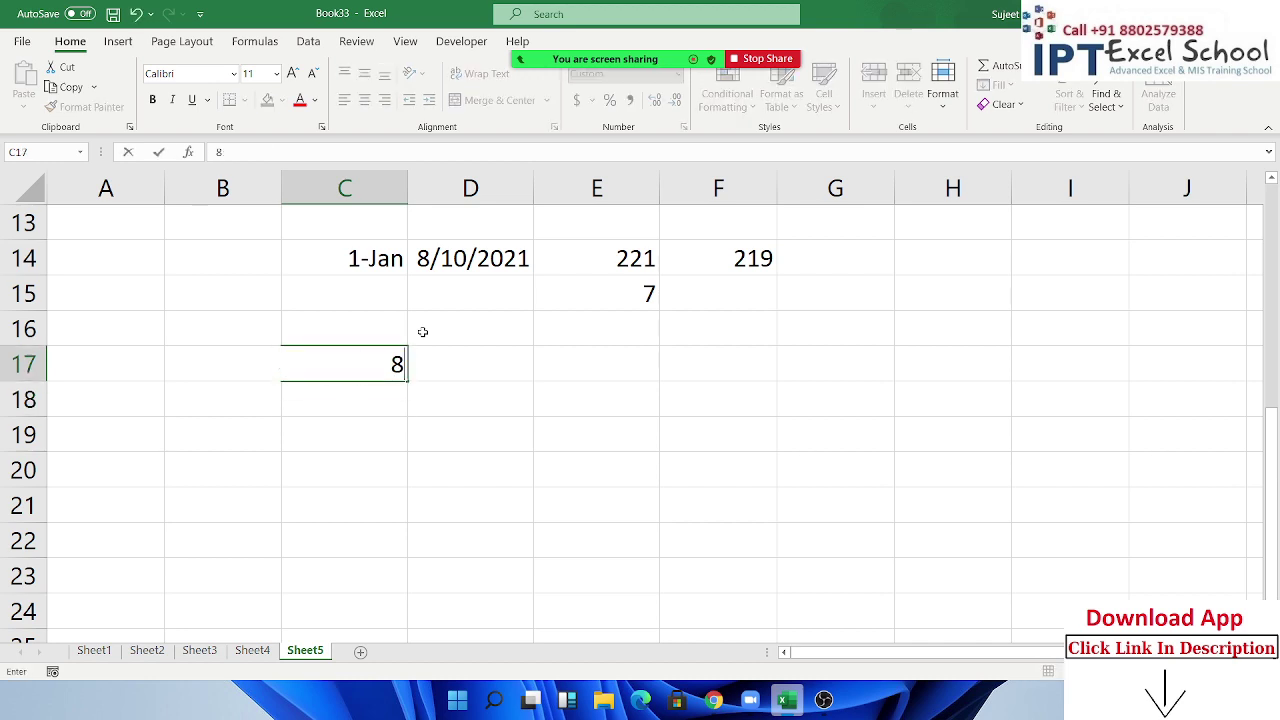
text(:00)
text( pm)
key(Escape)
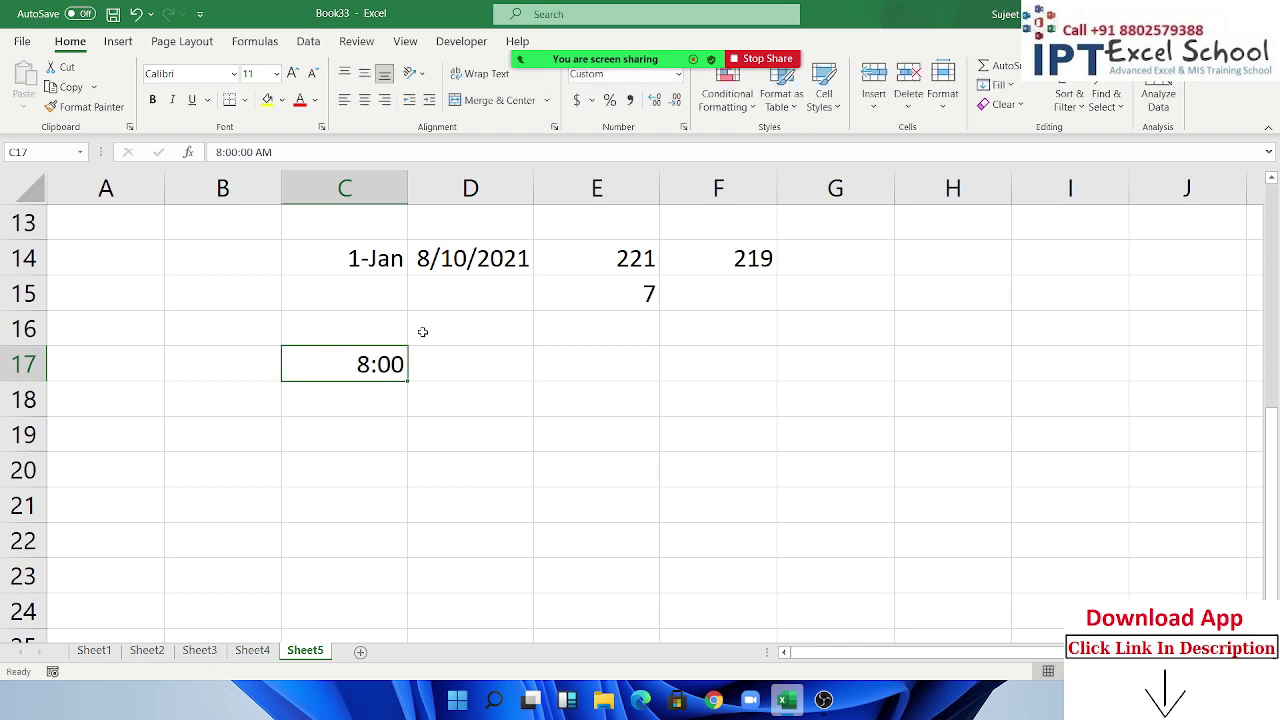
text(20:)
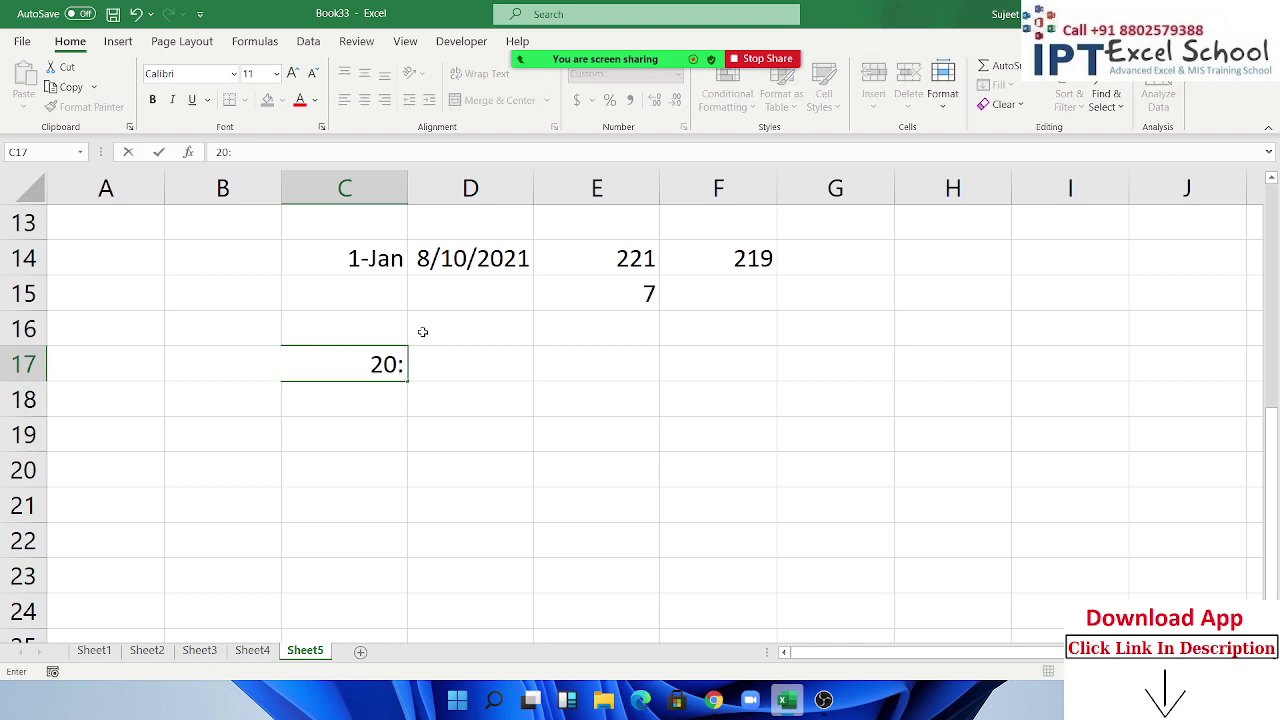
text(00)
key(Return)
Re-enter 8:00 as the start time in C17.
key(Up)
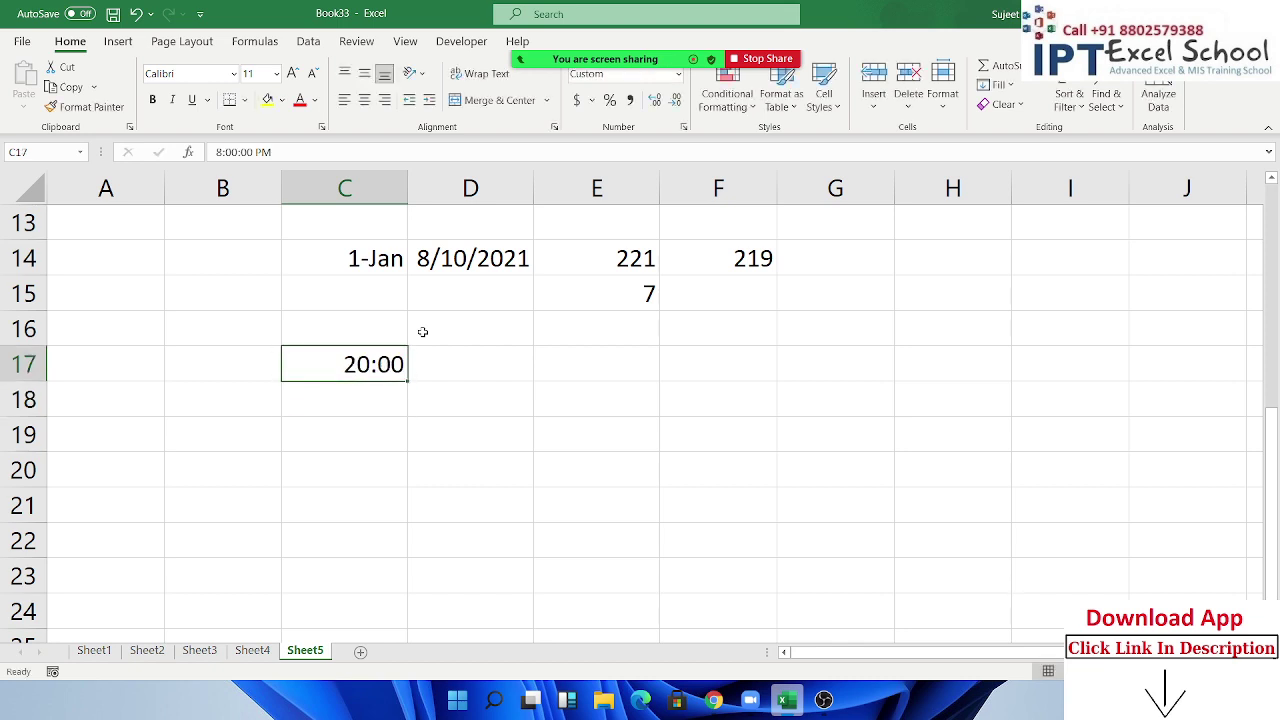
text(80)
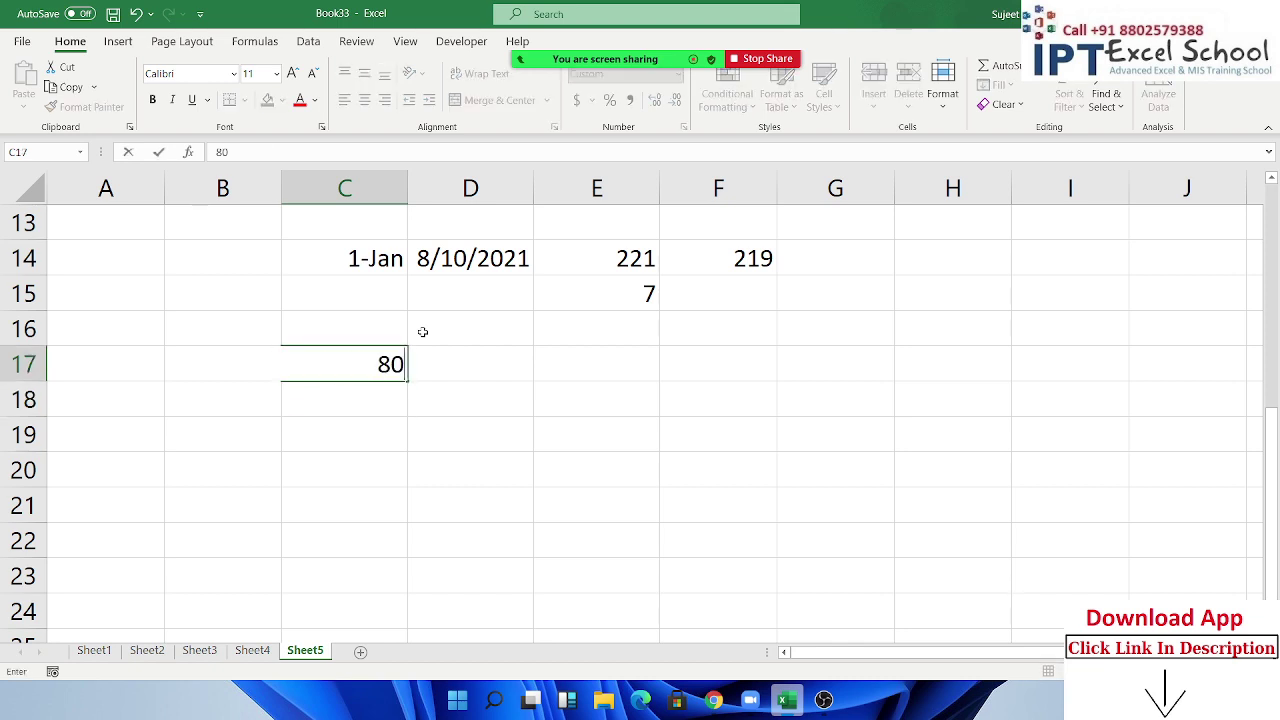
key(BackSpace)
text(00)
key(Tab)
Put a 1:00 duration in D17 and sum =C17+D17 in E17, giving 9:00.
text(1)
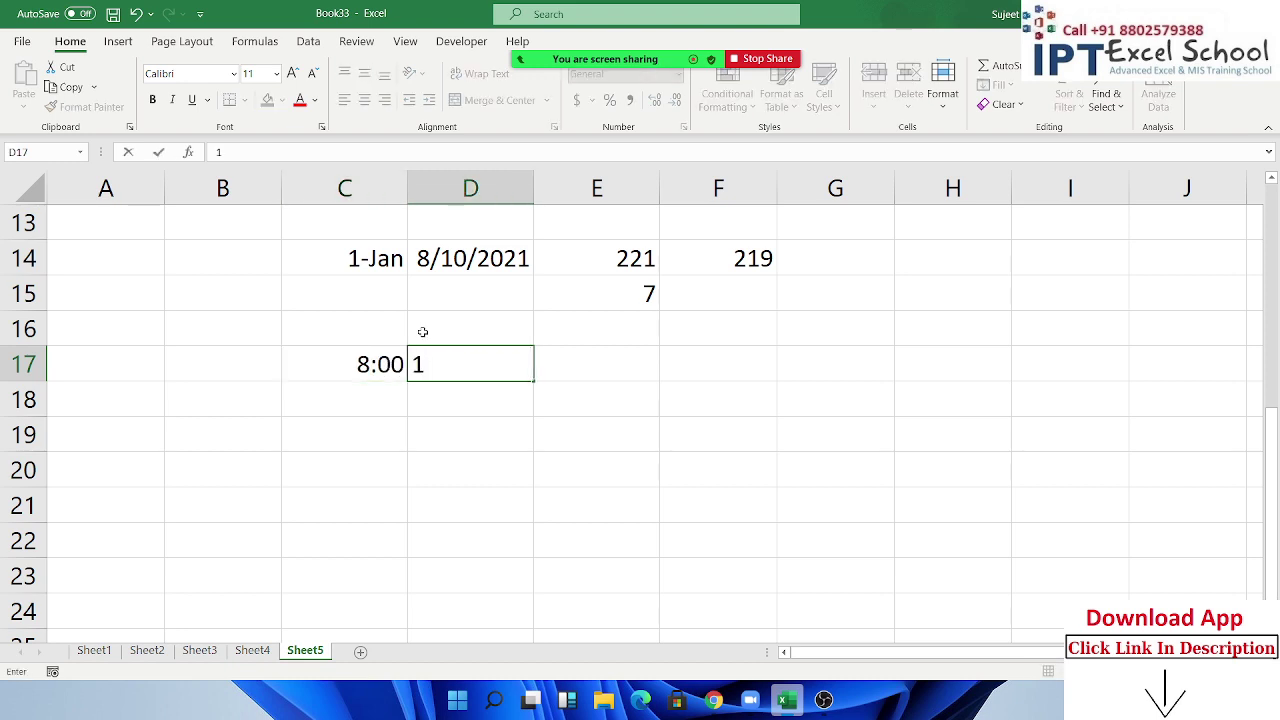
text(:00)
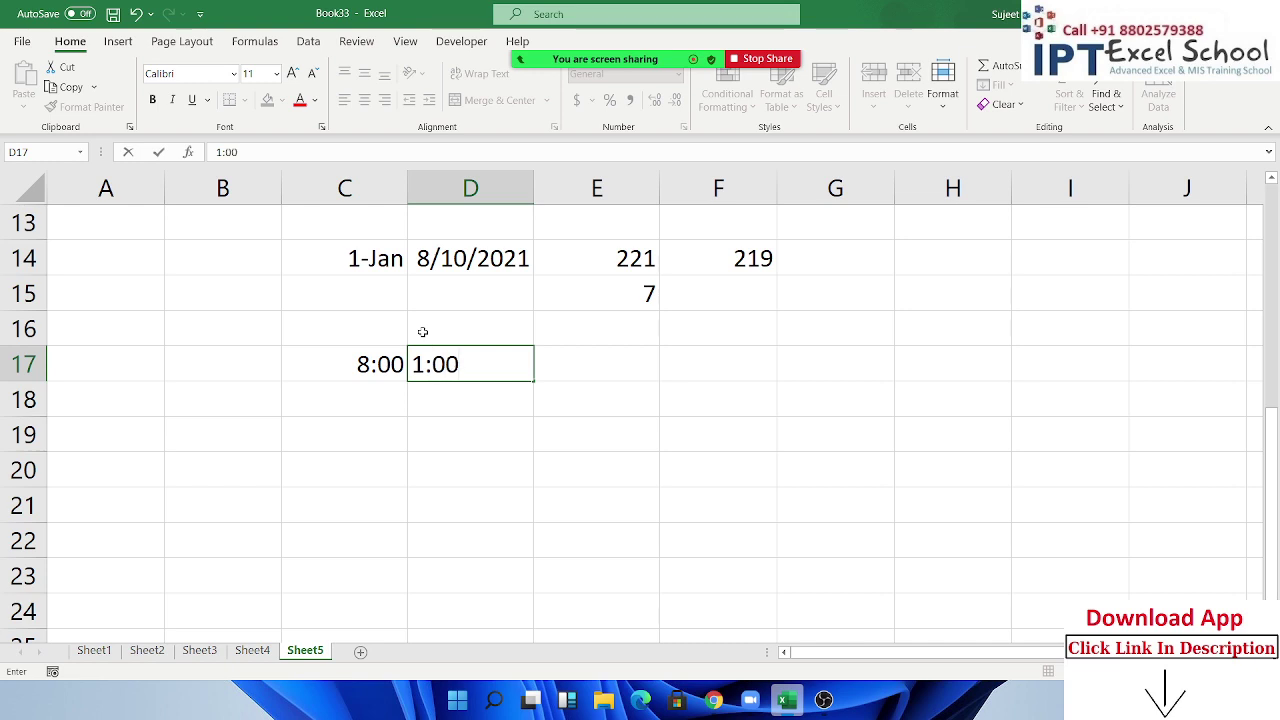
key(Return)
key(Up)
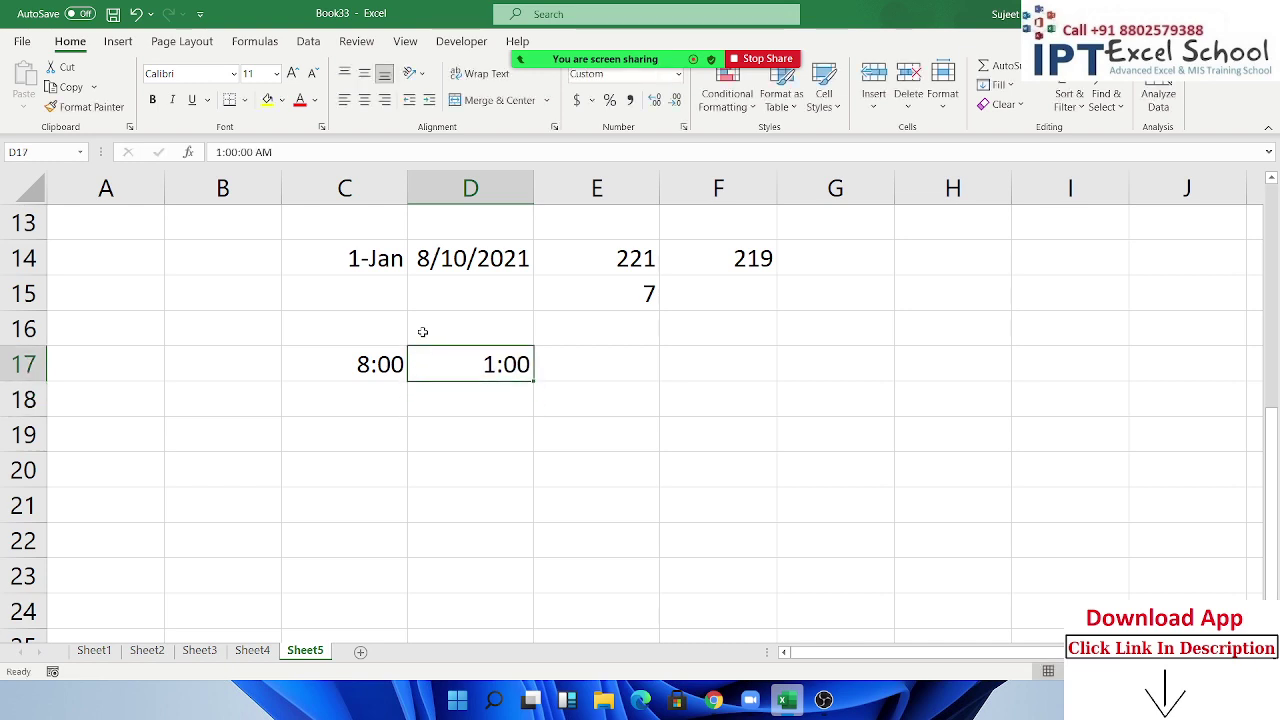
key(Right)
text(=)
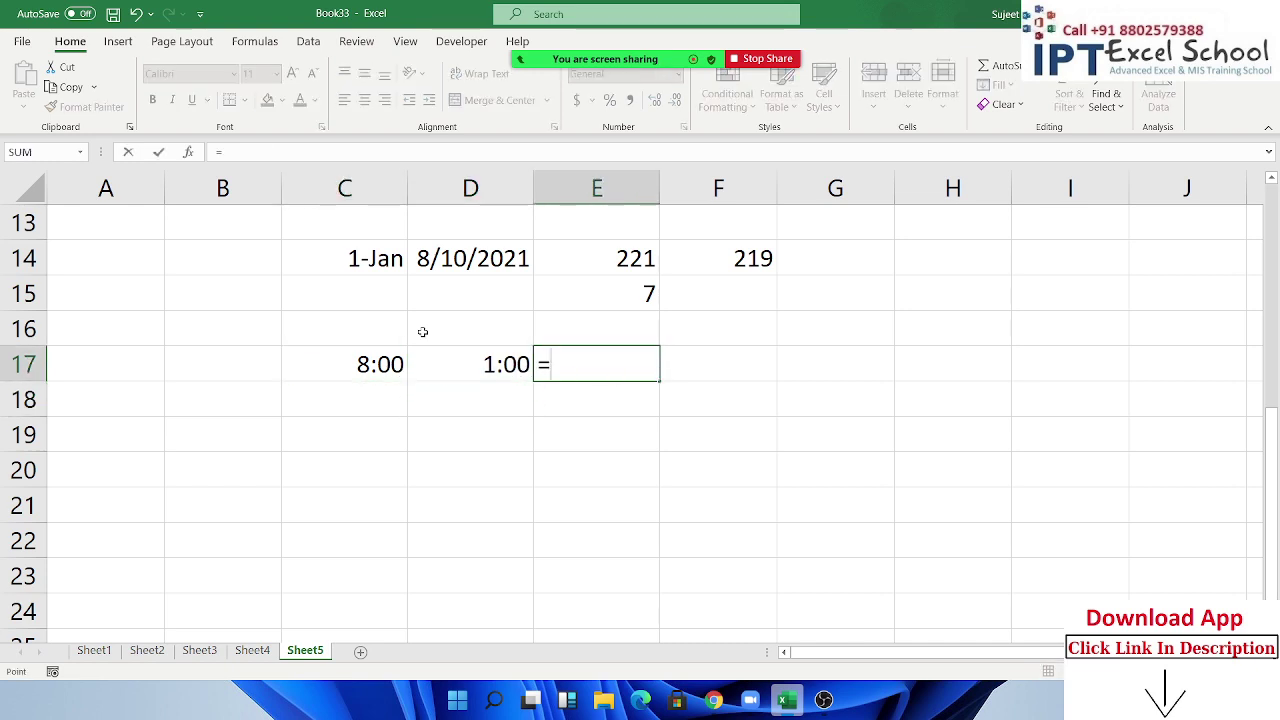
key(Left)
key(Left)
text(+)
key(Left)
key(Return)
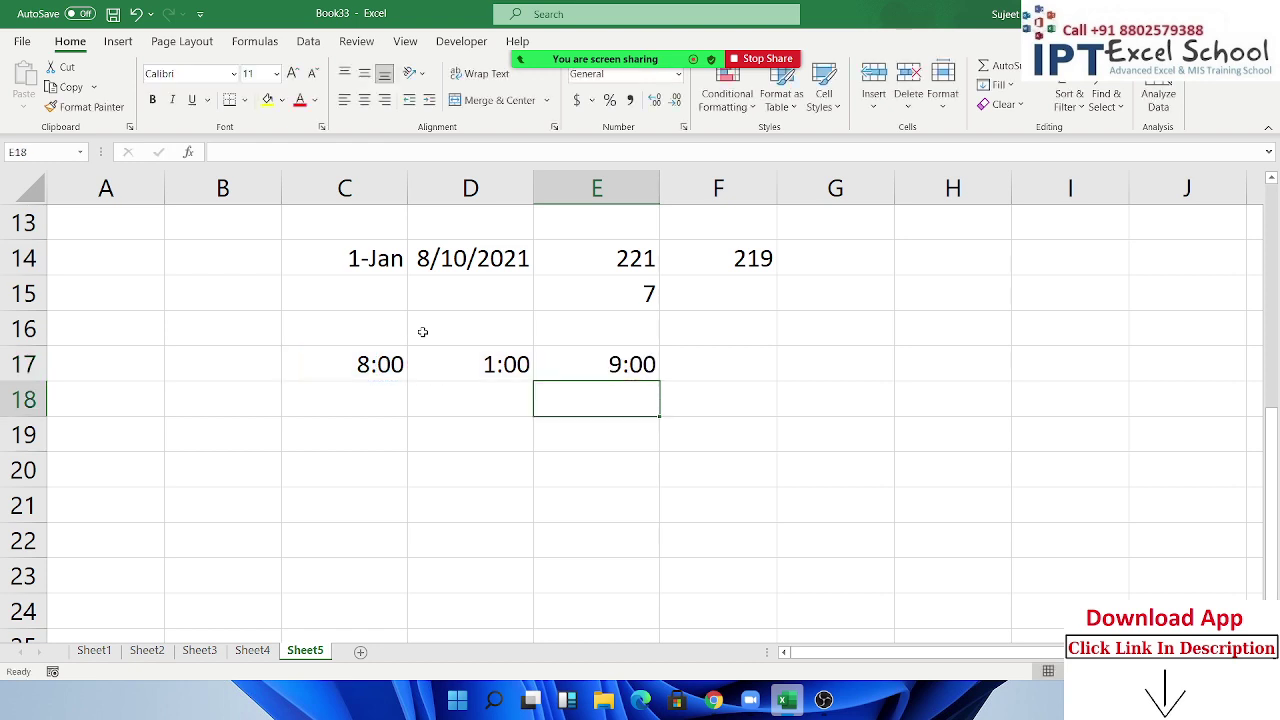
Replace D17's duration with 0:20 so E17 shows 8:20.
key(Left)
key(Left)
key(Right)
key(Up)
key(Delete)
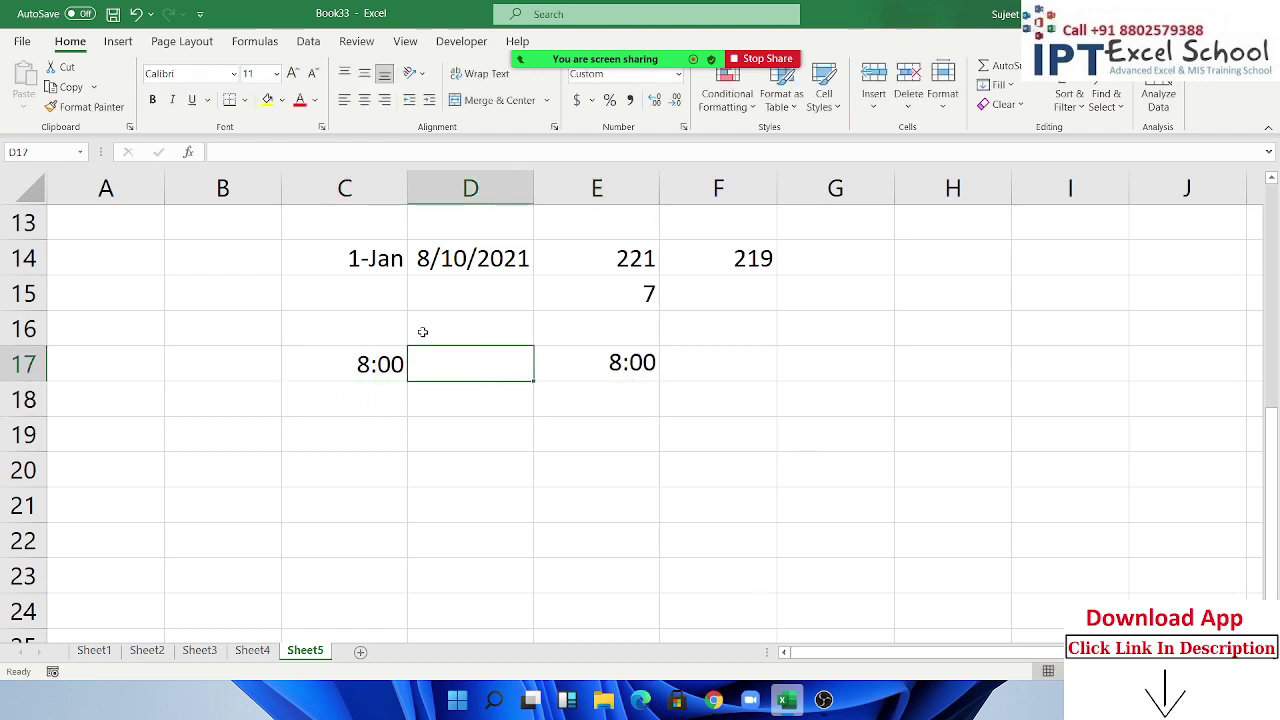
text(0:20)
key(Return)
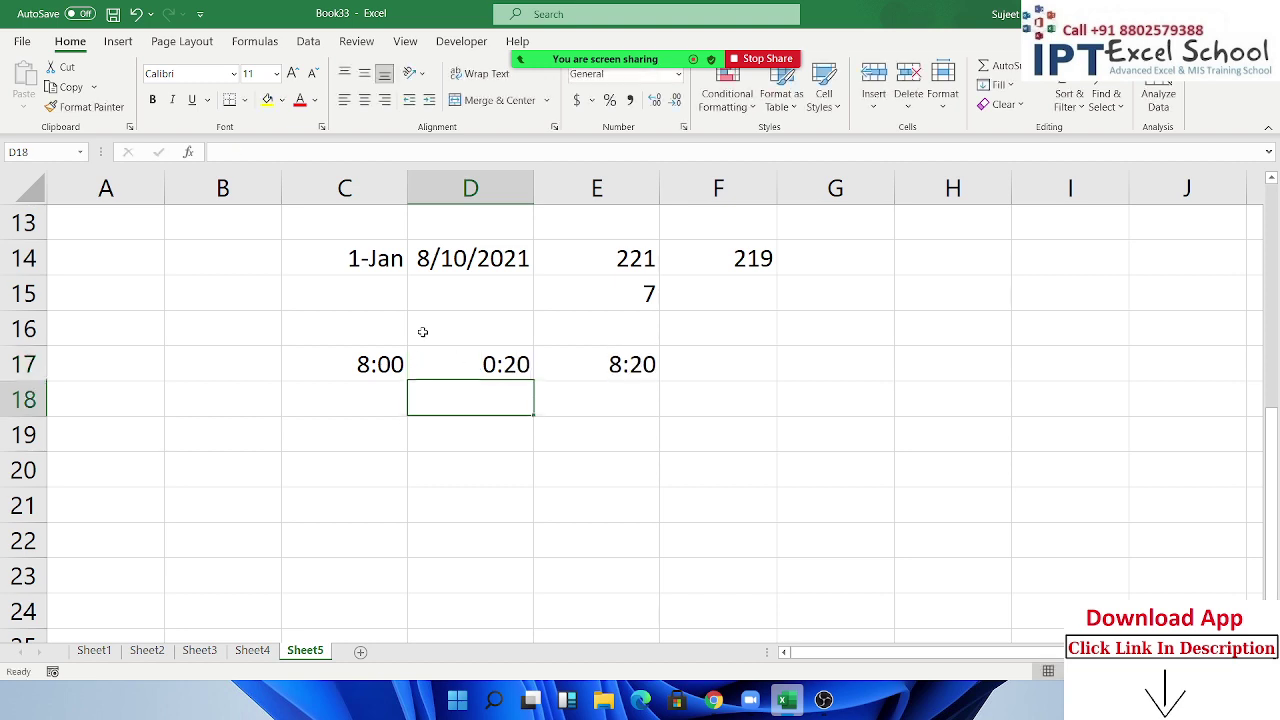
Type 20 in D18 and the note '1=24h=1 Day' in D19.
key(Up)
key(Down)
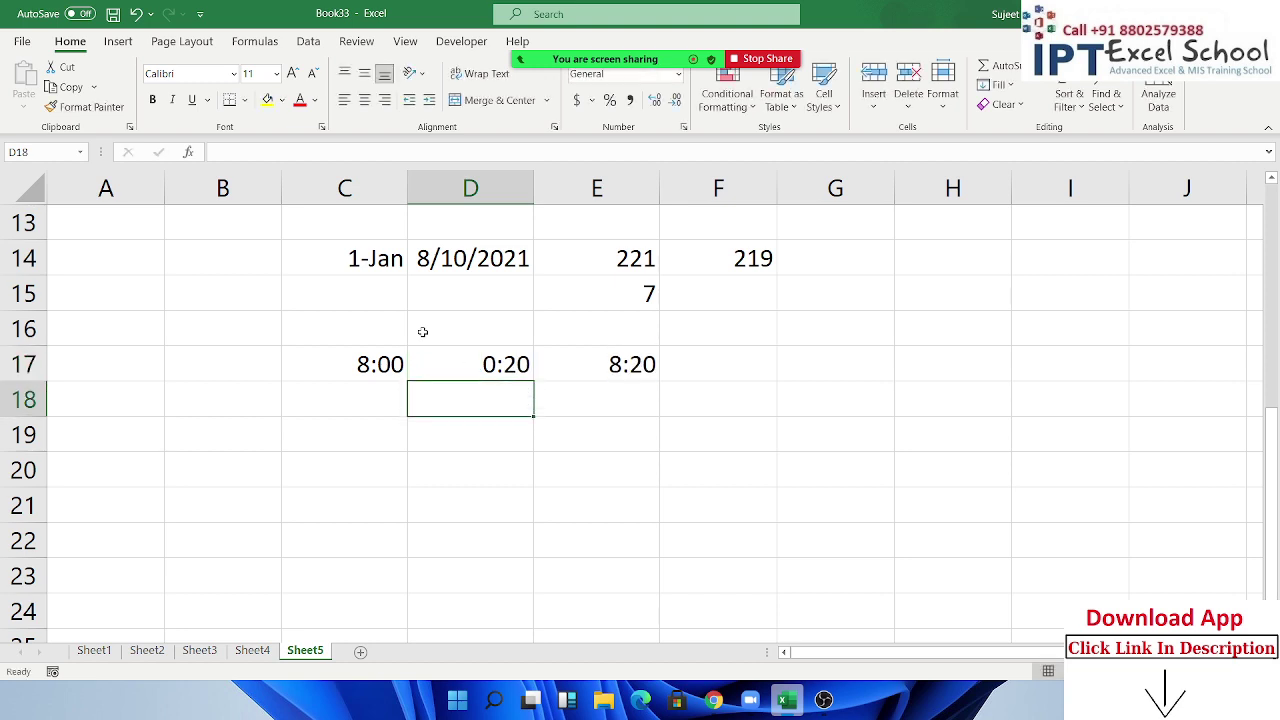
text(20)
key(Tab)
key(Return)
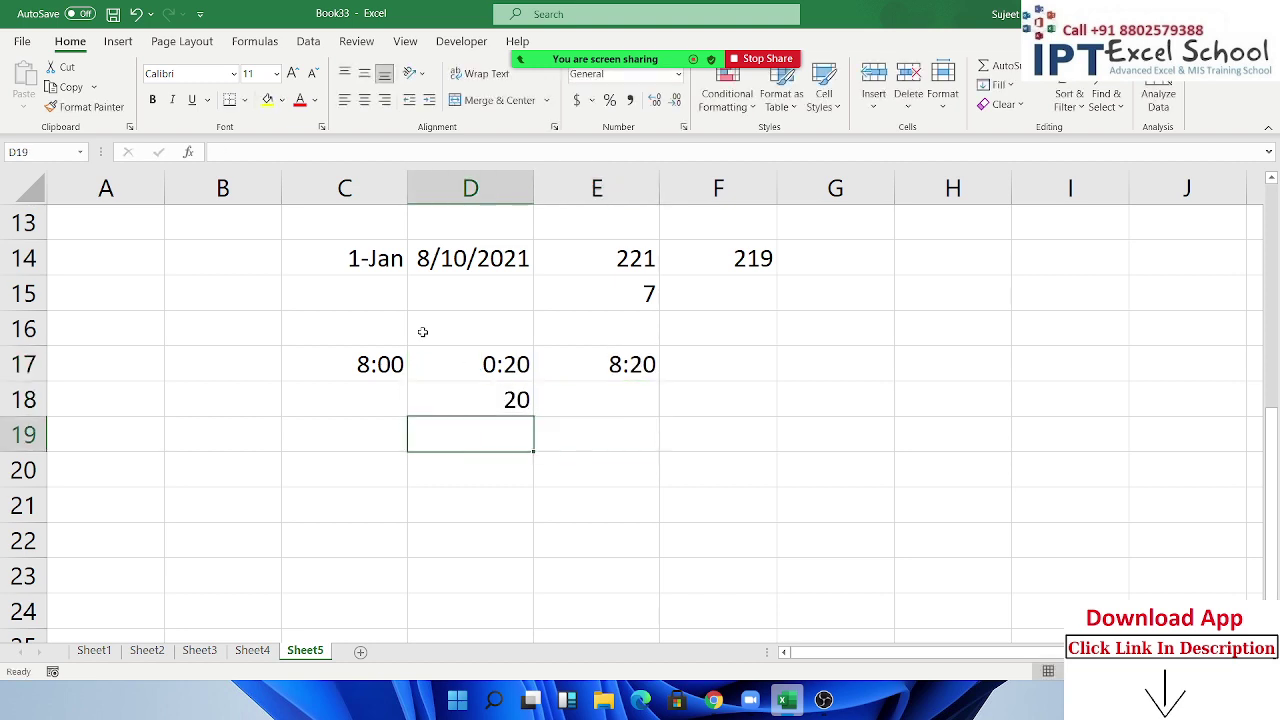
text(1=2)
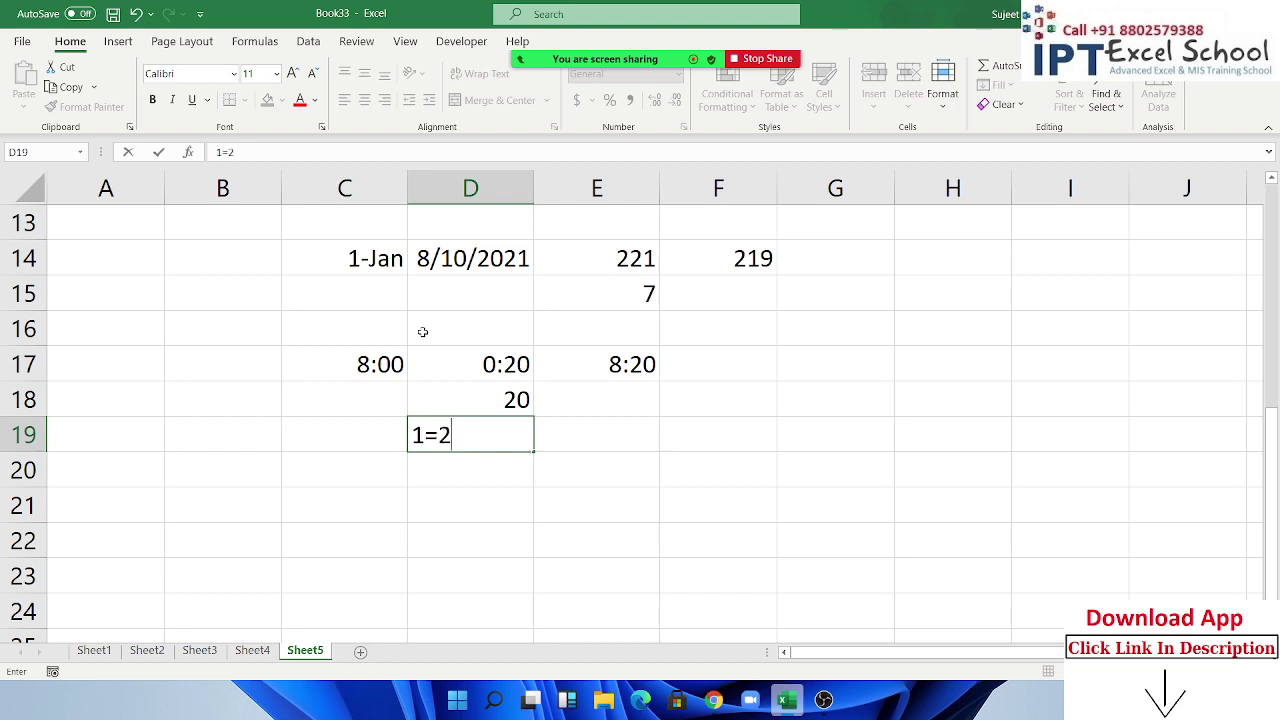
text(4j)
key(BackSpace)
text(h)
text(=1)
text( Day)
Enter =C17+TIME(0,20,0) in E18 to return 8:20, then recheck the formula.
key(Return)
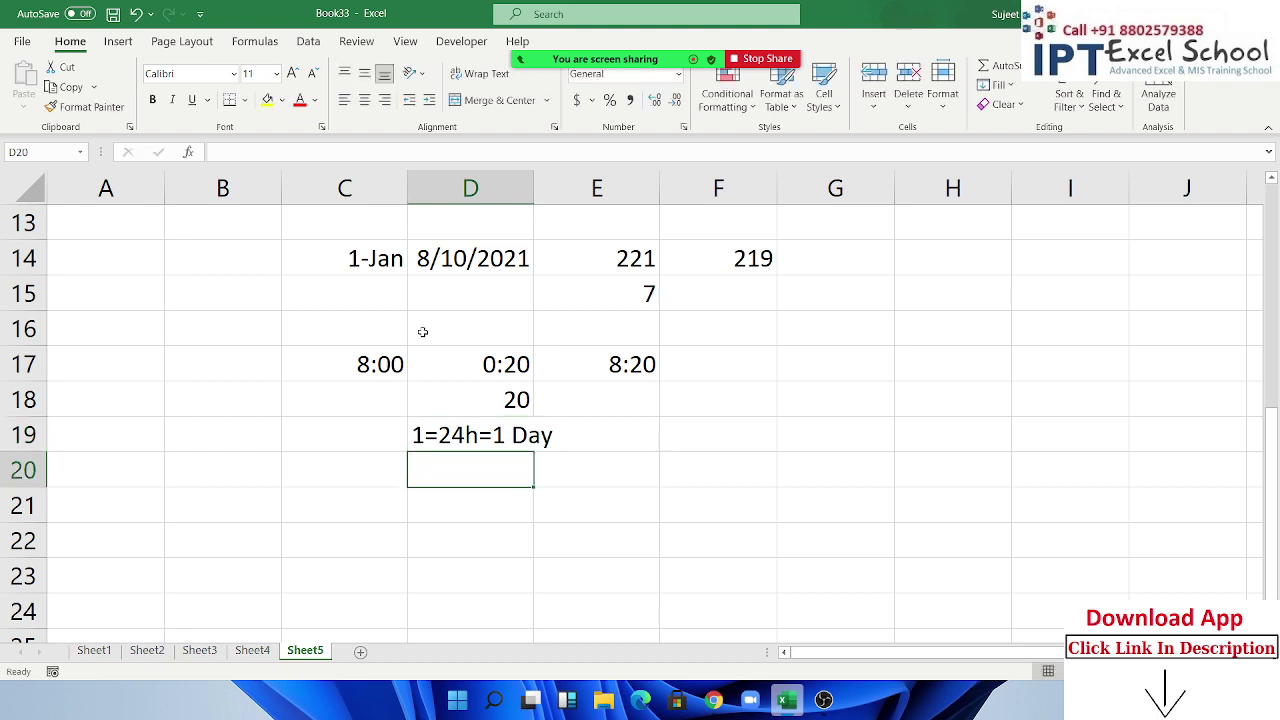
key(Up)
key(Up)
key(Right)
text(=)
key(Left)
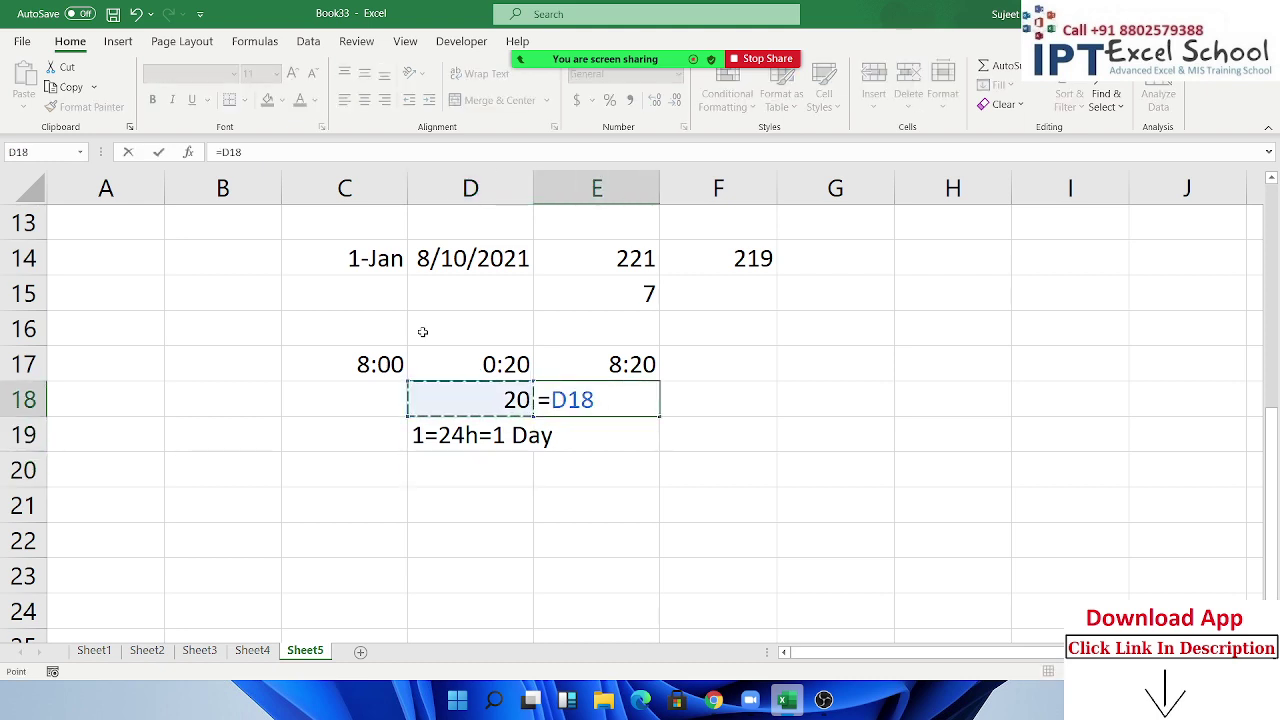
key(Up)
key(Left)
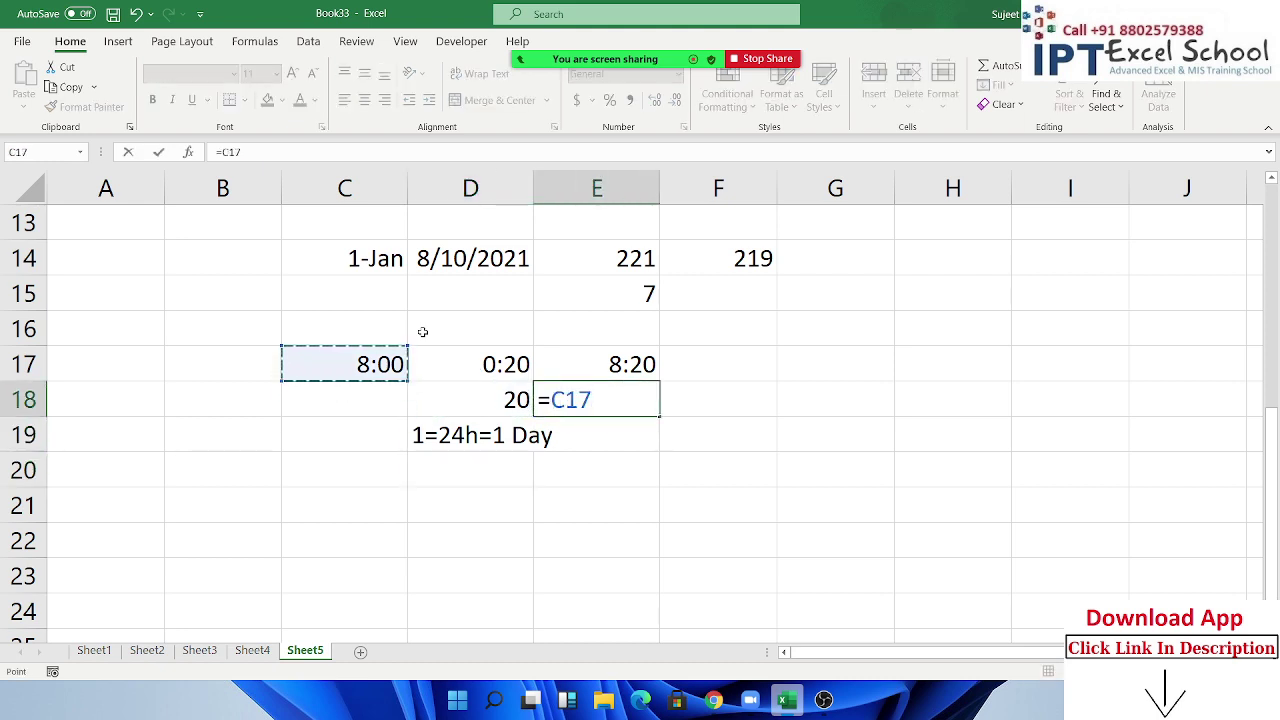
text(+ti)
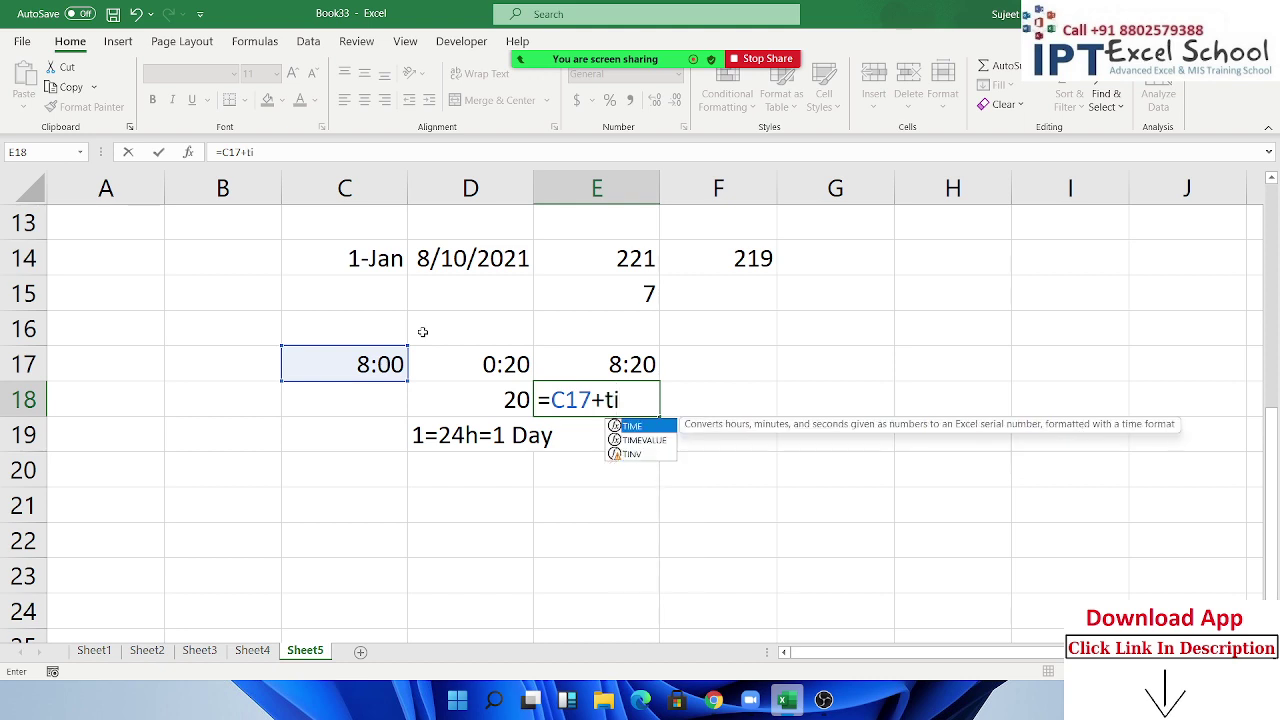
key(Tab)
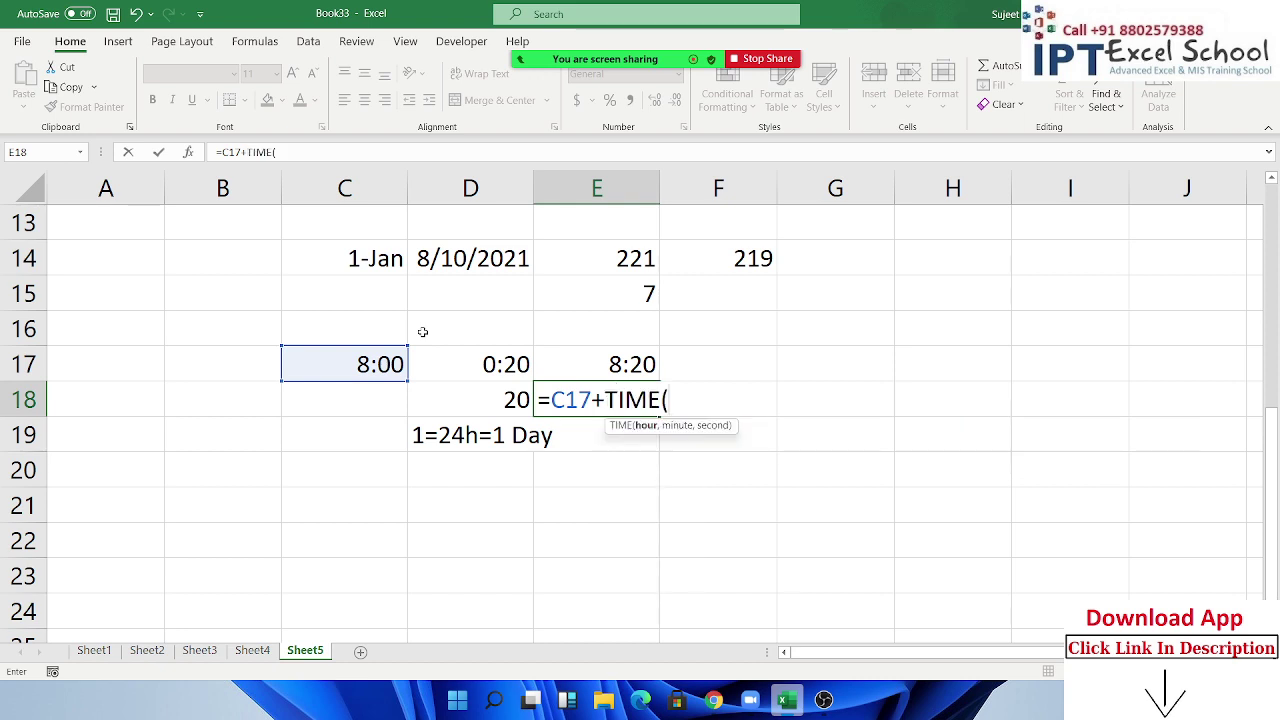
text(0)
text(,20,)
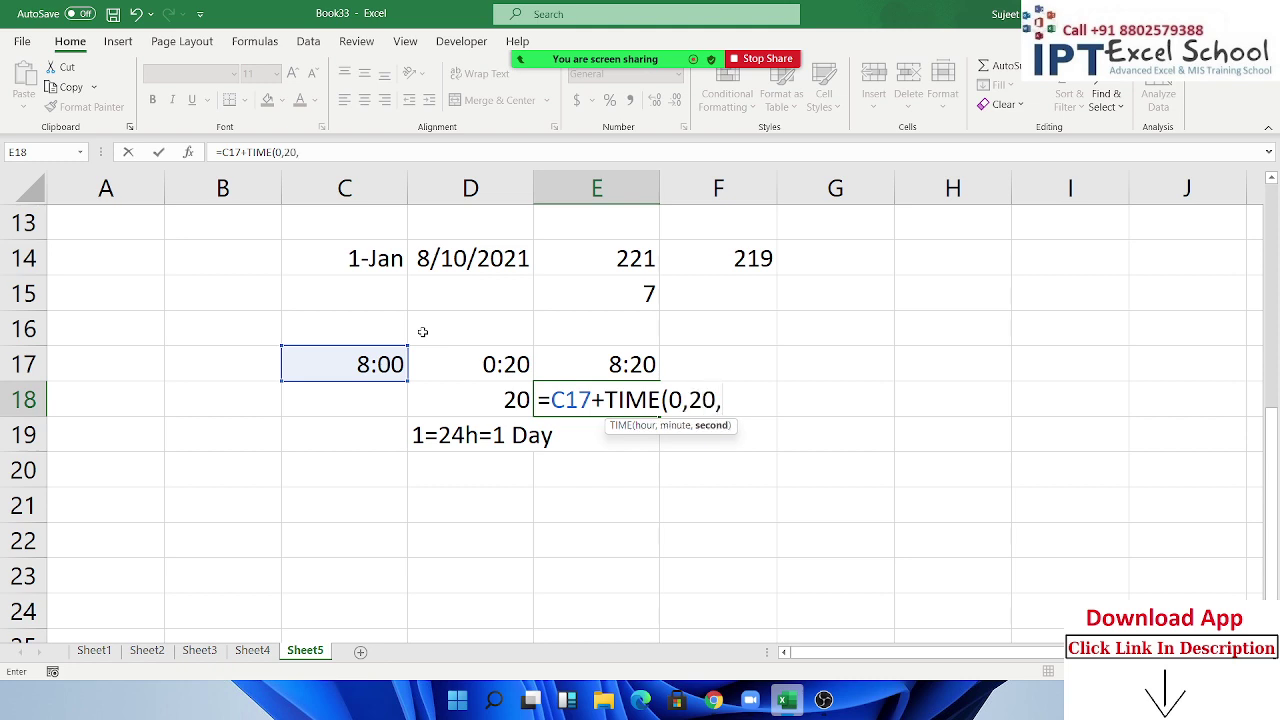
text(00))
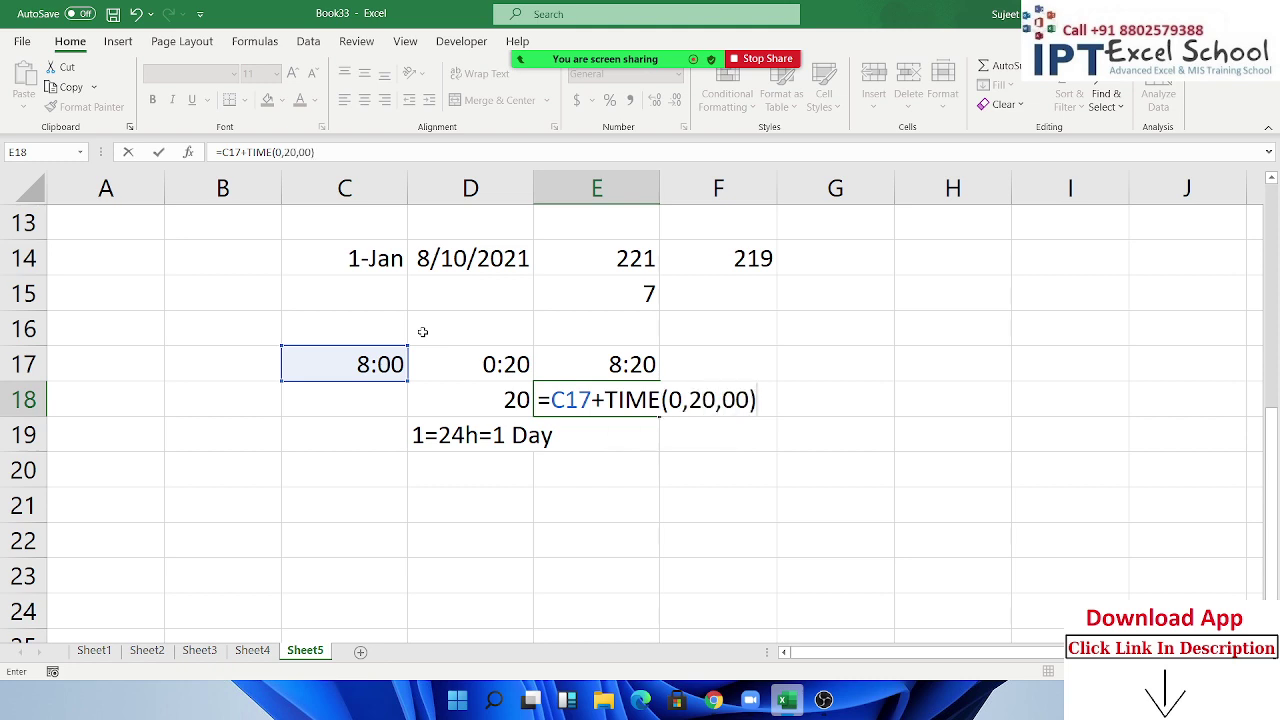
key(Return)
key(Up)
key(F2)
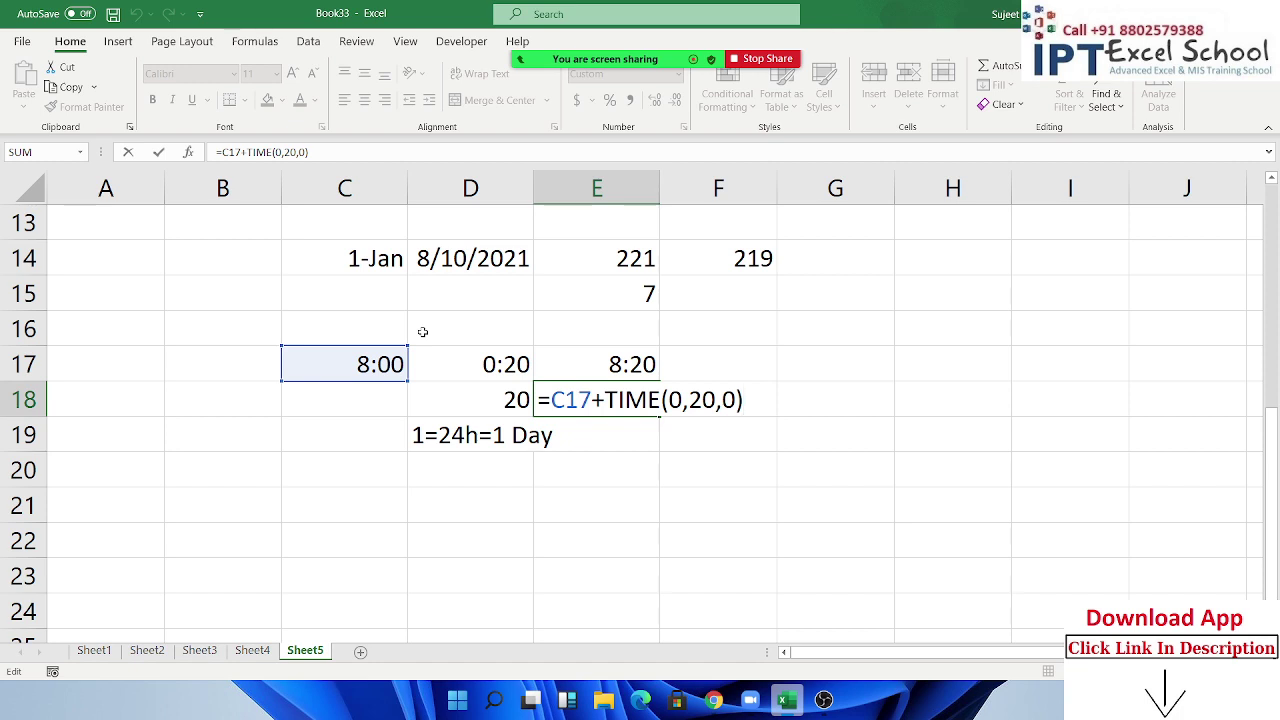
key(Return)
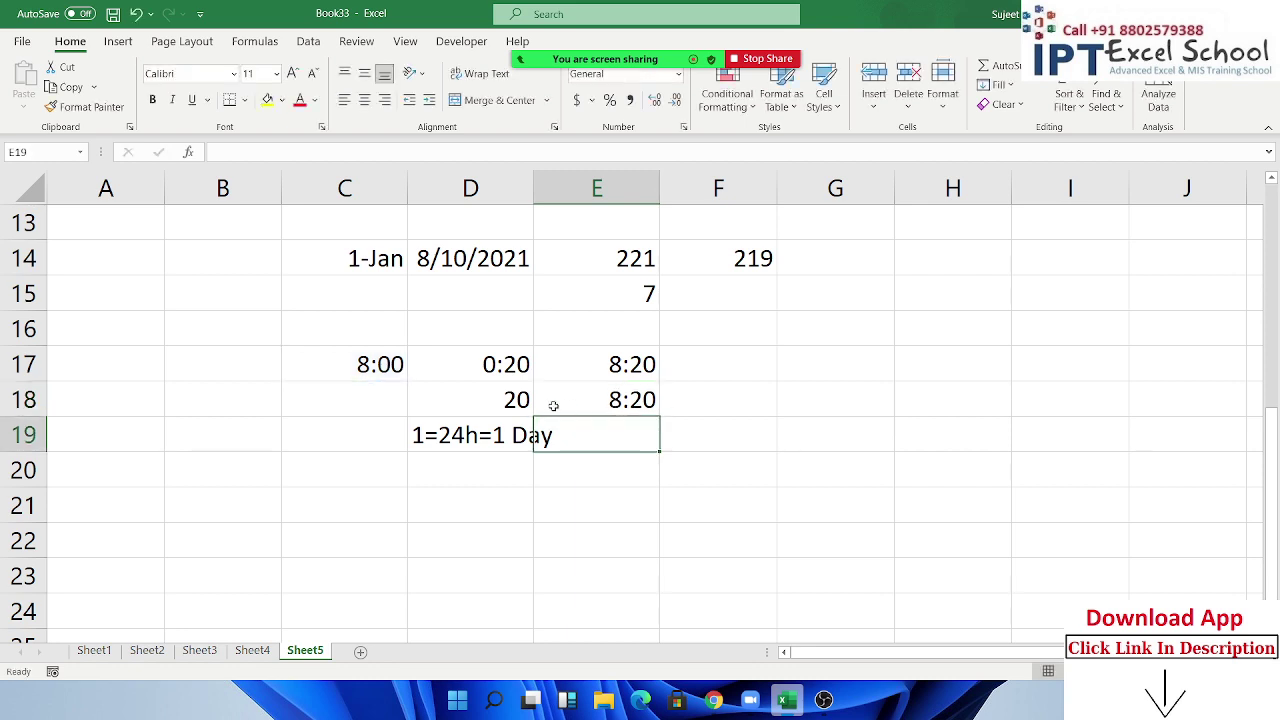
Enter start time 8:00 in C22 and end time 18:00 in D22.
scroll(390, 447, down, 2)
click(313, 332)
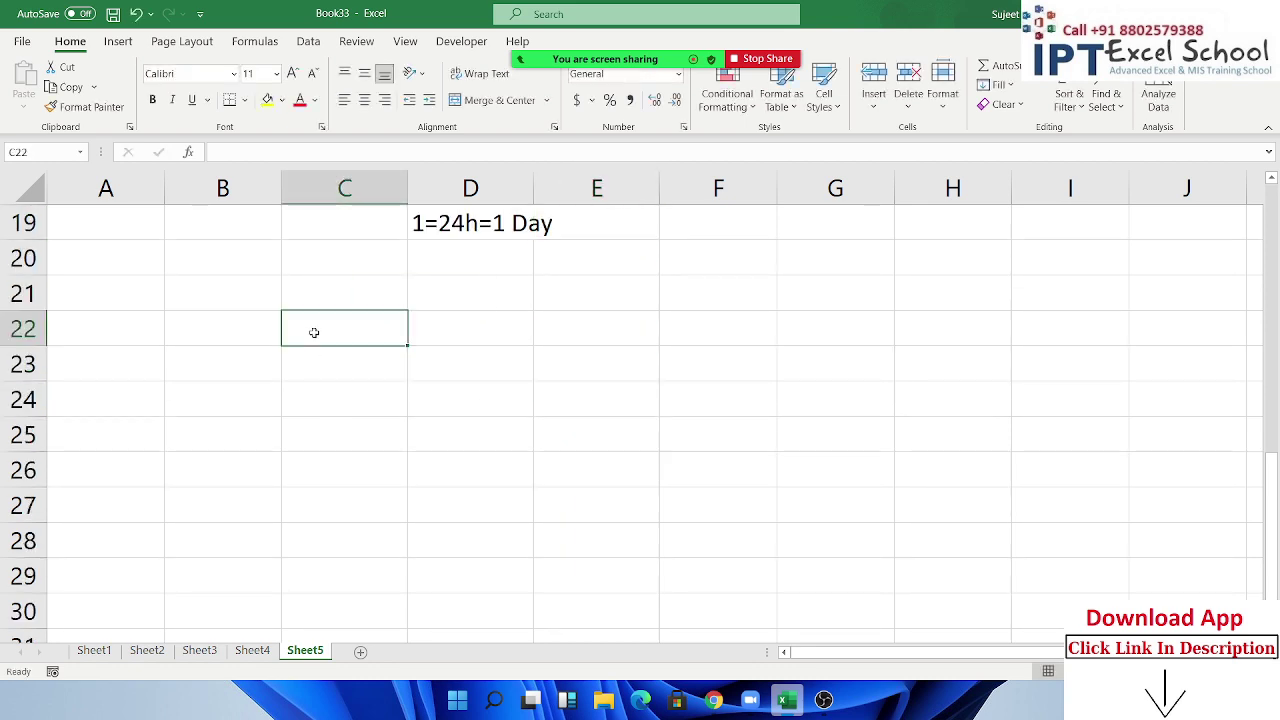
text(20:30)
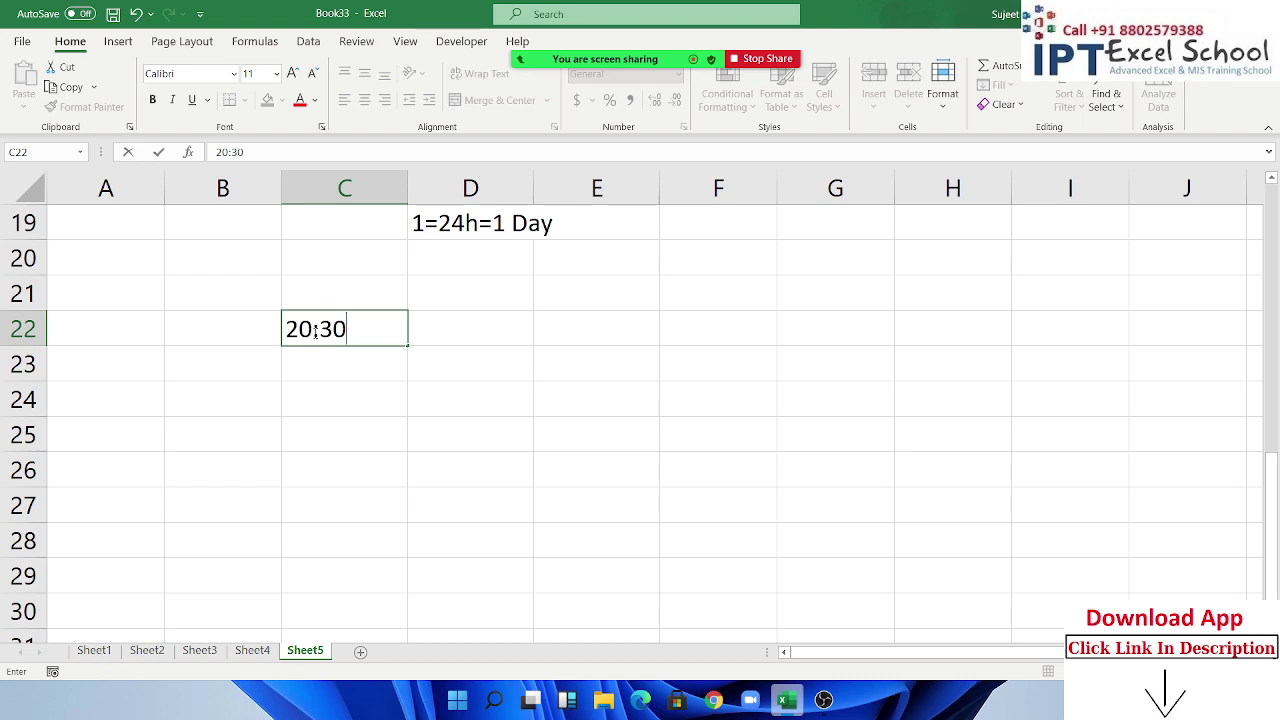
key(Escape)
text(8)
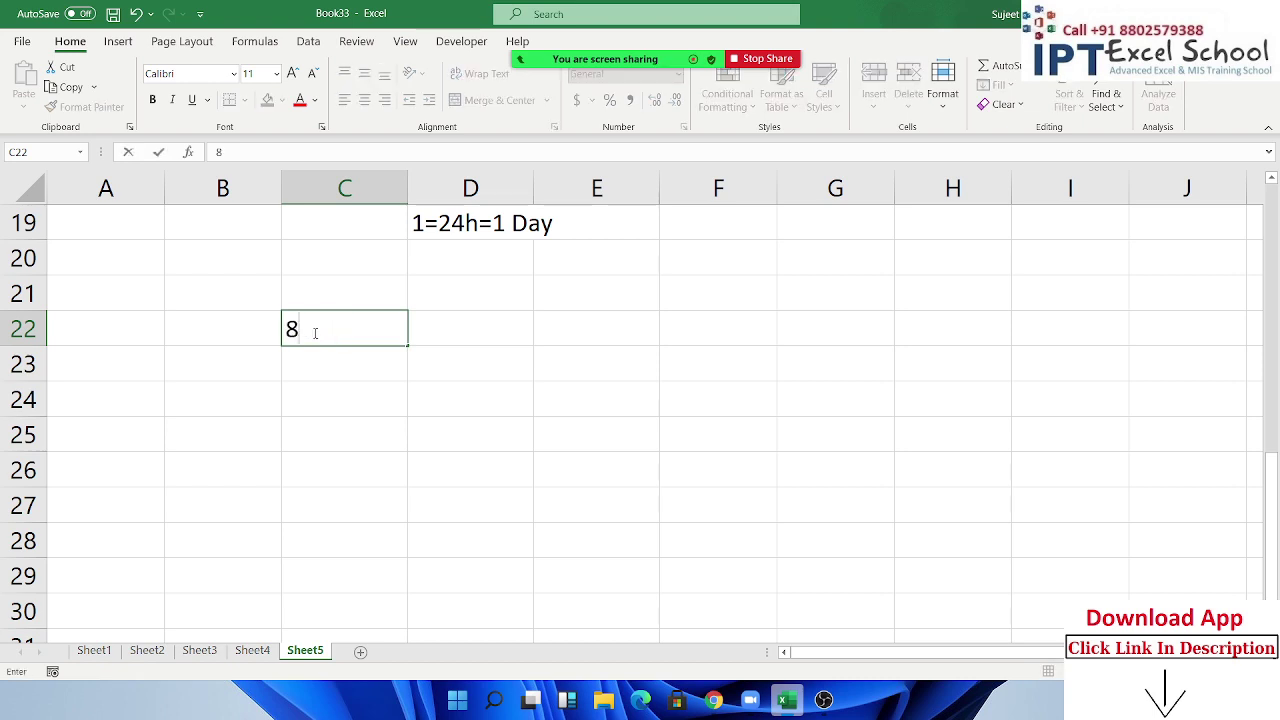
text(:00)
key(Tab)
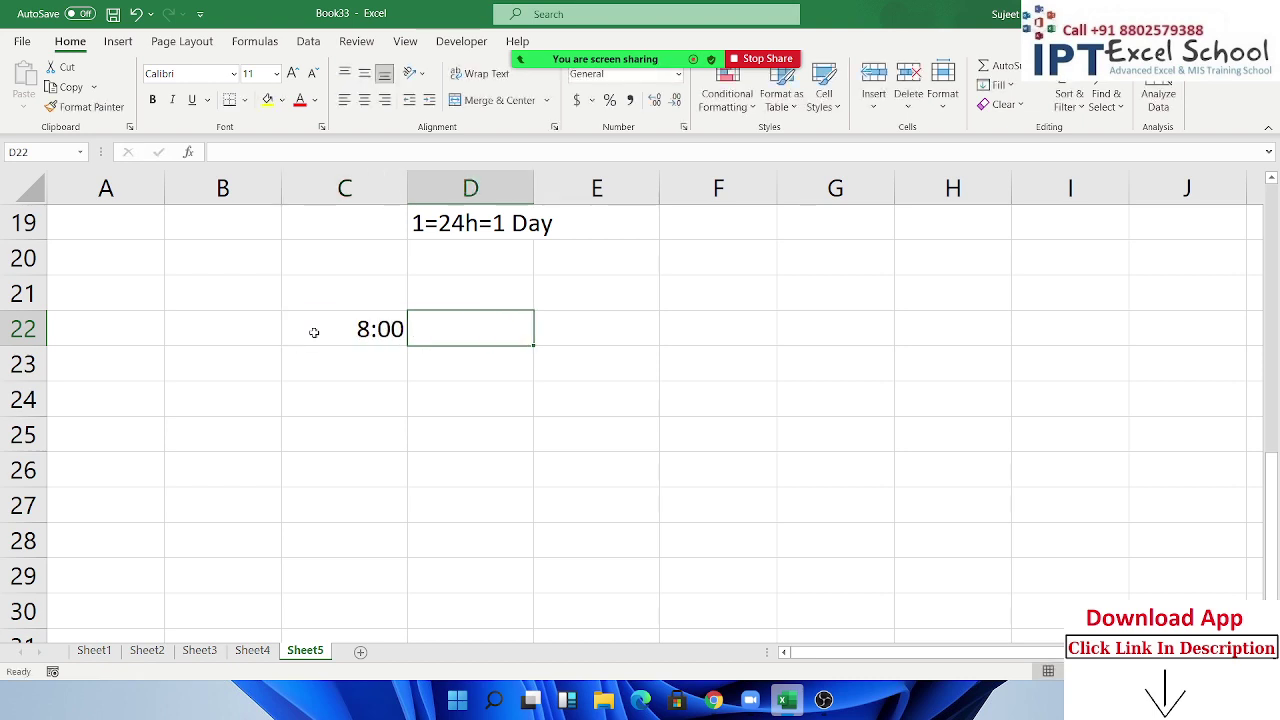
text(6)
key(Escape)
text(18)
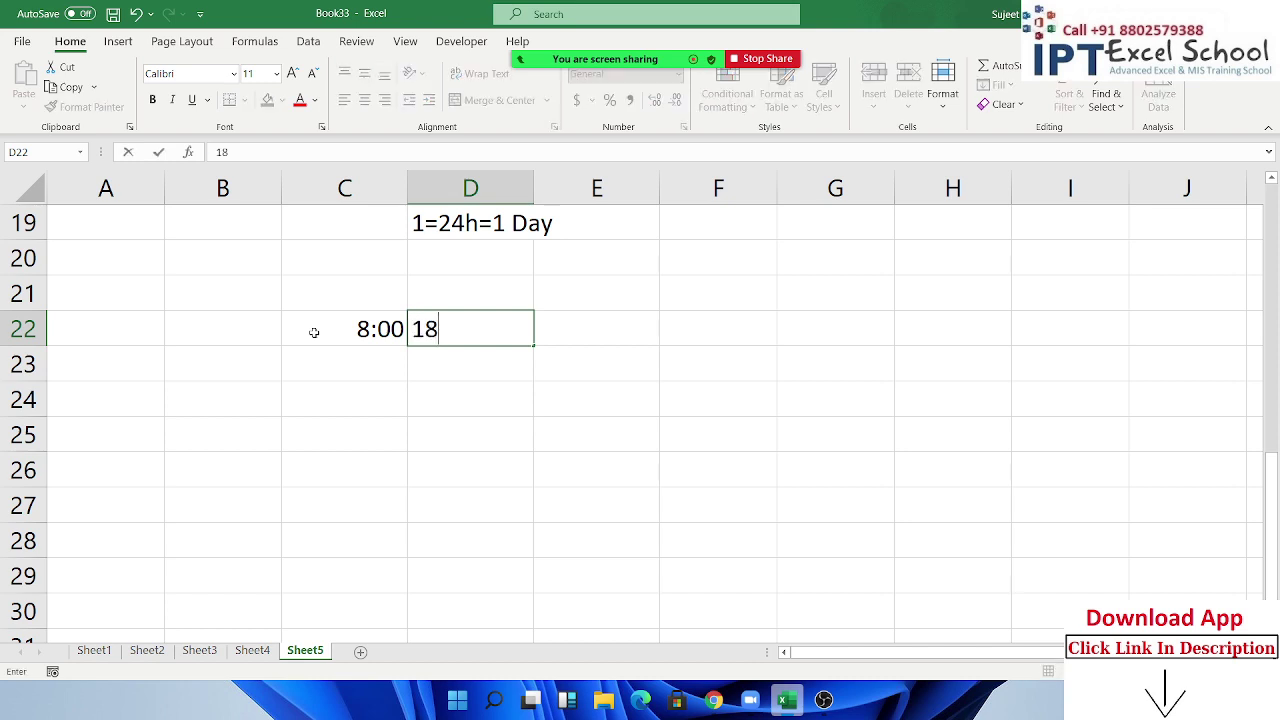
text(:00)
key(ctrl+Return)
Calculate elapsed time =D22-C22 in E22, showing 10:00.
text(=)
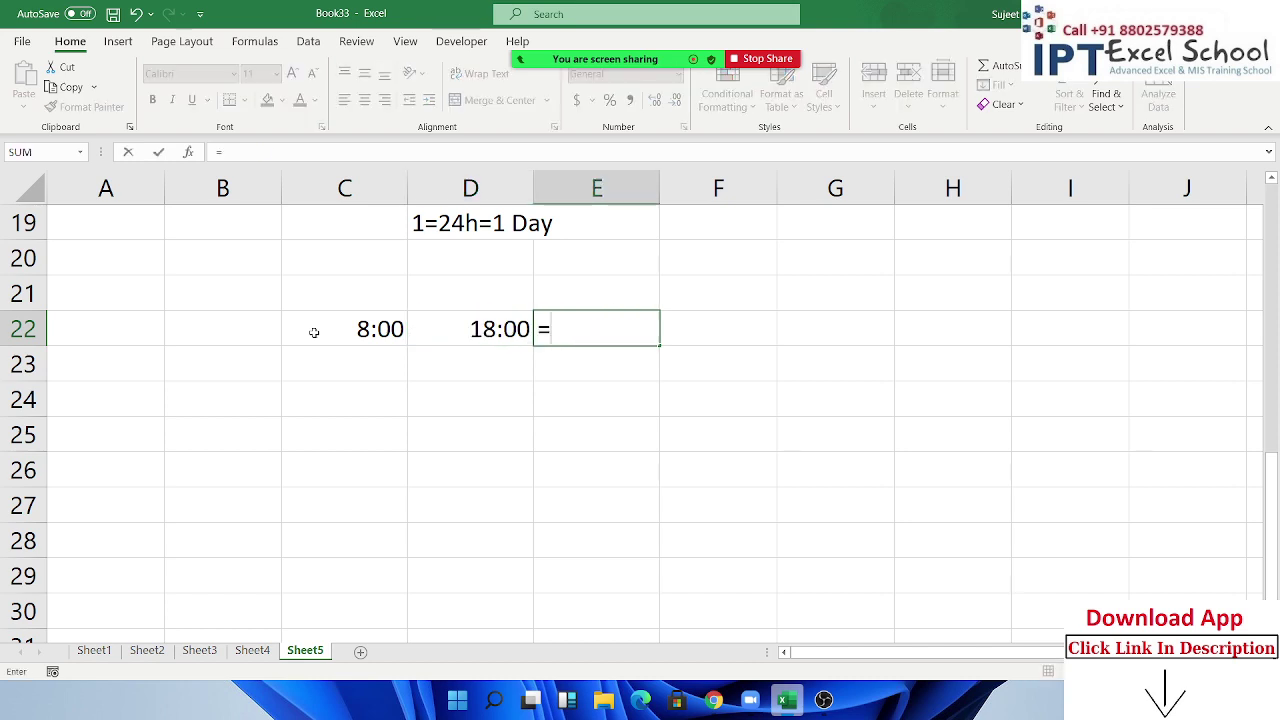
key(Left)
text(-)
click(313, 332)
key(Return)
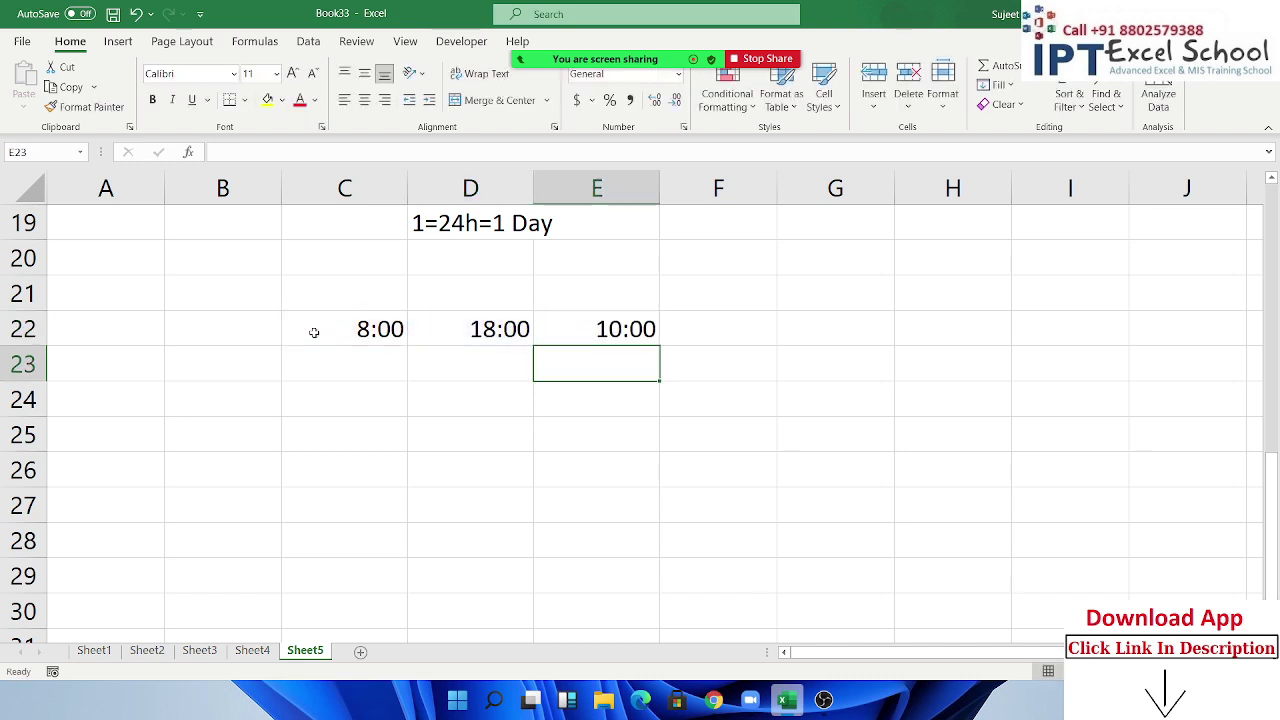
key(Up)
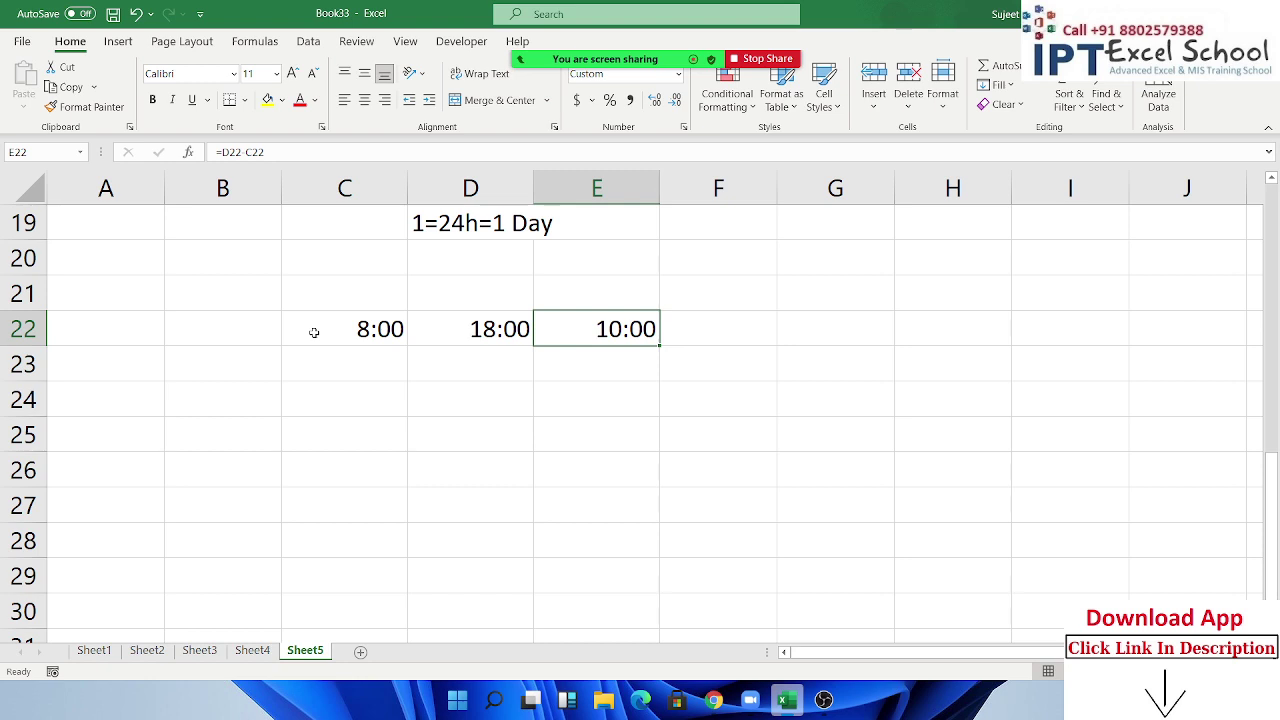
Enter 14:00 as the start time in C24.
key(Down)
key(Left)
key(Left)
key(Down)
text(1)
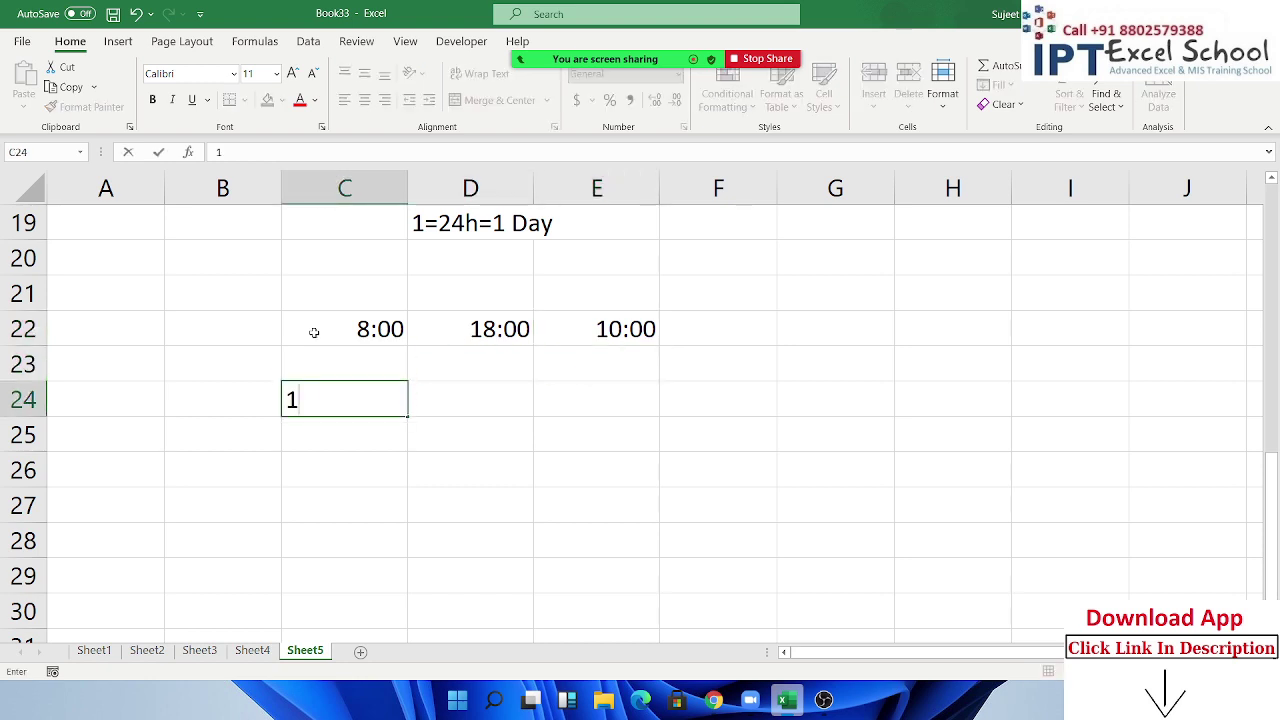
text(4:00)
key(Tab)
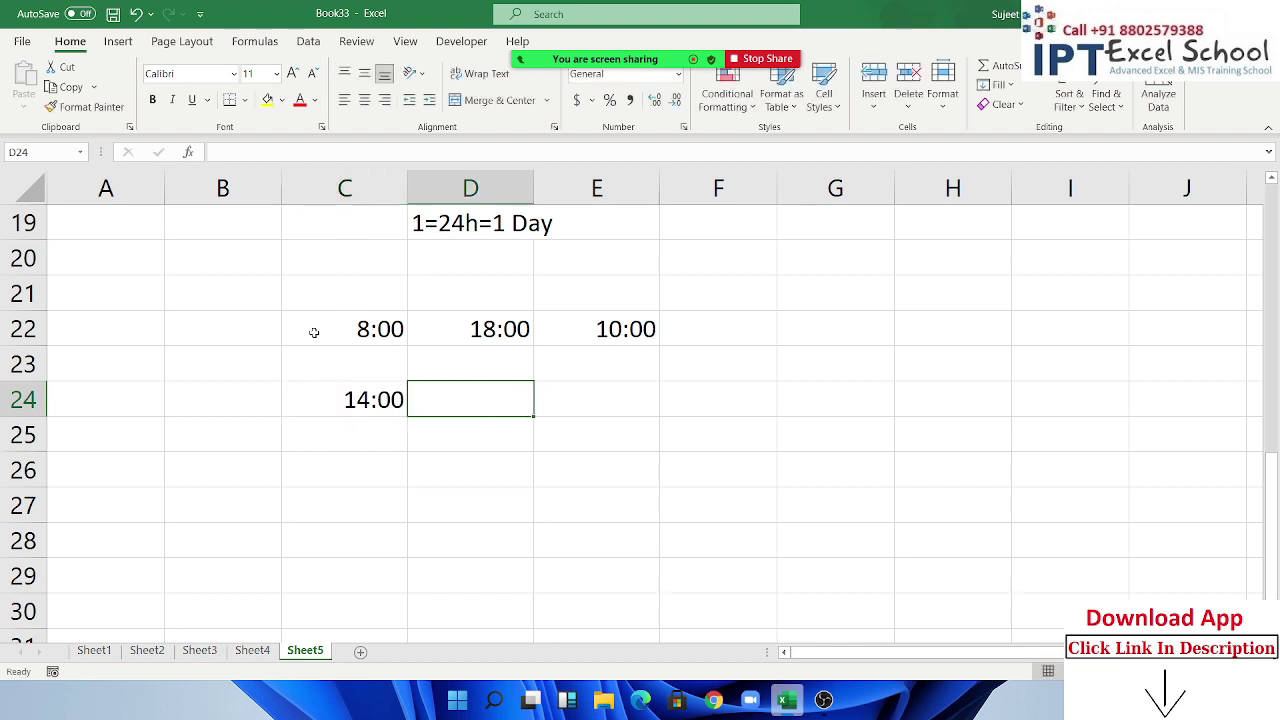
Enter 2:00 in D24 and clear the 14:00 from C24.
text(2)
key(Escape)
text(14)
text(:)
key(Escape)
text(2:)
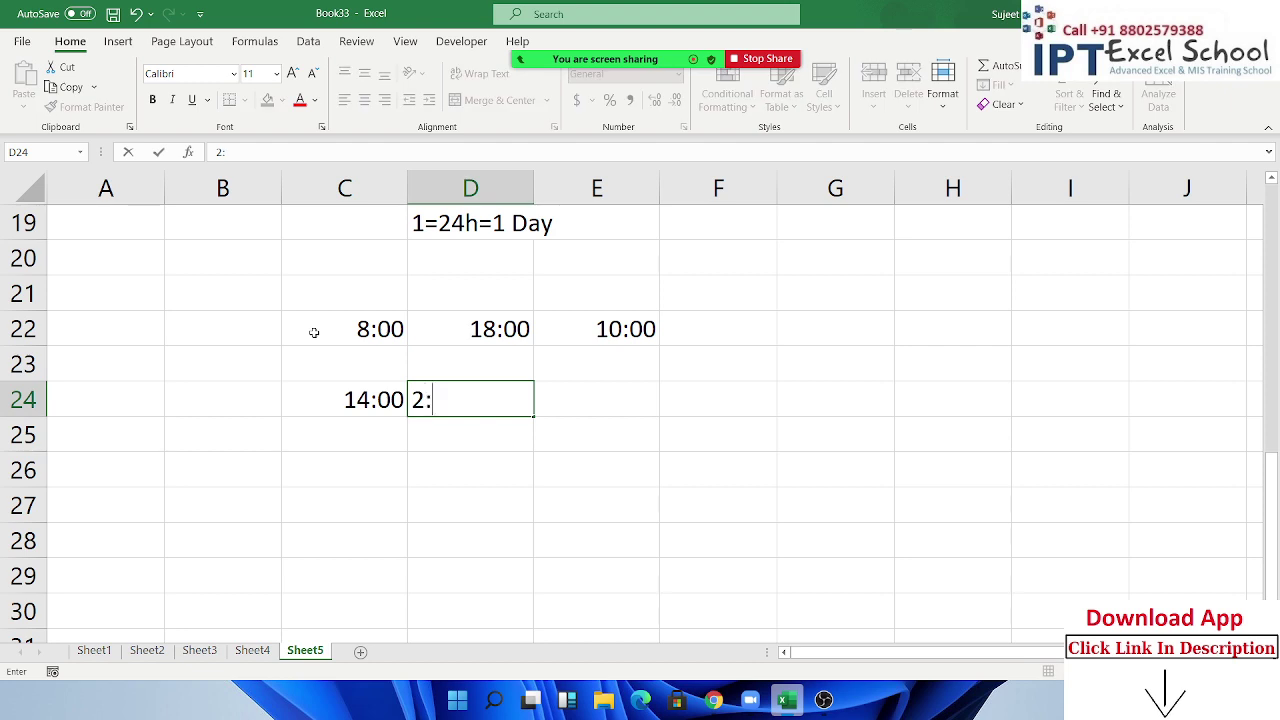
text(00)
key(Return)
key(Up)
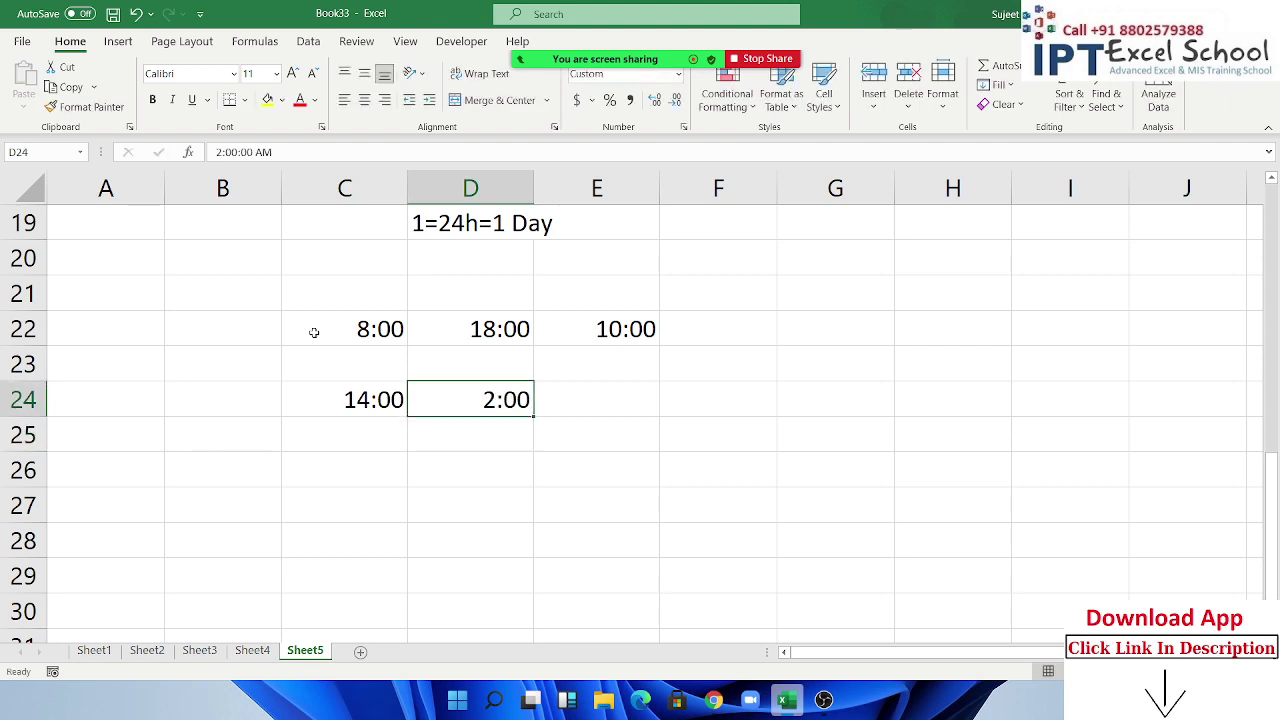
key(Left)
key(Delete)
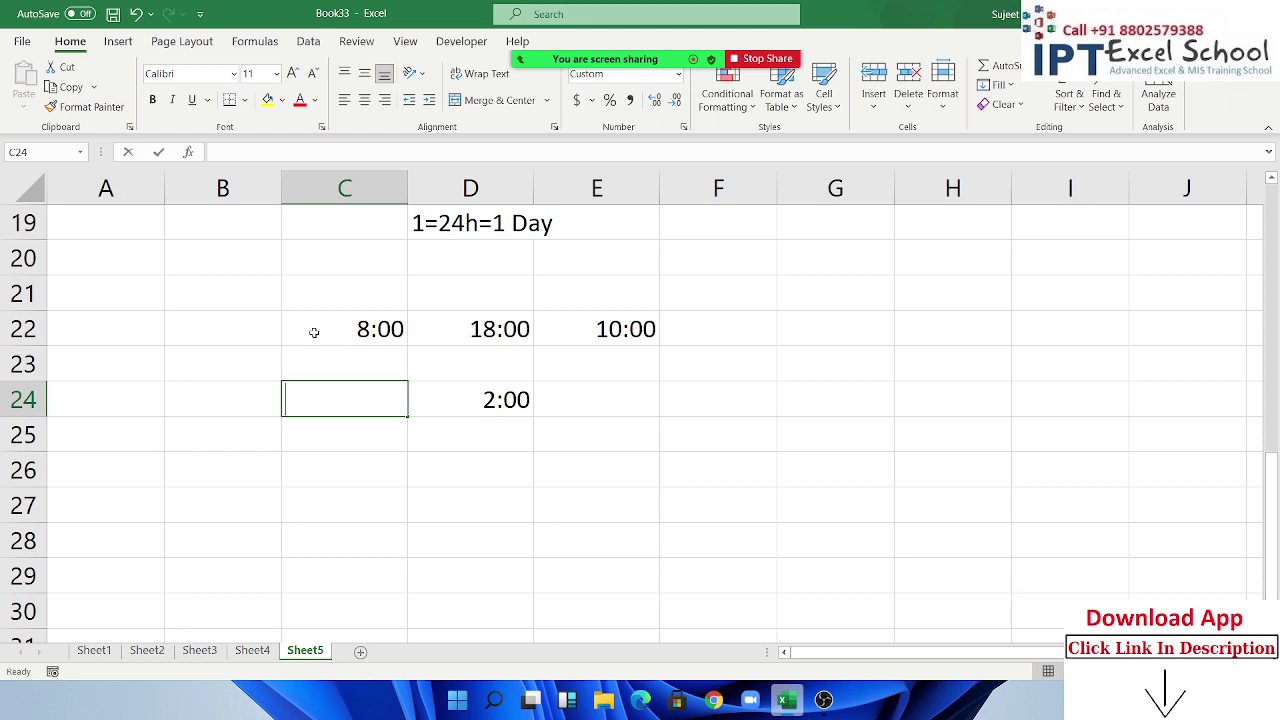
Enter 8/10/2021 14:00 in C24 and 8/11 3:00 in D24.
text(8/10/202)
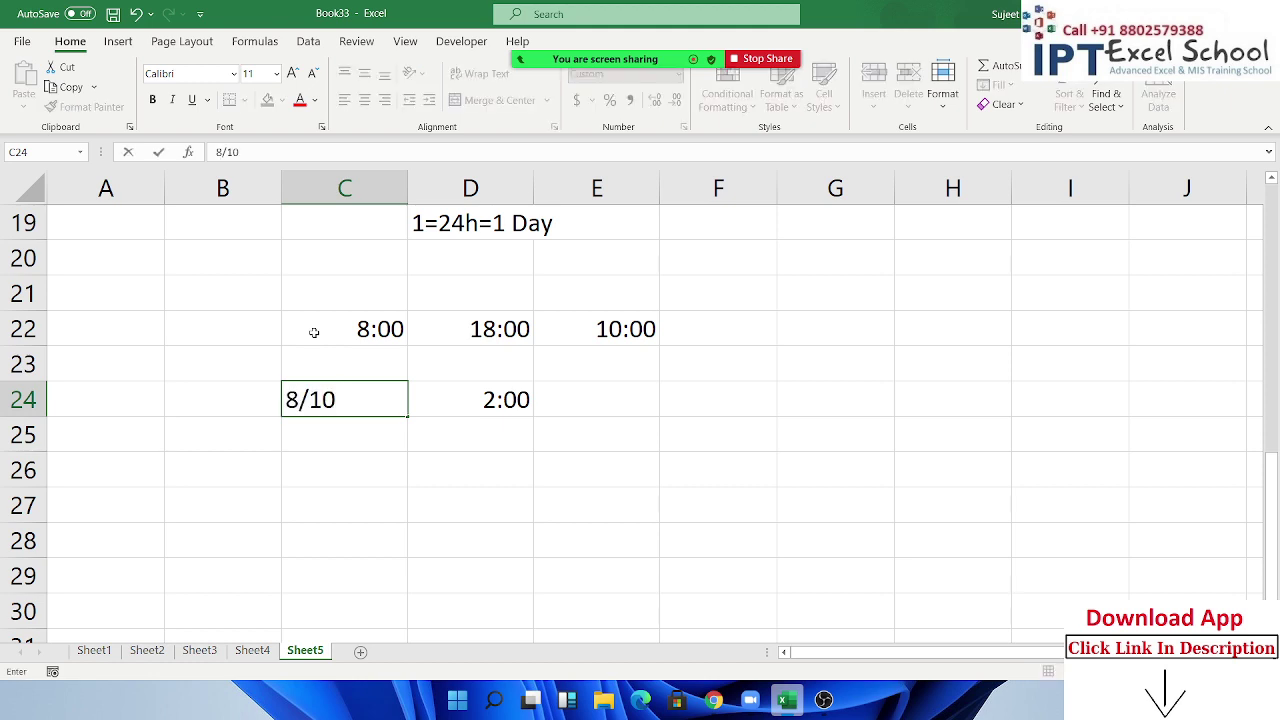
text(1 14:00)
key(Return)
key(Up)
key(Right)
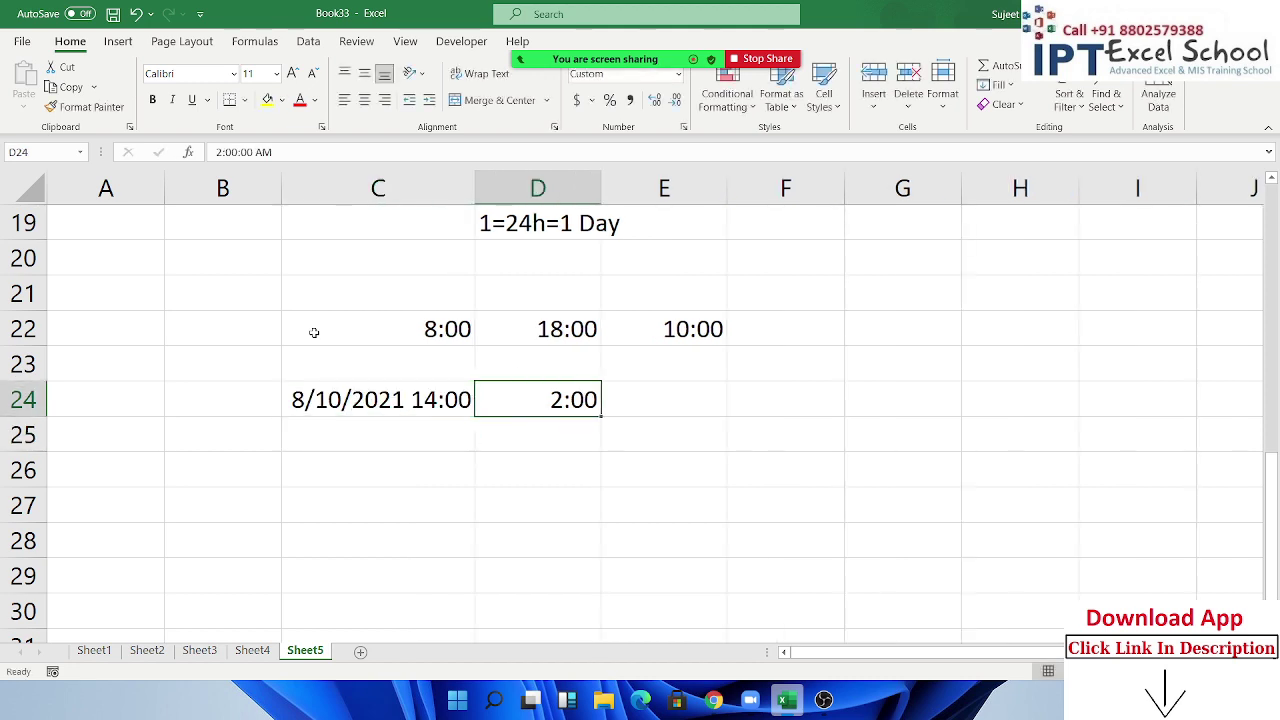
text(8/11)
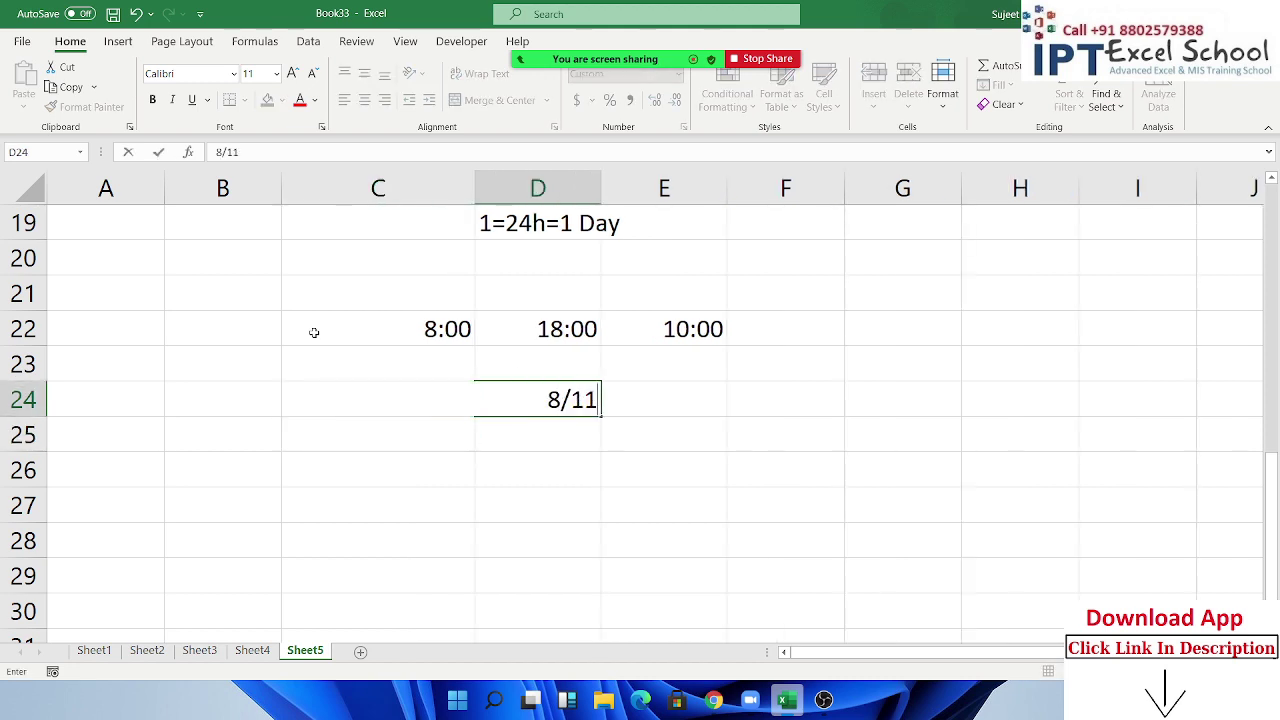
text( 3:)
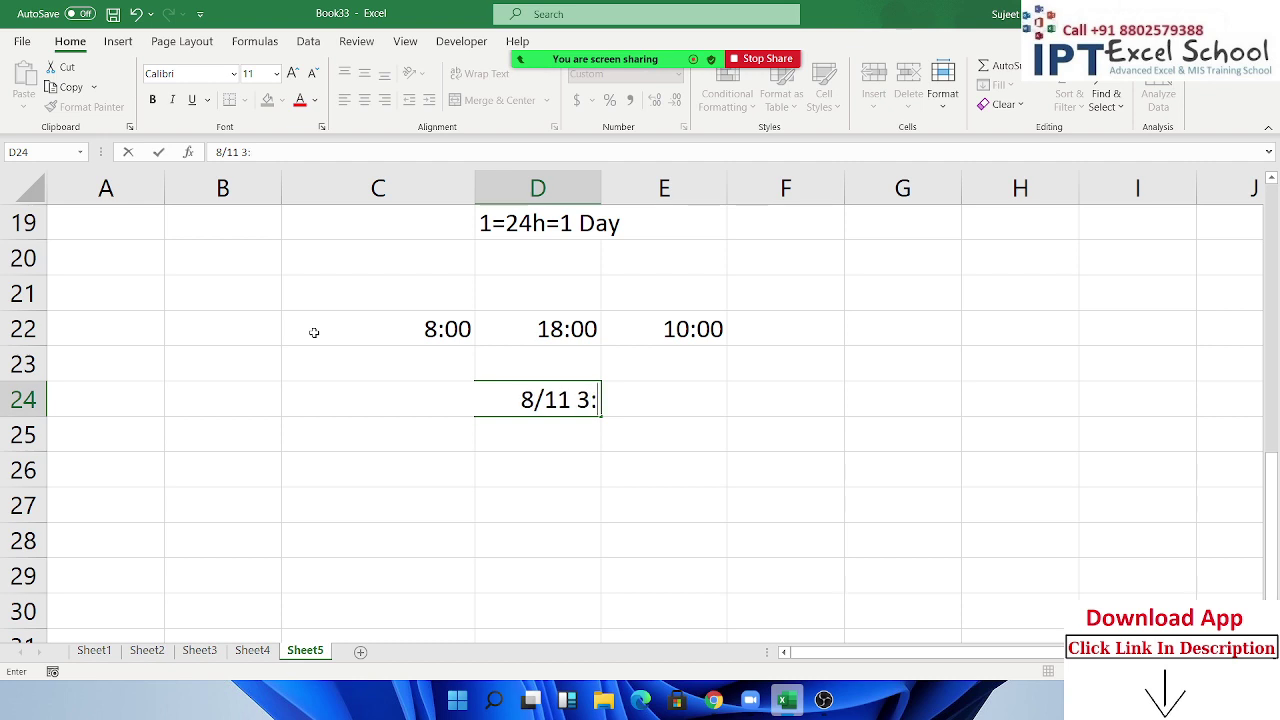
text(00)
key(Return)
key(Up)
key(Right)
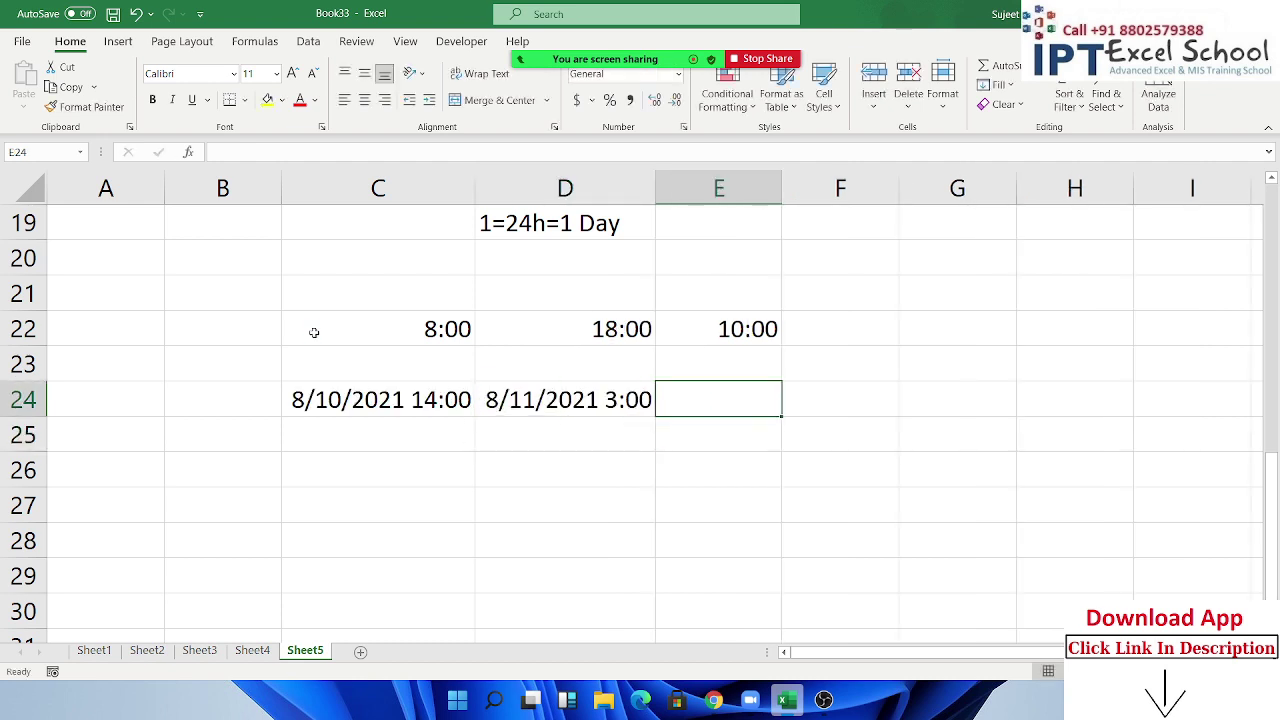
Calculate the difference =D24-C24 in E24.
text(=)
key(Left)
text(-)
key(Left)
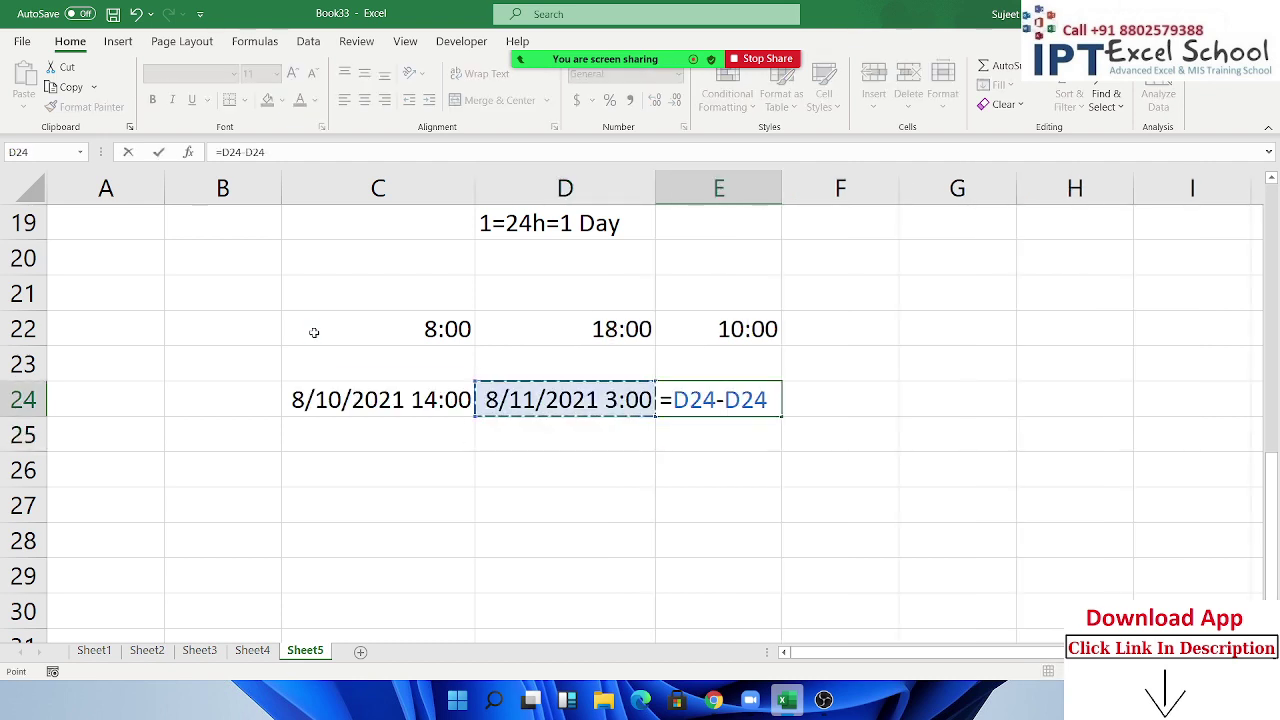
key(Left)
key(Return)
key(Up)
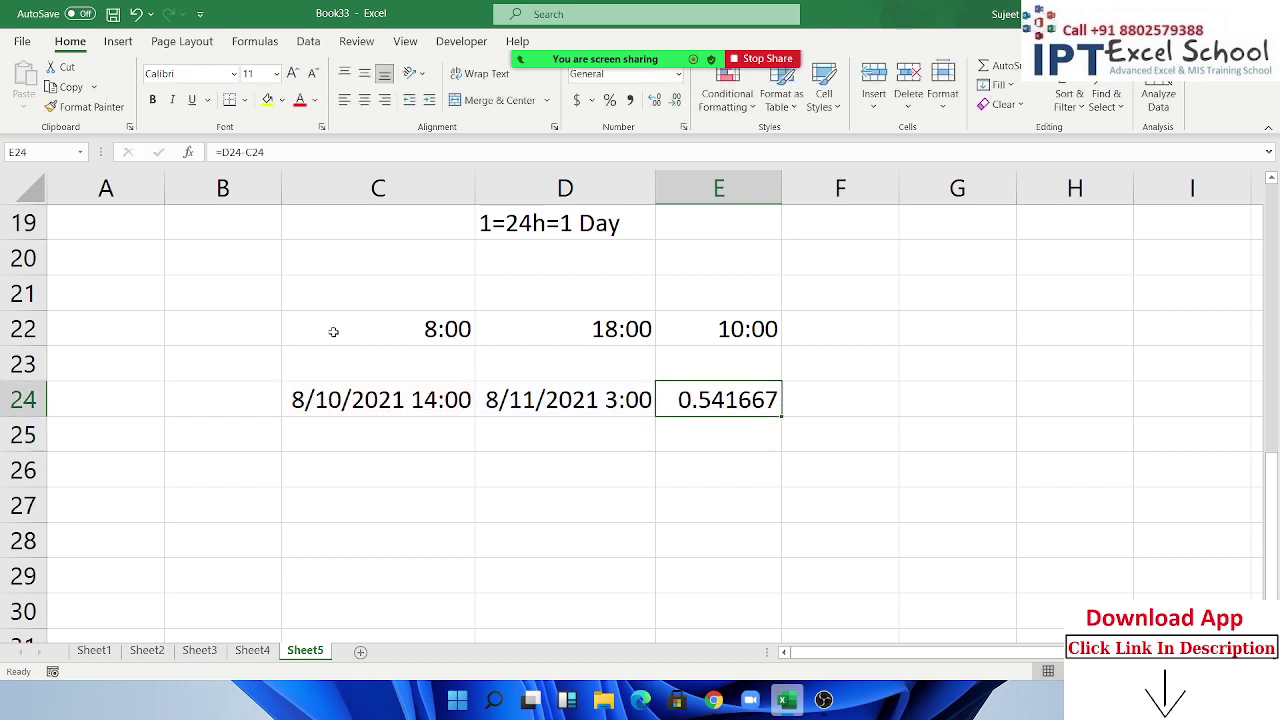
Format E24 with the 37:30:55 elapsed-time format, then begin a TEXT formula in F24.
key(ctrl+1)
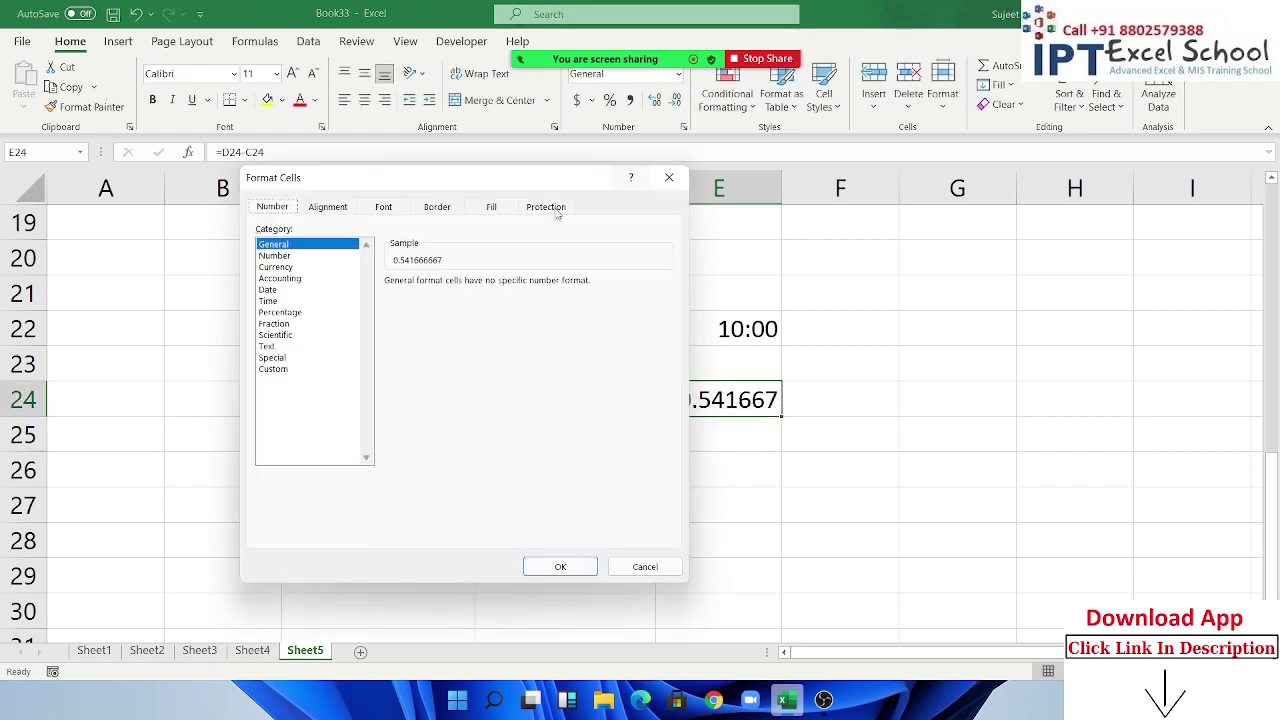
click(274, 301)
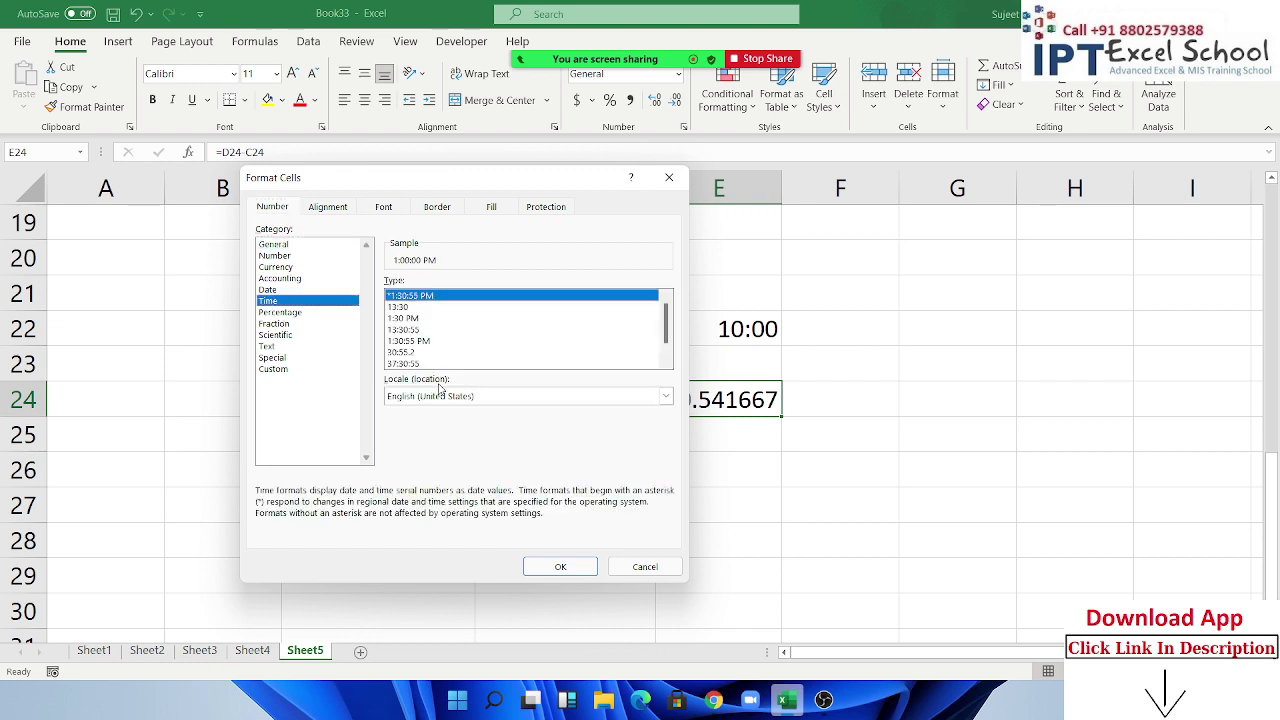
click(422, 363)
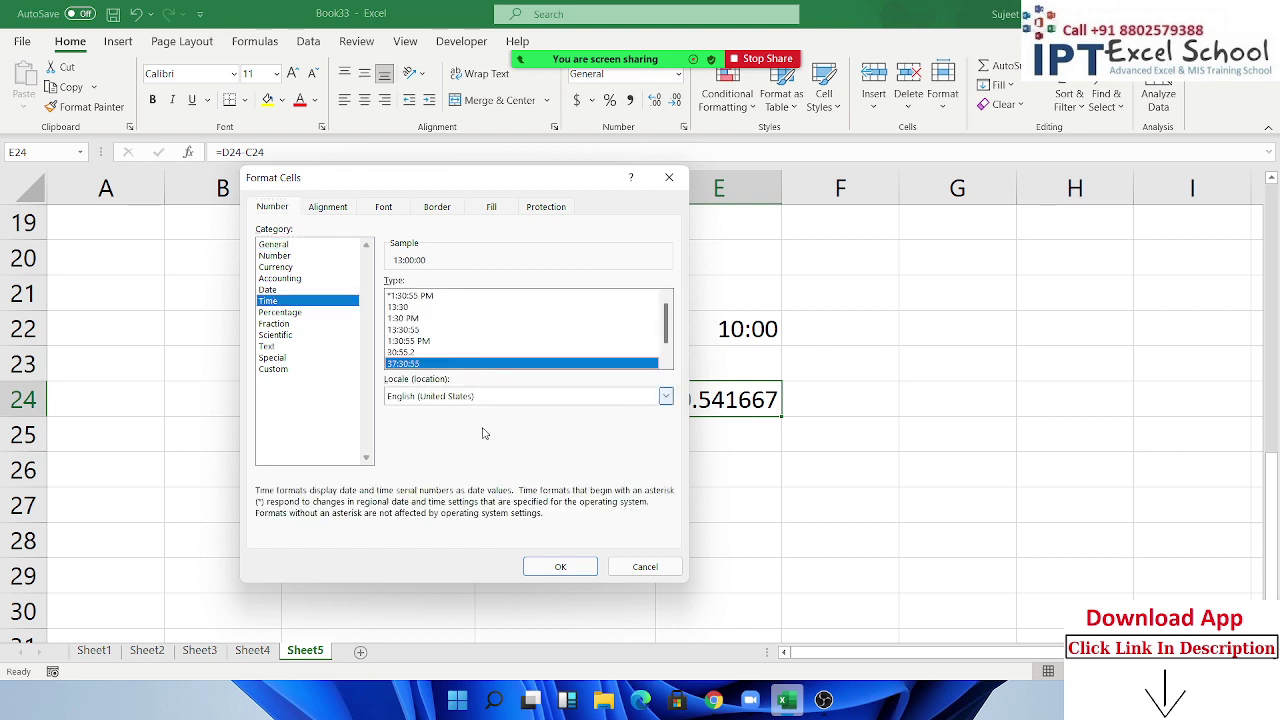
click(561, 567)
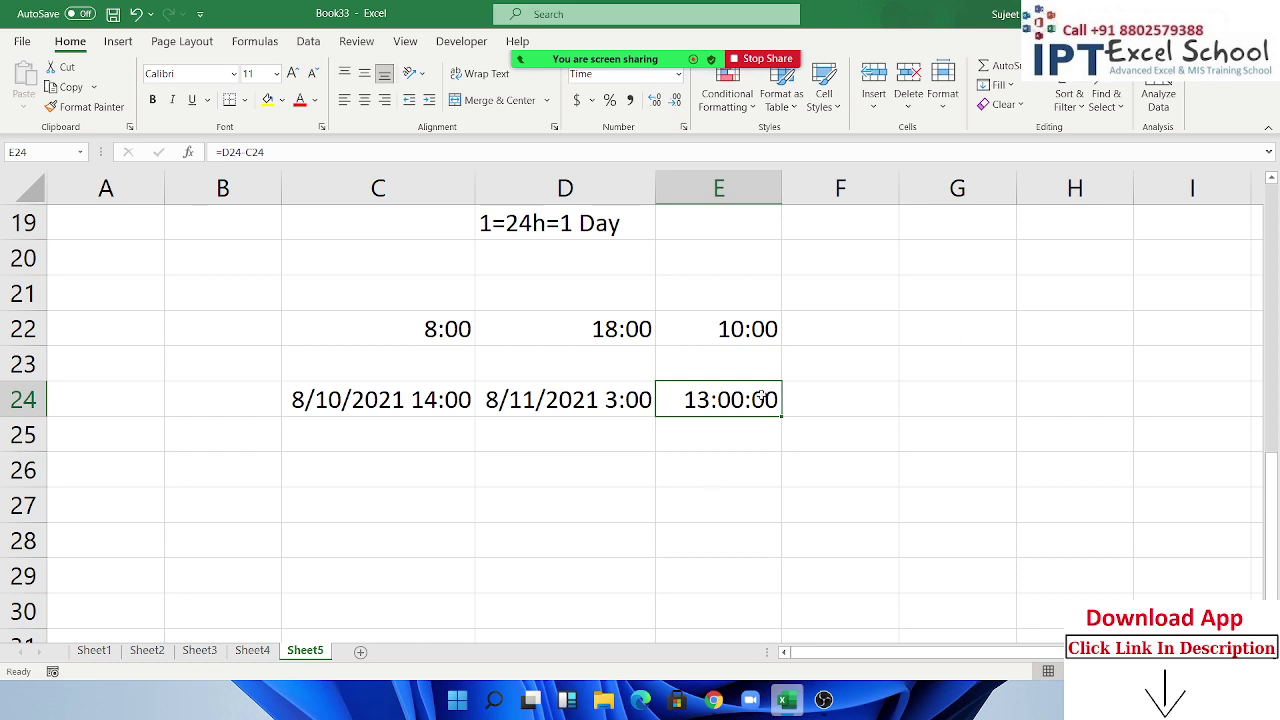
click(866, 402)
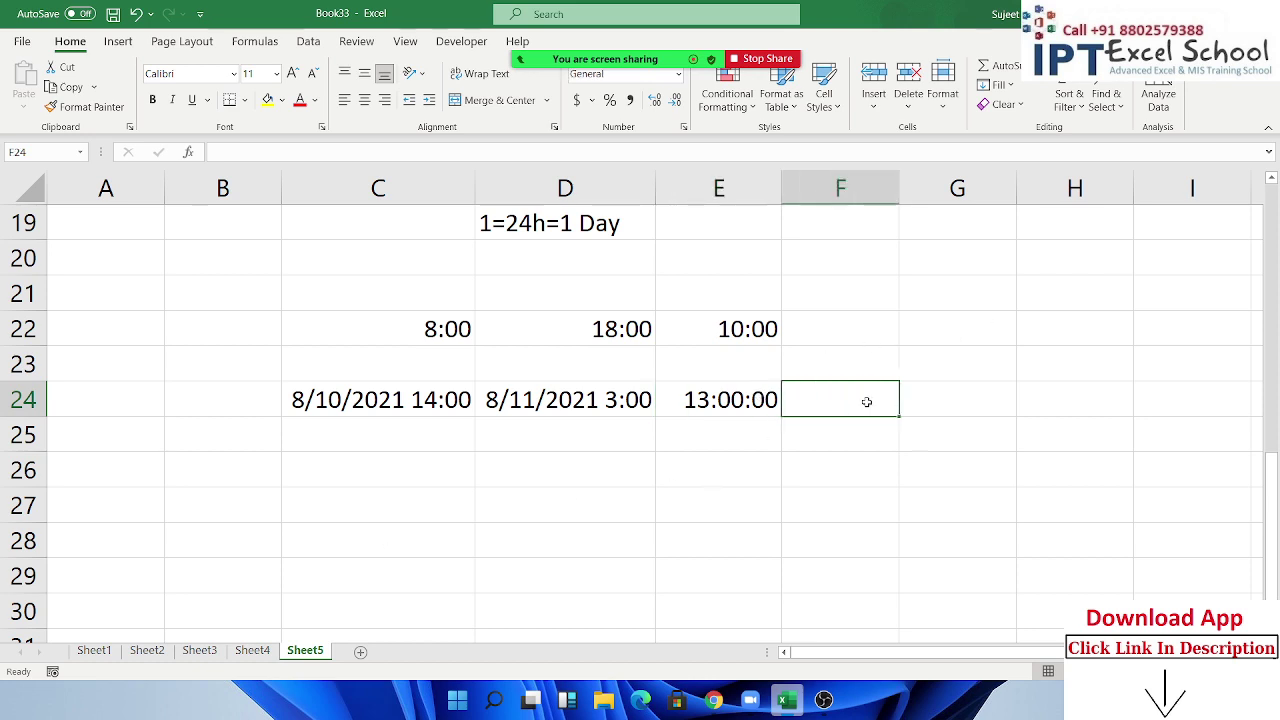
text(=)
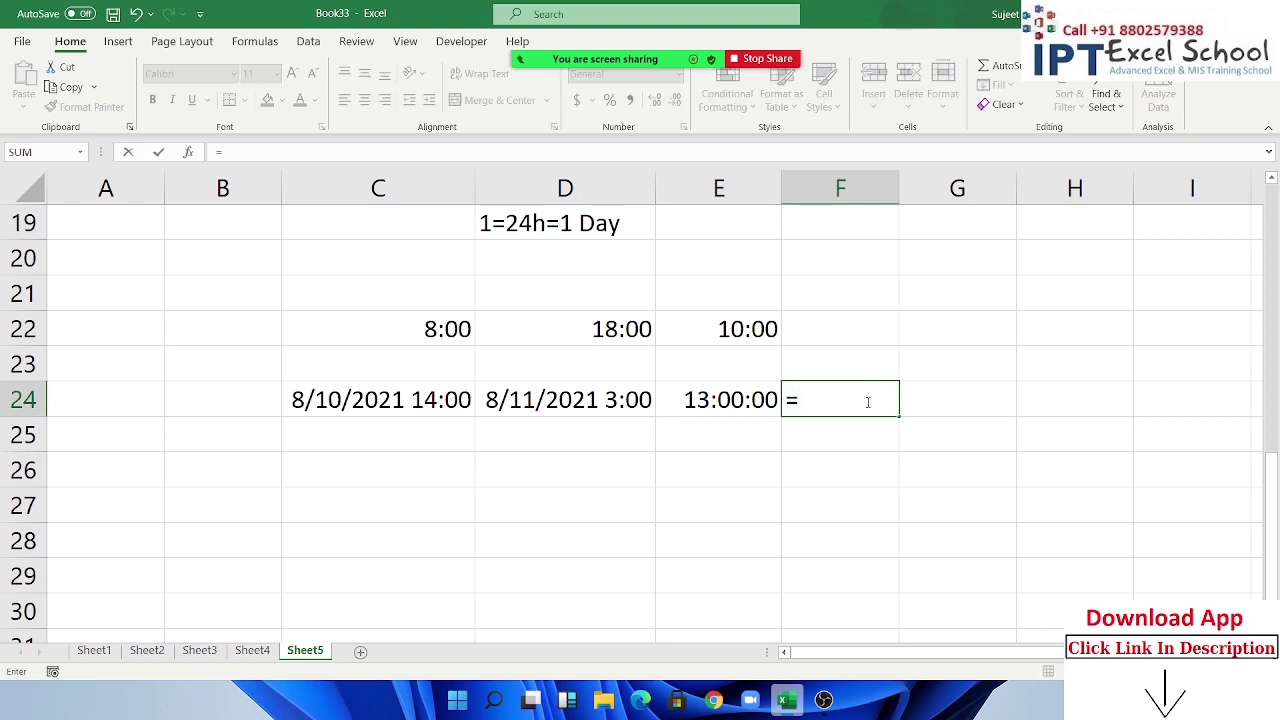
text(te)
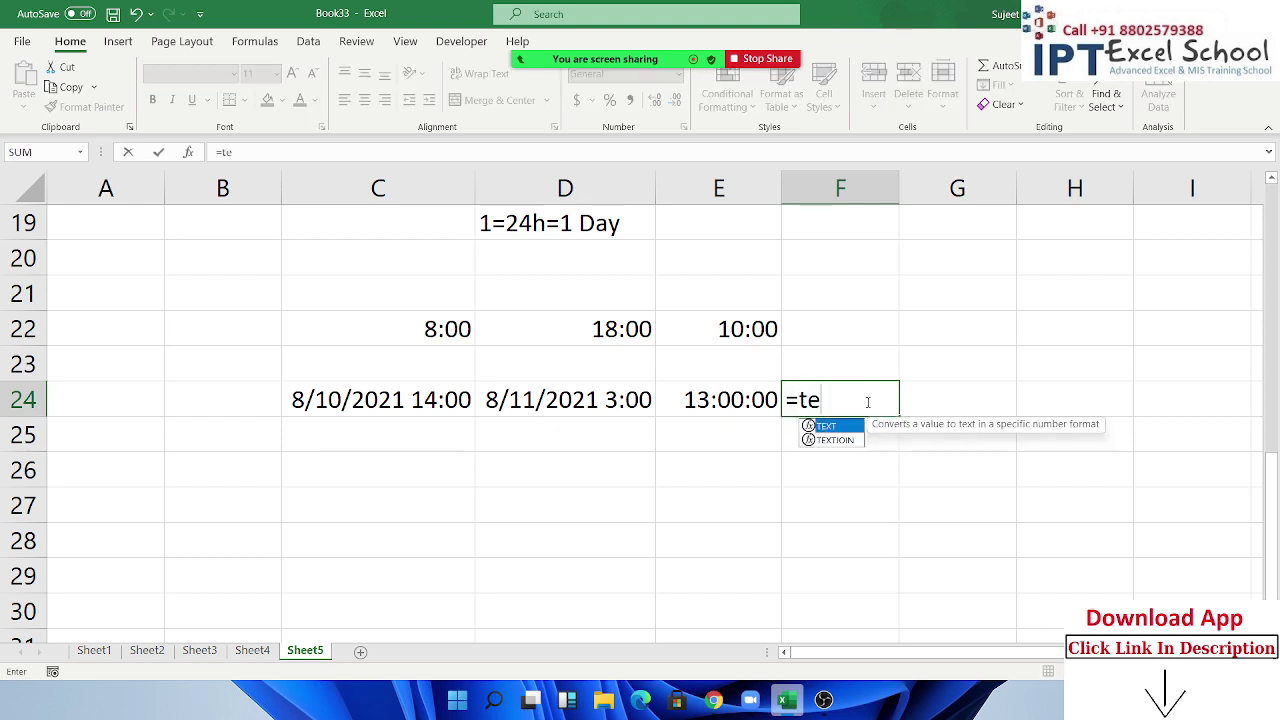
Complete =TEXT(E24,"[m]") in F24 to show 780 minutes, then review the formula.
key(Tab)
key(Left)
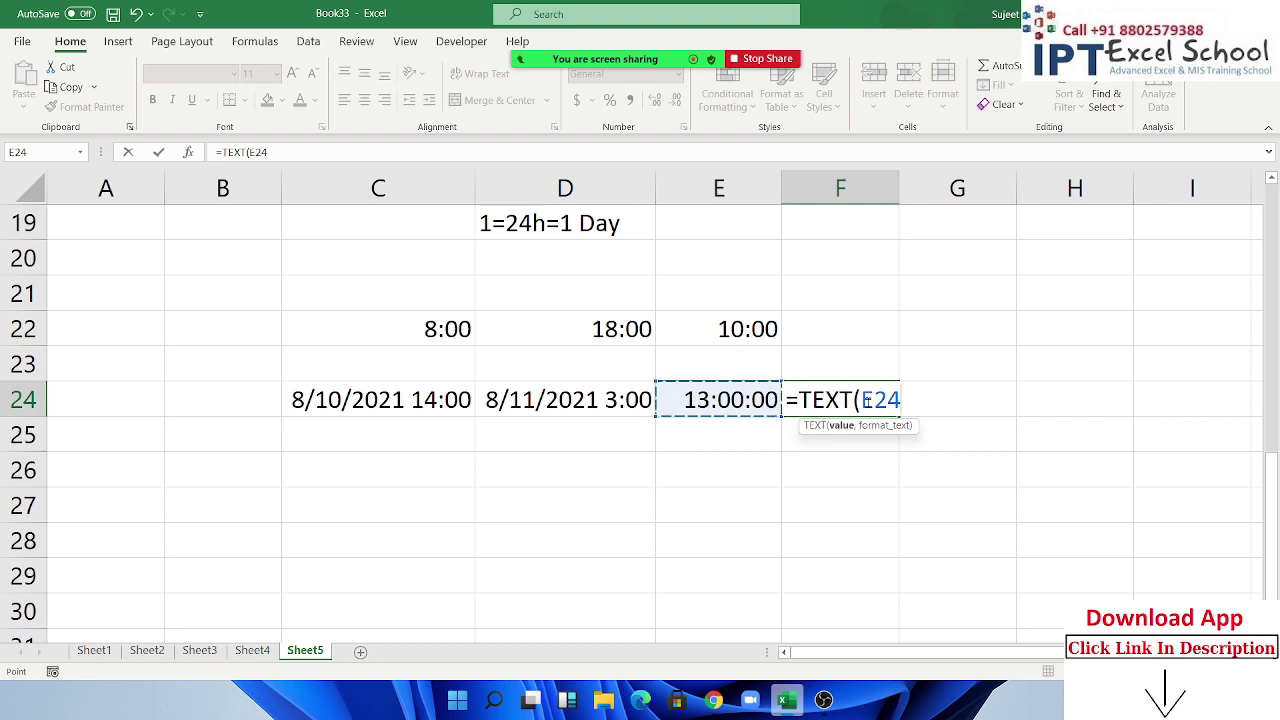
text(,)
key(BackSpace)
text(m)
key(BackSpace)
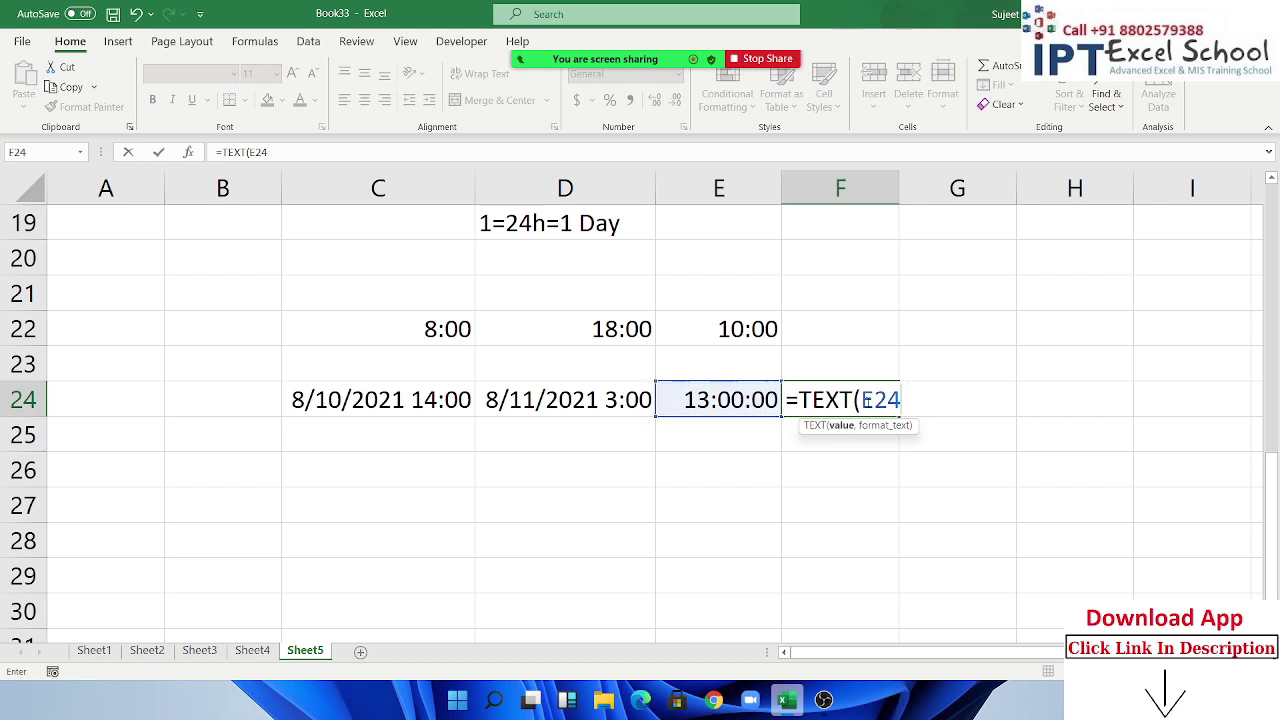
text(,")
text([m])
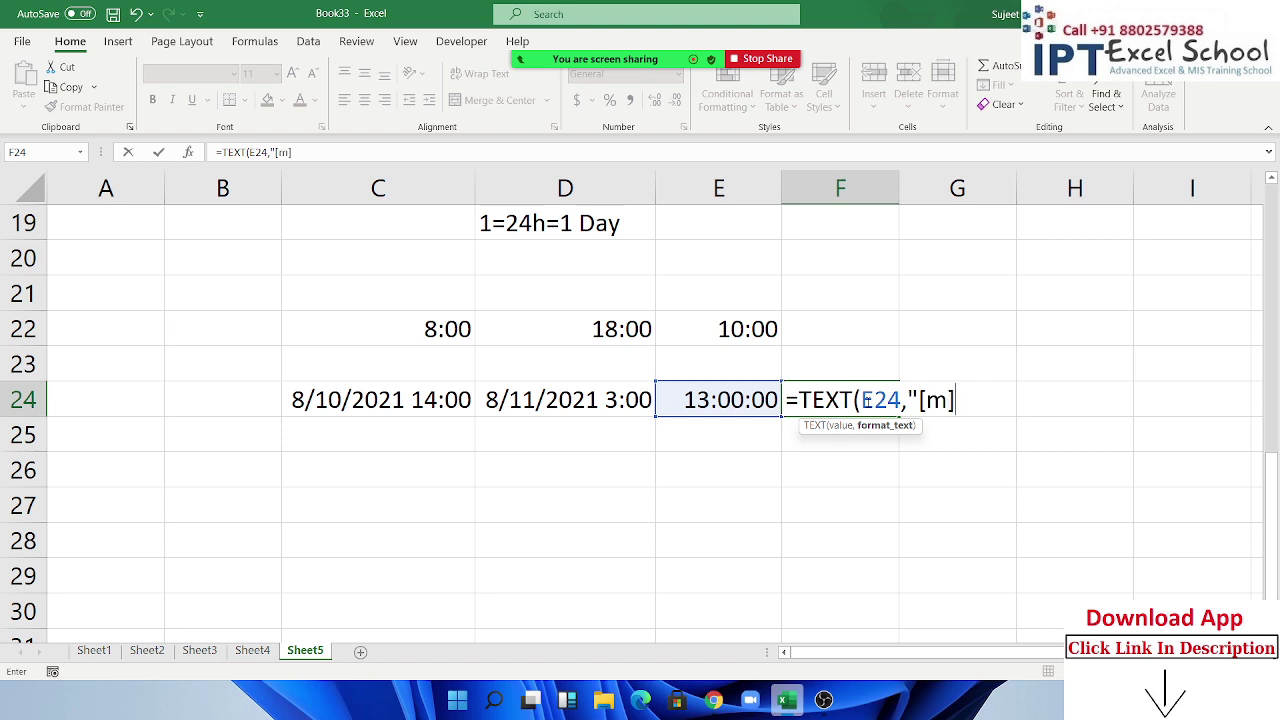
text(")
key(Return)
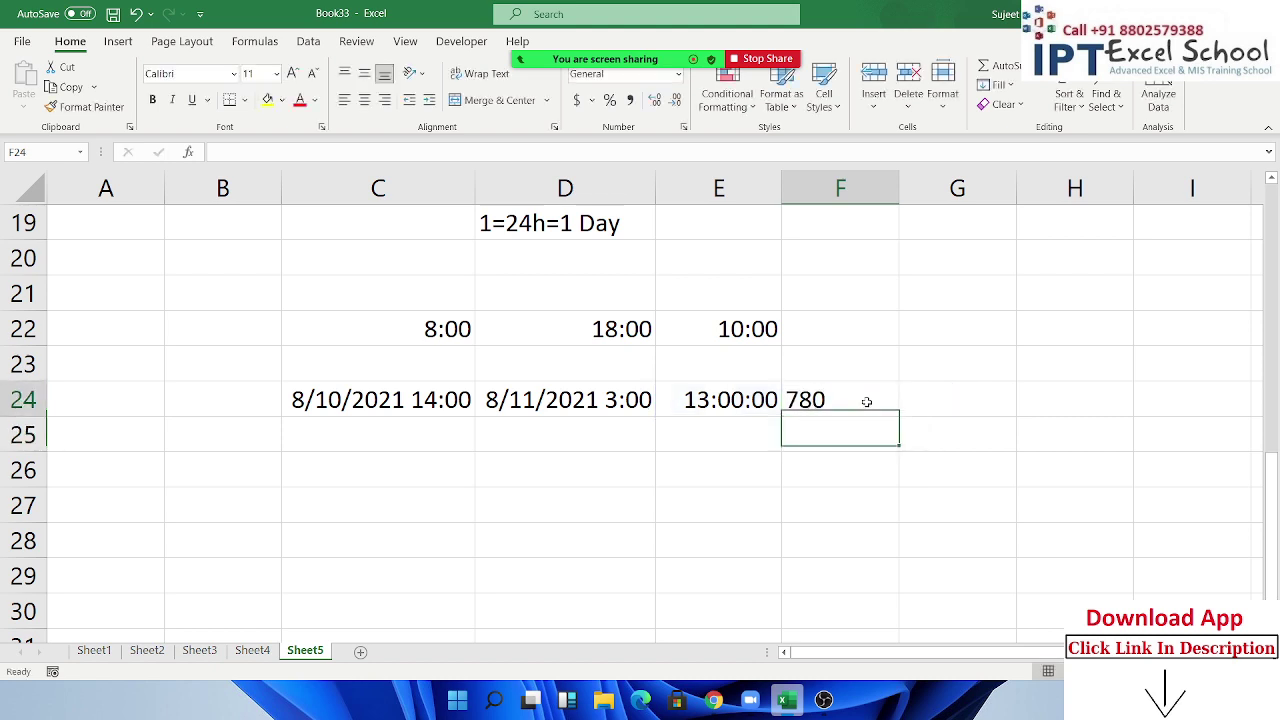
click(866, 402)
double_click(866, 402)
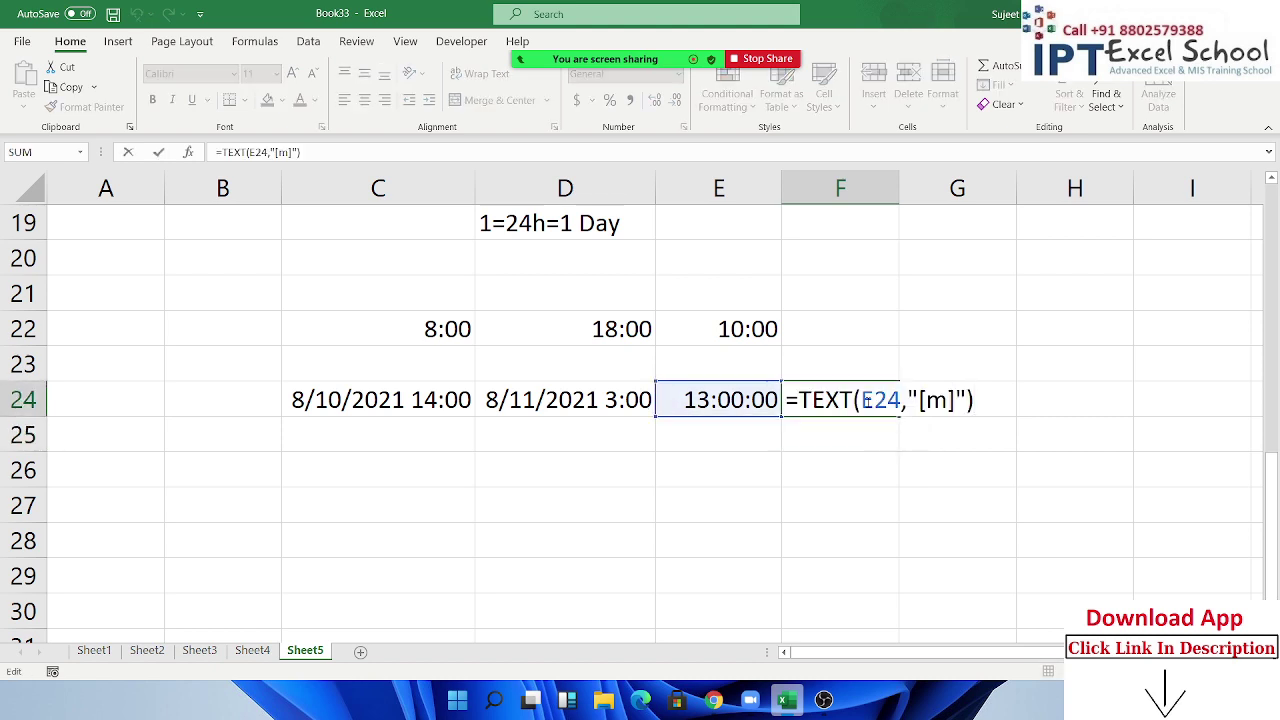
key(Escape)
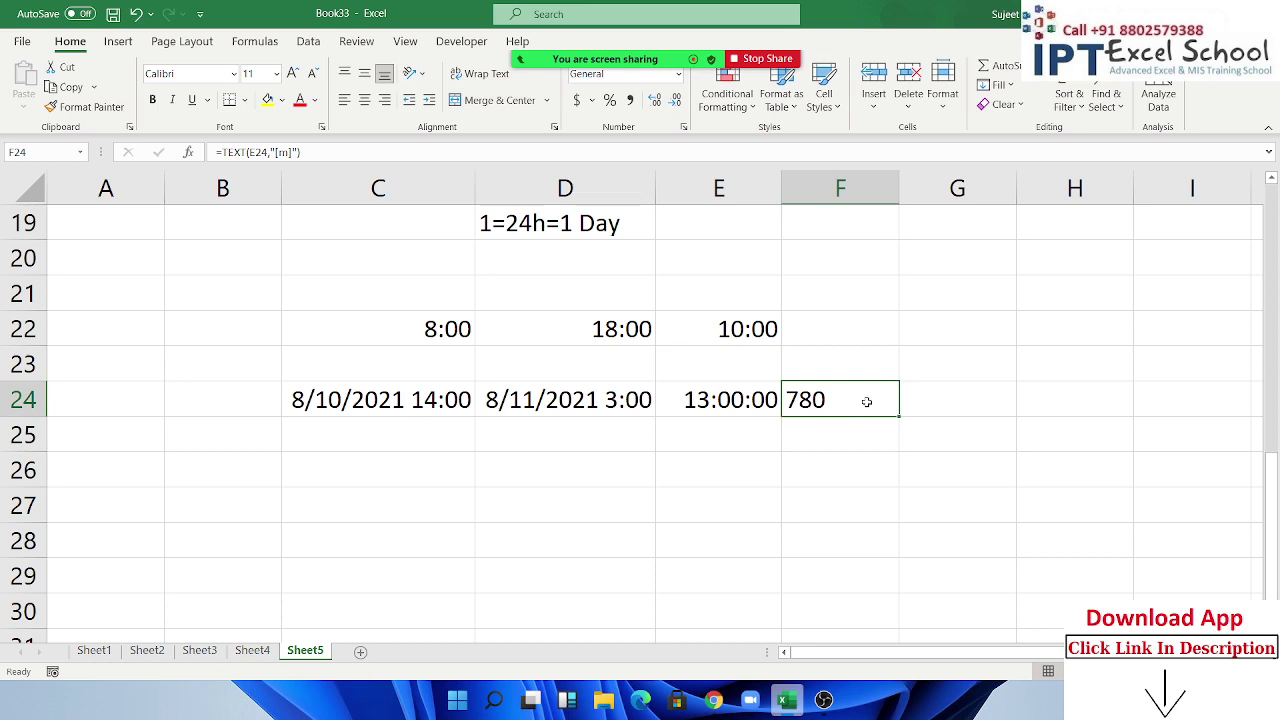
Edit F24's format code from "[m]" to "[s]" so it returns 46800 seconds.
double_click(866, 401)
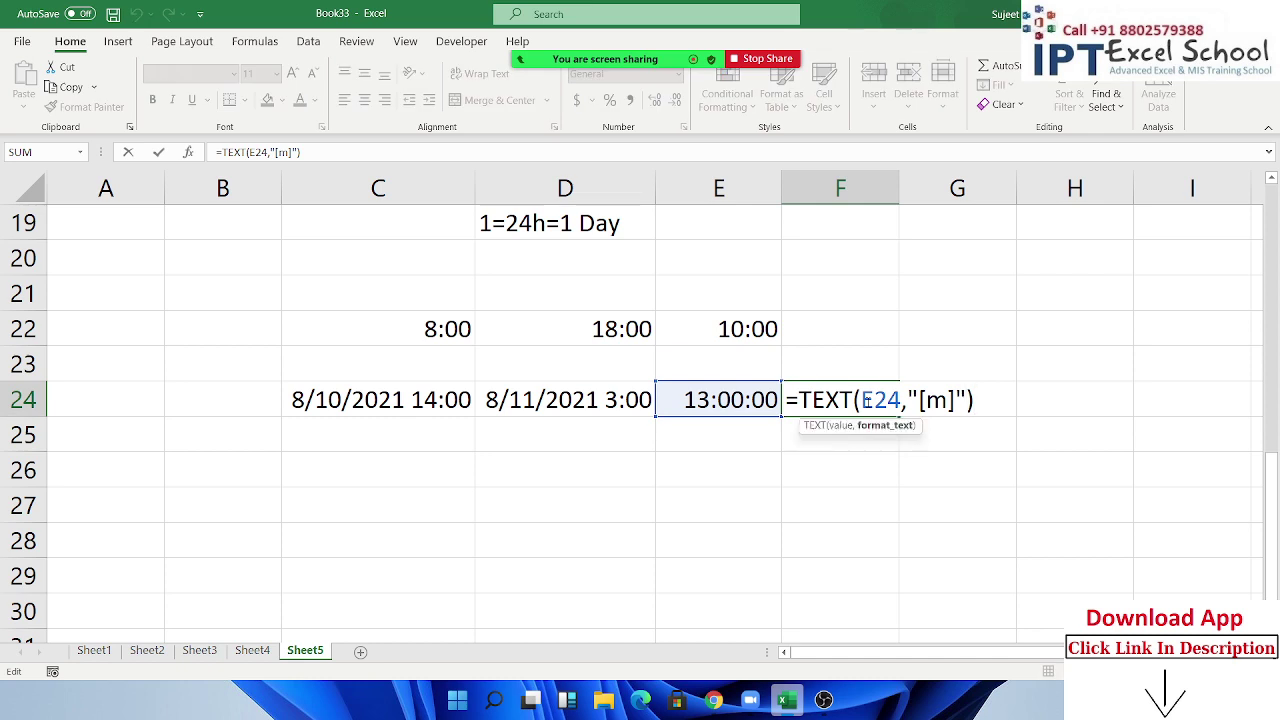
key(Left)
key(shift+Left)
key(shift+Left)
key(shift+Left)
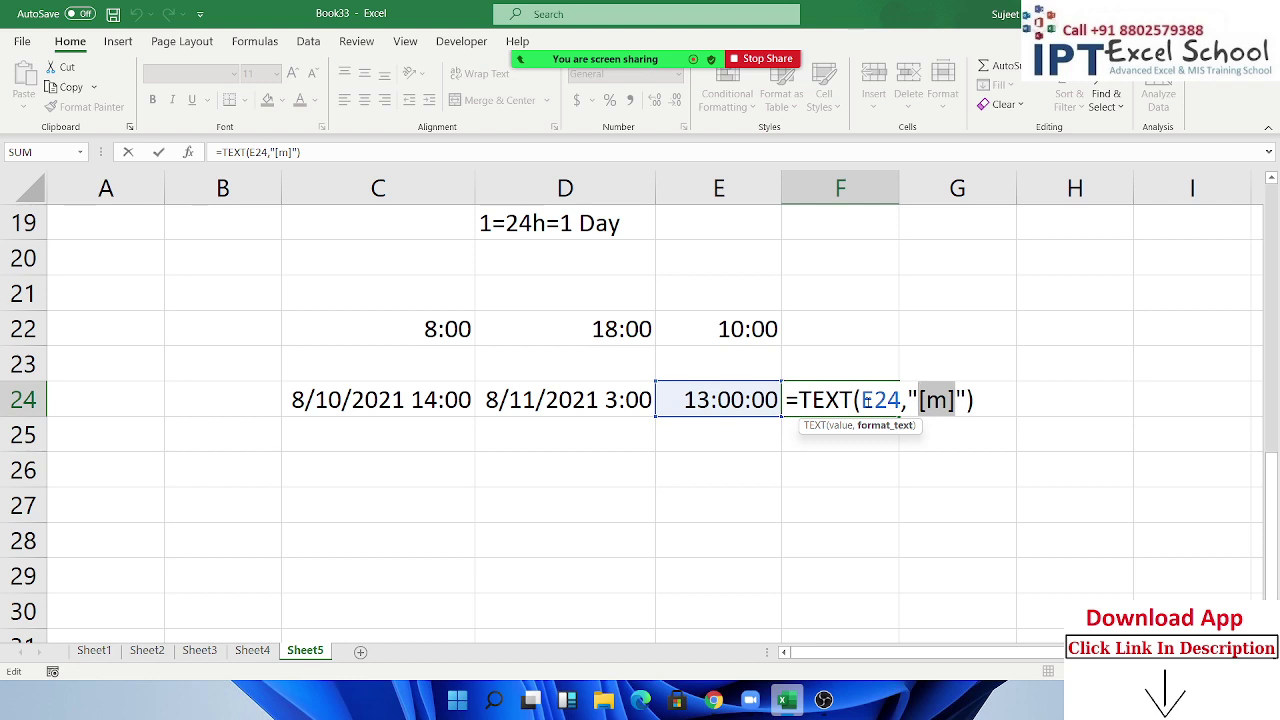
key(Right)
key(Left)
key(BackSpace)
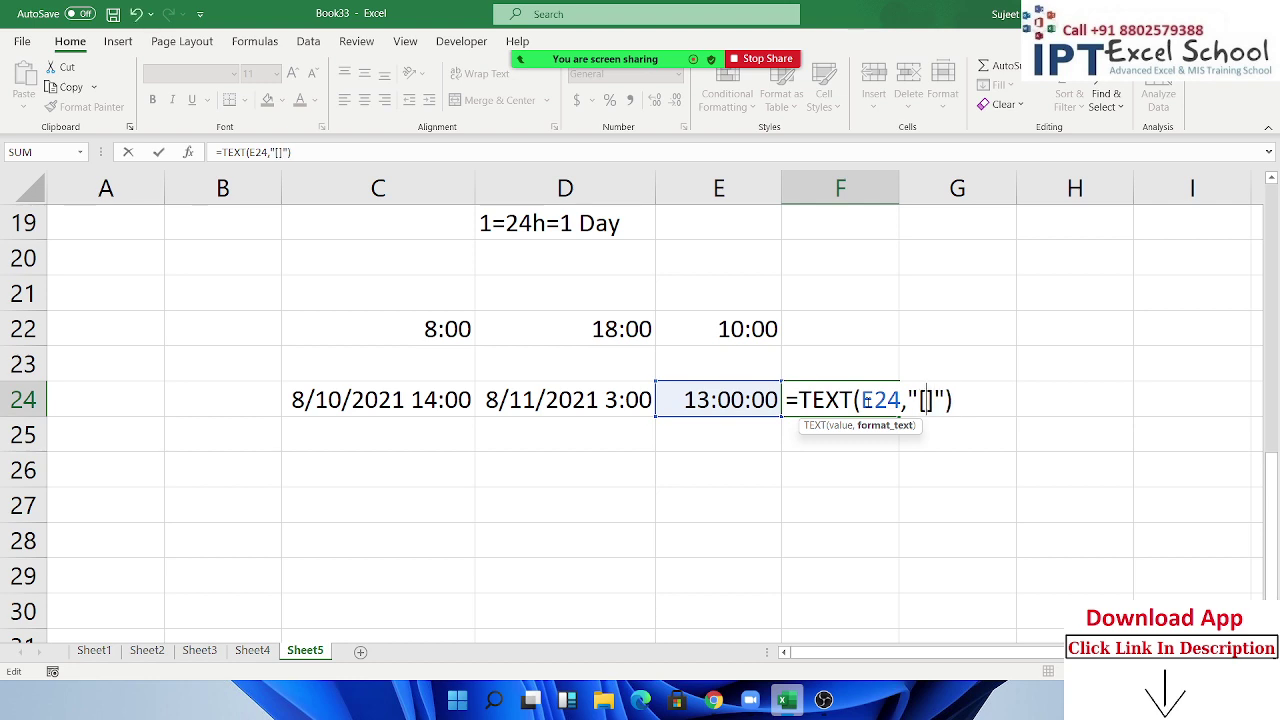
text(s)
key(Return)
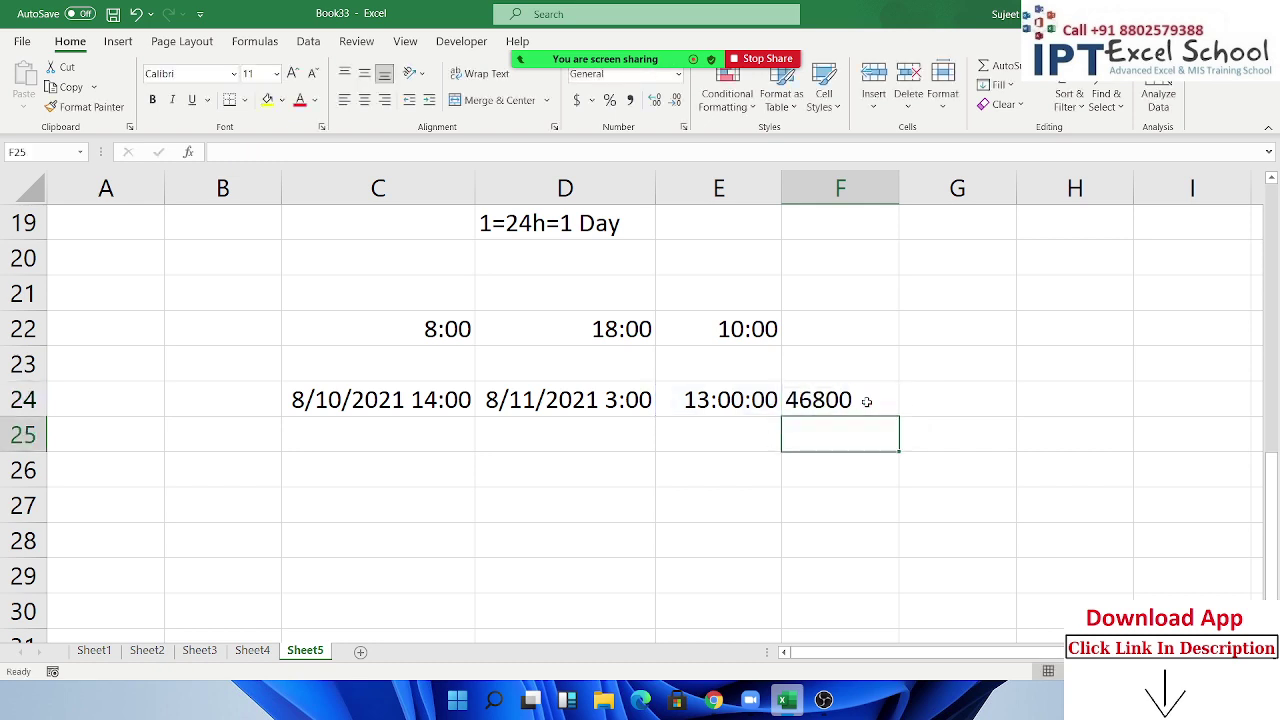
click(866, 401)
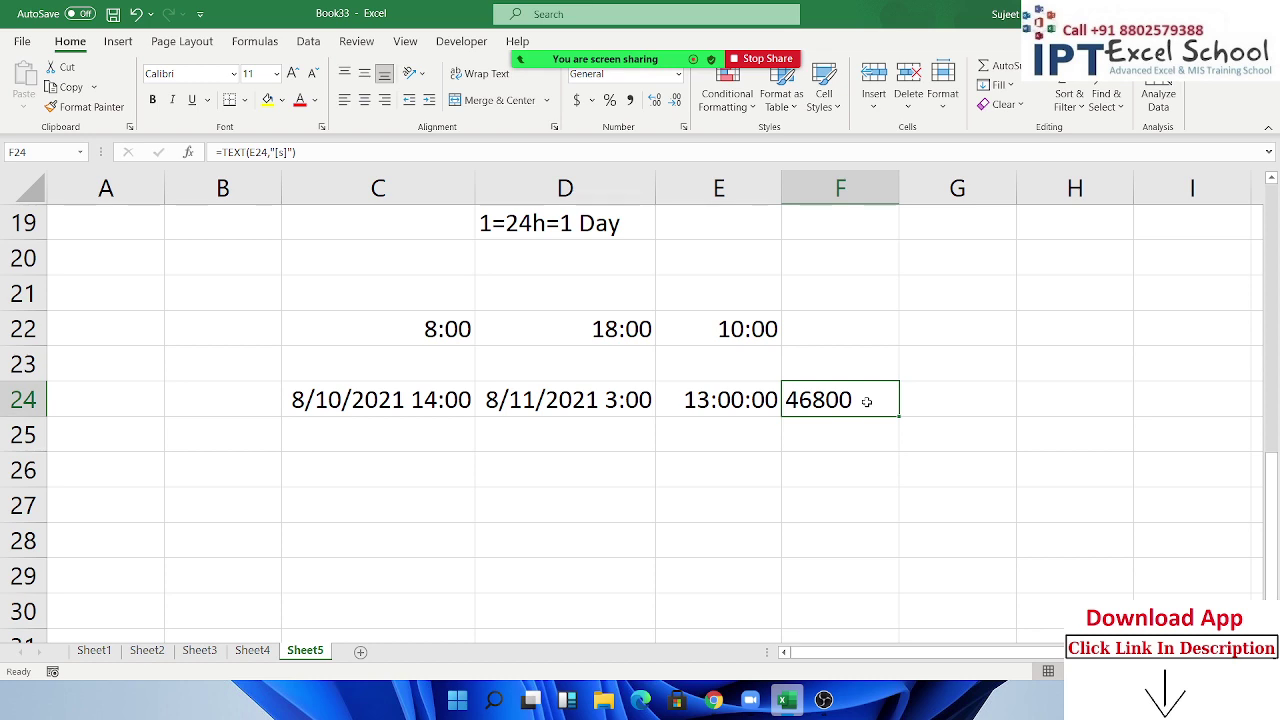
Reselect F24 and browse the Formulas tab's Date & Time, Lookup & Reference and Math & Trig lists.
click(700, 451)
click(821, 385)
scroll(397, 385, up, 5)
scroll(397, 385, down, 3)
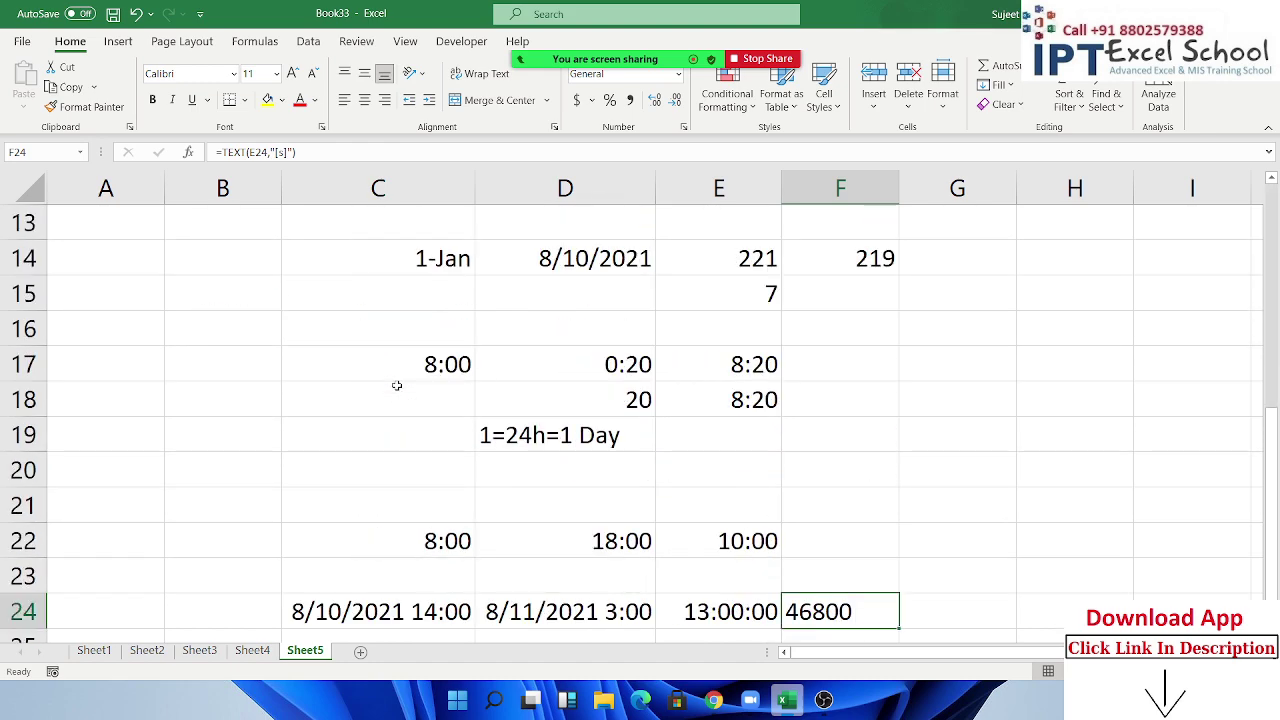
scroll(397, 385, down, 3)
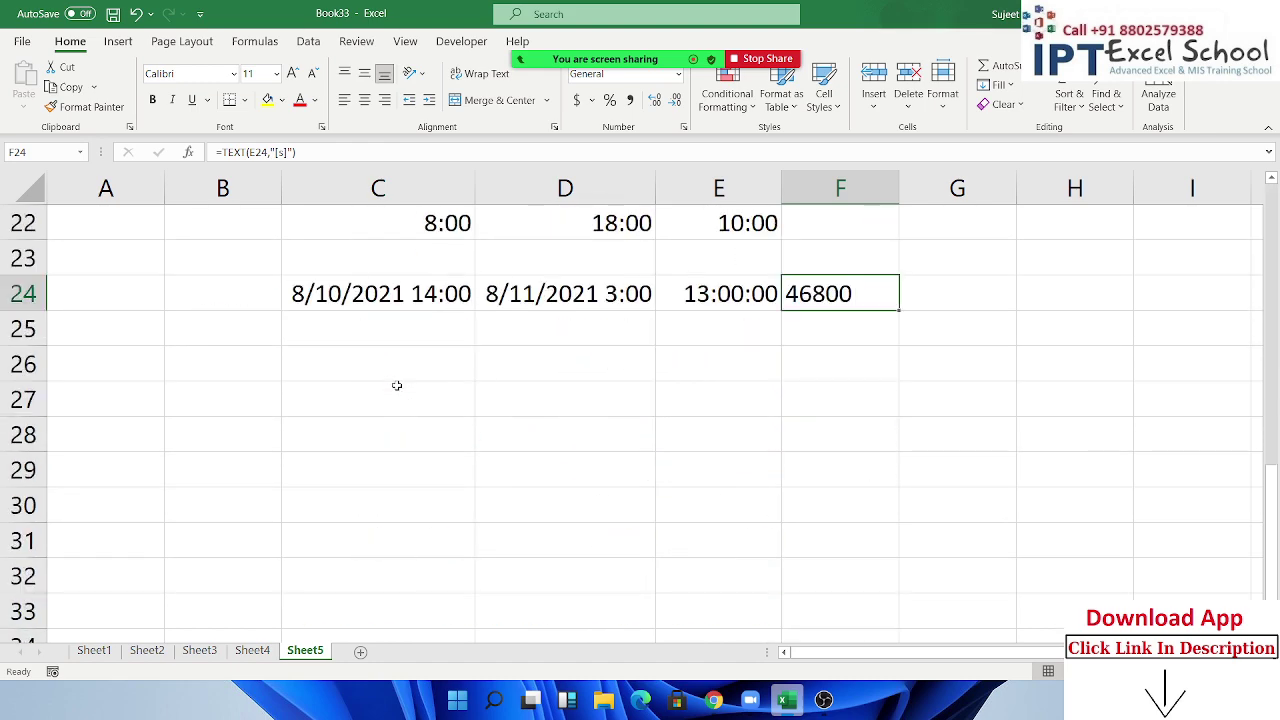
click(256, 42)
click(274, 95)
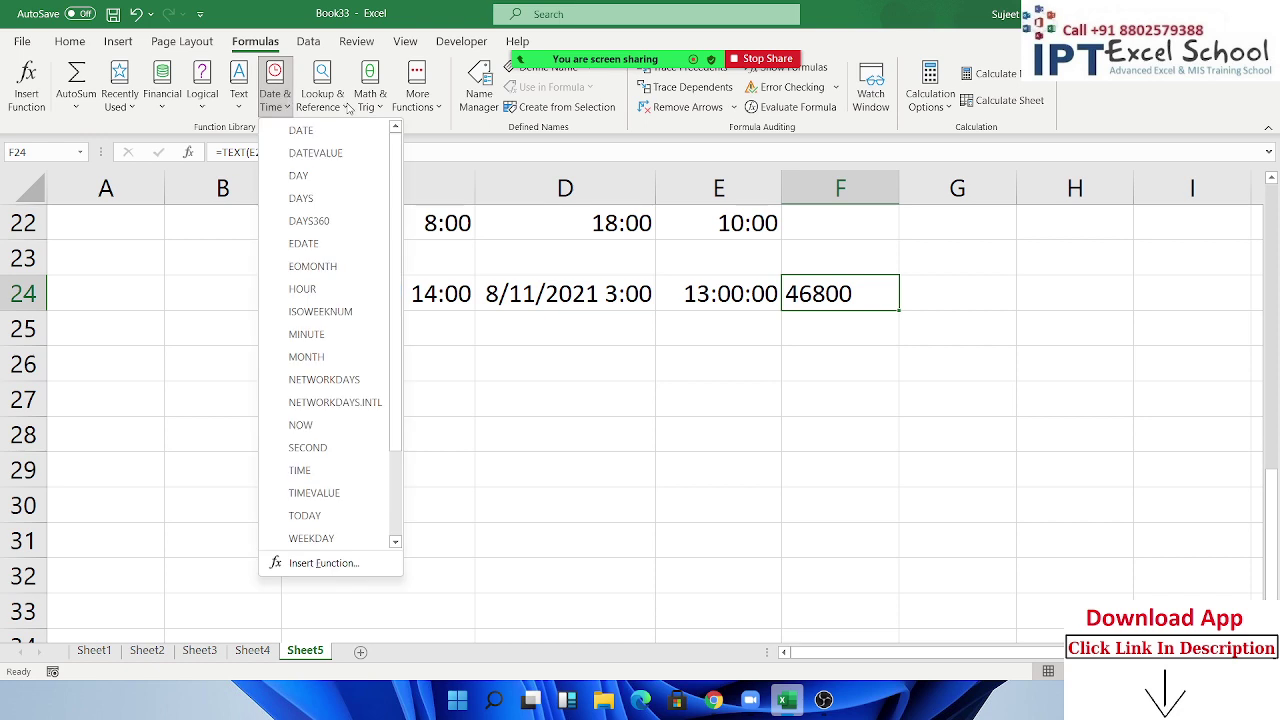
click(348, 108)
click(348, 108)
click(370, 100)
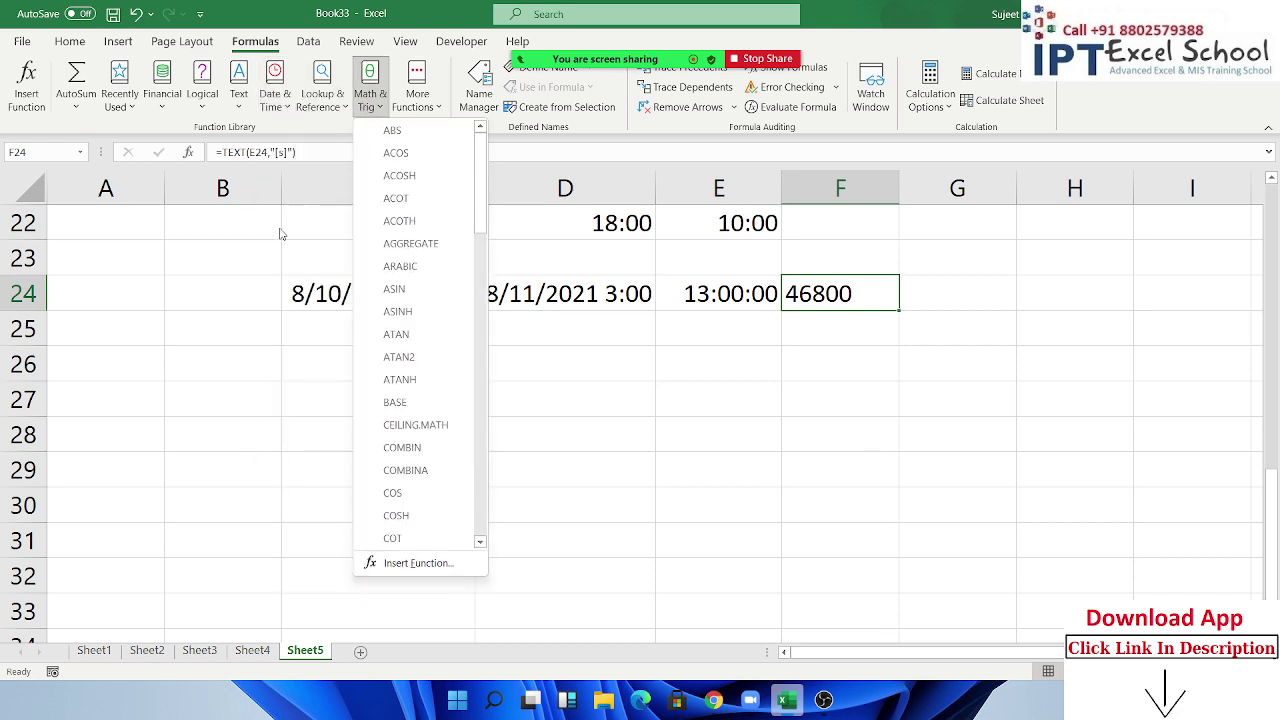
click(222, 364)
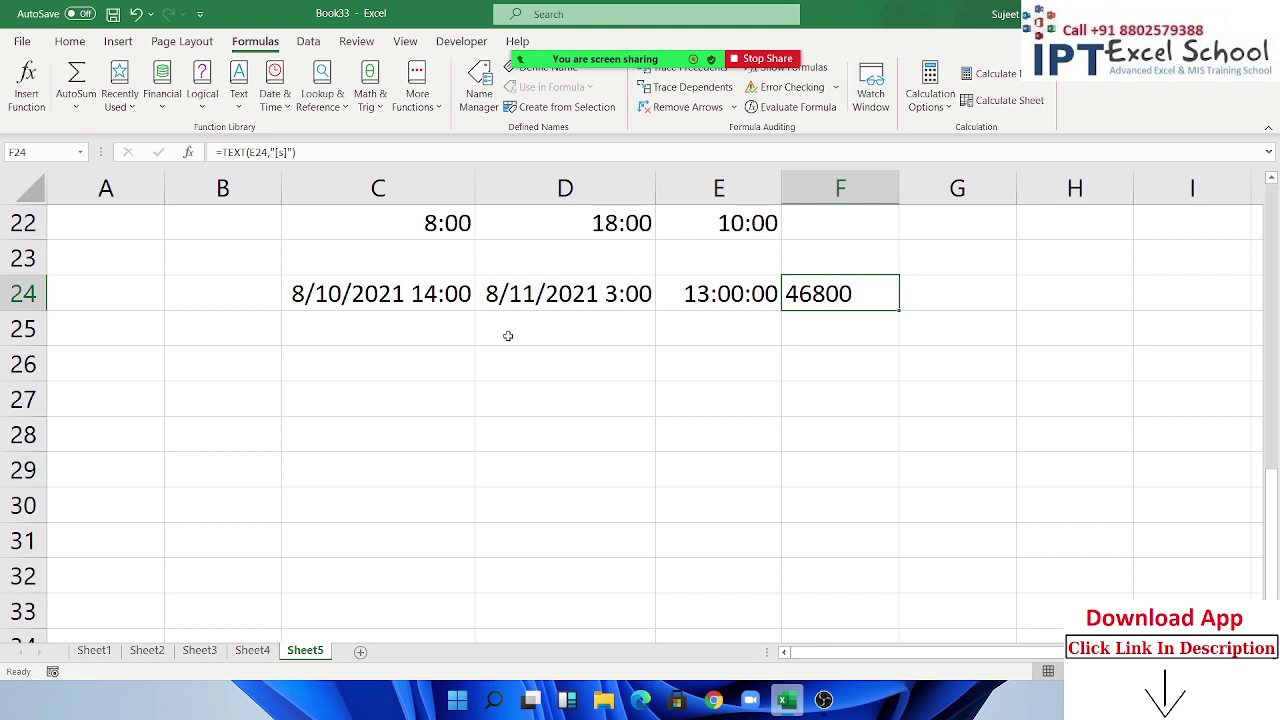
Inspect the time difference formula =D24-C24 in E24.
drag(460, 293, 600, 293)
scroll(578, 330, up, 2)
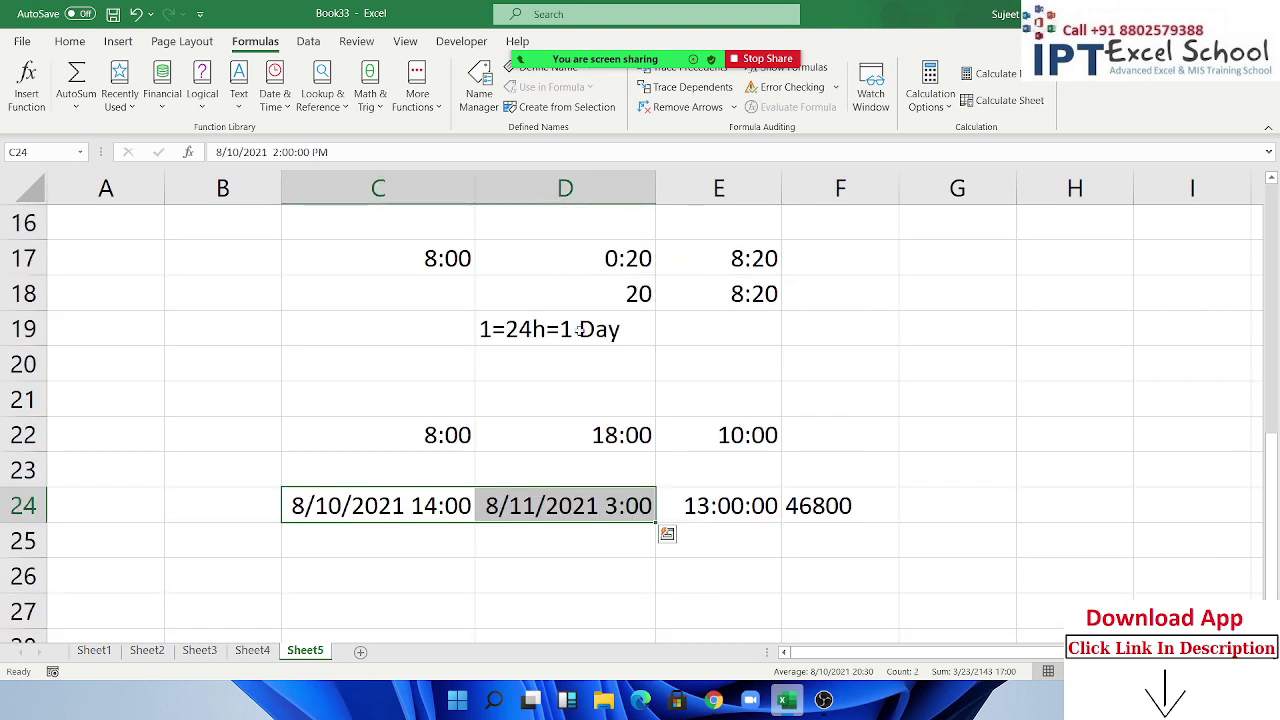
click(760, 506)
scroll(700, 492, up, 1)
scroll(700, 492, up, 3)
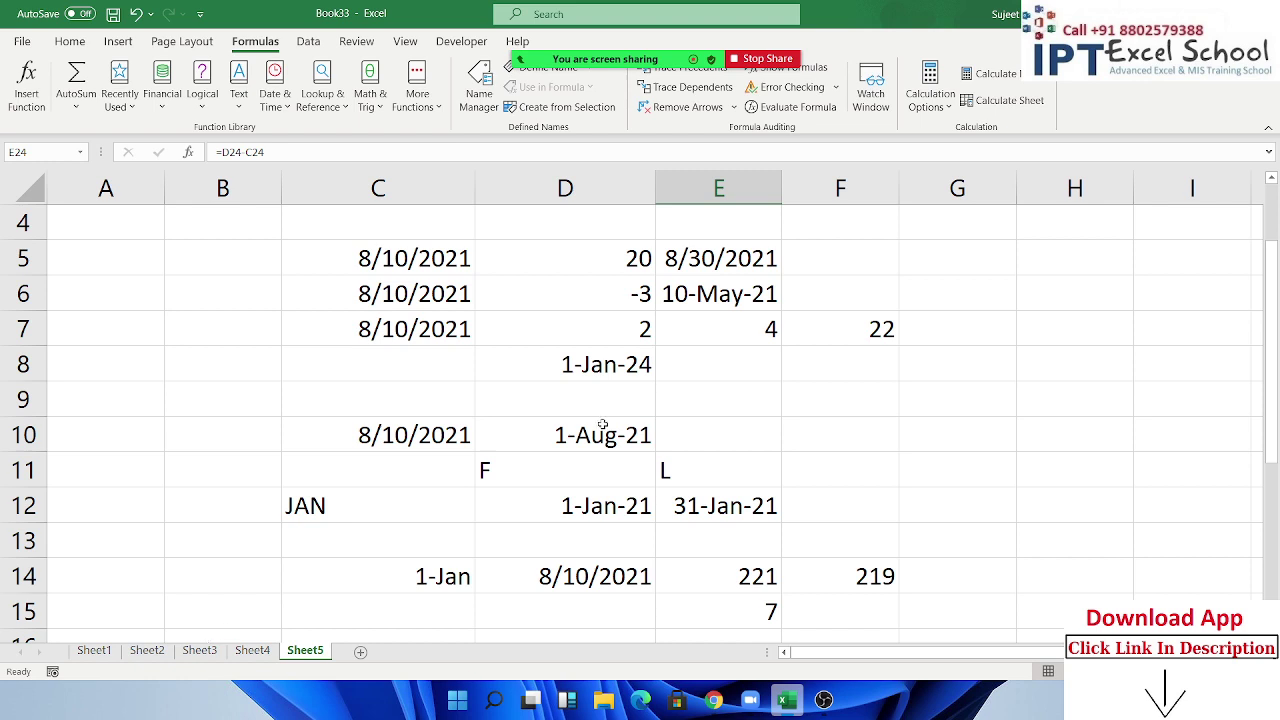
Add a new blank worksheet, Sheet6.
click(550, 387)
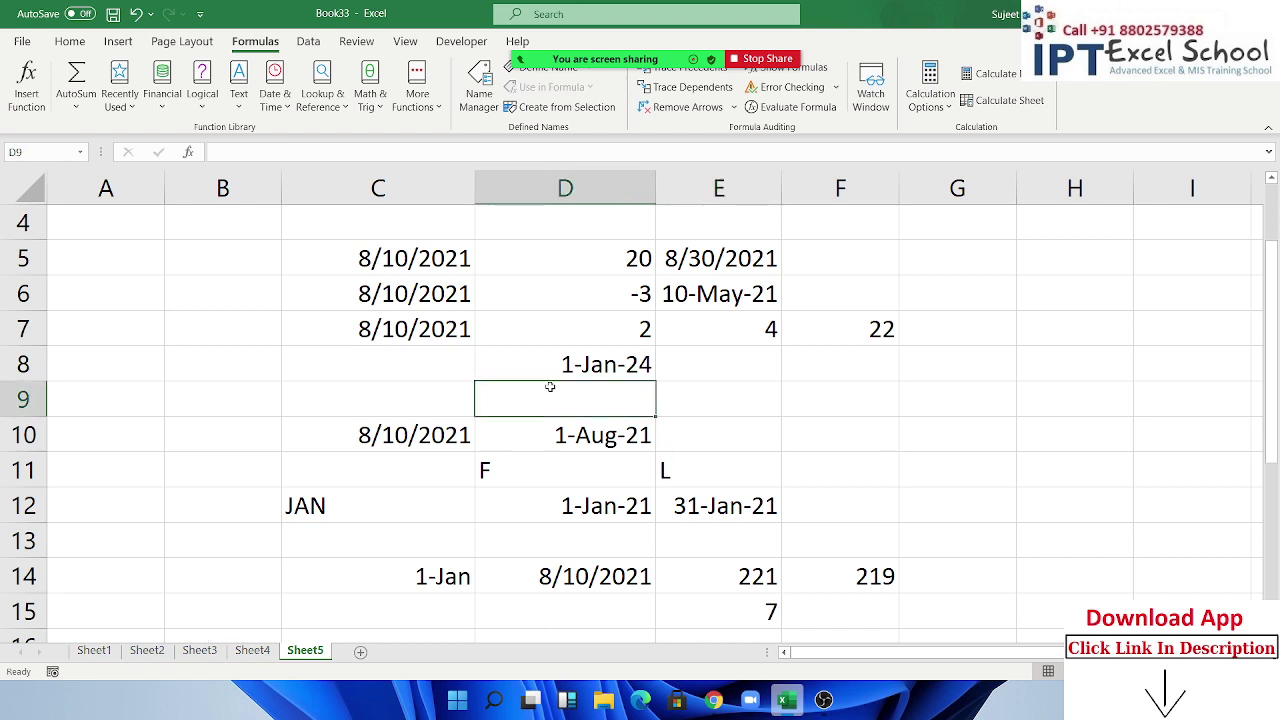
click(360, 651)
click(305, 650)
click(358, 650)
ctrl+scroll(312, 454, up, 1)
ctrl+scroll(312, 454, up, 2)
ctrl+scroll(312, 454, up, 3)
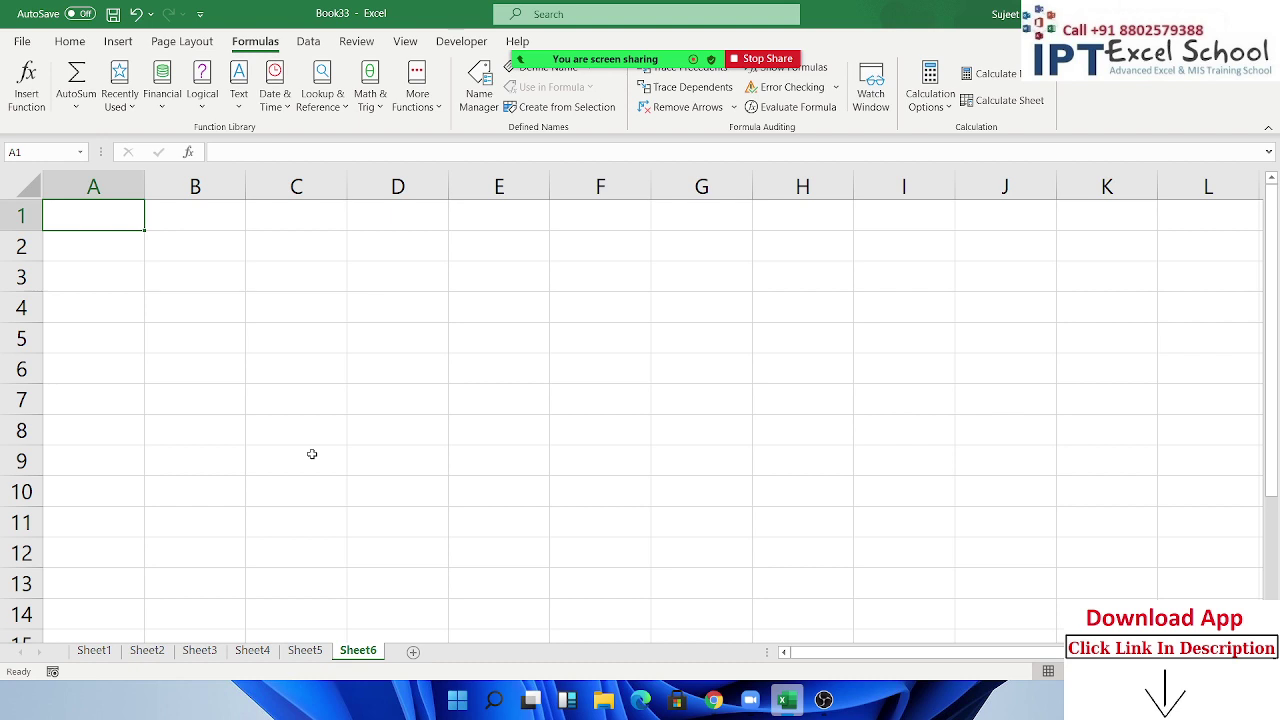
Enter the Name header in A1 and fill the name list from A2 down to A10.
text(Name)
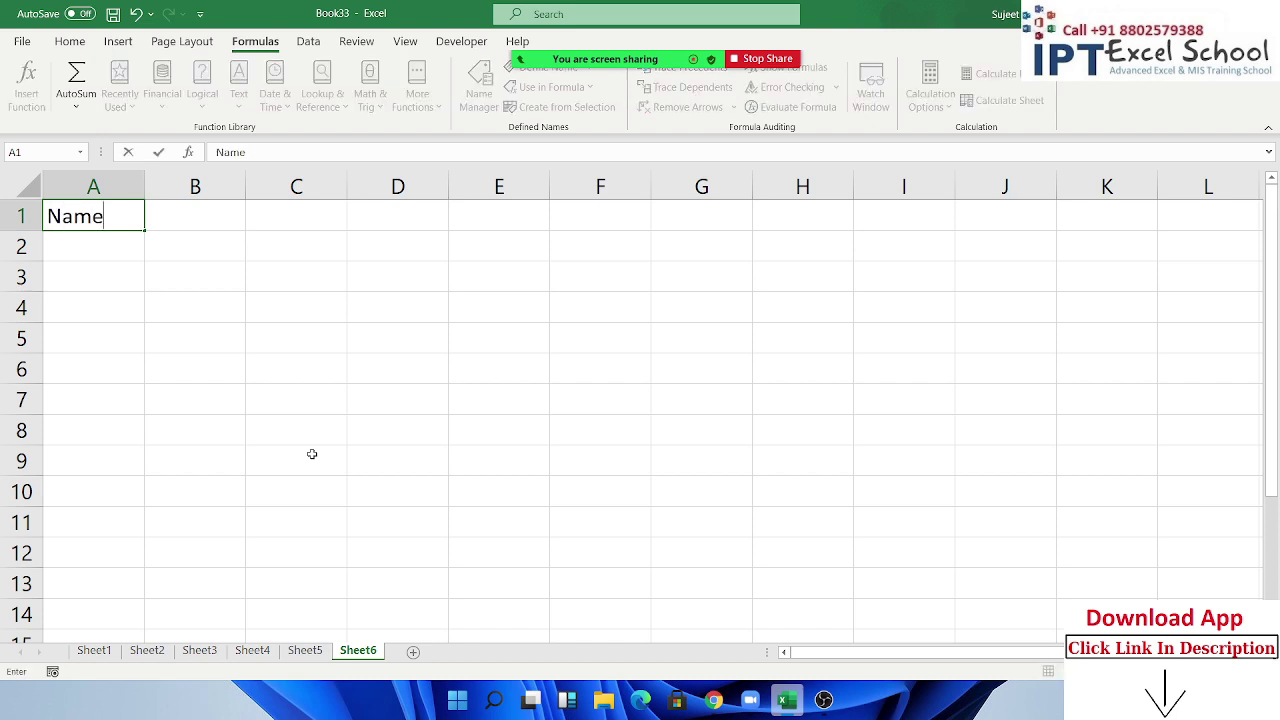
key(Return)
text(Puja)
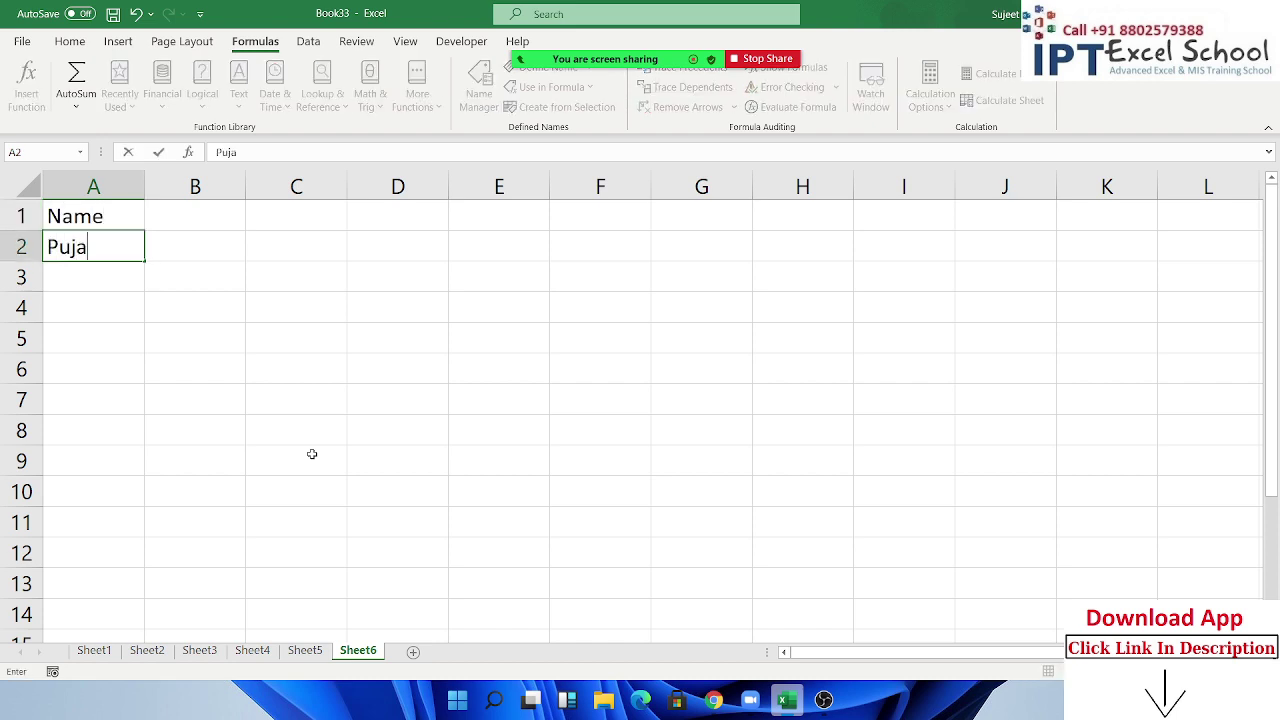
drag(150, 338, 130, 338)
click(134, 252)
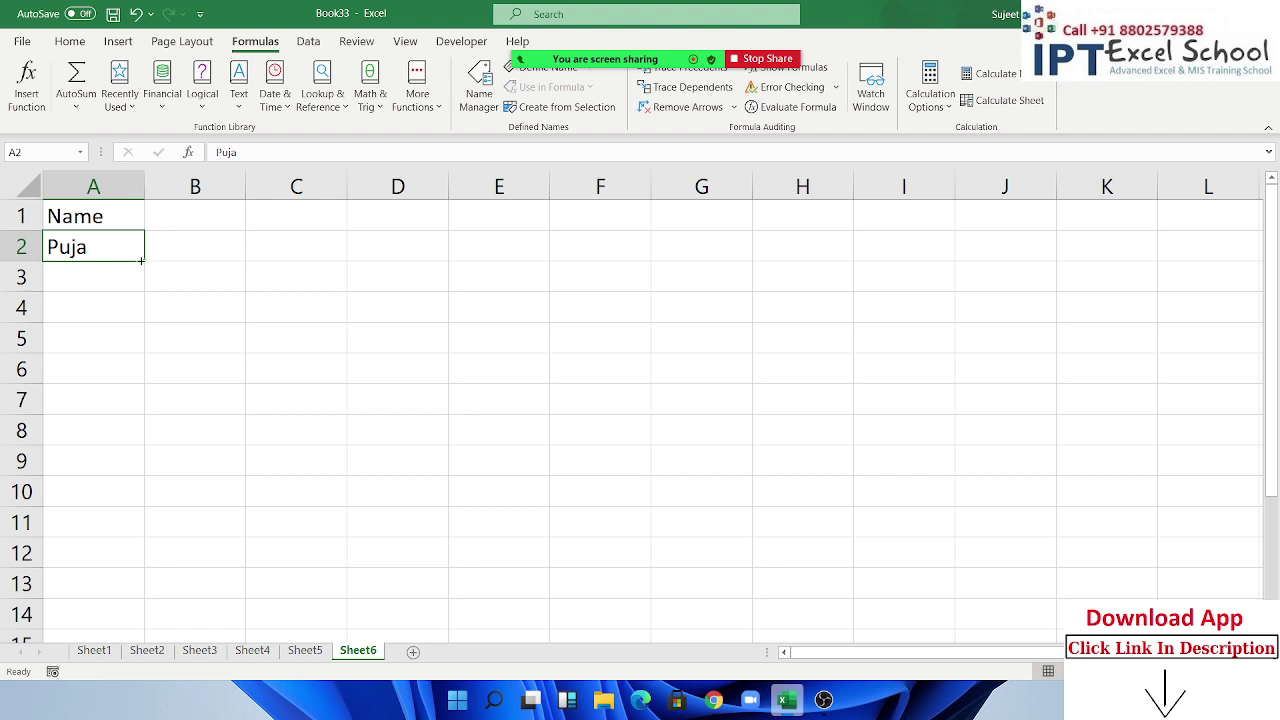
drag(143, 261, 140, 495)
Enter the month heading JAN in B1.
click(180, 218)
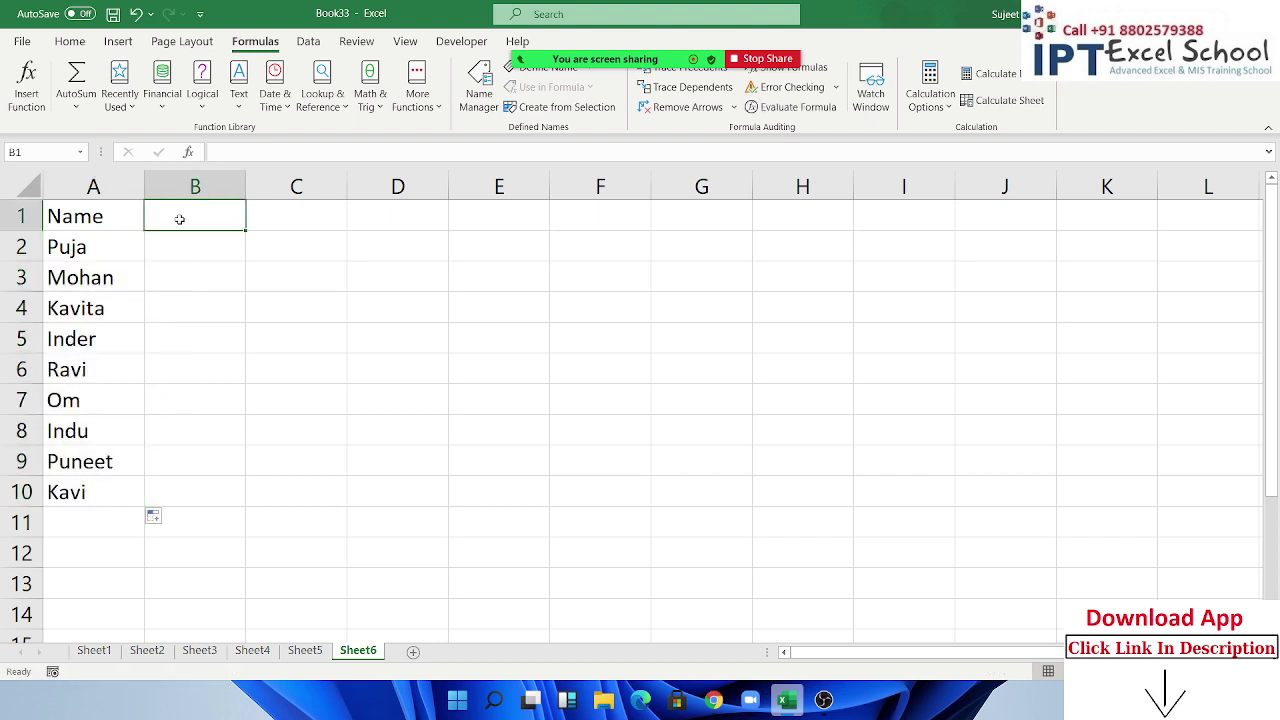
text(JAN)
click(274, 265)
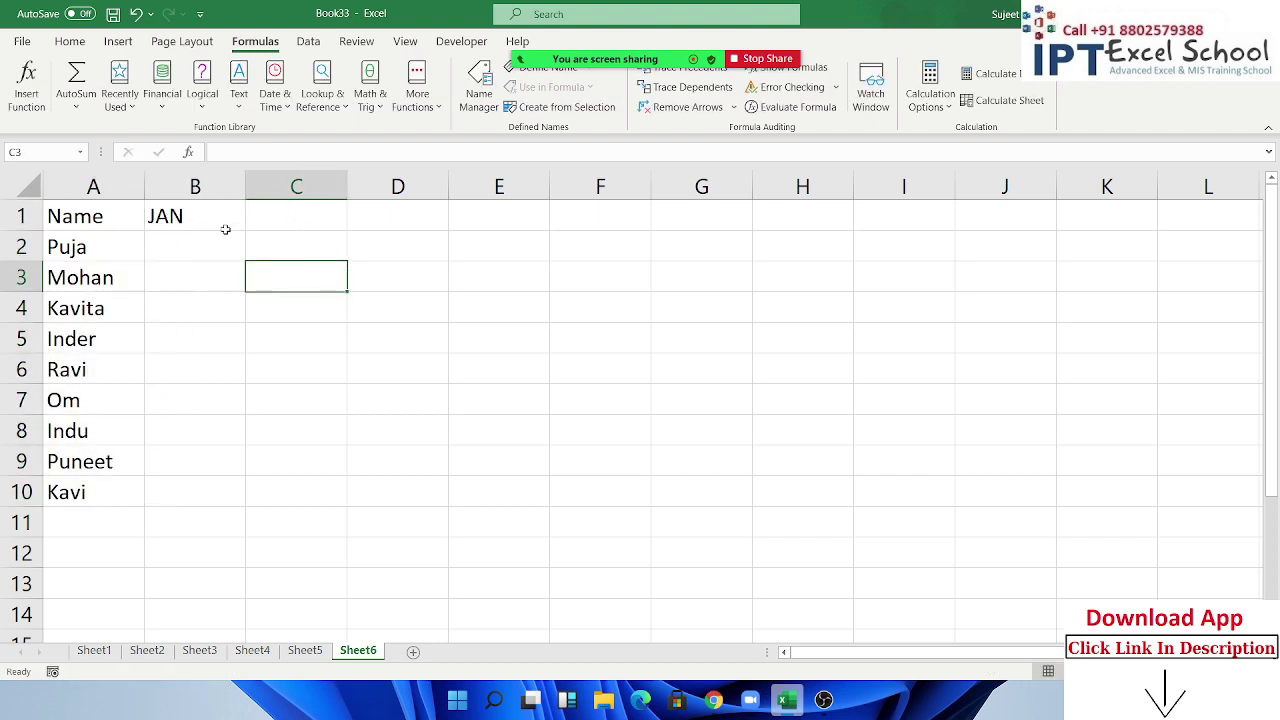
click(230, 226)
Fill month headings JAN to DEC across row 1, deleting the surplus JAN and FEB in N1:O1.
mouse_move(240, 230)
mouse_down()
mouse_move(1087, 290)
mouse_move(1233, 317)
mouse_move(1090, 237)
mouse_up()
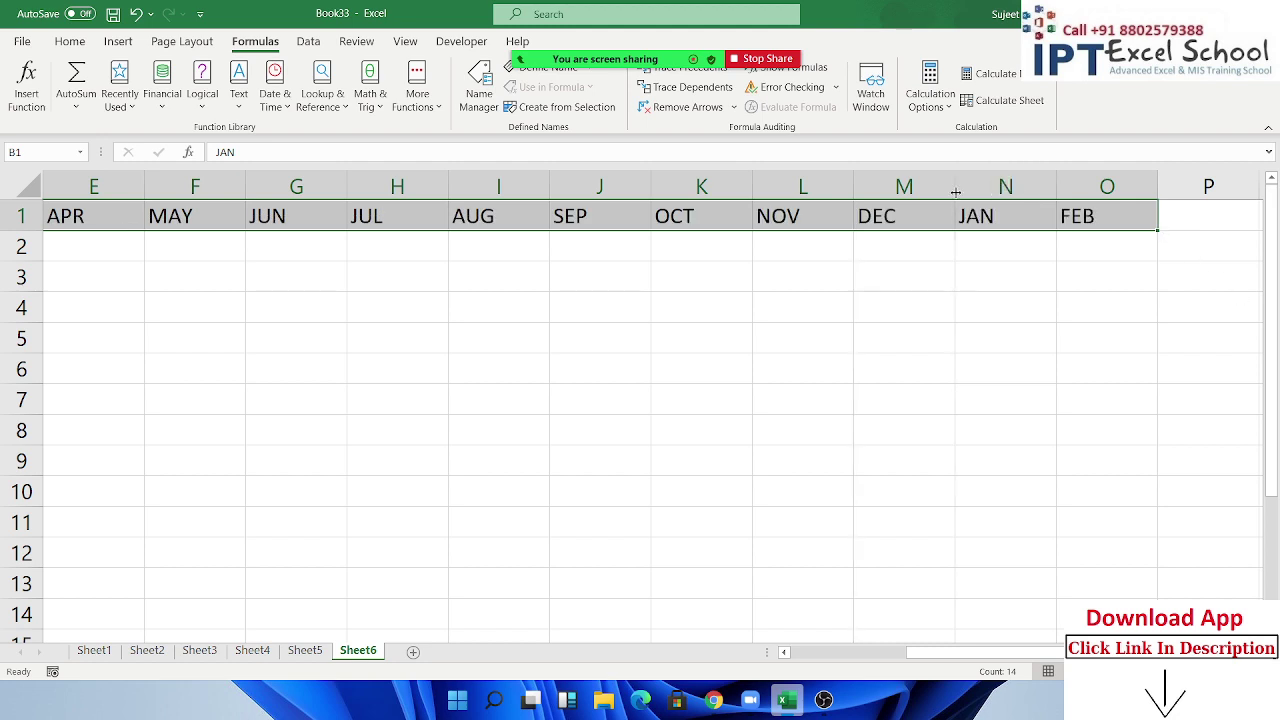
click(1033, 212)
drag(1033, 212, 1107, 214)
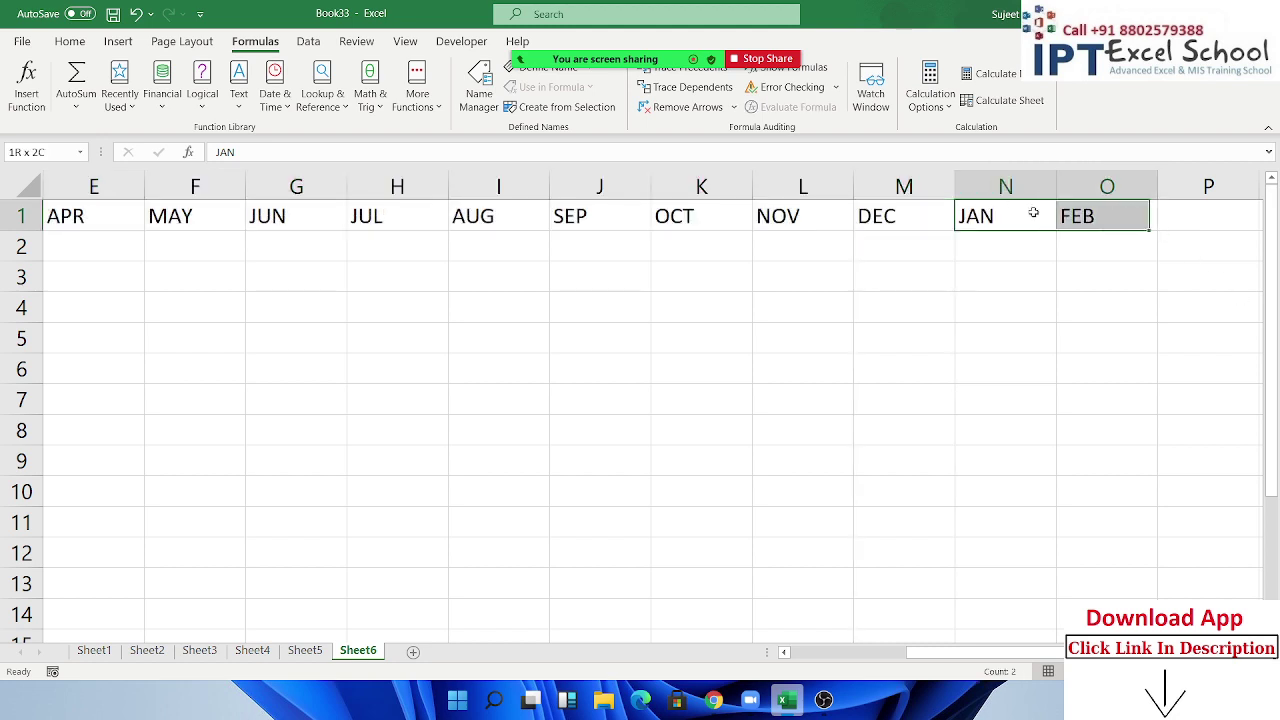
key(Delete)
key(Left)
key(Down)
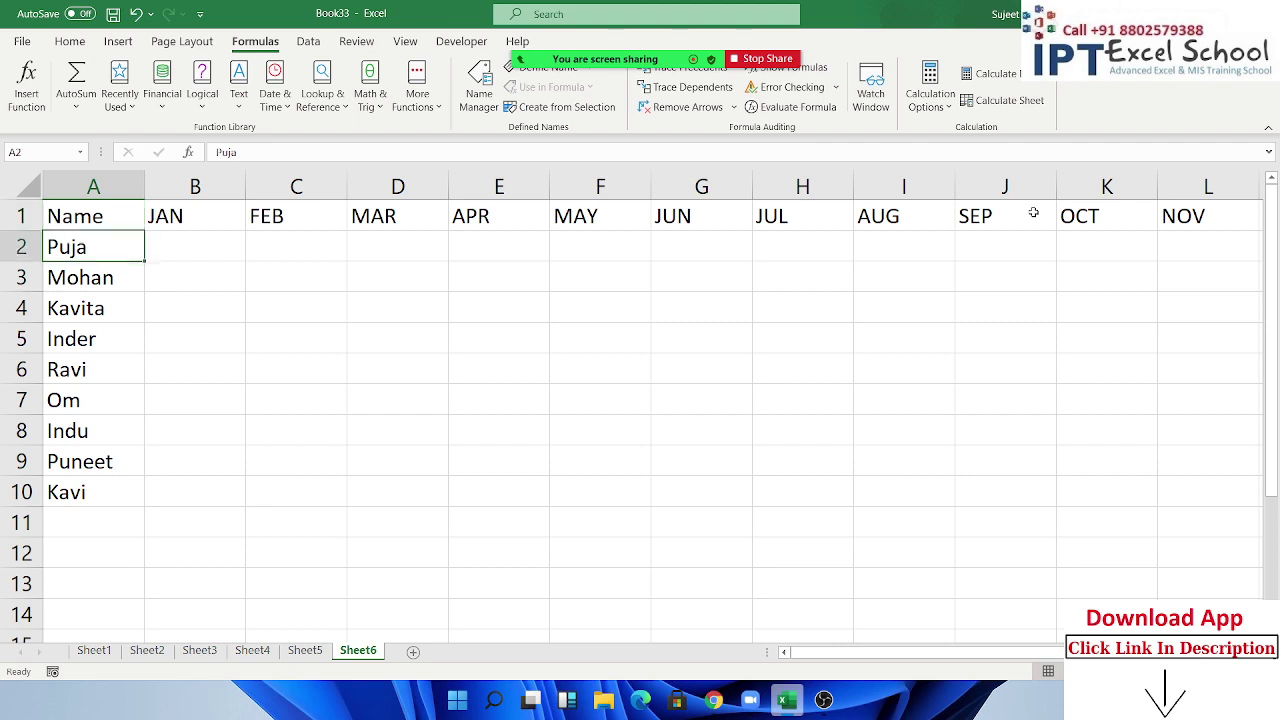
key(Right)
Enter =RANDBETWEEN(10,90) in B2.
text(=er)
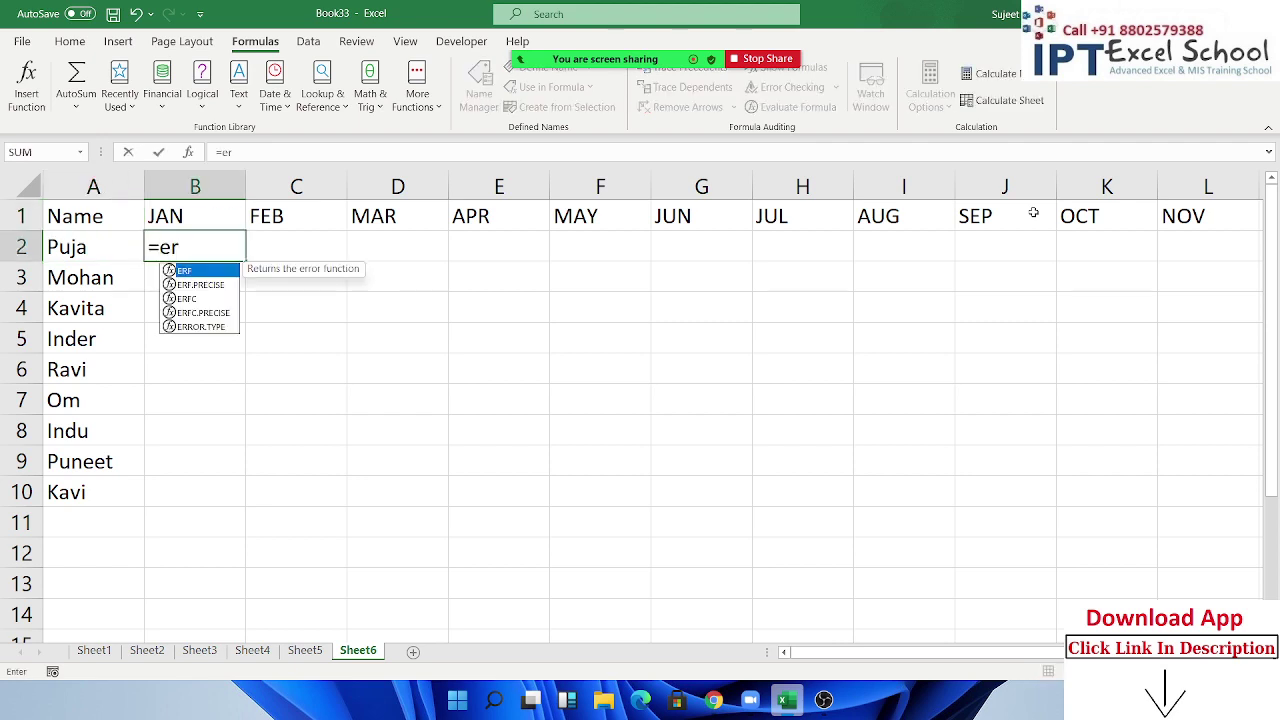
key(BackSpace)
key(BackSpace)
text(ra)
key(Down)
key(Down)
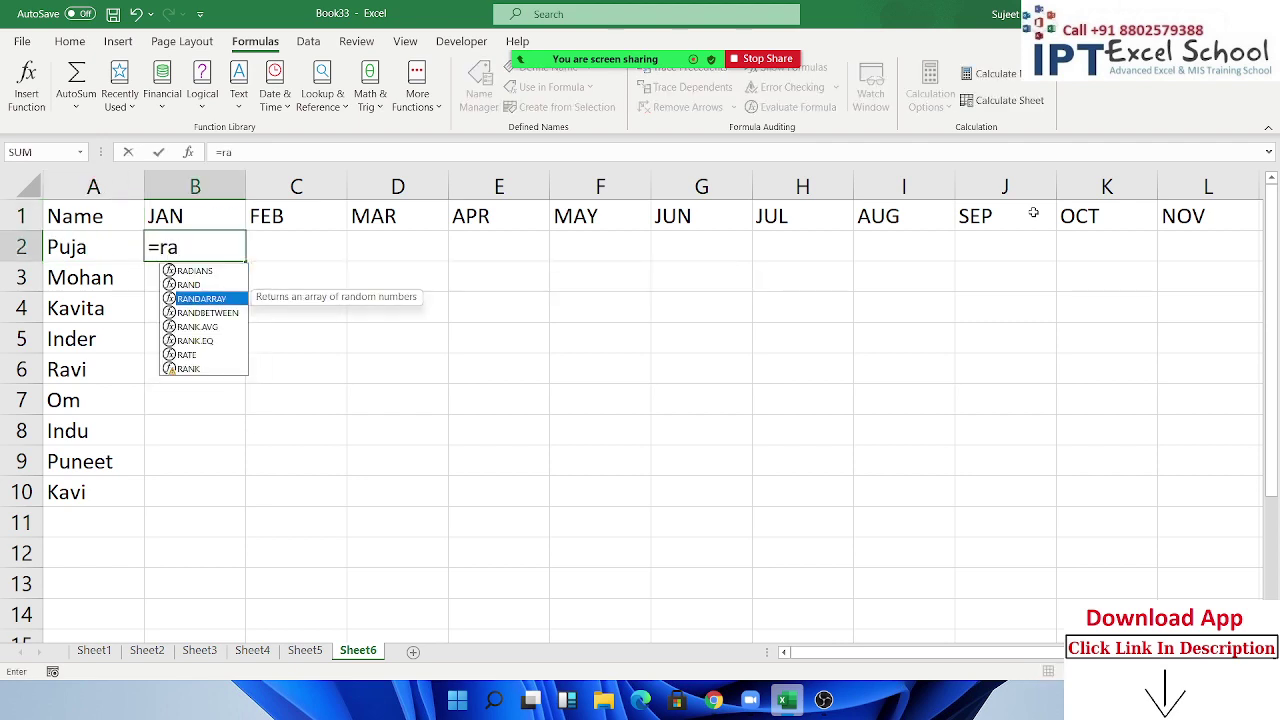
key(Down)
key(Tab)
text(10)
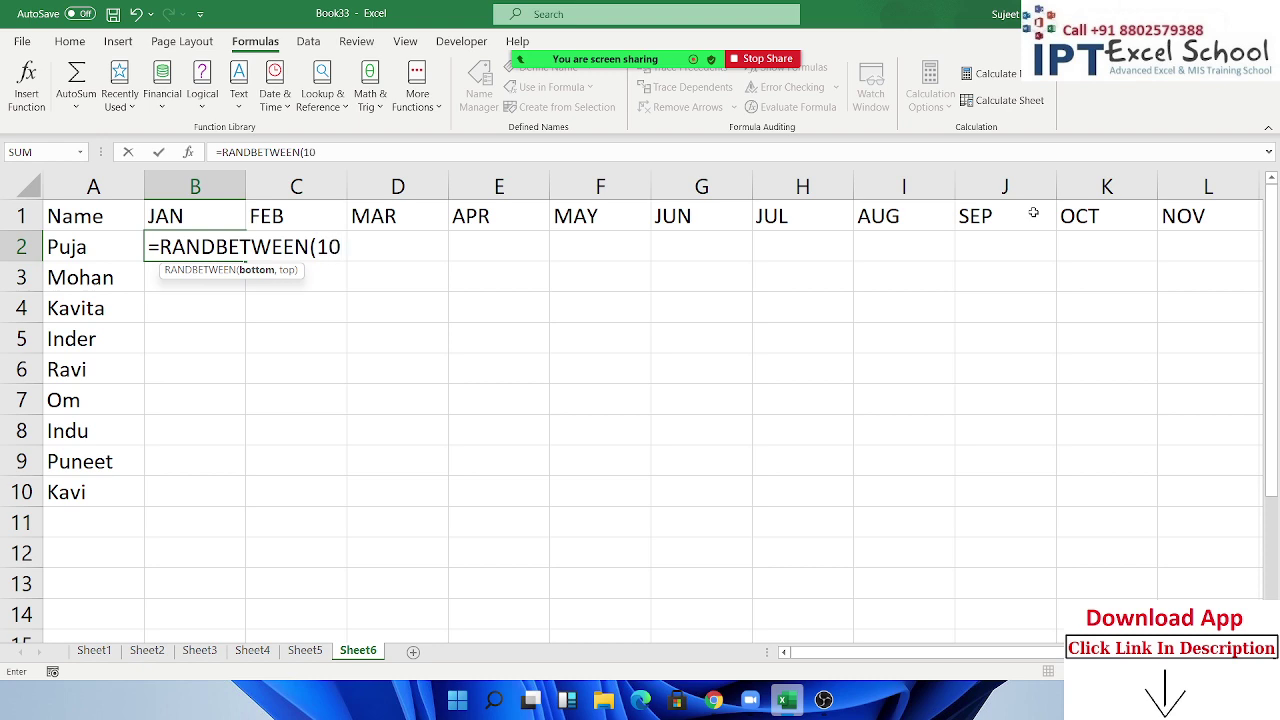
text(,90)
key(Return)
Fill the RANDBETWEEN formula across B2:M10 with Ctrl+R and Ctrl+D, then copy the block.
key(Up)
key(Up)
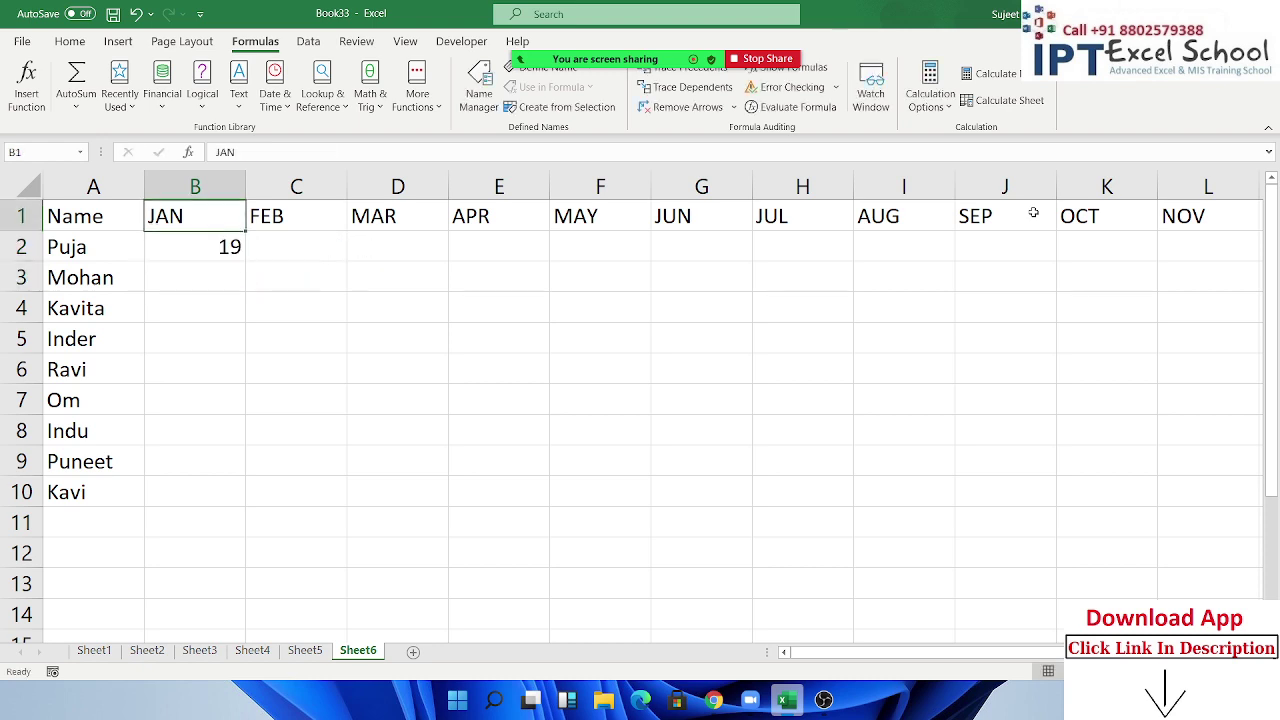
key(ctrl+Right)
key(Down)
key(ctrl+shift+Left)
key(shift+Left)
key(shift+Right)
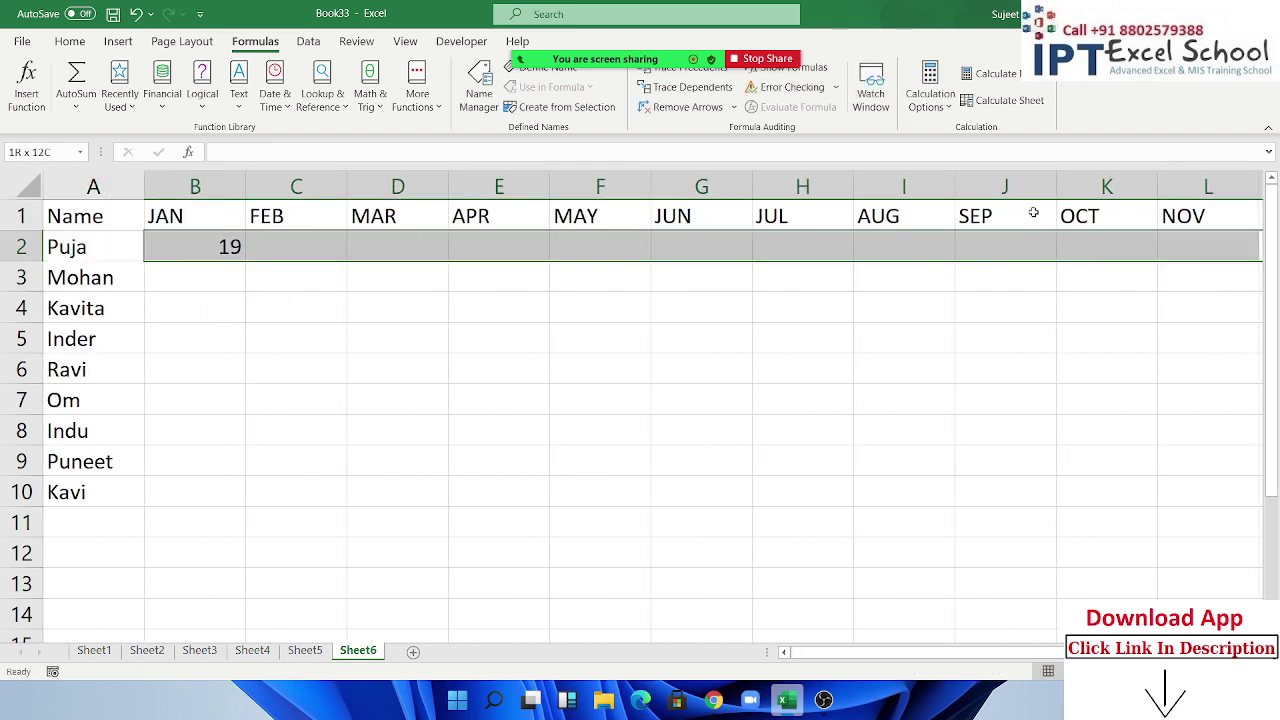
key(shift+Down)
key(shift+Down)
key(shift+Down)
key(shift+Down)
key(shift+Down)
key(shift+Down)
key(shift+Down)
key(shift+Down)
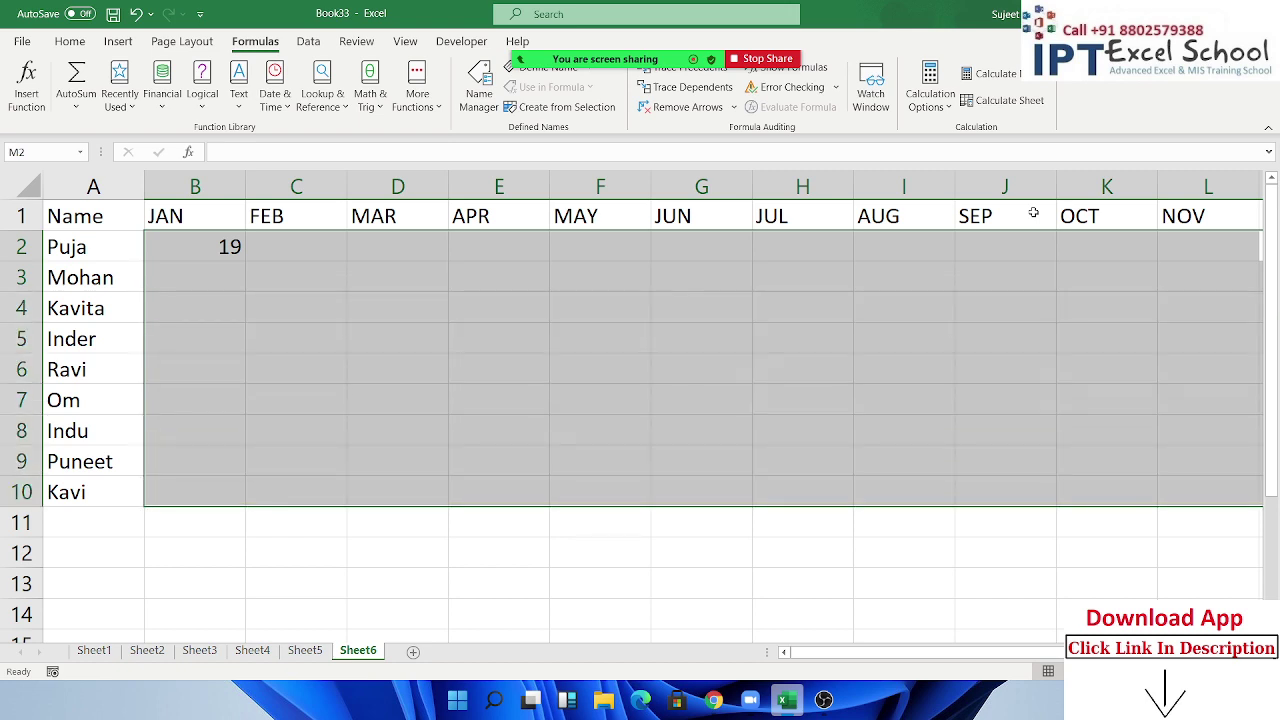
key(ctrl+r)
key(ctrl+d)
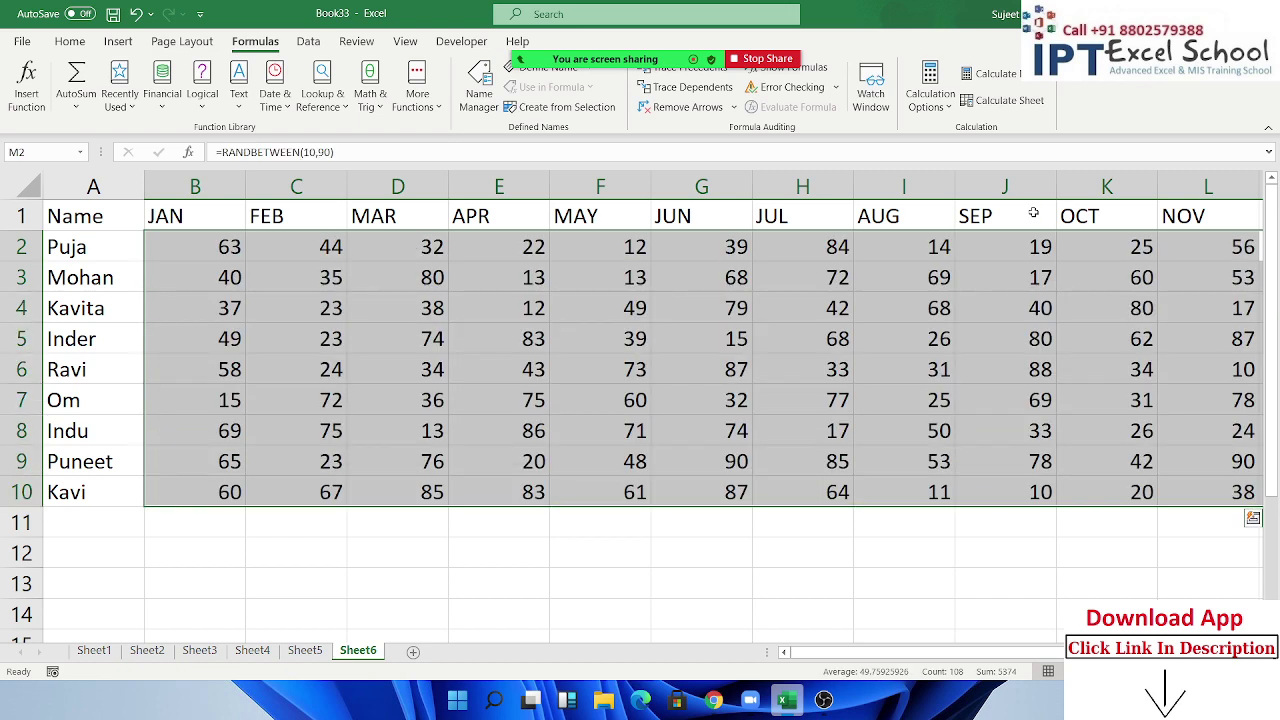
key(ctrl+c)
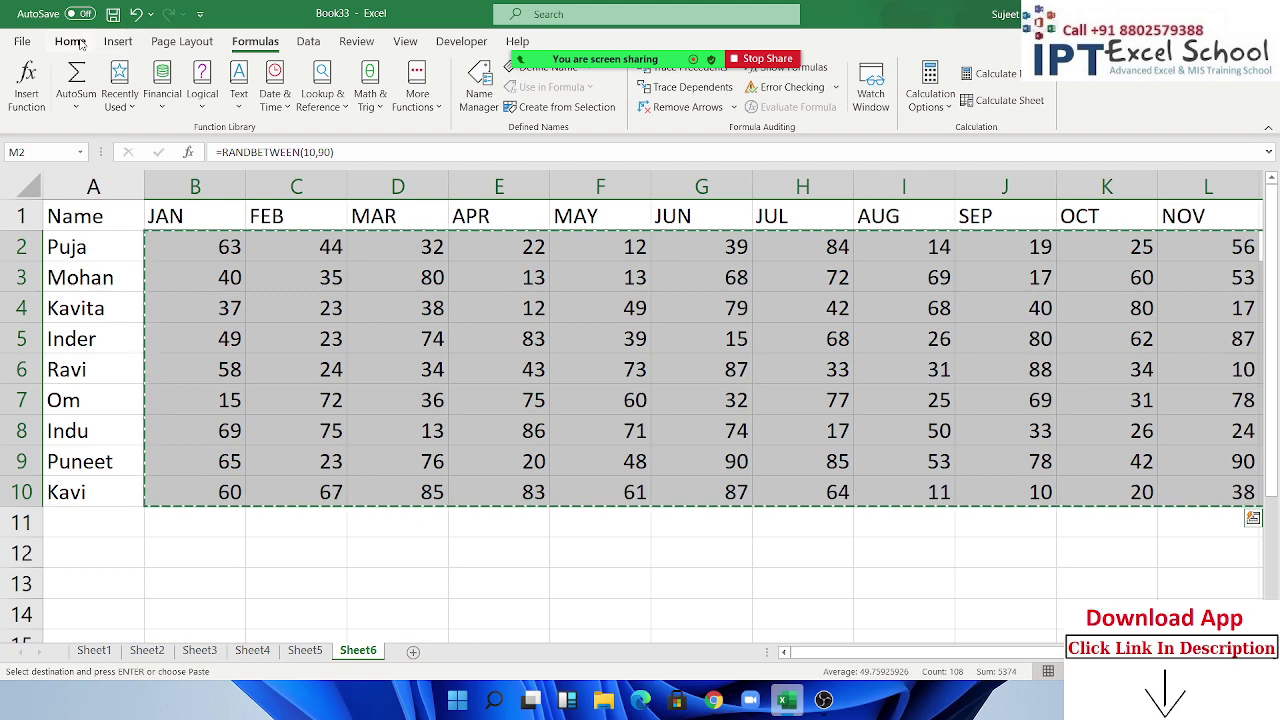
Paste the copied B2:M10 block back as values and clear the copy outline.
click(70, 41)
click(24, 108)
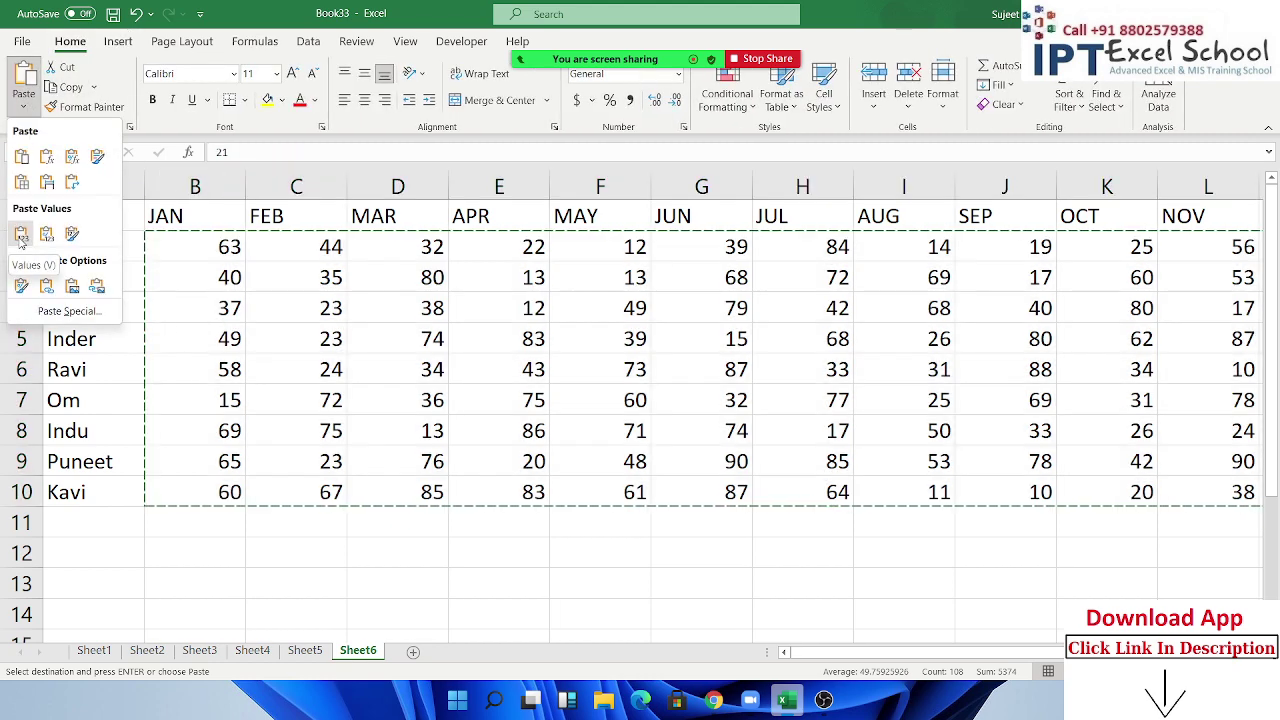
click(21, 233)
scroll(268, 283, right, 3)
click(268, 283)
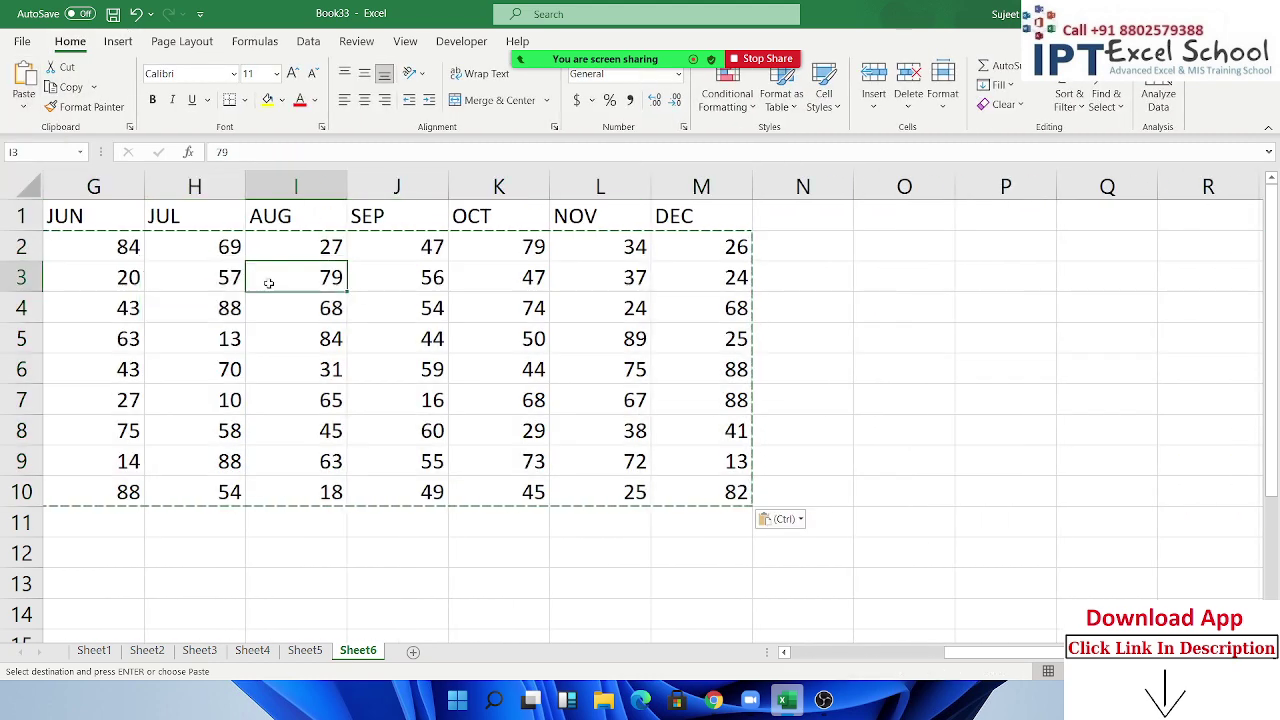
key(Escape)
key(Home)
key(ctrl+Home)
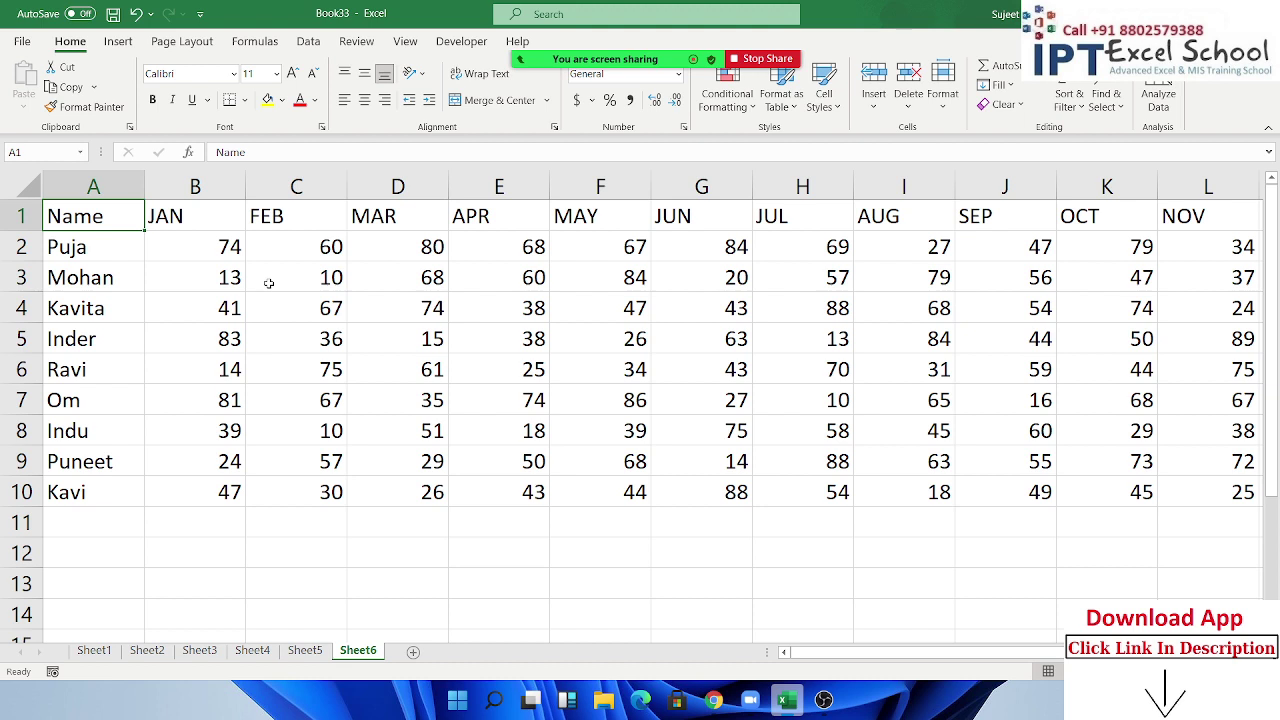
Check the fixed random numbers along row 3.
key(Down)
key(Down)
key(Right)
key(Right)
key(Right)
key(Right)
key(Right)
key(Right)
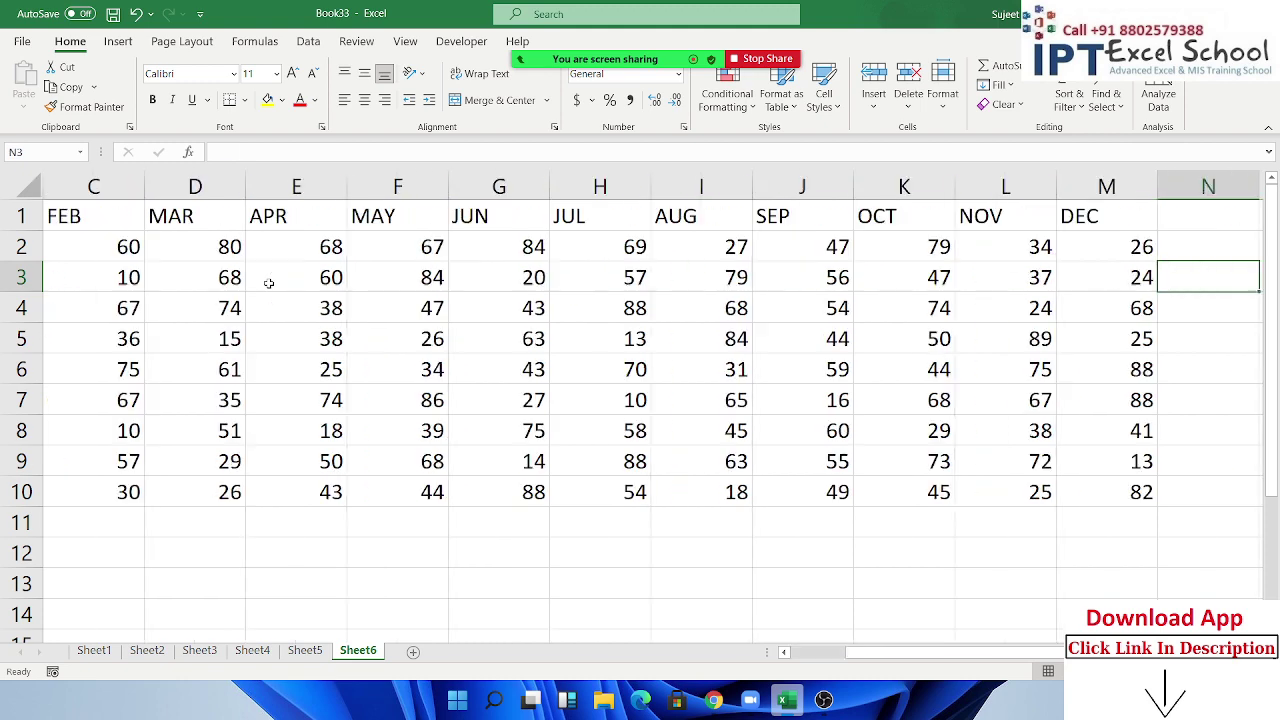
key(Left)
key(Left)
key(Left)
key(Left)
key(Left)
key(Left)
key(Left)
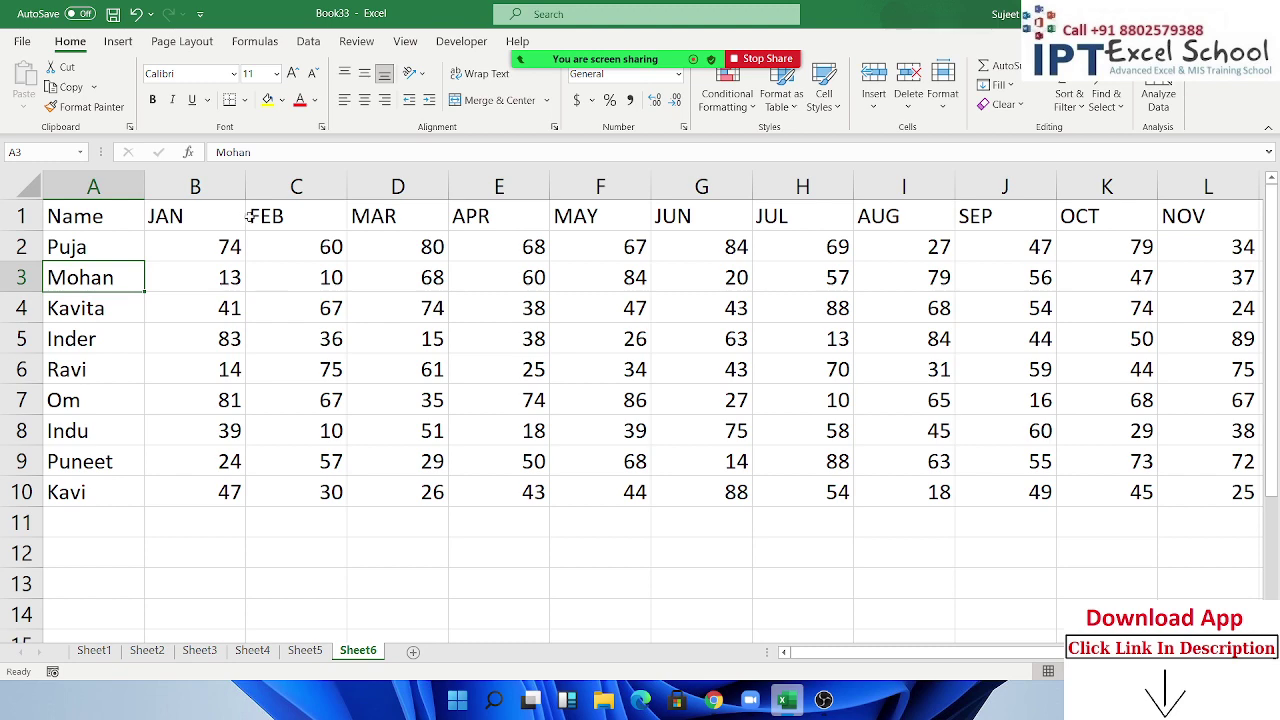
Open Excel Options and scroll down through the Advanced settings.
click(22, 41)
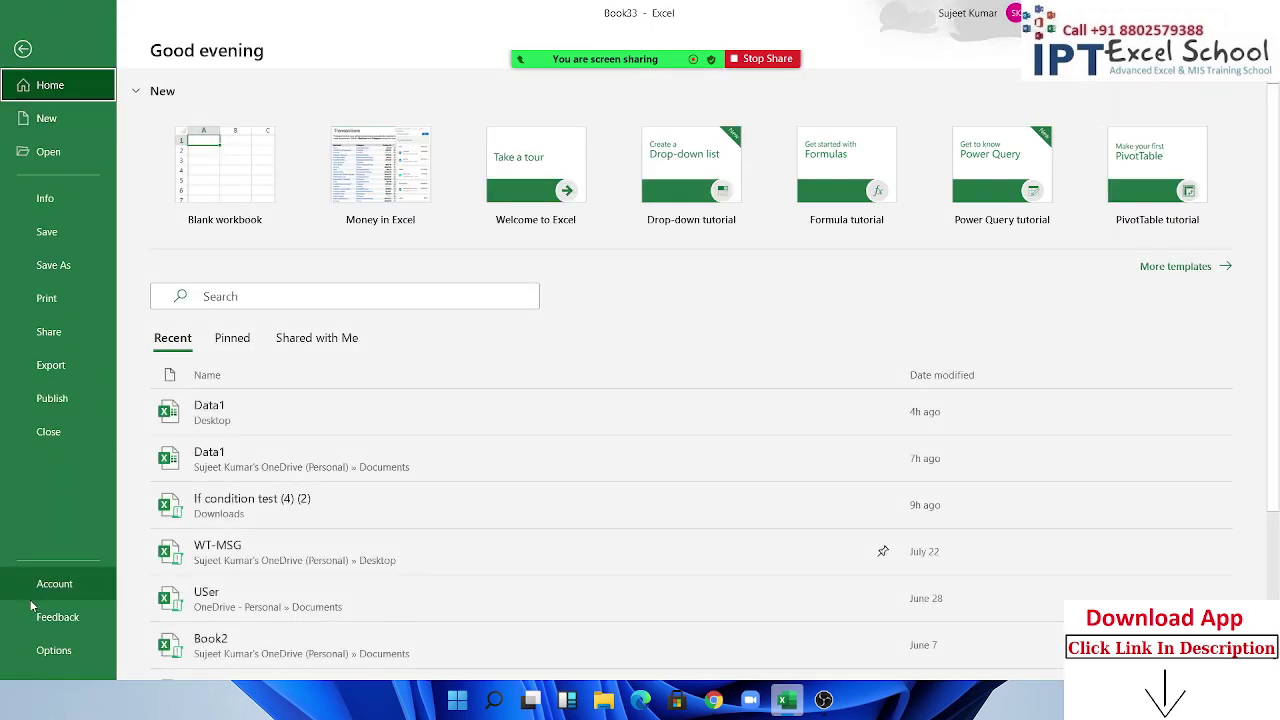
click(54, 650)
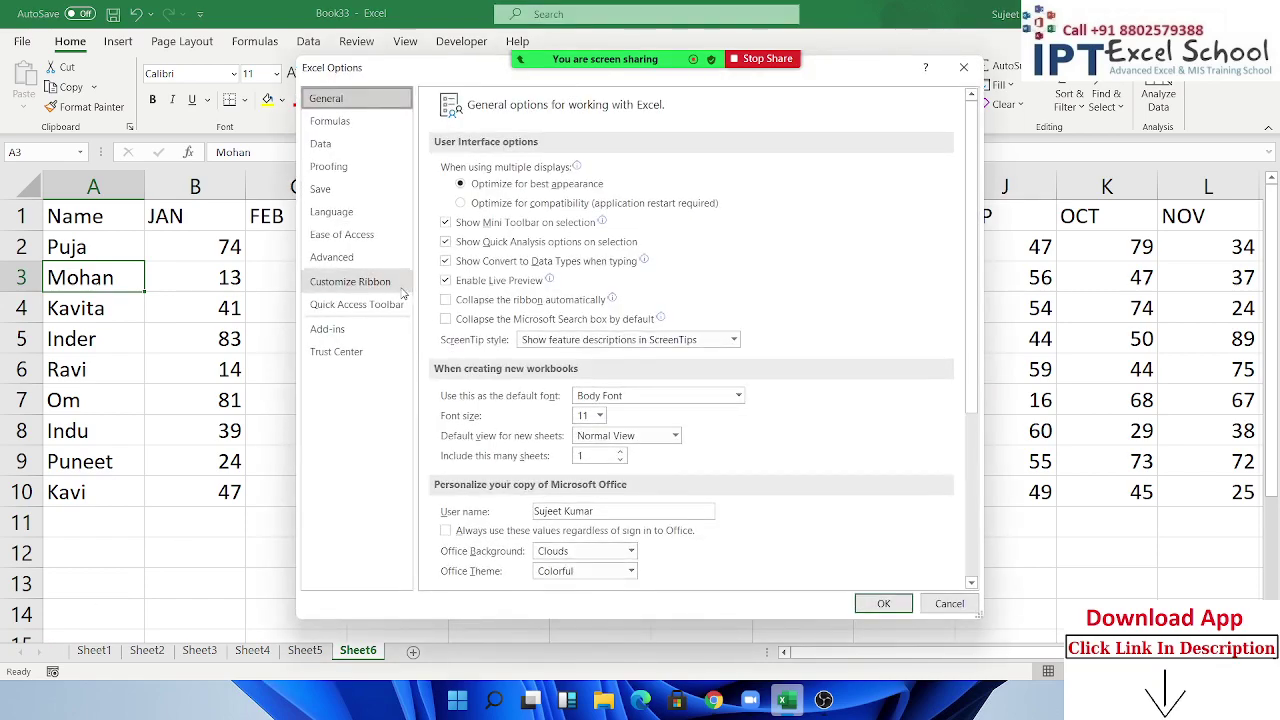
click(358, 260)
scroll(557, 404, down, 1)
scroll(588, 430, down, 5)
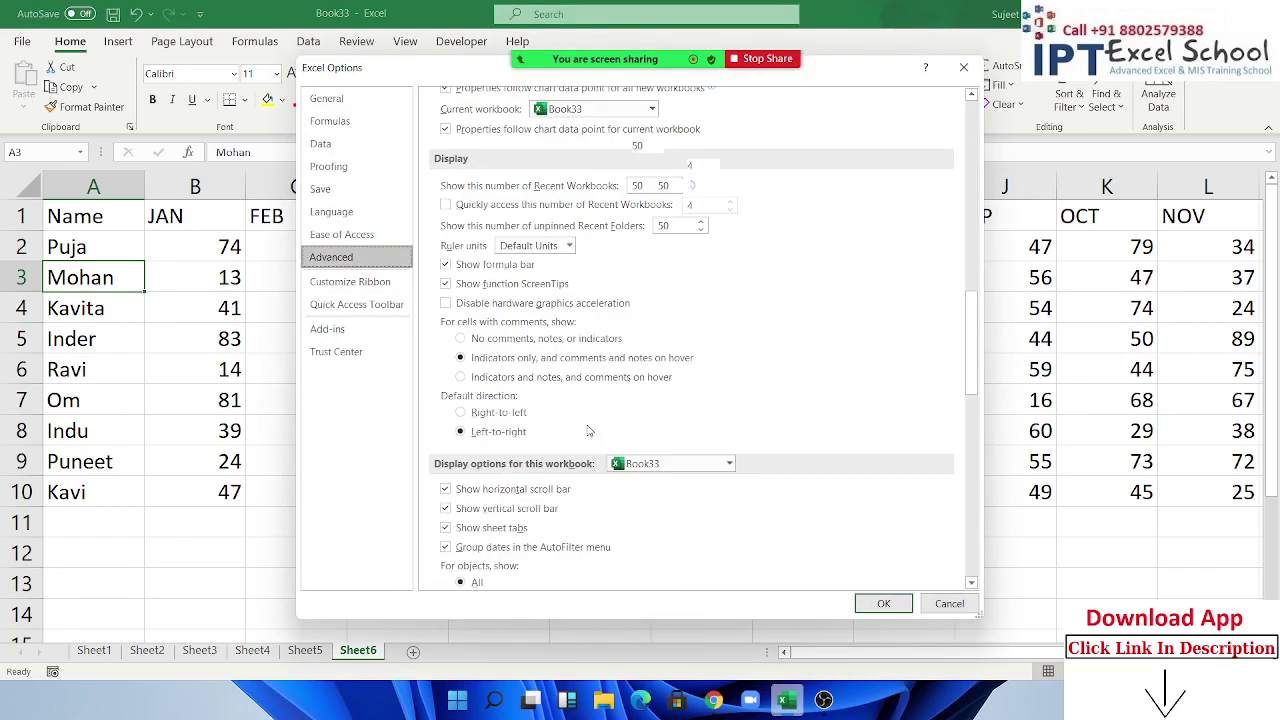
scroll(588, 430, down, 5)
scroll(588, 430, down, 5)
scroll(588, 430, down, 2)
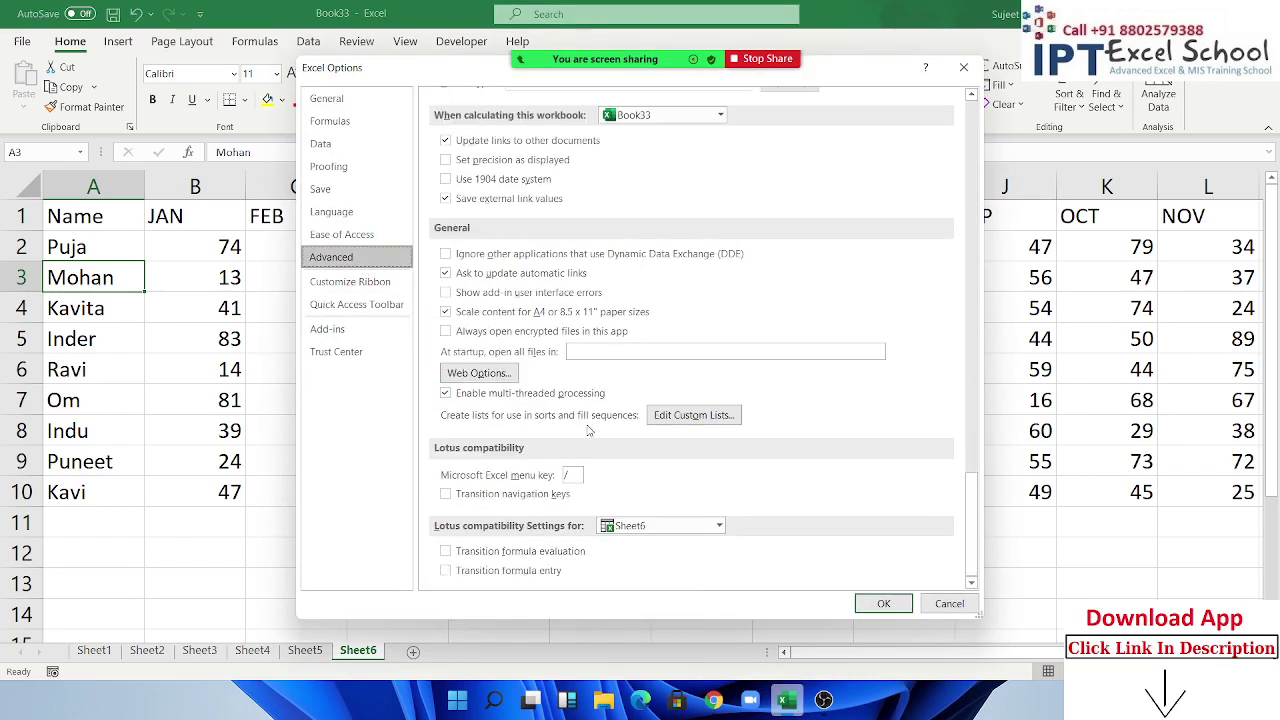
Look over the names and weekday custom lists, then close Options without changes.
click(698, 415)
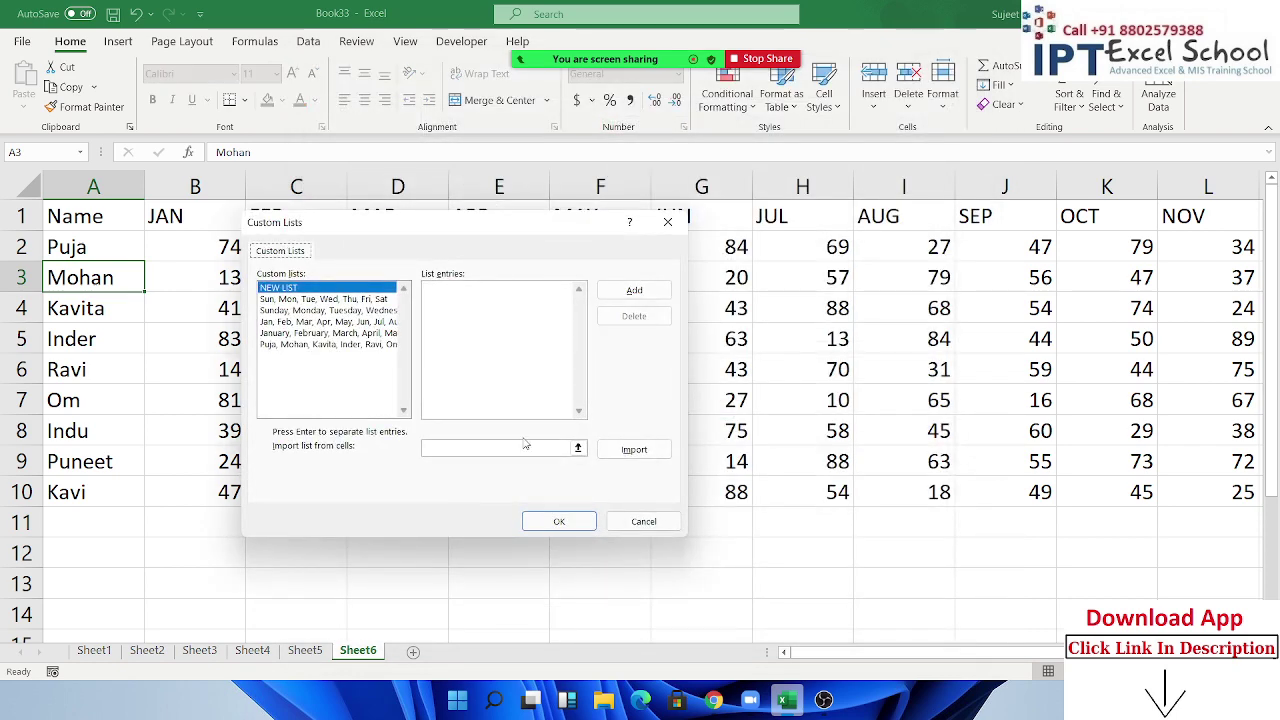
click(322, 345)
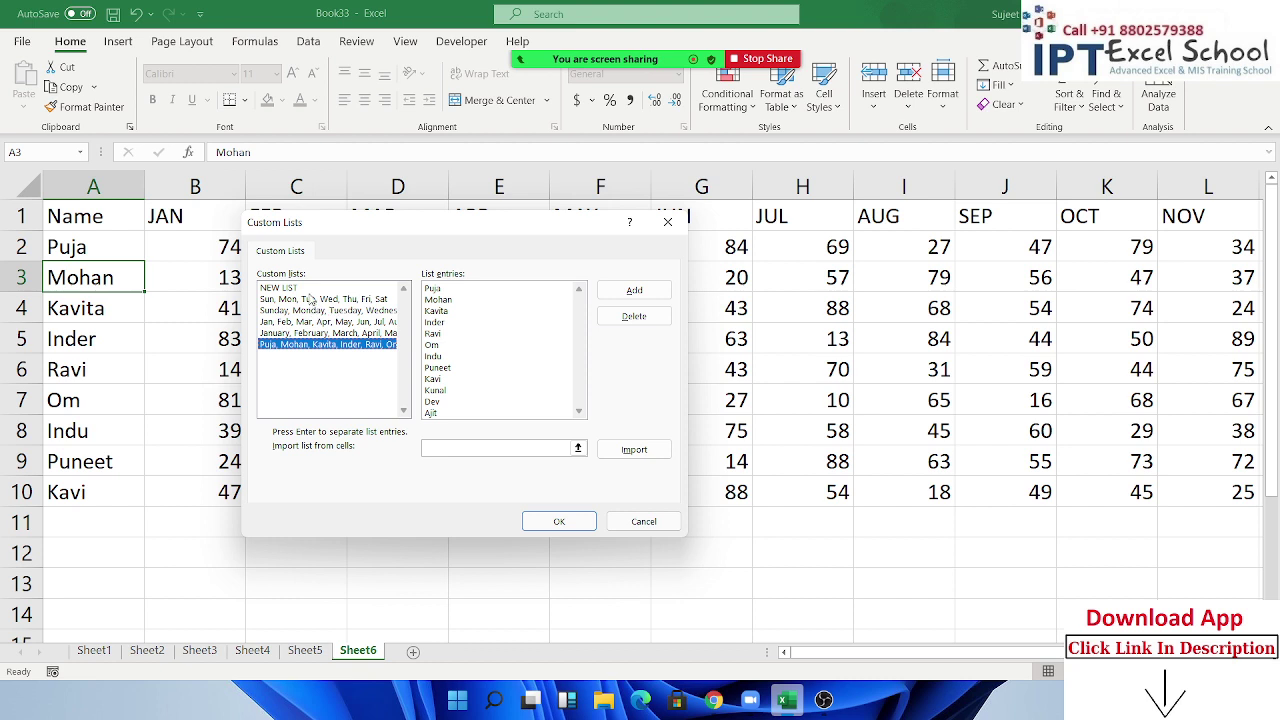
click(315, 299)
click(354, 288)
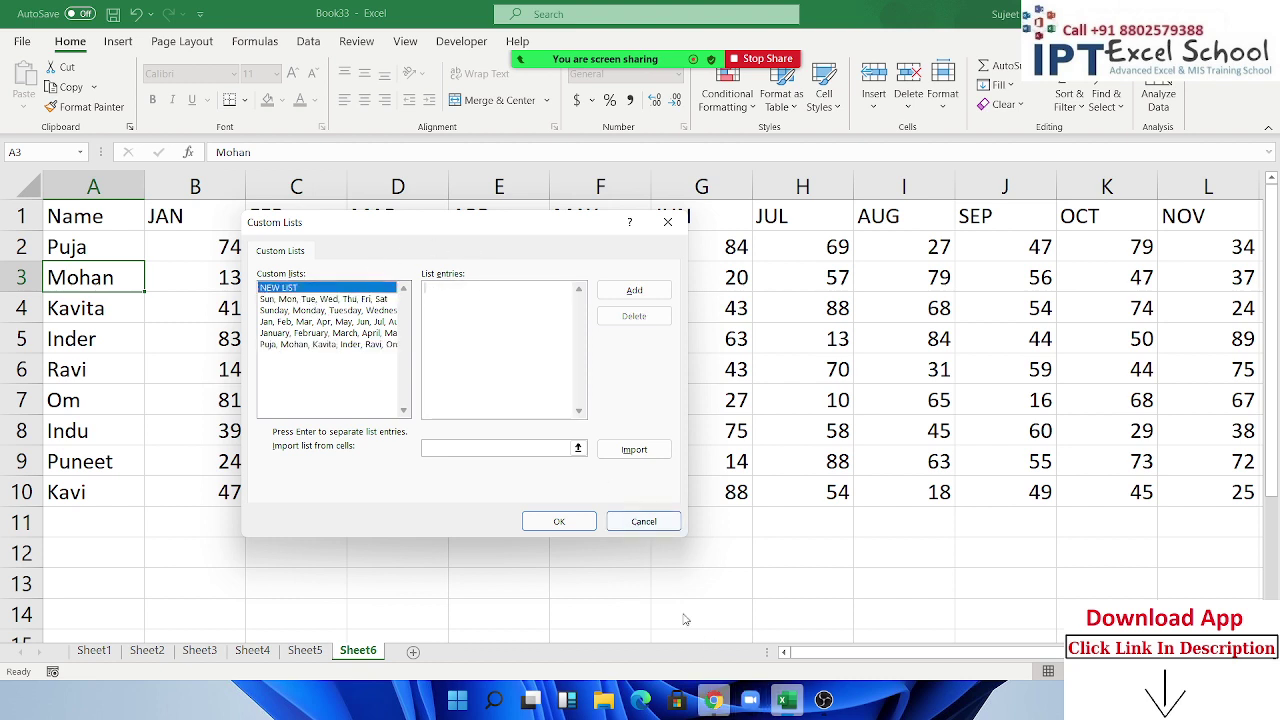
mouse_move(713, 700)
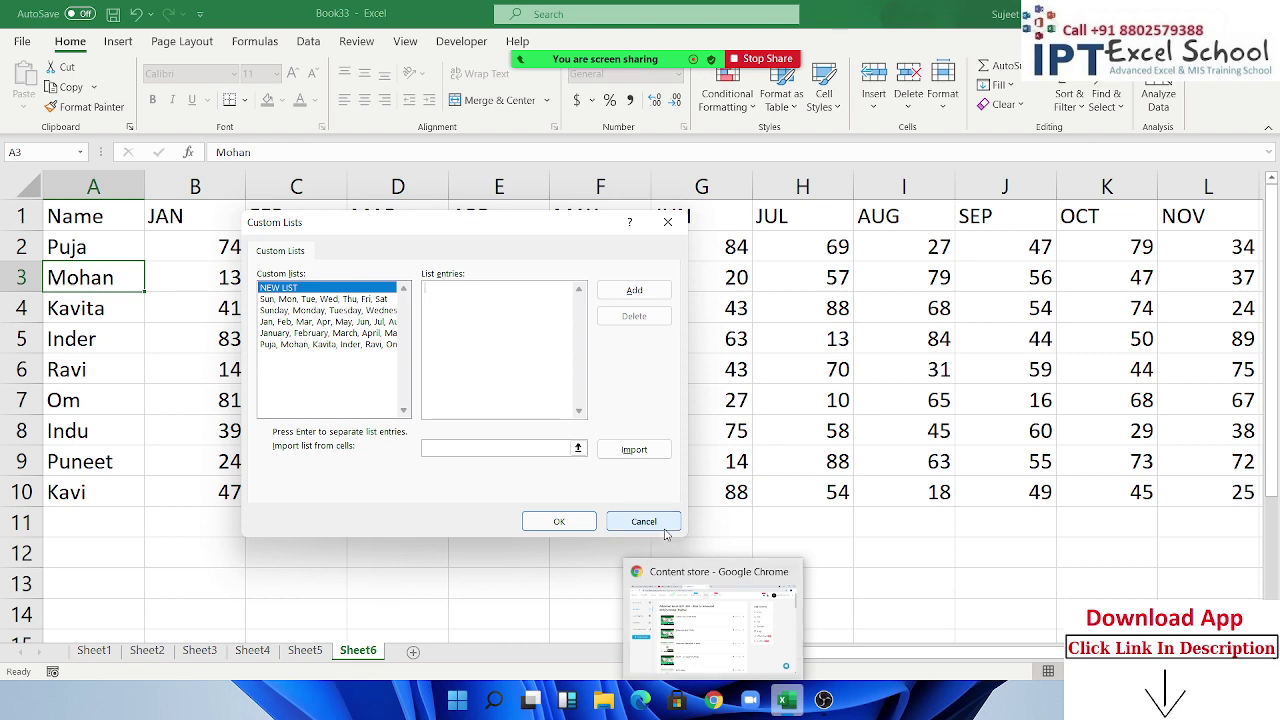
click(643, 521)
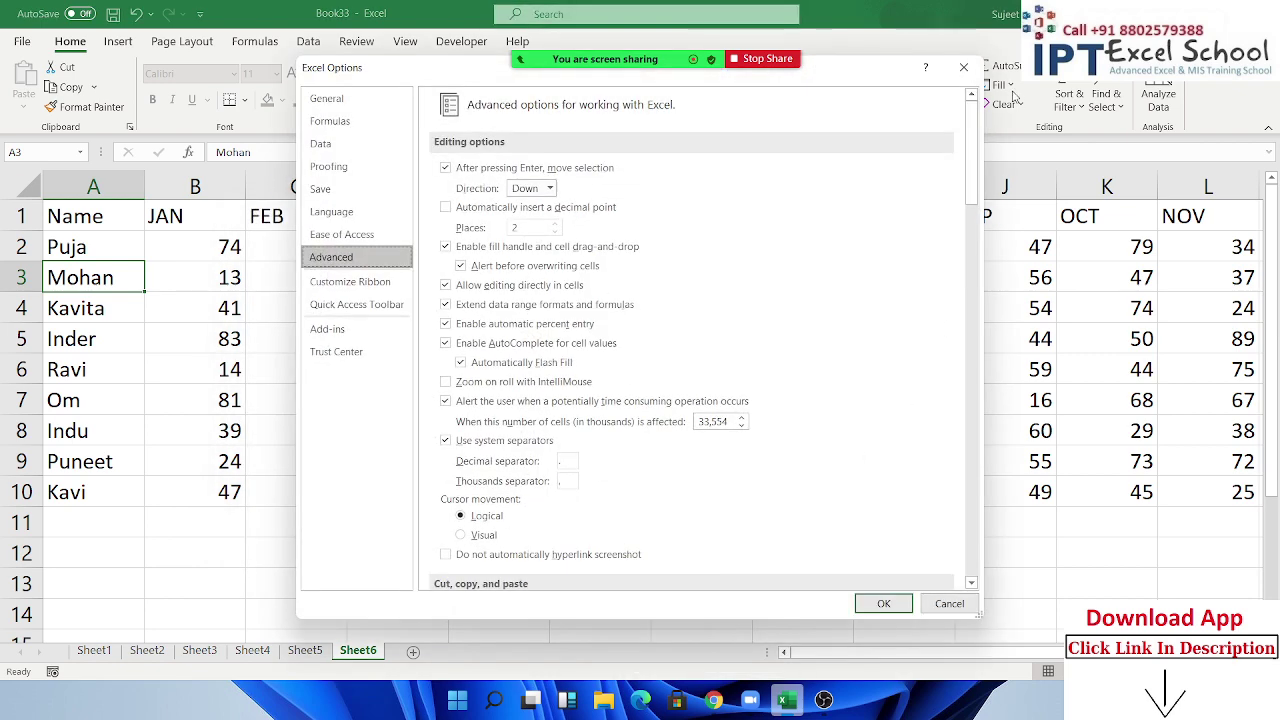
click(963, 67)
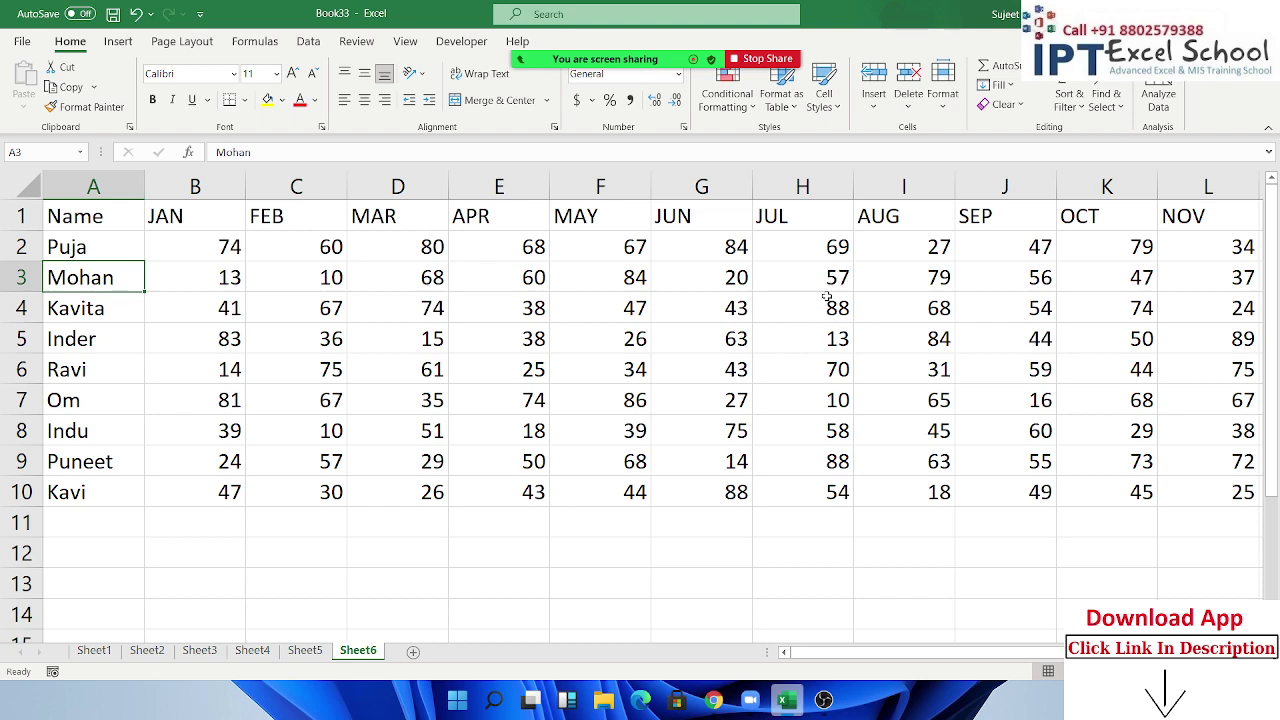
Look over the score table from C4 down to the last name row, A10.
click(268, 314)
scroll(437, 508, down, 5)
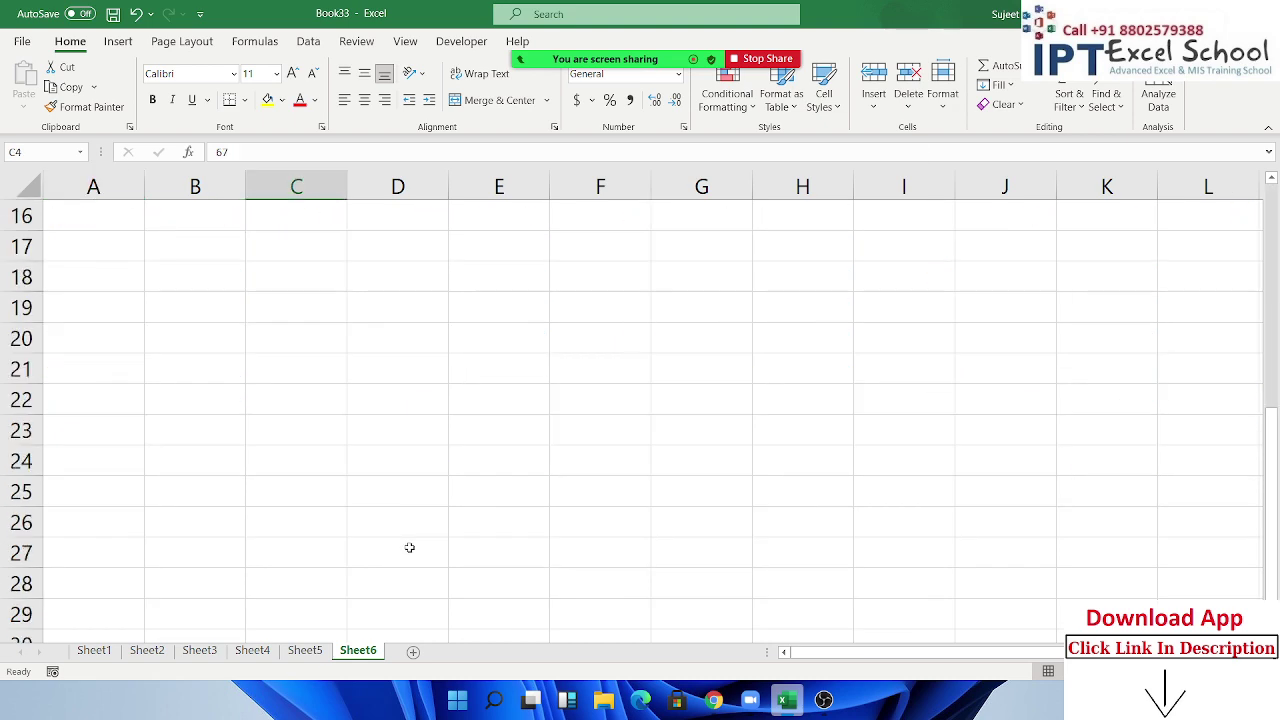
scroll(409, 546, up, 5)
click(104, 484)
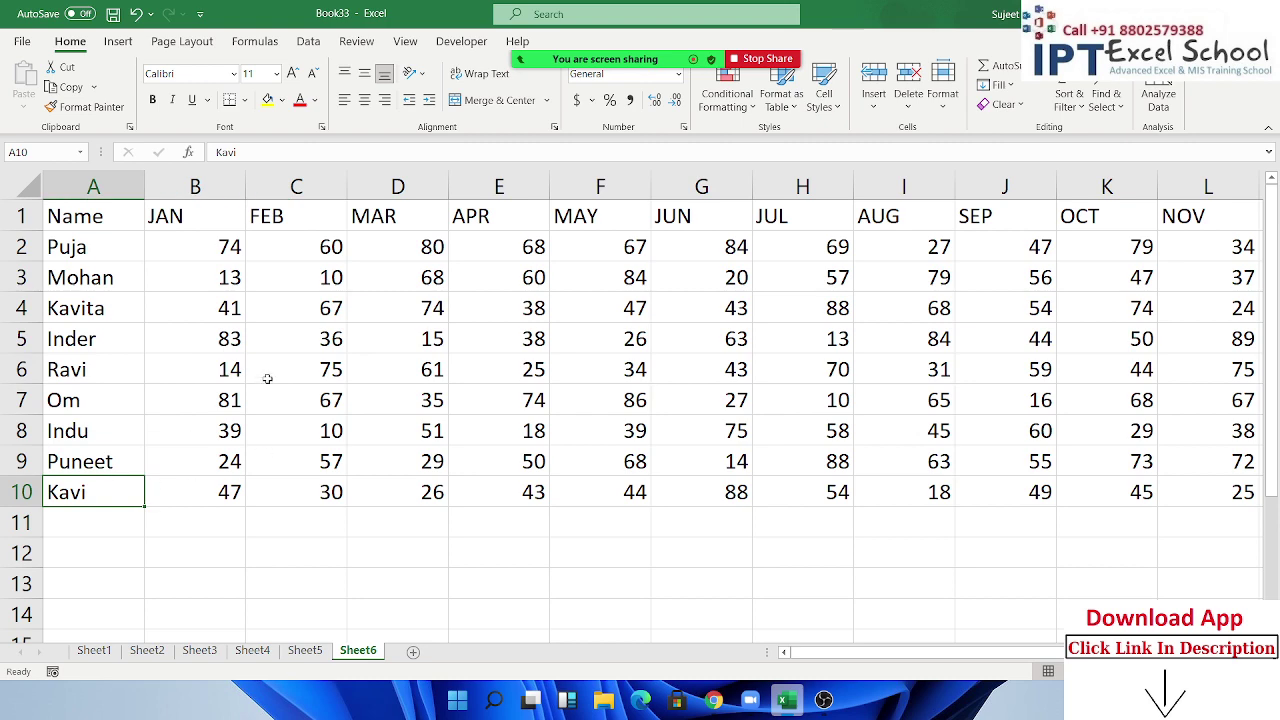
mouse_move(837, 662)
mouse_down()
mouse_move(948, 649)
mouse_move(766, 611)
mouse_up()
Enter the label Name in A12 and the number 1 in B12.
click(55, 553)
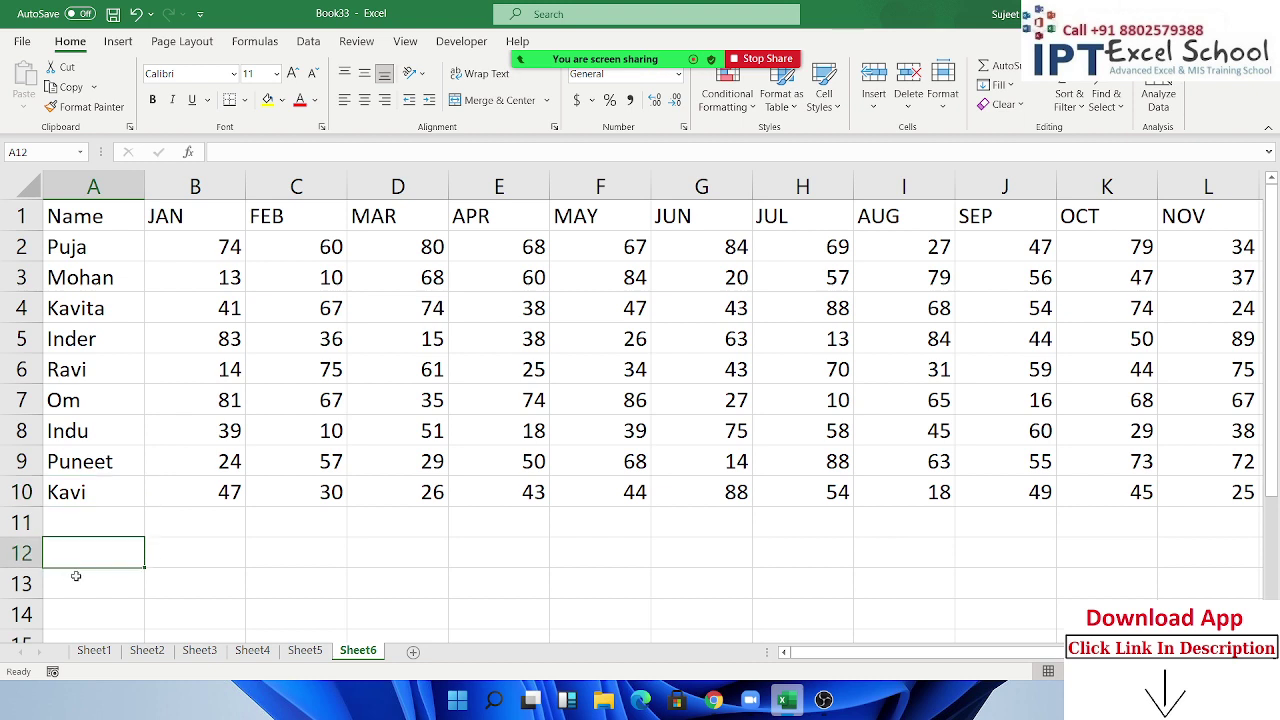
text(Name)
key(Tab)
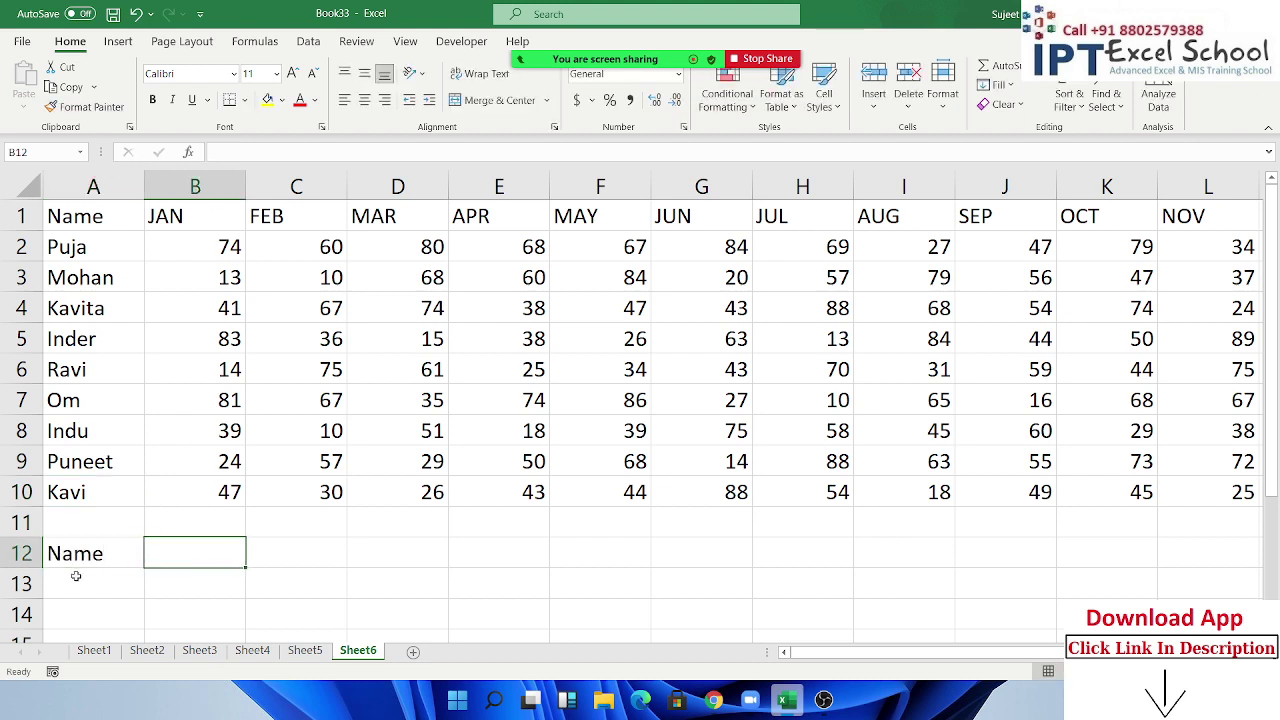
text(1)
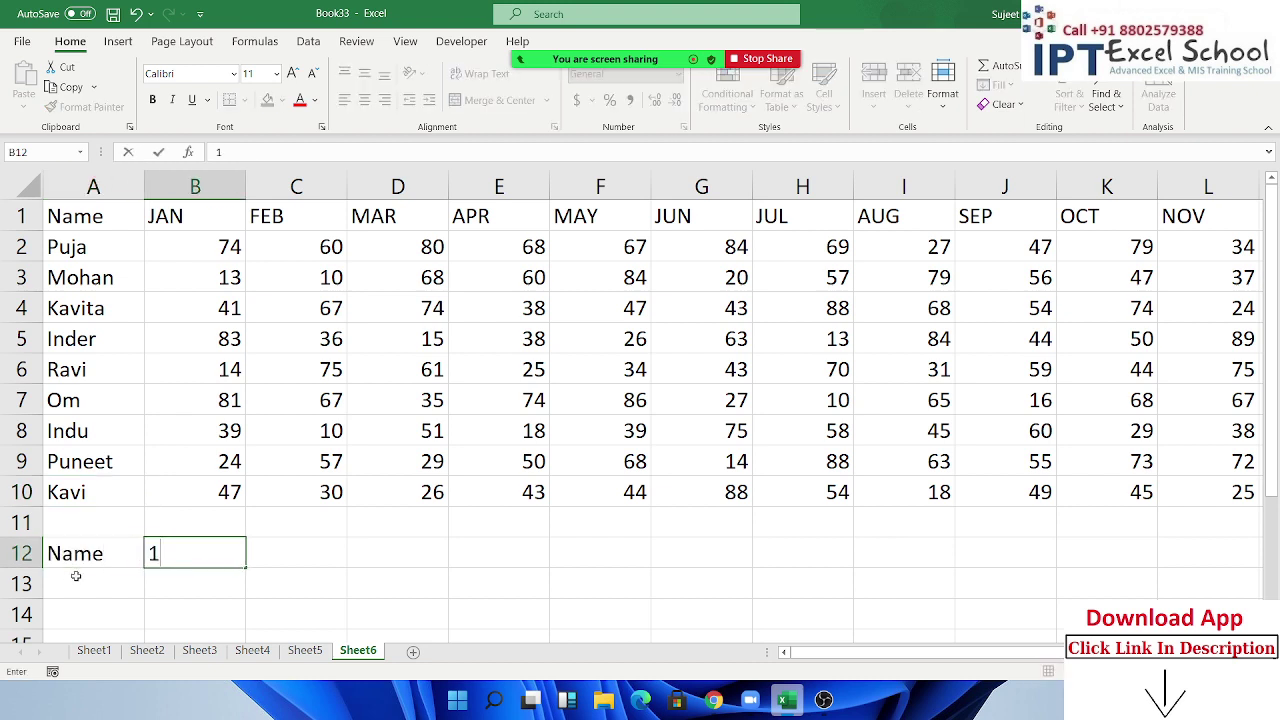
key(Return)
Enter the first student's name in A13, replacing the mistyped entry.
click(75, 576)
text(P;)
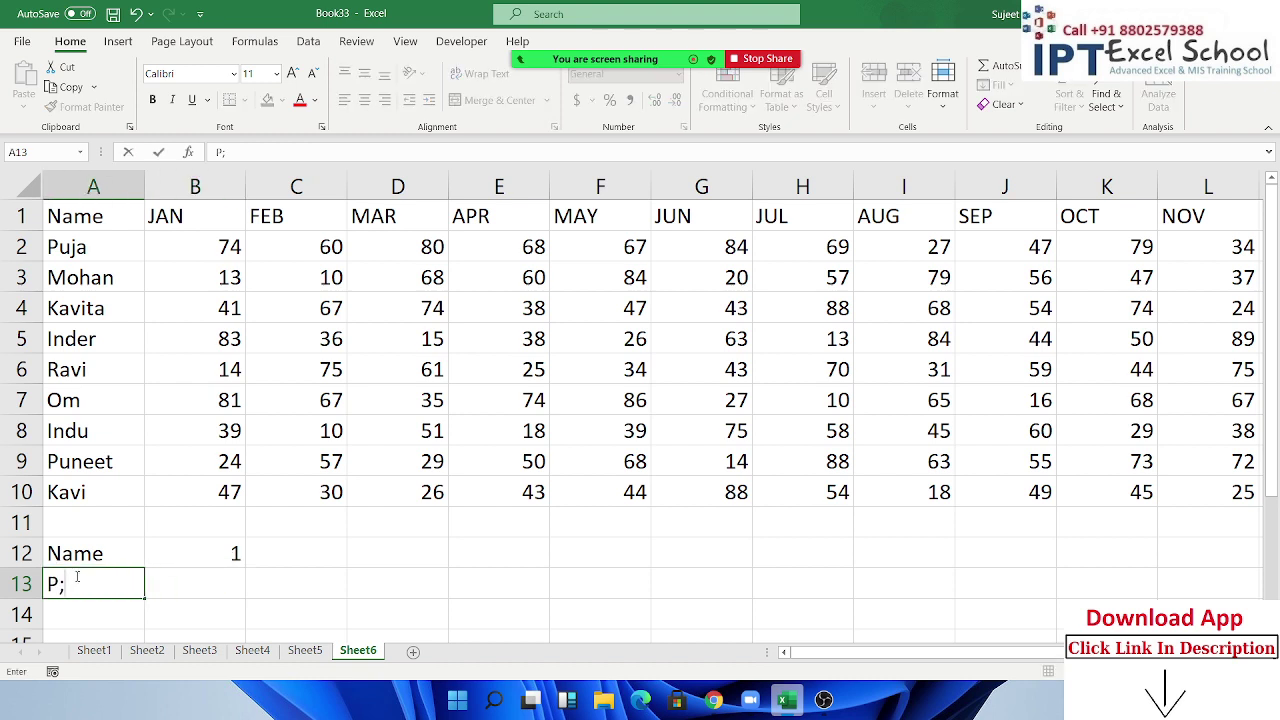
text(DB;UJ1)
key(Return)
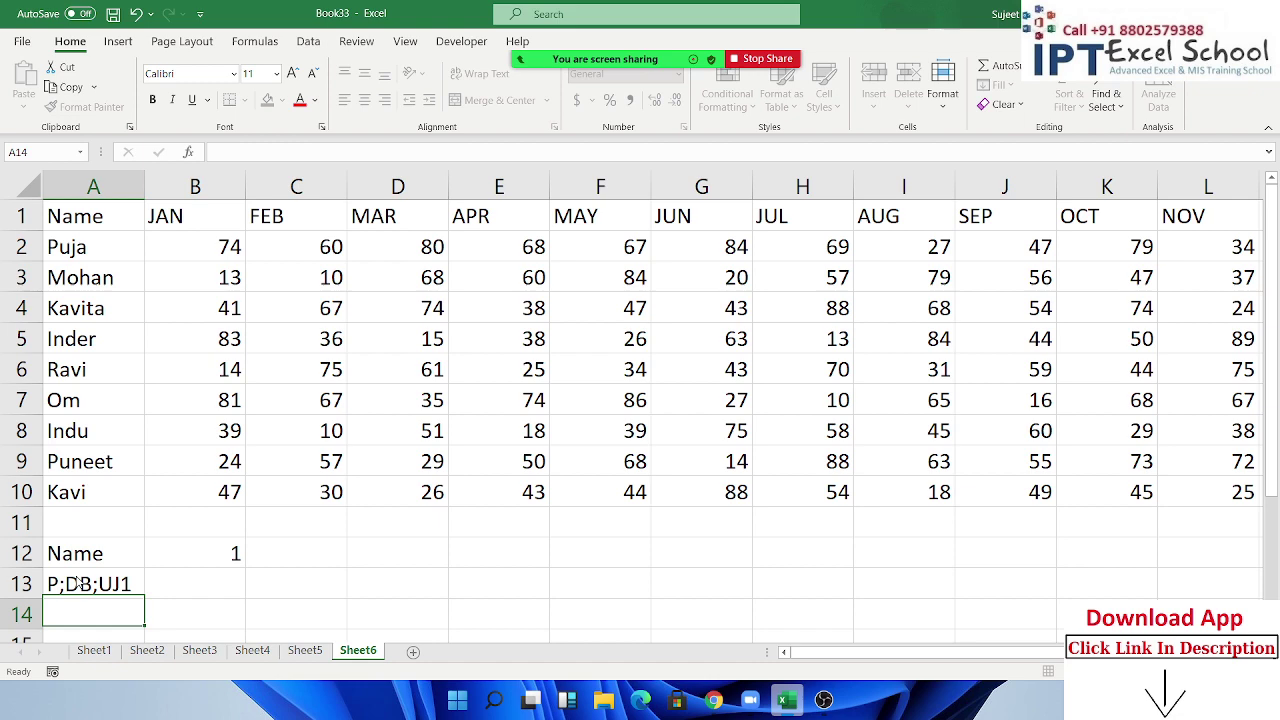
key(F7)
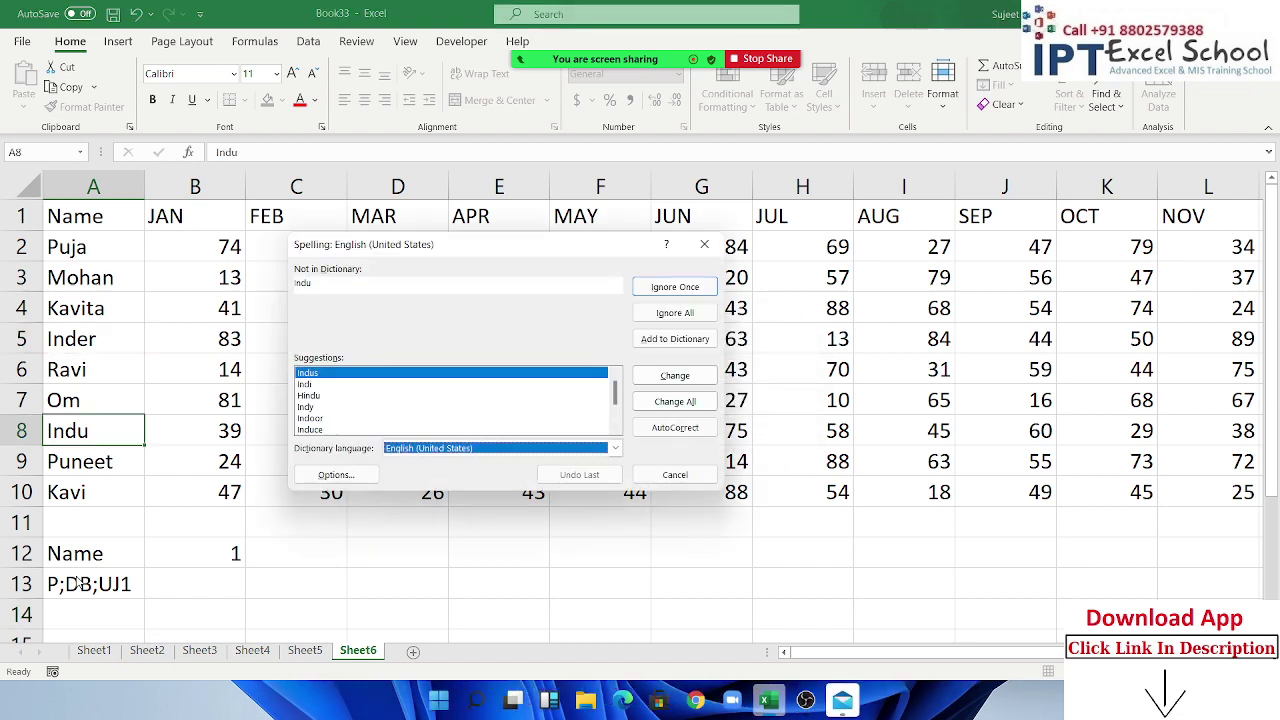
key(Escape)
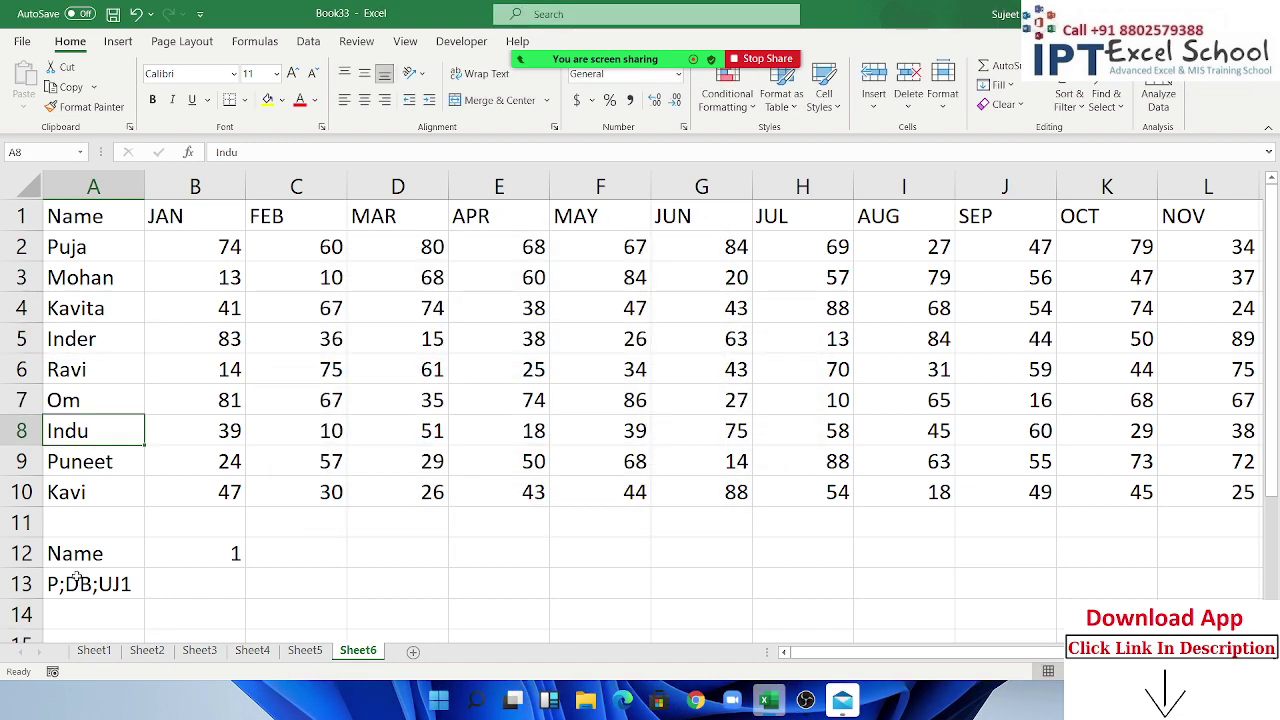
click(76, 582)
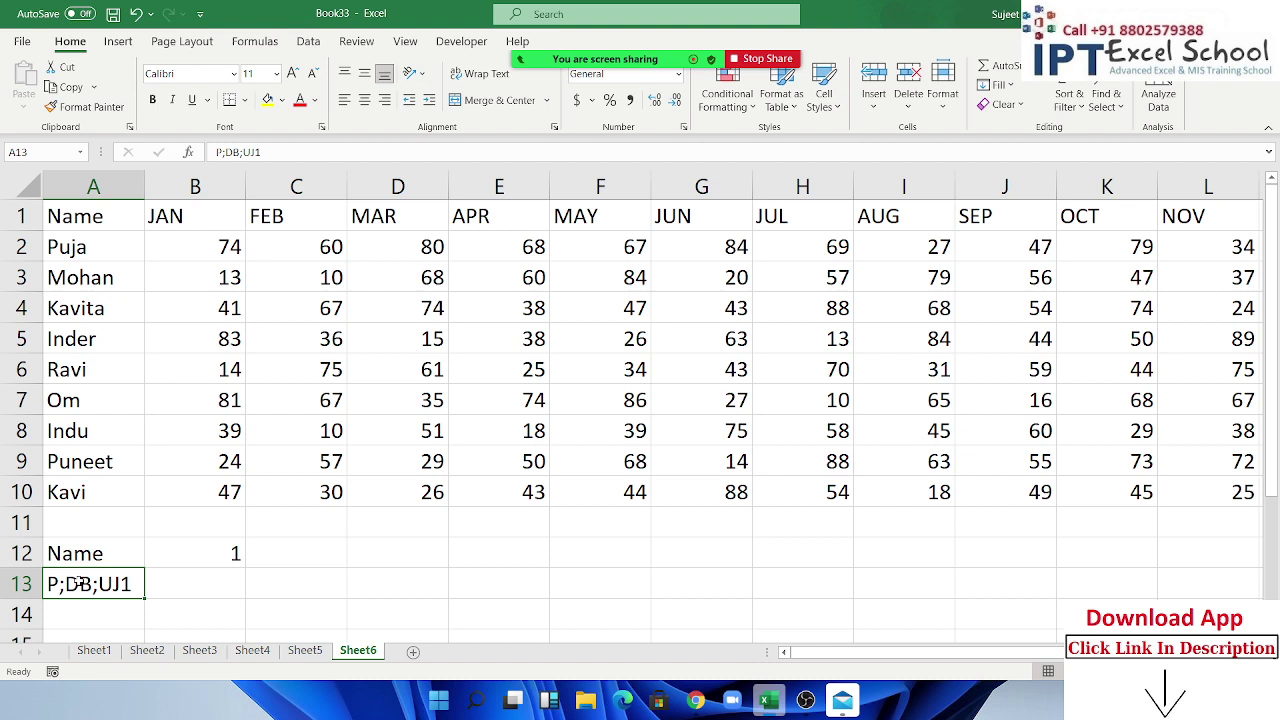
text(;)
text(DB)
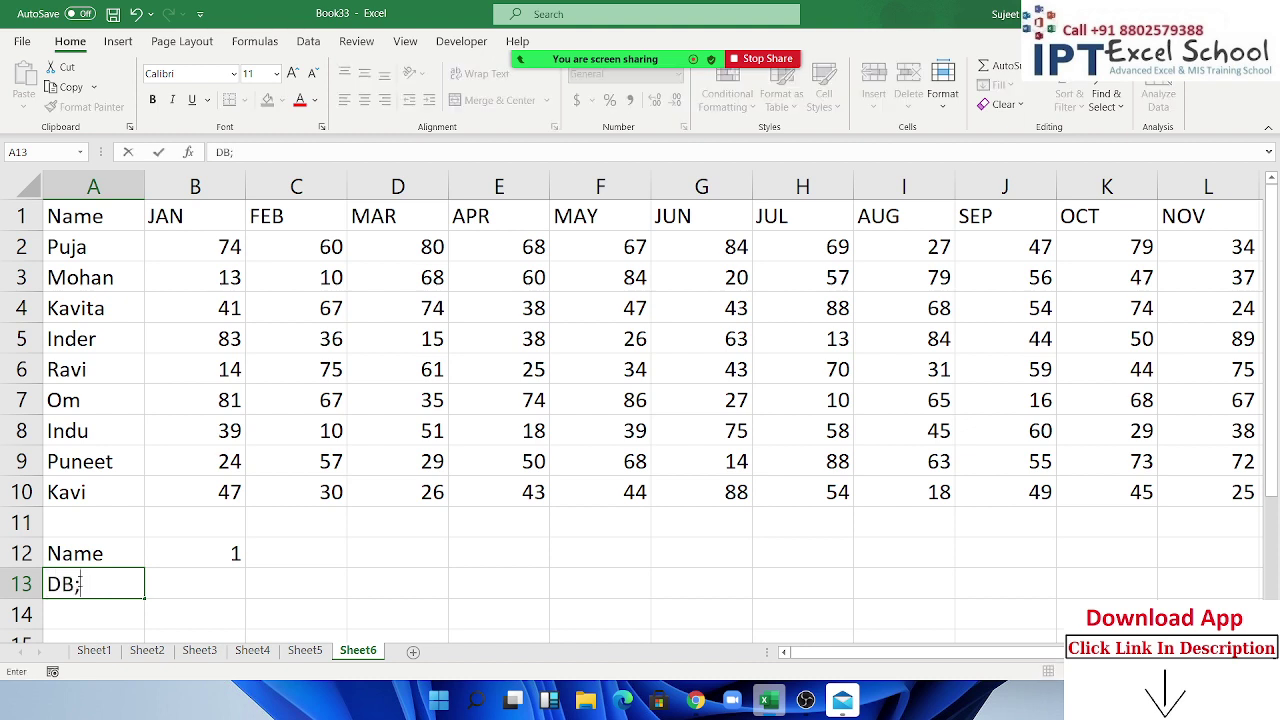
key(Escape)
text(P)
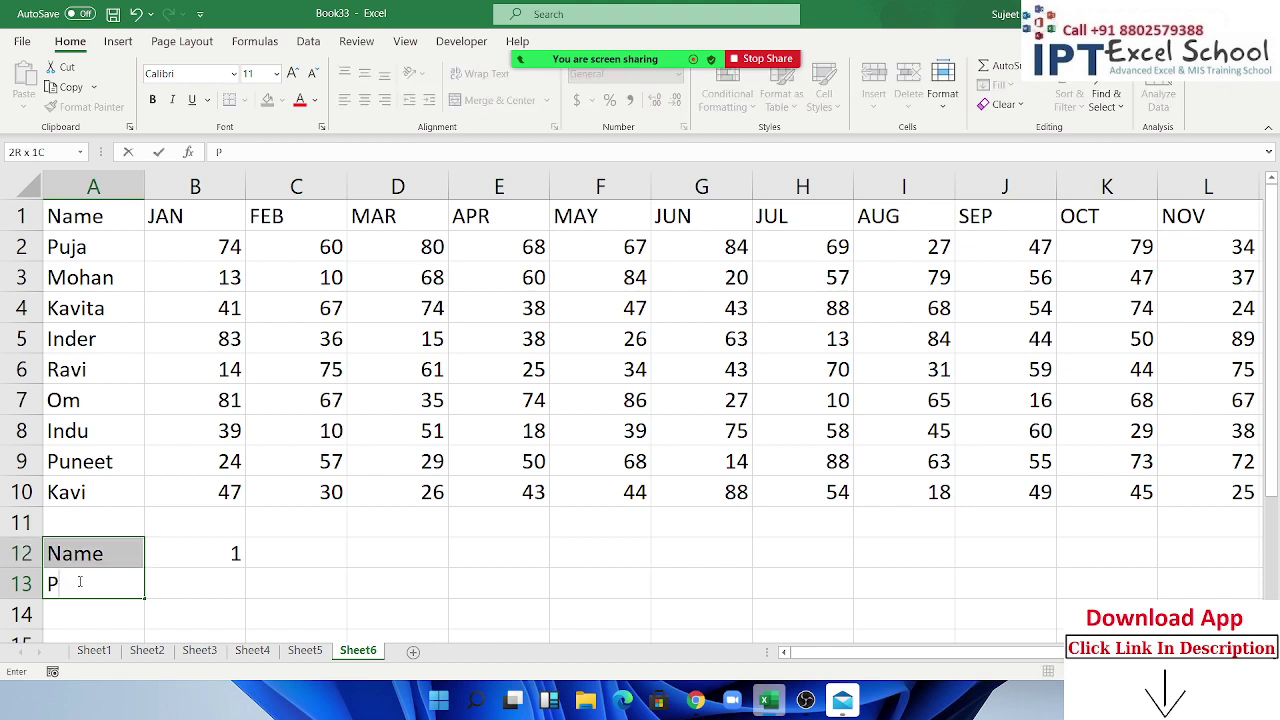
text(uja)
key(Return)
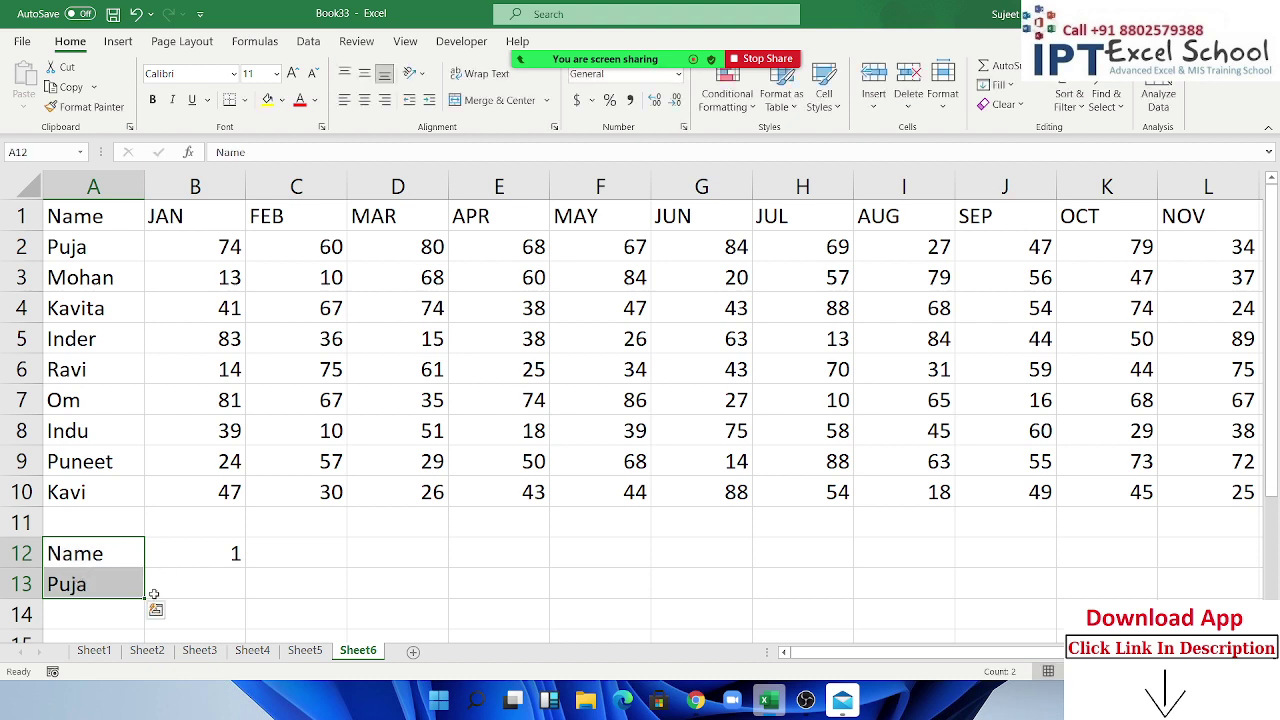
click(163, 584)
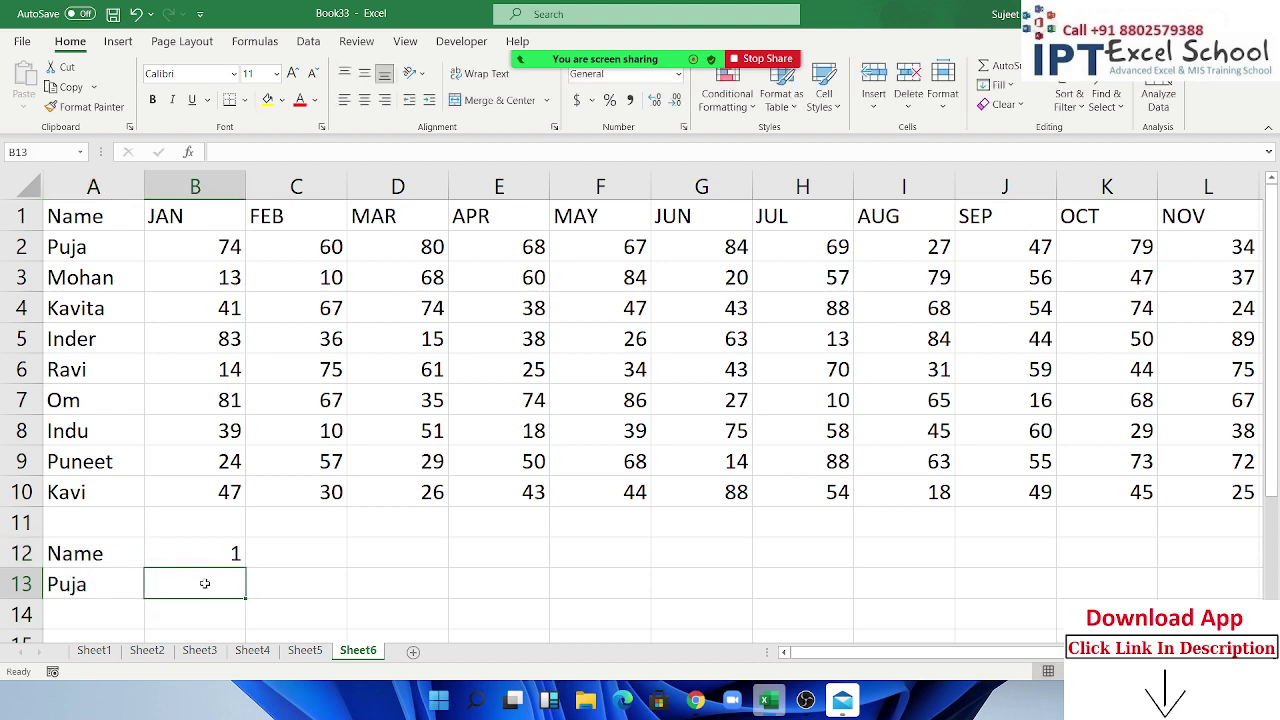
mouse_move(222, 248)
mouse_down()
mouse_move(340, 236)
mouse_move(420, 246)
mouse_up()
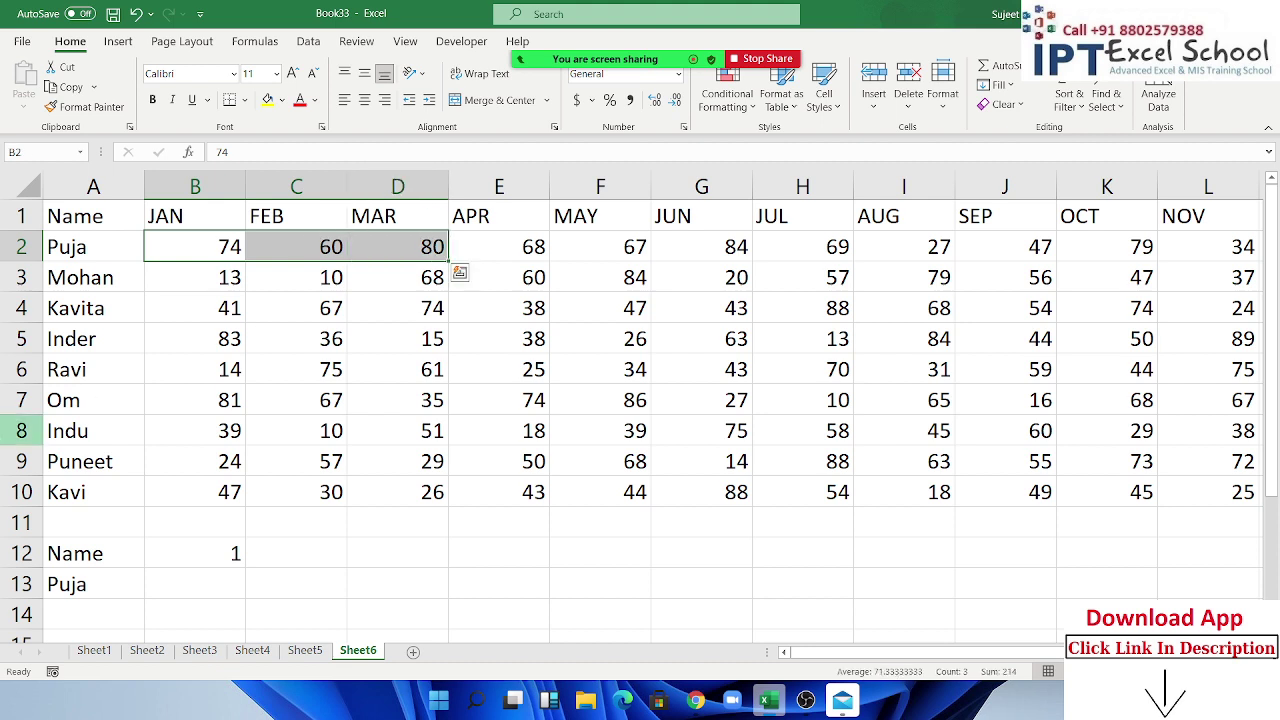
click(166, 585)
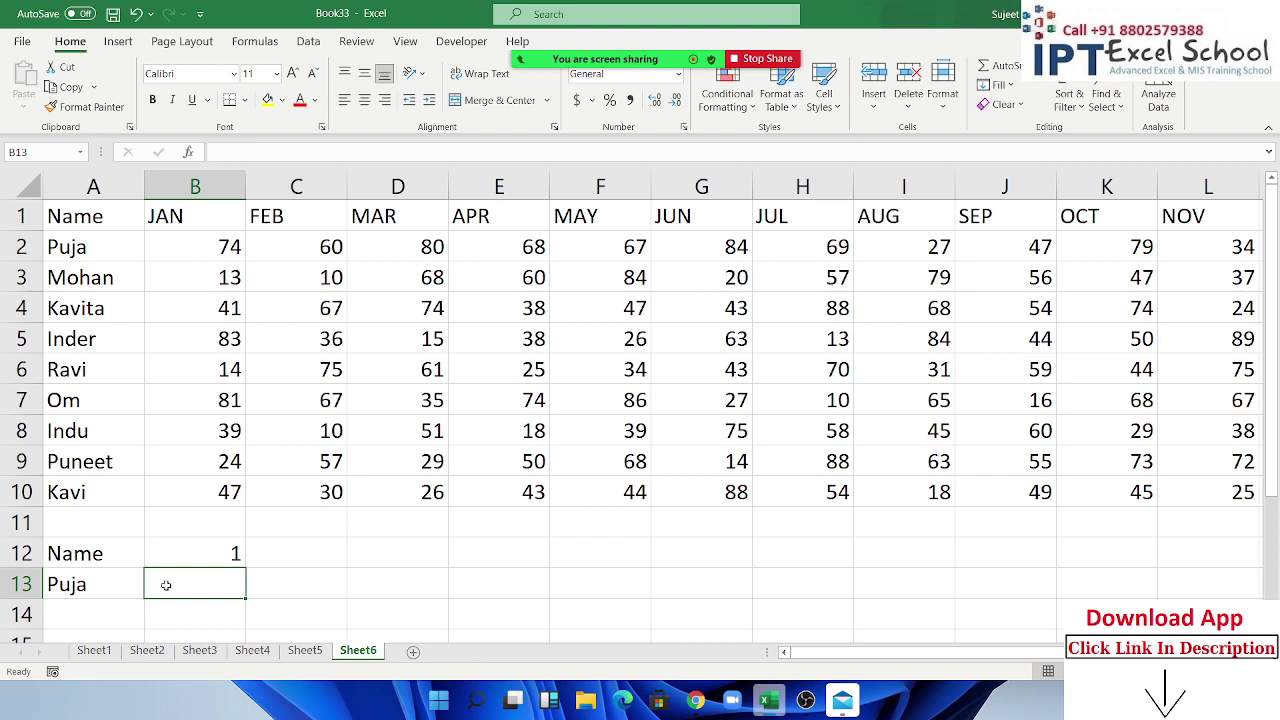
click(180, 558)
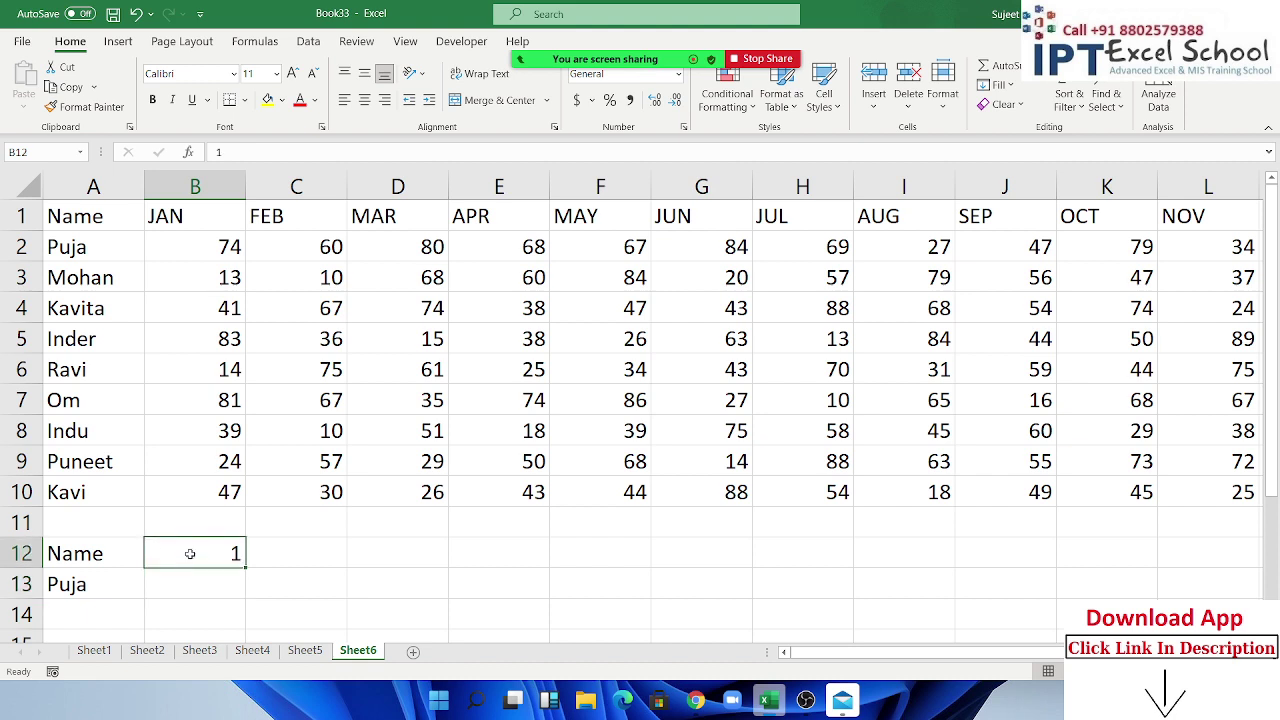
click(194, 246)
drag(286, 246, 386, 248)
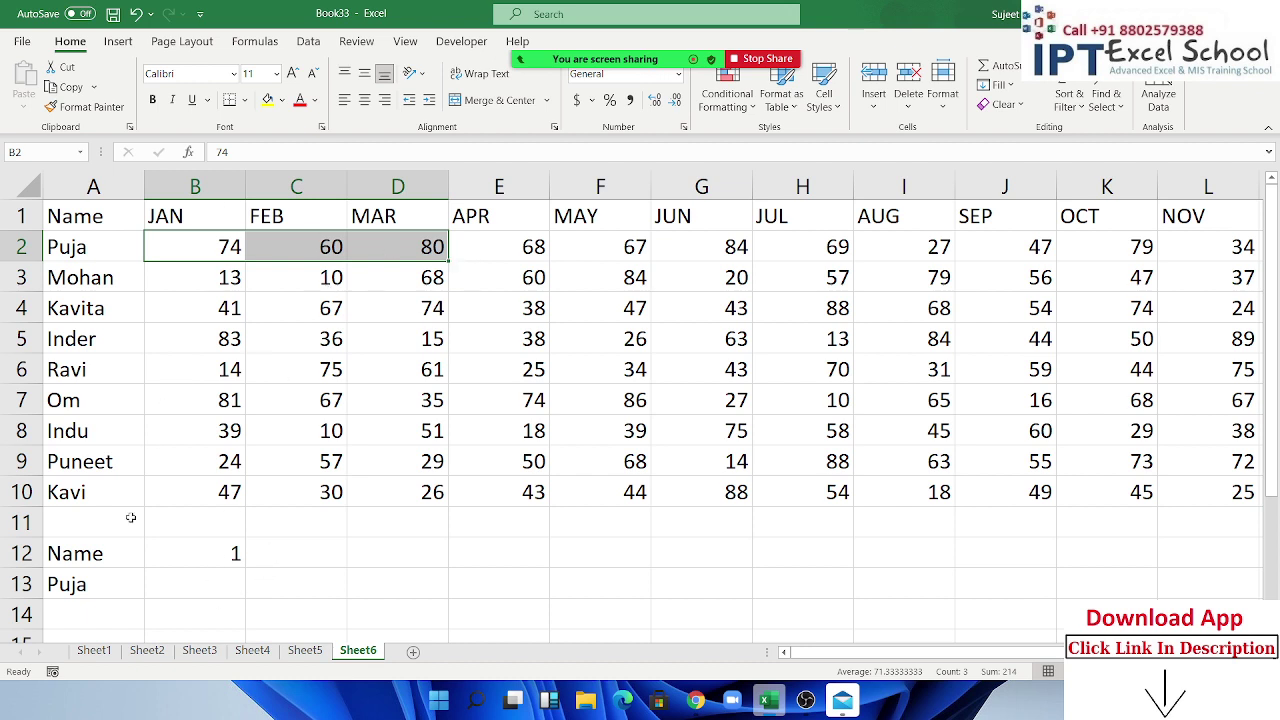
mouse_move(155, 582)
mouse_down()
mouse_move(486, 577)
mouse_move(423, 578)
mouse_up()
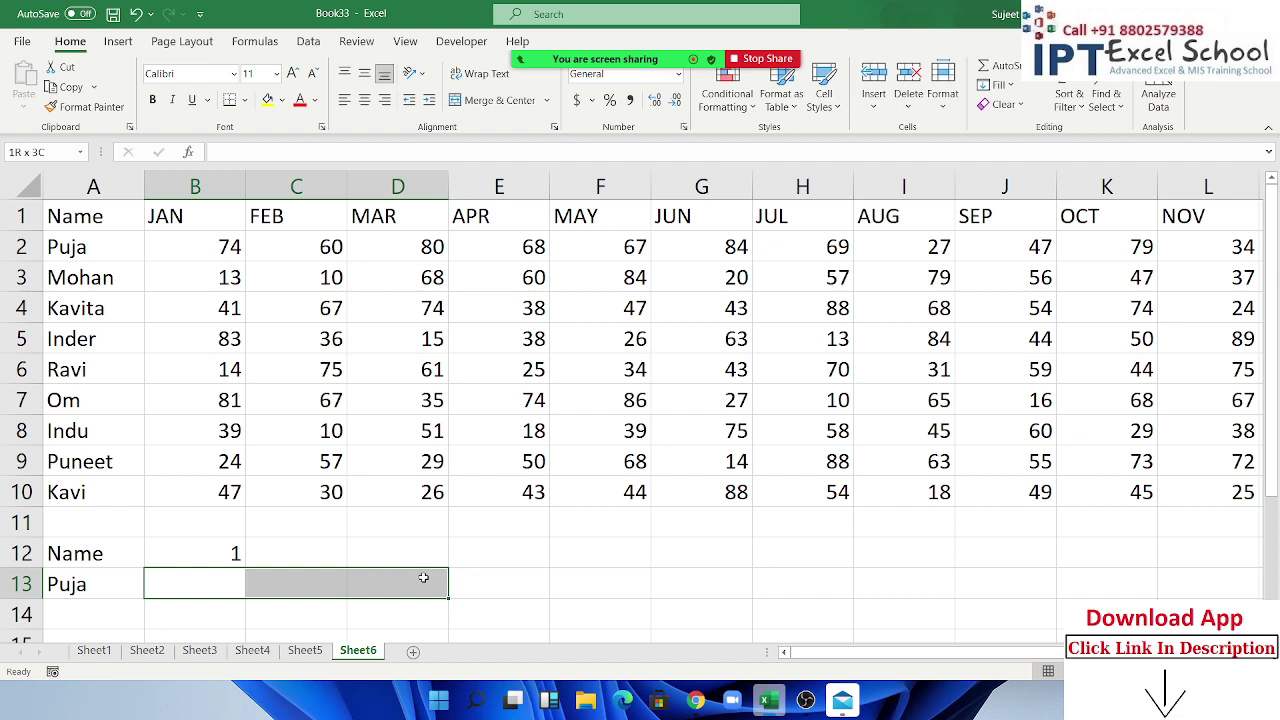
click(282, 554)
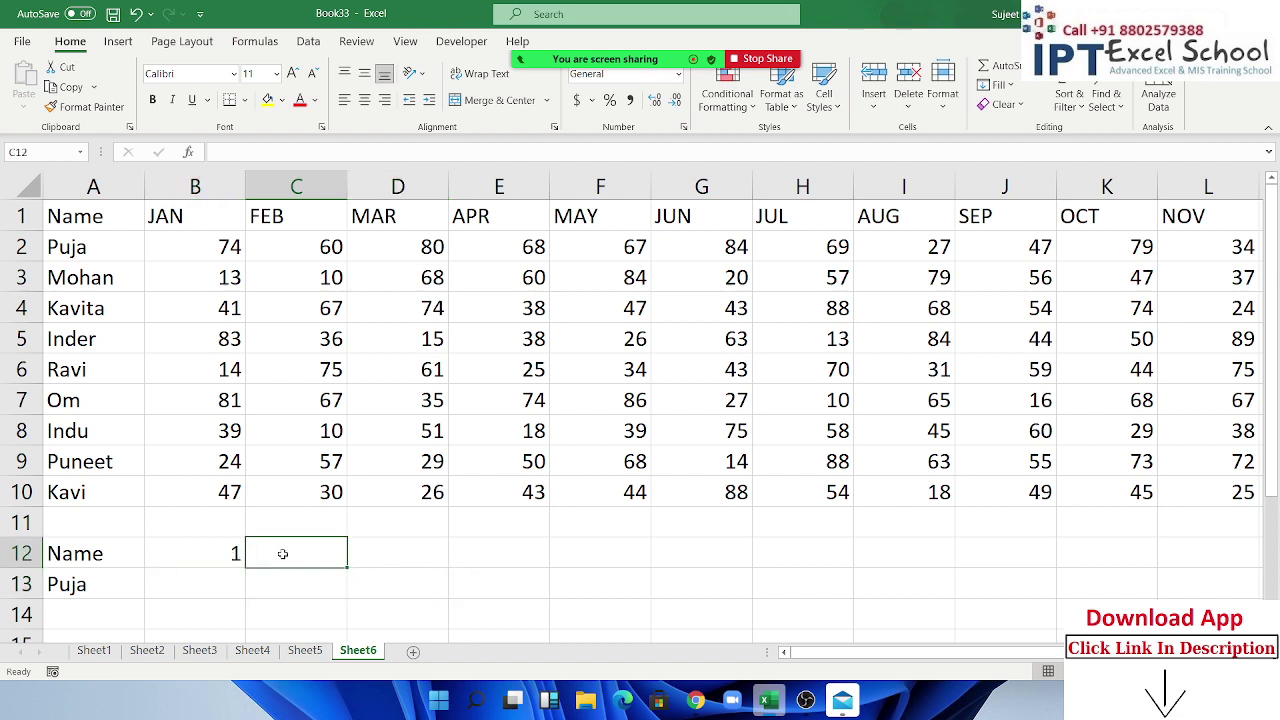
Enter =CHOOSE(B12,"JAN","Apr","Jul","Oct") in C12 so it shows JAN.
text(=ch)
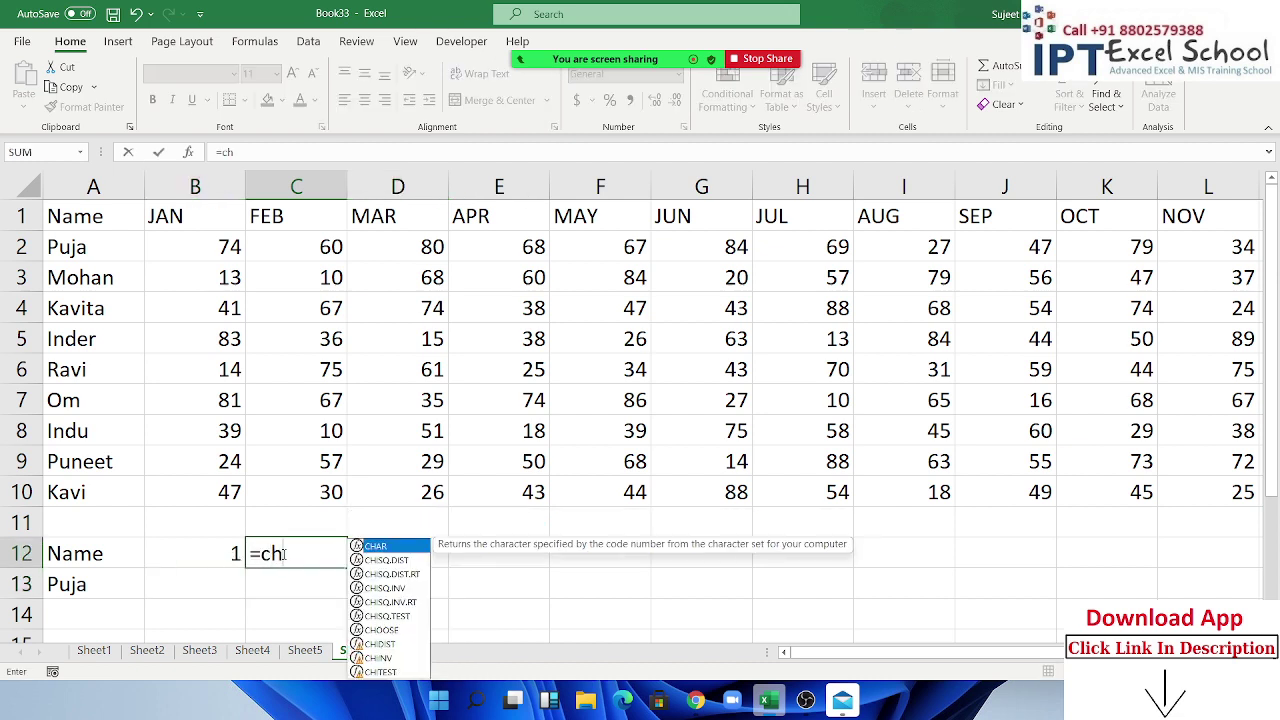
text(oo)
key(Tab)
key(Left)
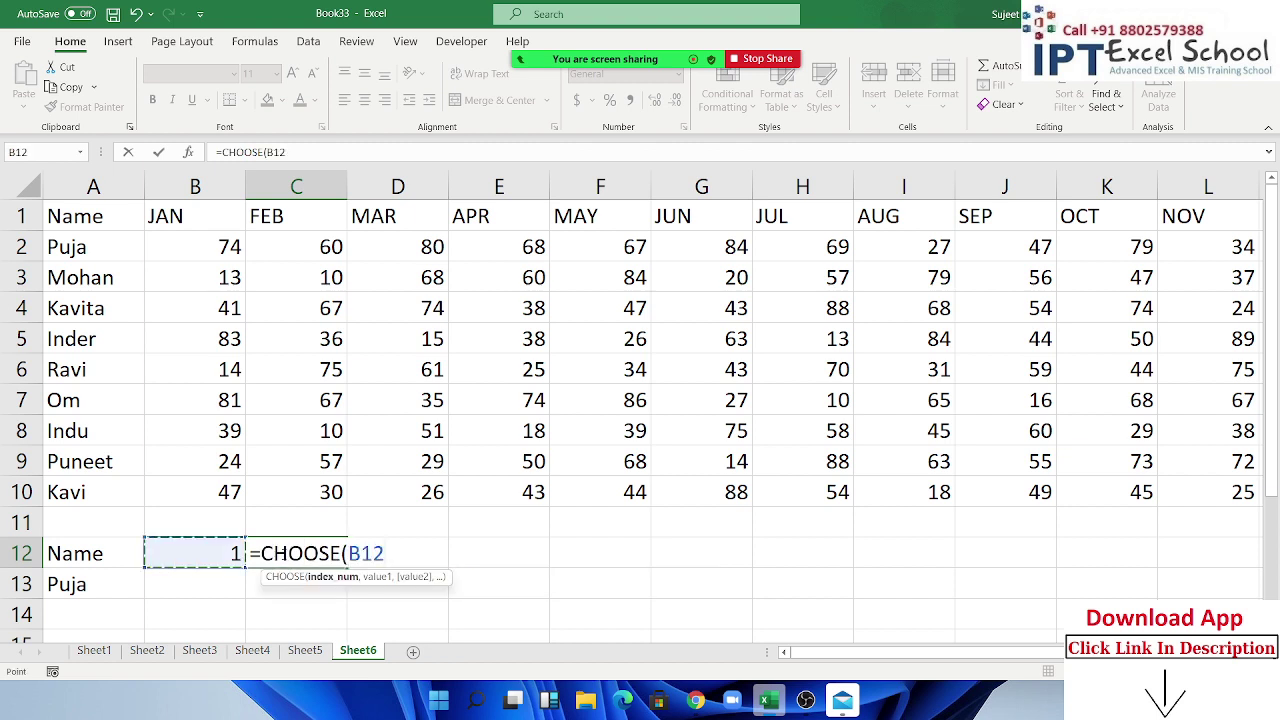
text(,")
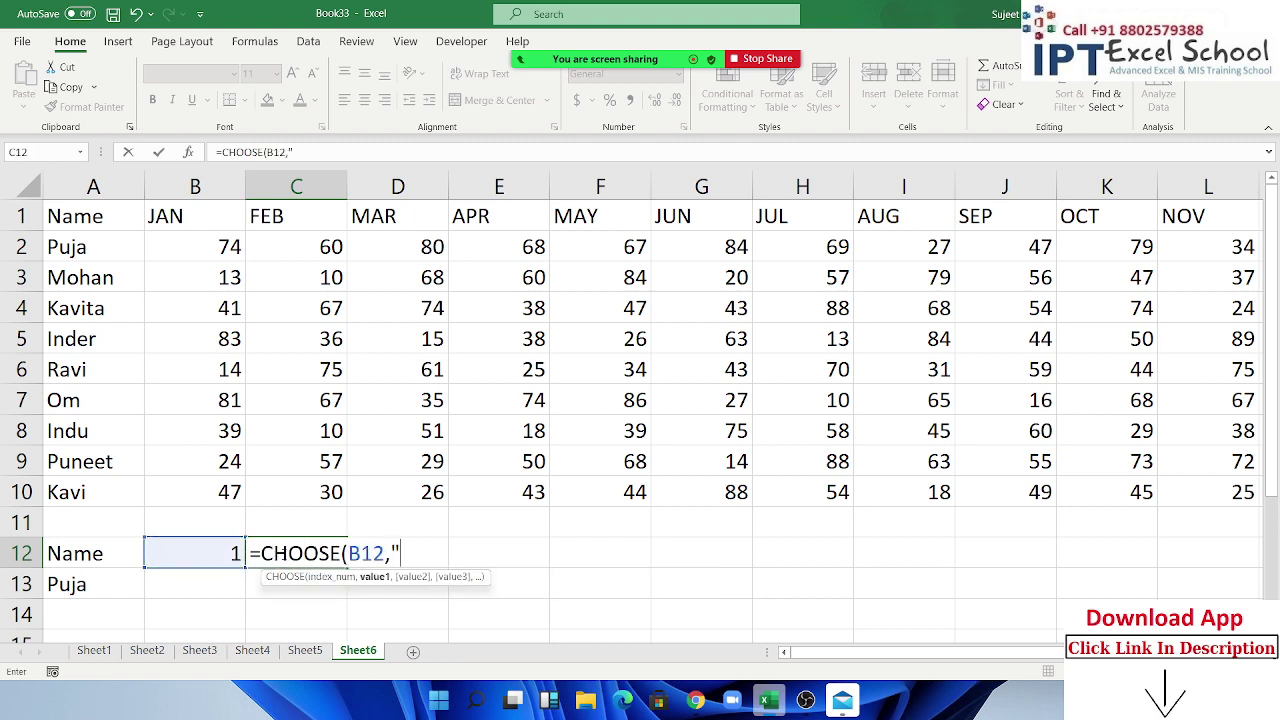
text(JAN")
text(,"Ap)
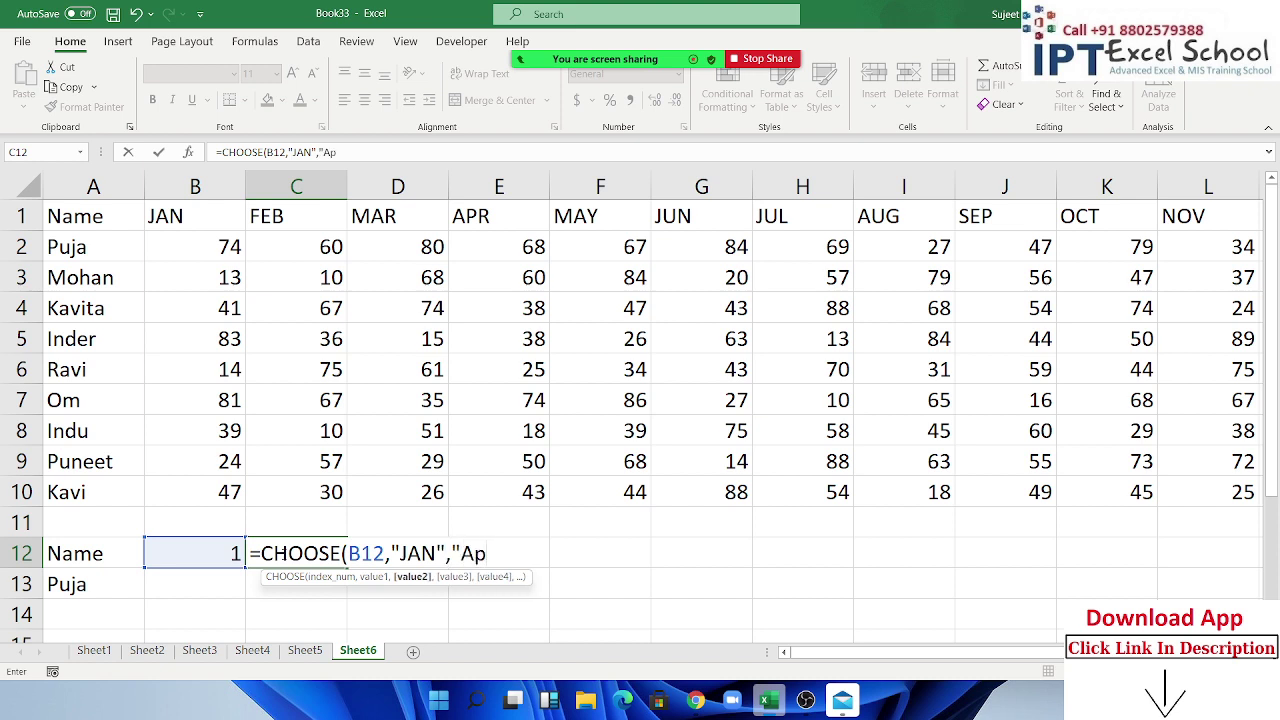
text(re)
key(BackSpace)
key(BackSpace)
text(,)
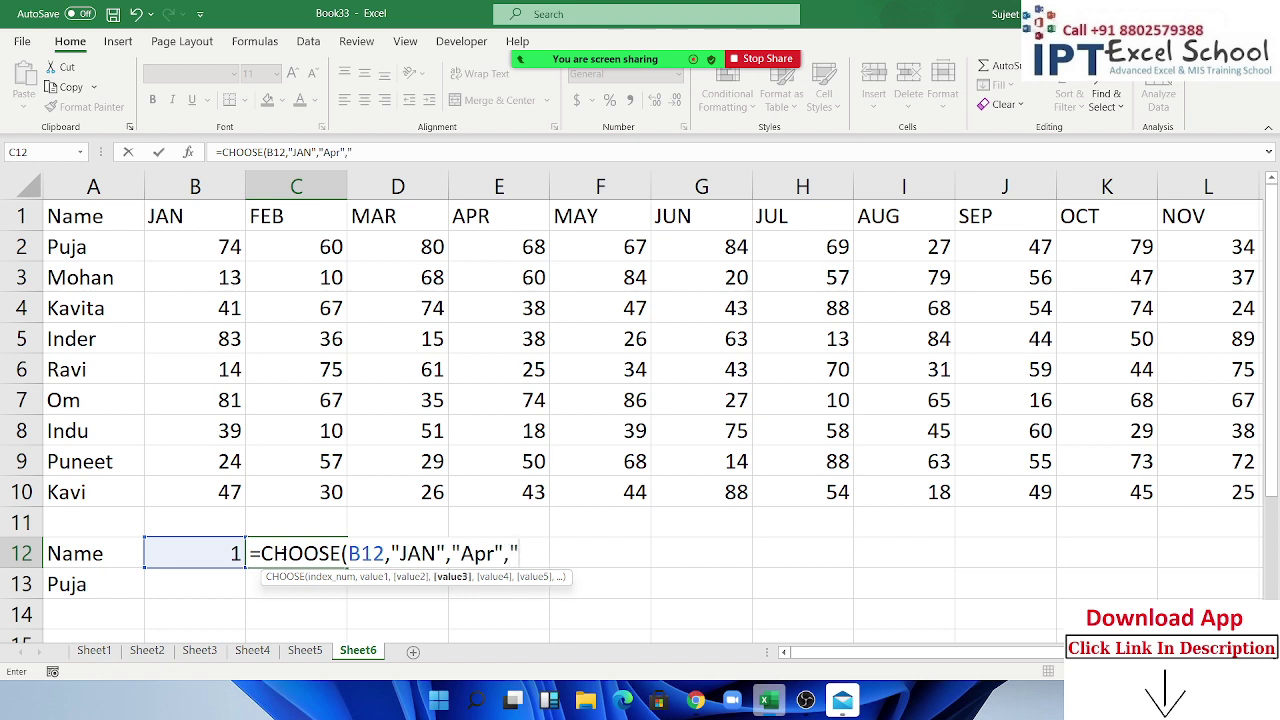
text(Jul")
key(BackSpace)
text(,)
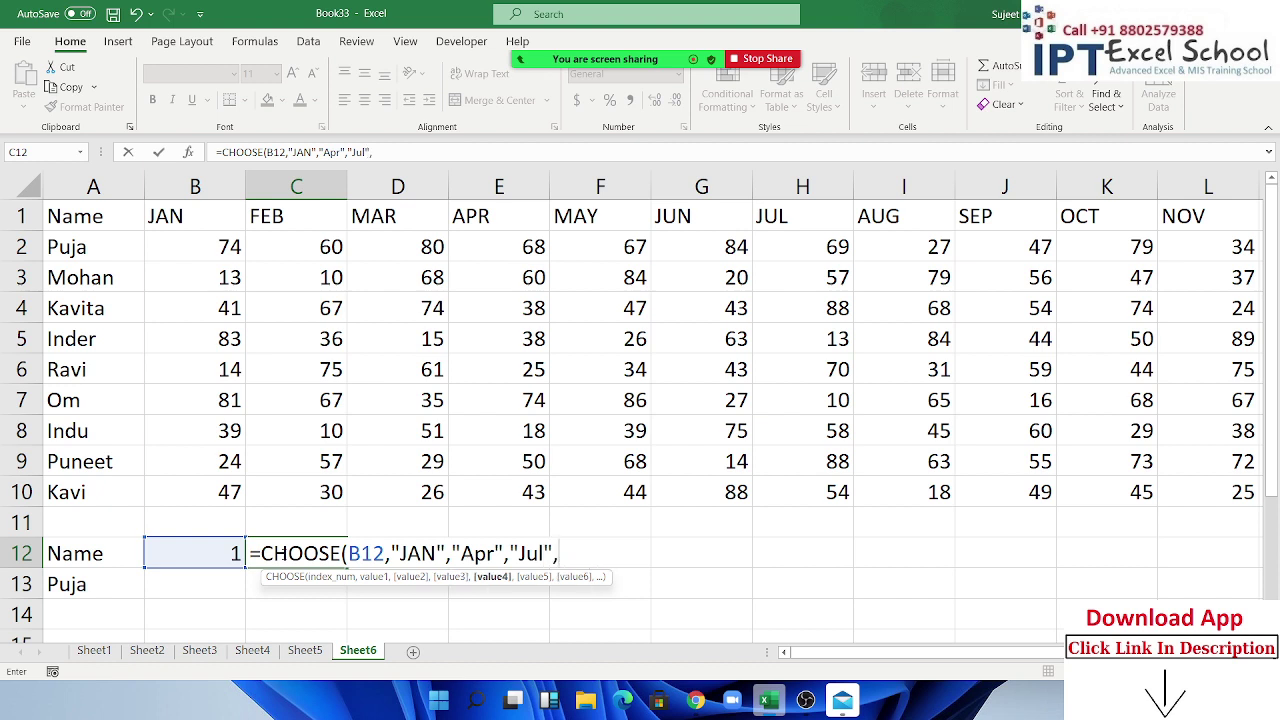
text("A)
key(BackSpace)
text(Oc)
text(t"))
key(Return)
click(283, 553)
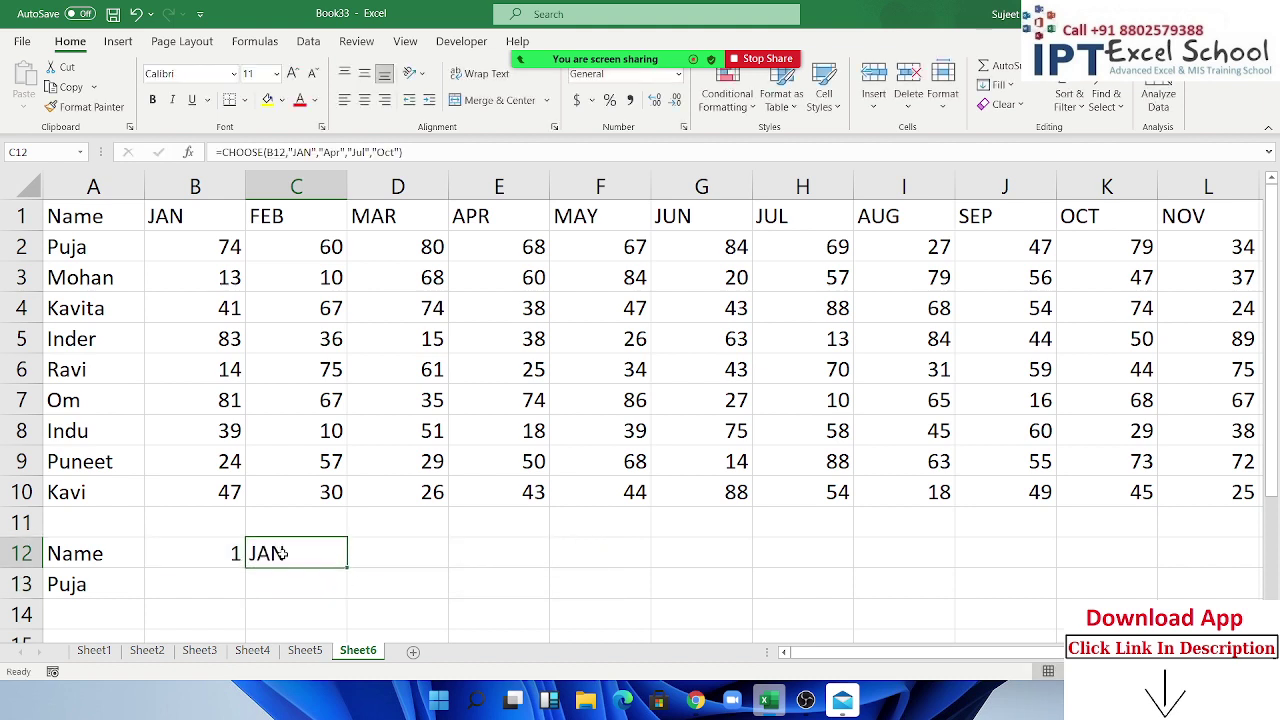
Enter =MATCH(C12,1:1,0) in D12, returning 2.
key(Right)
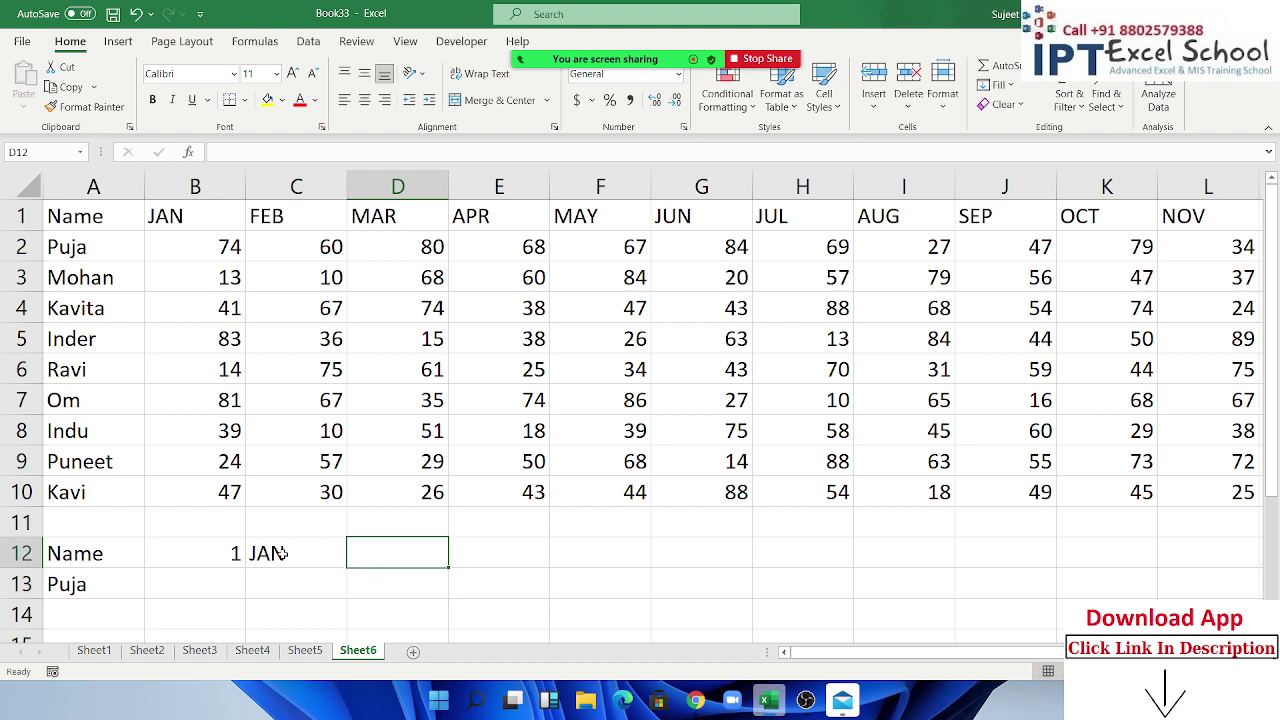
text(=mat)
key(Tab)
click(283, 553)
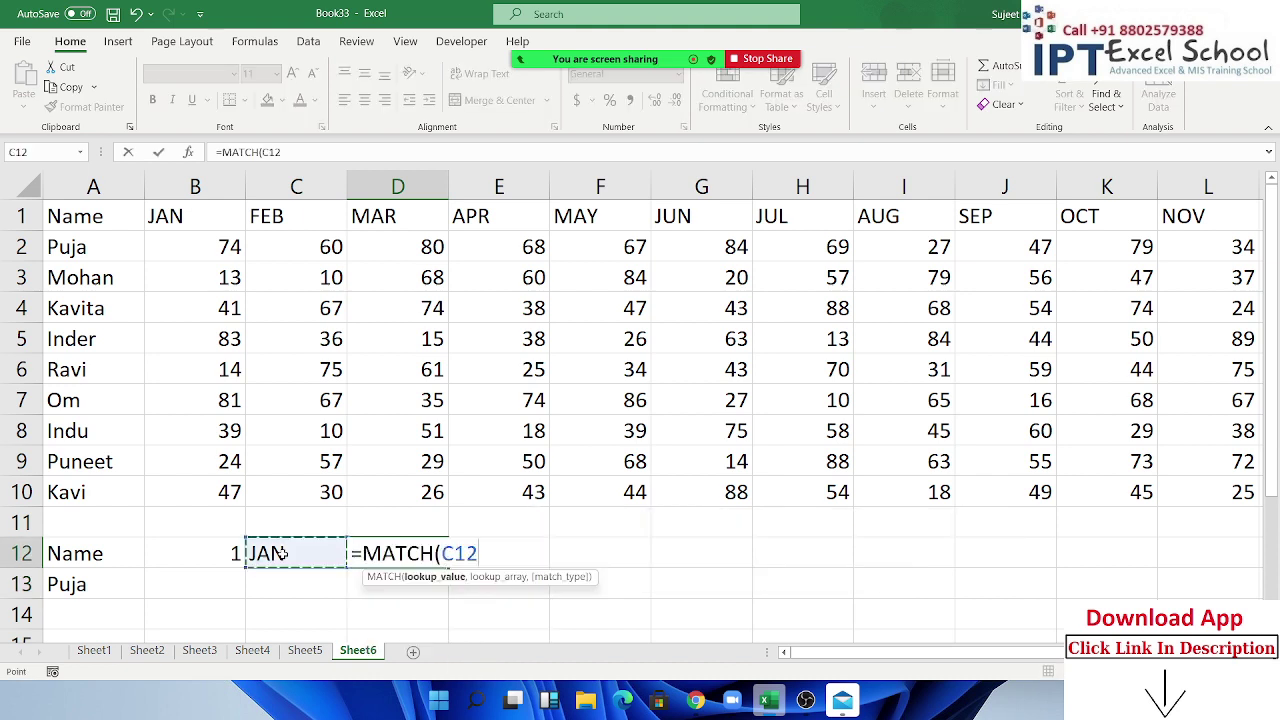
text(,1:1)
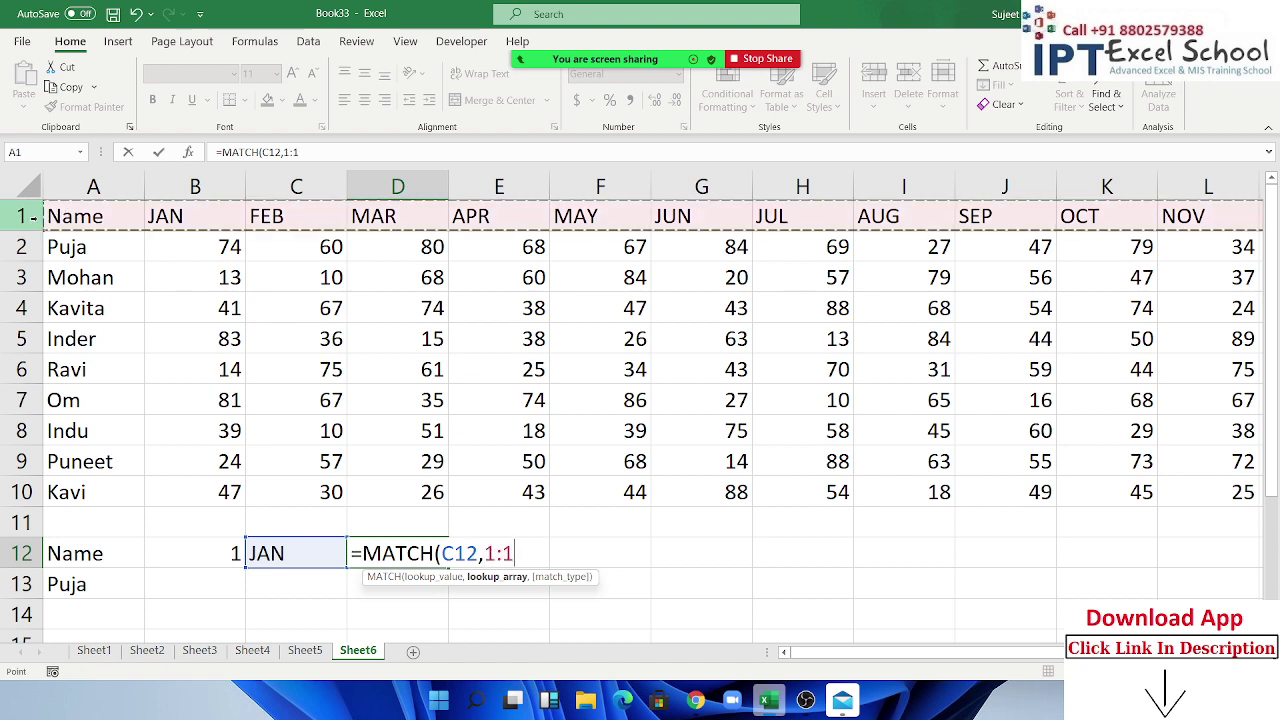
click(34, 216)
text(,0)
key(Return)
key(Up)
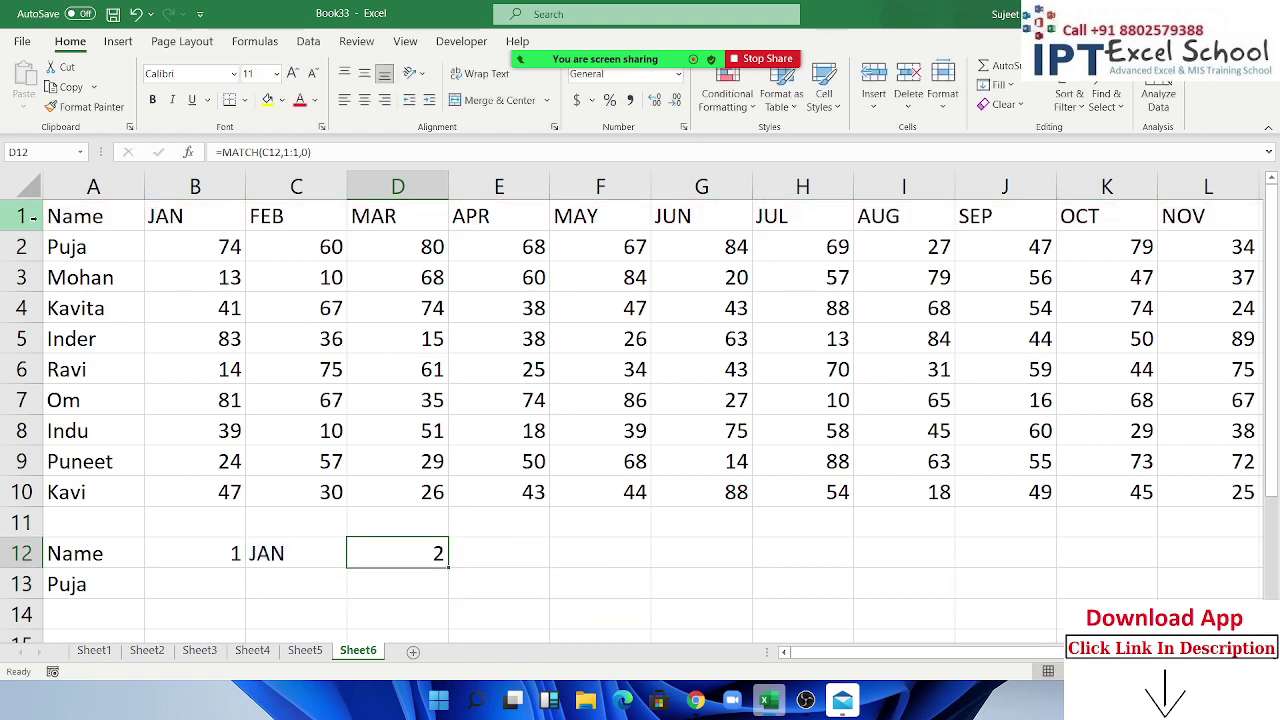
Start a MATCH formula in B13.
key(Down)
key(Left)
key(Left)
text(=)
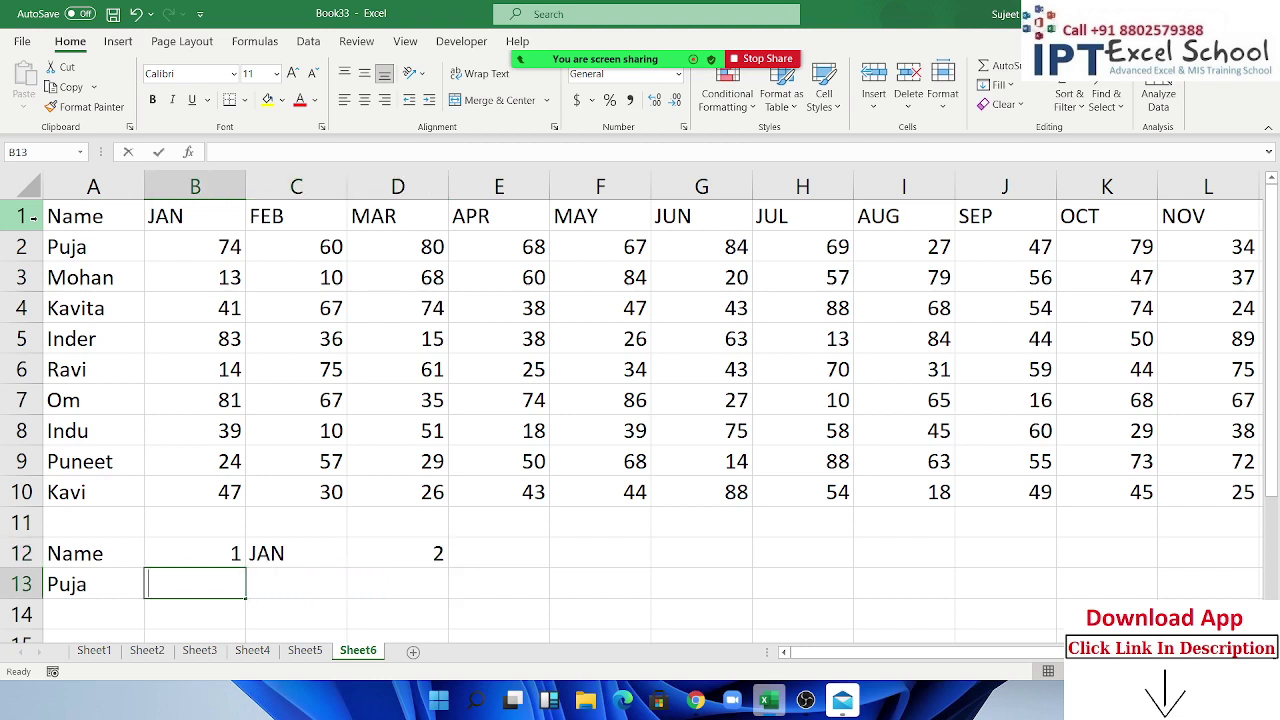
text(m)
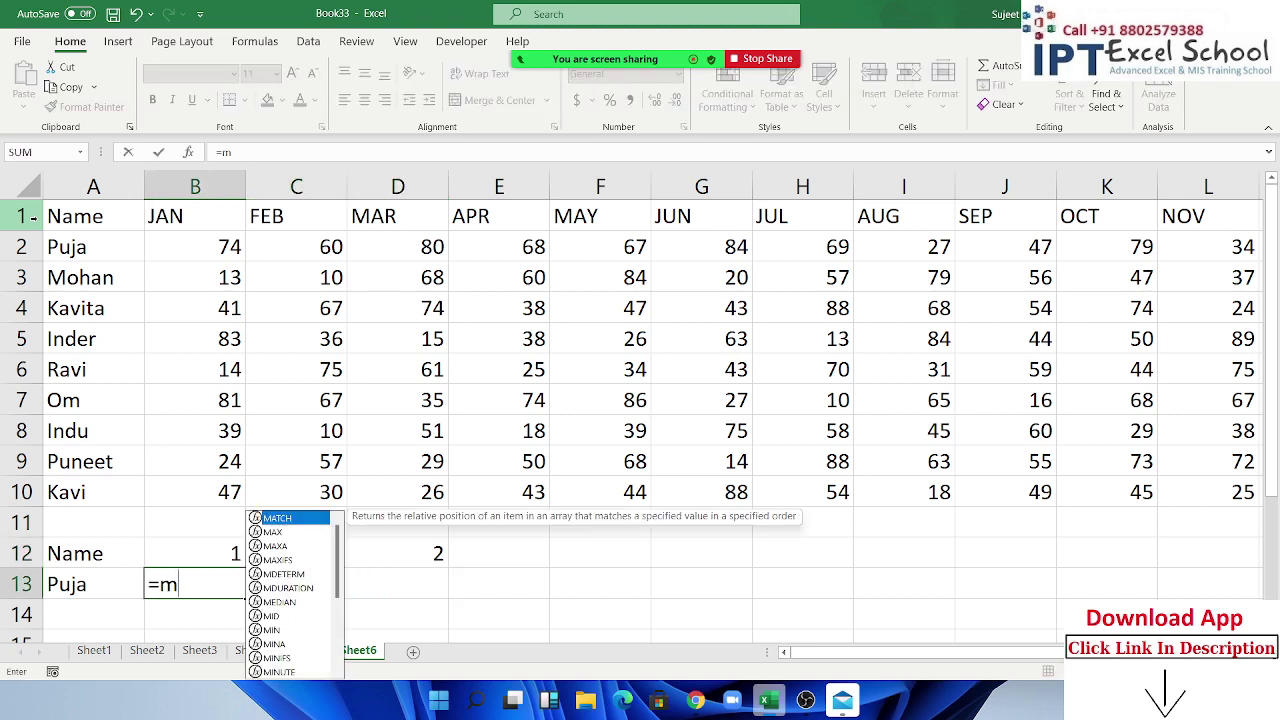
Complete =MATCH(A13,A1:A10,0) in B13, returning position 2.
key(Tab)
key(Left)
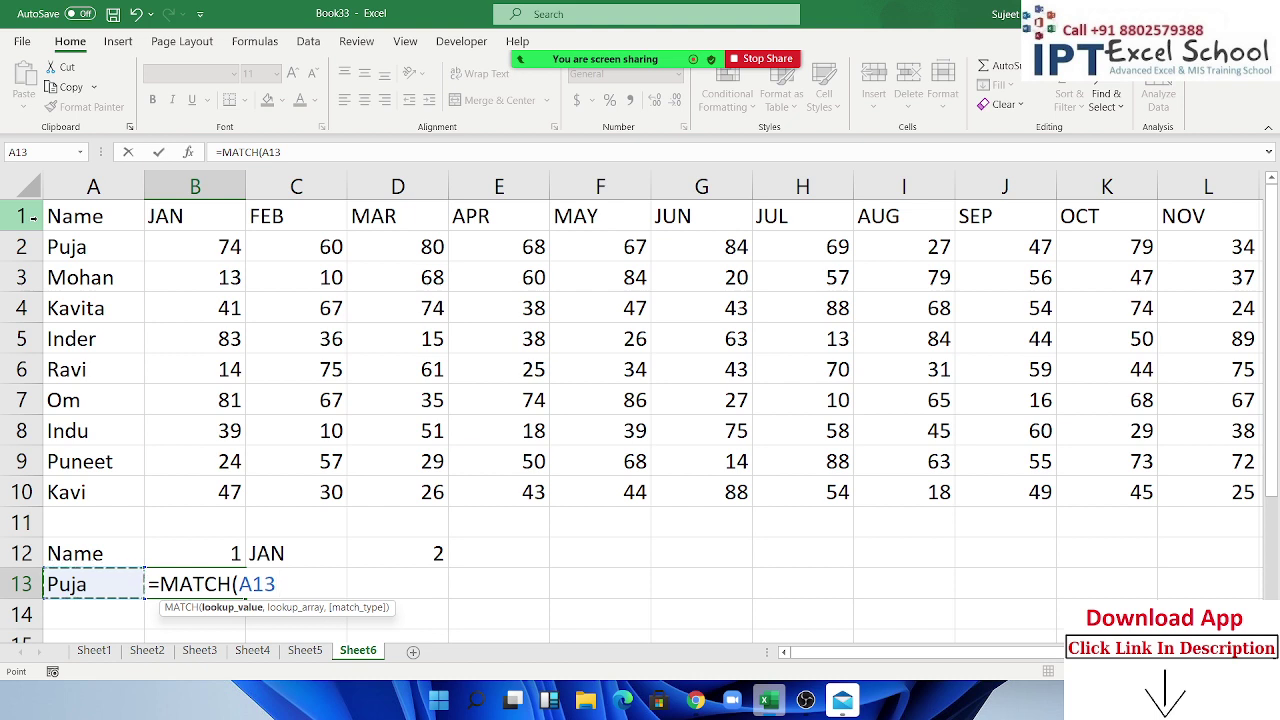
text(,)
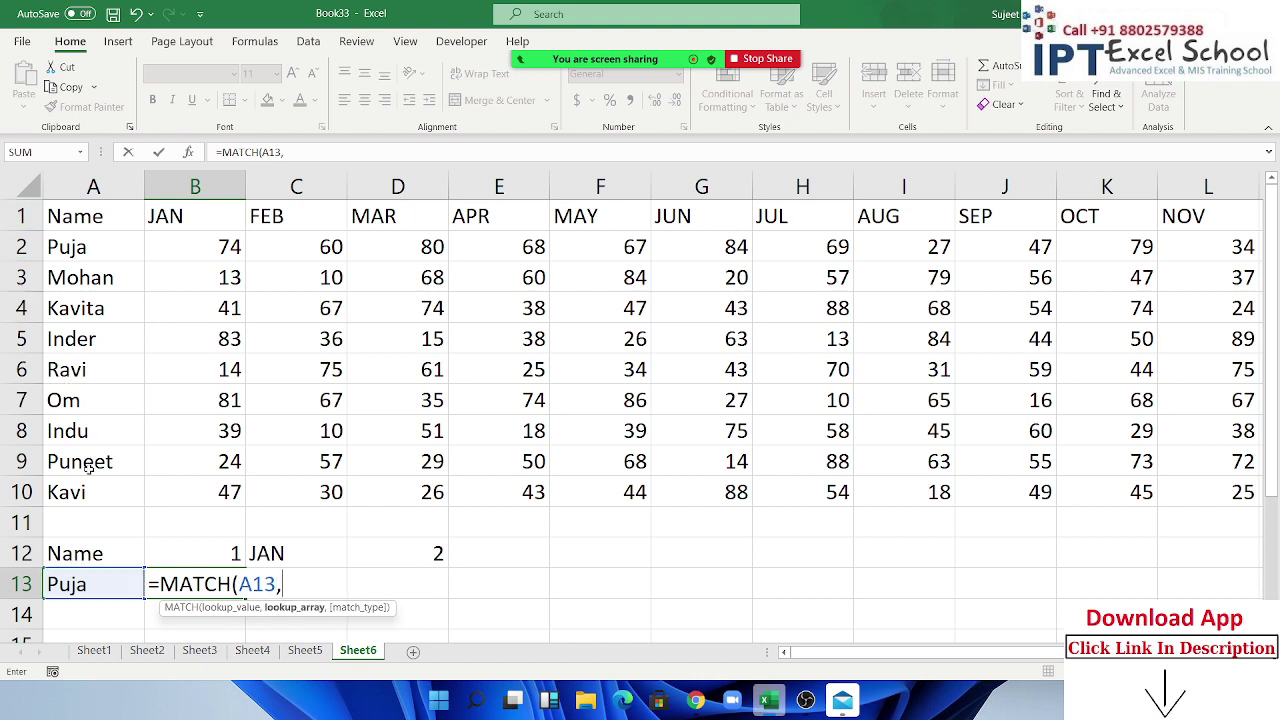
drag(90, 492, 93, 216)
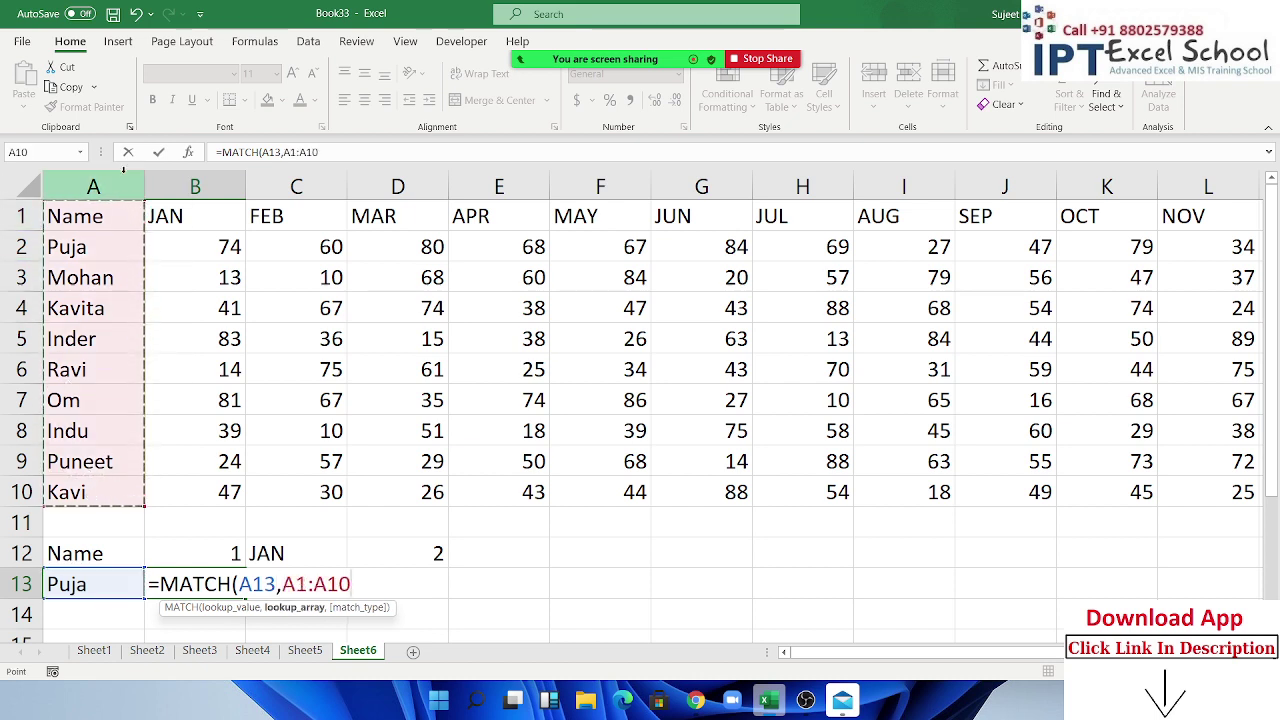
text(,0)
key(Return)
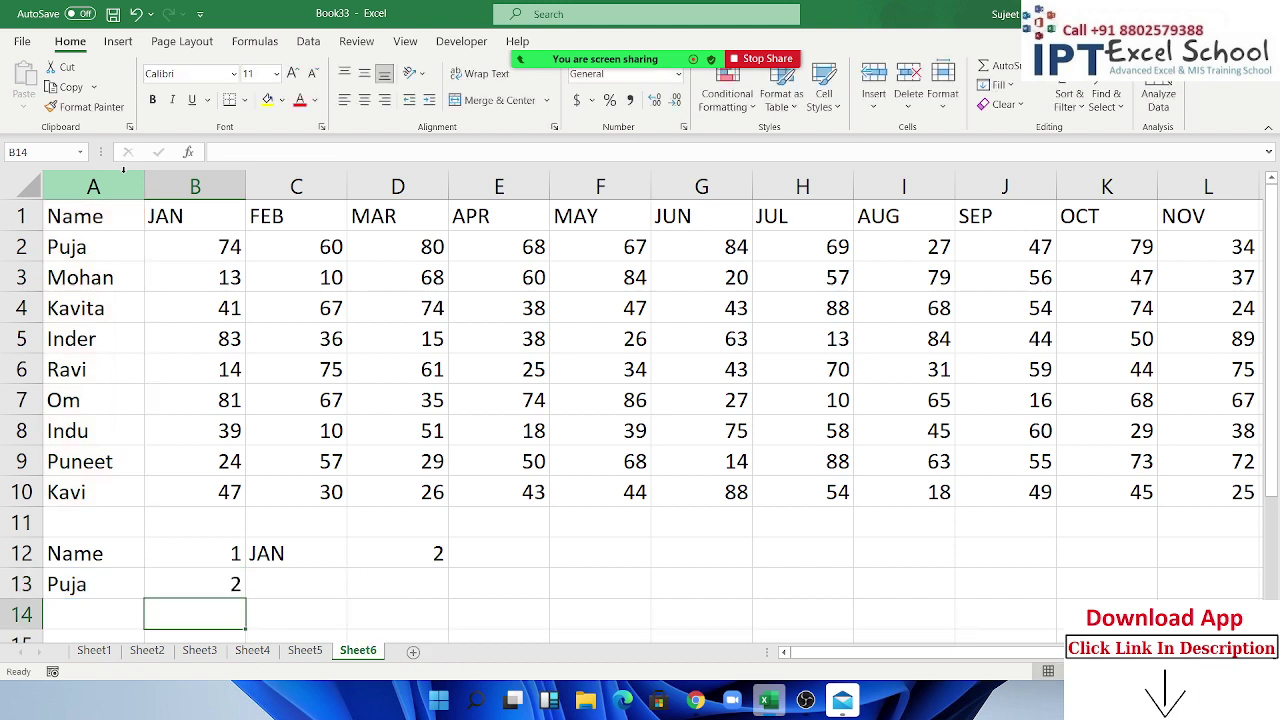
key(Up)
Enter =ADDRESS(B13,D12) in C13, returning $B$2, and check cell B2.
key(Right)
key(Up)
key(Right)
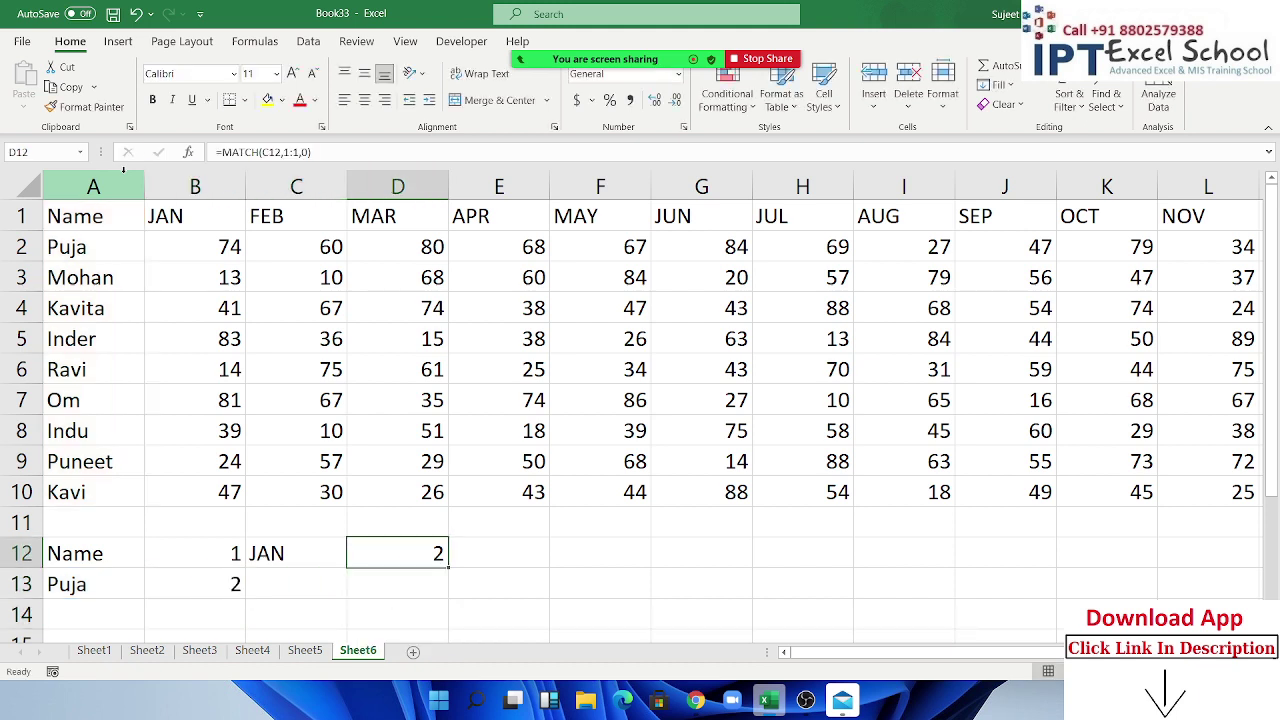
key(Down)
key(Left)
text(=ad)
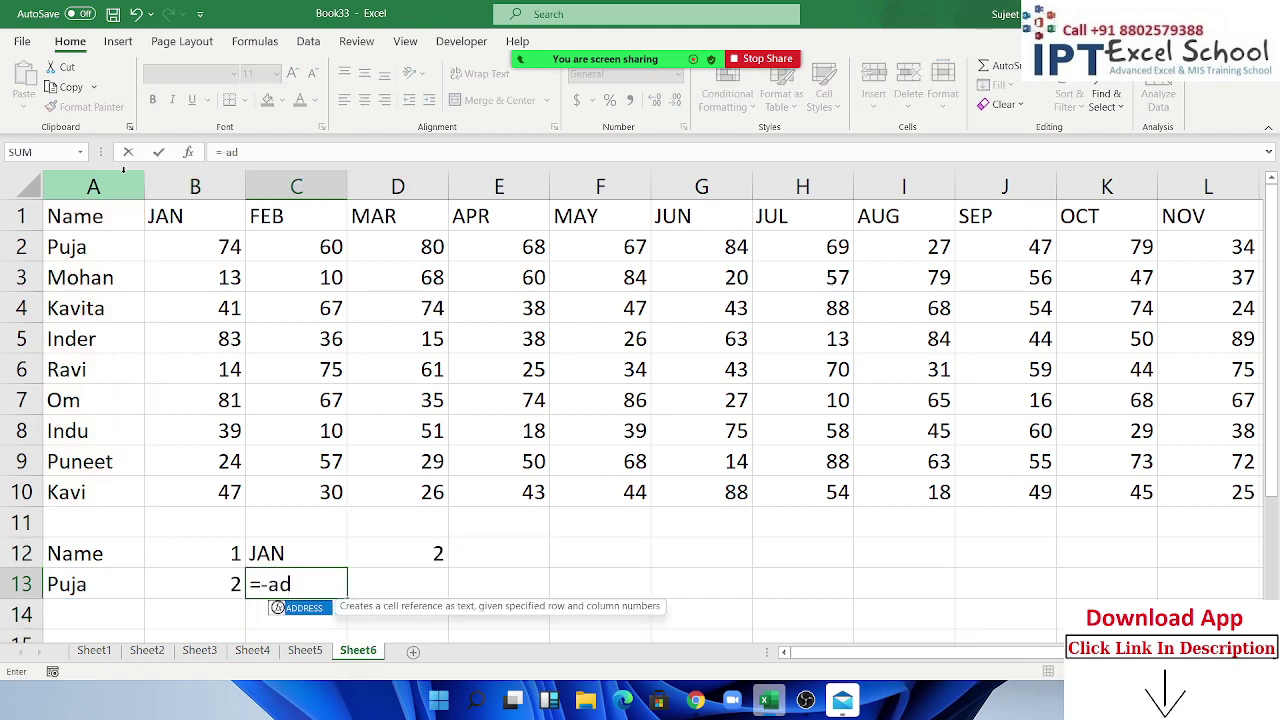
key(Escape)
text(=ad)
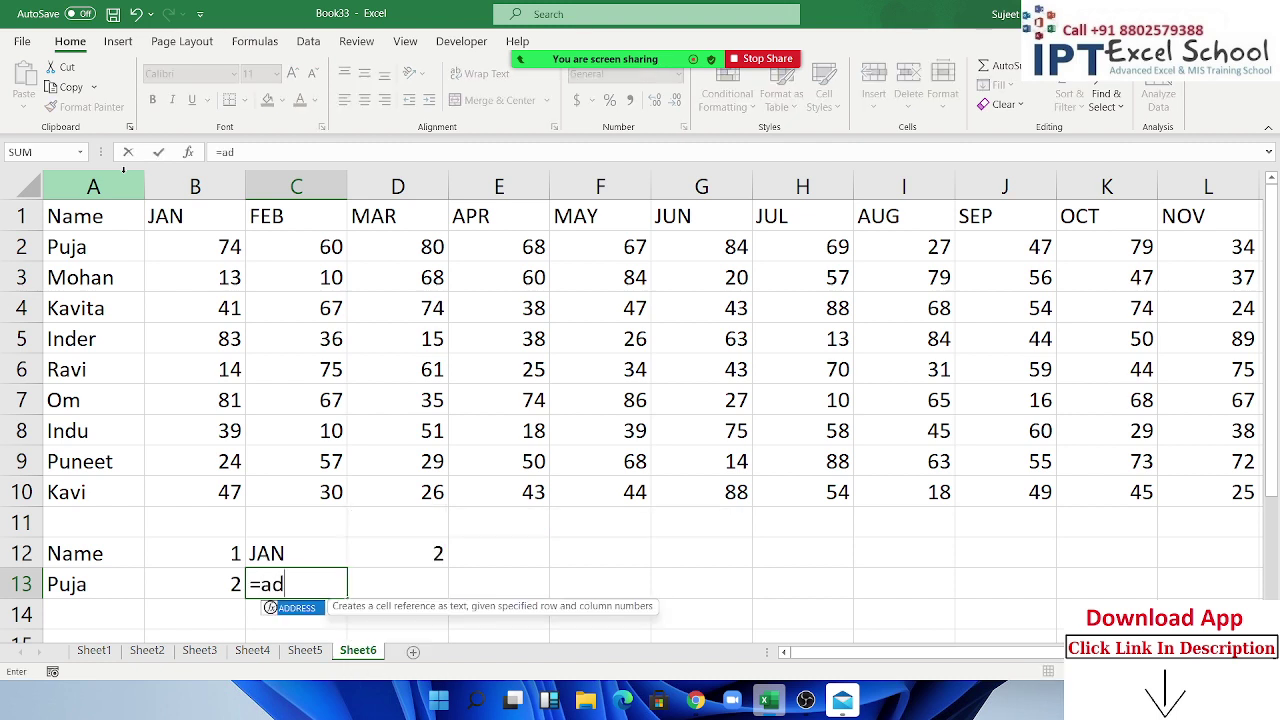
key(Tab)
key(Left)
text(,)
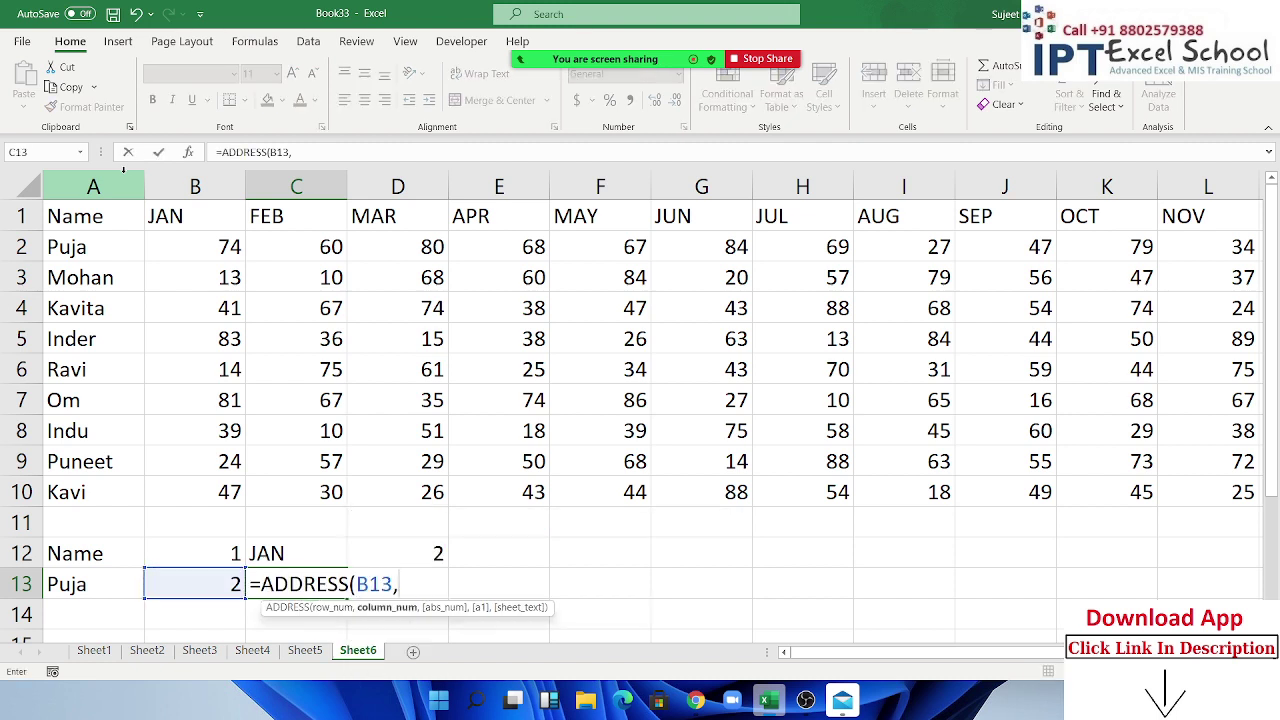
key(Right)
key(Up)
key(Return)
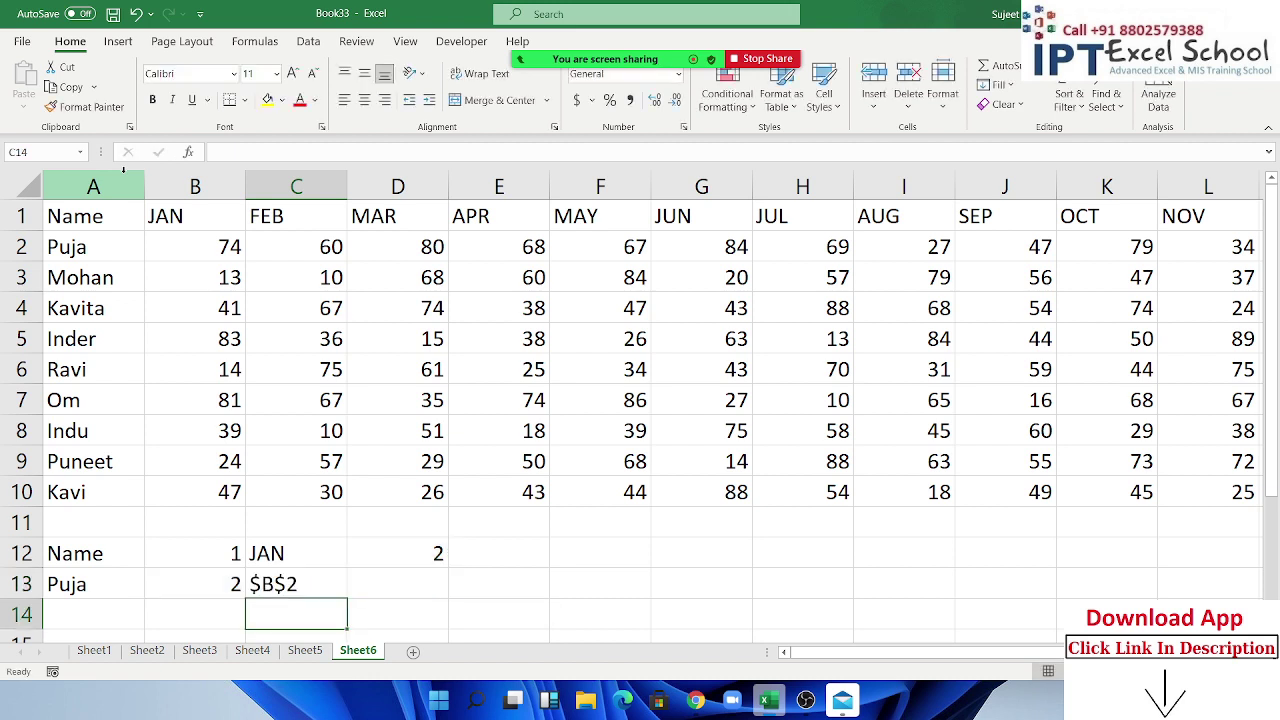
key(Up)
click(198, 257)
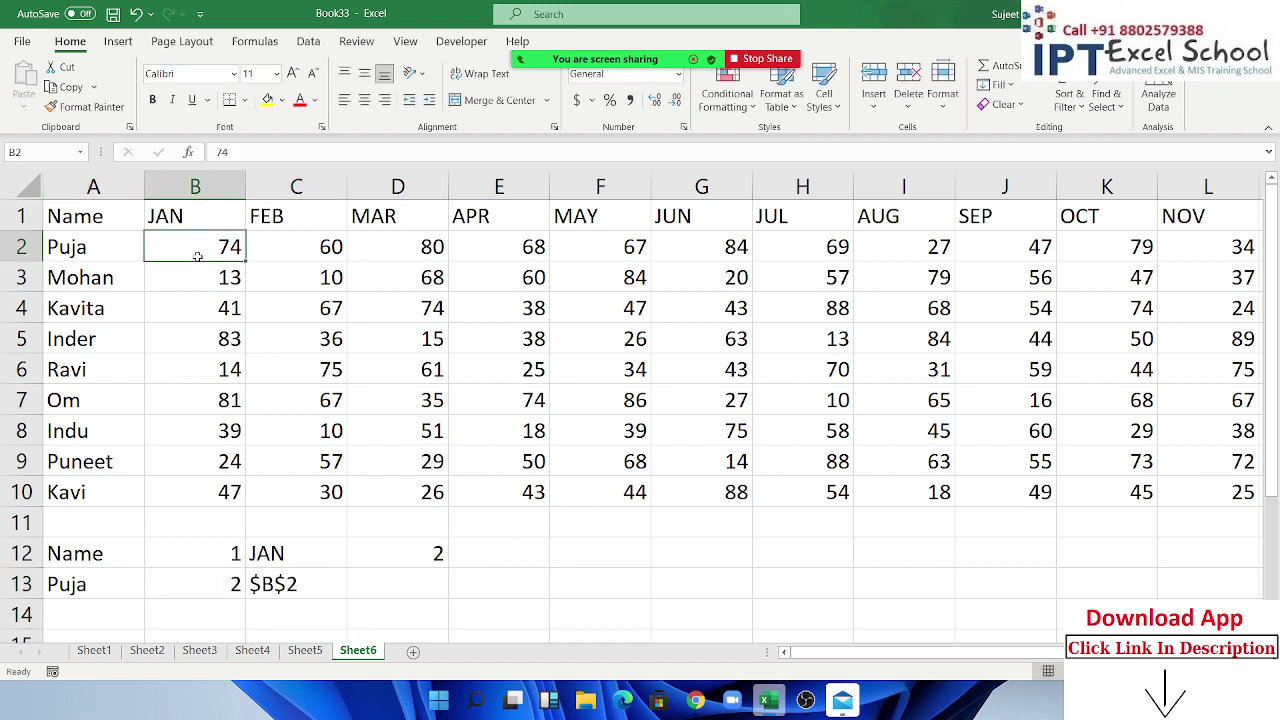
Enter =ADDRESS(B13,D12+2) in D13, returning $D$2.
click(390, 591)
text(=ad)
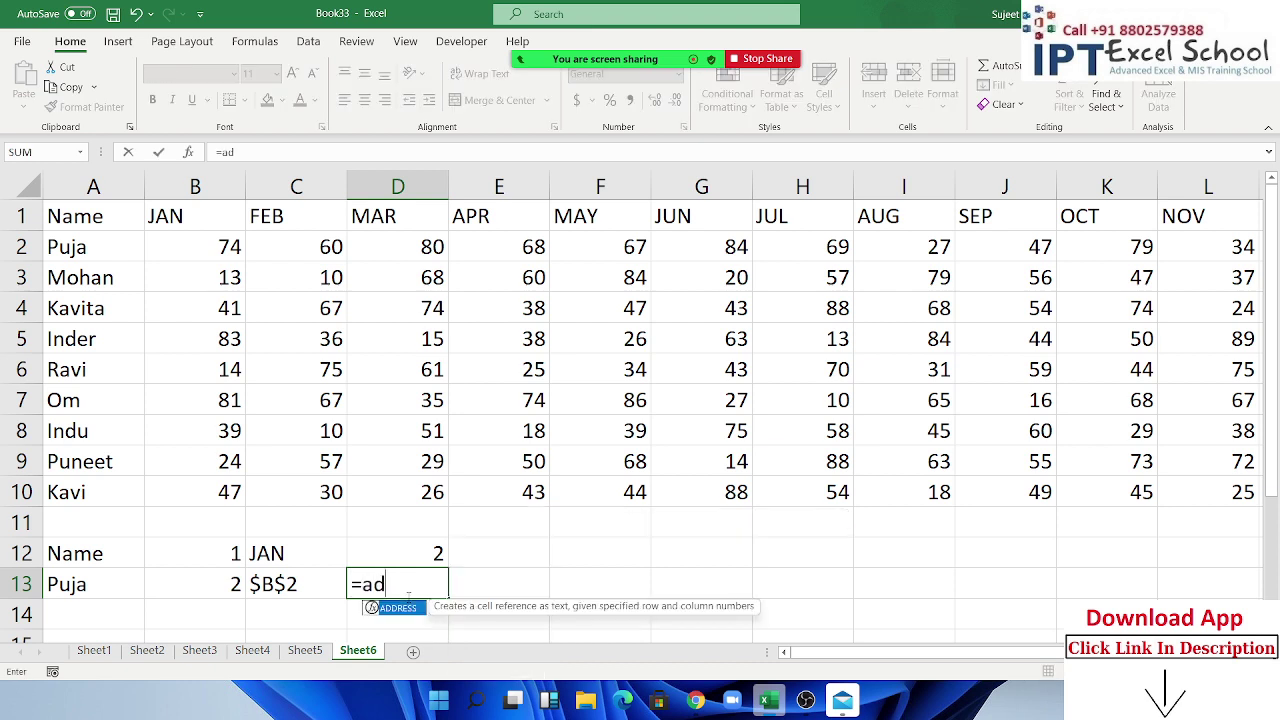
key(Tab)
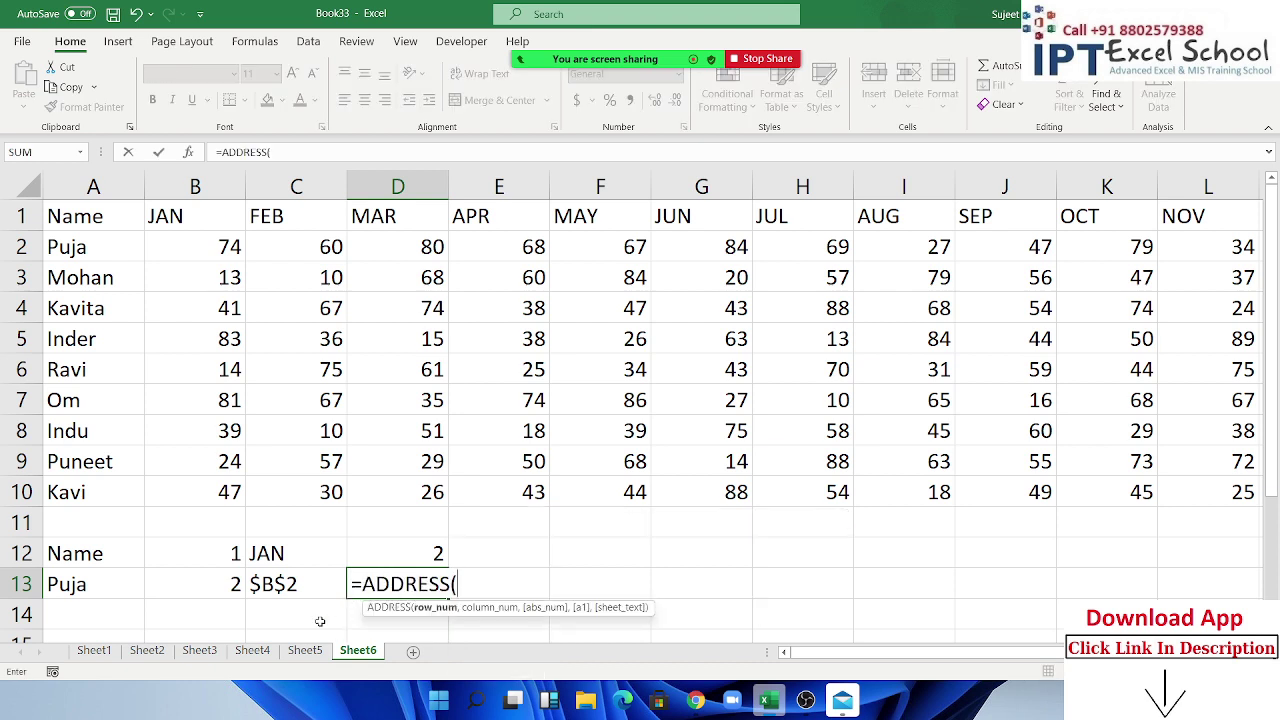
click(231, 585)
text(,)
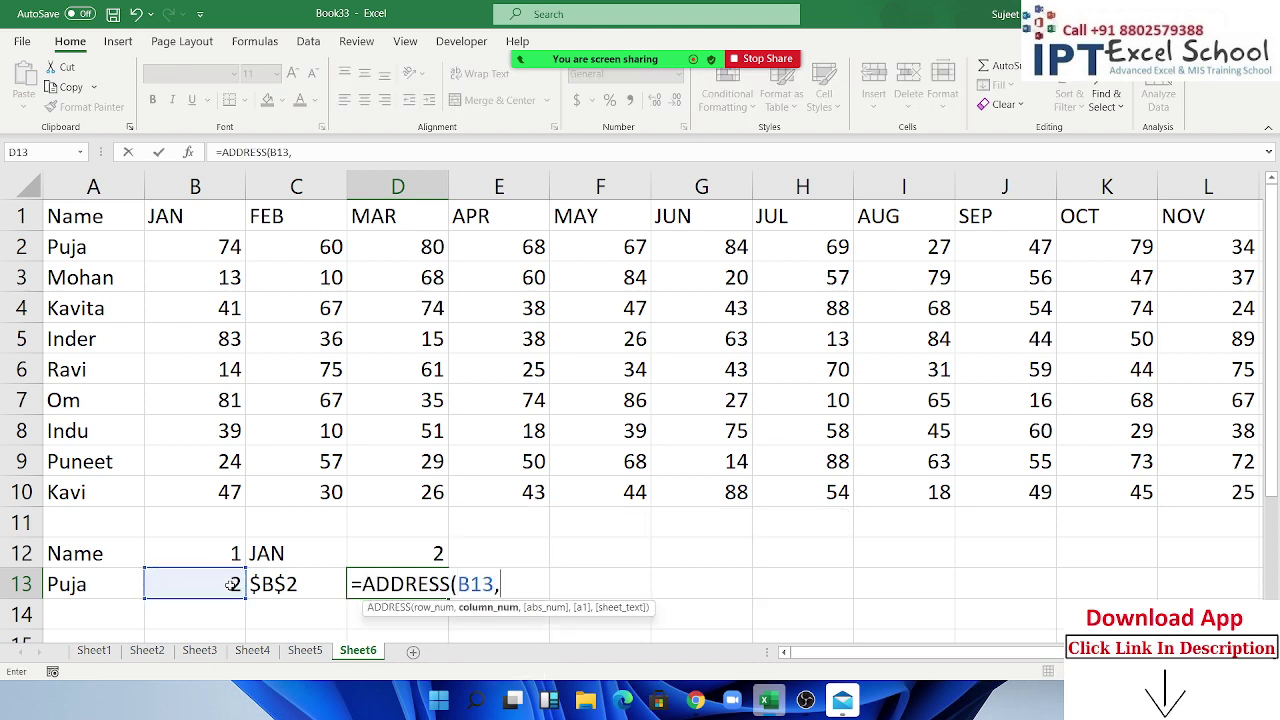
click(415, 547)
text(+)
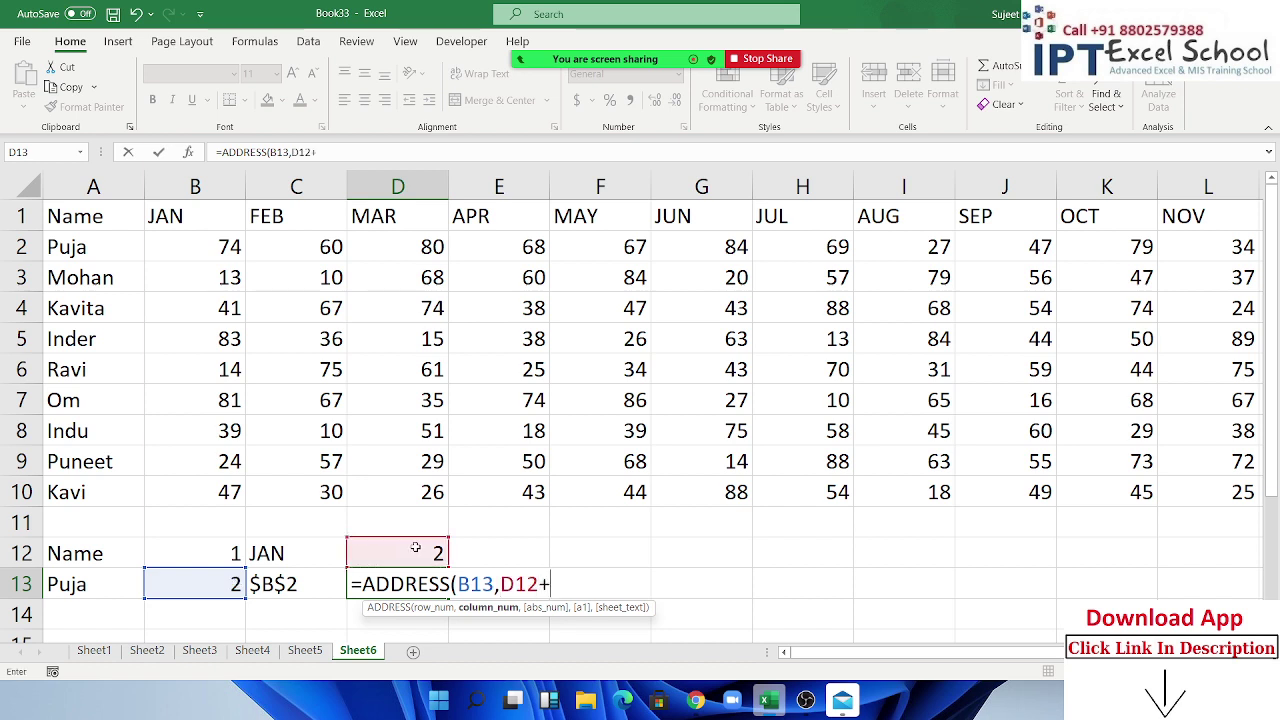
text(2)
key(Return)
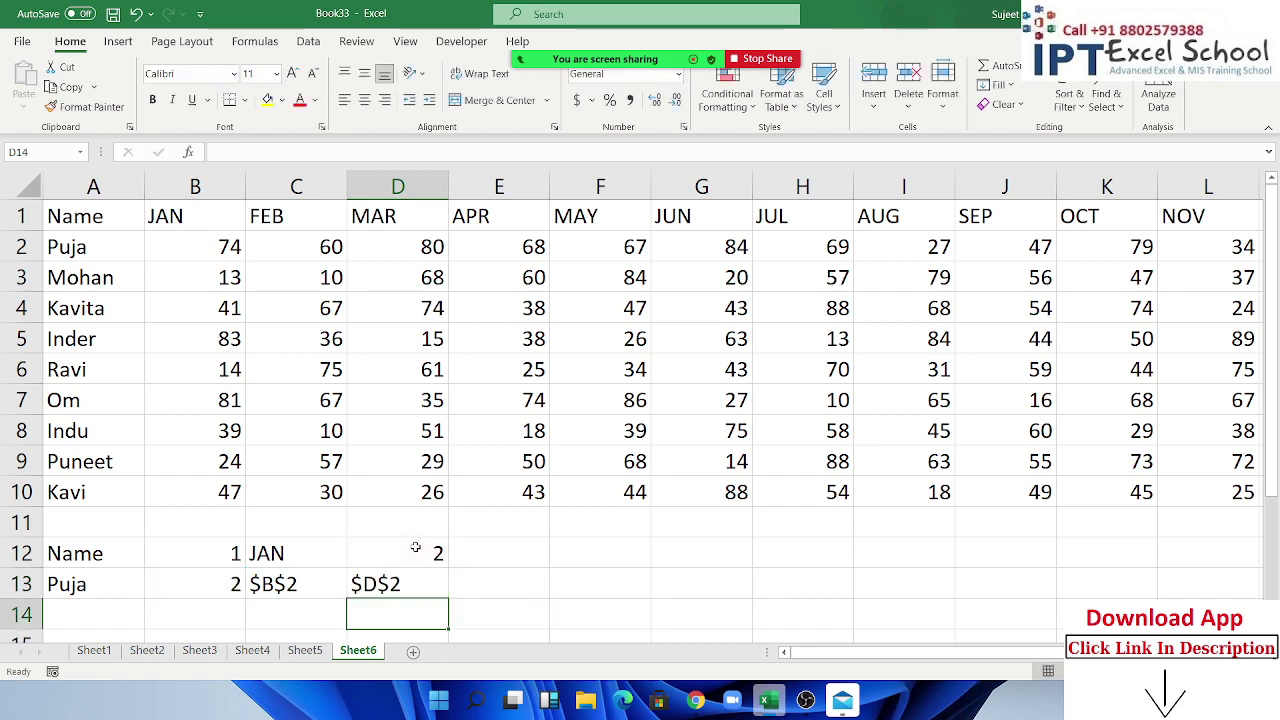
key(Up)
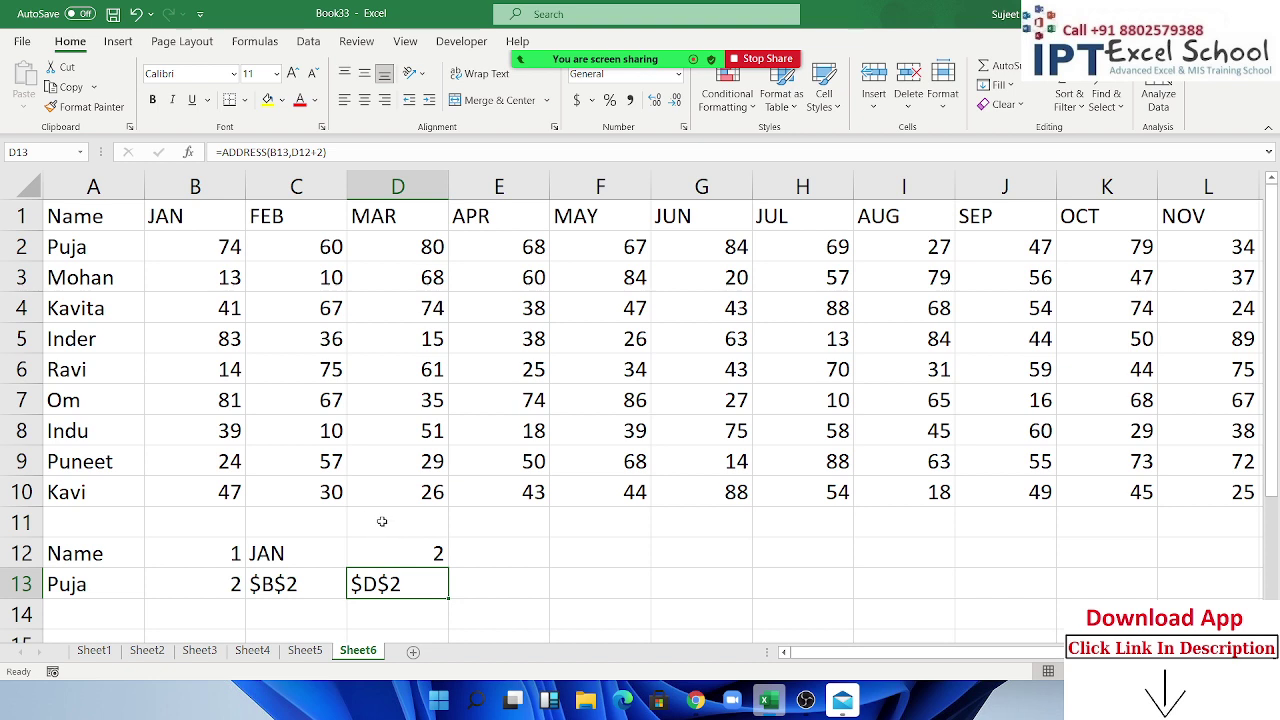
Select scores B2:D2 to check their sum, then start a SUM formula in E13.
drag(205, 246, 365, 246)
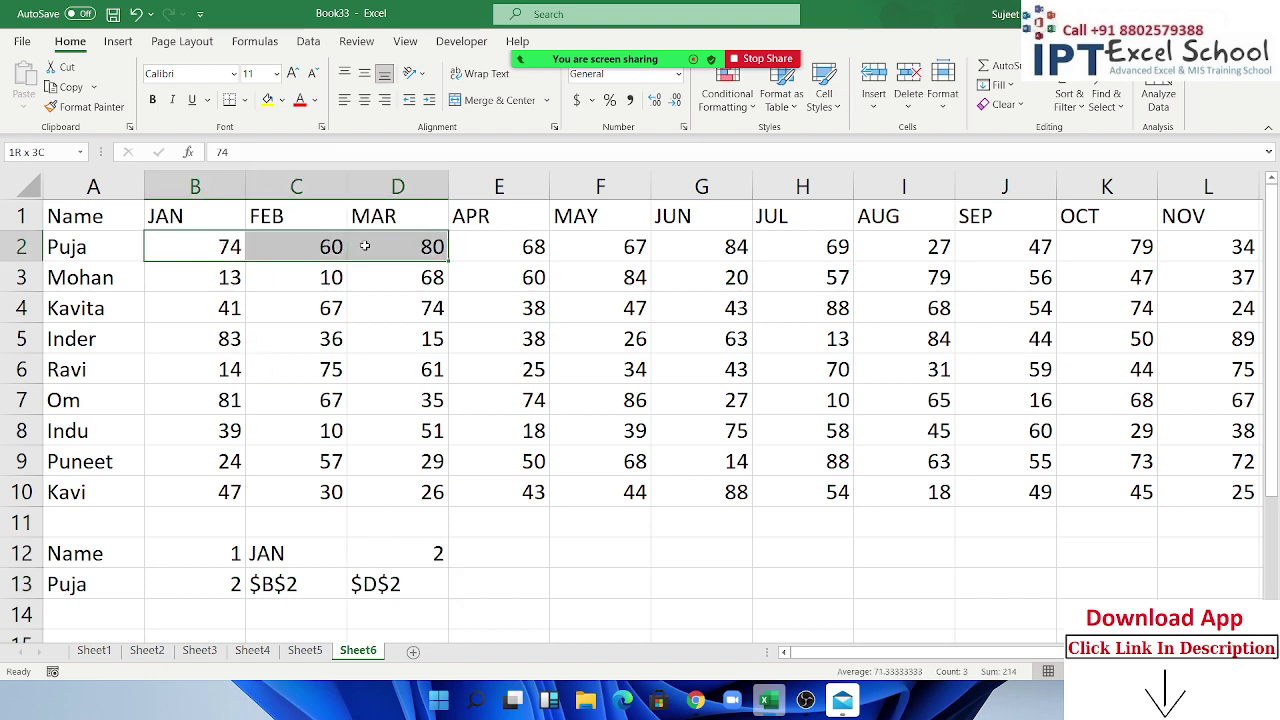
click(293, 590)
click(400, 603)
click(420, 588)
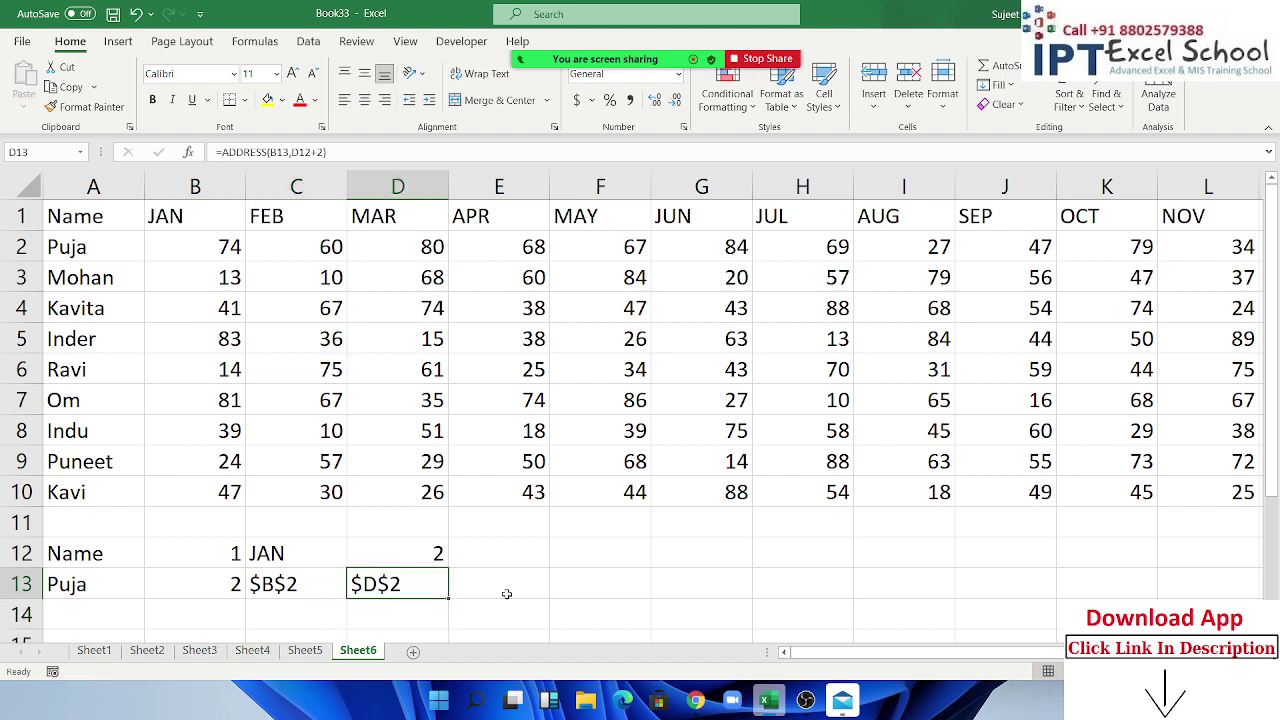
click(508, 594)
text(=)
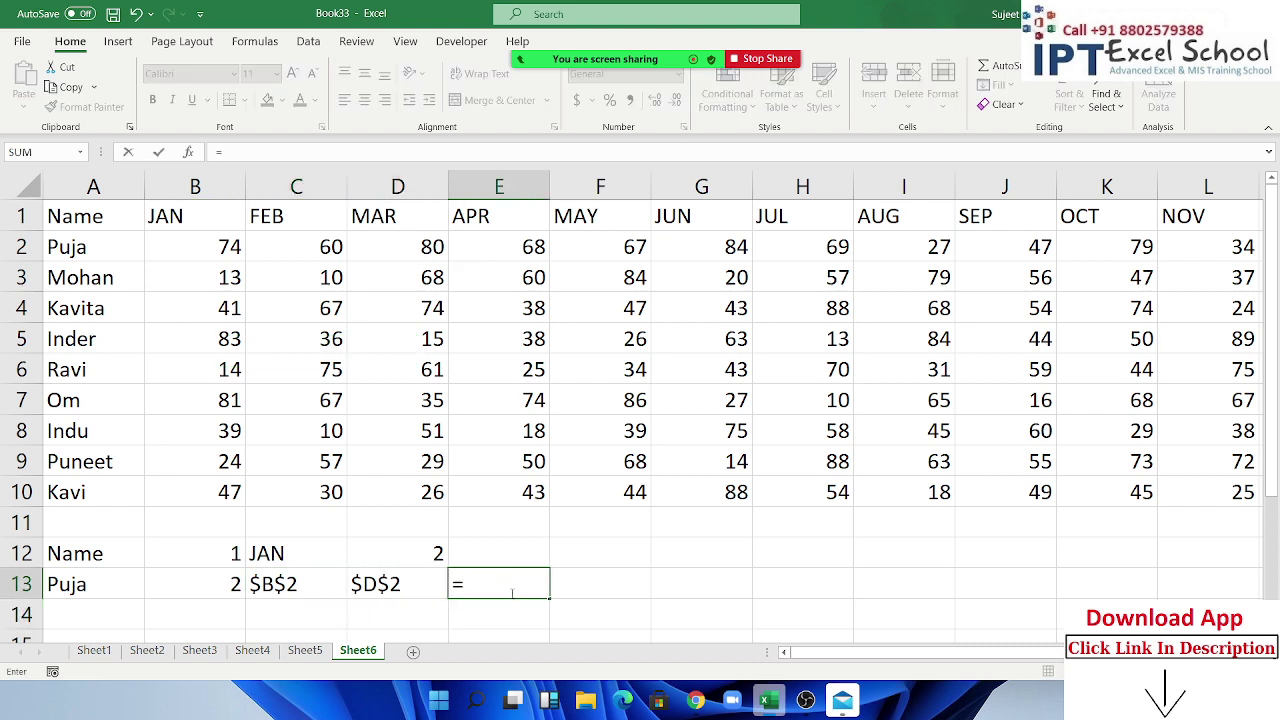
text(s)
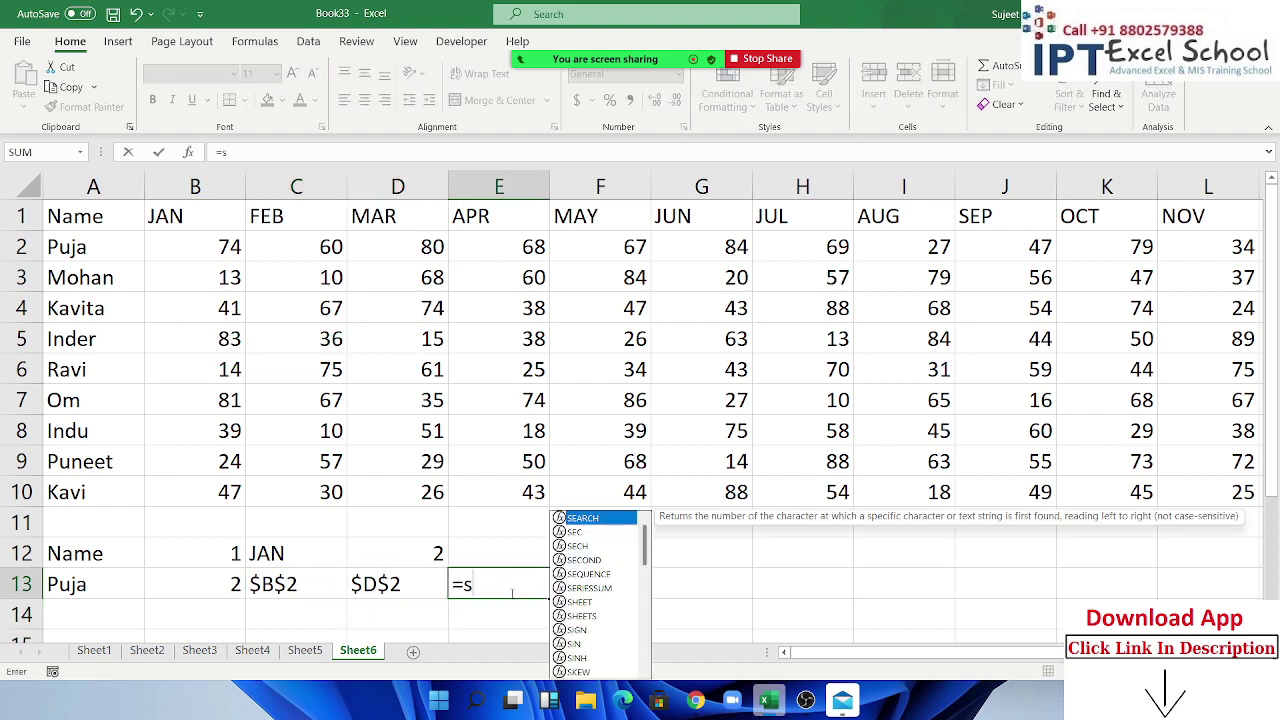
text(um()
Replace the SUM attempt with =C13&":"&D13 in E13 and autofit column E.
drag(200, 248, 409, 250)
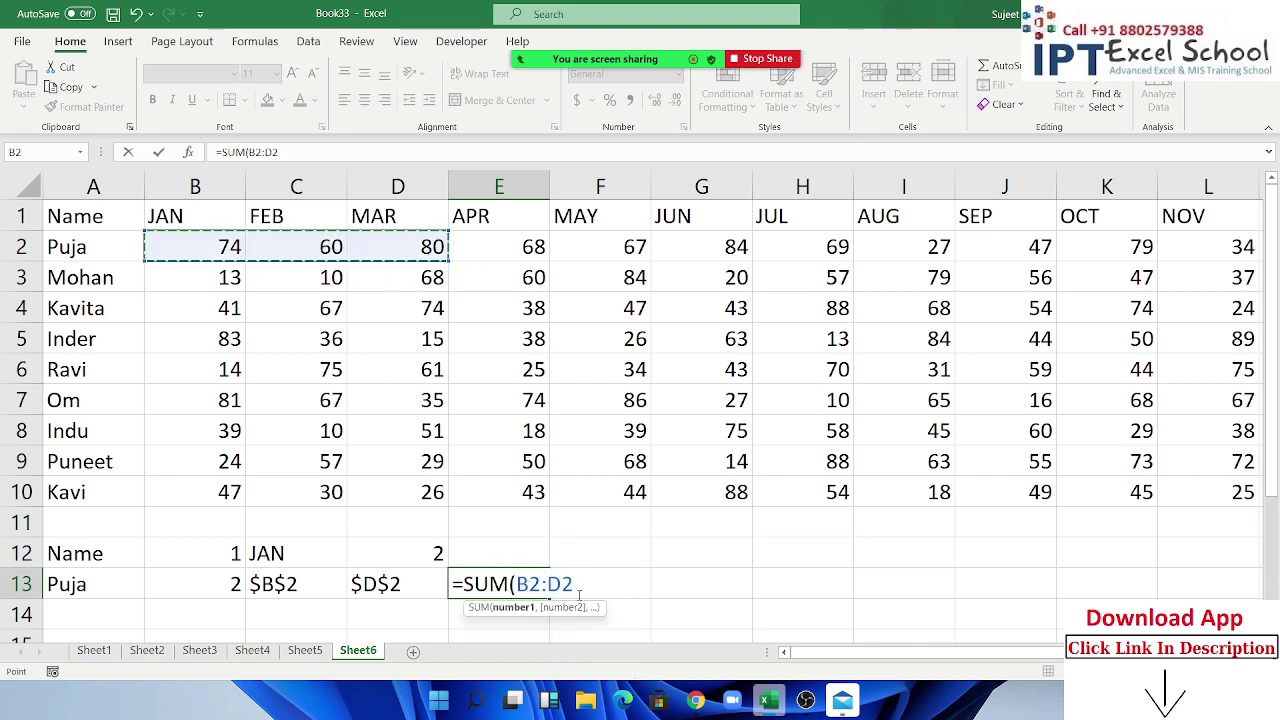
drag(529, 585, 573, 585)
key(Escape)
text(=)
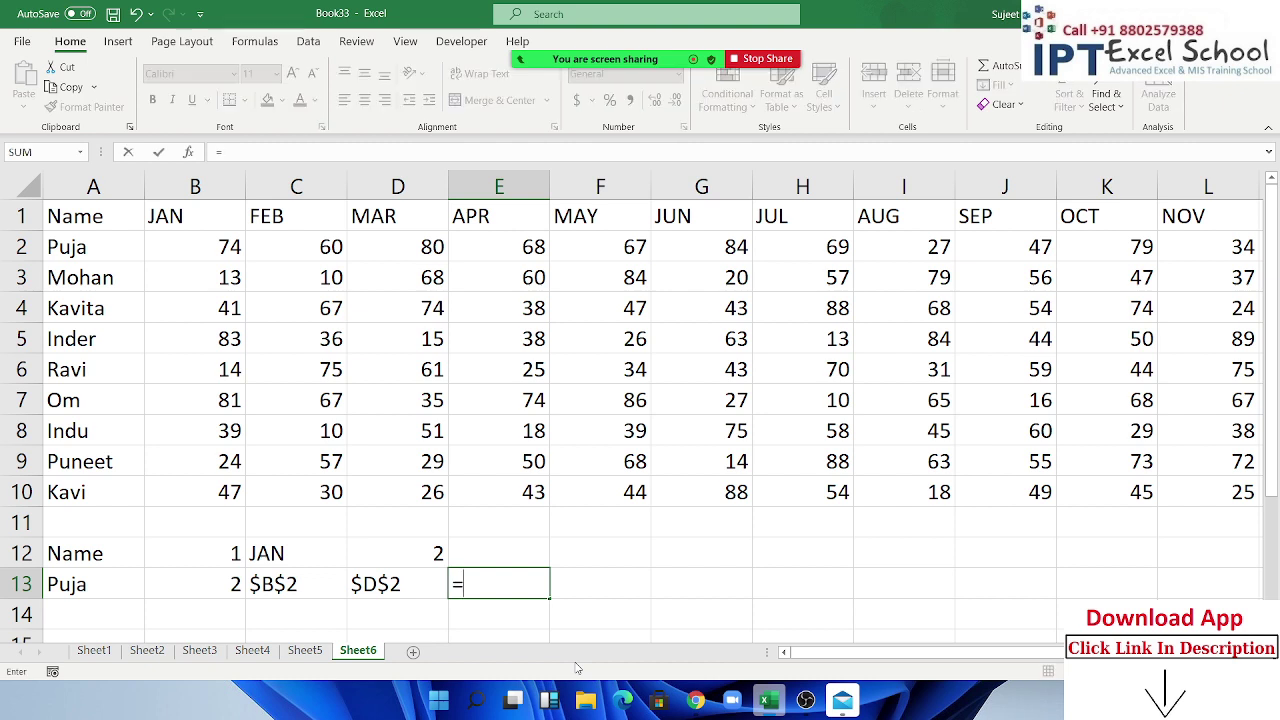
key(Left)
key(Left)
text(&)
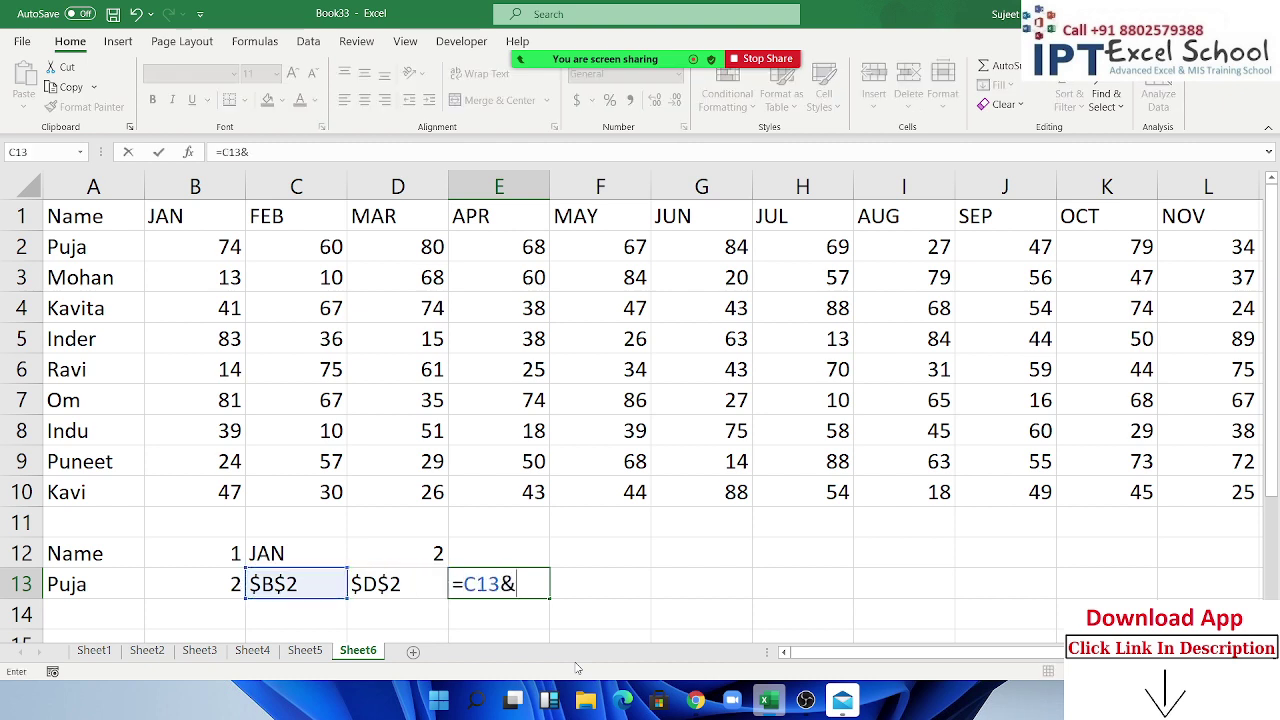
text(":")
text(&)
key(Left)
key(Return)
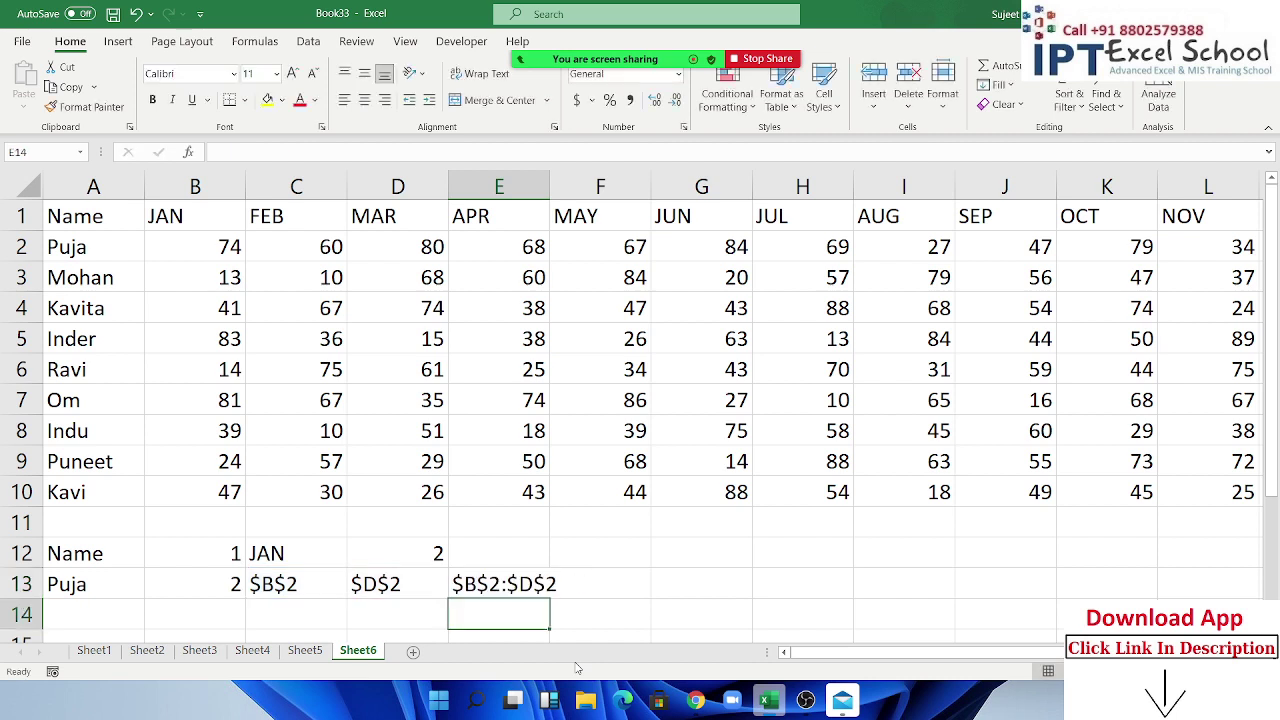
key(Up)
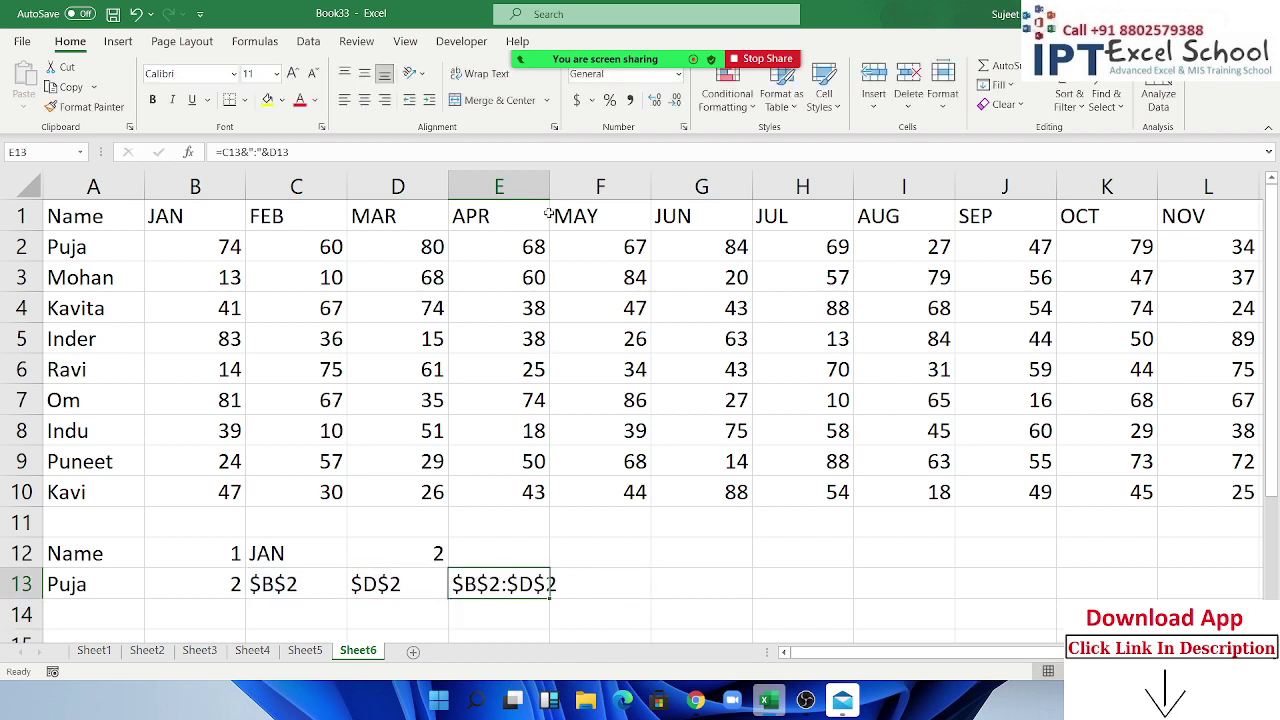
double_click(549, 195)
Enter =SUM(E13) in F13, which returns 0.
click(626, 577)
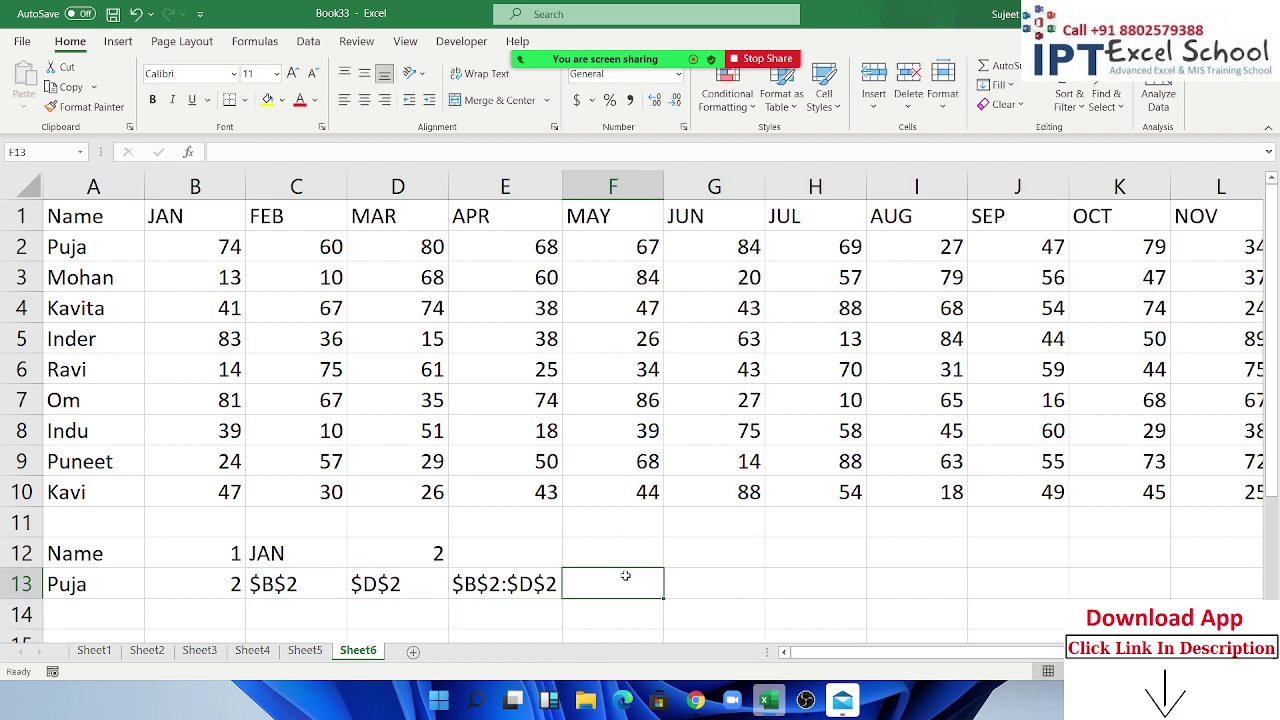
text(=sum)
key(Tab)
text(1)
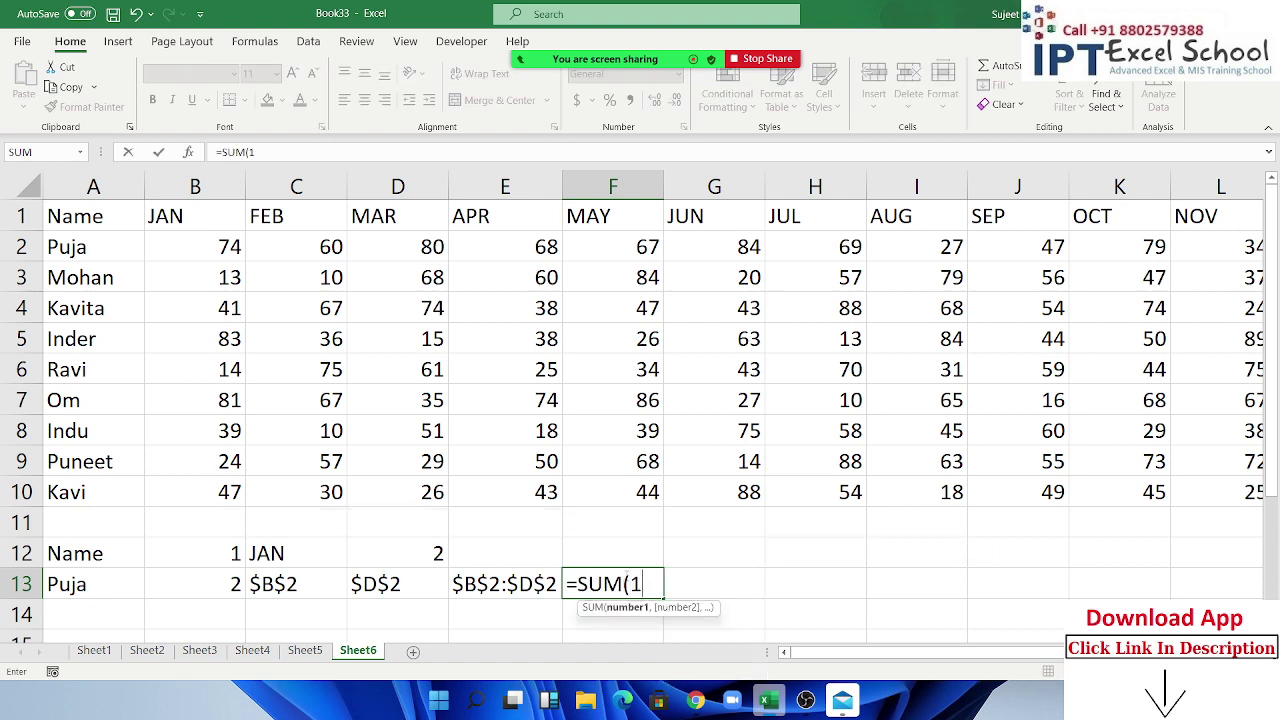
key(BackSpace)
click(450, 578)
text())
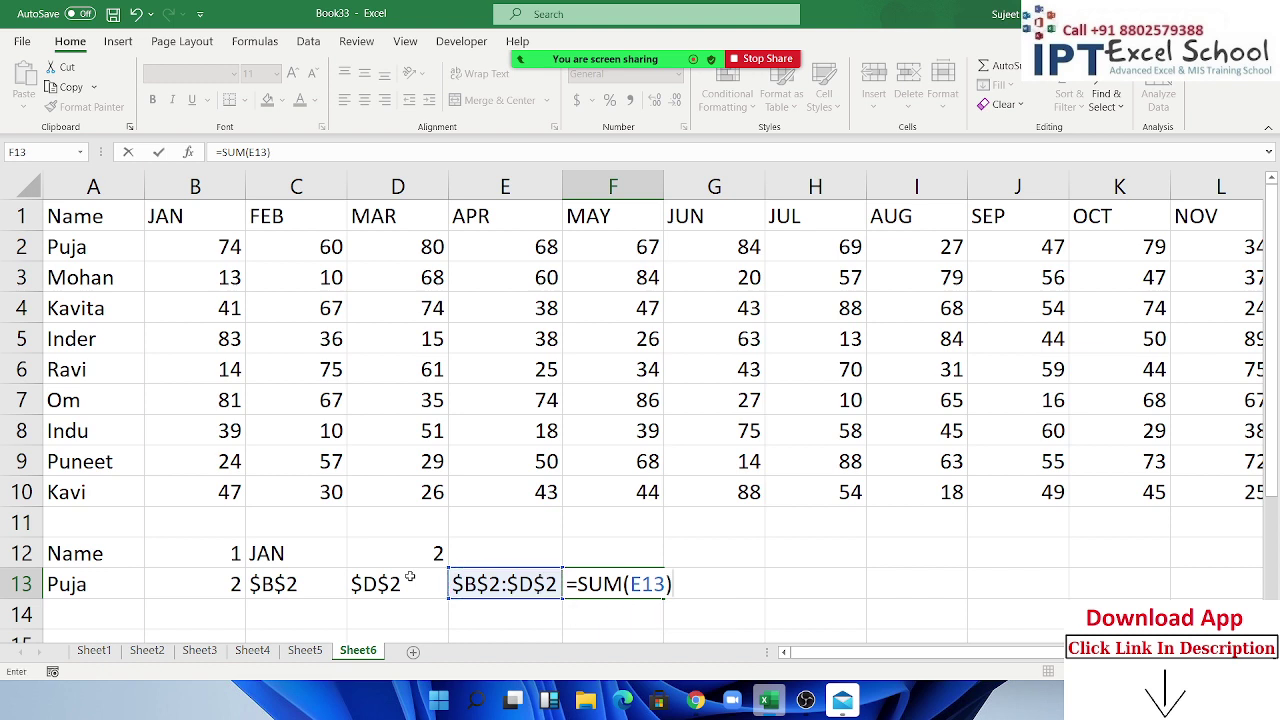
key(Return)
key(Up)
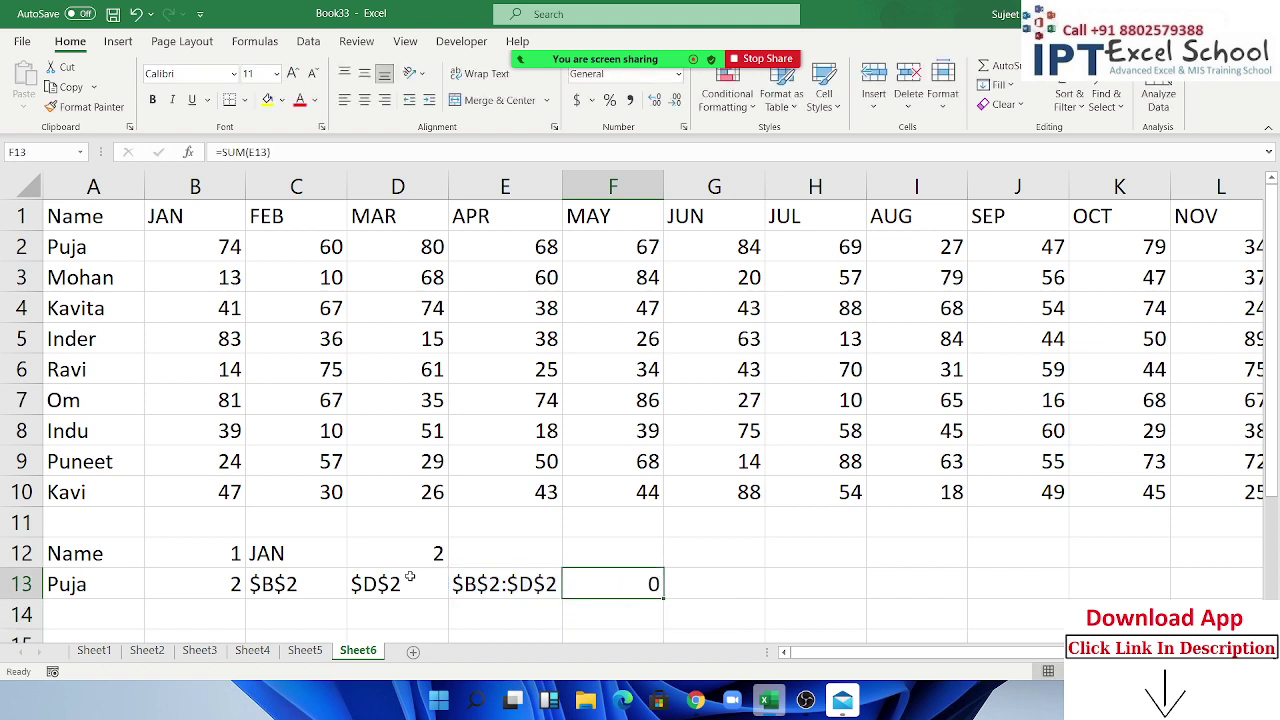
key(Up)
key(Right)
key(Right)
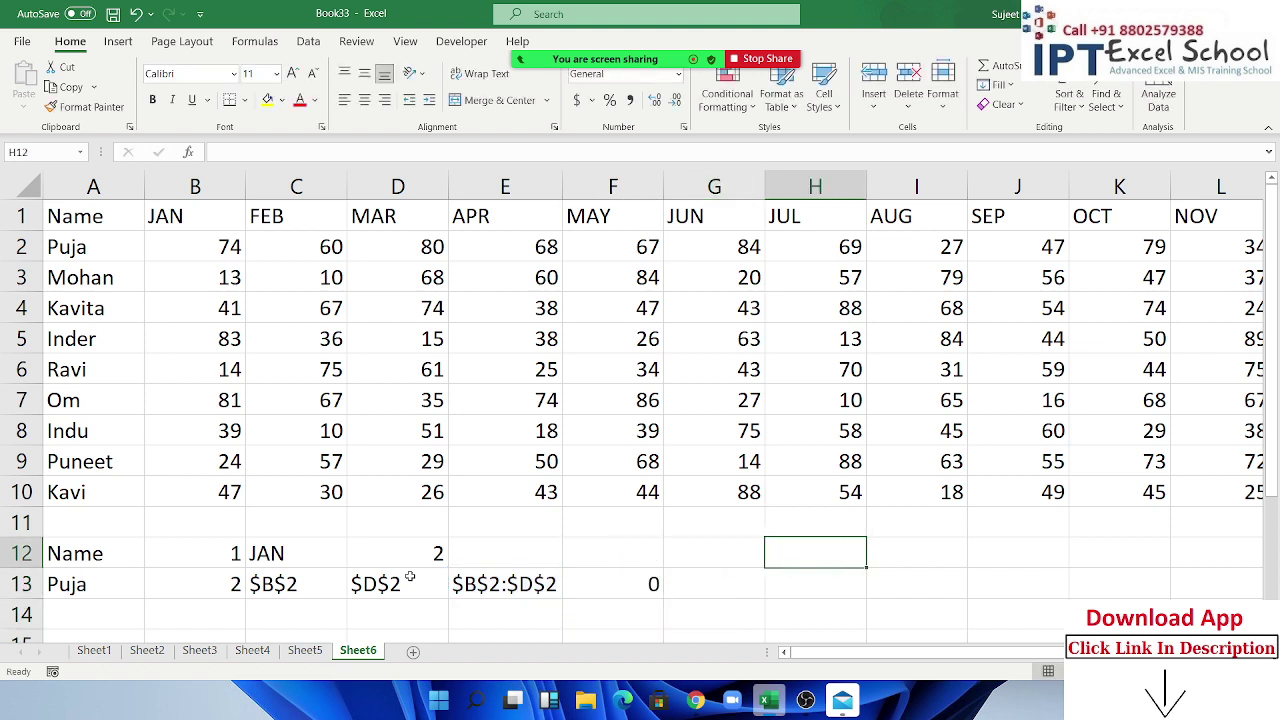
double_click(812, 560)
text(=)
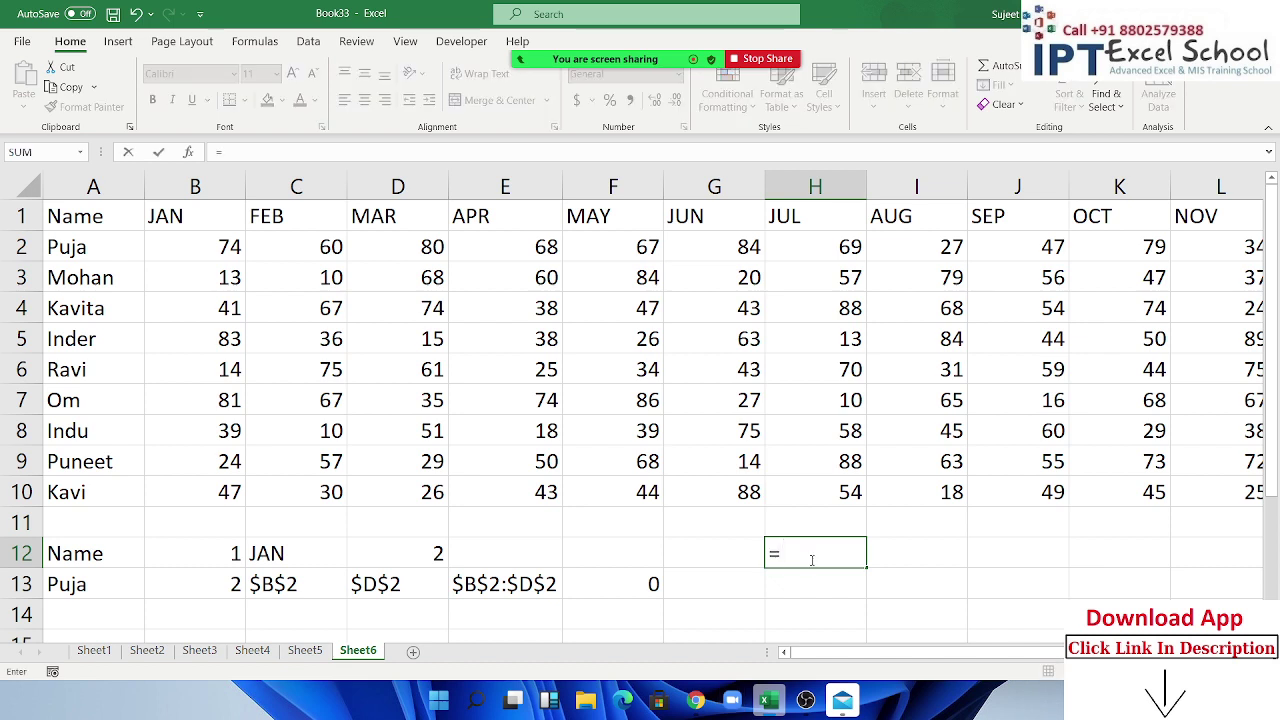
text(=b2)
key(Return)
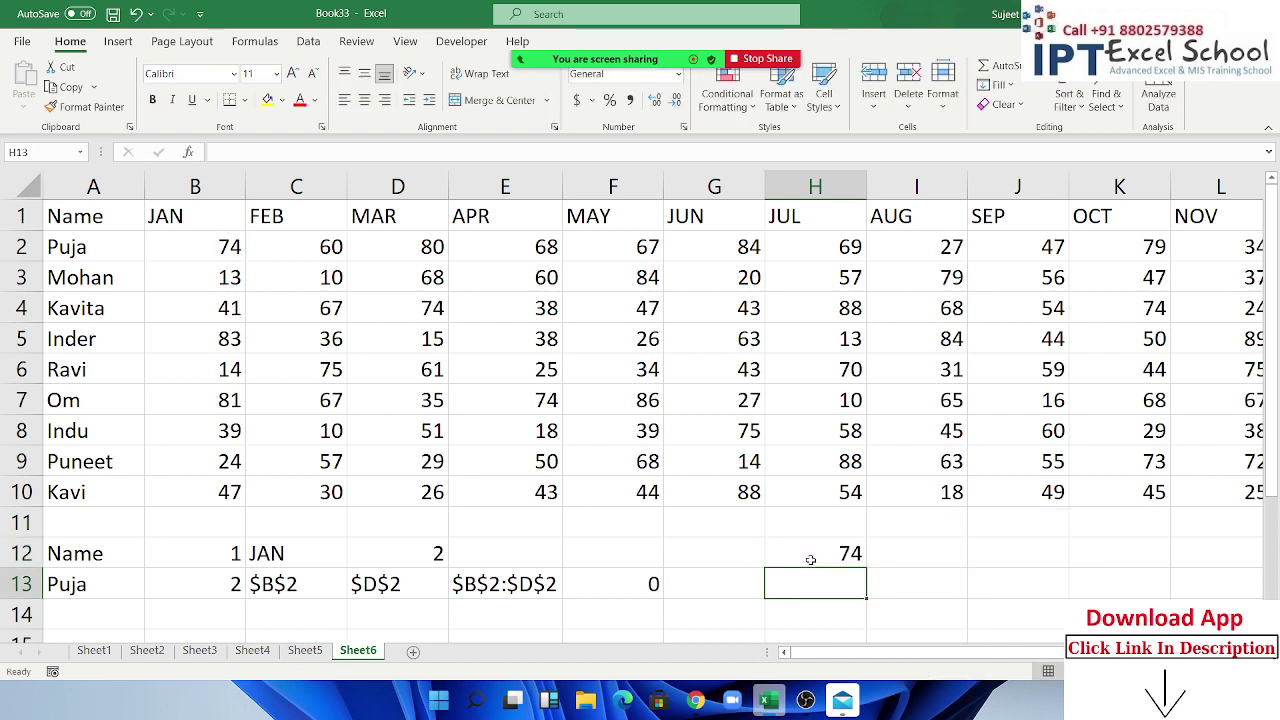
key(Up)
key(Delete)
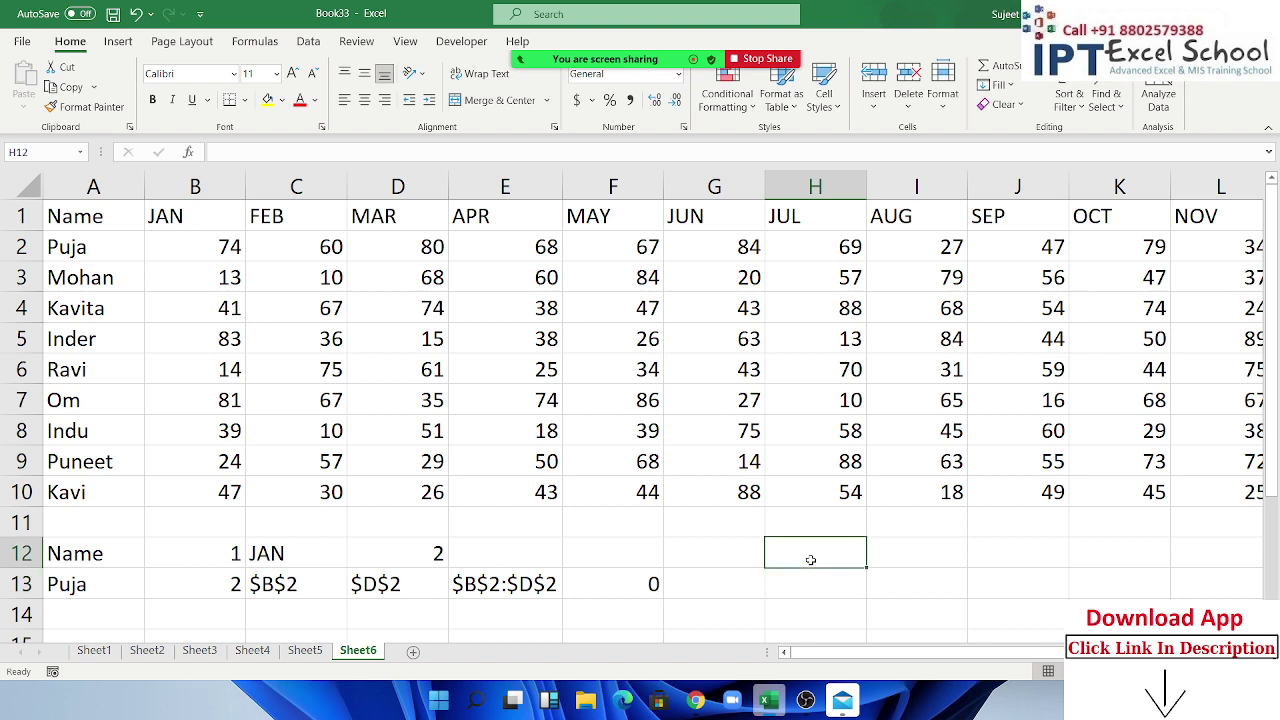
text(B2)
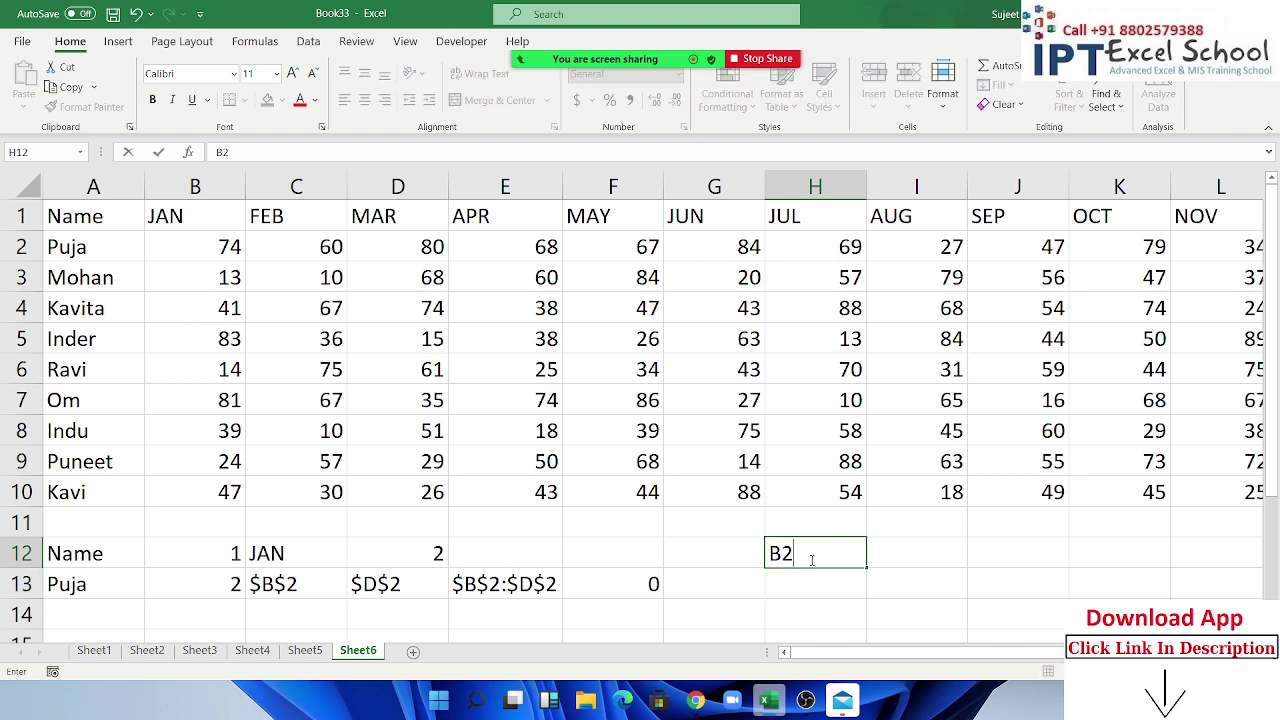
key(Tab)
text(=)
click(810, 556)
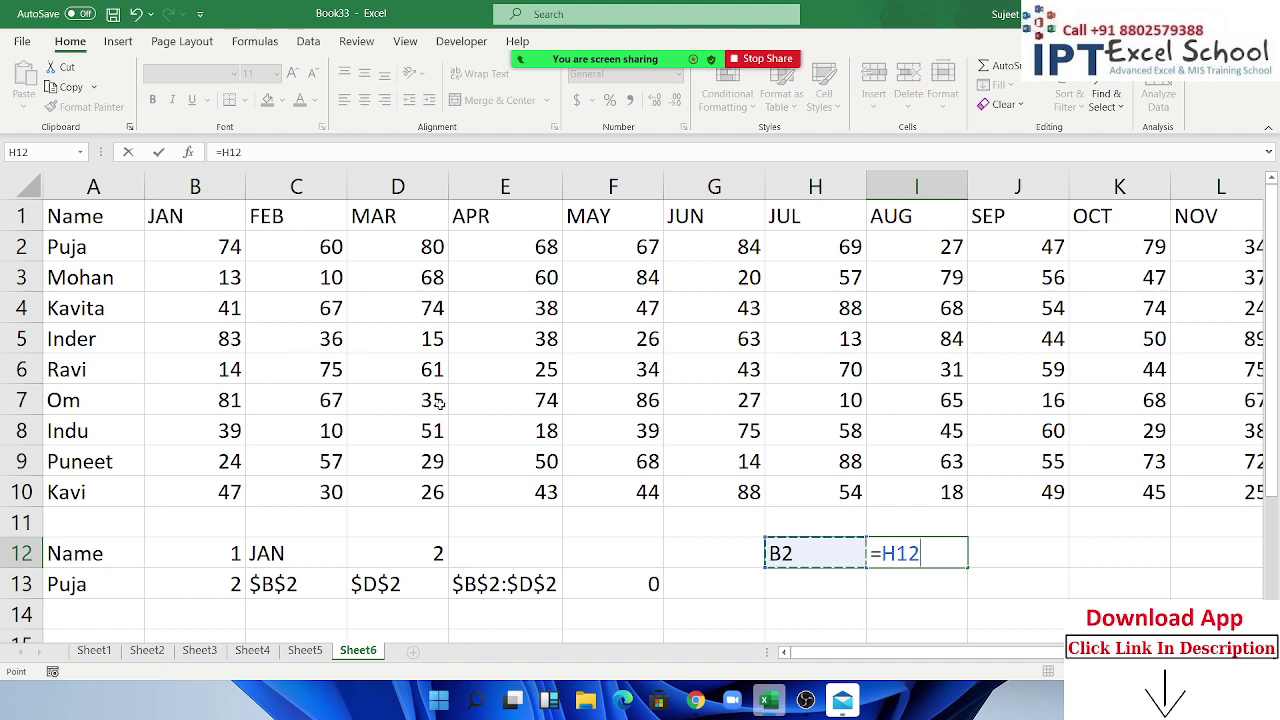
key(Return)
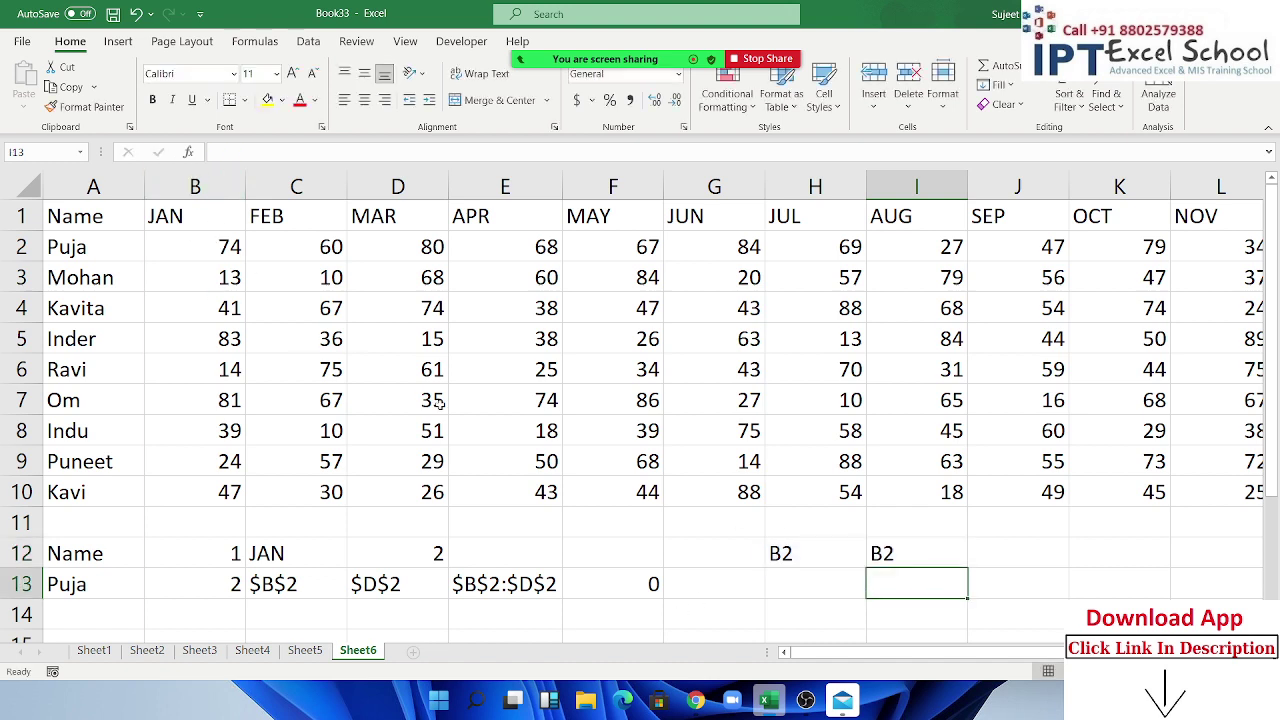
key(Up)
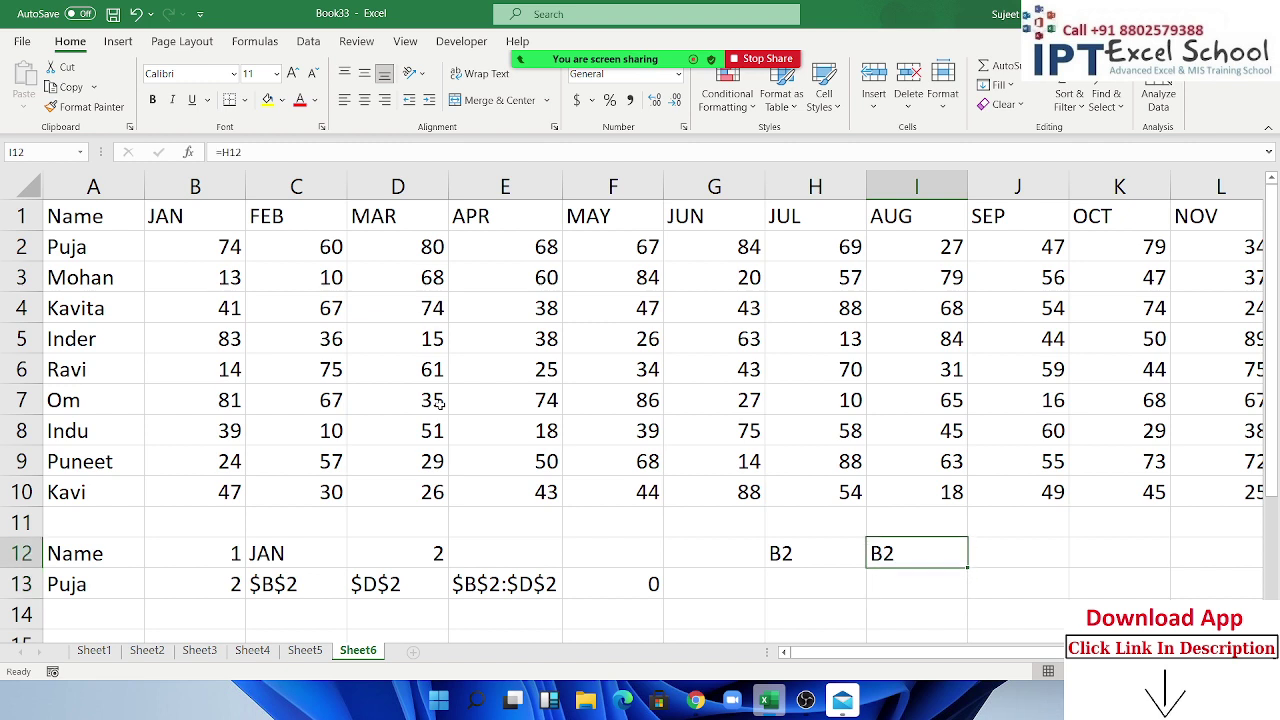
key(Delete)
text(=in)
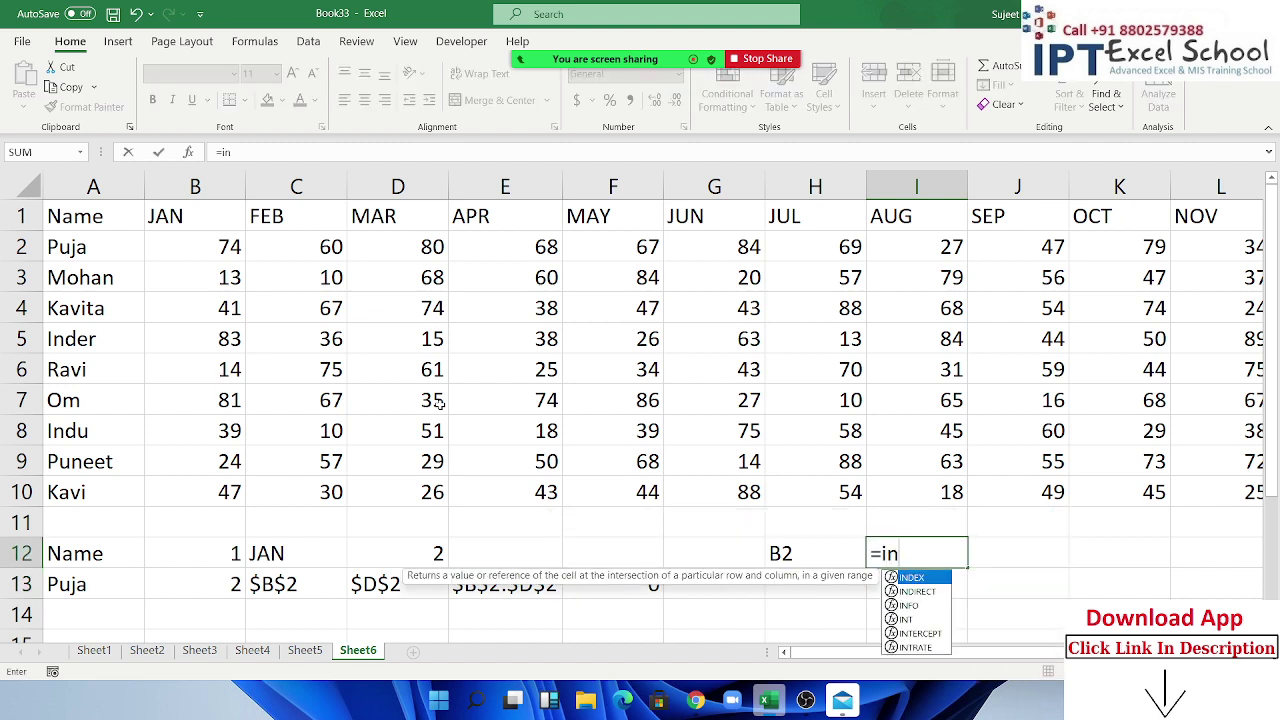
text(d)
key(Down)
key(Tab)
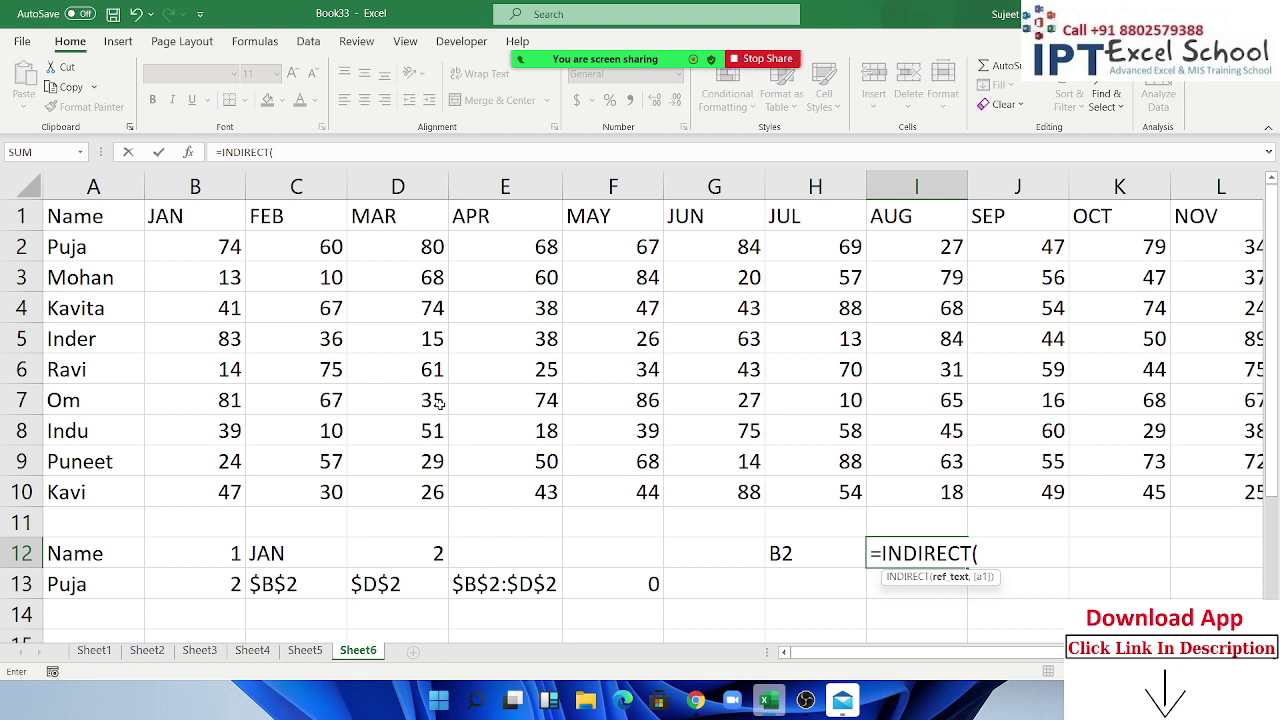
click(775, 548)
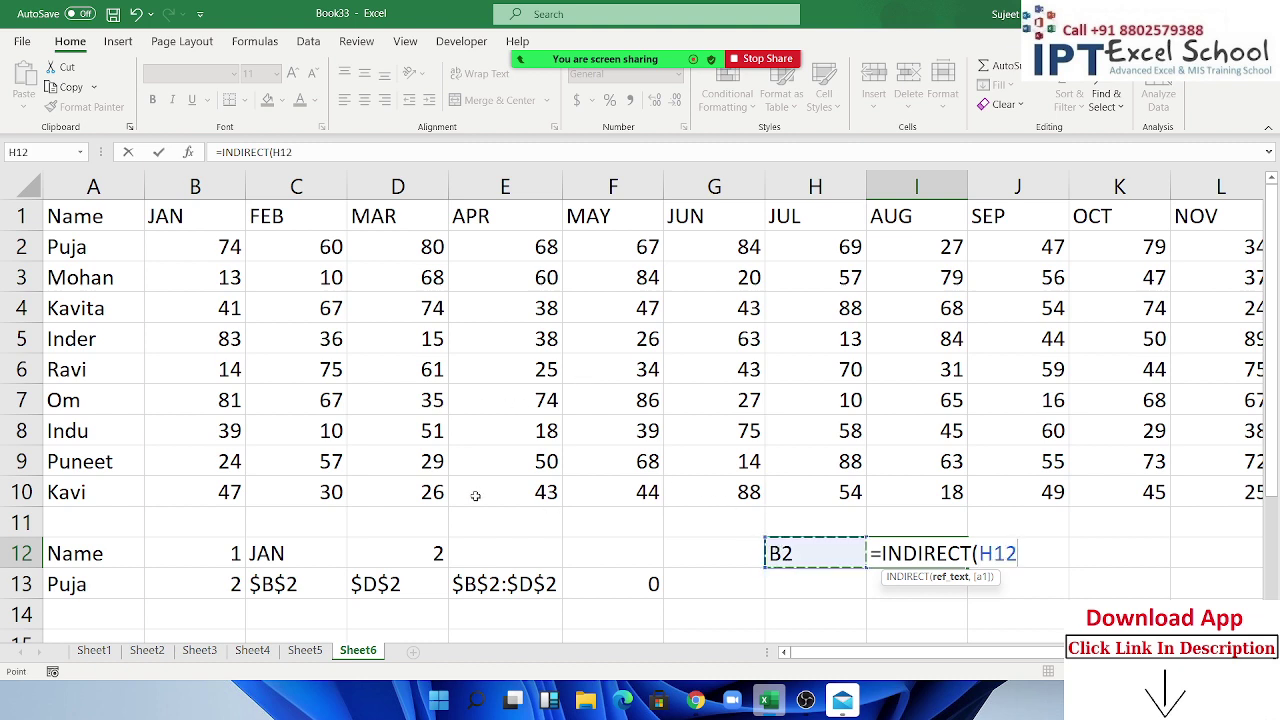
text())
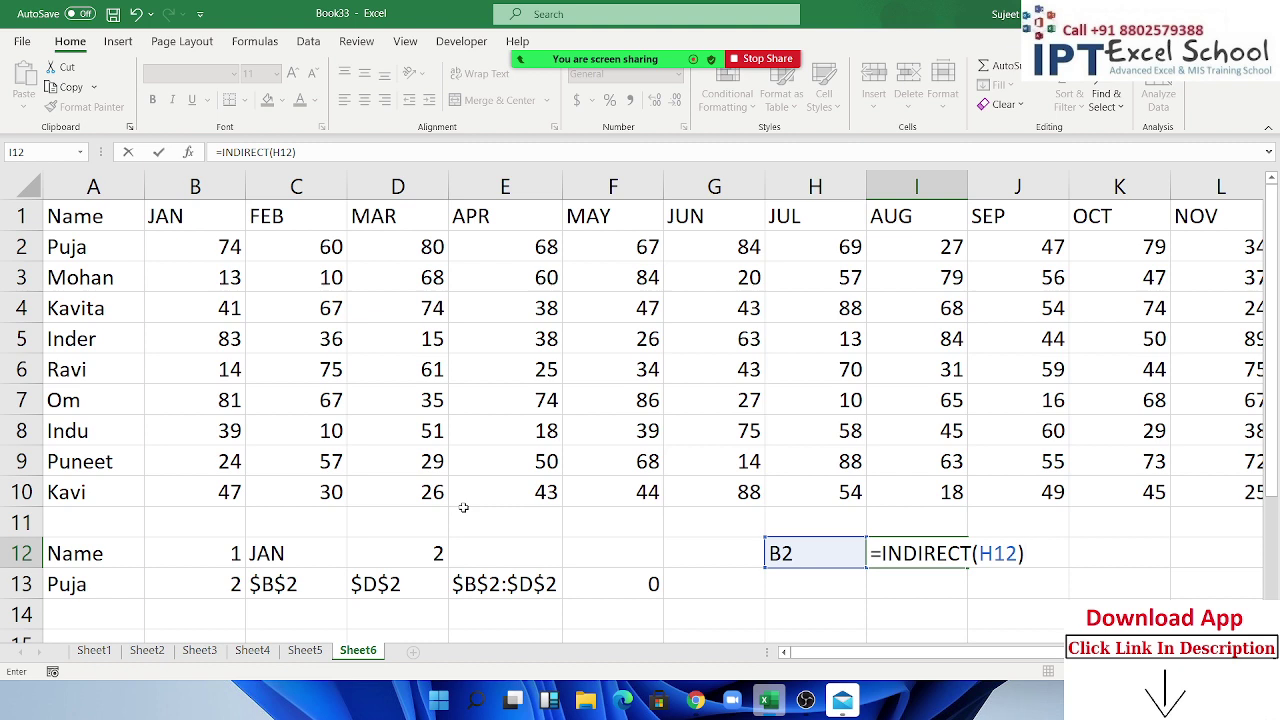
key(Return)
key(Up)
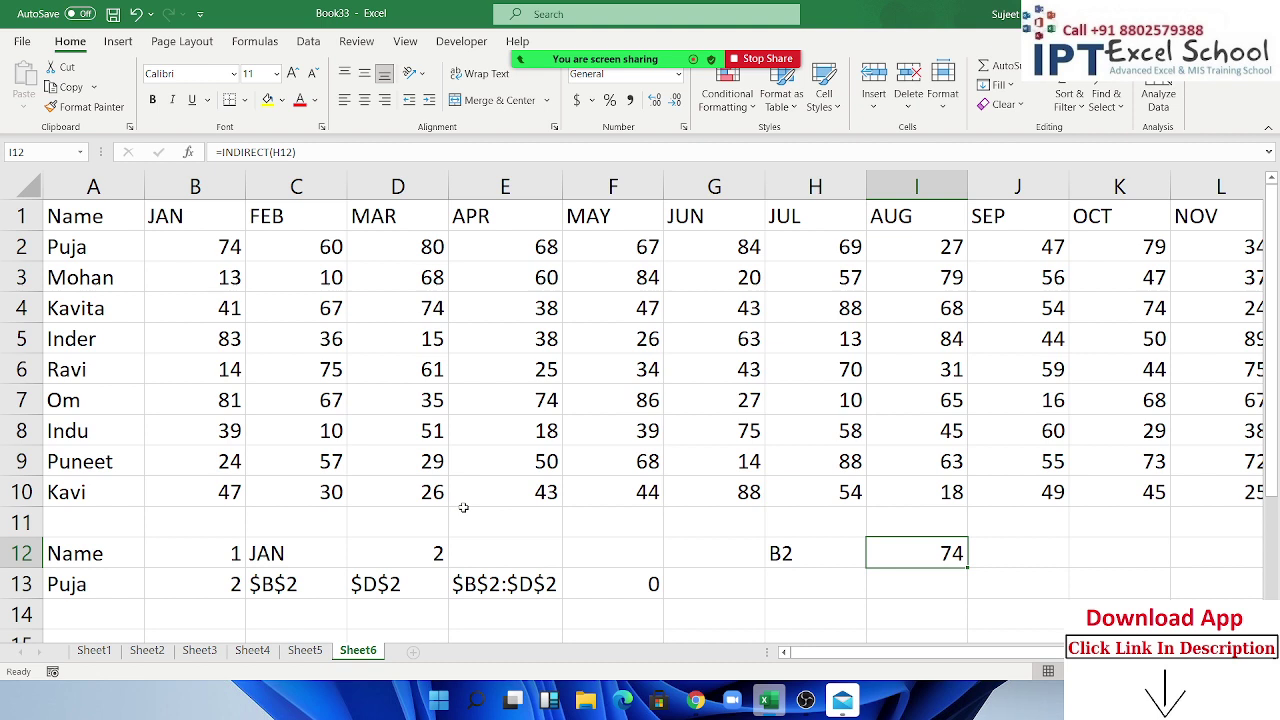
key(Left)
key(shift+Right)
Clear the H12:I12 test cells and the 0 result in F13.
key(Delete)
key(Down)
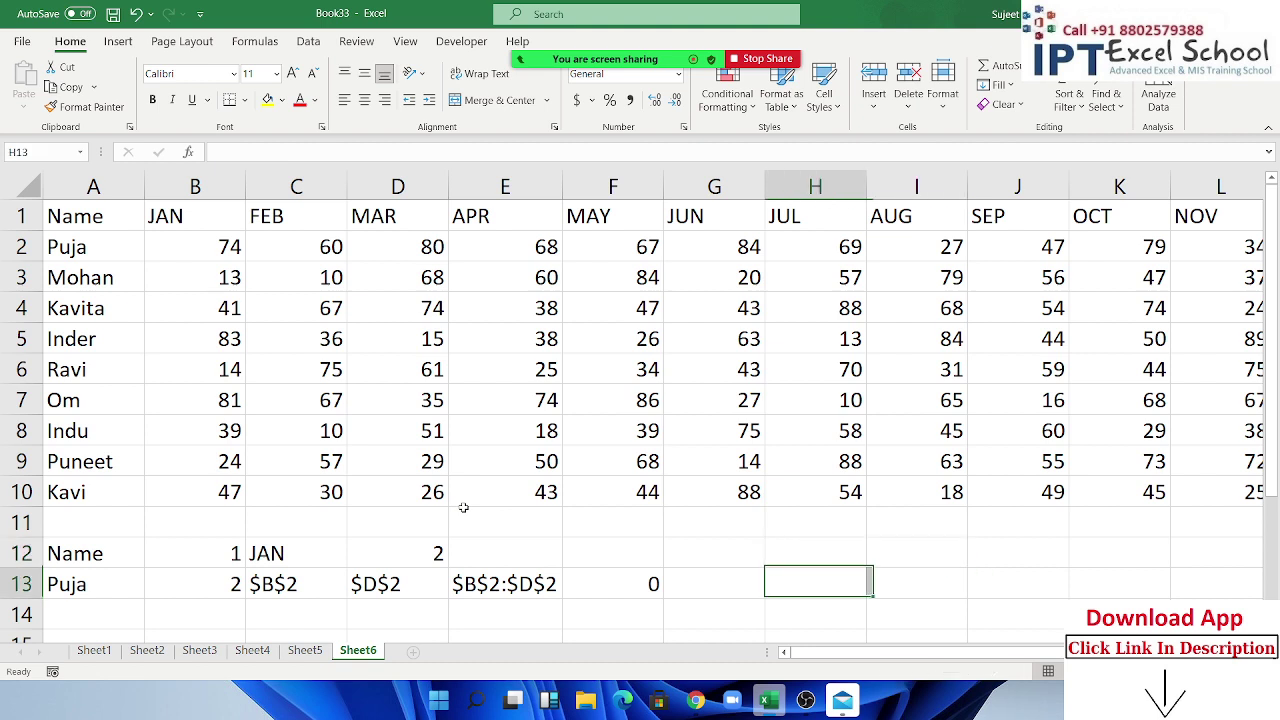
key(Down)
key(Left)
key(Left)
key(Up)
key(Delete)
key(Left)
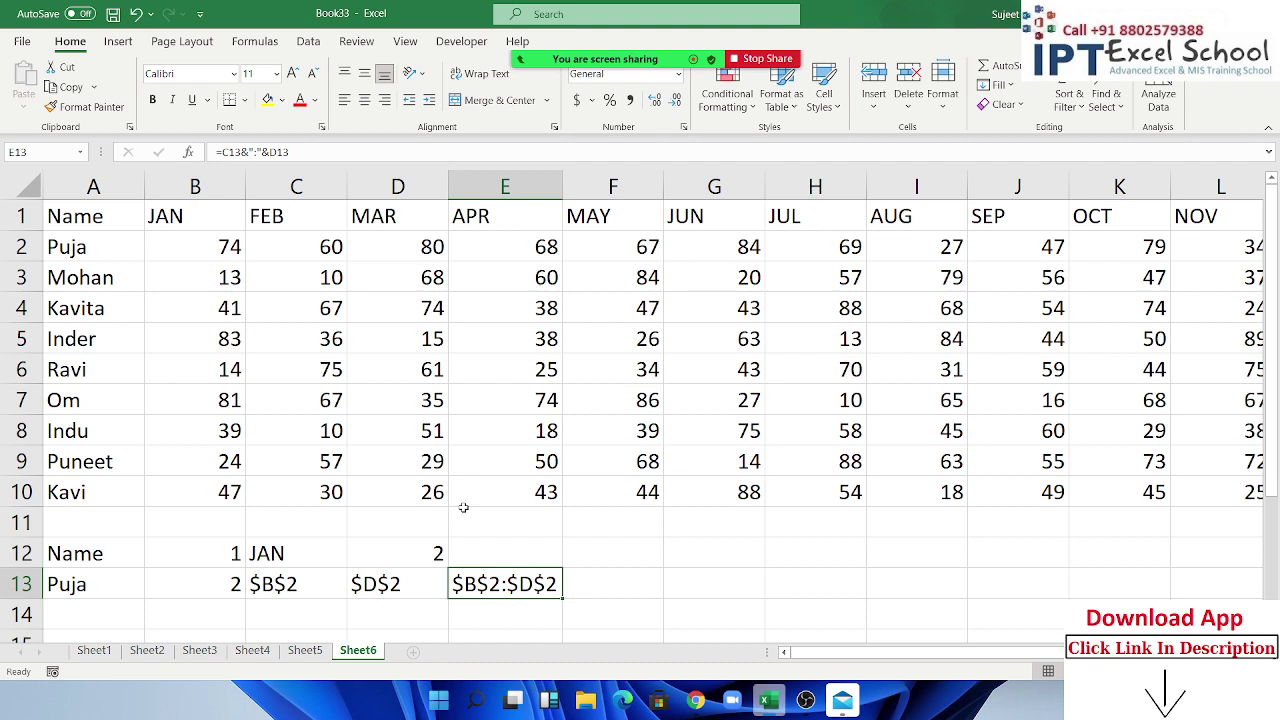
key(Right)
Enter =SUM(INDIRECT(E13)) in F13, giving a total of 214.
text(=su)
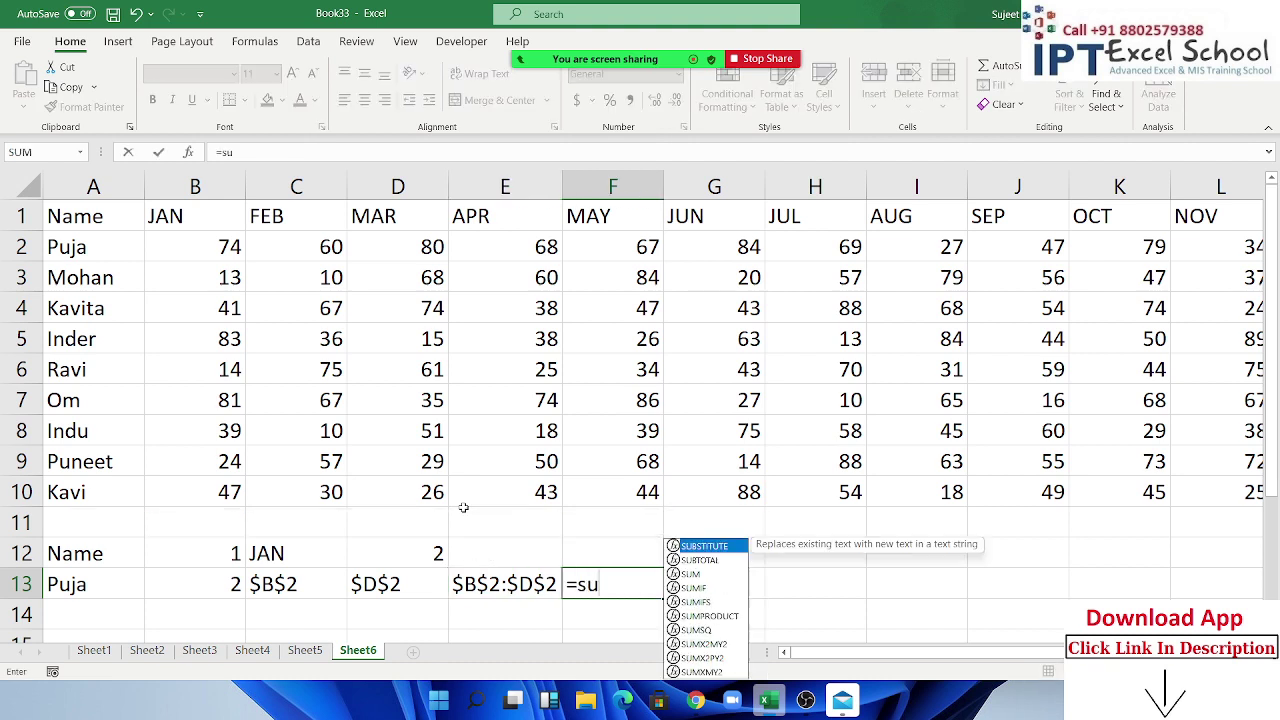
text(m)
key(Tab)
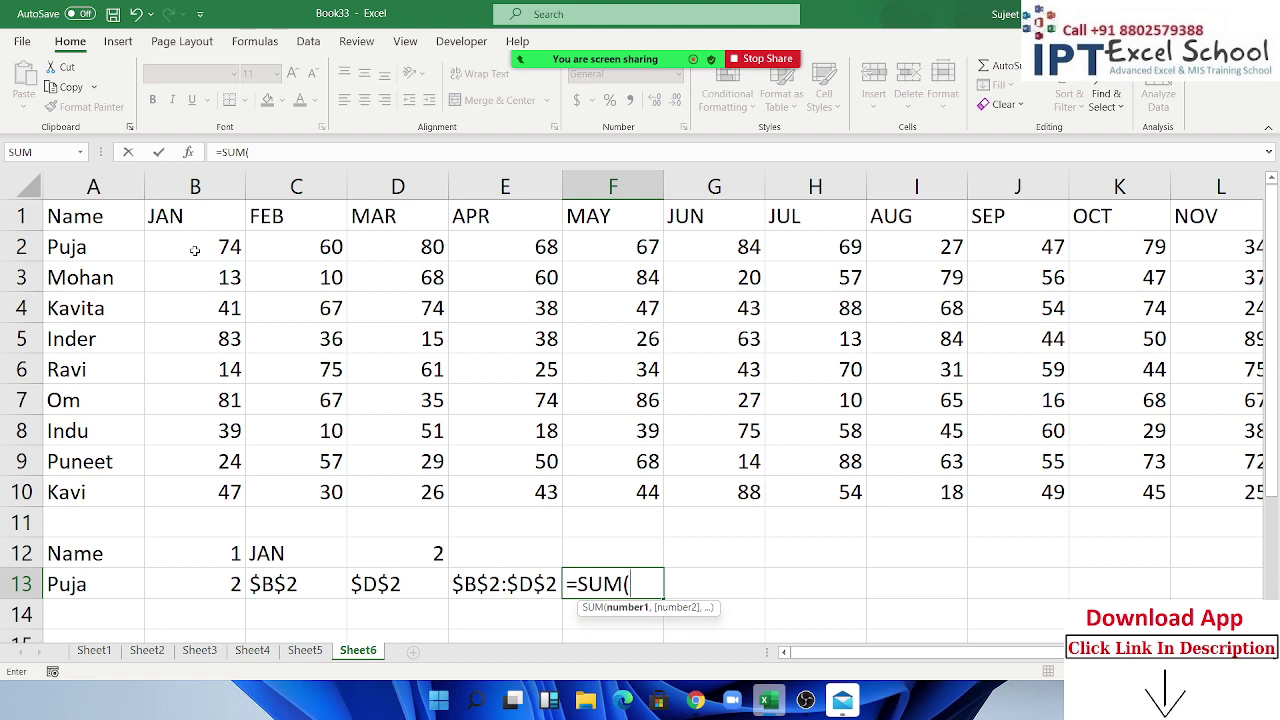
text(i)
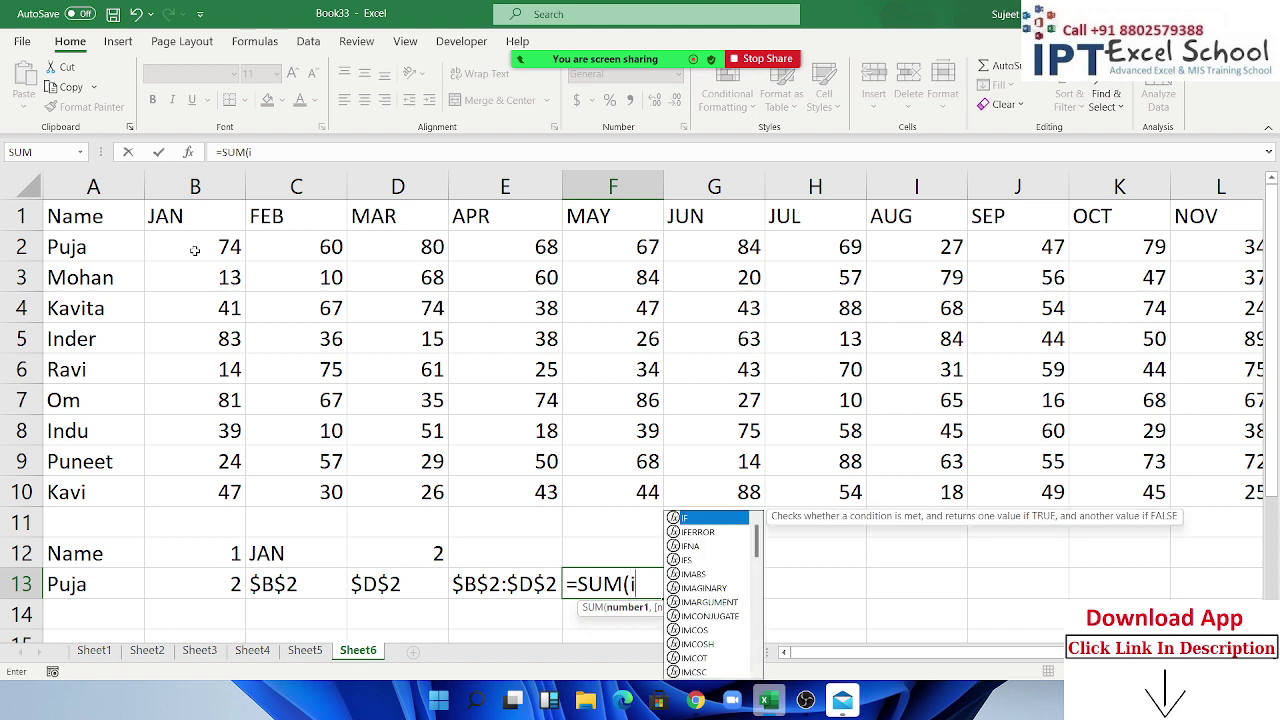
text(nd)
key(Down)
key(Tab)
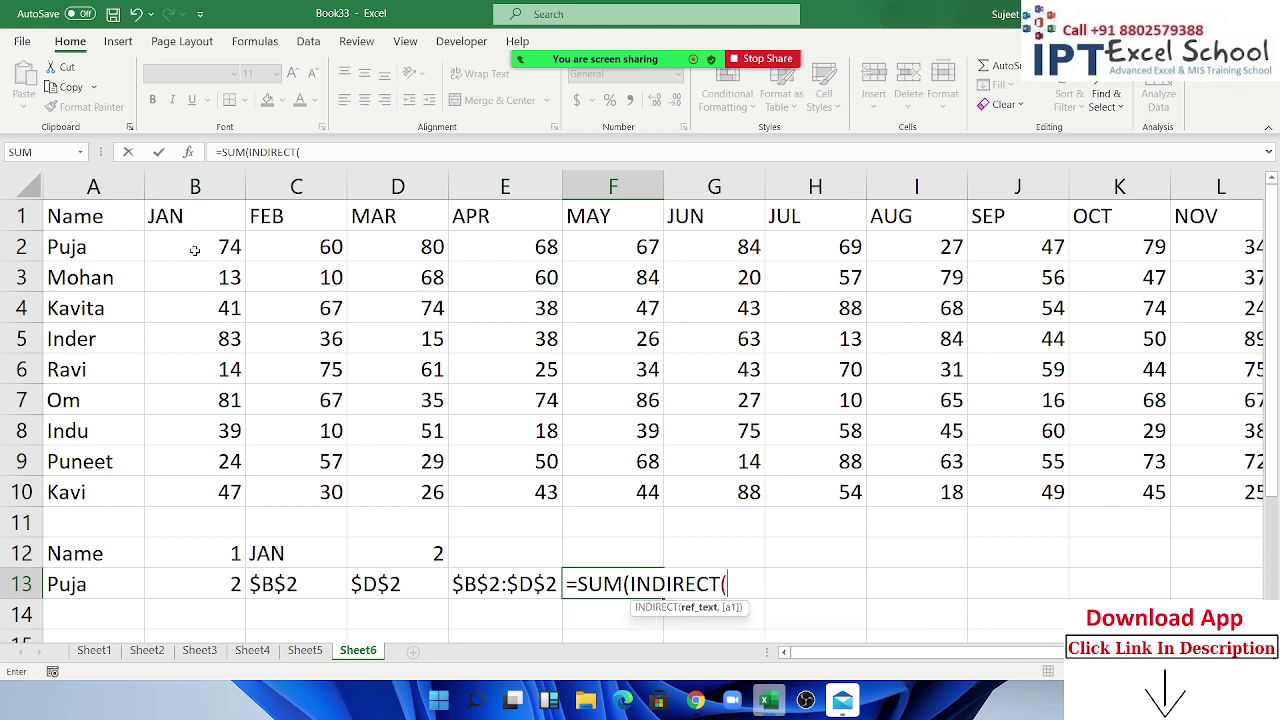
key(Left)
text()))
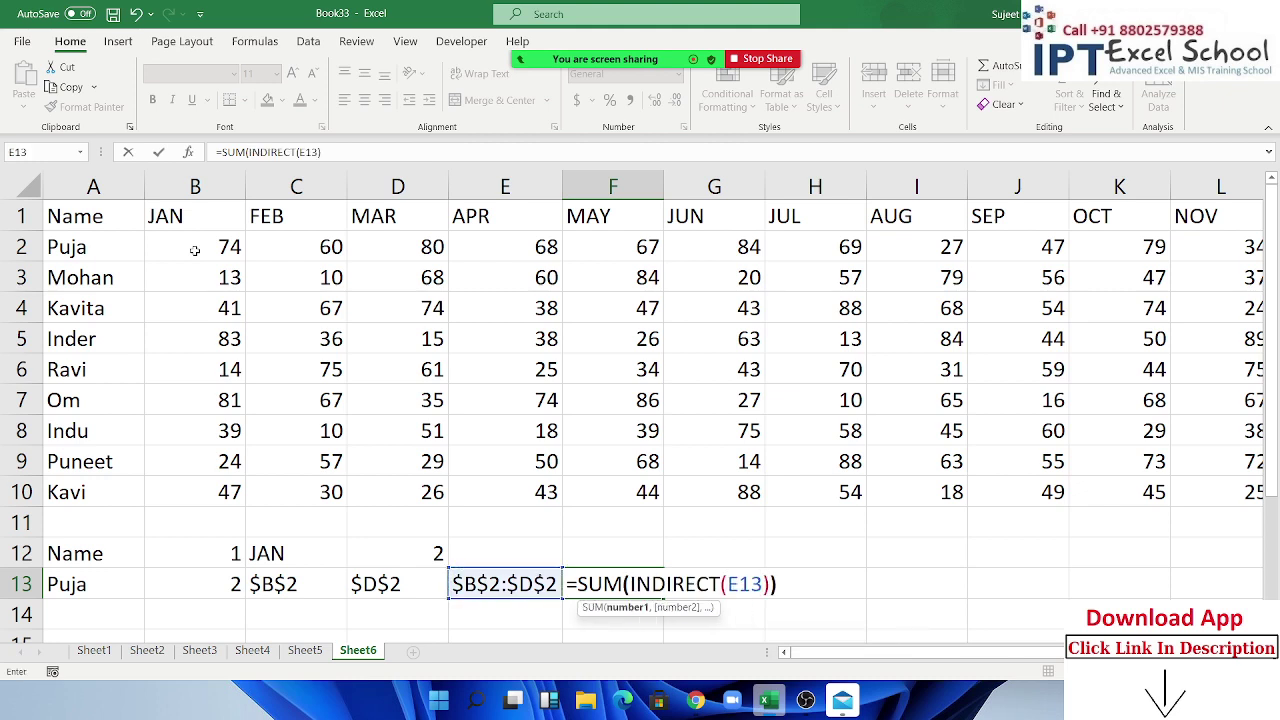
key(Return)
key(Up)
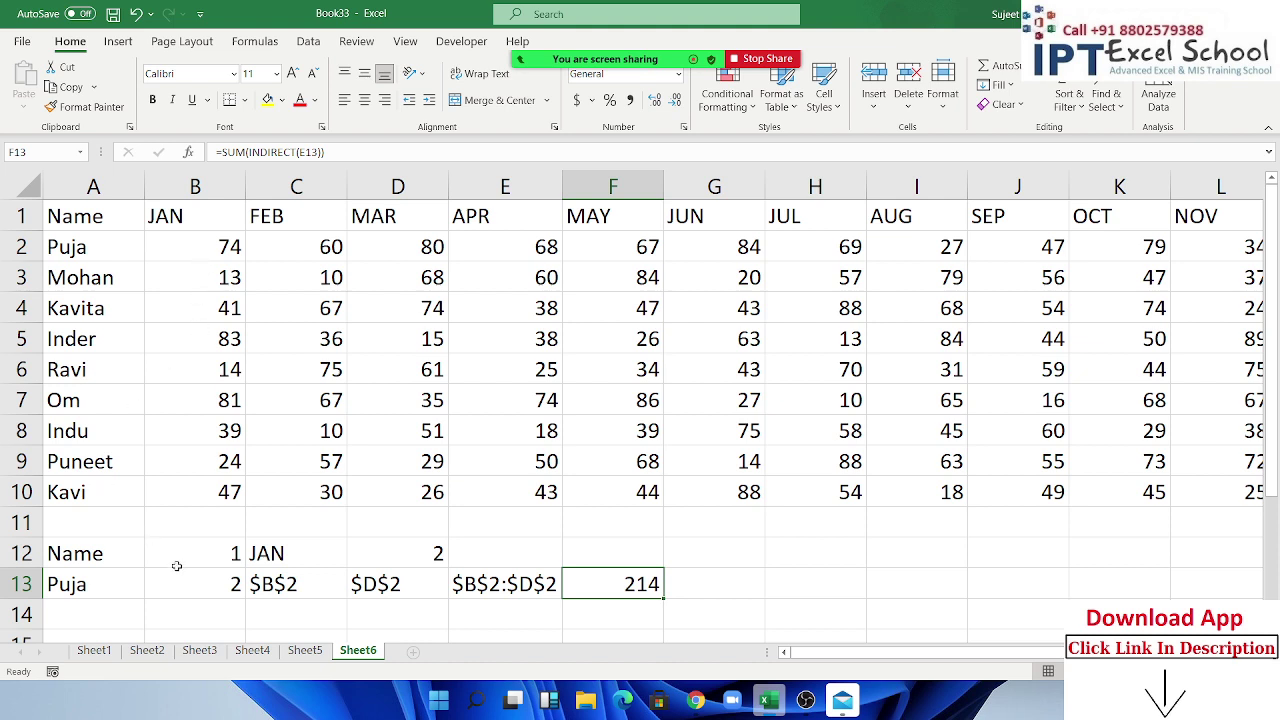
mouse_move(180, 584)
mouse_down()
mouse_move(433, 600)
mouse_move(200, 530)
mouse_up()
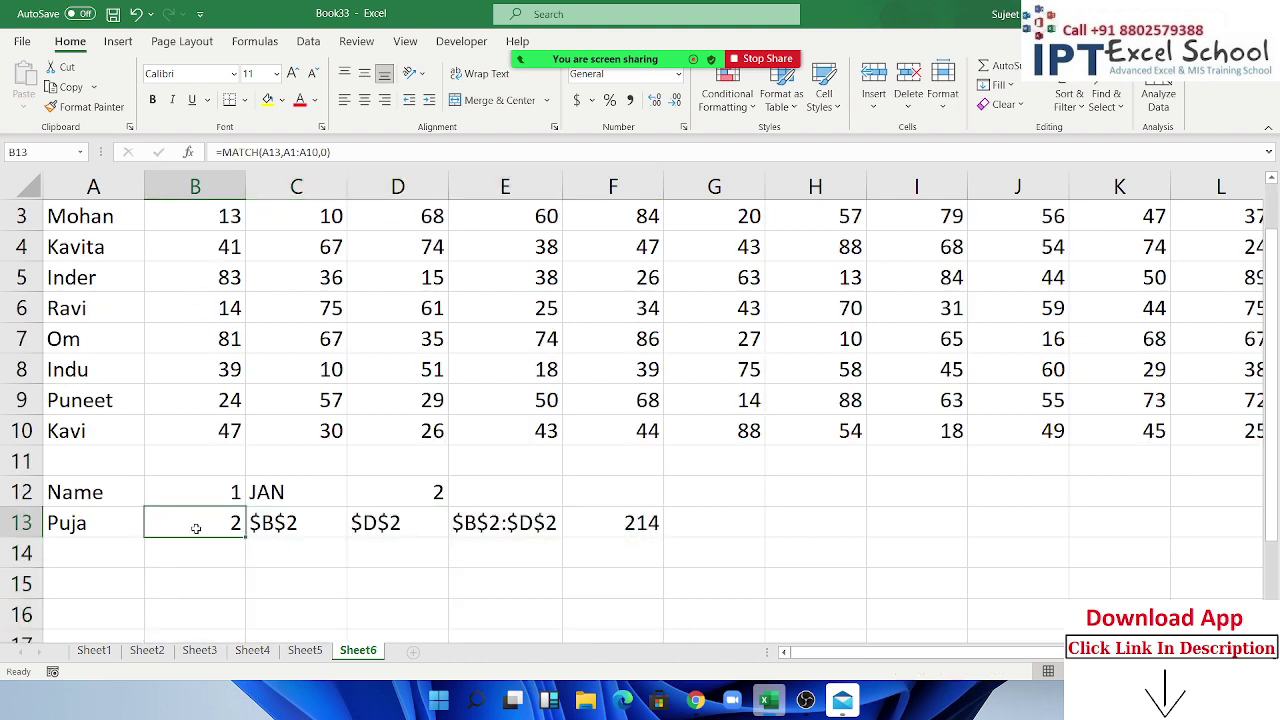
Nest C12's CHOOSE expression into D12's MATCH formula in place of the C12 reference.
click(300, 494)
double_click(300, 494)
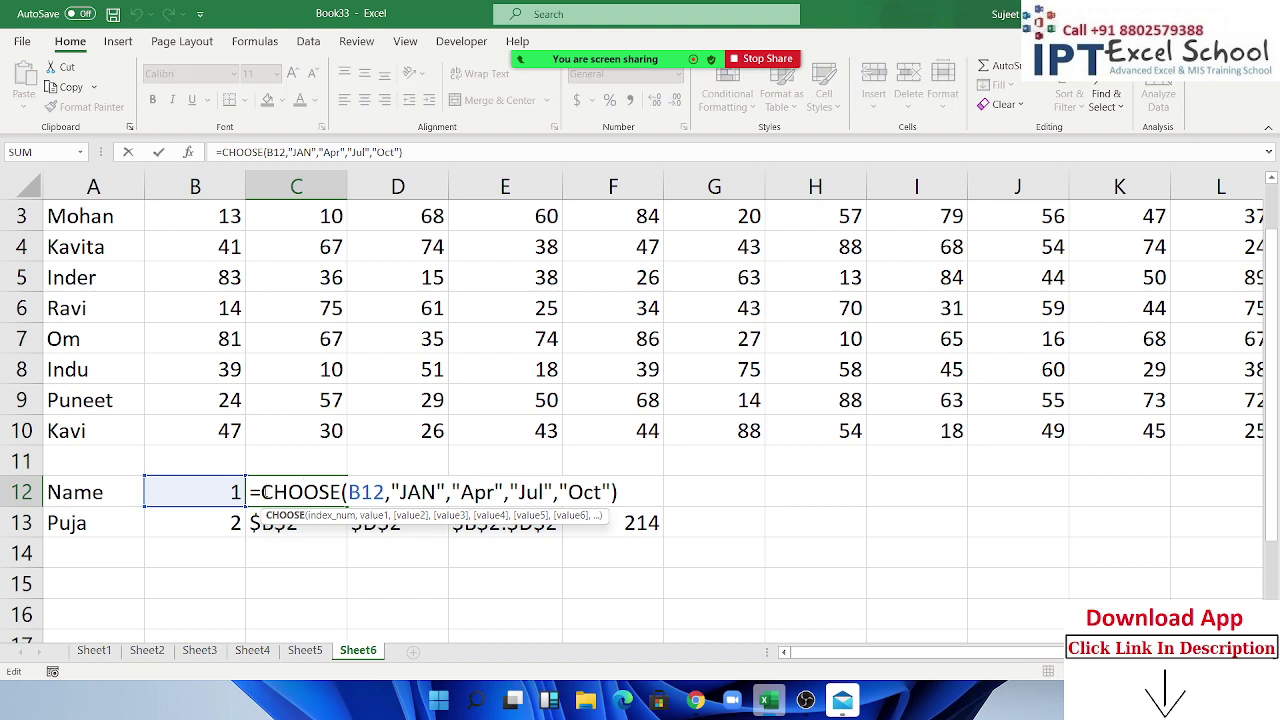
drag(261, 492, 755, 536)
key(ctrl+c)
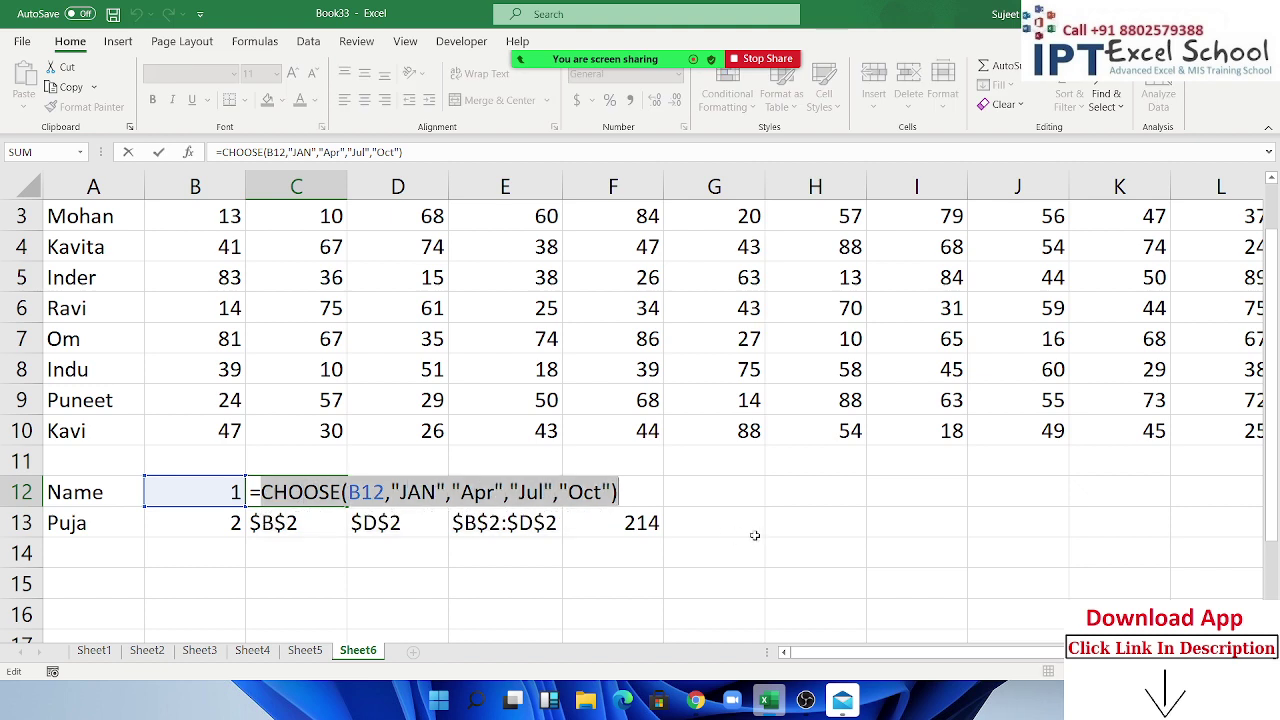
key(Escape)
click(441, 492)
double_click(441, 492)
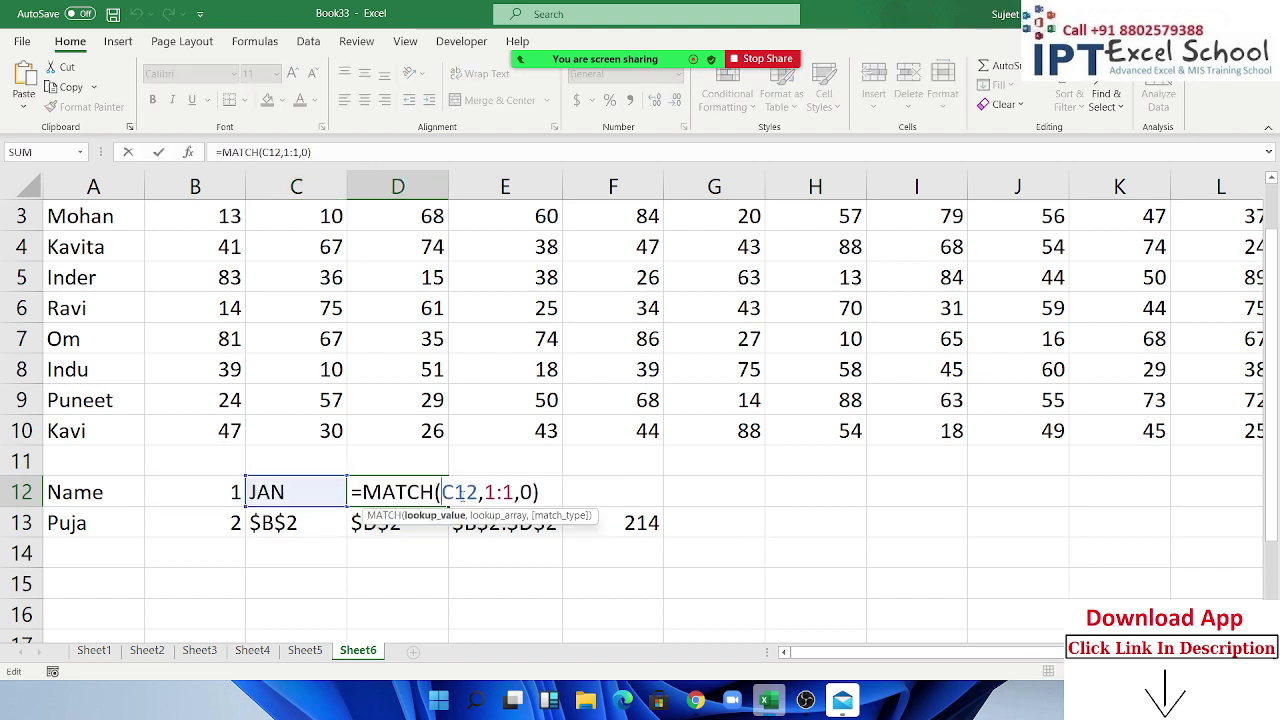
double_click(466, 494)
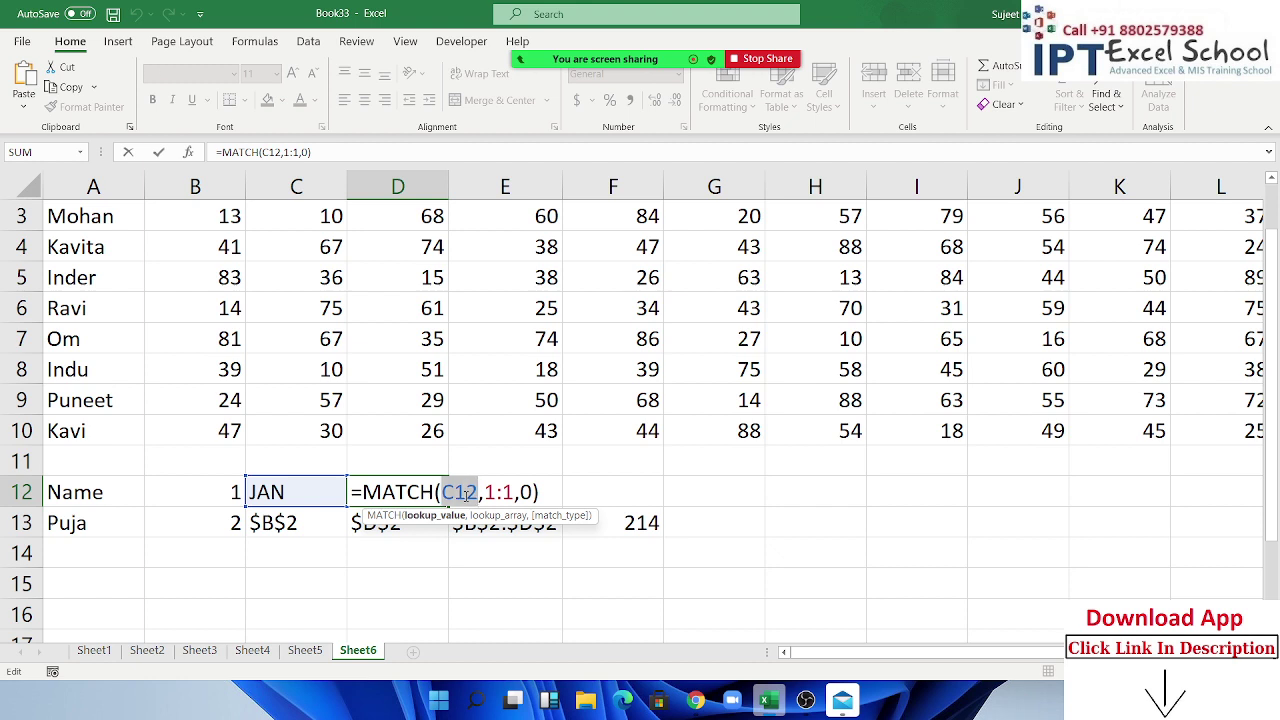
key(ctrl+v)
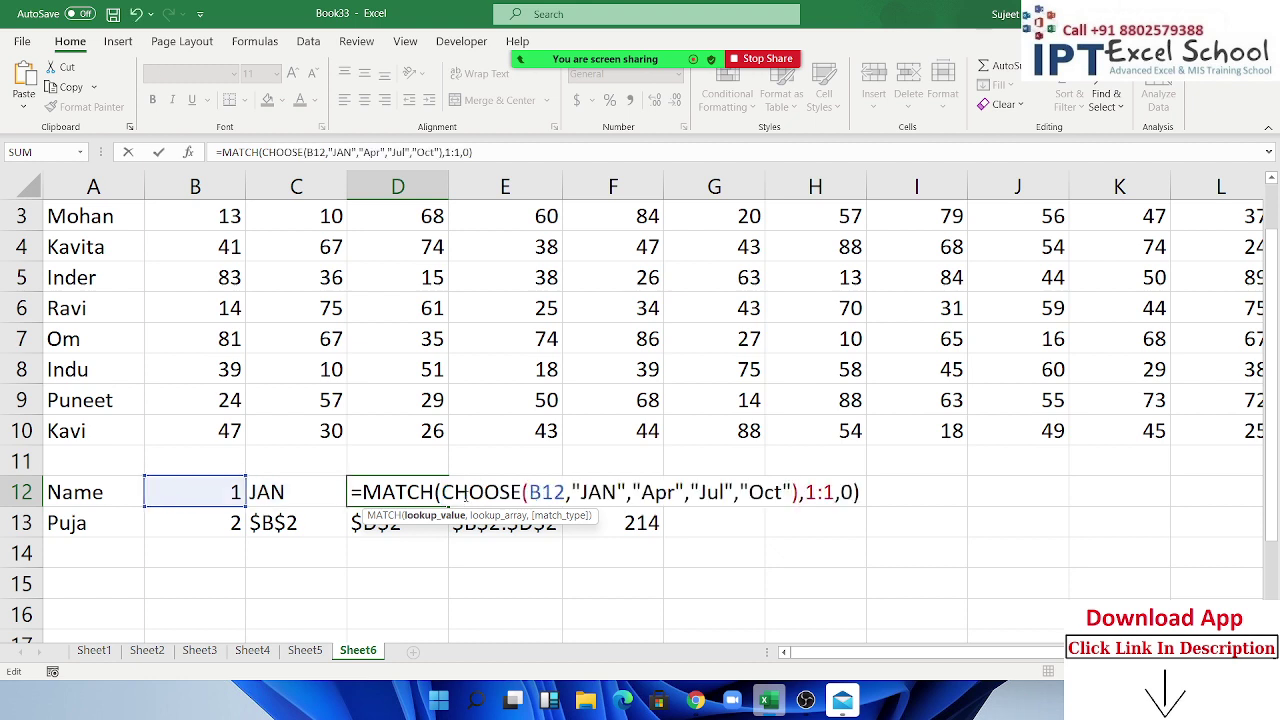
key(Return)
Clear the C12 month helper cell.
key(Up)
key(Left)
key(Down)
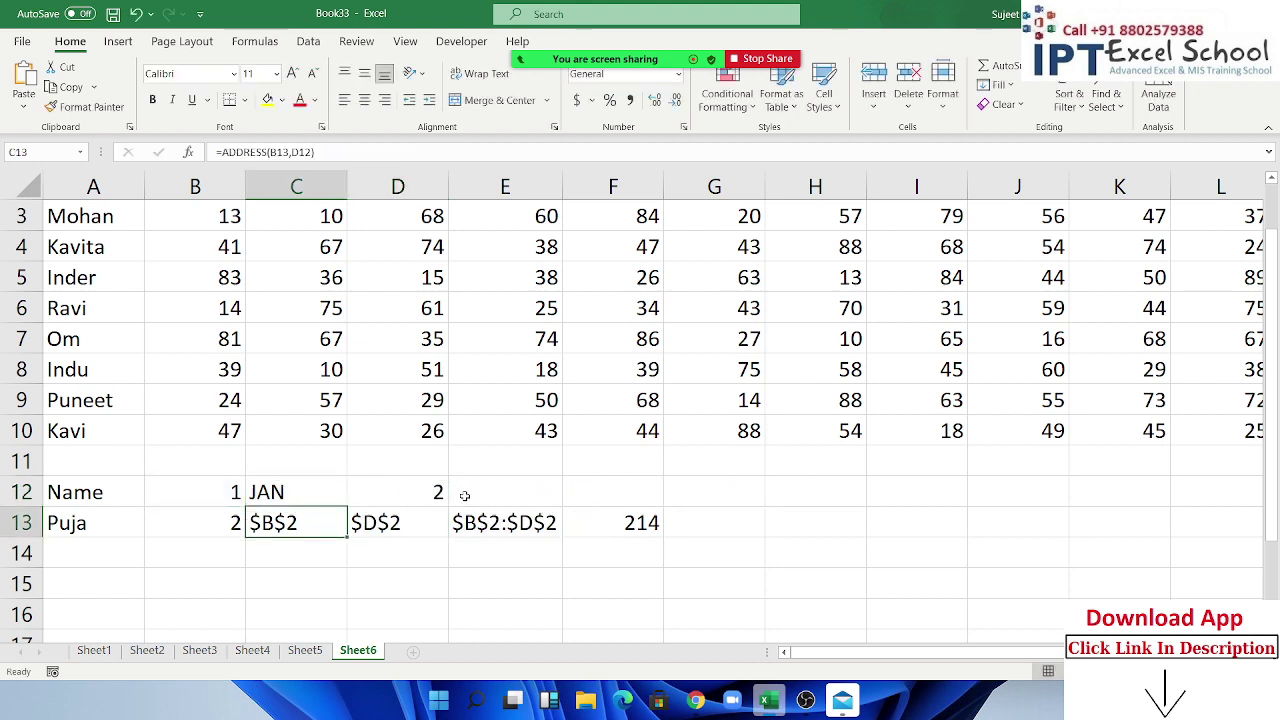
key(Up)
key(Delete)
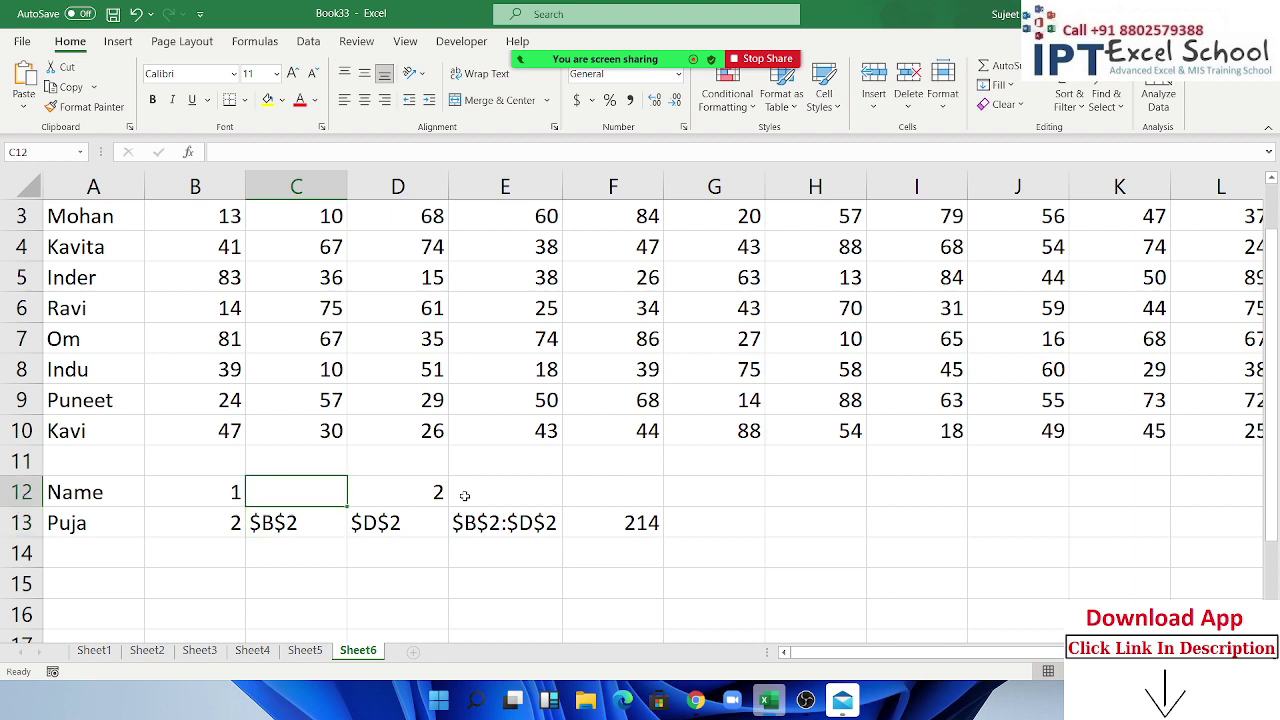
Replace the D12 reference in C13's ADDRESS formula with D12's nested MATCH expression.
key(Right)
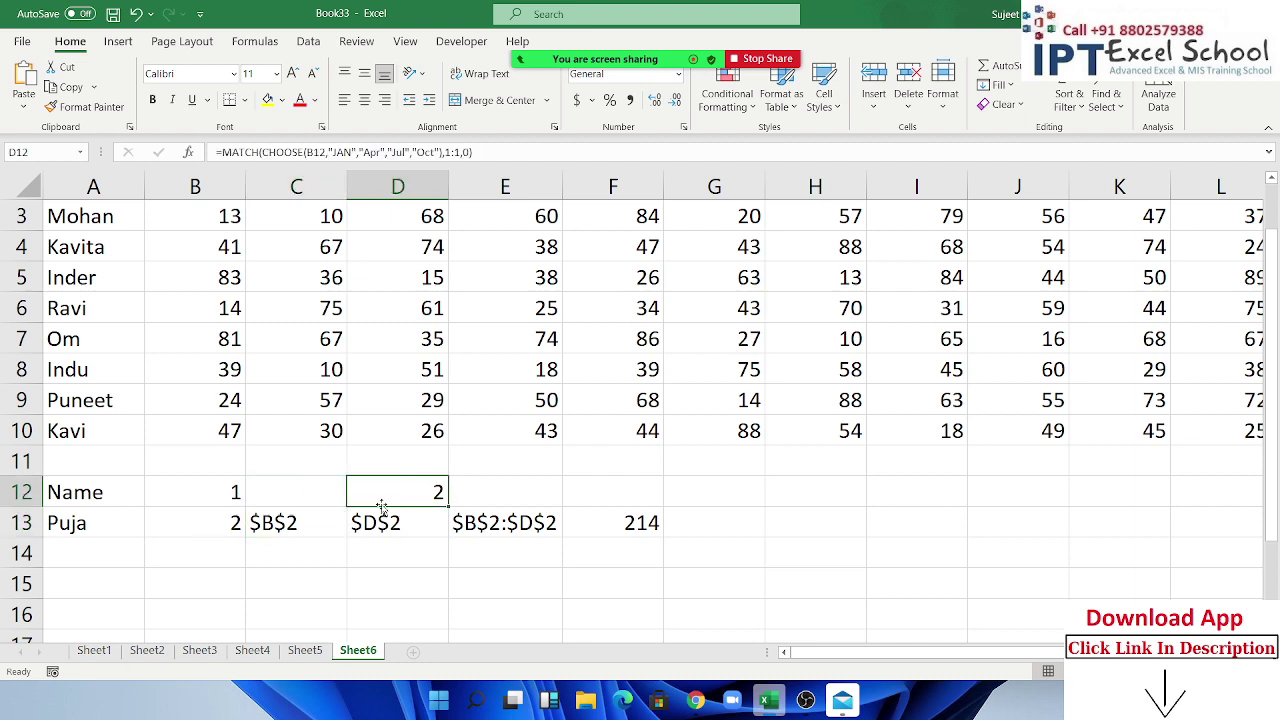
double_click(378, 492)
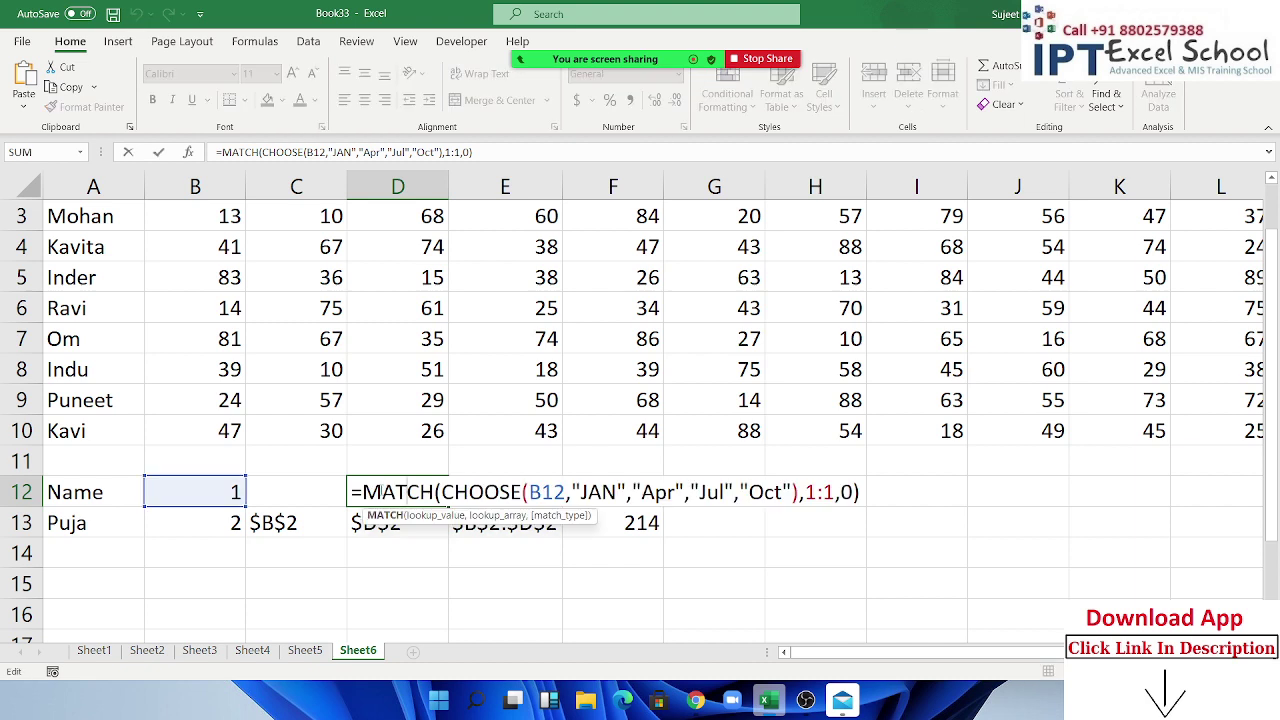
drag(362, 492, 910, 507)
key(ctrl+c)
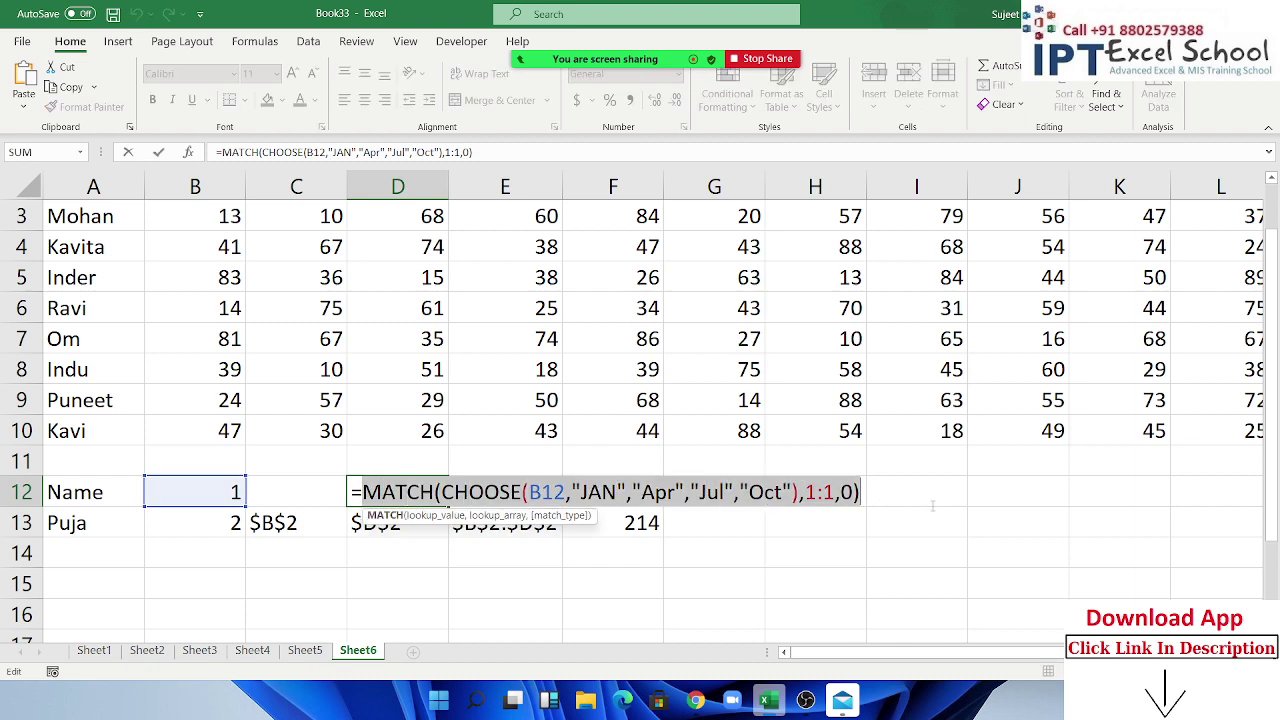
key(Escape)
double_click(264, 523)
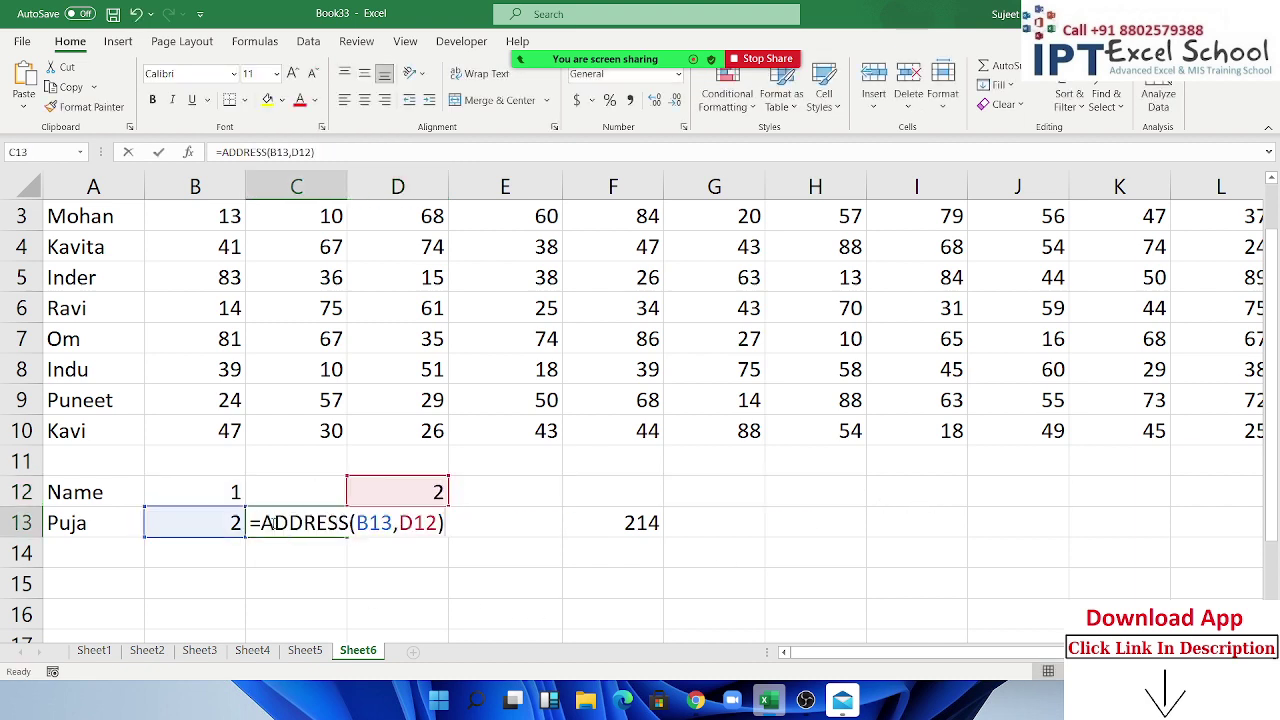
double_click(418, 523)
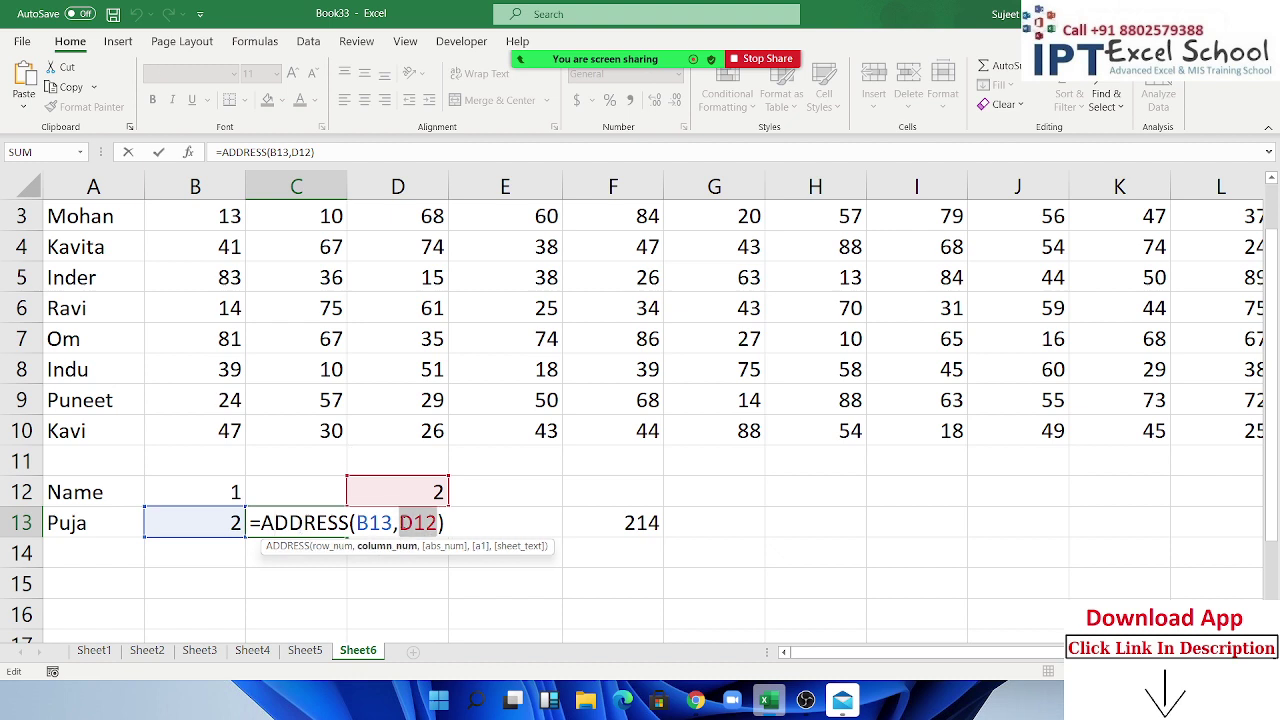
key(ctrl+v)
key(Return)
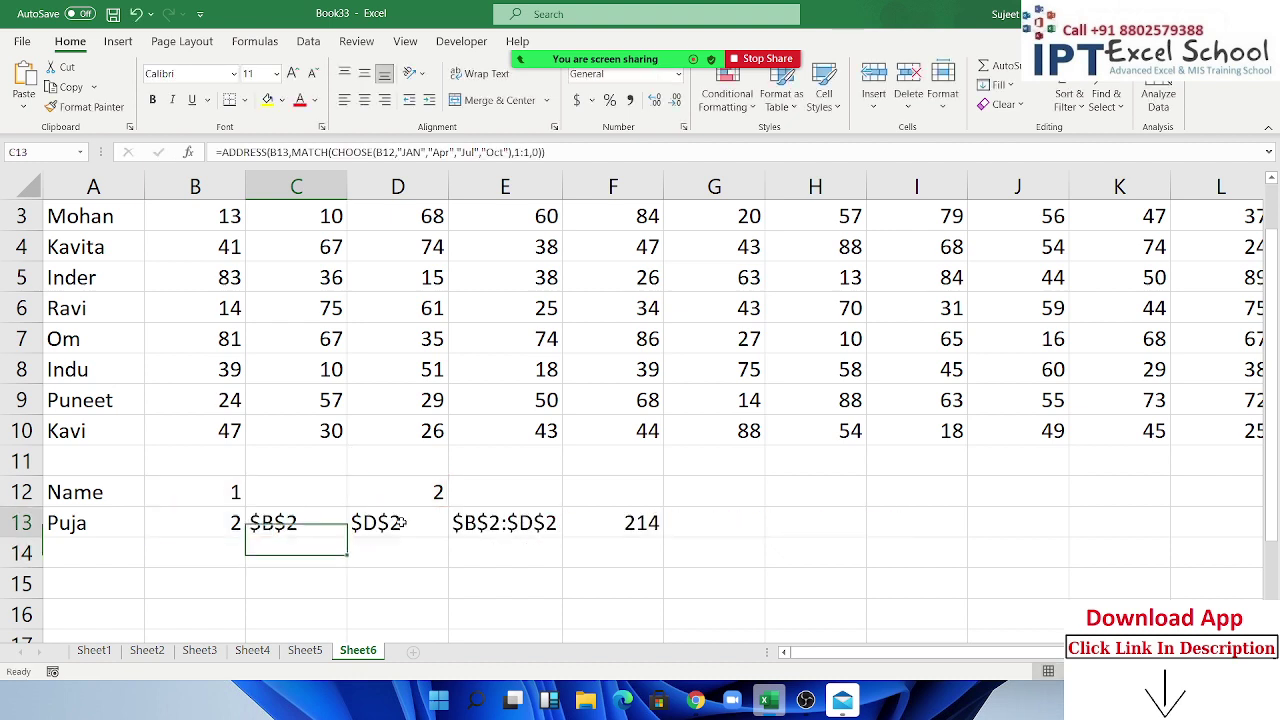
Replace the D12 reference in D13's ADDRESS formula with the same MATCH expression, showing $D$2.
click(400, 522)
double_click(400, 522)
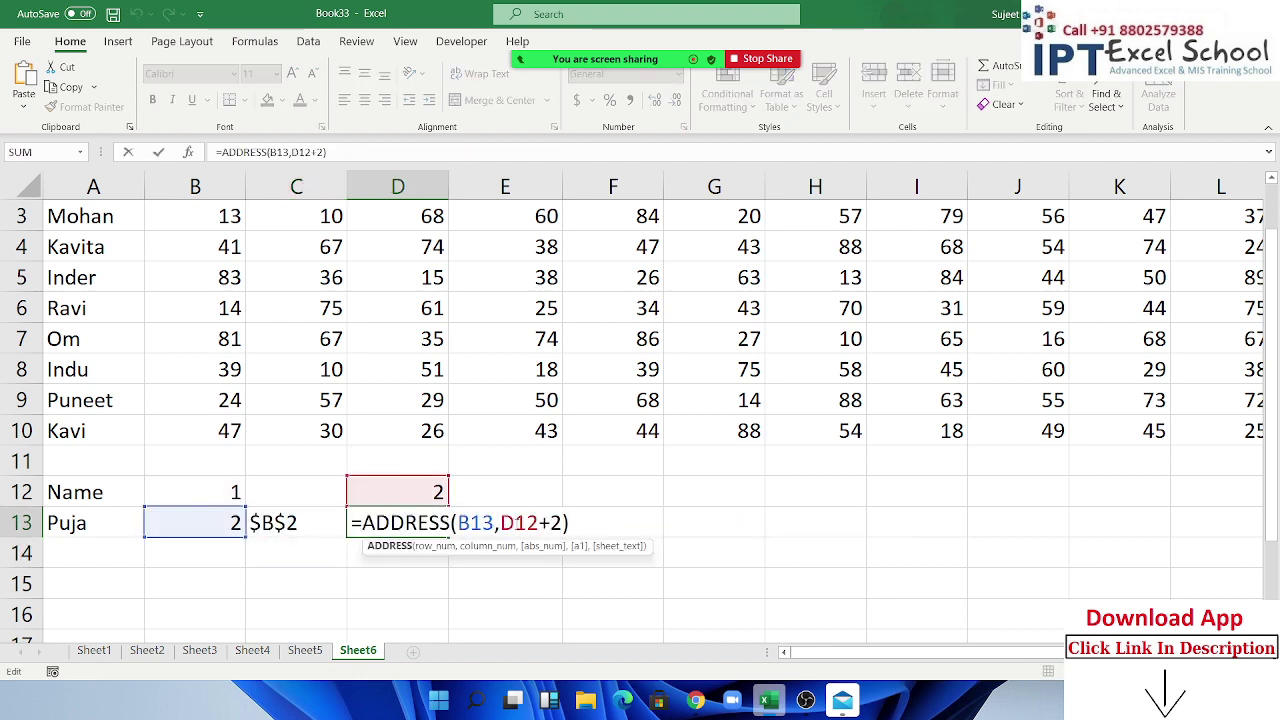
double_click(518, 522)
key(ctrl+v)
key(Return)
Clear the D12 column-number helper cell.
key(Up)
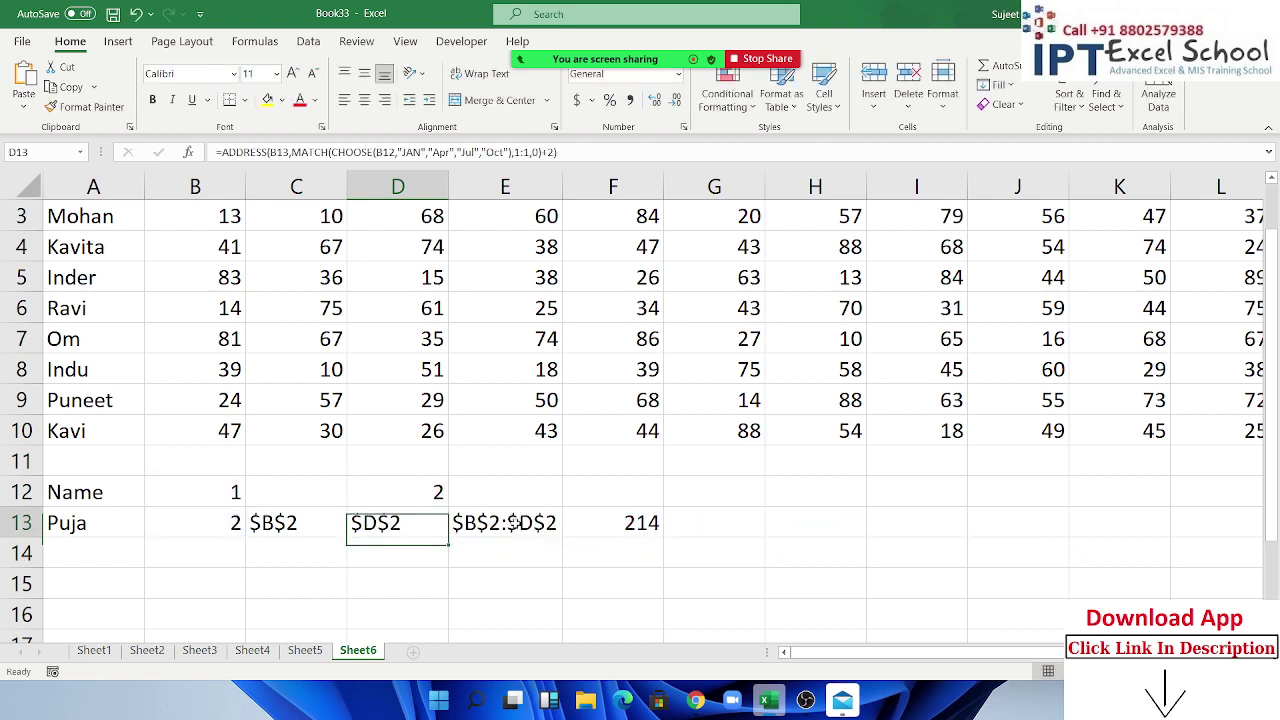
key(Up)
key(Delete)
key(Down)
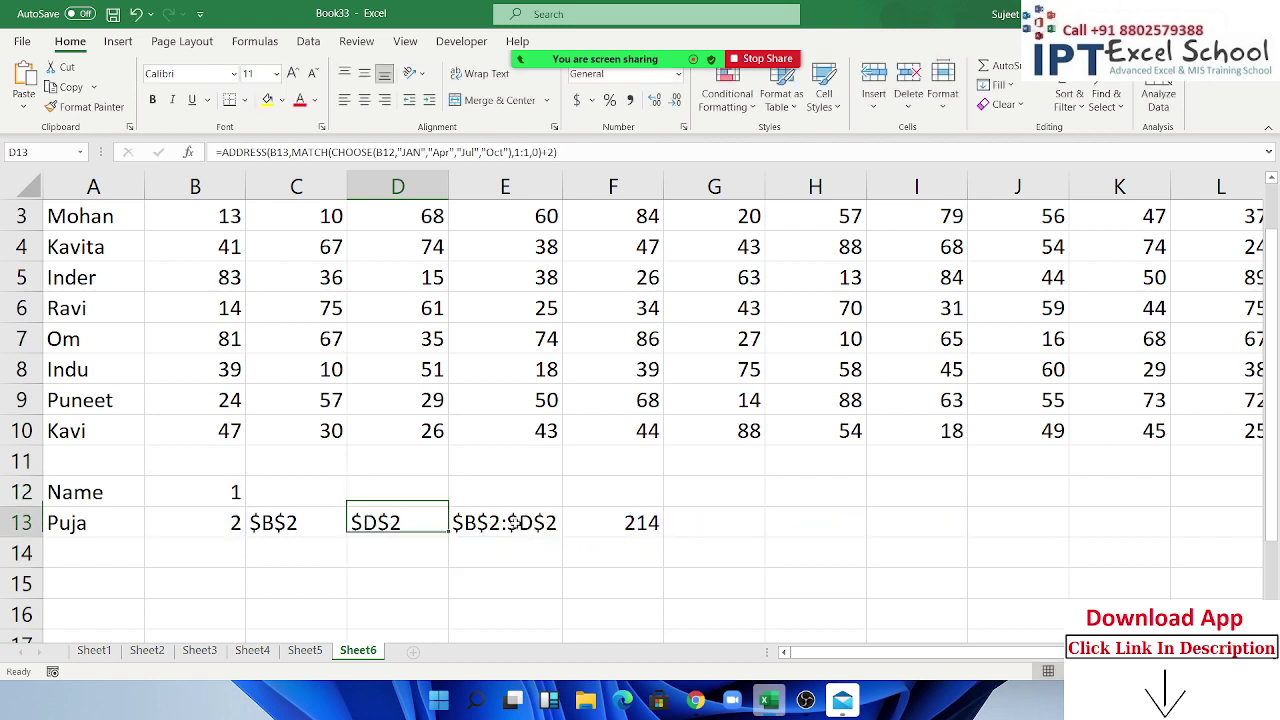
key(Left)
key(Left)
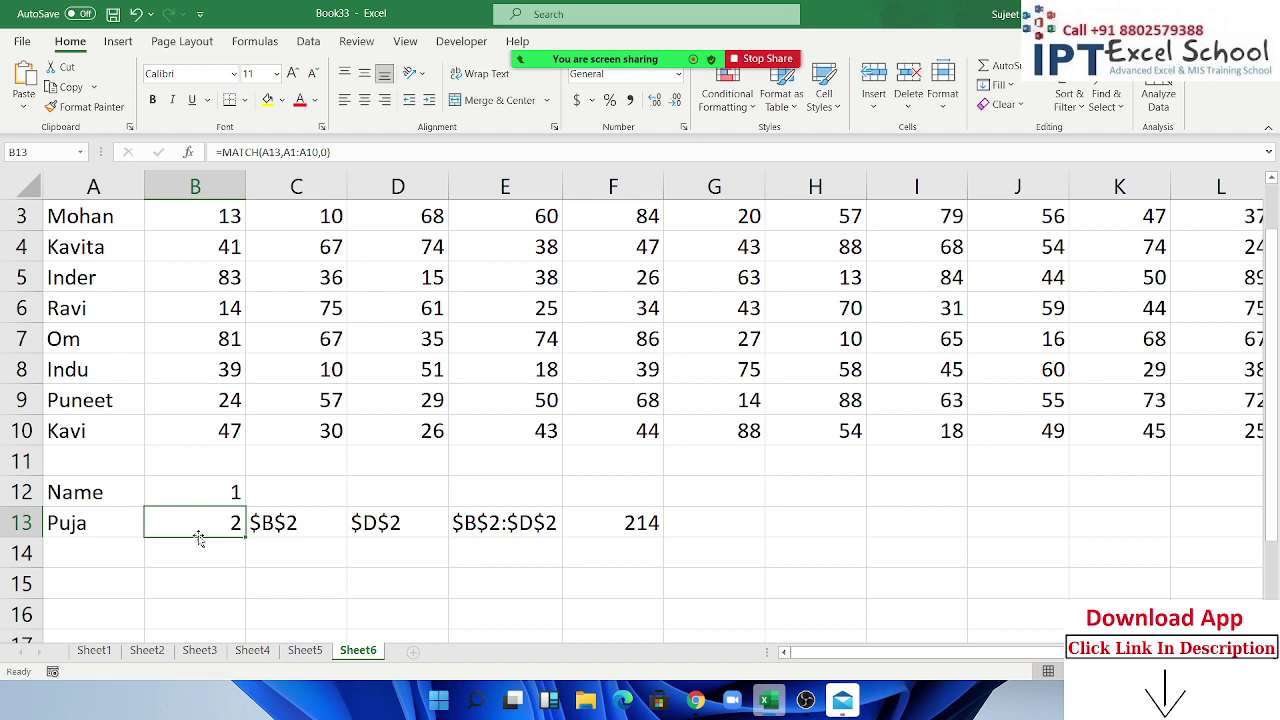
Substitute B13's row-number MATCH expression for the B13 reference in both C13 and D13 ADDRESS formulas.
double_click(203, 528)
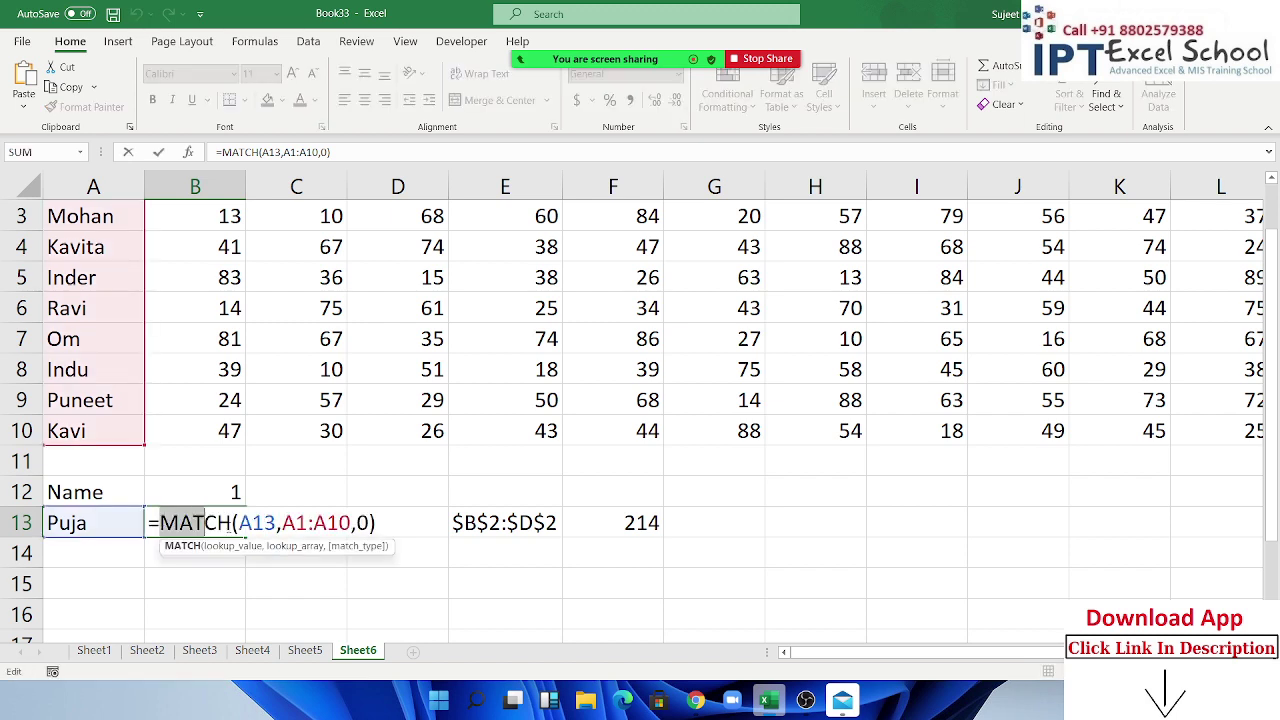
drag(161, 522, 377, 523)
key(ctrl+c)
key(Escape)
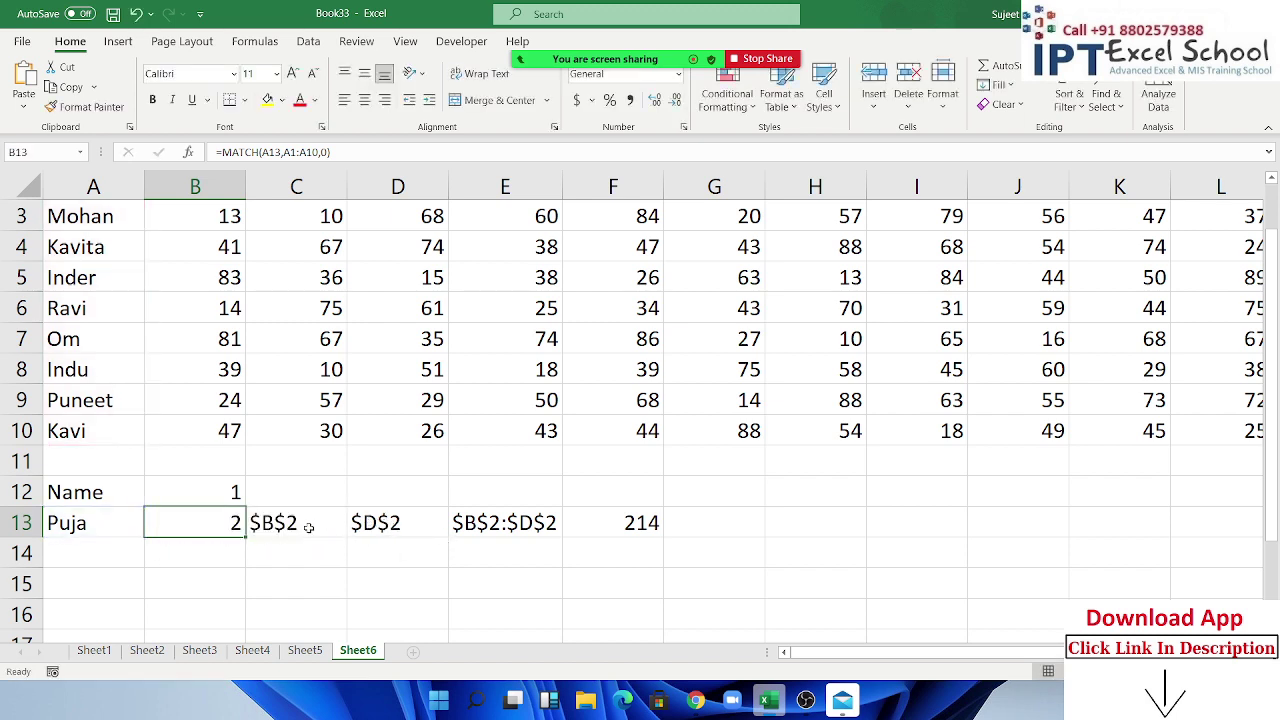
double_click(337, 523)
double_click(362, 523)
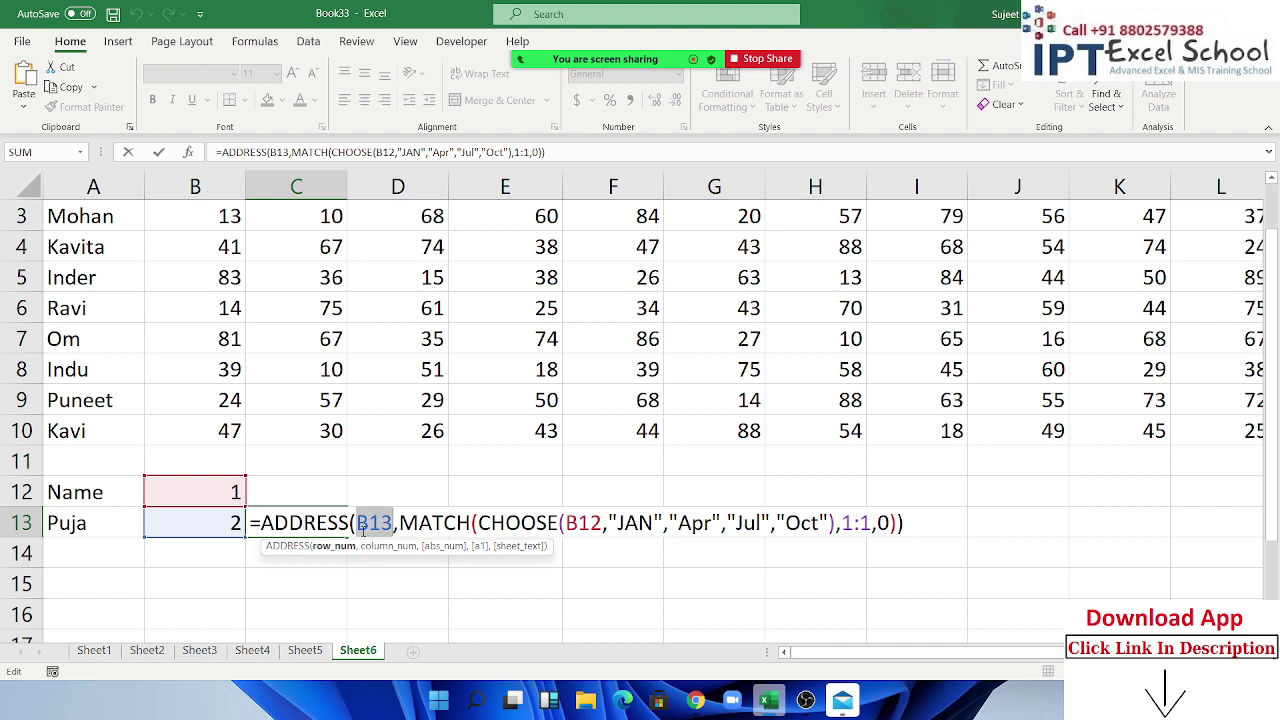
key(ctrl+v)
key(Return)
click(362, 528)
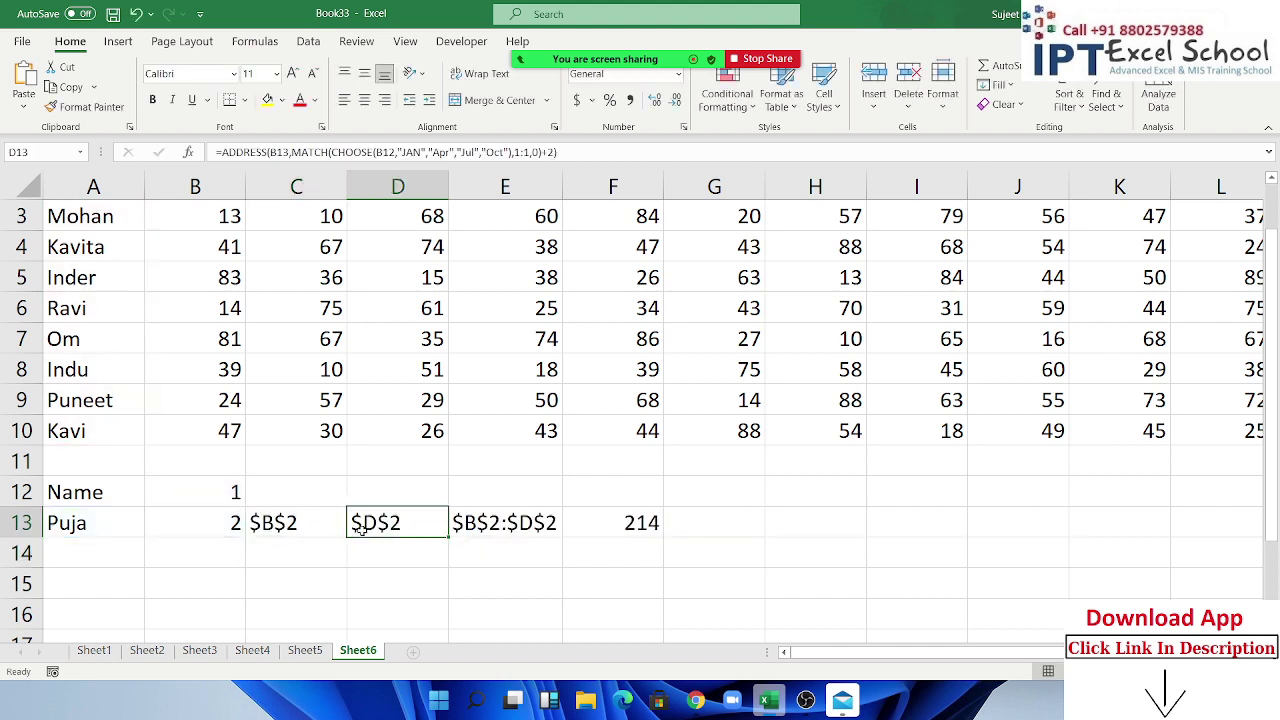
double_click(362, 528)
double_click(475, 523)
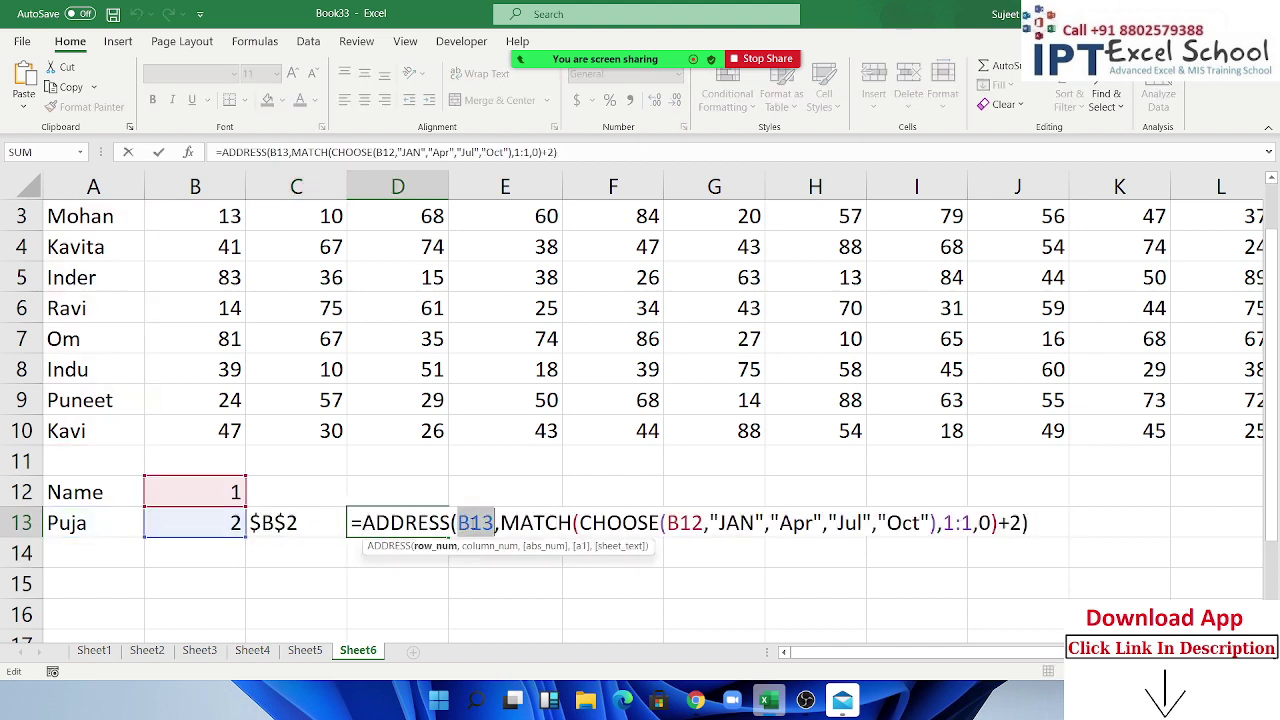
key(ctrl+v)
key(Return)
Clear the B13 row-number helper cell.
key(Up)
key(Left)
key(Left)
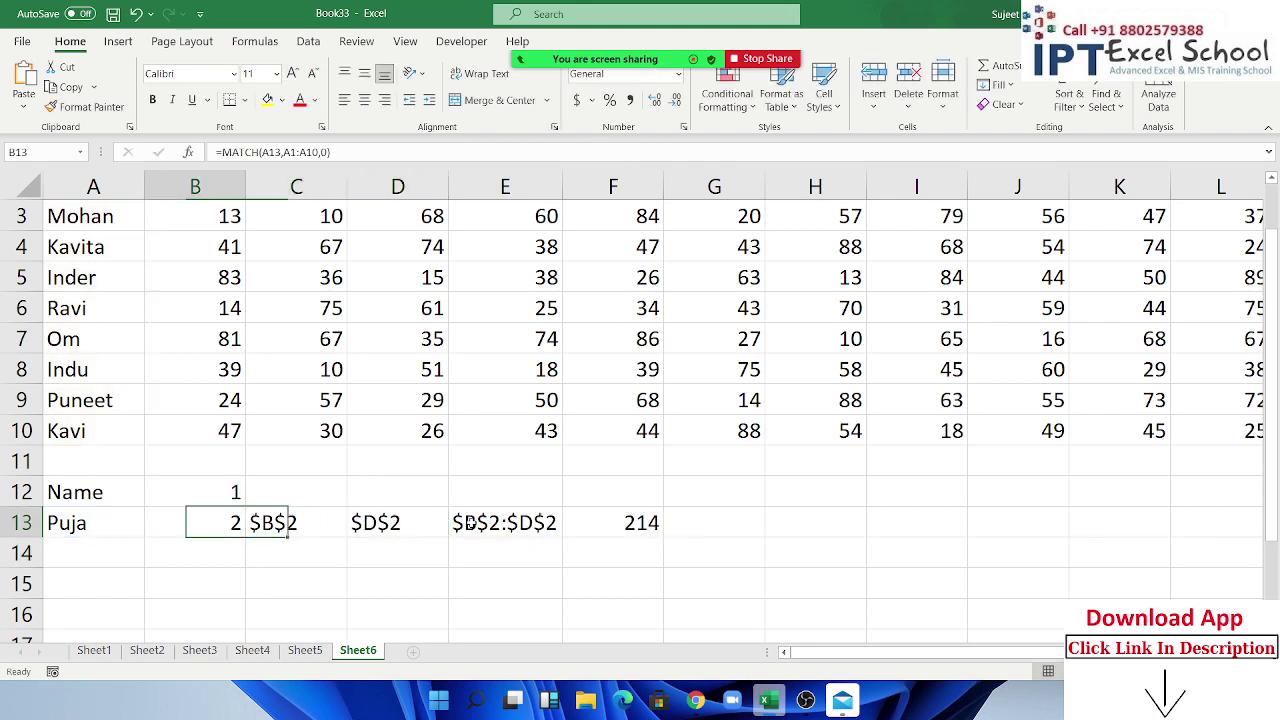
key(Delete)
Put C13's full ADDRESS expression into E13's range formula in place of C13.
key(Right)
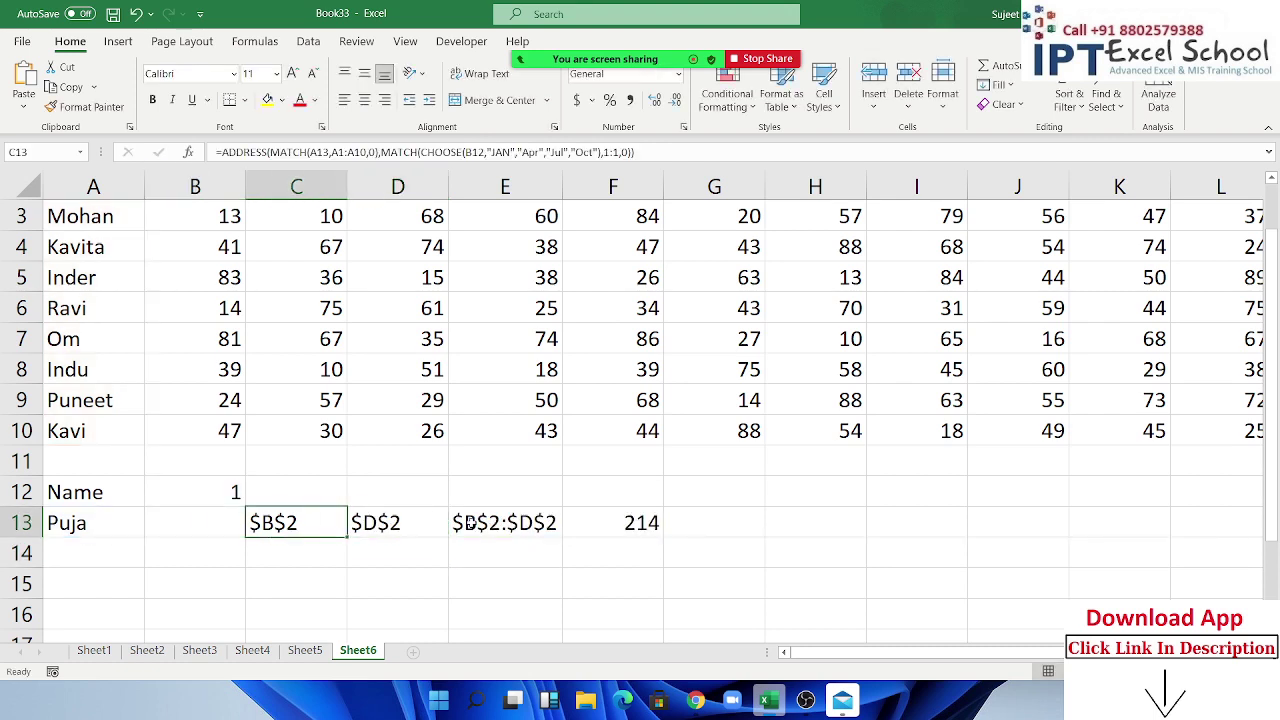
double_click(317, 528)
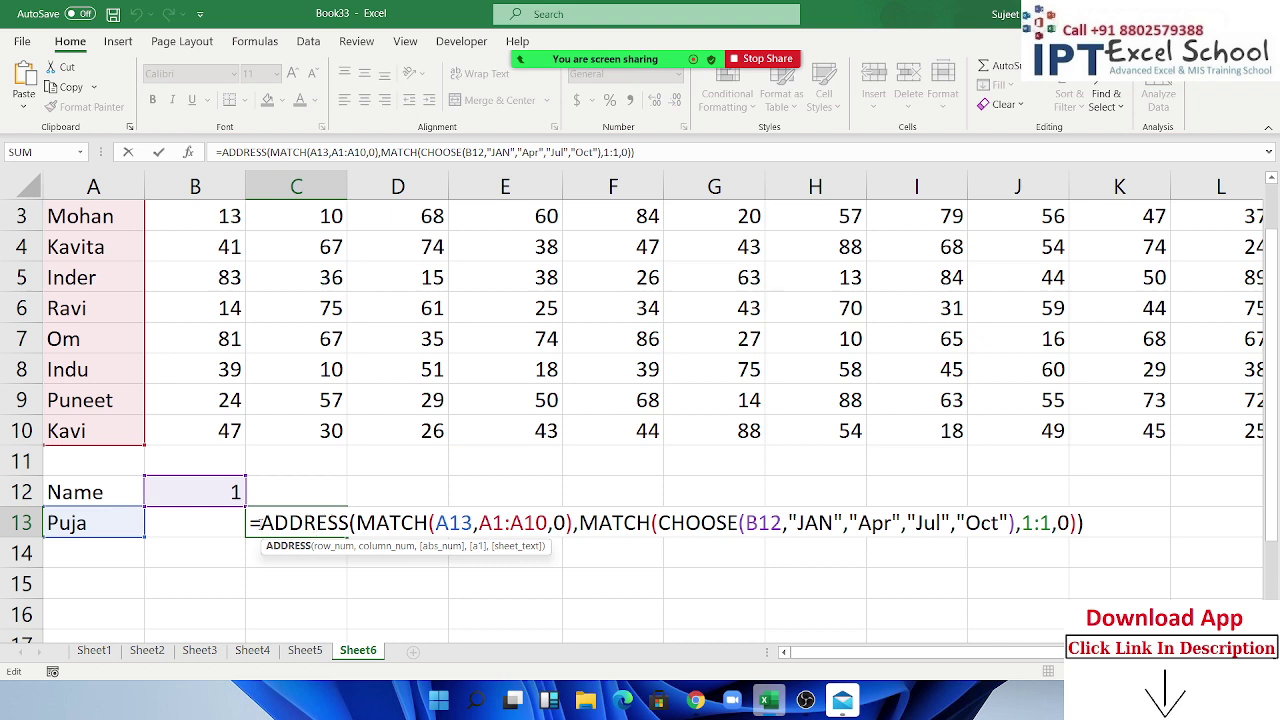
drag(260, 523, 1084, 523)
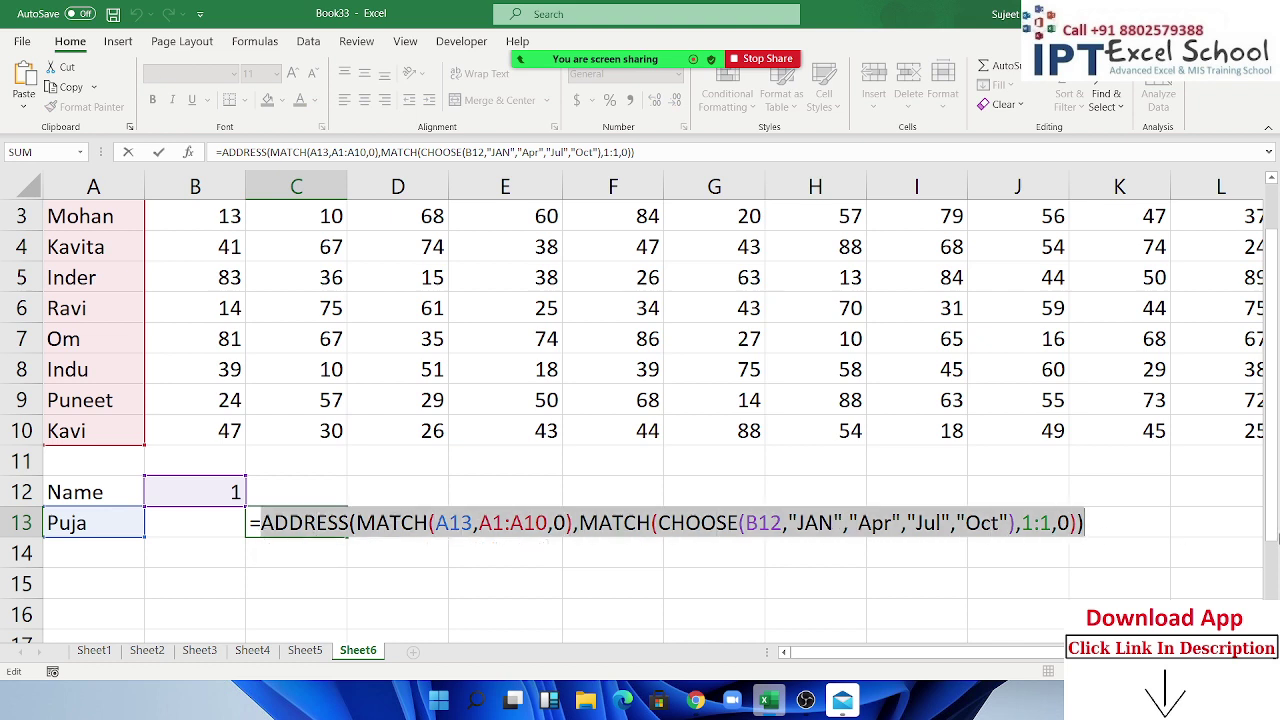
key(Escape)
double_click(512, 523)
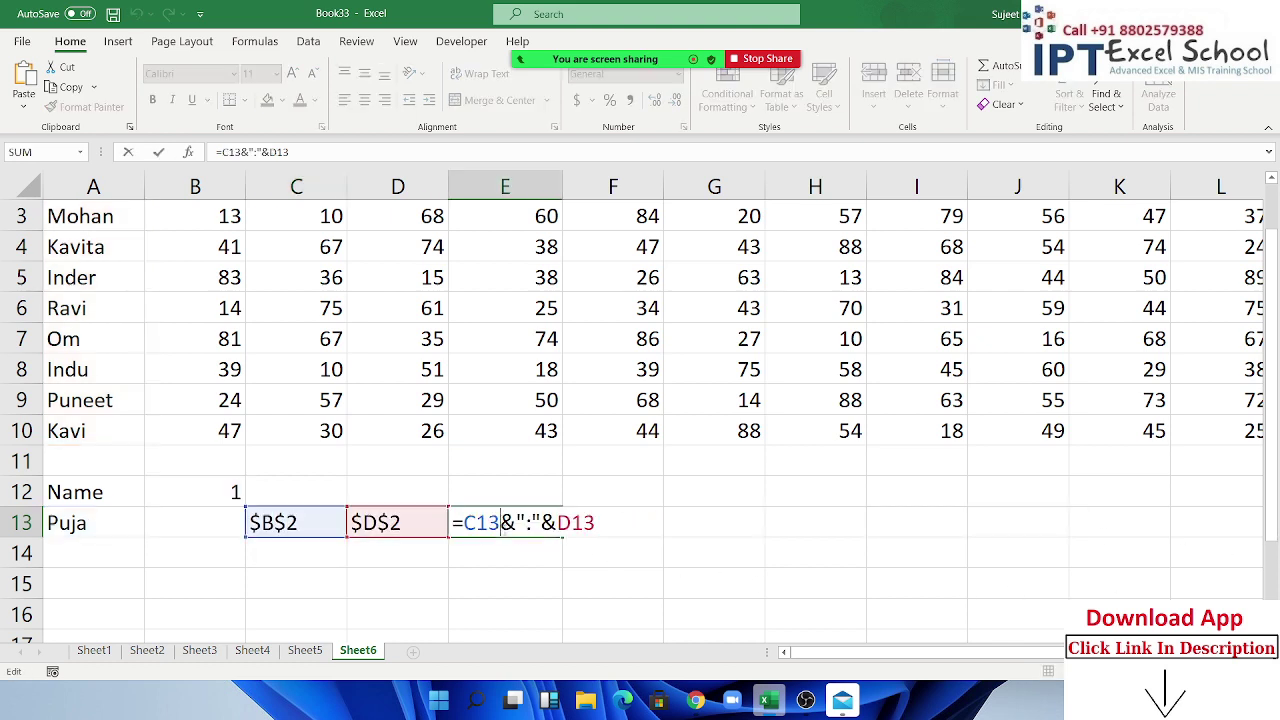
double_click(480, 523)
text(ADDRESS(MATCH(A13,A1:A10,0),MATCH(CHOOSE(B12,"JAN","Apr","Jul","Oct"),1:1,0)))
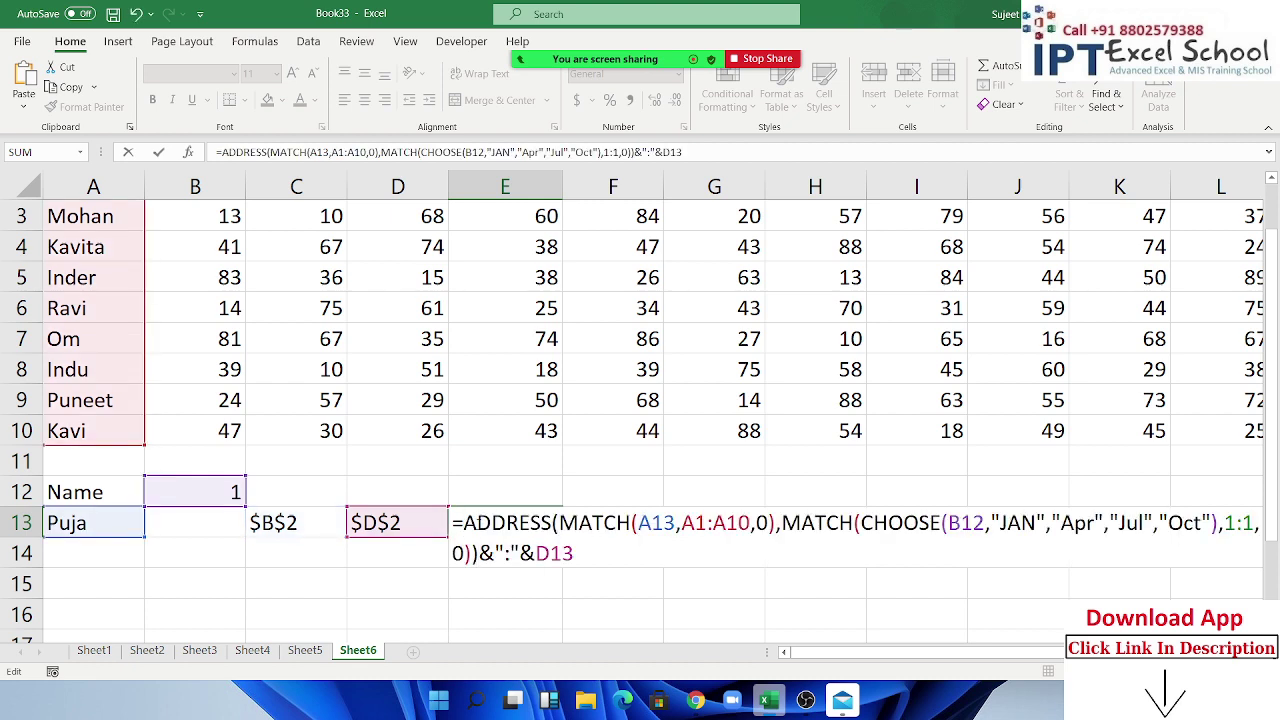
key(Return)
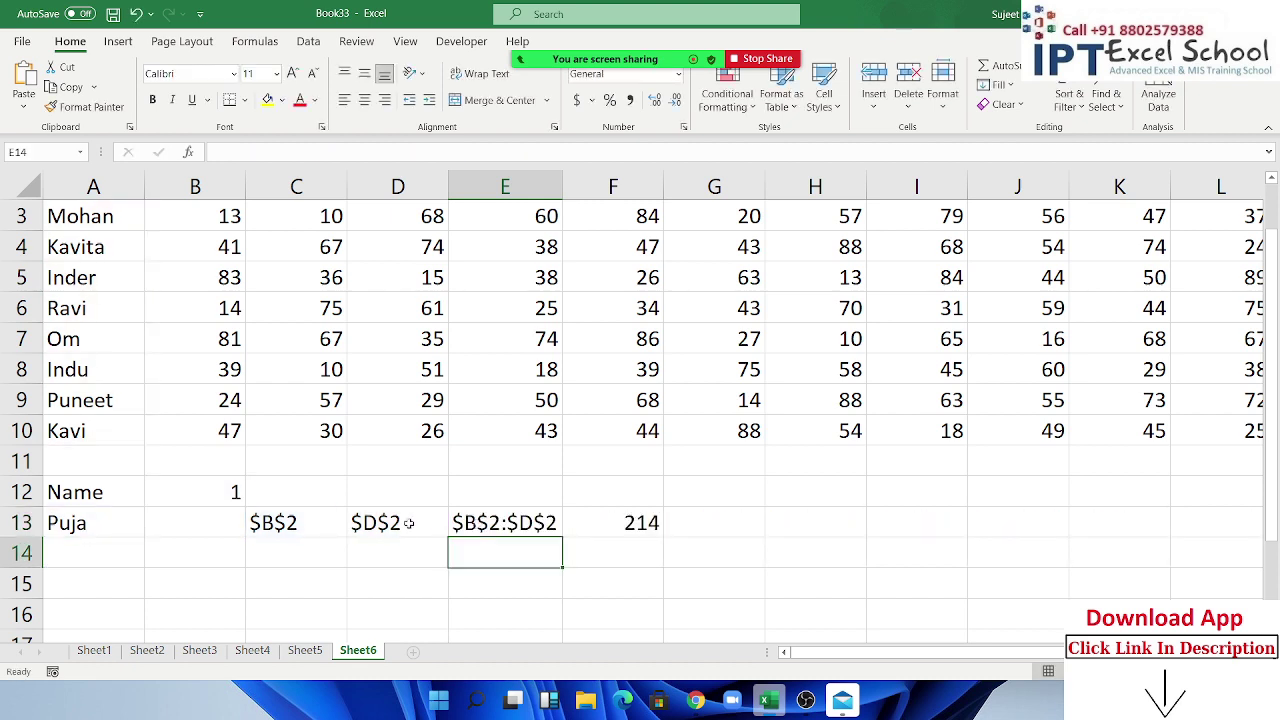
Put D13's ADDRESS formula into E13 in place of the D13 reference.
double_click(350, 523)
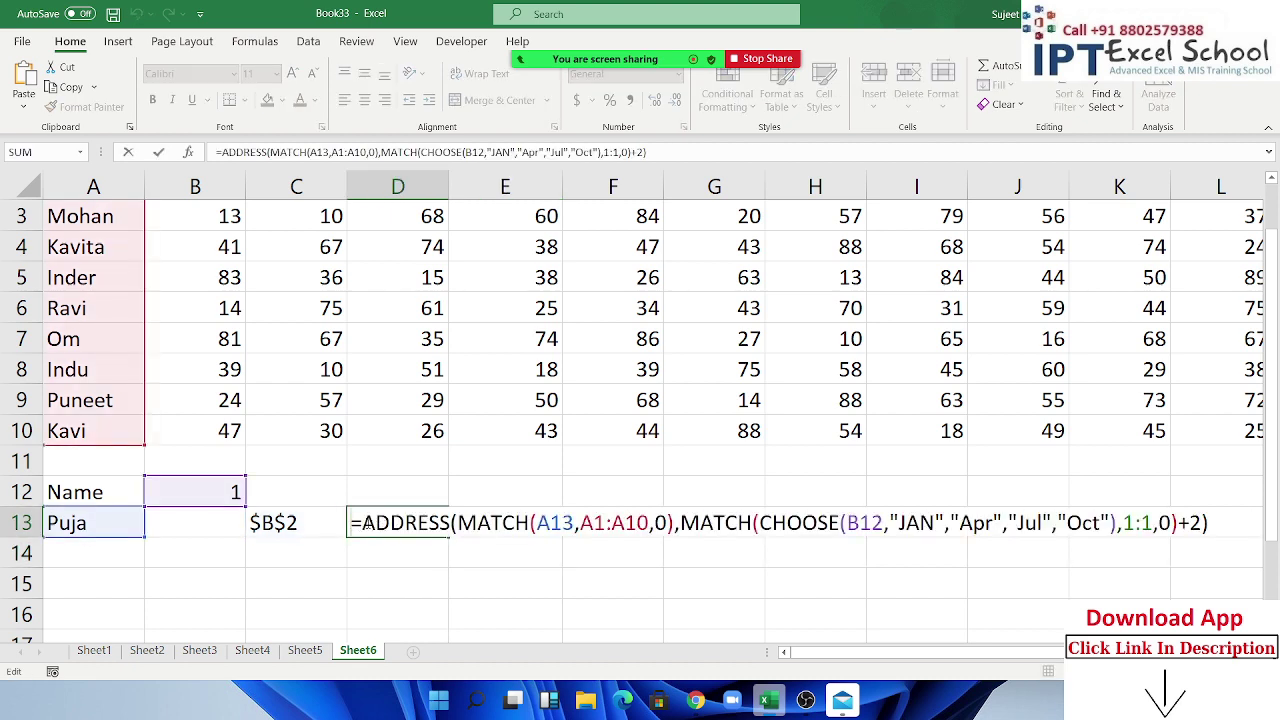
drag(362, 523, 1262, 525)
key(ctrl+c)
key(Escape)
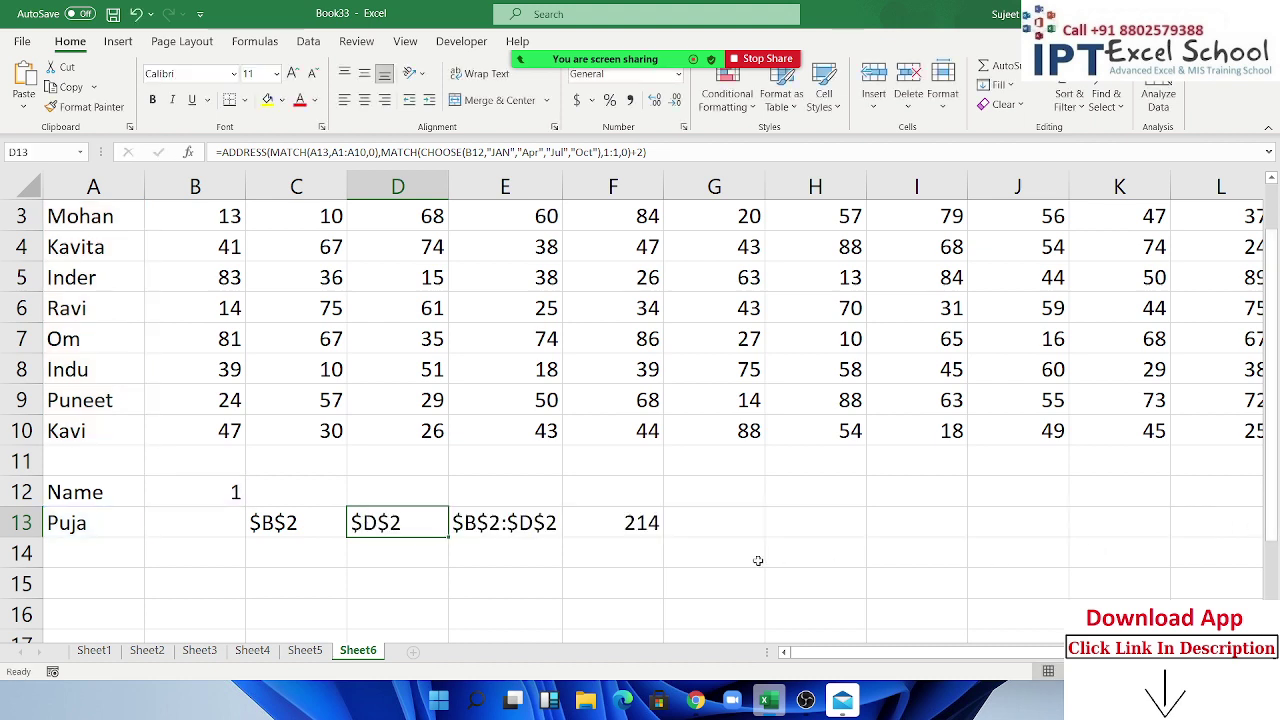
double_click(543, 514)
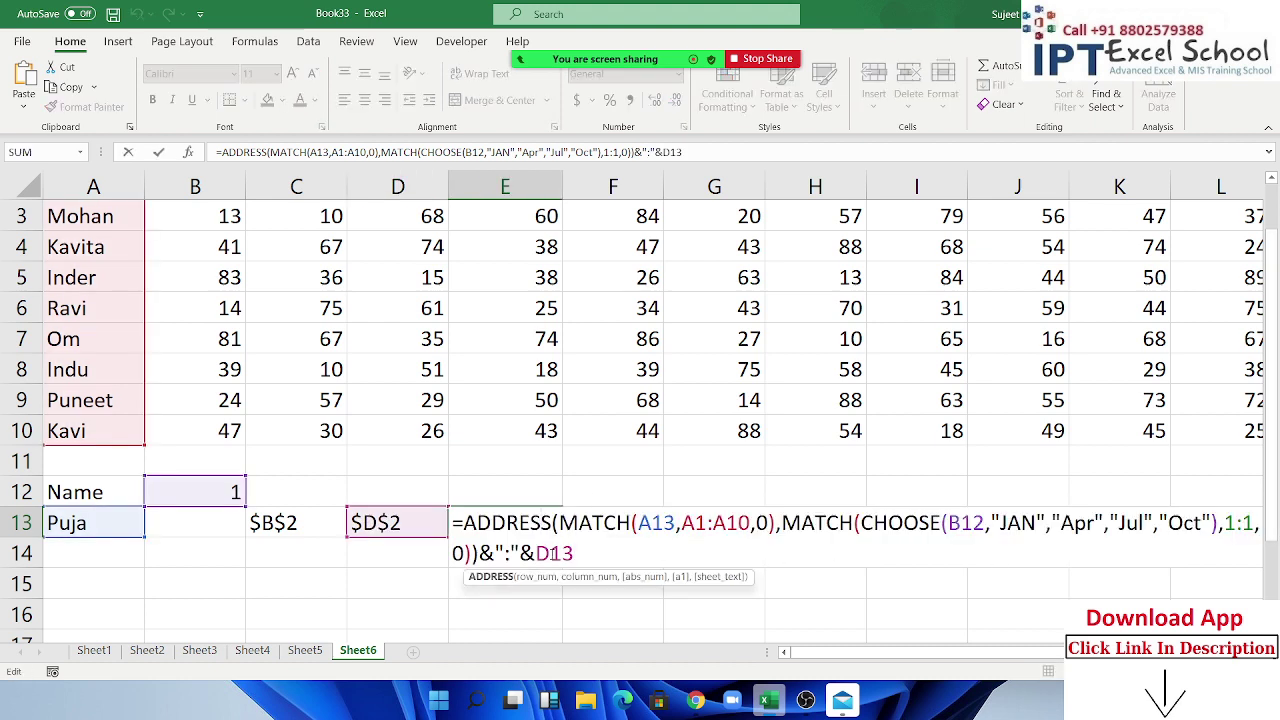
double_click(553, 553)
key(ctrl+v)
key(Return)
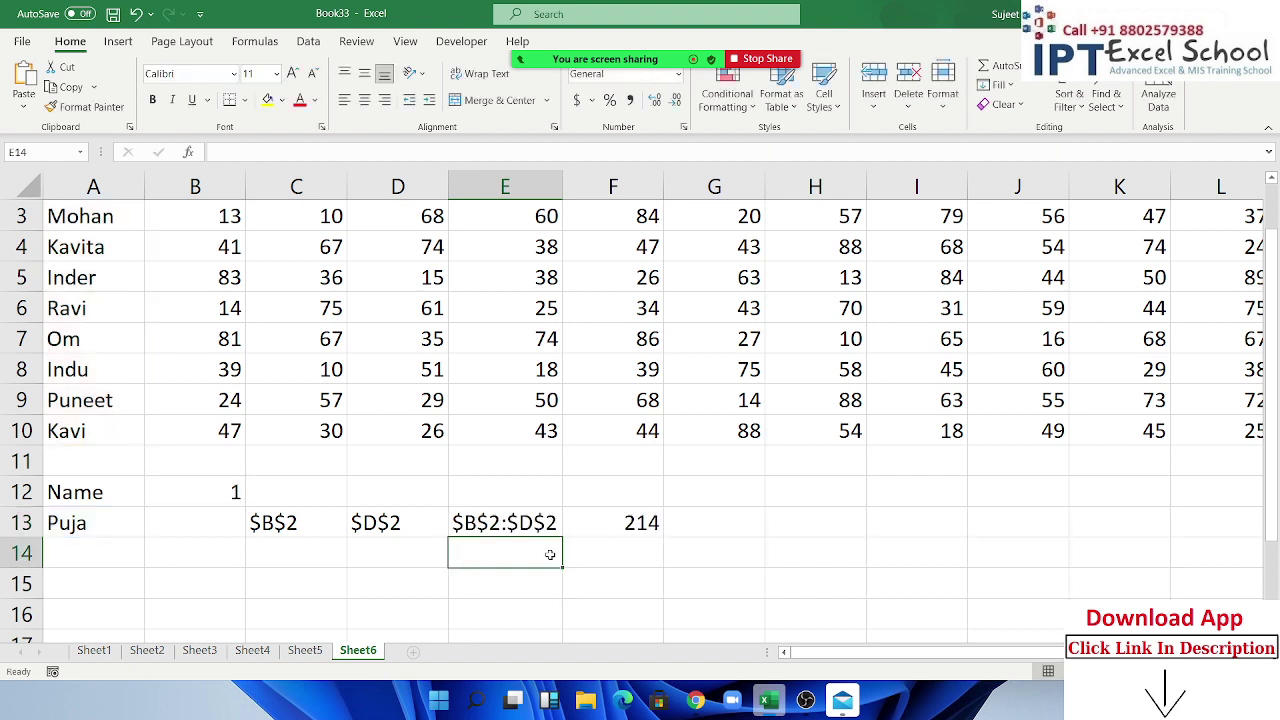
Clear the helper cells C13 and D13.
key(Up)
key(Left)
key(shift+Left)
key(shift+Left)
key(Left)
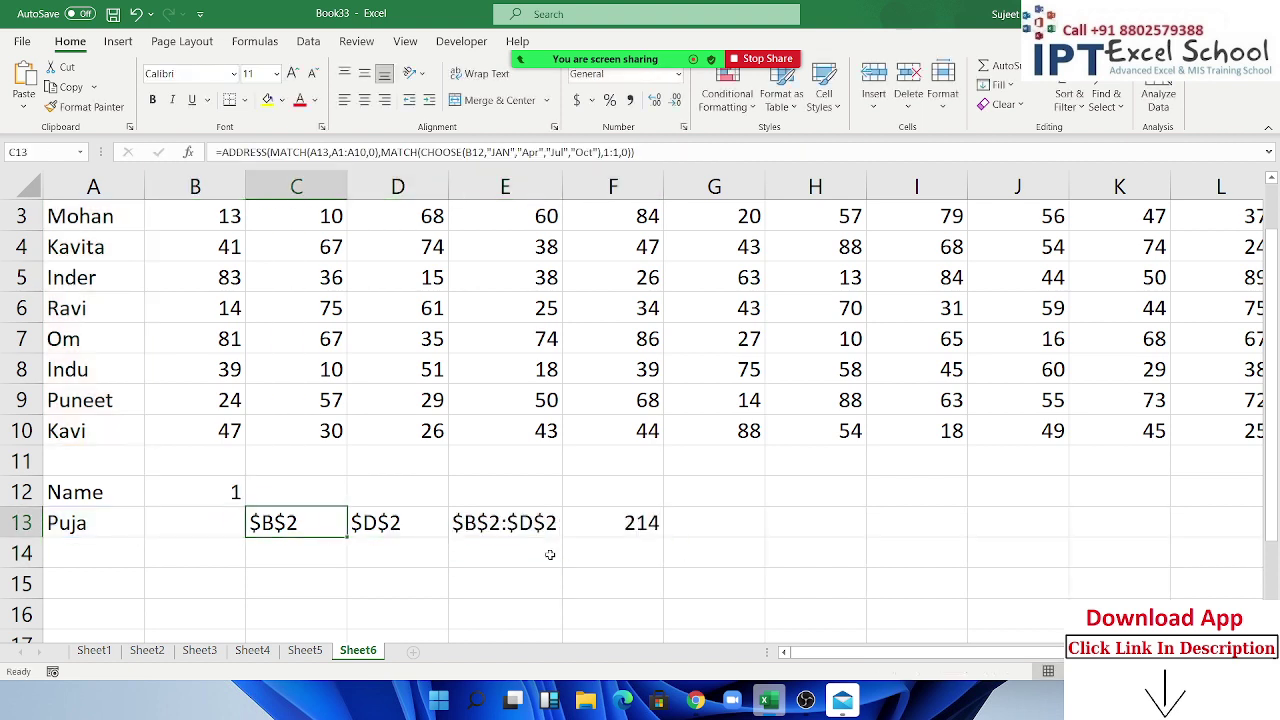
key(shift+Right)
key(Delete)
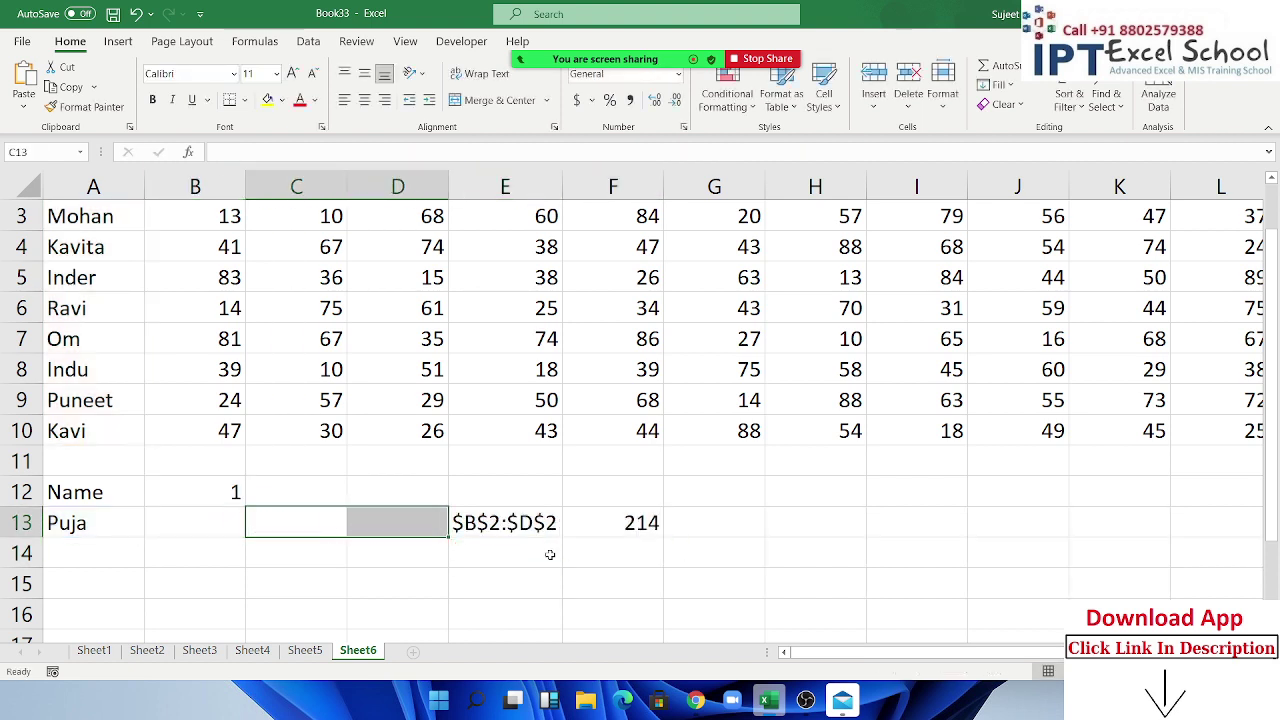
key(Right)
Embed E13's combined formula into F13's SUM(INDIRECT(E13)), still totalling 214.
double_click(531, 522)
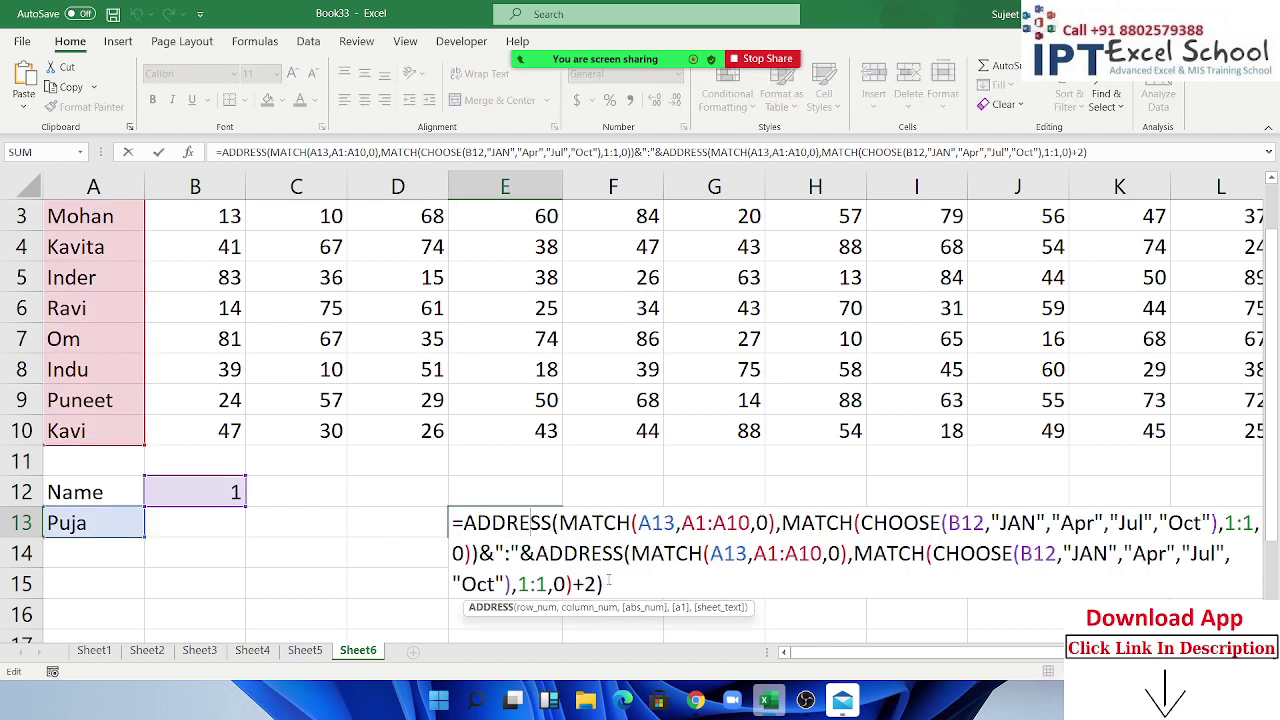
double_click(531, 584)
drag(604, 584, 462, 530)
key(ctrl+c)
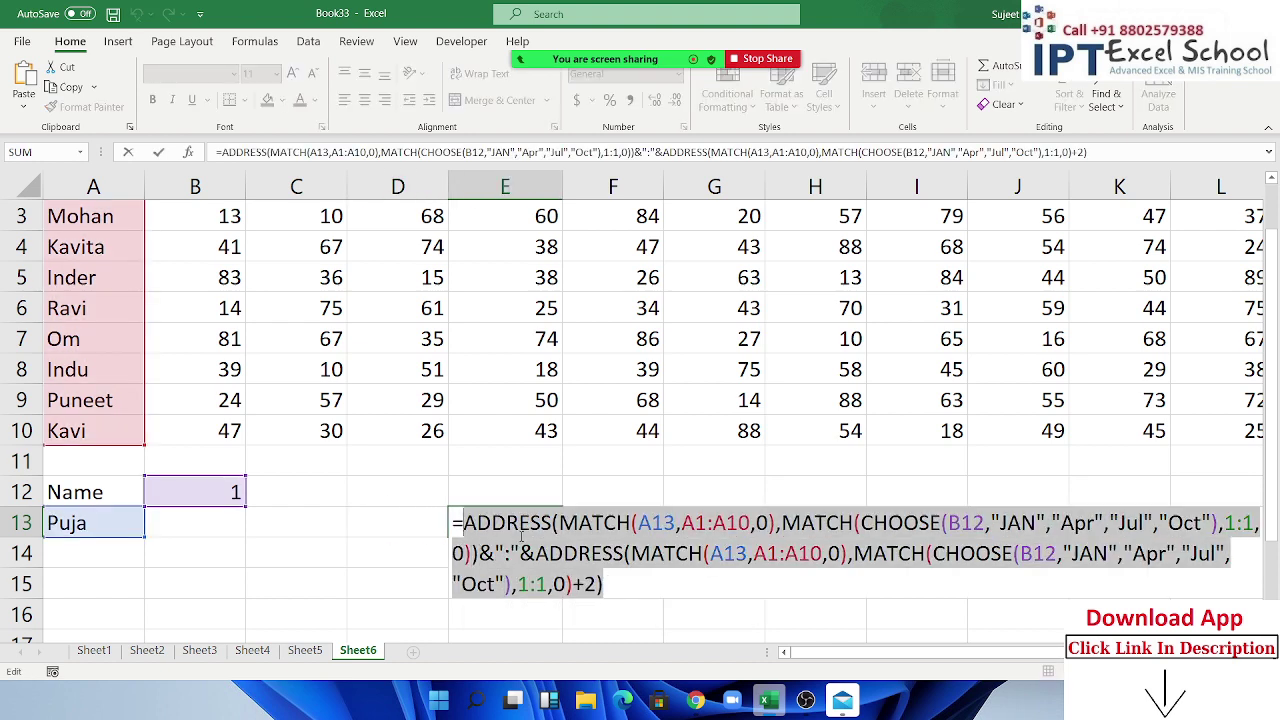
key(Escape)
double_click(569, 520)
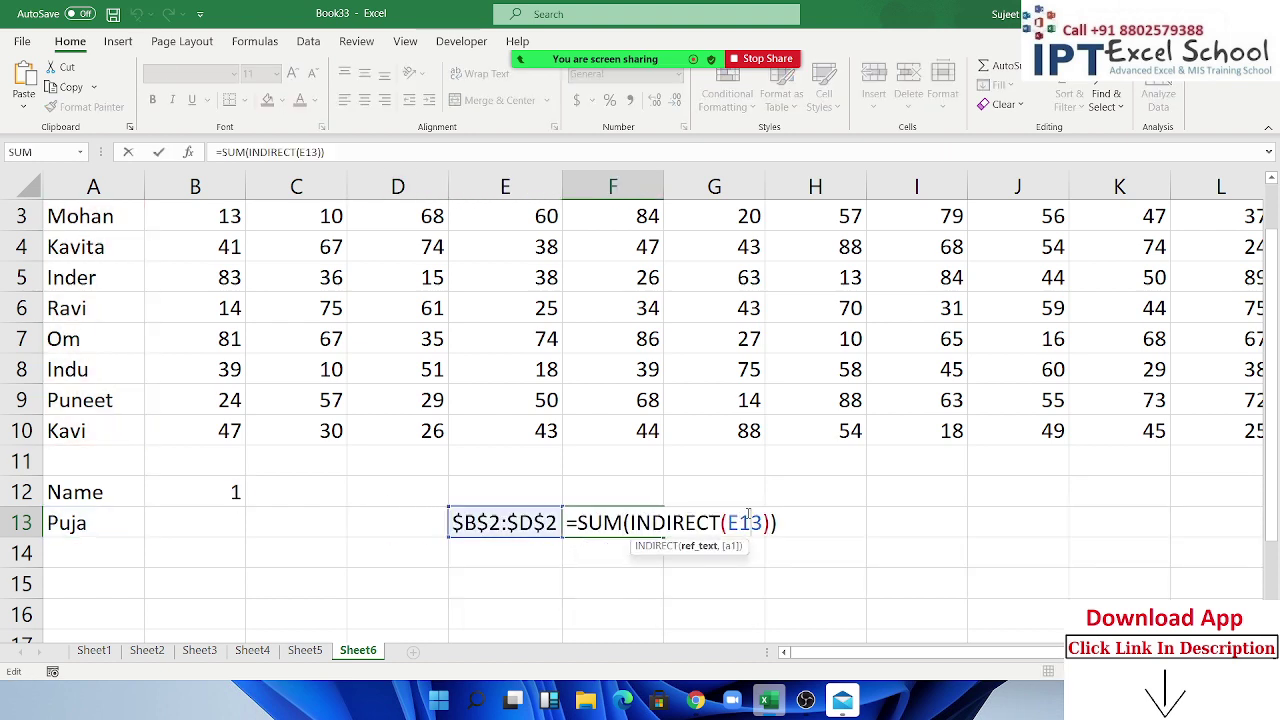
double_click(748, 513)
key(ctrl+v)
key(ctrl+Return)
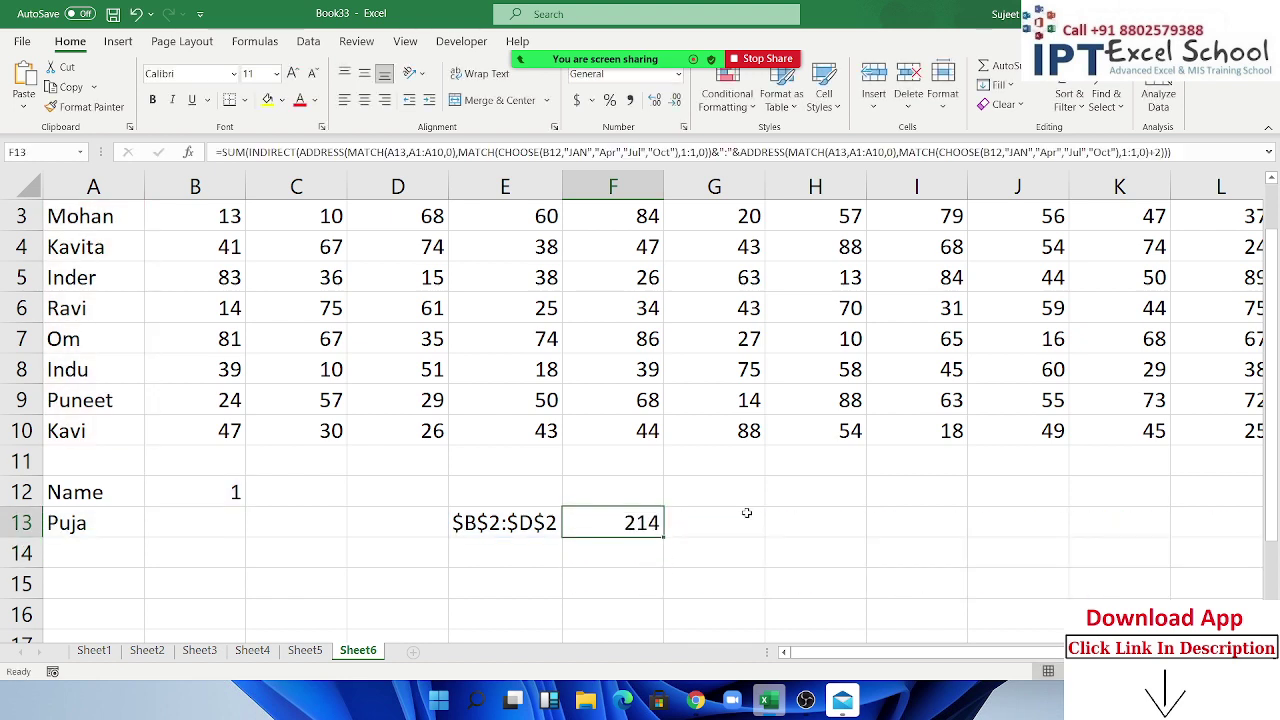
Clear E13 and move the 214 SUM(INDIRECT(...)) formula from F13 into B13.
key(Left)
key(Delete)
key(Right)
key(ctrl+x)
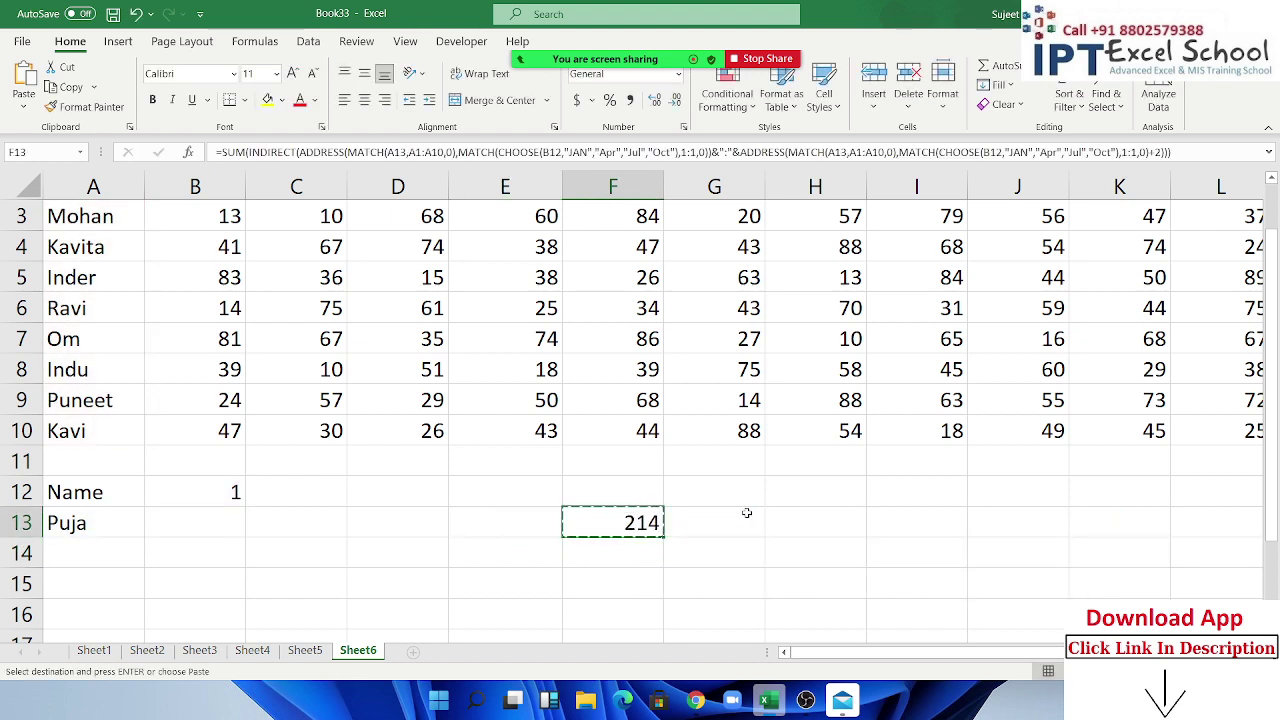
key(Left)
key(Left)
key(Left)
key(Left)
key(ctrl+v)
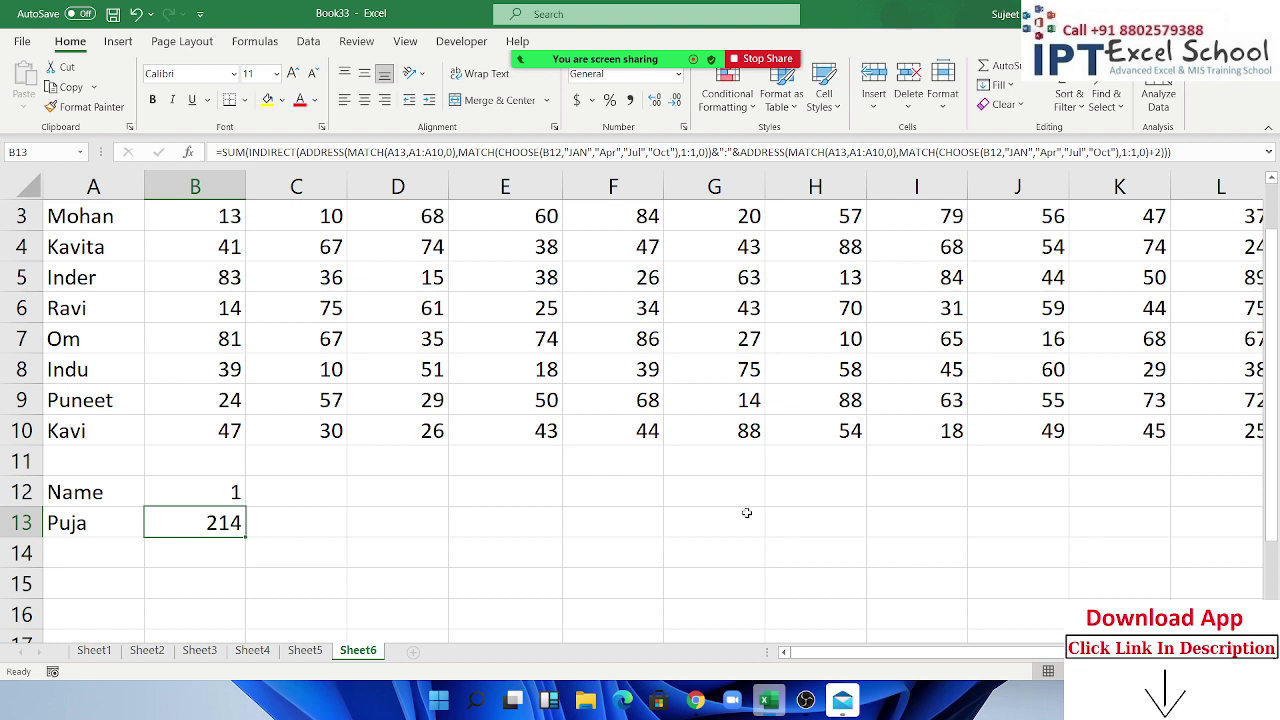
key(F2)
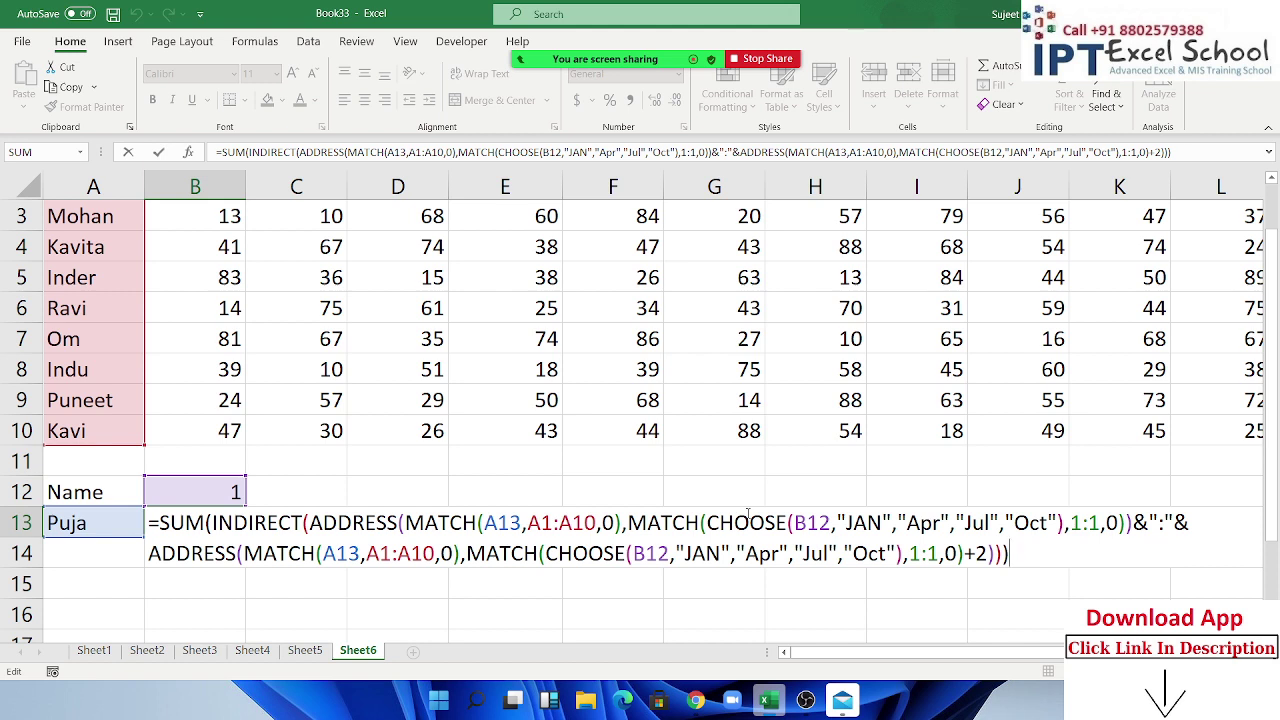
key(Return)
key(Up)
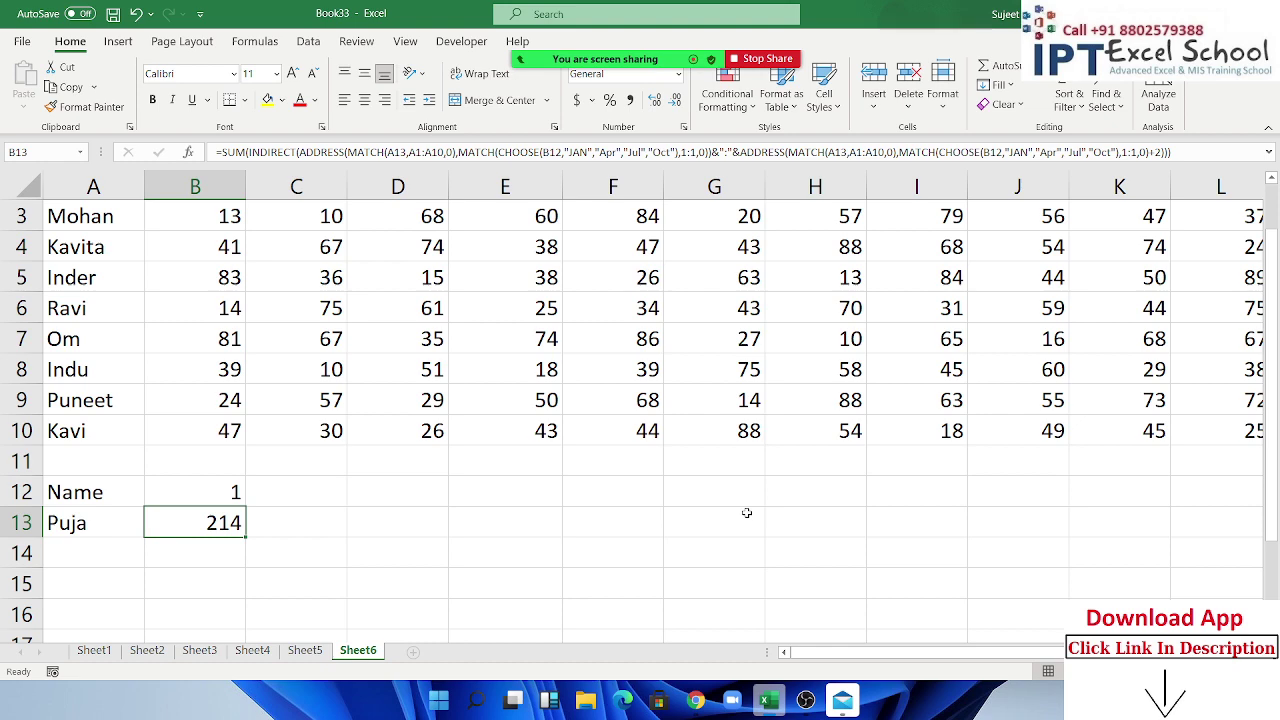
scroll(746, 512, up, 1)
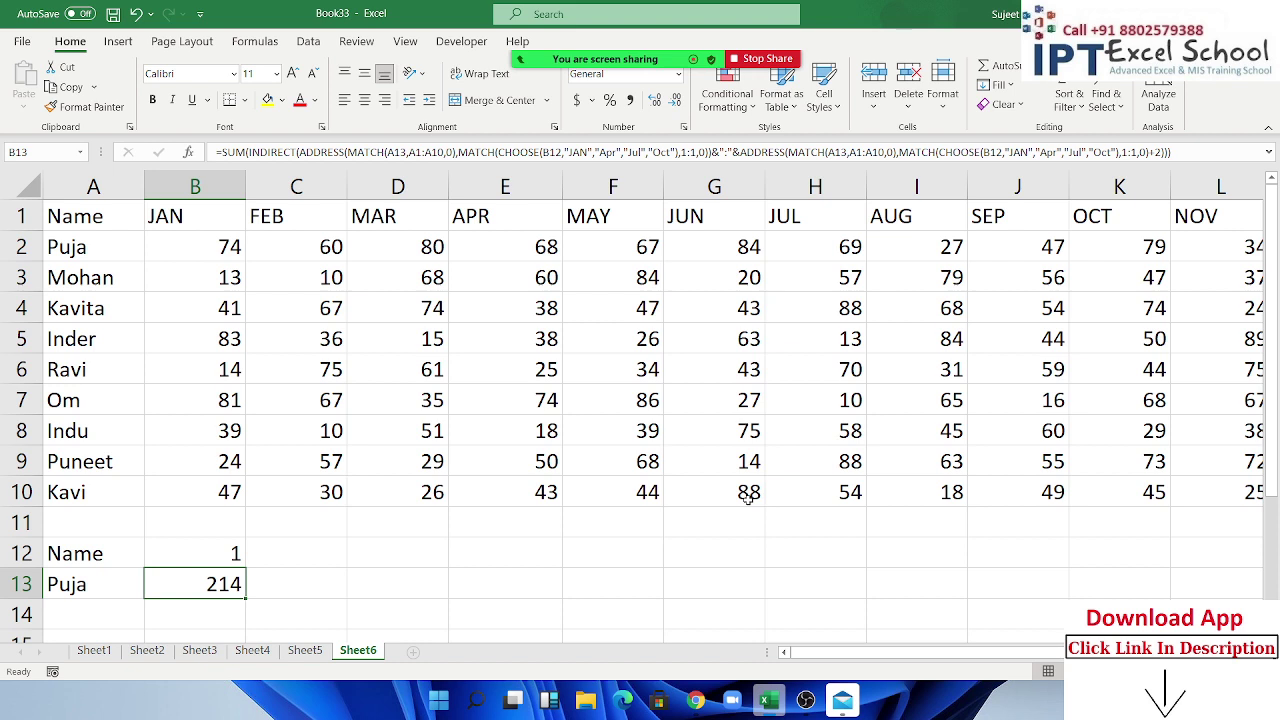
key(Up)
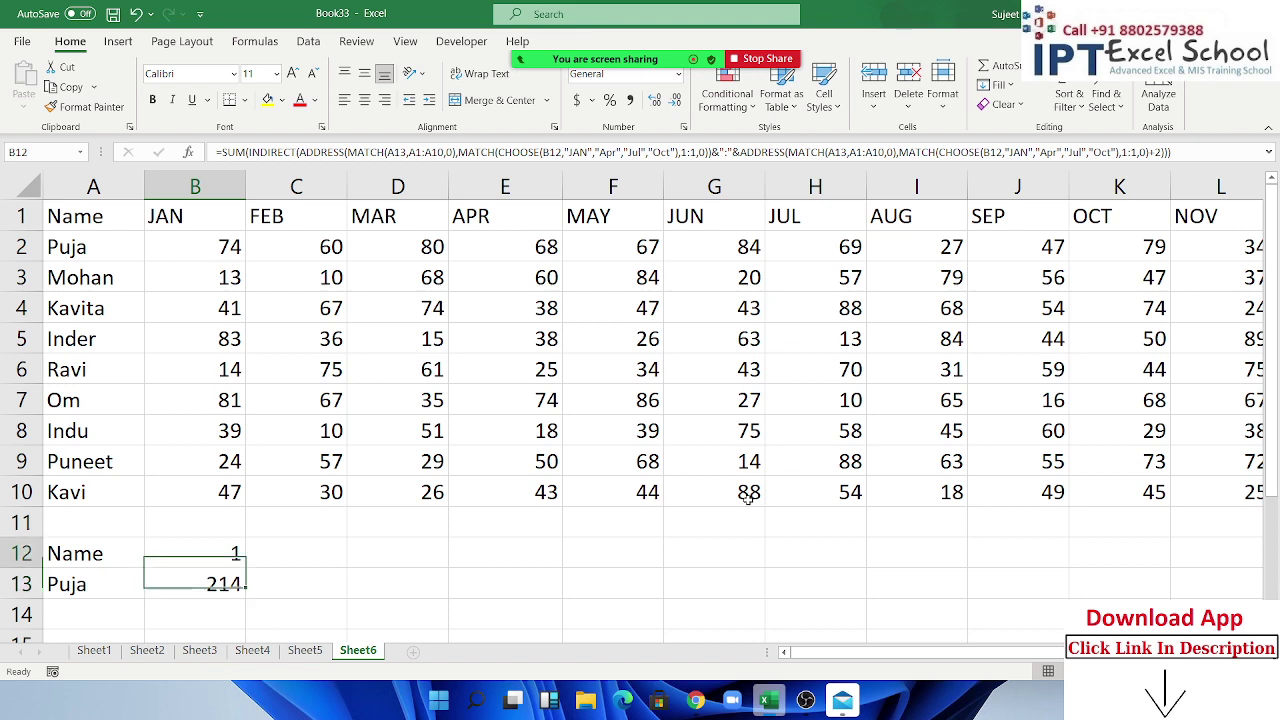
key(Right)
key(Left)
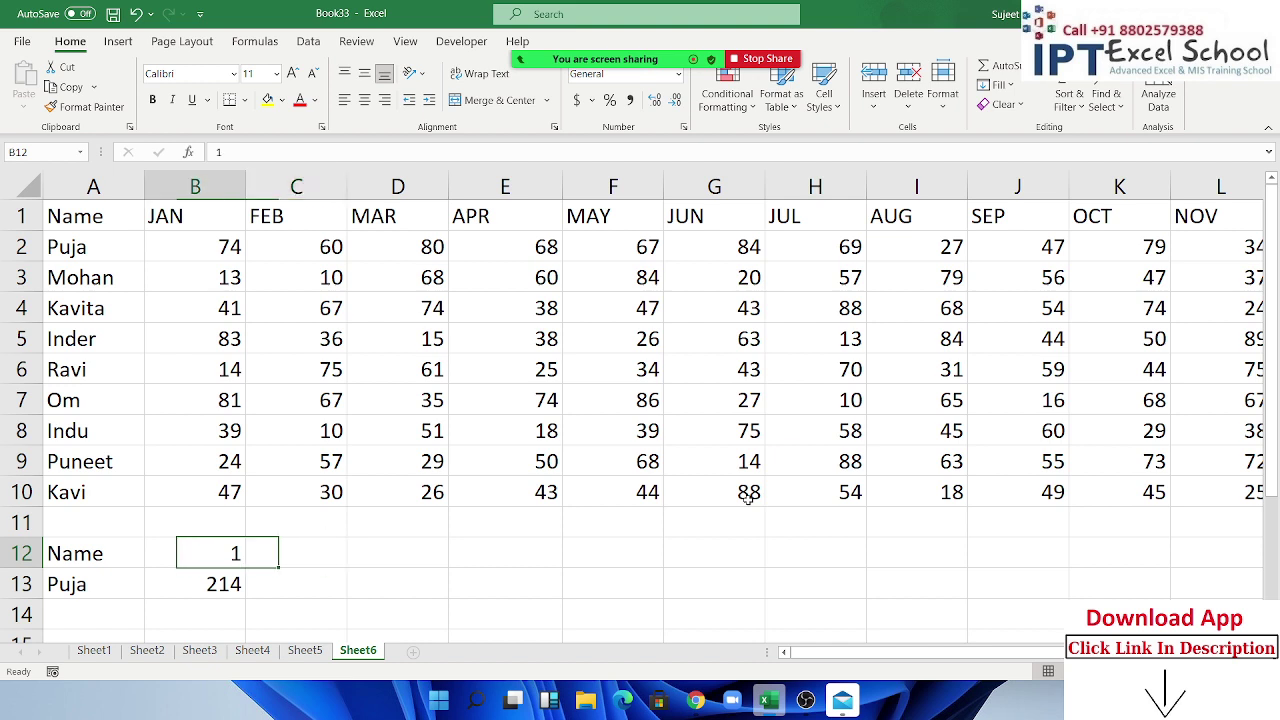
key(Down)
key(Right)
key(Left)
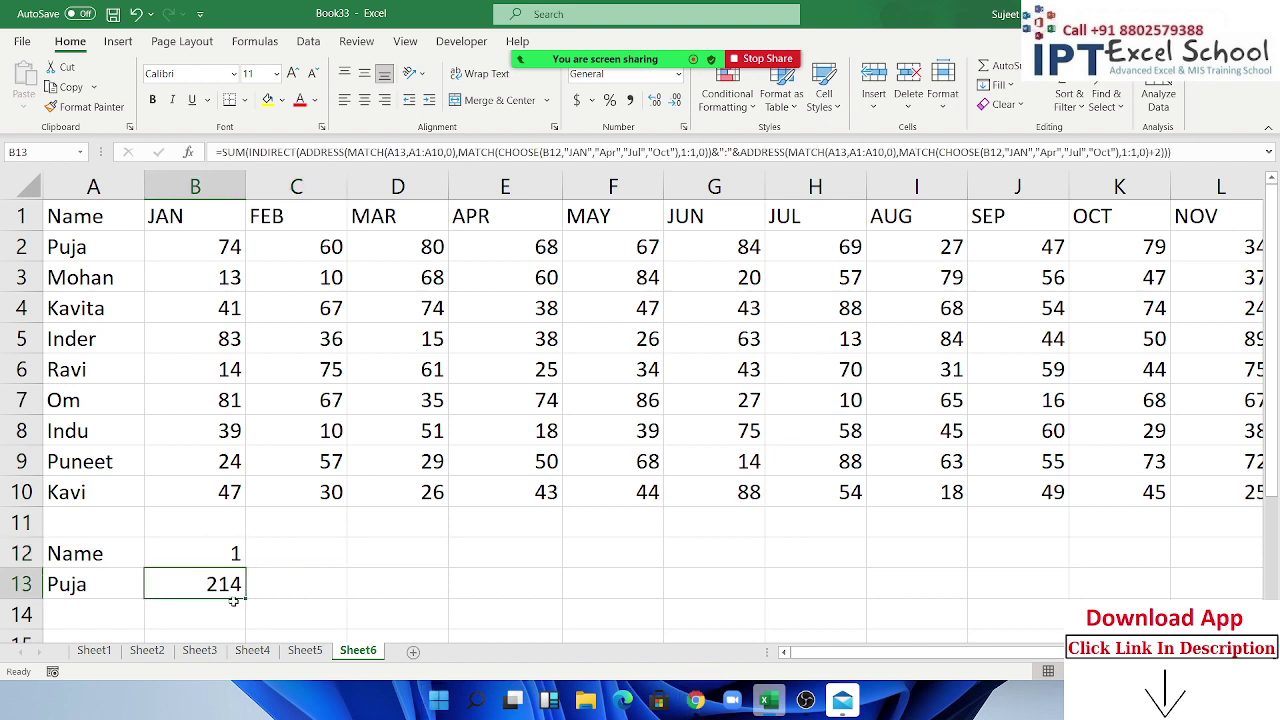
Move the 214 total from B13 to E12 and start a CHOOSE formula on B12 in C12.
drag(232, 600, 516, 567)
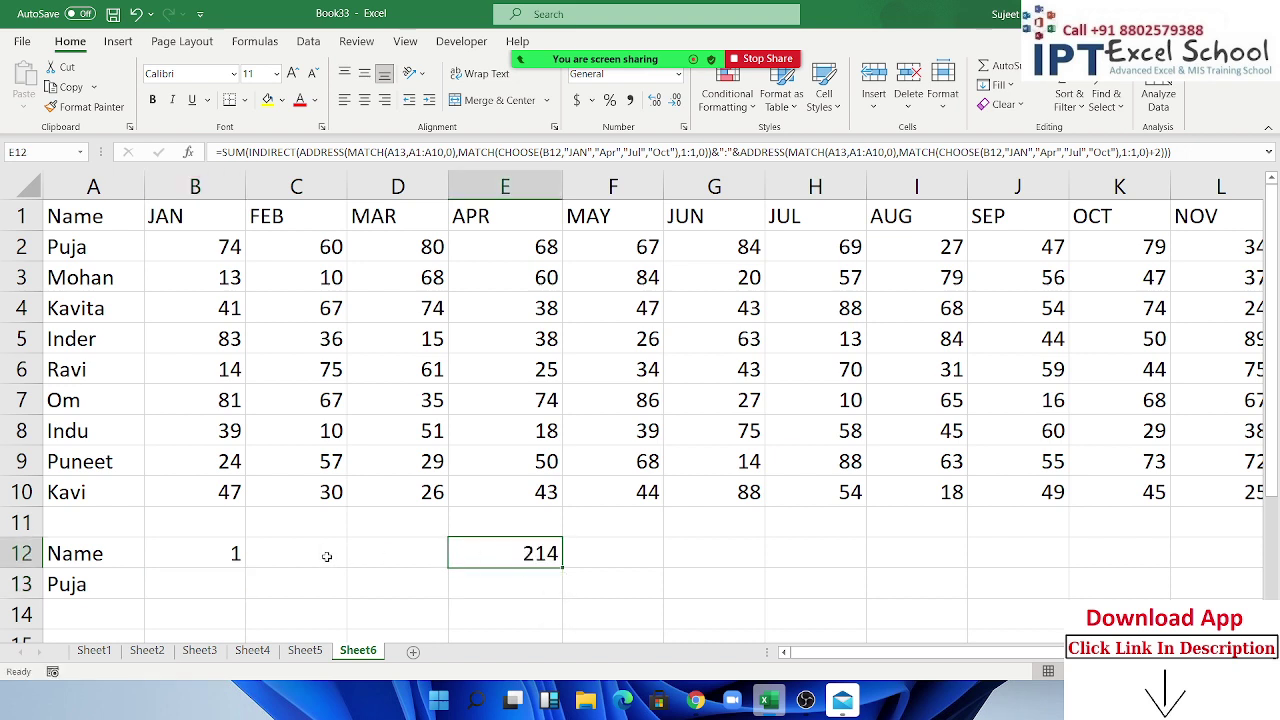
click(302, 556)
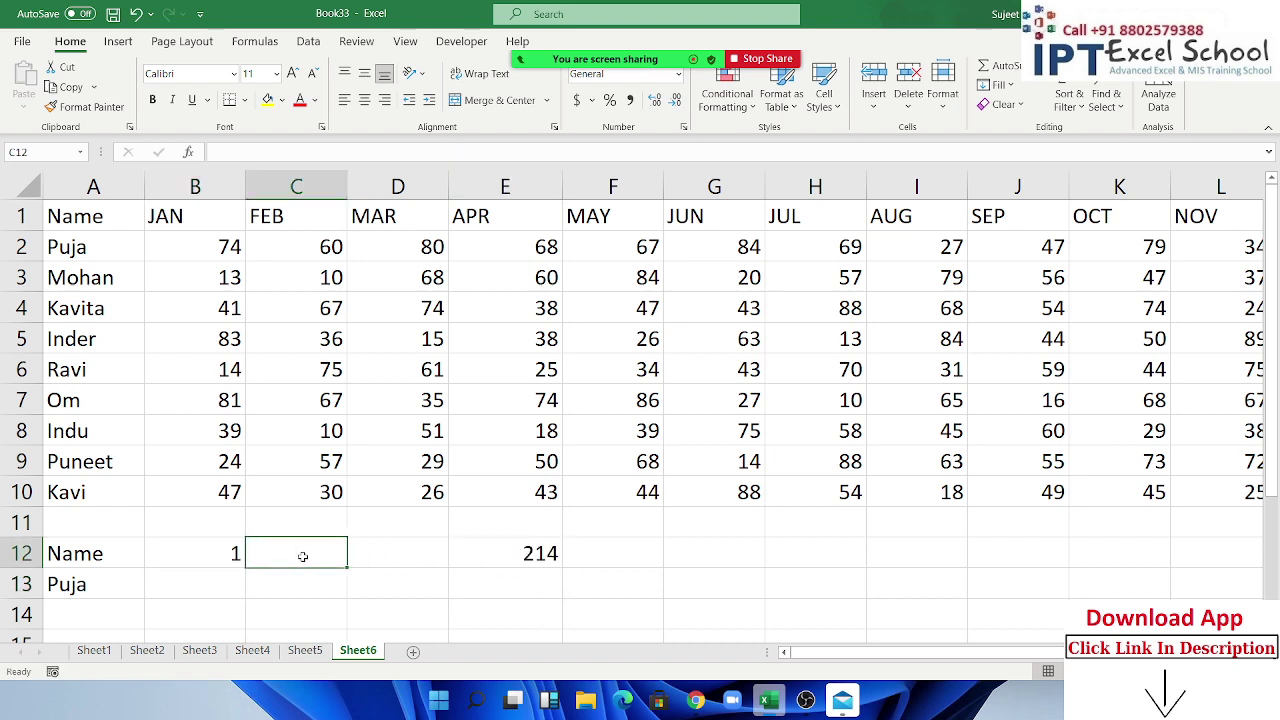
text(=)
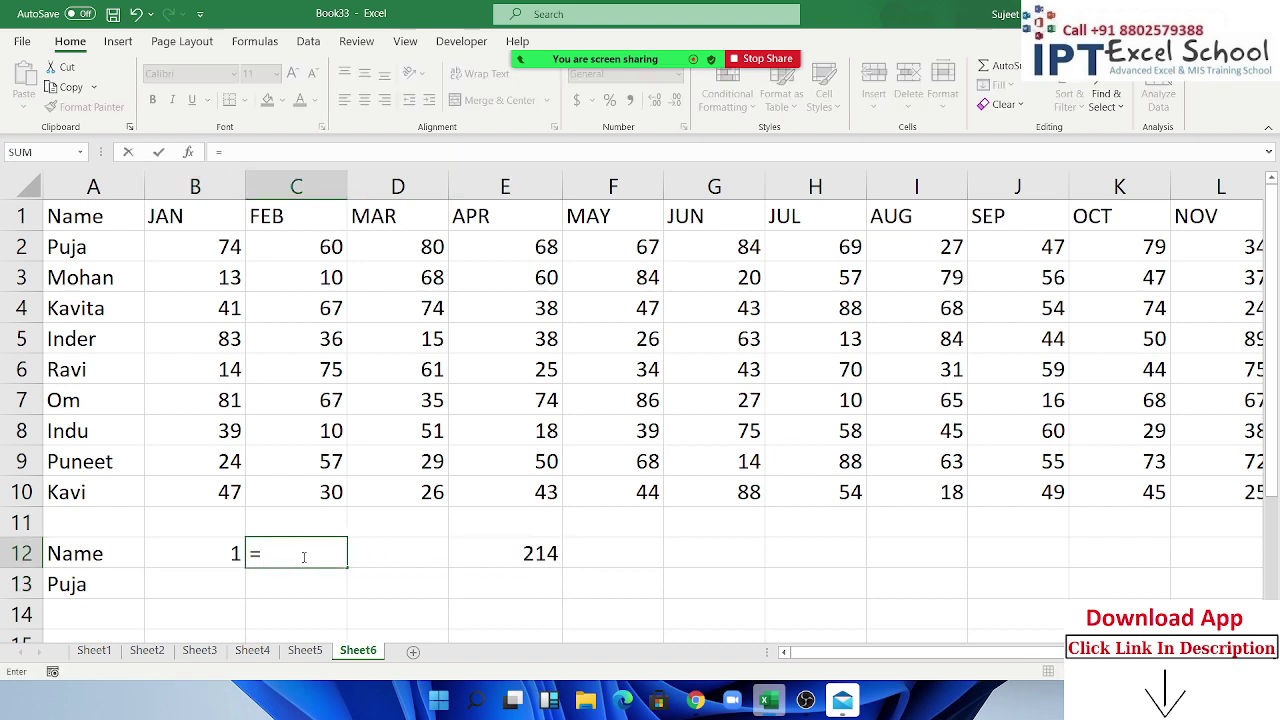
text(ch)
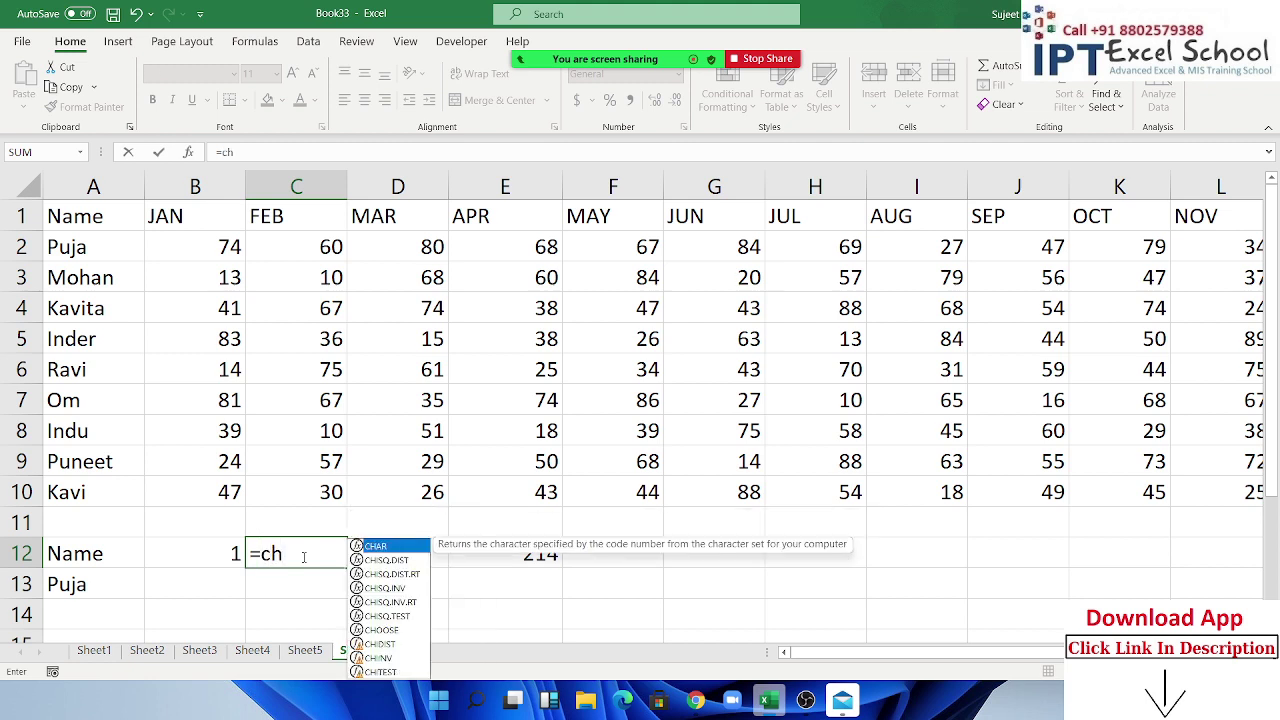
text(oo)
key(Tab)
key(Left)
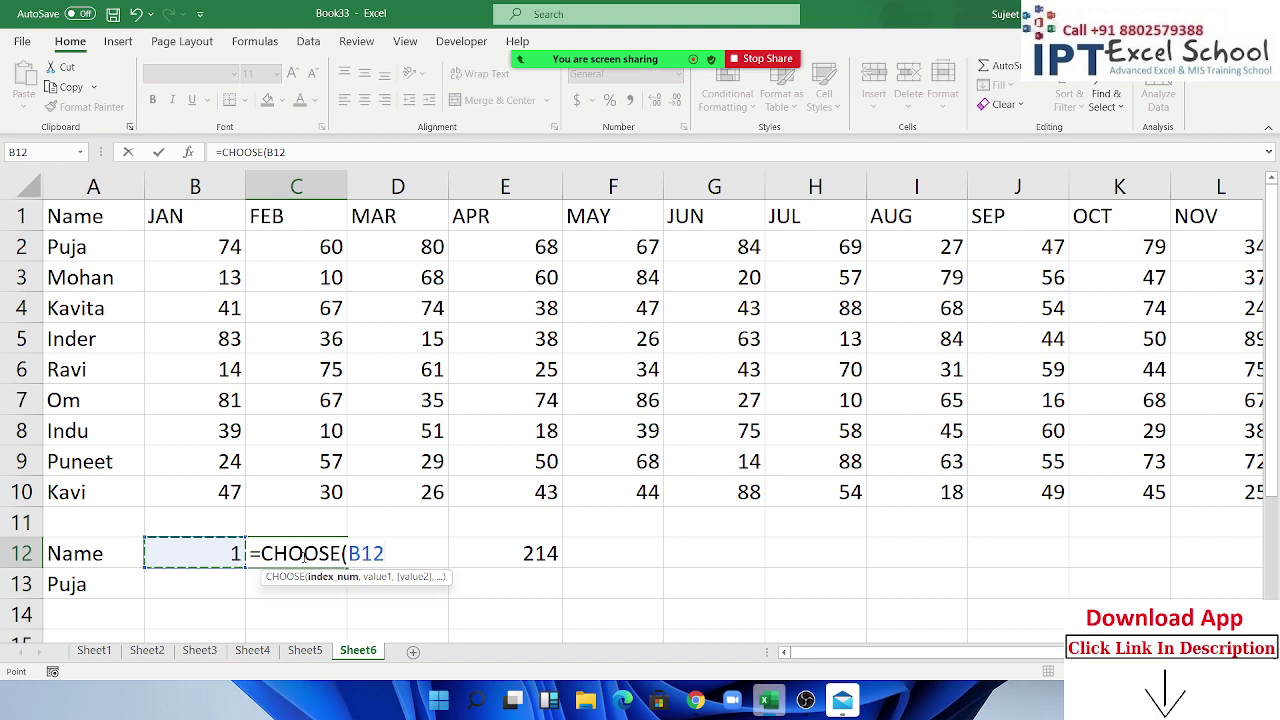
text(,")
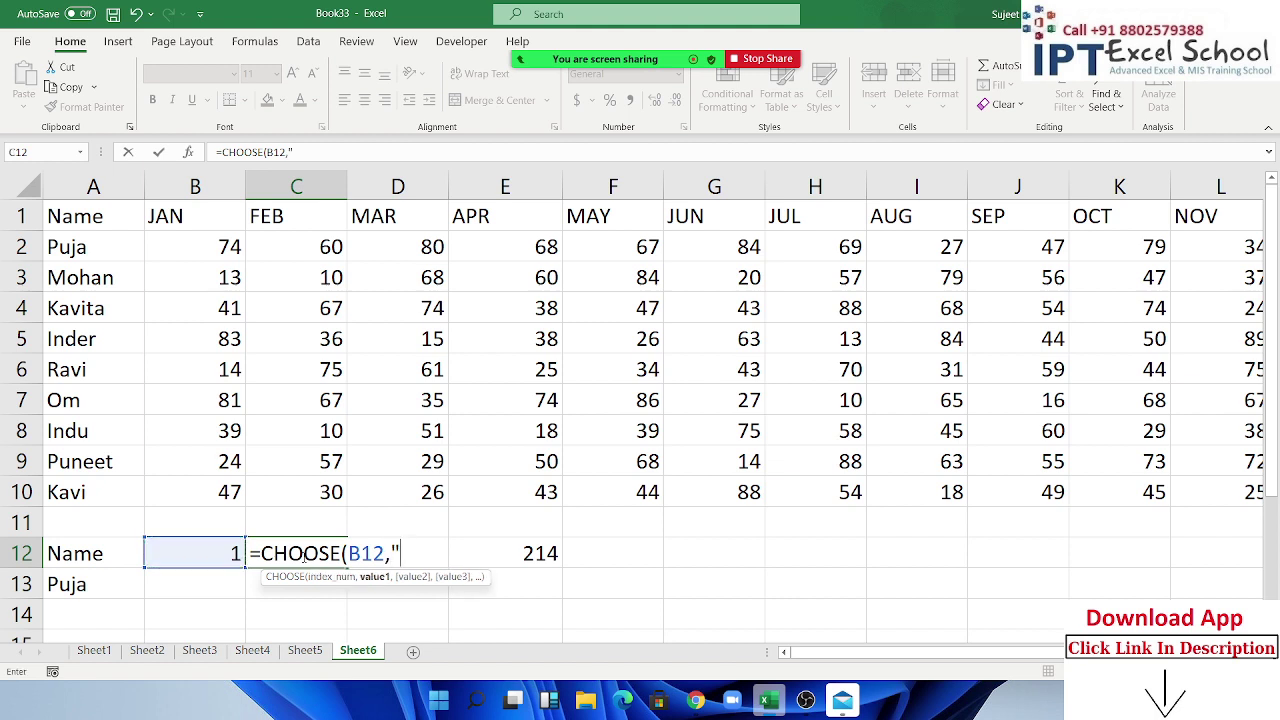
text(A)
text(N)
Finish C12 as =CHOOSE(B12,"JAN","Apr","Jul","Oct"), displaying JAN.
key(BackSpace)
key(BackSpace)
text(JAN",)
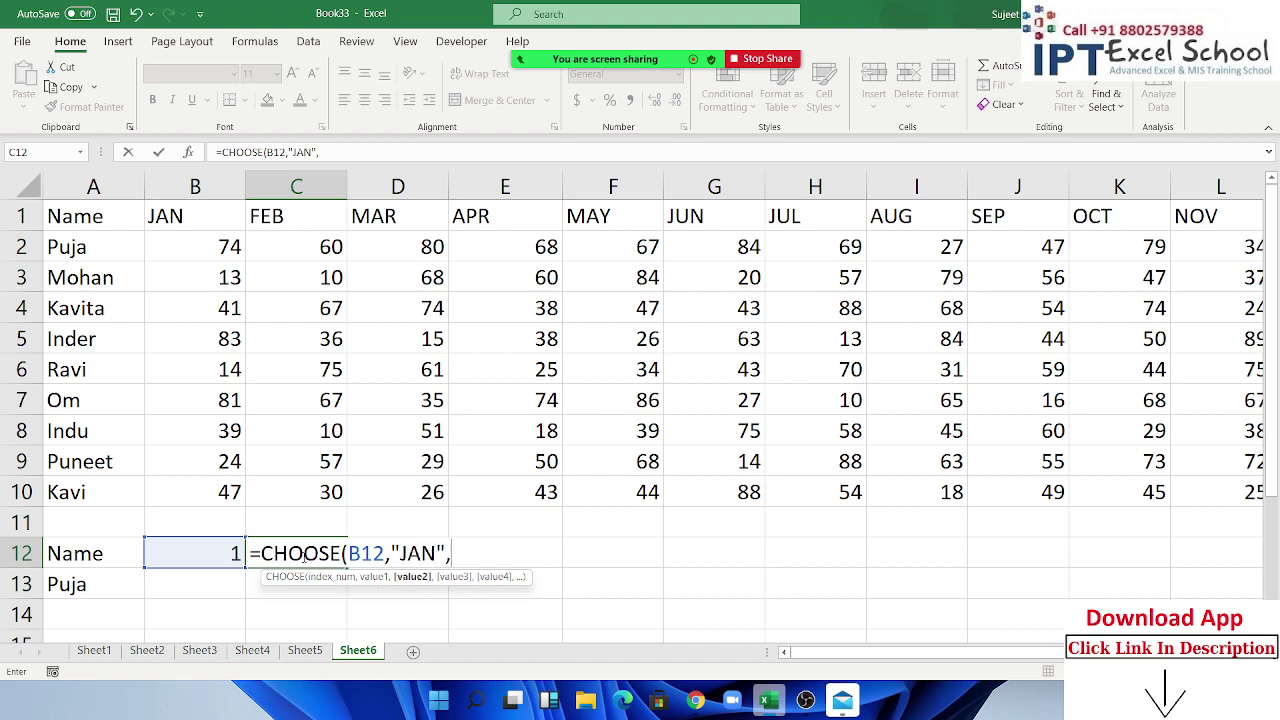
text("Apr)
text(","Ju)
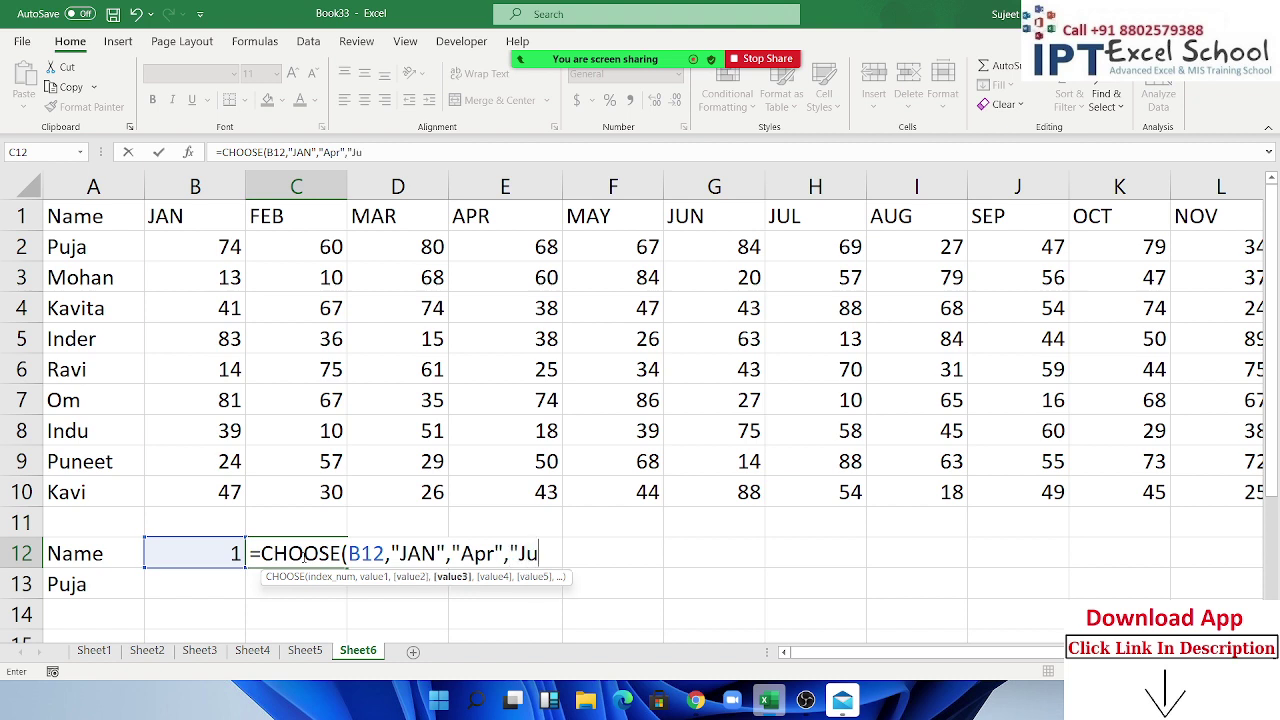
text(;")
key(BackSpace)
key(BackSpace)
text(L)
key(BackSpace)
text(l;)
key(BackSpace)
text(")
text(,"A)
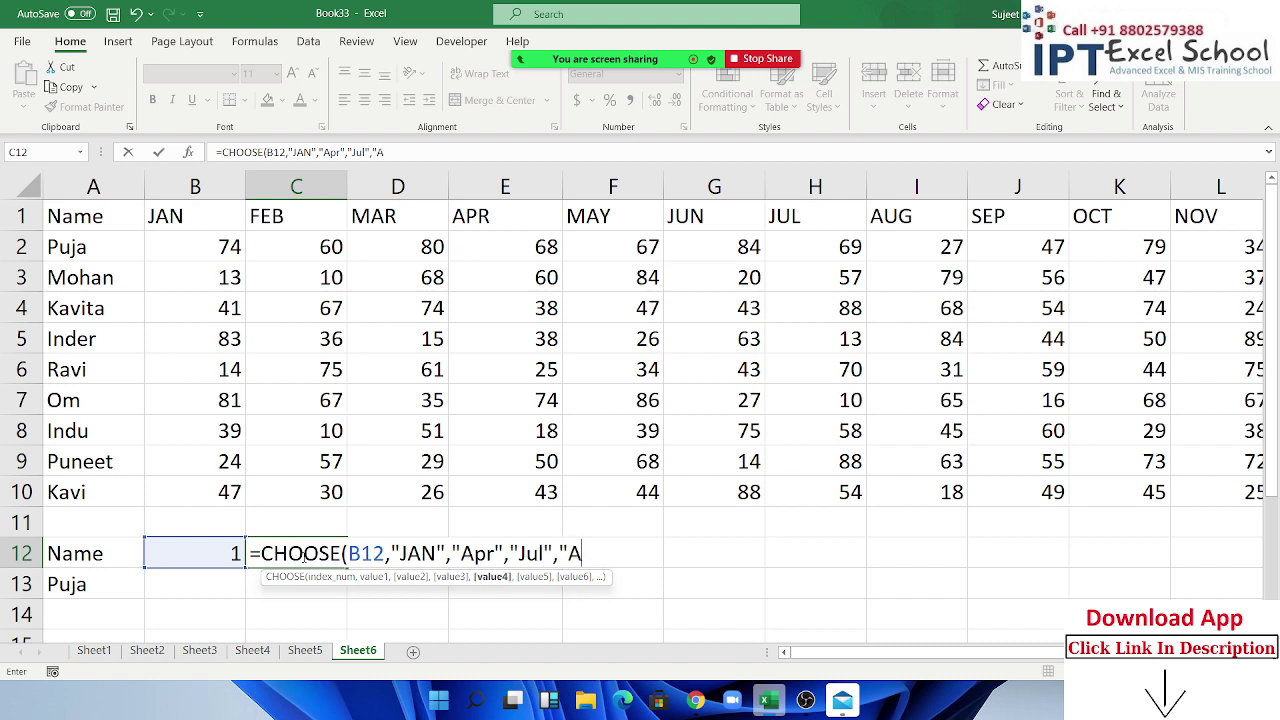
key(BackSpace)
text(Oct)
text(")
key(Return)
click(302, 556)
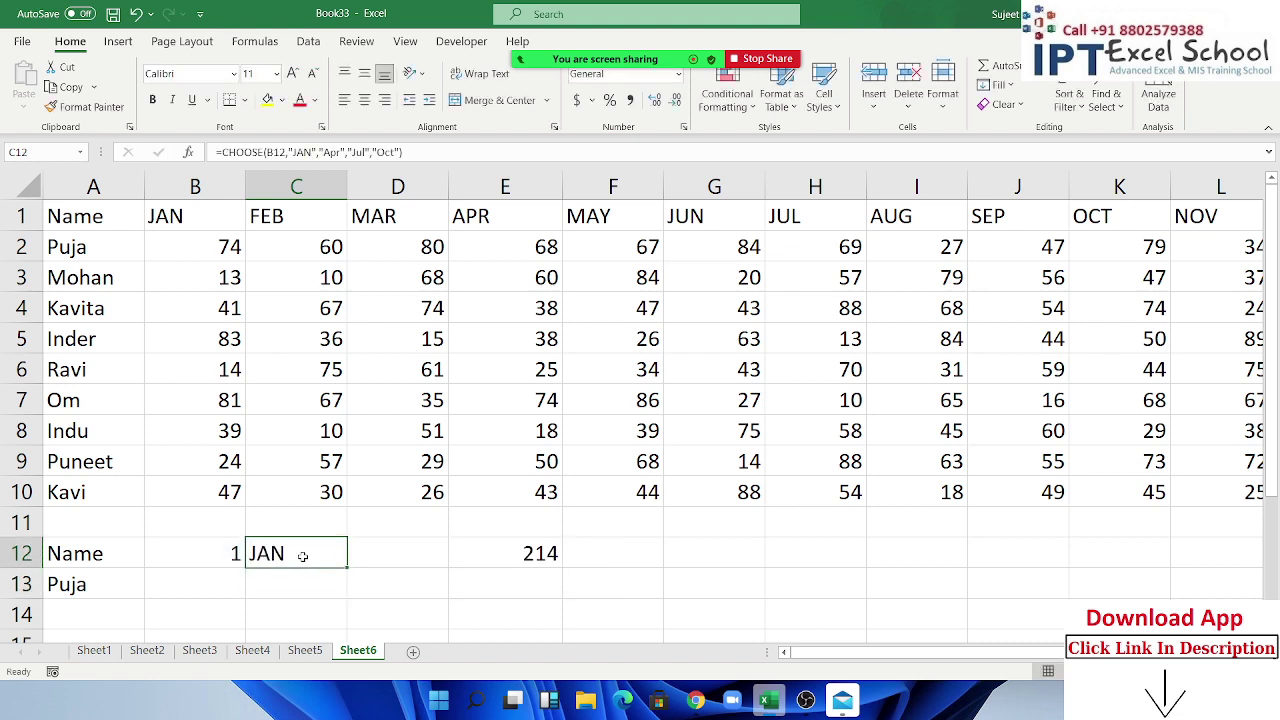
key(Right)
click(302, 556)
Enter =MATCH(C12,1:1,0) in D12 to get JAN's column position, 2.
key(Right)
text(=)
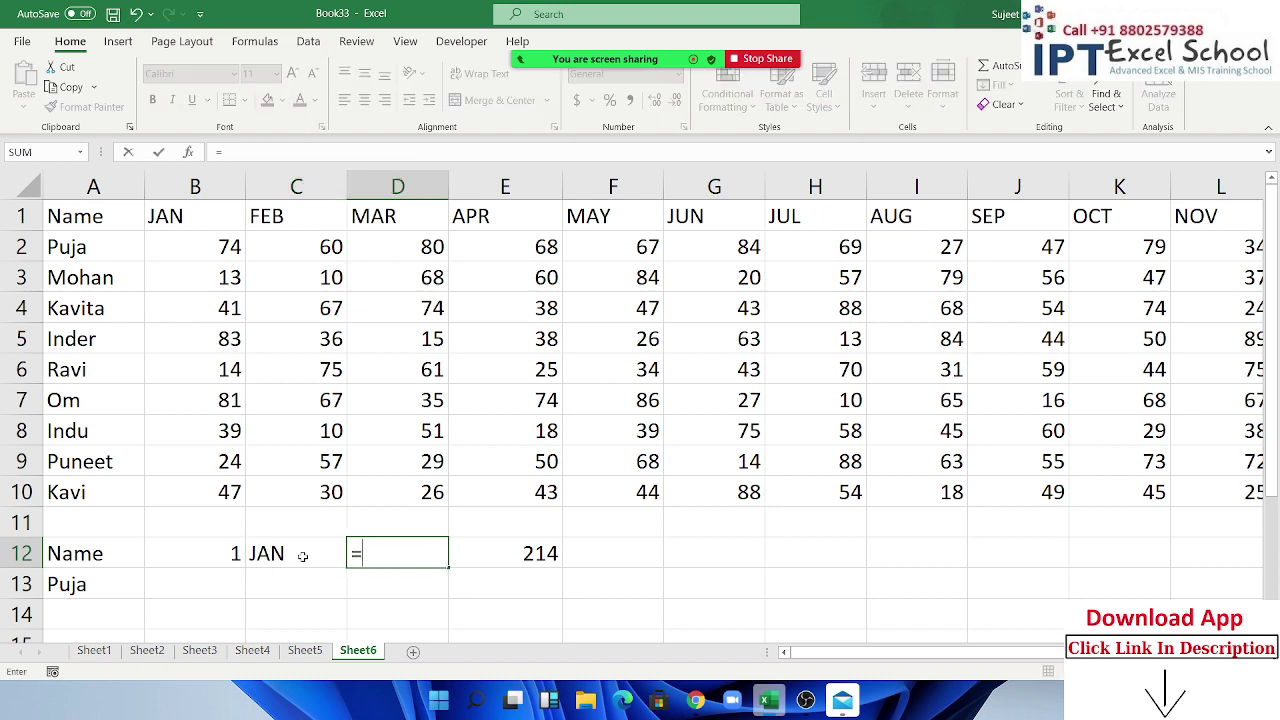
text(mat)
key(Tab)
click(302, 556)
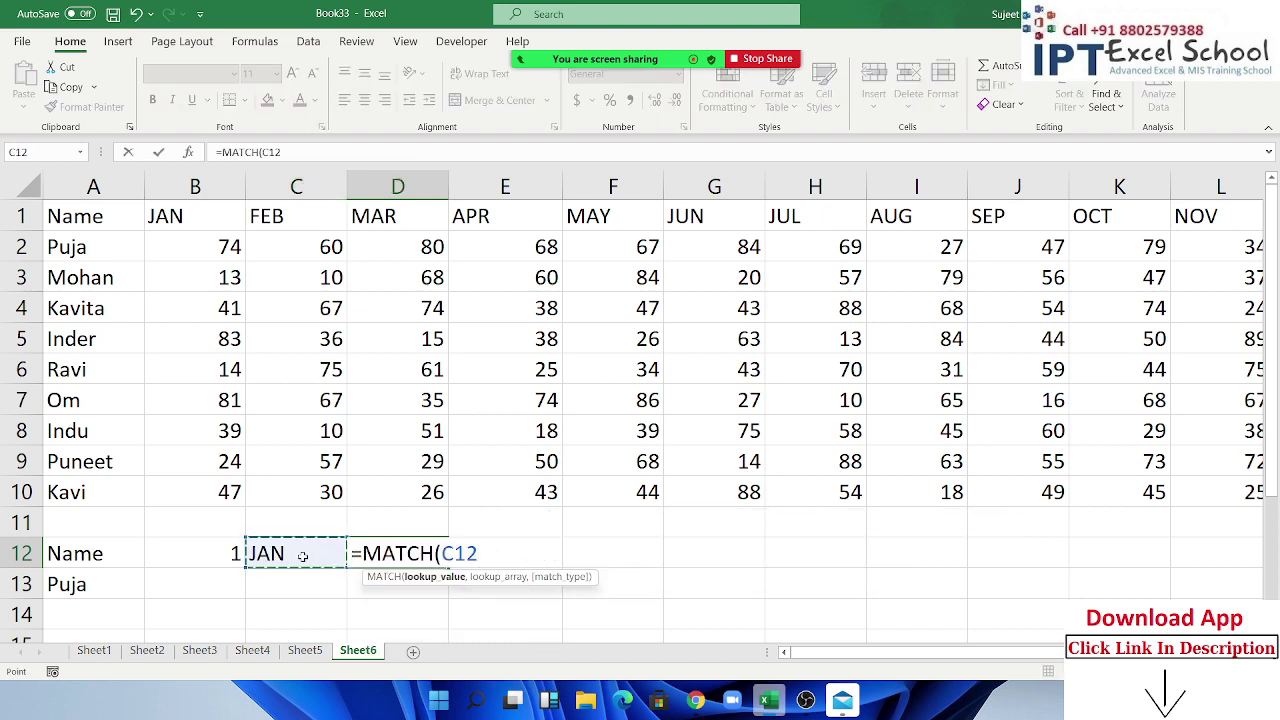
text(,)
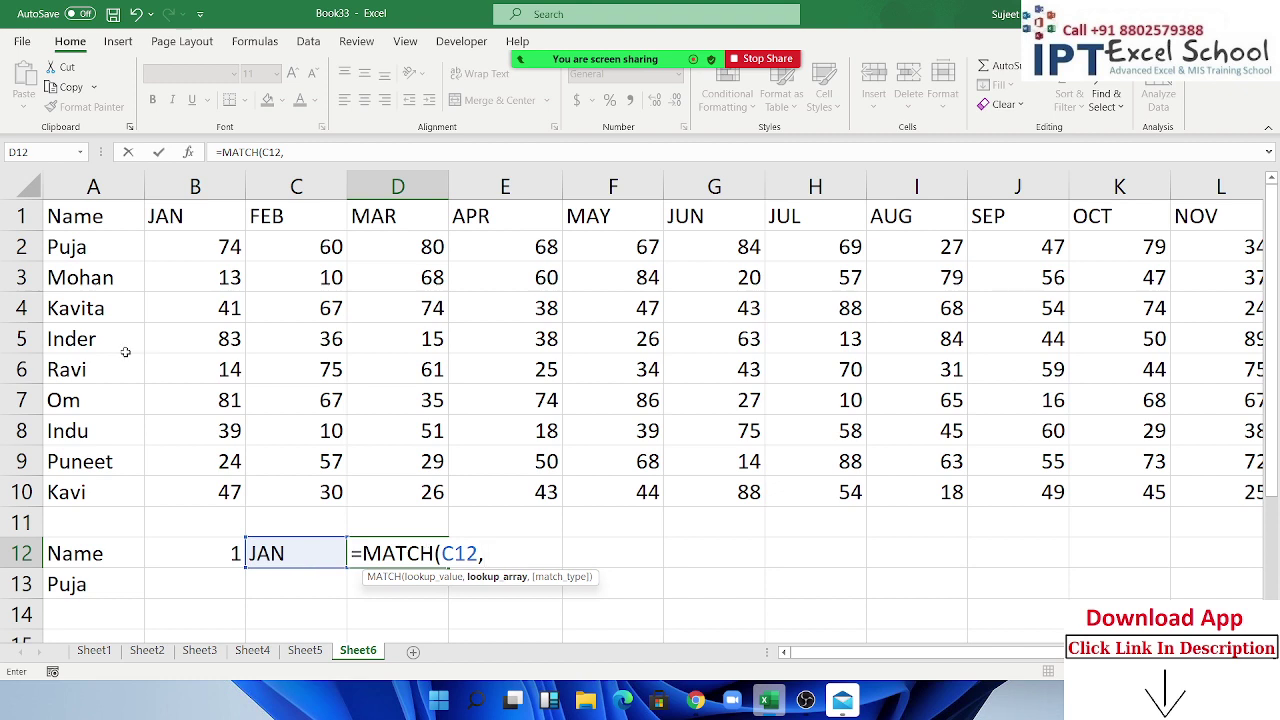
click(24, 216)
text(,)
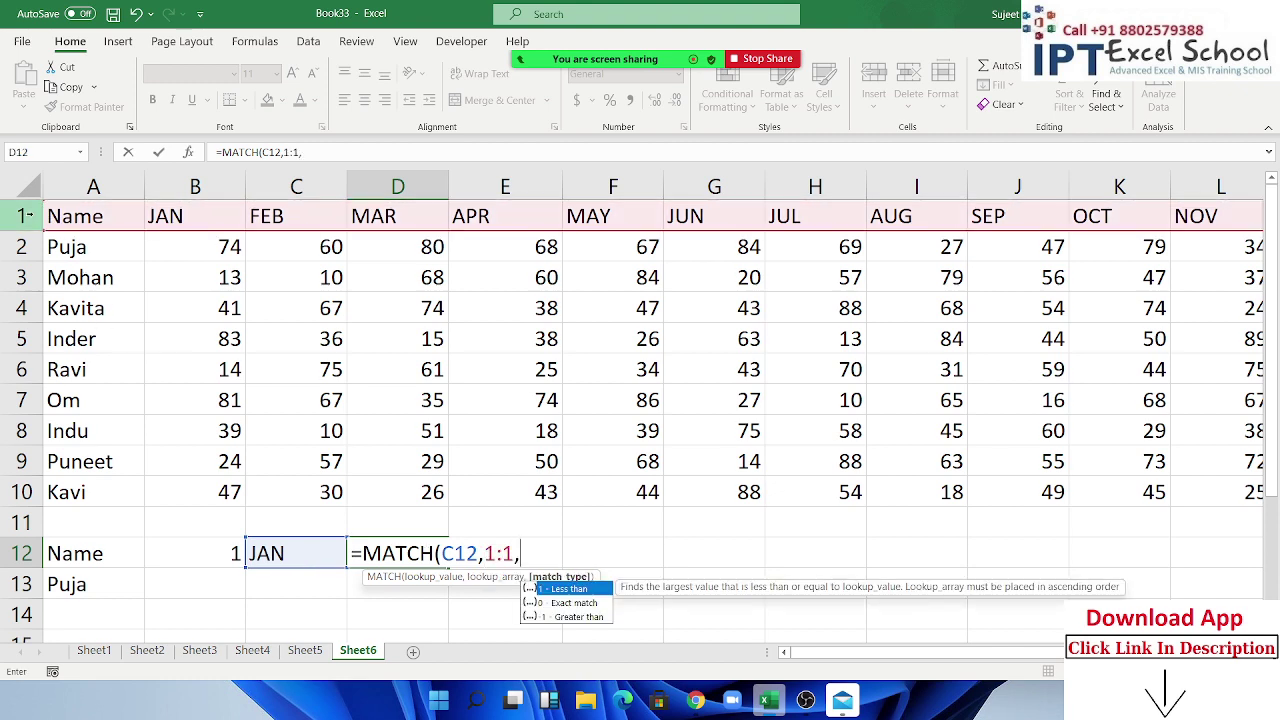
text(0)
key(Return)
Enter =MATCH(A13,A1:A10,0) in B13, returning the student's row position 2.
key(Up)
key(Left)
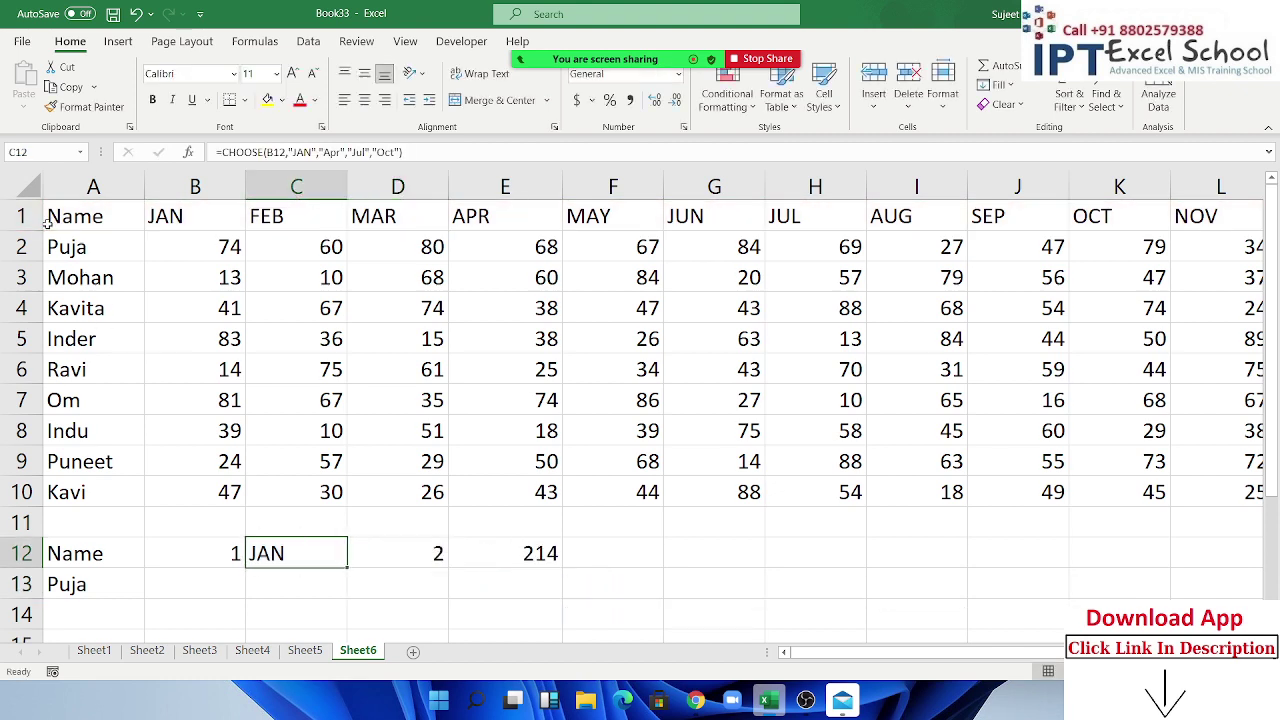
key(Left)
key(Down)
text(=)
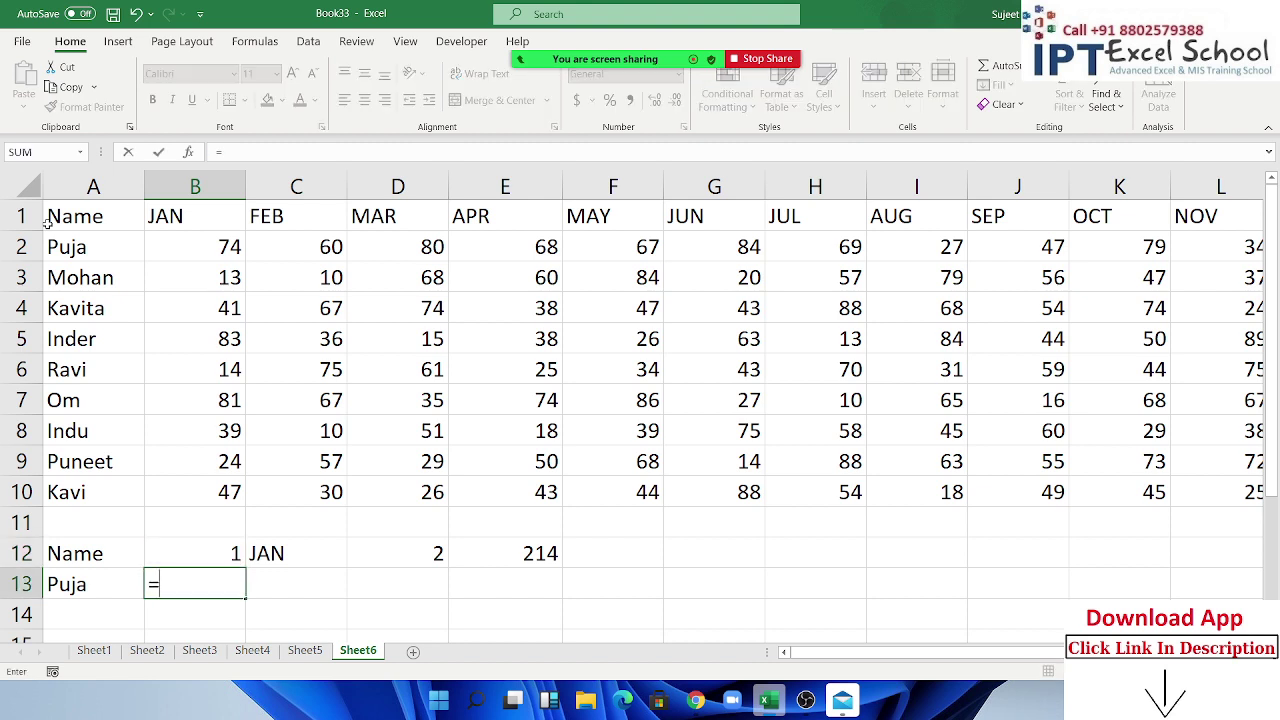
text(puja)
key(BackSpace)
key(BackSpace)
key(BackSpace)
key(BackSpace)
text(ma)
key(Tab)
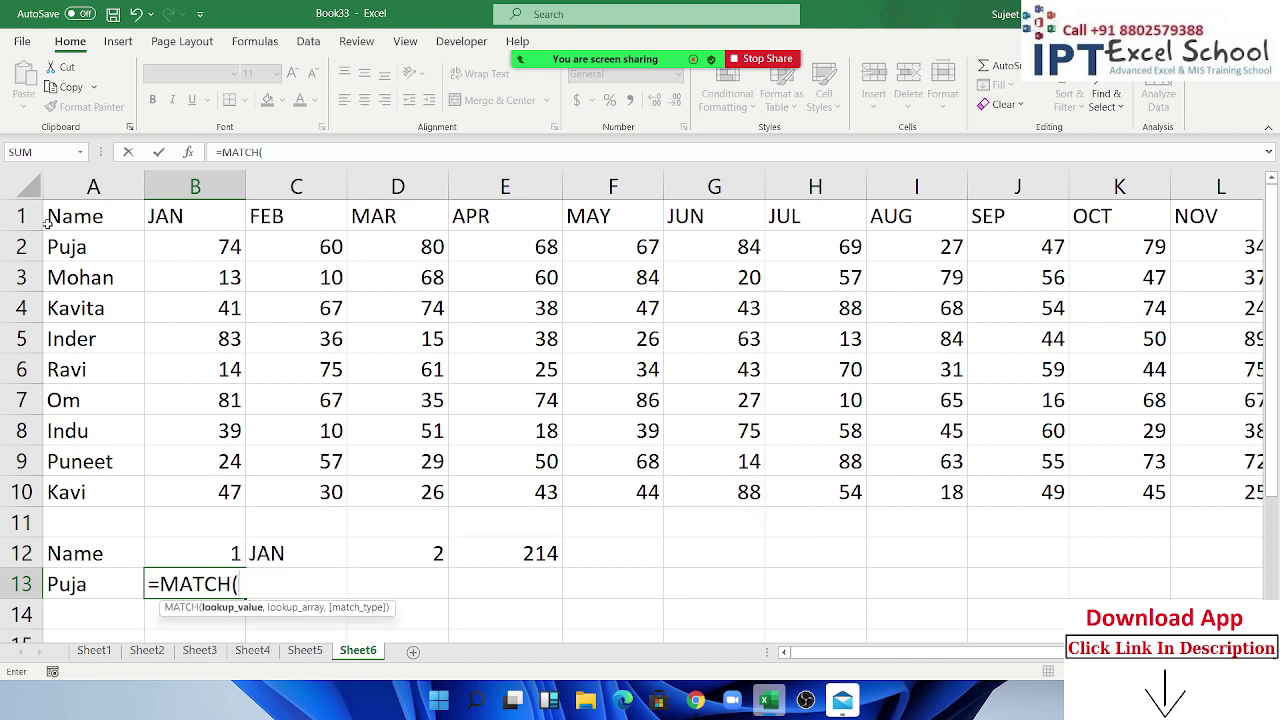
key(Left)
text(,)
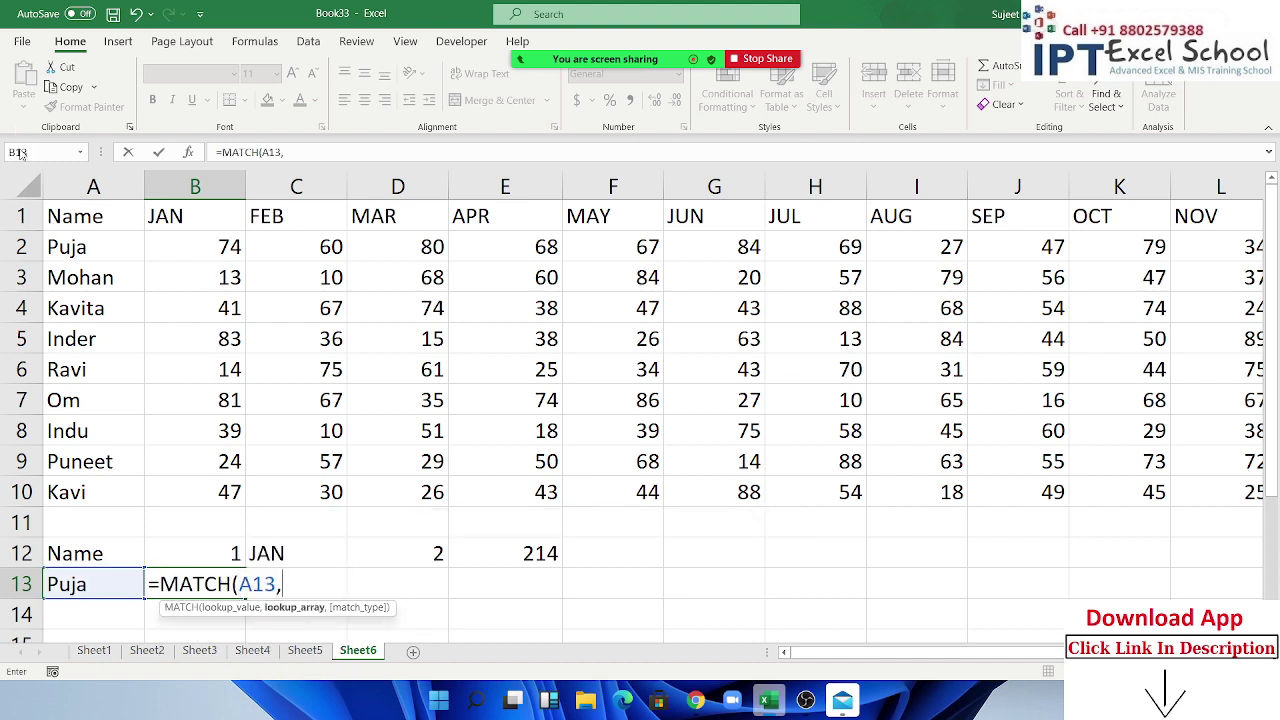
drag(73, 214, 70, 494)
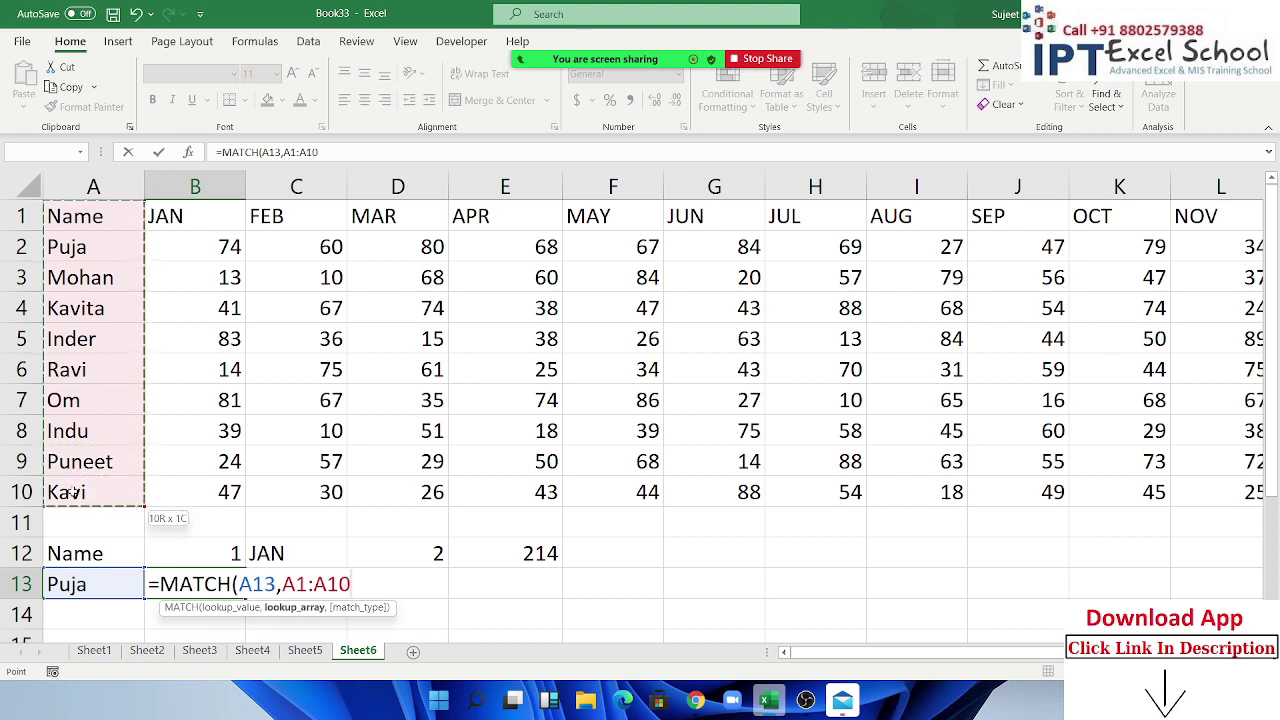
text(,0)
key(Return)
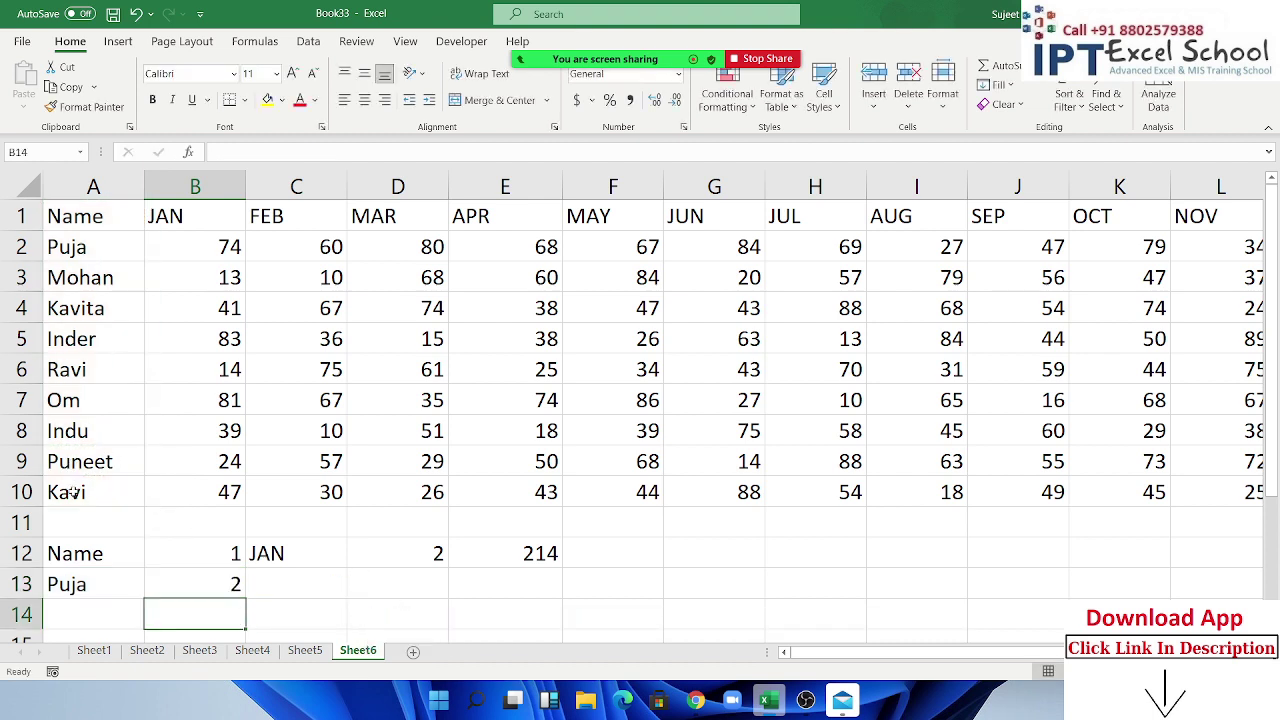
key(Up)
key(Right)
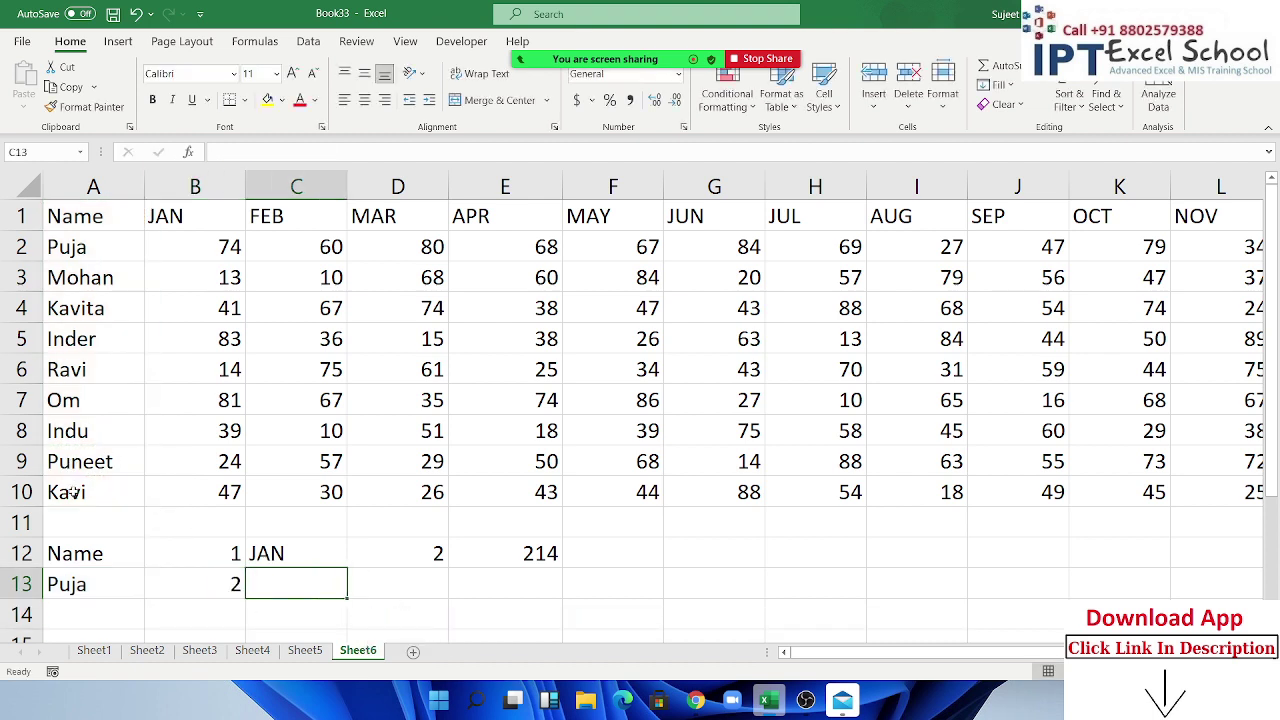
Enter =OFFSET(A1,B13-1,D12-1,1,2) in C13.
text(=offset()
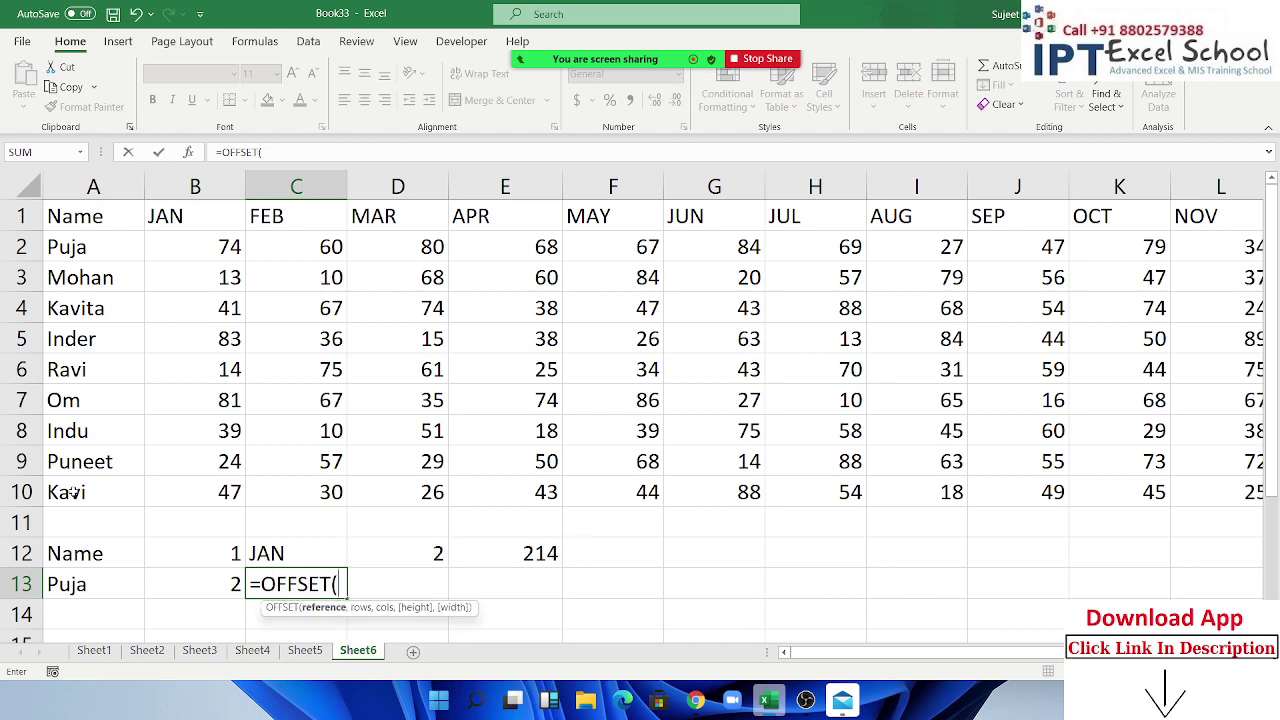
click(95, 217)
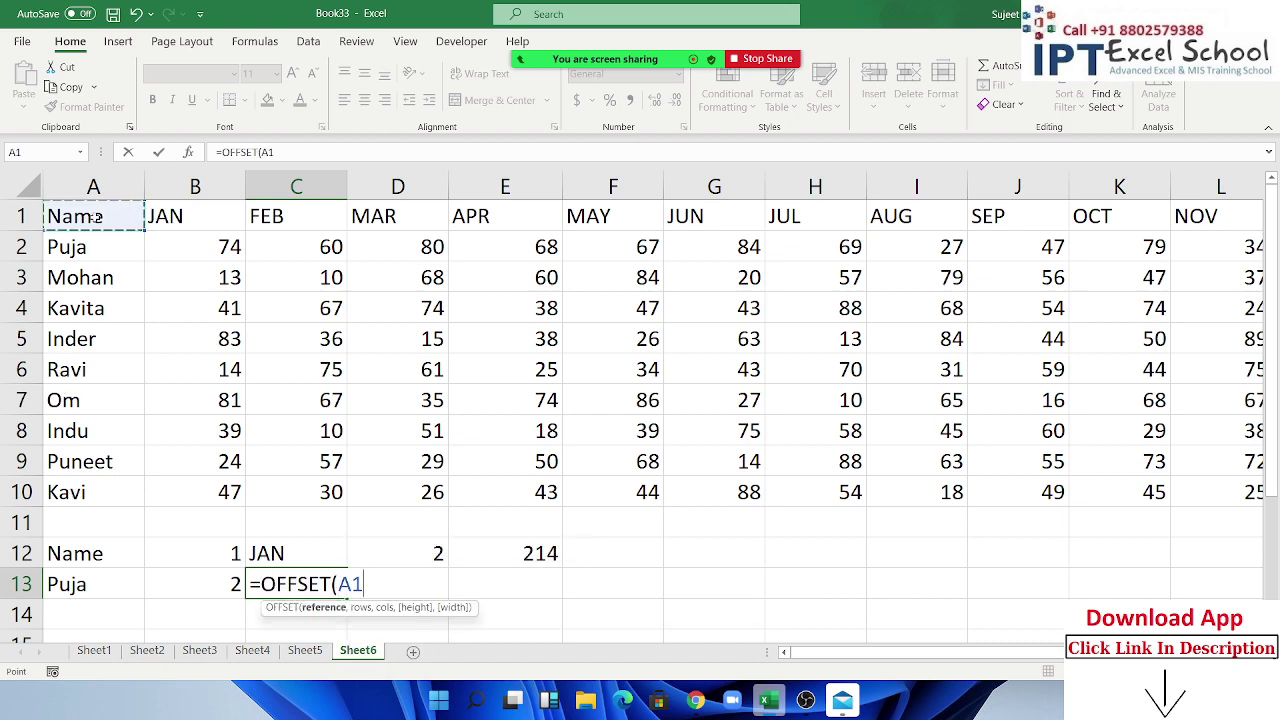
text(,)
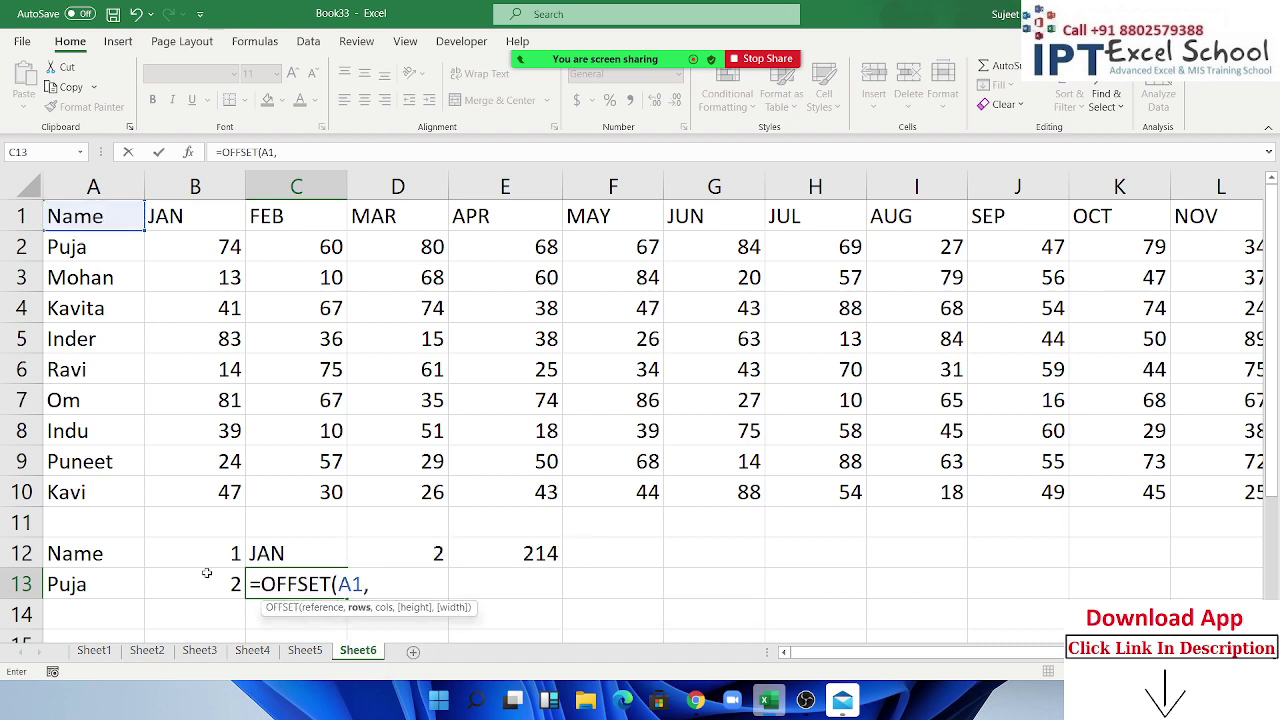
click(212, 583)
text(-1)
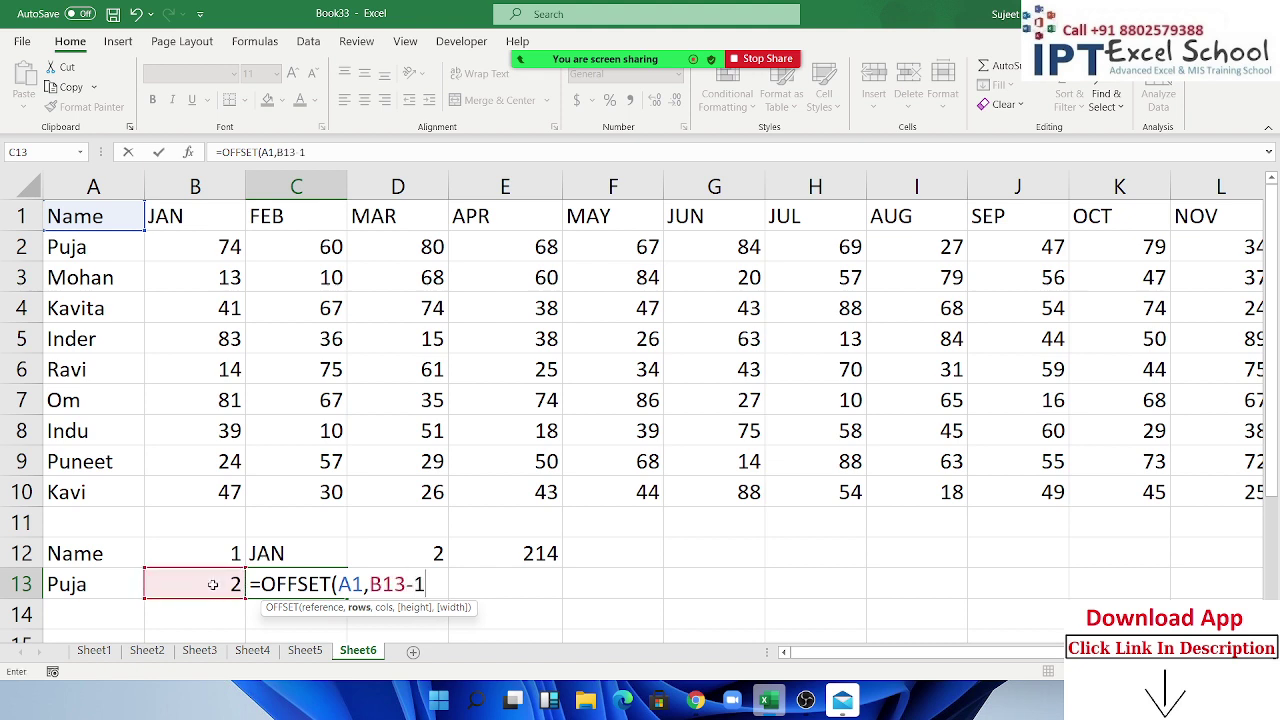
text(,)
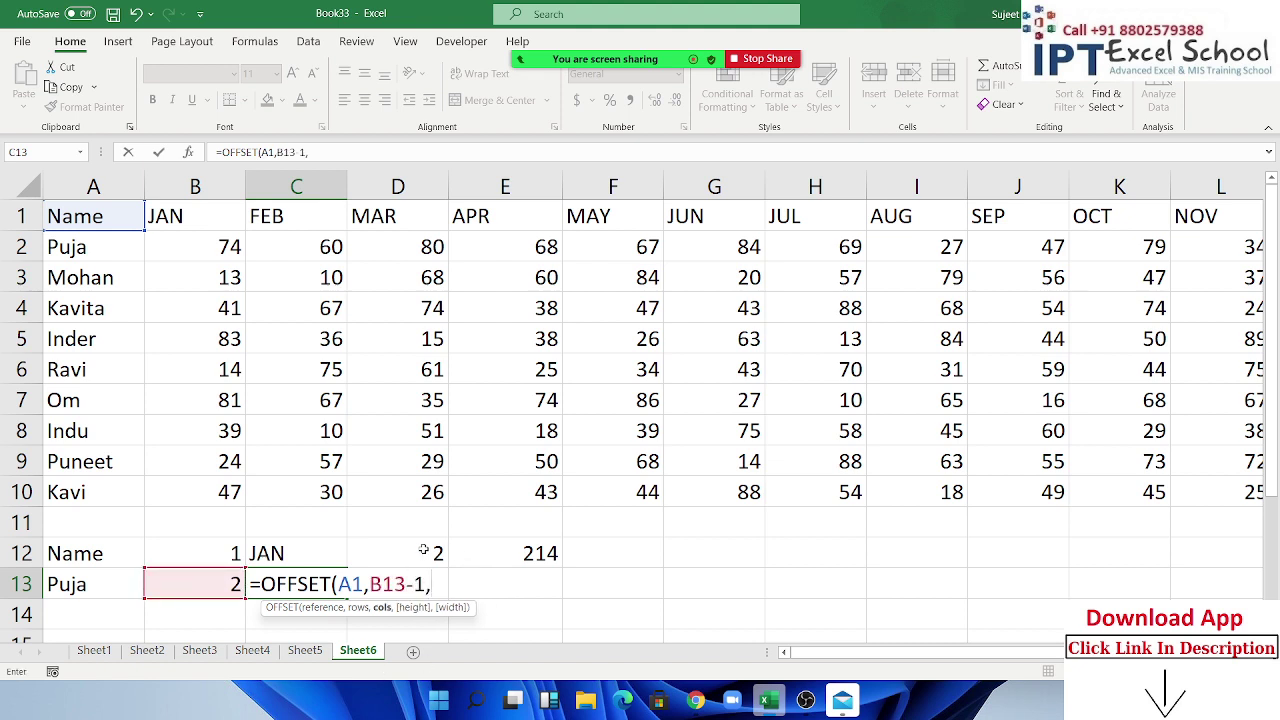
click(422, 550)
text(-1)
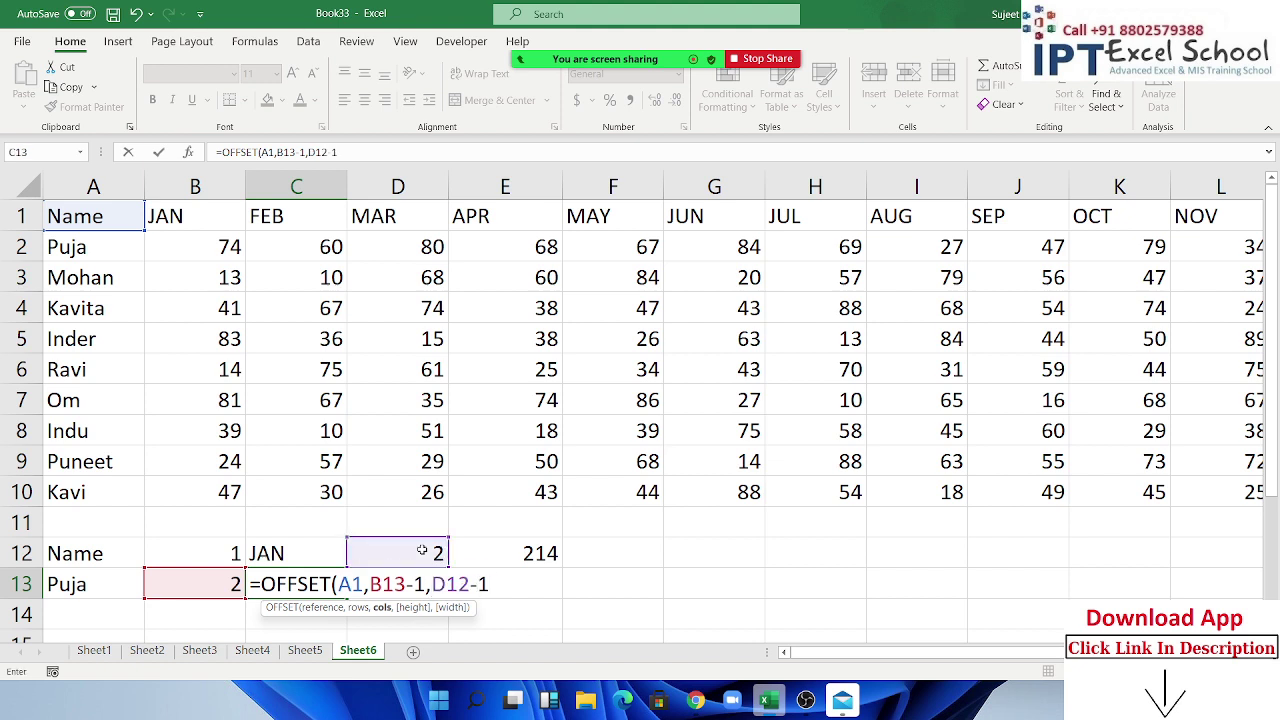
text(,2)
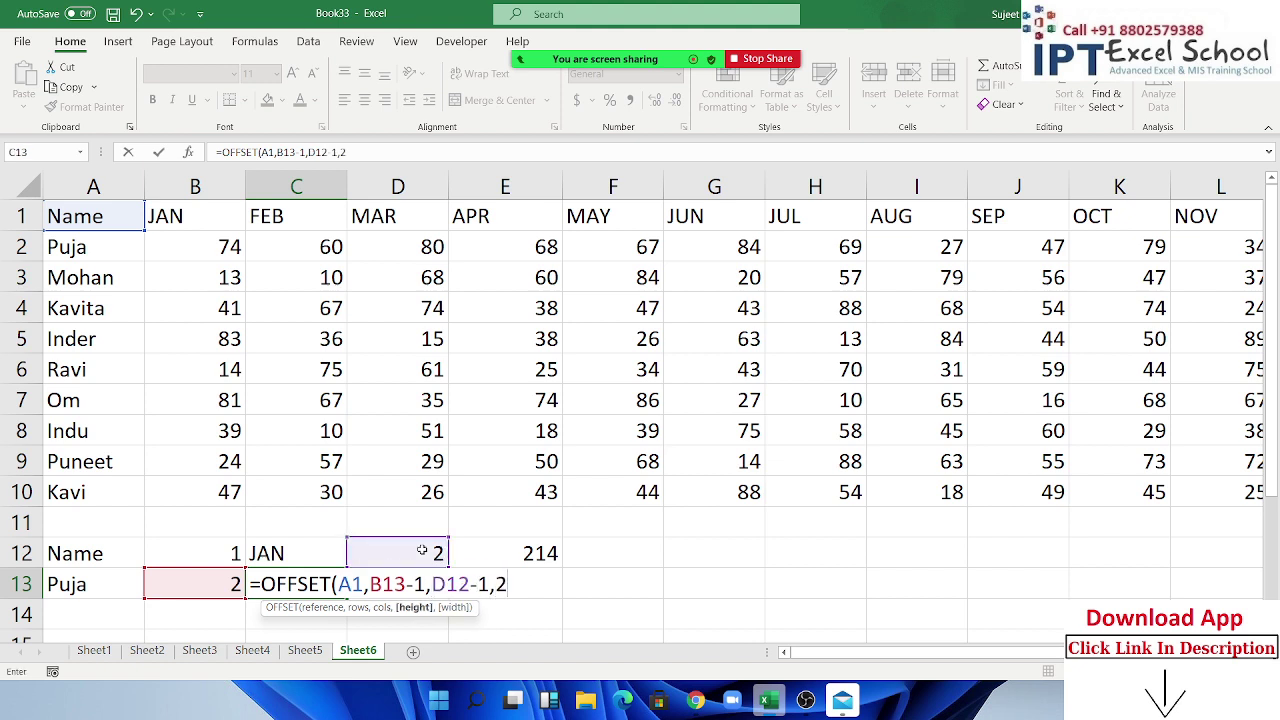
key(BackSpace)
text(1,2)
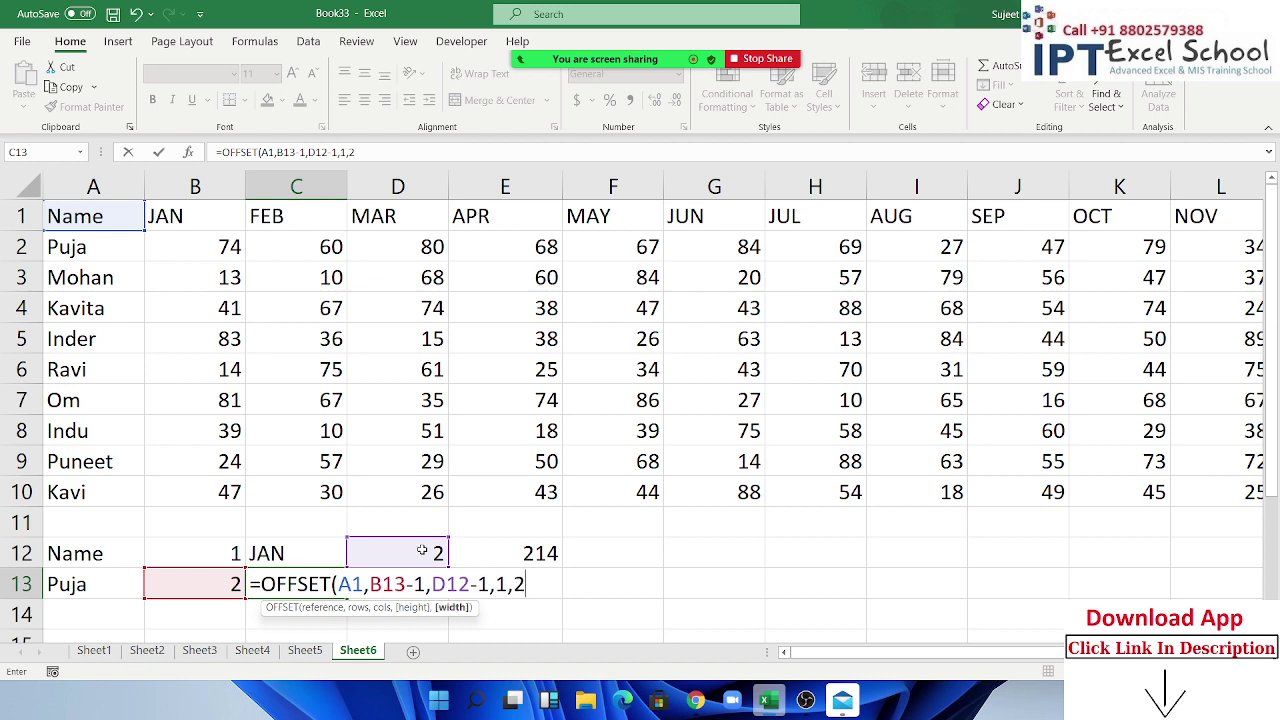
key(Return)
key(Up)
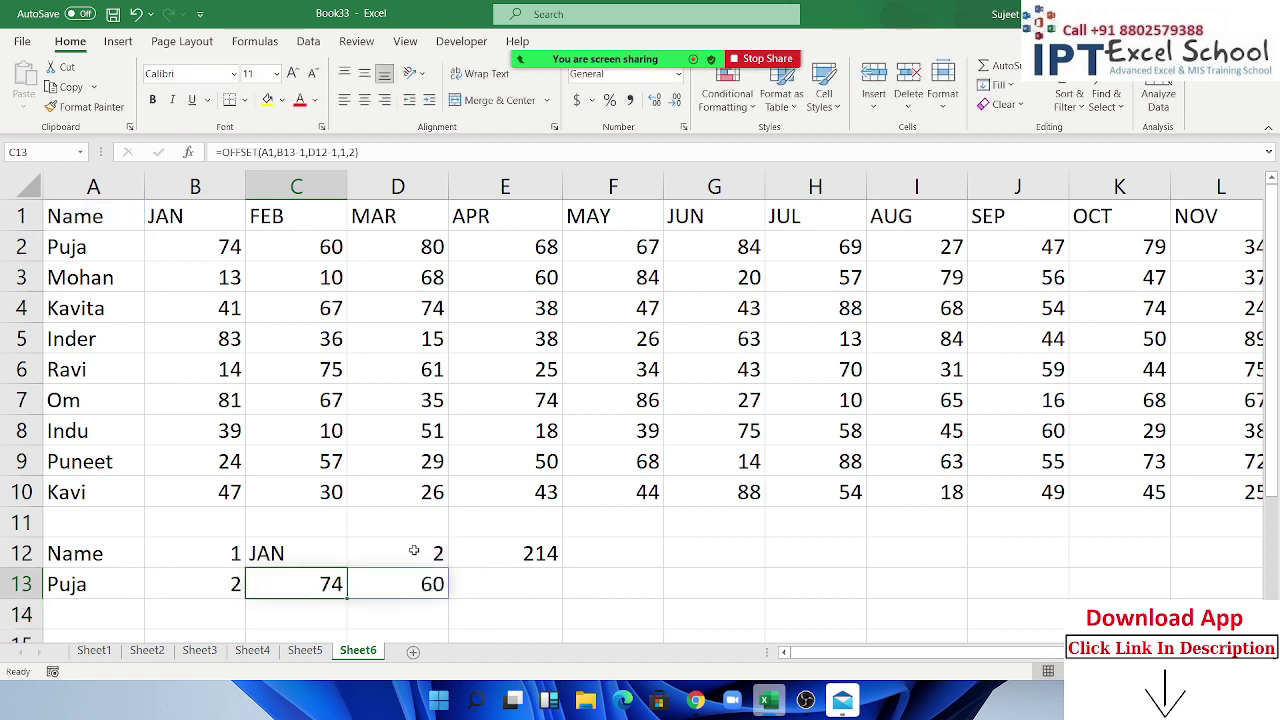
Change the OFFSET width argument in C13 from 2 to 3.
double_click(322, 586)
key(Escape)
double_click(330, 586)
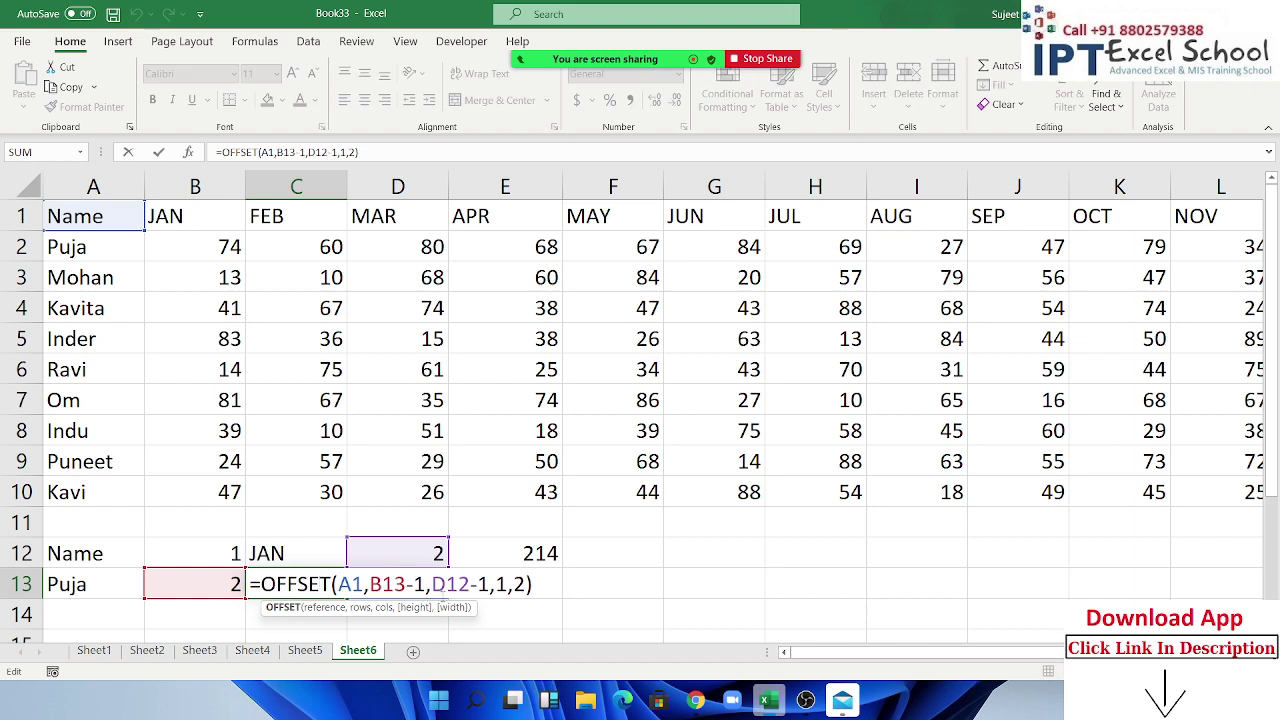
double_click(517, 585)
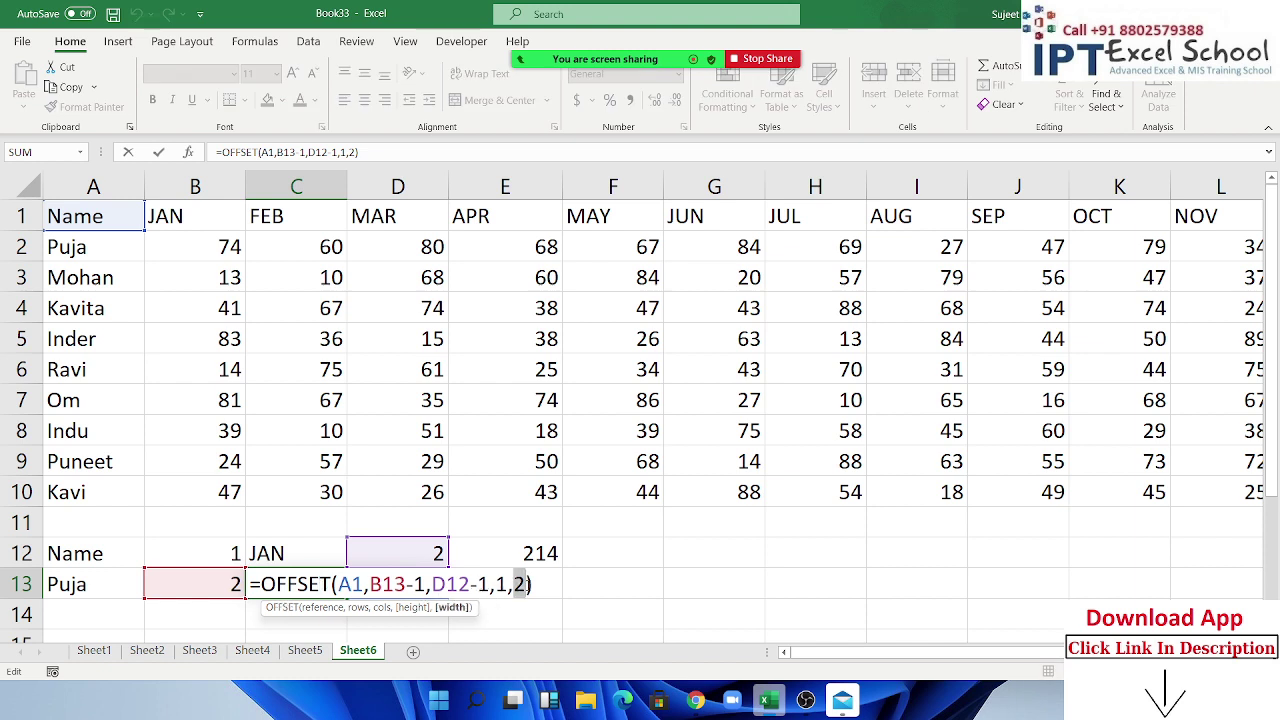
text(3)
key(Return)
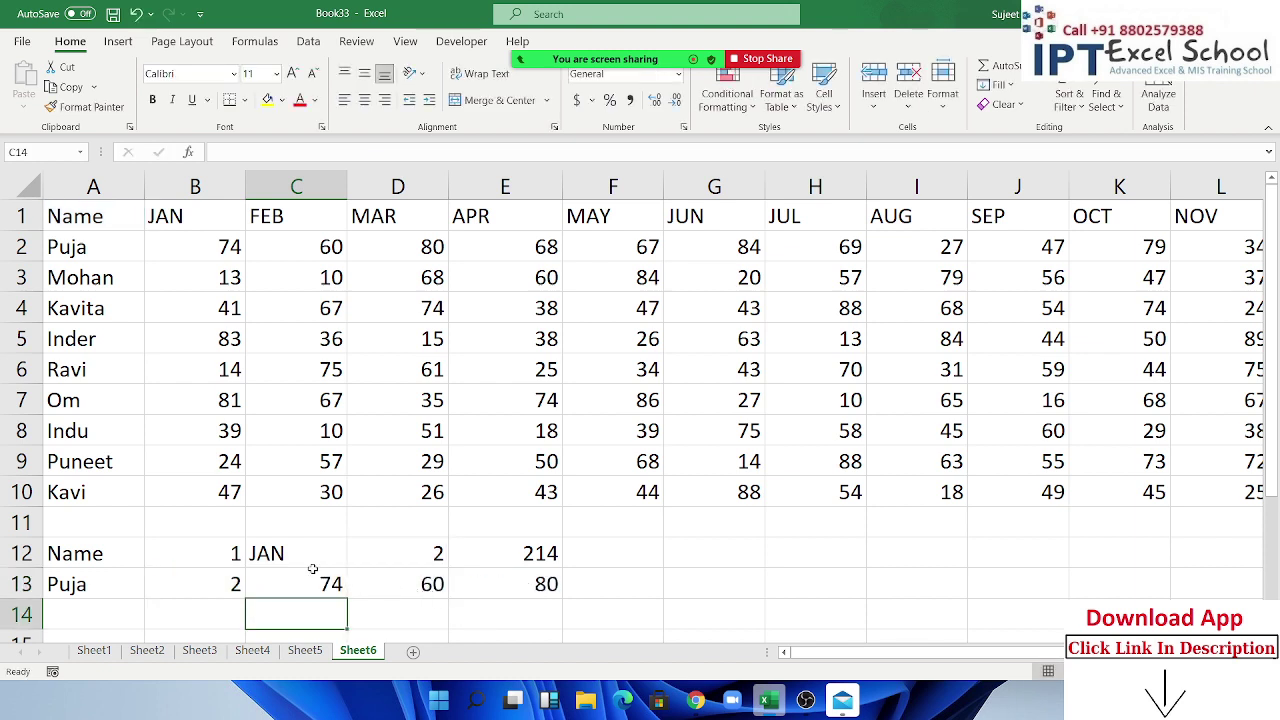
click(320, 583)
Wrap C13's OFFSET in SUM and accept the correction, giving 214.
double_click(301, 584)
click(279, 586)
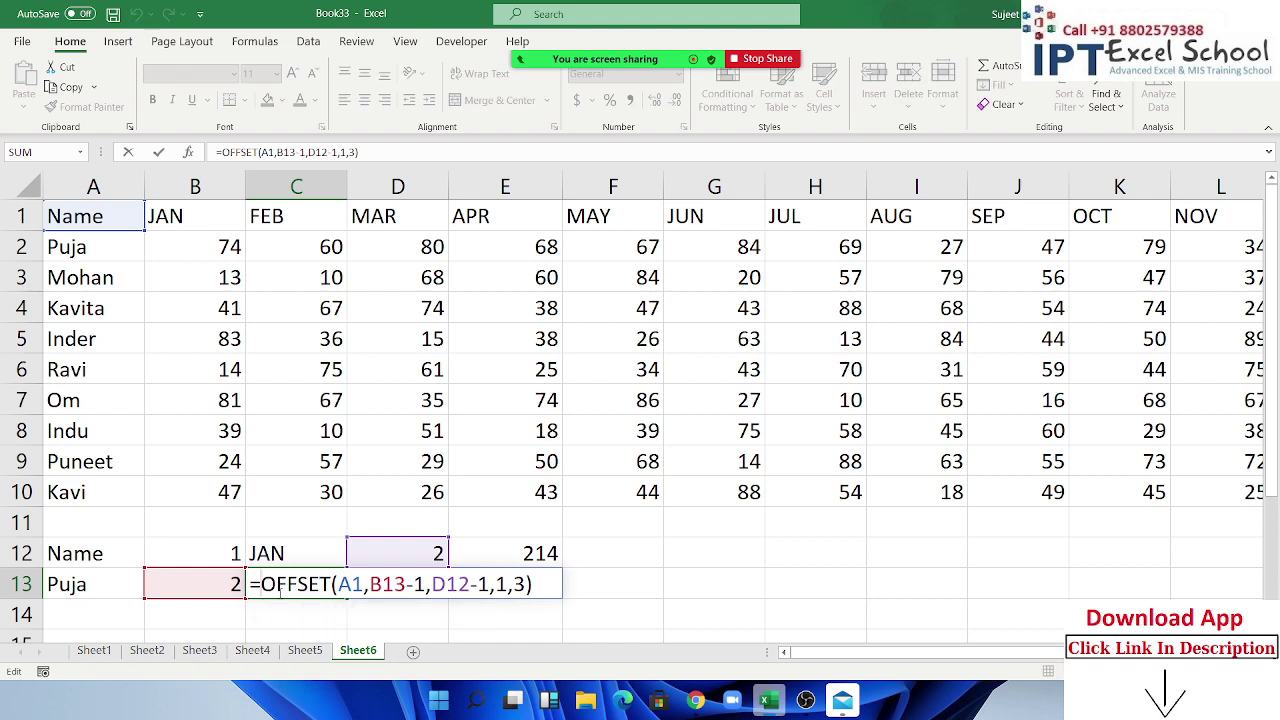
text(sum)
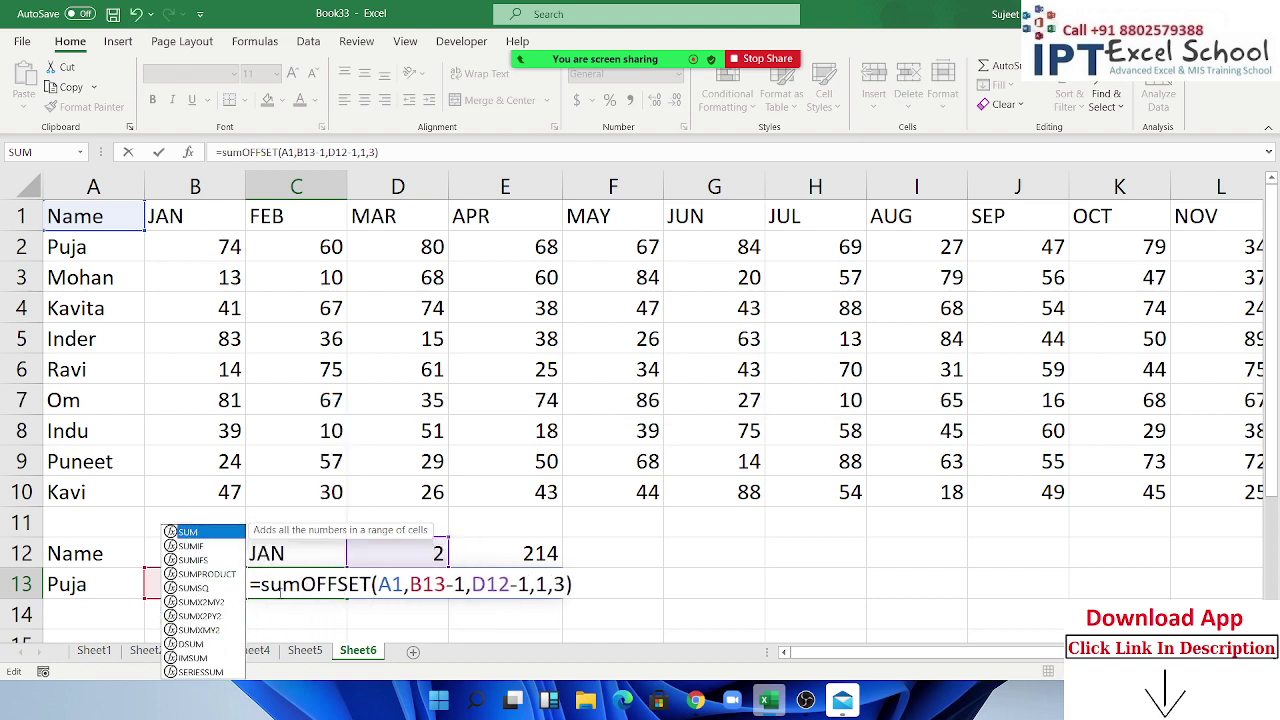
key(Tab)
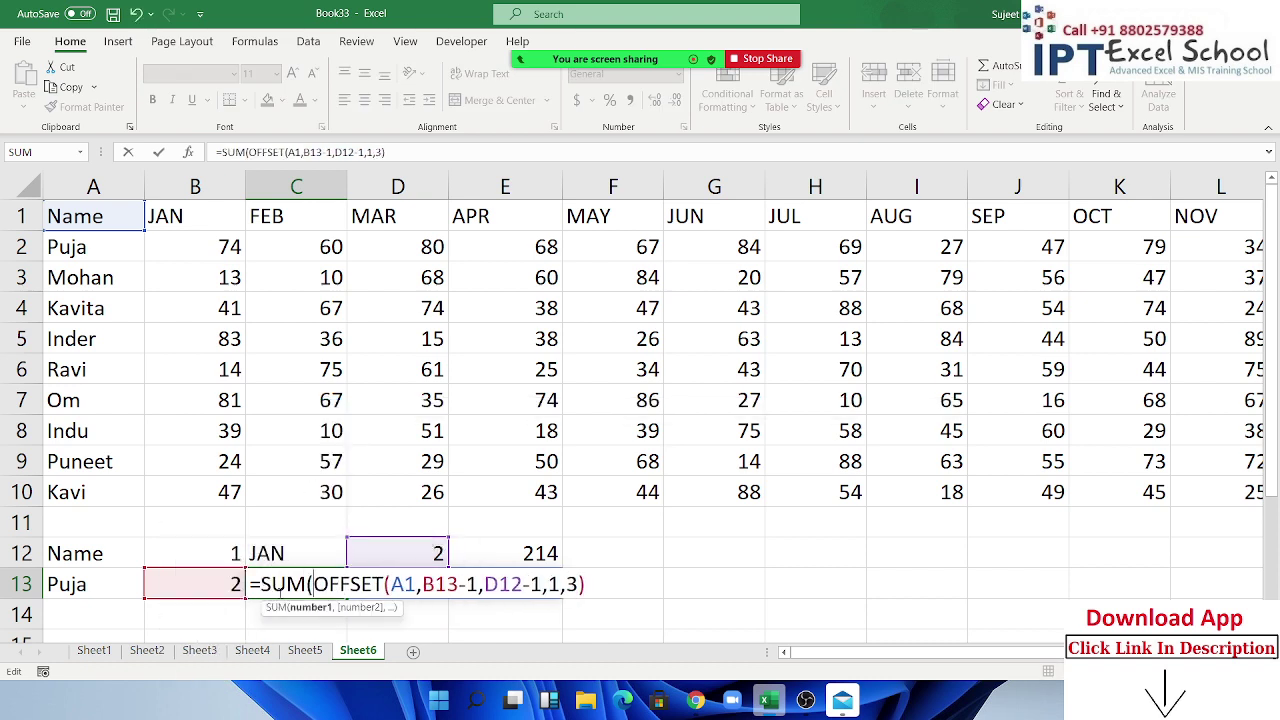
key(Return)
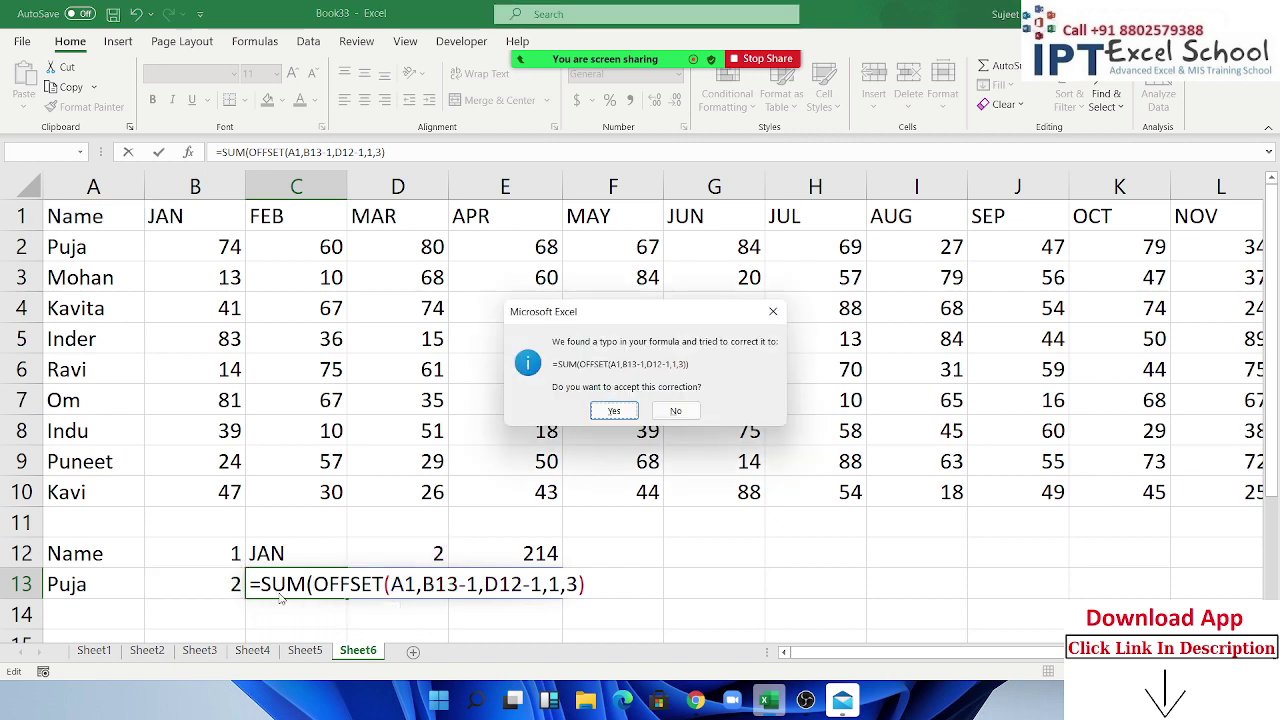
key(Return)
click(279, 592)
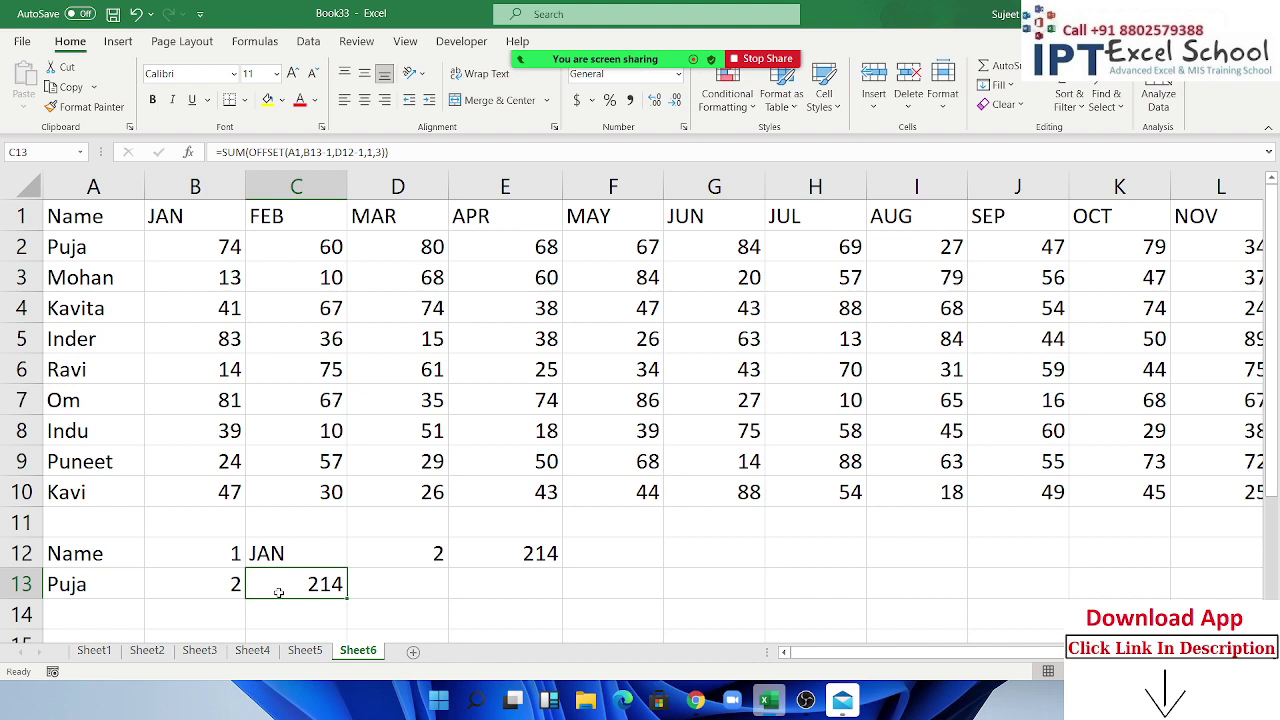
key(Up)
key(Right)
key(Right)
key(Right)
key(Left)
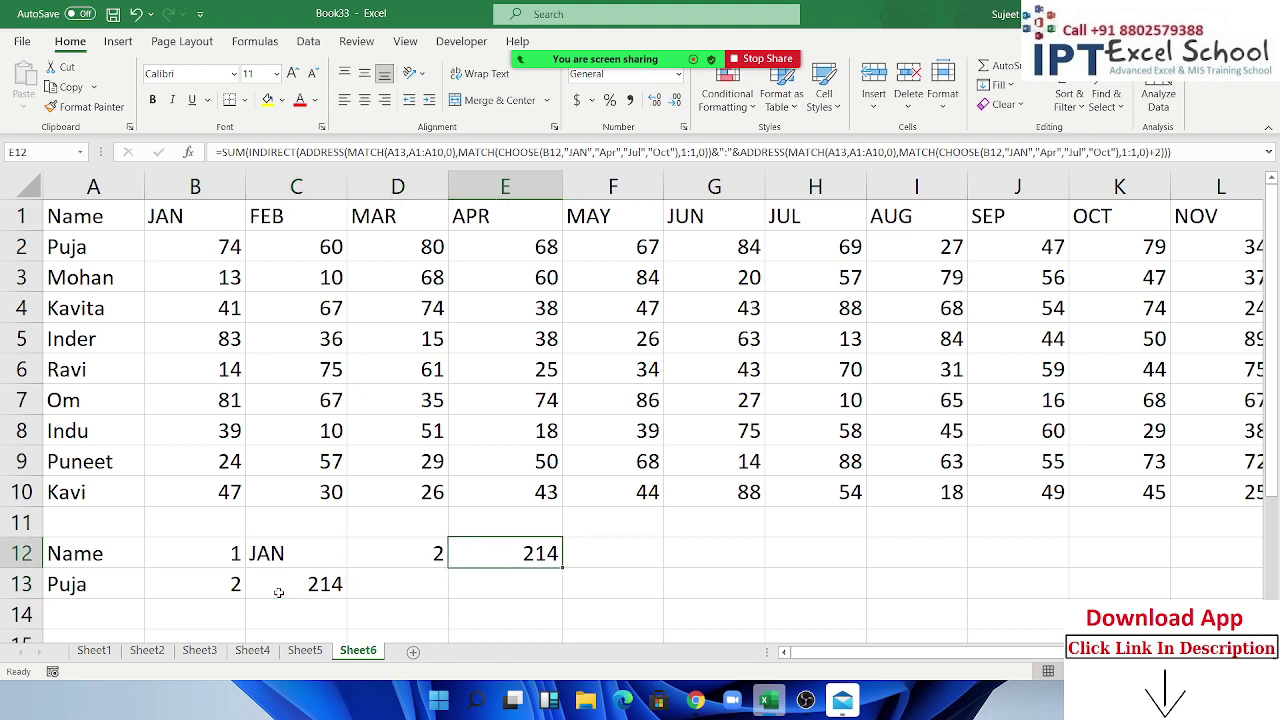
key(F2)
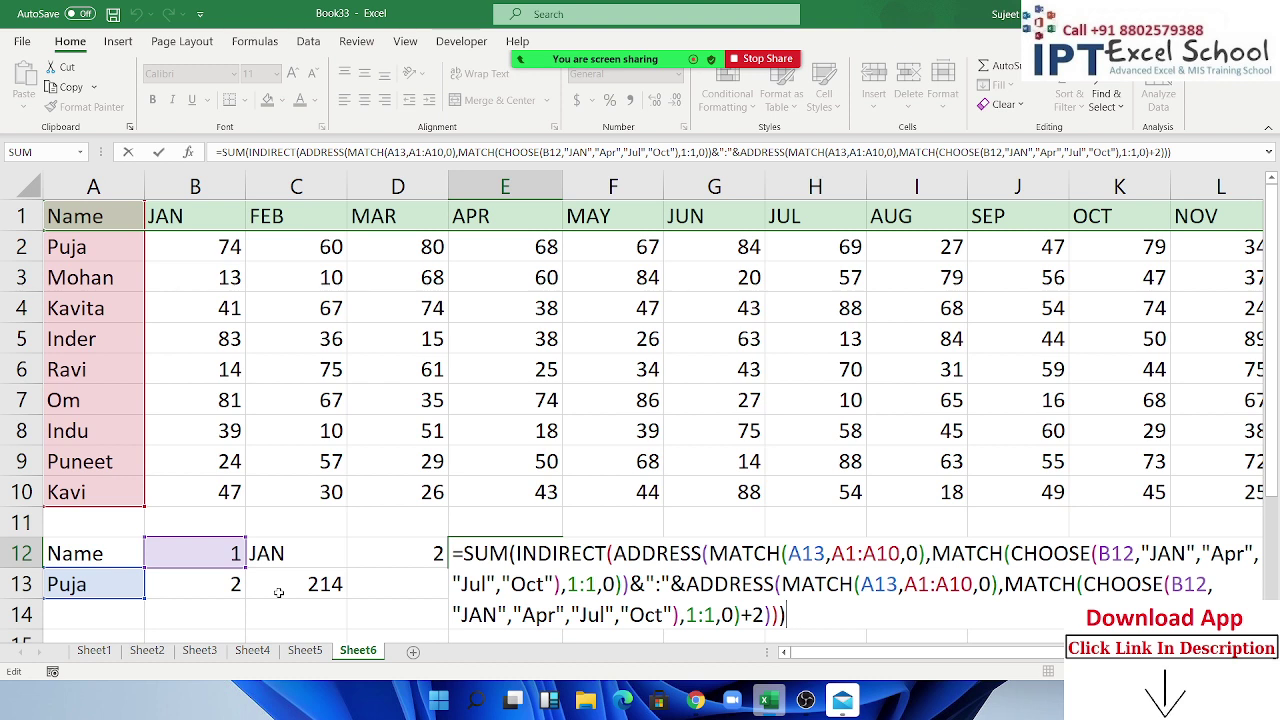
key(ctrl+shift+Home)
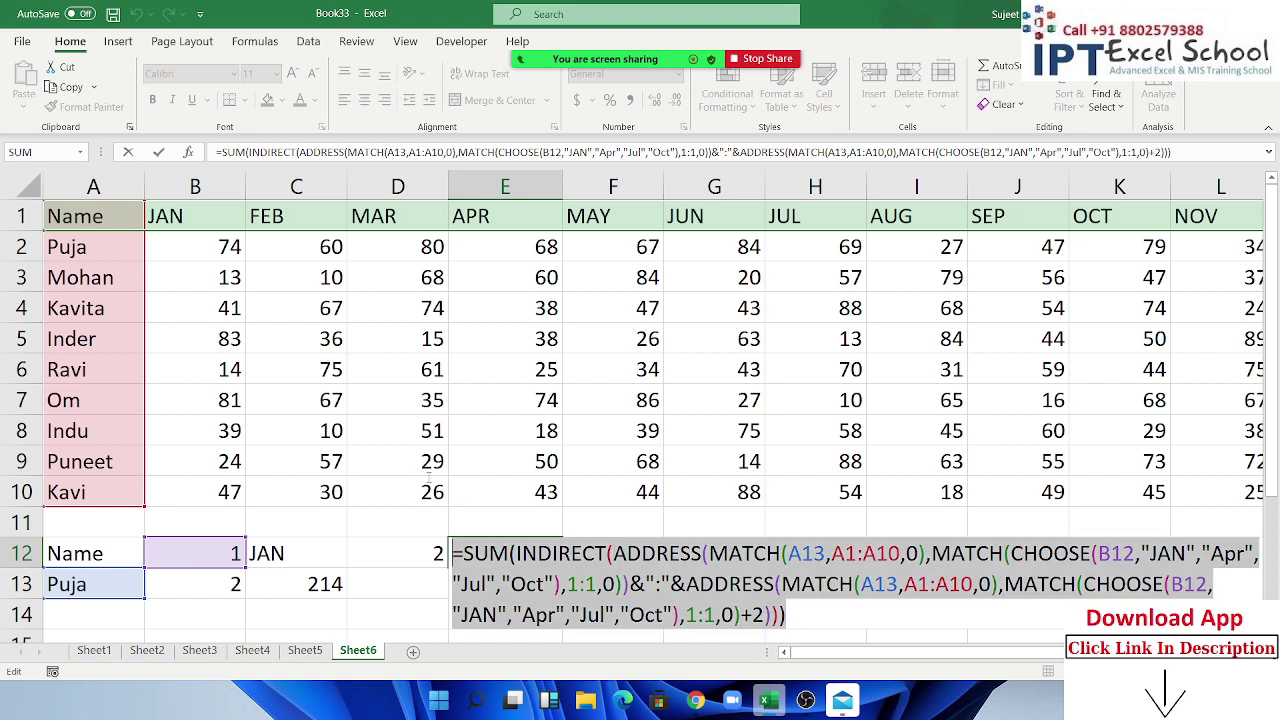
key(ctrl+Return)
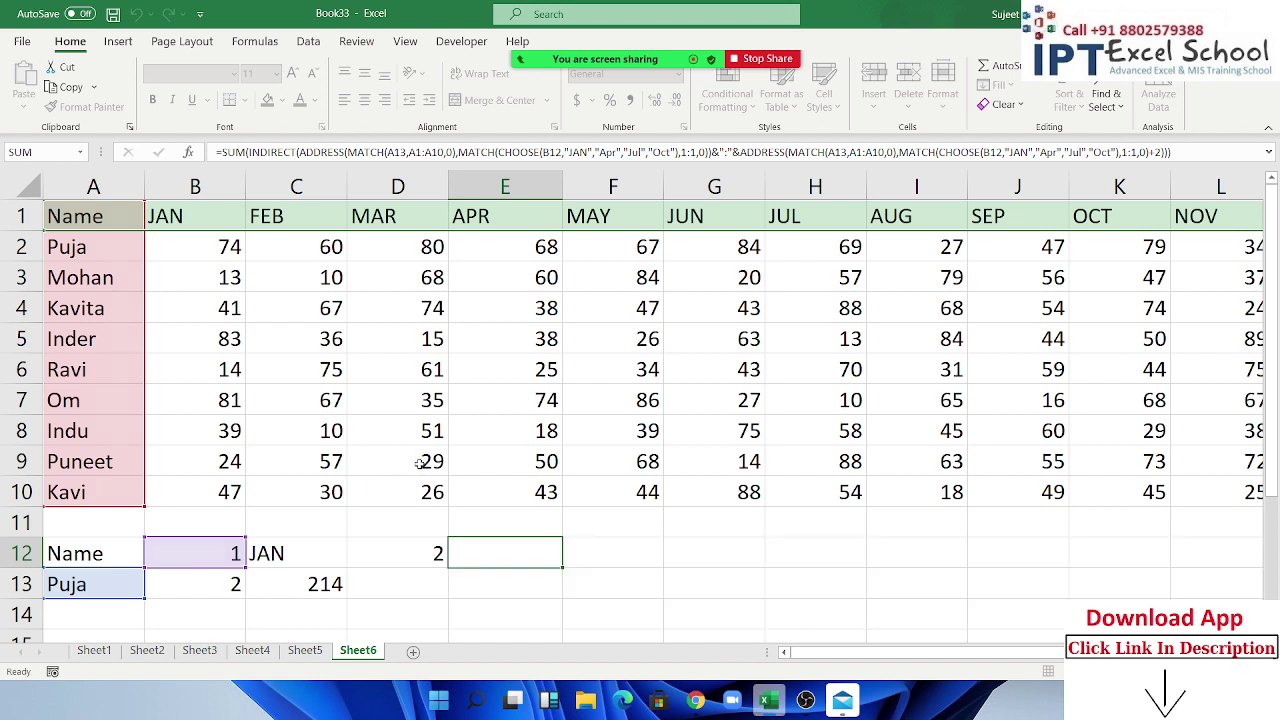
drag(206, 620, 206, 598)
click(437, 553)
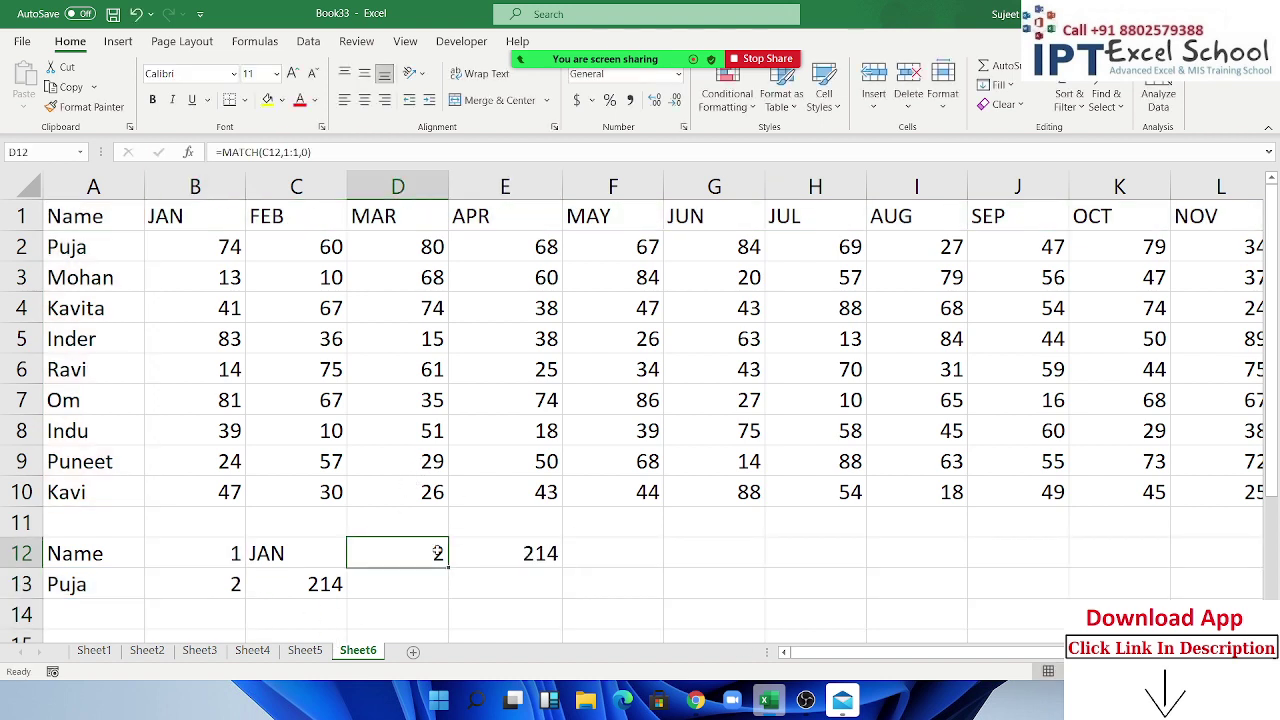
click(177, 580)
click(400, 560)
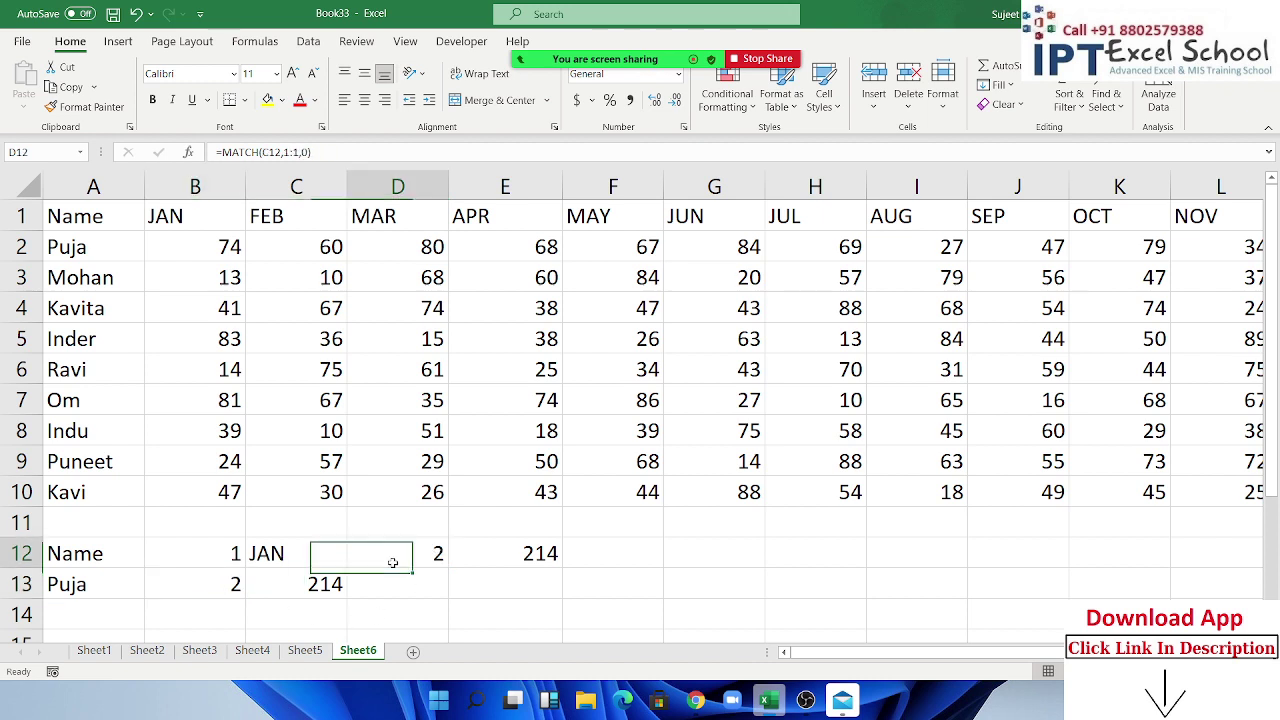
double_click(340, 583)
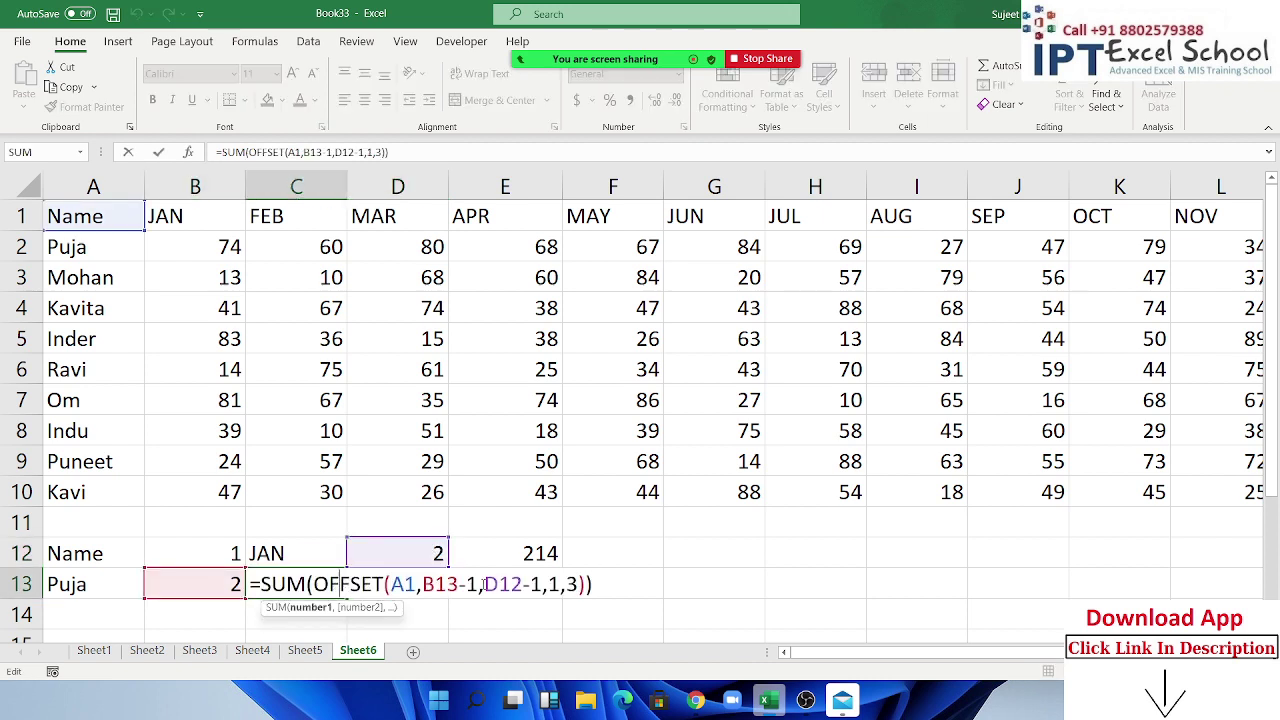
drag(484, 584, 542, 584)
key(Escape)
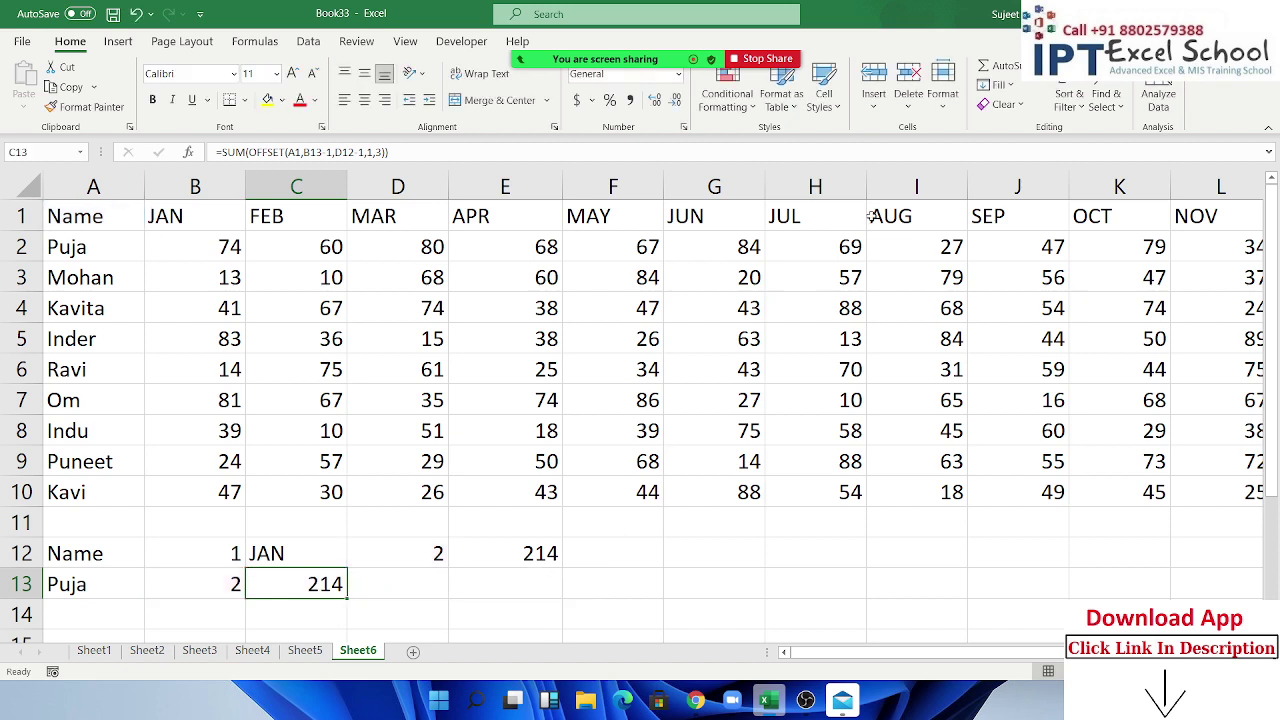
click(883, 107)
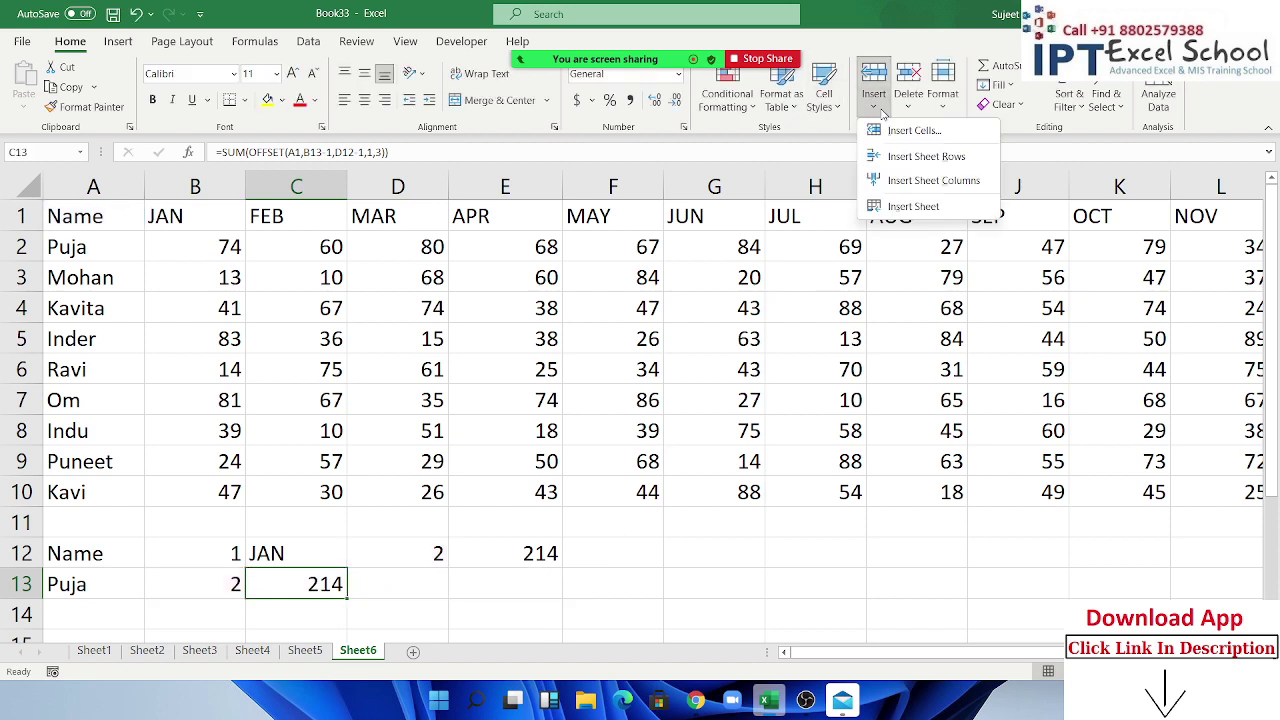
click(849, 133)
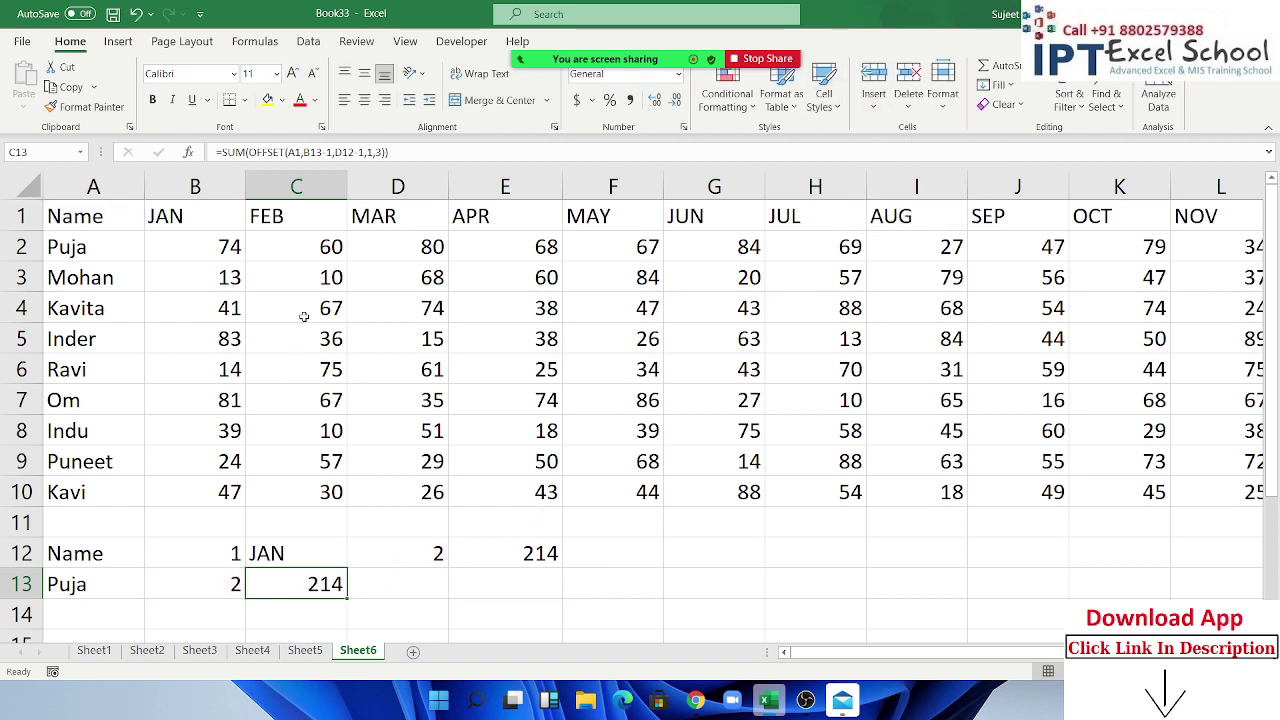
drag(186, 253, 399, 251)
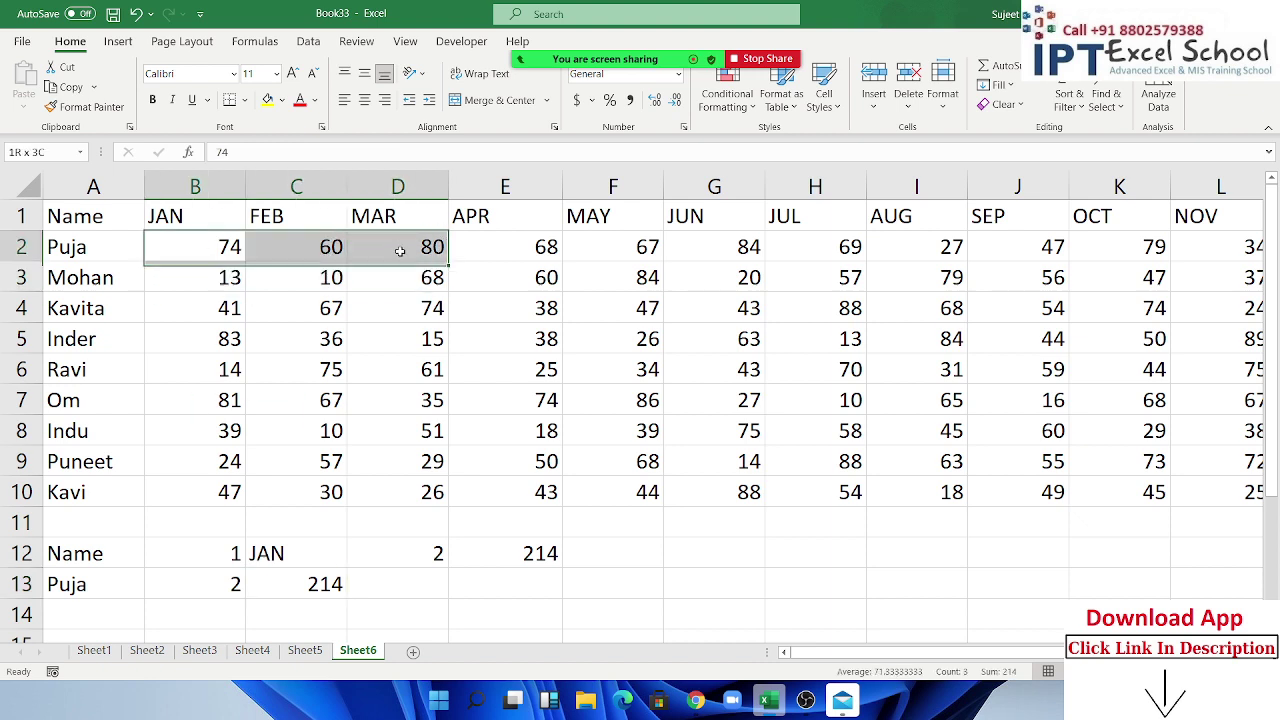
double_click(322, 584)
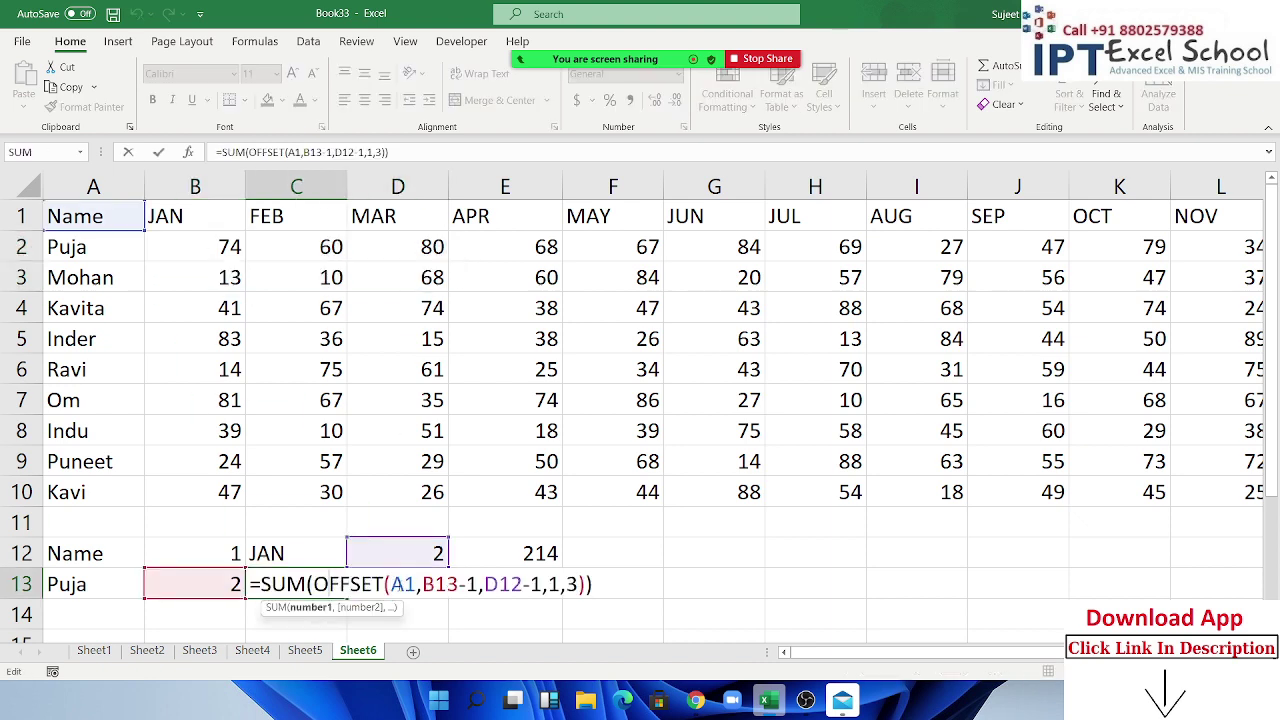
key(Escape)
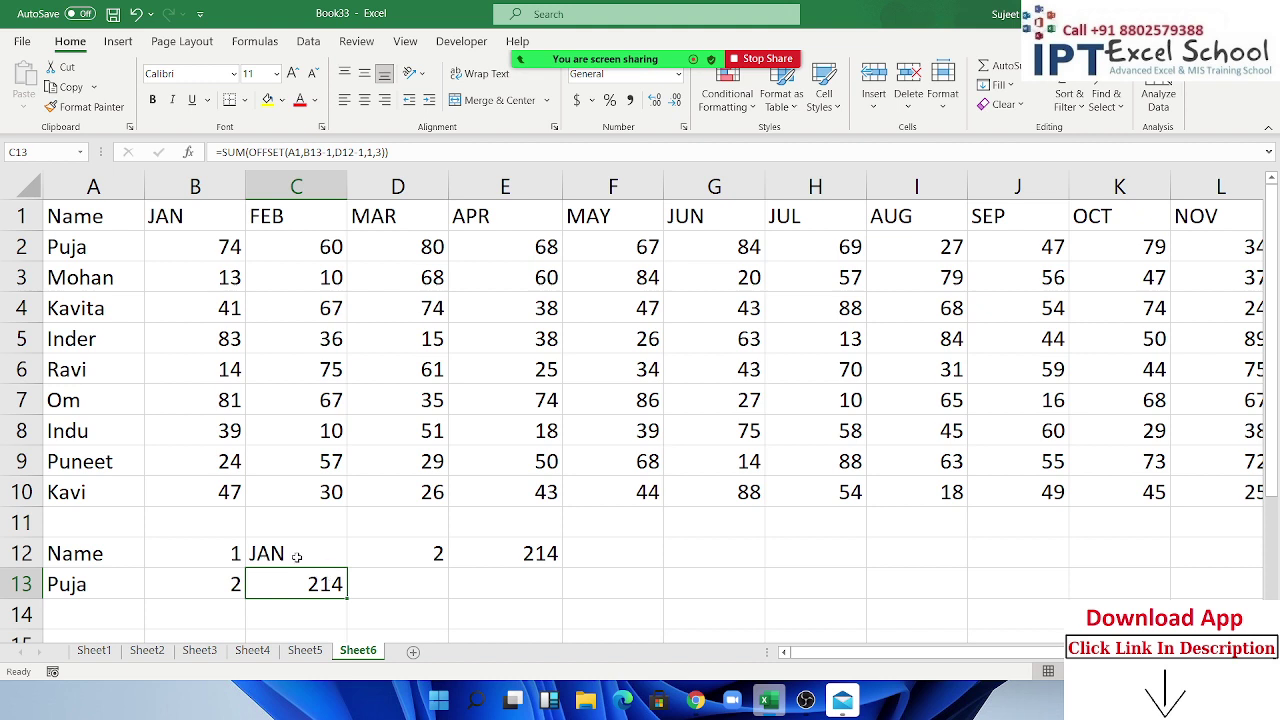
Evaluate C13's formula until OFFSET resolves to SUM($B$2:$D$2), then close the evaluator.
click(255, 41)
click(790, 107)
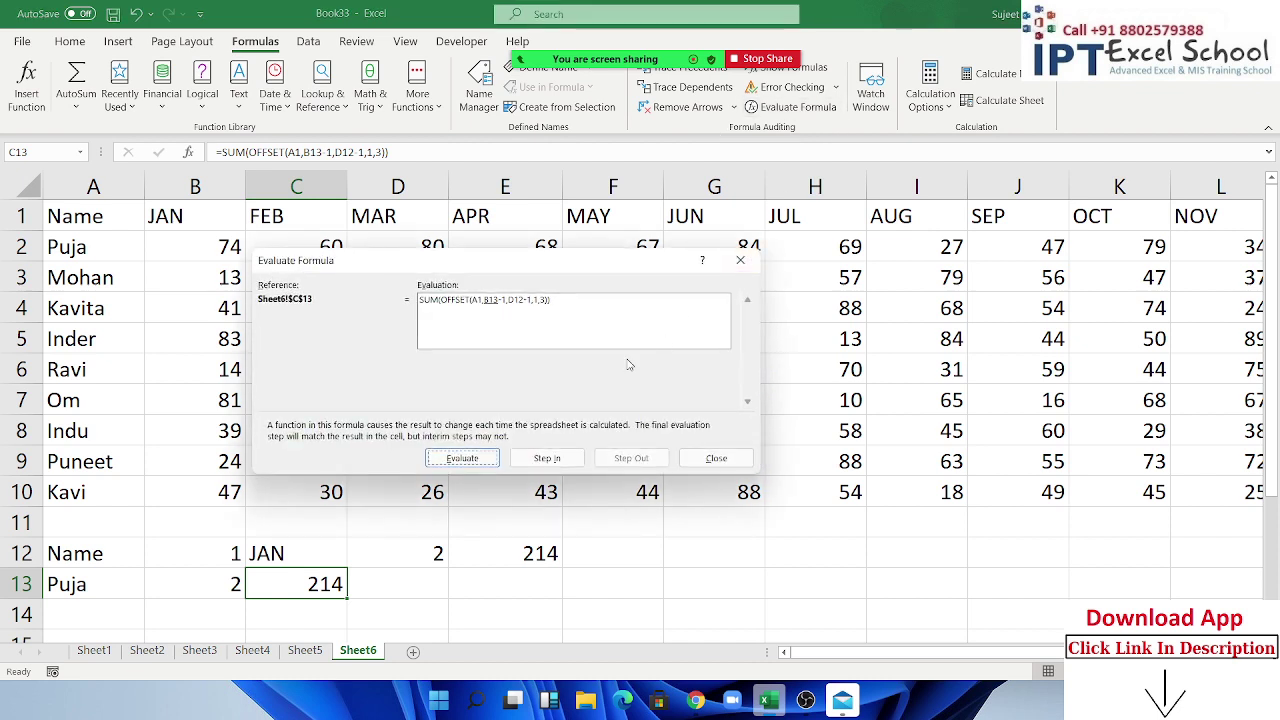
click(462, 458)
click(462, 458)
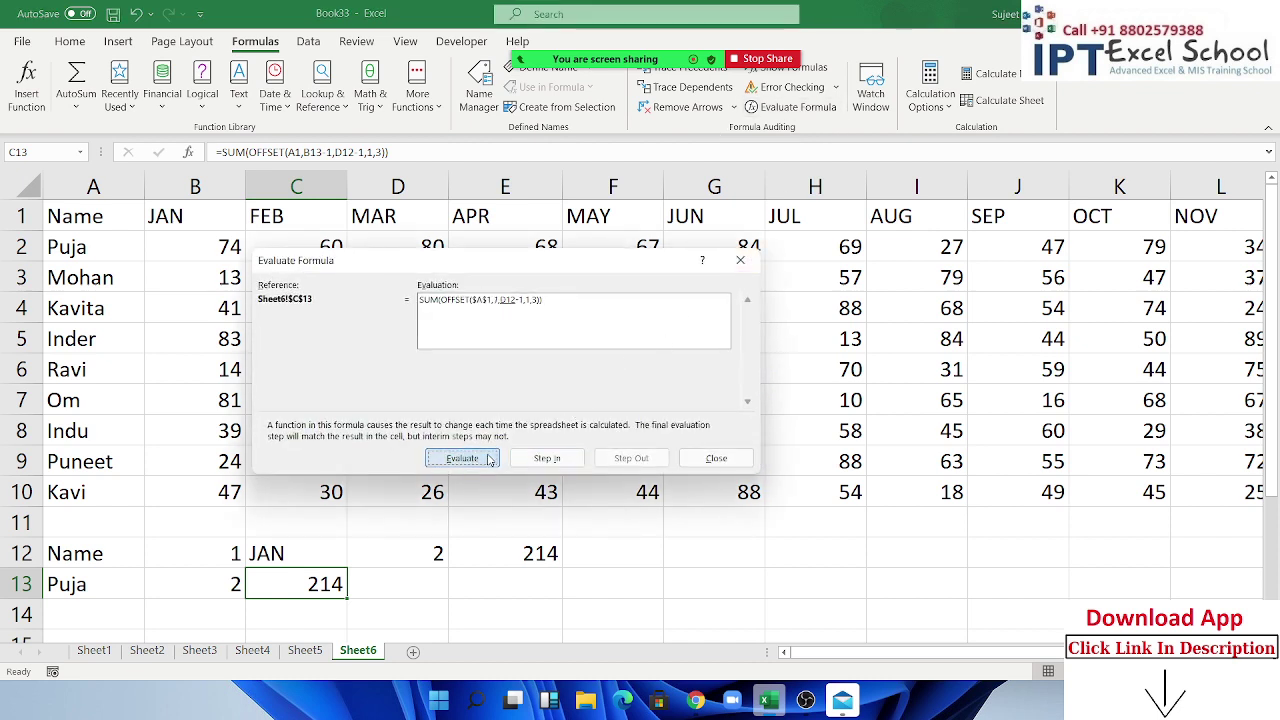
click(462, 458)
click(462, 458)
click(490, 459)
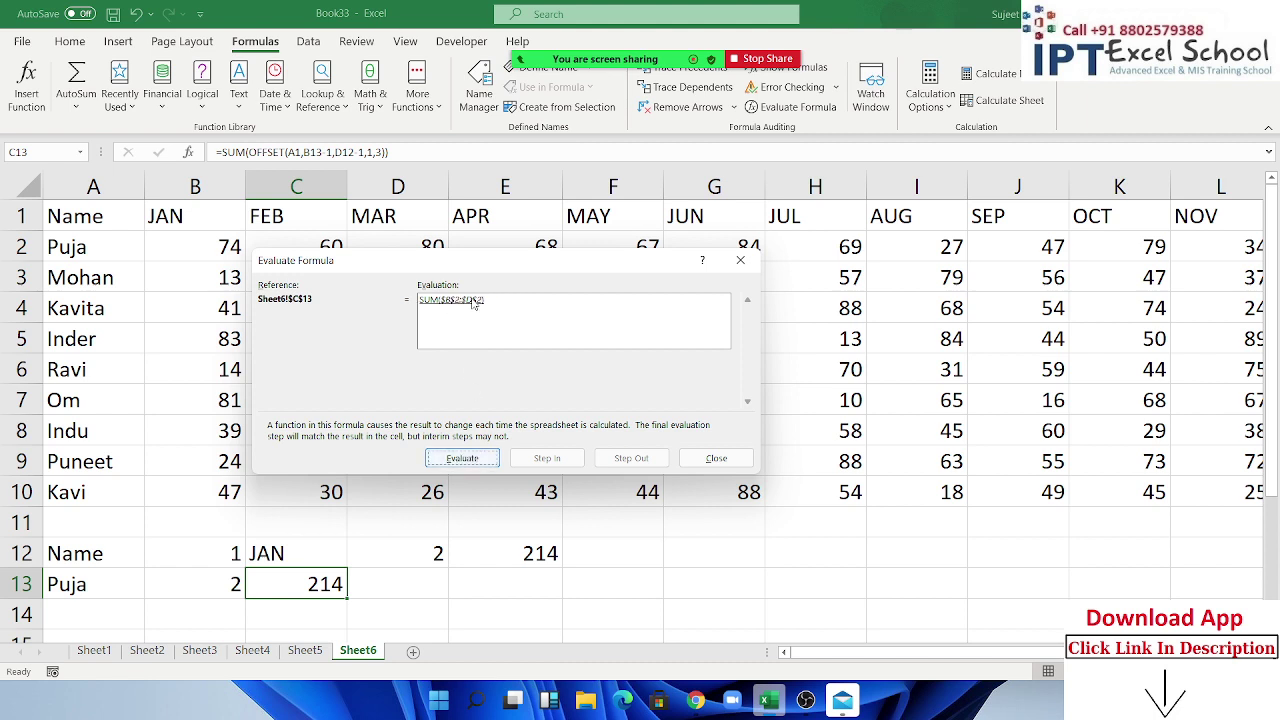
key(Escape)
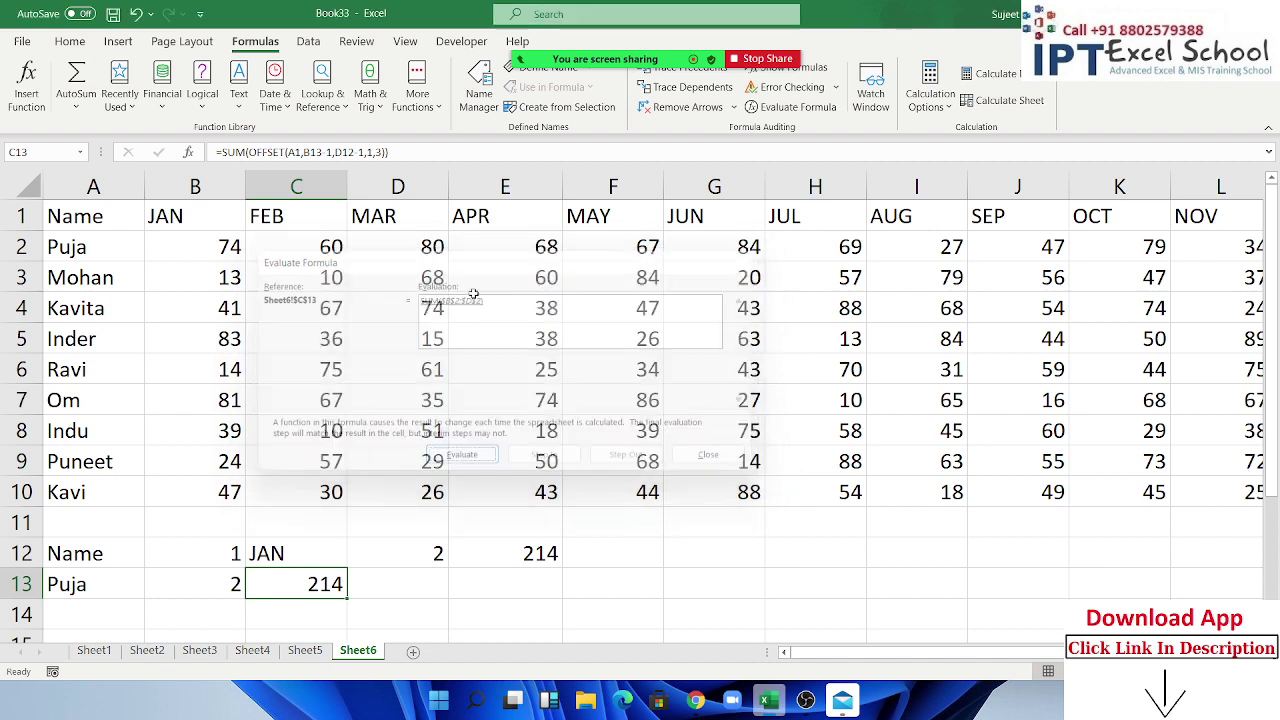
click(390, 584)
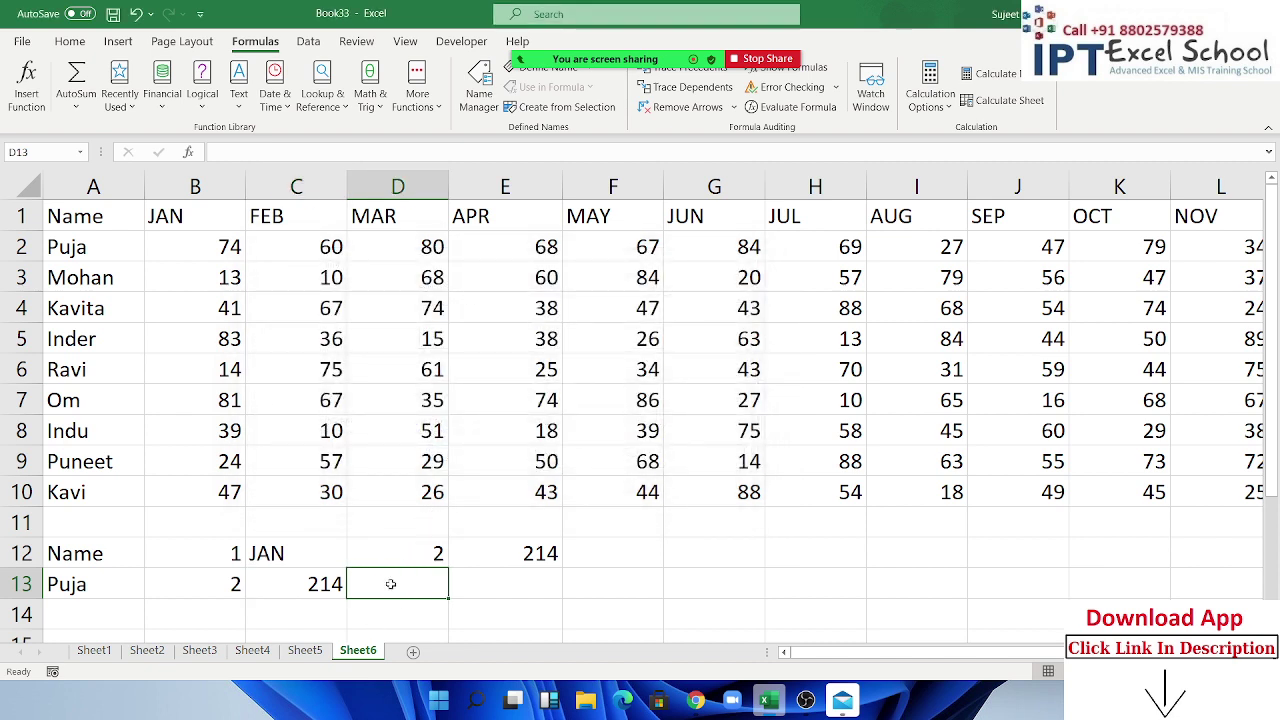
Enter =ADDRESS(B13,D12) in D13 to show $B$2.
text(=ad)
key(Tab)
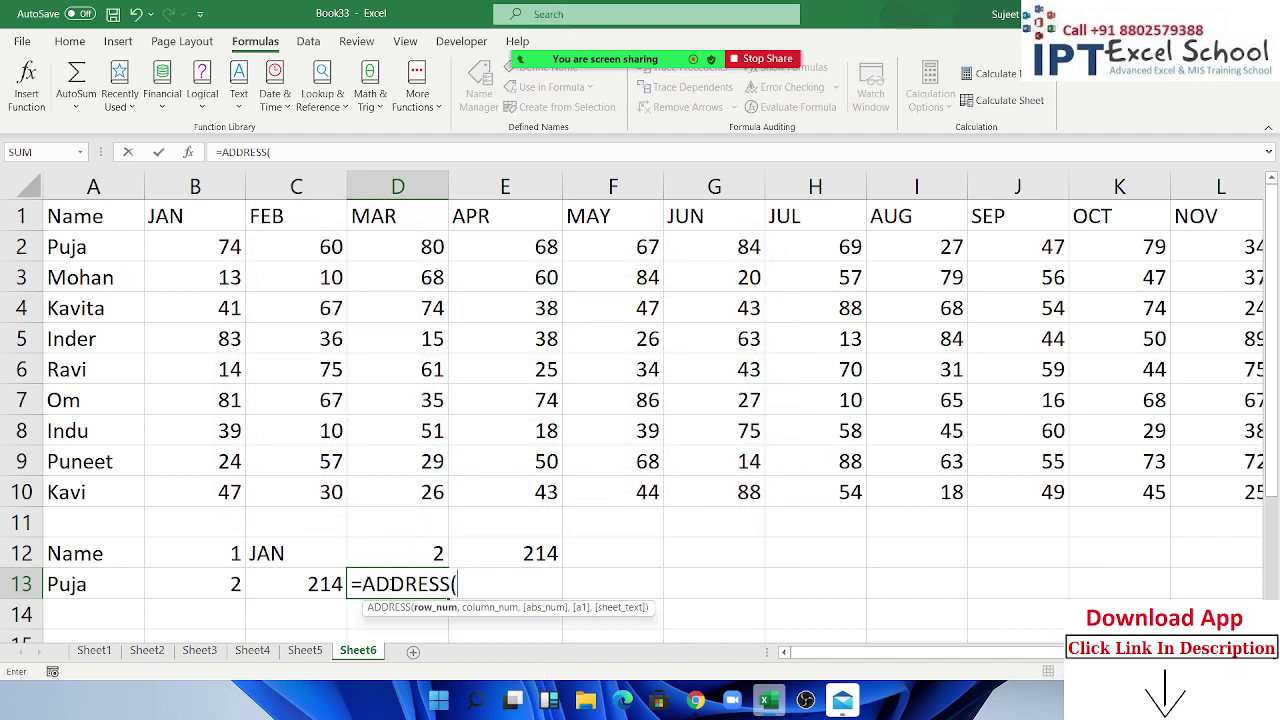
click(216, 578)
text(,)
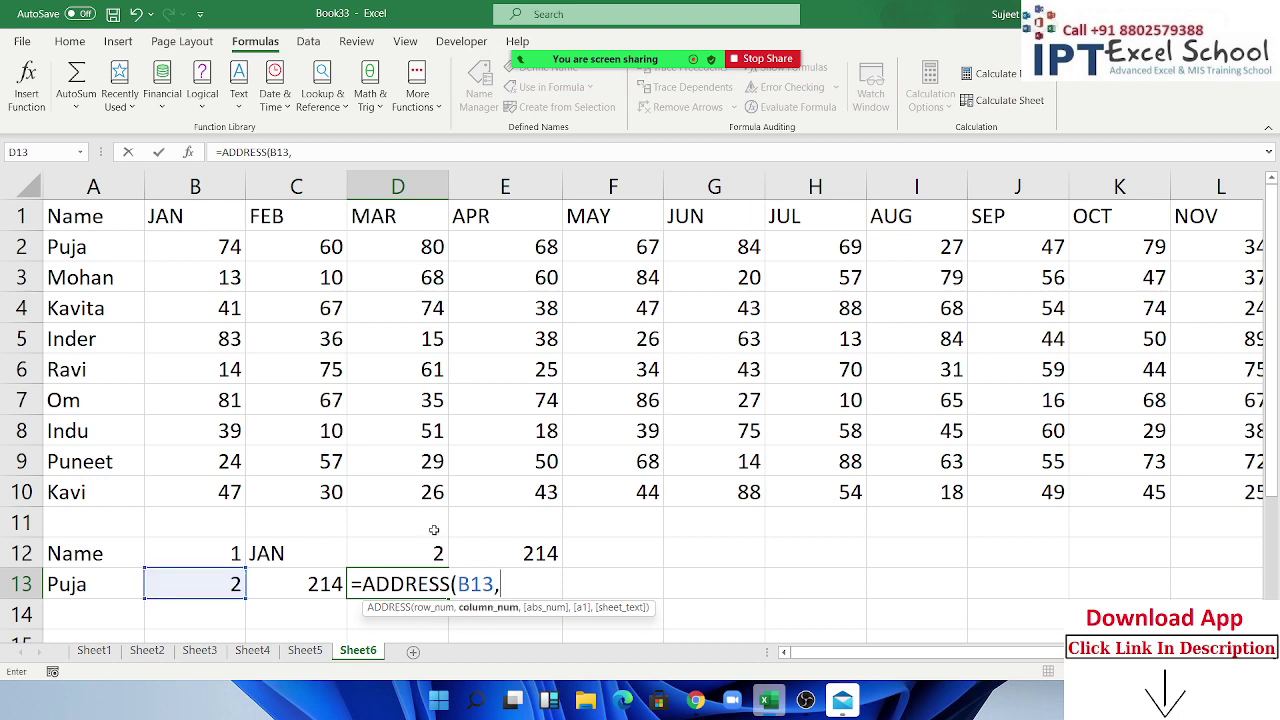
click(430, 545)
key(Return)
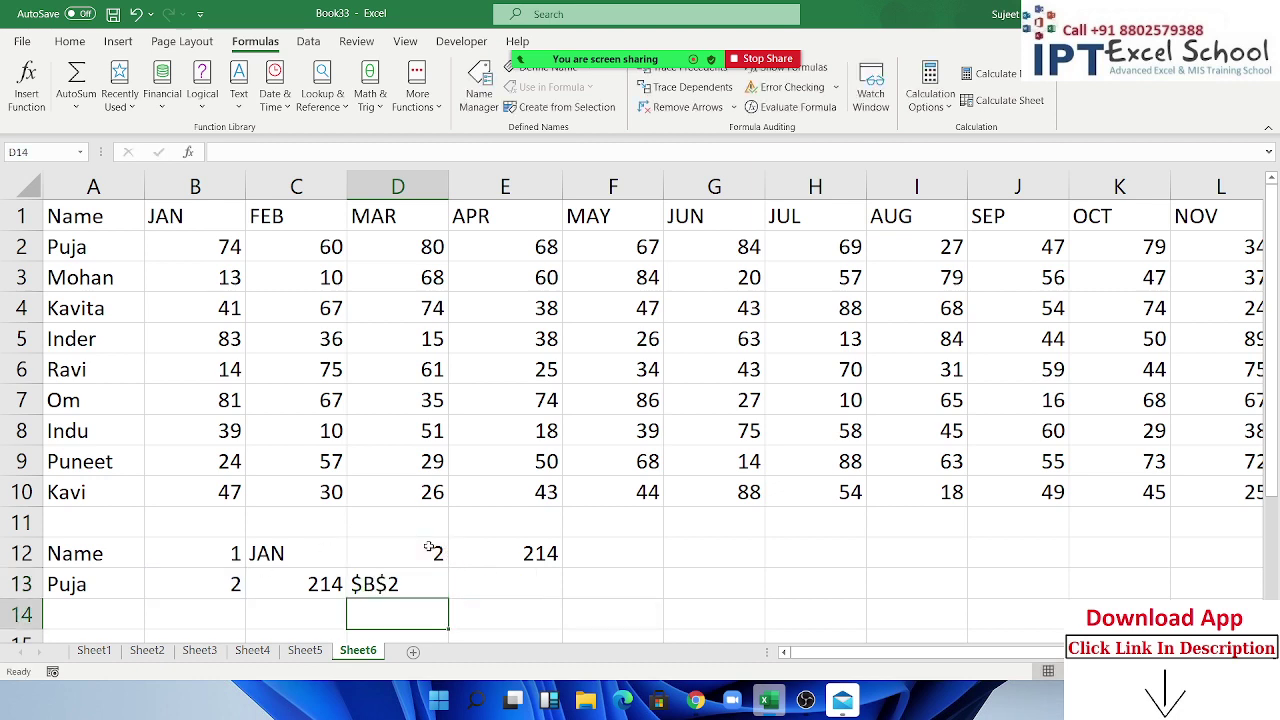
key(Up)
key(Right)
Enter =ADDRESS(B13,D12+2) in E13 to show $D$2.
text(=)
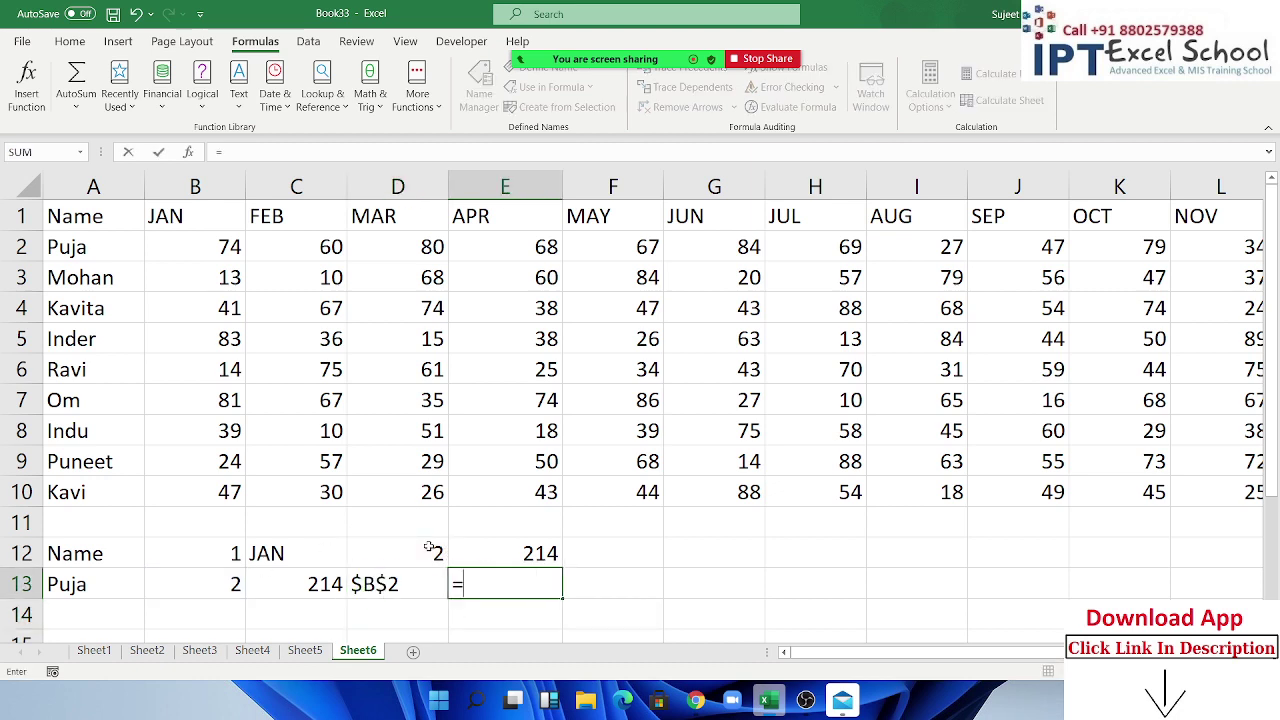
text(ad)
key(Tab)
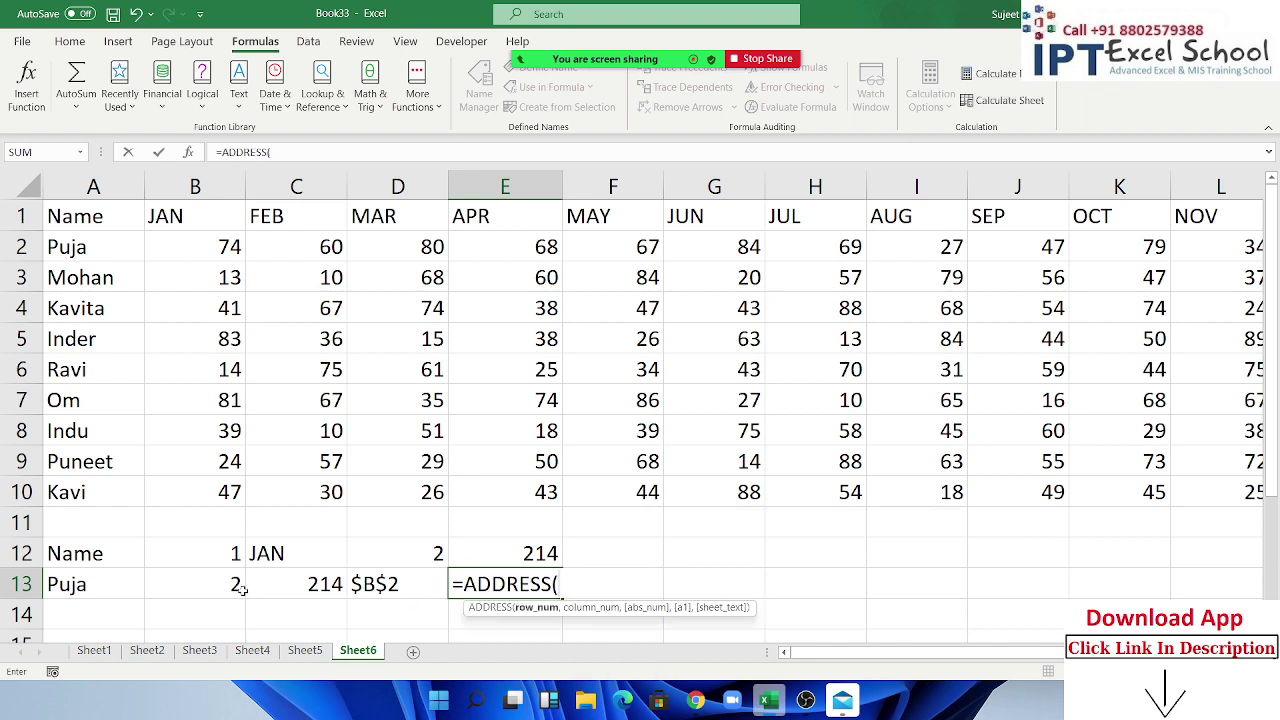
click(240, 590)
text(,)
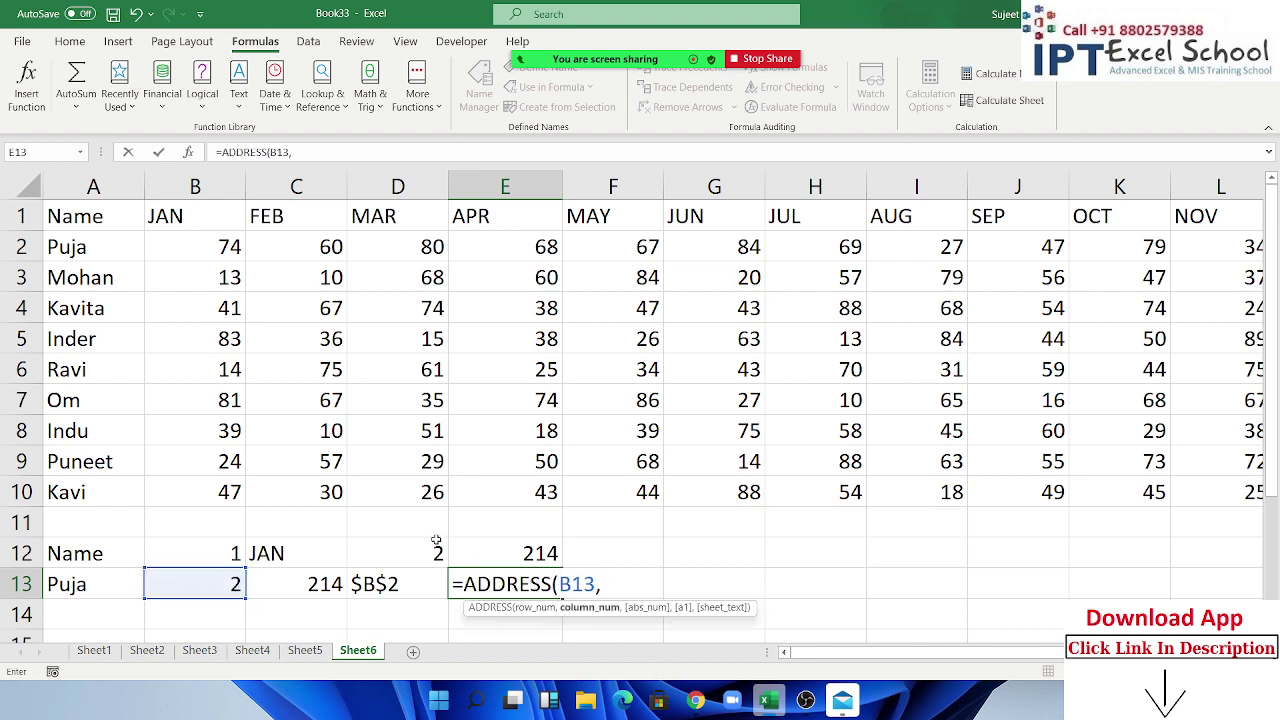
click(436, 541)
text(+)
text(2)
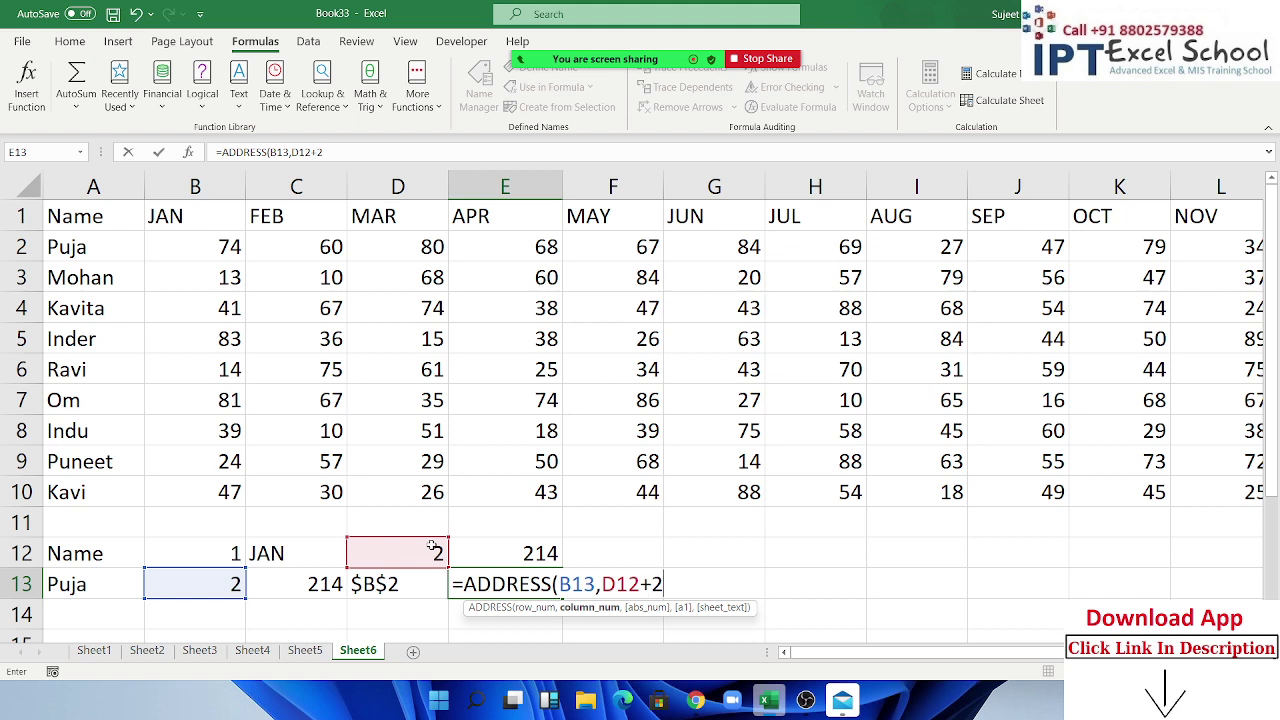
key(Return)
key(Up)
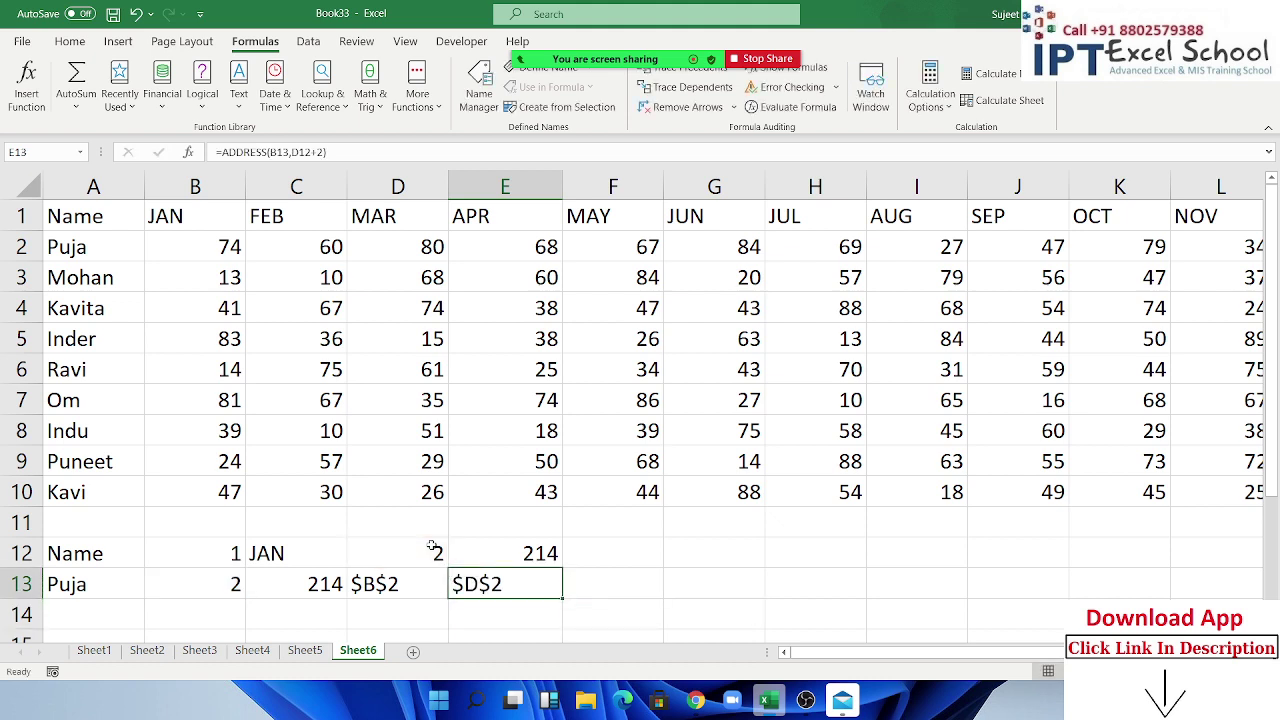
key(Right)
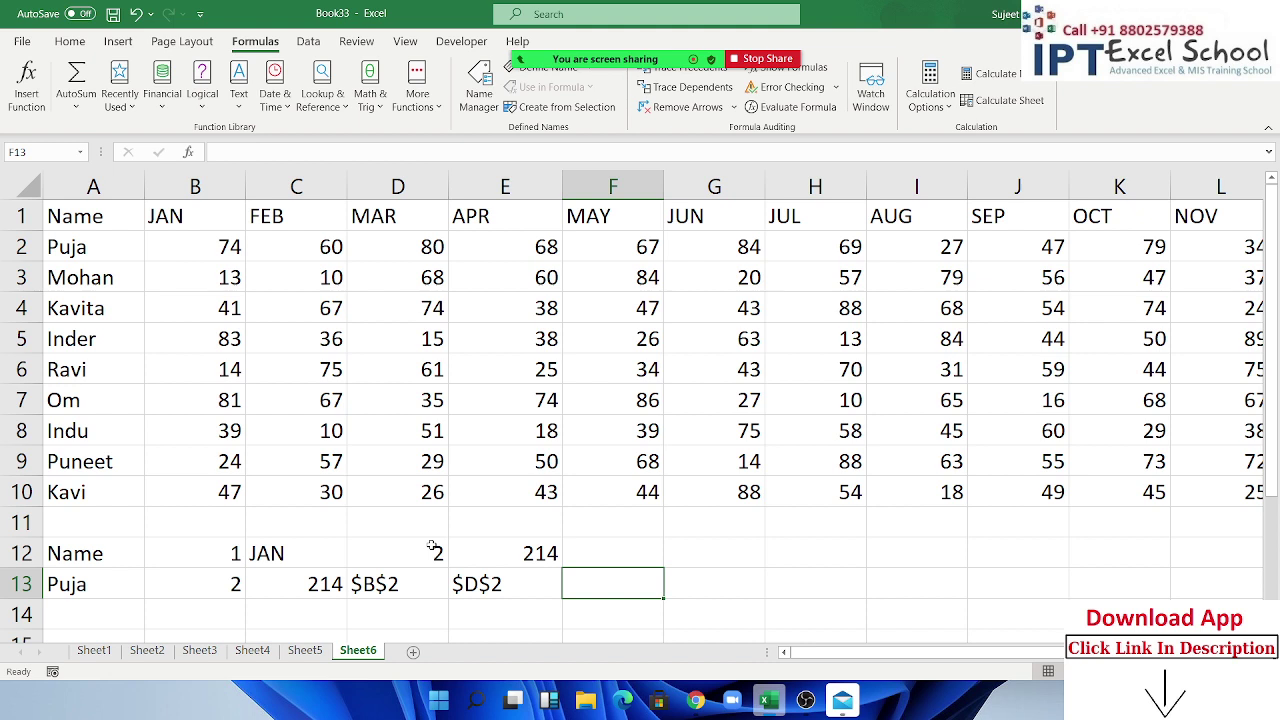
double_click(280, 582)
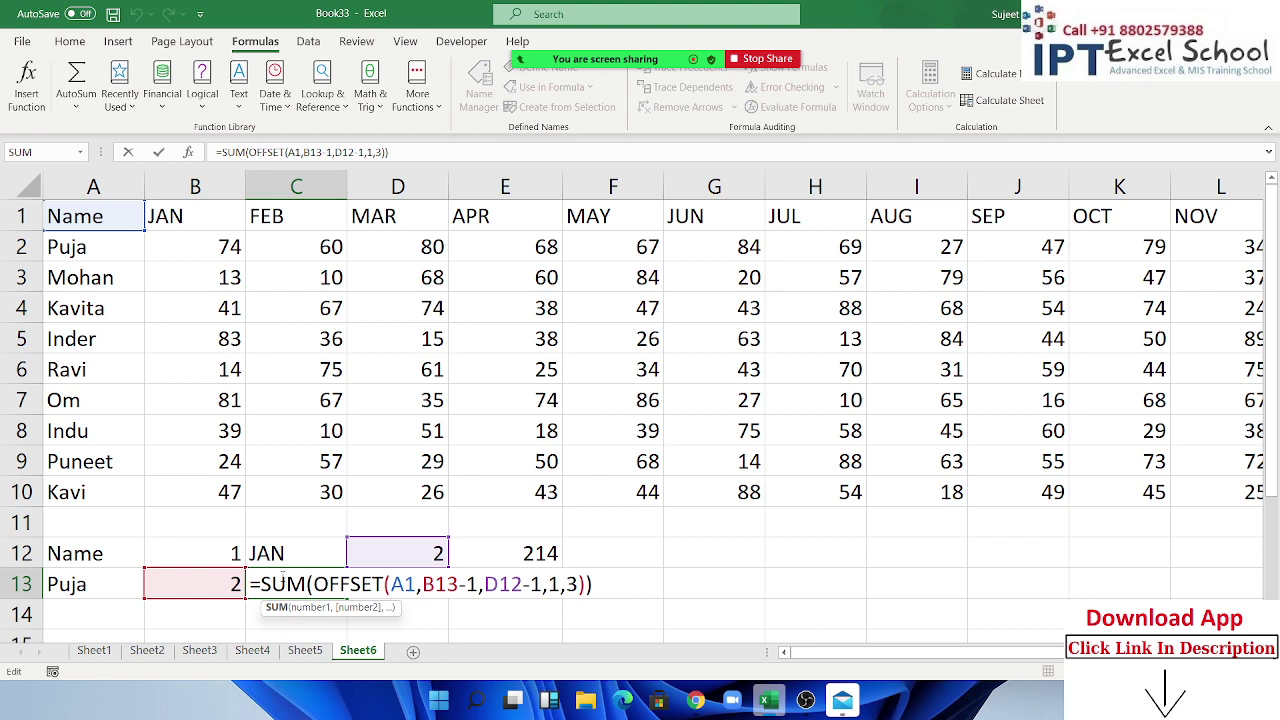
key(ctrl+Return)
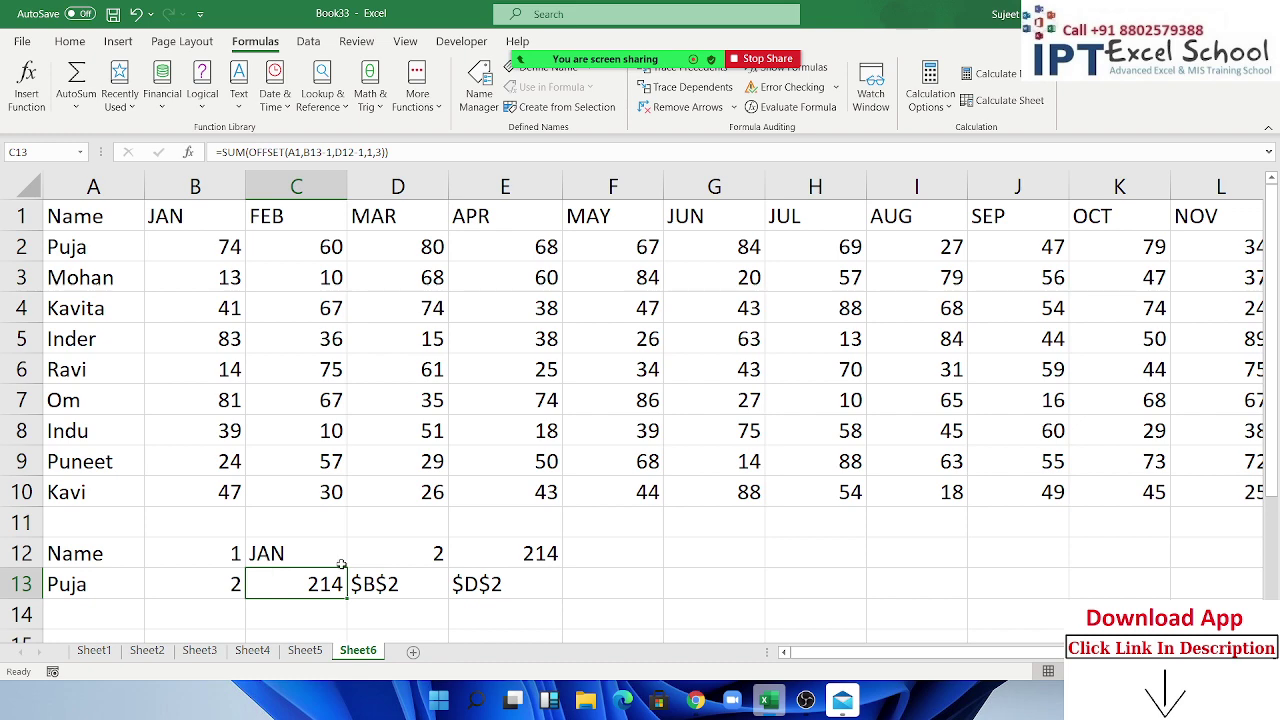
click(842, 700)
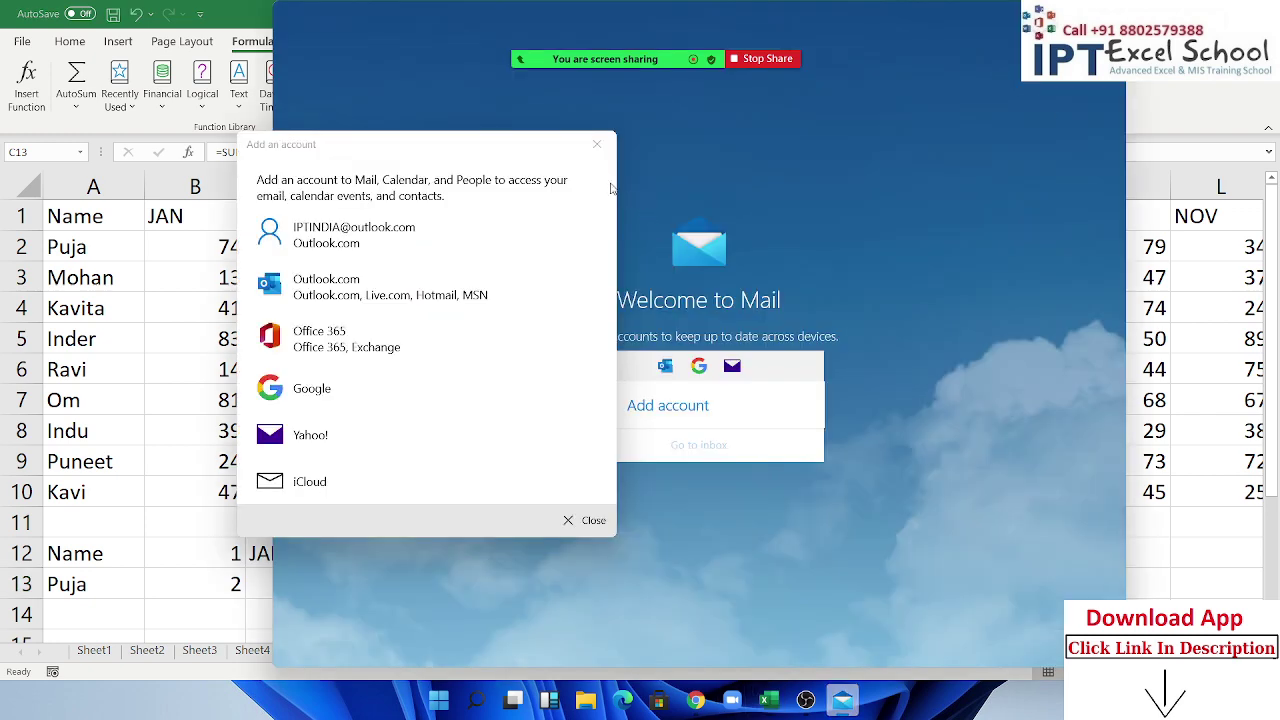
click(597, 144)
click(1103, 14)
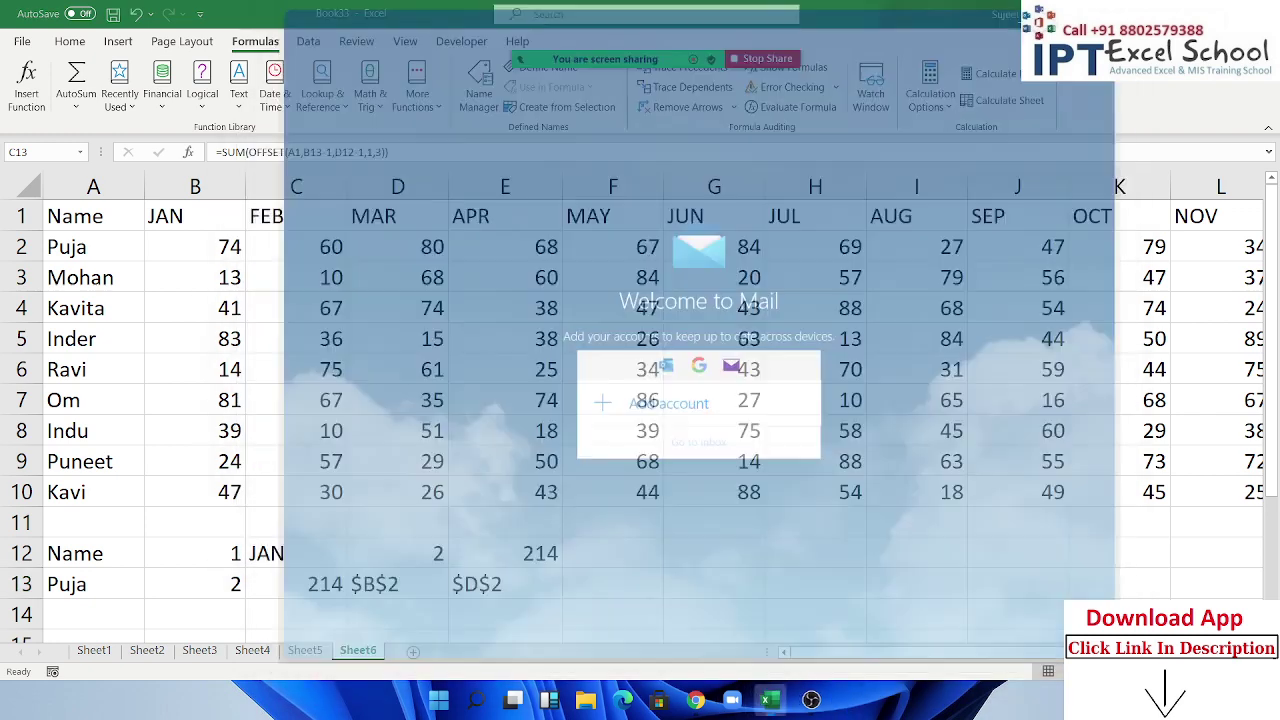